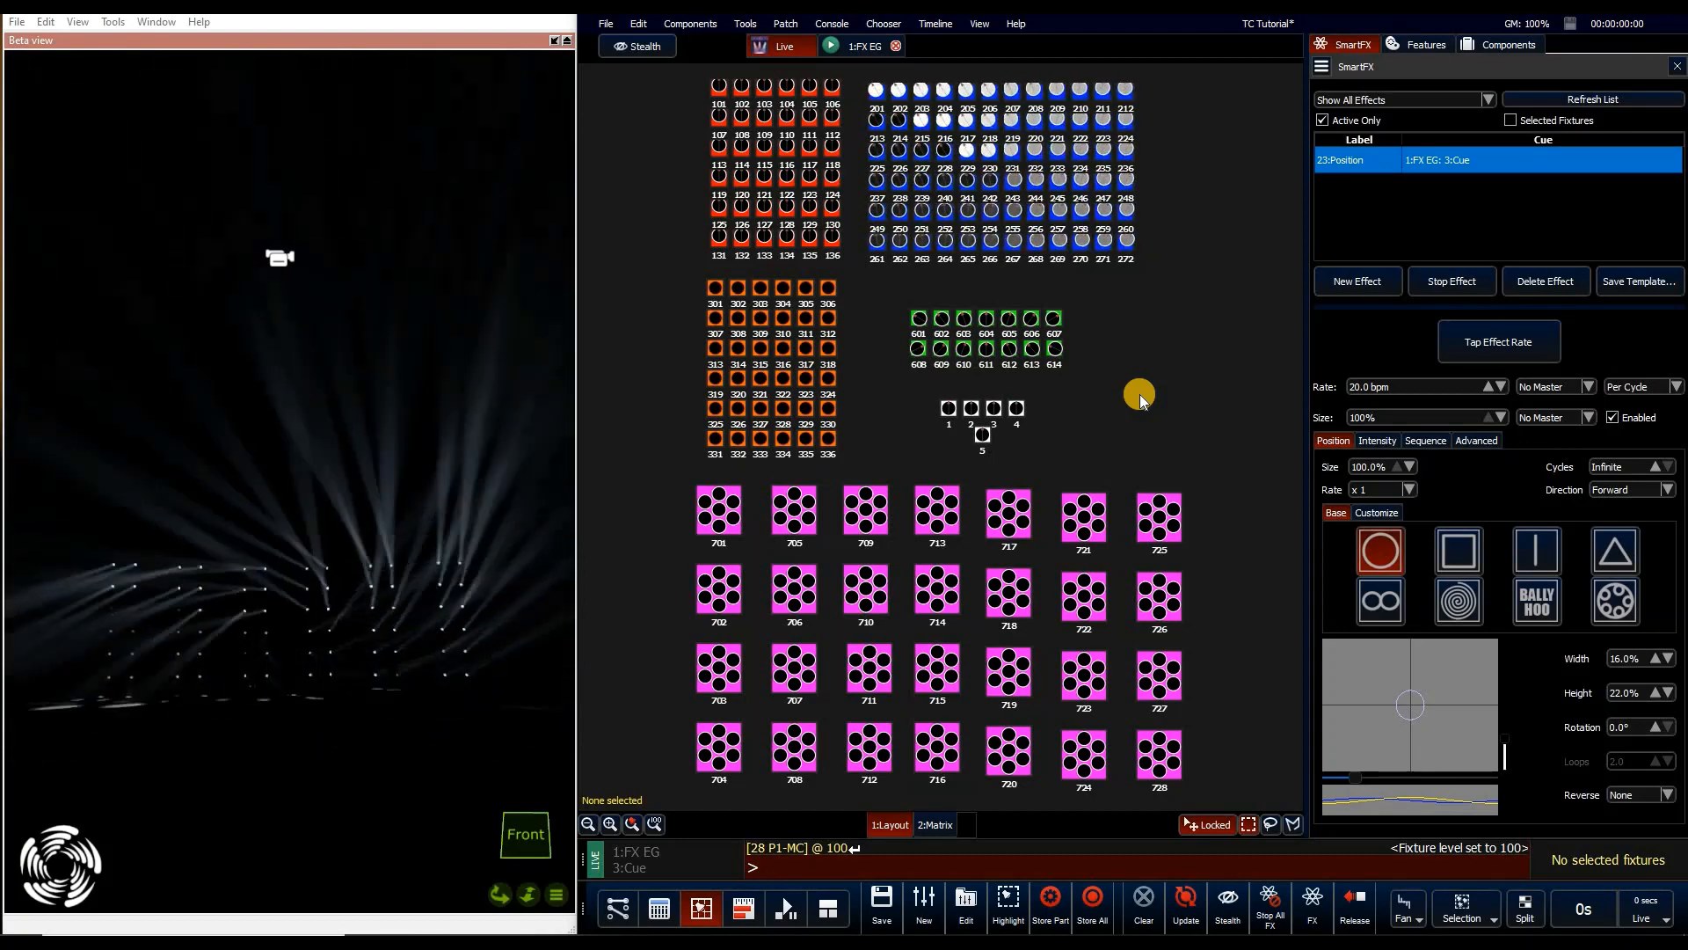
Play through the example cues of the FX EG cuelist and release the cuelist
key("space")
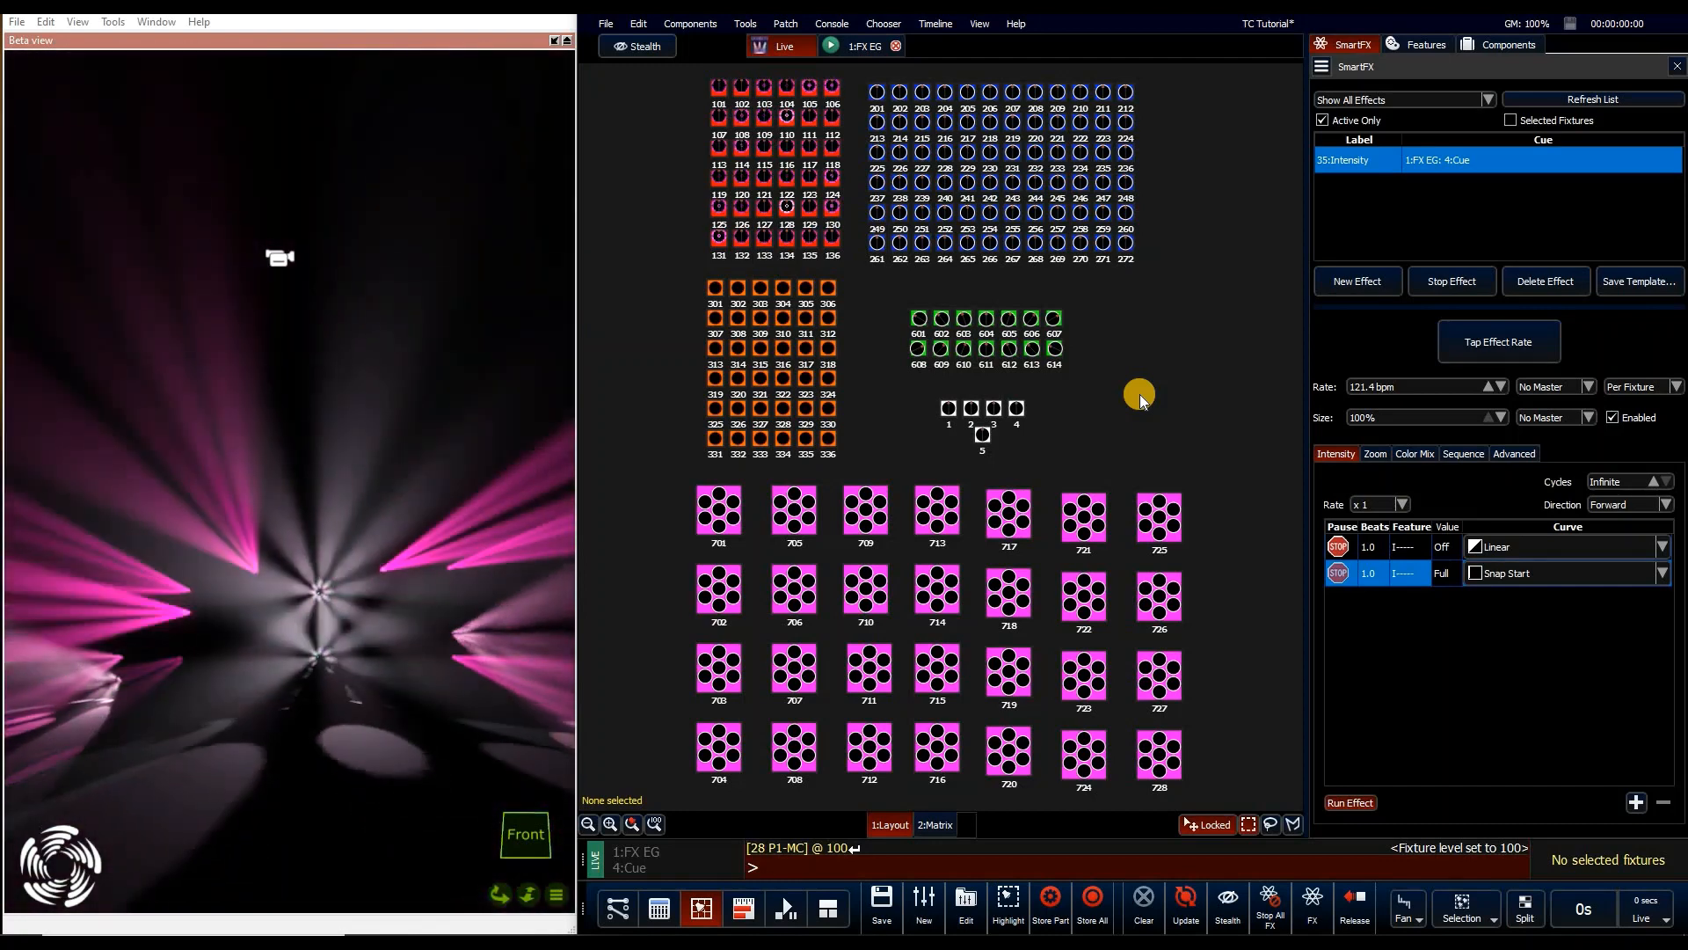
key("space")
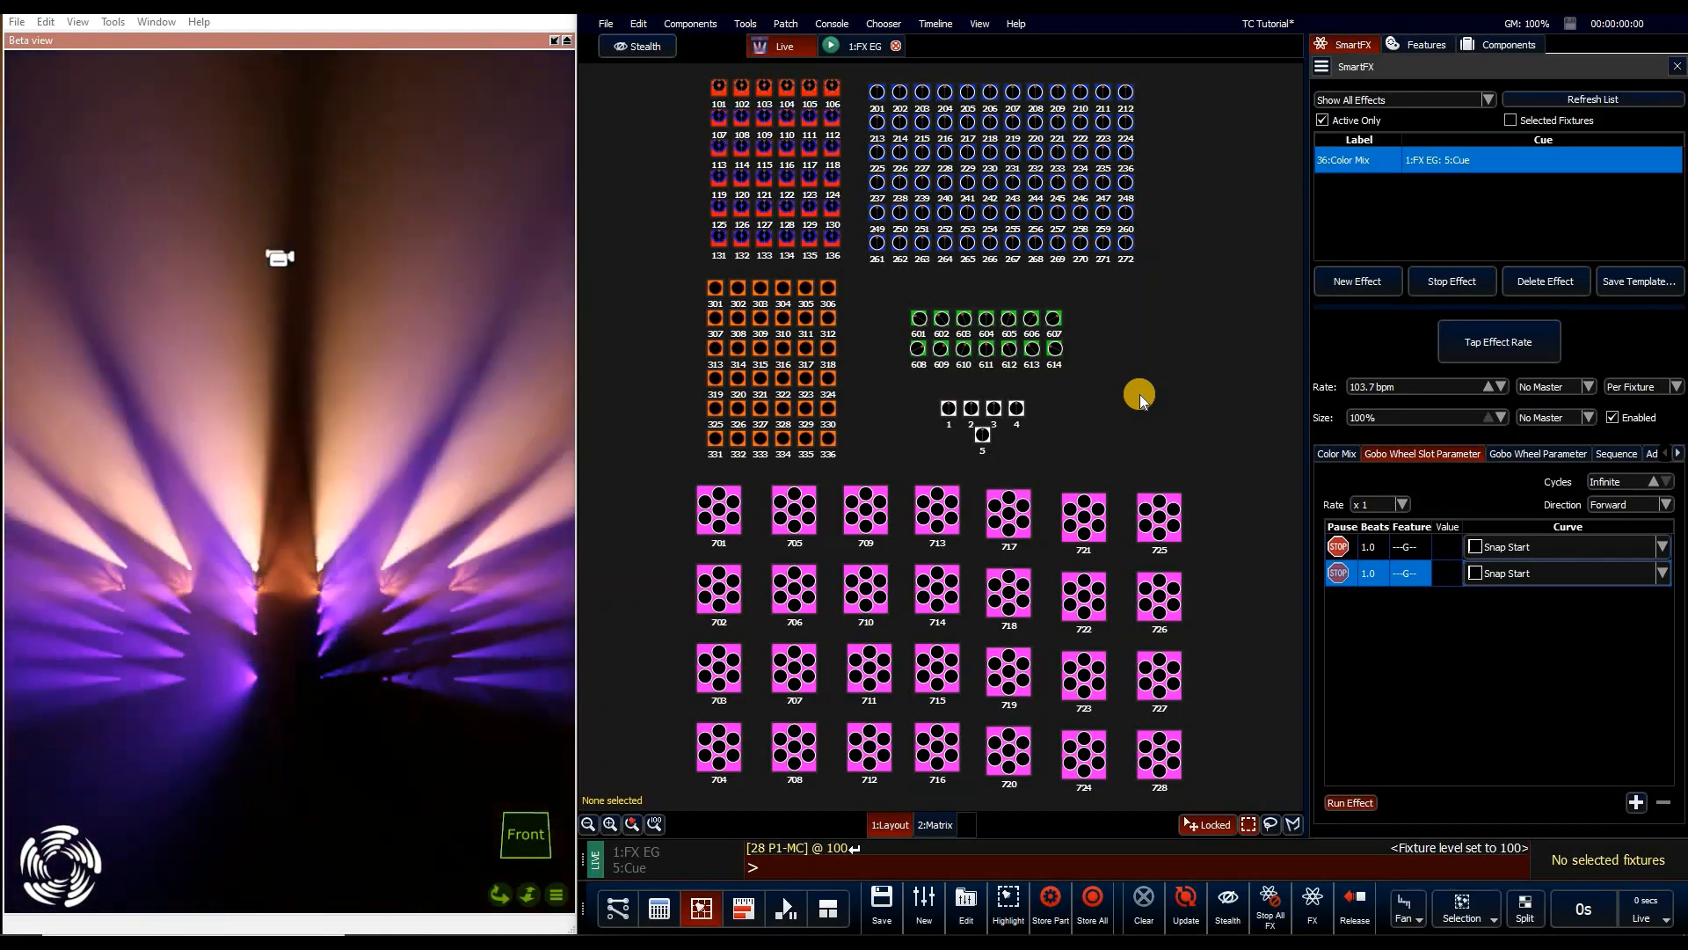
key("space")
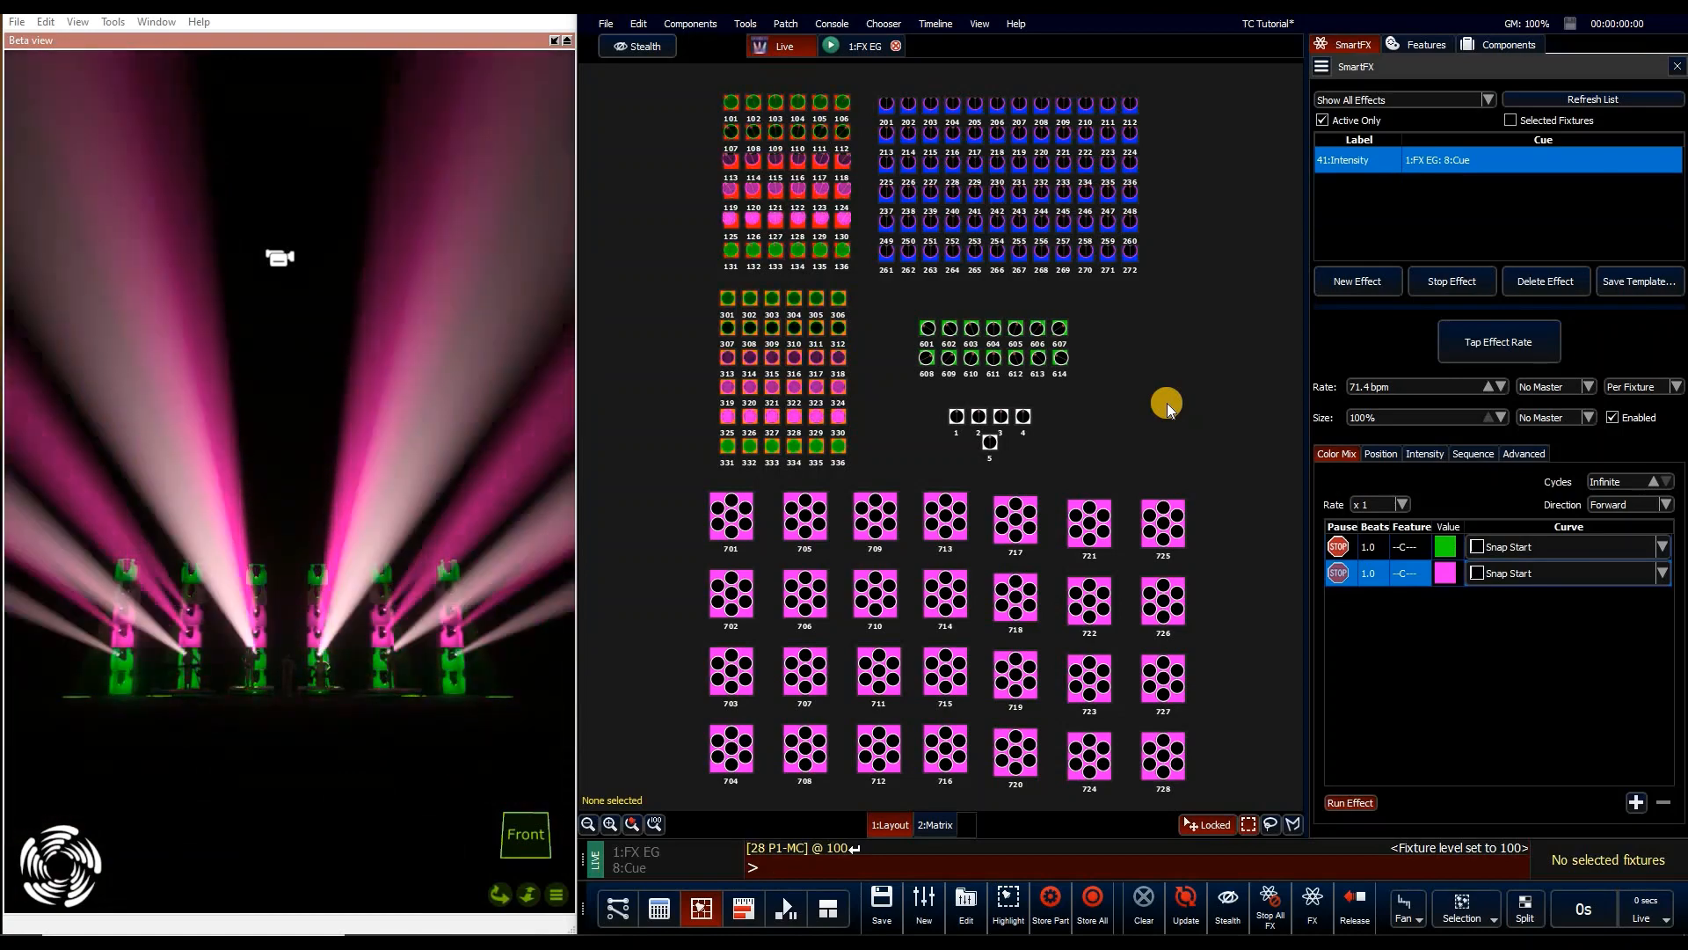
left_click(1355, 902)
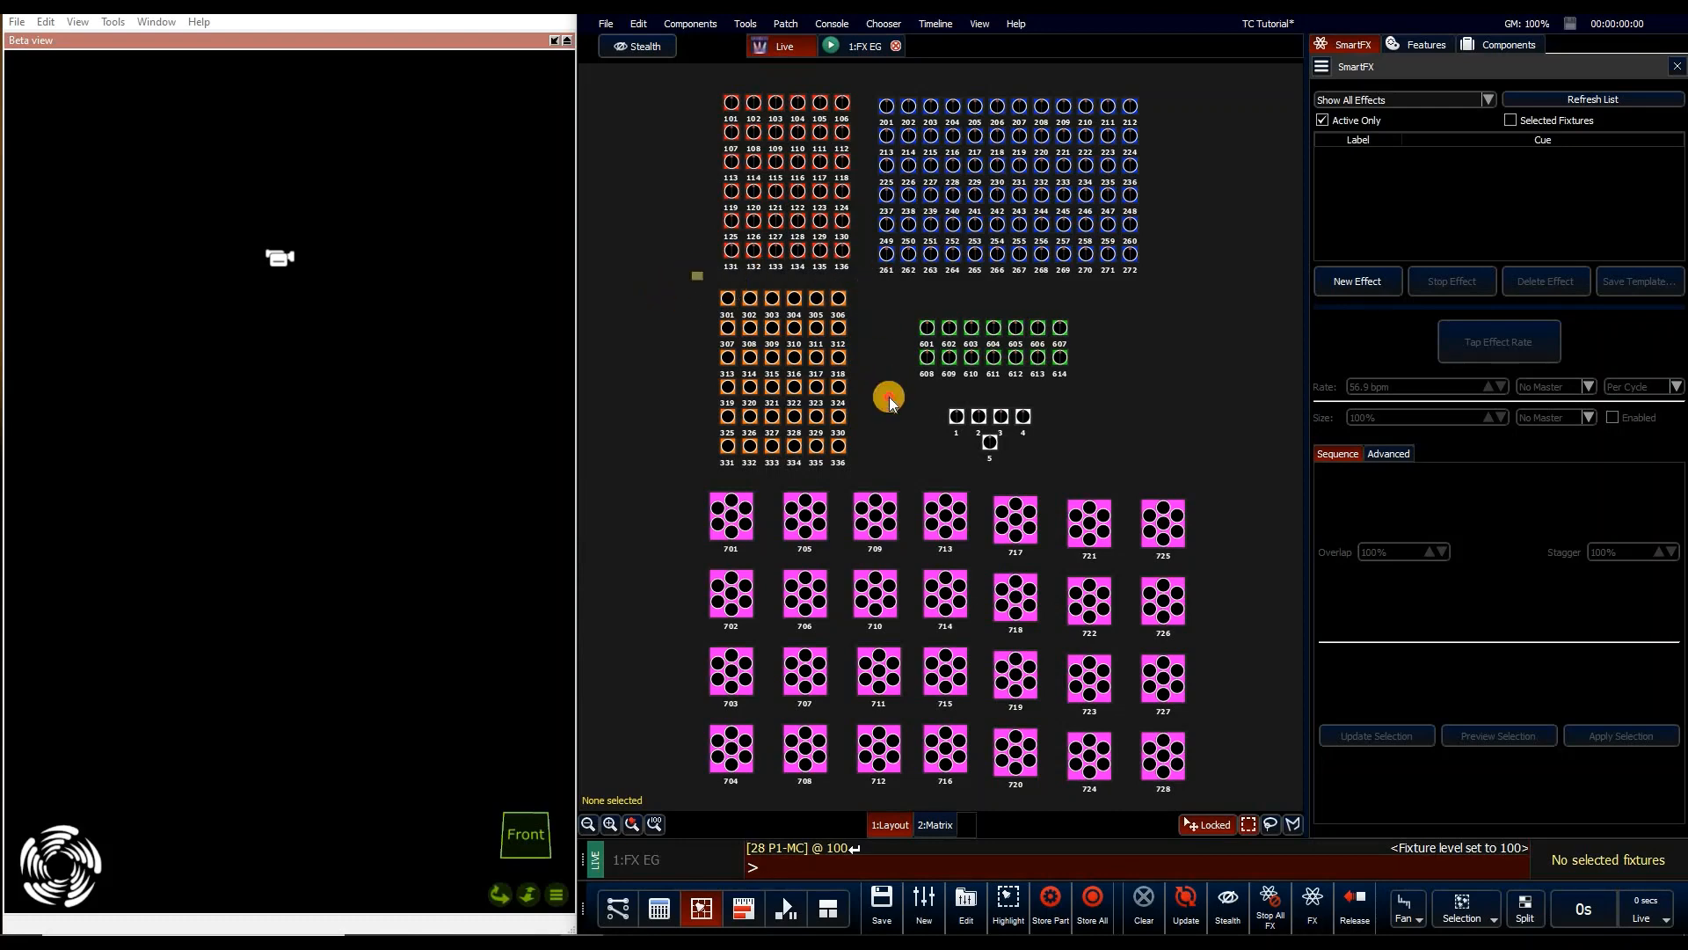
Select fixtures 301 to 336 and create an Intensity wave effect on them
left_click_drag(692, 272, 864, 475)
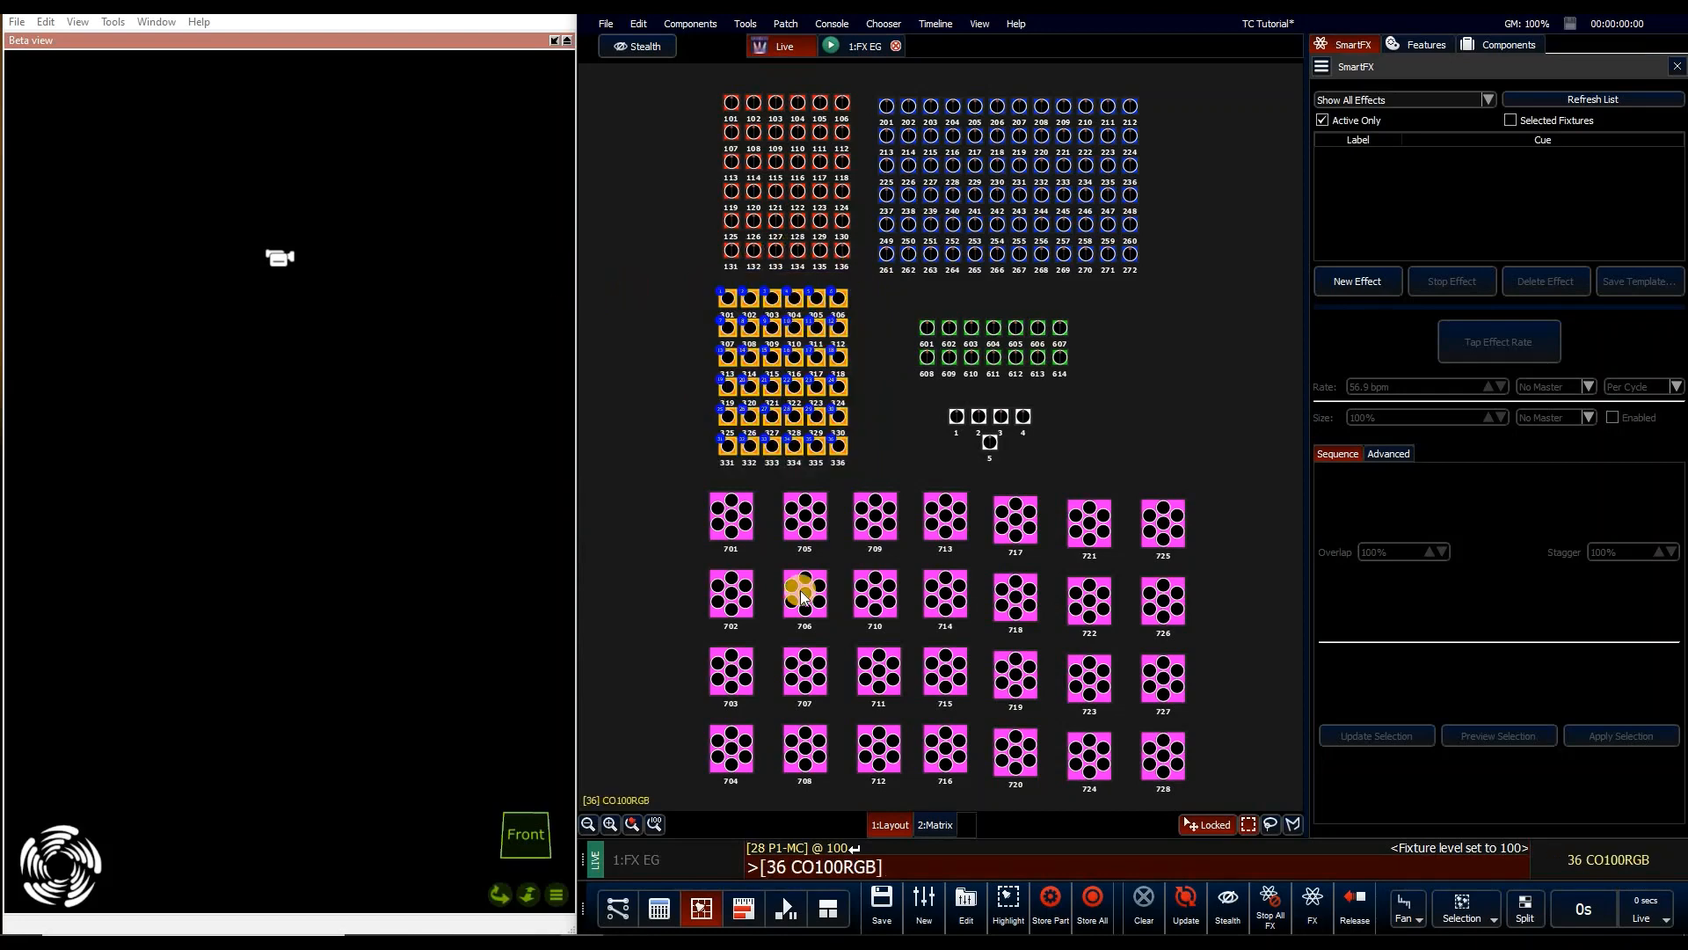
left_click(1358, 282)
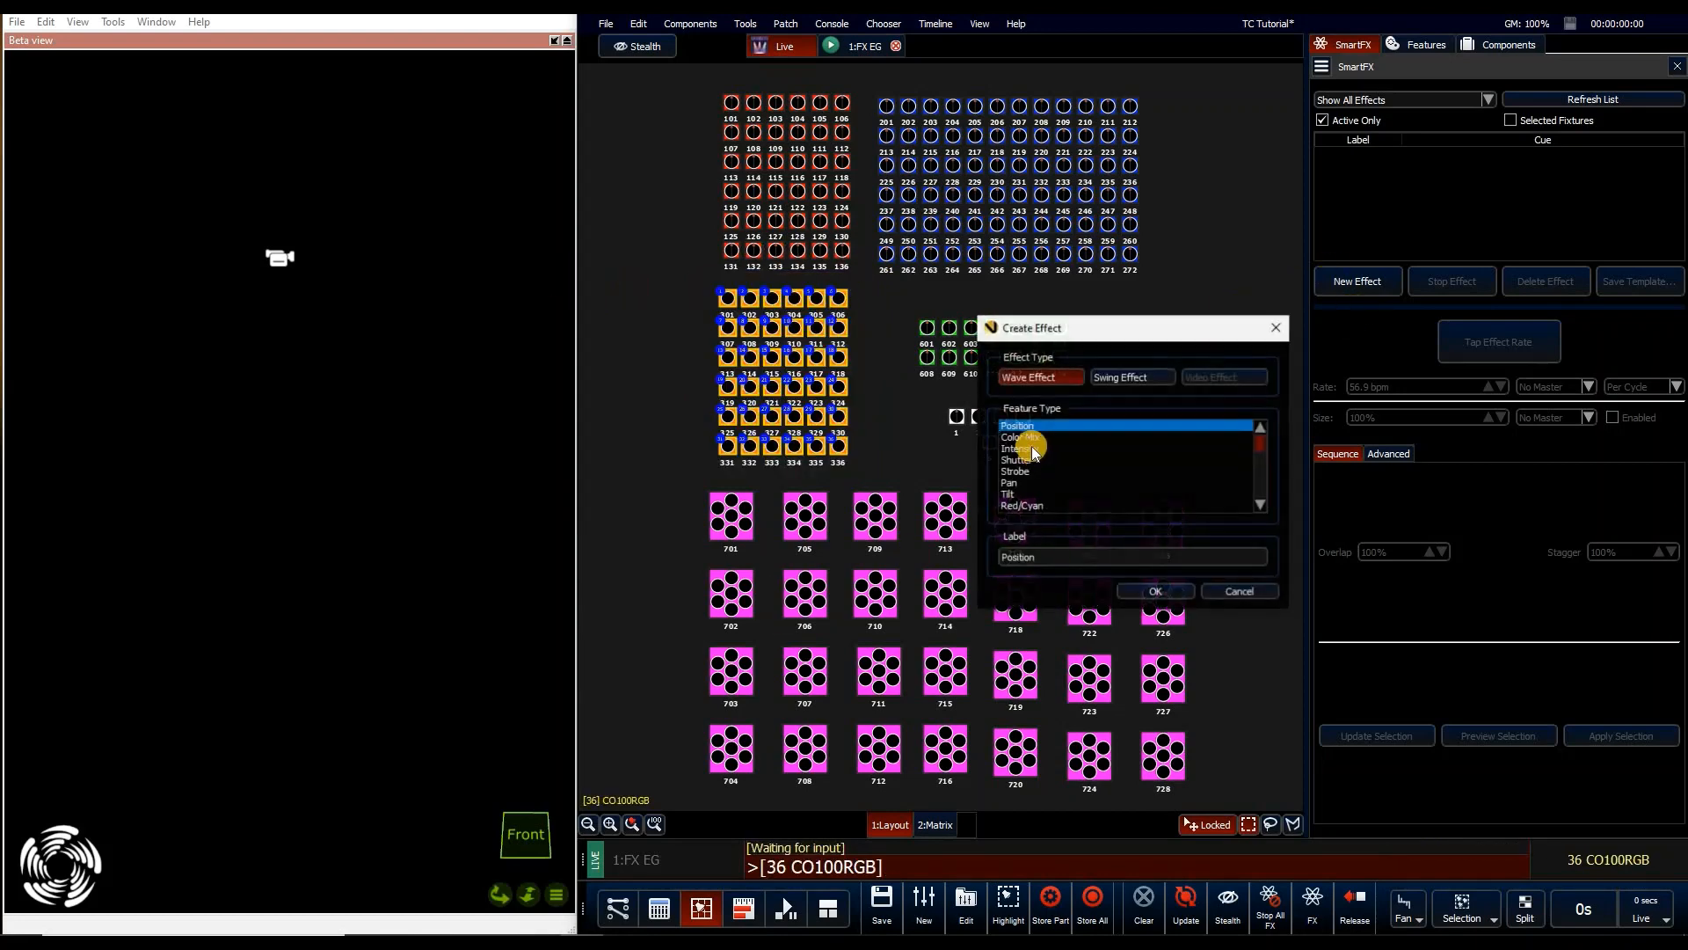
left_click(1033, 448)
left_click(1161, 591)
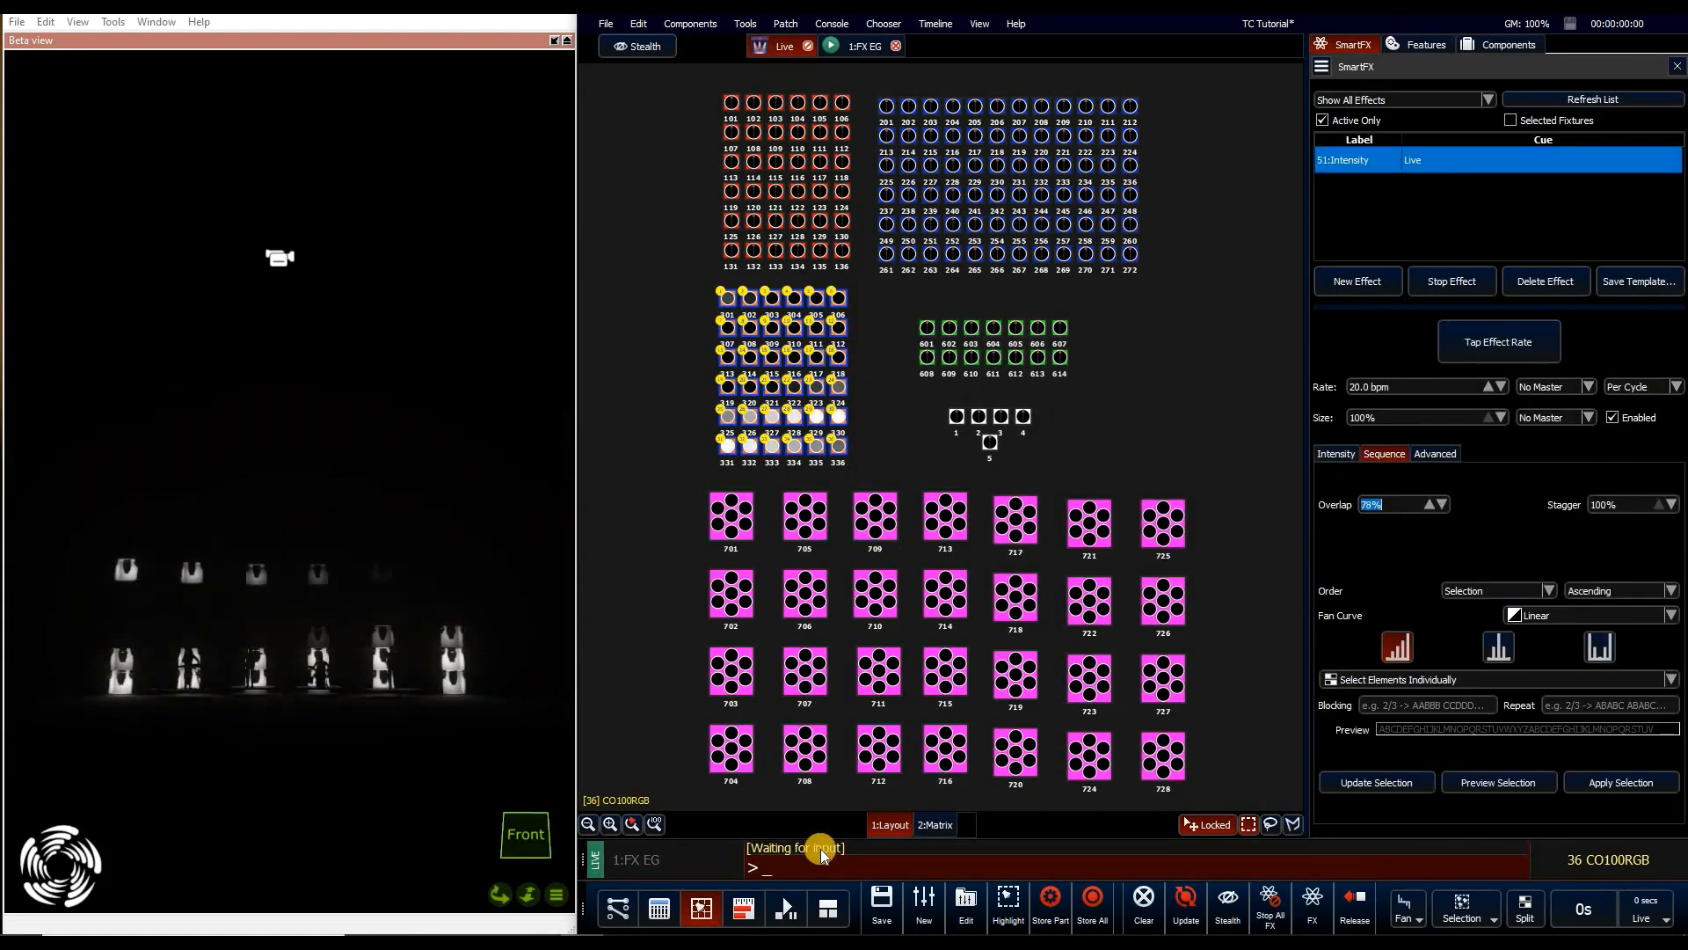
Reselect fixtures 301 to 336 in different directions and update the intensity effect's selection each time
left_click(888, 455)
left_click_drag(679, 464, 852, 286)
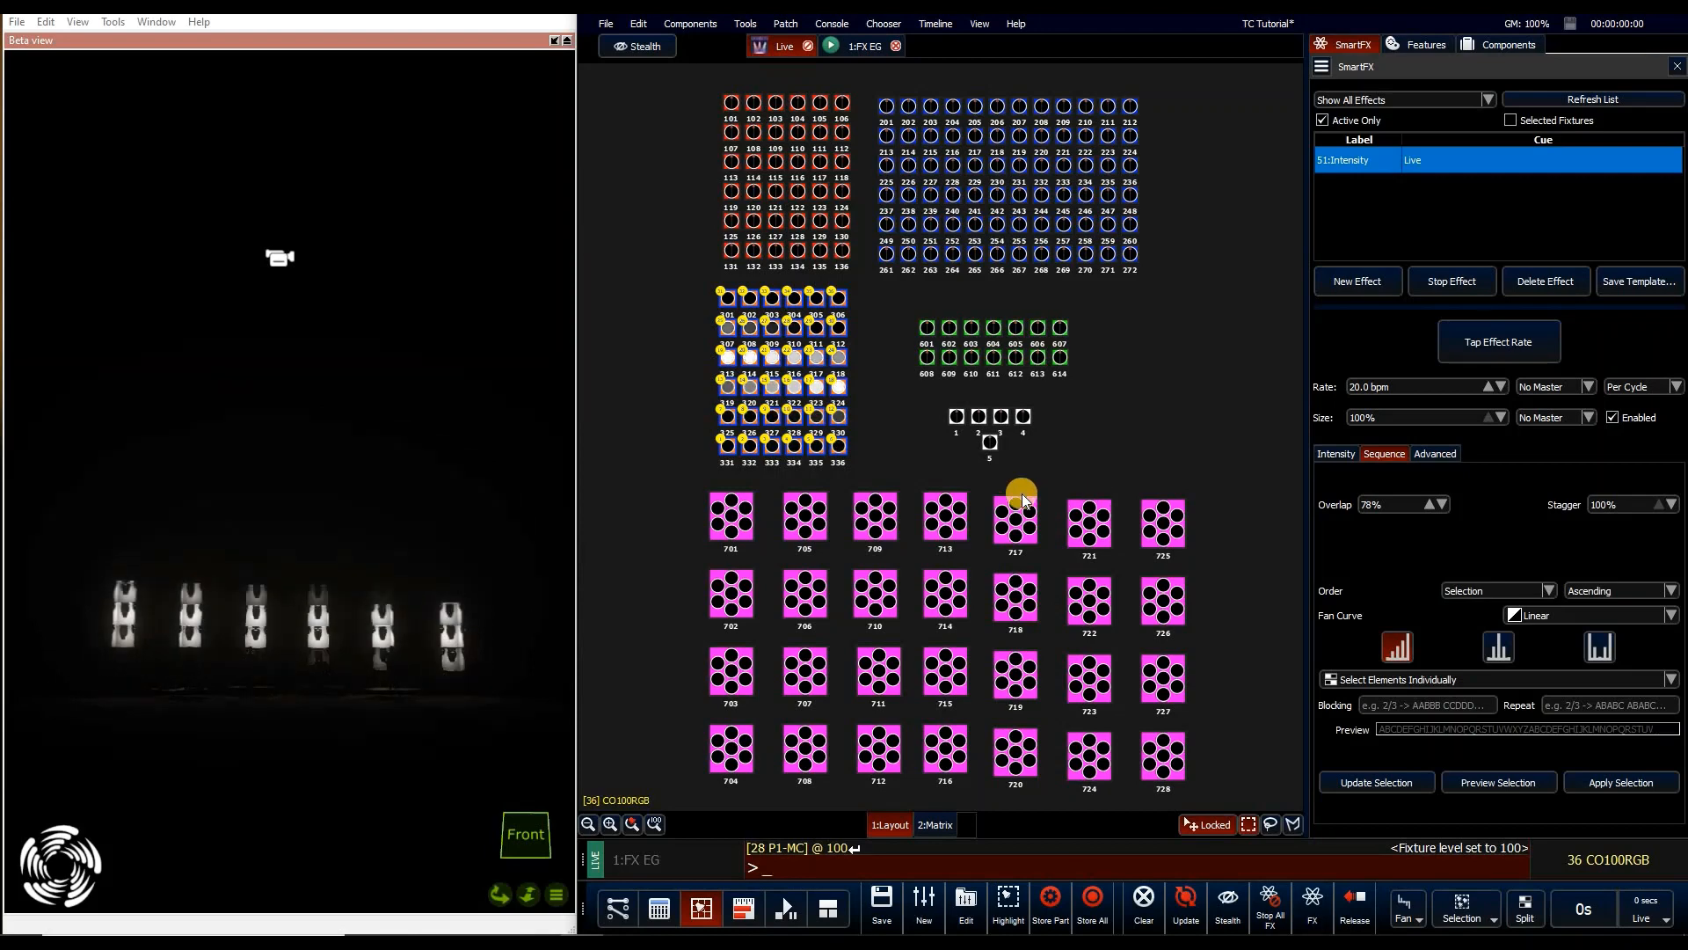
left_click_drag(653, 308, 878, 454)
left_click(1377, 783)
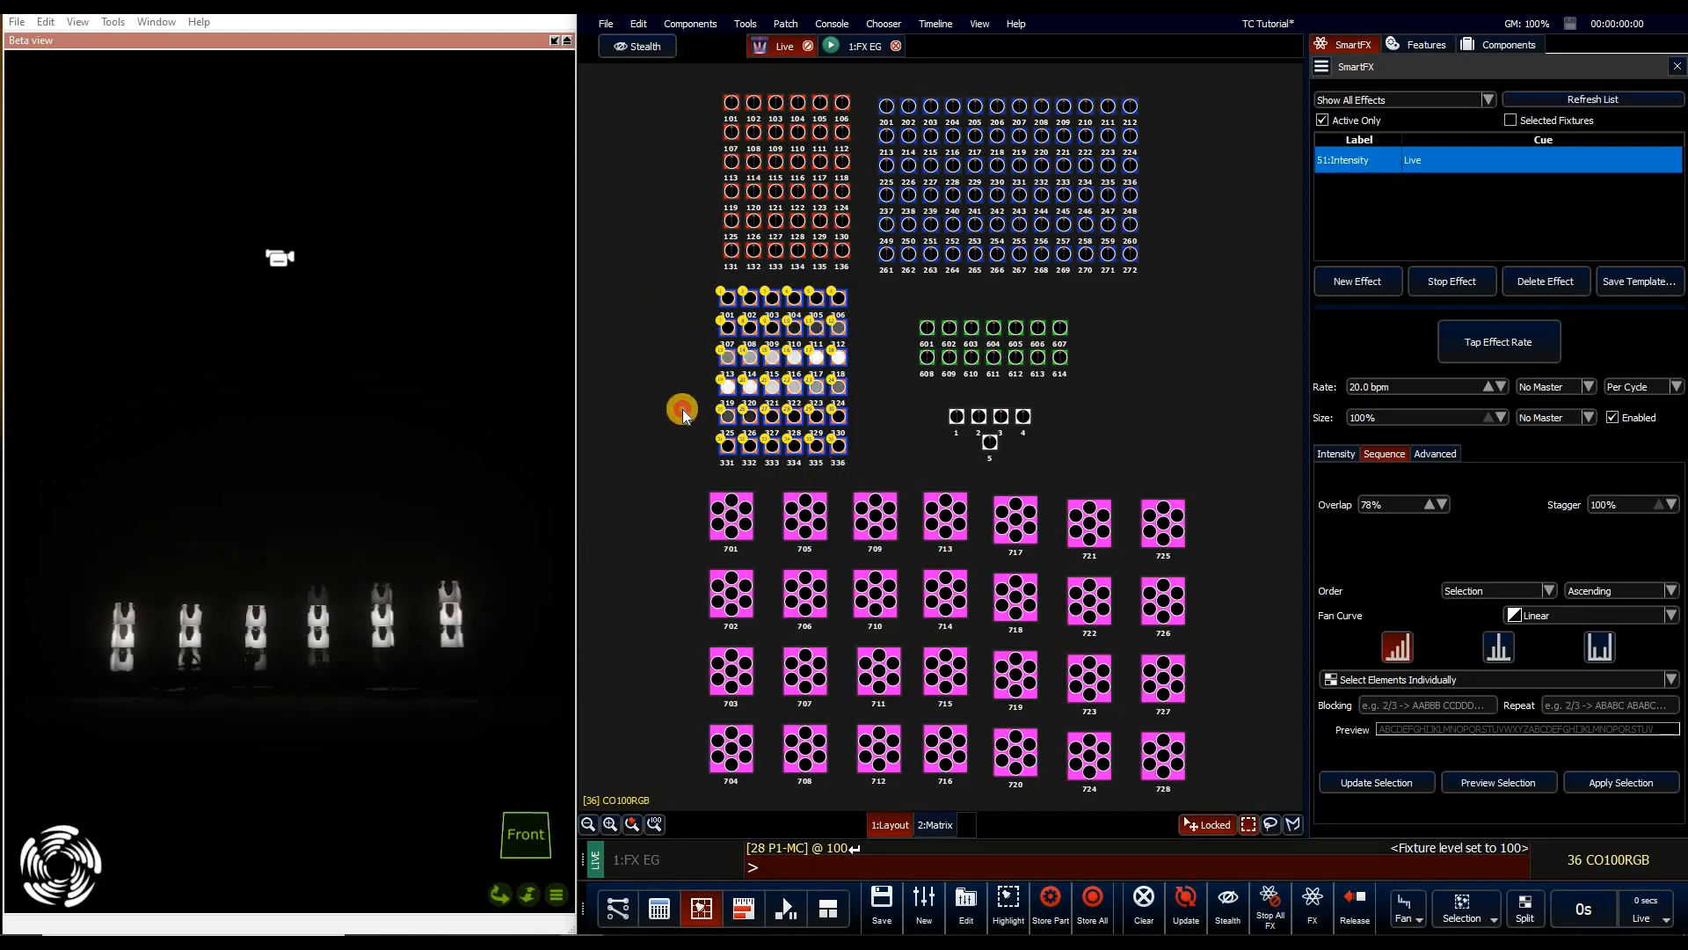
left_click_drag(683, 410, 865, 482)
left_click(1370, 783)
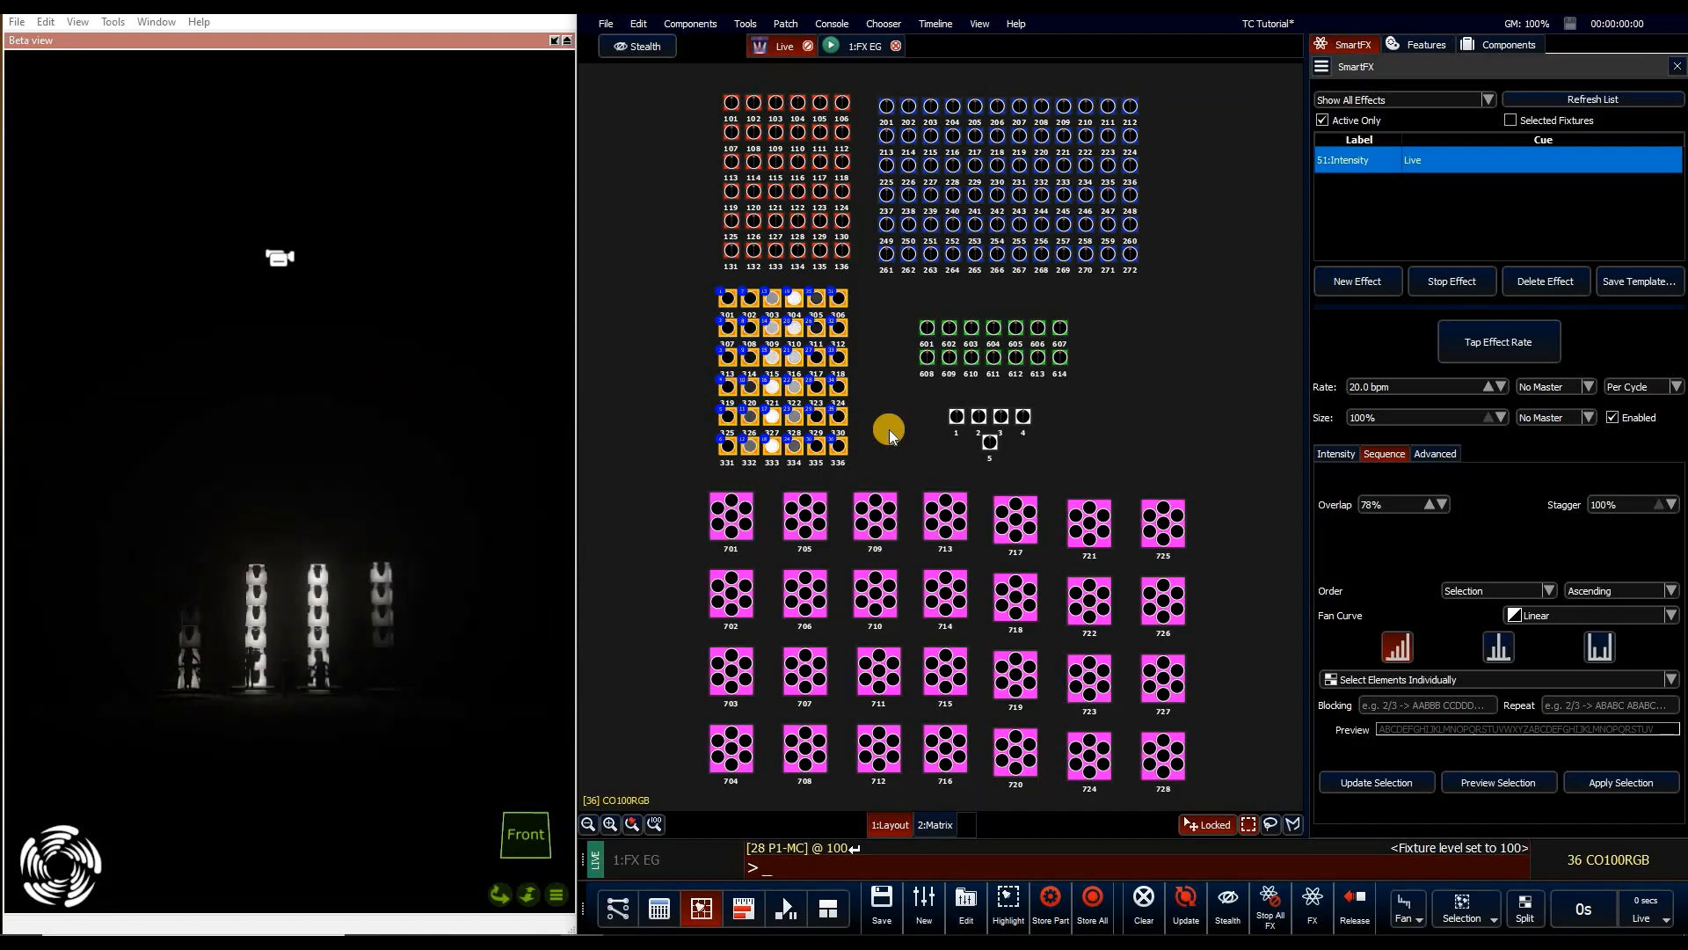
Select the two centre columns of the 300-series fixtures one by one from 303 to 322, then deselect them and clear the live effect
left_click(868, 388)
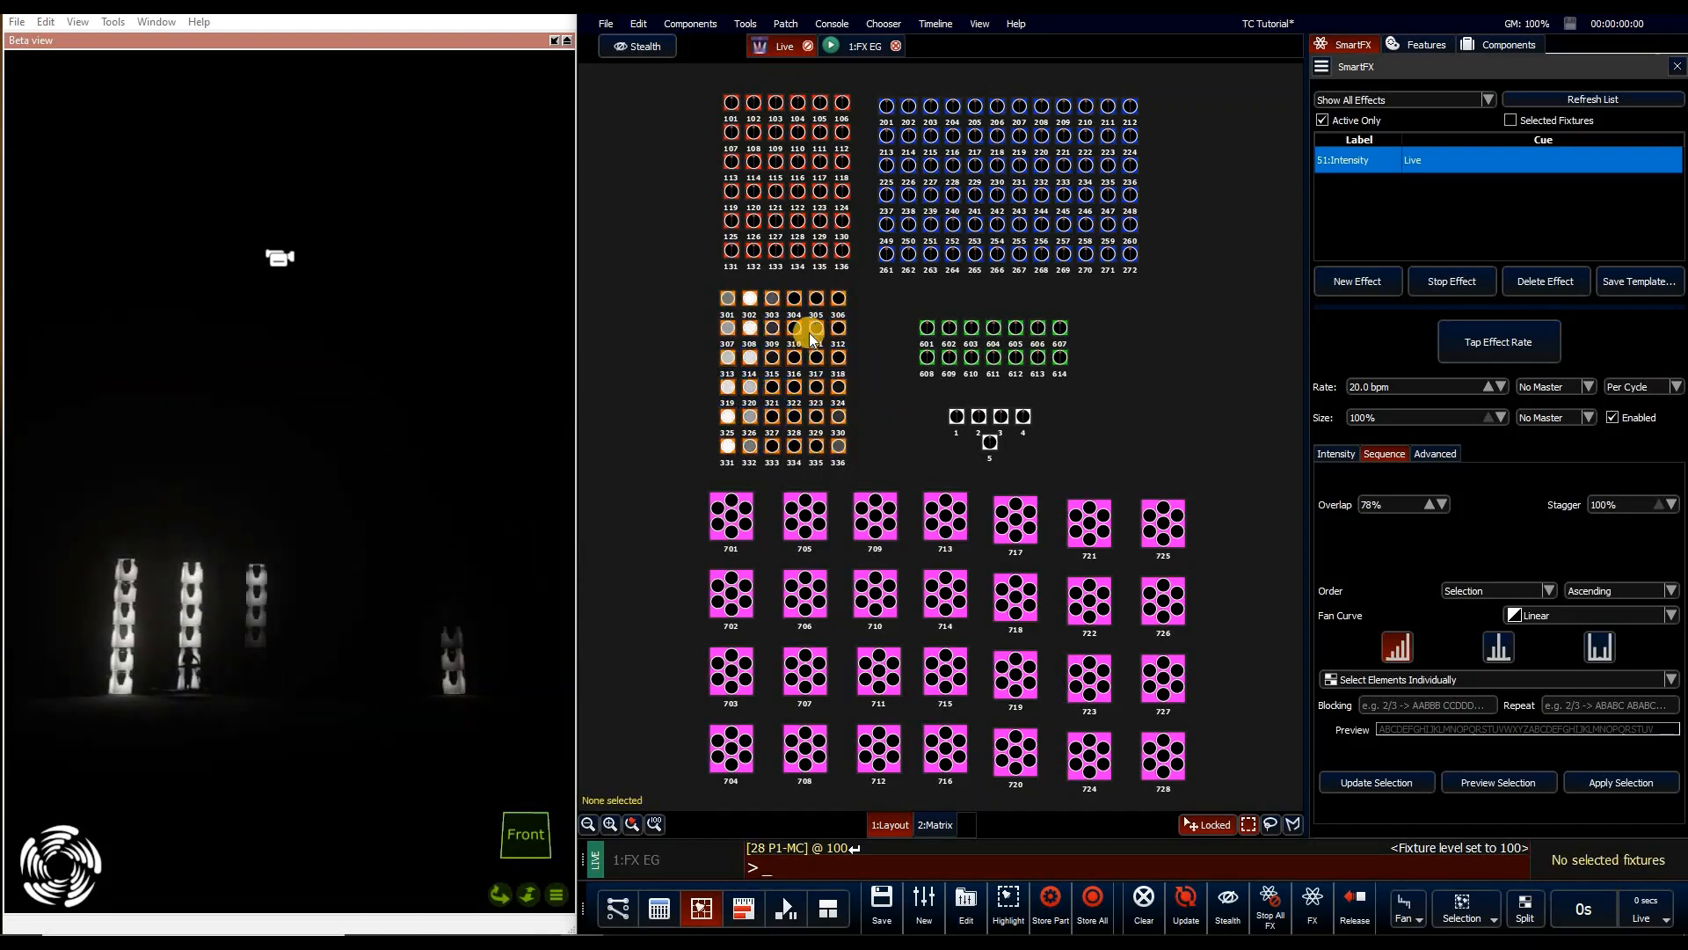
left_click(772, 300)
left_click(793, 302)
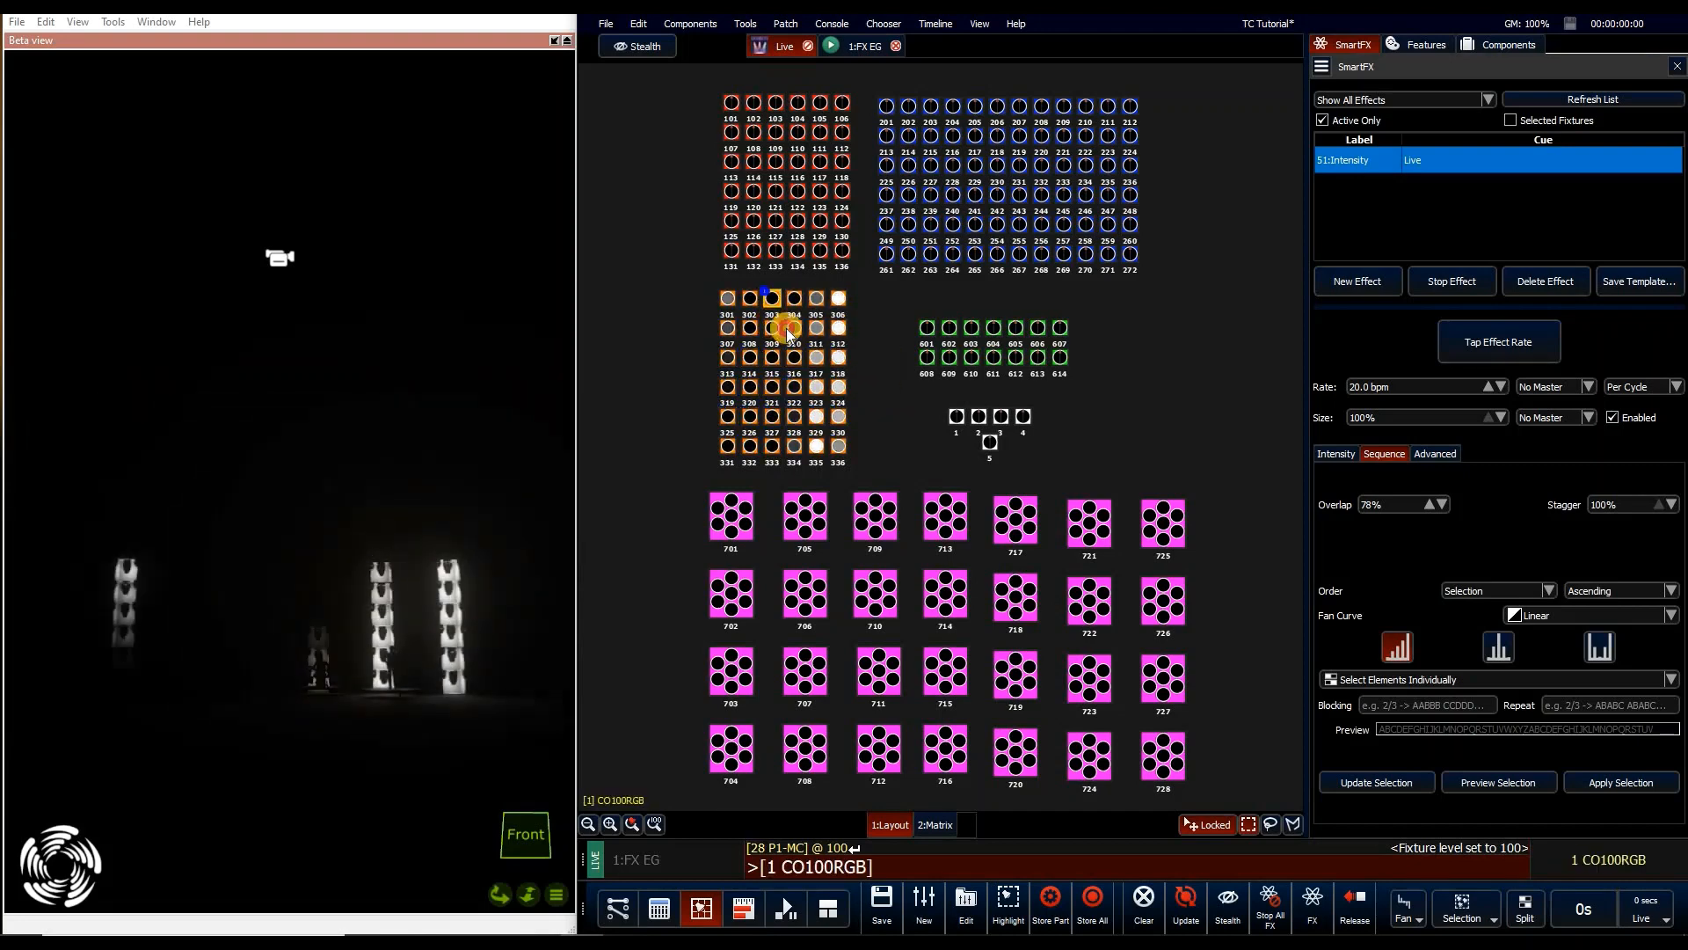
left_click(775, 328)
left_click(793, 329)
left_click(773, 357)
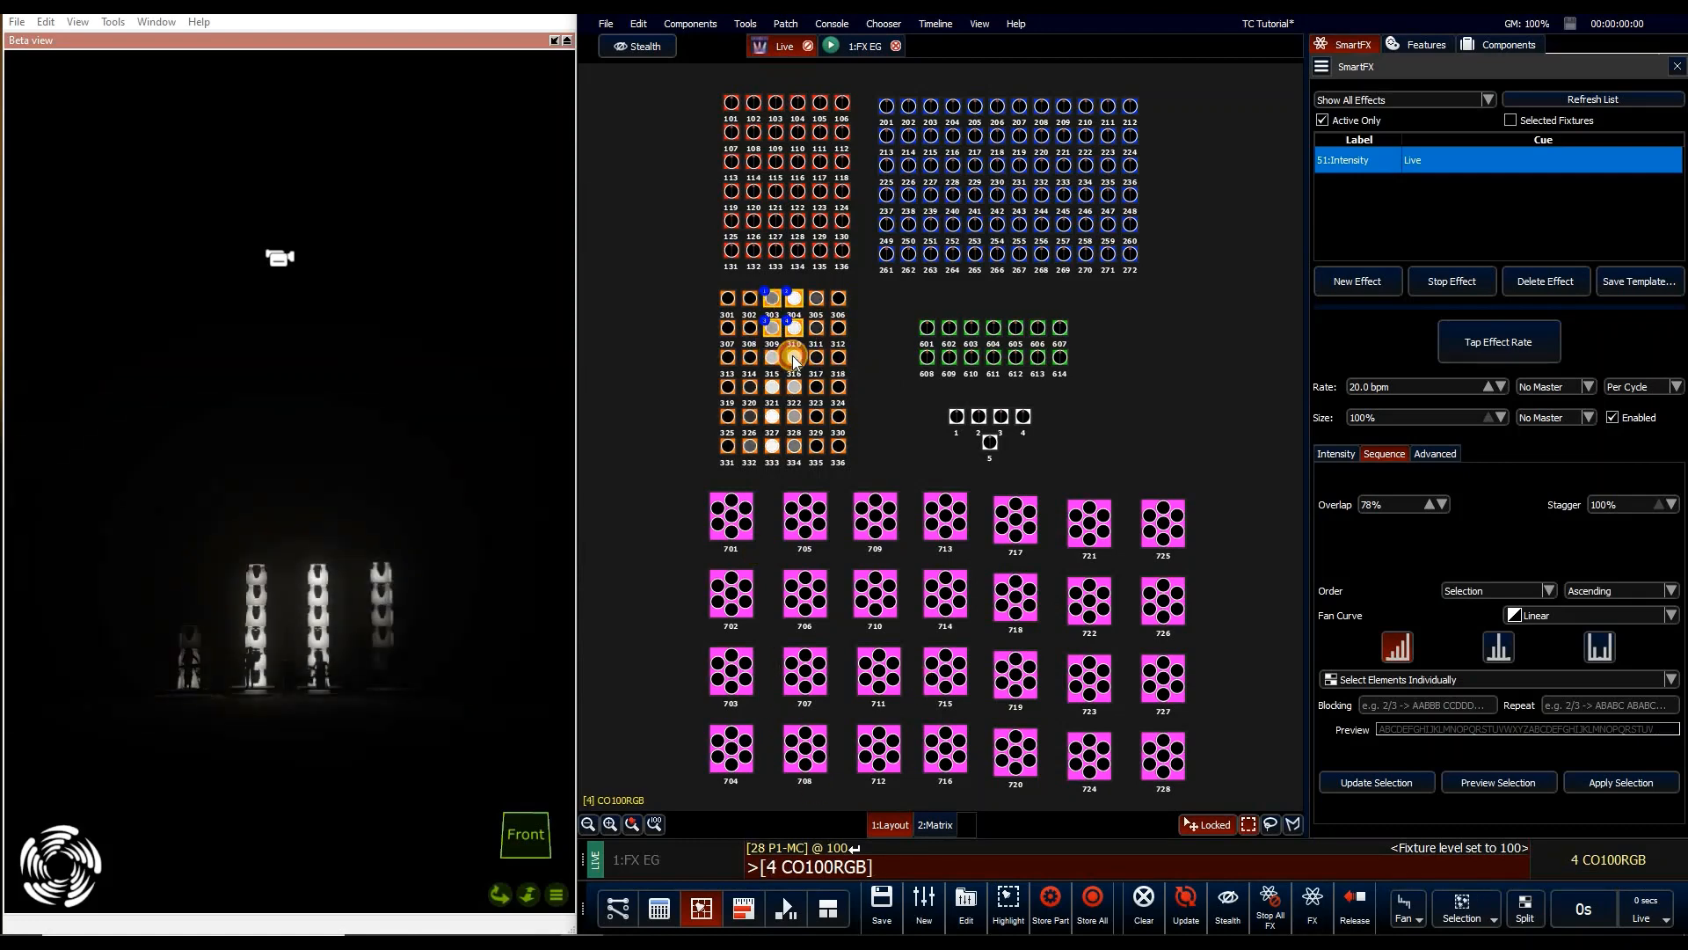
left_click(794, 357)
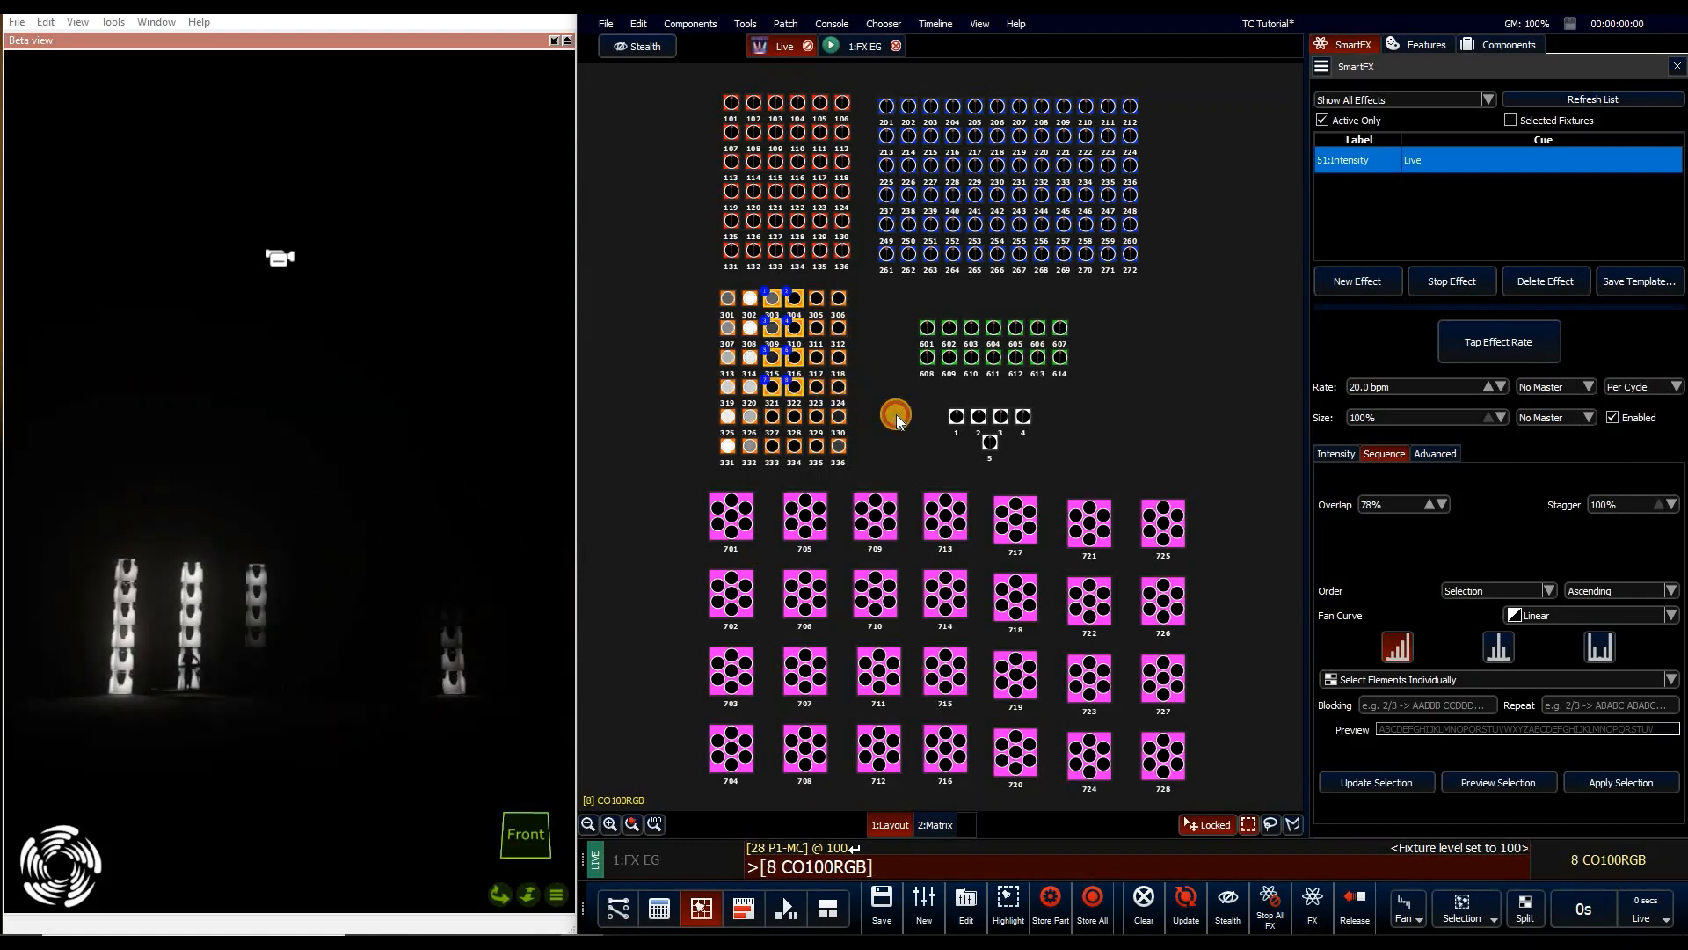
left_click(897, 420)
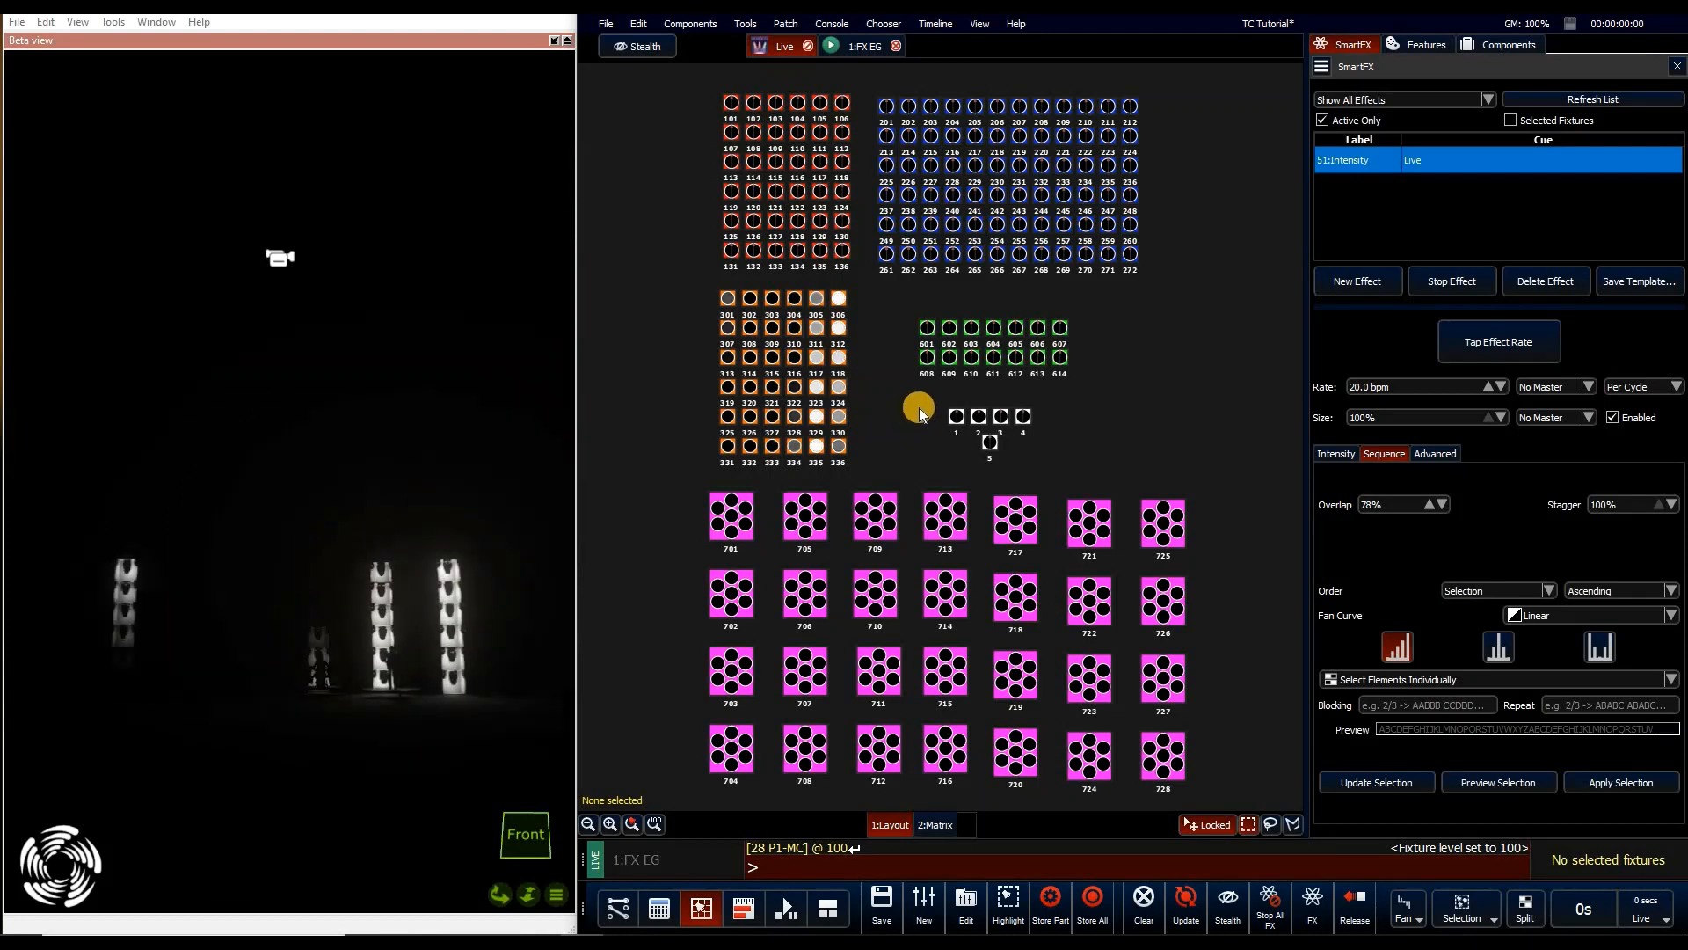
left_click(1138, 881)
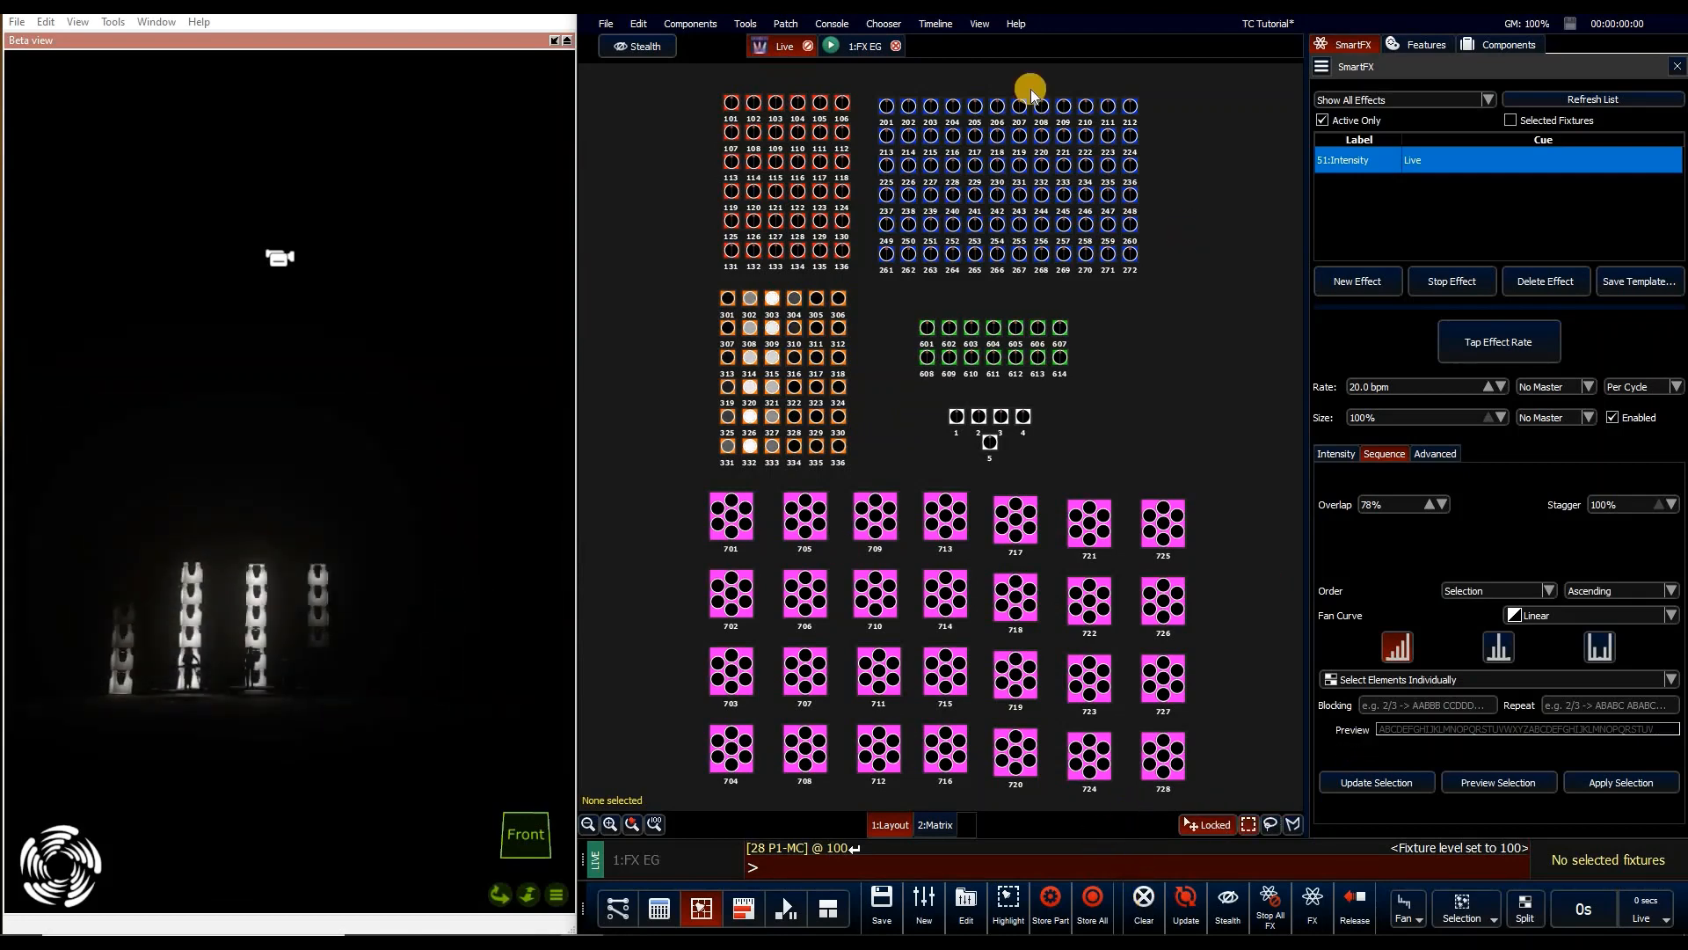
View the stored groups in the components on the All page, then switch back to the FX Groups page
left_click(1417, 44)
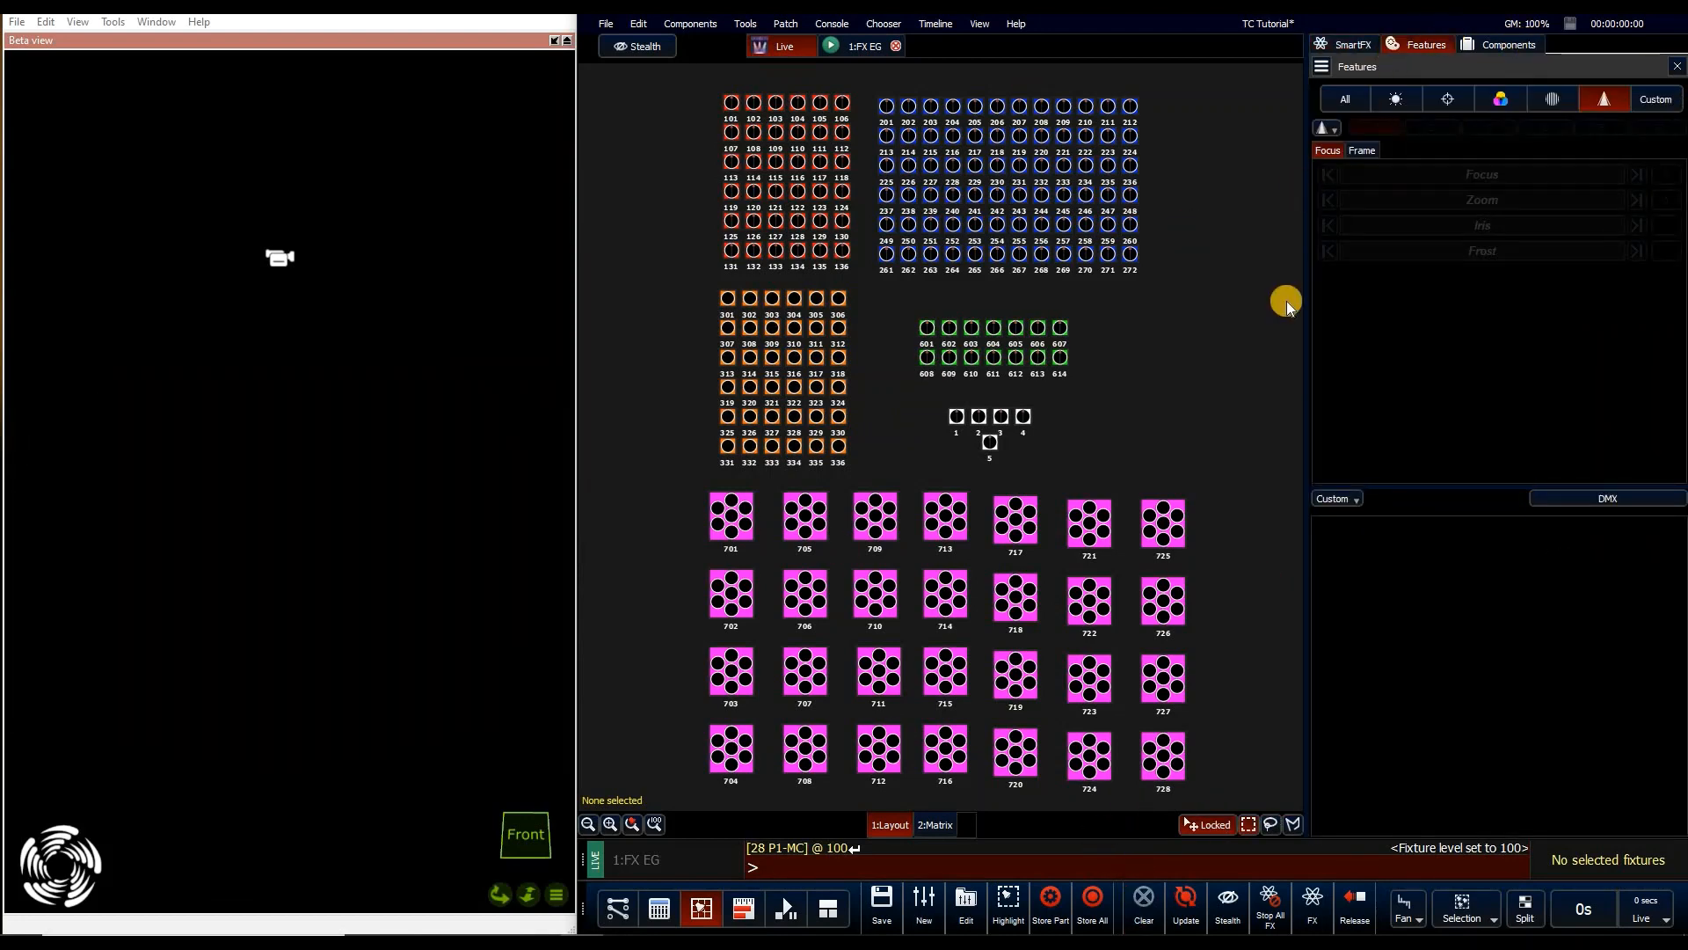
left_click(1497, 44)
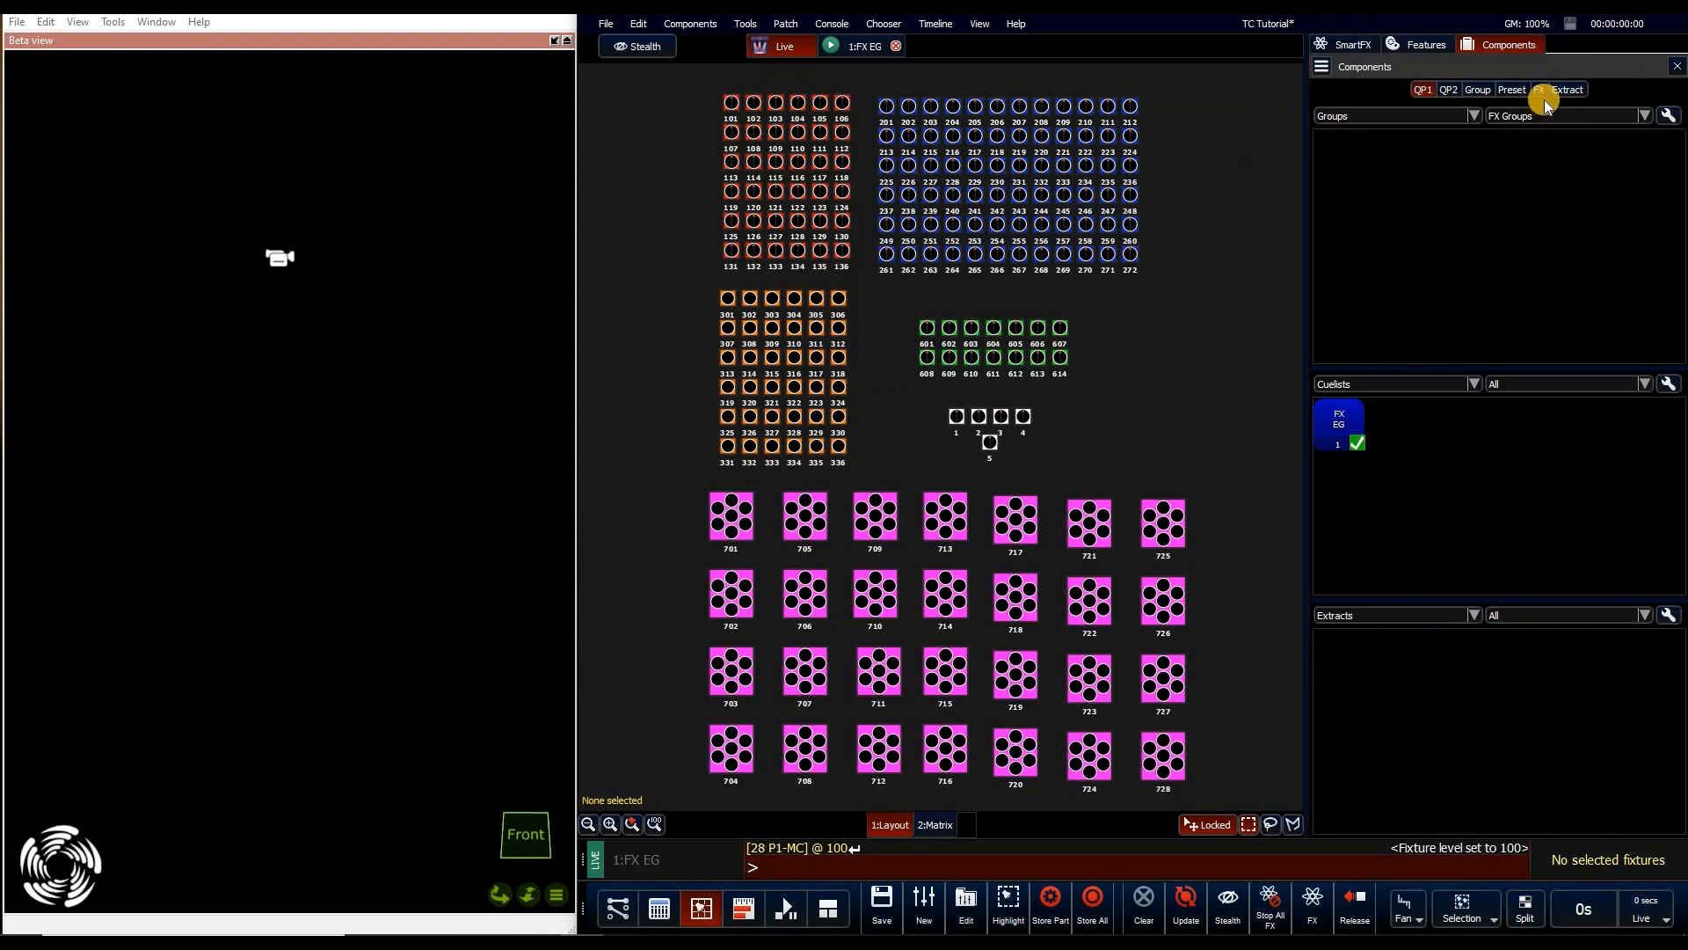
left_click(1583, 116)
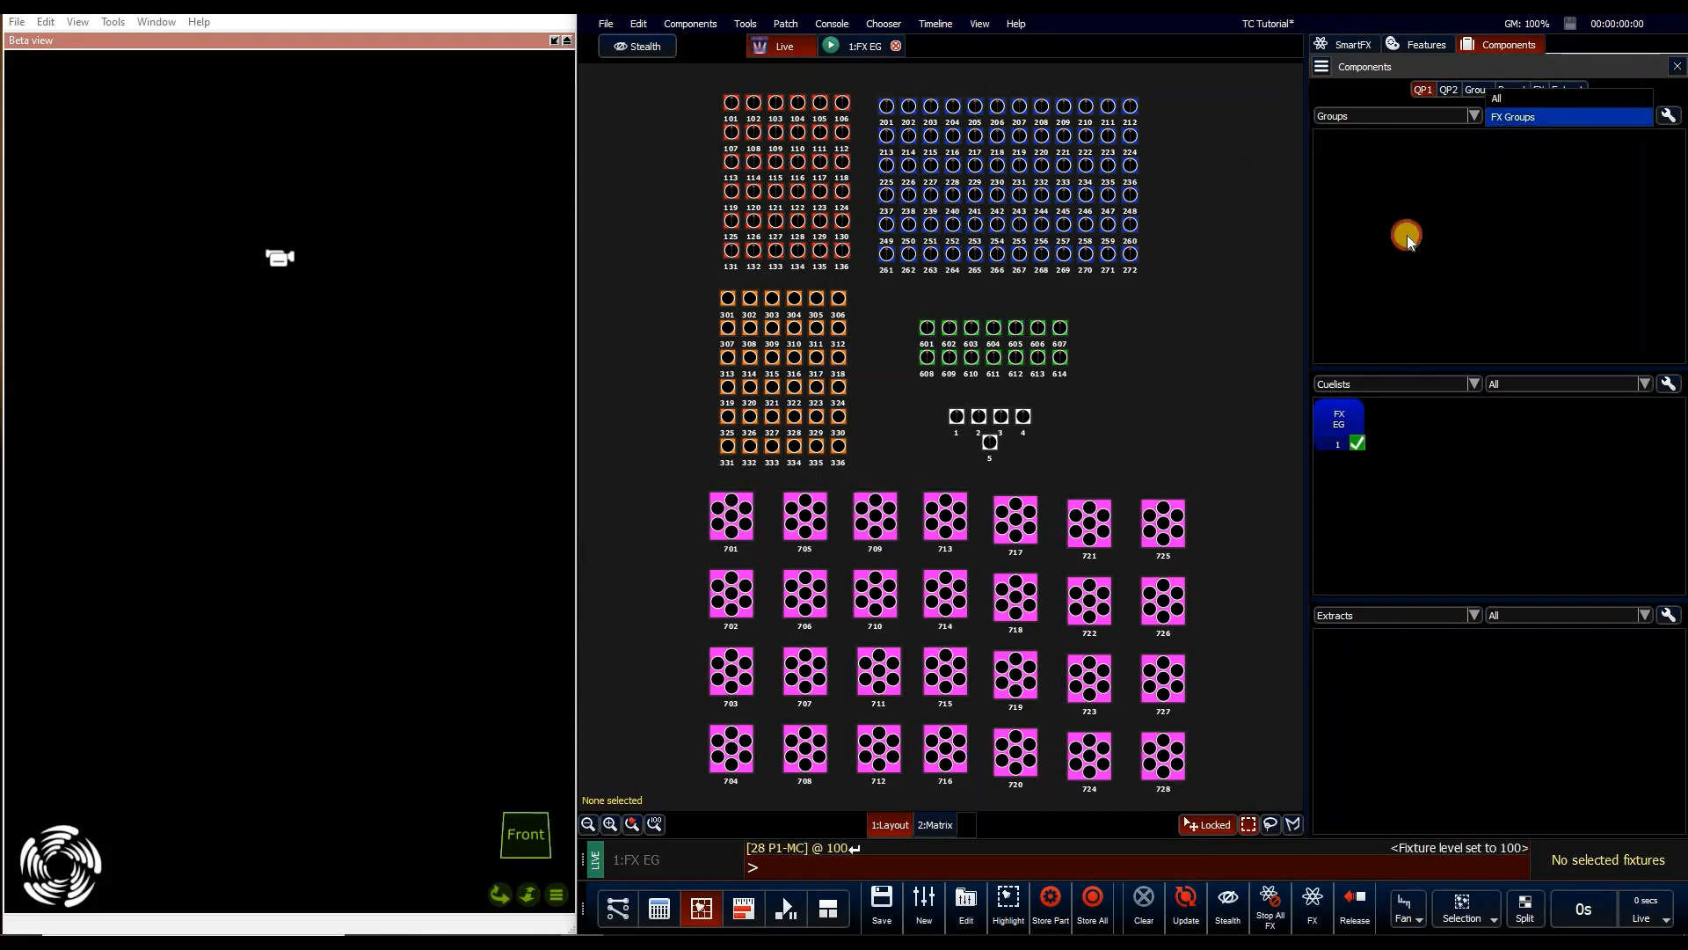
left_click(1509, 99)
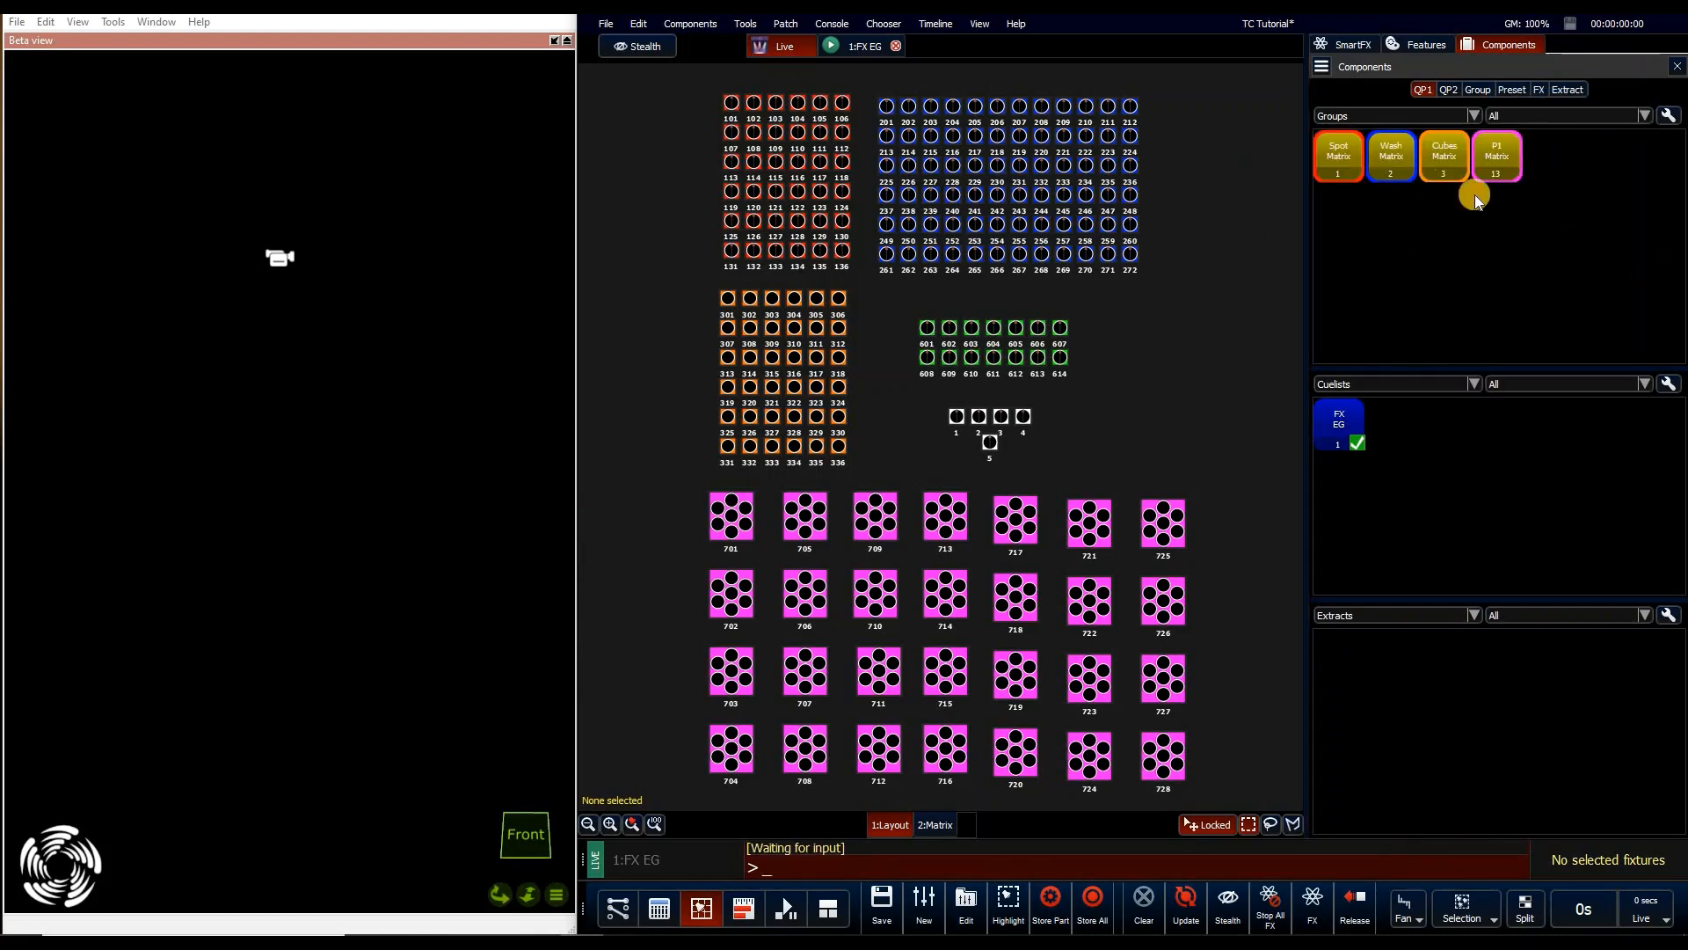
left_click(1545, 114)
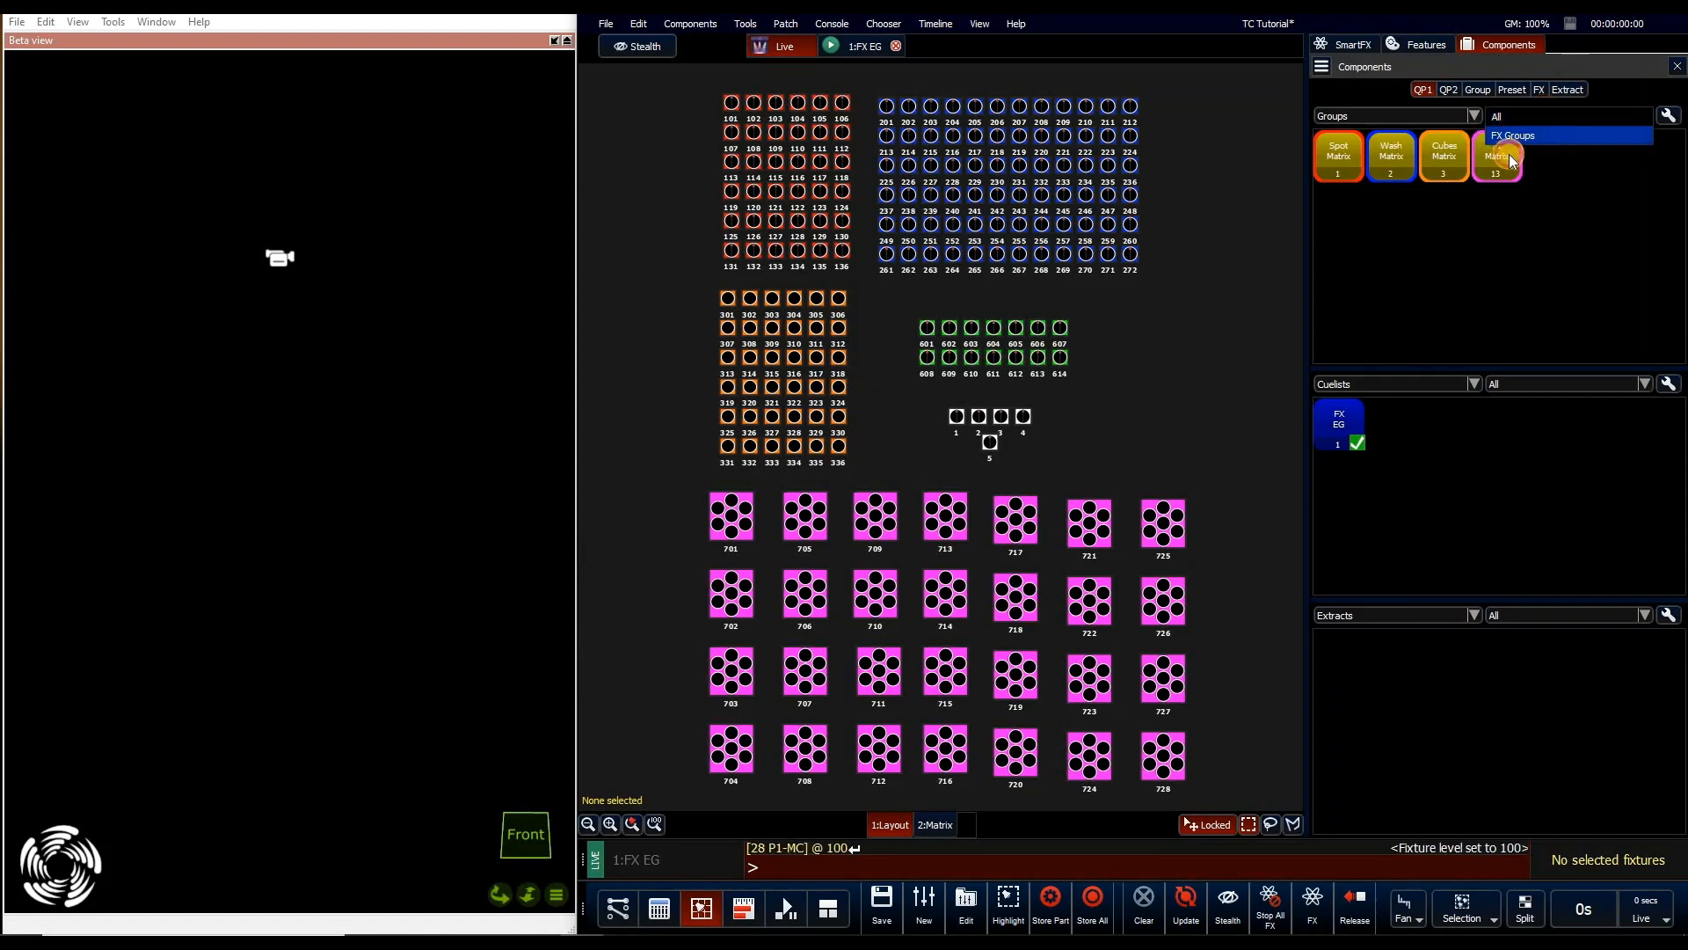
left_click(1539, 136)
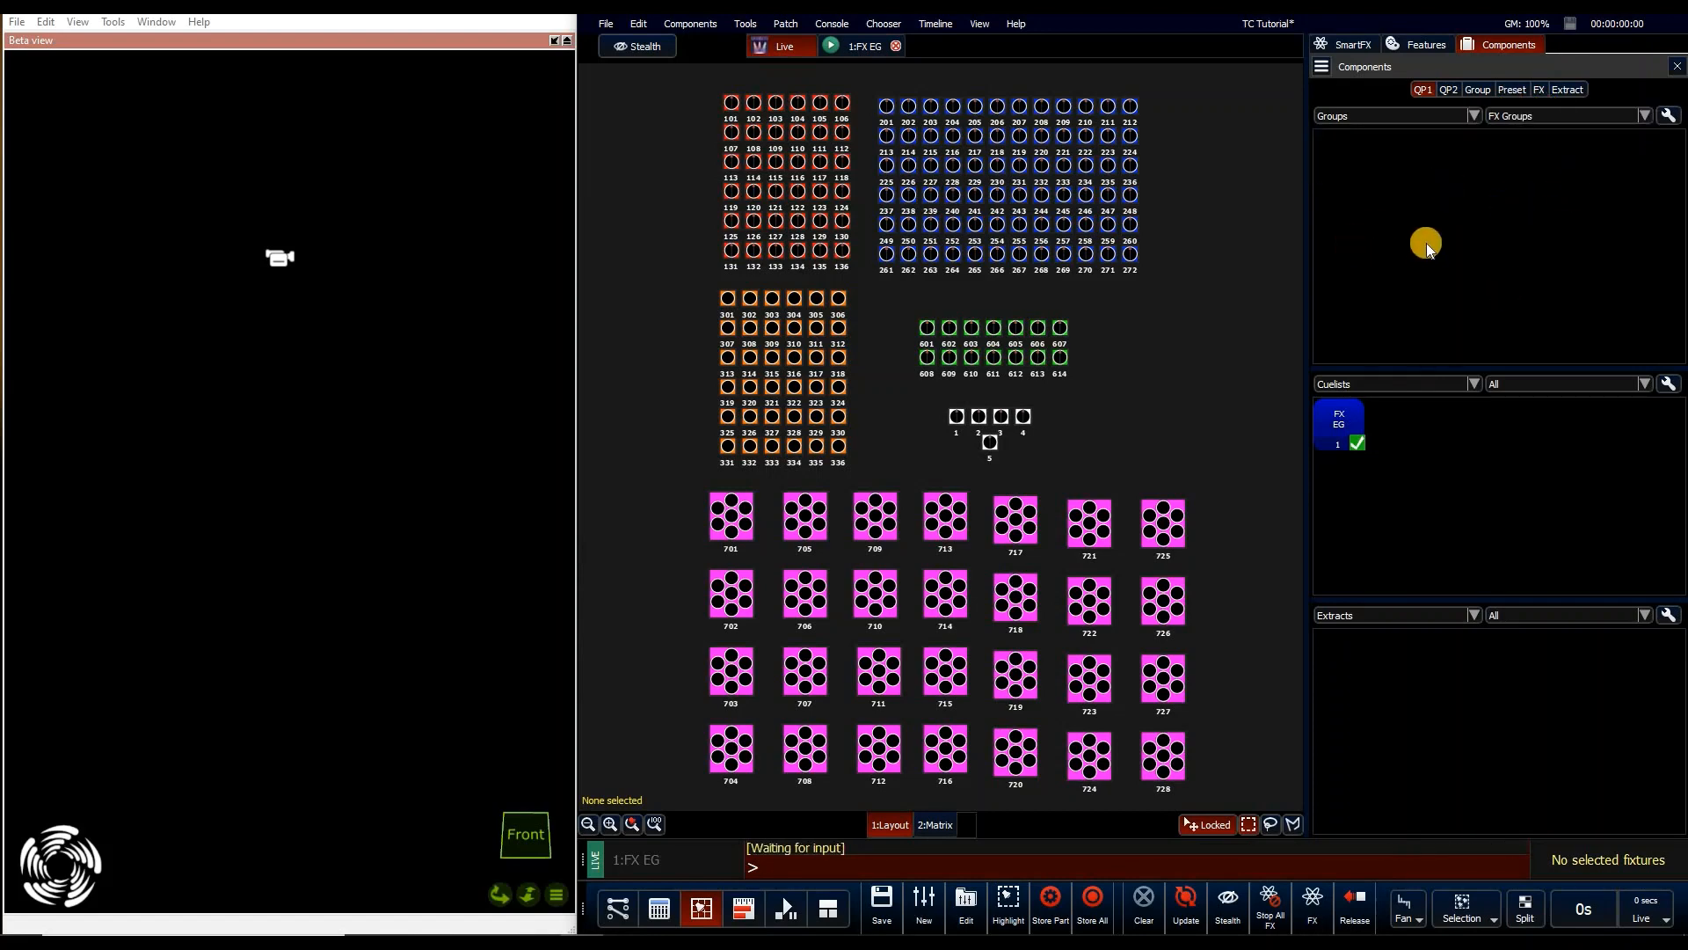
right_click(1427, 243)
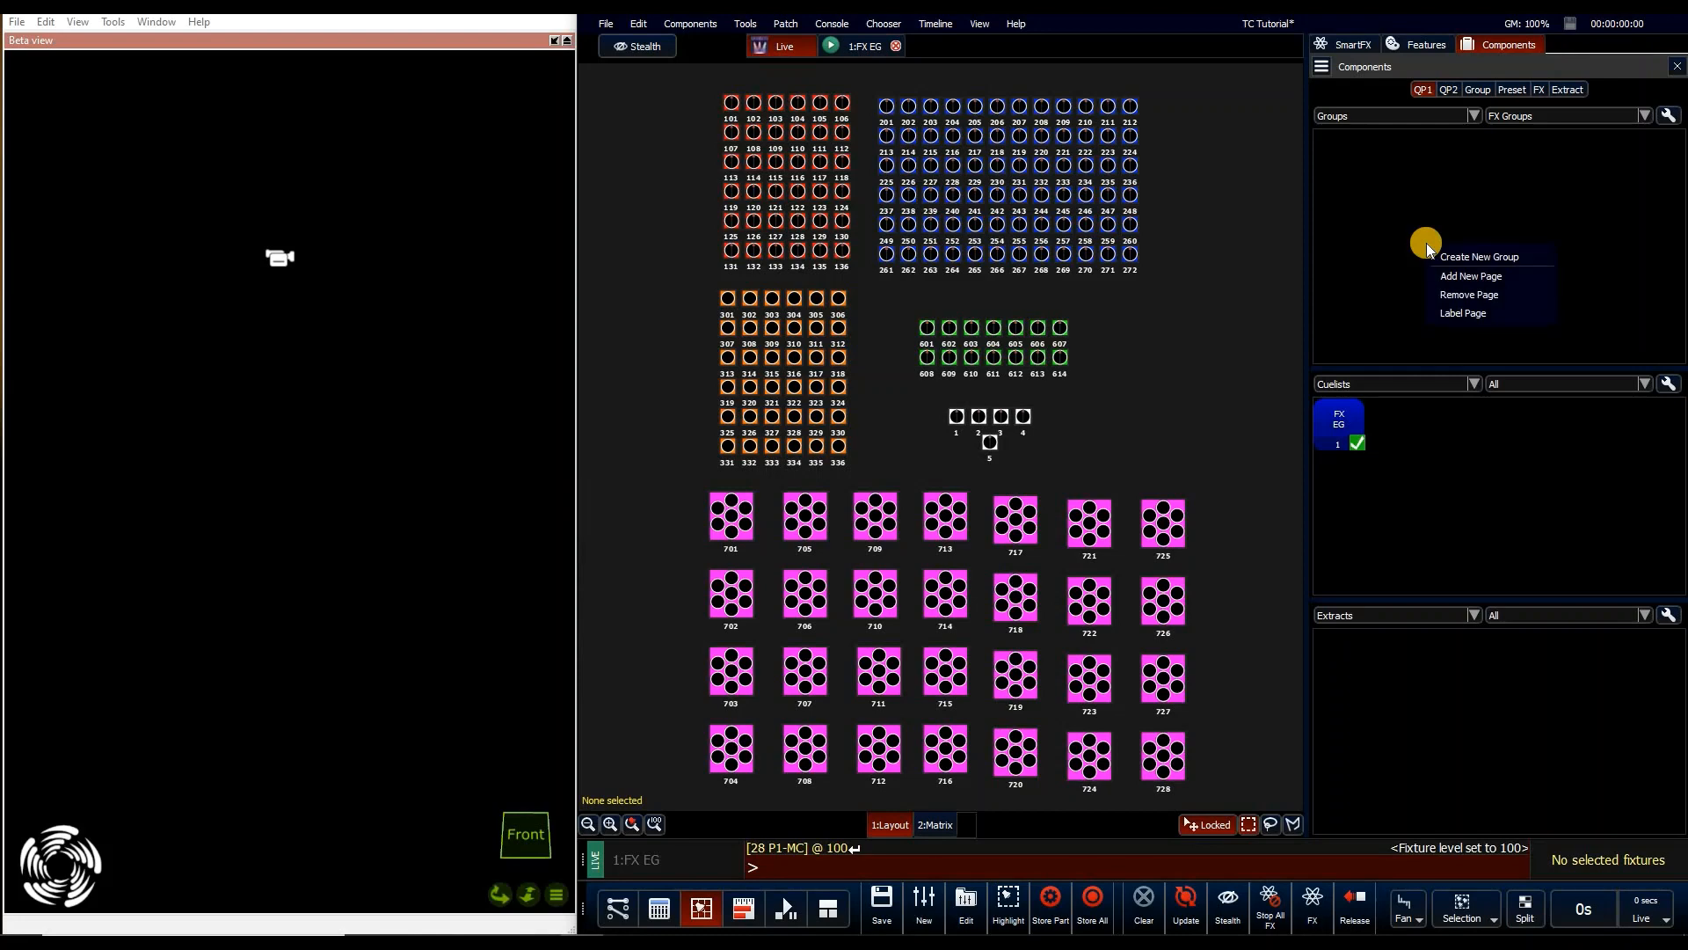
left_click(1498, 278)
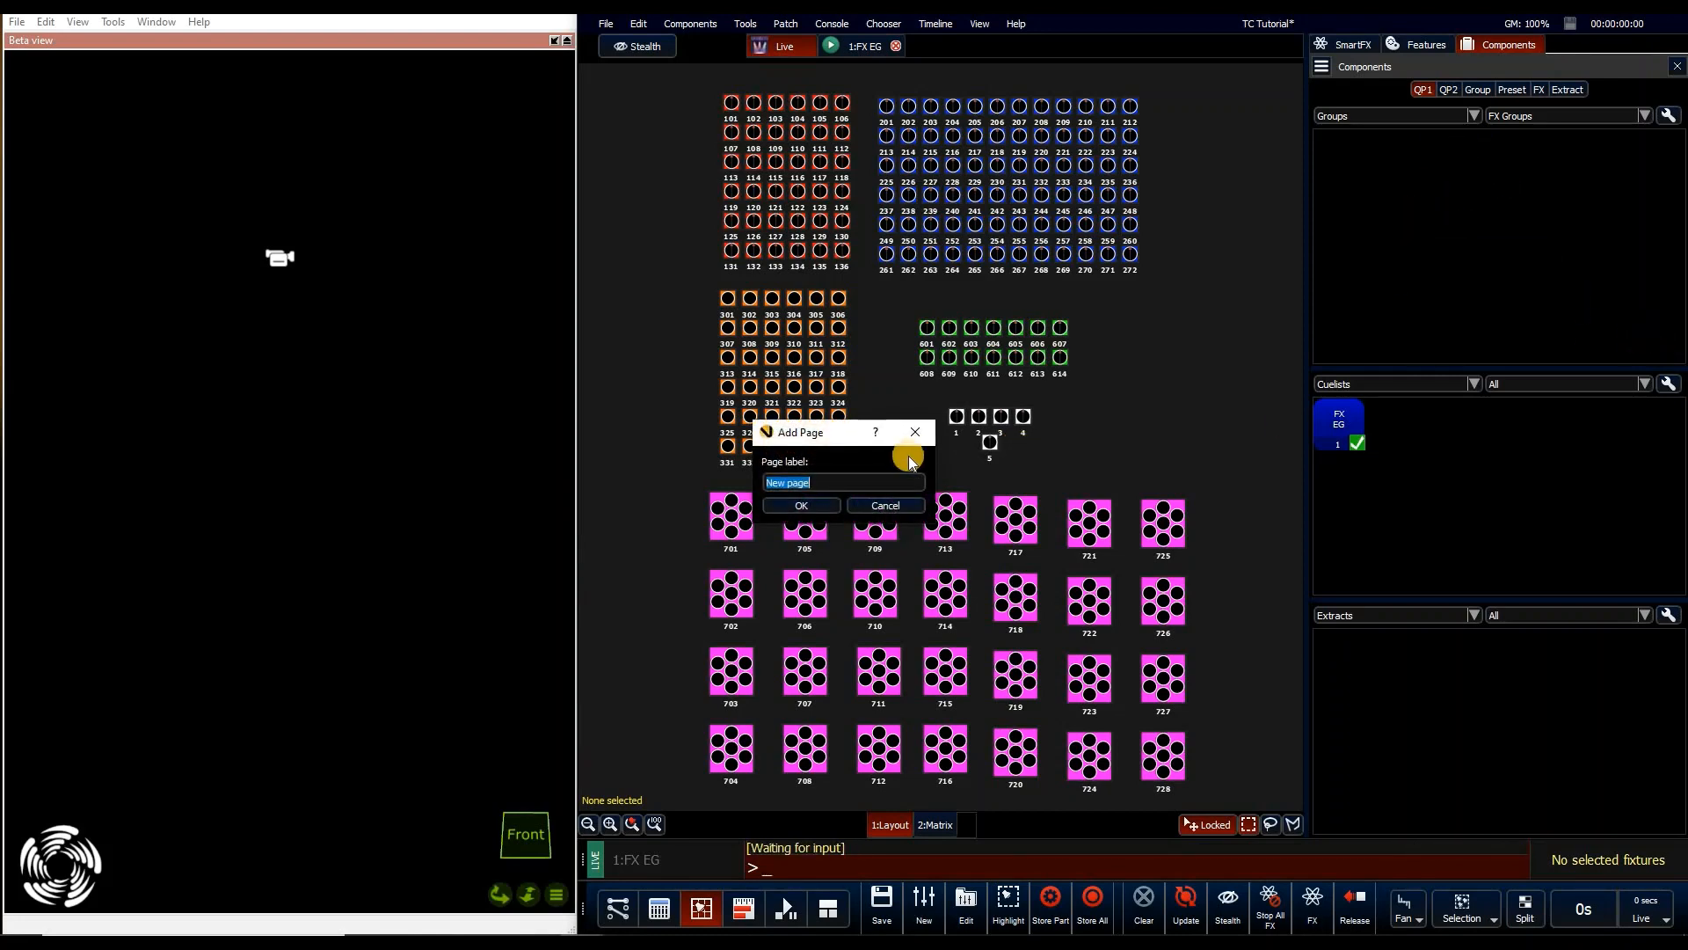
key("Escape")
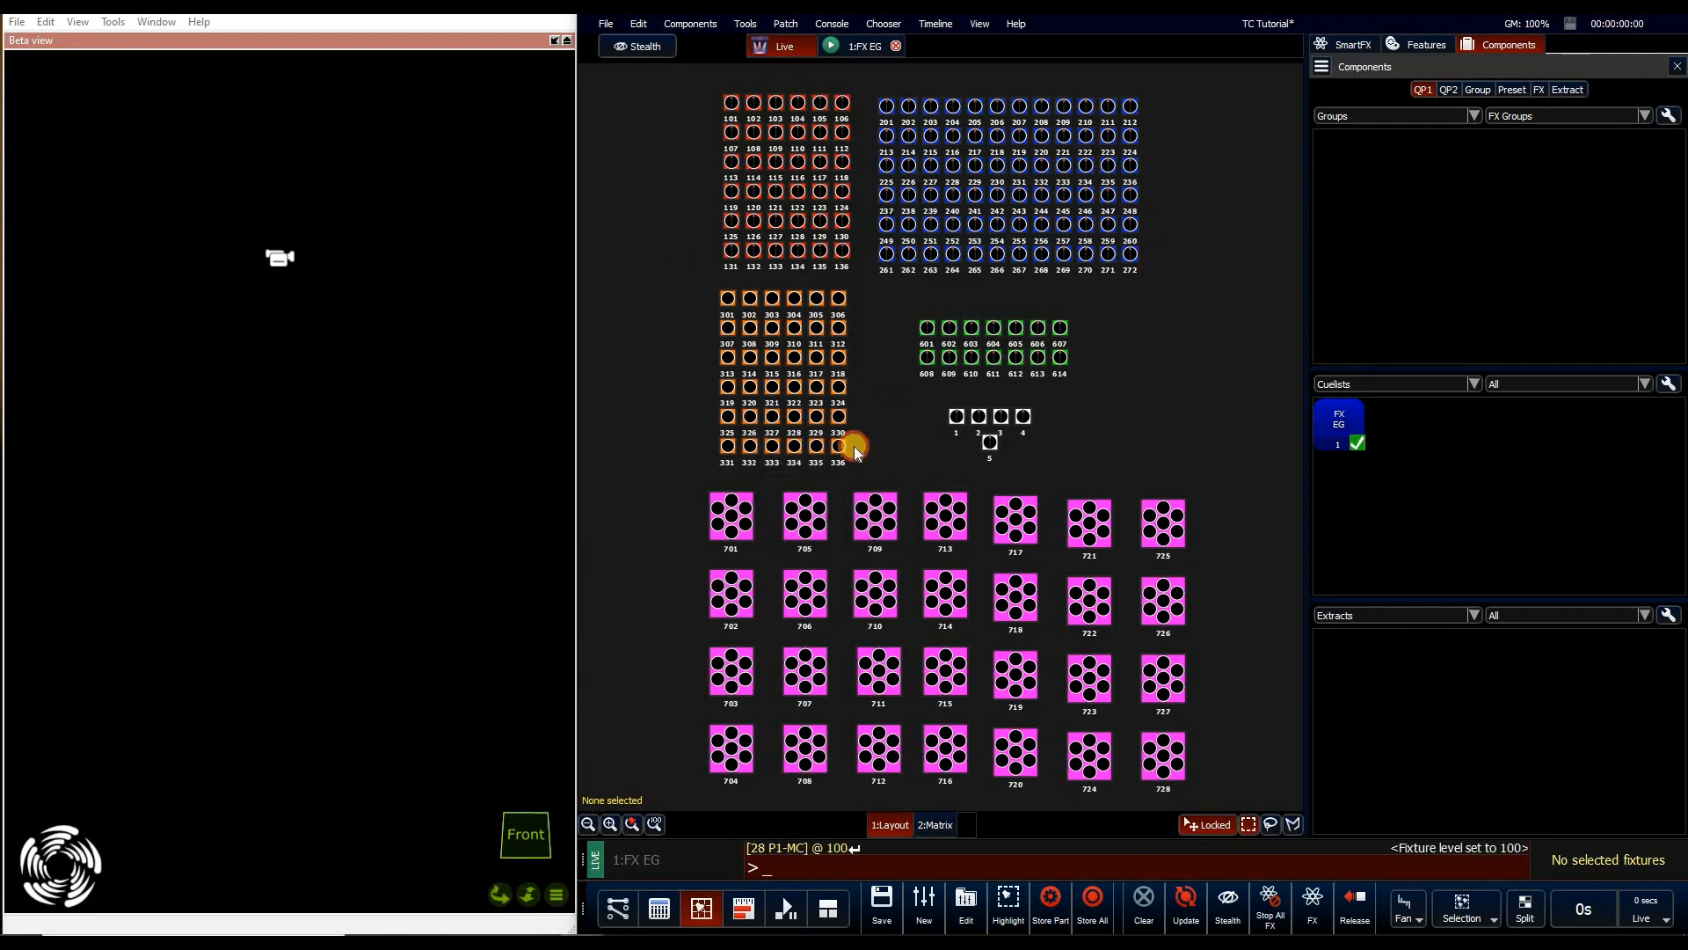
Select fixtures 301 to 336 with a single marquee to examine their selection order, then deselect them
left_click_drag(860, 452, 688, 276)
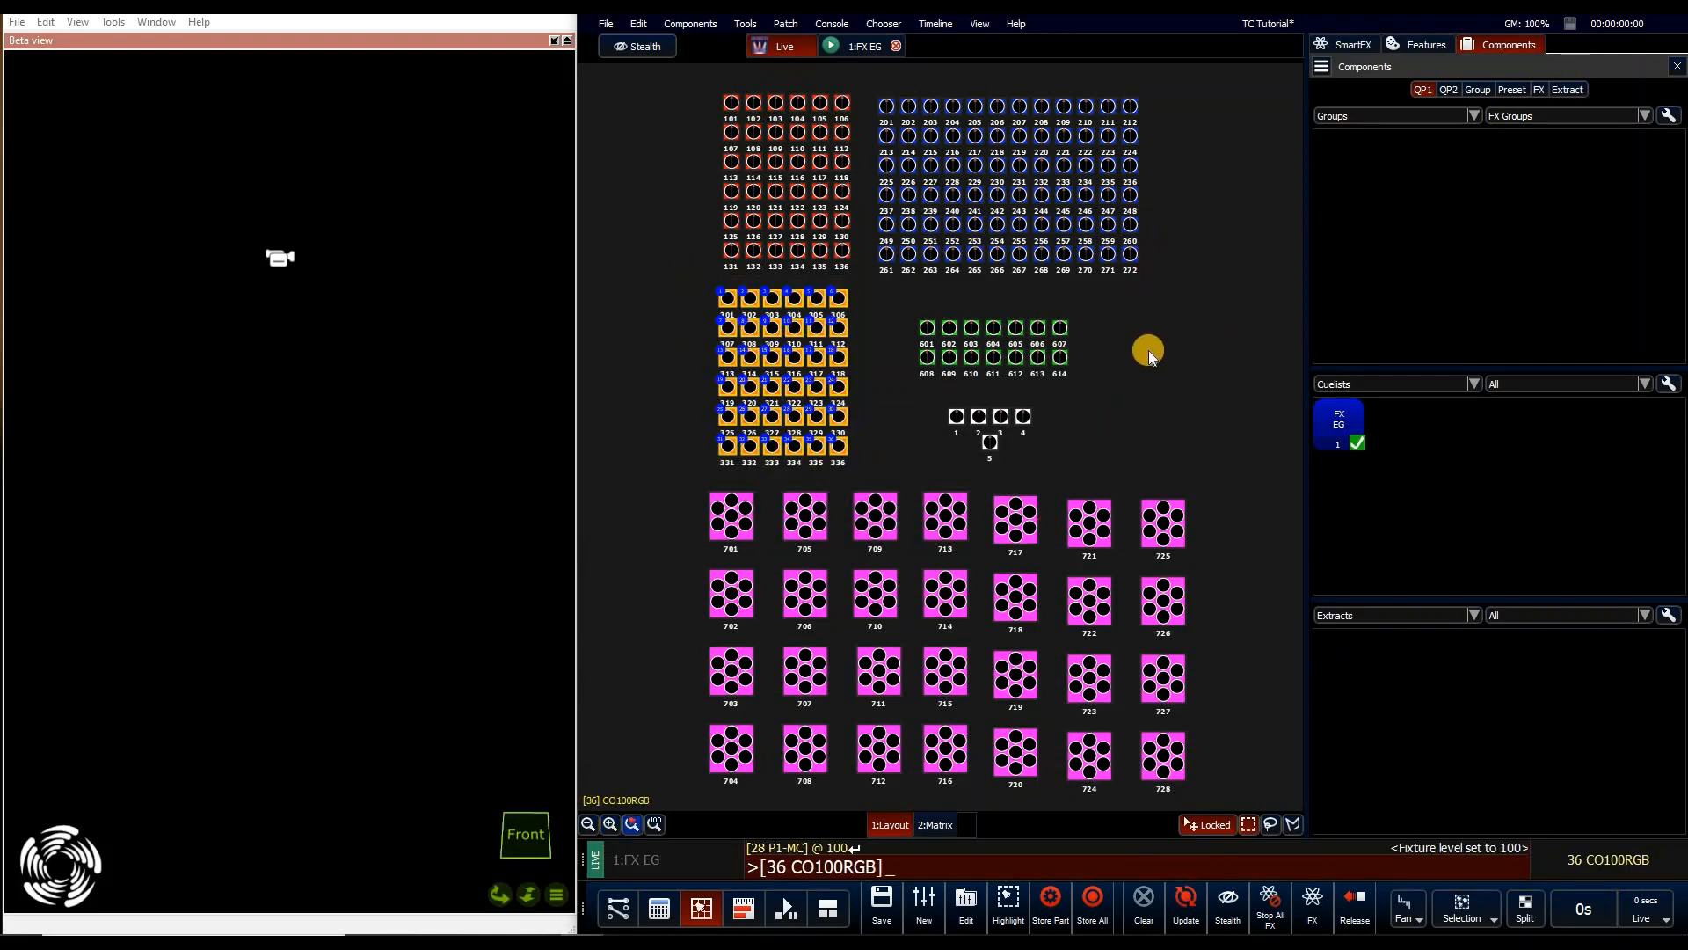
double_click(1149, 352)
left_click(610, 102)
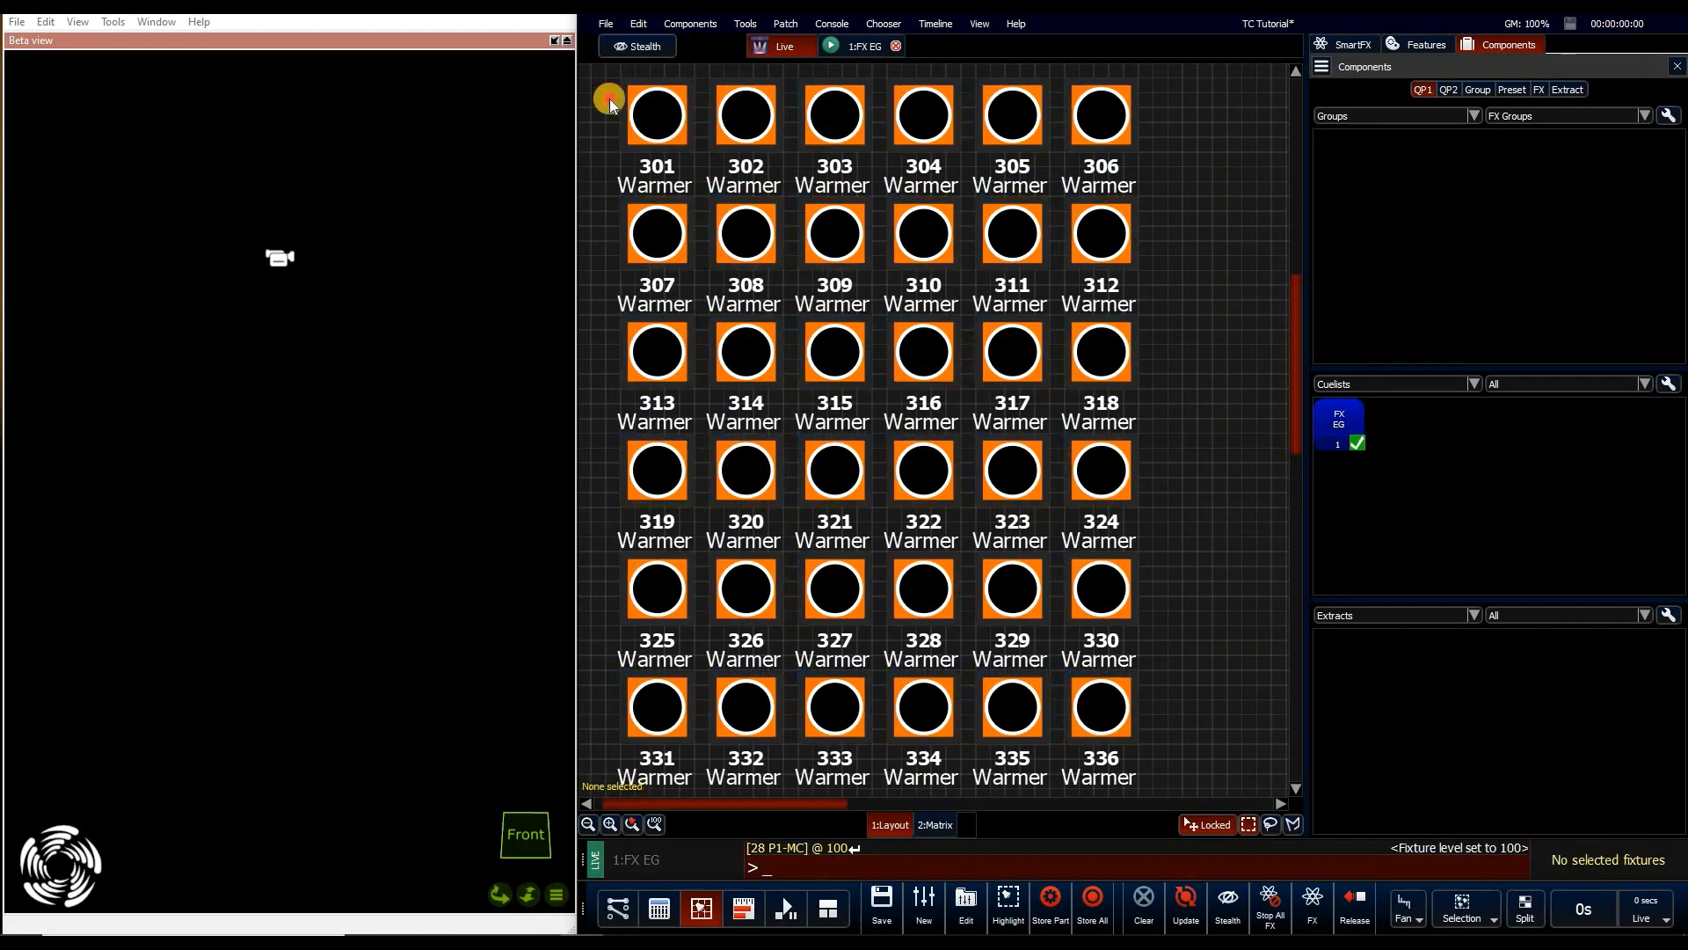
left_click_drag(593, 81, 1142, 735)
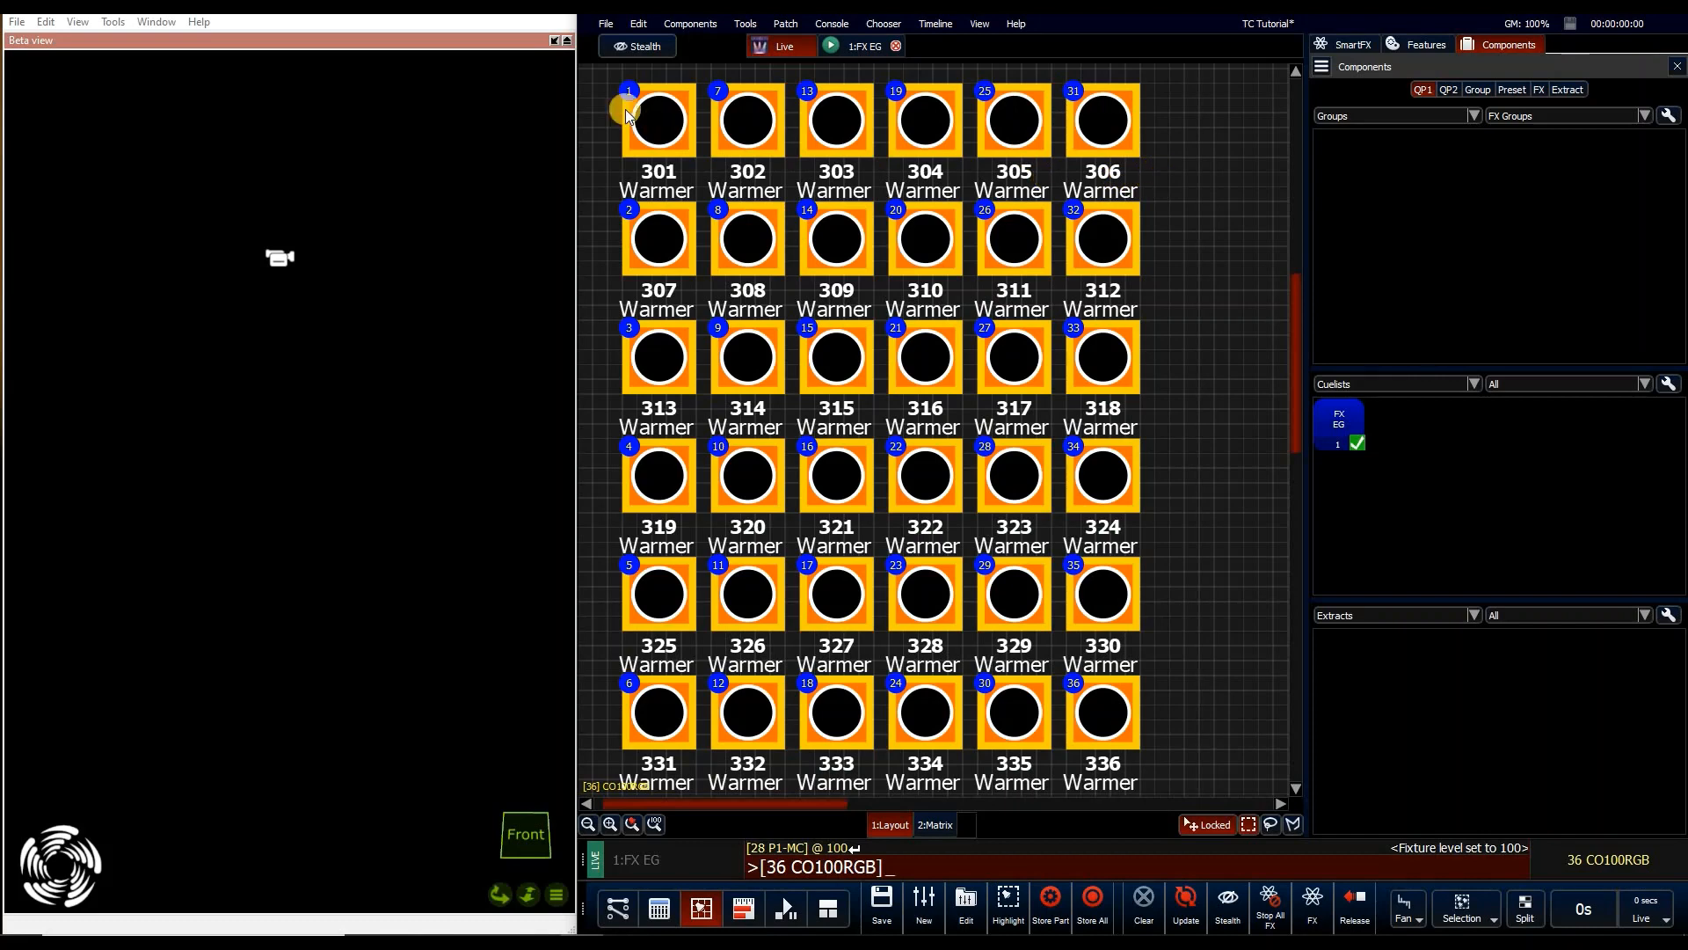
left_click(814, 110)
Select the row of fixtures 301 to 306 in ascending order and then in reverse order, deselecting after each
left_click_drag(595, 98, 1174, 144)
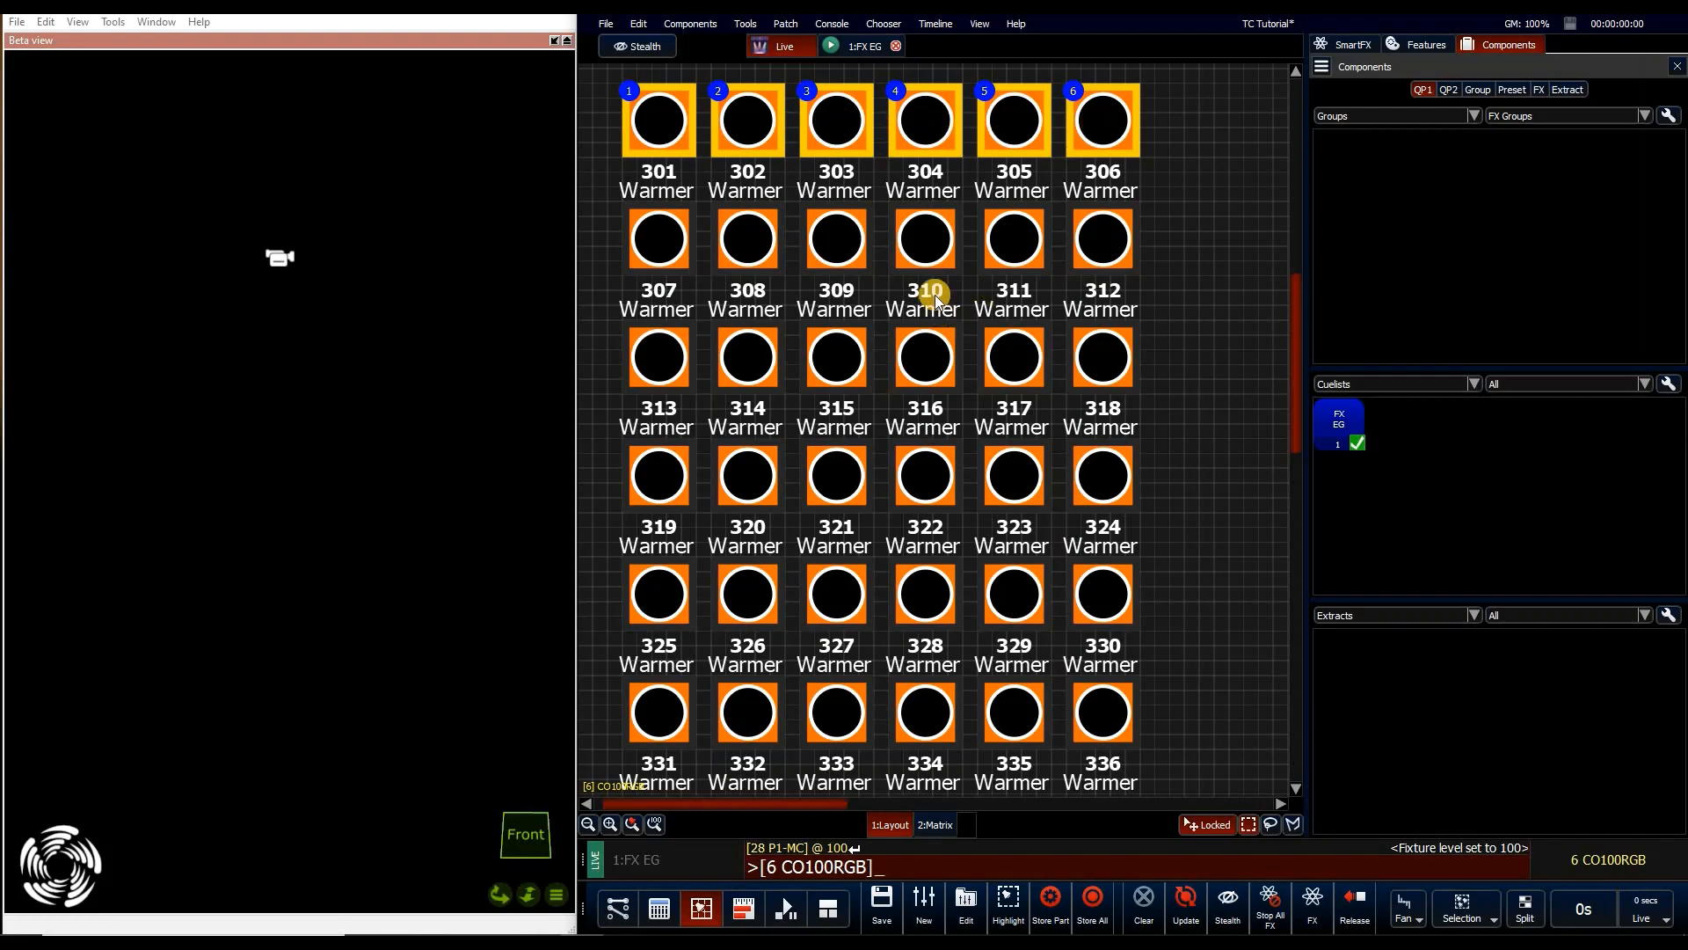
left_click(808, 120)
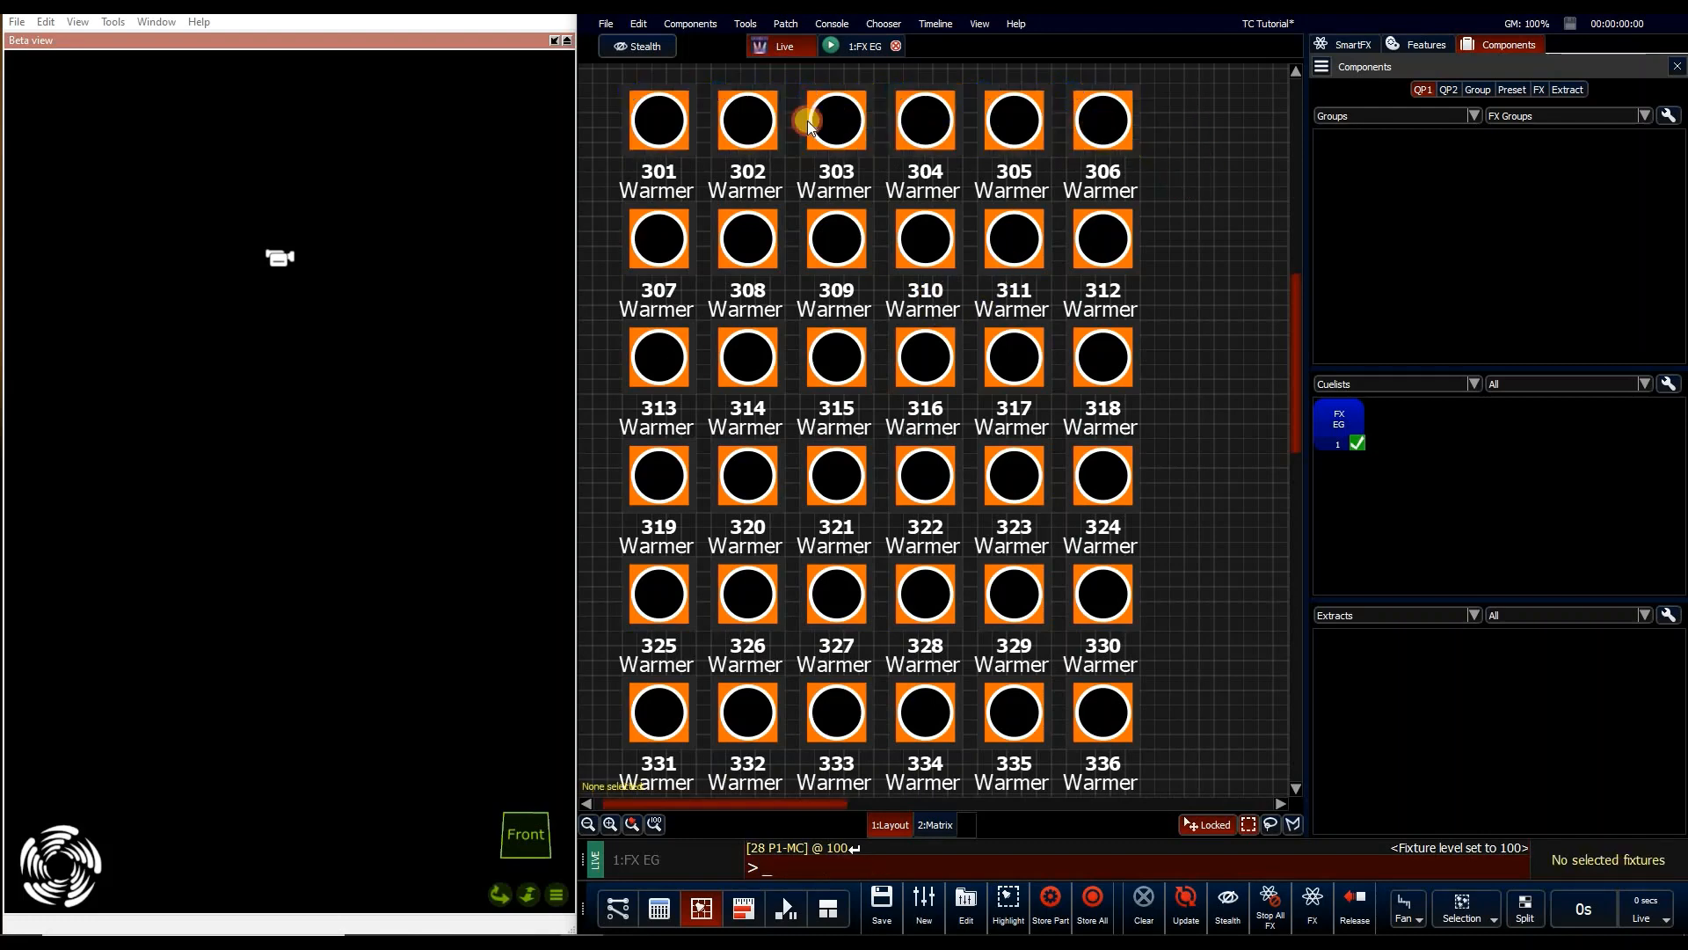
left_click_drag(616, 77, 1177, 142)
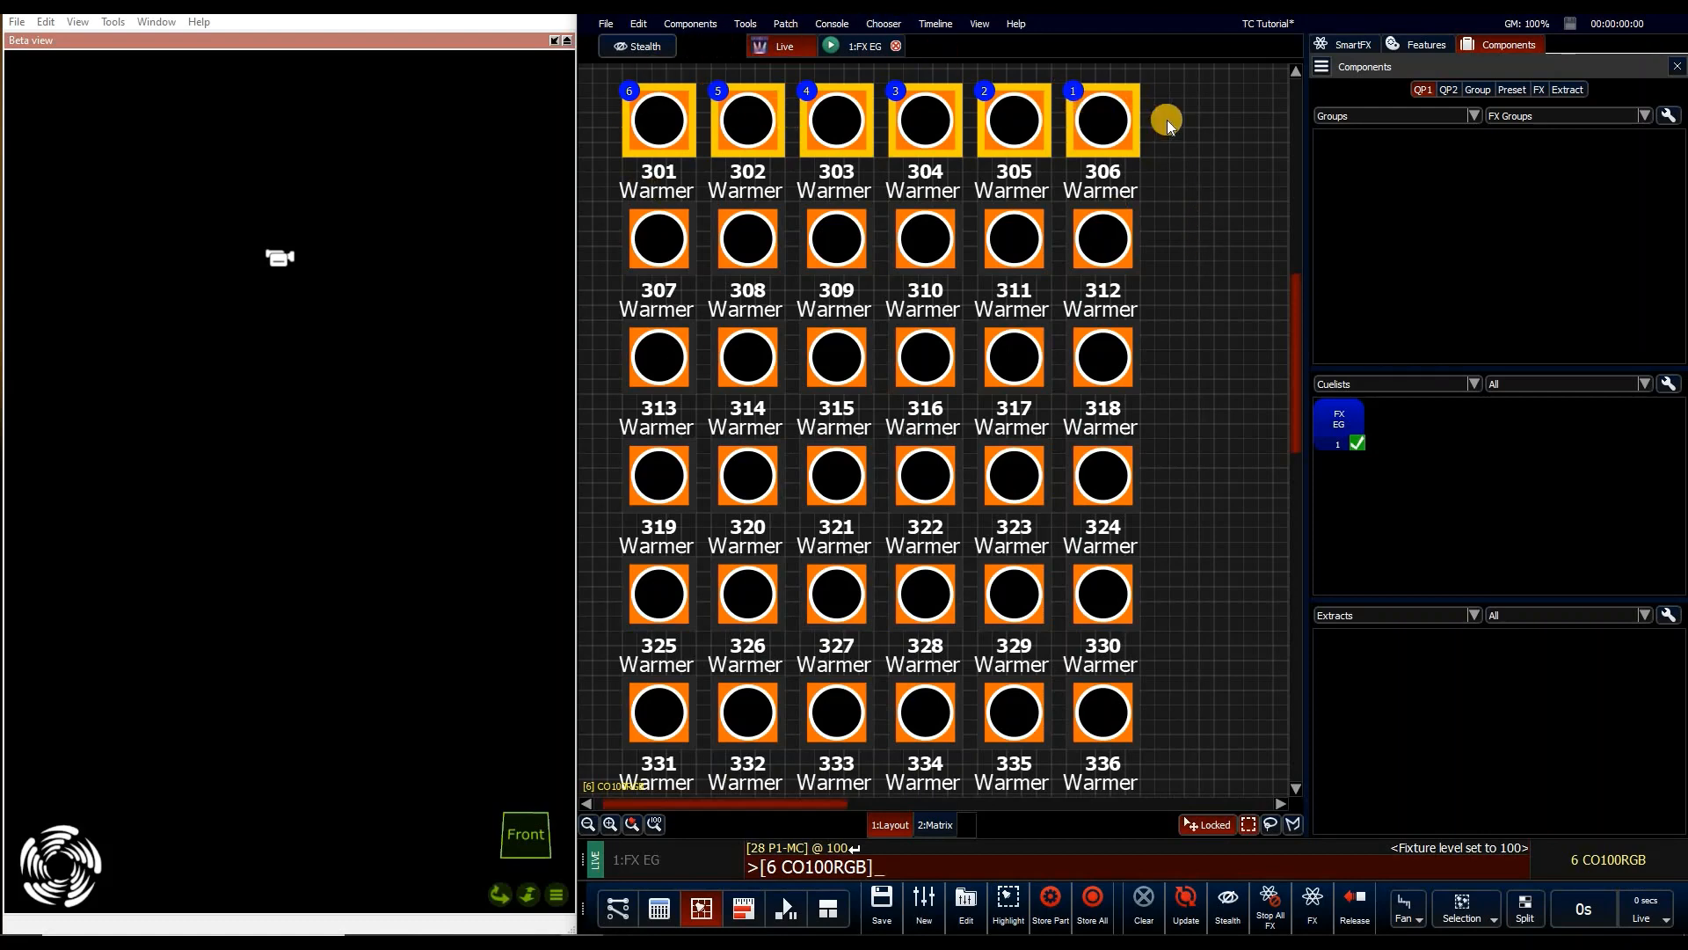
left_click(1194, 182)
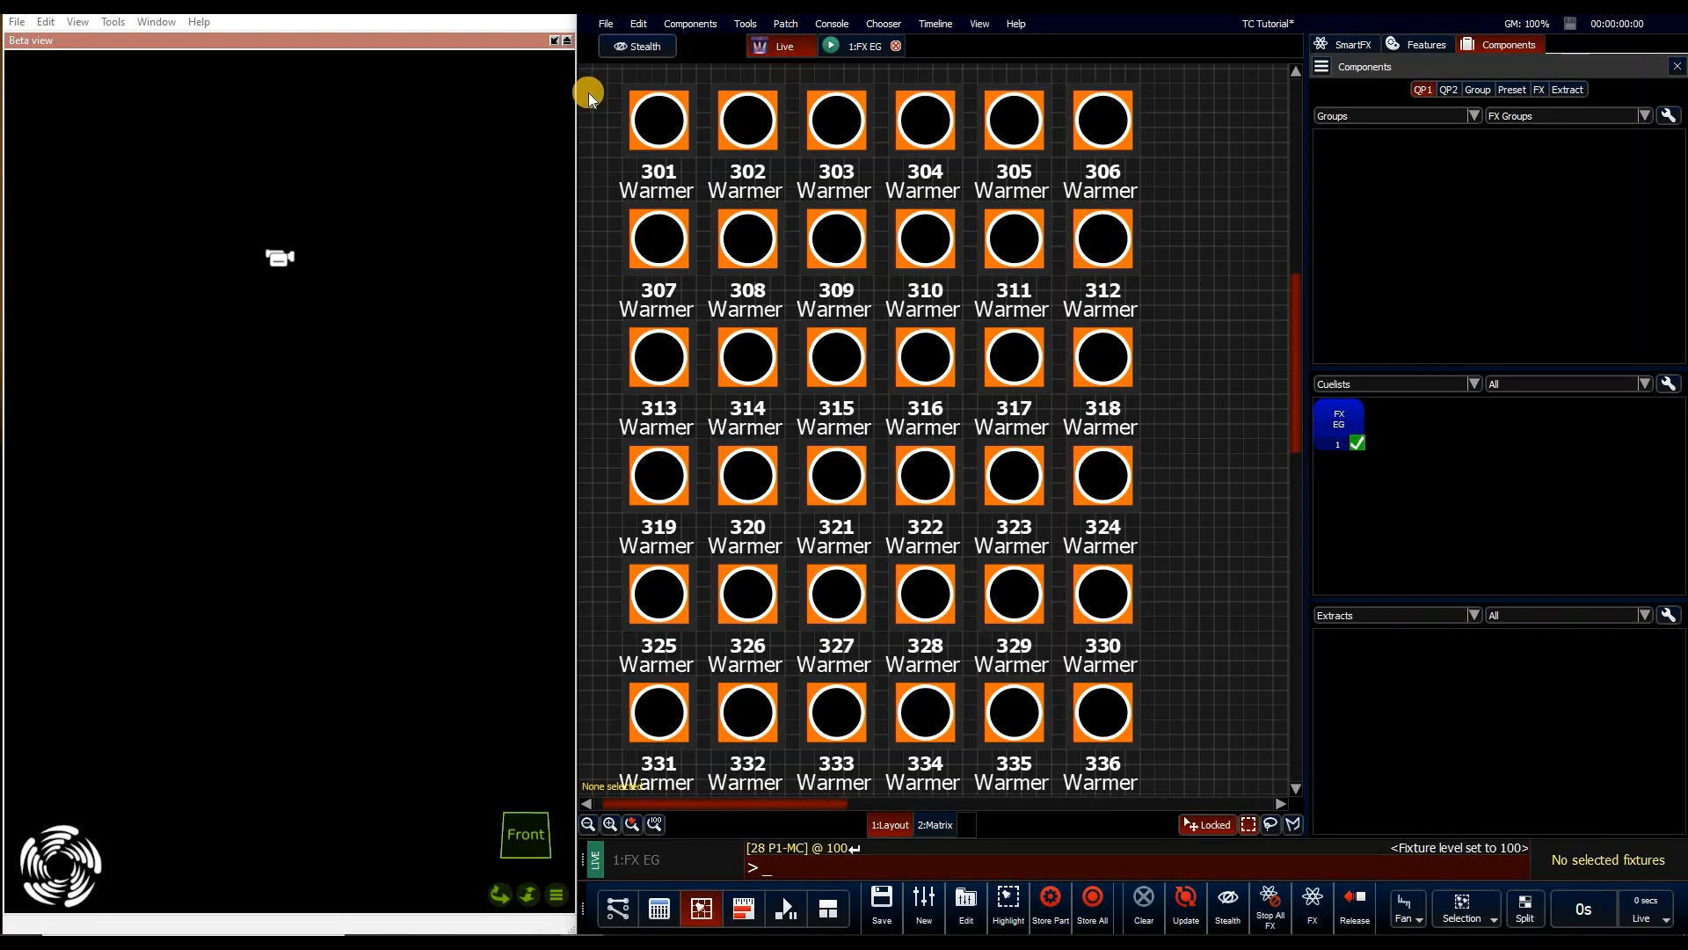
Select fixtures 301 to 336 row by row in ascending order, from the 301–306 row down to the 331–336 row
left_click_drag(602, 114, 1166, 140)
left_click_drag(610, 221, 1126, 250)
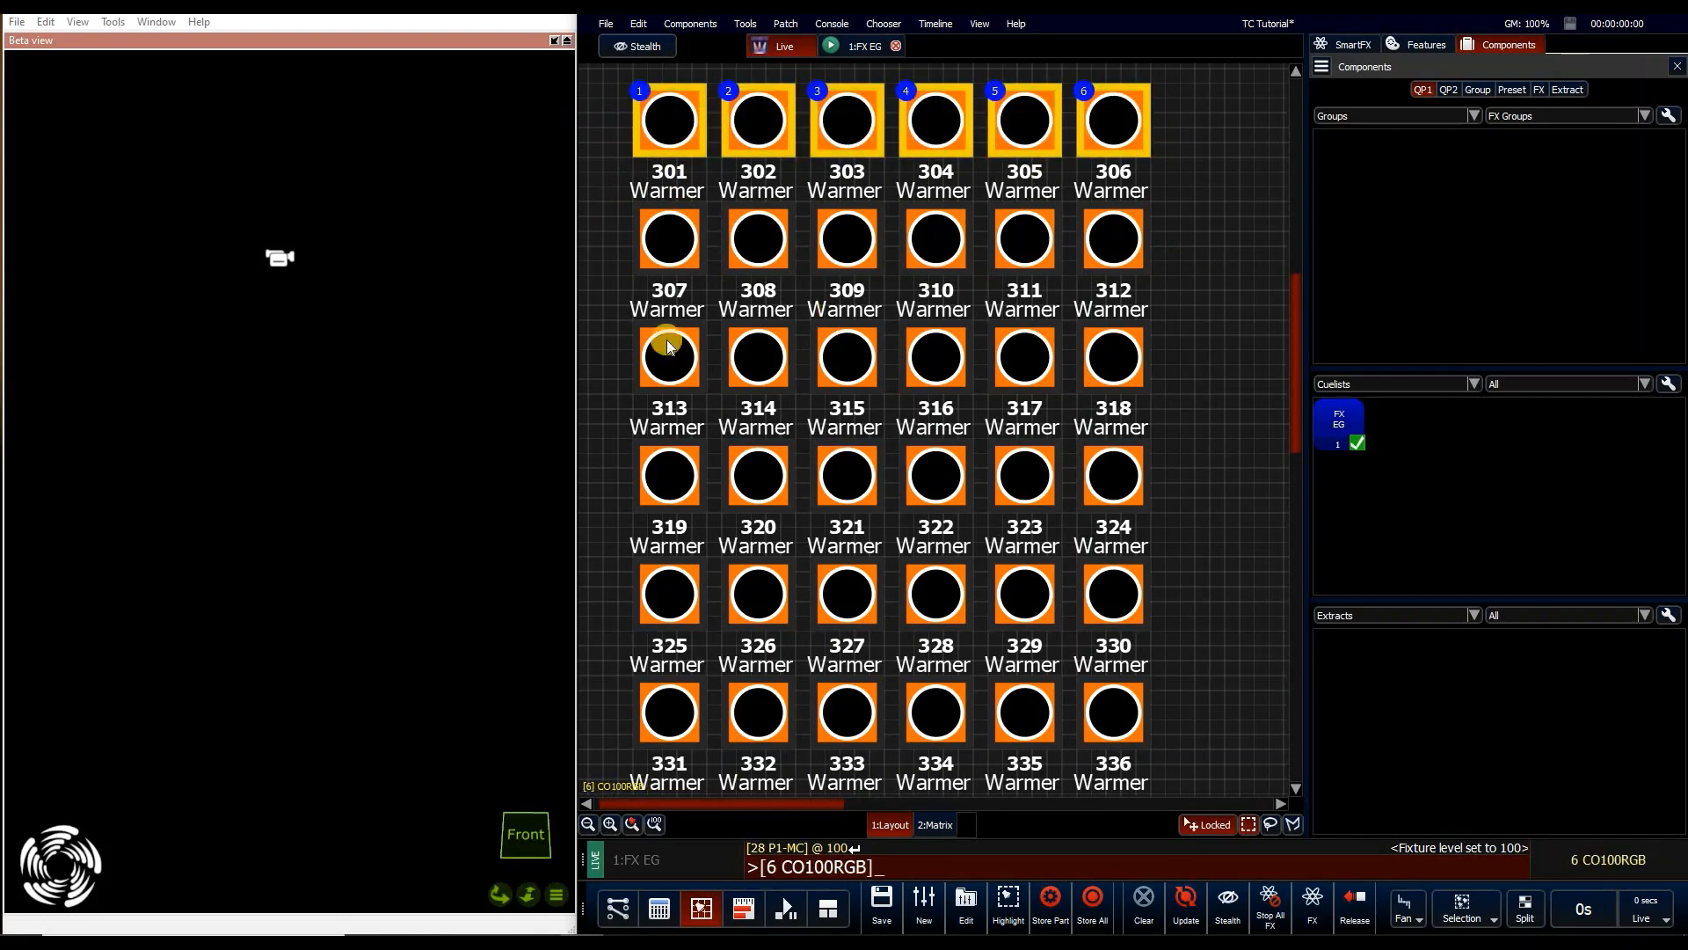
left_click_drag(598, 359, 1189, 358)
left_click_drag(594, 477, 1198, 501)
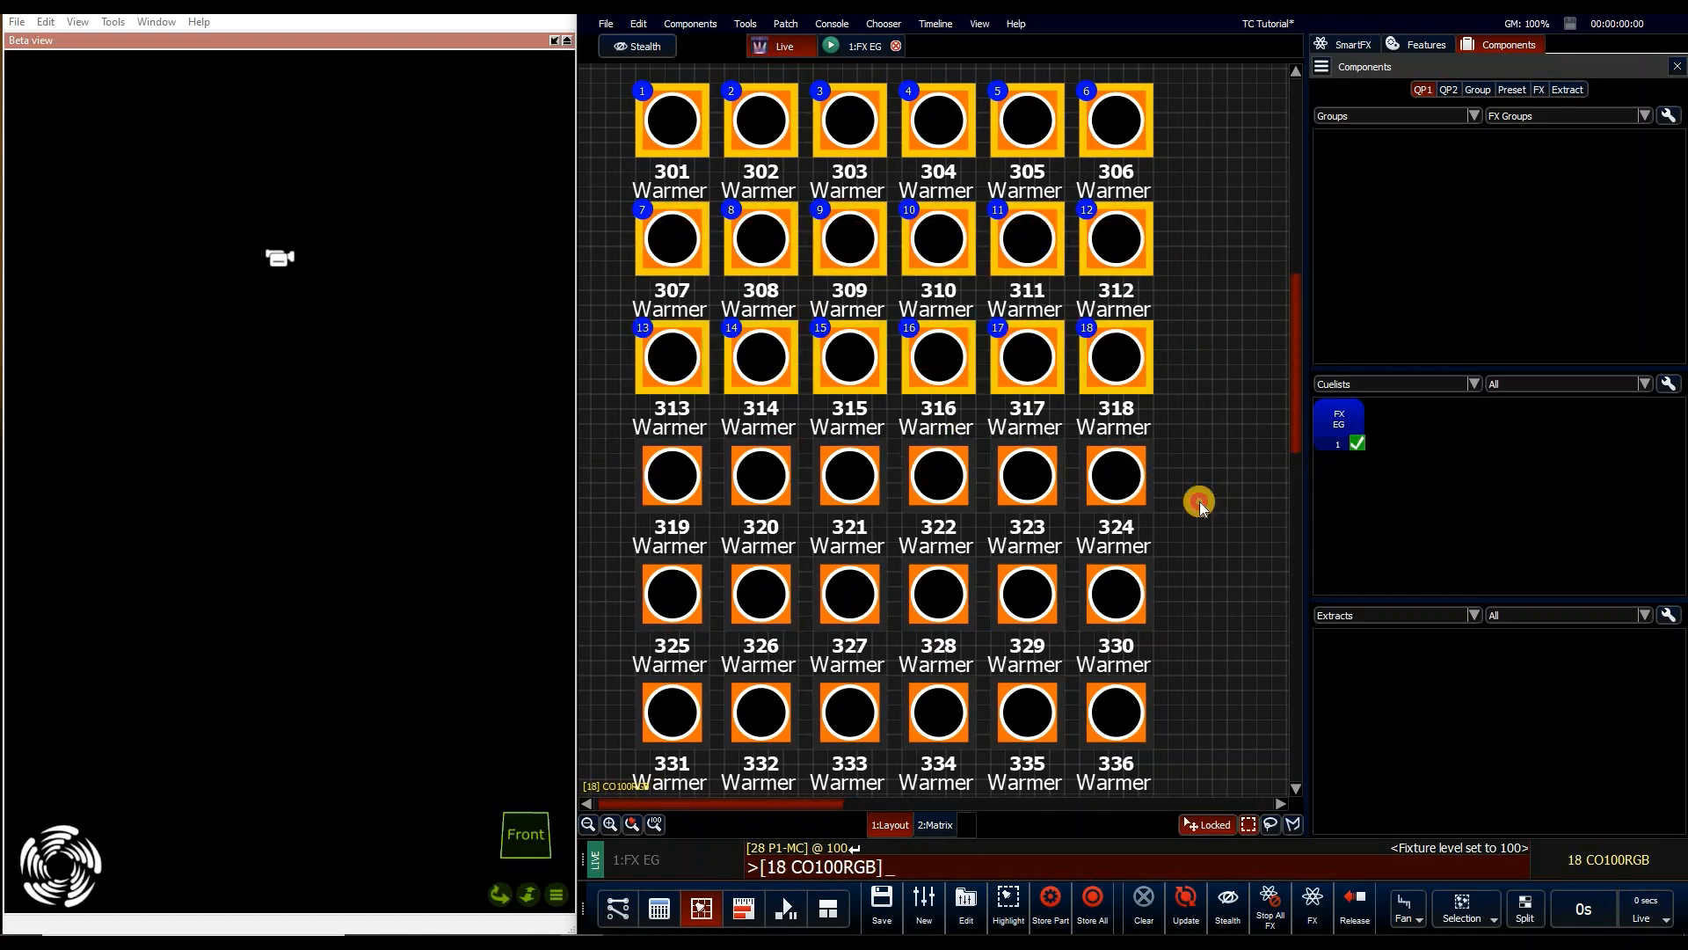
left_click_drag(630, 584, 1183, 607)
left_click_drag(618, 741, 1210, 727)
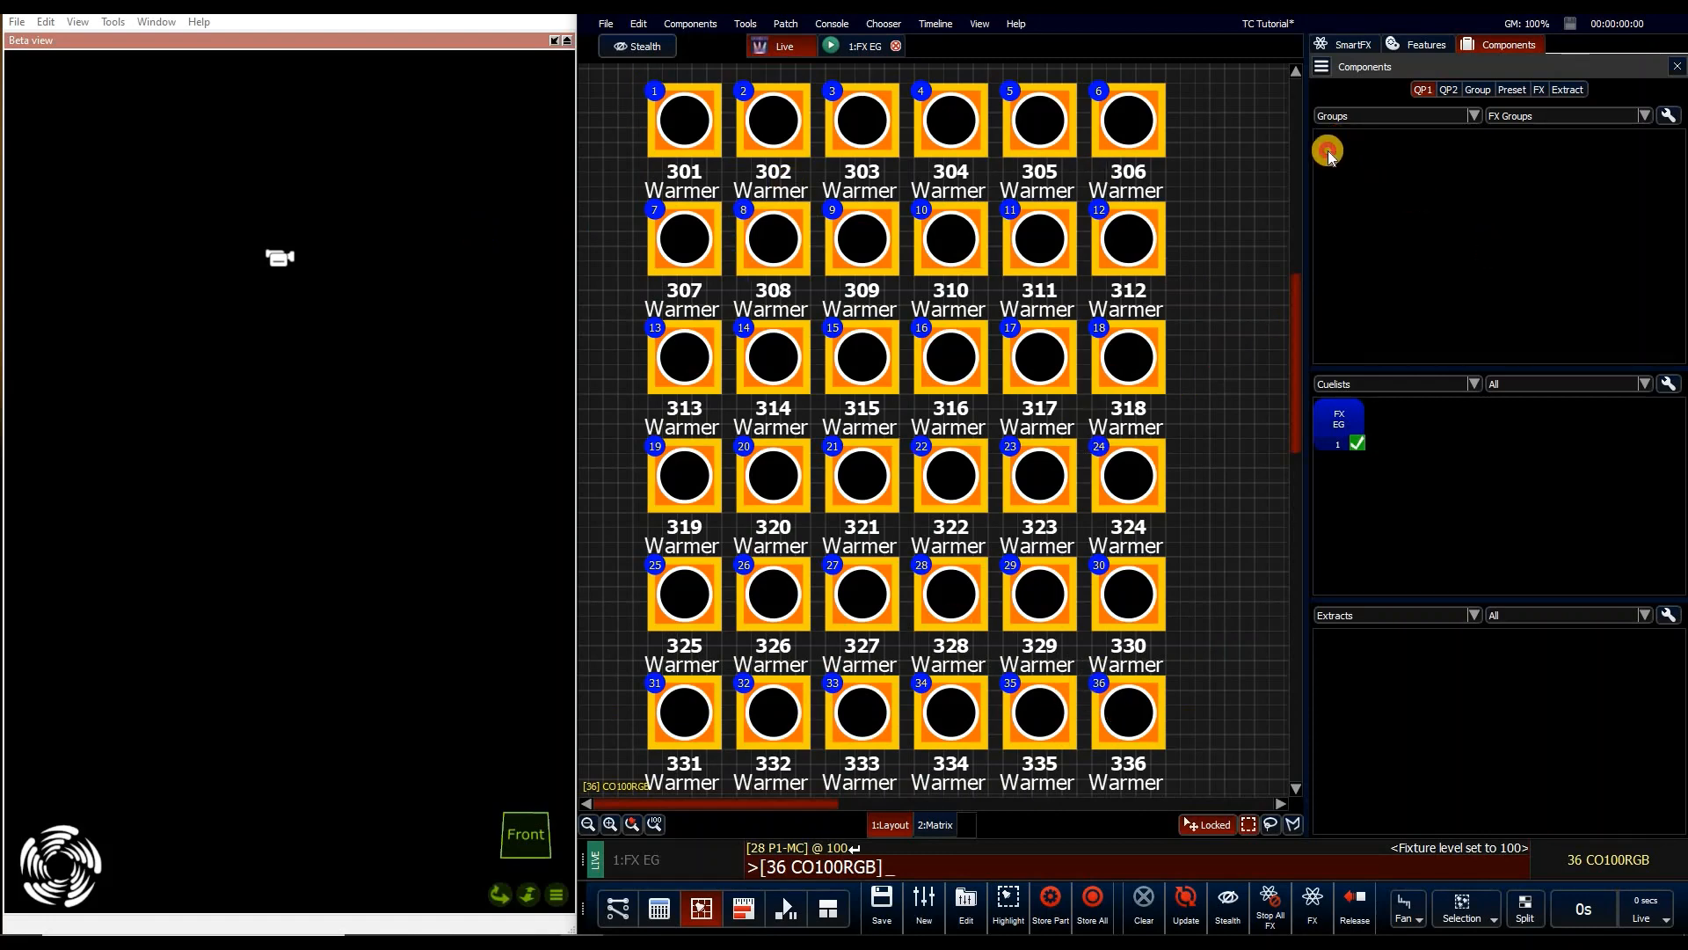
Store the selected fixtures as a group labelled Cubes LIN, and recall it from a cleared selection to check its order
key("ctrl+g")
key("BackSpace")
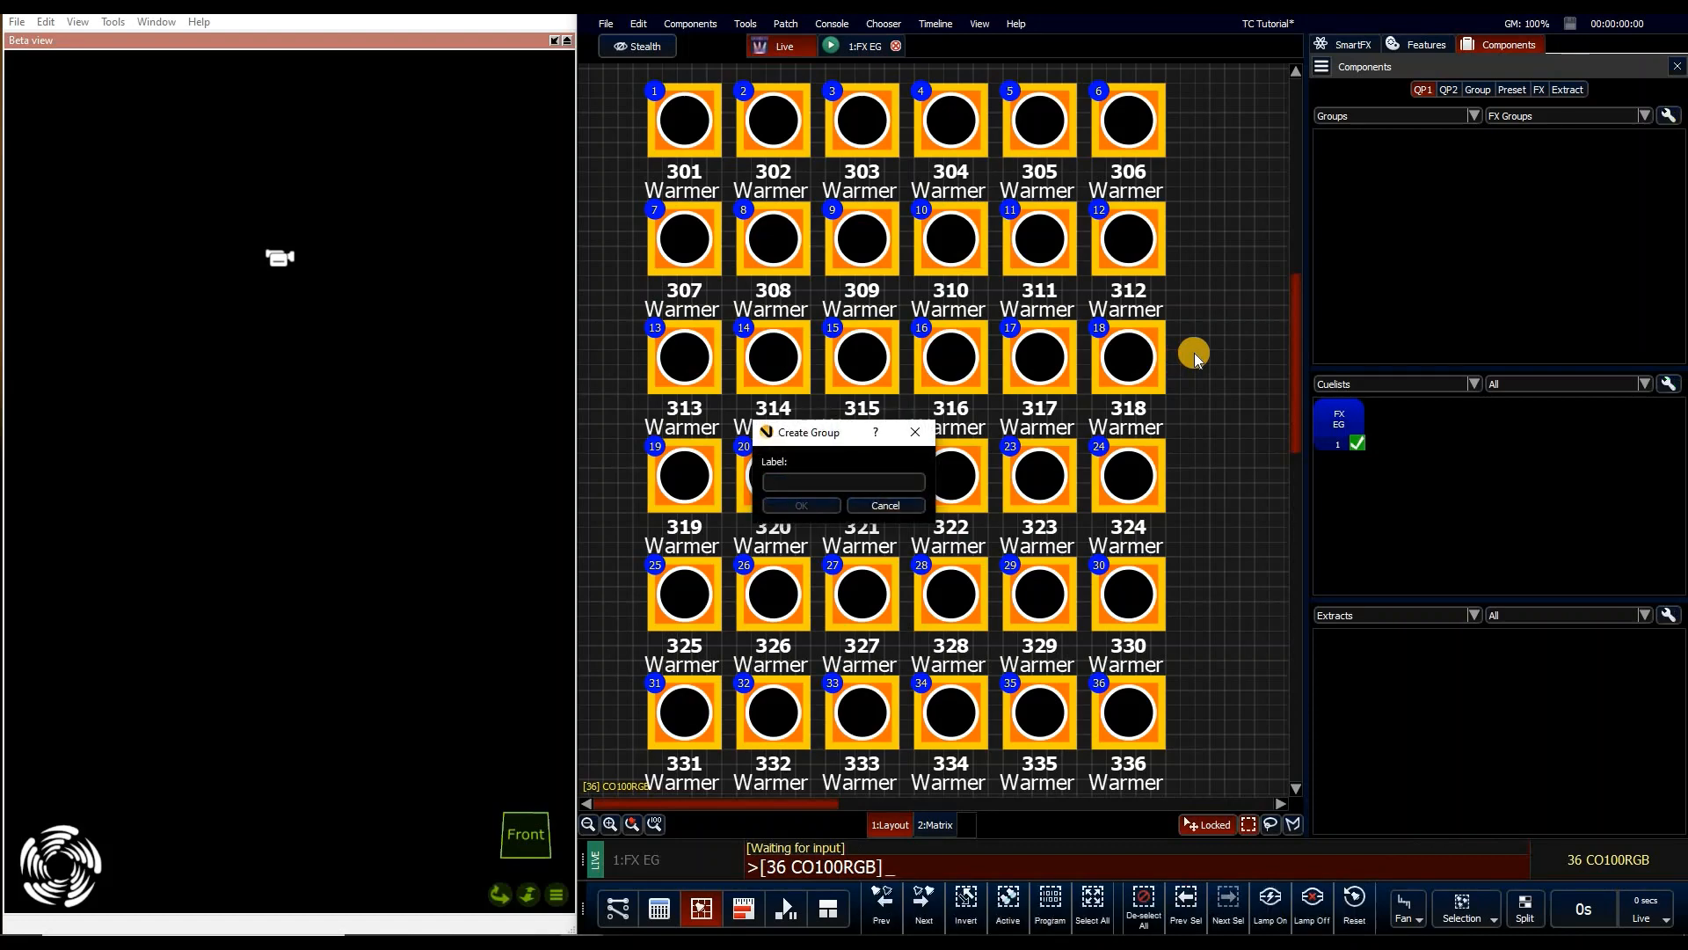
type("Cubes")
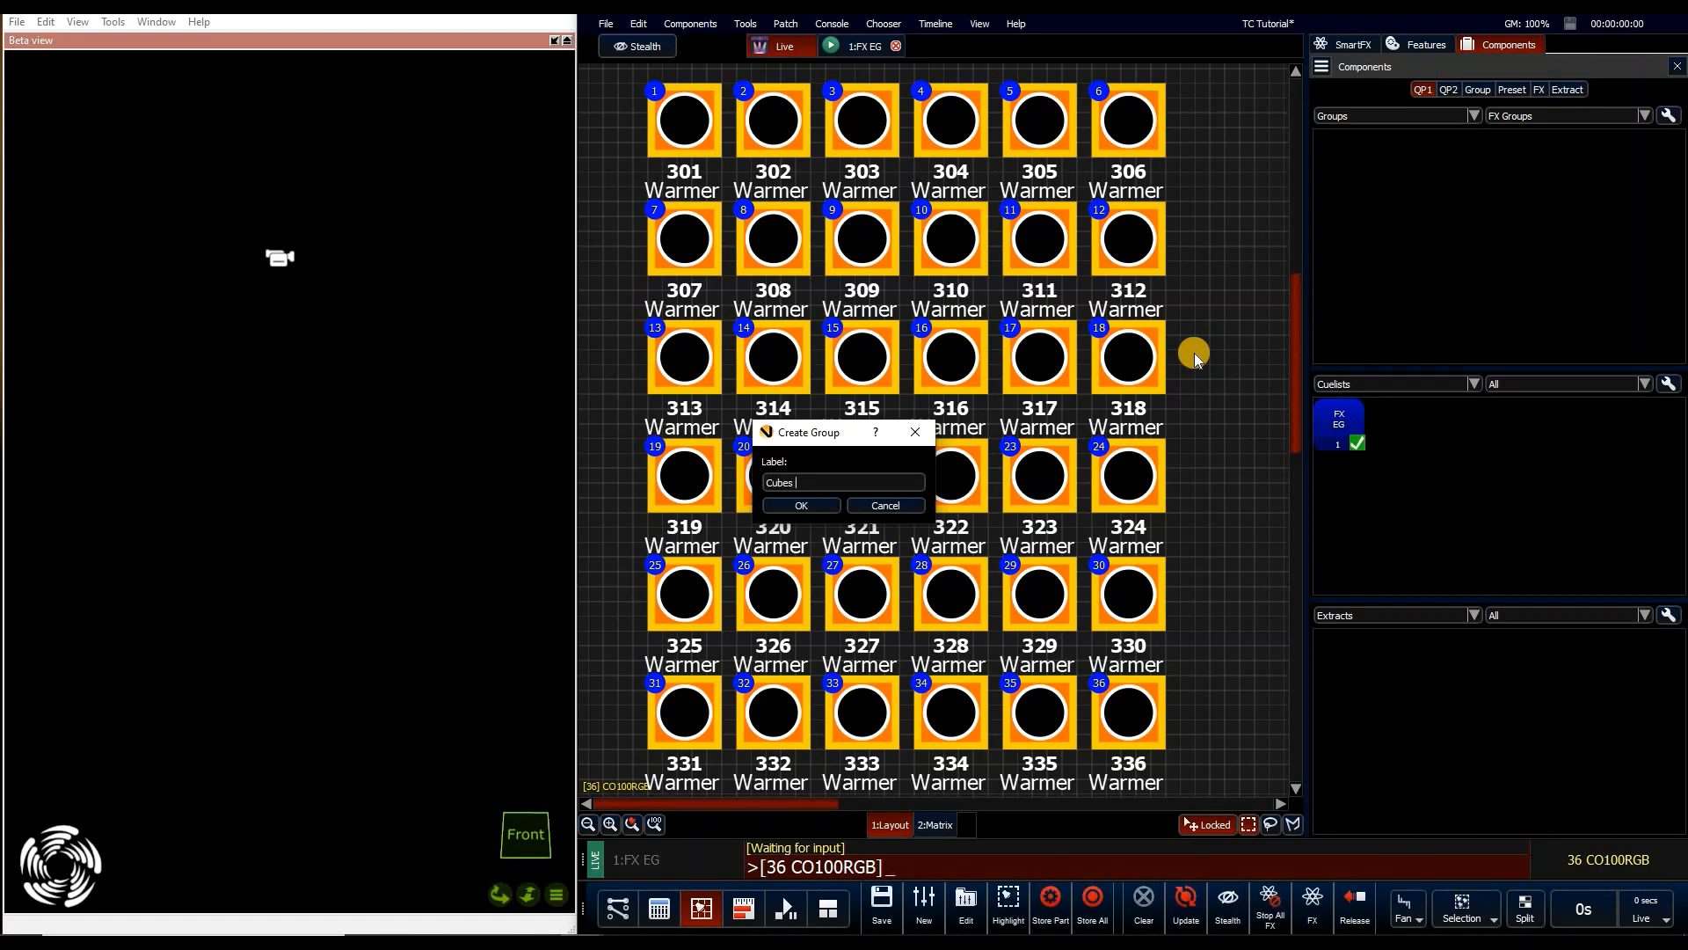
key("shift")
type("IN")
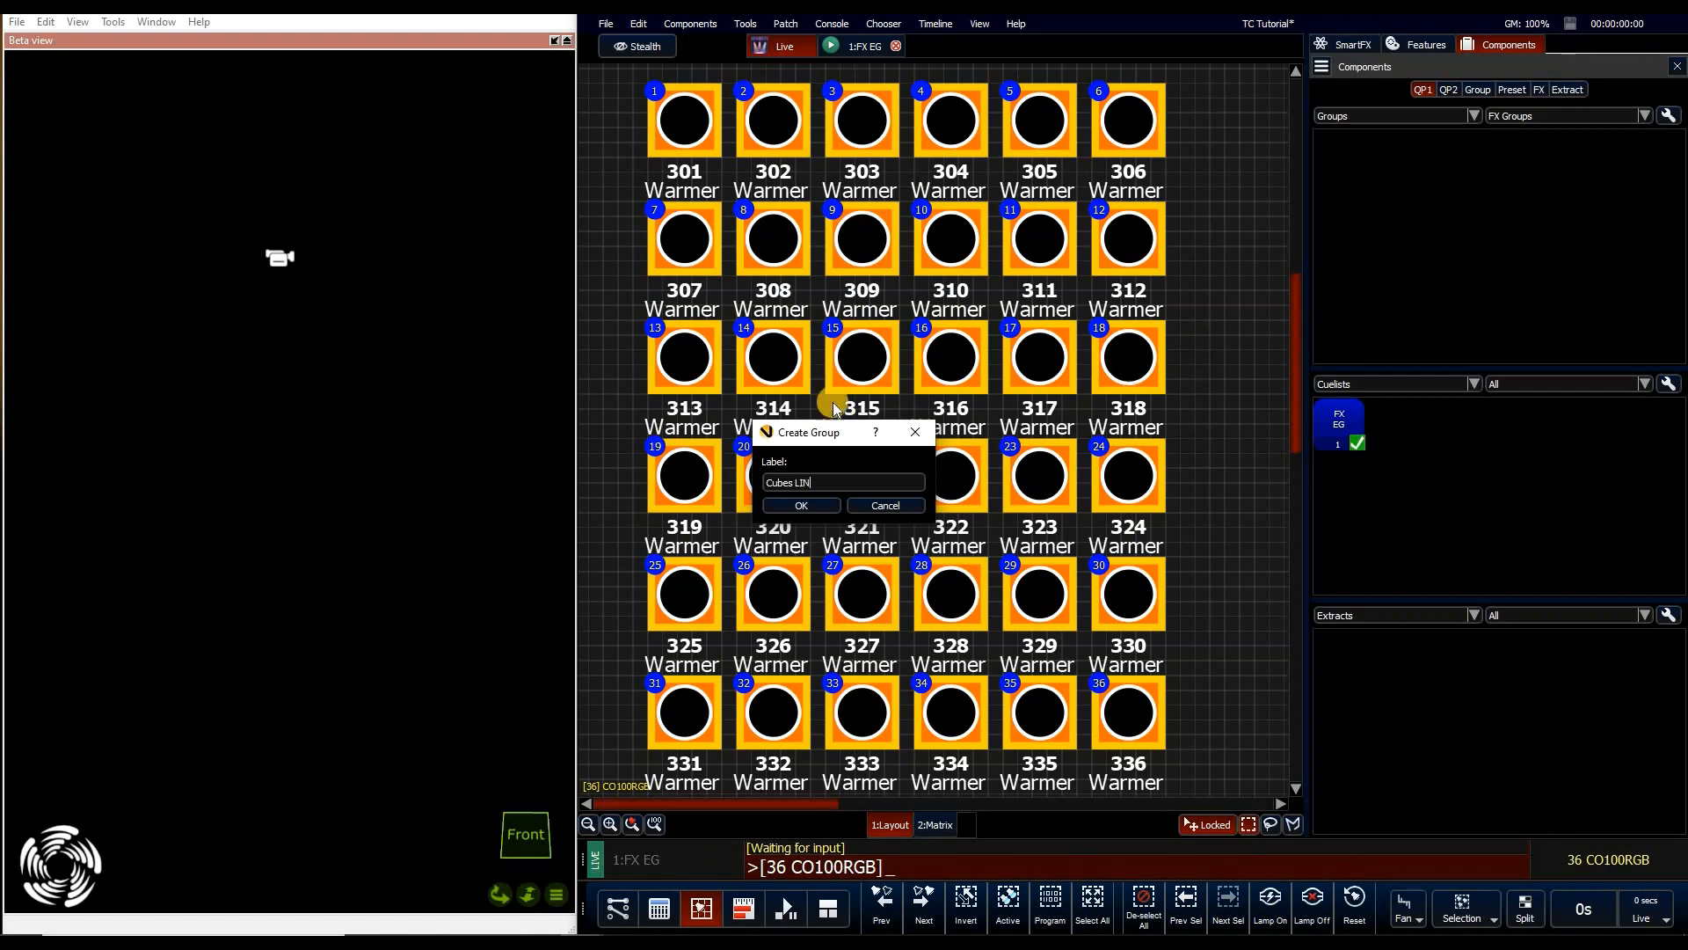
left_click(803, 506)
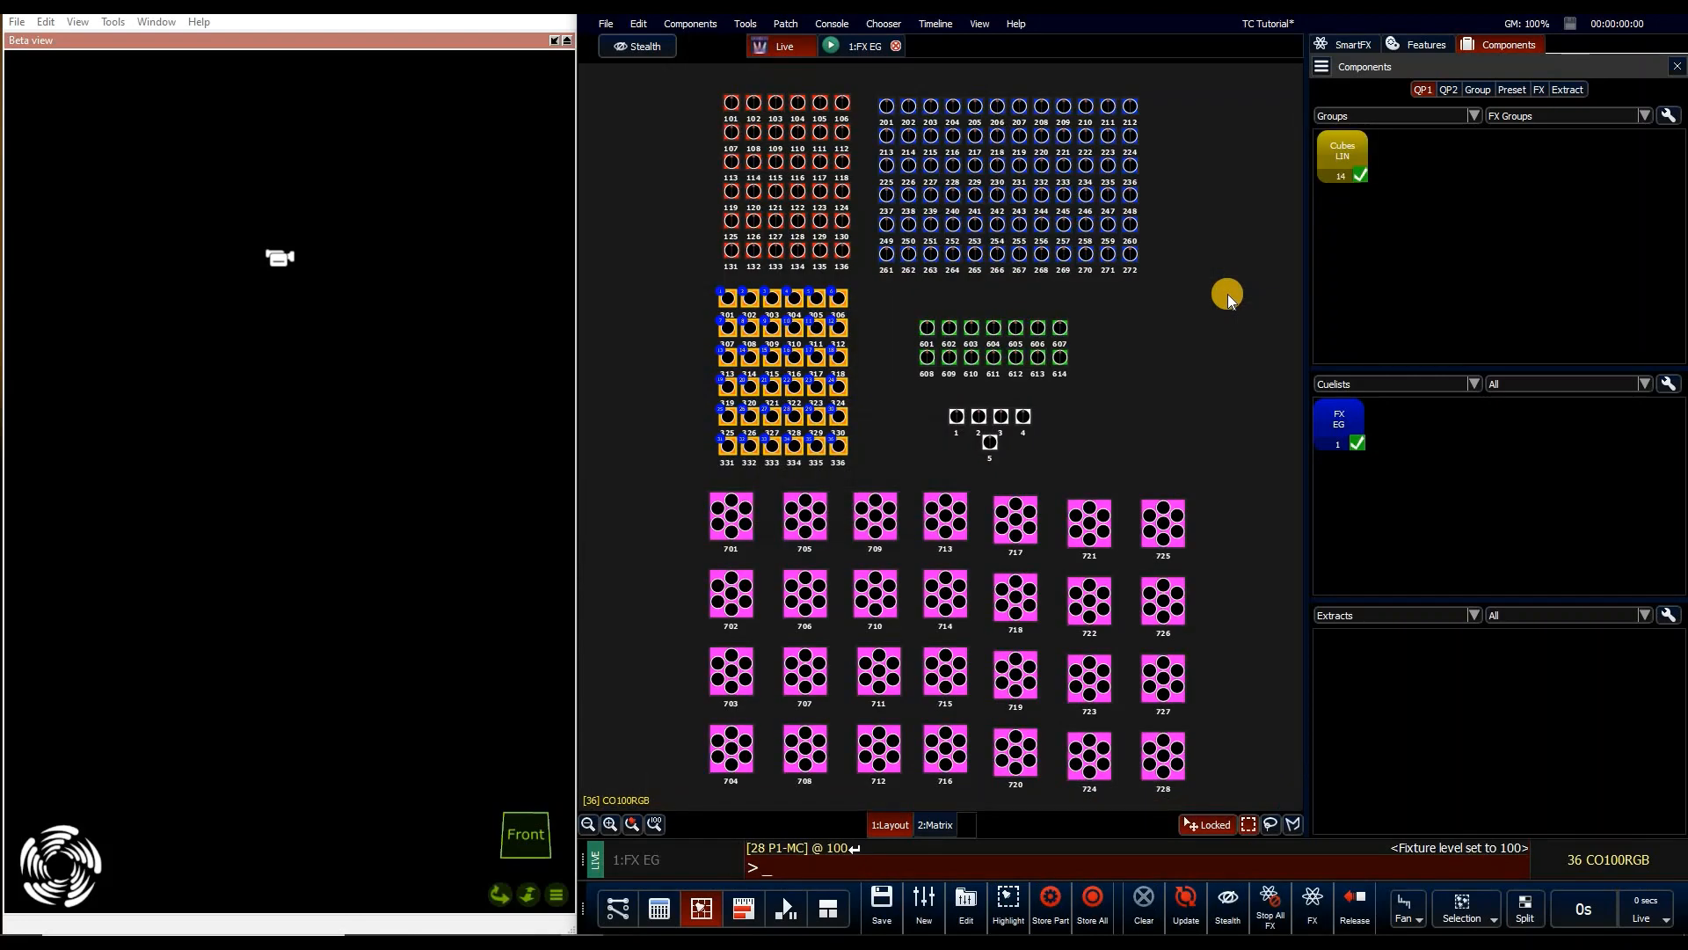
left_click(1229, 295)
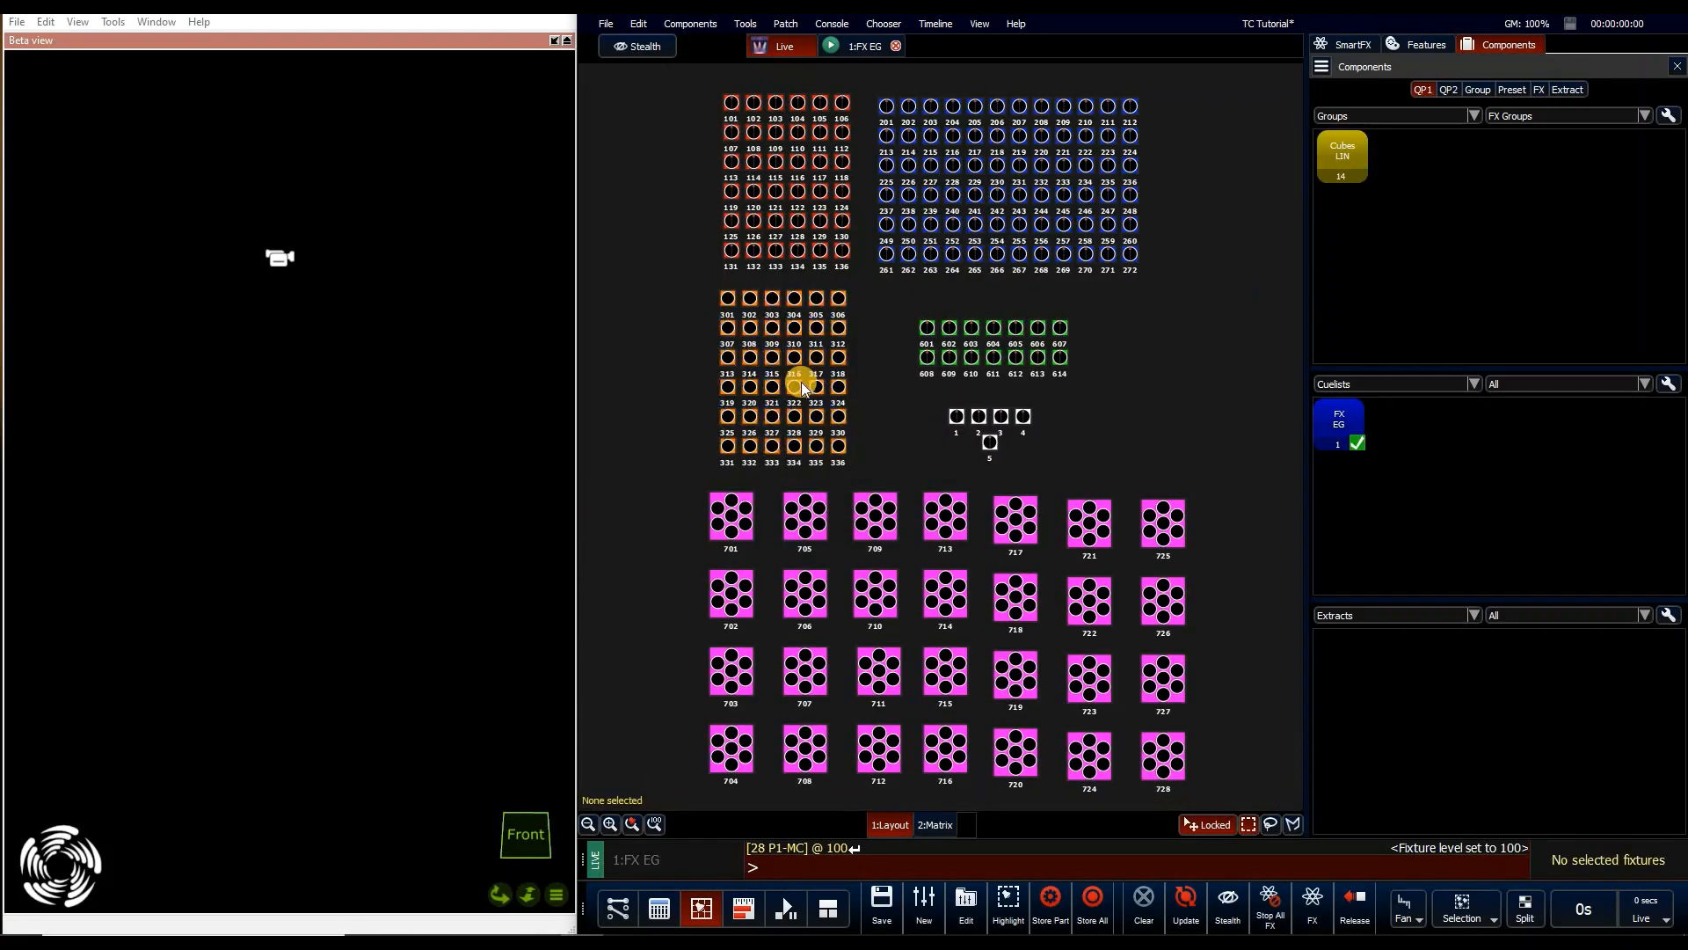
left_click(1325, 176)
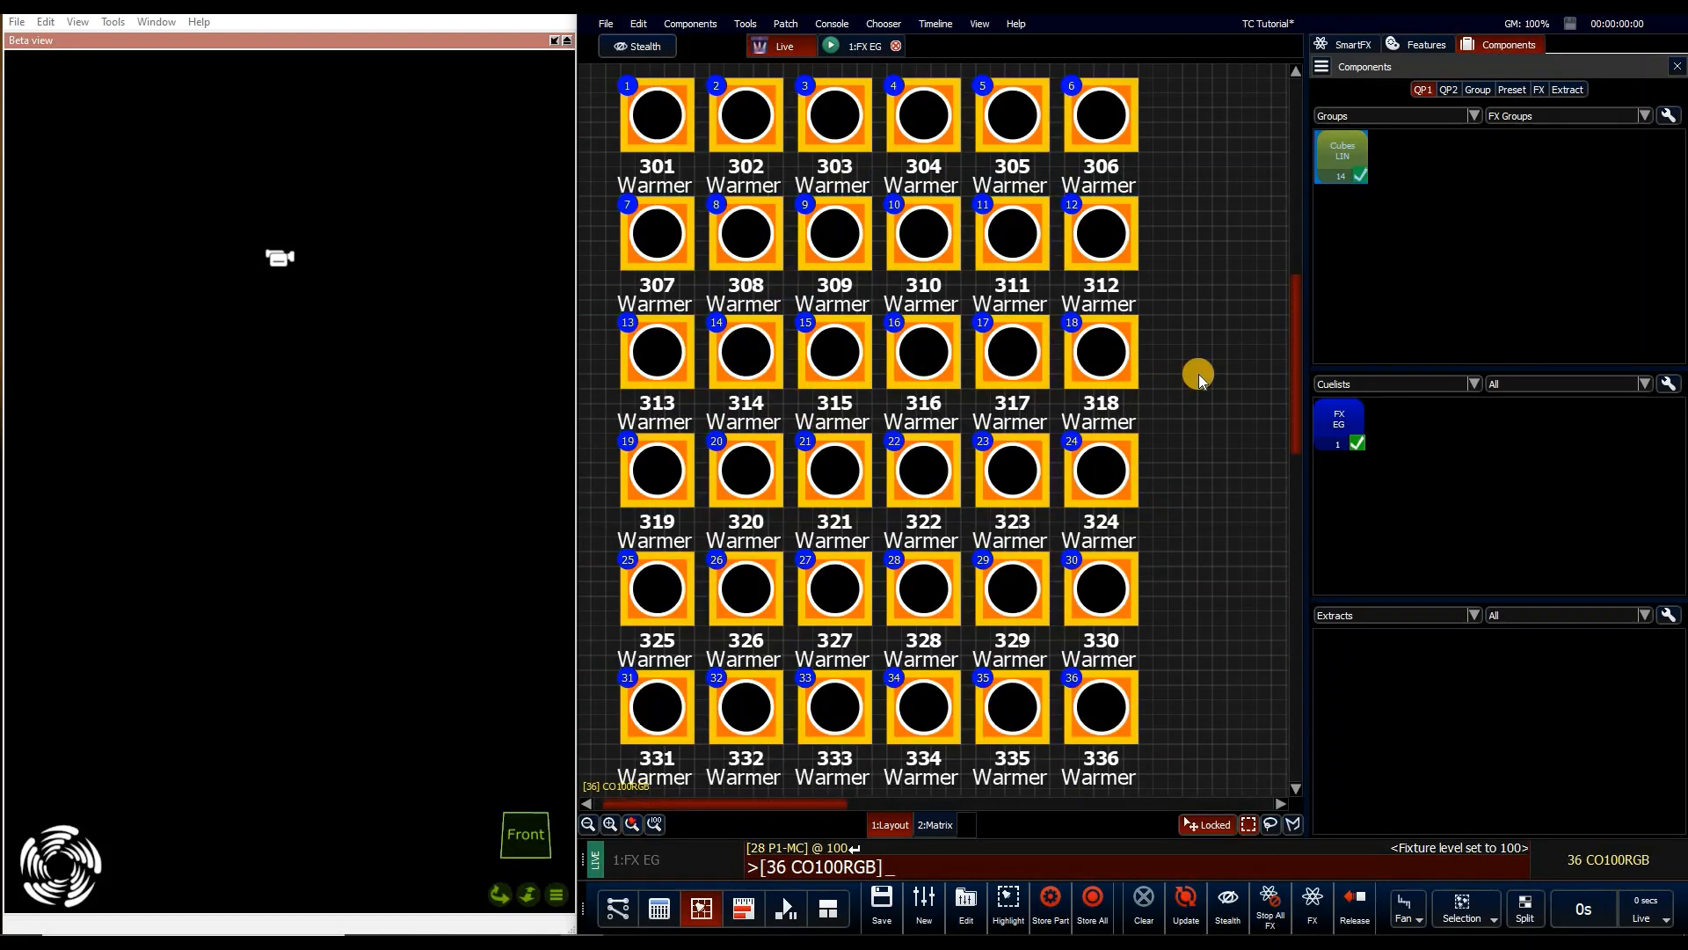
Path-select fixtures 301 to 336 in one zigzag, going down columns one to three from 303 and back up columns four to six to 304
left_click(1273, 824)
left_click(1291, 821)
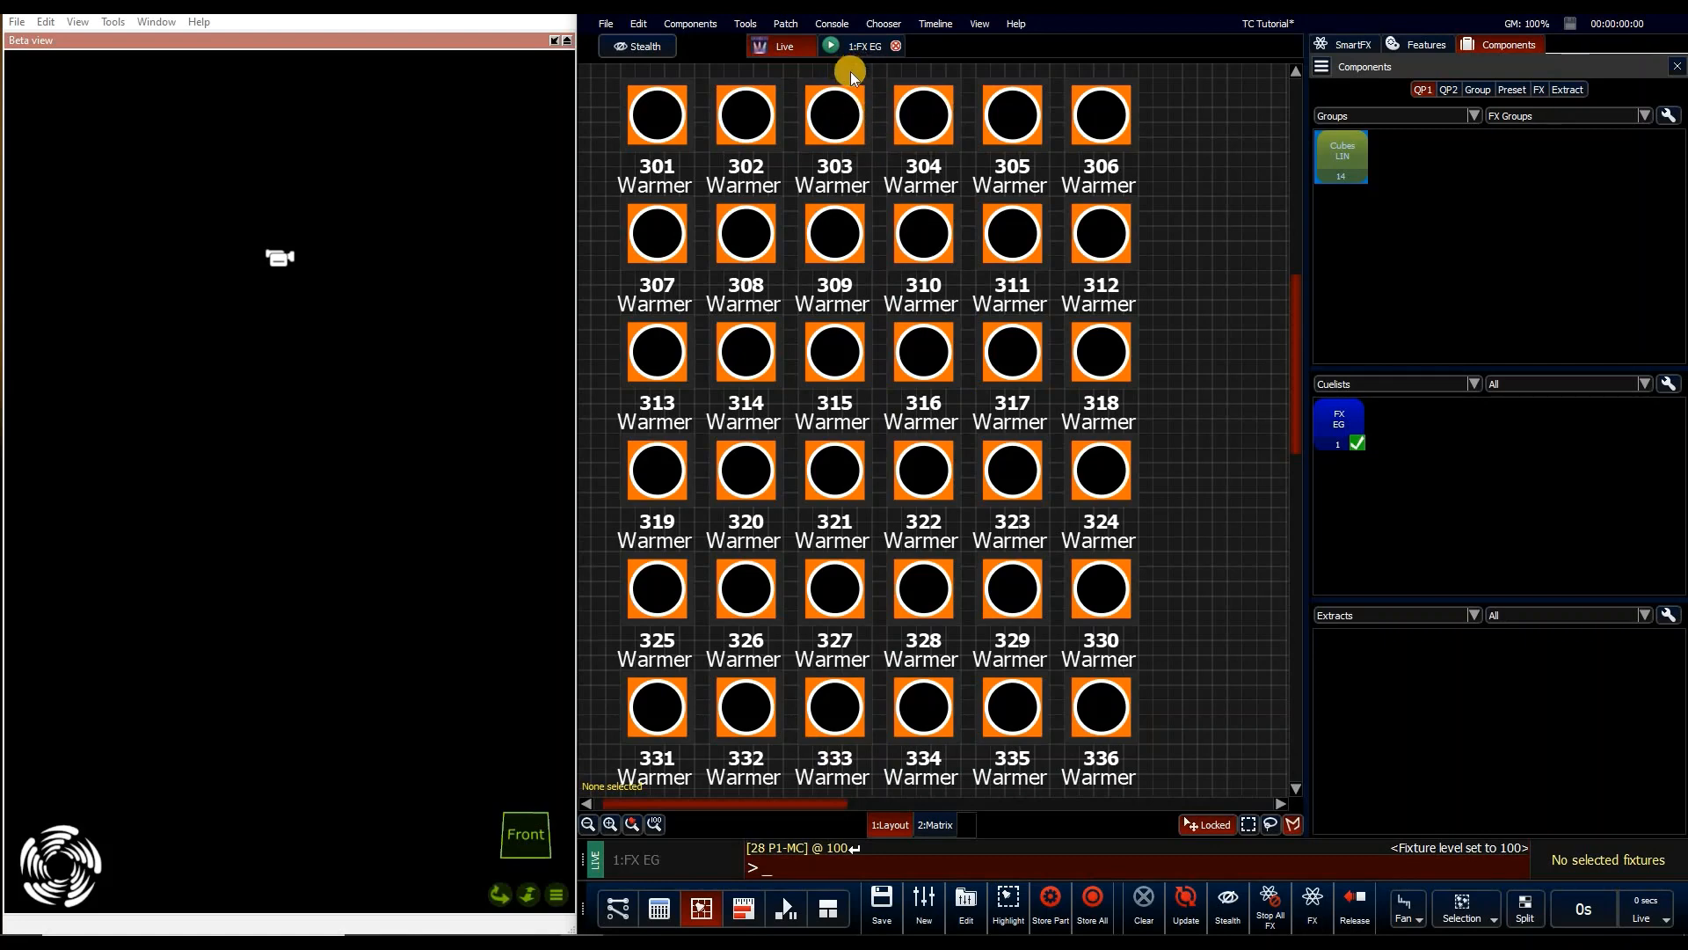
mouse_move(851, 71)
left_mouse_down()
mouse_move(828, 106)
mouse_move(610, 170)
mouse_move(738, 231)
mouse_move(842, 253)
mouse_move(851, 299)
left_mouse_up()
mouse_move(670, 367)
left_mouse_down()
mouse_move(616, 449)
mouse_move(840, 526)
mouse_move(749, 591)
mouse_move(605, 646)
mouse_move(789, 695)
mouse_move(1090, 728)
mouse_move(1124, 619)
mouse_move(908, 568)
mouse_move(1008, 483)
mouse_move(1168, 396)
mouse_move(971, 373)
mouse_move(946, 243)
mouse_move(1130, 235)
mouse_move(1099, 141)
mouse_move(915, 106)
mouse_move(969, 187)
left_mouse_up()
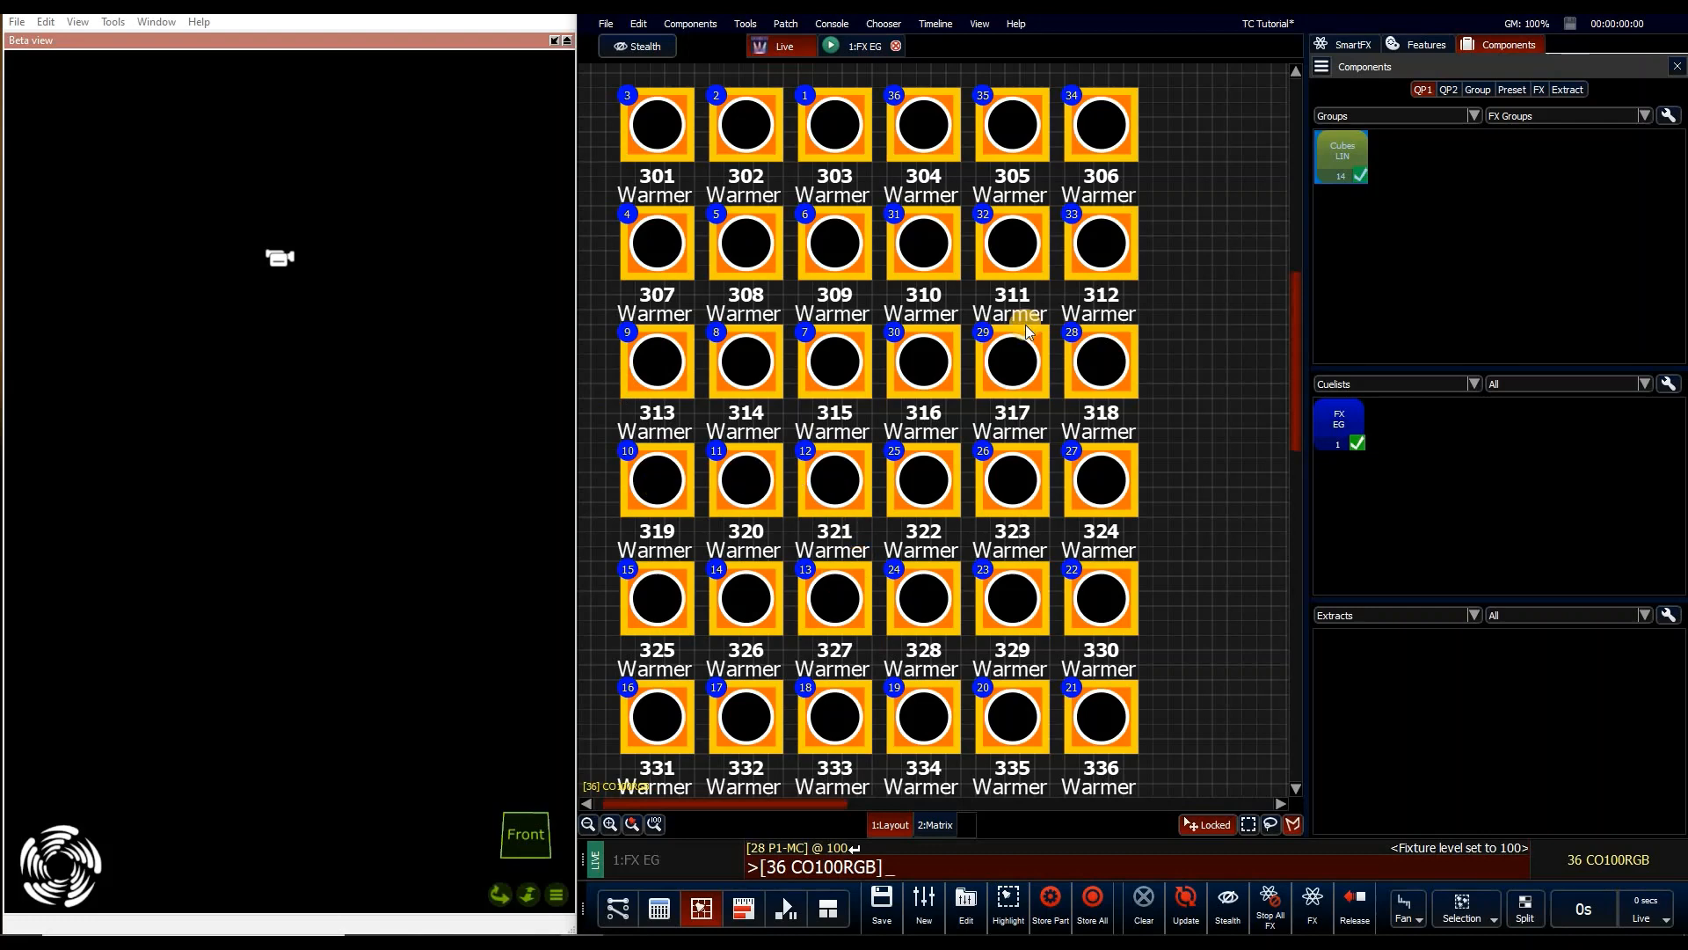
Store the zigzag fixture selection as a group labelled Cubes SYM
key("shift")
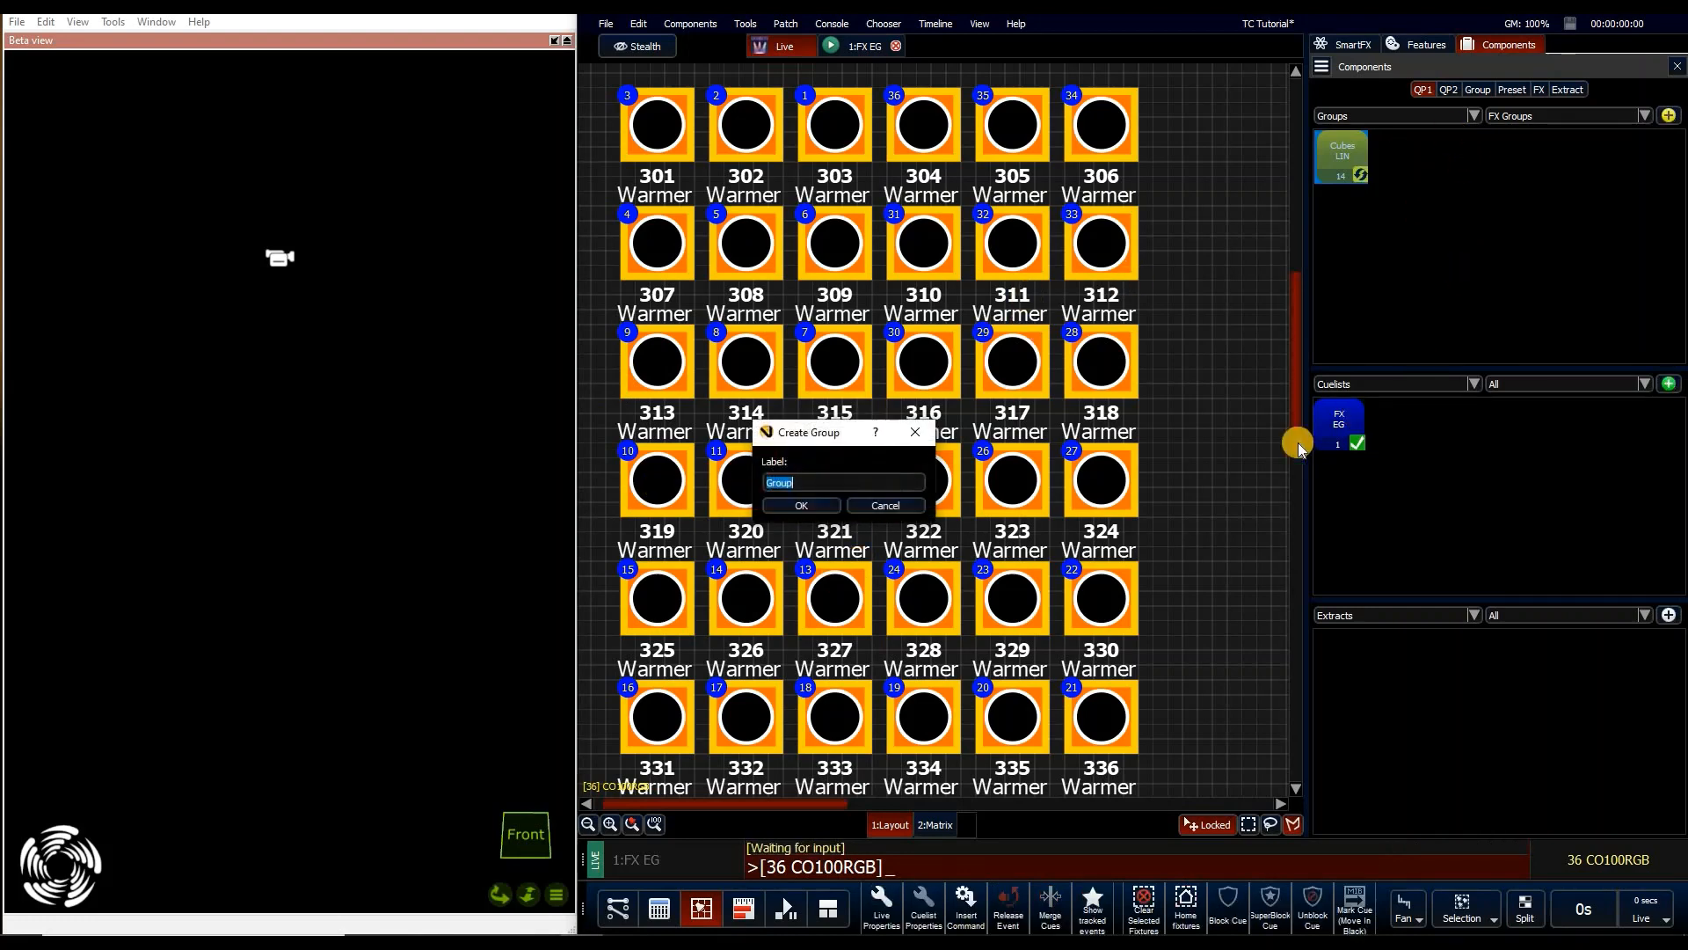
key("BackSpace")
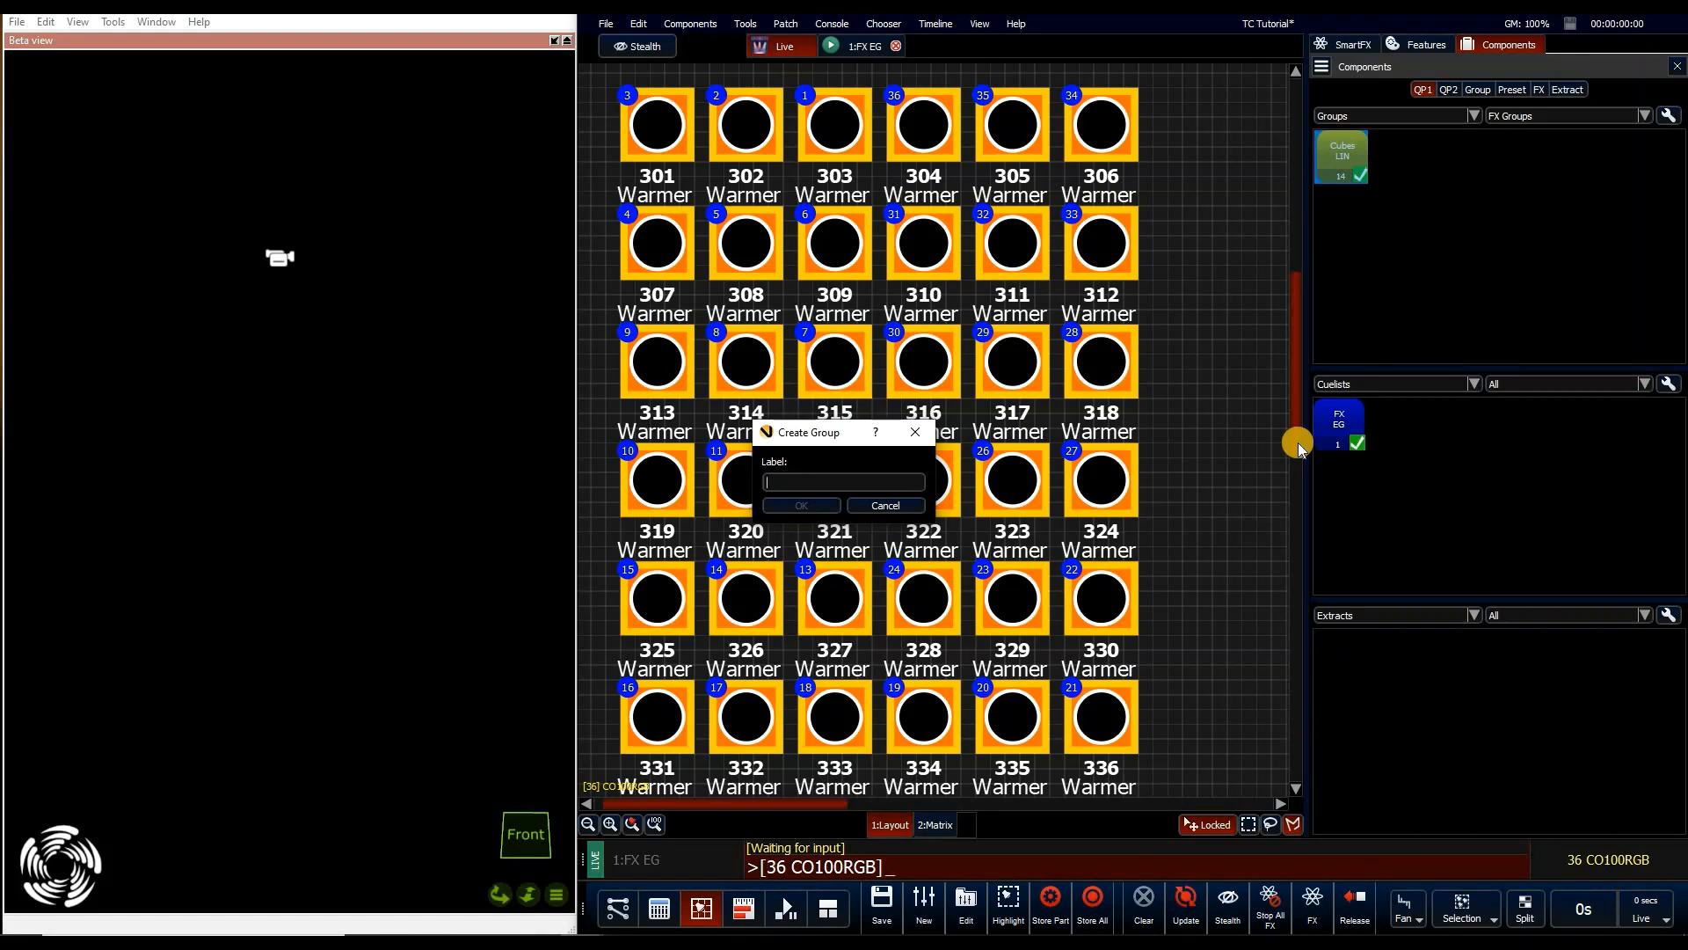
type("Cubes S")
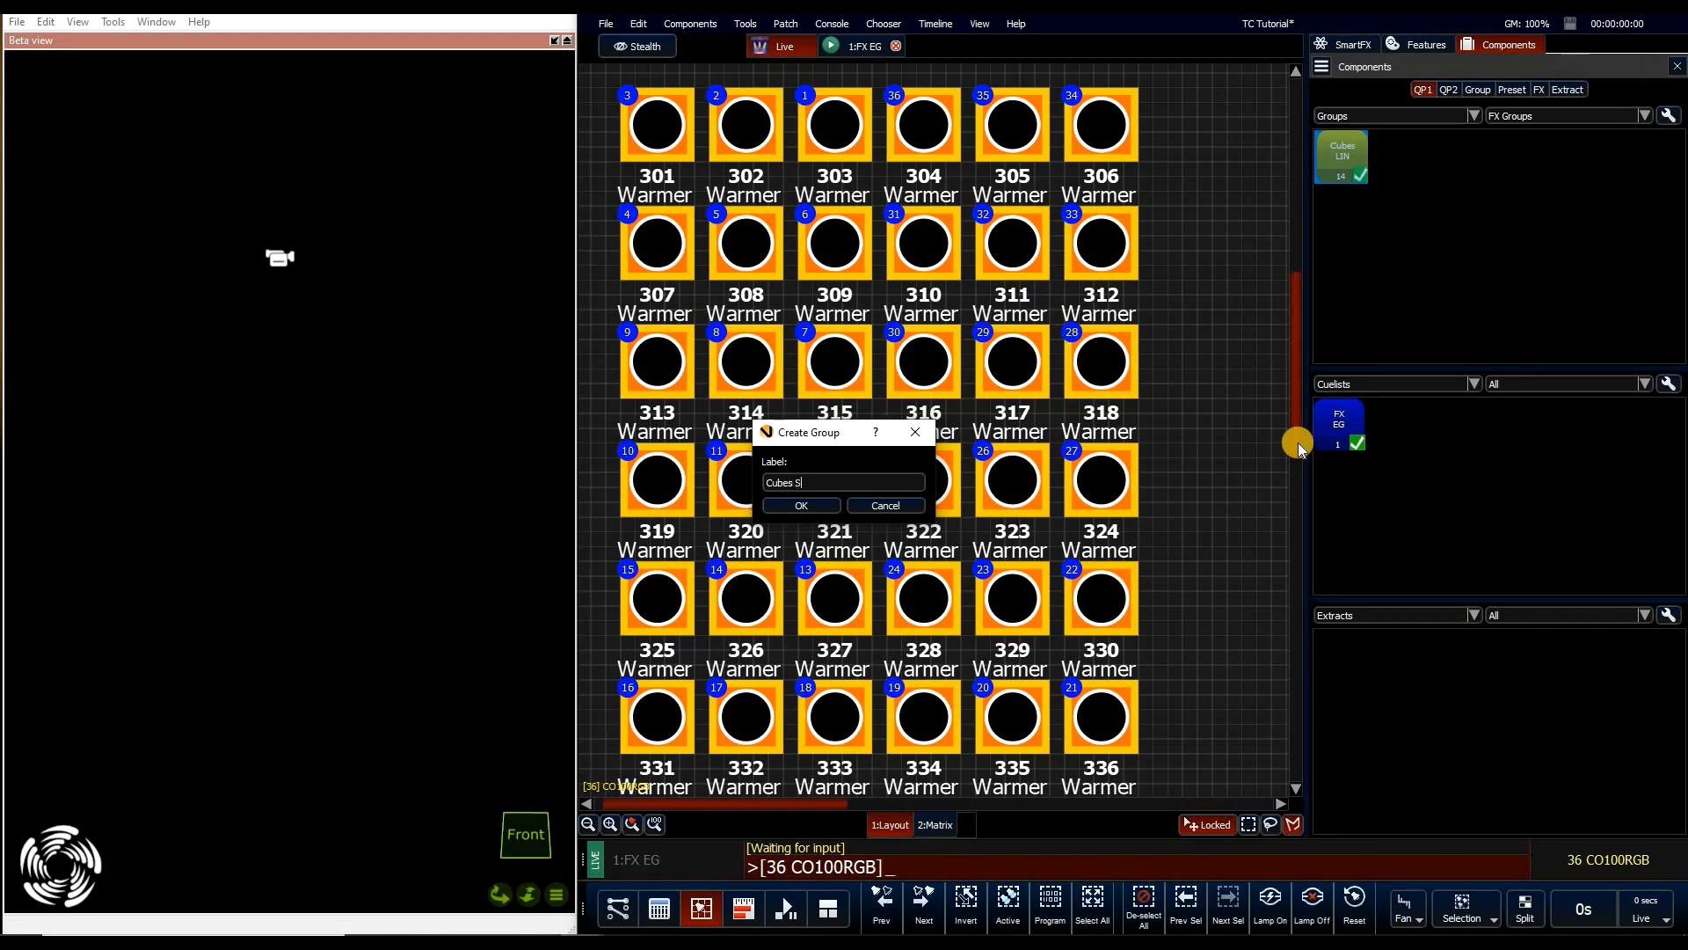
type("YM")
key("Return")
left_click(655, 823)
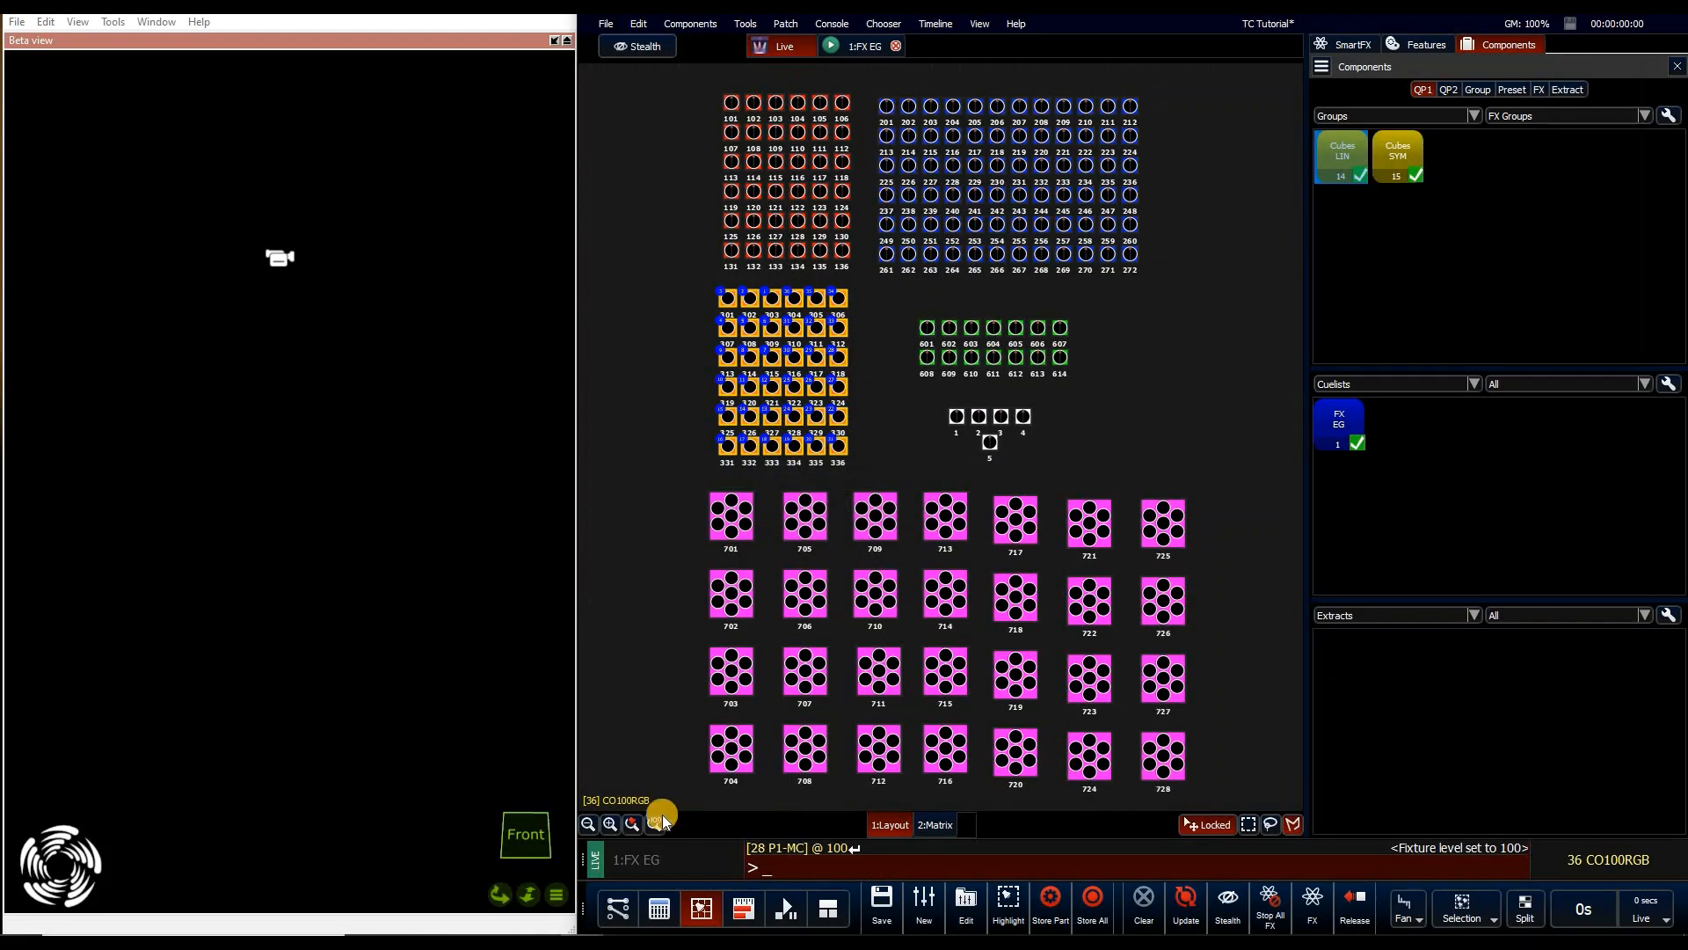
scroll(1200, 488, "up", 1)
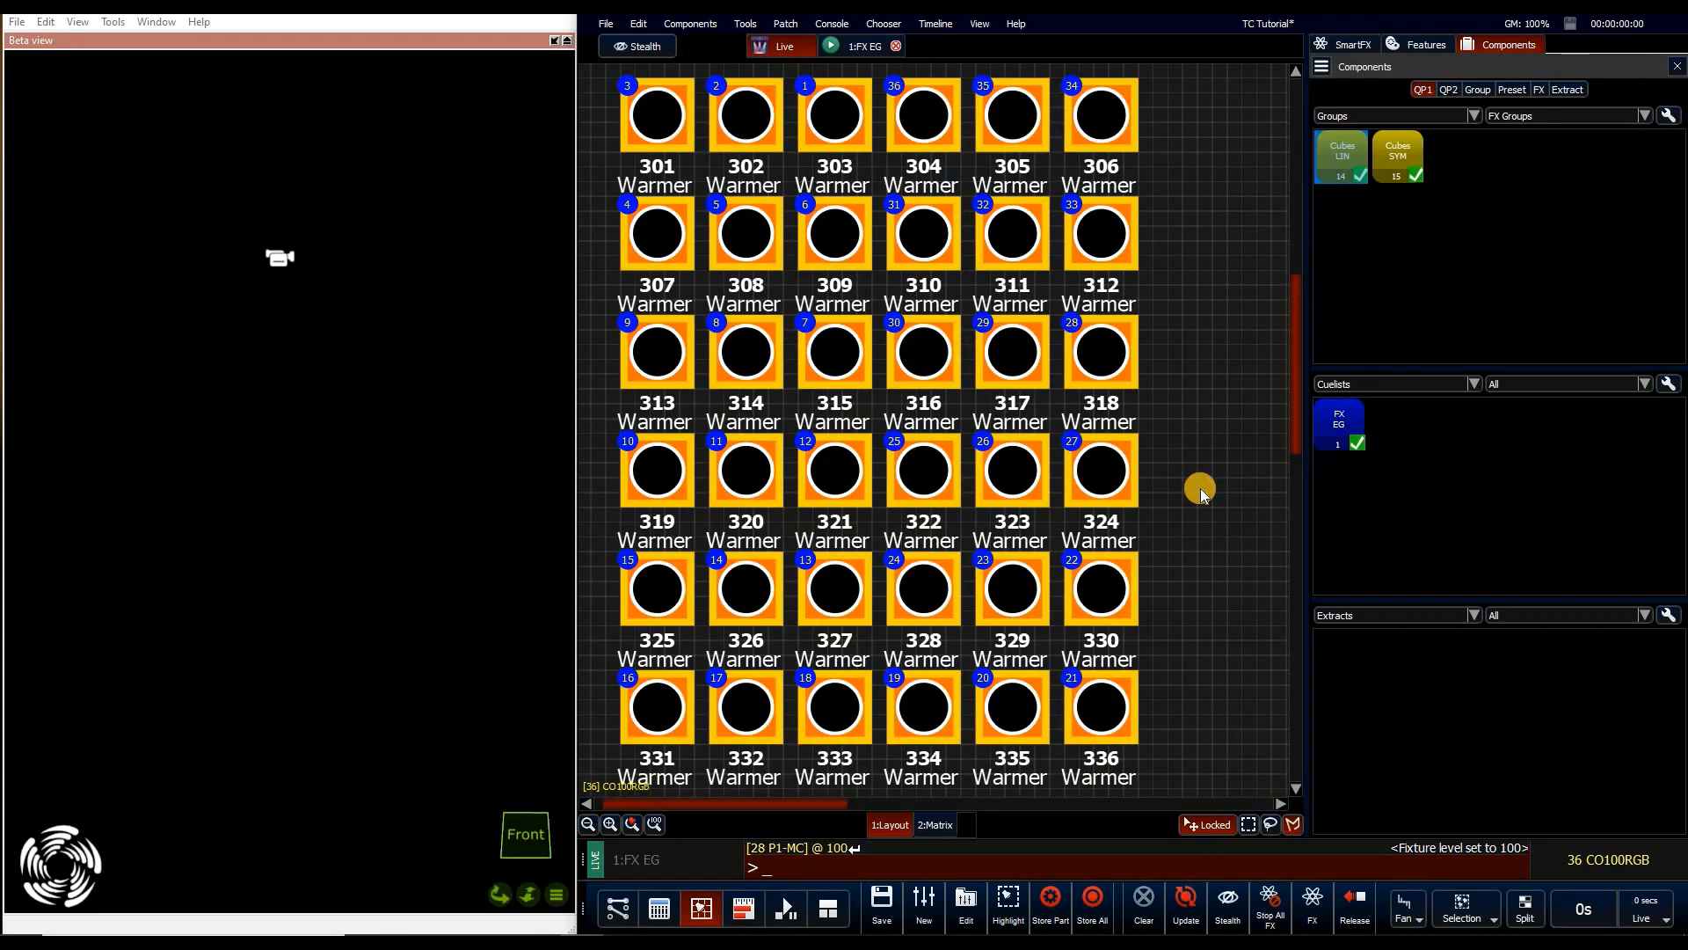
Clear the selection and select the 301–306 row from the centre outward with marquee selection: 303, 304, 302, 305, 301, 306
left_click(1201, 488)
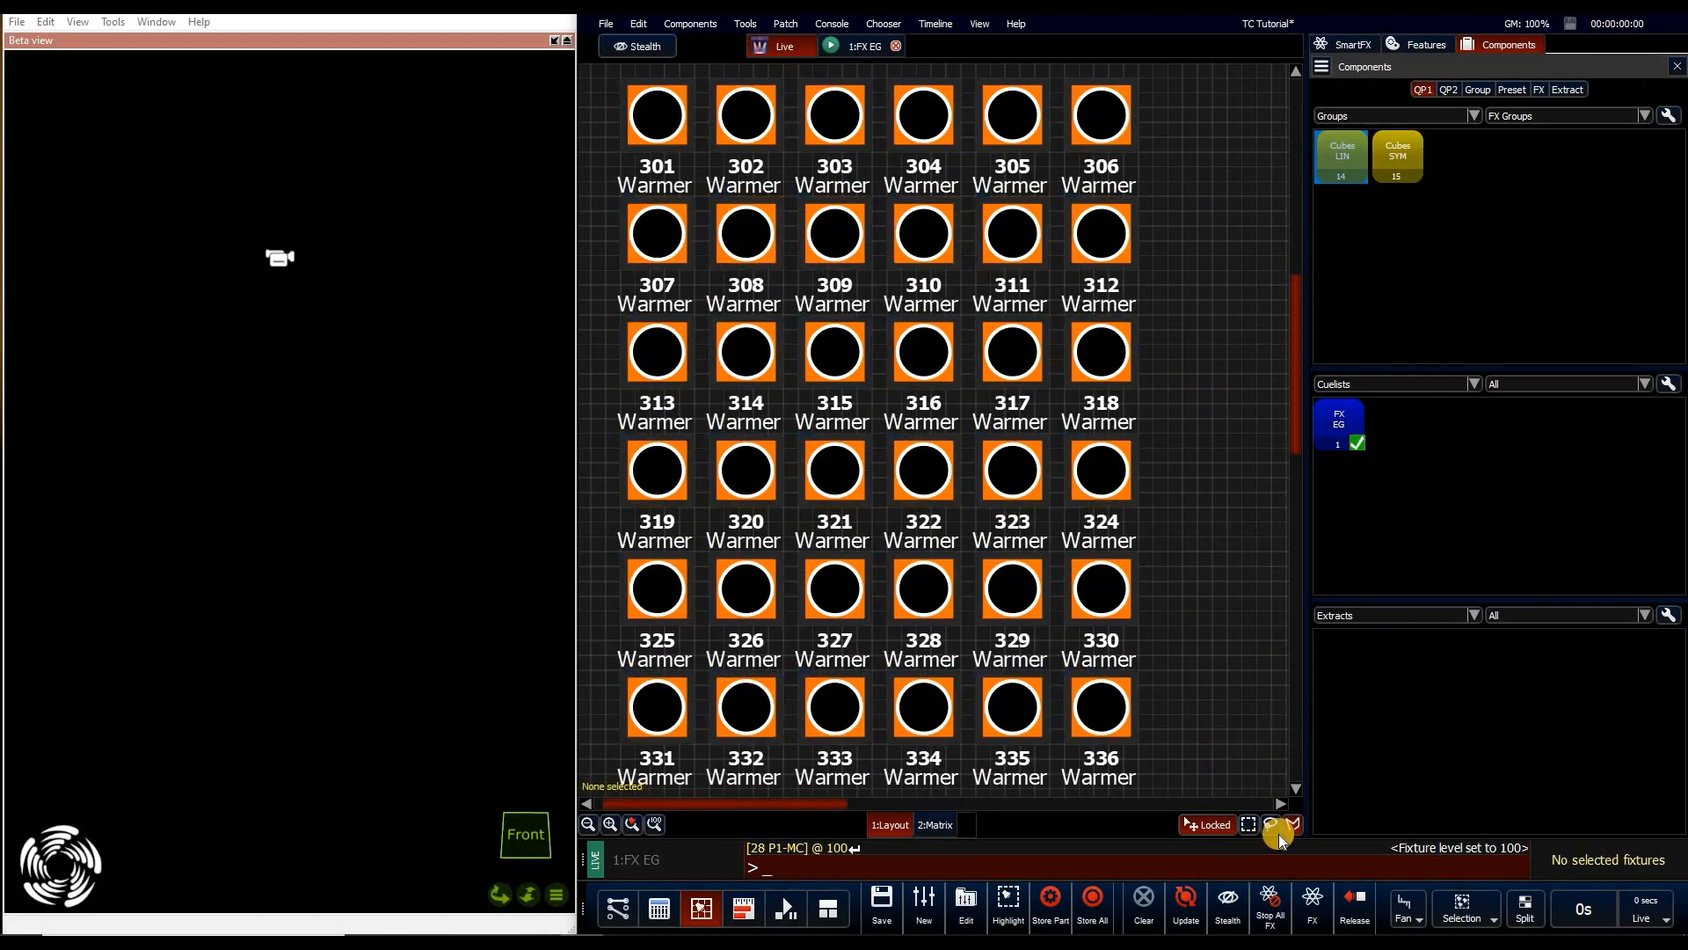
left_click(1253, 823)
left_click(848, 123)
left_click(930, 141)
left_click(746, 132)
left_click(1011, 123)
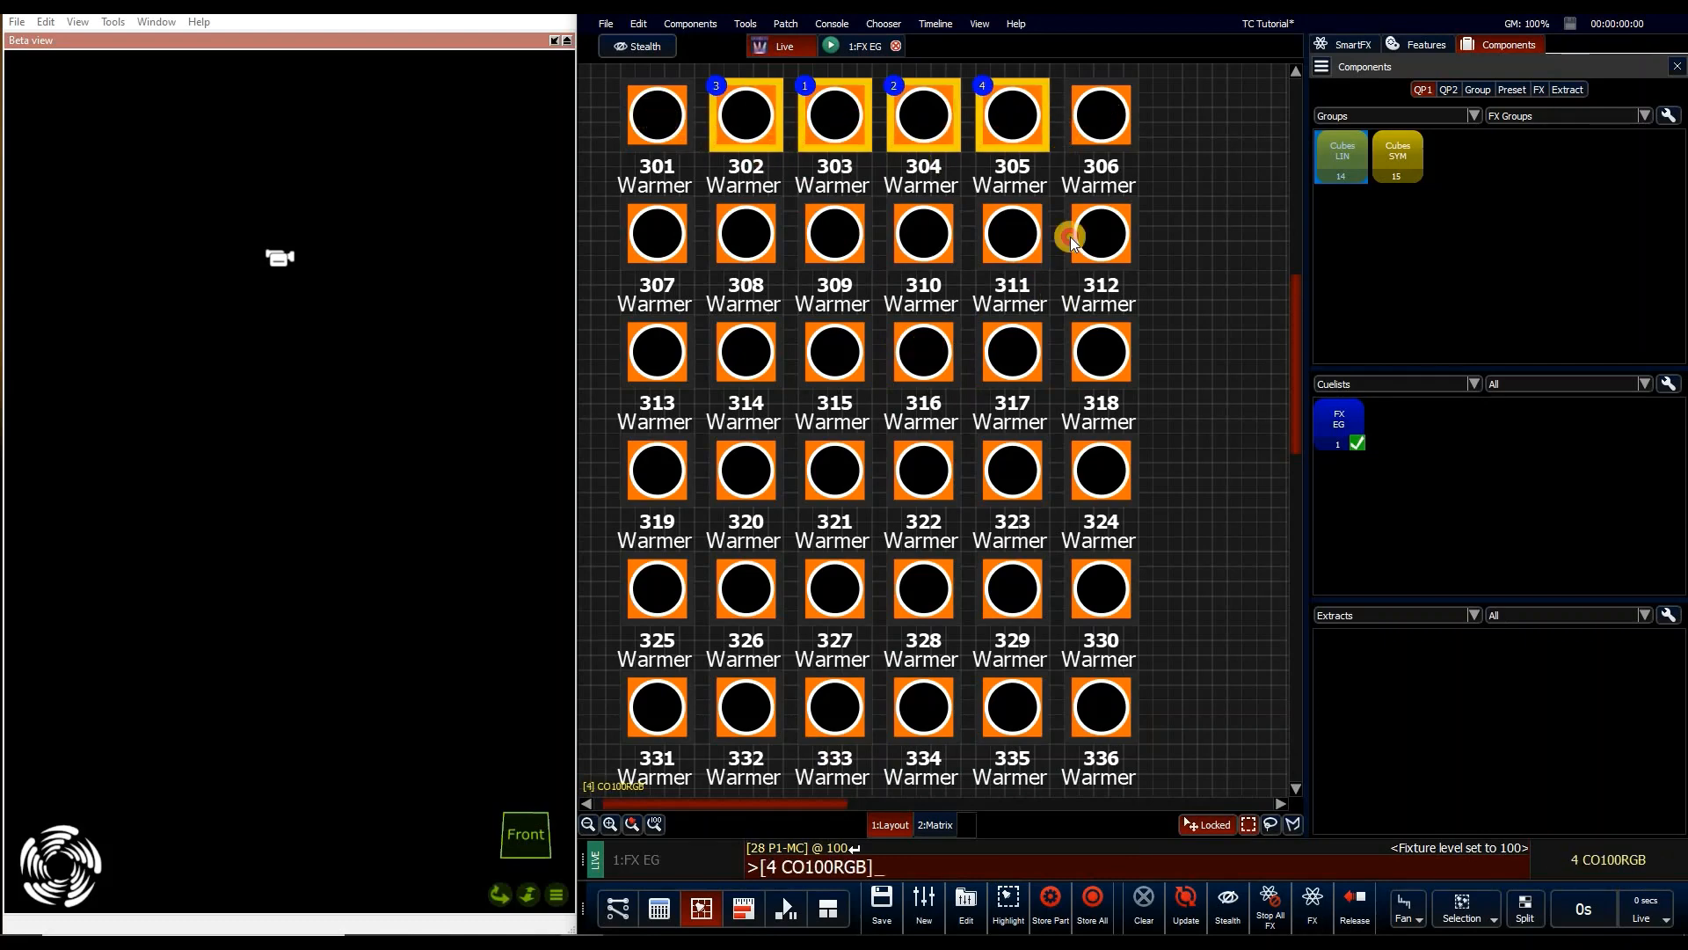
left_click(657, 123)
left_click(1101, 114)
Add the 307–312 row to the selection from the centre outward: 309, 310, 308, 311, 307, 312
left_click(836, 230)
left_click(924, 233)
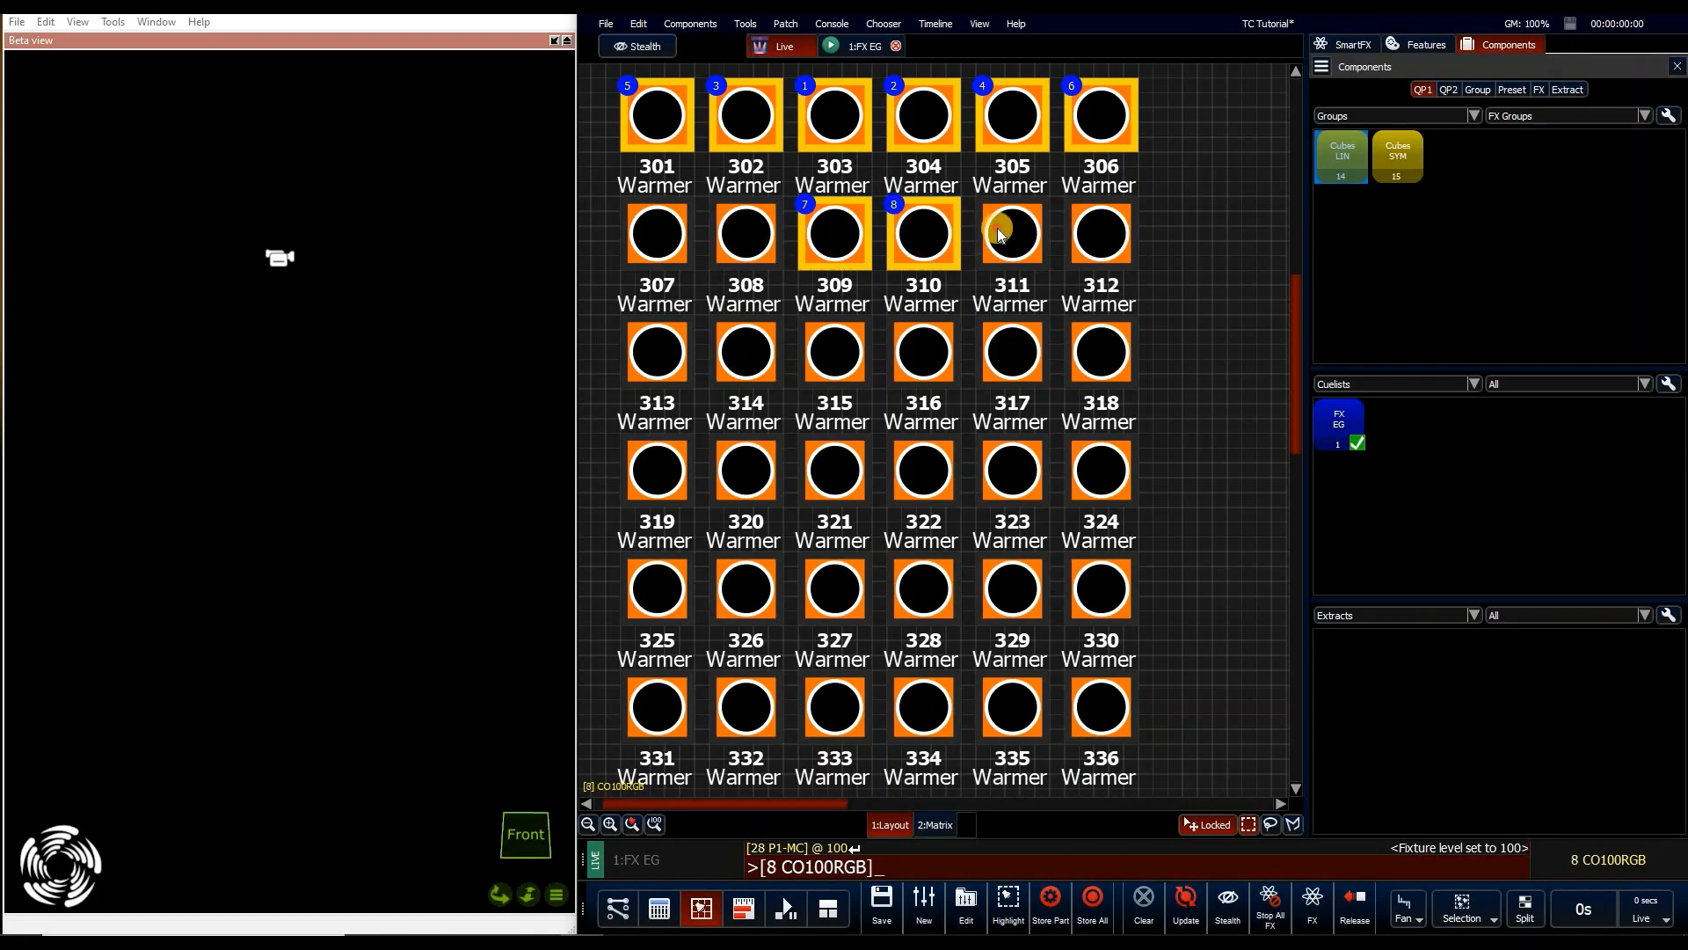
left_click(746, 233)
left_click(1011, 233)
left_click(658, 233)
left_click(1101, 233)
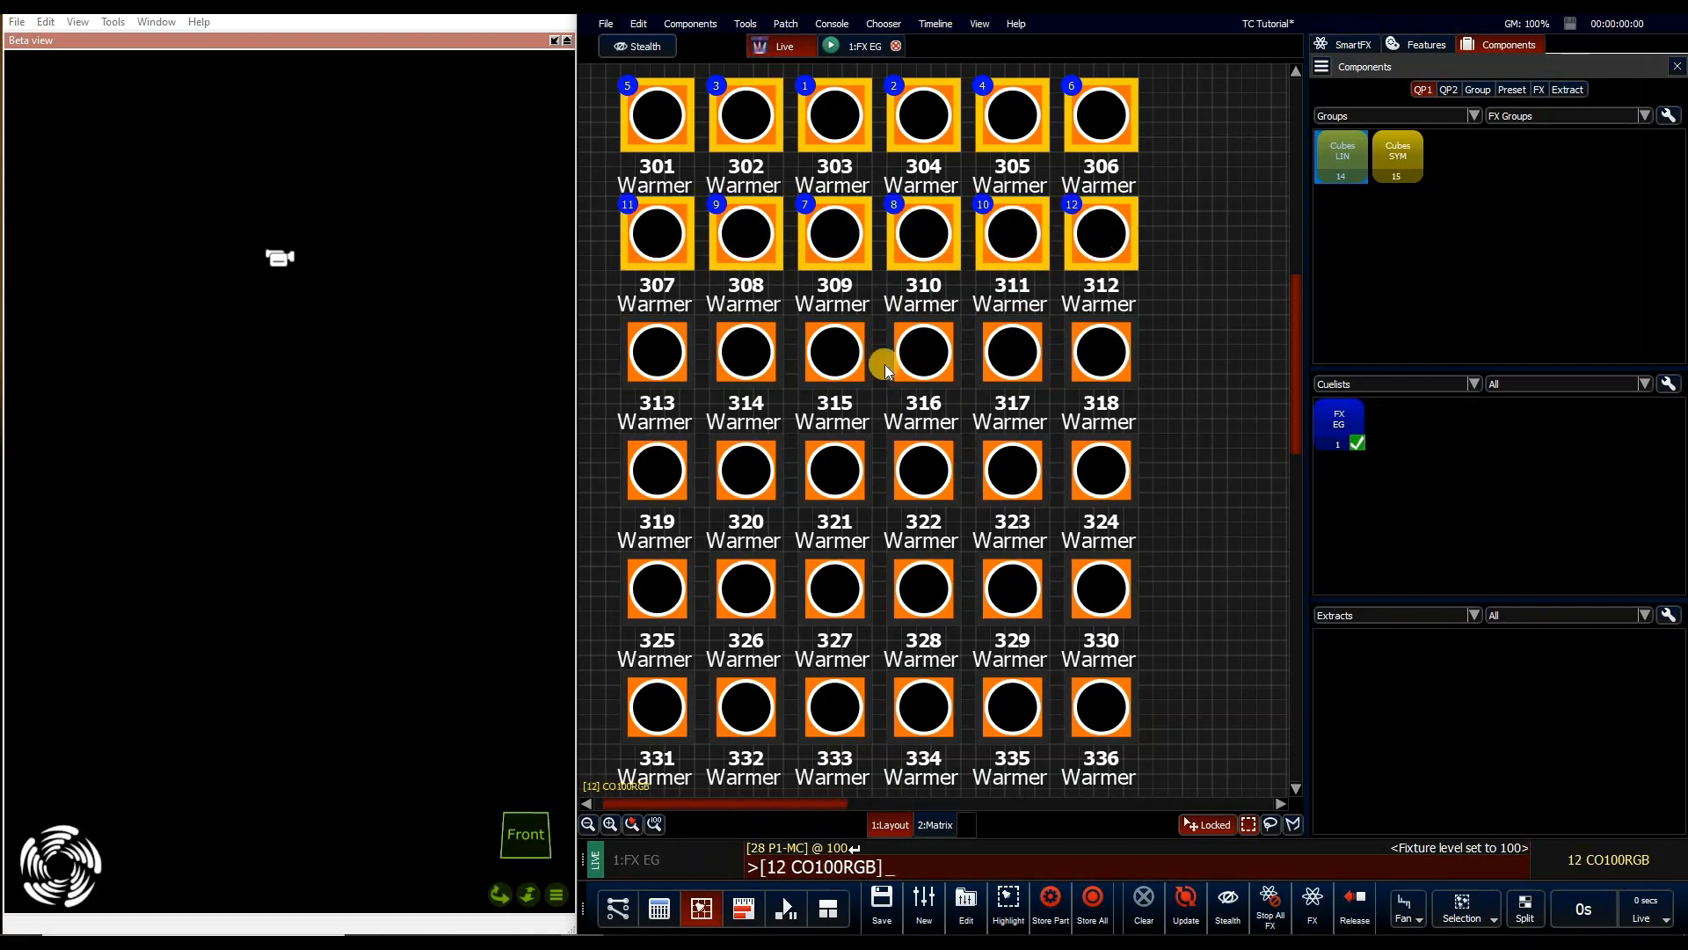
Add the 313–318 row to the selection from the centre outward: 315, 316, 314, 317, 313, 318
left_click(826, 378)
left_click(927, 369)
left_click(748, 360)
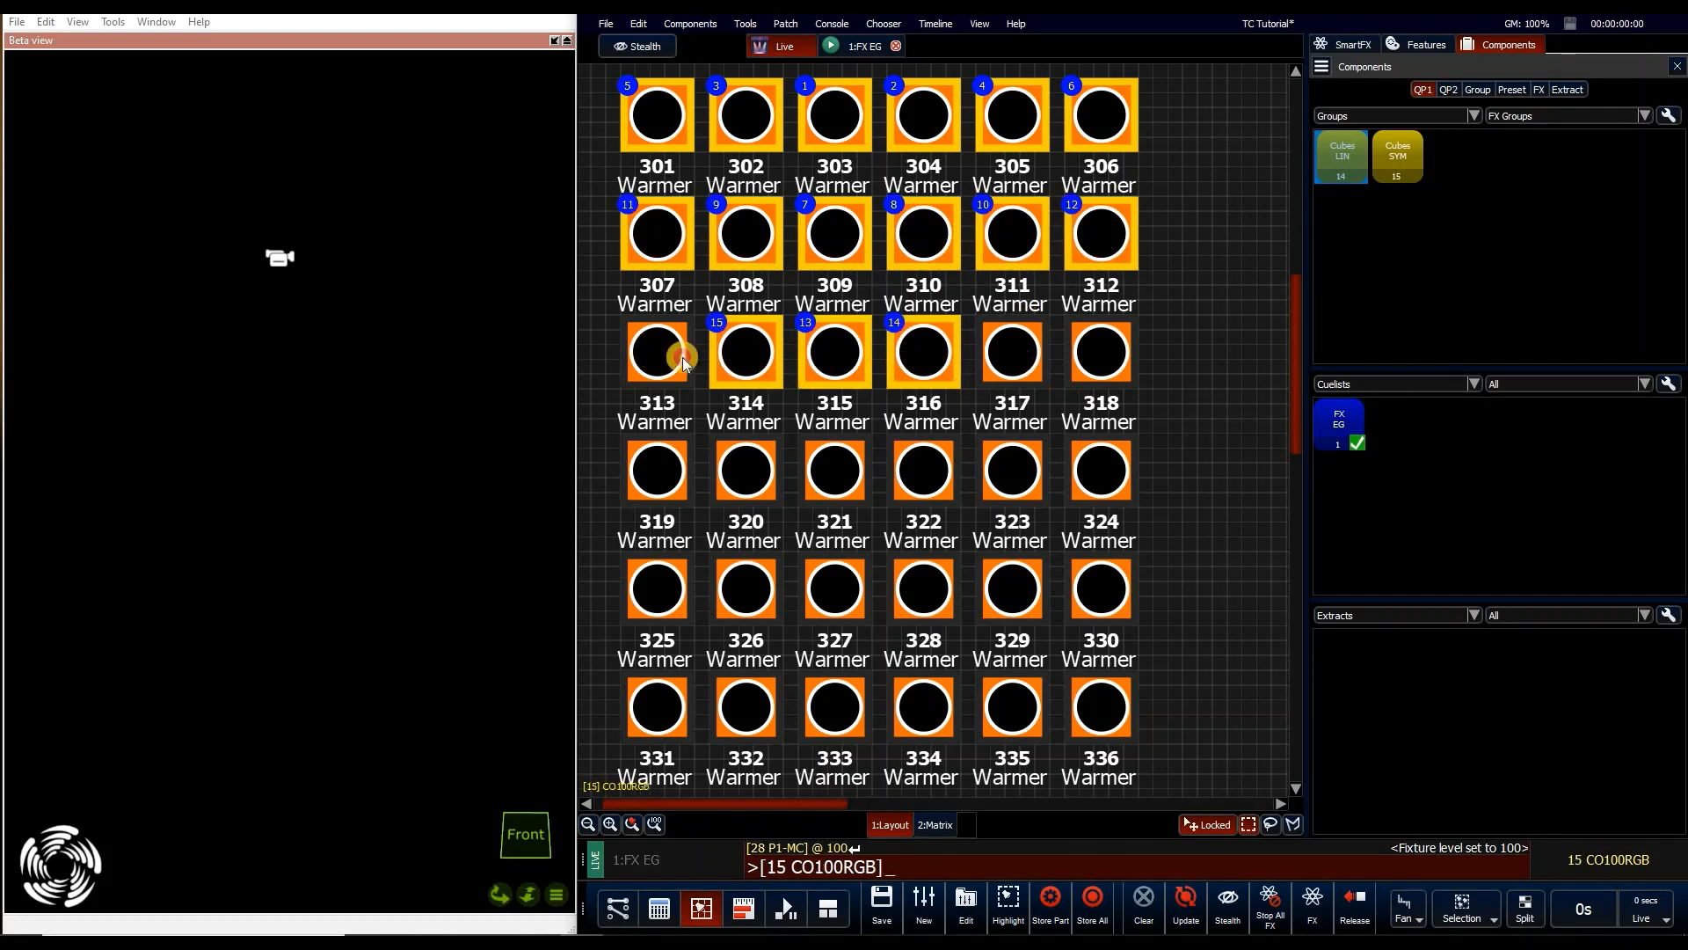
left_click(1011, 360)
left_click(658, 351)
left_click(1102, 352)
Add the 319–324 row to the selection from the centre outward: 321, 322, 320, 323, 319, 324
left_click(835, 471)
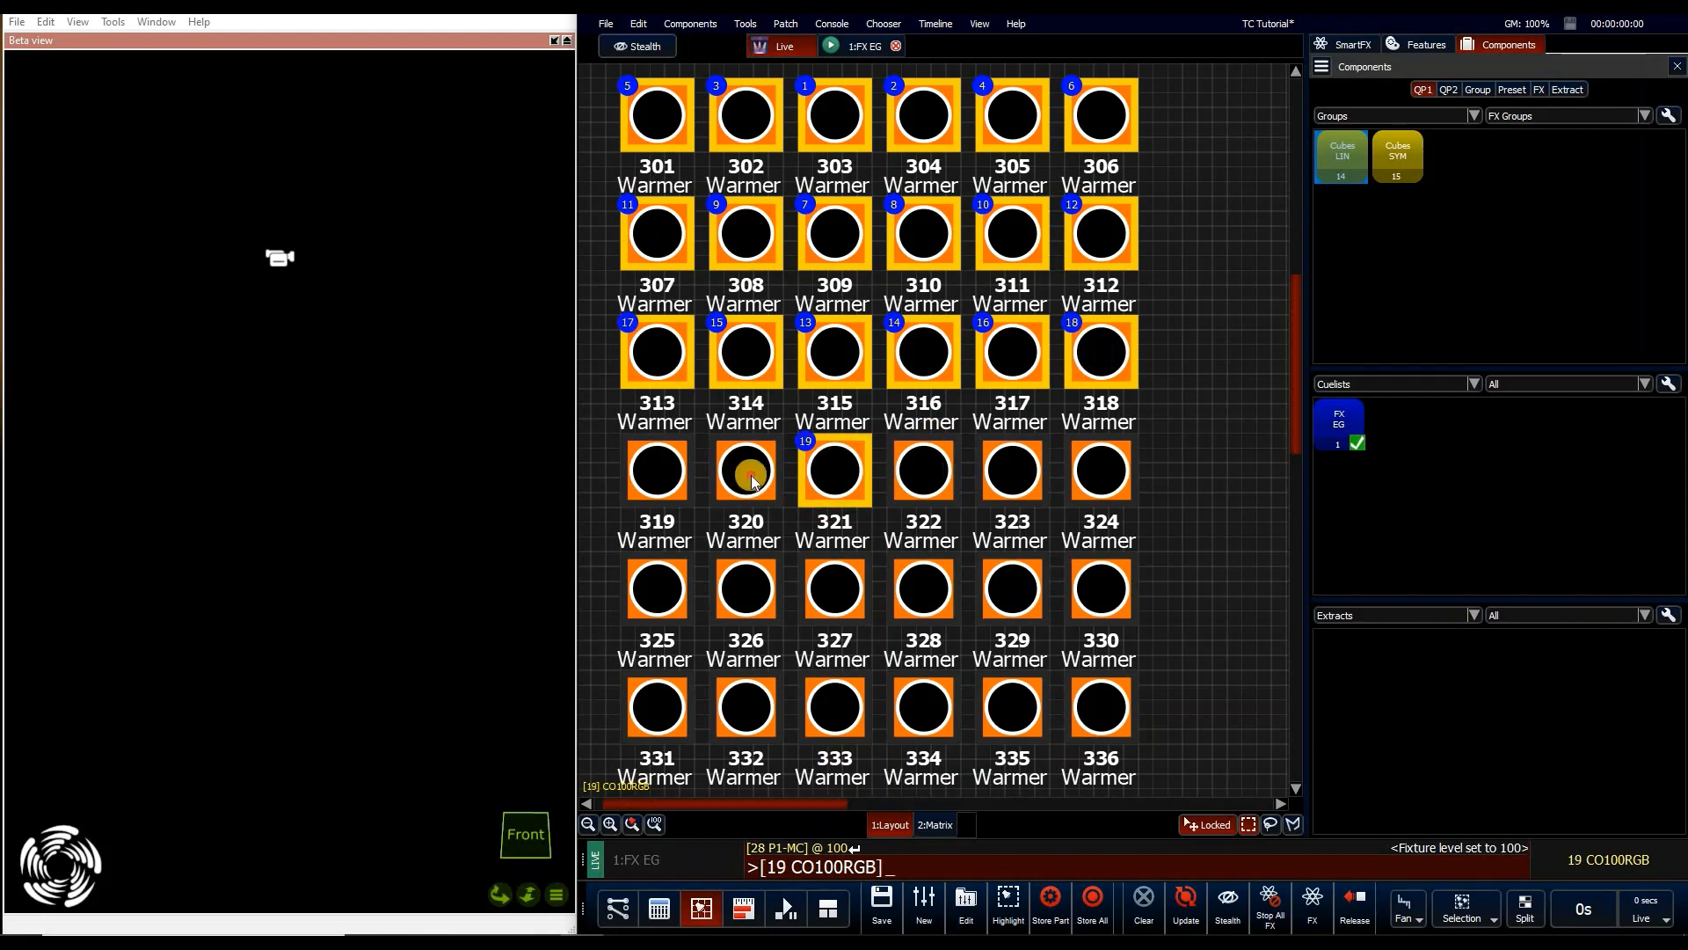
left_click(924, 470)
left_click(745, 471)
left_click(1011, 471)
left_click(658, 471)
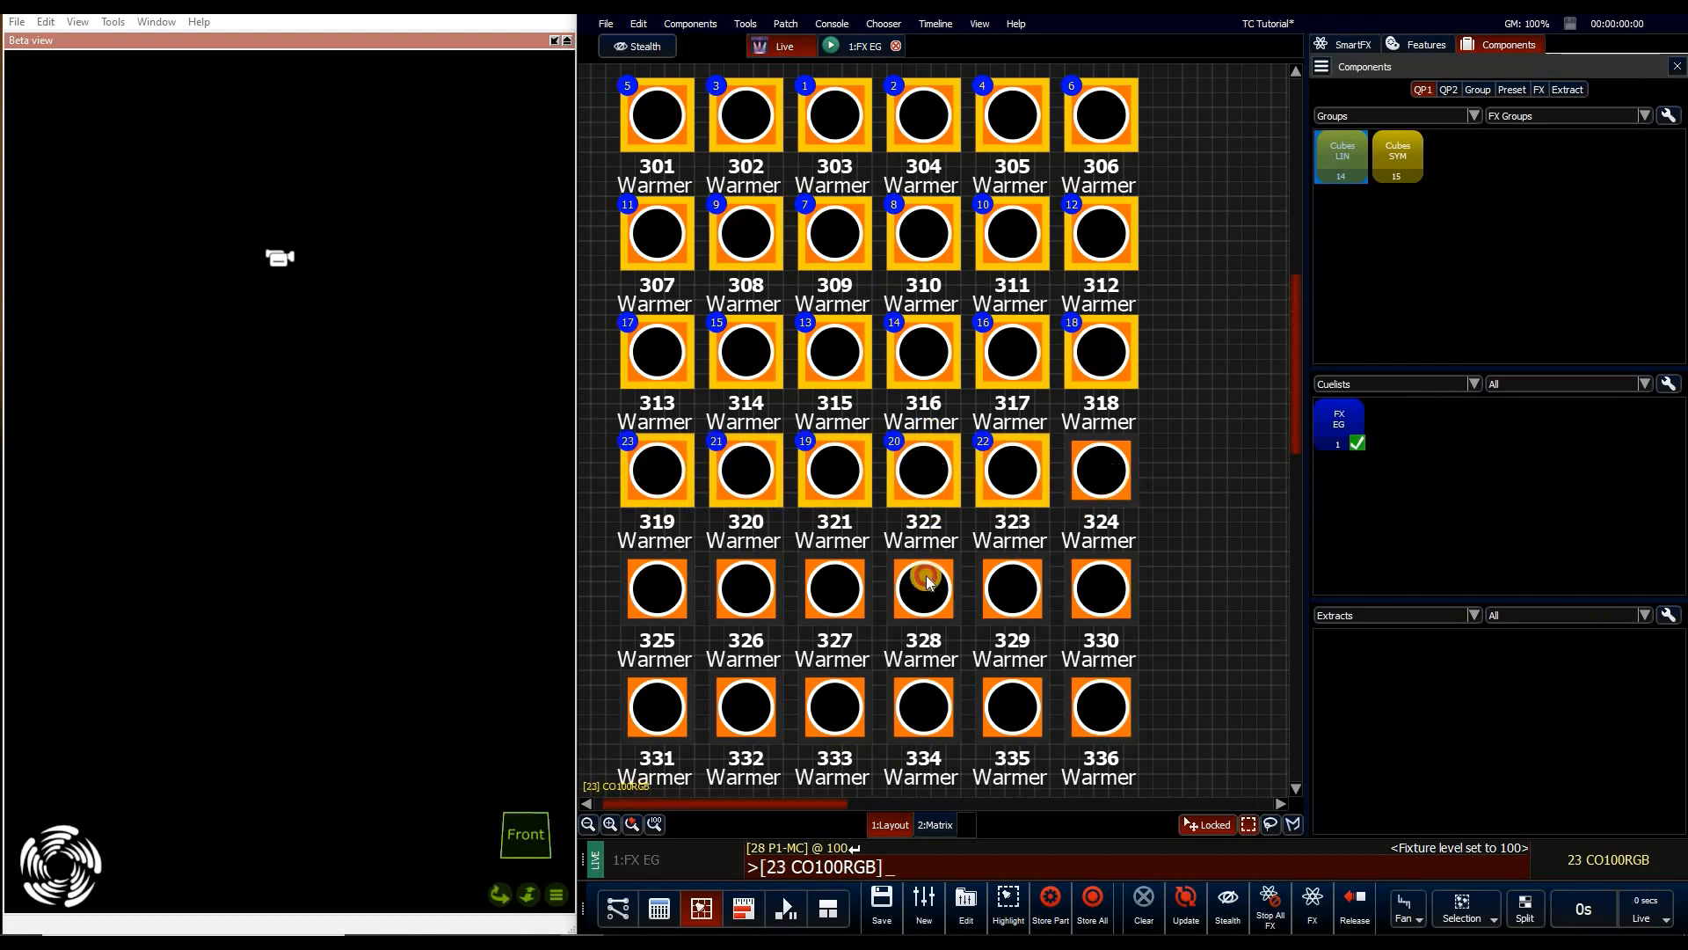
left_click(1101, 480)
Add the 325–330 row to the selection from the centre outward: 327, 328, 326, 329, 325, 330
left_click(835, 619)
left_click(925, 602)
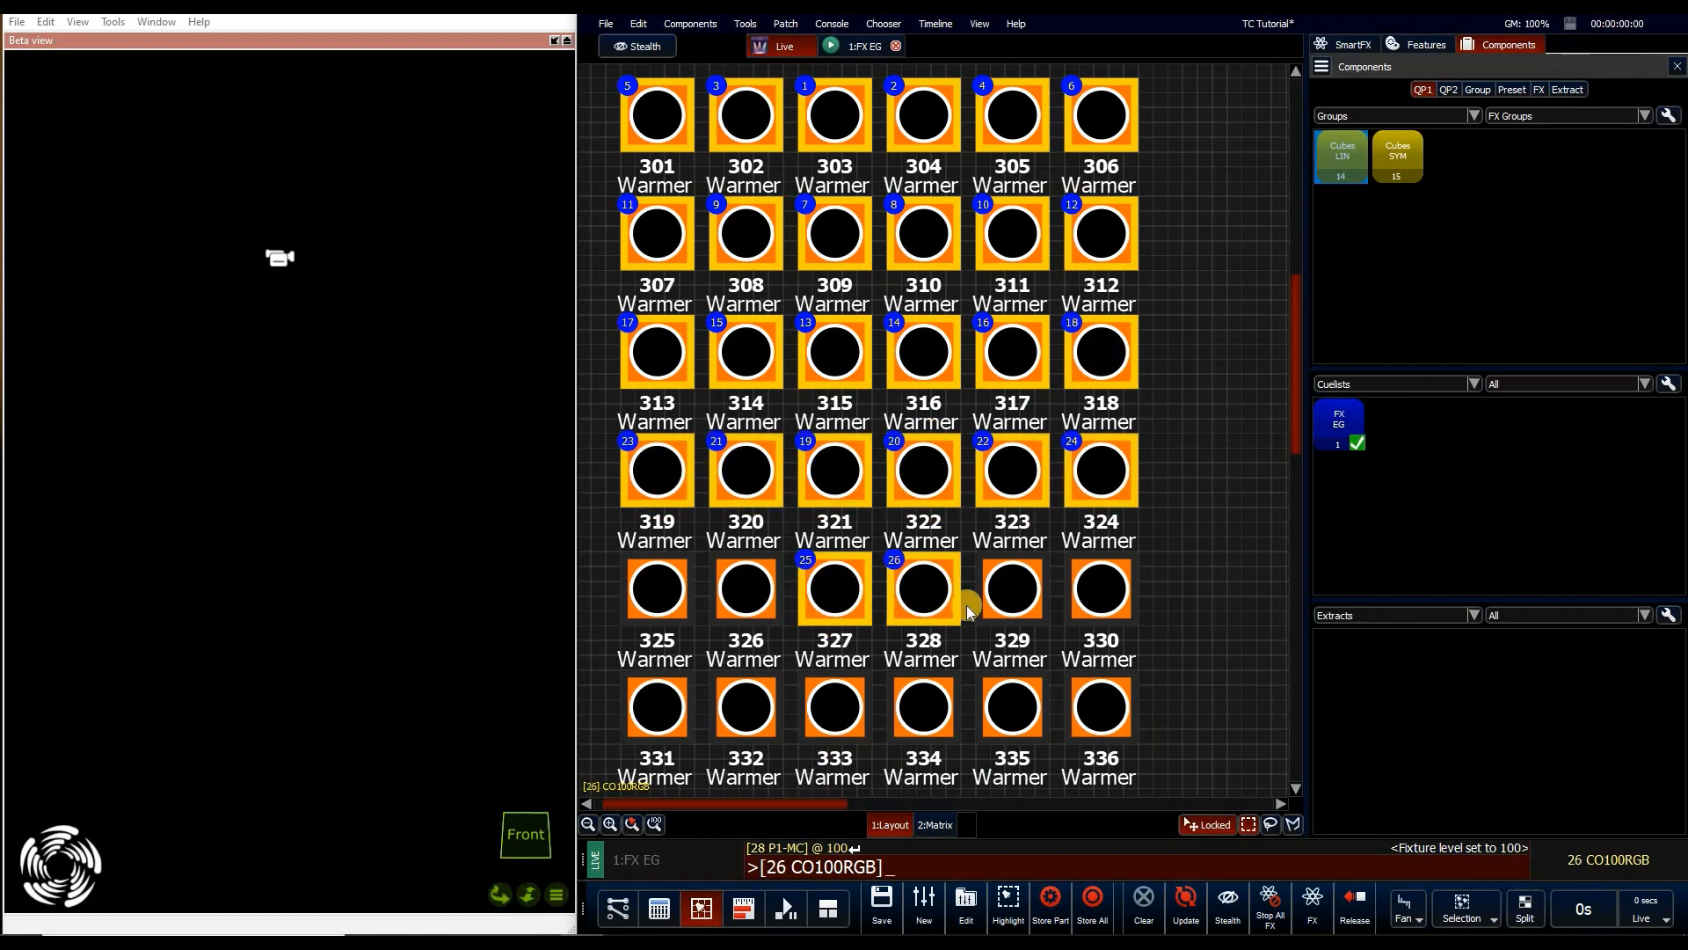
left_click(763, 615)
left_click(1012, 591)
left_click(676, 592)
left_click(1092, 591)
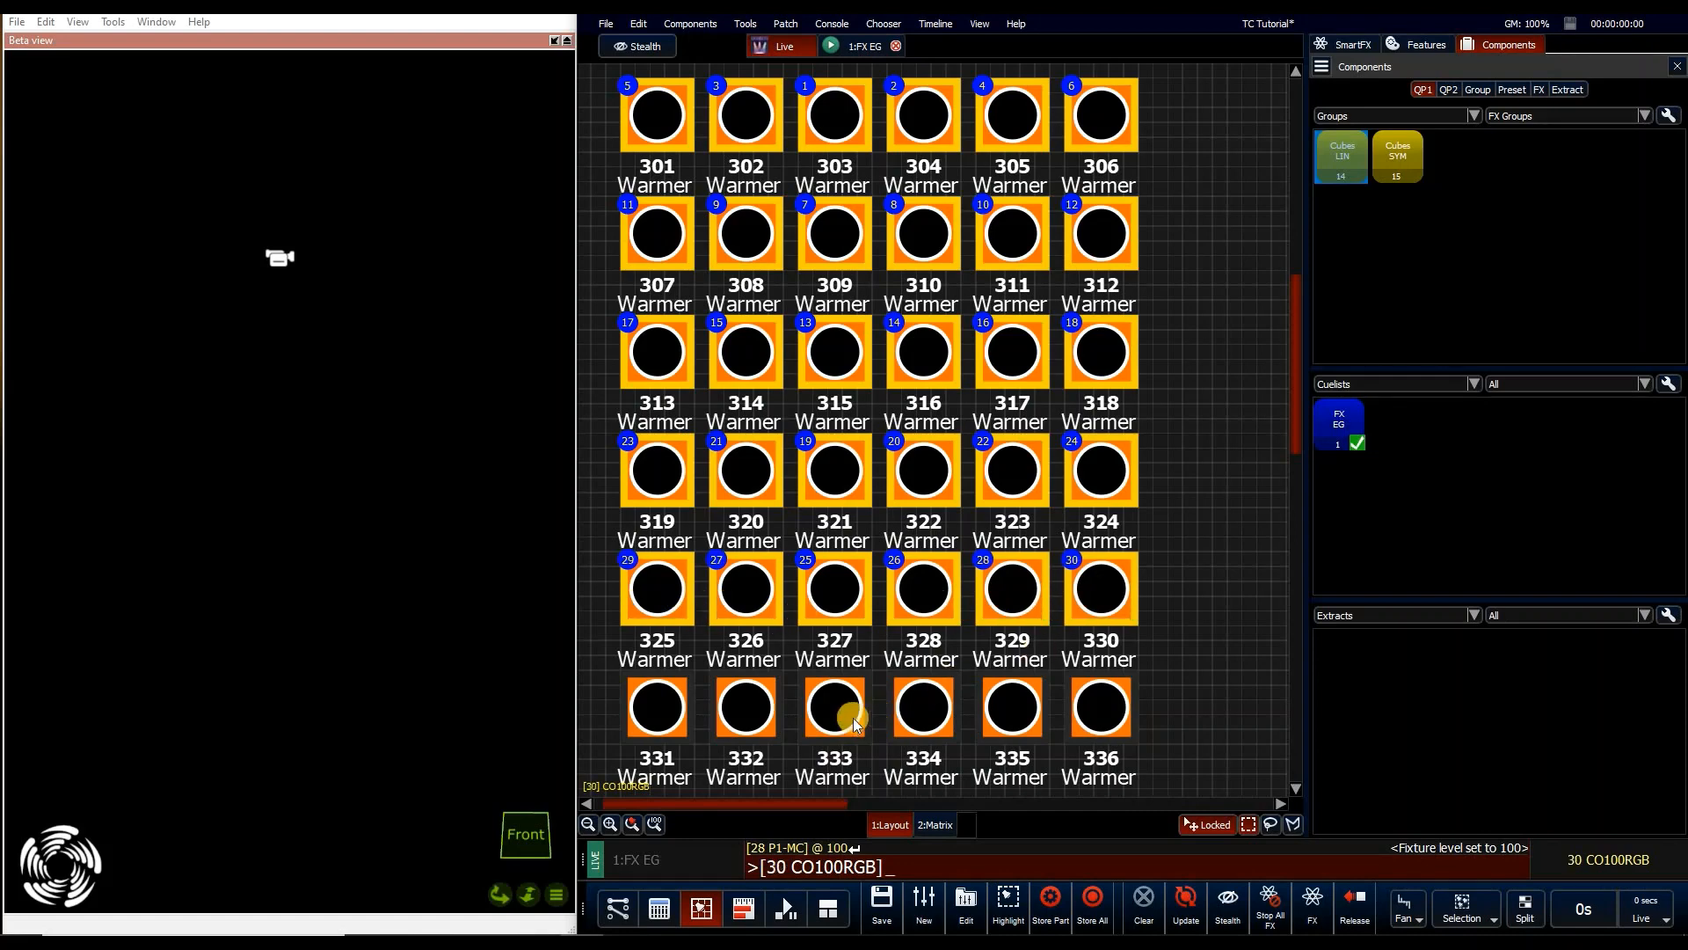
Add the 331–336 row to the selection from the centre outward: 333, 334, 332, 335, 331, 336
left_click(796, 726)
left_click(922, 723)
left_click(749, 711)
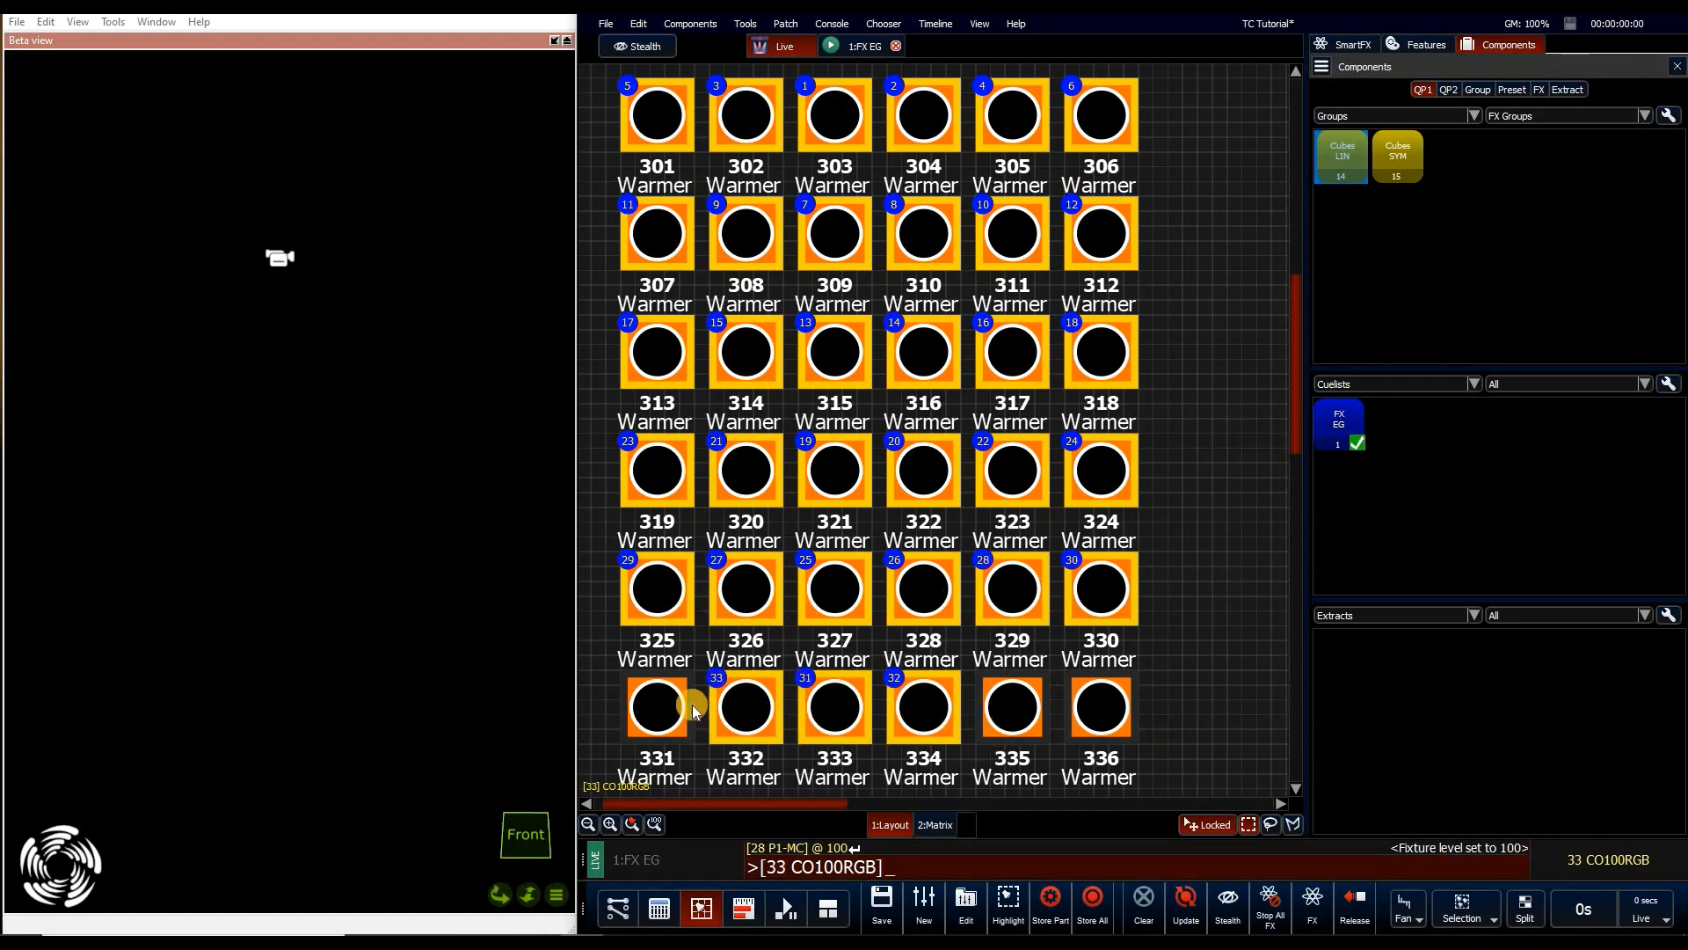
left_click(1028, 725)
left_click(657, 709)
left_click(1093, 707)
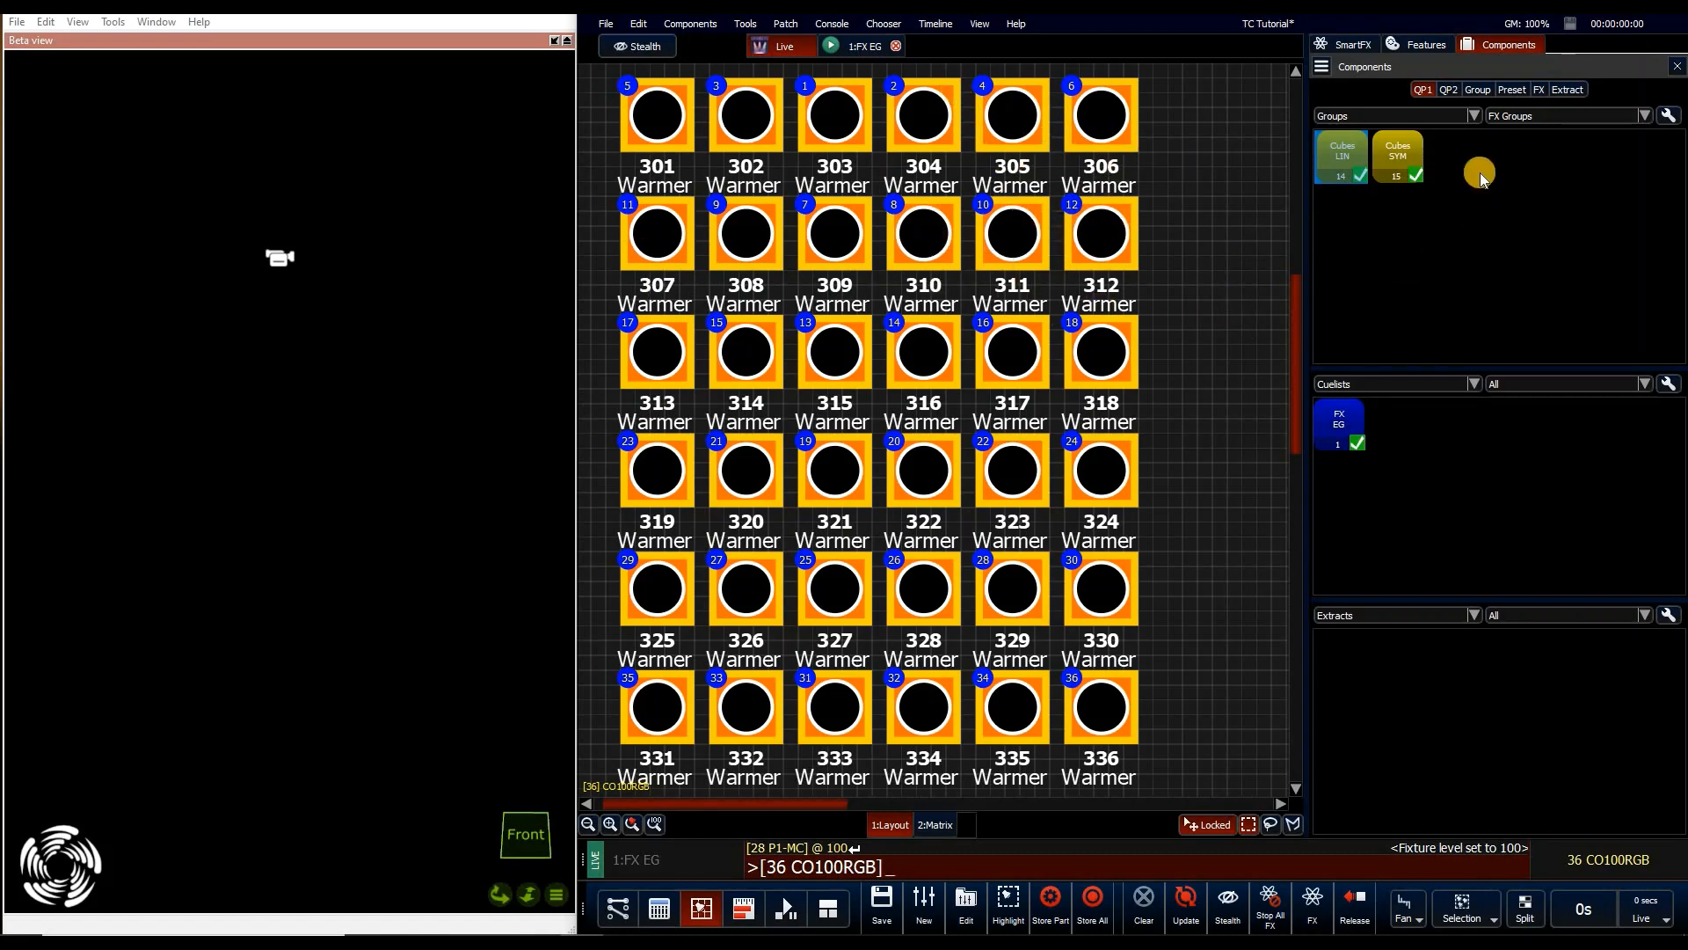
Store the centre-outward fixture selection as a group labelled Cubes Mir
left_click(1549, 237)
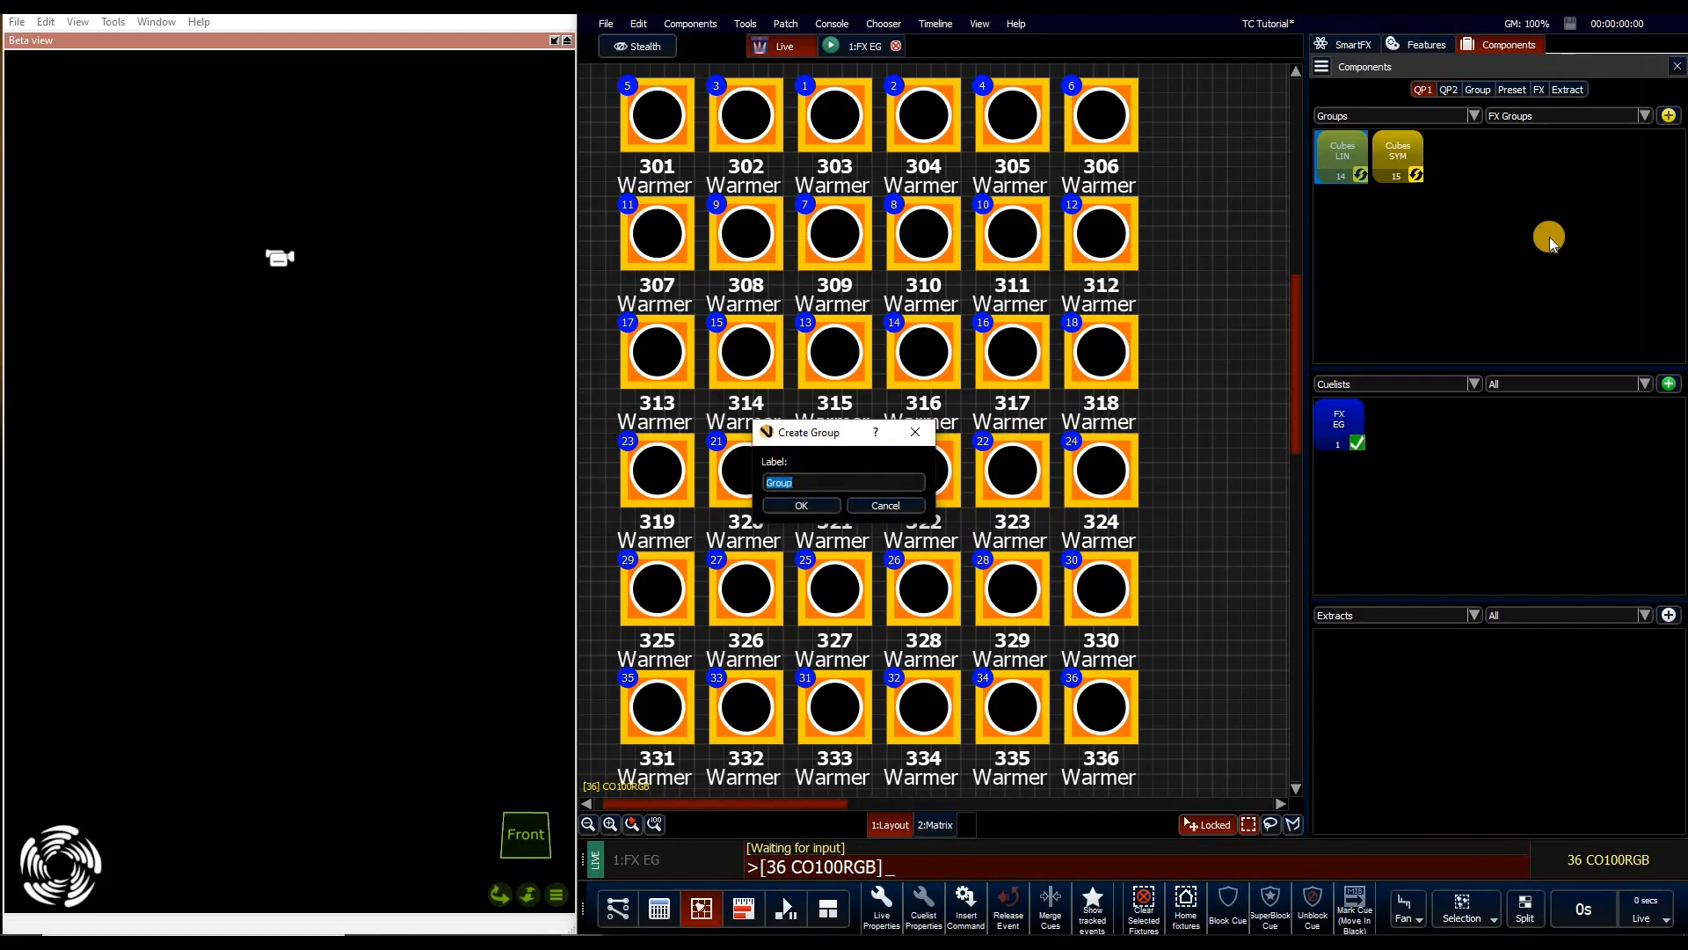
type("Cube")
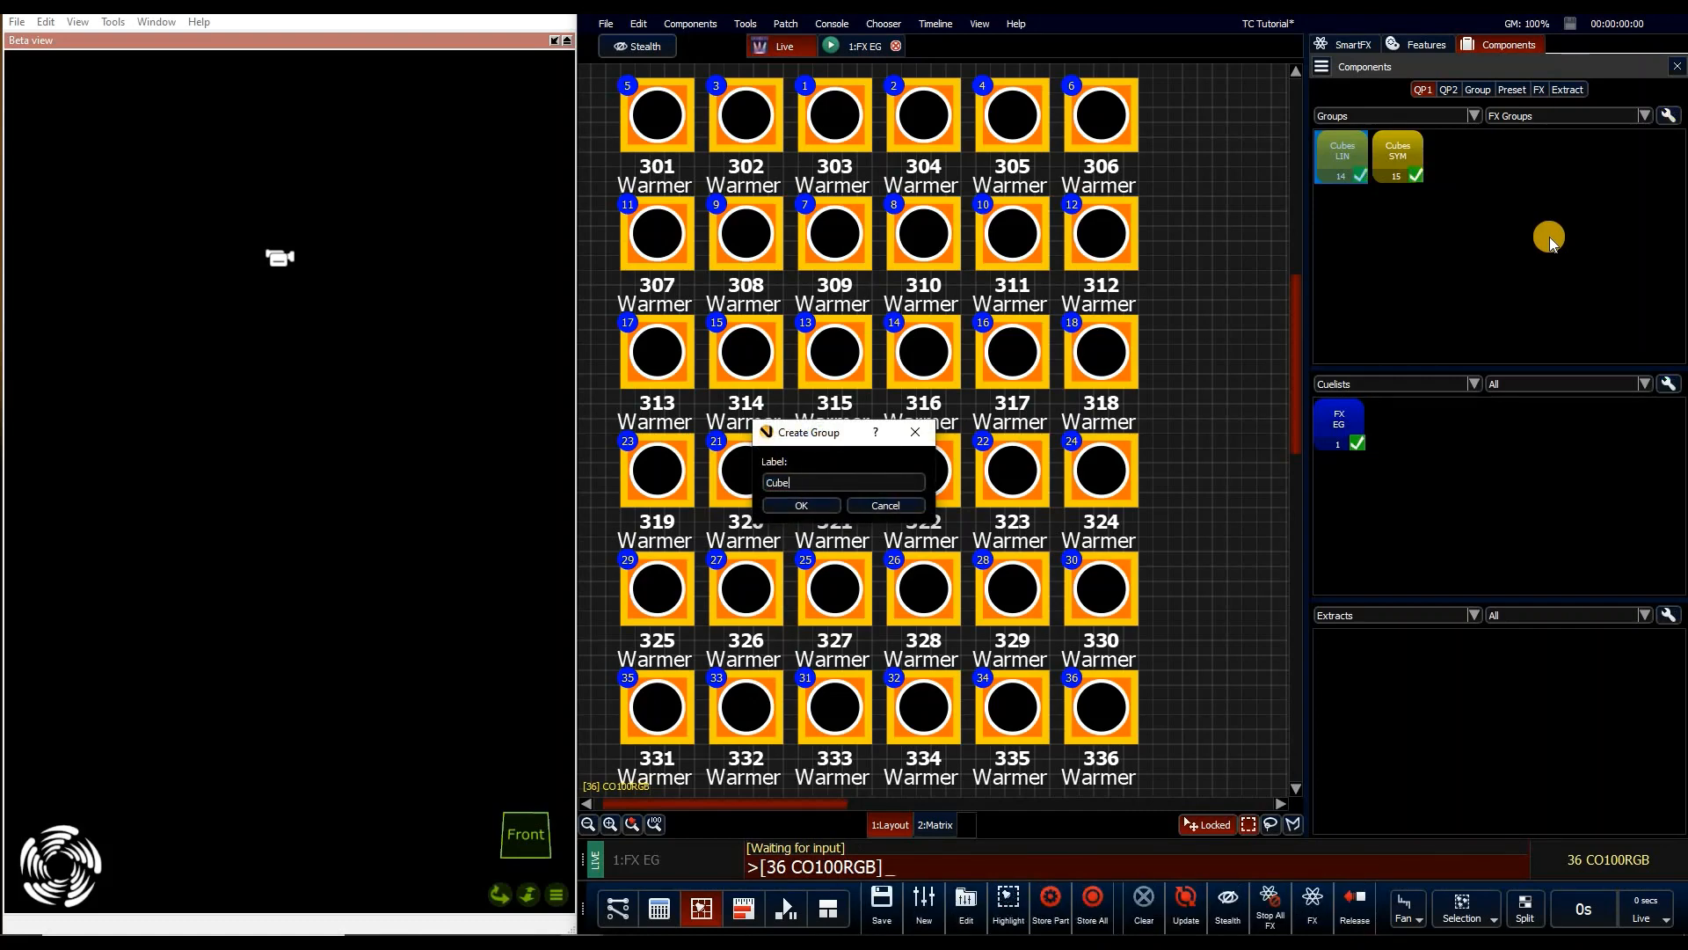
type("s M")
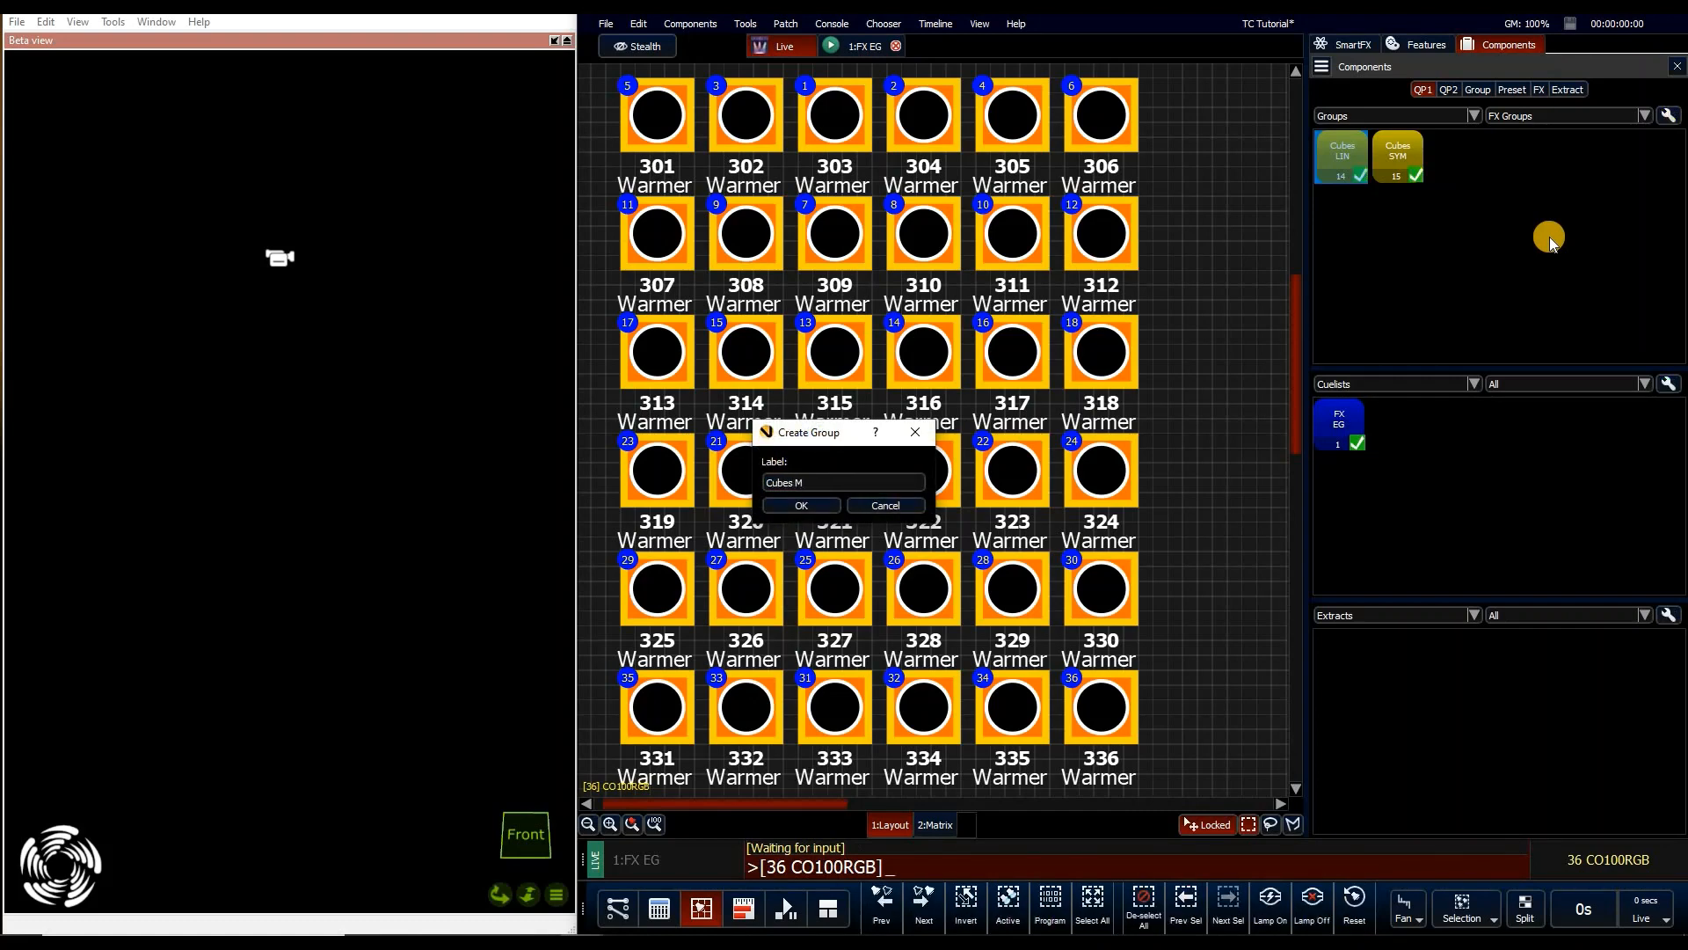
type("ir")
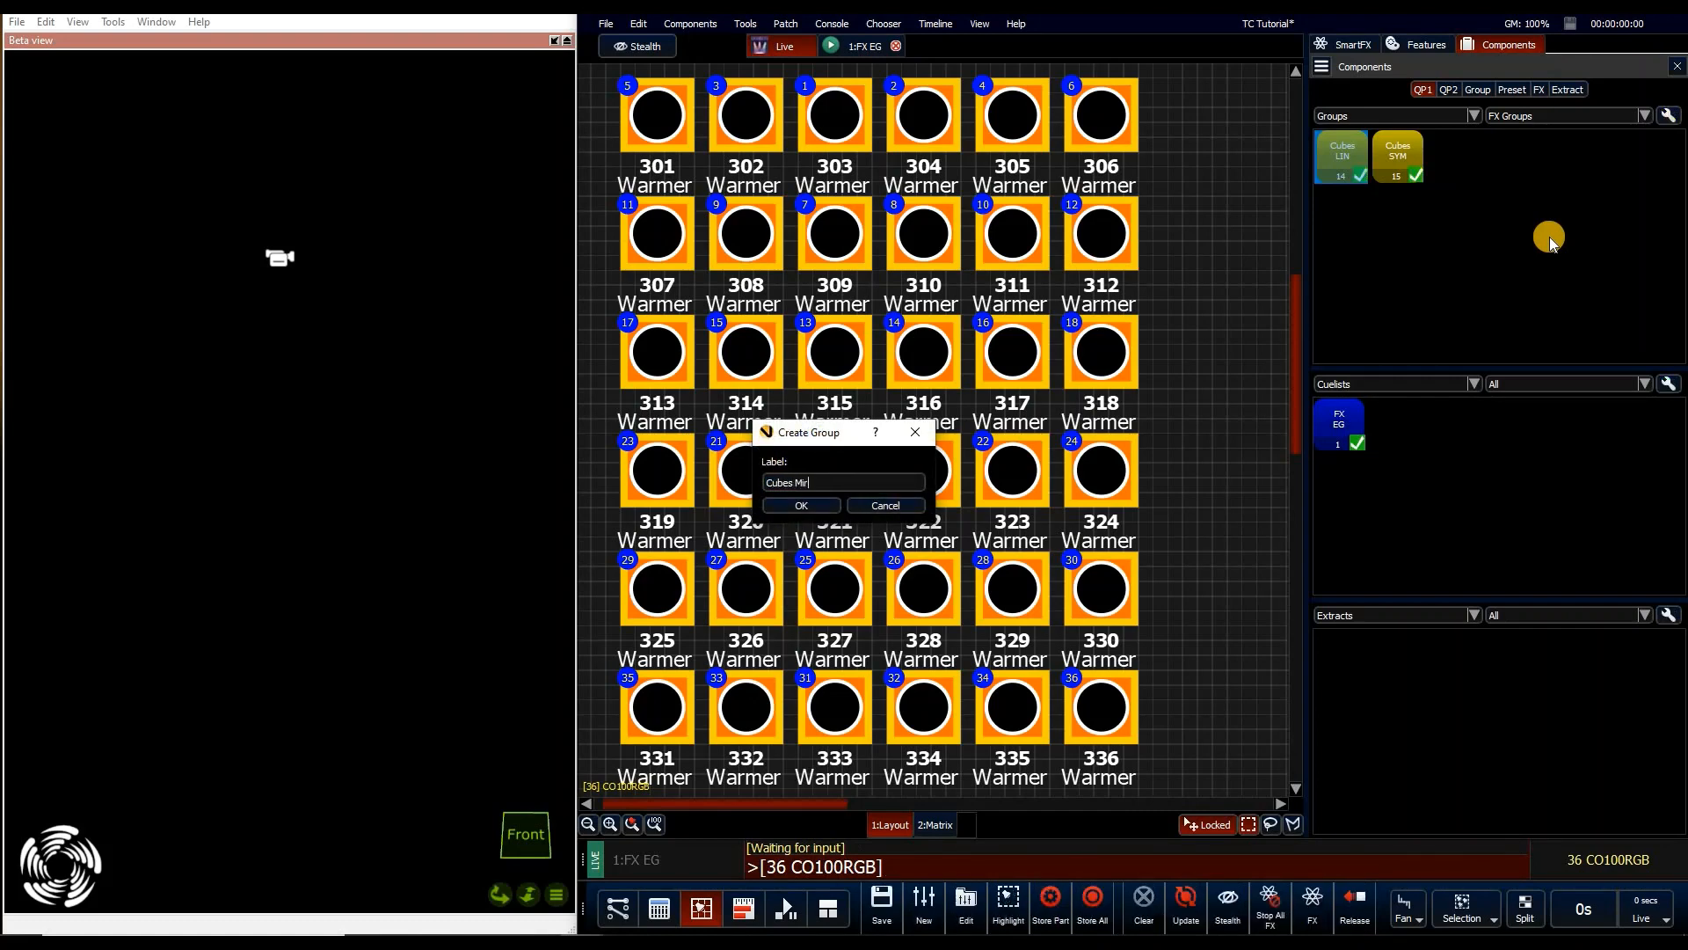
left_click(825, 506)
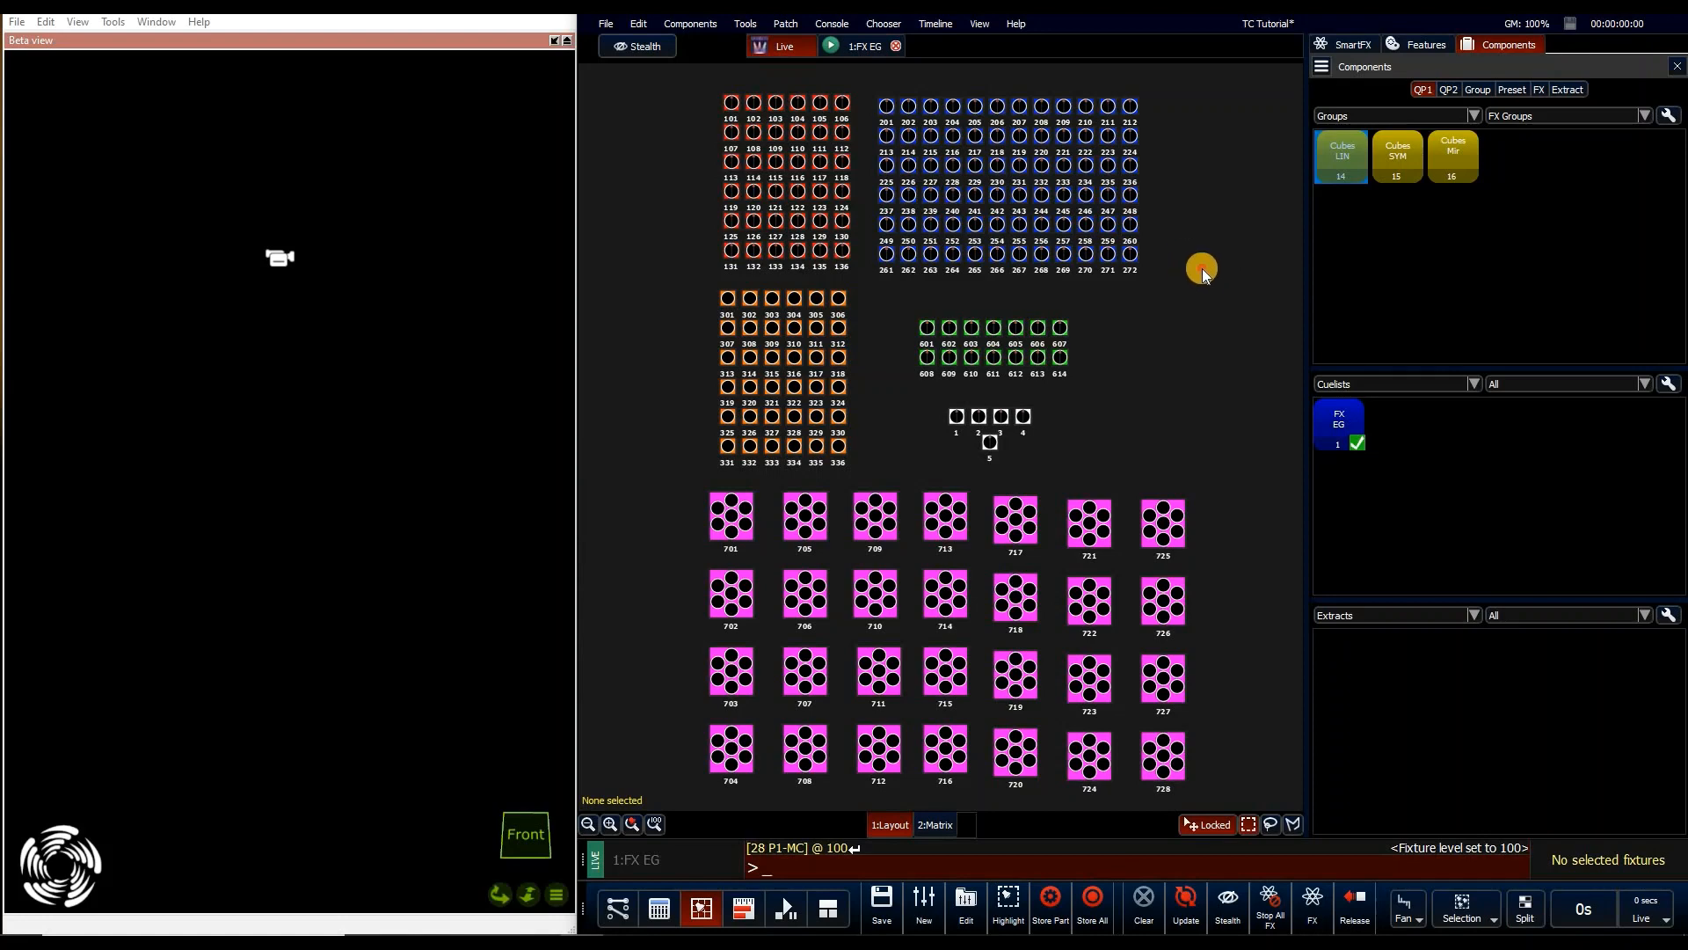
left_click_drag(1048, 194, 1155, 203)
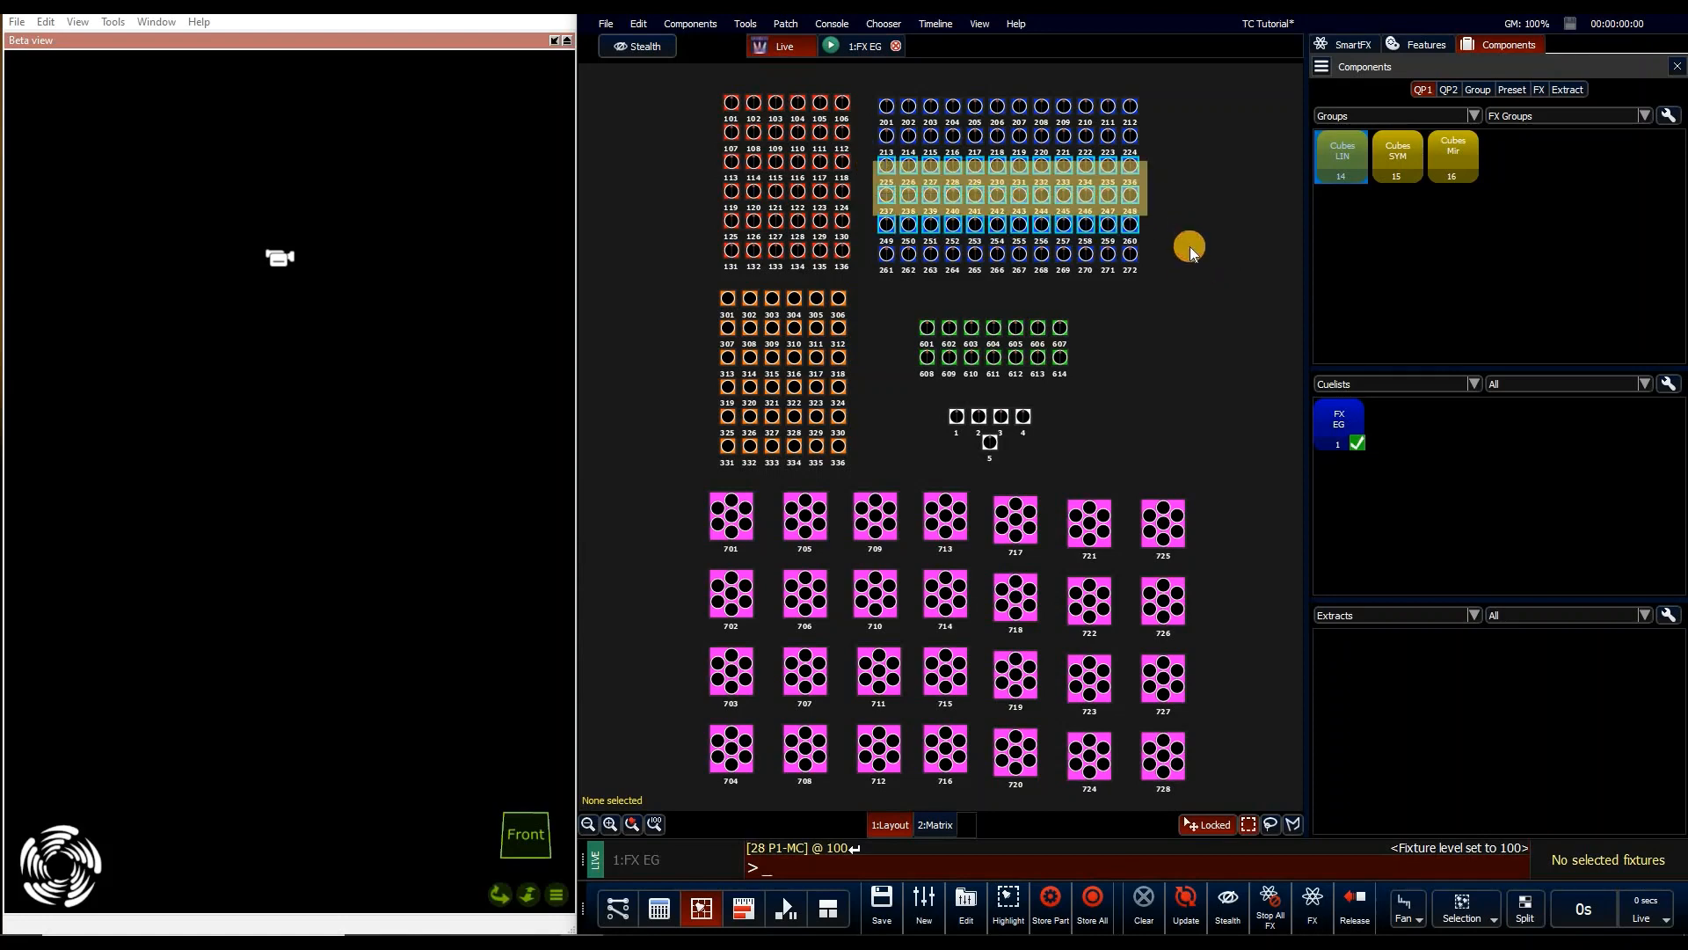
left_click(1184, 254)
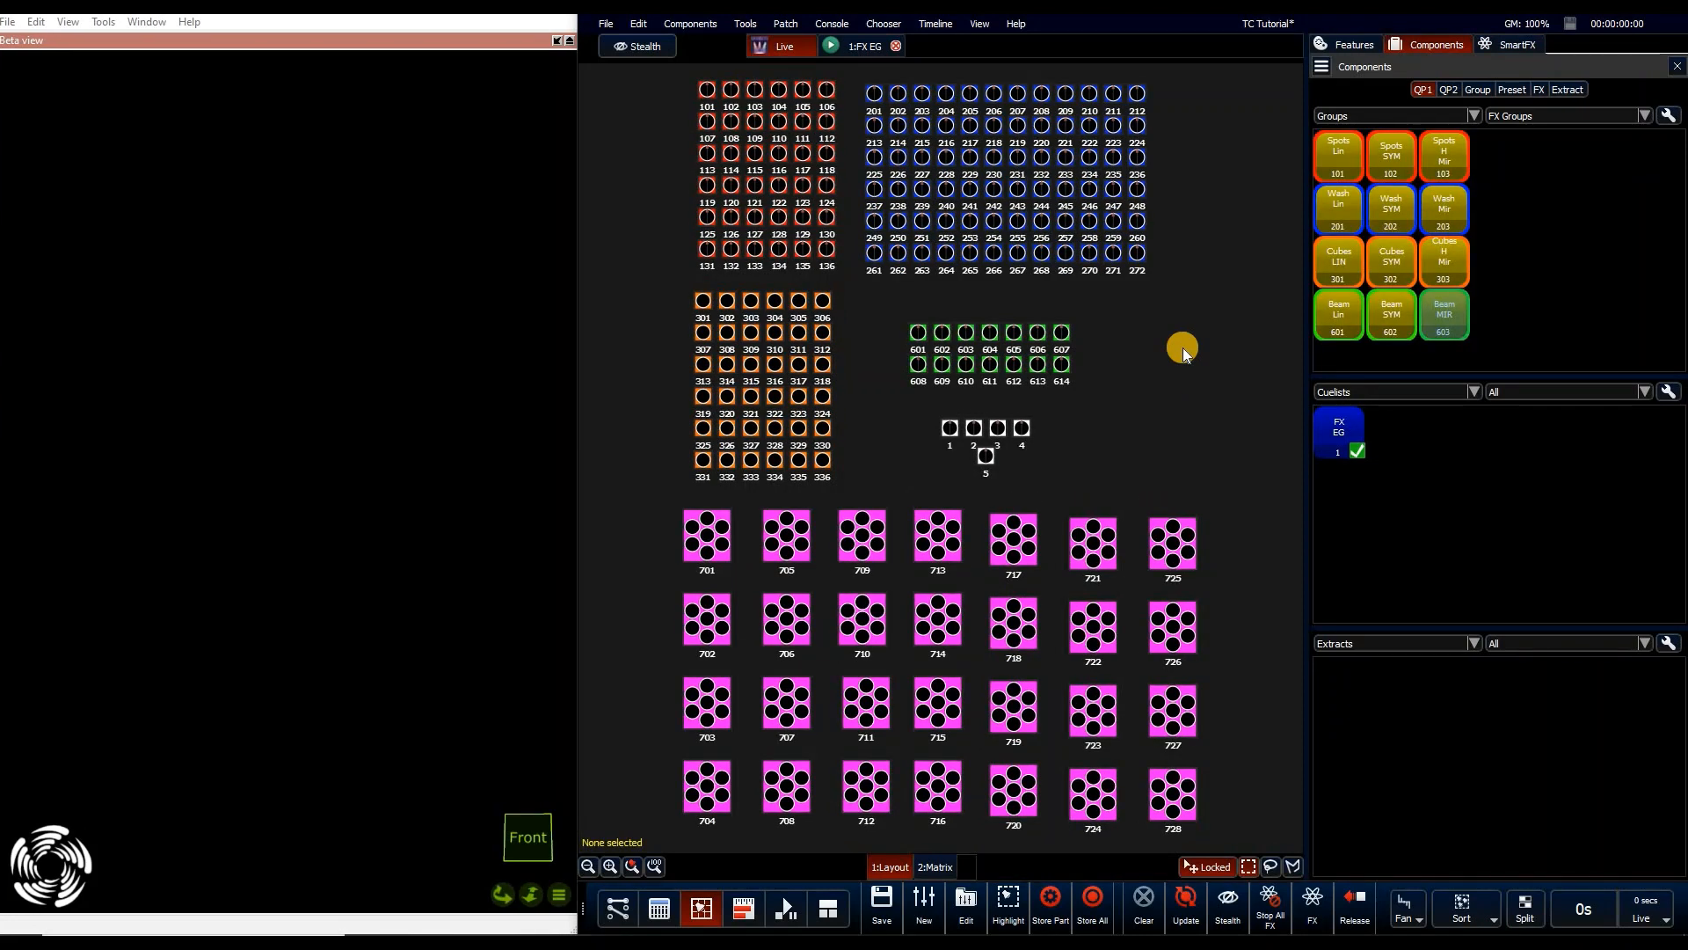
Recall the linear groups Wash Lin, Cubes LIN and Beam Lin to view their fixtures, and clear the selection
left_click(1338, 224)
left_click(1338, 264)
left_click(1338, 301)
left_click(1216, 272)
Recall the symmetrical groups Spots SYM, Wash SYM, Cubes SYM and Beam SYM to view their fixtures, and clear the selection
left_click(1384, 159)
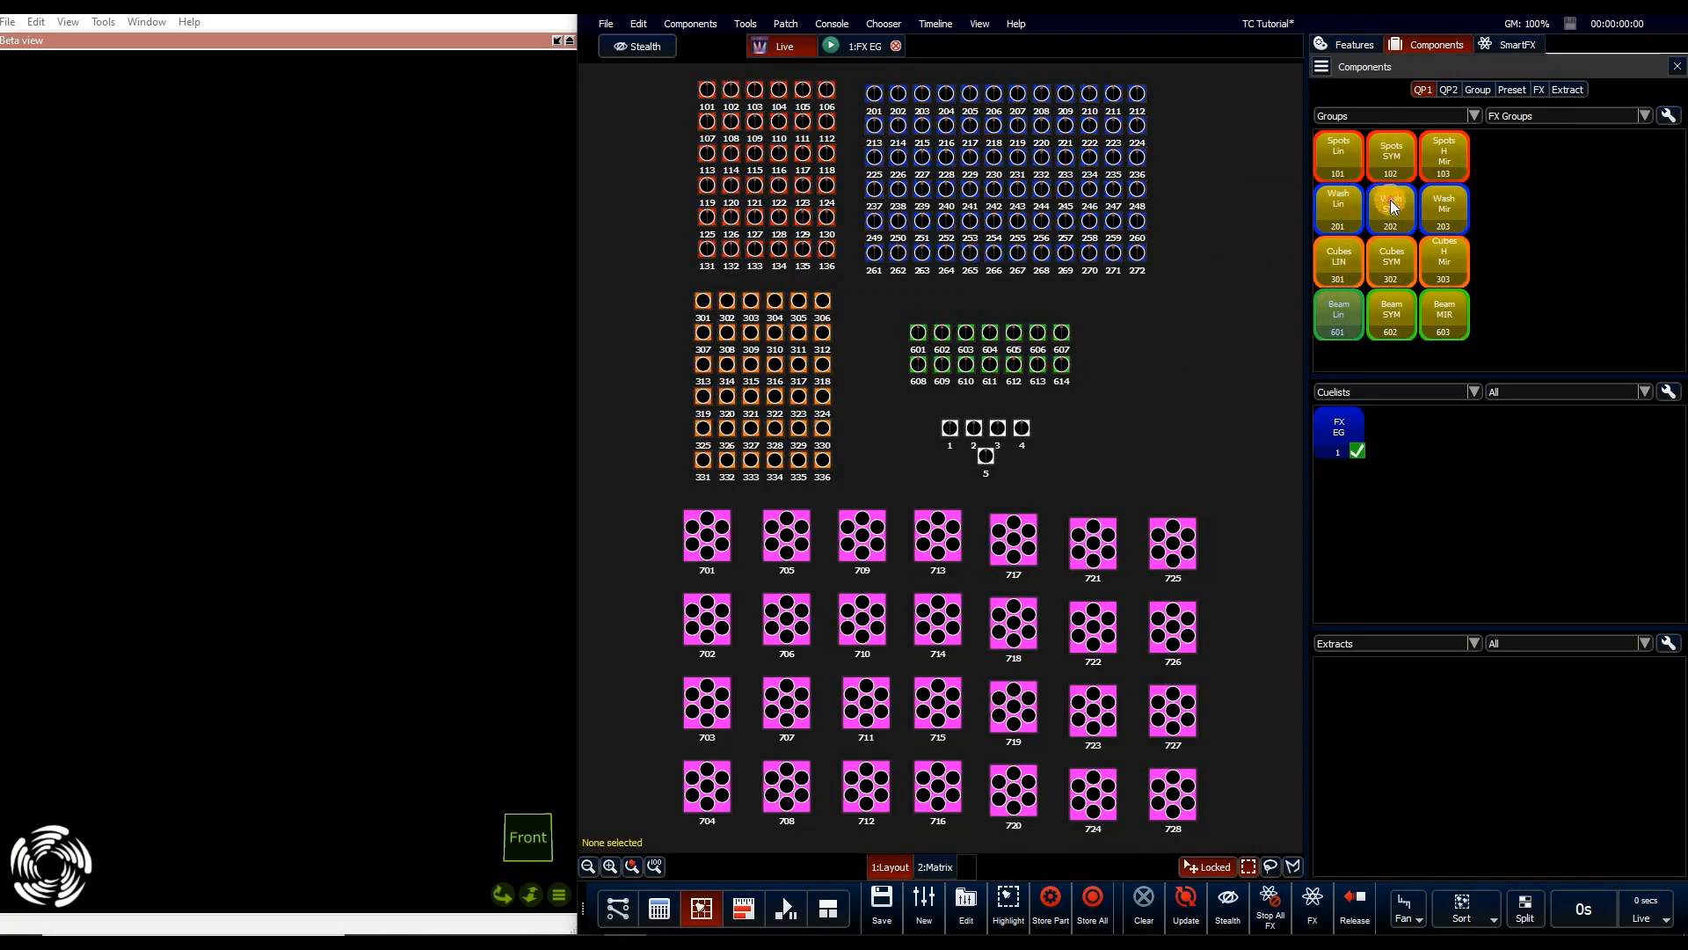
left_click(1390, 203)
left_click(1389, 260)
left_click(1386, 308)
left_click(1243, 305)
Recall the mirrored groups Spots H Mir, Wash Mir, Cubes H Mir and Beam MIR to view their fixtures, and clear the selection
left_click(1458, 157)
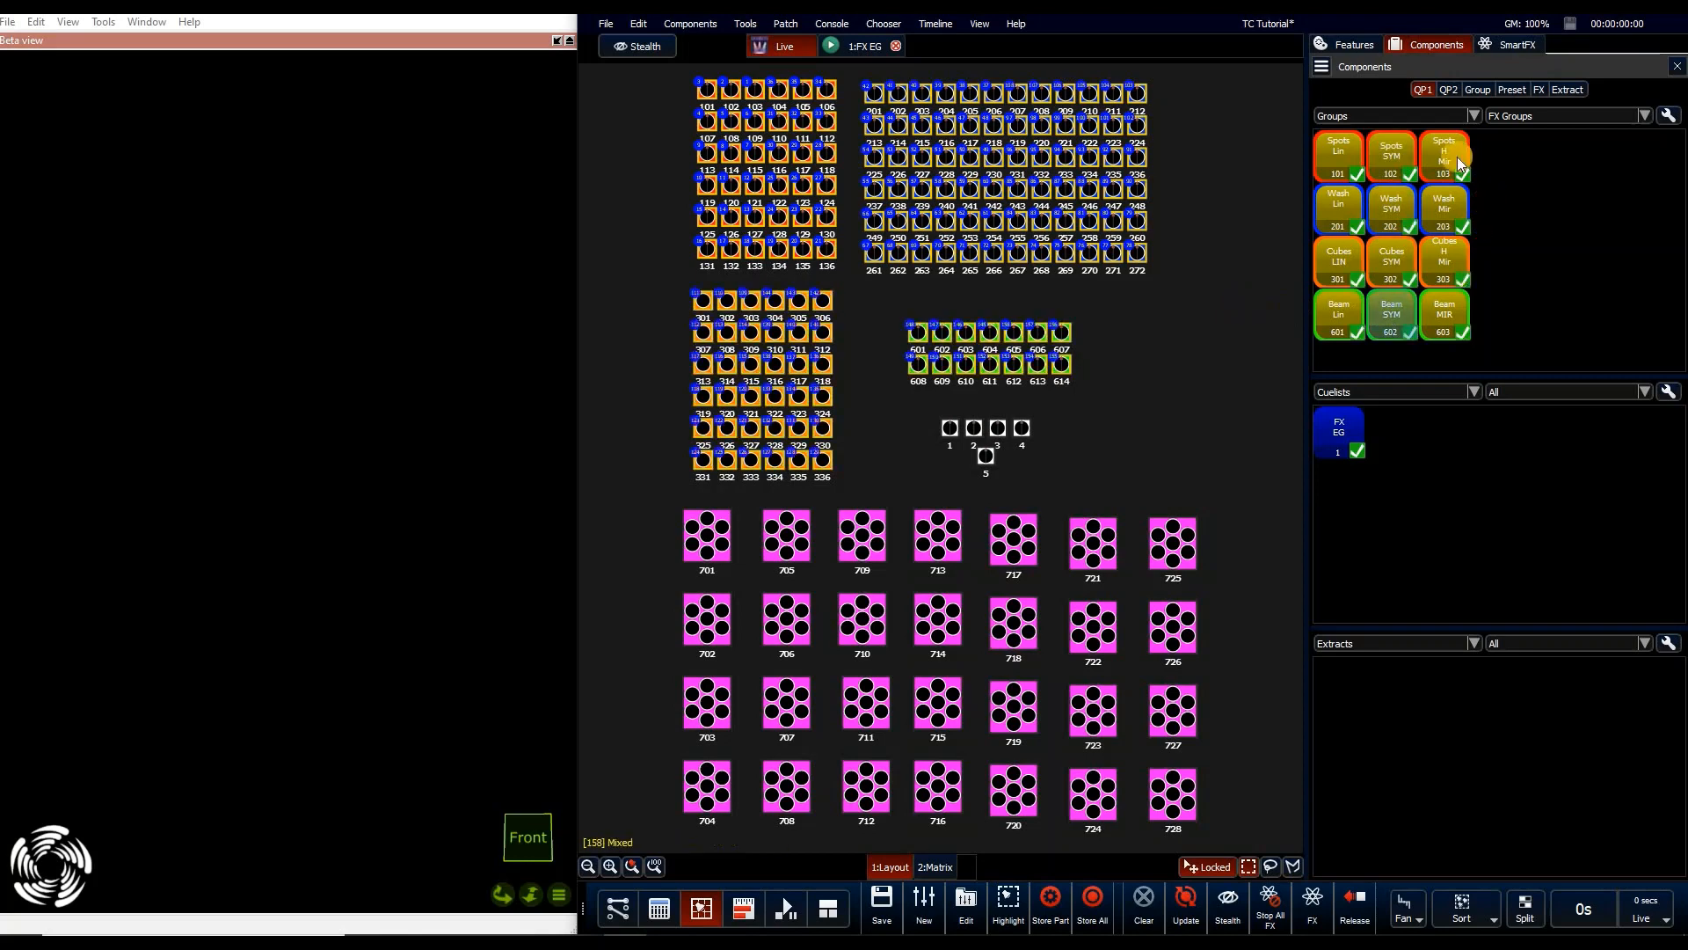
left_click(1462, 205)
left_click(1441, 252)
left_click(1445, 315)
left_click(1225, 368)
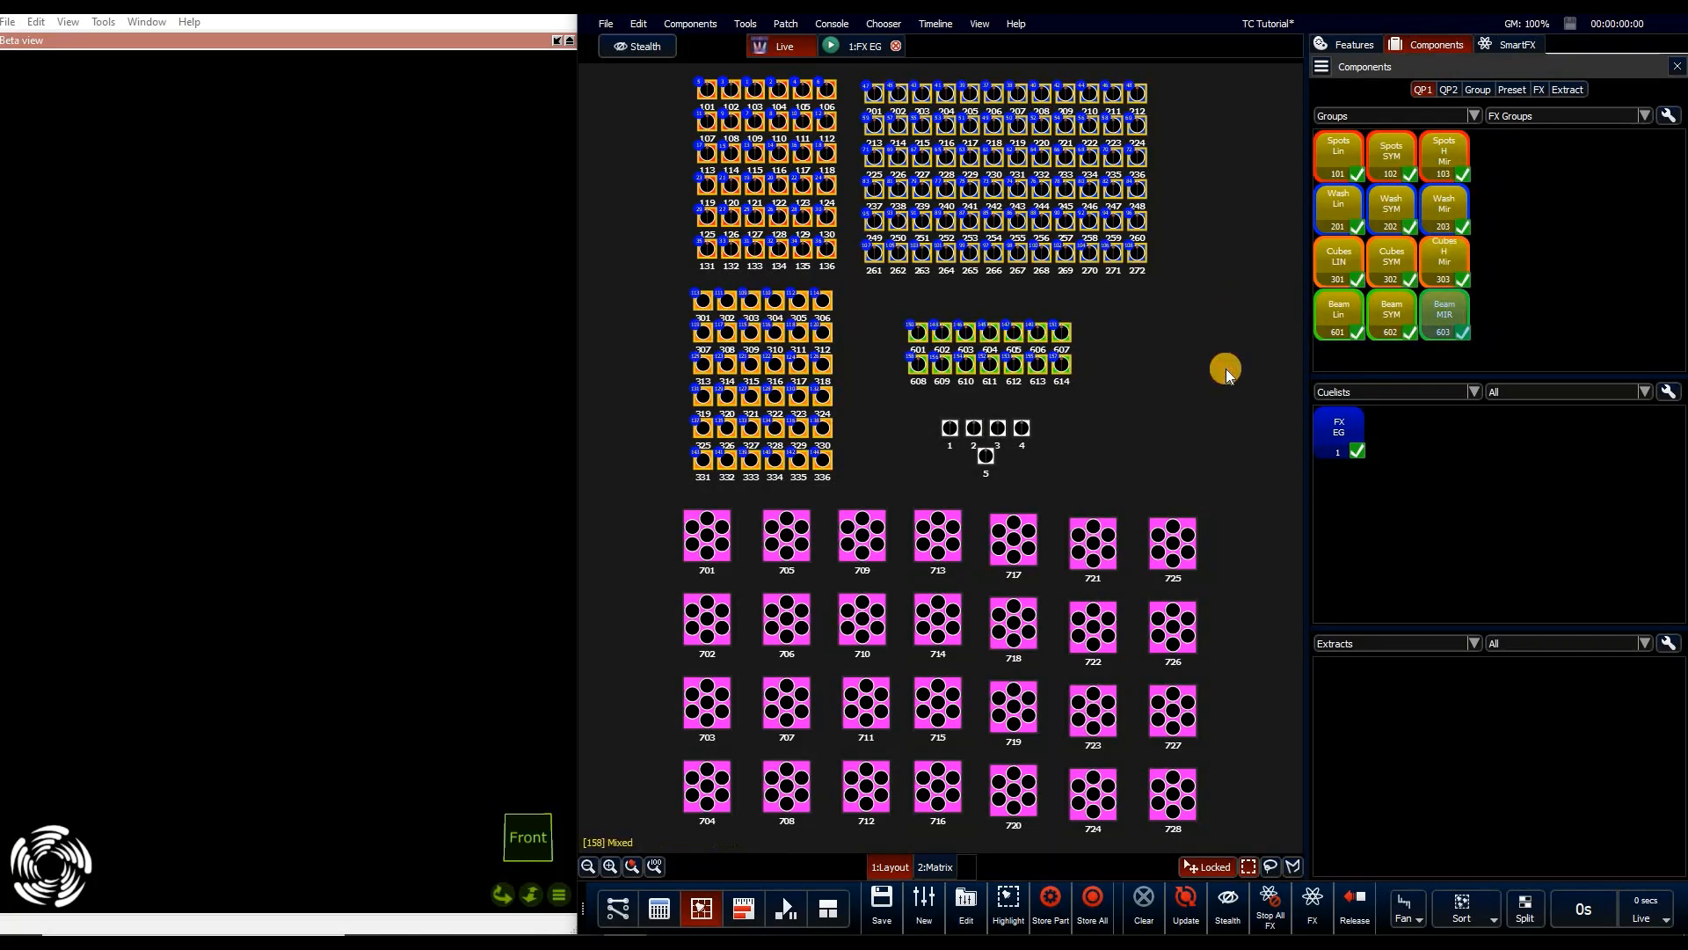
left_click(1239, 268)
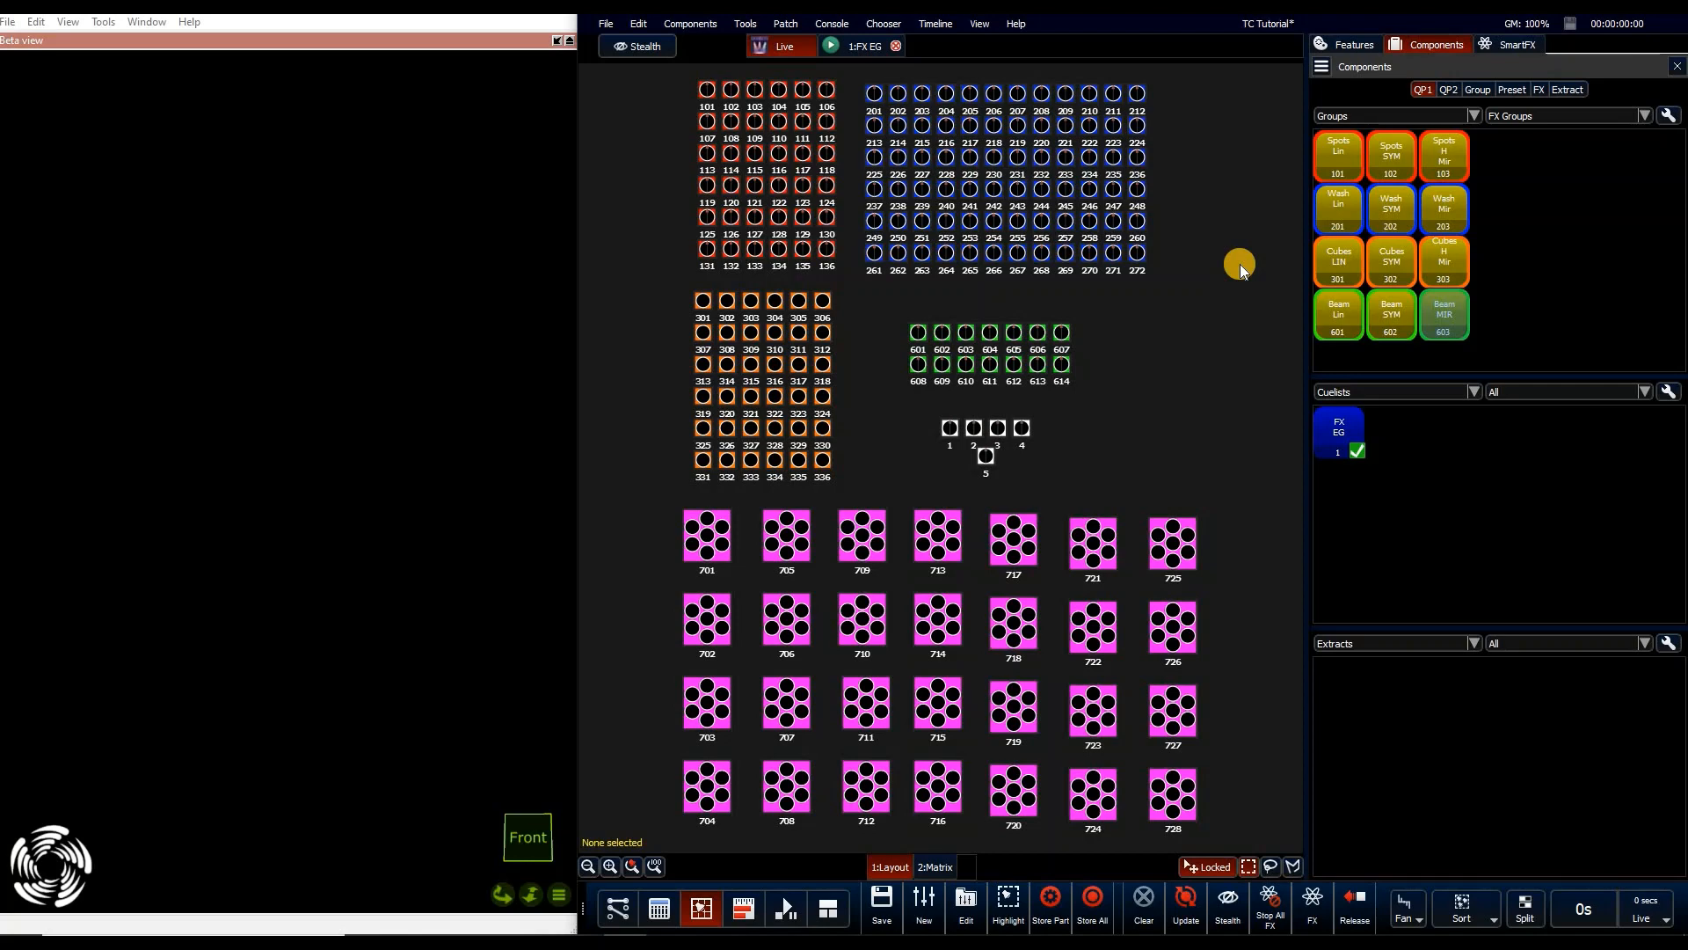
Recall the Wash SYM and Wash Mir groups to view their fixtures, select wash fixture 206, and clear the selection
left_click(1406, 208)
left_click(1448, 208)
left_click(1252, 206)
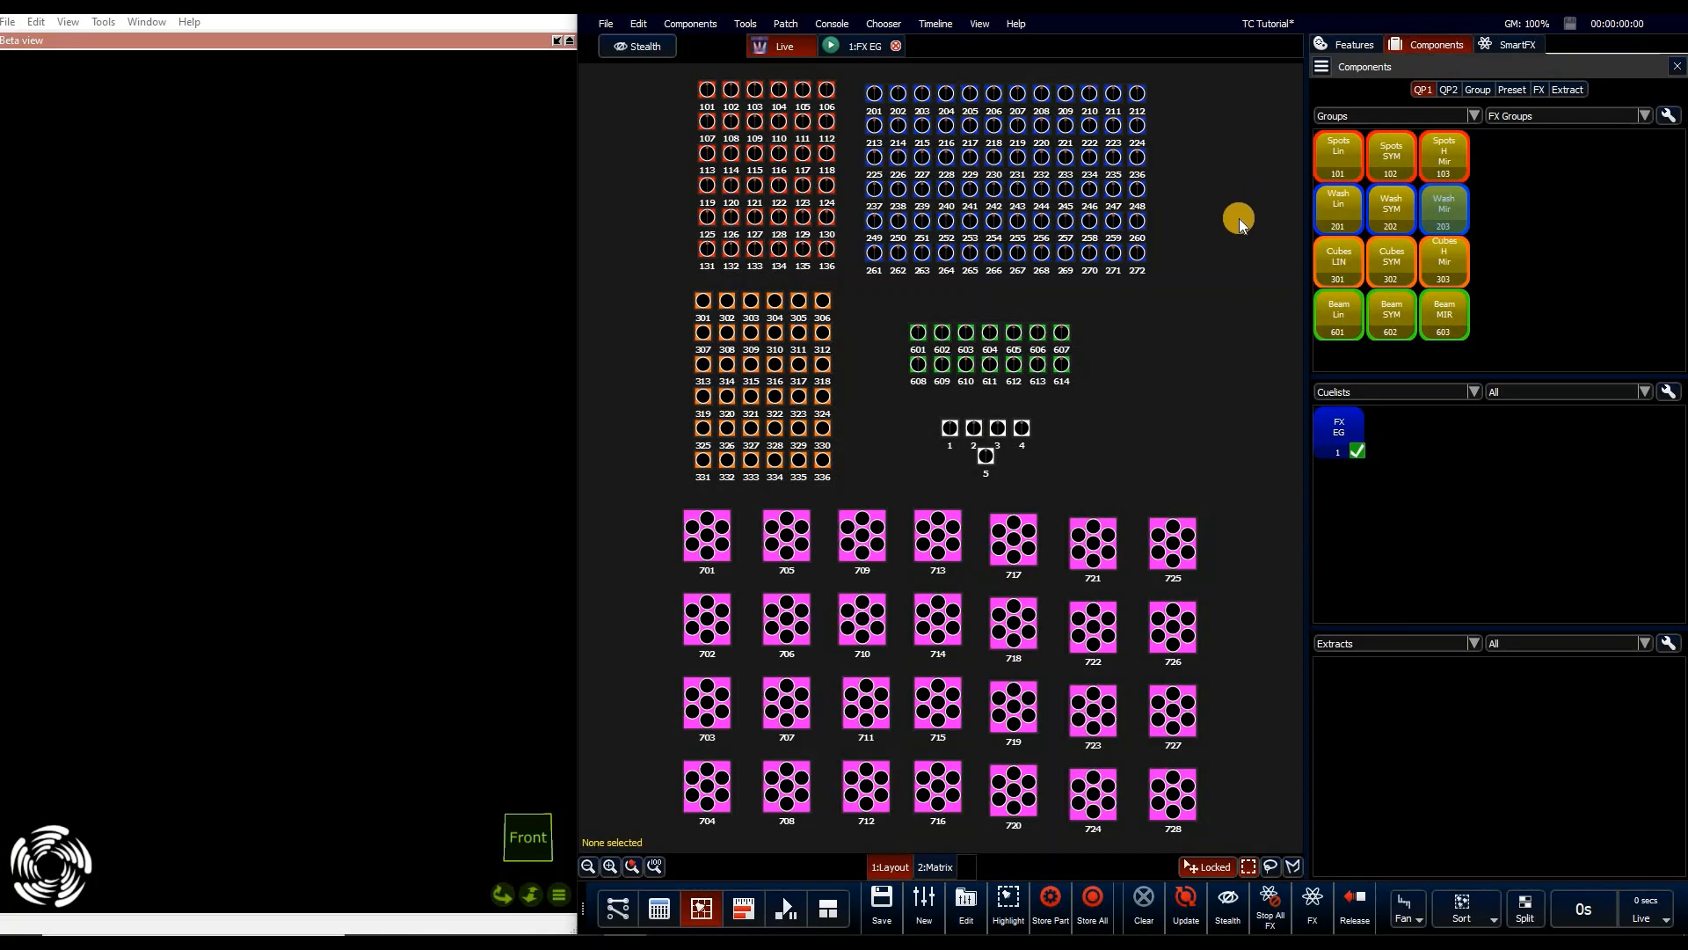
left_click(1000, 94)
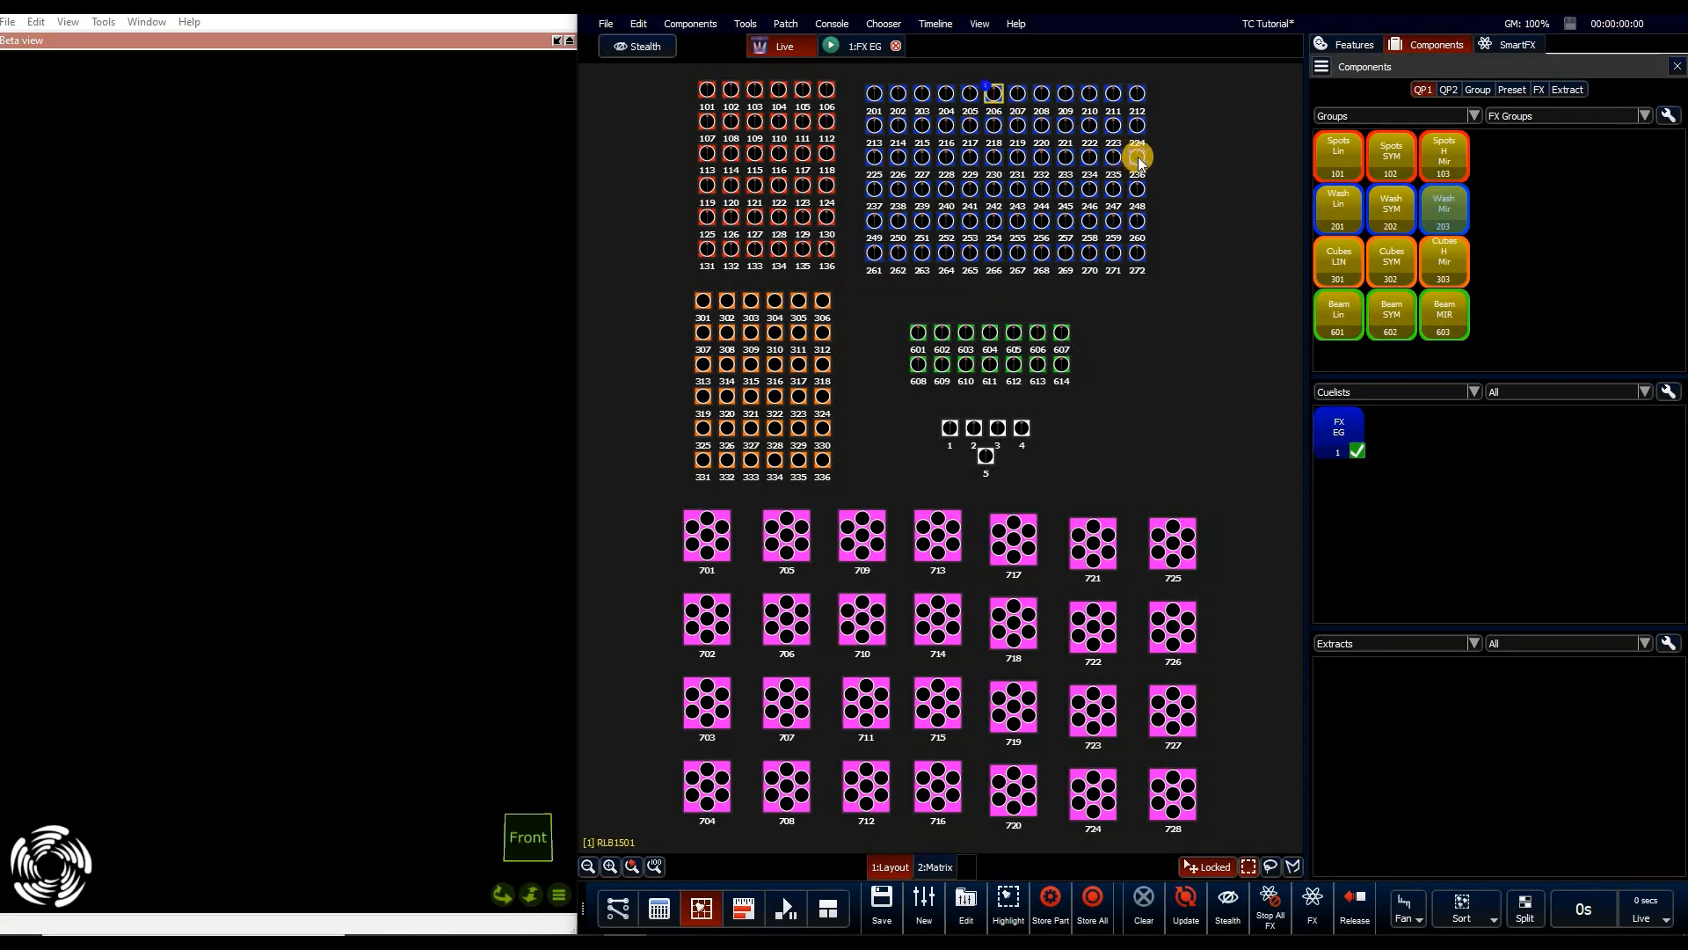
left_click(1183, 153)
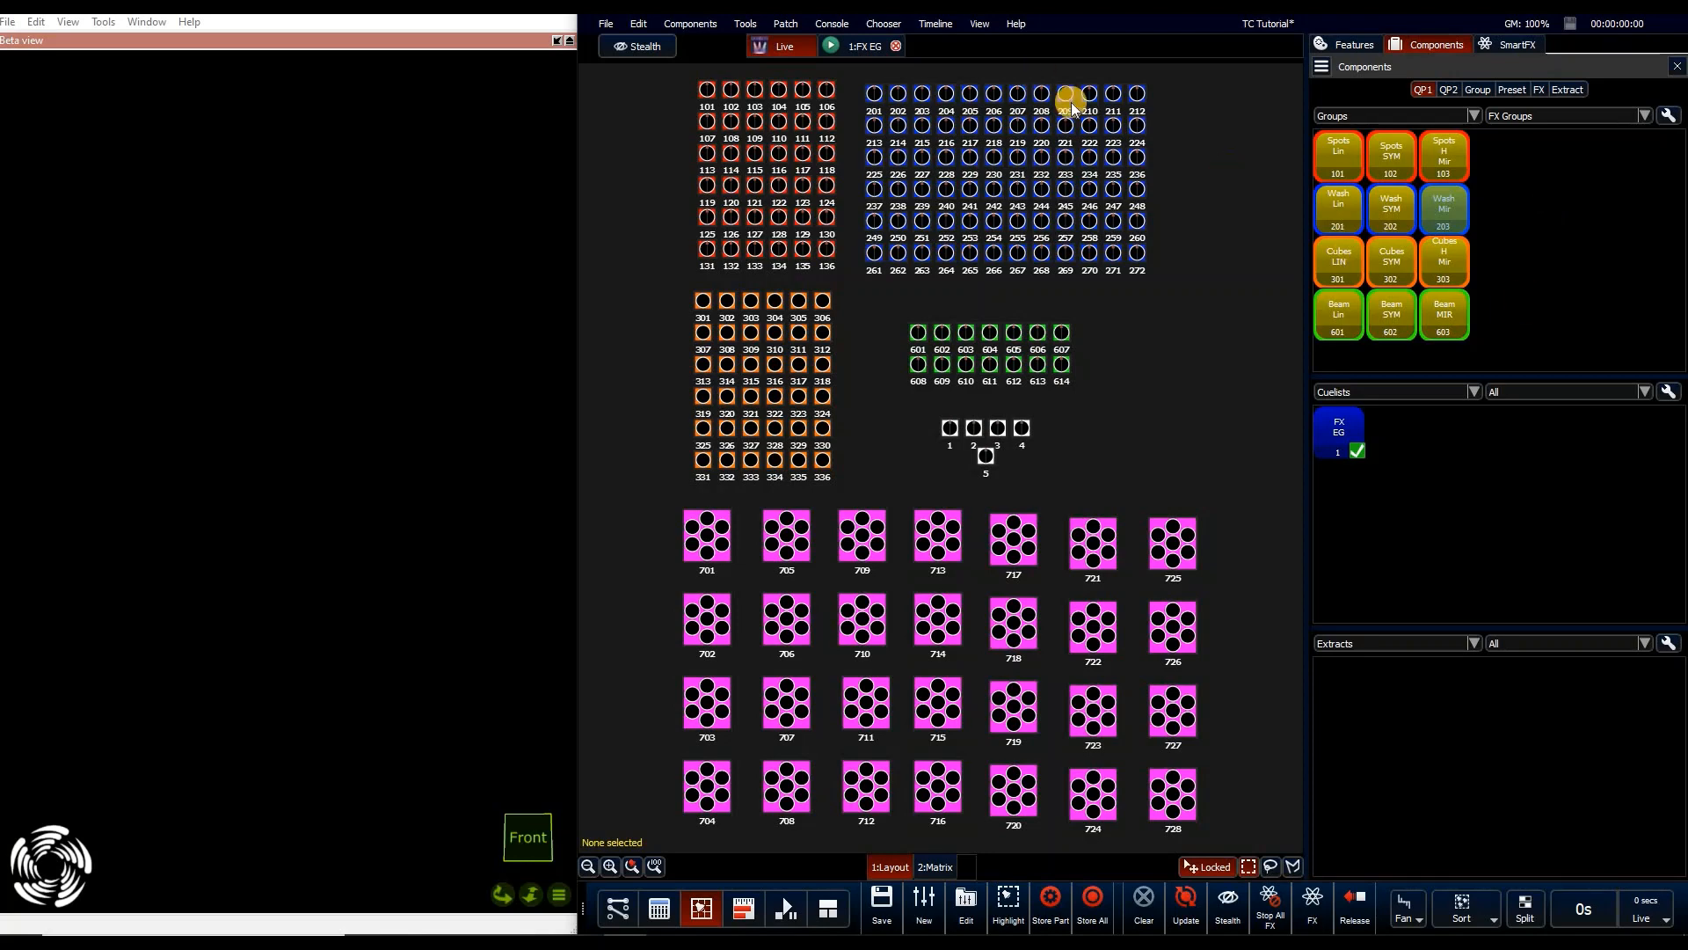
Select the fixtures of the Spots Lin group and bring up the SmartFX window
left_click(1328, 161)
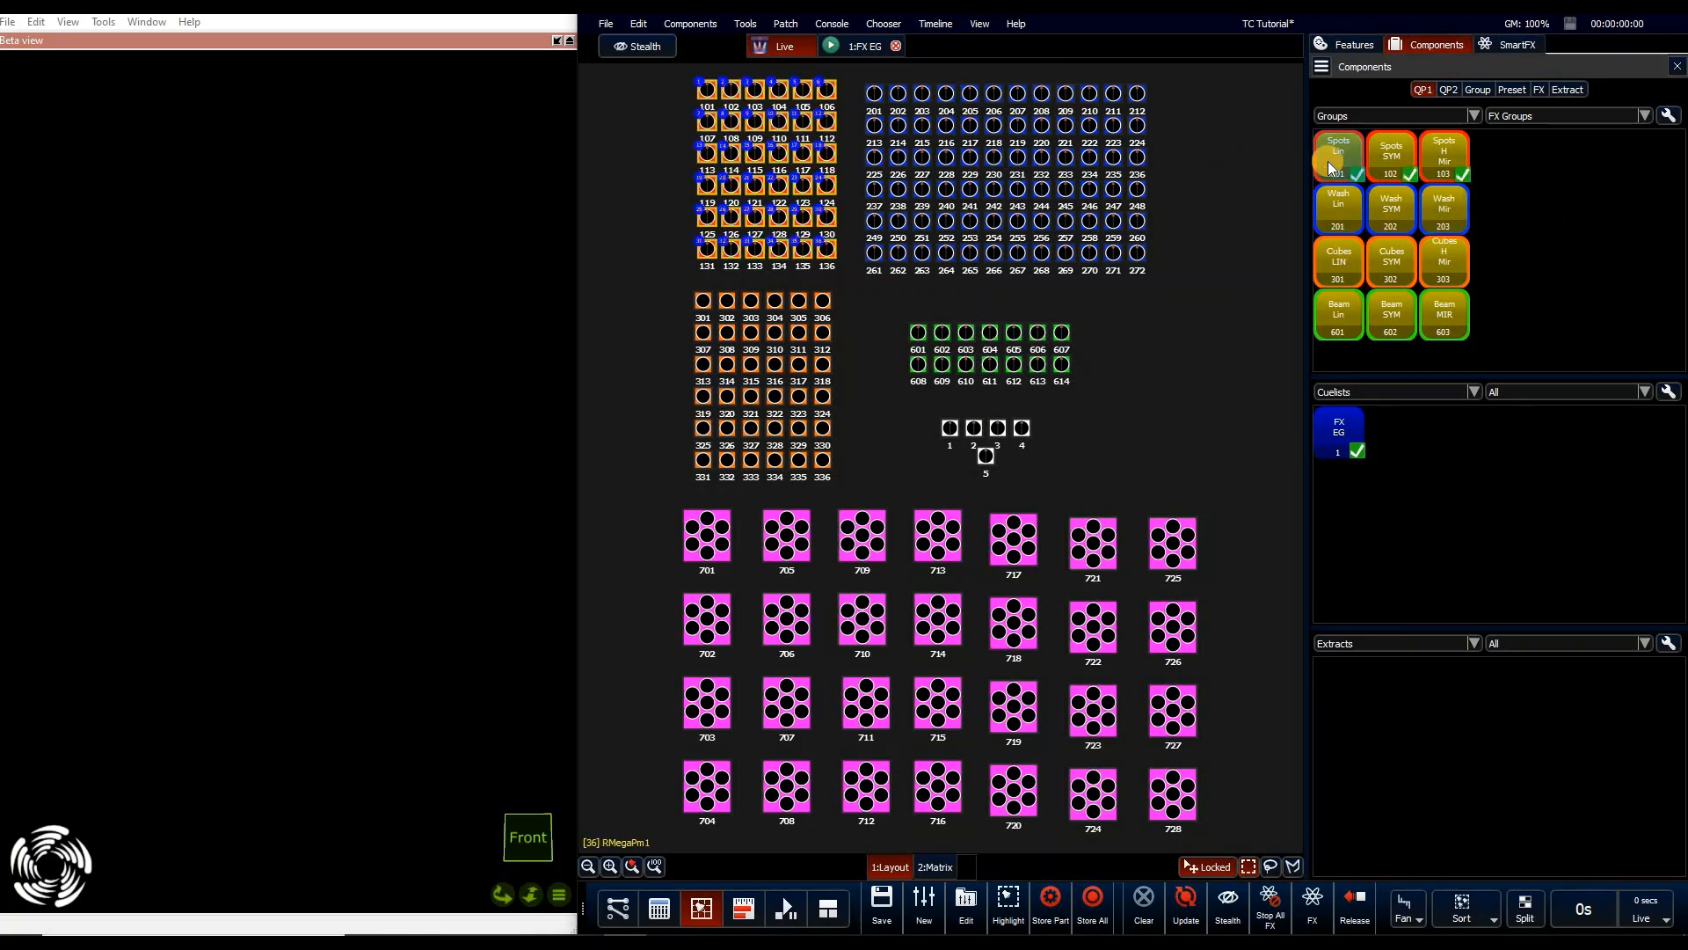
left_click(1349, 46)
left_click(1506, 44)
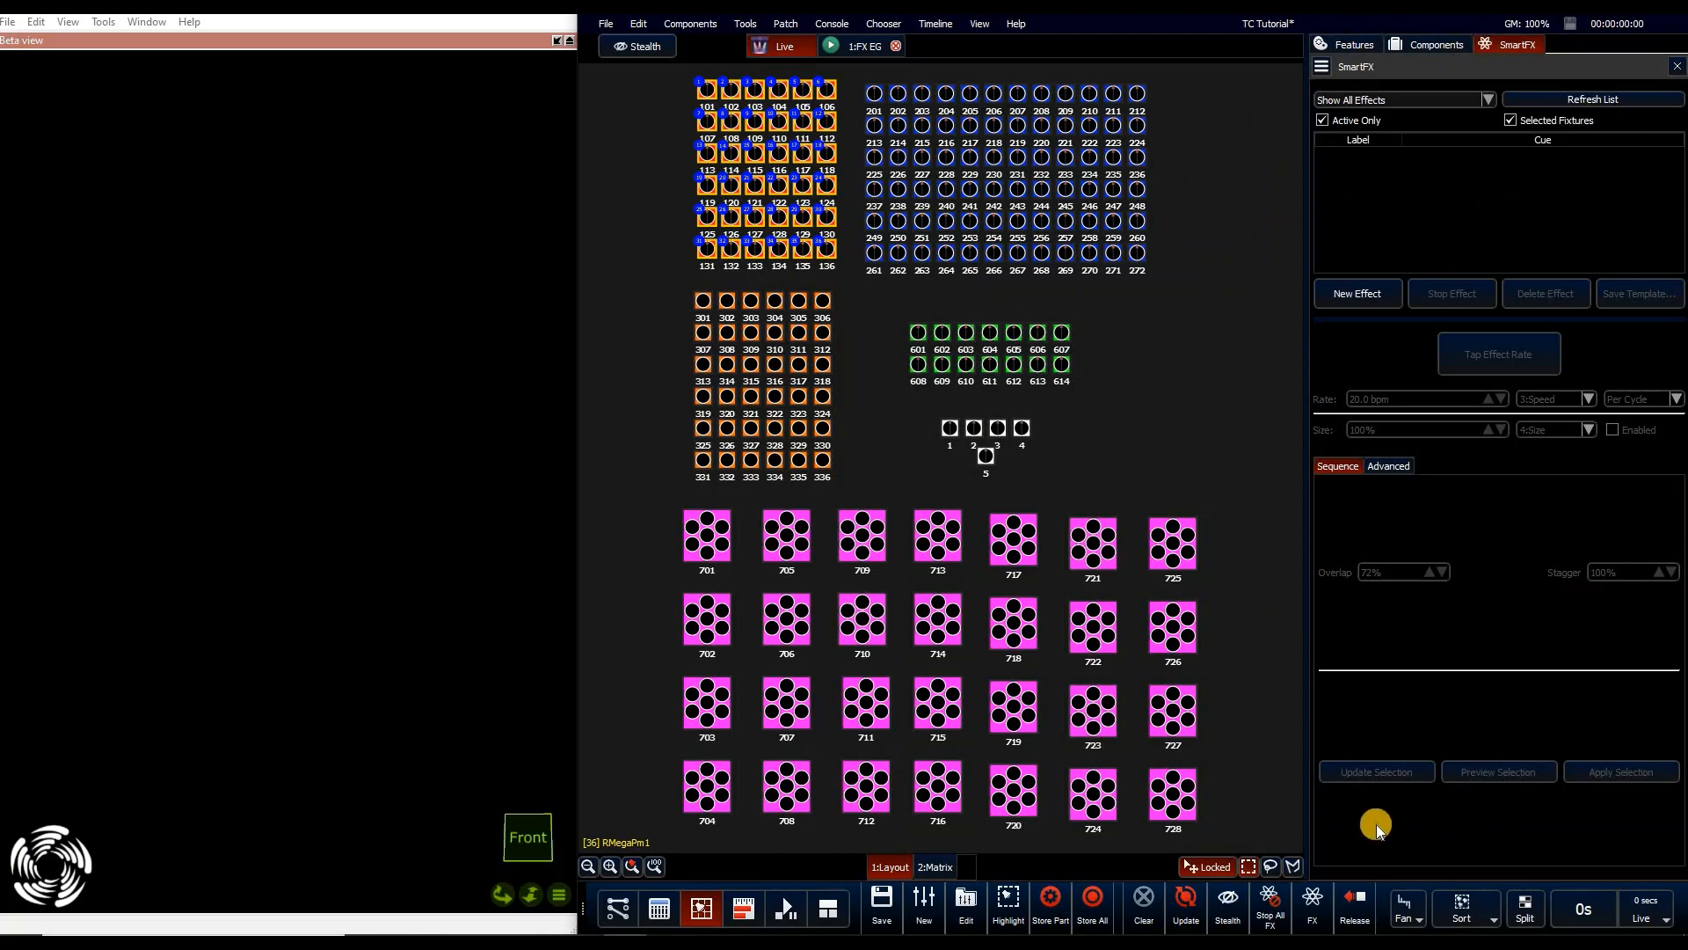
left_click(1313, 910)
left_click(1313, 910)
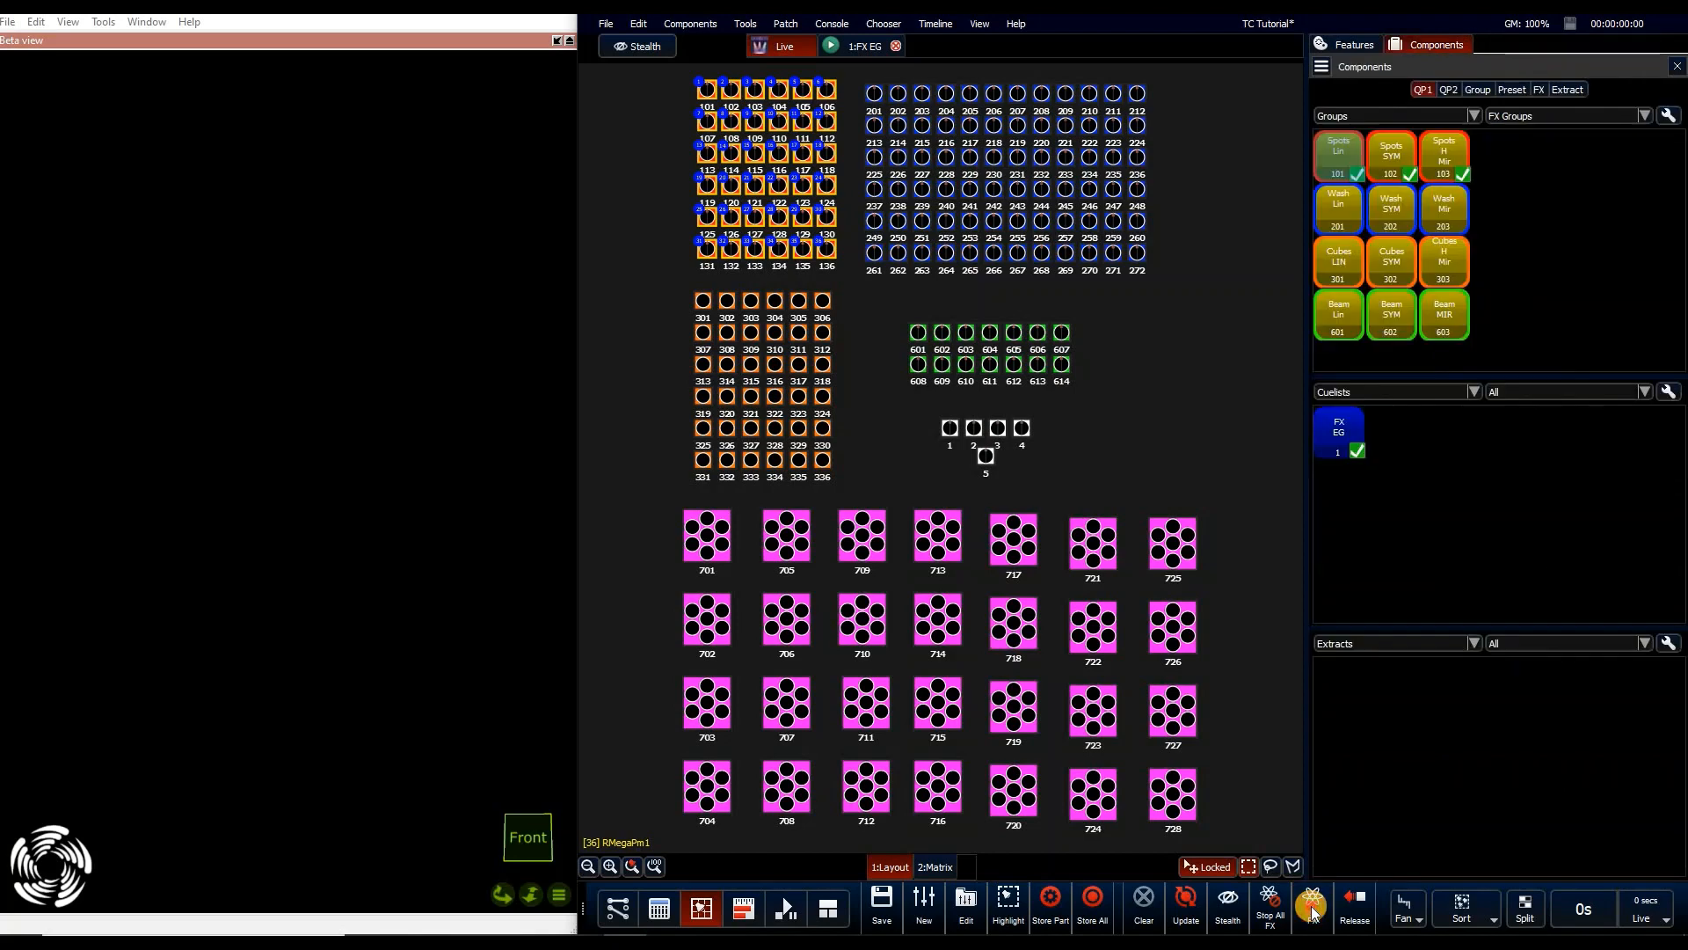
left_click(1313, 911)
left_click(1313, 911)
left_click(1313, 911)
left_click(1313, 911)
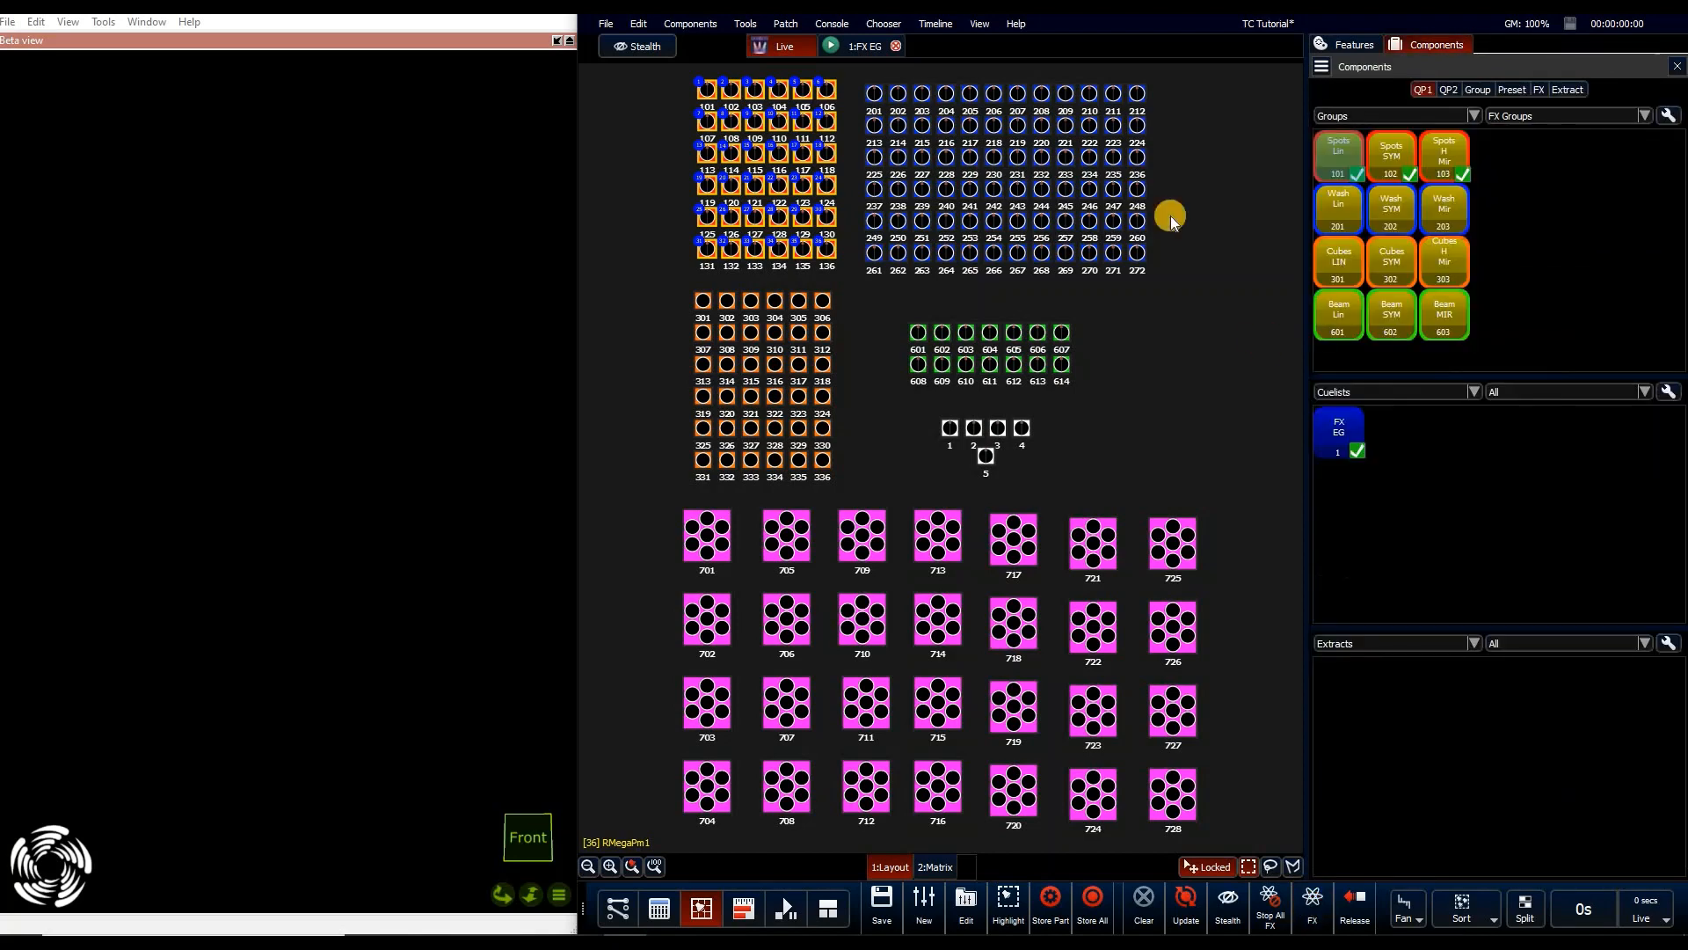
Dock the SmartFX window beside the fixture layout, keeping the components window with the groups open
left_click_drag(1493, 70, 879, 149)
left_click(1012, 868)
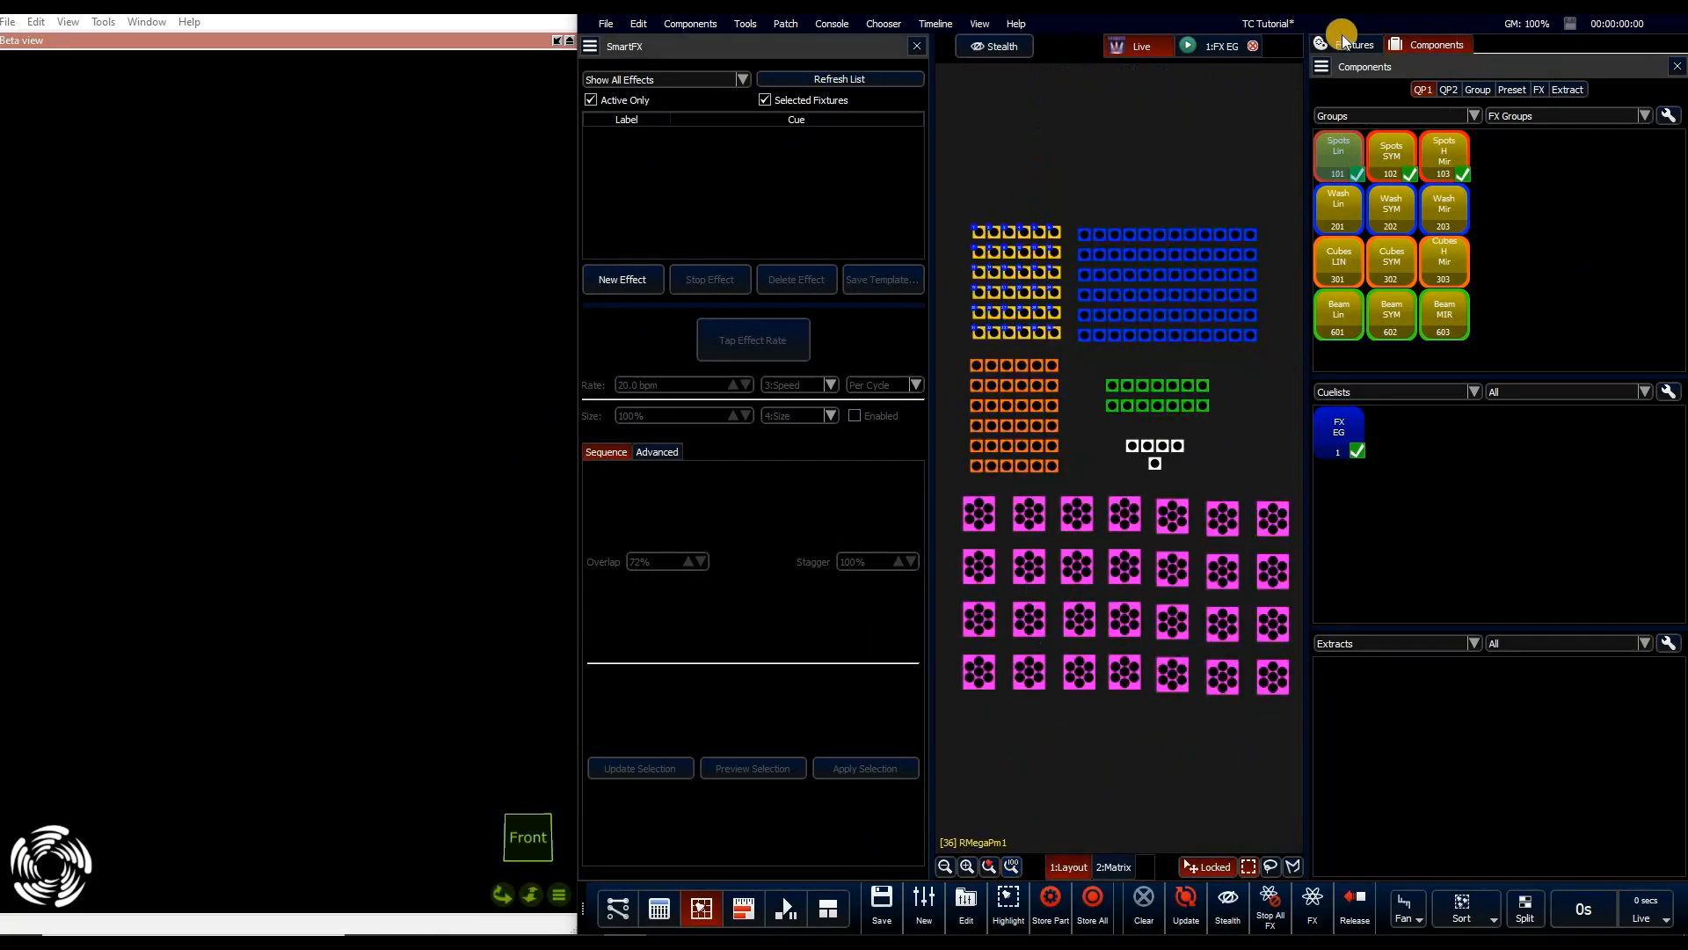
left_click(1343, 44)
left_click(1443, 45)
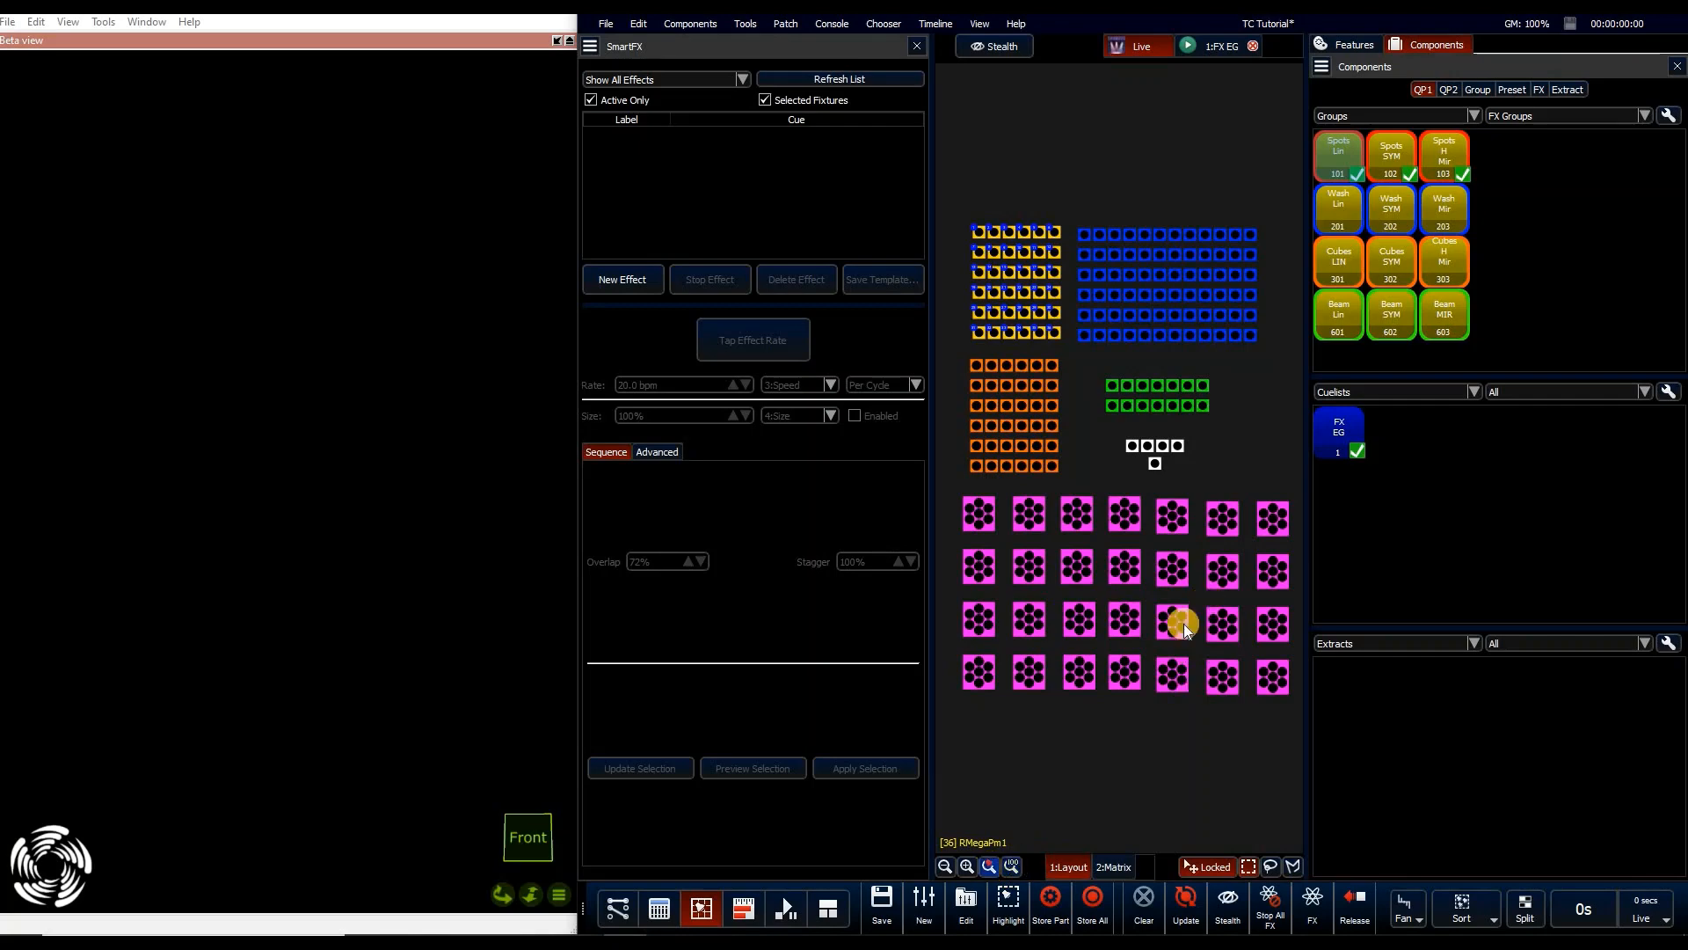
Create a wave effect on the Intensity feature for the selected Spots Lin fixtures, keeping the label Intensity
left_click(989, 866)
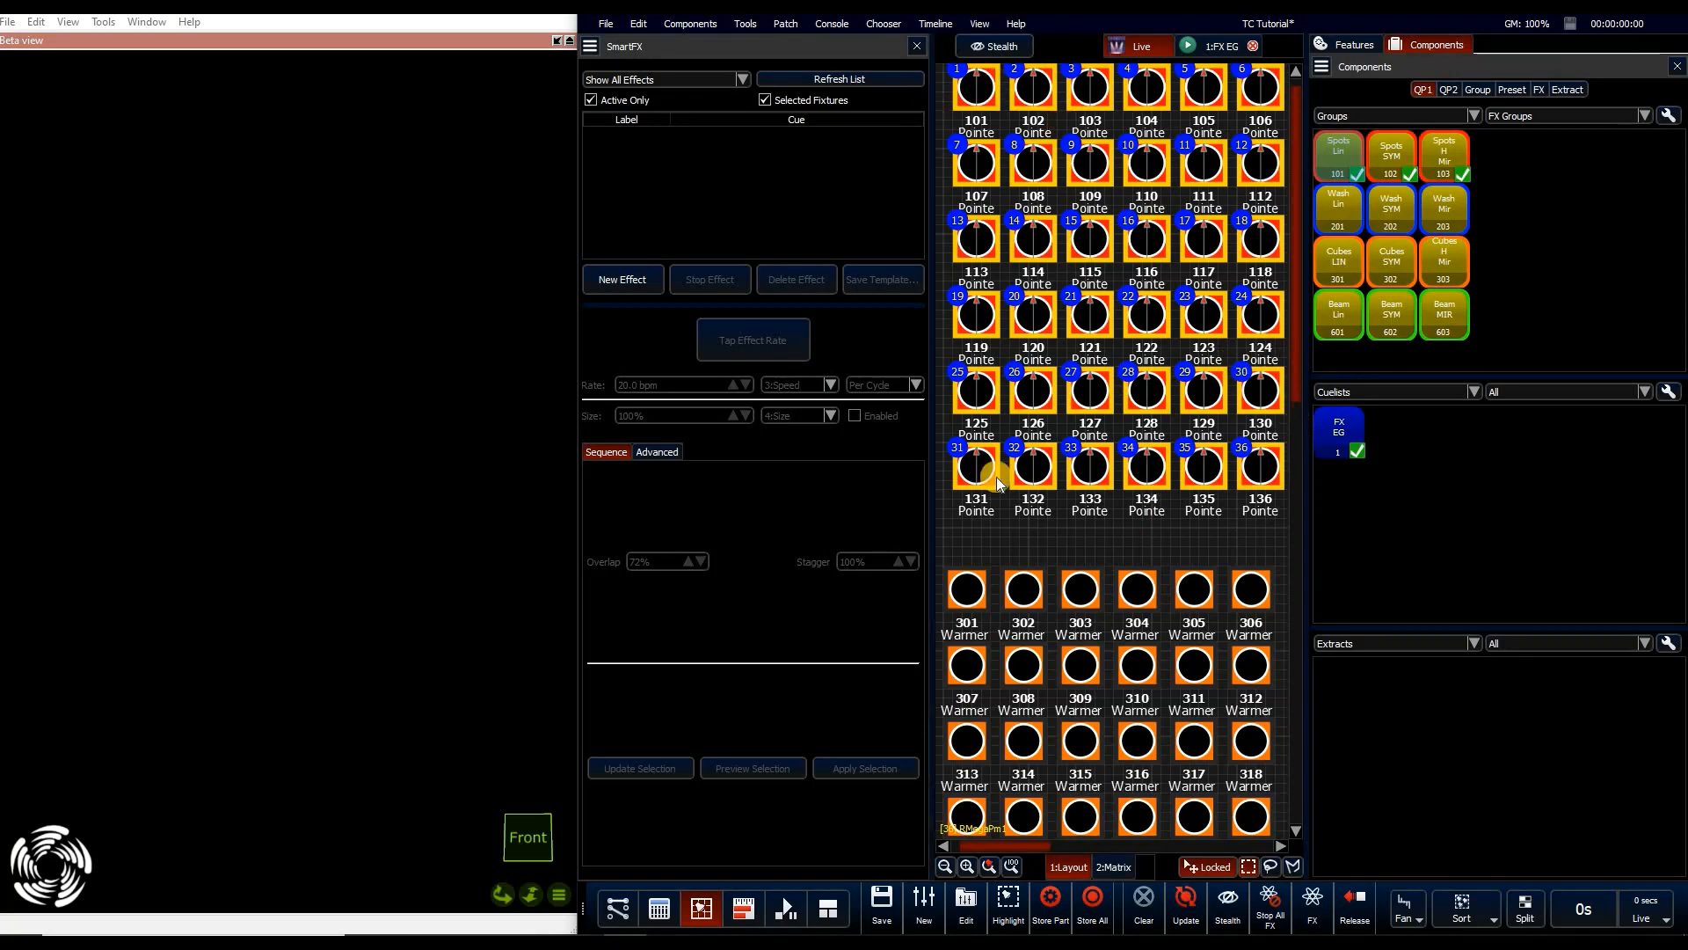
left_click(611, 282)
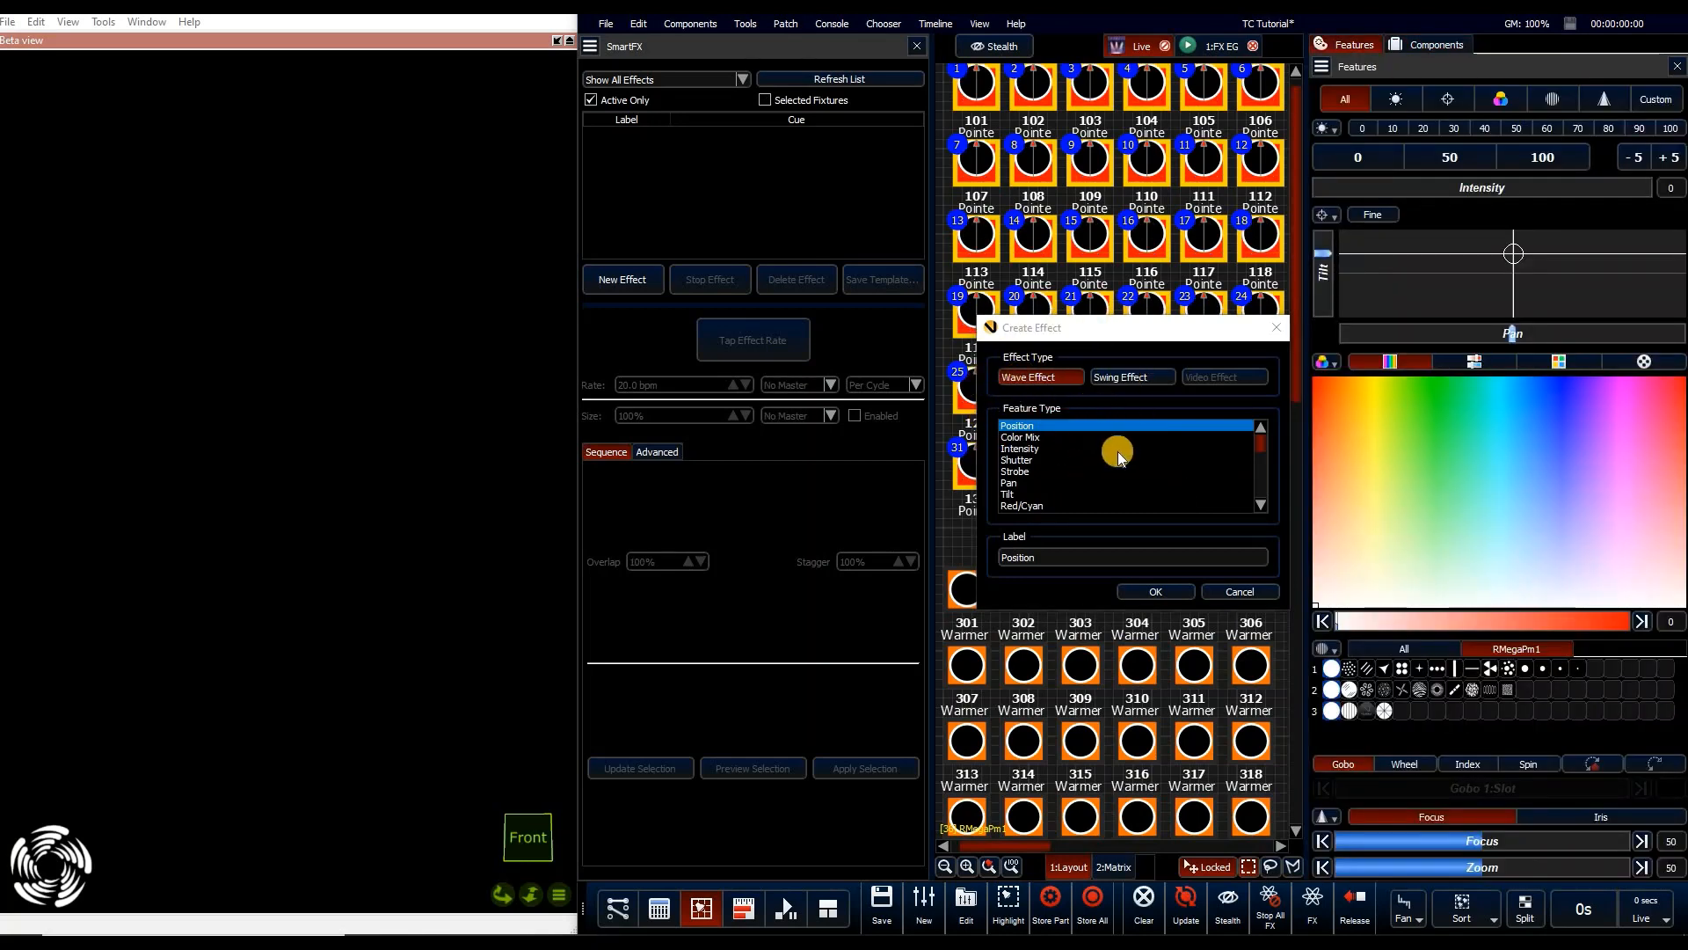
left_click(1043, 449)
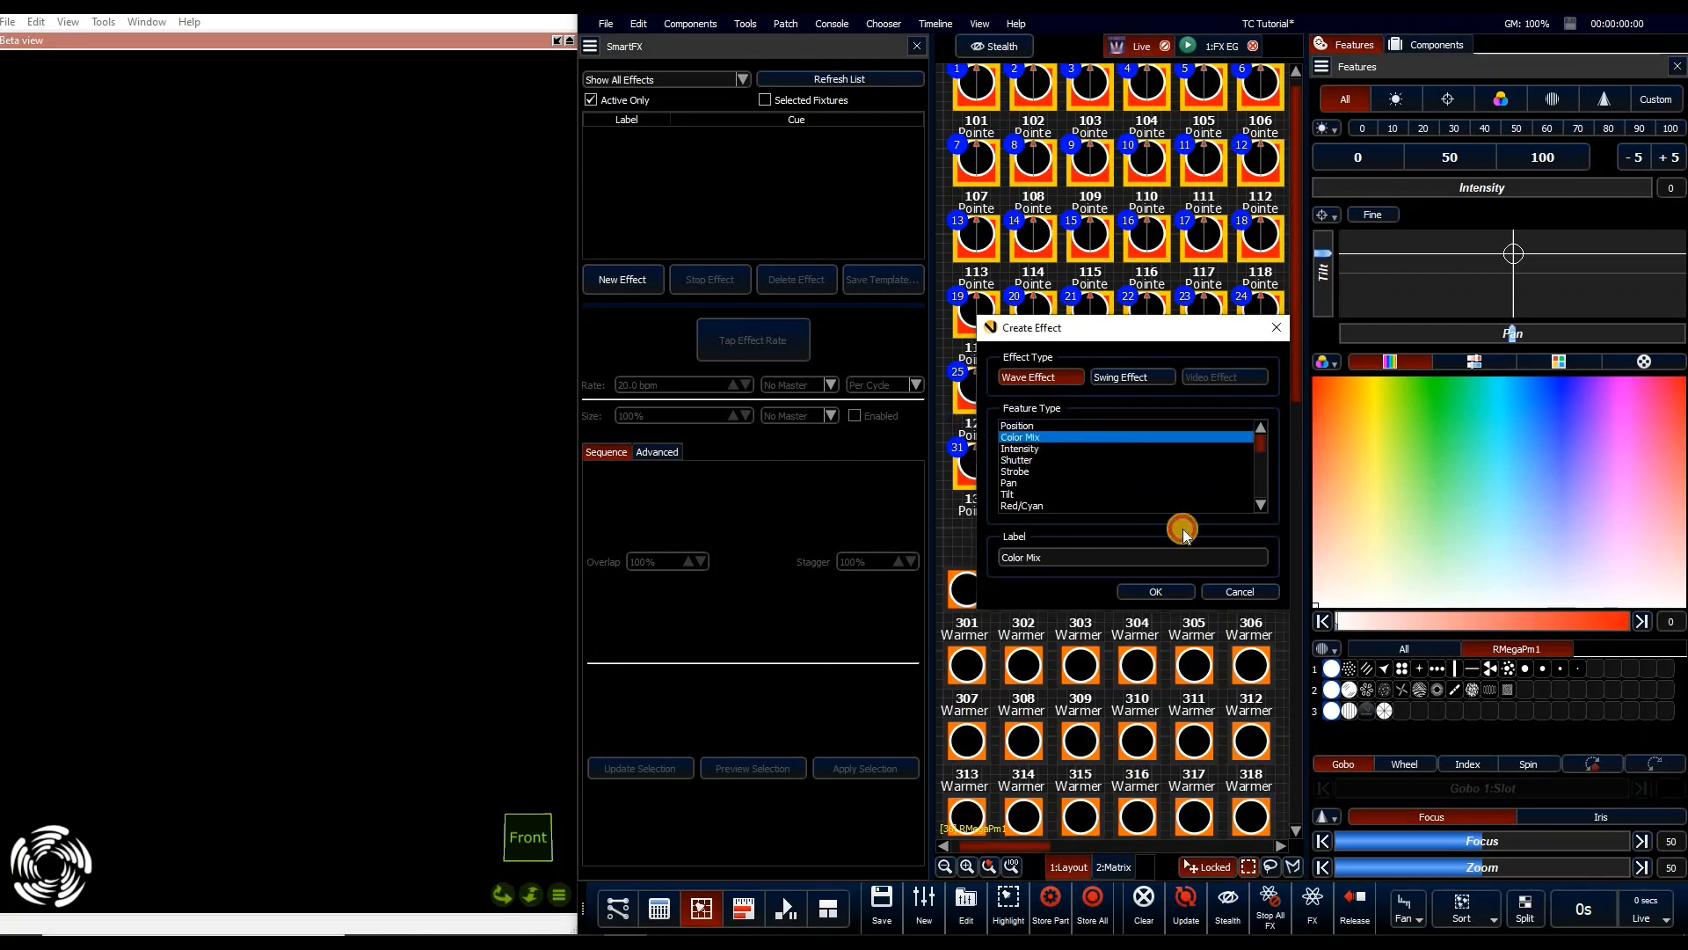
left_click(1161, 461)
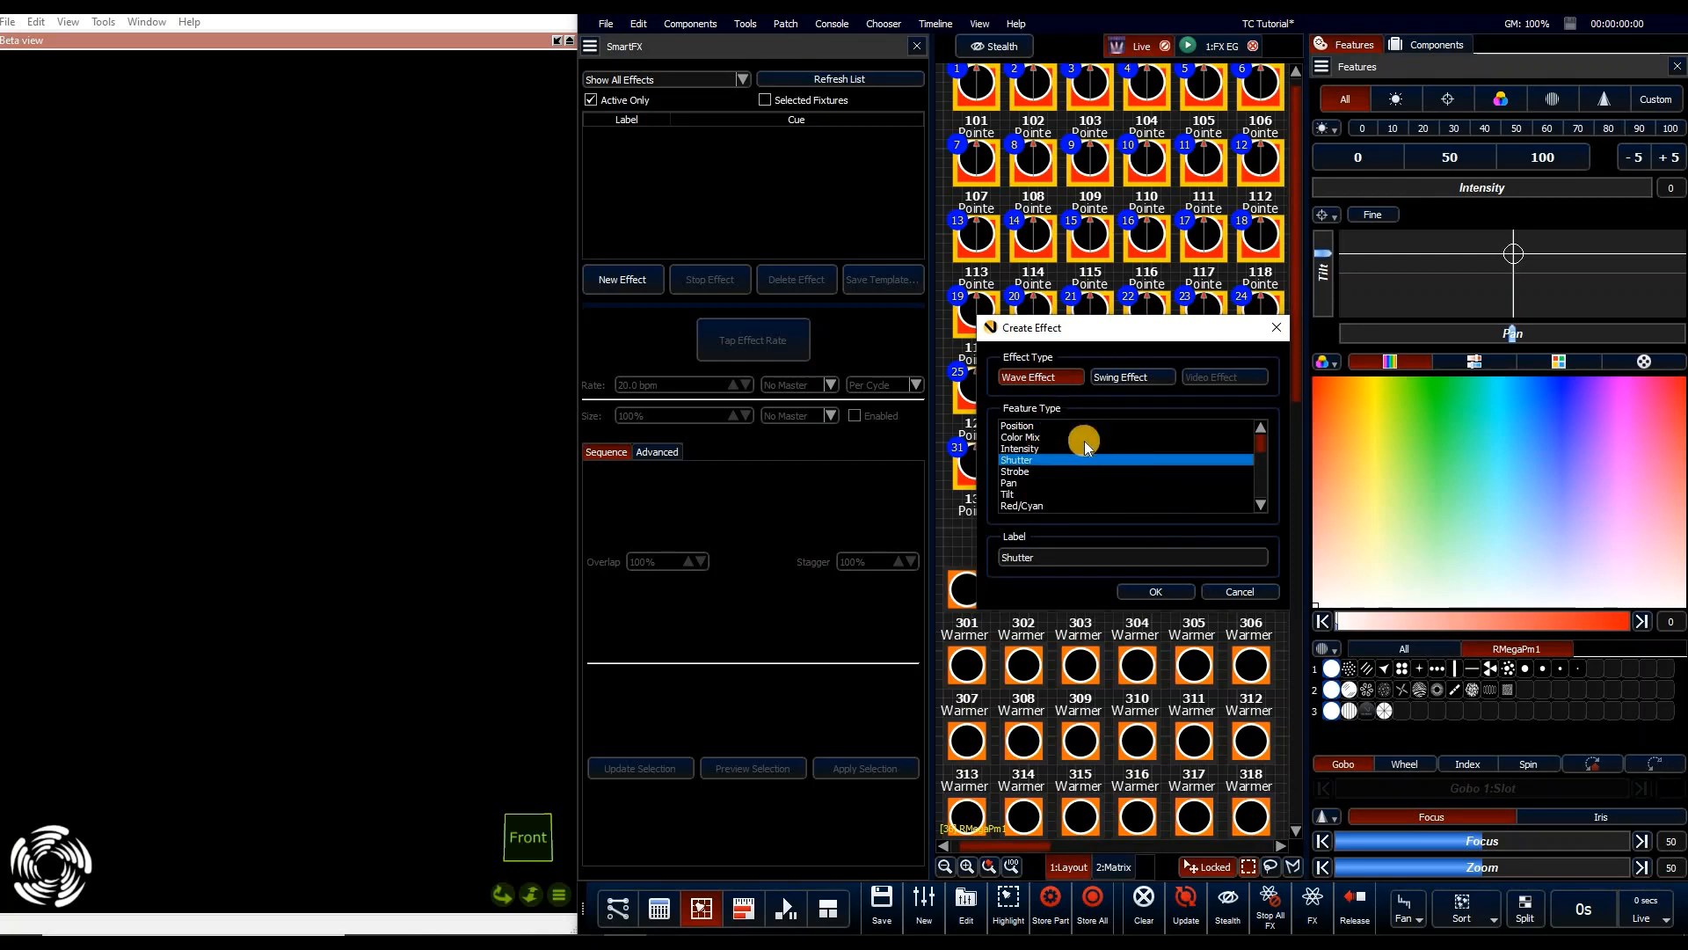
left_click(1214, 449)
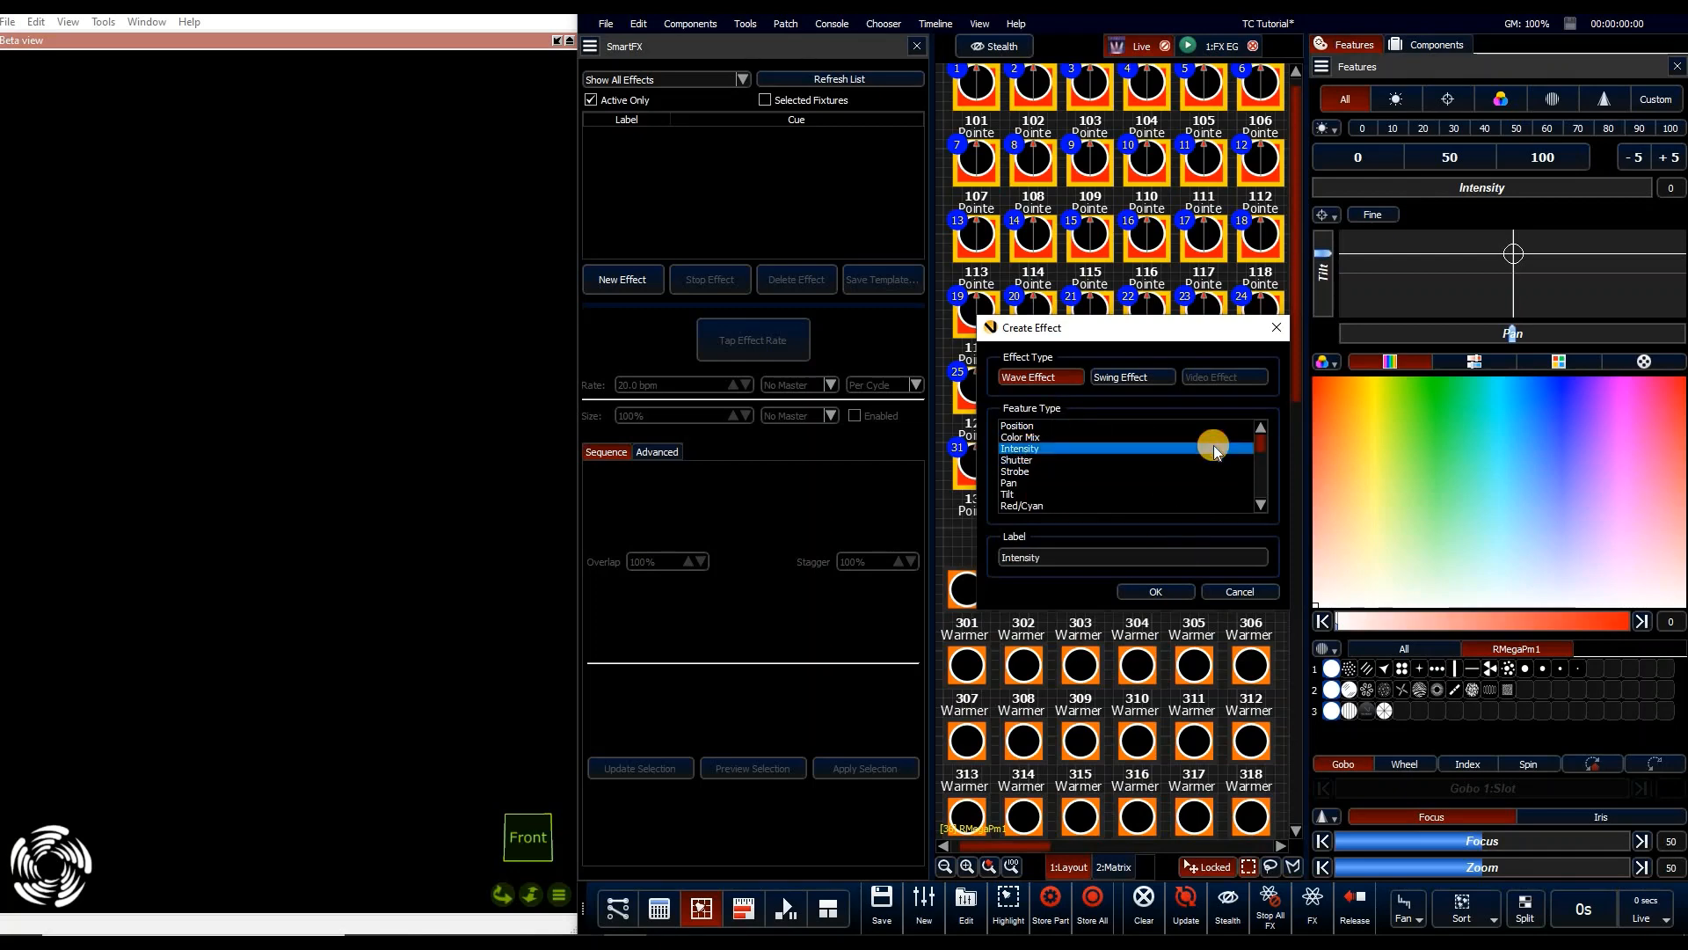
left_click(1156, 592)
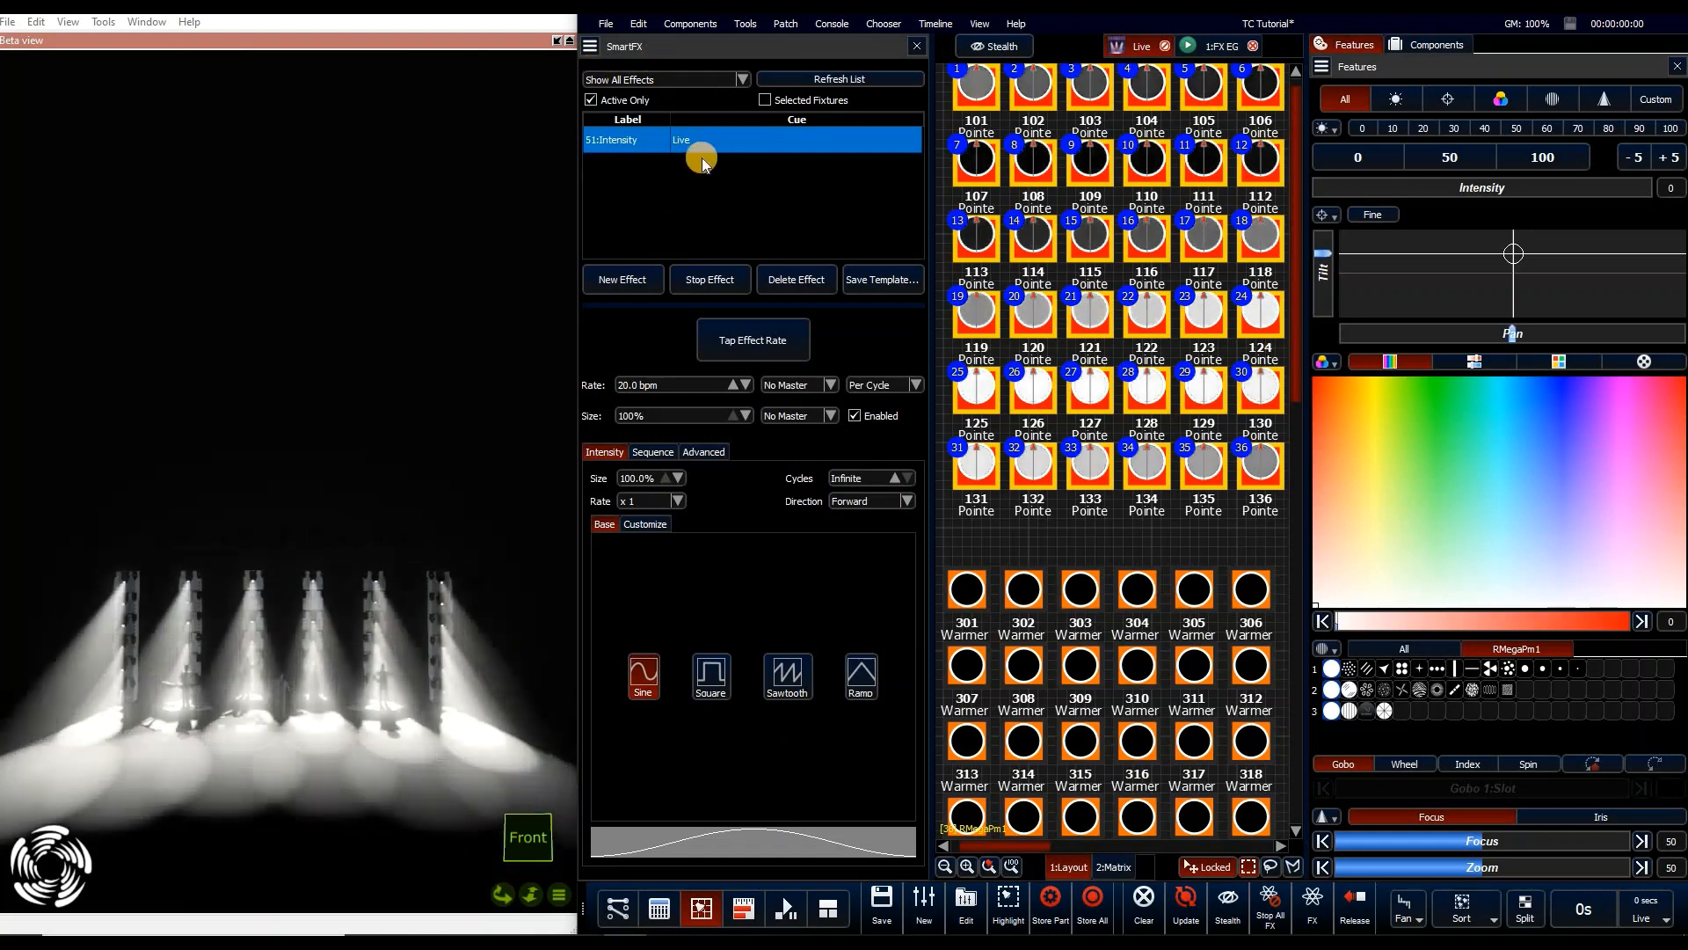
Filter the effects list by Default Cuelist and by Editor Cuelist to compare which effects each shows
left_click(677, 79)
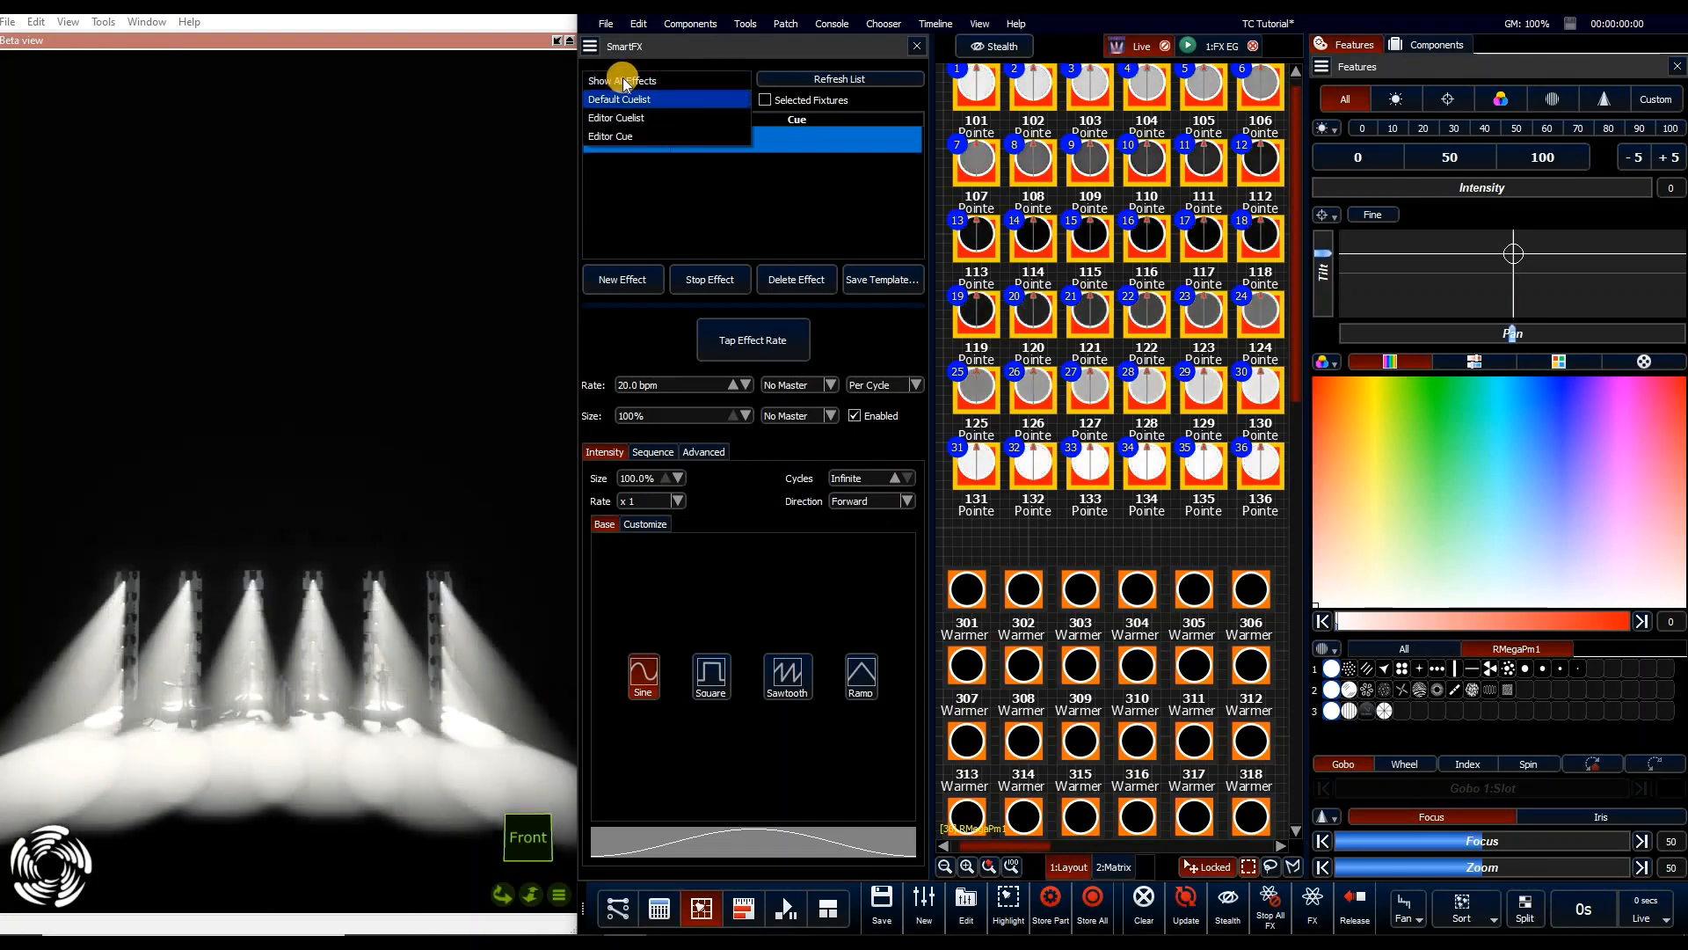
left_click(700, 81)
left_click(656, 85)
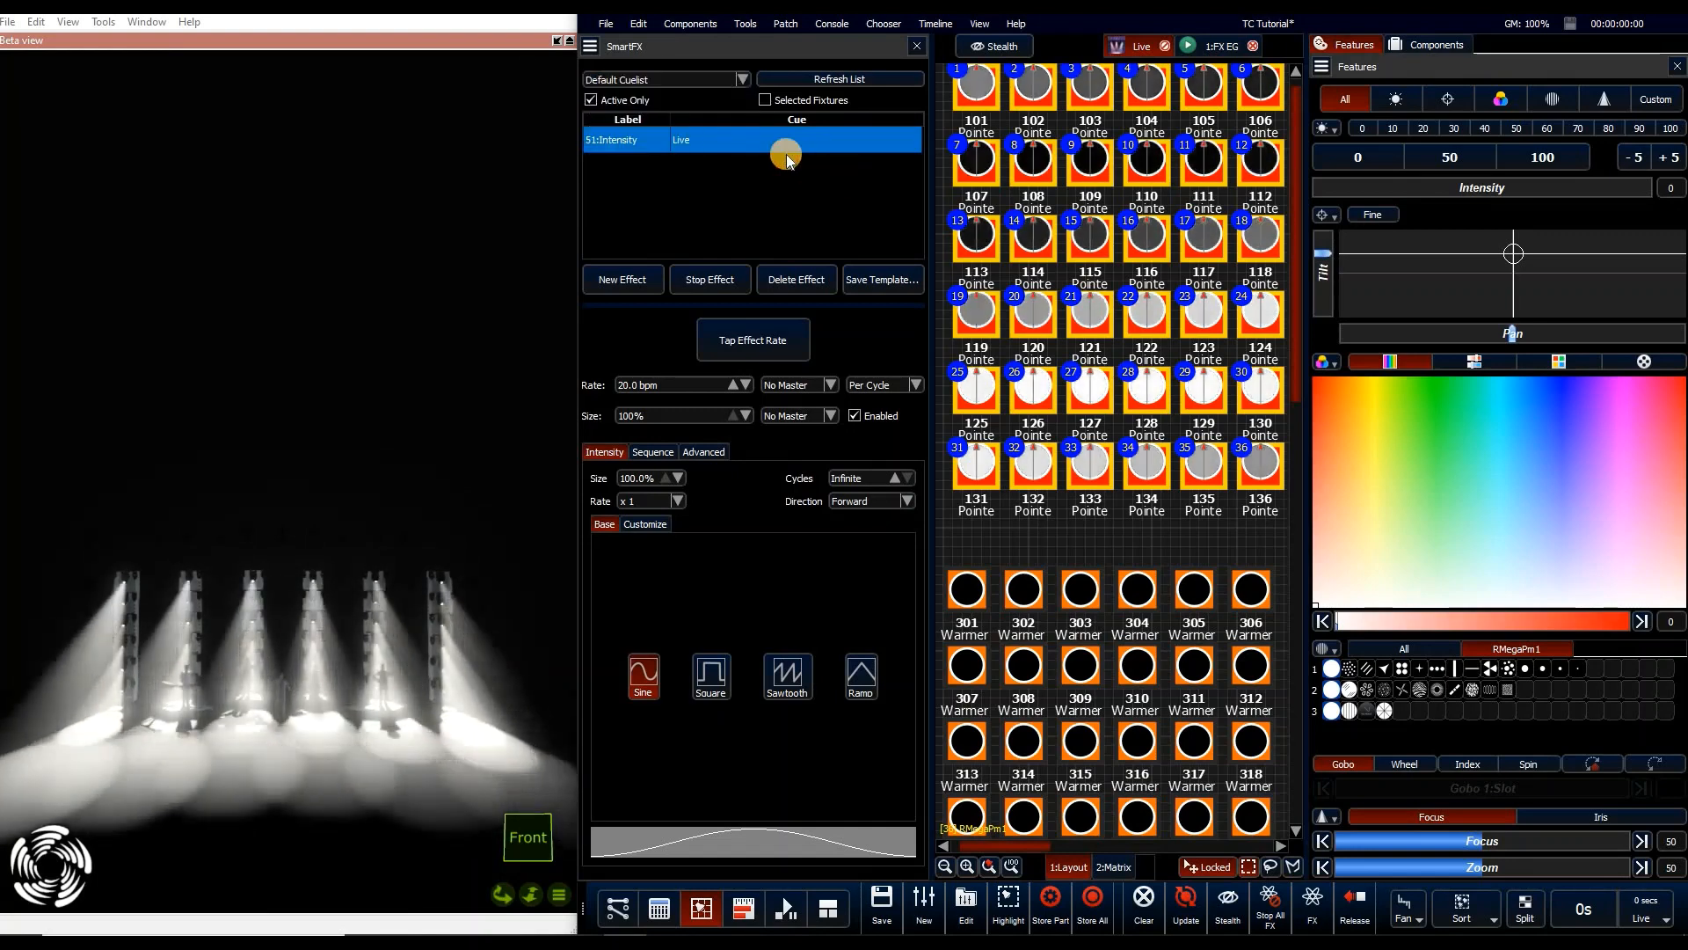
left_click(698, 85)
left_click(607, 98)
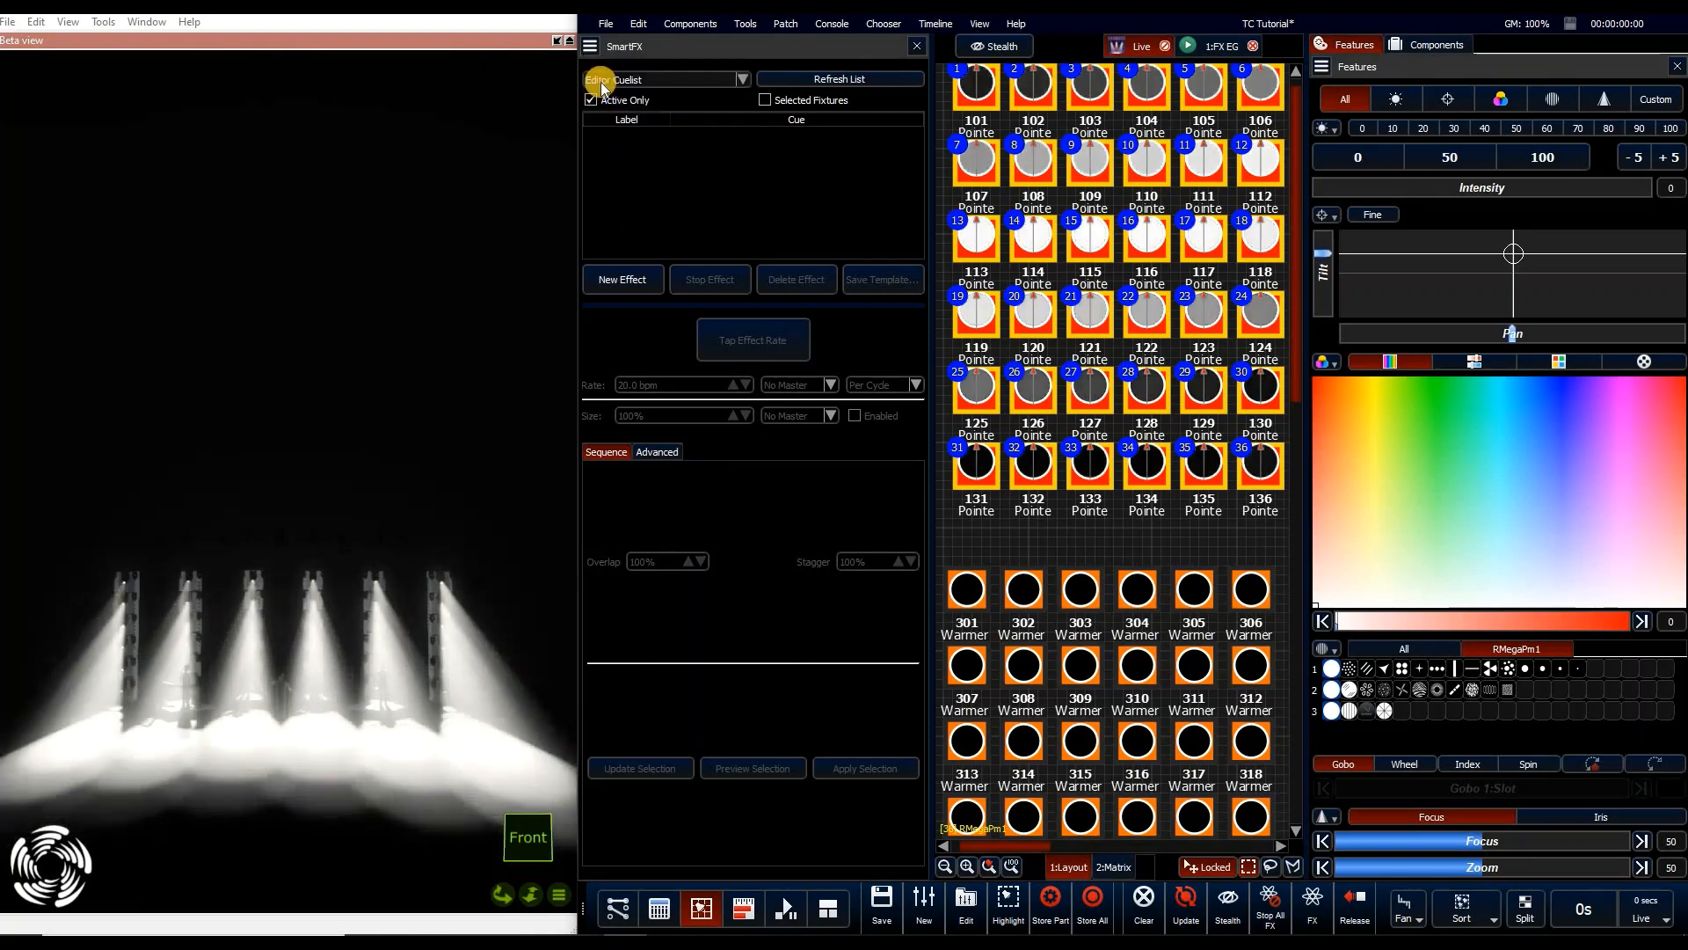
Open the FX EG cuelist in the editor and play it to view its running effects
left_click(1225, 47)
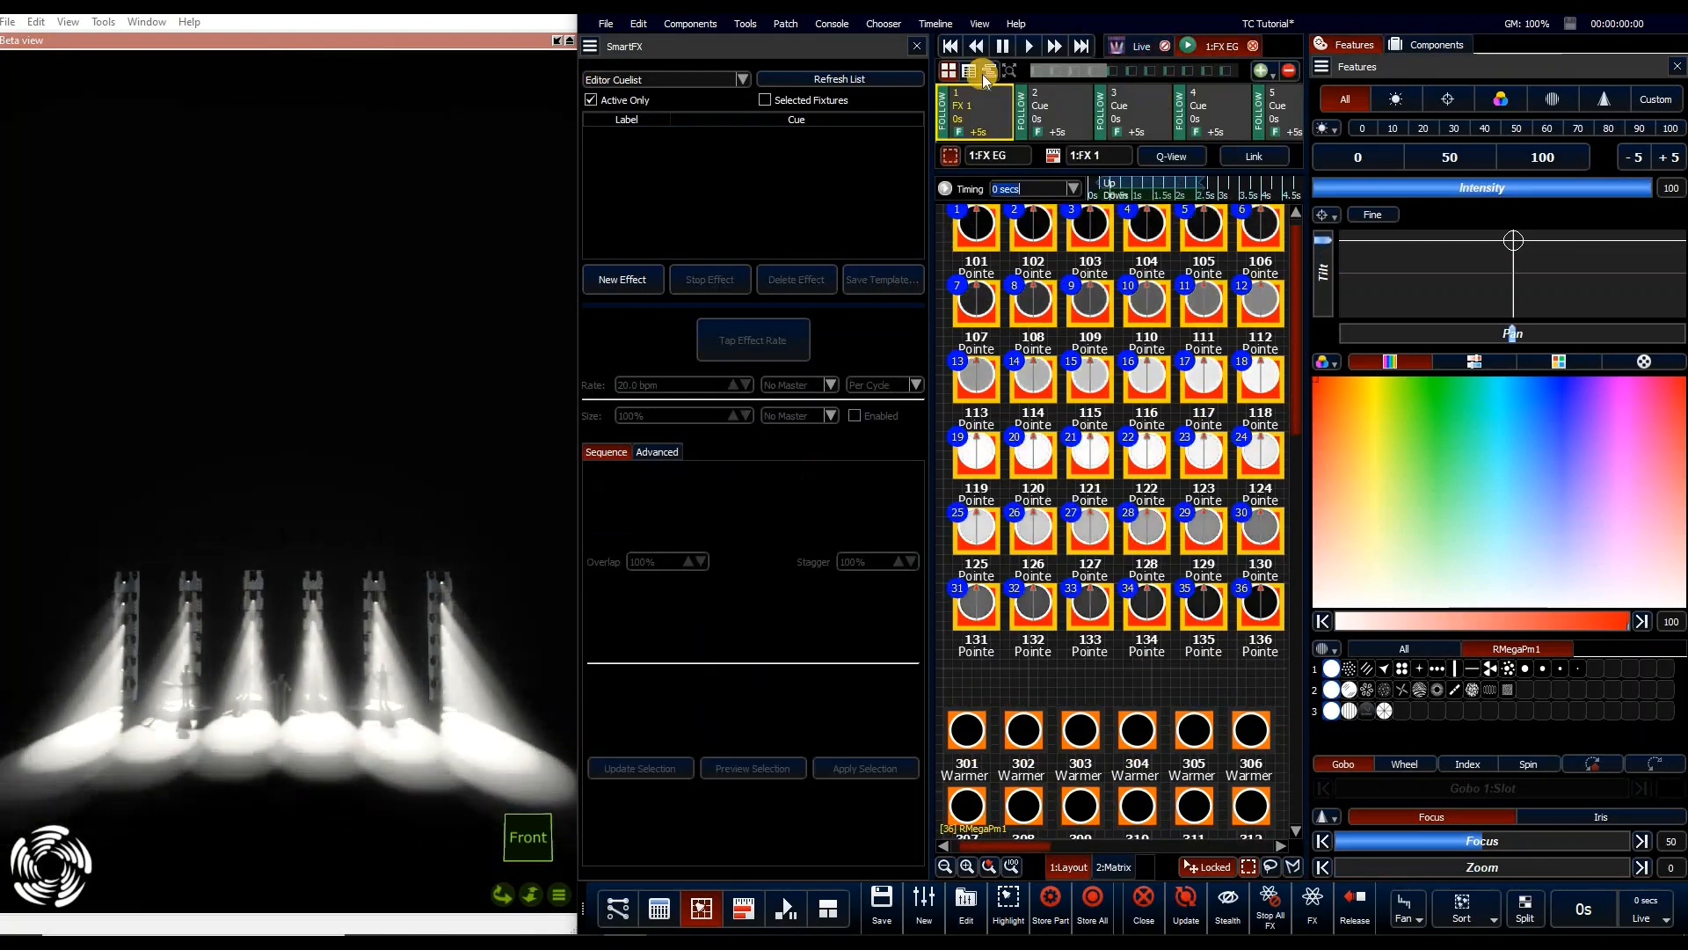
left_click(1029, 46)
left_click(811, 141)
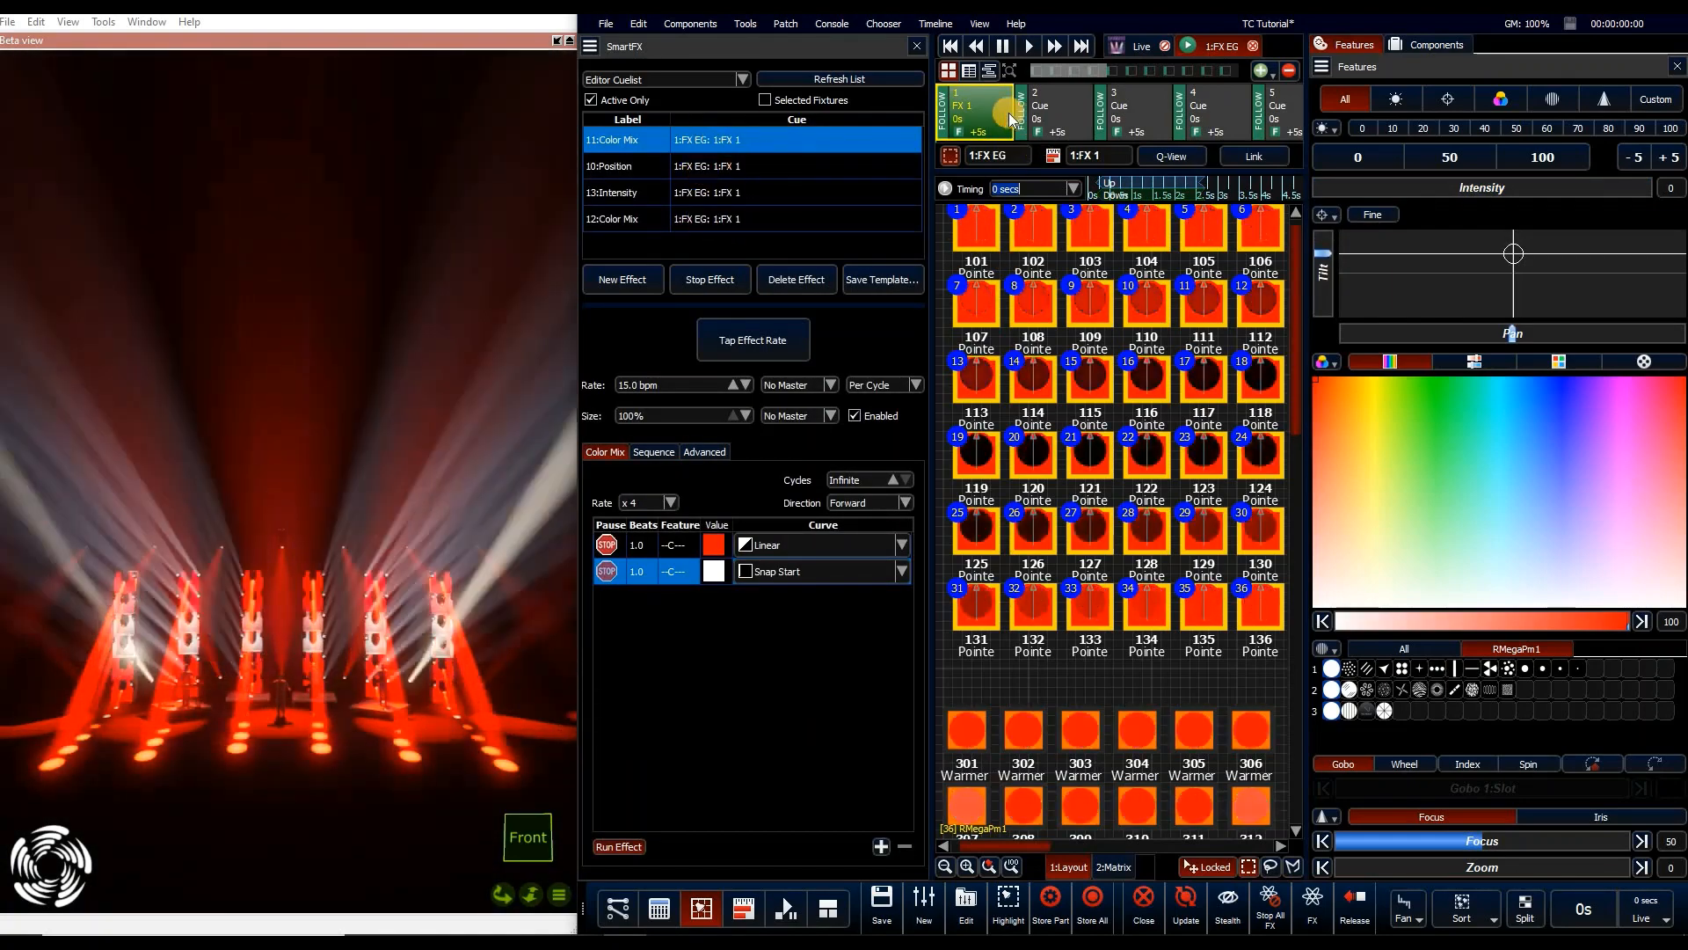
Filter the effects list by Editor Cue while FX EG plays, and set it back to Show All Effects
left_click(648, 79)
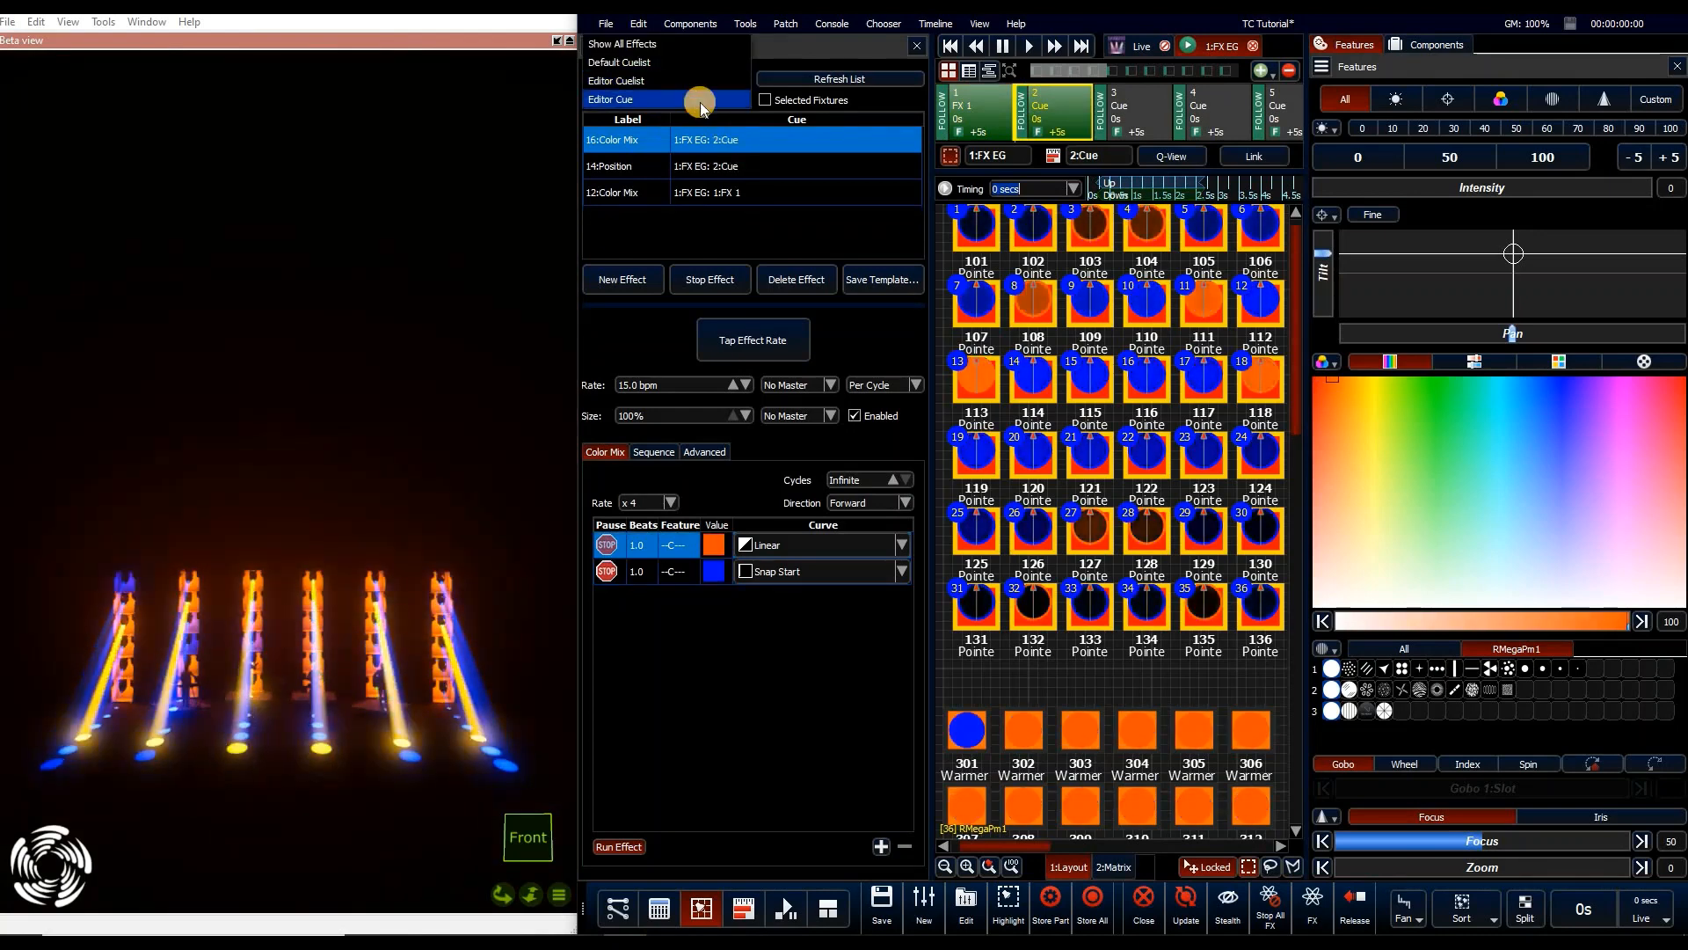
left_click(695, 101)
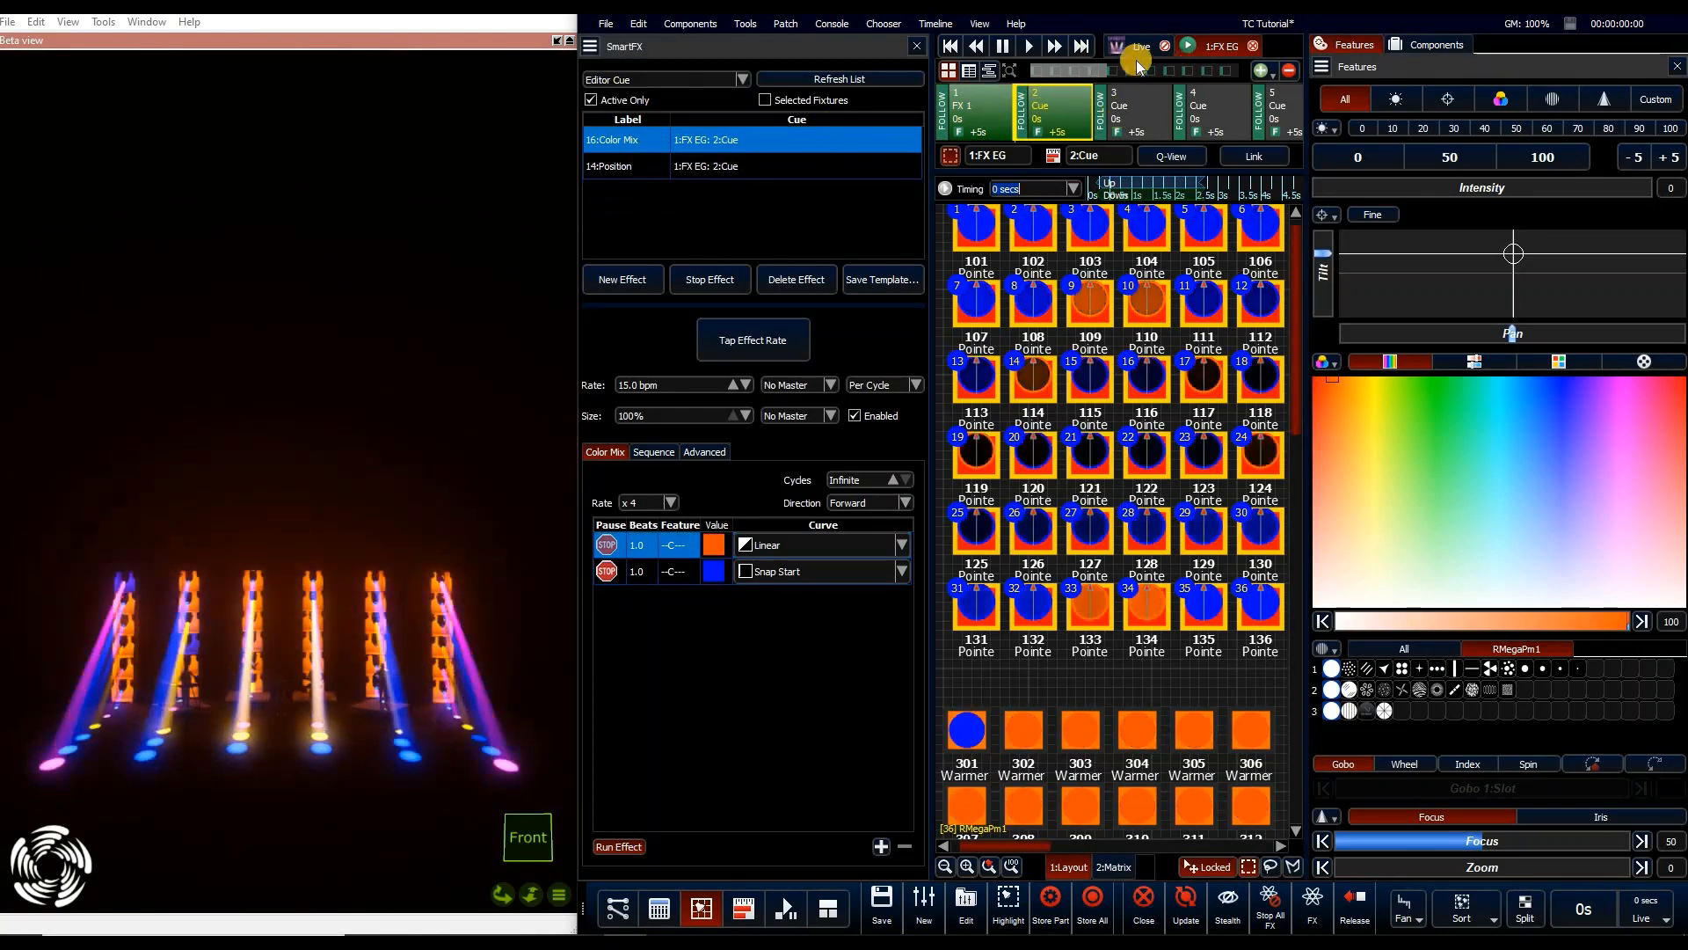
left_click(647, 143)
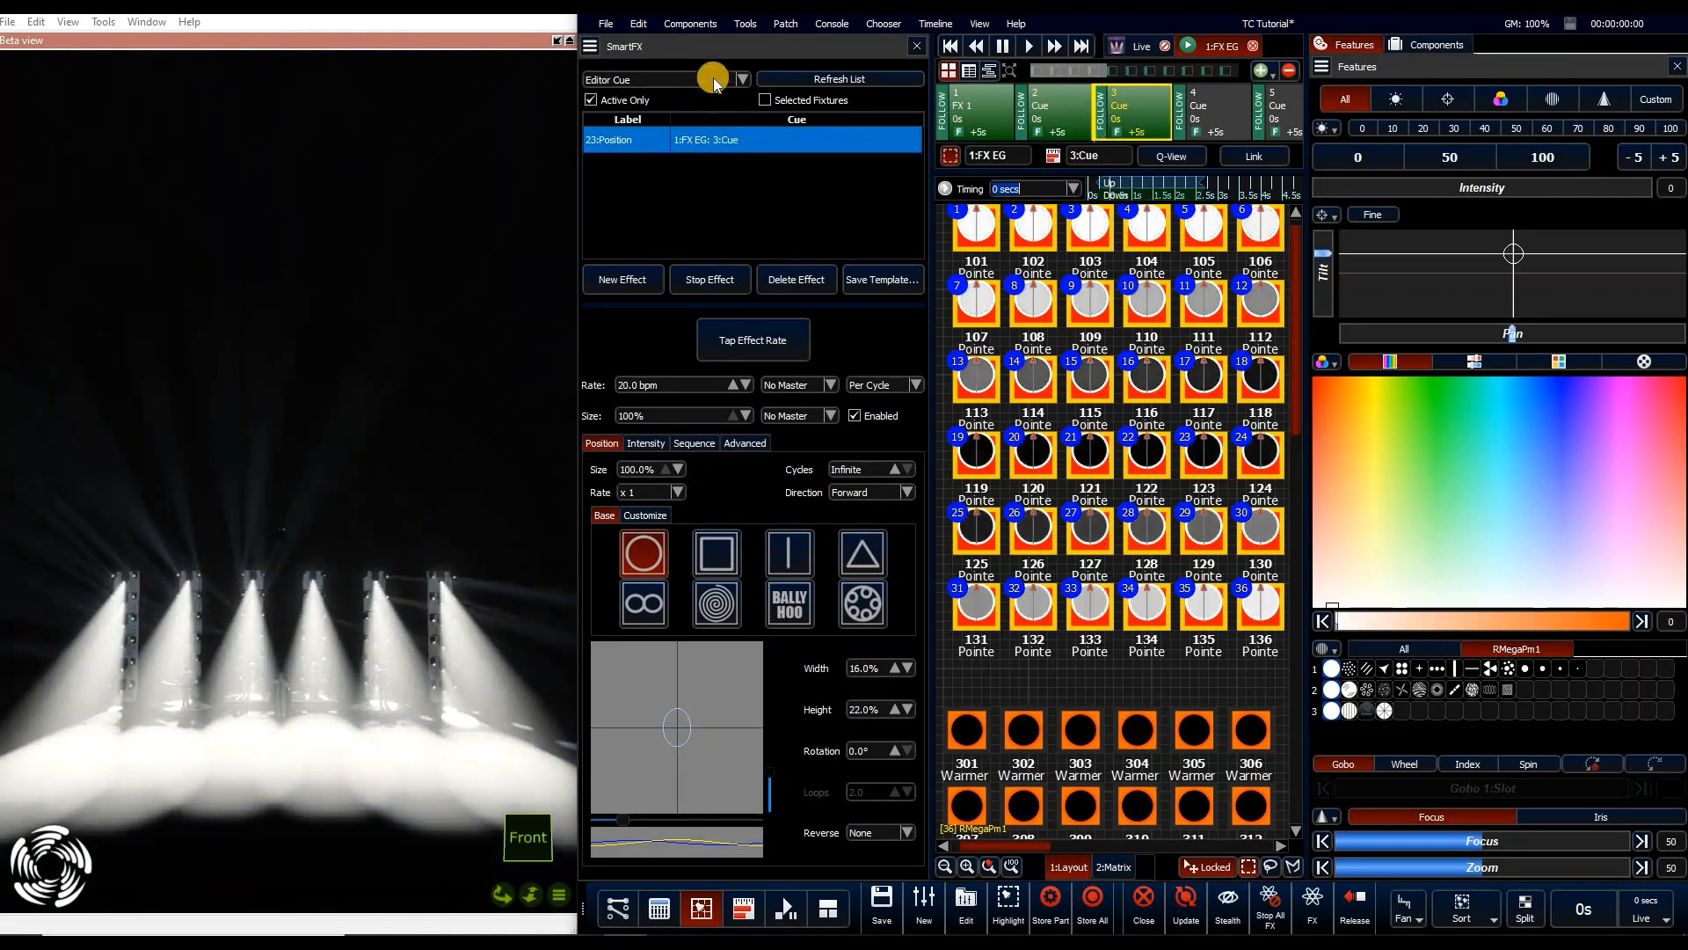
left_click(586, 77)
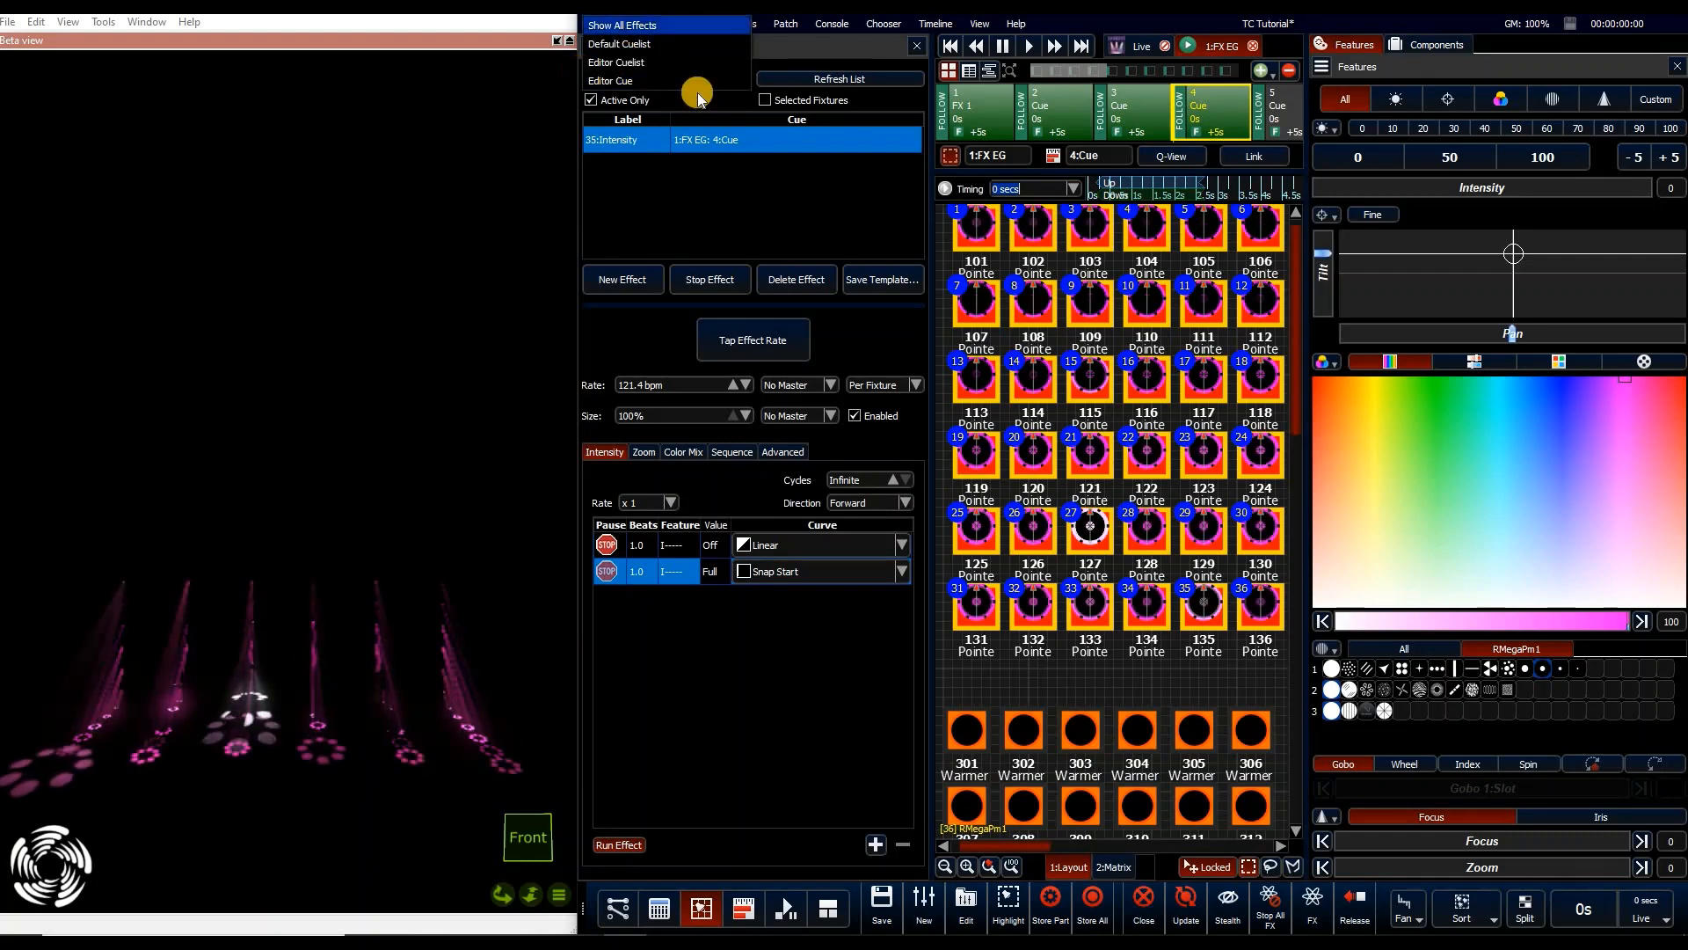
left_click(624, 27)
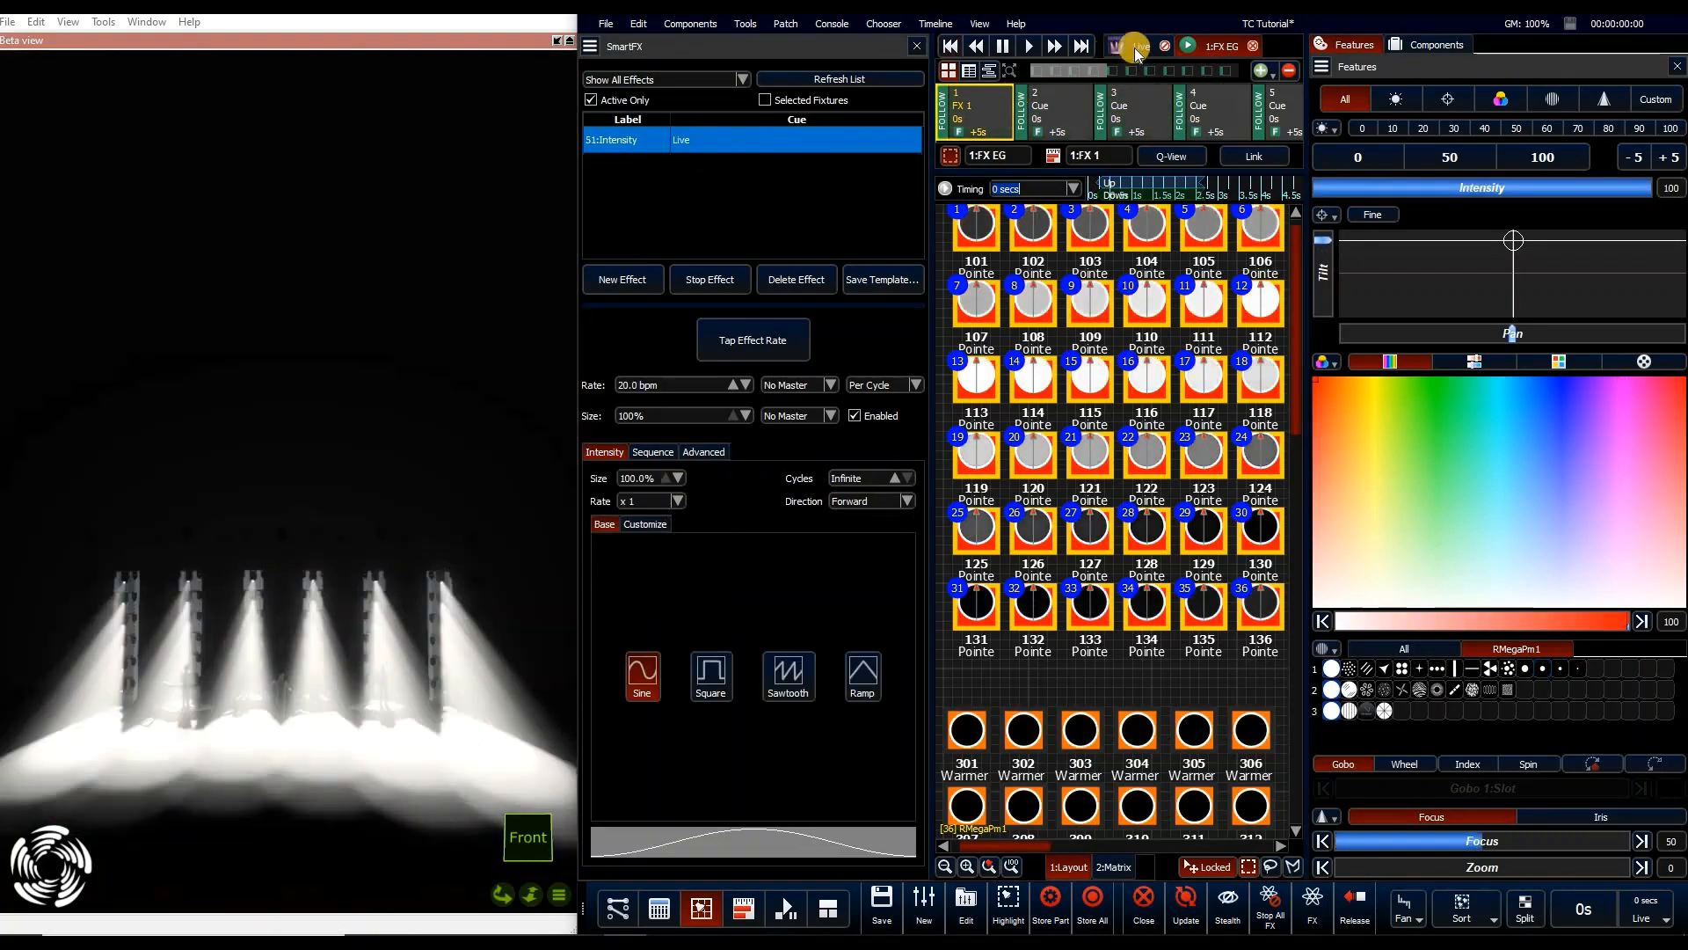
Check the Editor Cuelist filter against the Live cuelist, and return the effects list to Show All Effects
left_click(637, 79)
left_click(620, 117)
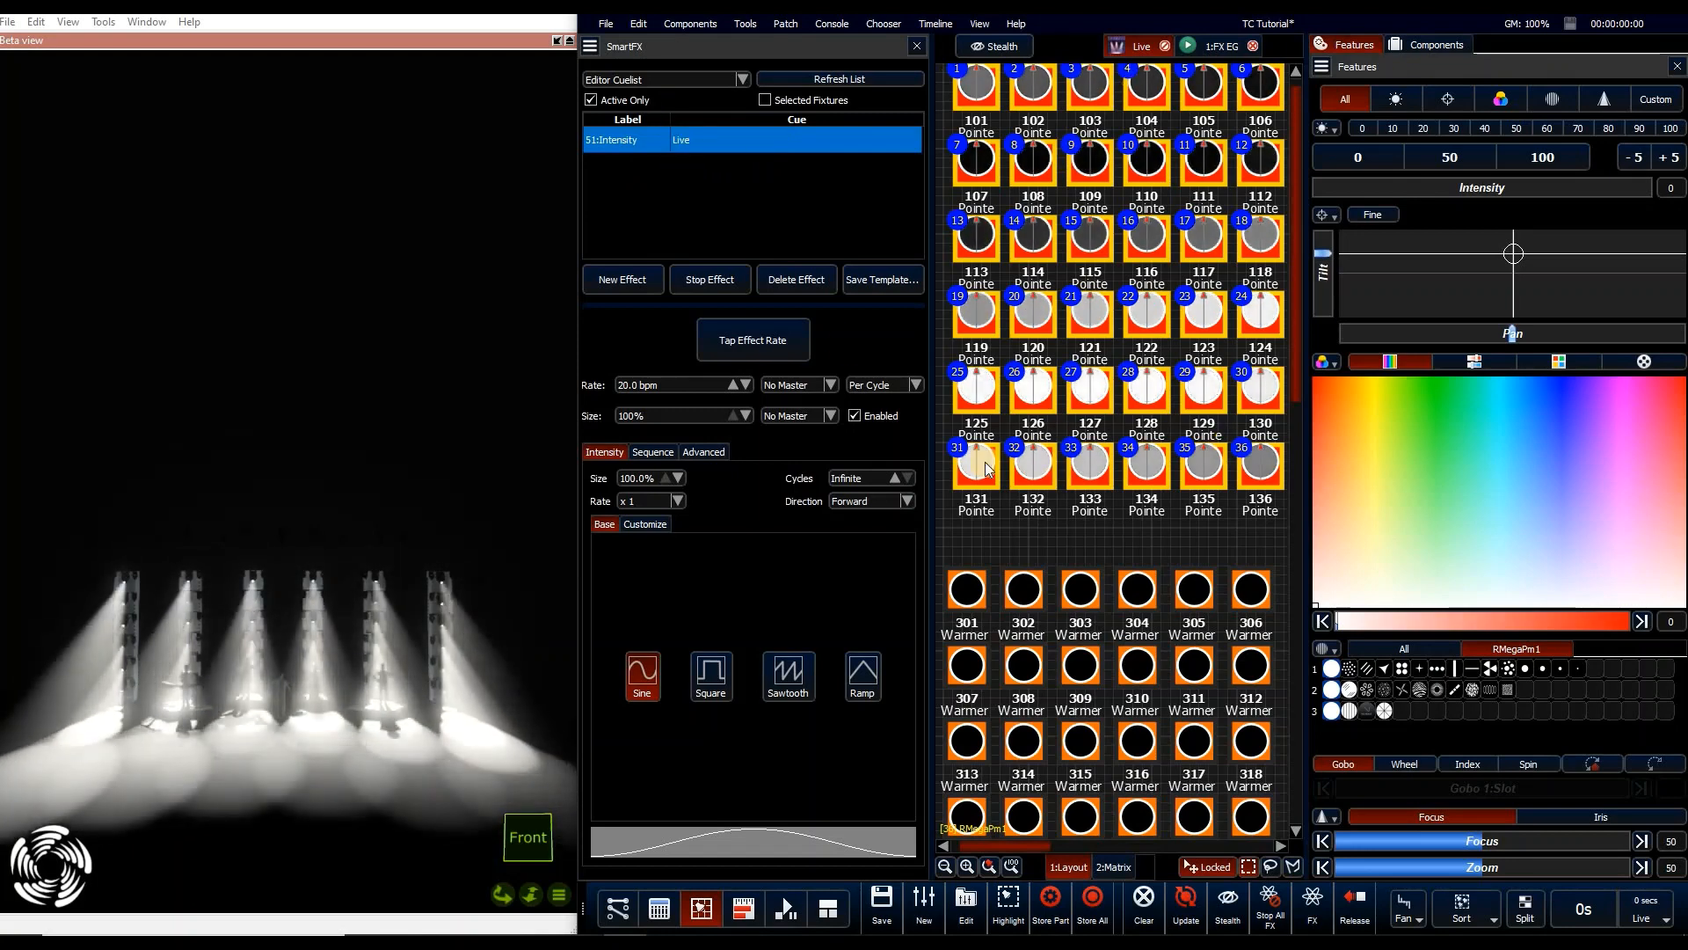
left_click(686, 79)
left_click(664, 44)
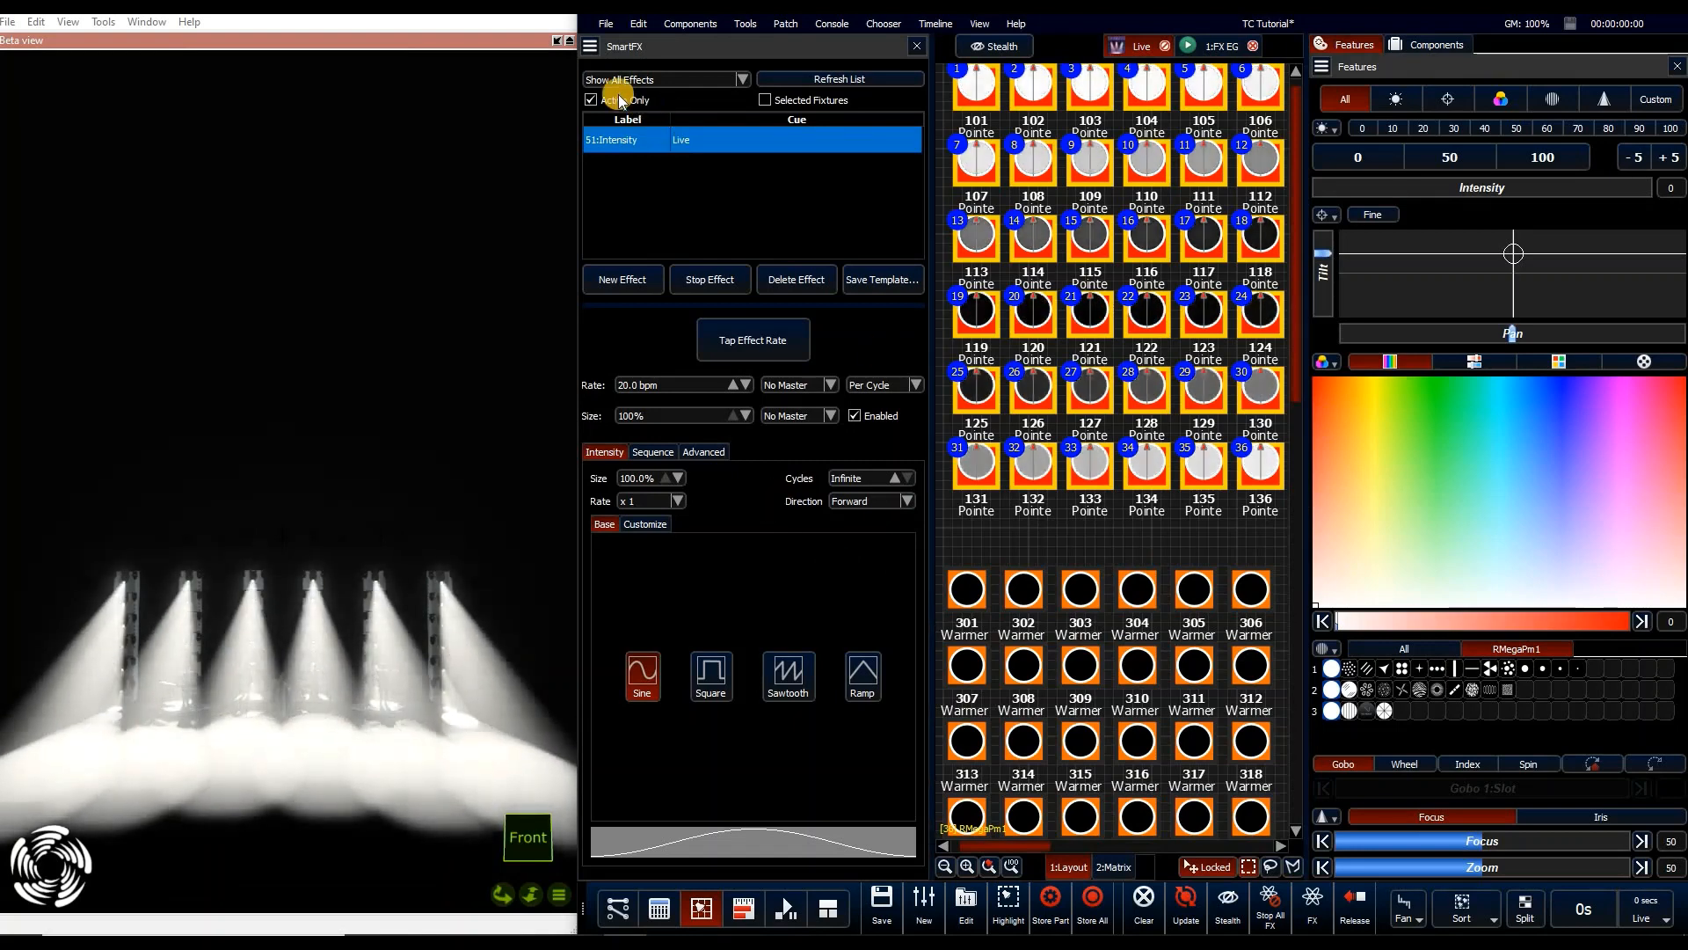
Turn off Active Only to browse and inspect the inactive effects stored in the FX EG cues, and turn it back on
scroll(730, 166, "up", 5)
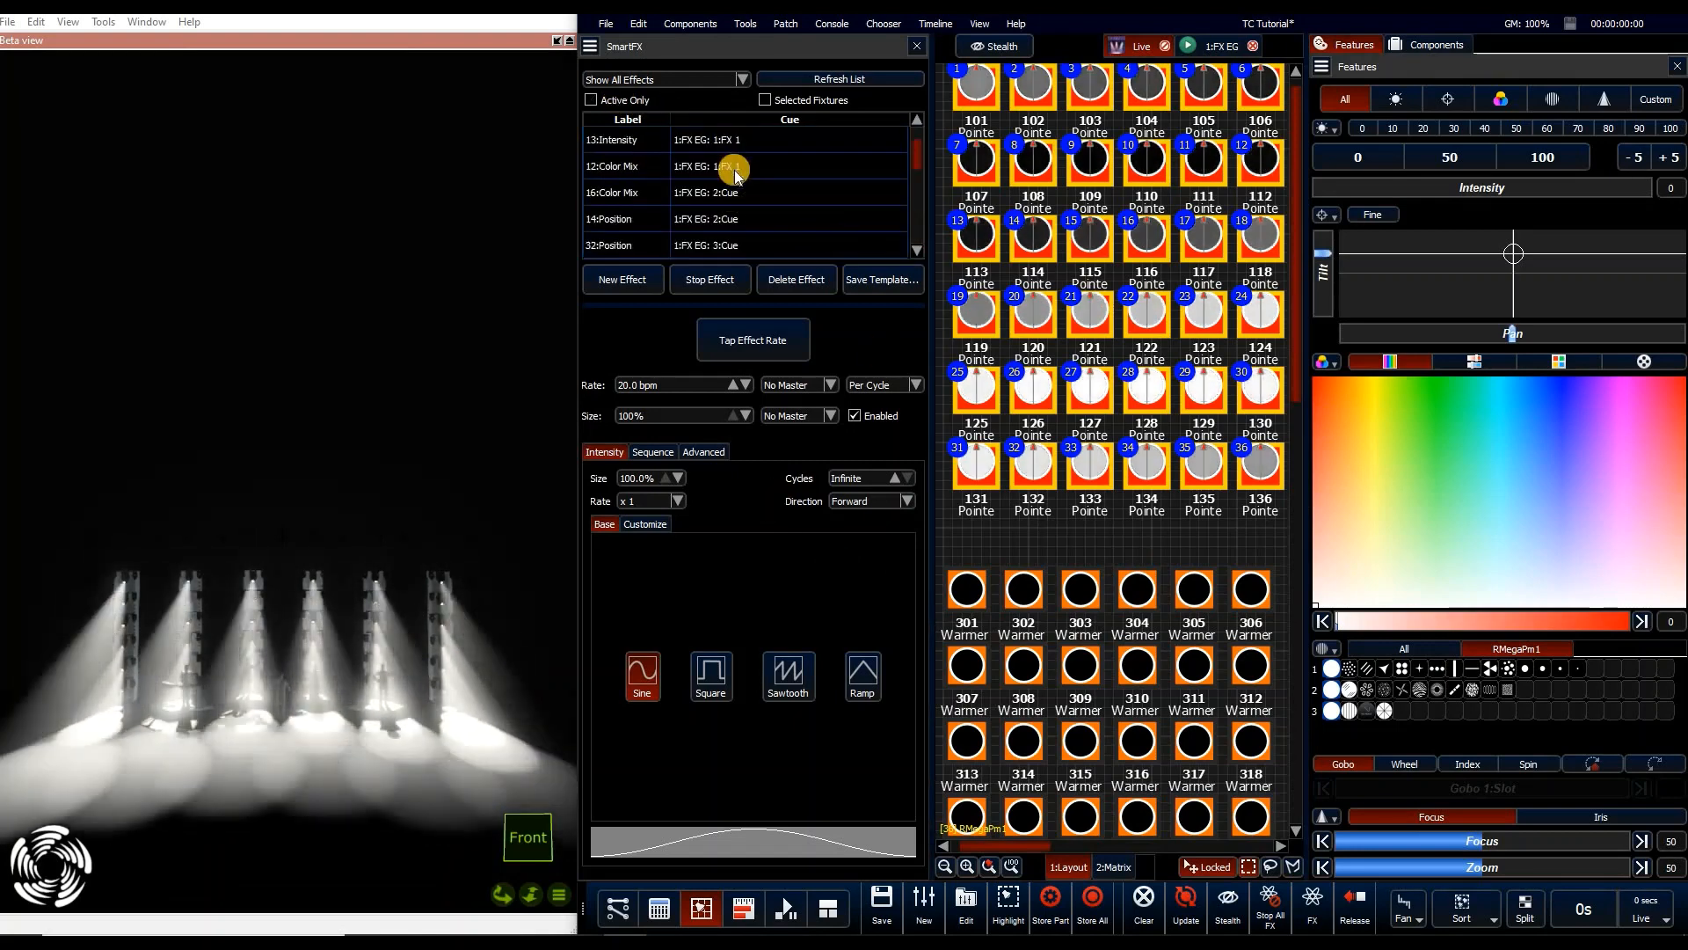
scroll(810, 203, "down", 3)
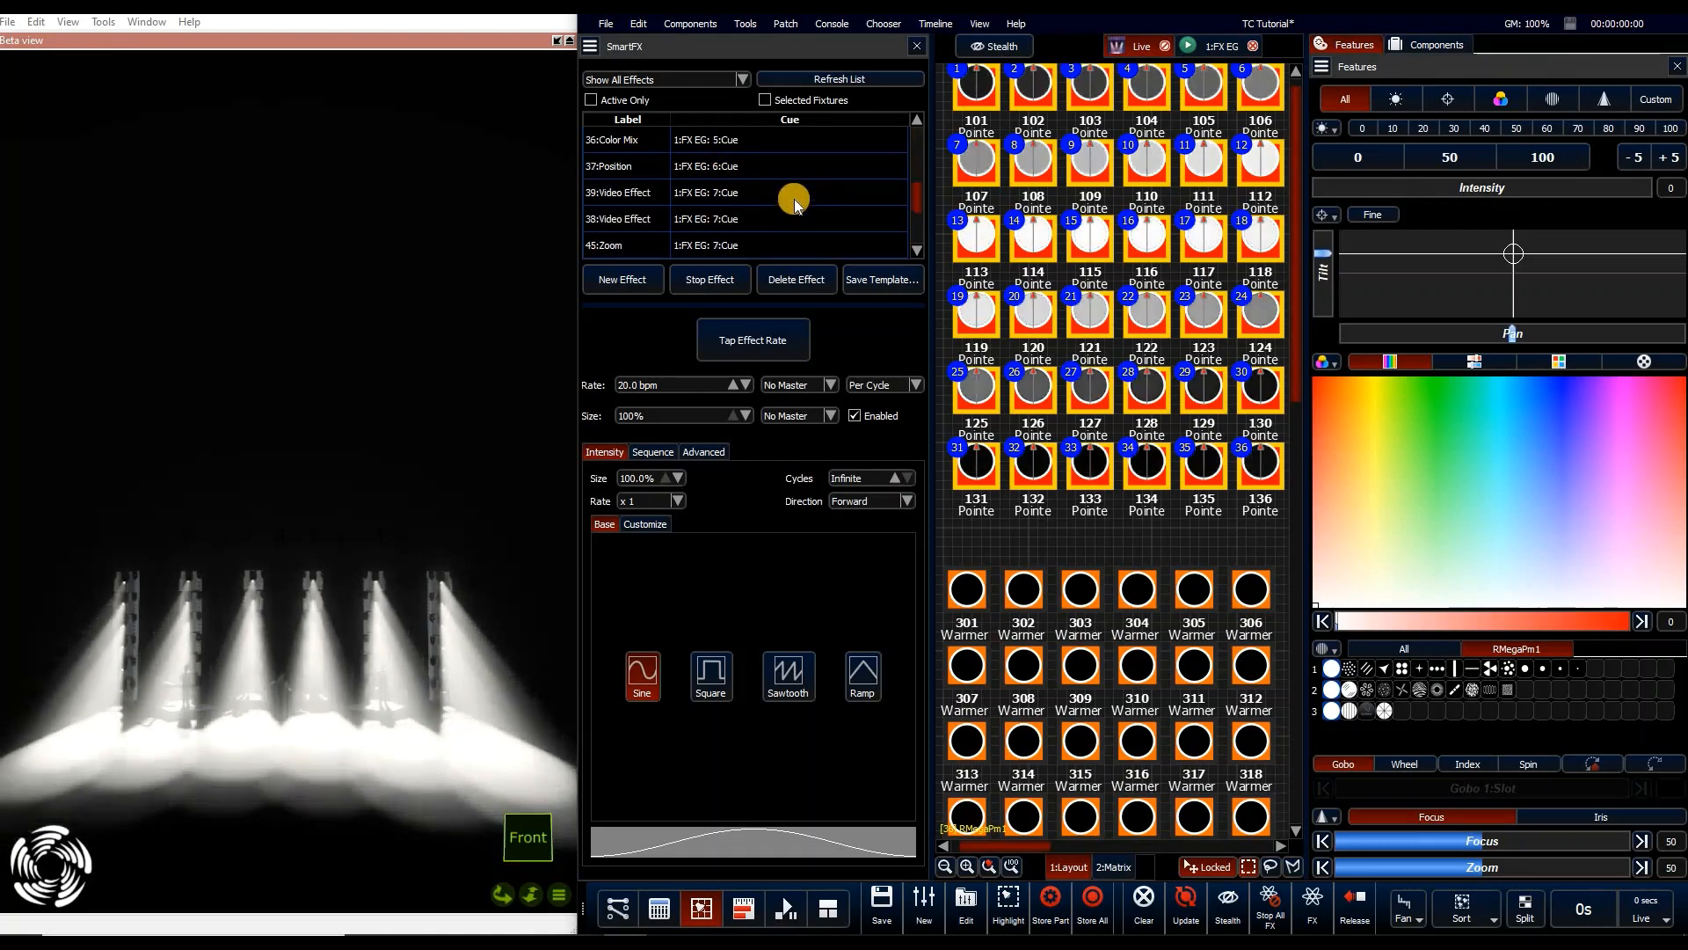
left_click(744, 175)
scroll(814, 218, "down", 1)
left_click(815, 218)
scroll(735, 170, "up", 3)
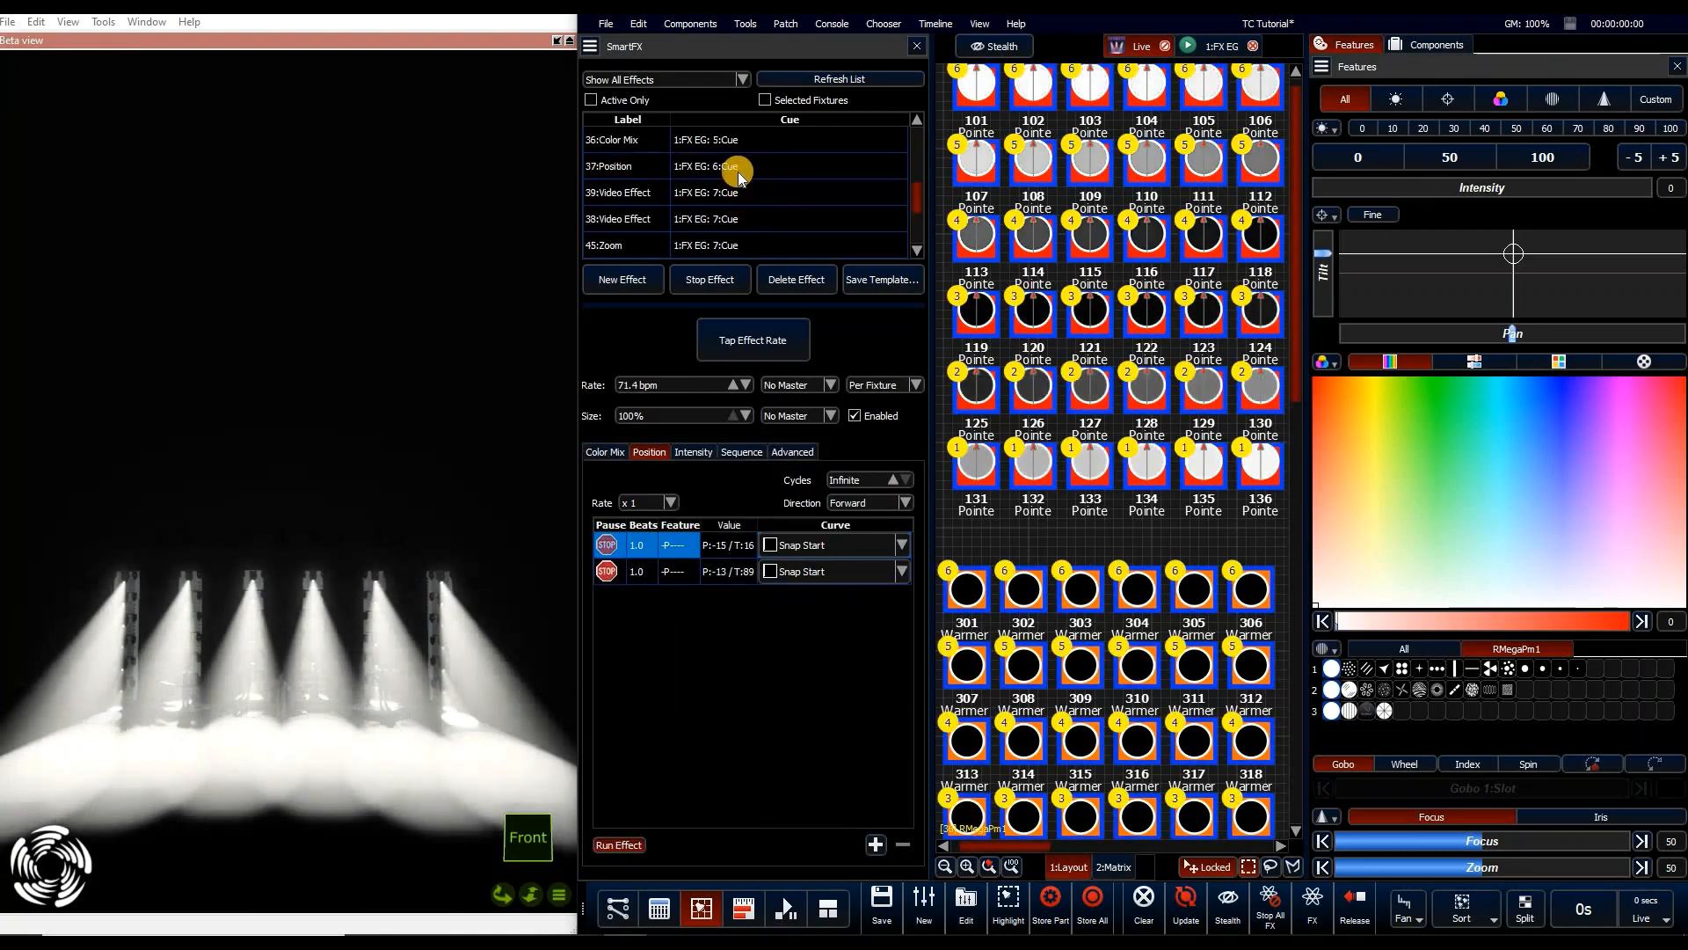
left_click(735, 148)
left_click(730, 168)
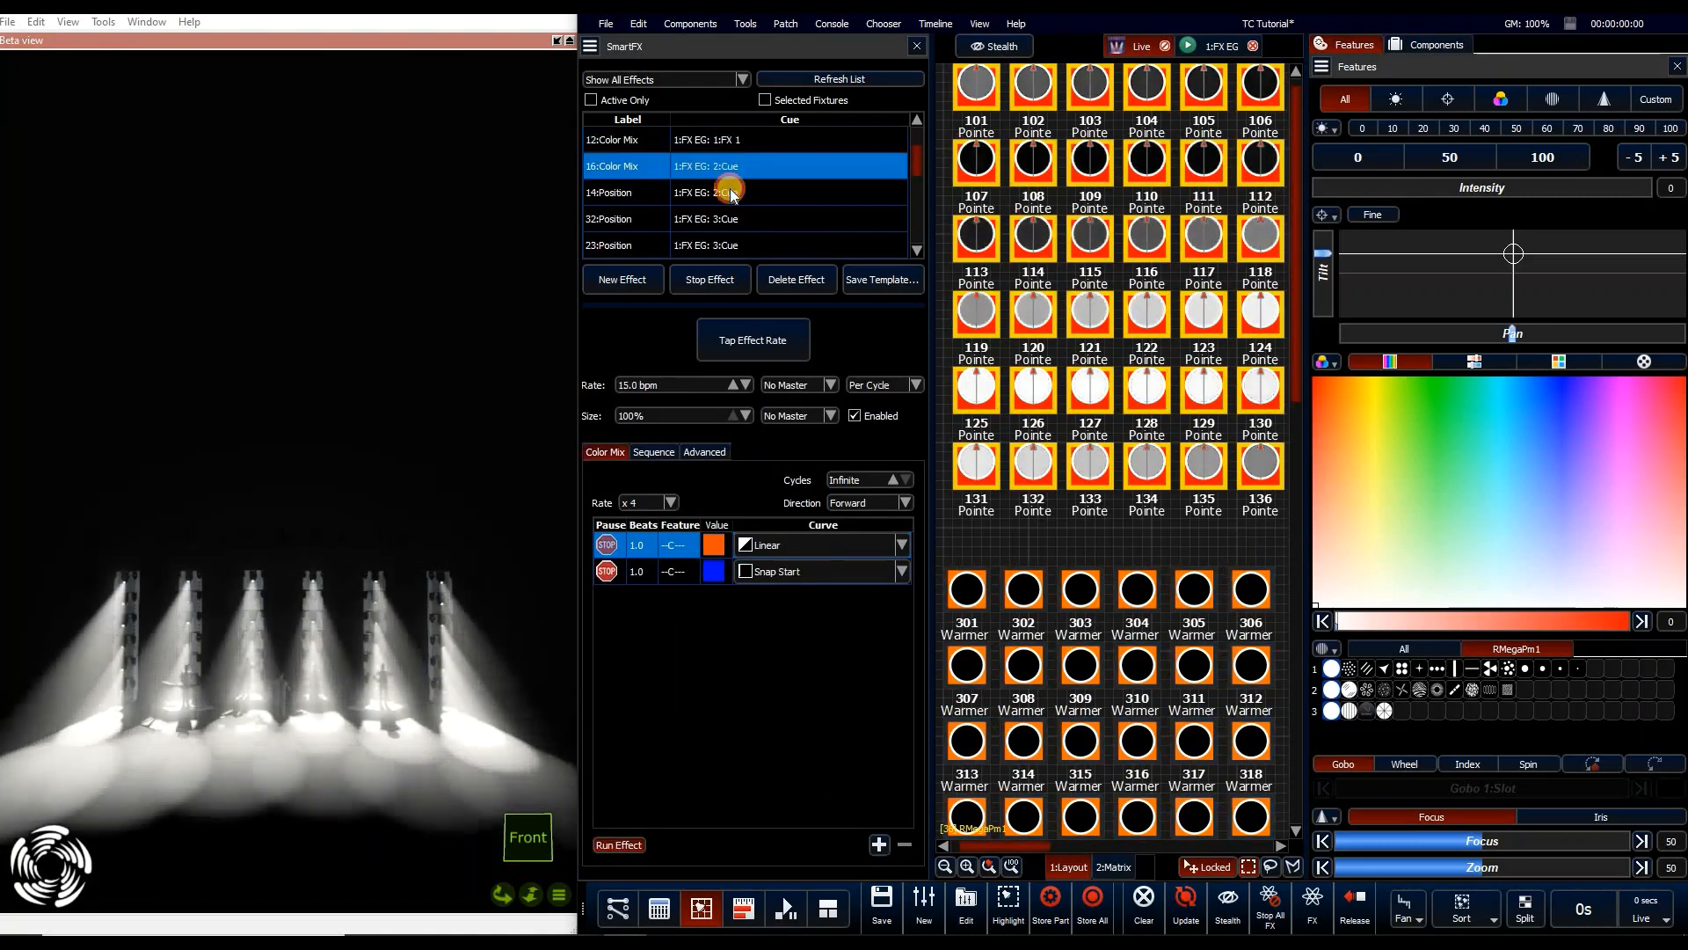
left_click(805, 185)
scroll(774, 171, "down", 4)
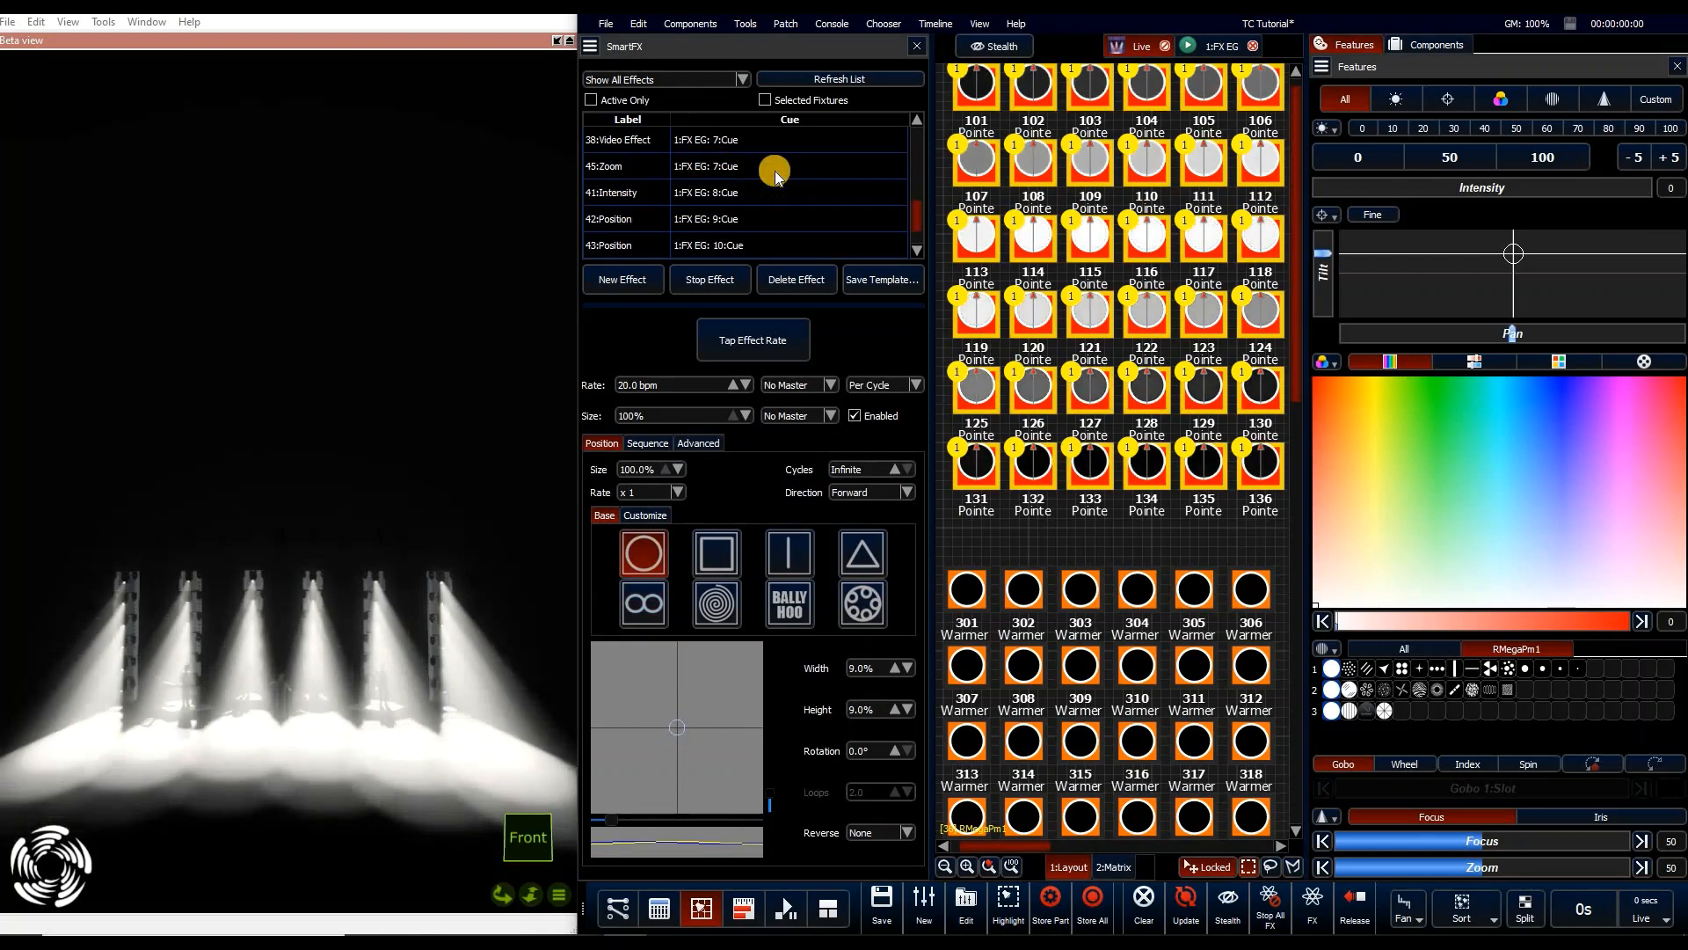
left_click(609, 106)
left_click(859, 146)
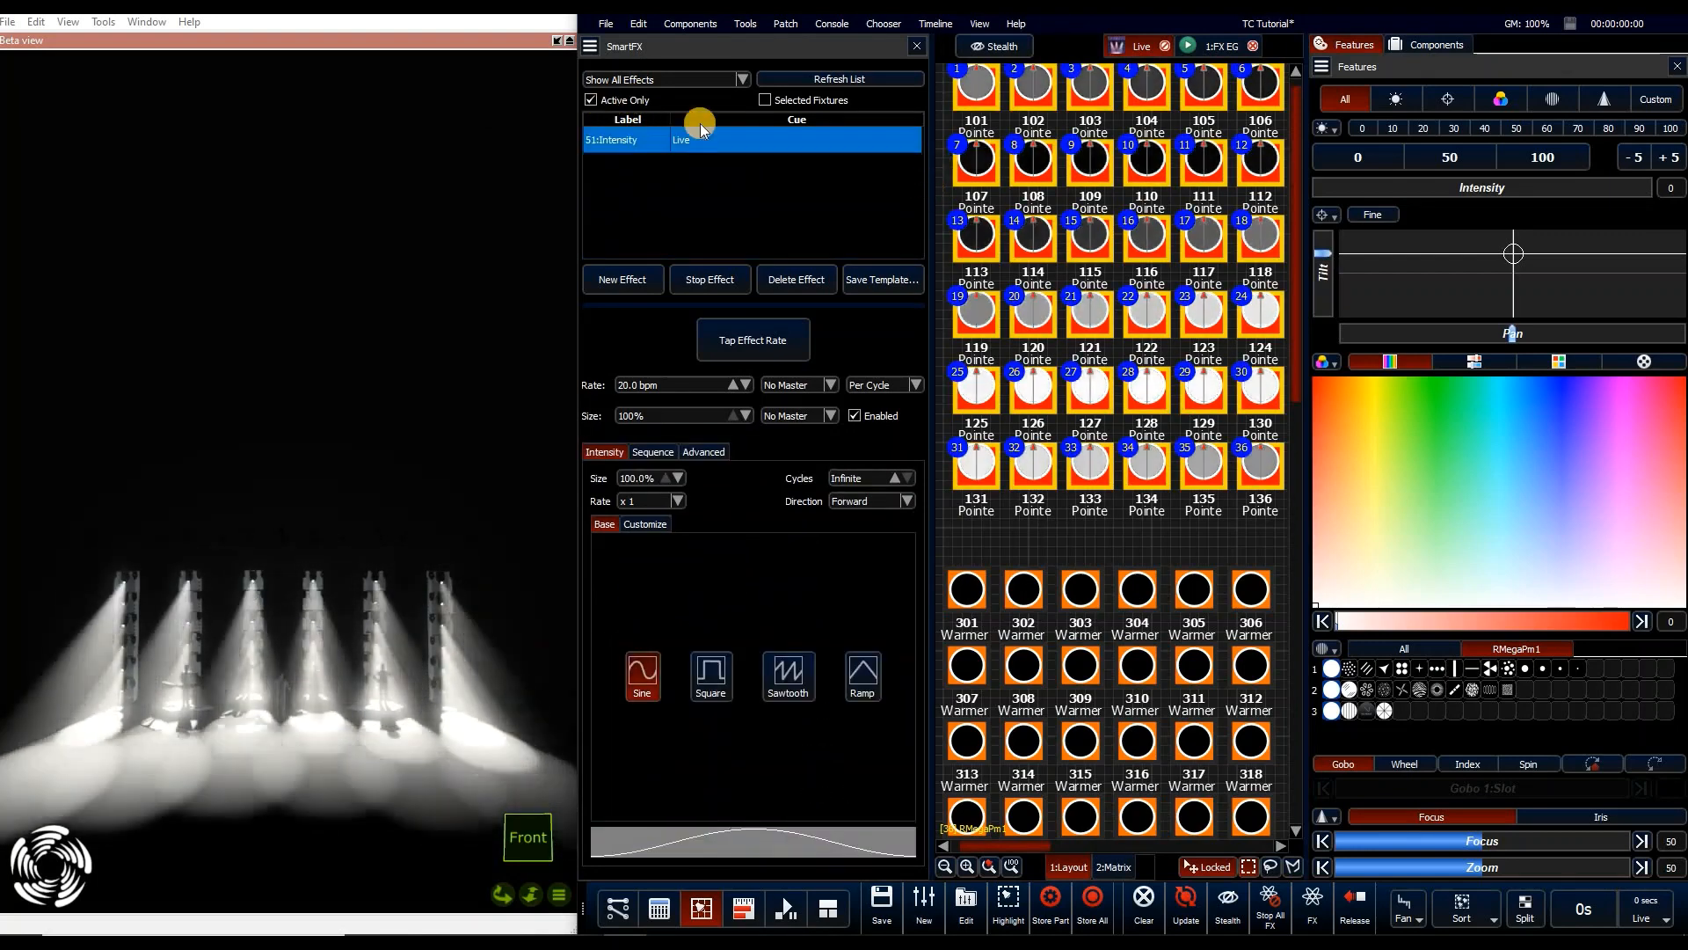
Restrict the effects list to the selected fixtures and refresh the list
left_click(782, 101)
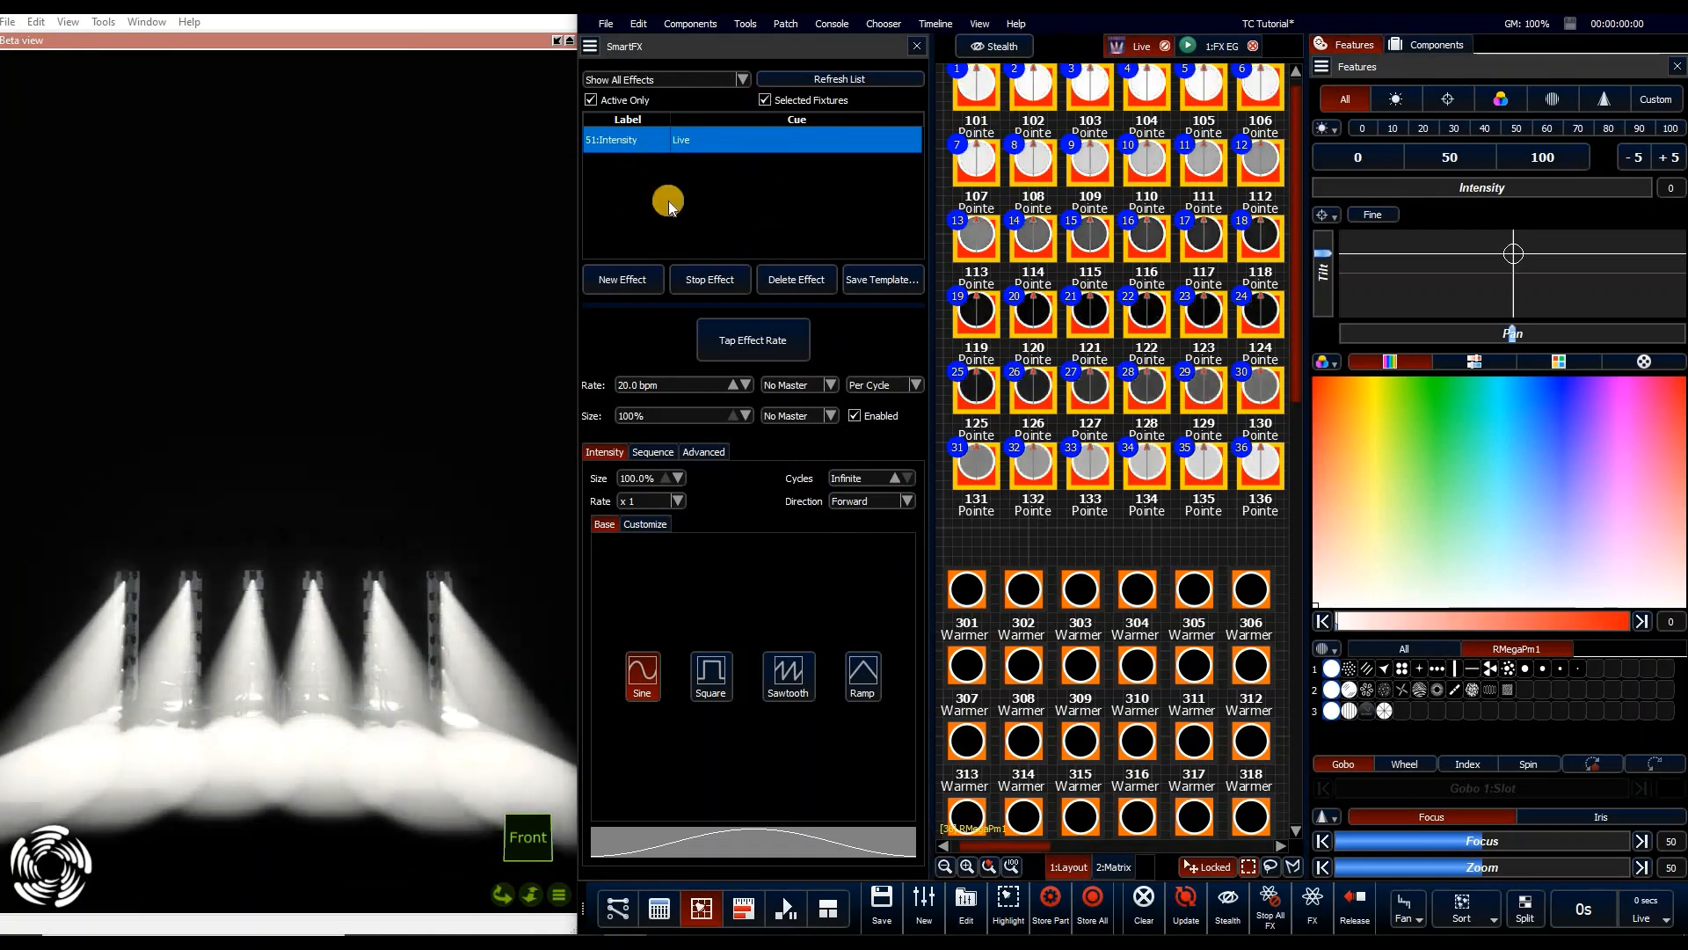
left_click(815, 81)
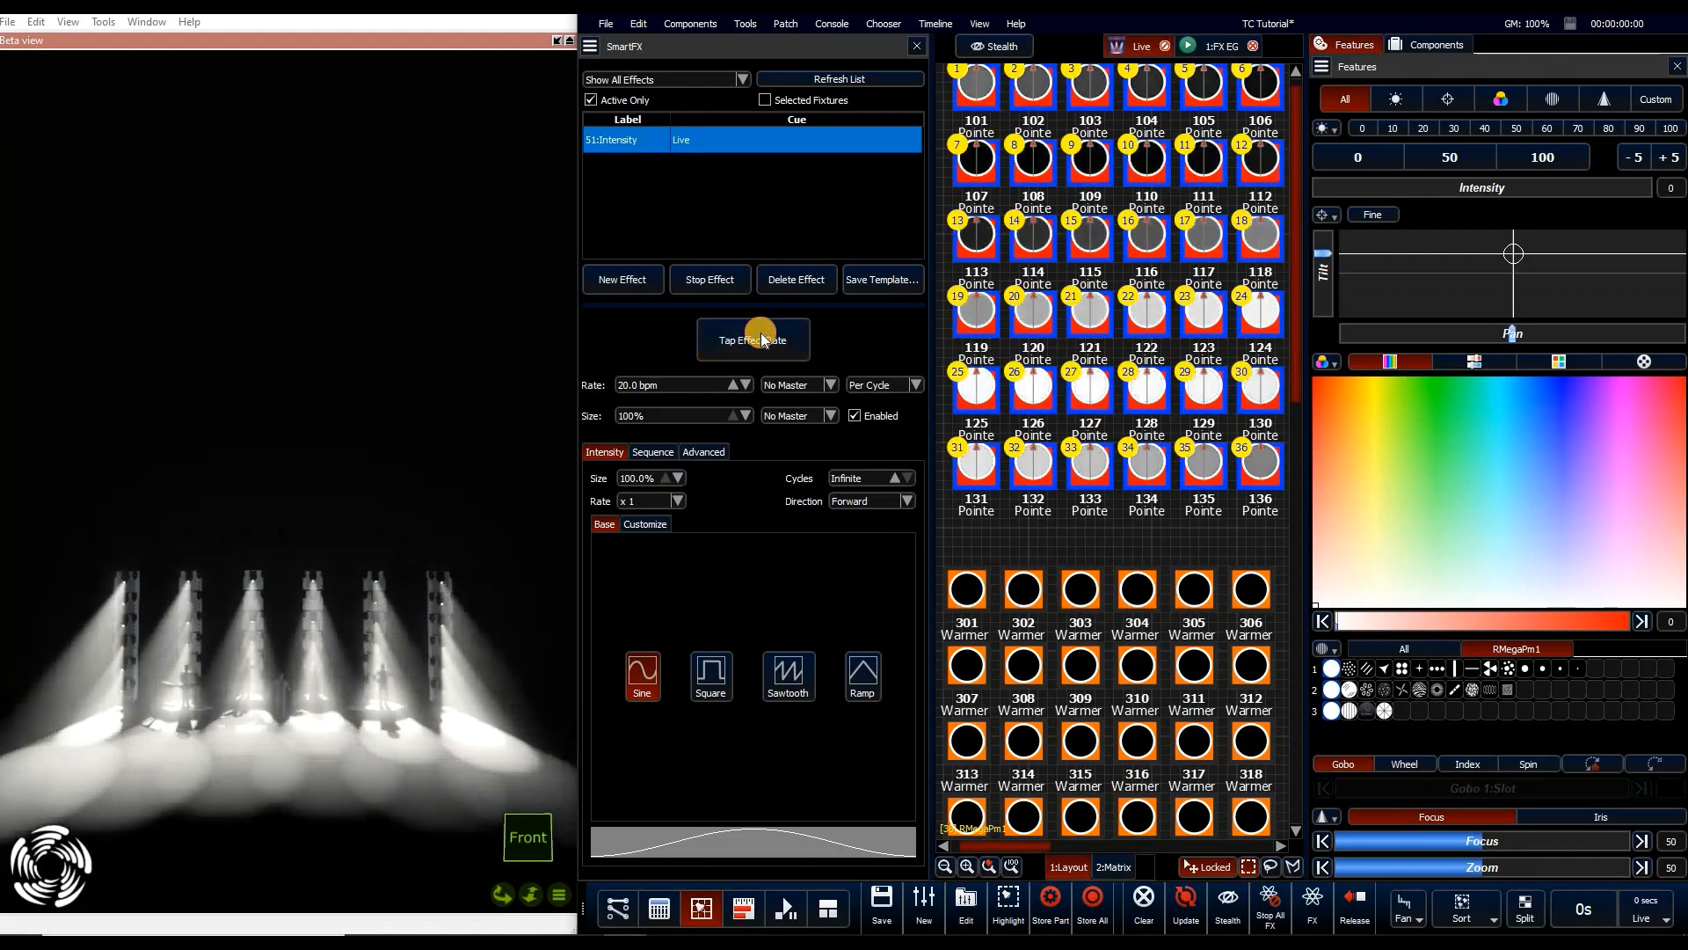
Tap in the Intensity effect's rate to the beat, and adjust it to exactly 115 bpm
left_click(761, 339)
left_click(799, 345)
left_click(773, 344)
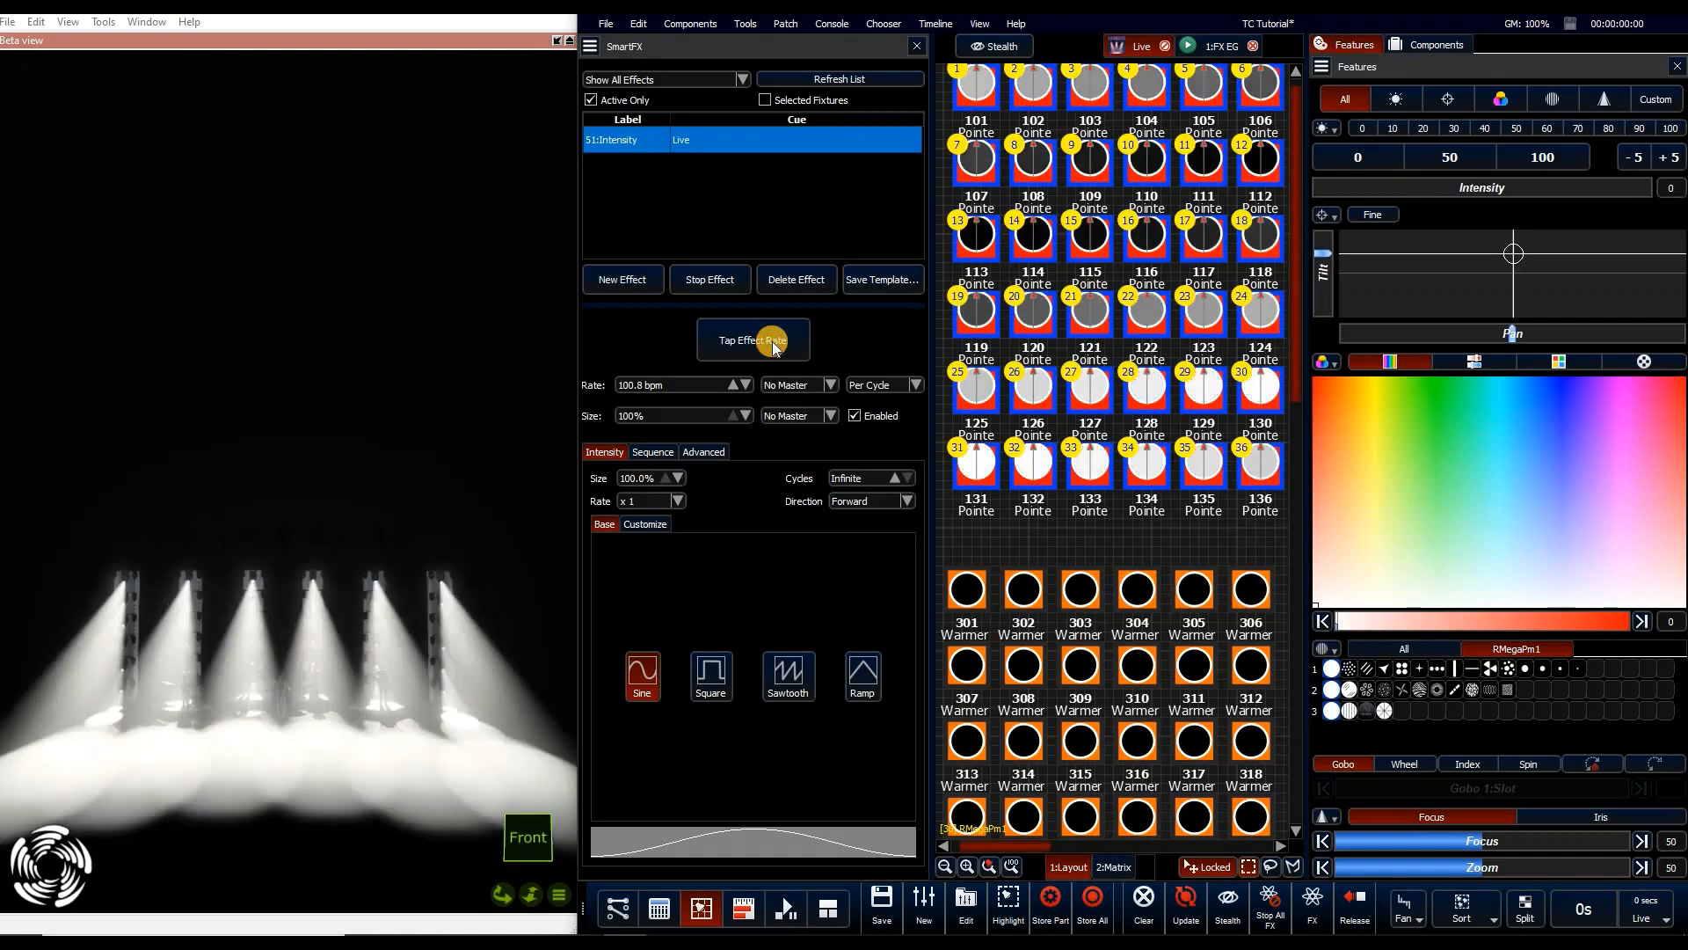
left_click(773, 341)
left_click(787, 344)
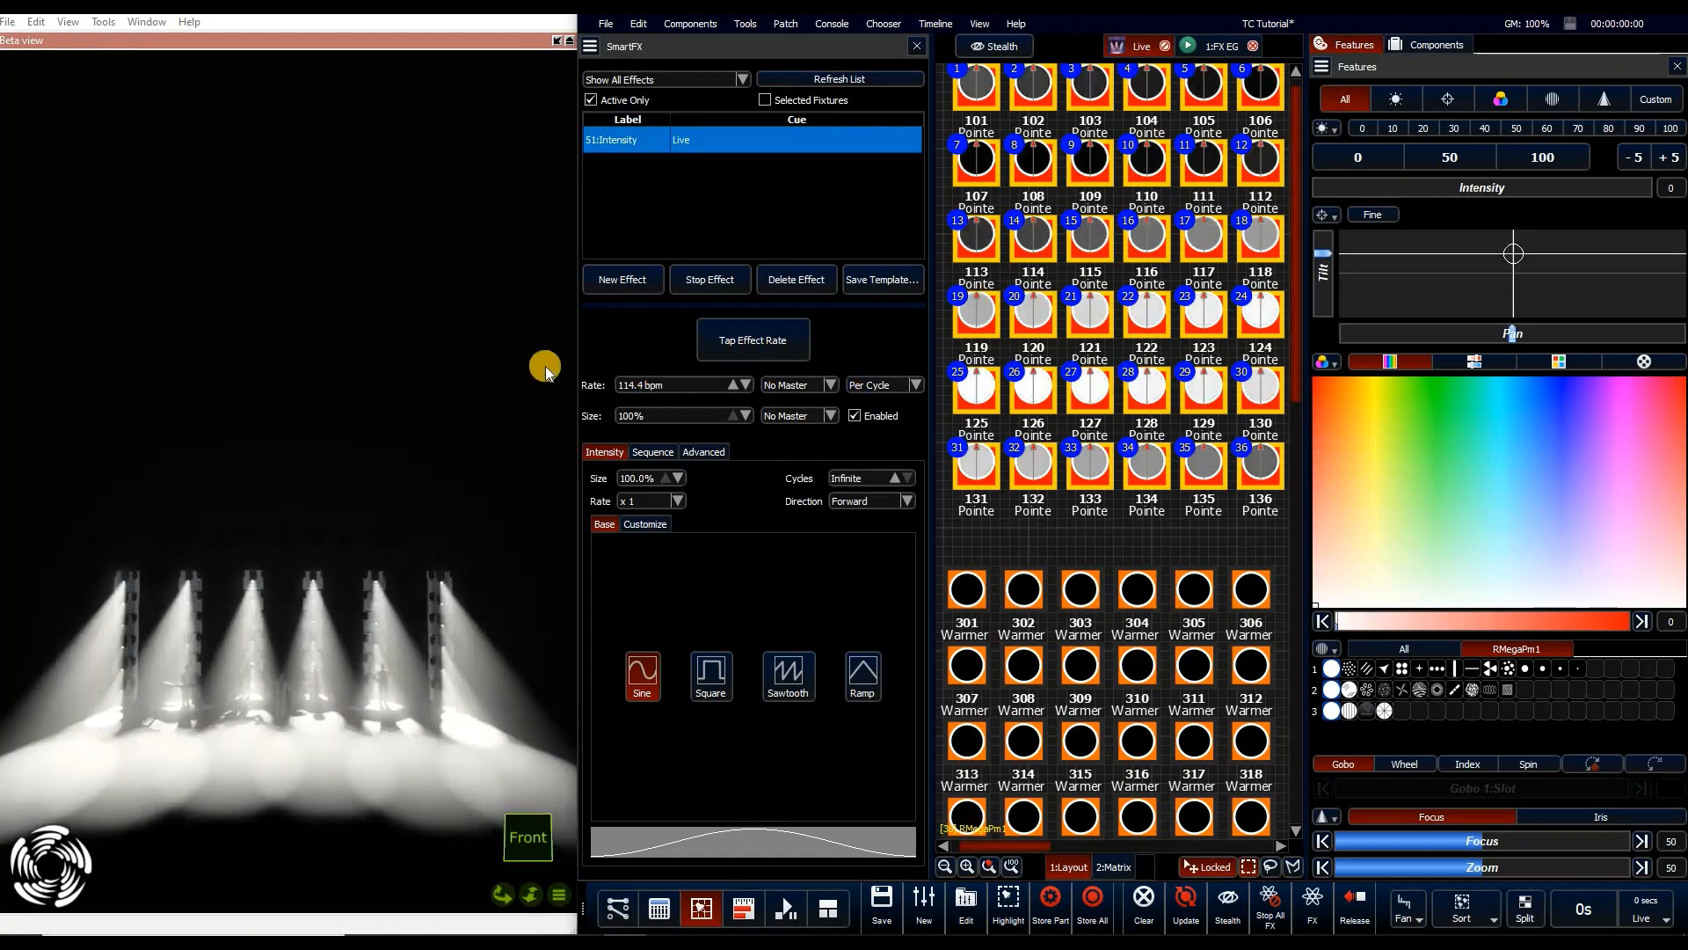
left_click(642, 380)
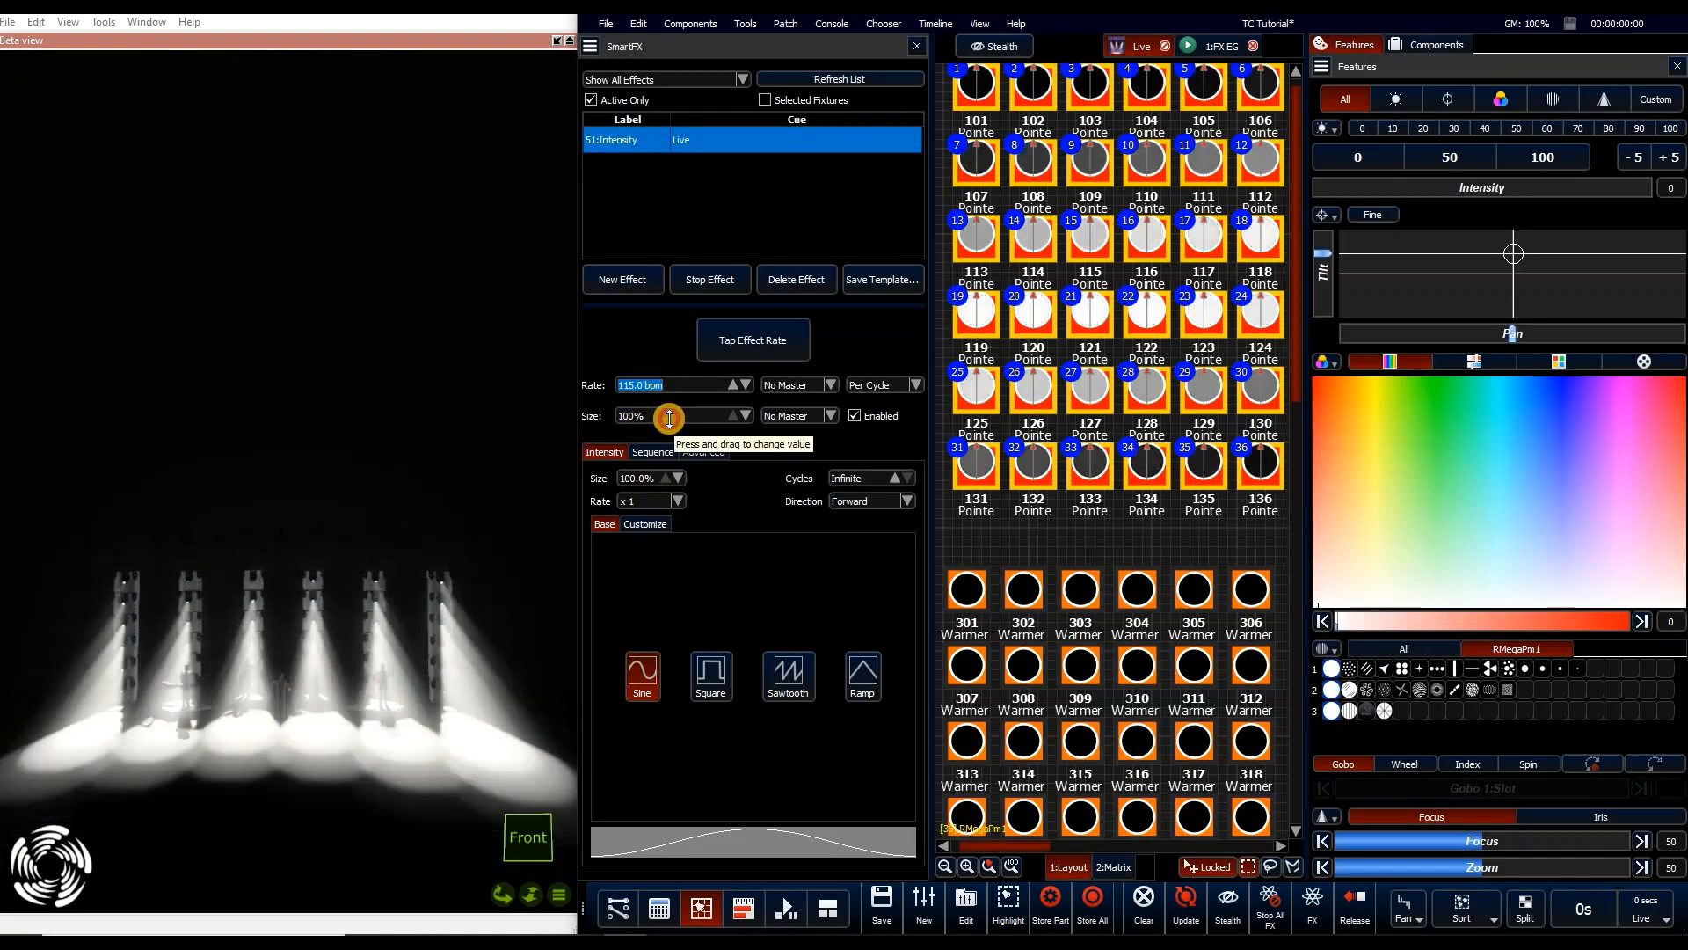
Try the Intensity effect's overall size at reduced values such as 50%, 1% and 6%, and restore it to 100%
left_click(669, 418)
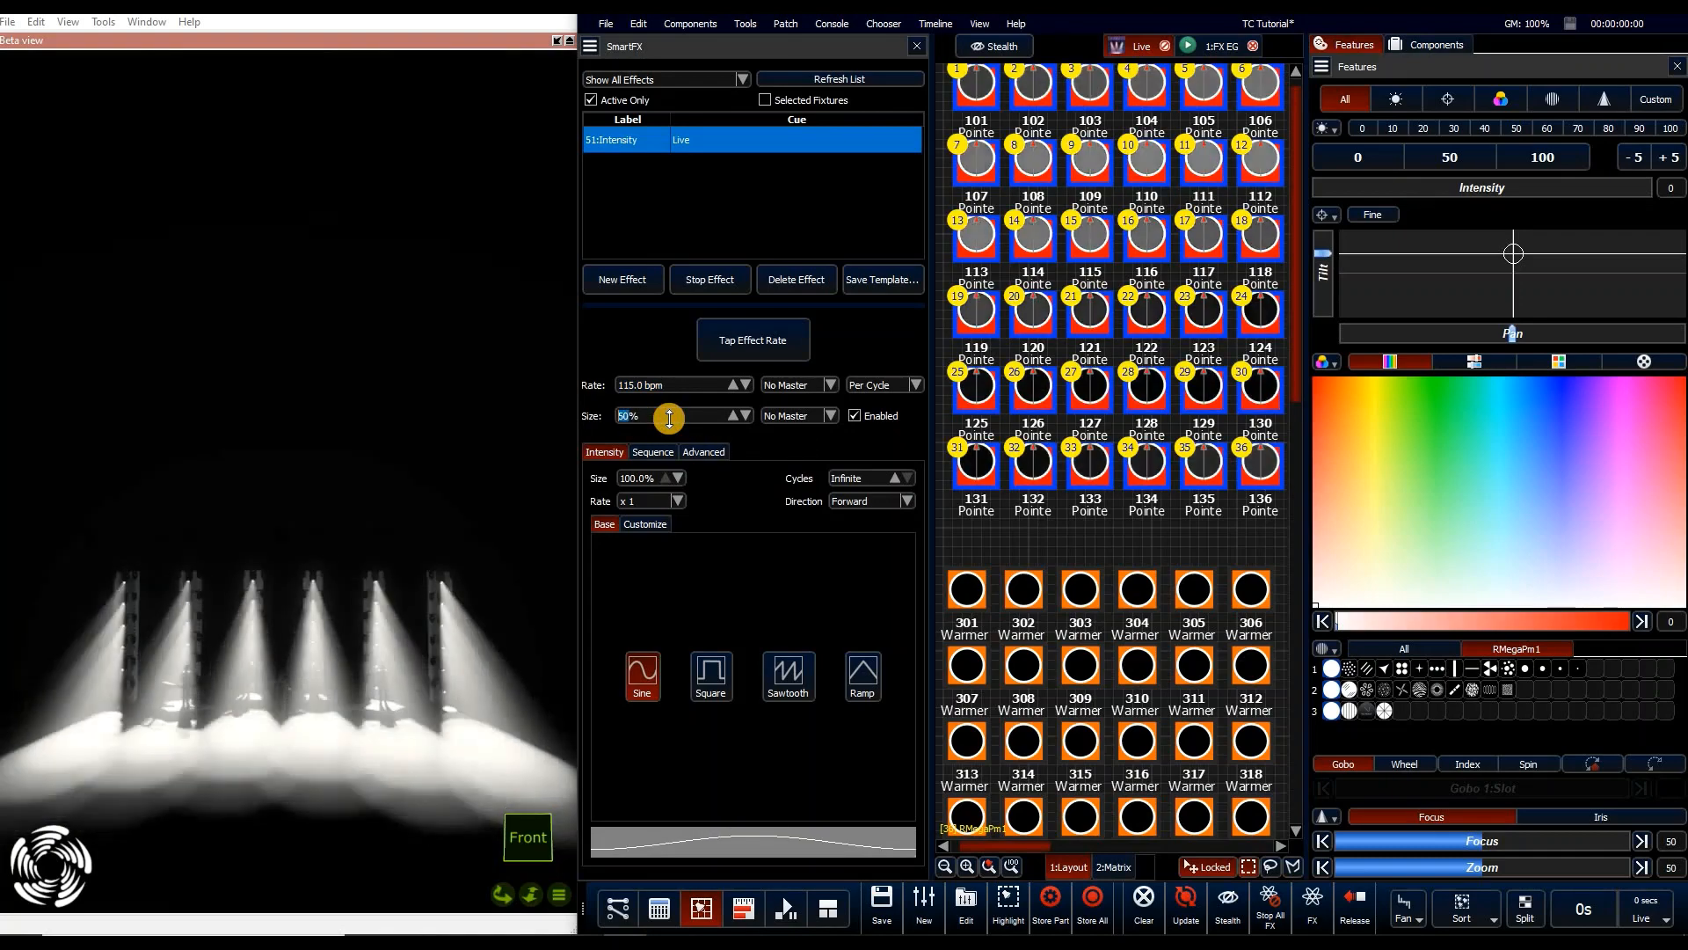
type("50")
key("Return")
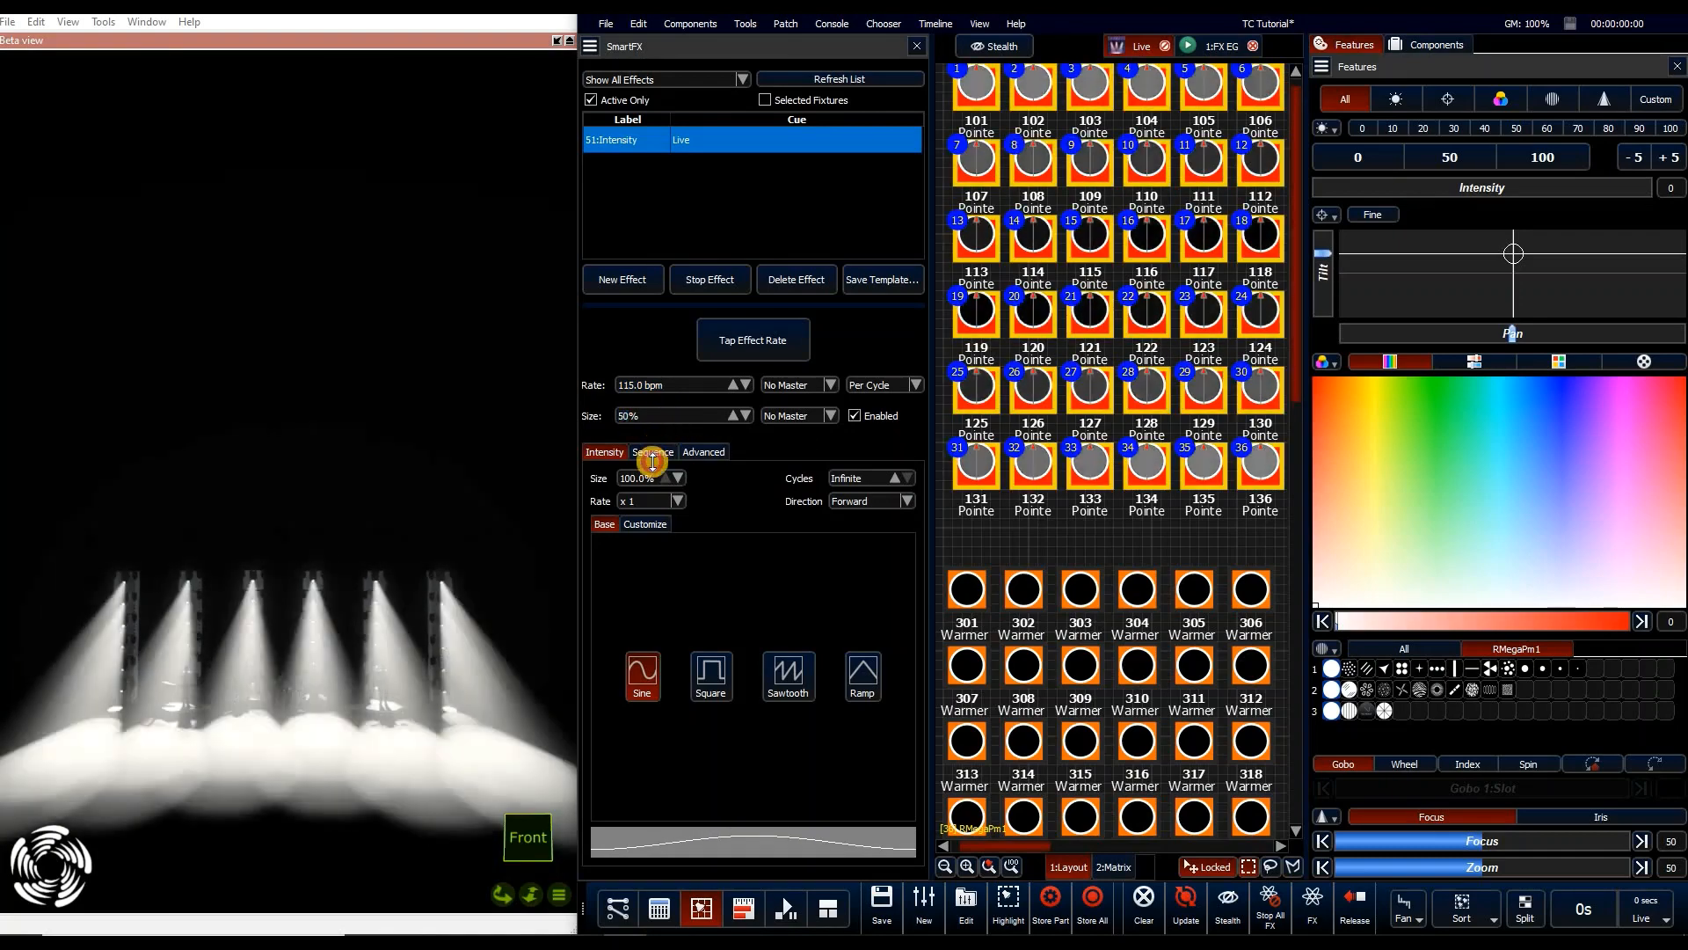
type("0")
key("Return")
type("100")
key("Return")
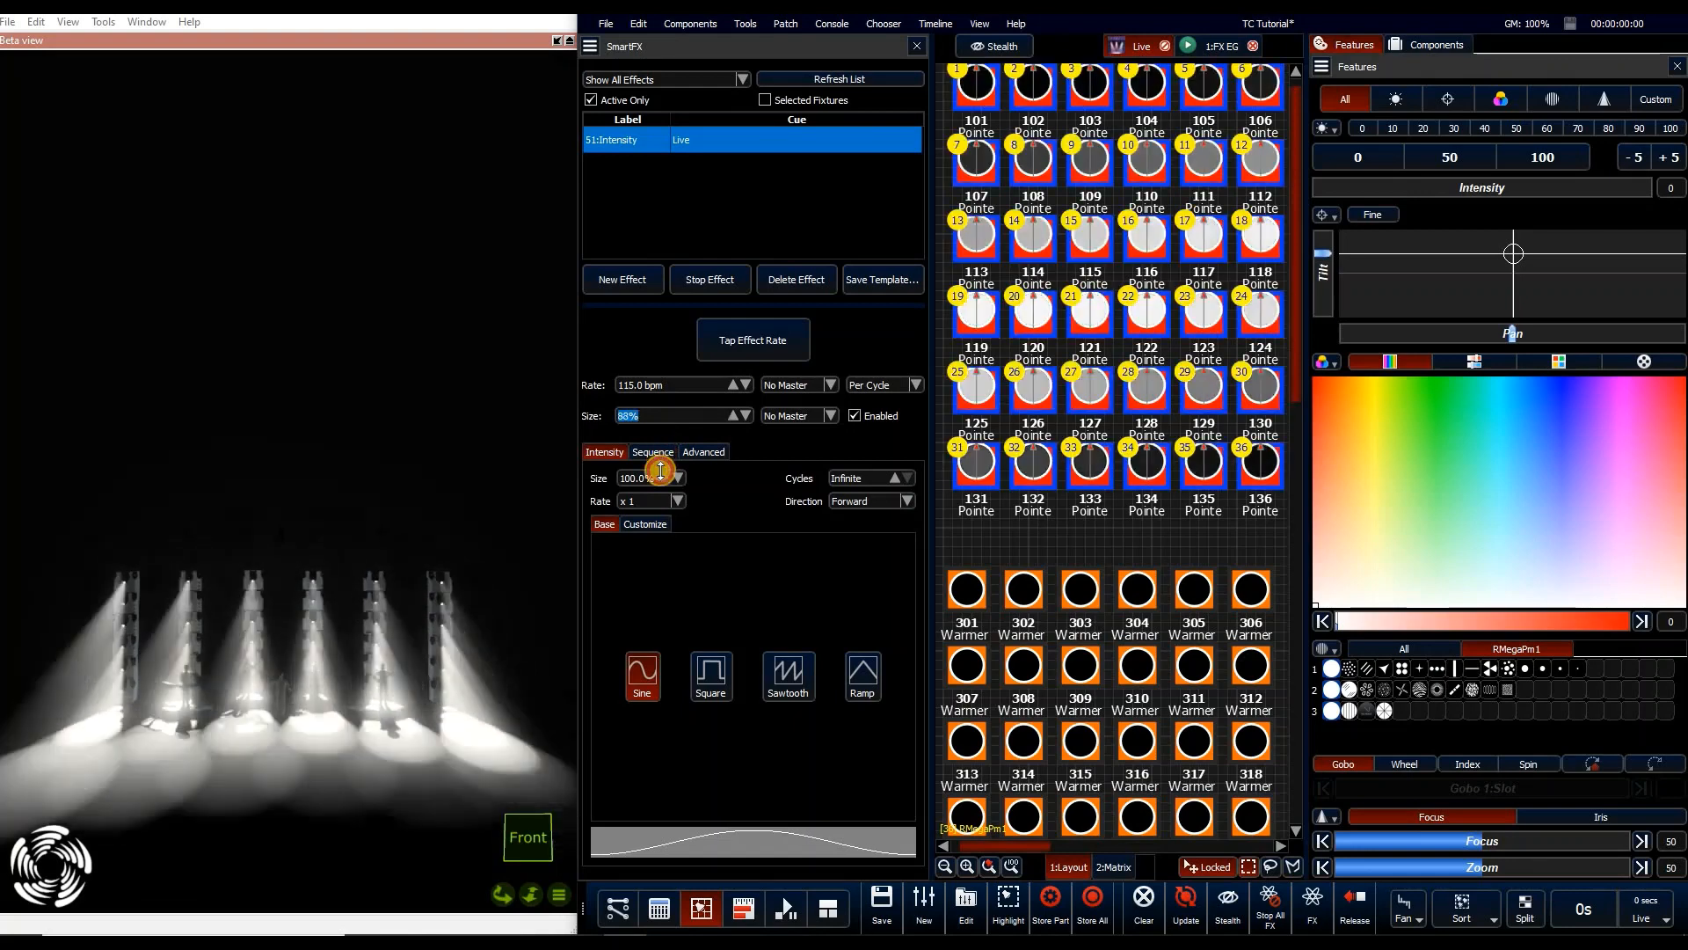
type("20")
key("Return")
type("1")
key("Return")
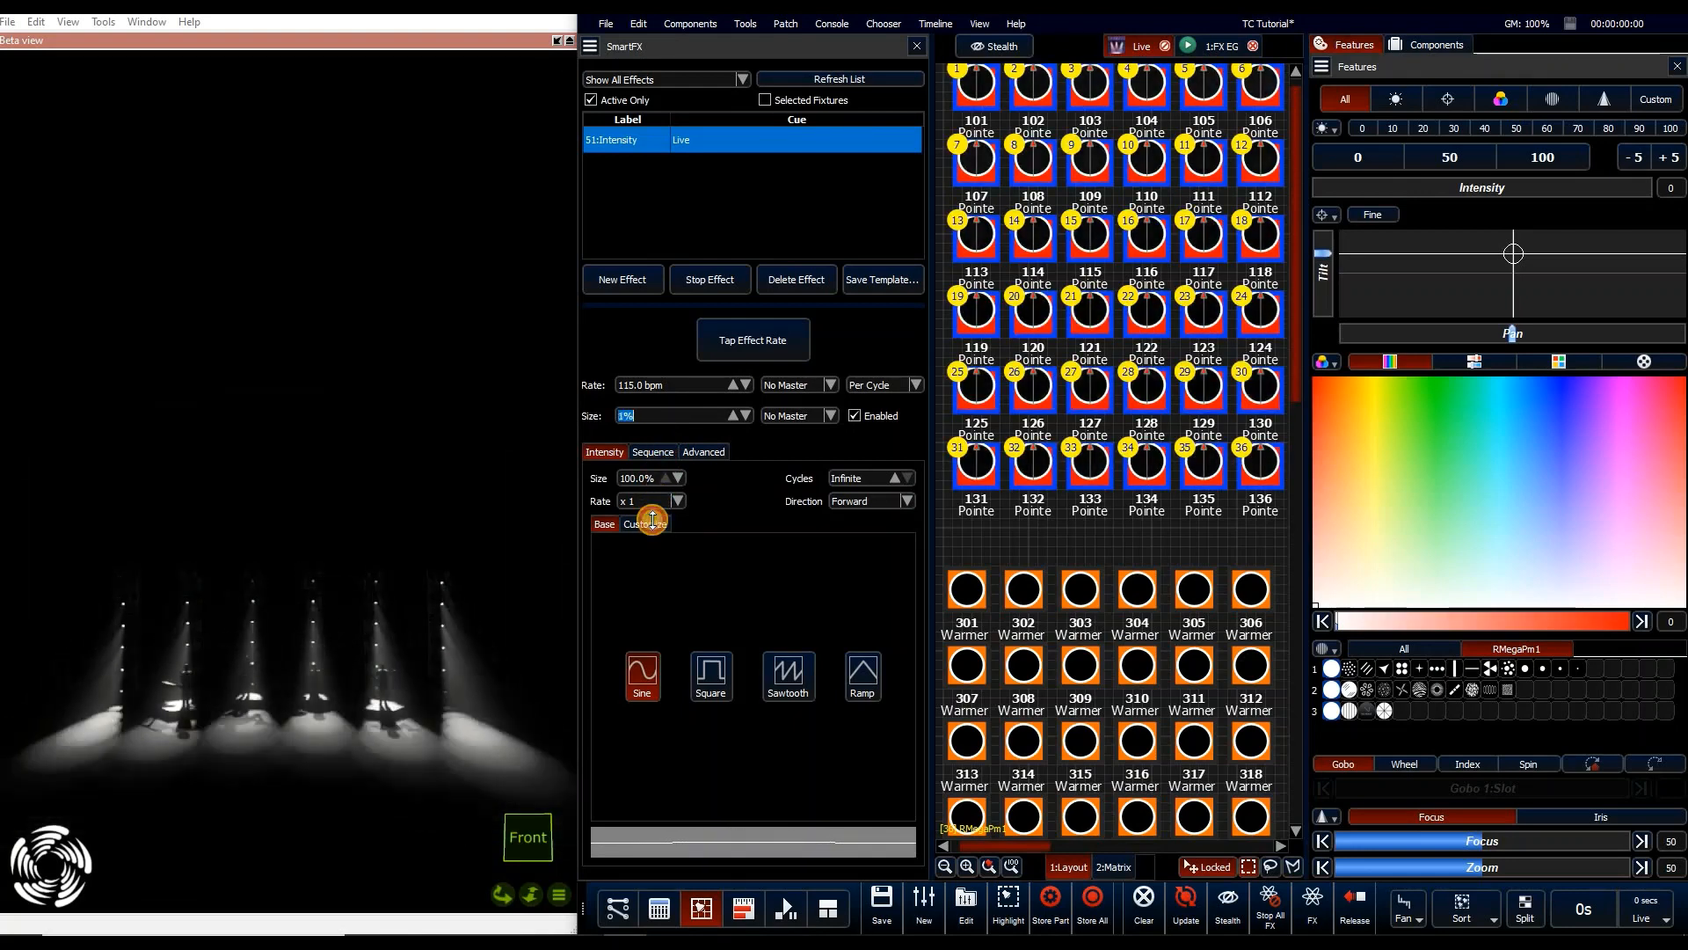
type("6")
key("Return")
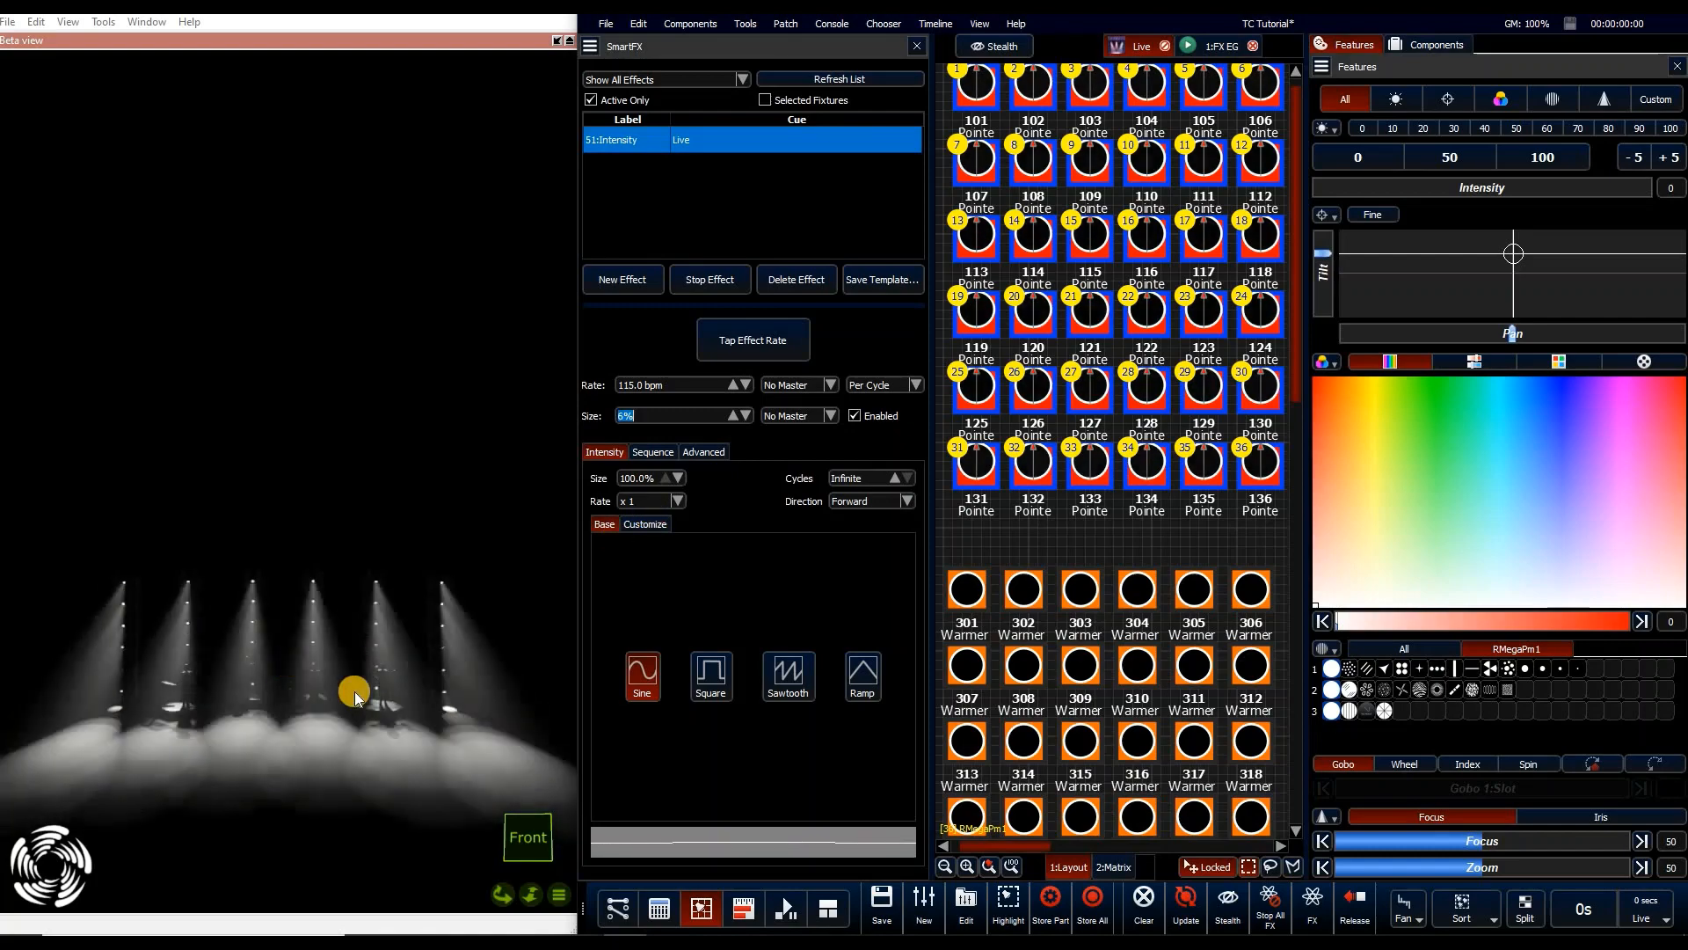
type("100")
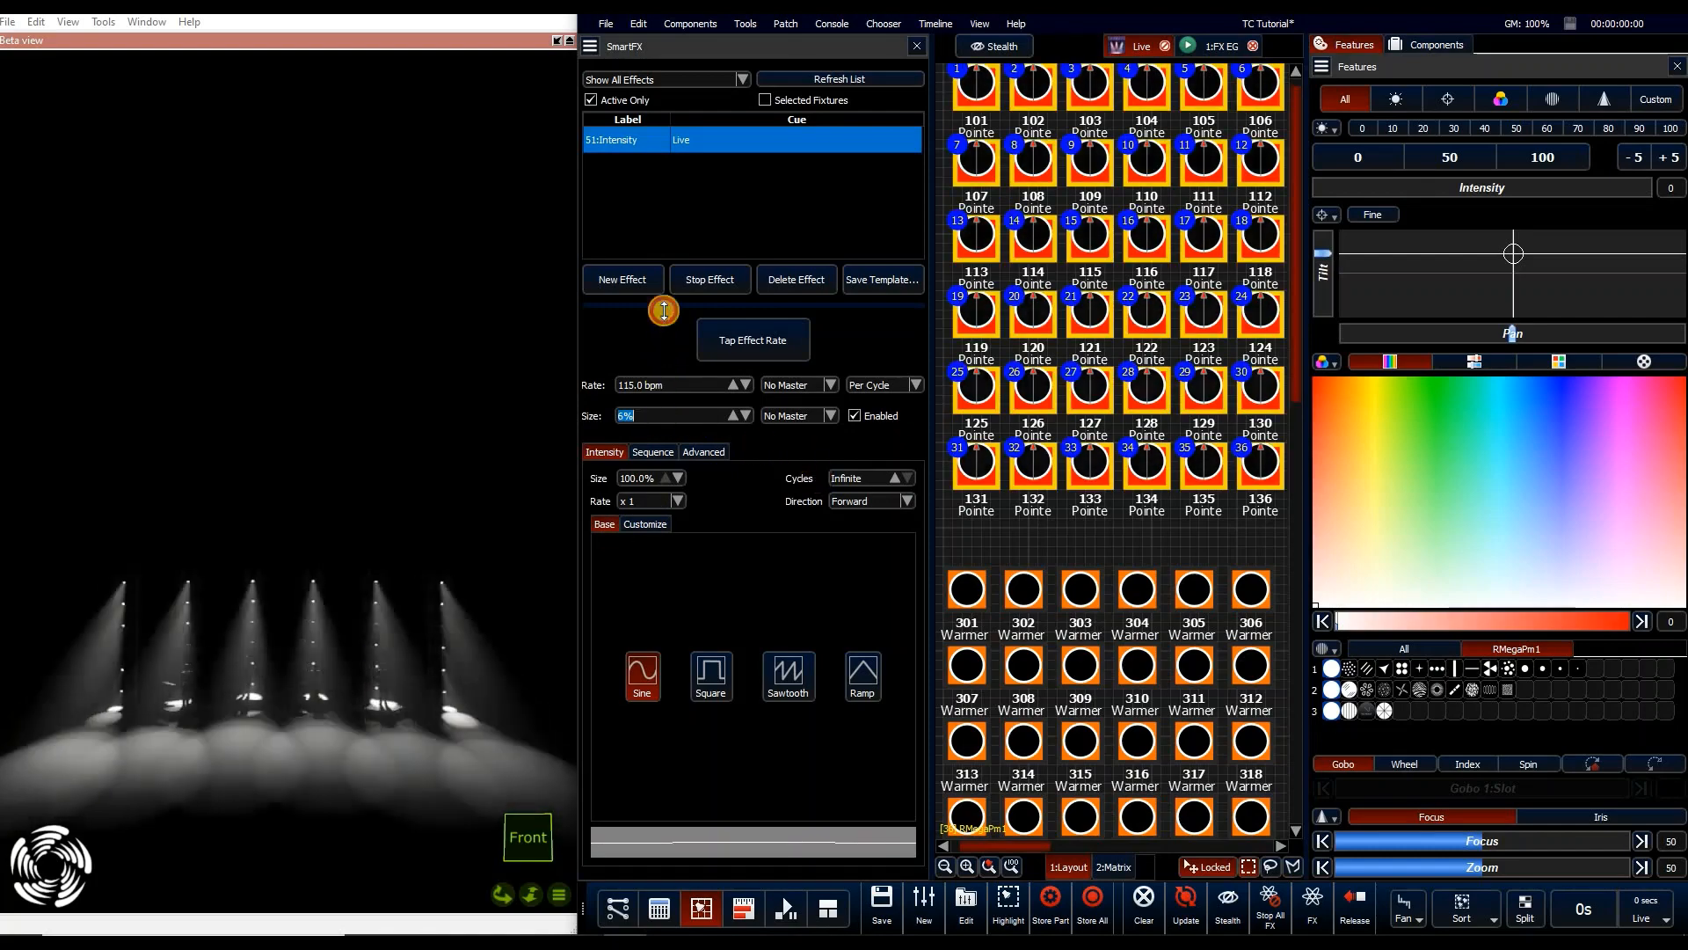
key("Return")
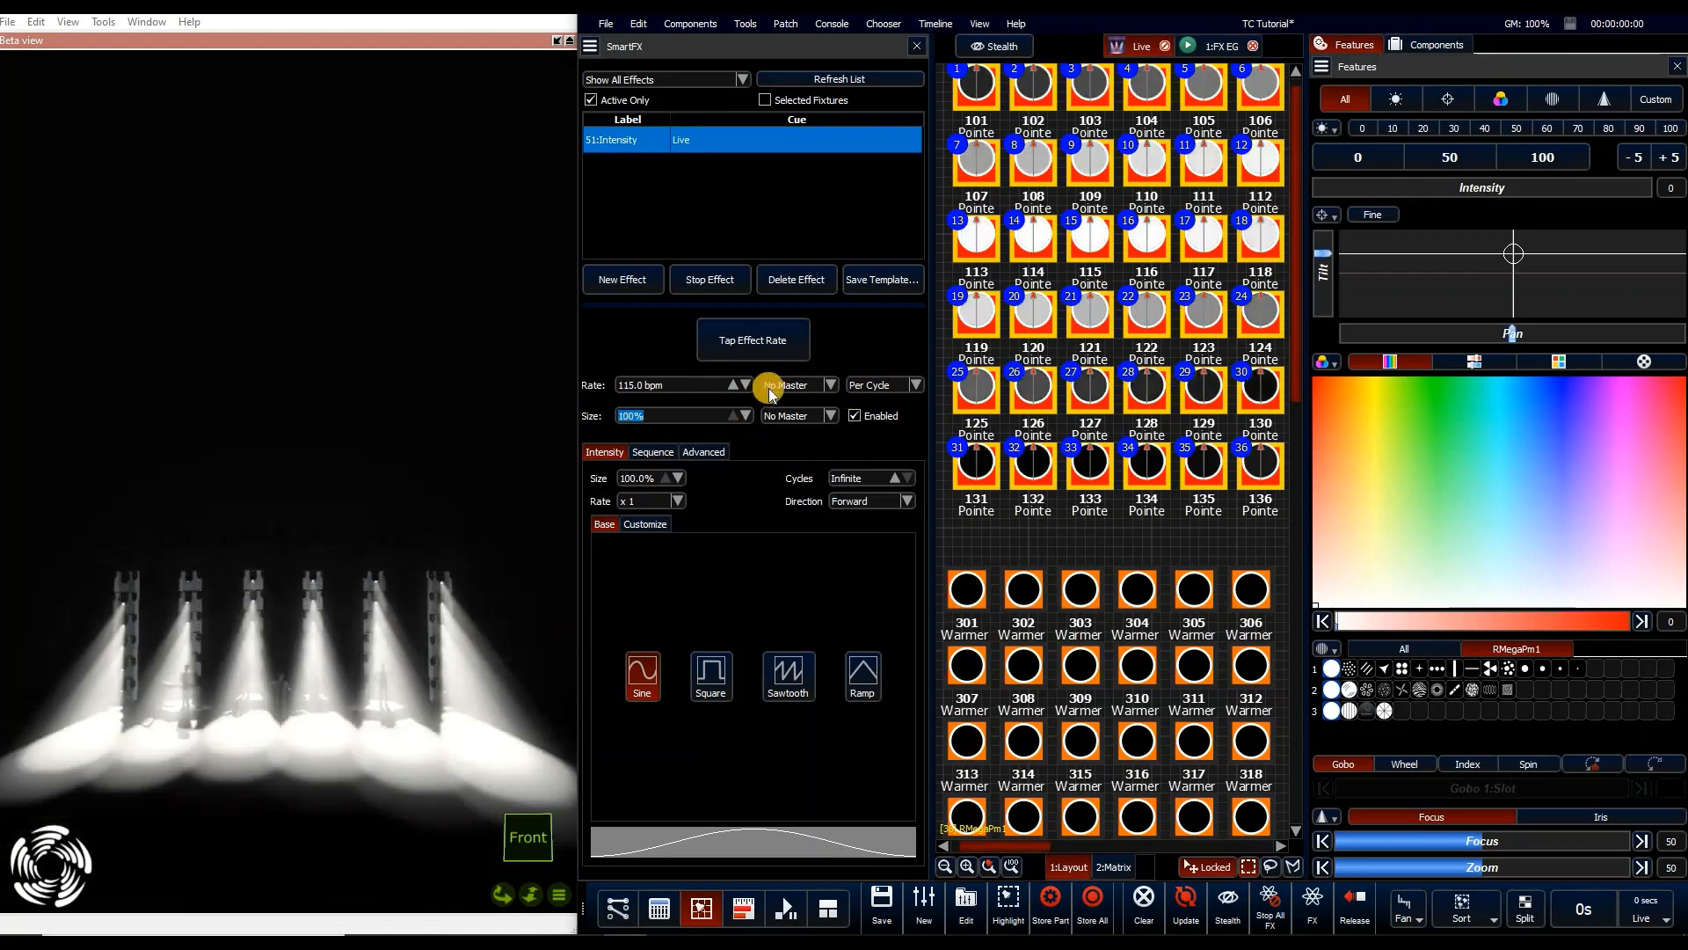
left_click(831, 387)
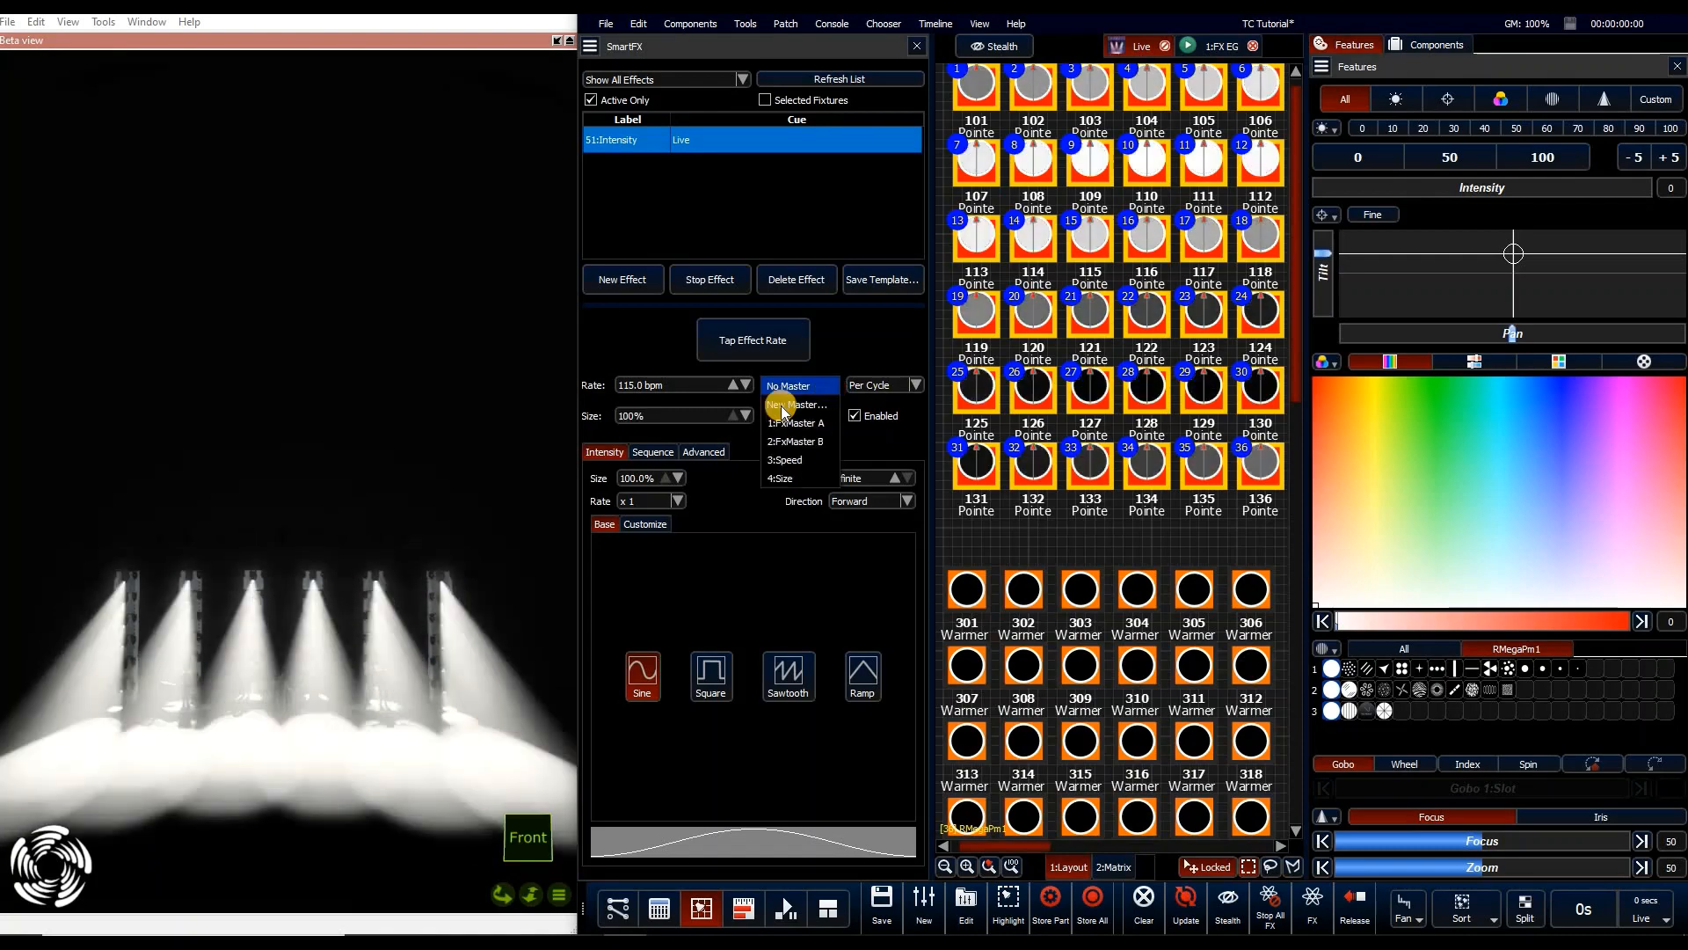
left_click(796, 405)
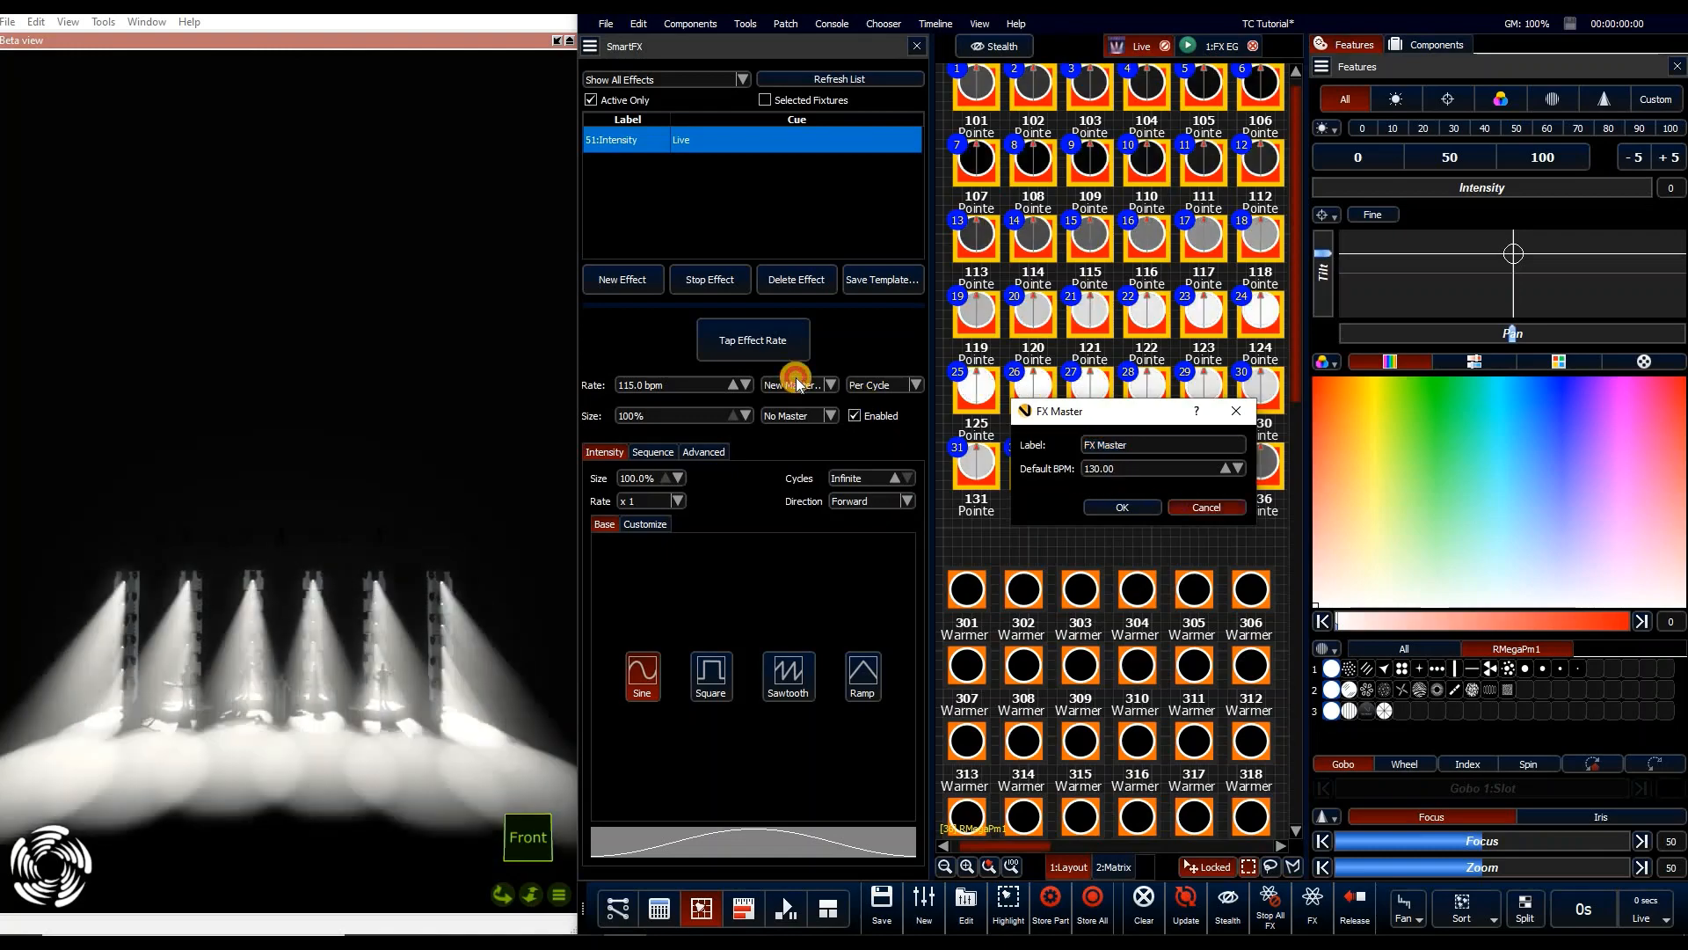
key("Escape")
Assign 3:Speed as the effect's rate master and 4:Size as its size master
left_click(827, 387)
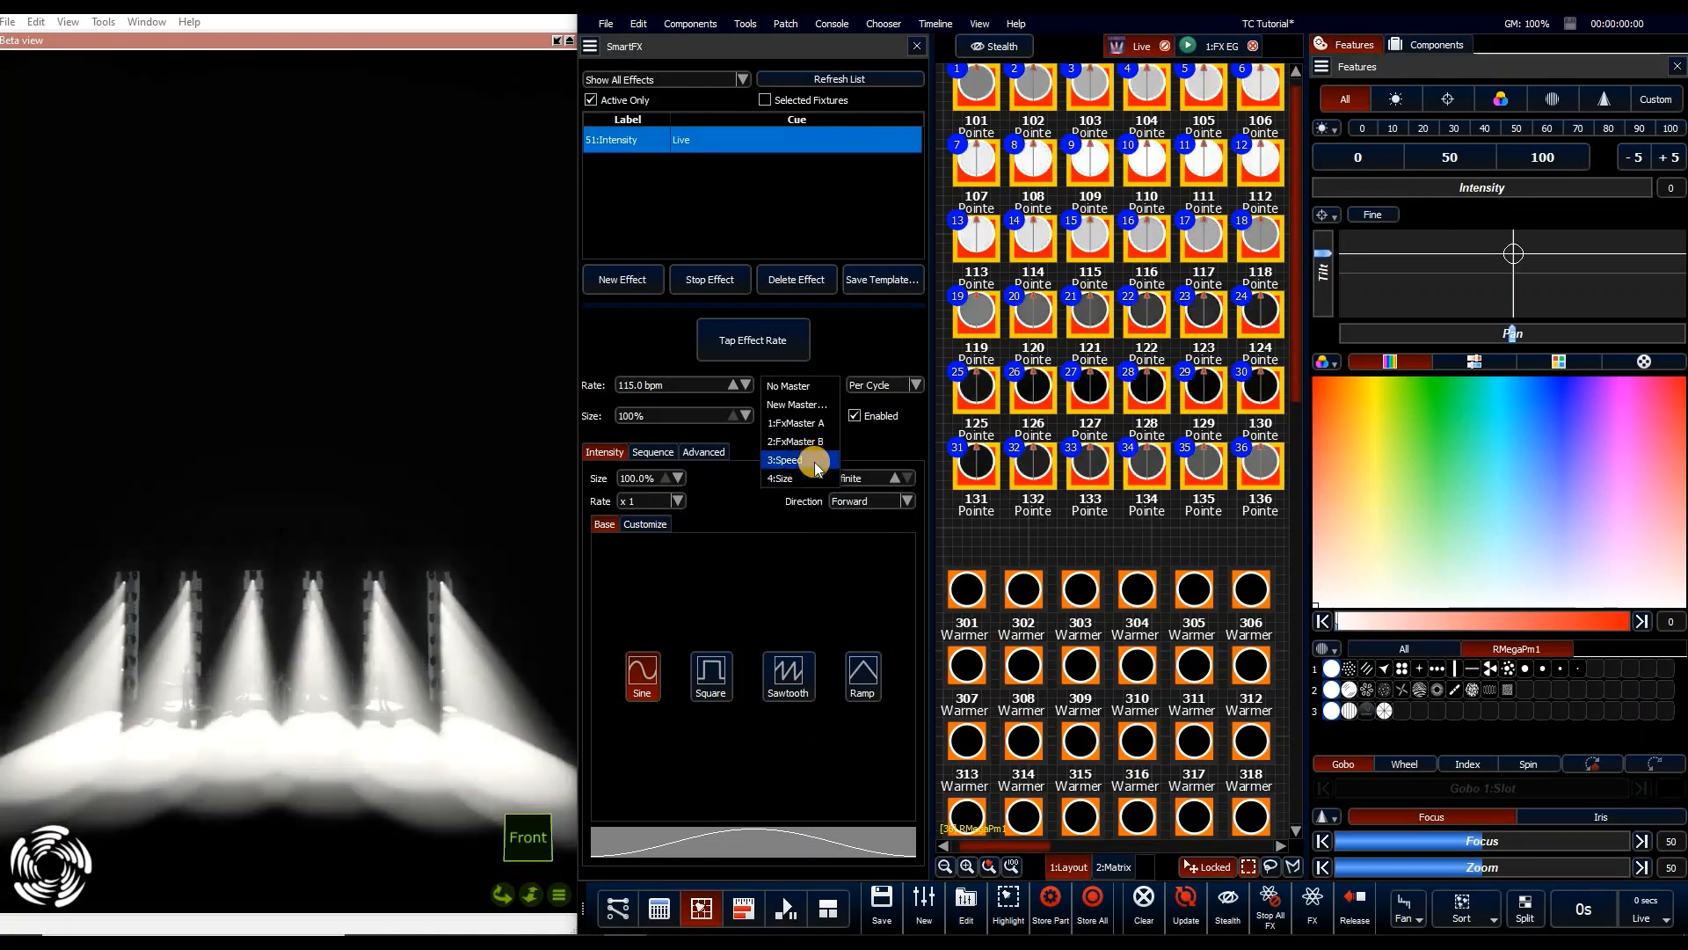
left_click(815, 463)
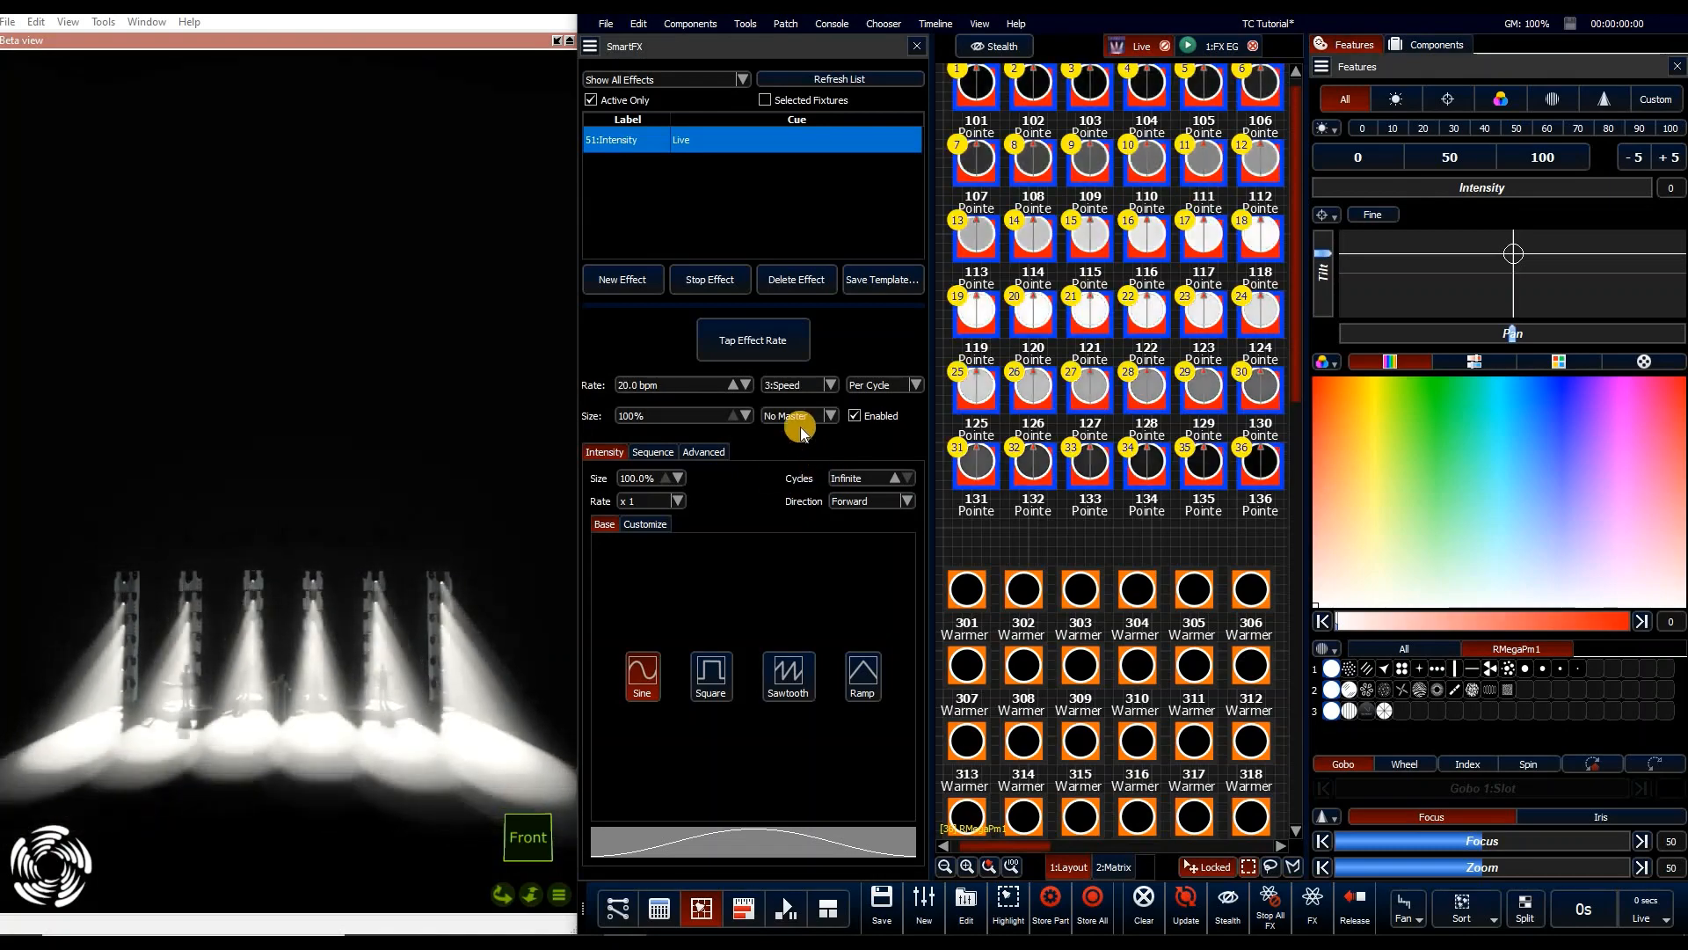
left_click(800, 415)
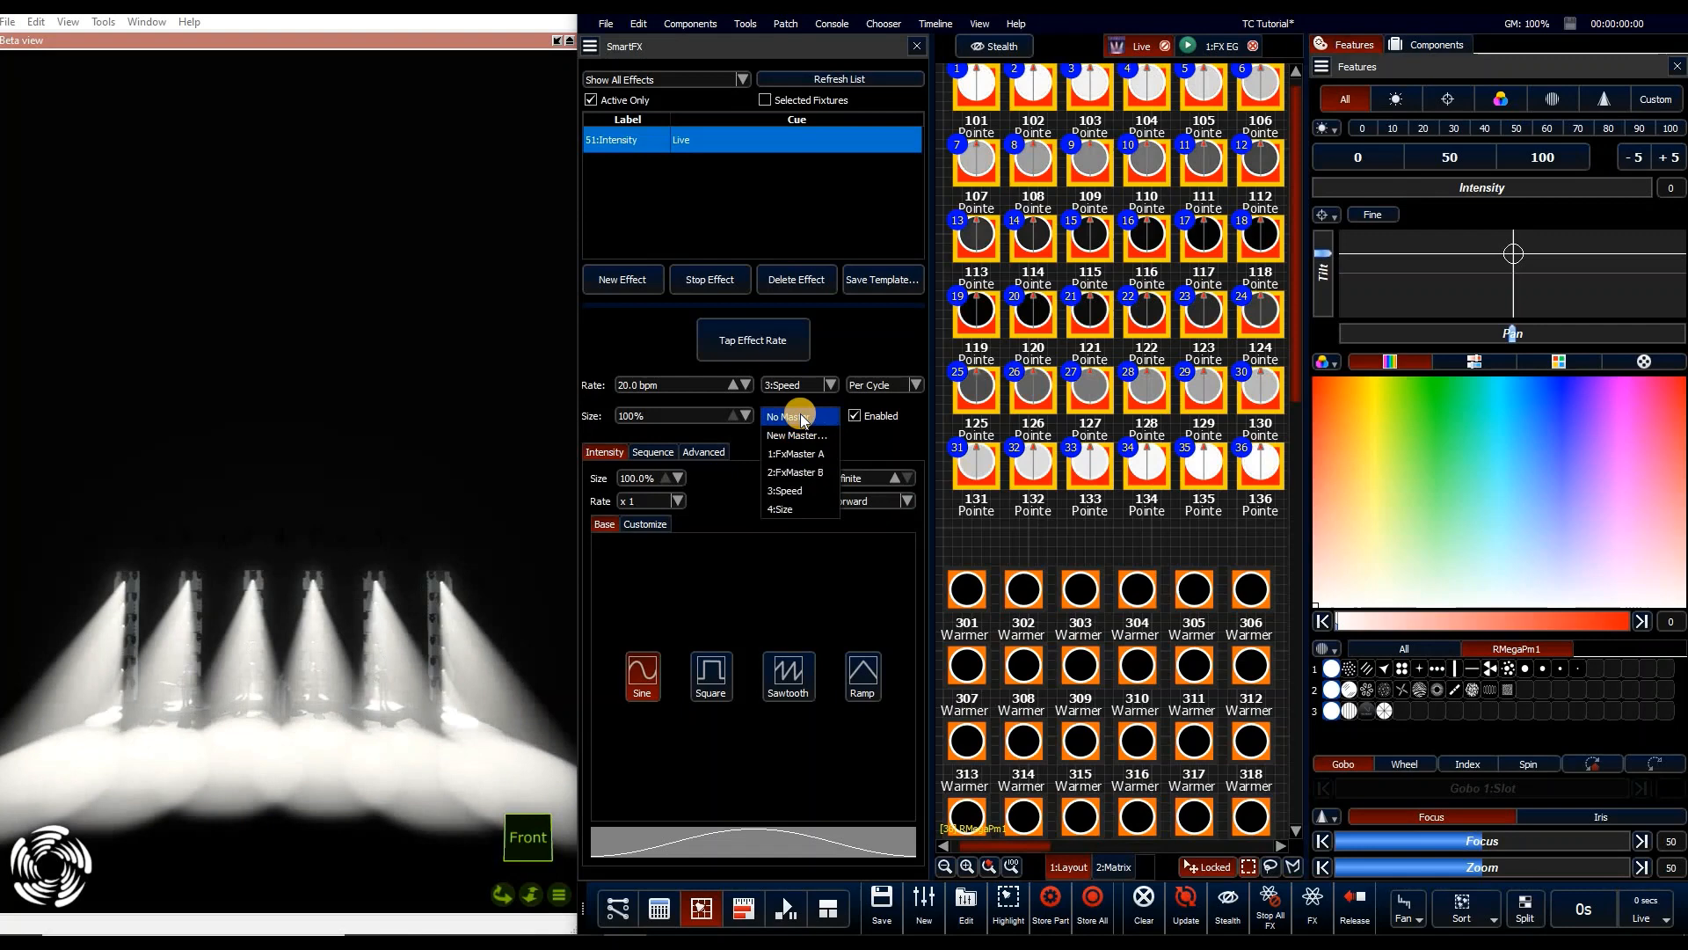
left_click(782, 509)
Switch to the console playback layout that holds the Size and Speed master faders
left_click(656, 909)
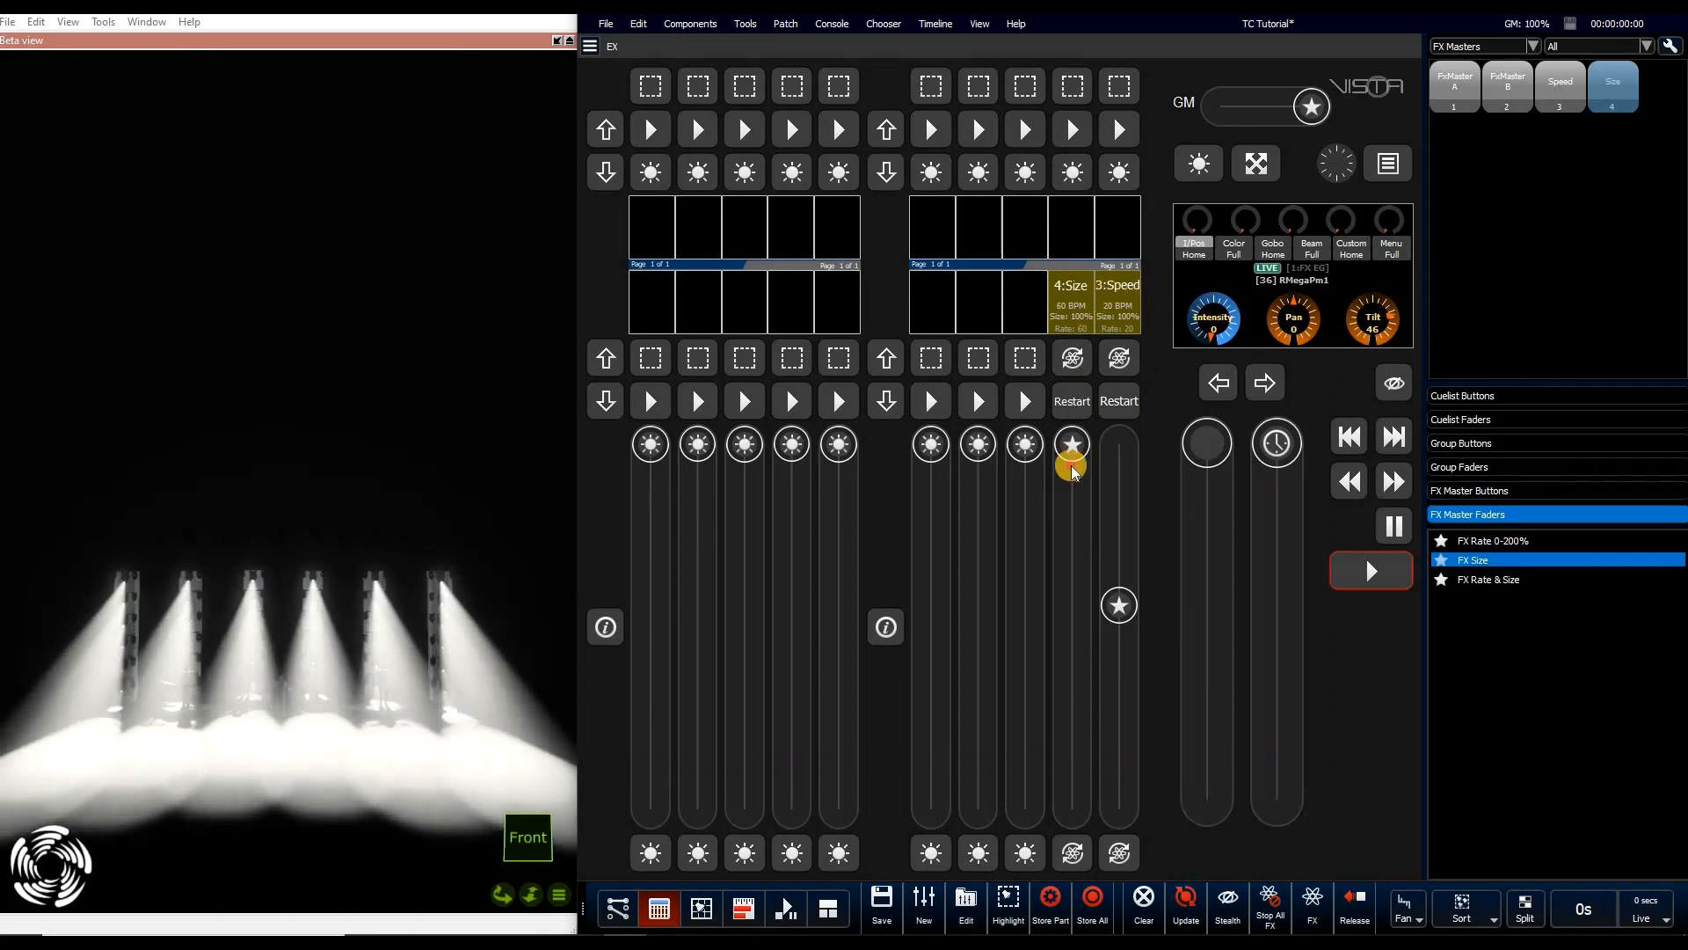
left_click_drag(1071, 463, 1082, 230)
Try placing the Speed FX master on the first empty fader of the second bank, and remove it
left_click(1562, 98)
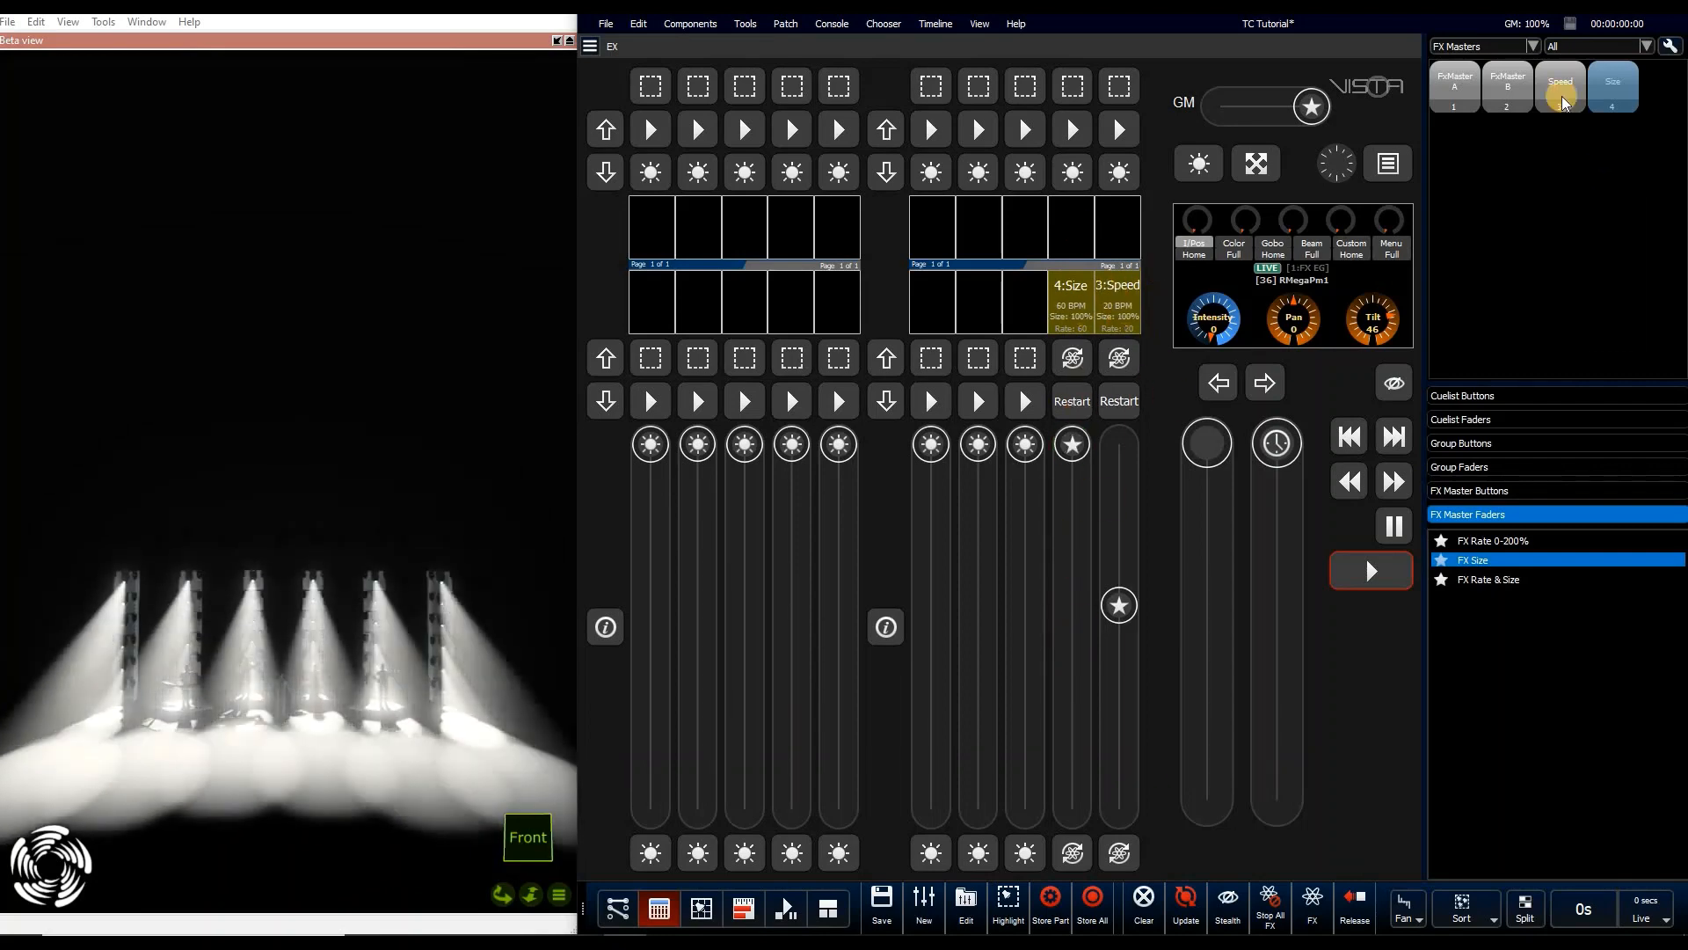
left_click_drag(1547, 77, 941, 311)
right_click(913, 304)
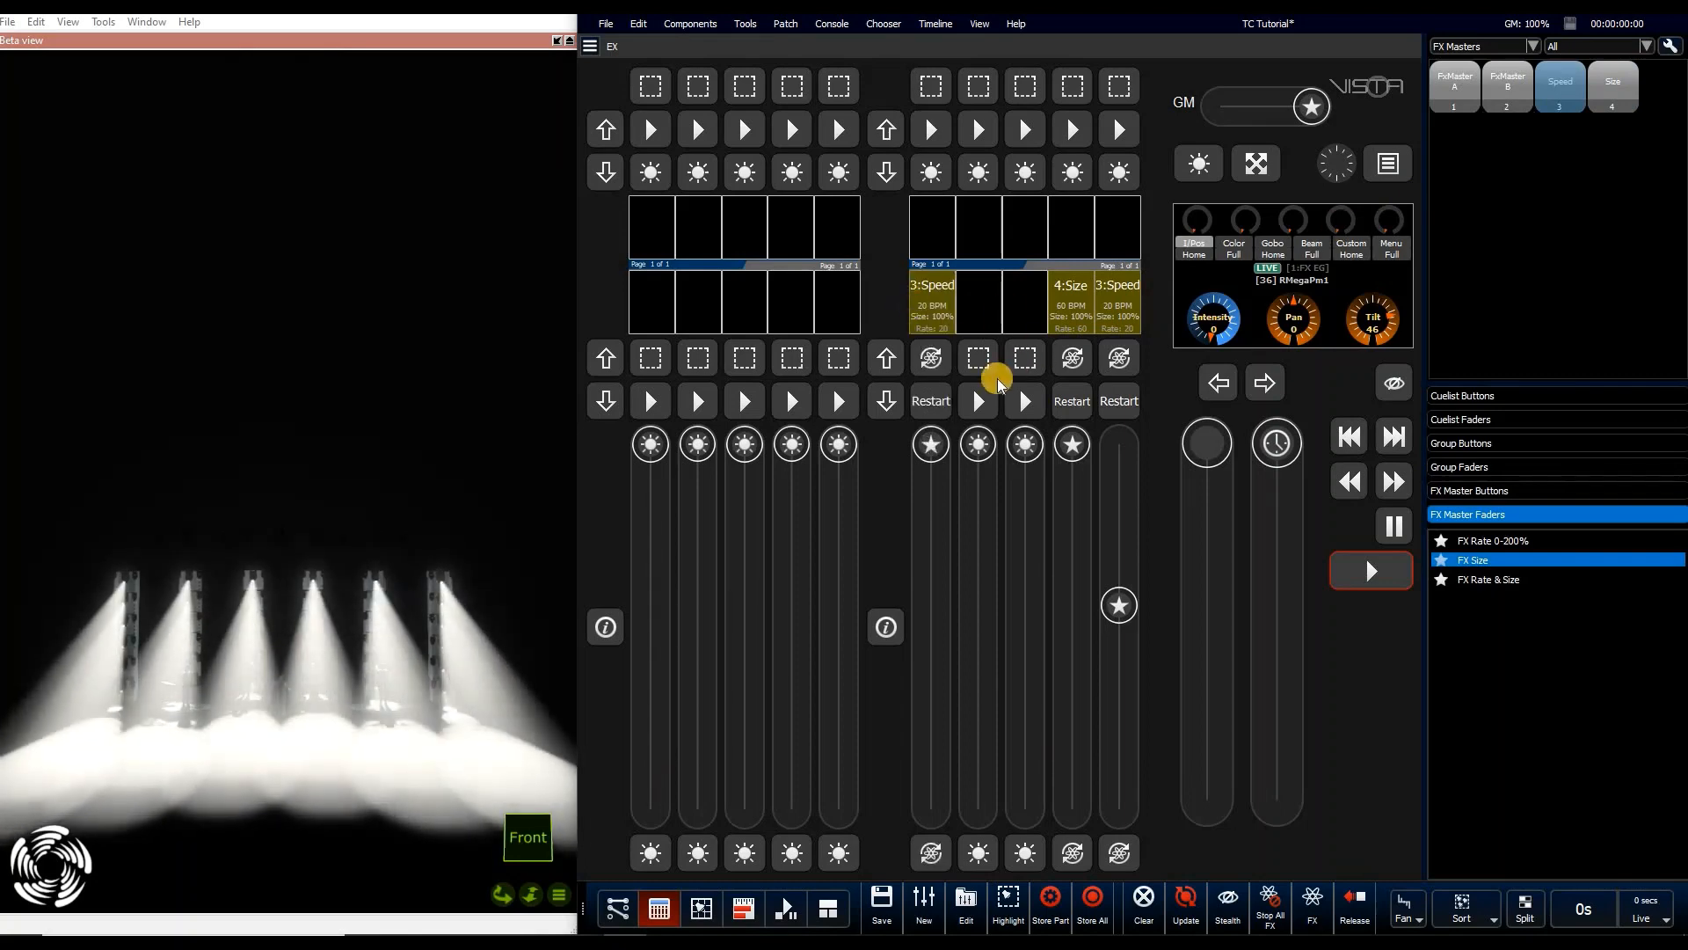
left_click(992, 408)
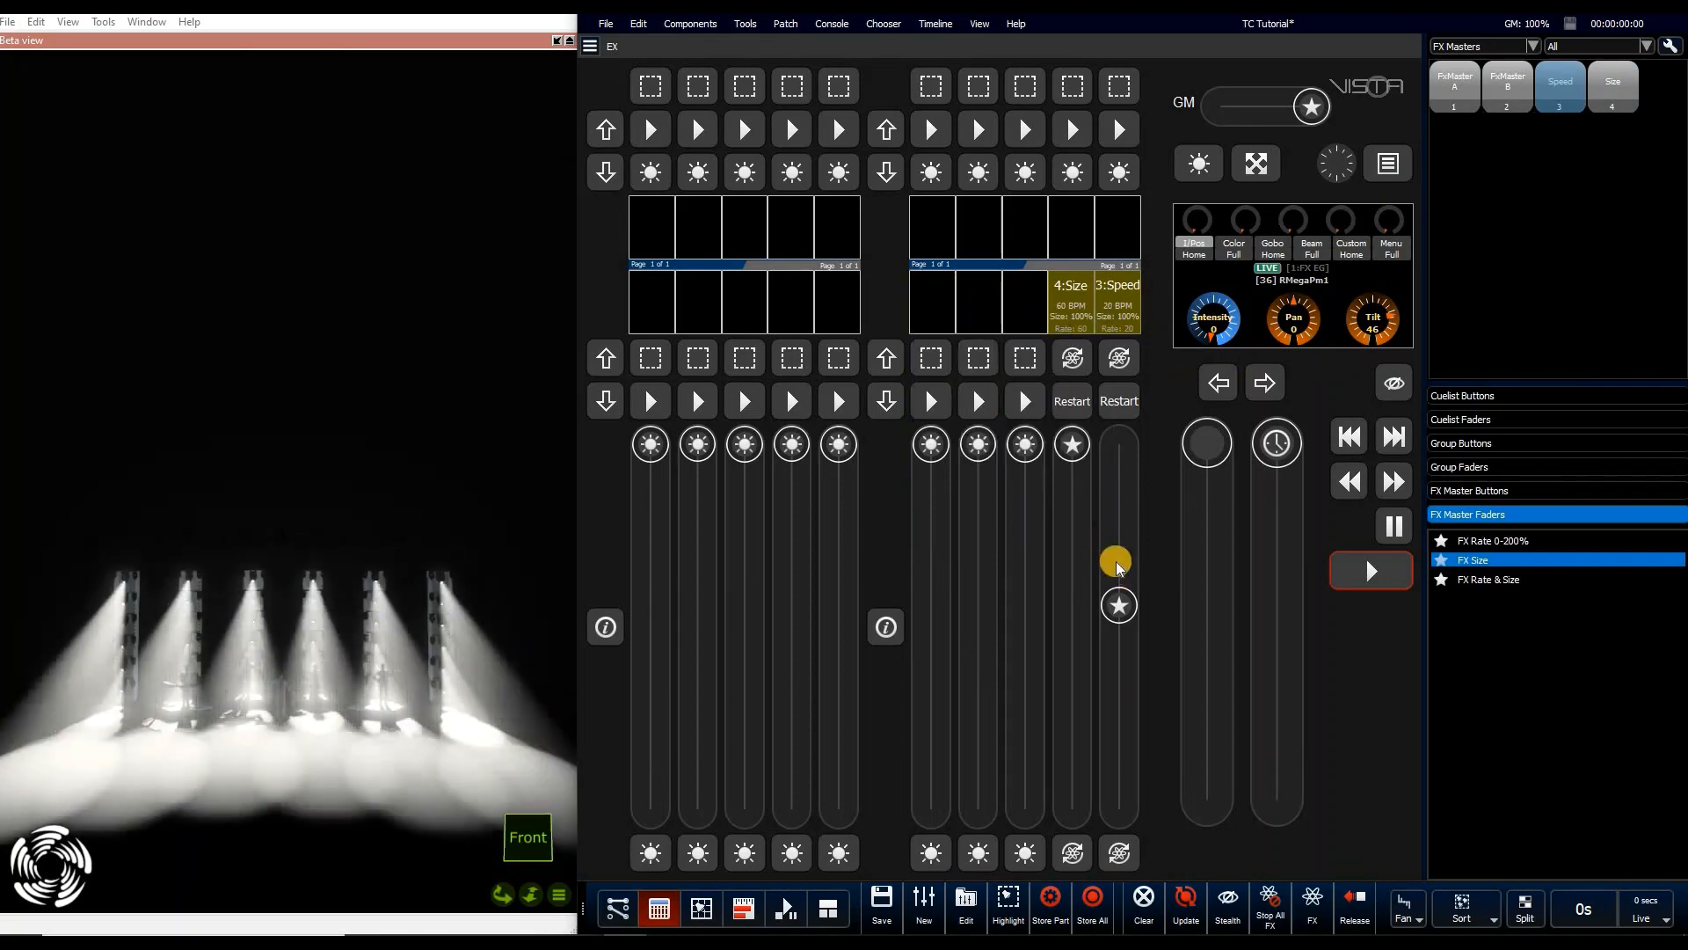
Run the Speed master's fader up to full and bring it down again, leaving the master at 119 BPM
left_click(1121, 398)
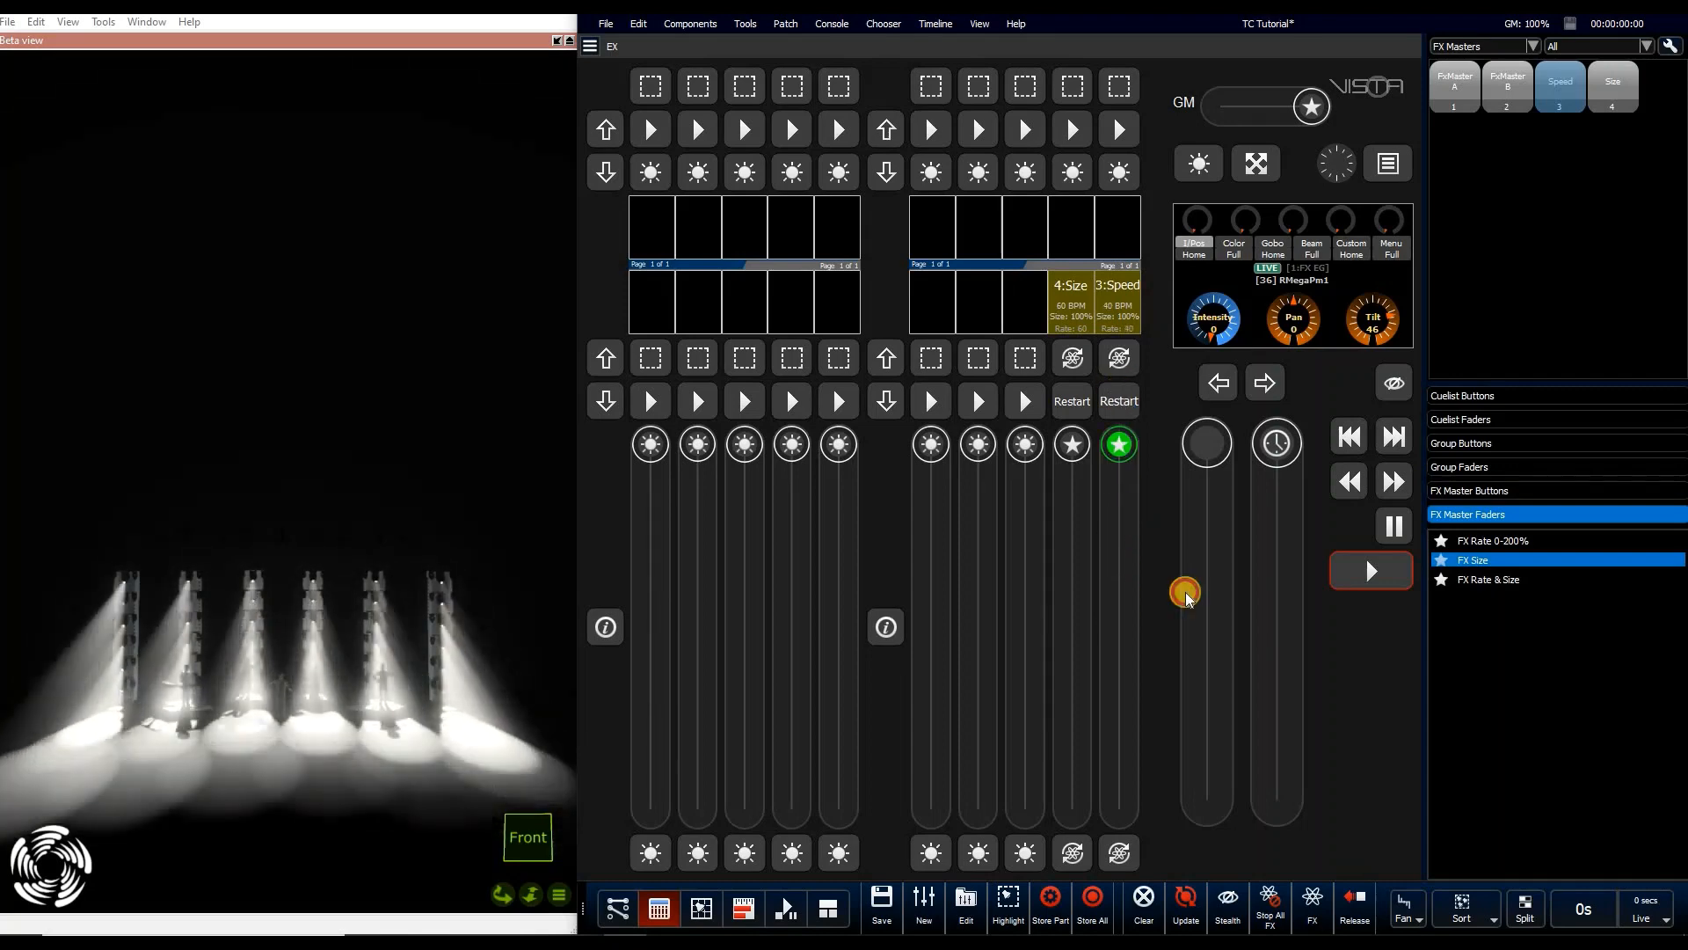
left_click_drag(1099, 768, 1263, 446)
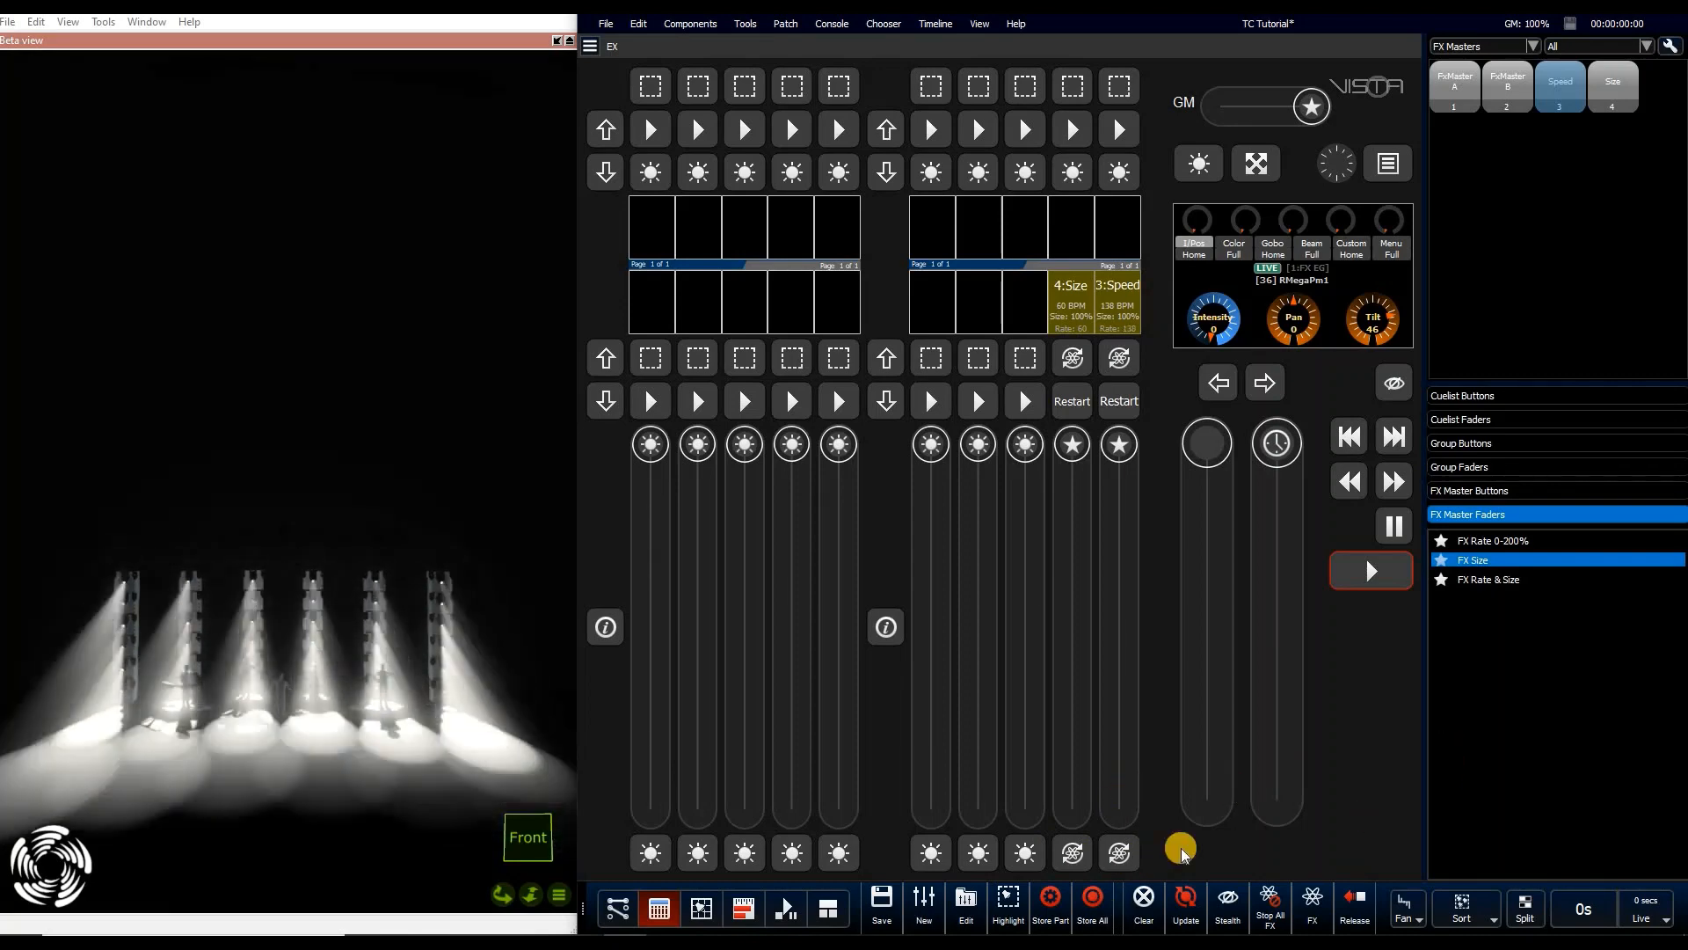
left_click_drag(1121, 496, 1070, 444)
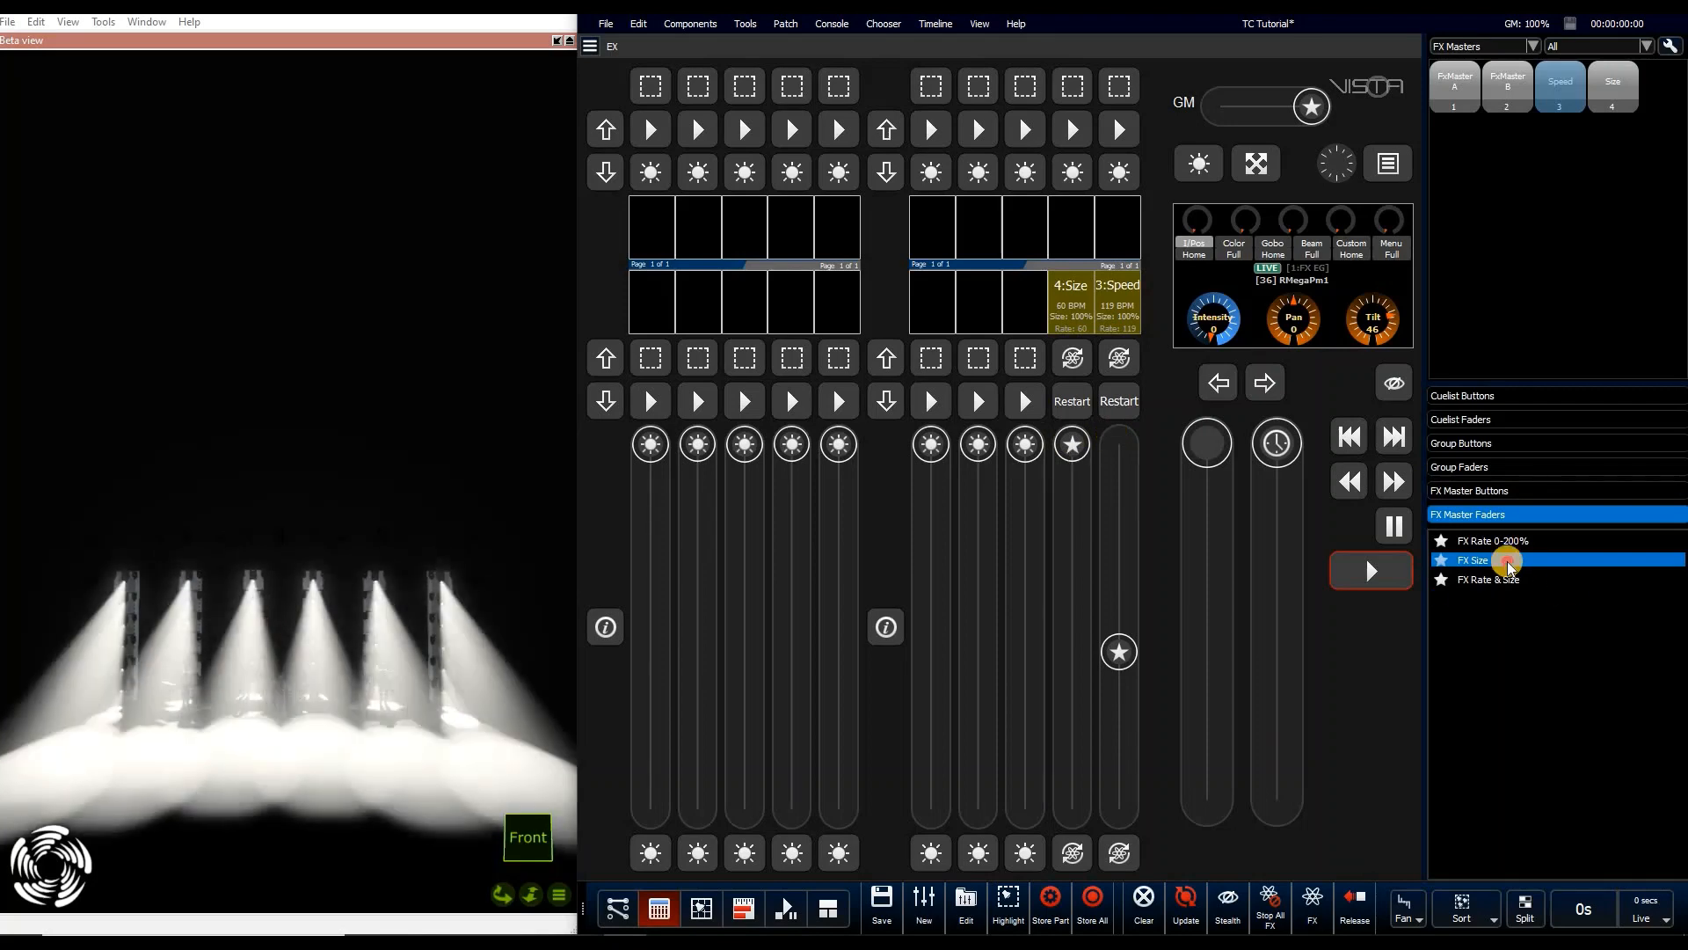
Try out the Size master's fader, and return to the SmartFX layout with the effect size at 100%
left_click(1072, 444)
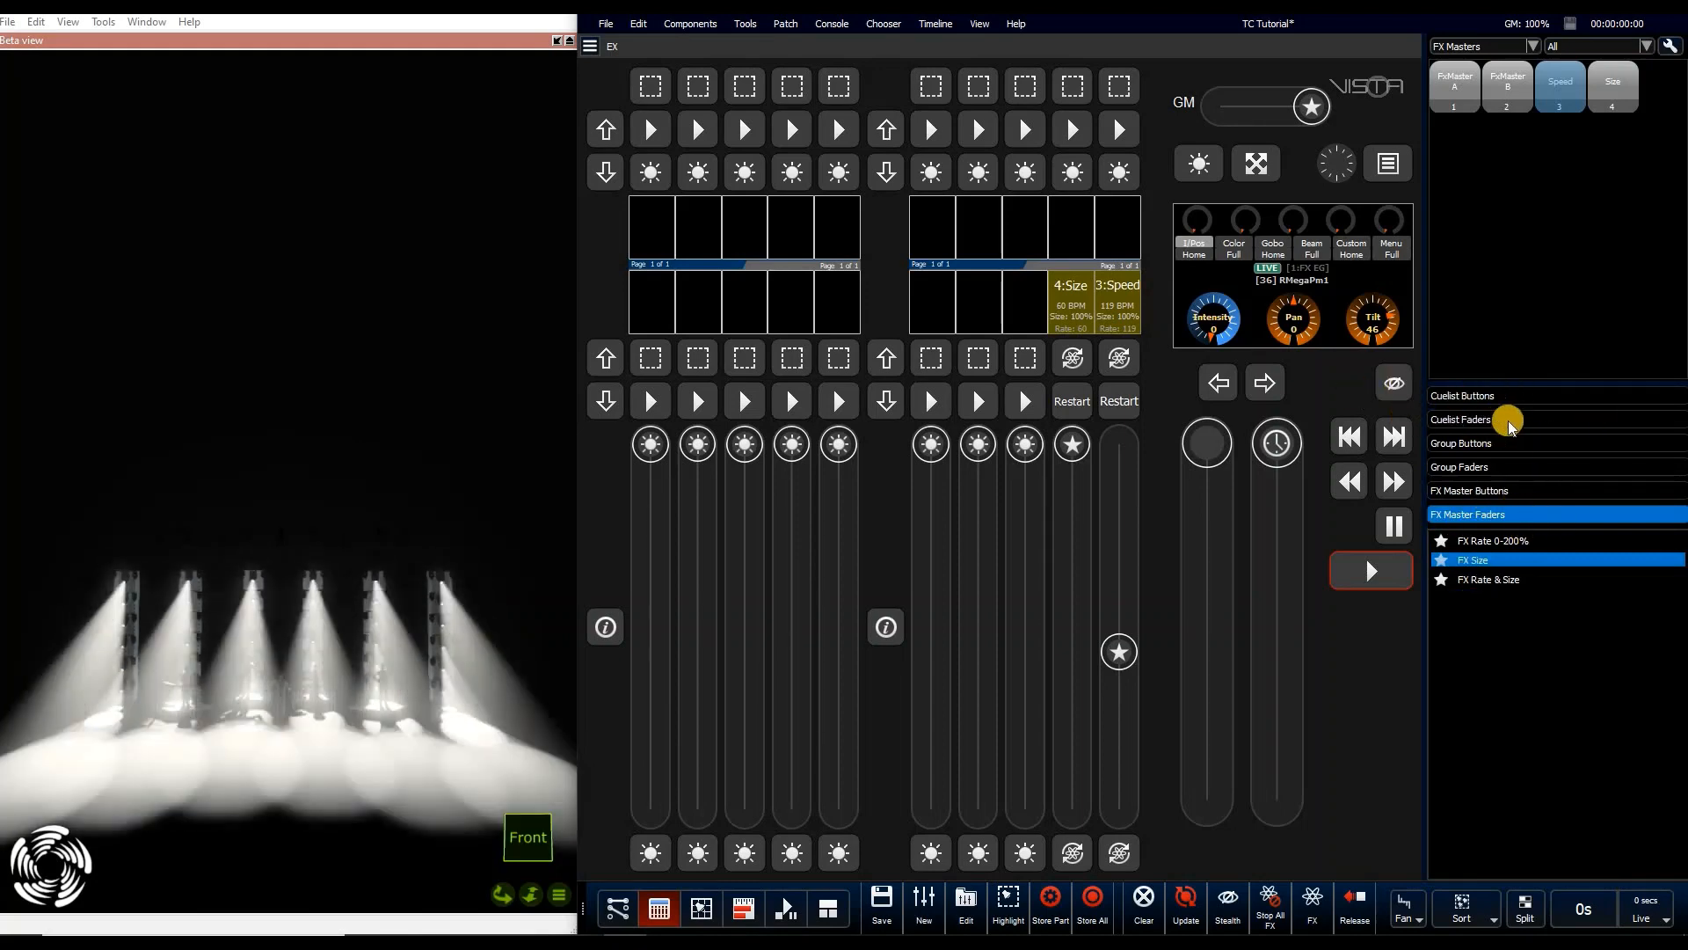
left_click_drag(1498, 563, 1059, 424)
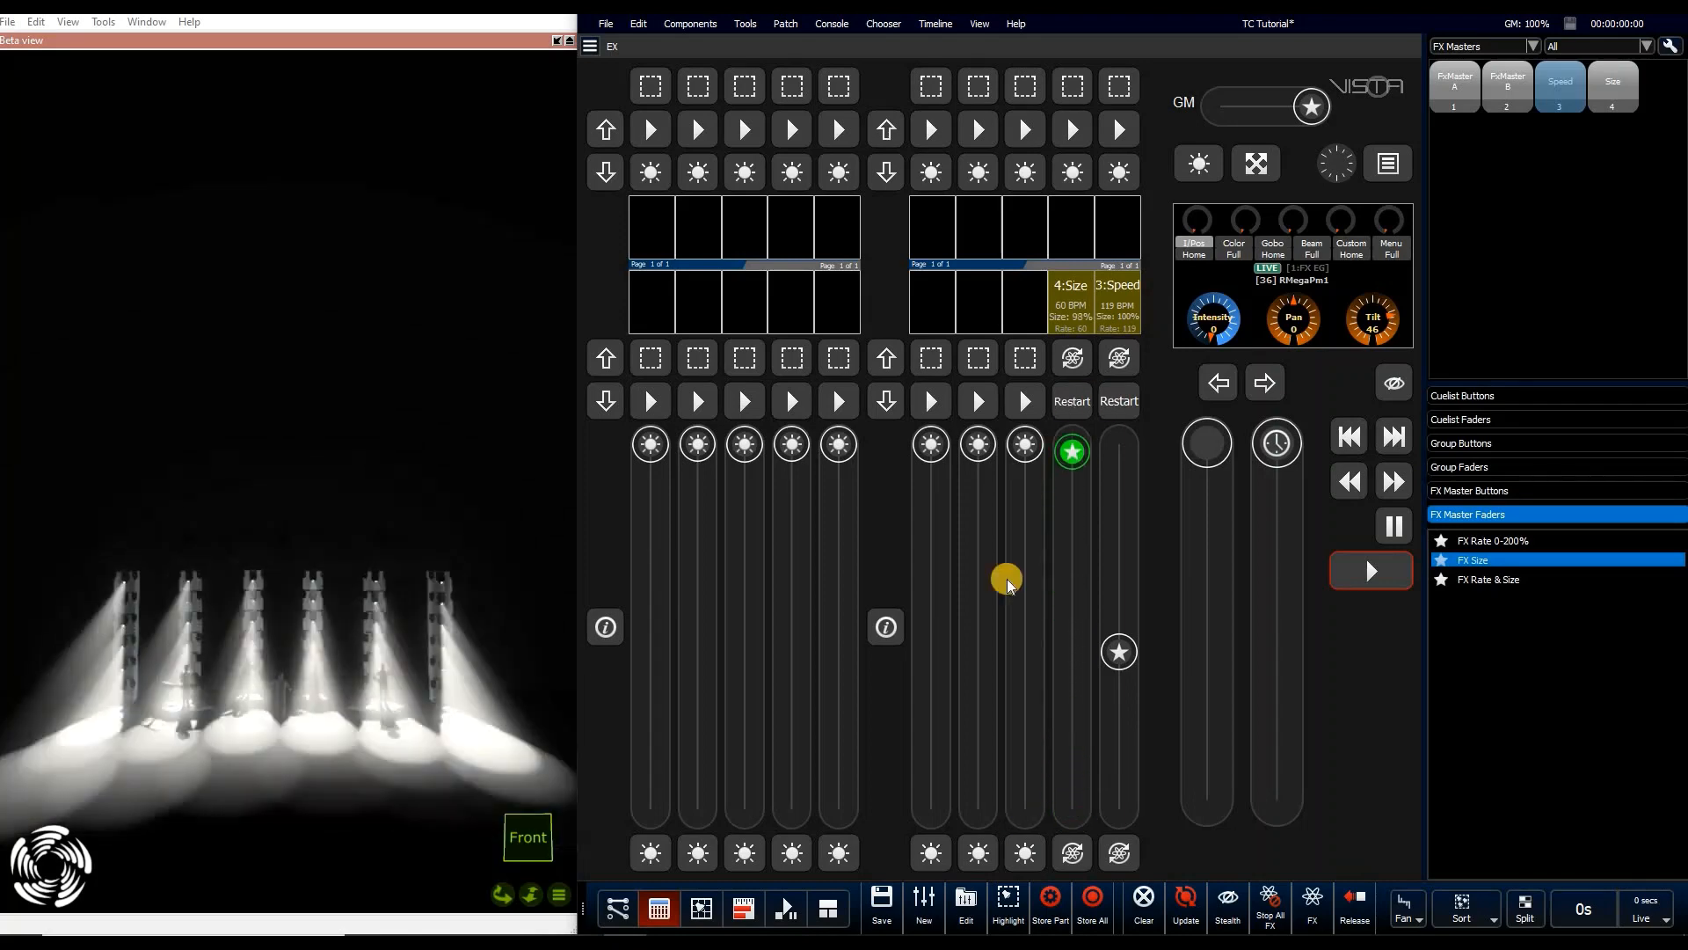
left_click(700, 906)
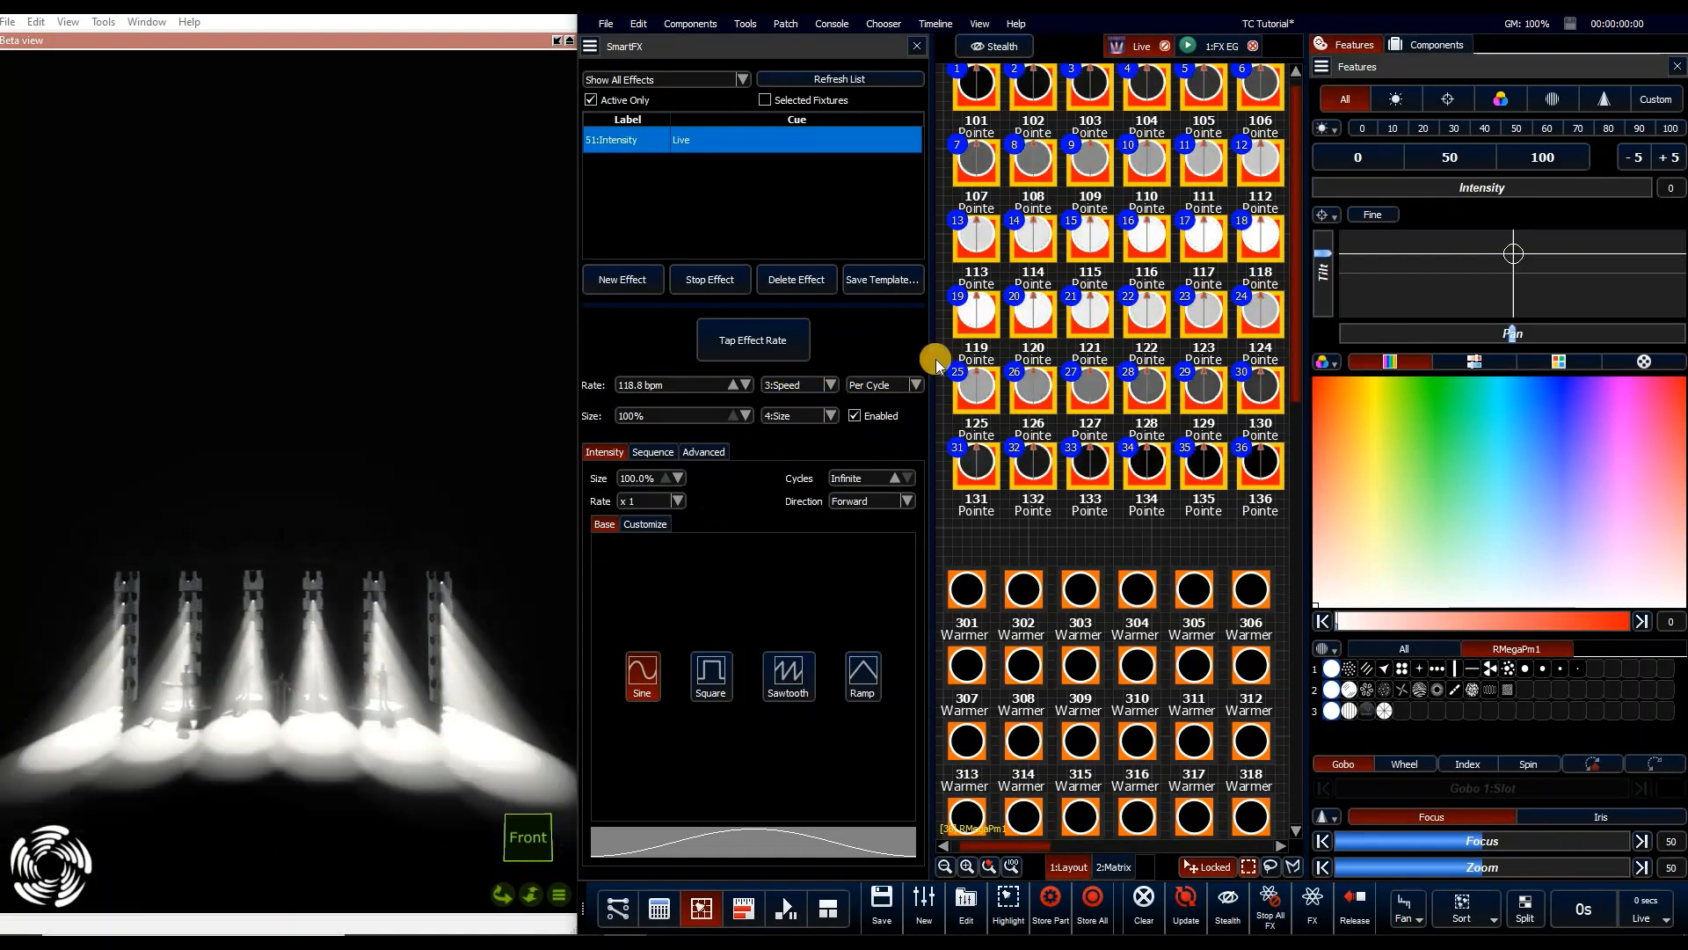
Disable and re-enable the Intensity effect several times to compare the stage output, leaving it enabled
left_click(855, 416)
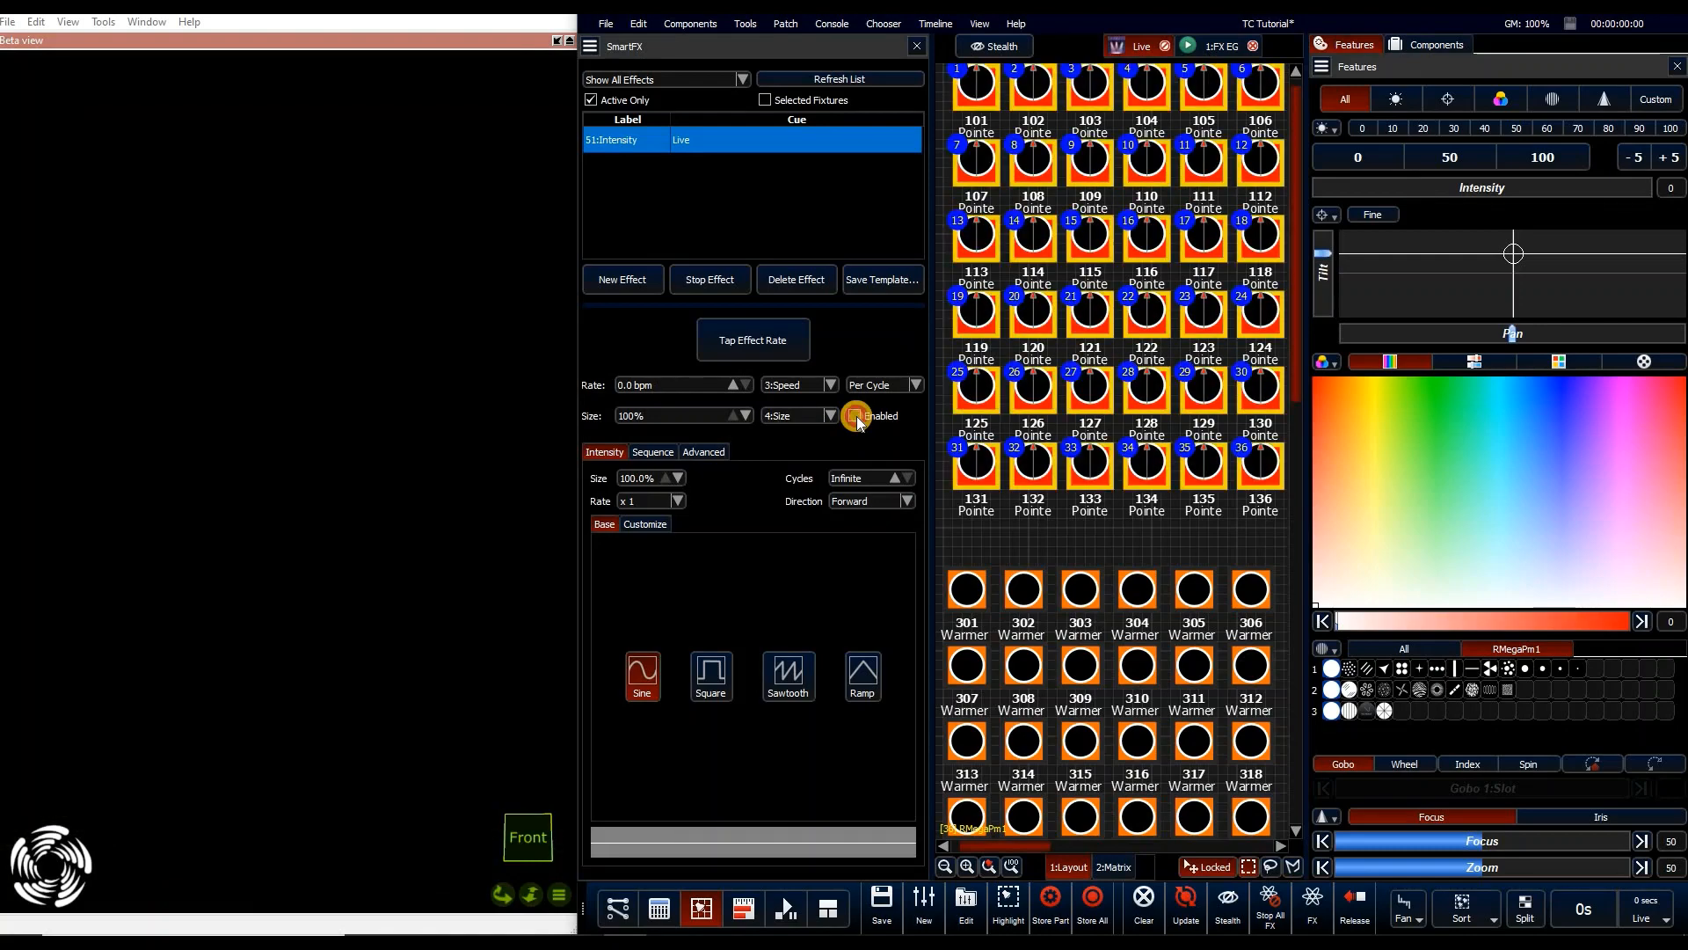
left_click(856, 417)
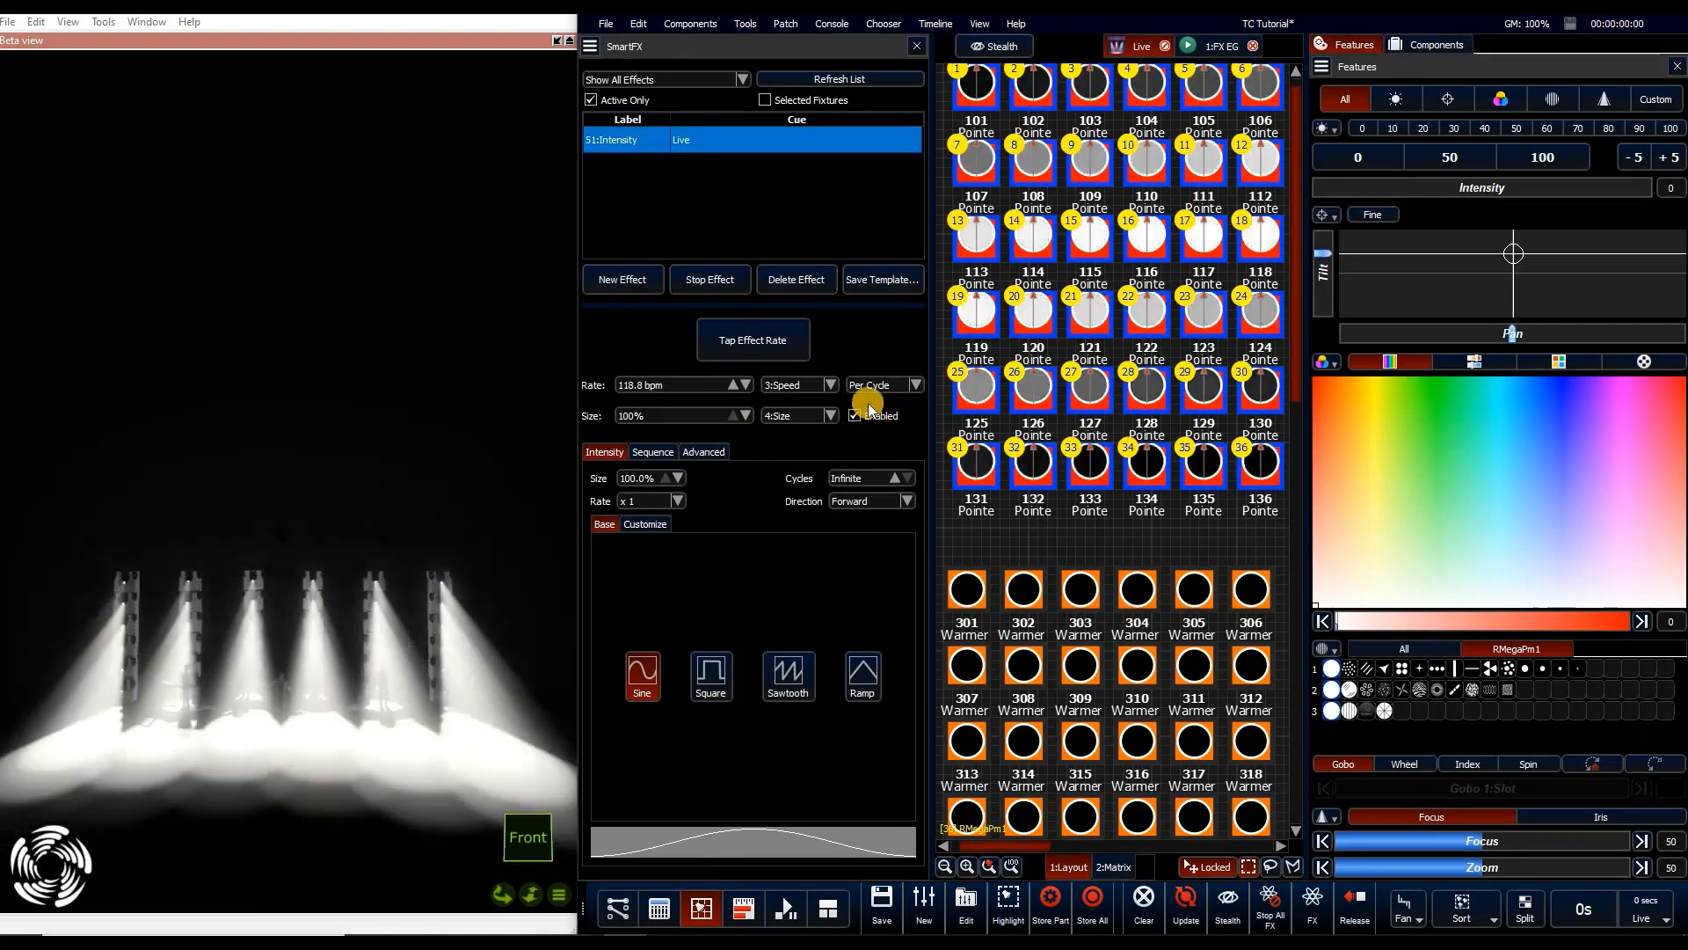
left_click(855, 416)
left_click(855, 416)
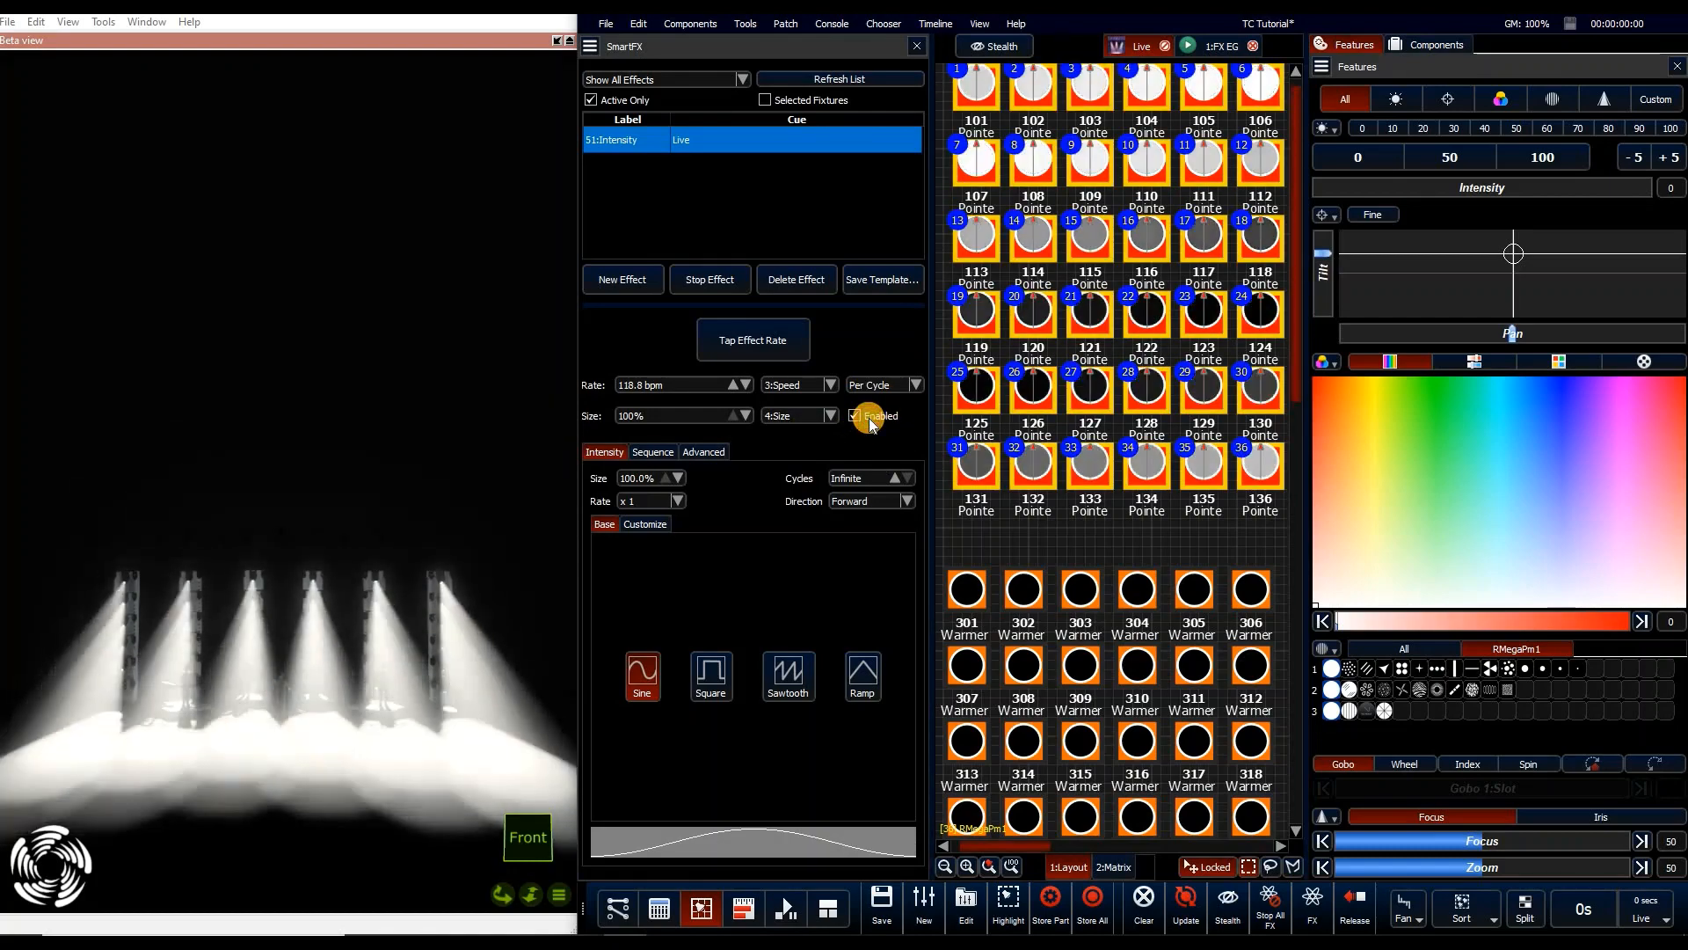
left_click(869, 420)
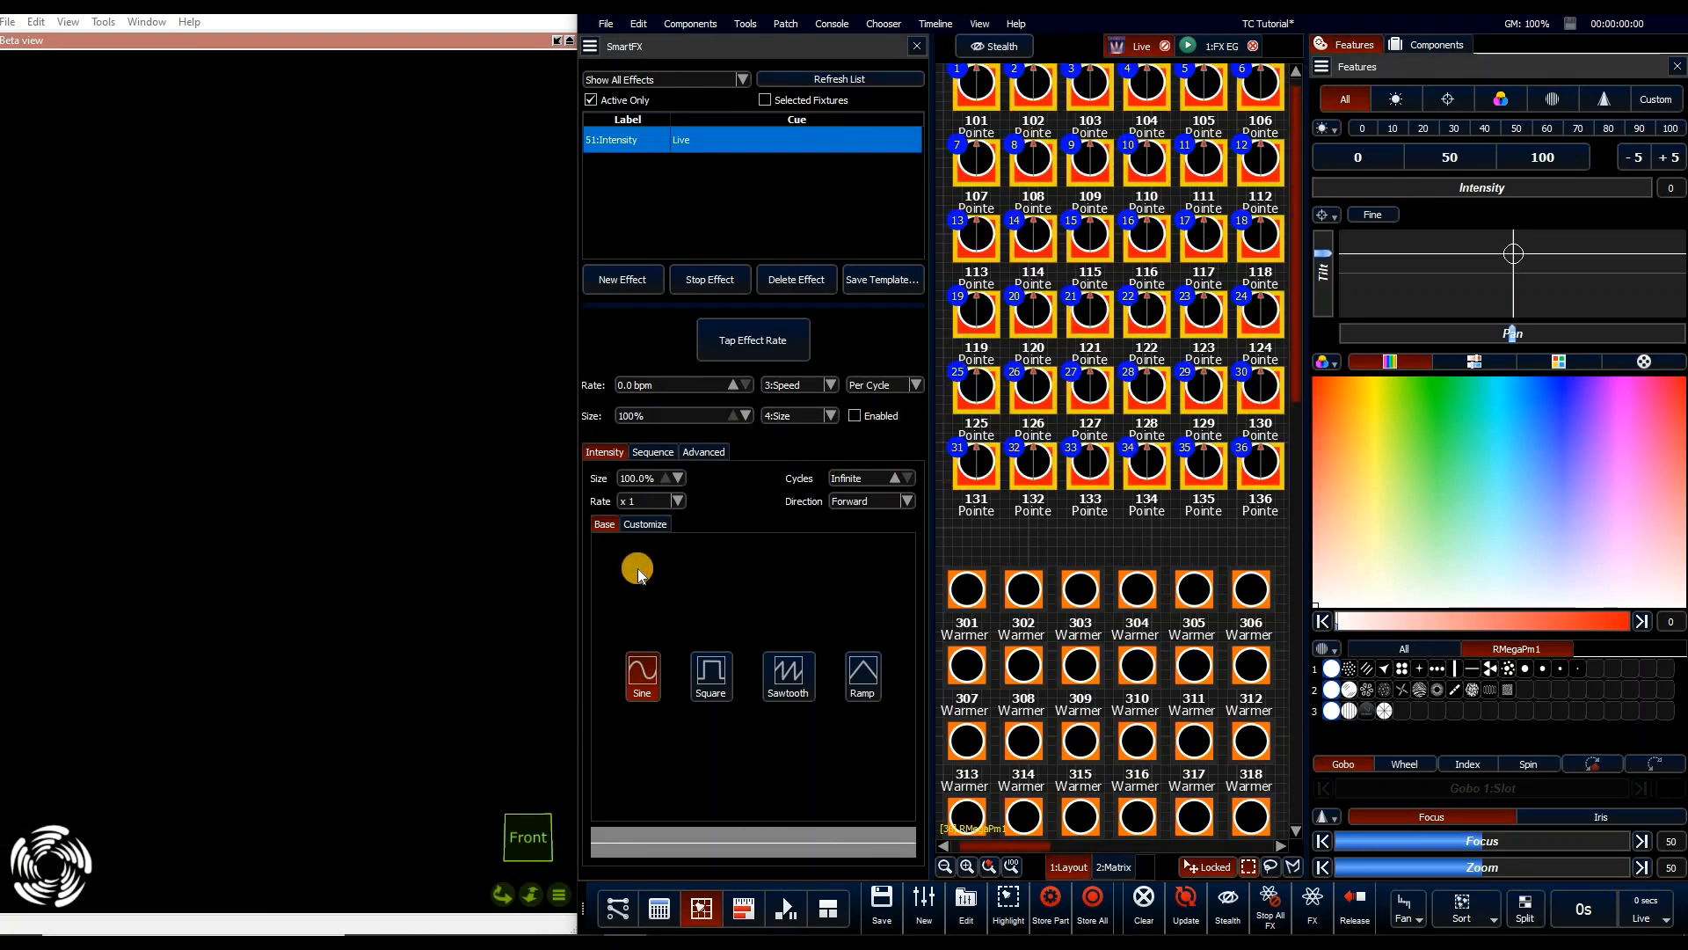
left_click(859, 420)
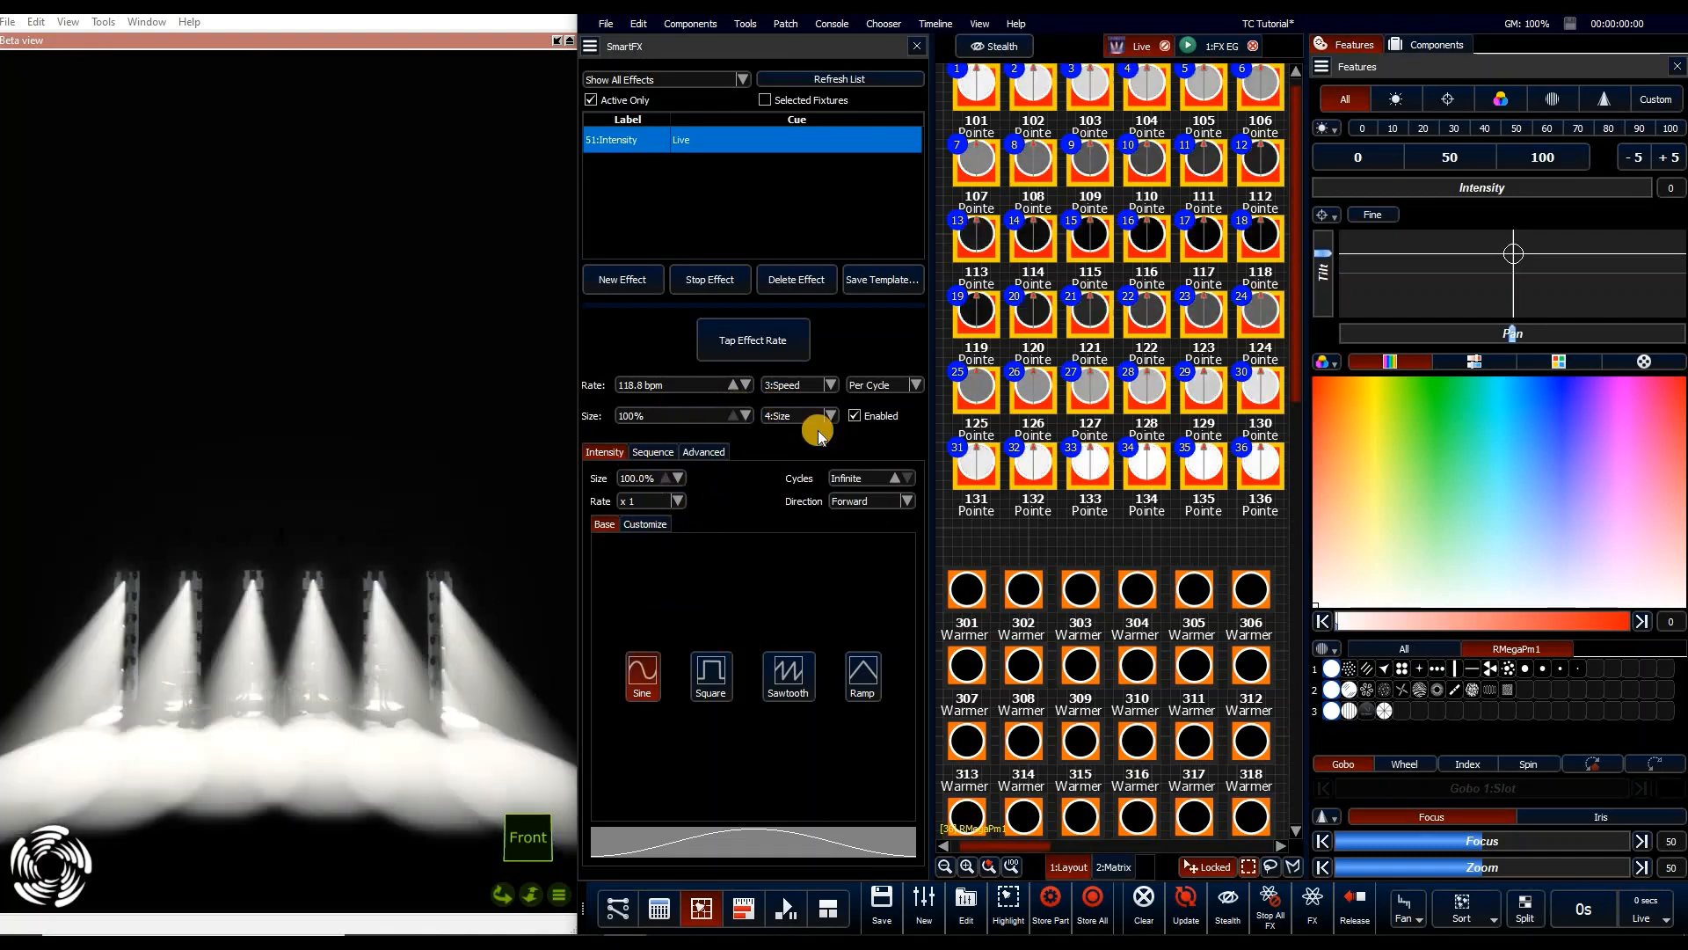
left_click(855, 415)
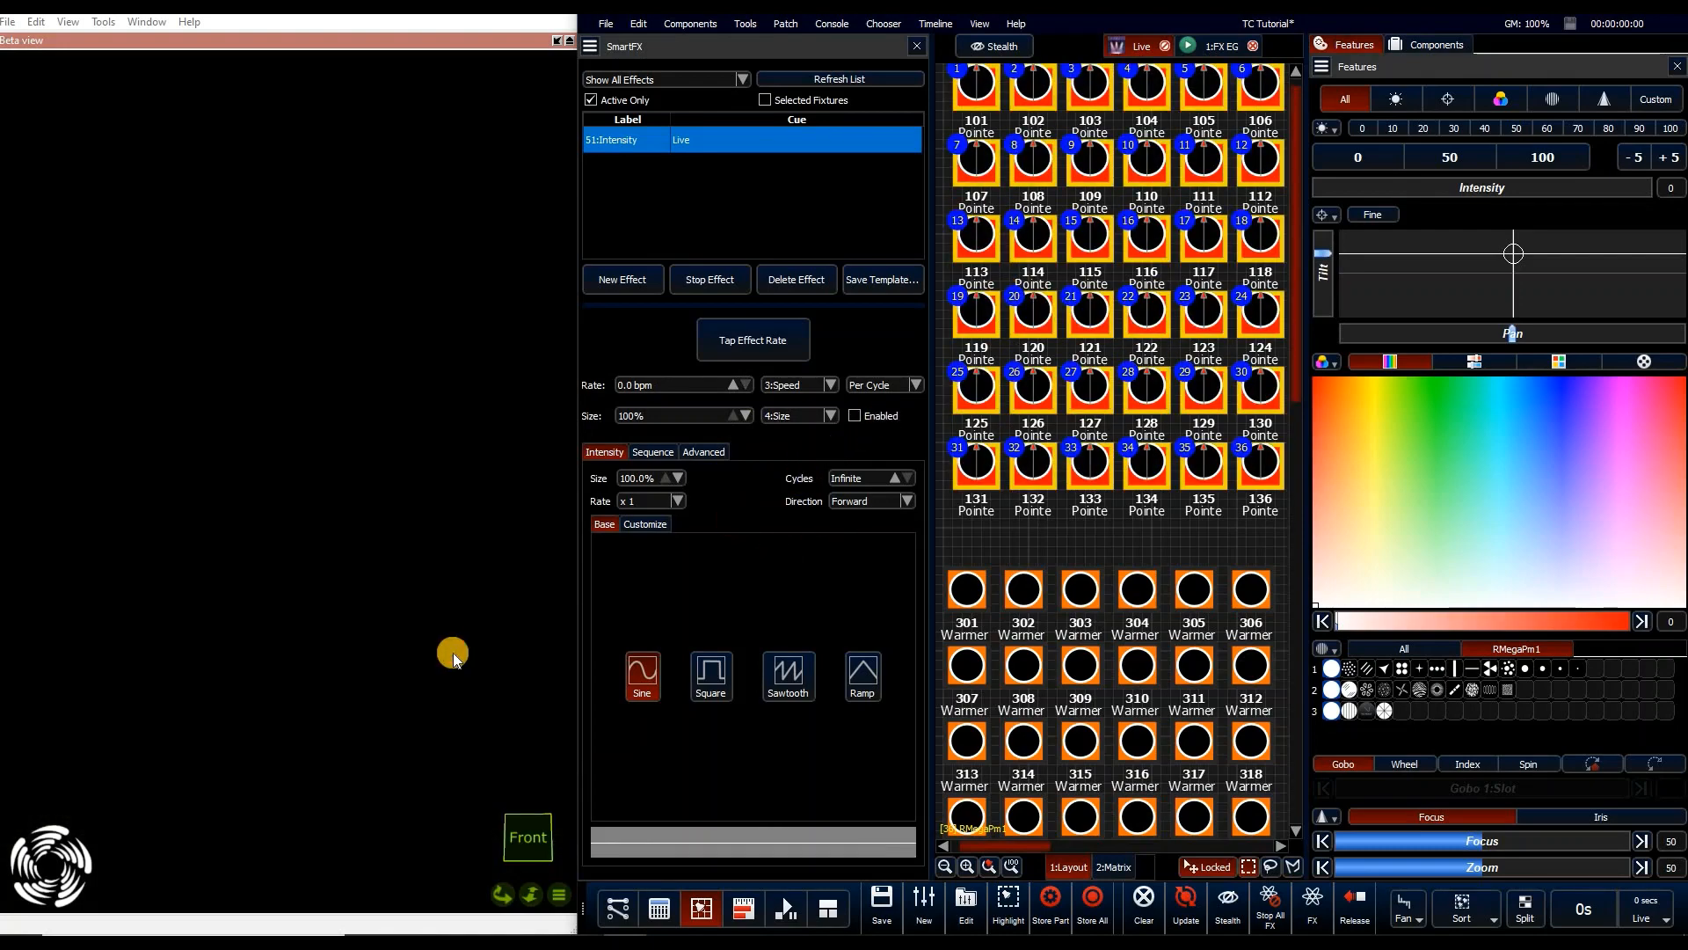
left_click(855, 416)
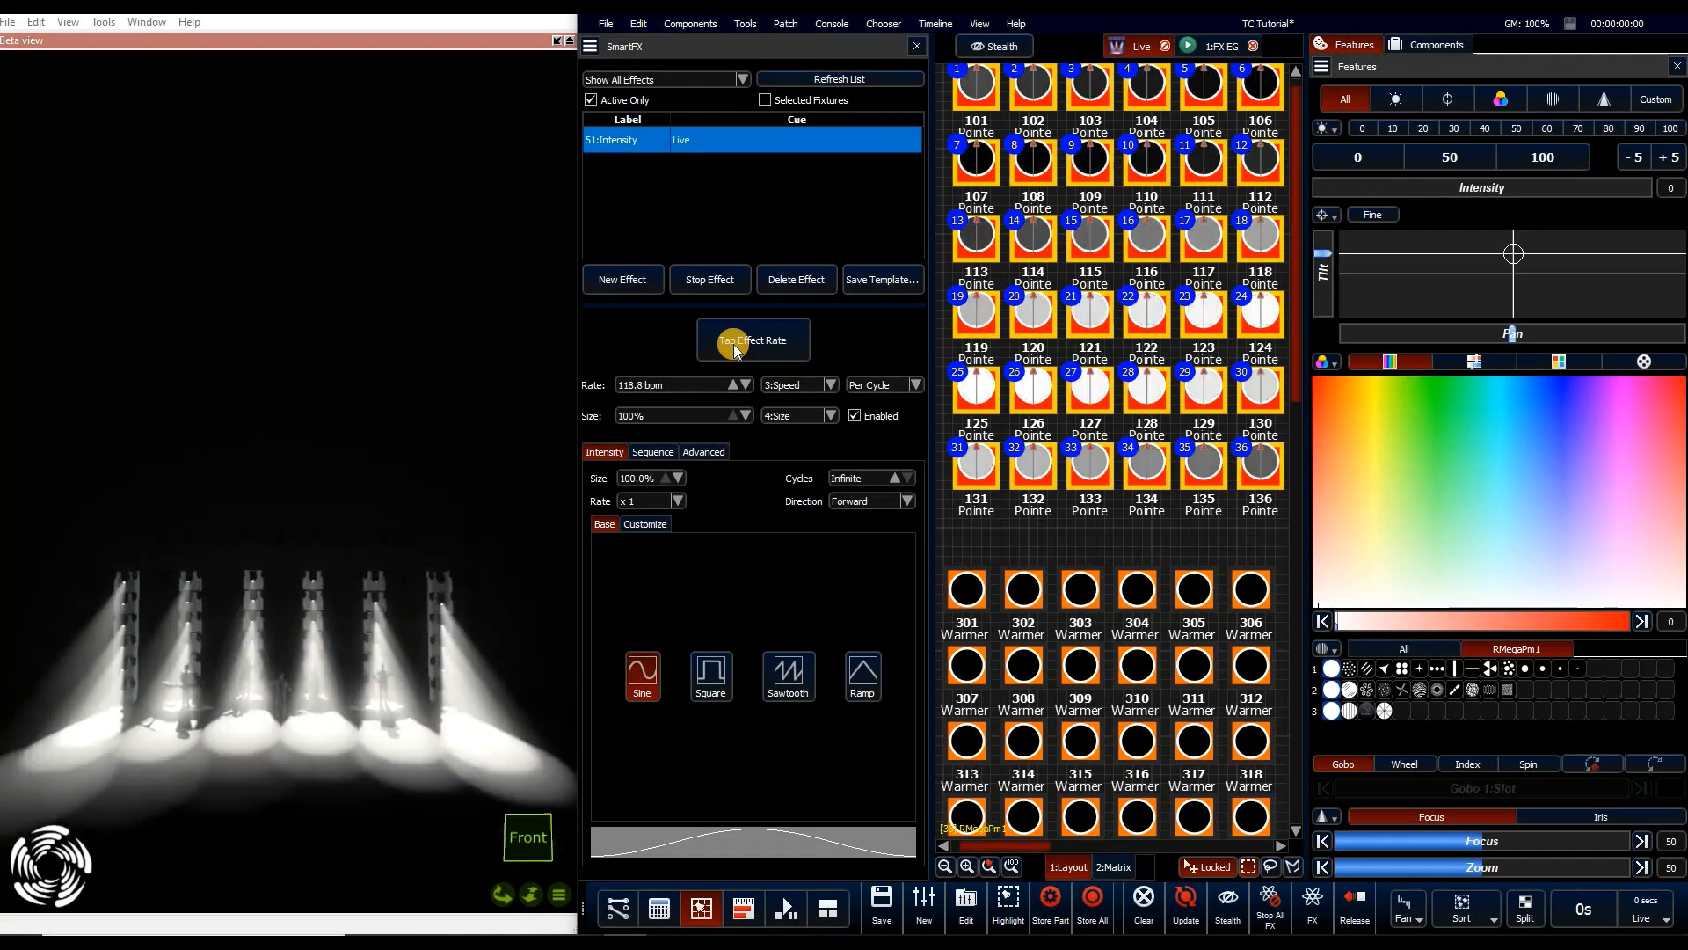
Set the effect's rate to apply Per Fixture, and tap in a rate of about 112 bpm
left_click(884, 385)
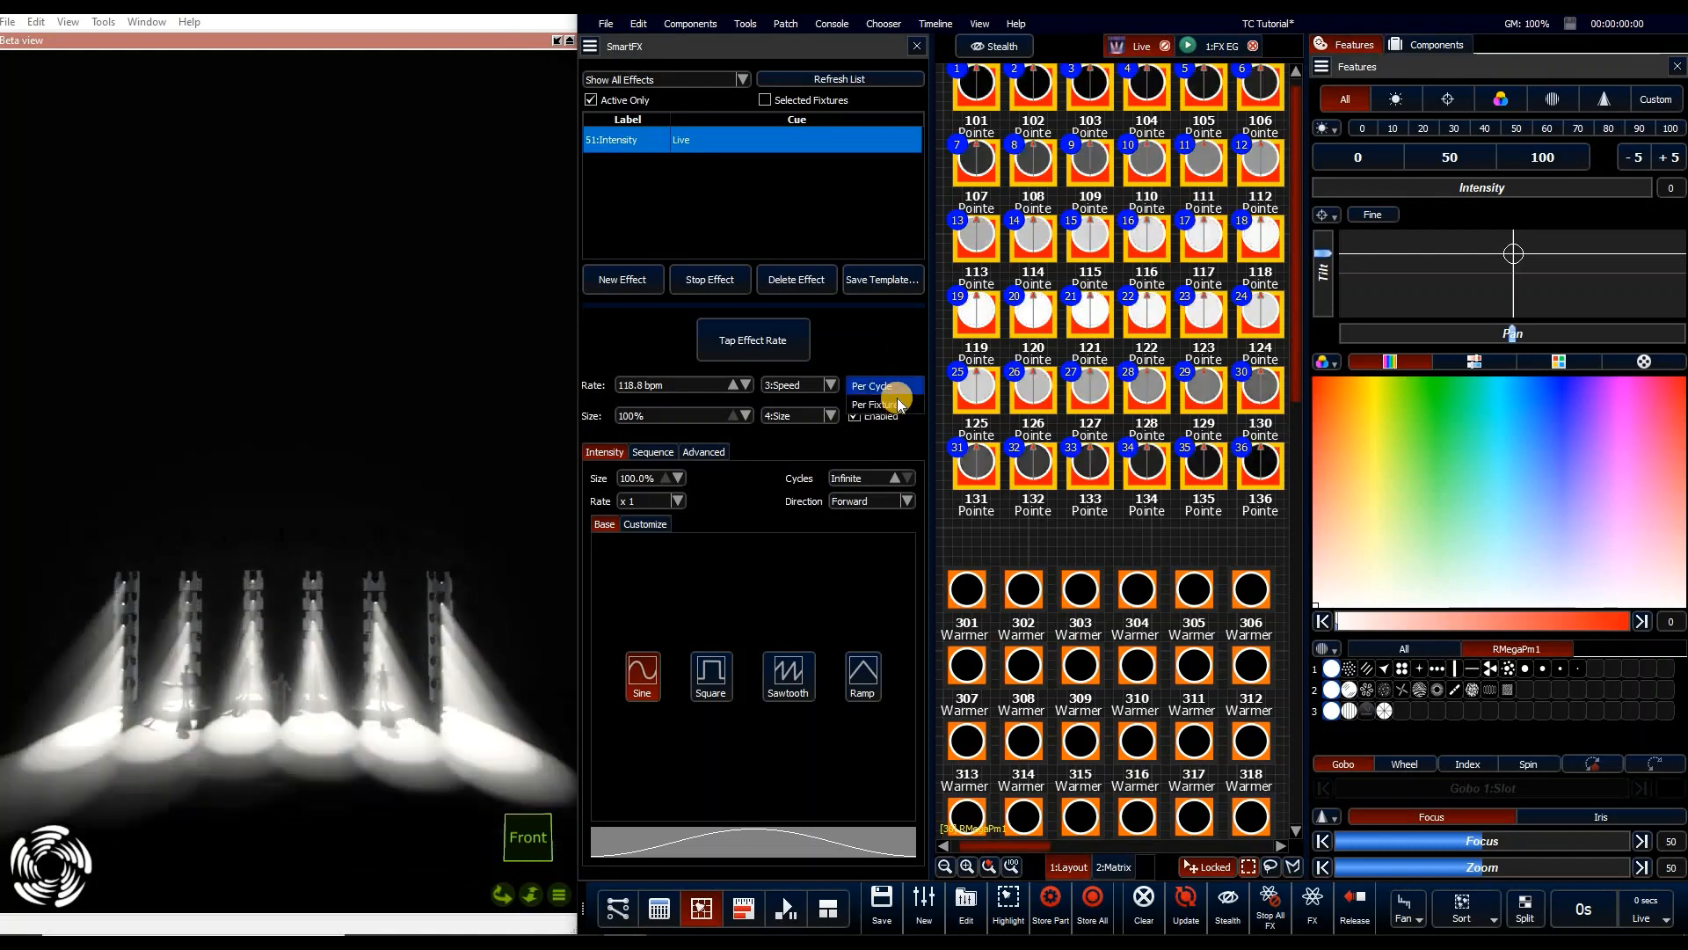
left_click(895, 399)
left_click(756, 340)
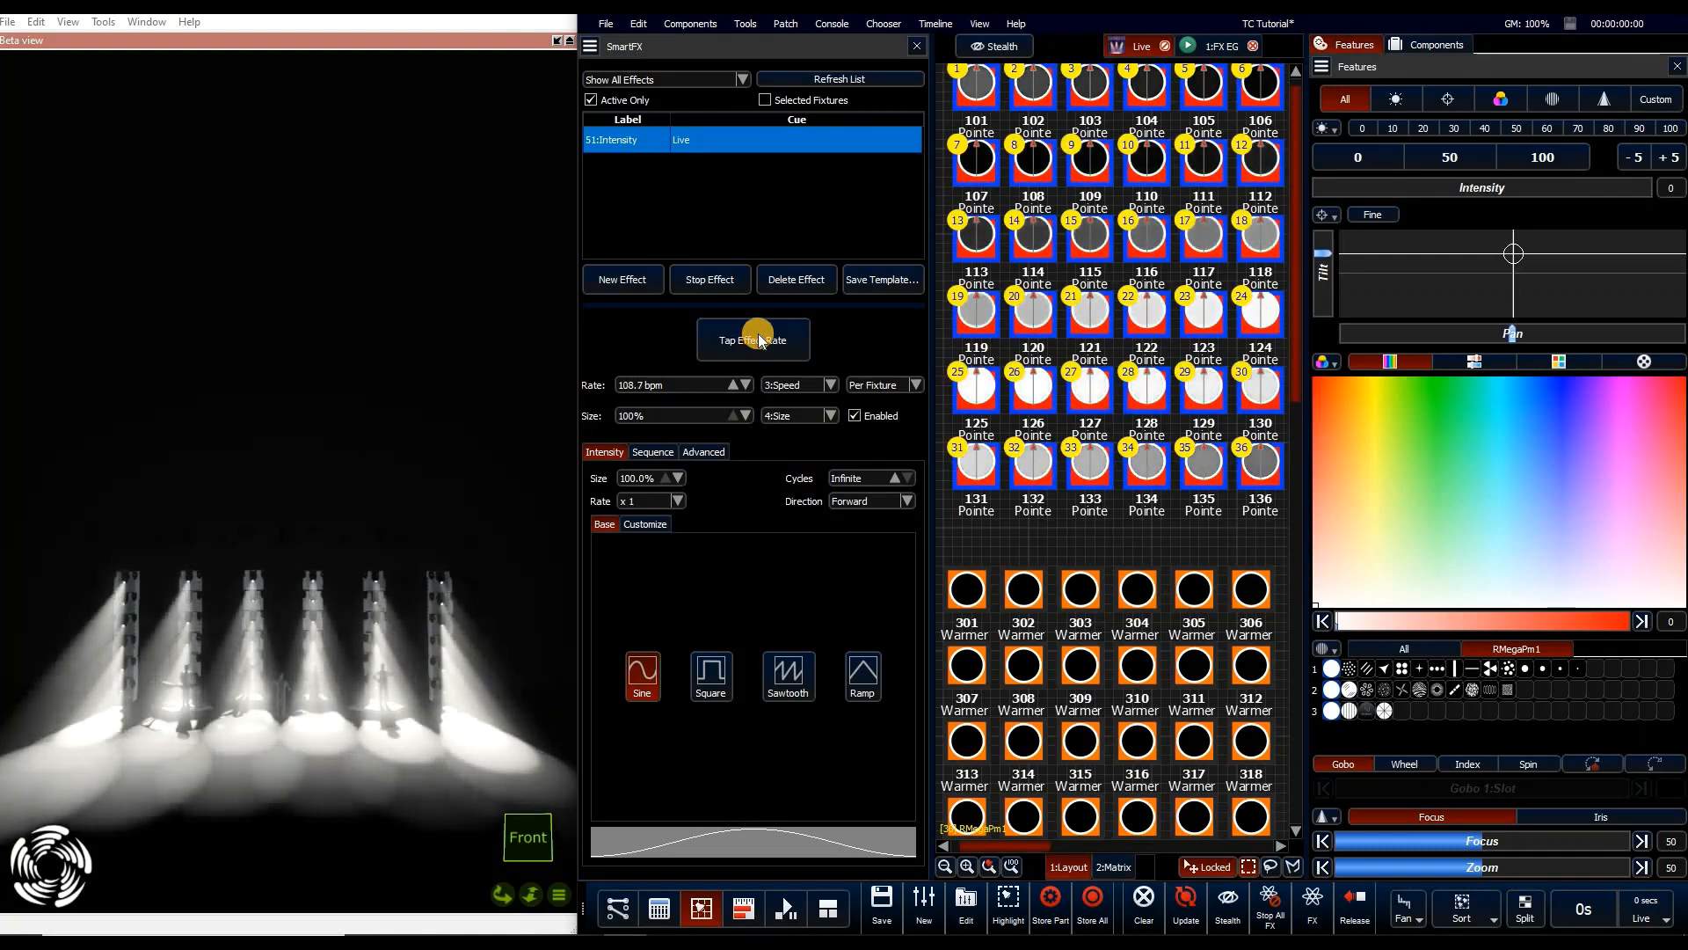
left_click(757, 340)
Change the Intensity effect's base waveform to Square
left_click(701, 701)
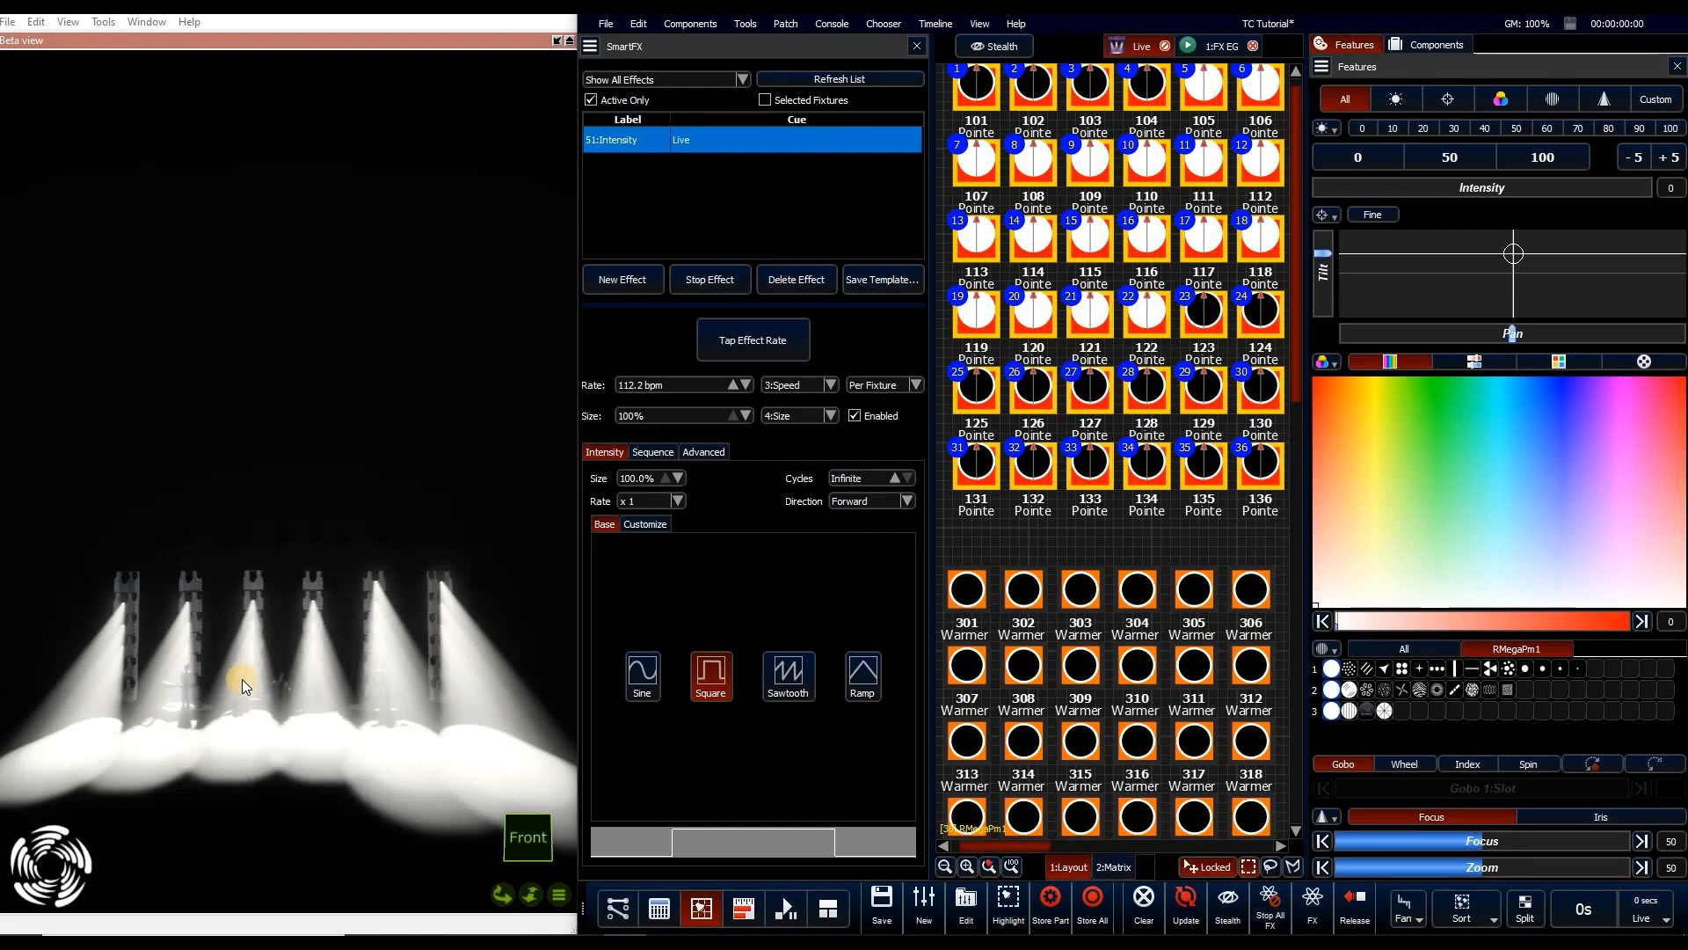
Compare Per Cycle and Per Fixture rate timing, tap in about 134.6 bpm, and leave the Intensity effect on Per Cycle
left_click(904, 386)
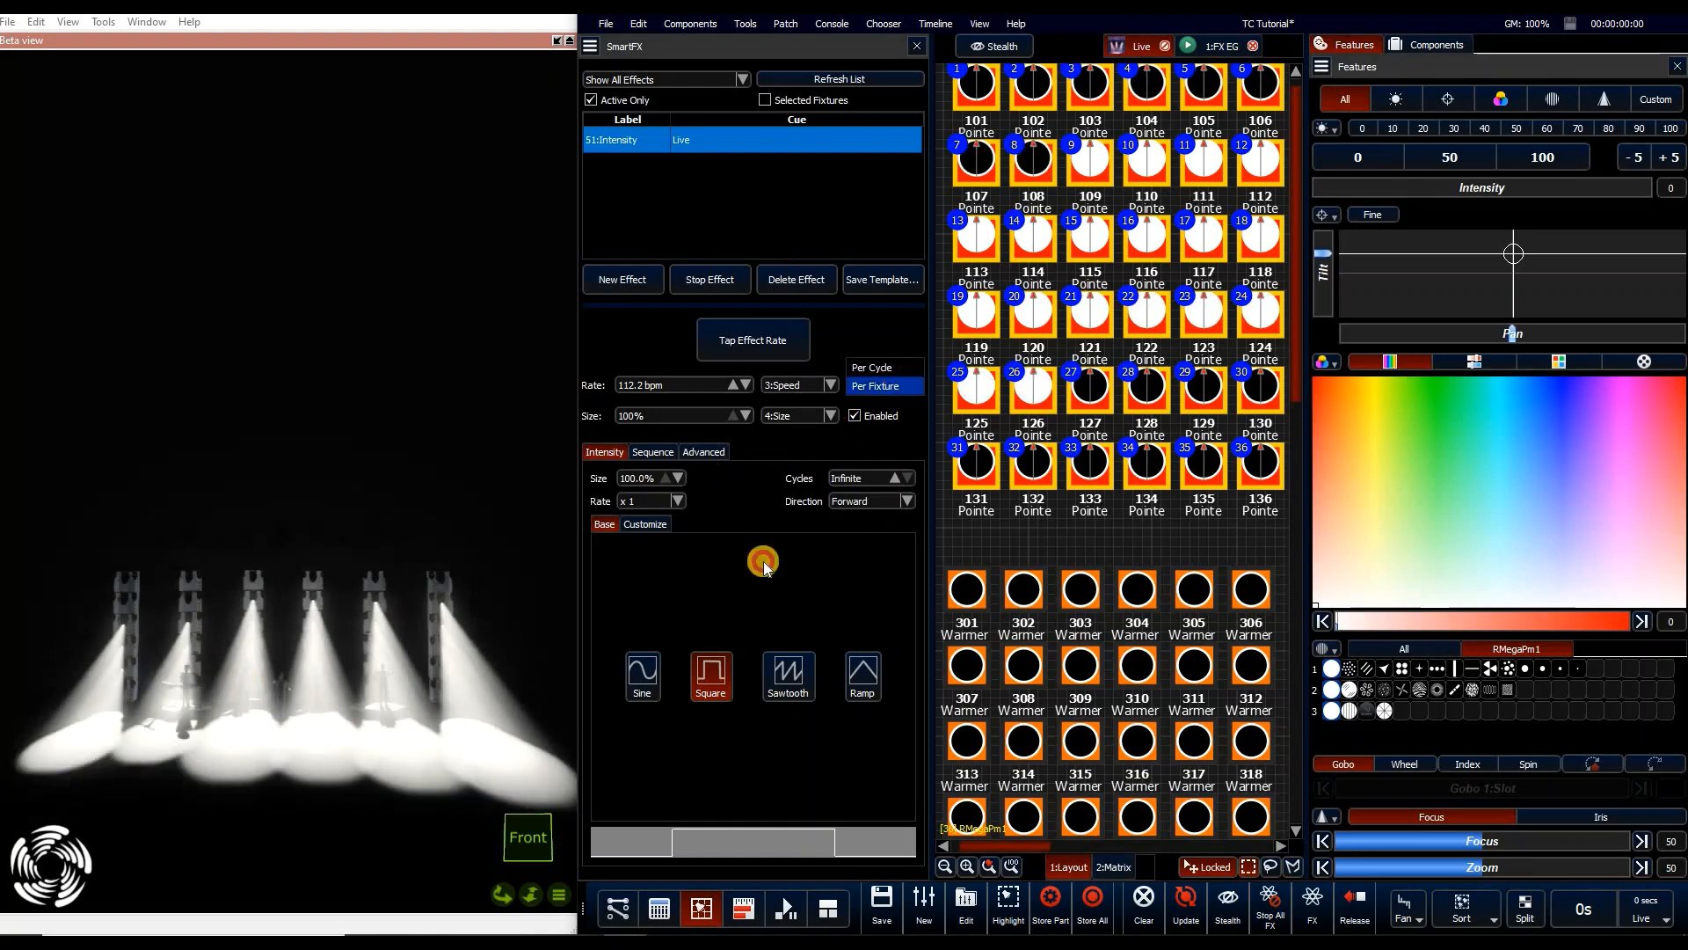
left_click(691, 684)
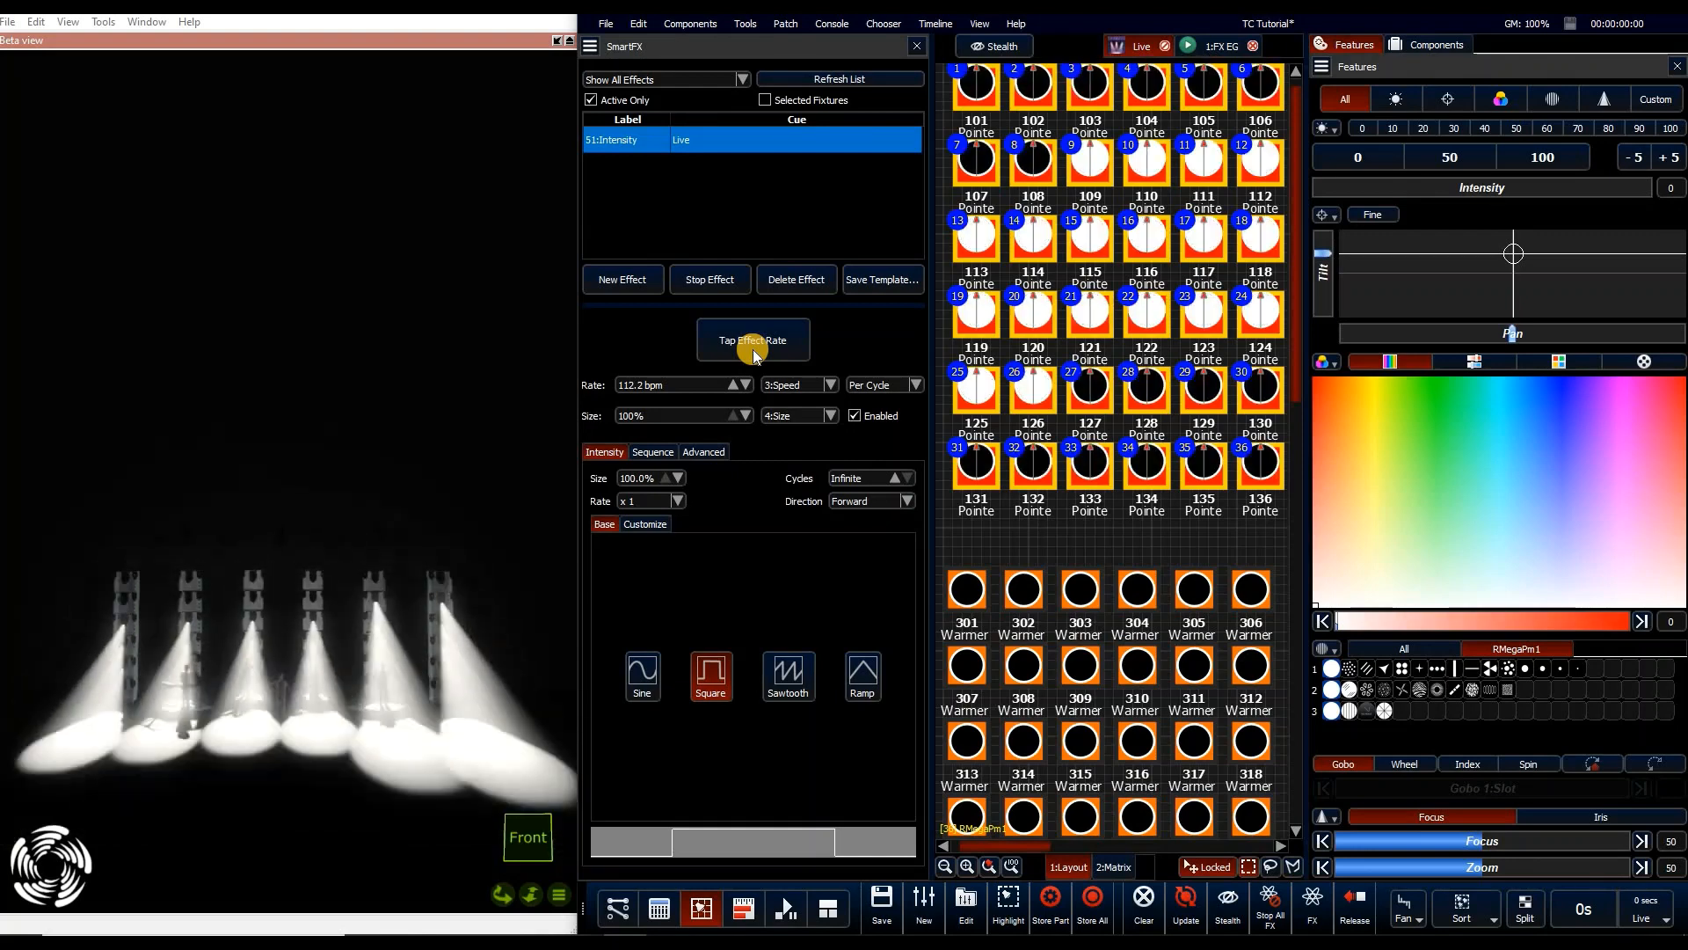
left_click(876, 386)
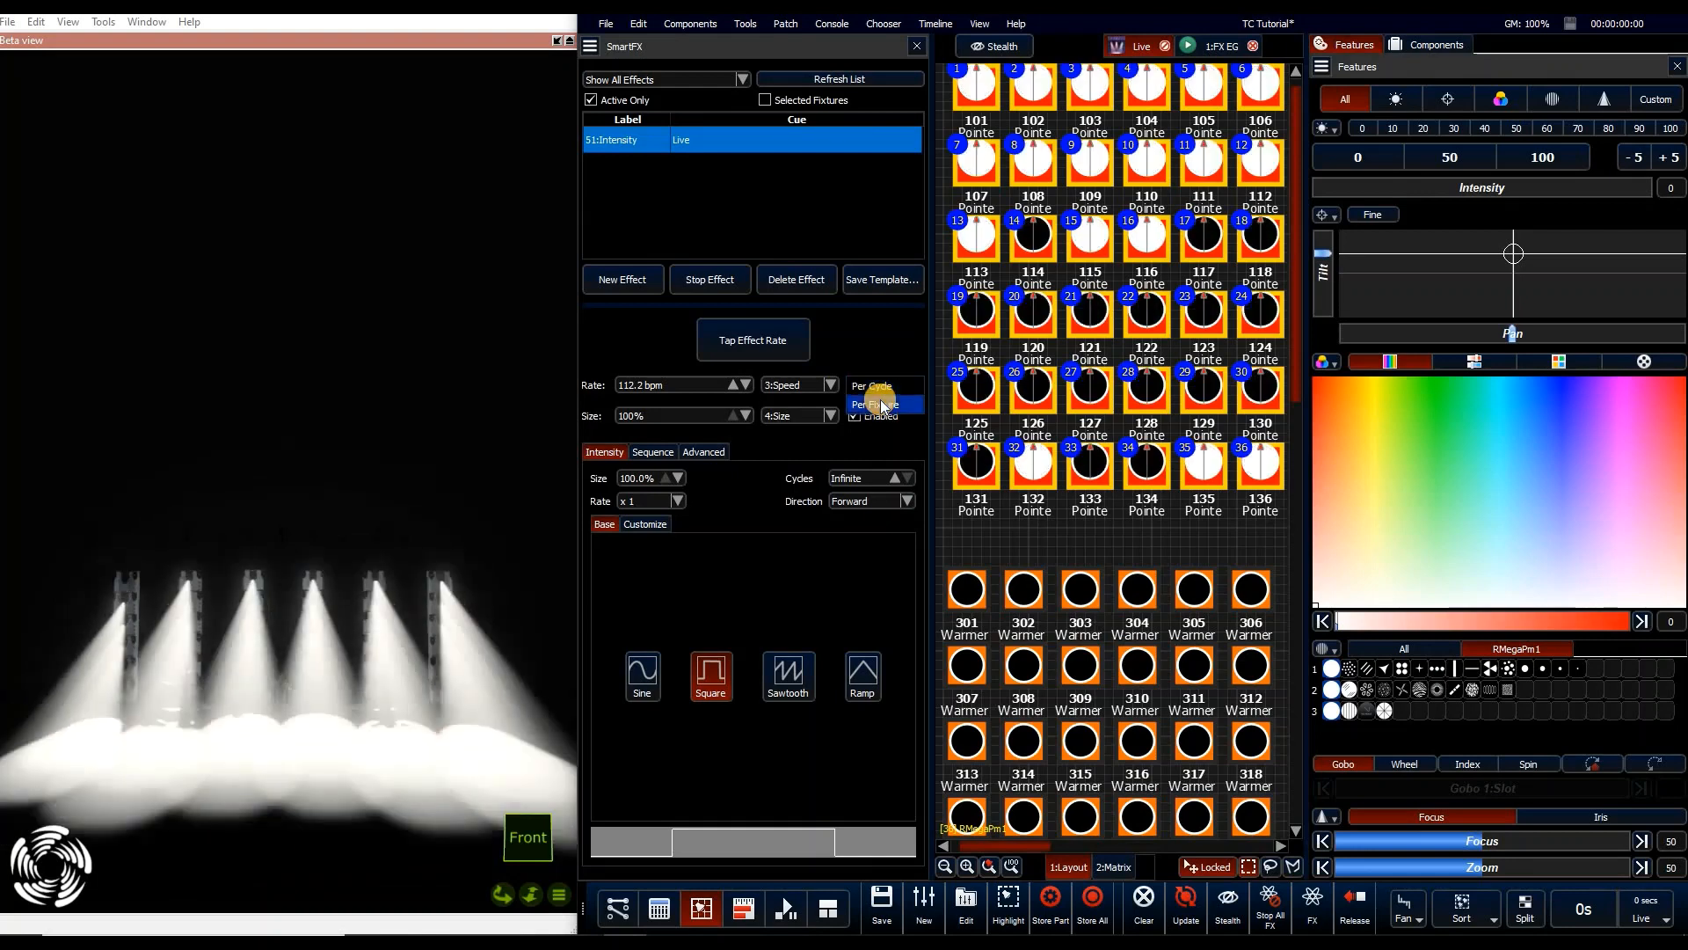
left_click(757, 350)
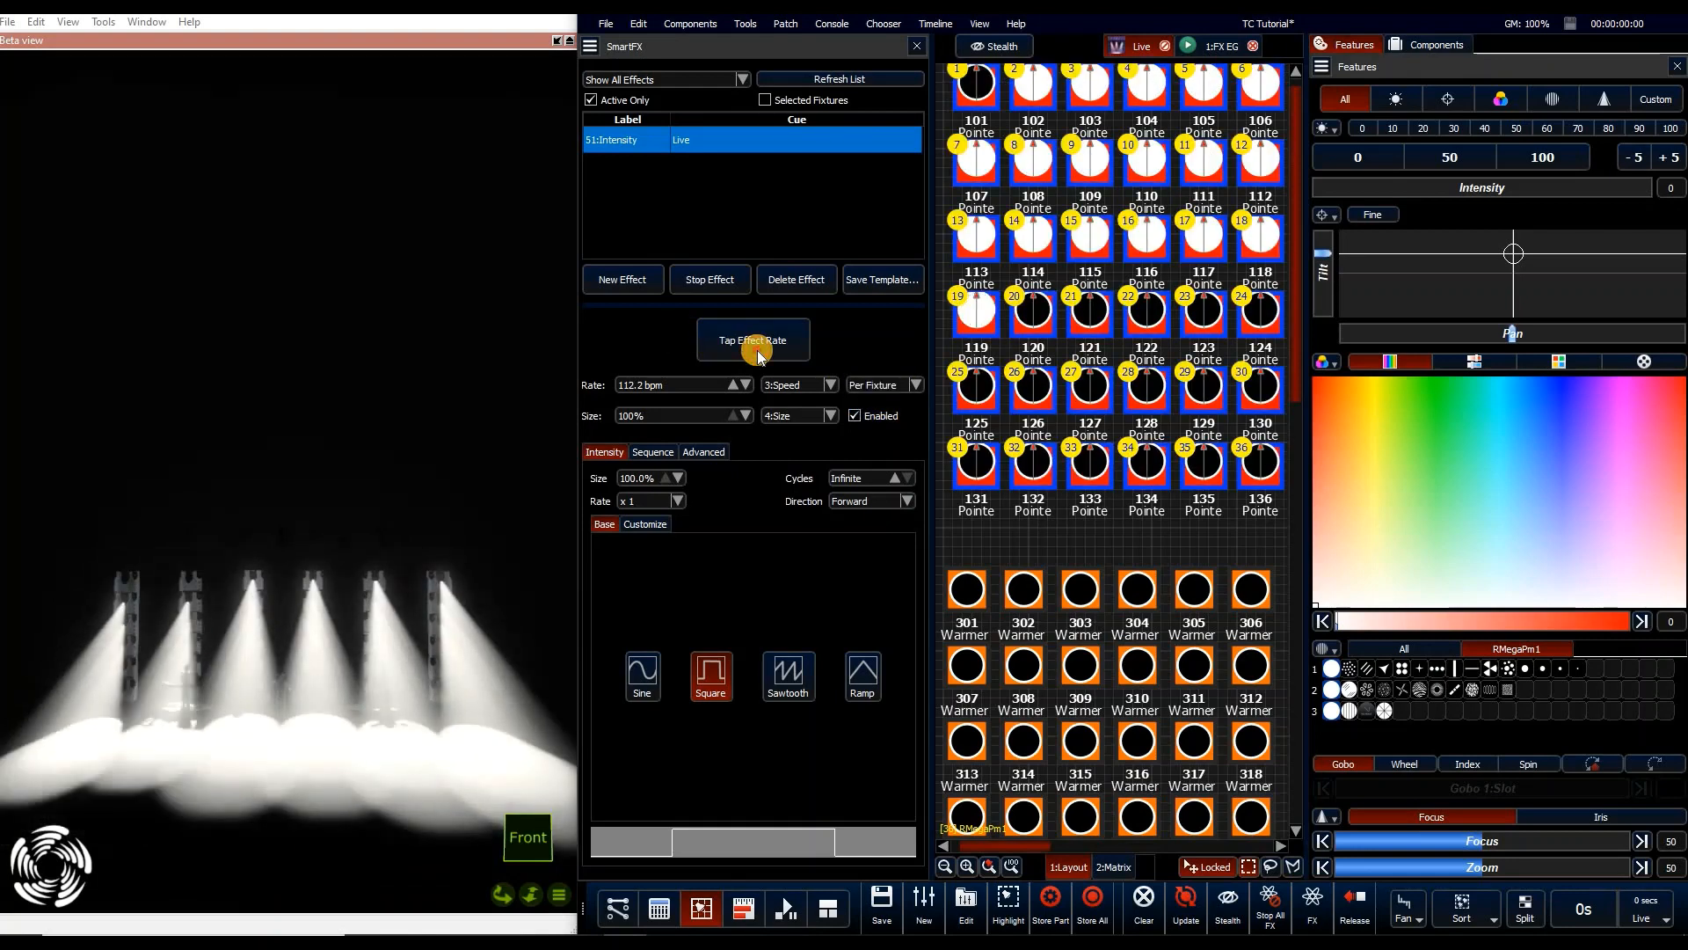
left_click(758, 350)
left_click(868, 383)
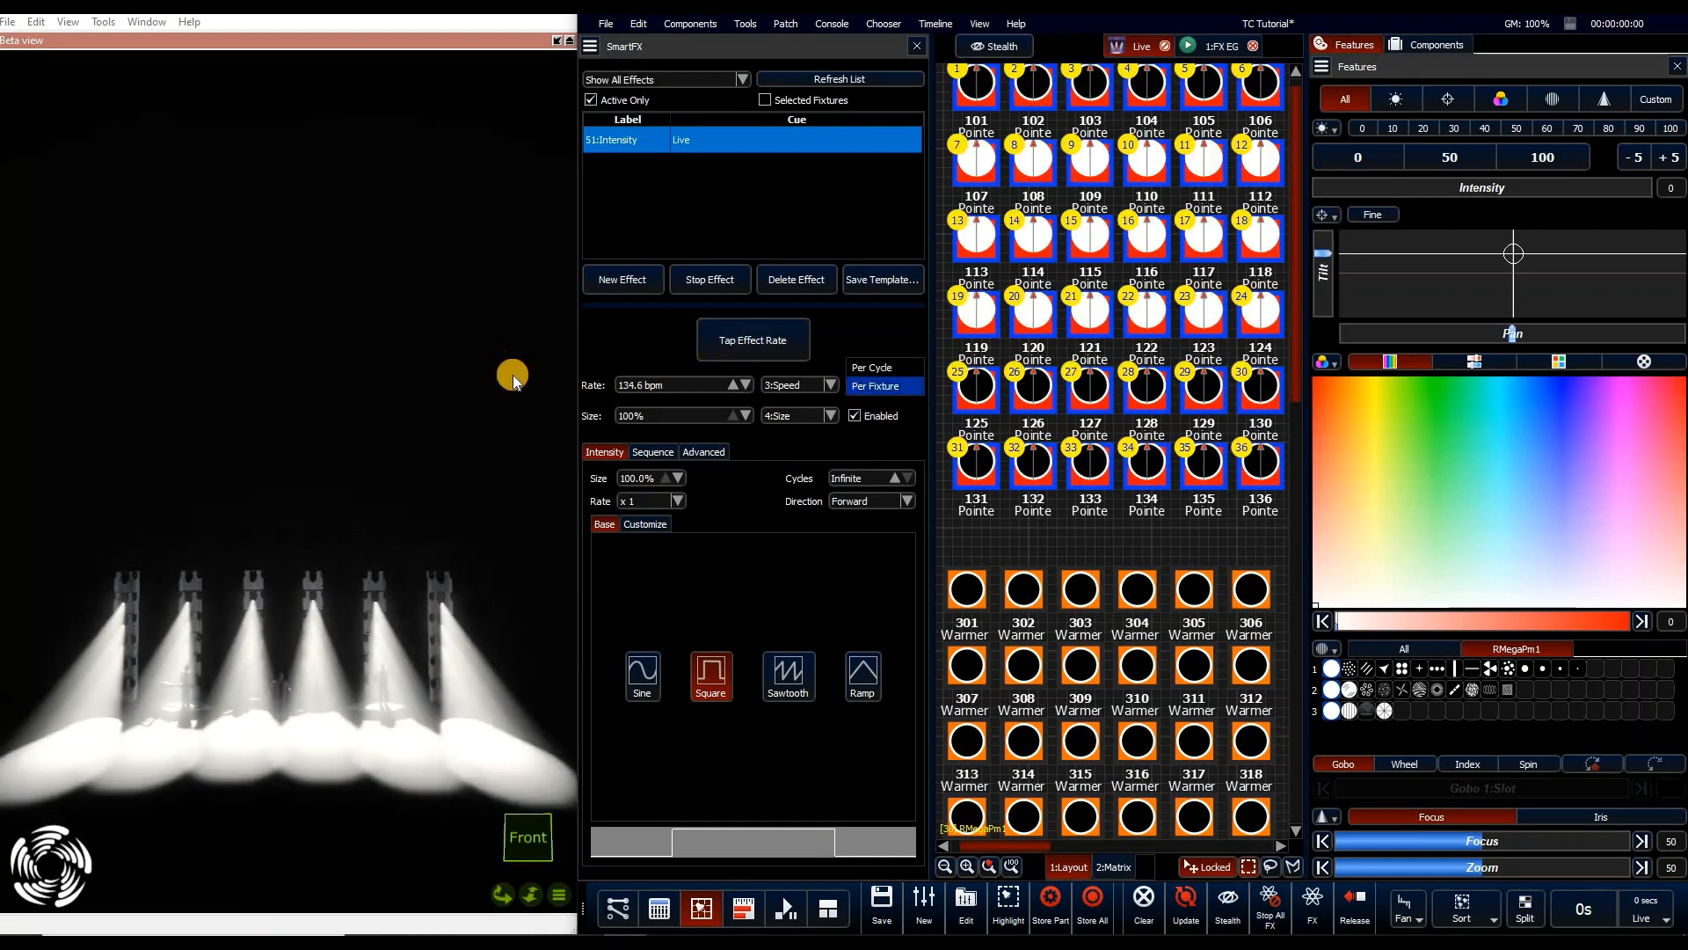
left_click(871, 368)
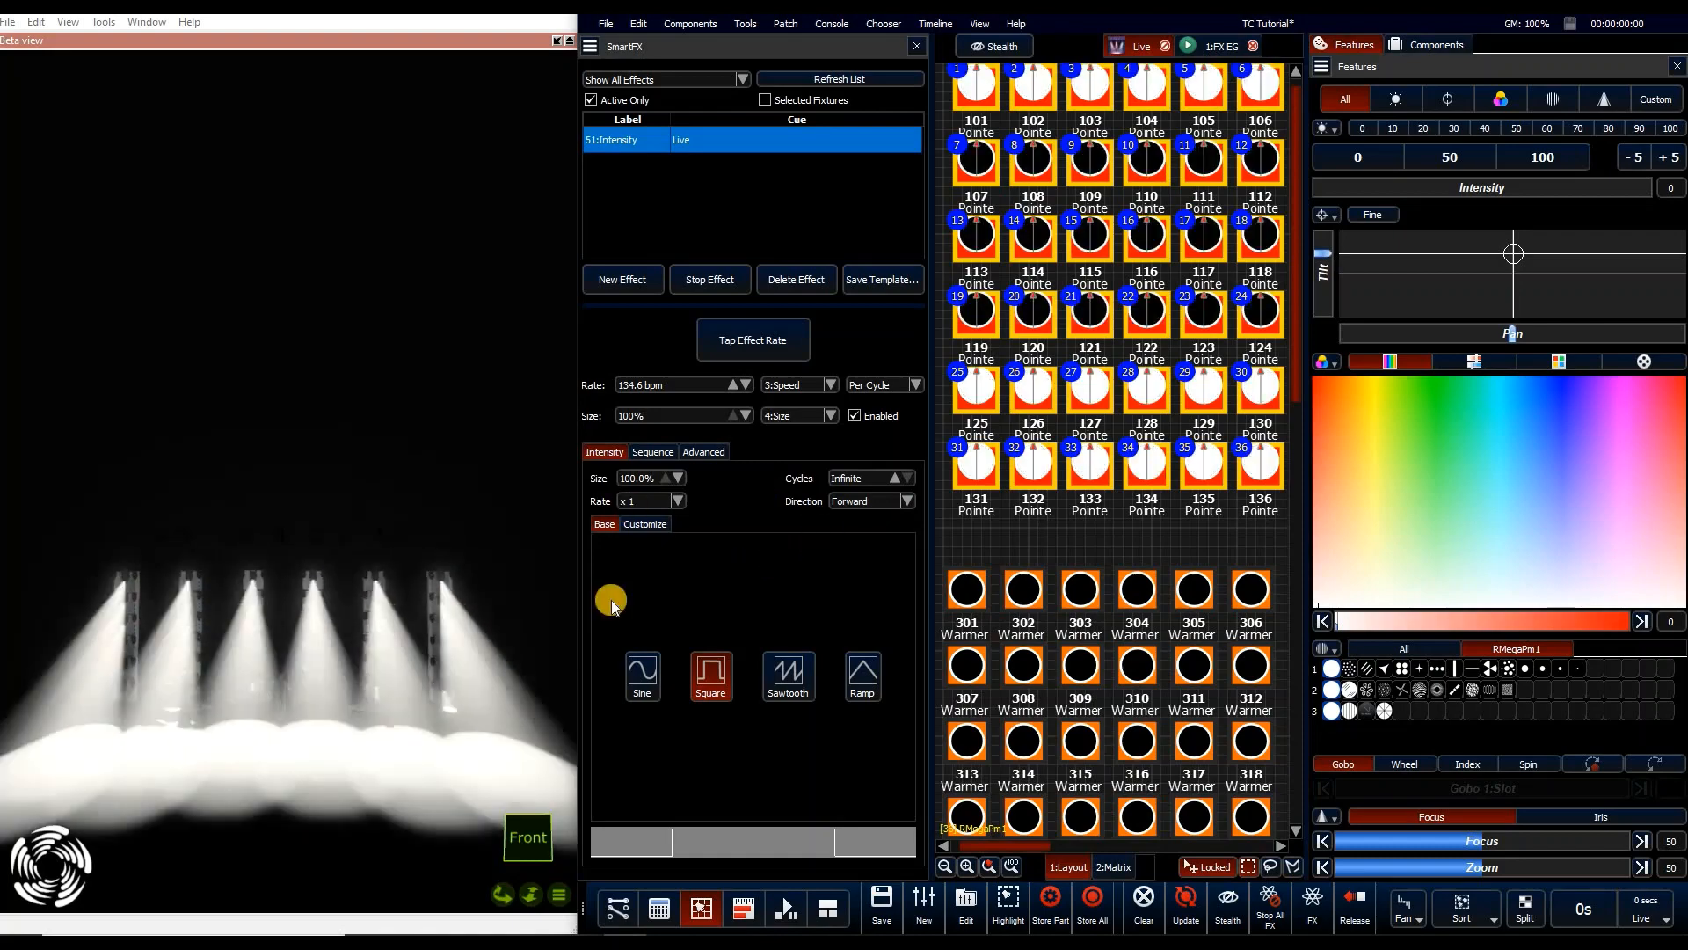
Try different values for the Intensity waveform's own size, ending at 29%
left_click(641, 479)
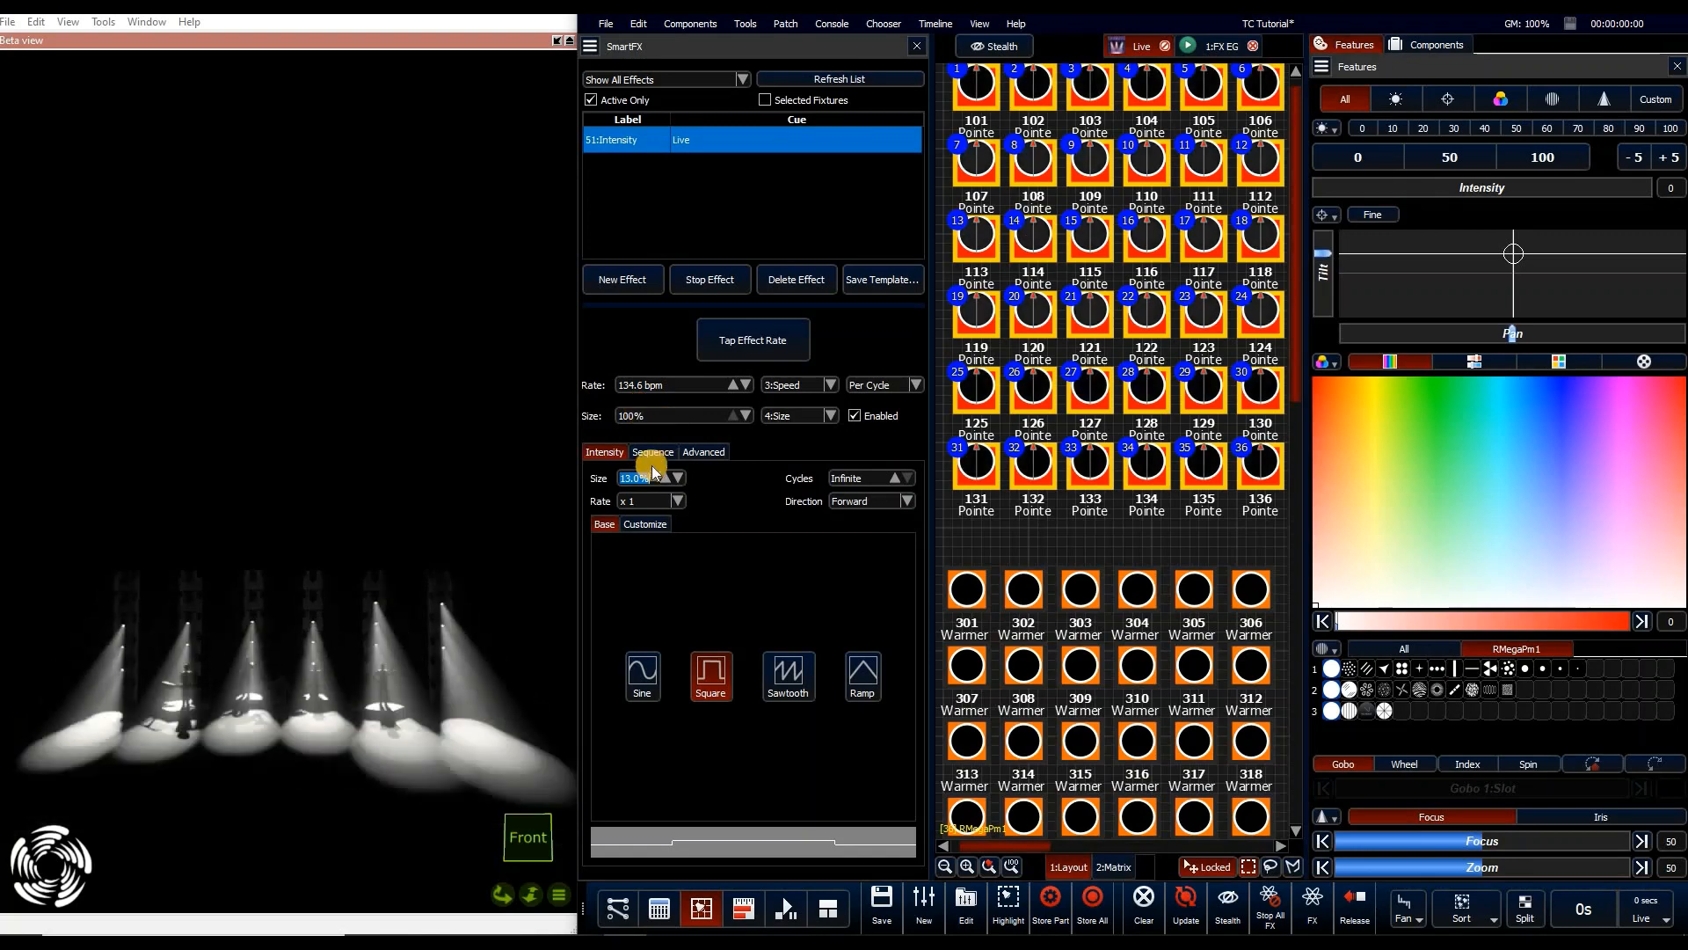
left_click_drag(667, 431, 691, 334)
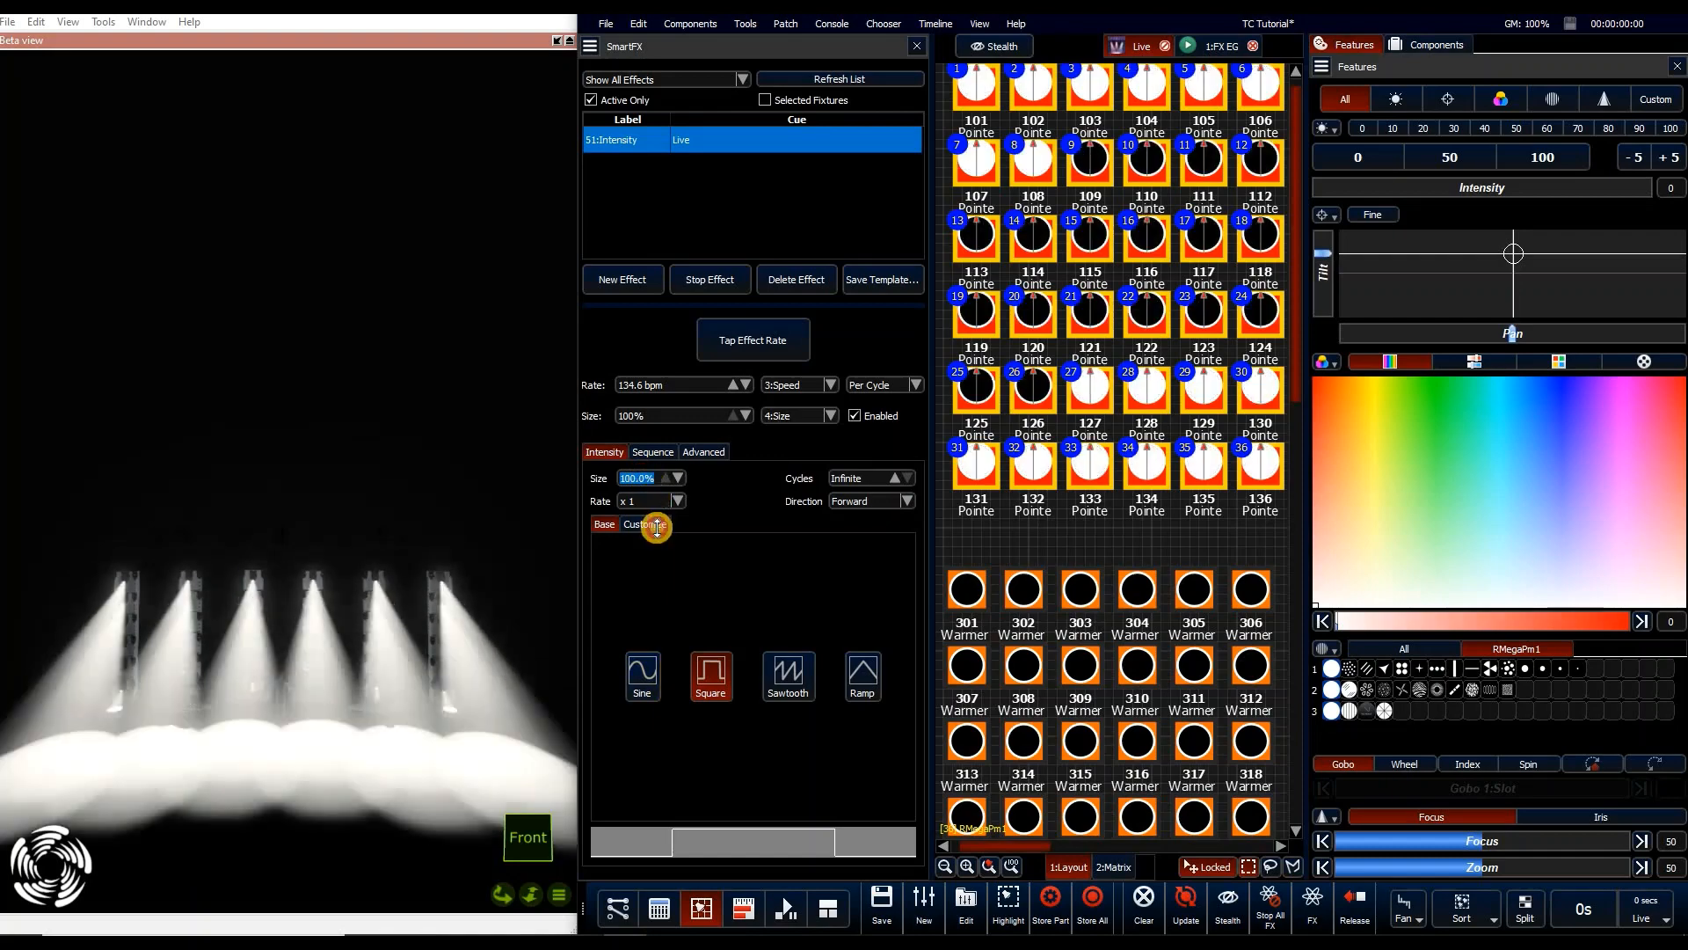
left_click_drag(657, 525, 652, 555)
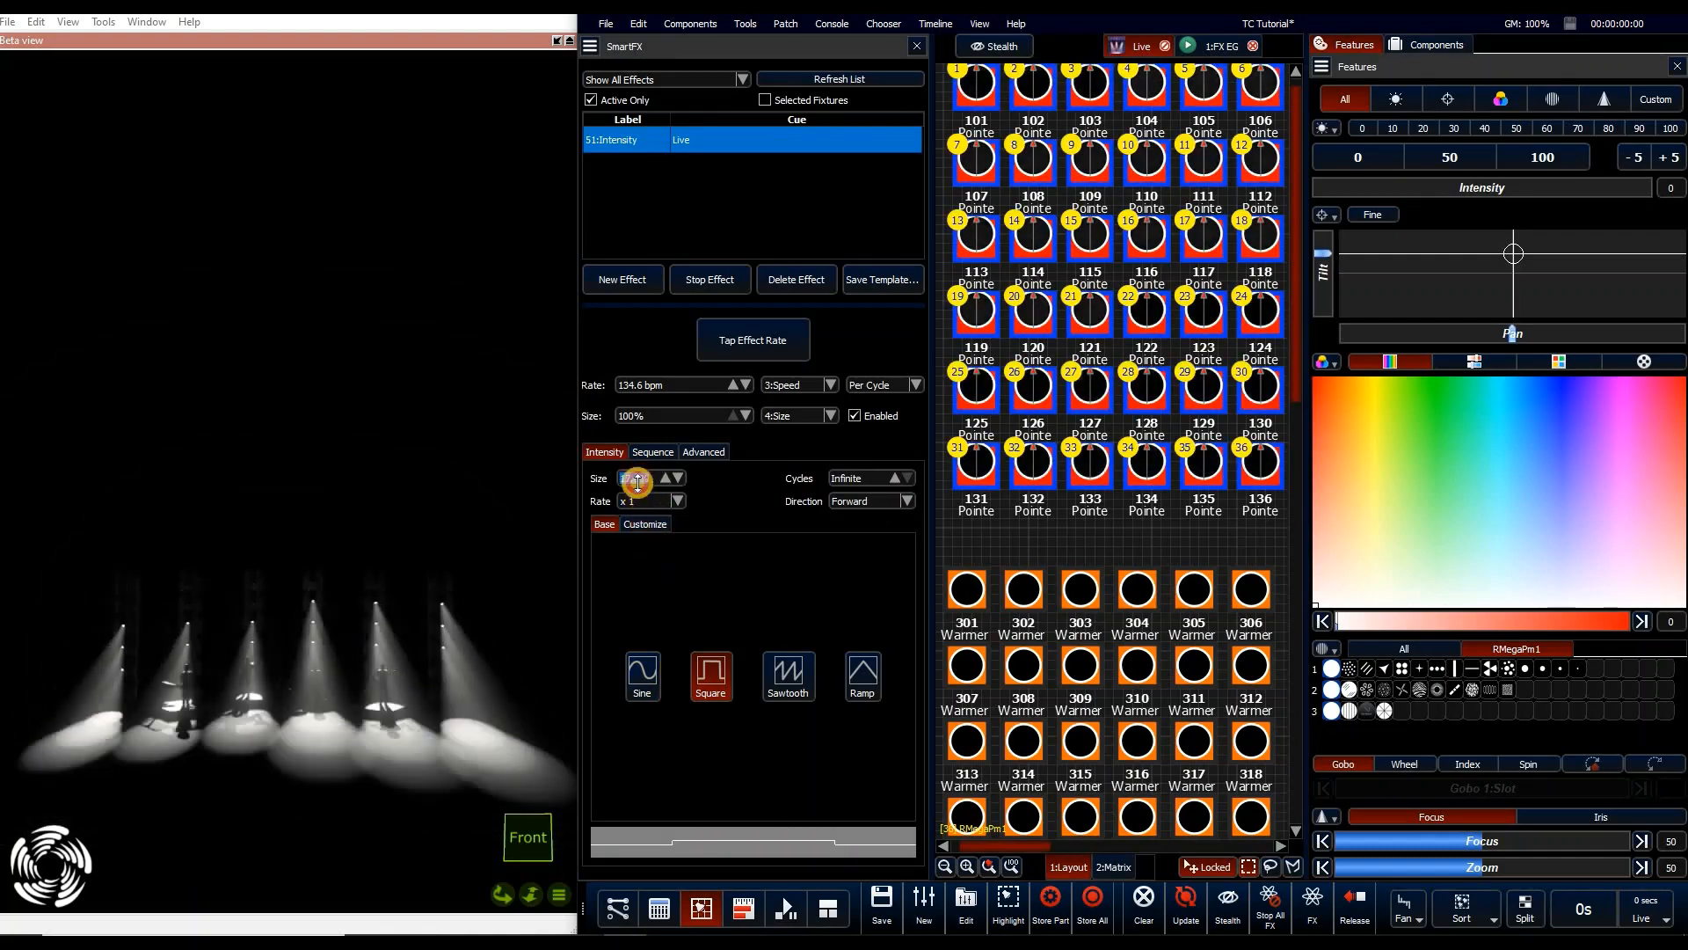
left_click_drag(638, 482, 667, 409)
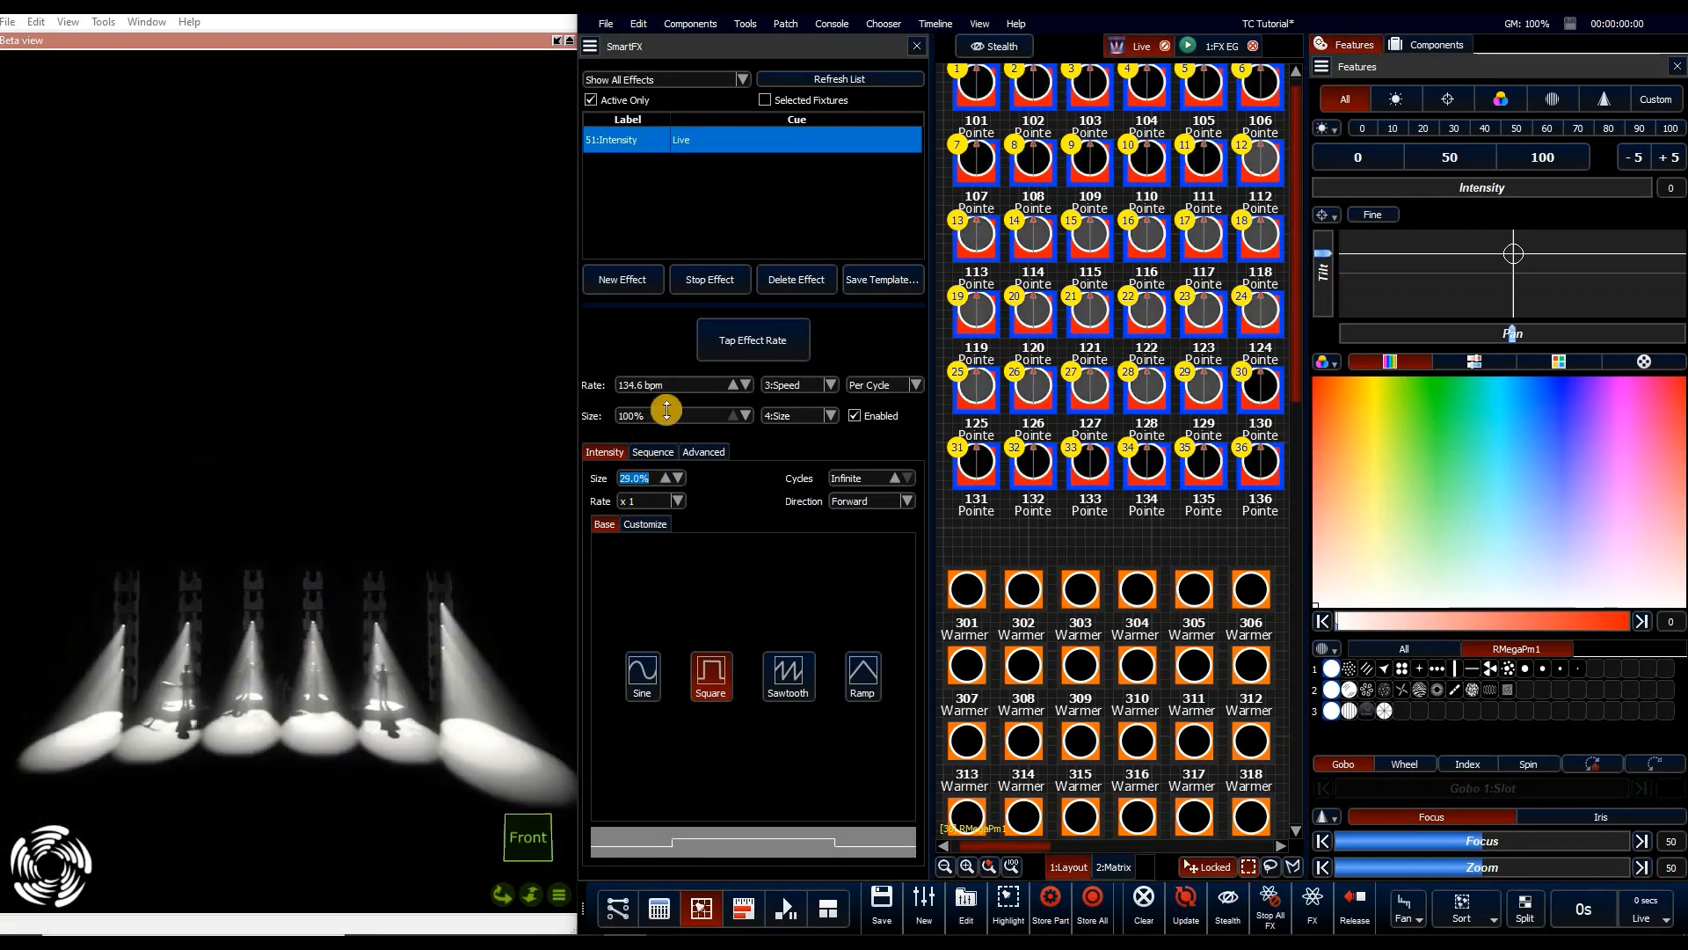
Vary the overall effect size and return it to 100%, and restore the Intensity waveform's own size to 100%
left_click(668, 422)
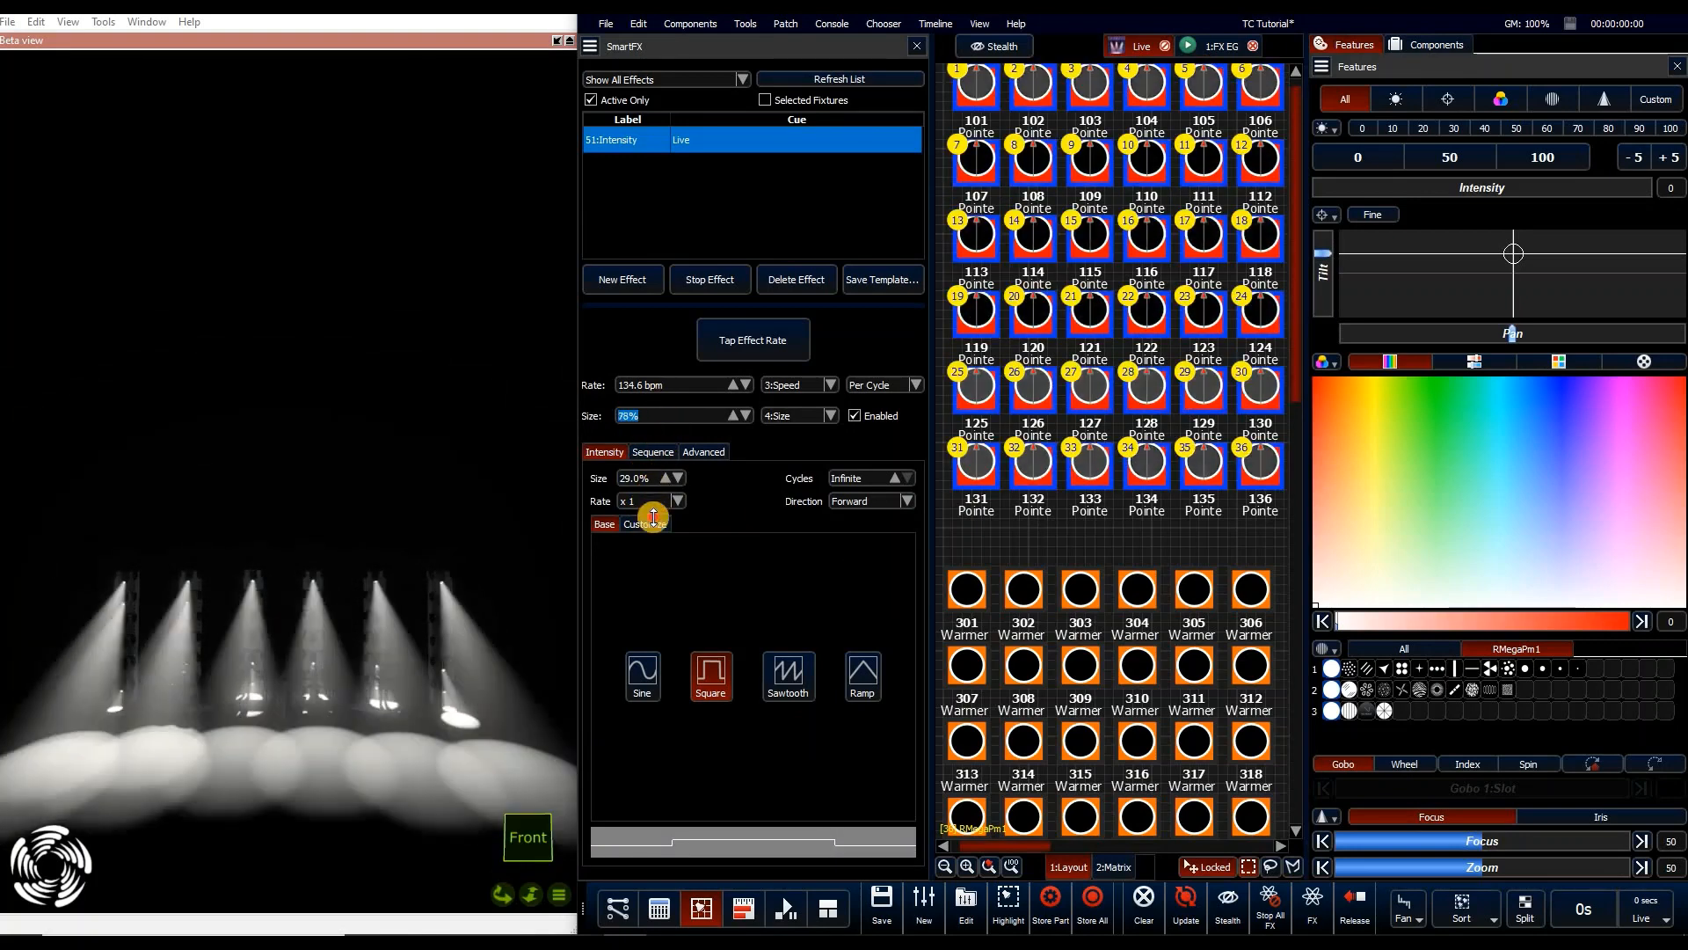
left_click_drag(649, 564, 643, 454)
mouse_move(652, 364)
left_mouse_down()
mouse_move(640, 524)
mouse_move(648, 358)
left_mouse_up()
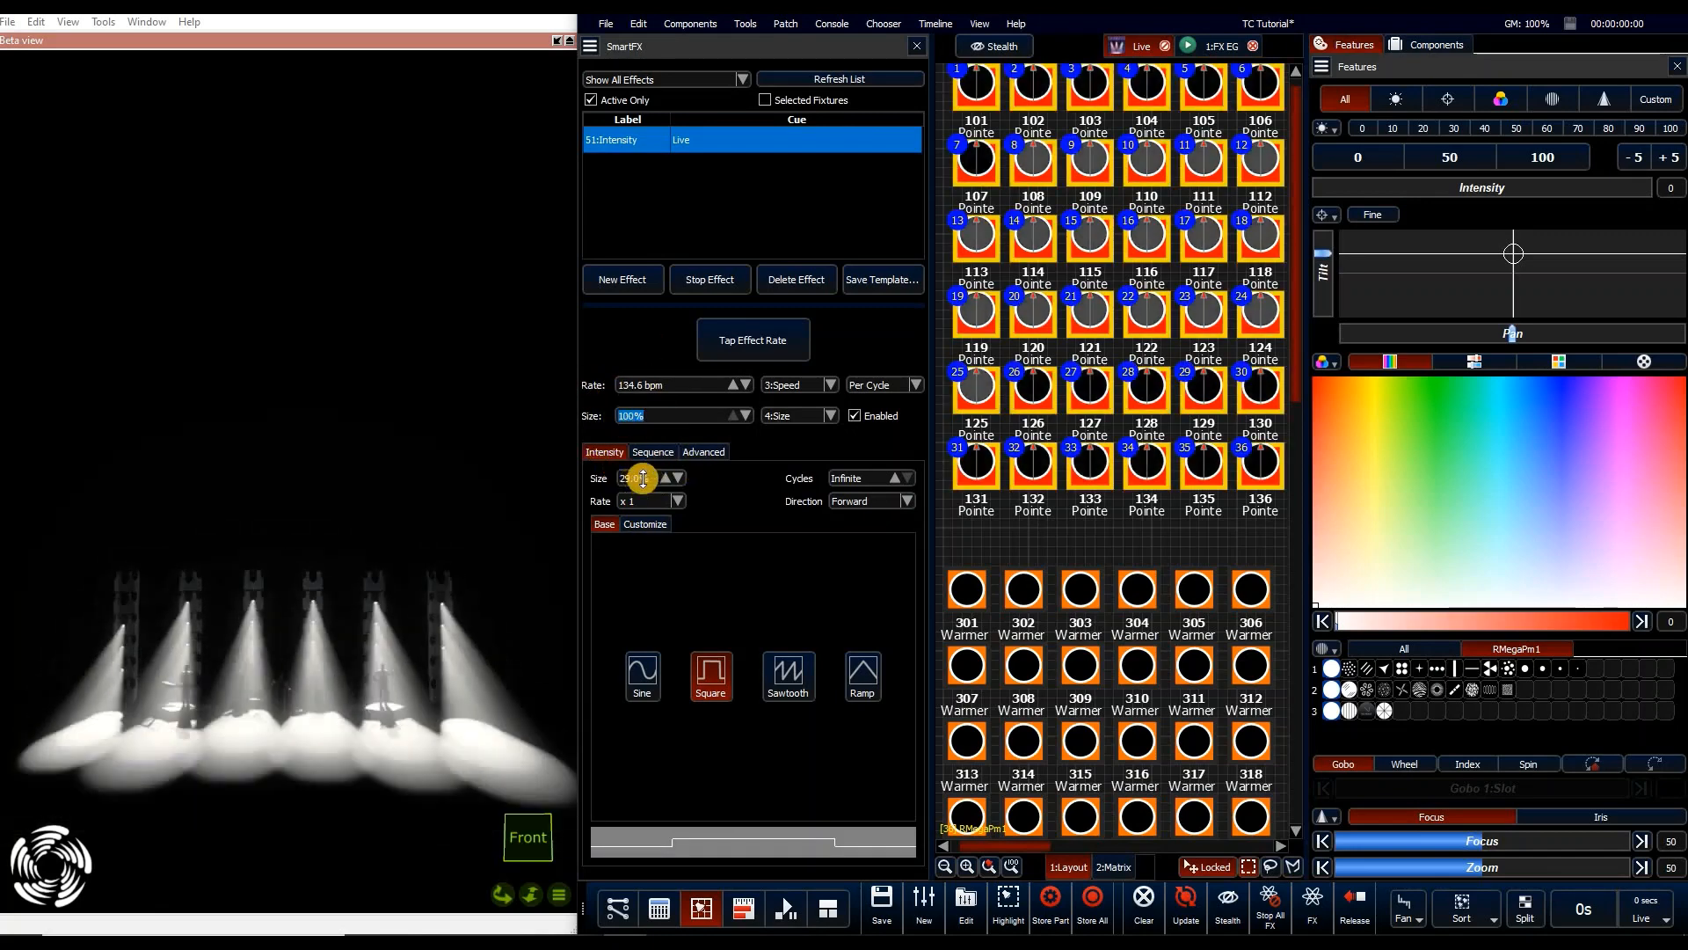
left_click_drag(608, 376, 703, 429)
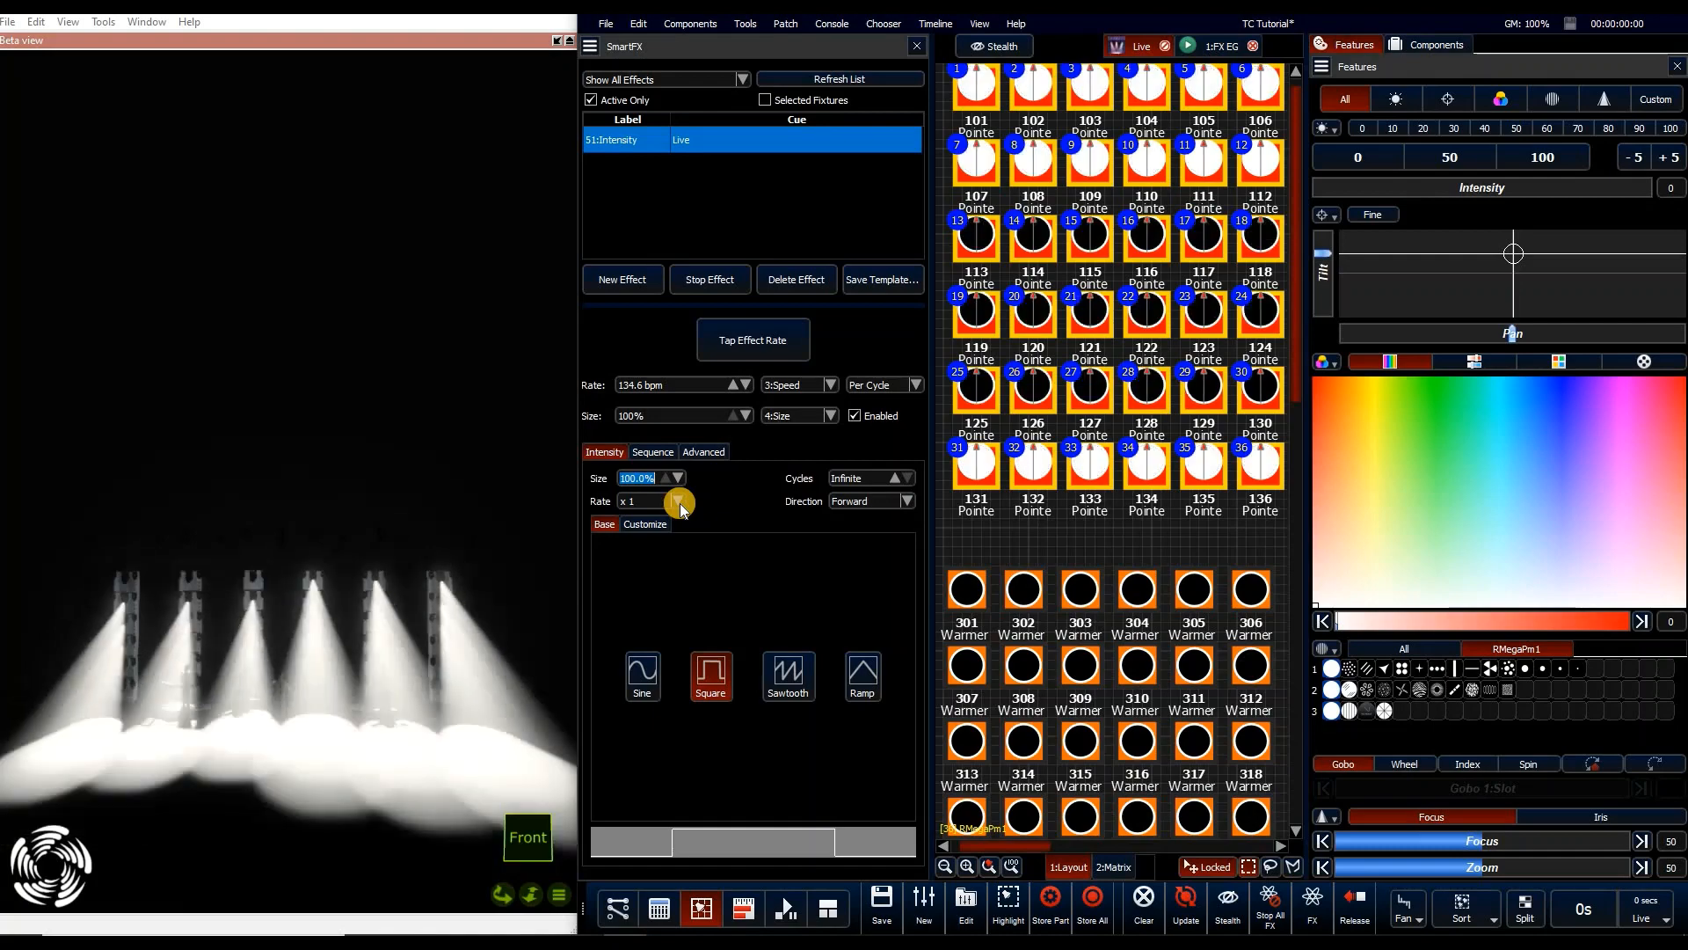
Tap in an effect rate of about 99.3 bpm
left_click(749, 349)
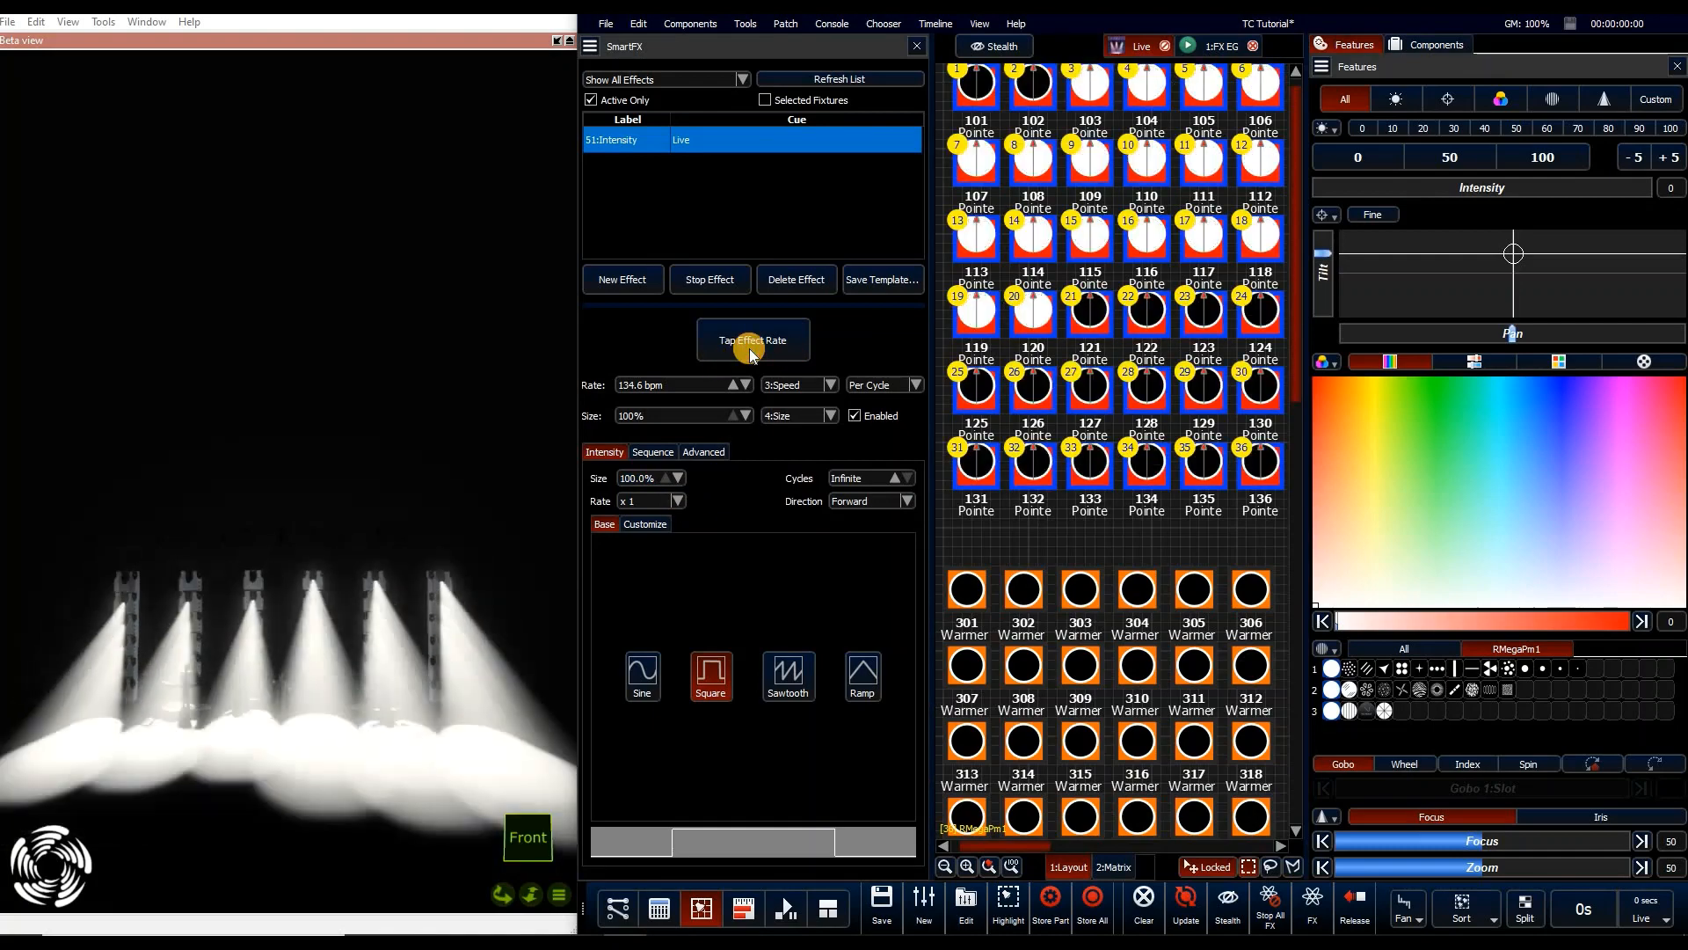
left_click(750, 348)
left_click(750, 348)
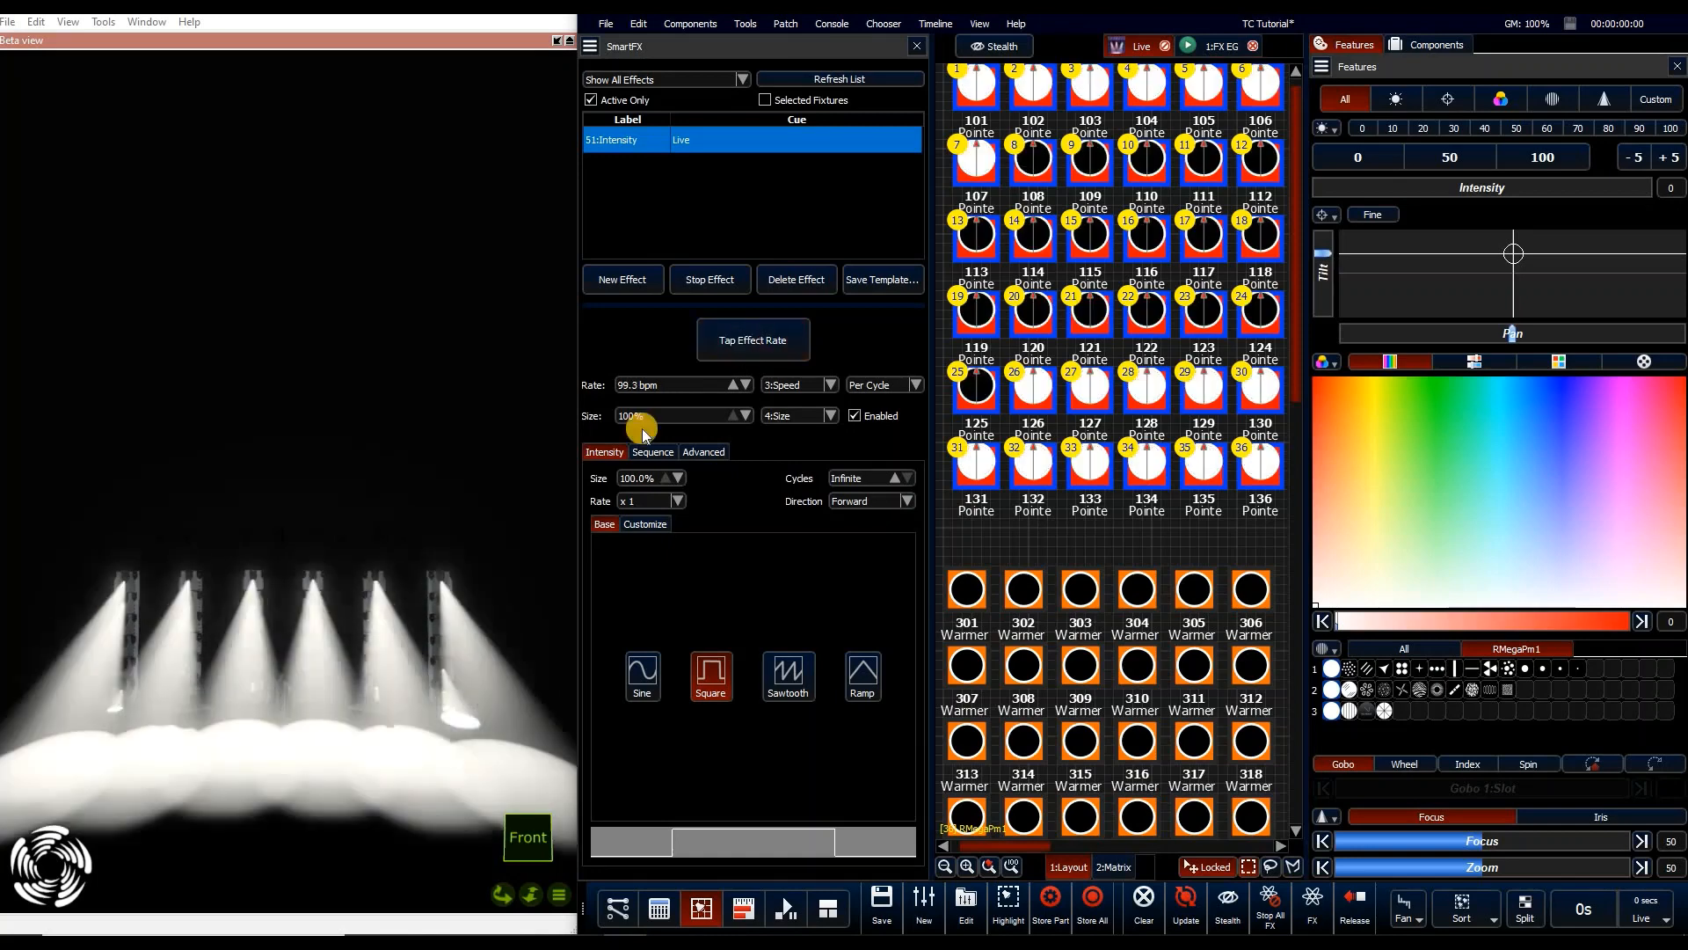
Try the Intensity rate multipliers 1/4, 1/2 and x 2, and return to x 1 with the Square waveform
left_click(668, 500)
left_click(660, 445)
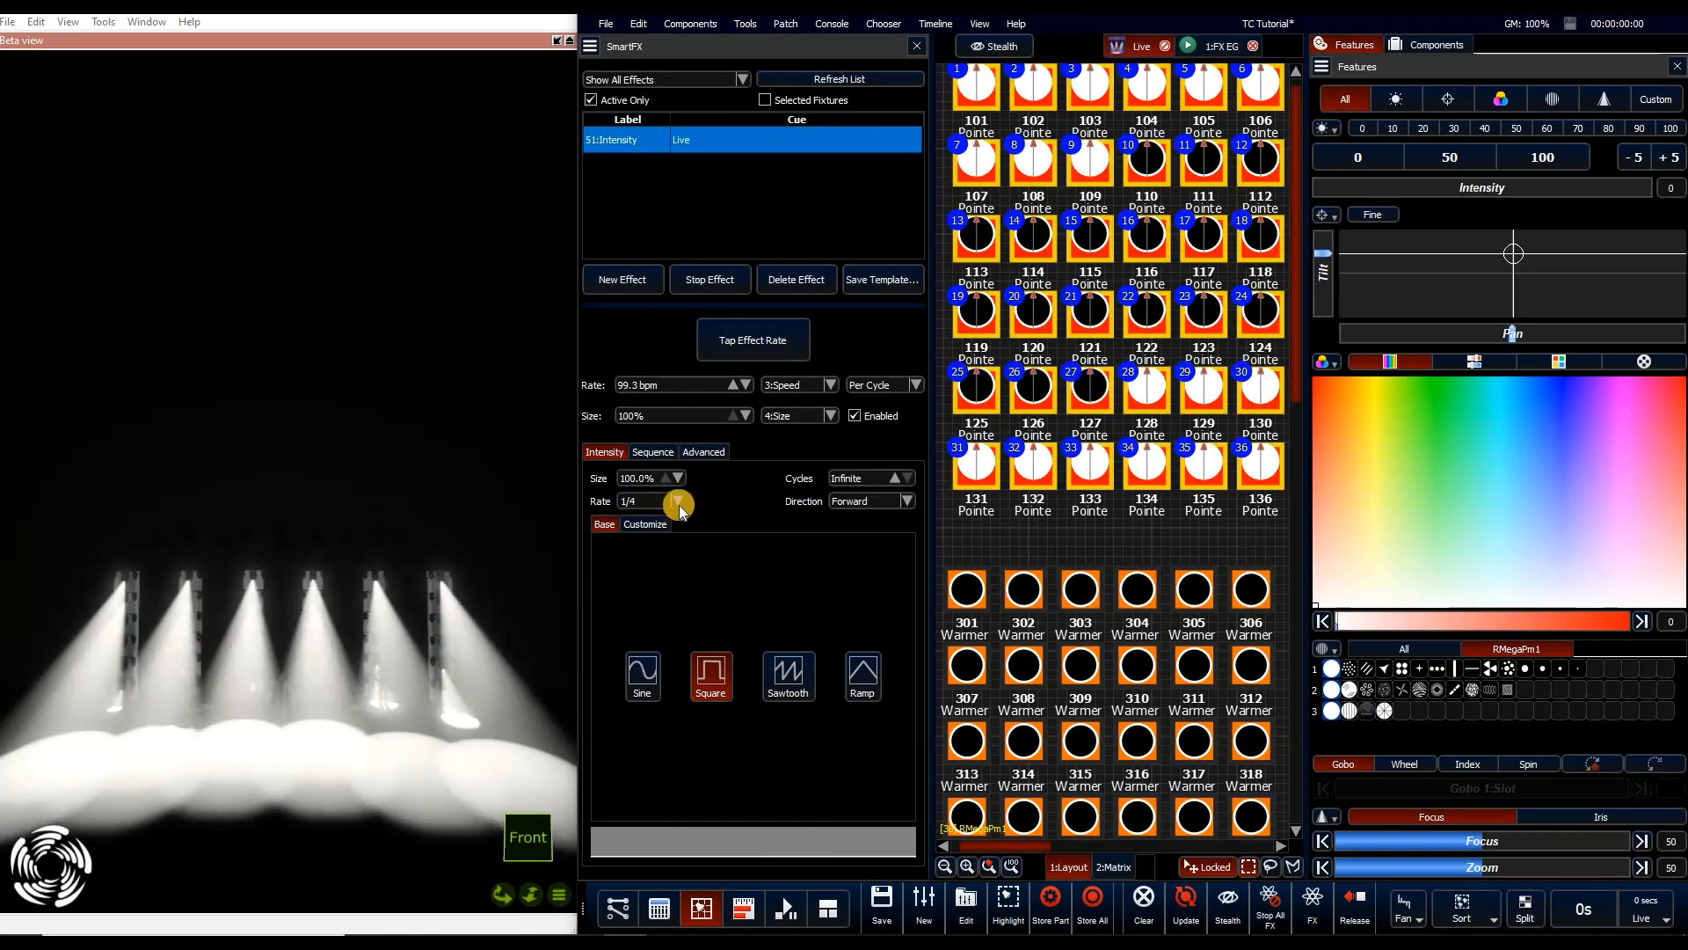
left_click(673, 504)
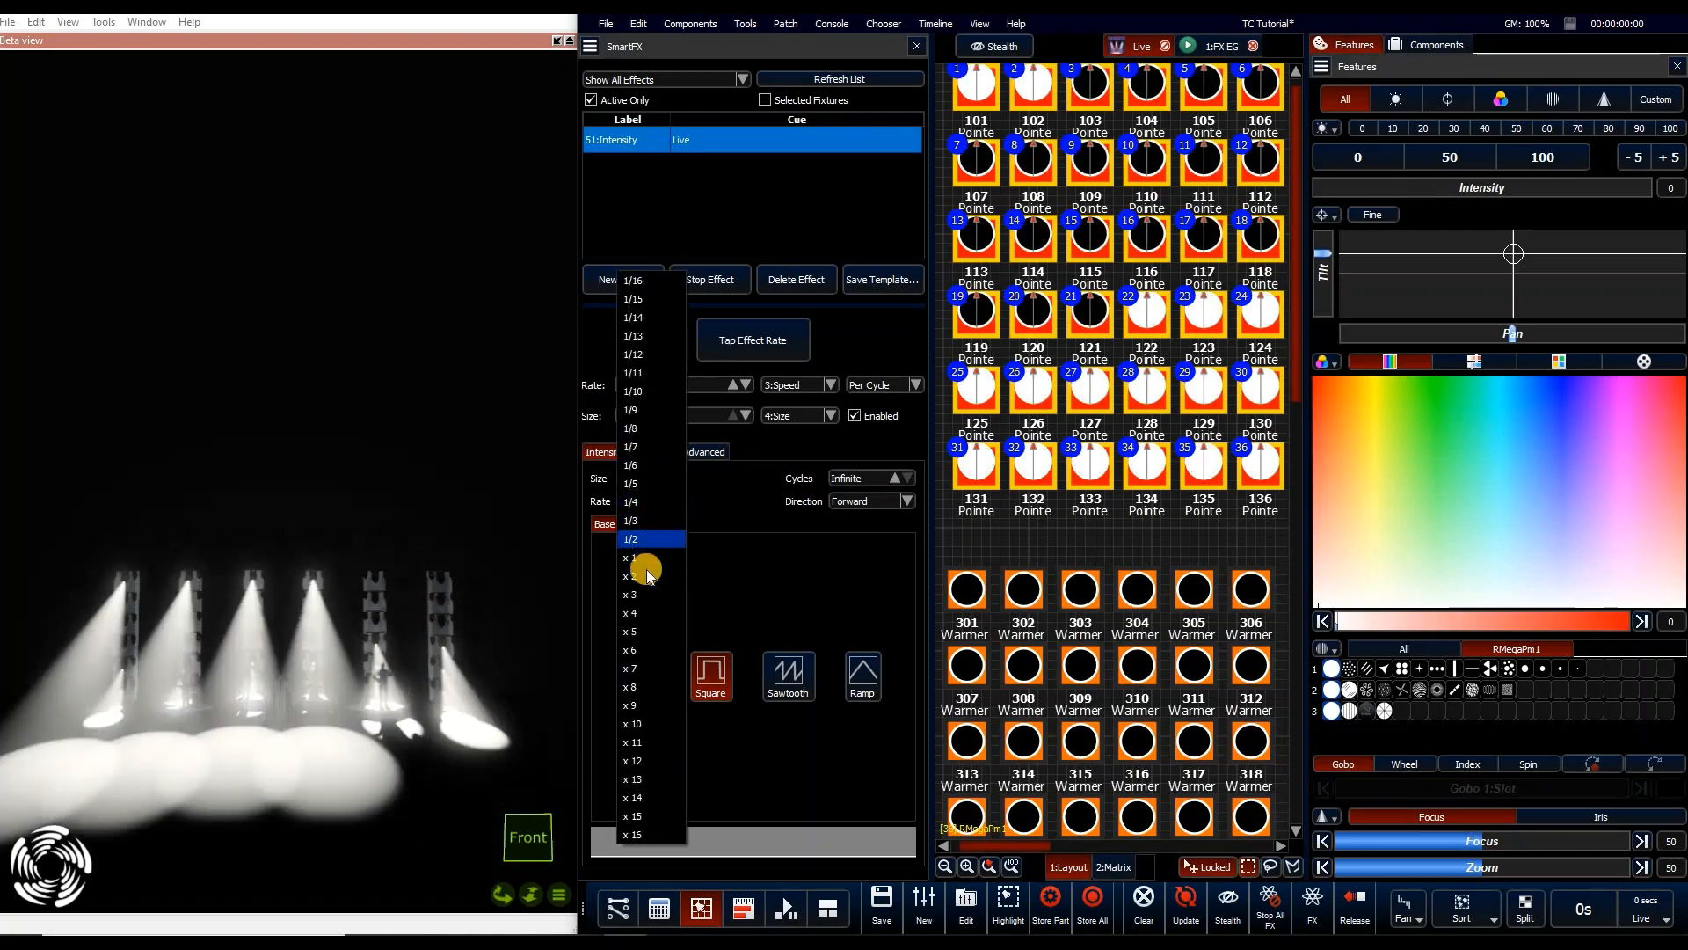
key("Down")
key("Return")
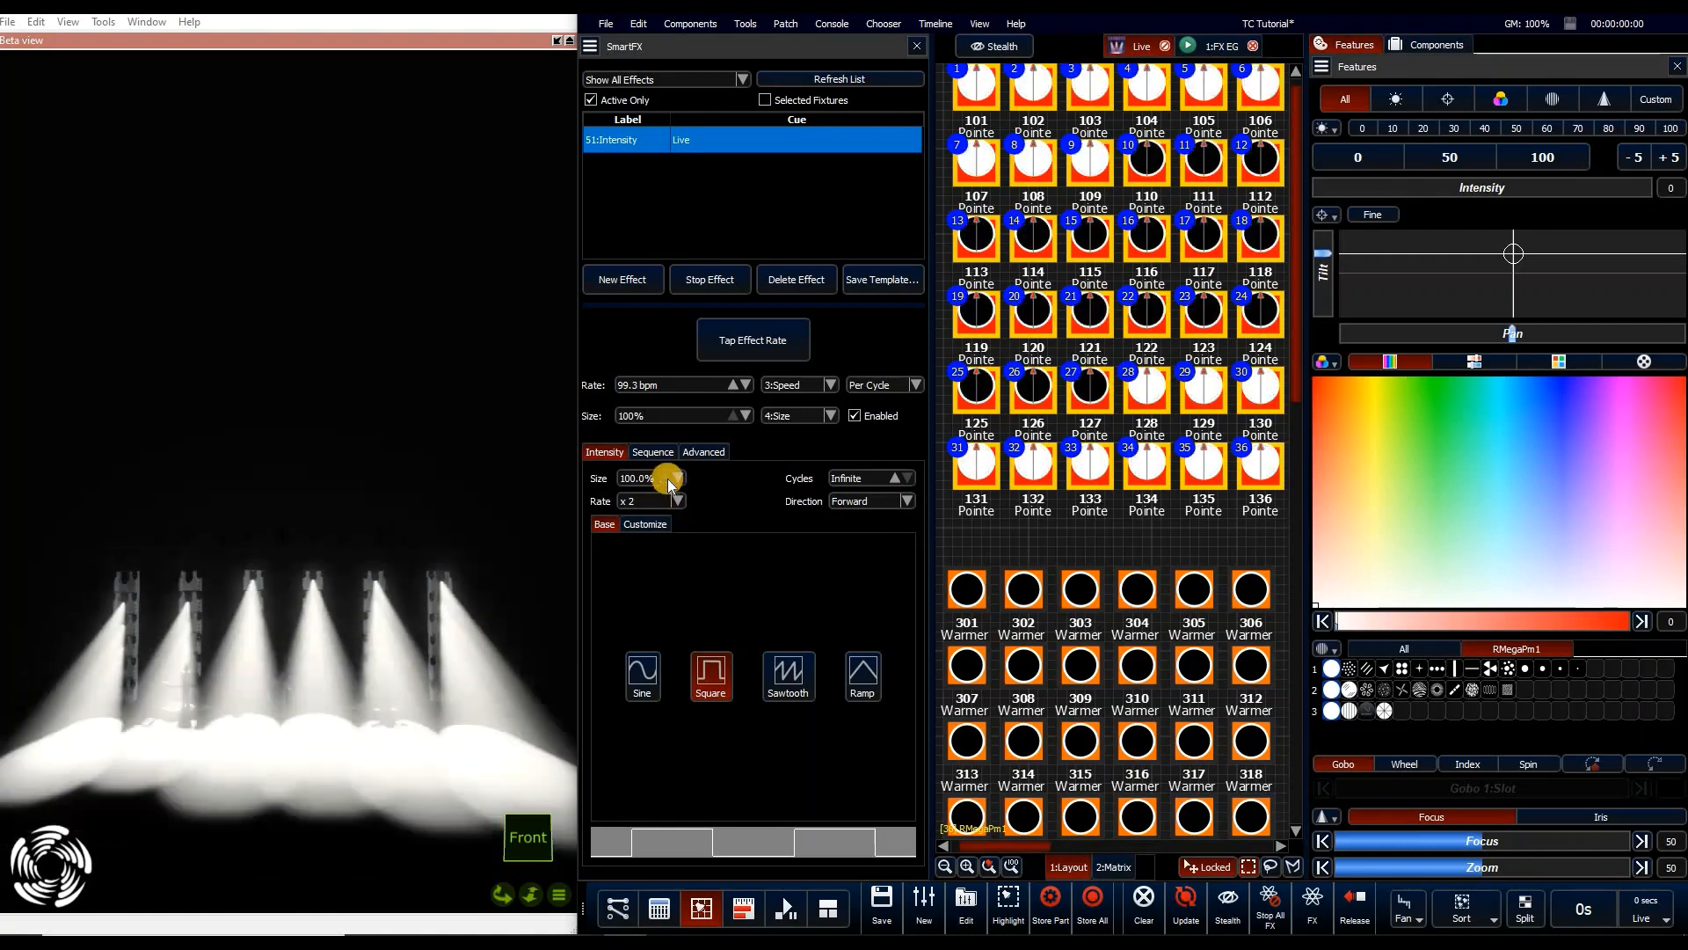
left_click(675, 500)
left_click(667, 481)
left_click(708, 674)
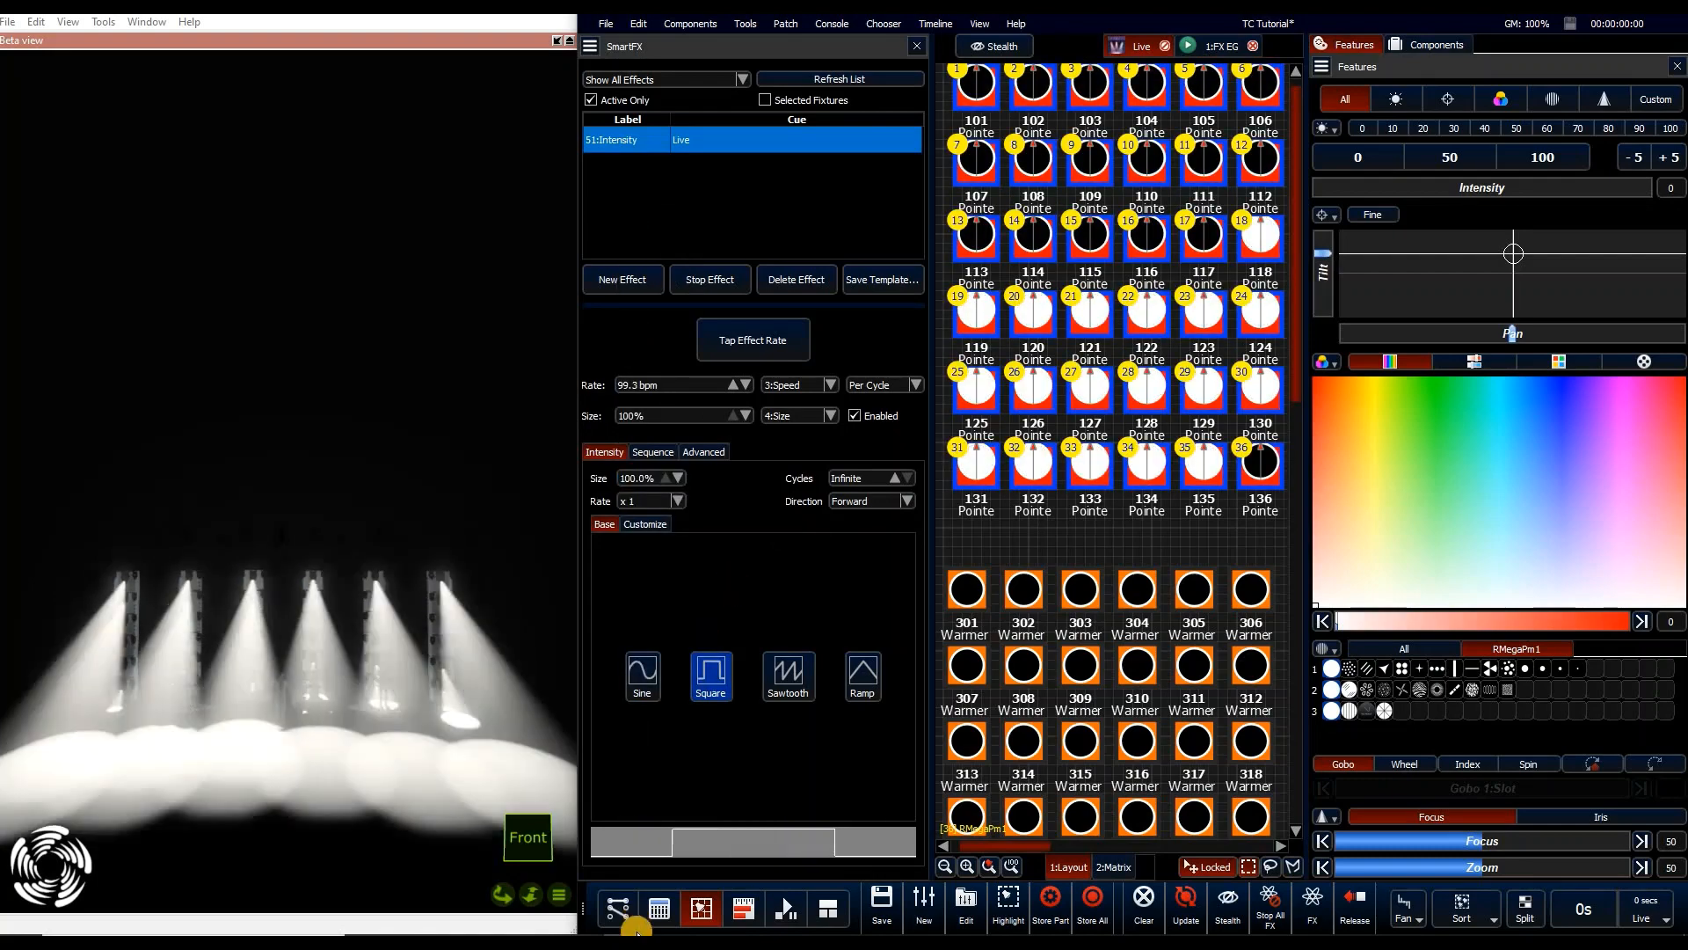
View the Speed and Size FX masters on the console fader layout, and return to the SmartFX layout
left_click(785, 815)
key("F2")
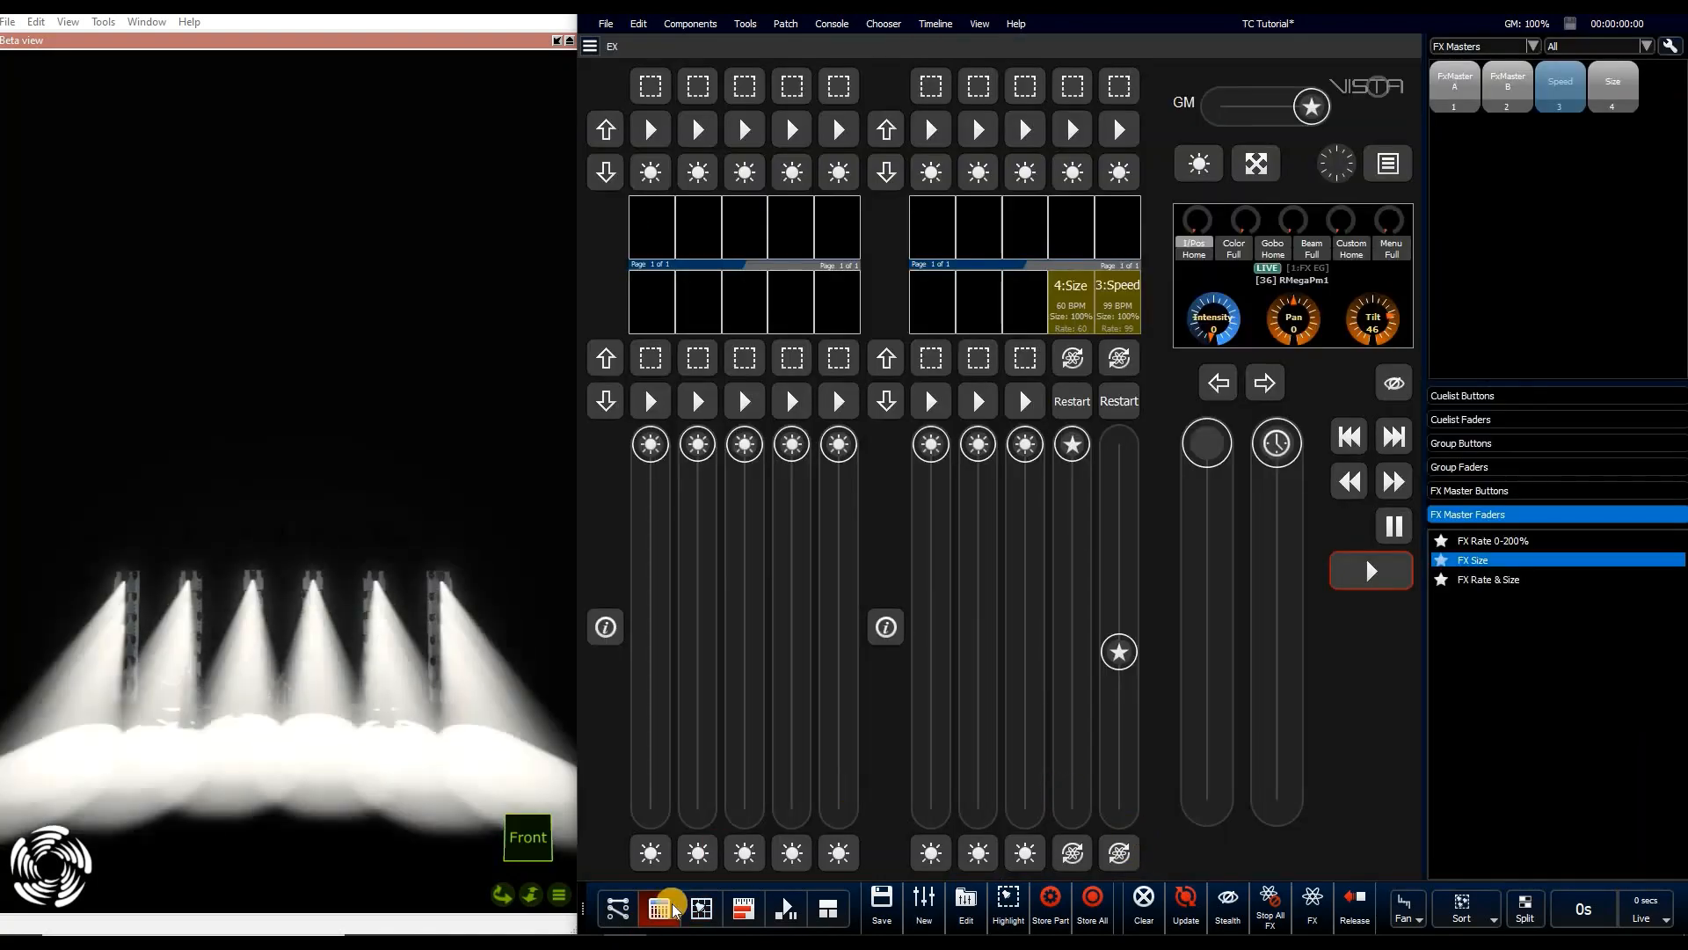
left_click(701, 907)
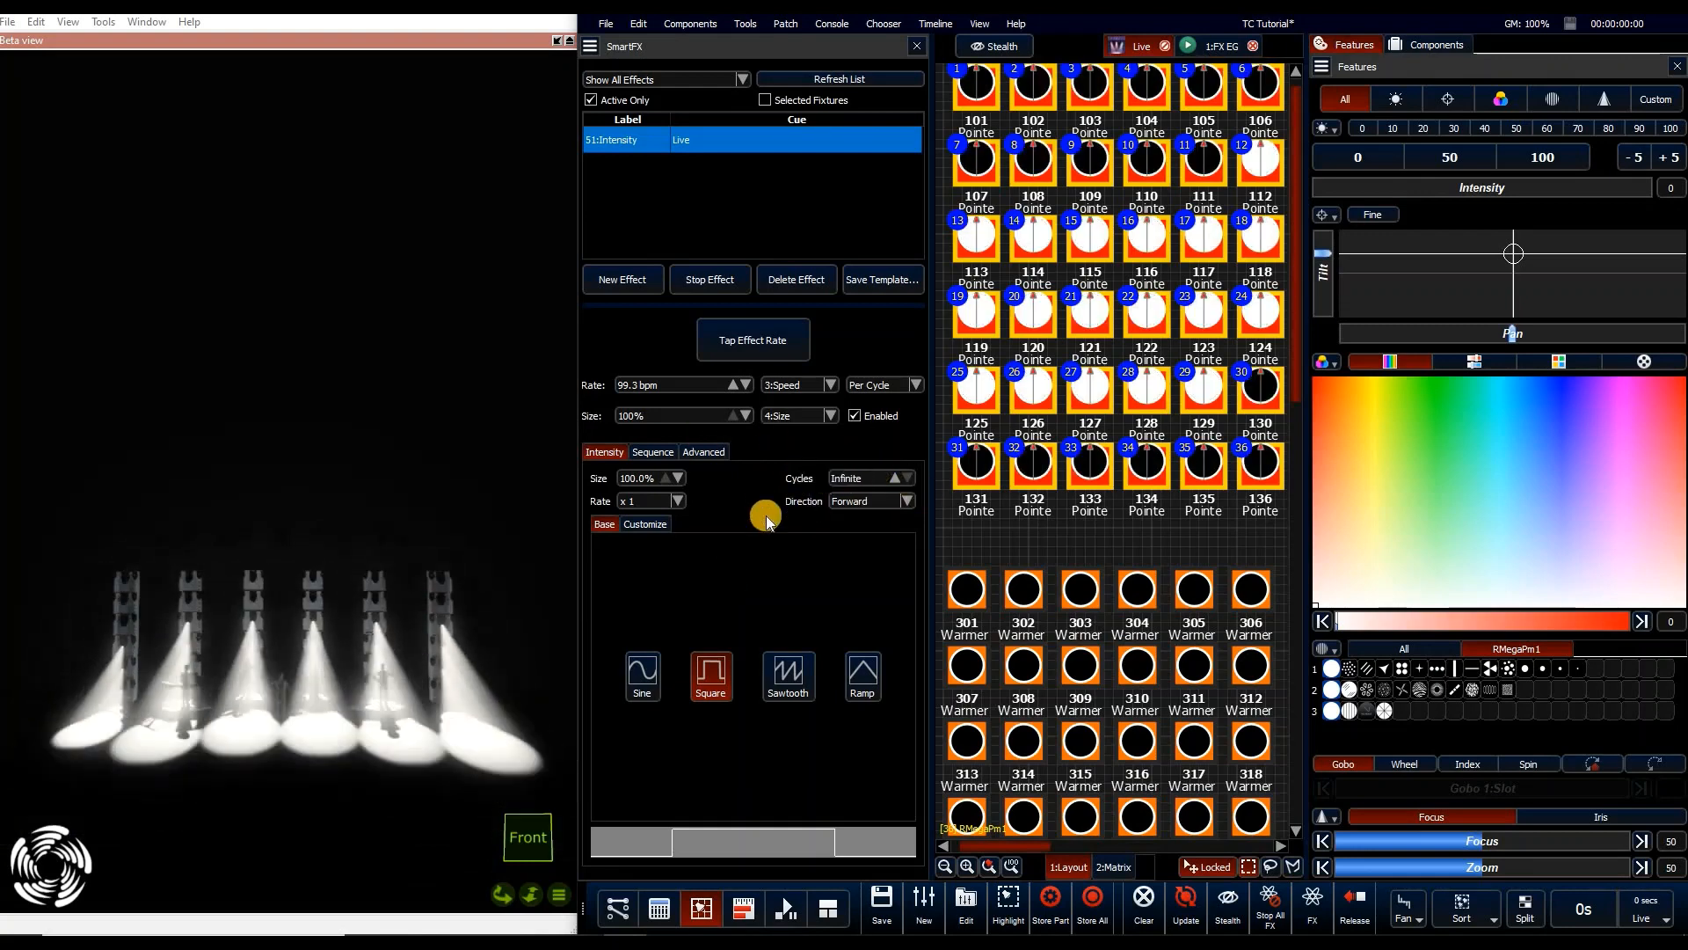
Try the Backward and Bounce directions on the Intensity effect, and set the direction back to Forward
left_click(888, 503)
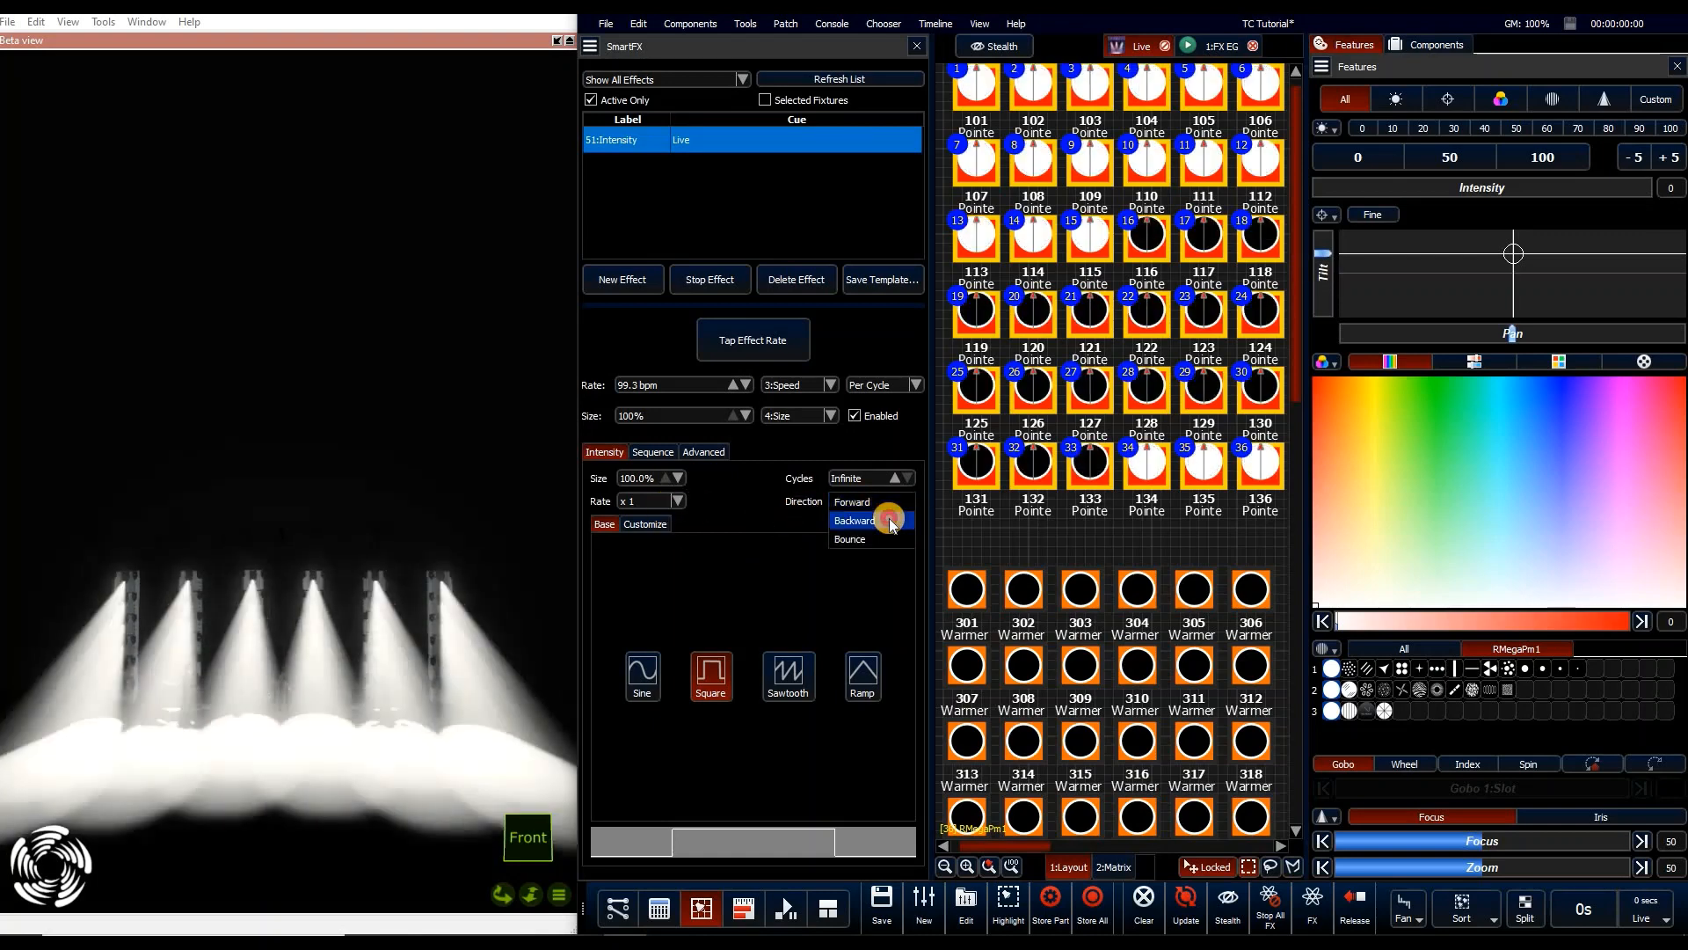
left_click(888, 520)
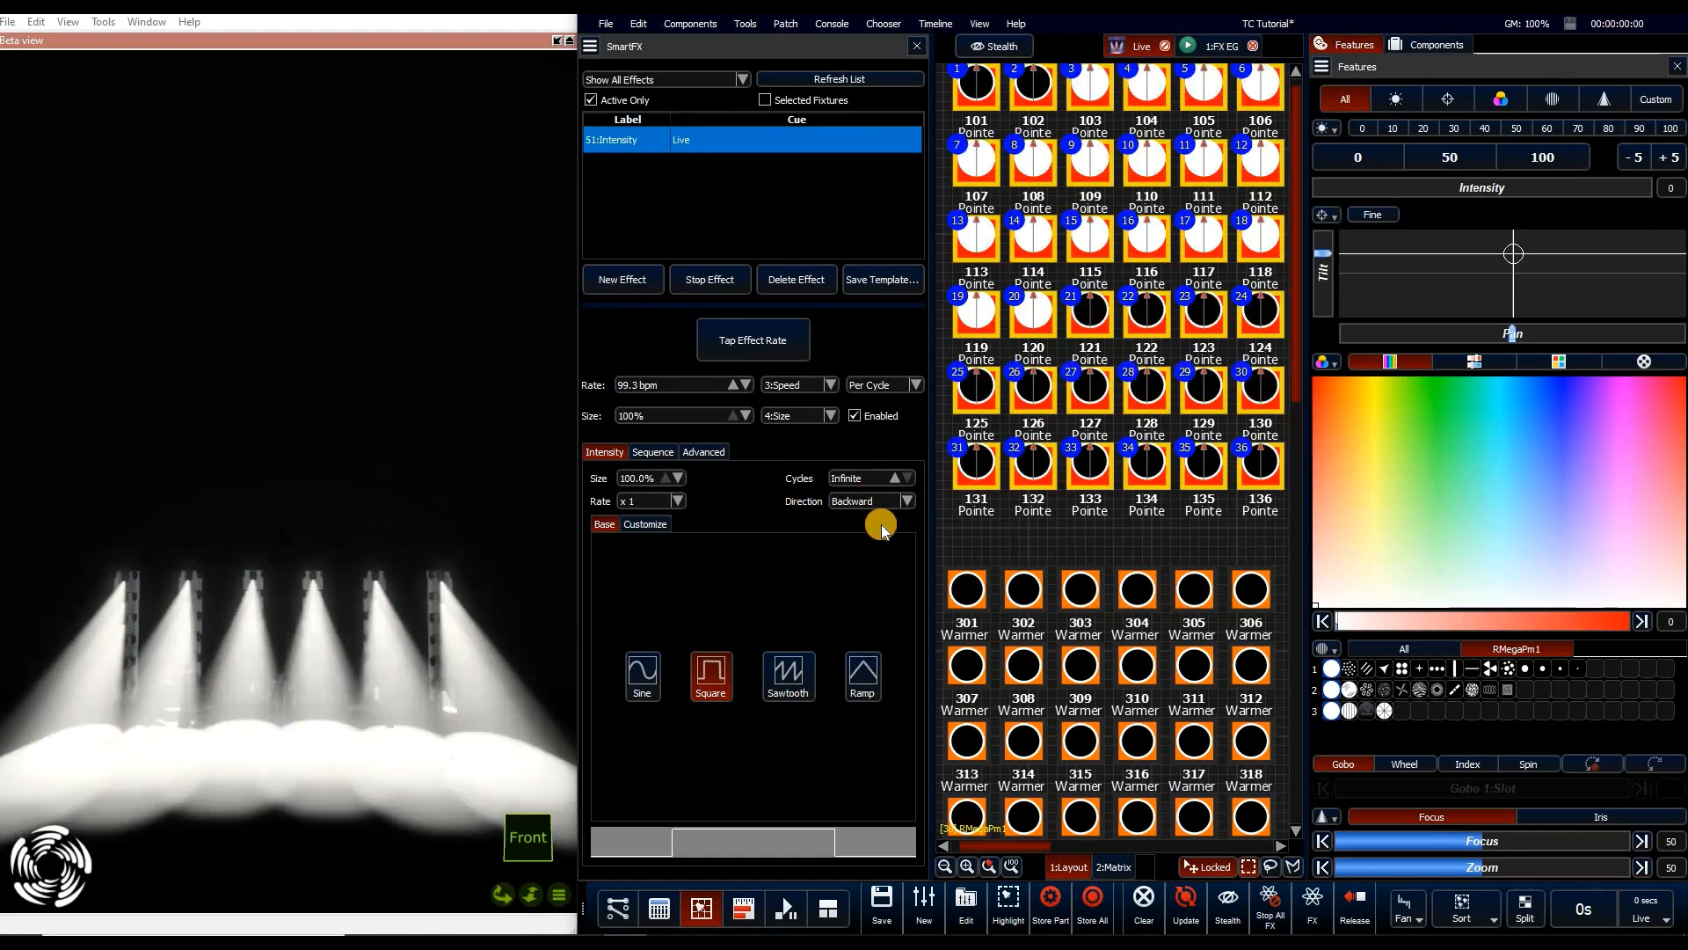
left_click(886, 503)
left_click(882, 524)
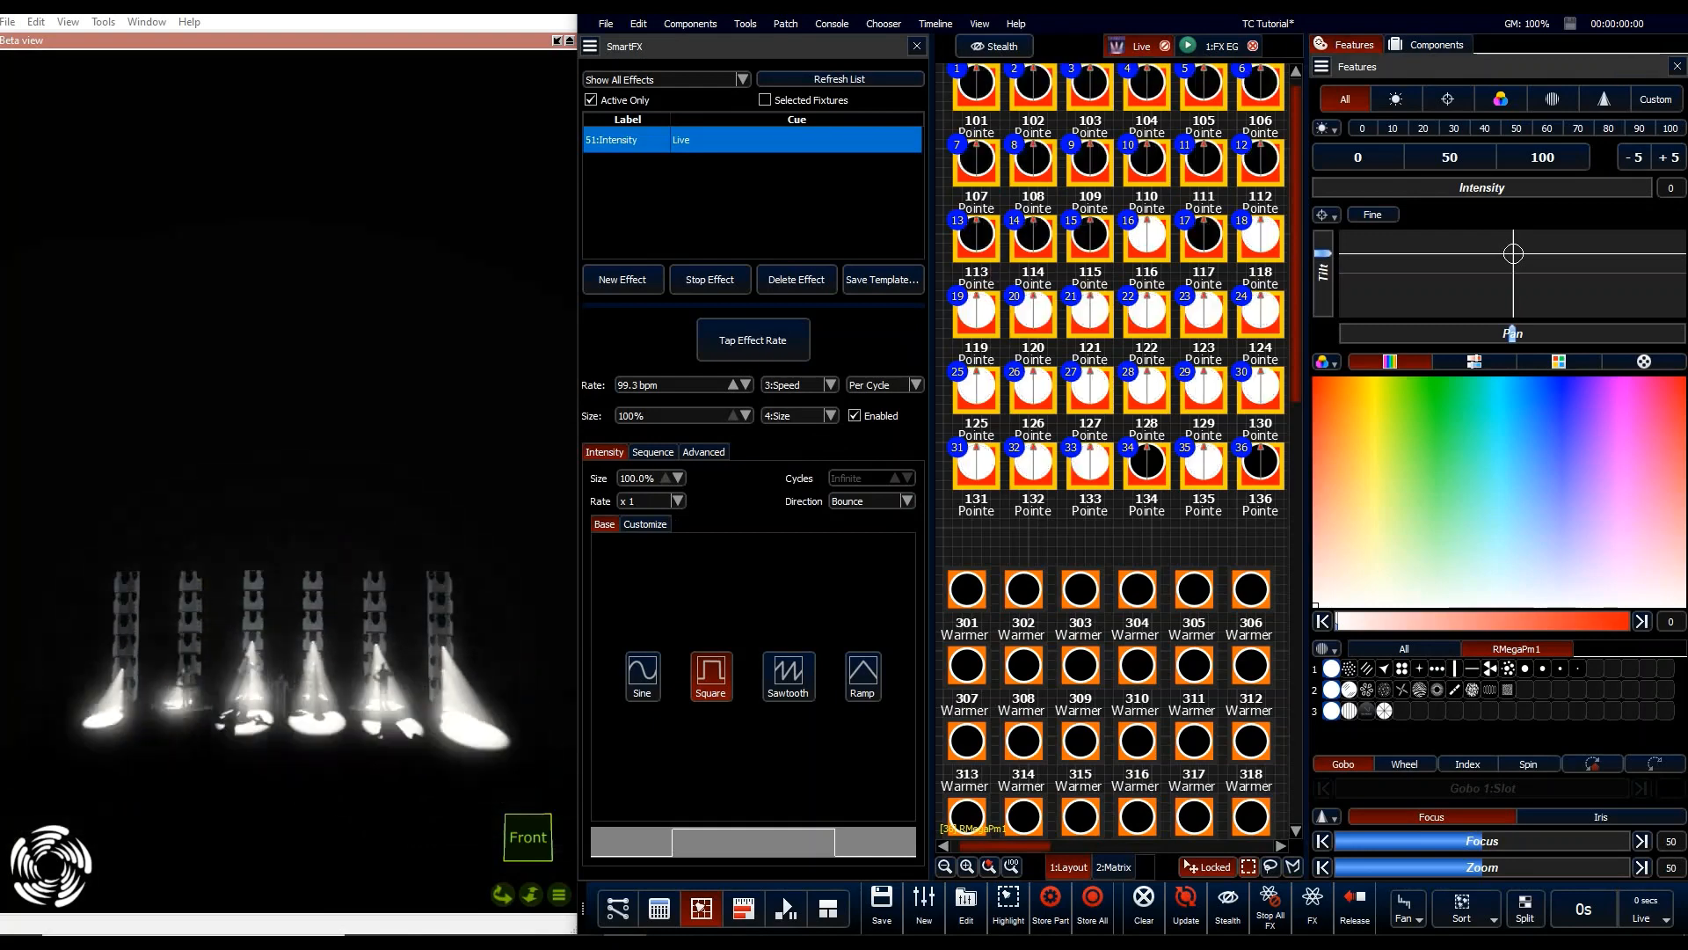
left_click(879, 498)
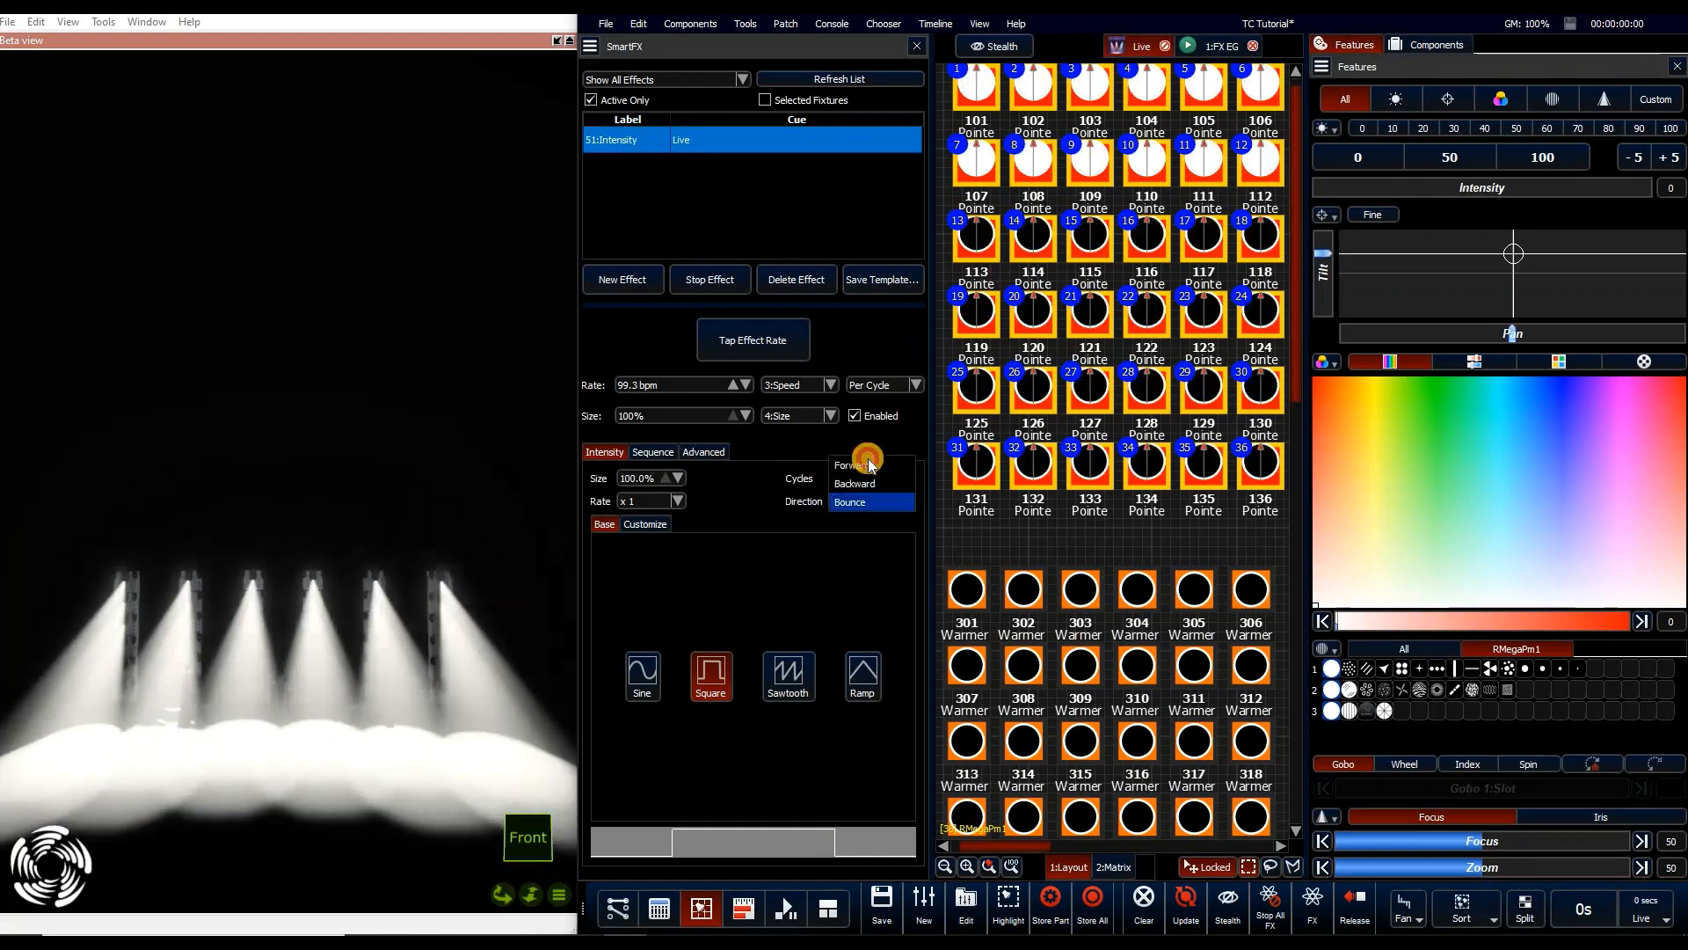
left_click(872, 466)
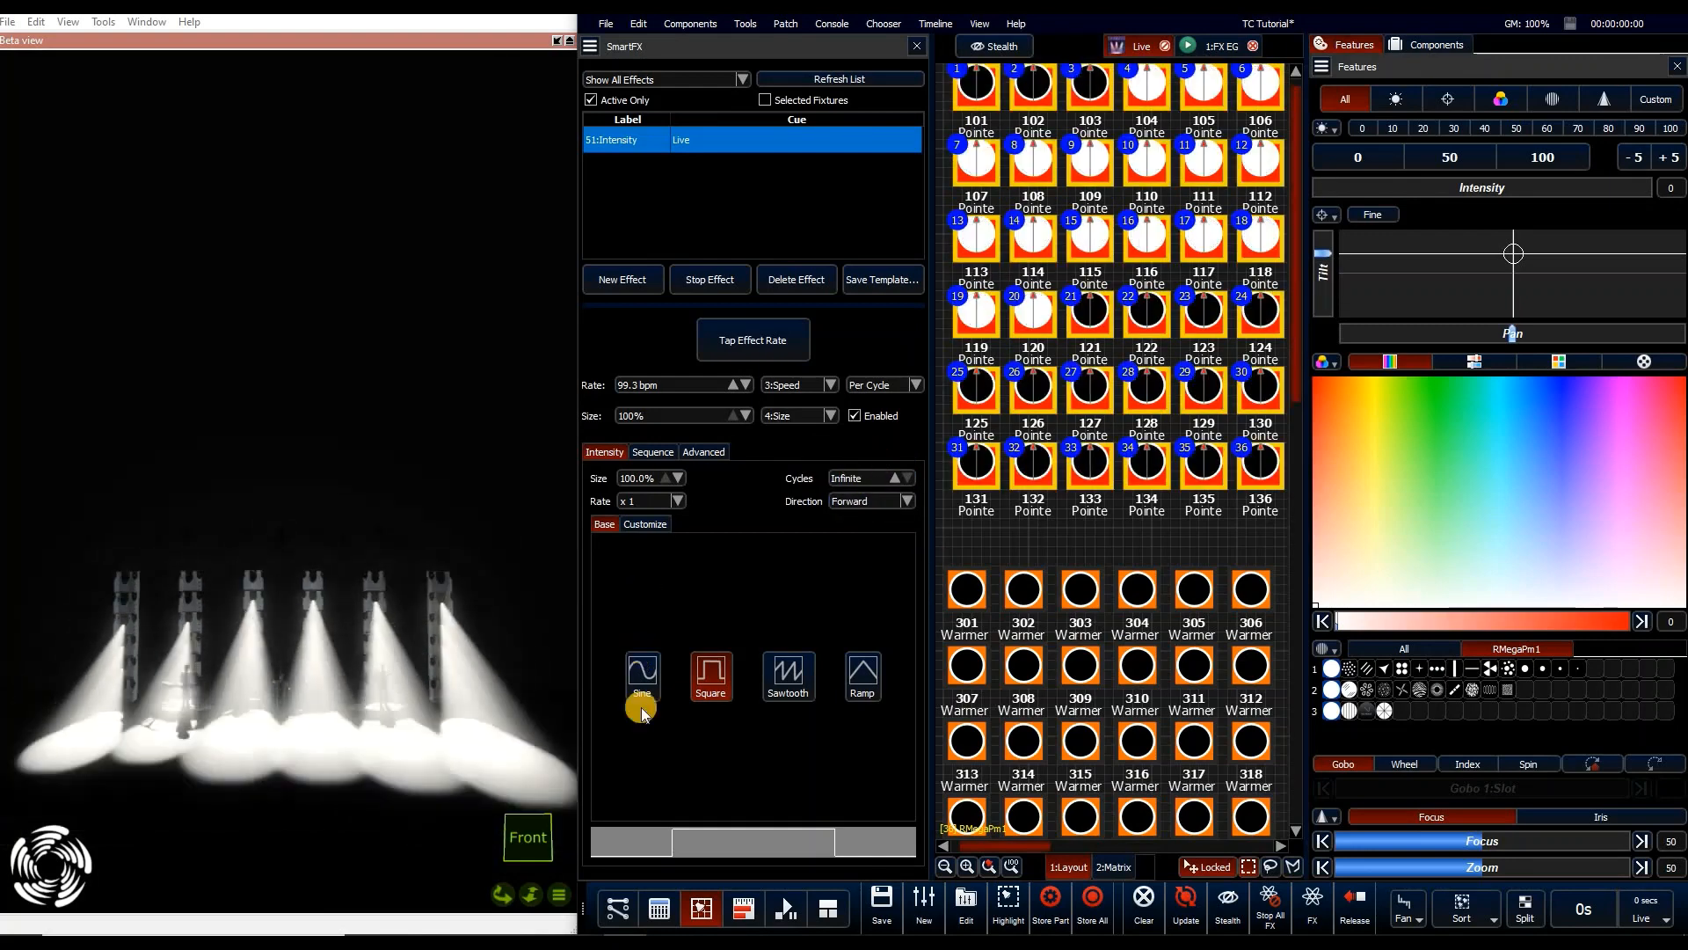
Compare the Sine, Square, Sawtooth and Ramp base waveforms on the Intensity effect, leaving it on Sine
left_click(643, 685)
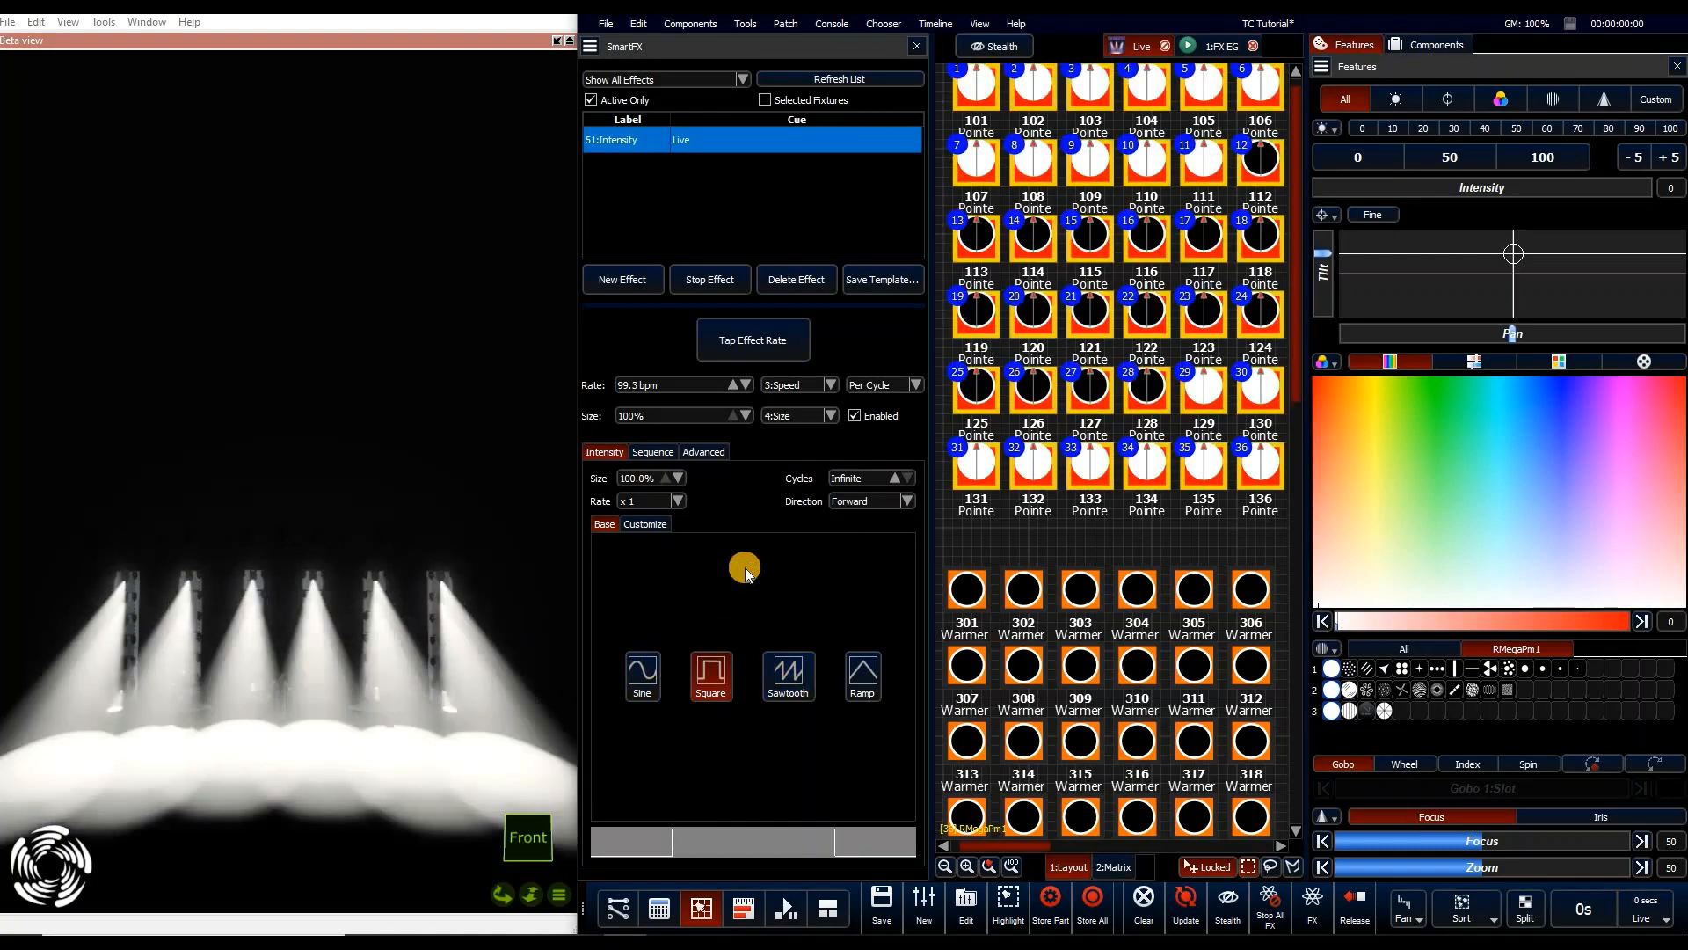
left_click(641, 660)
left_click(719, 682)
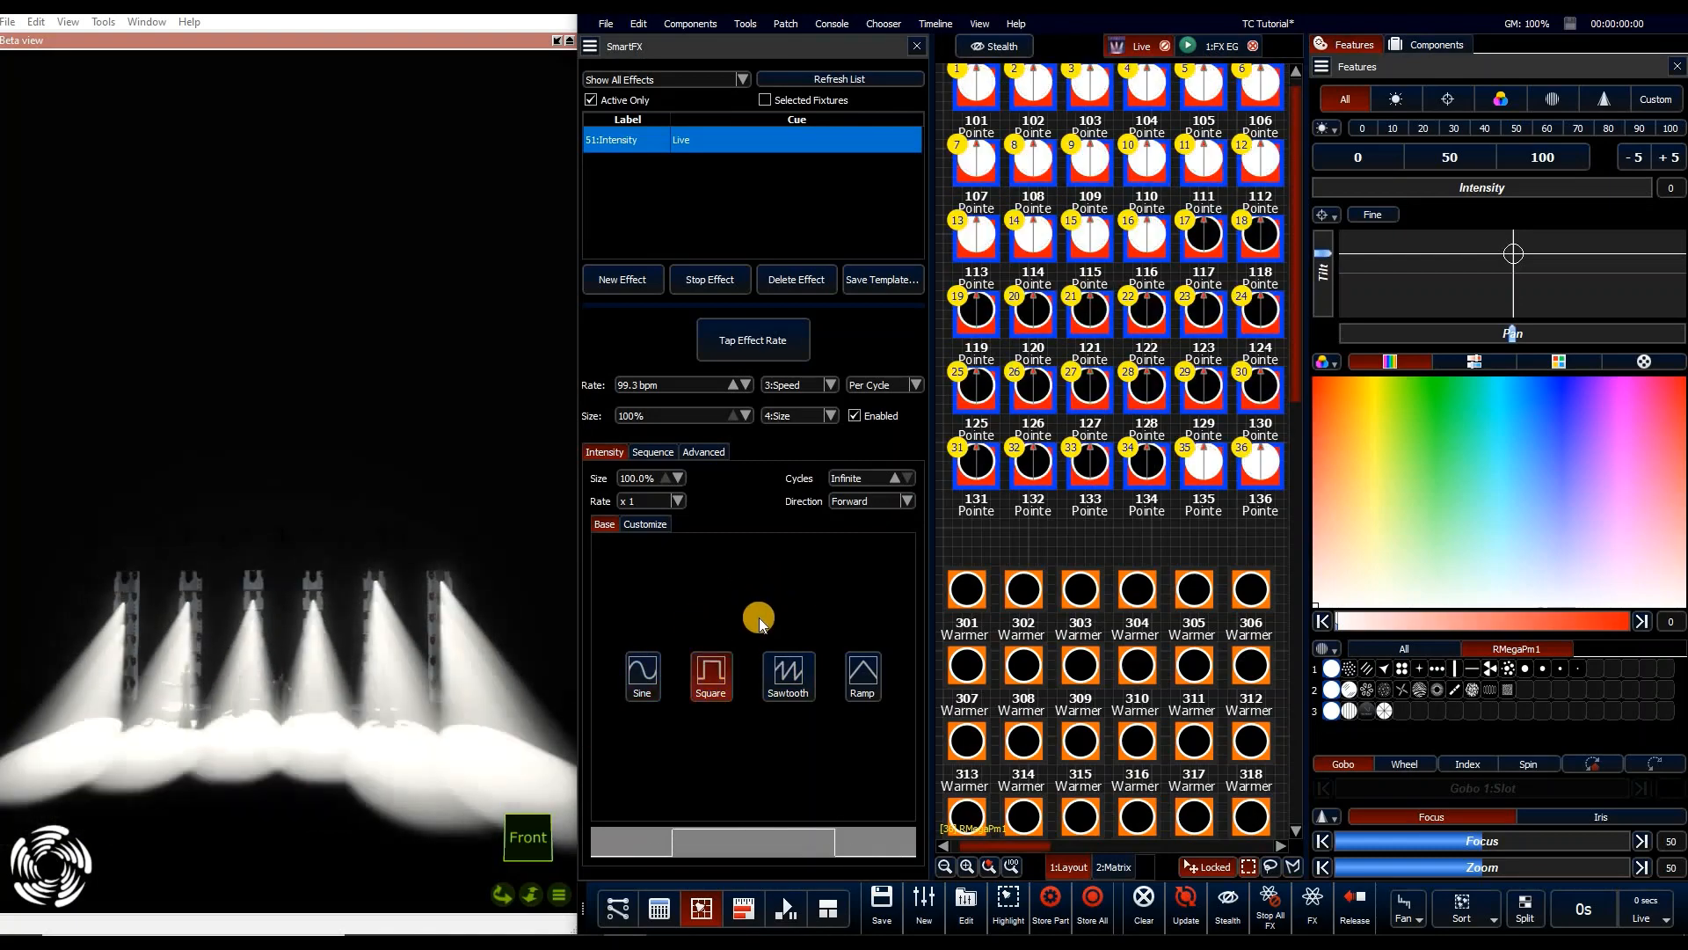
left_click(789, 677)
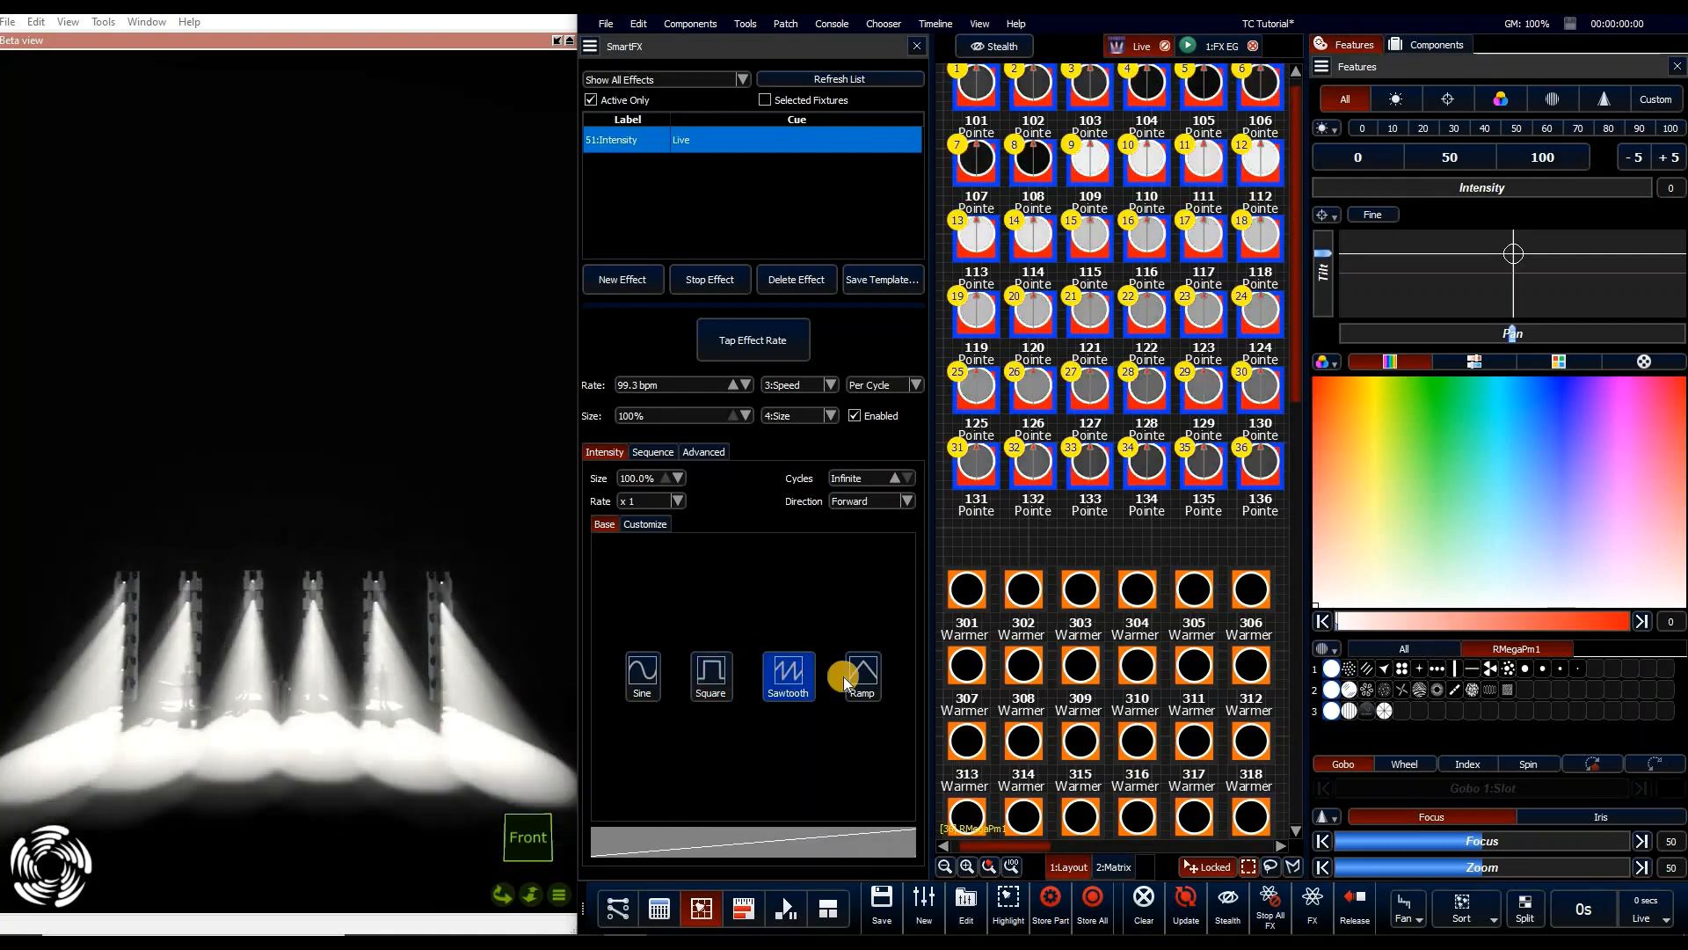
left_click(869, 679)
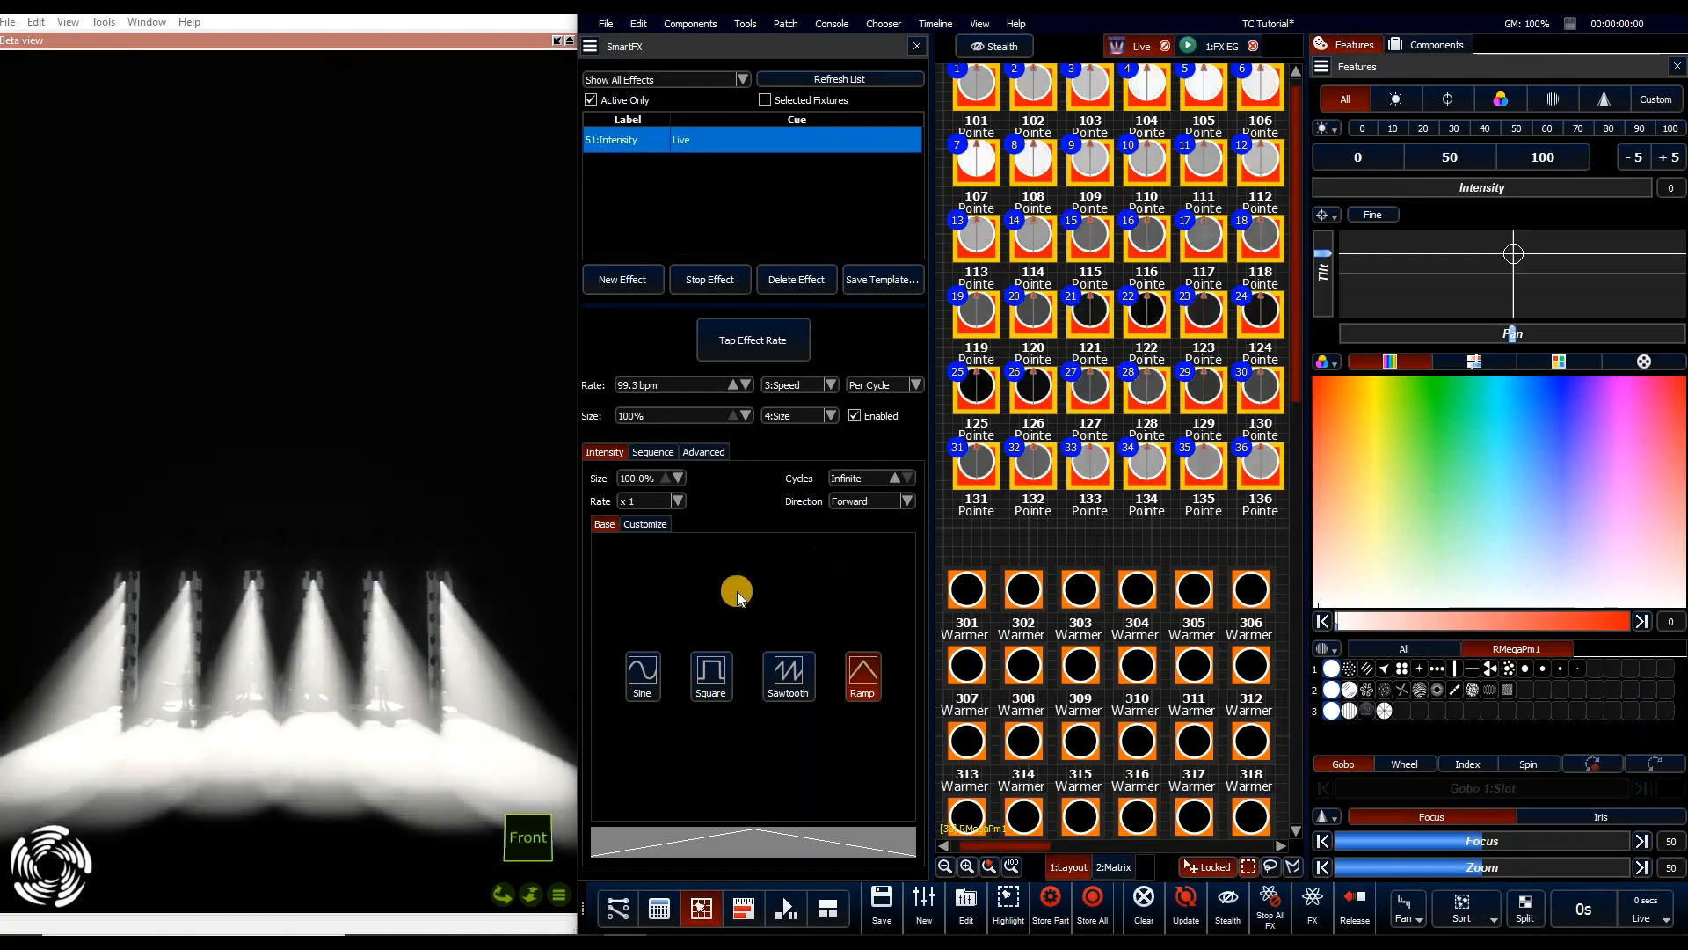
left_click(715, 685)
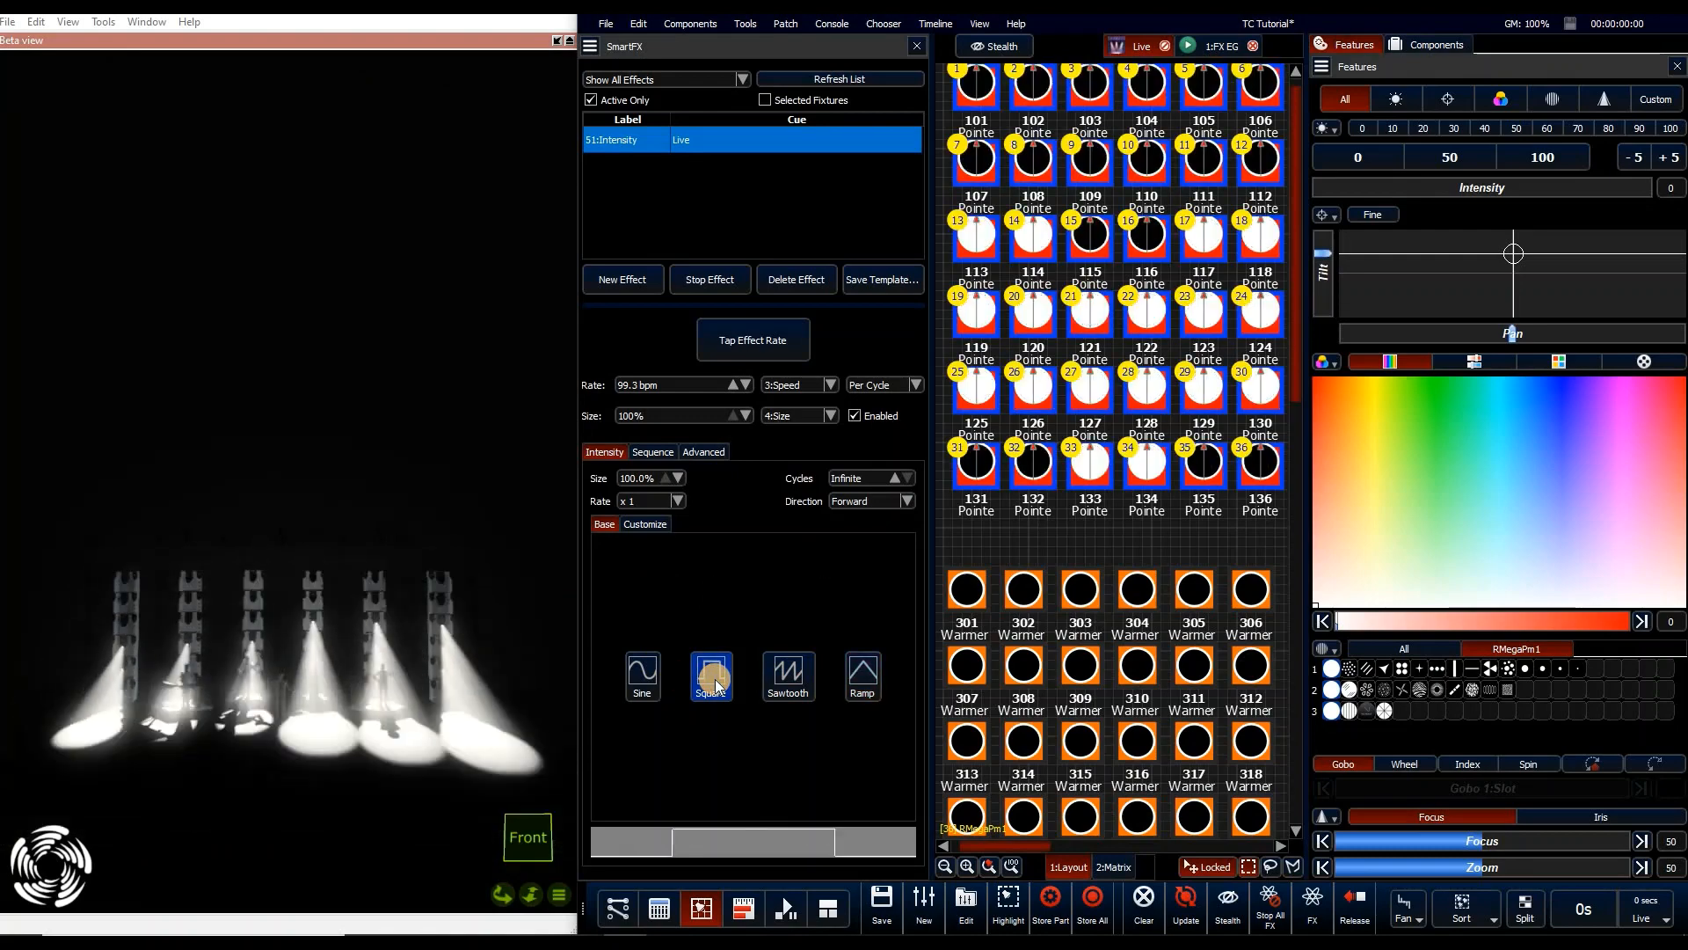
left_click(625, 675)
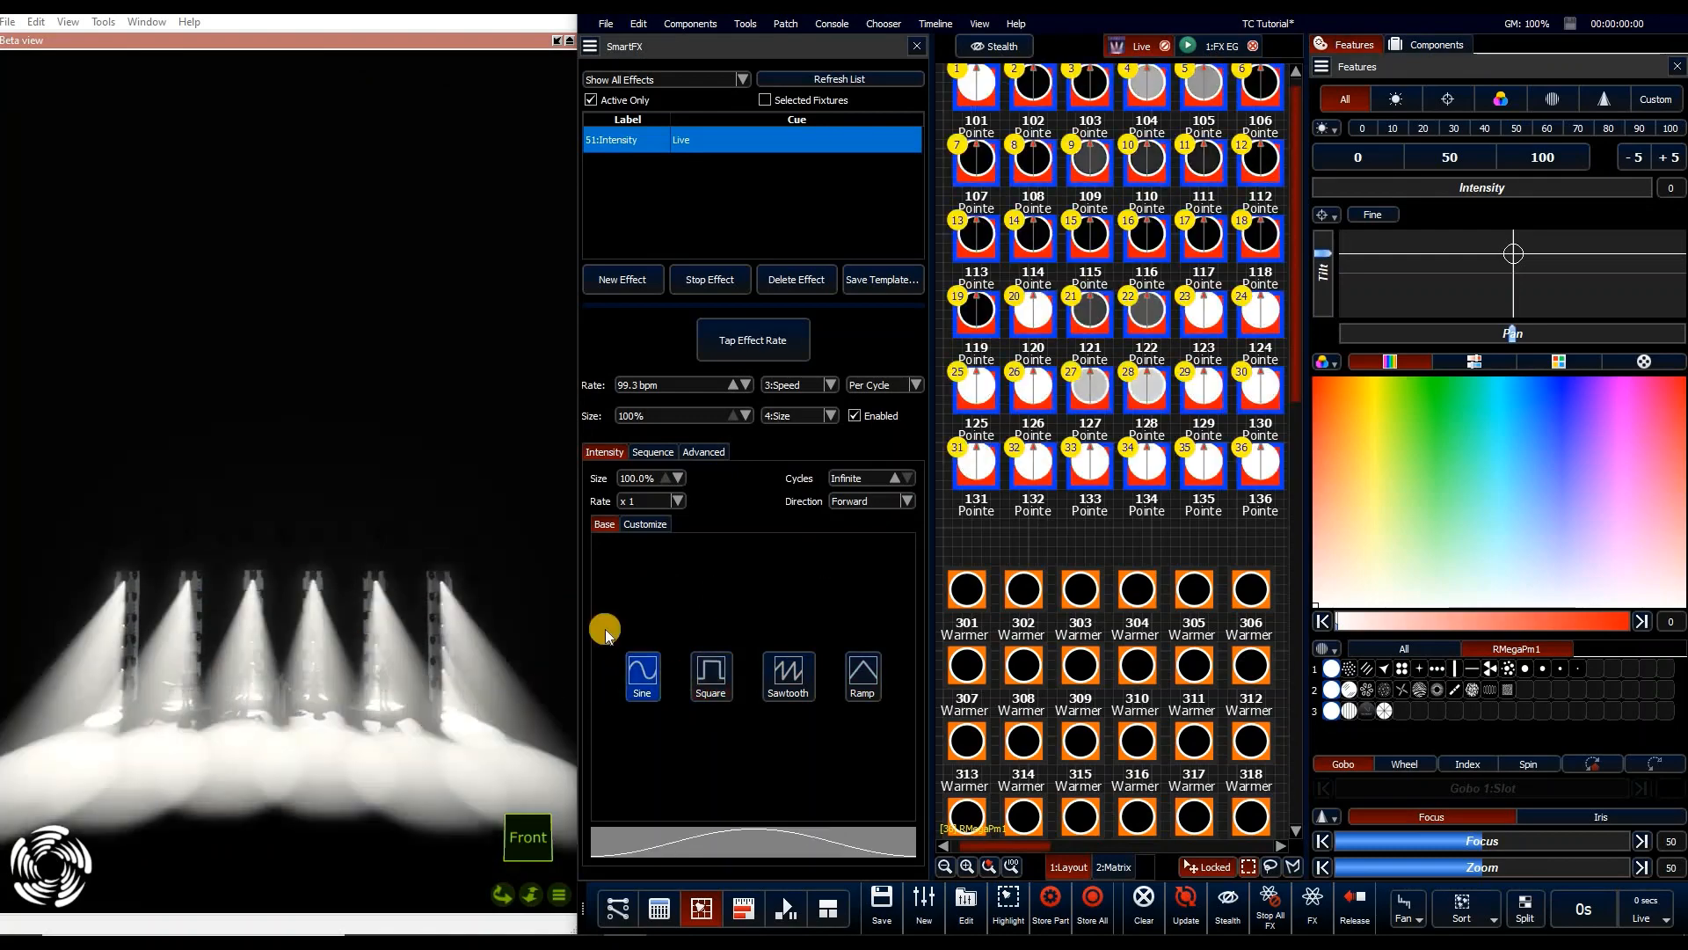
left_click(789, 674)
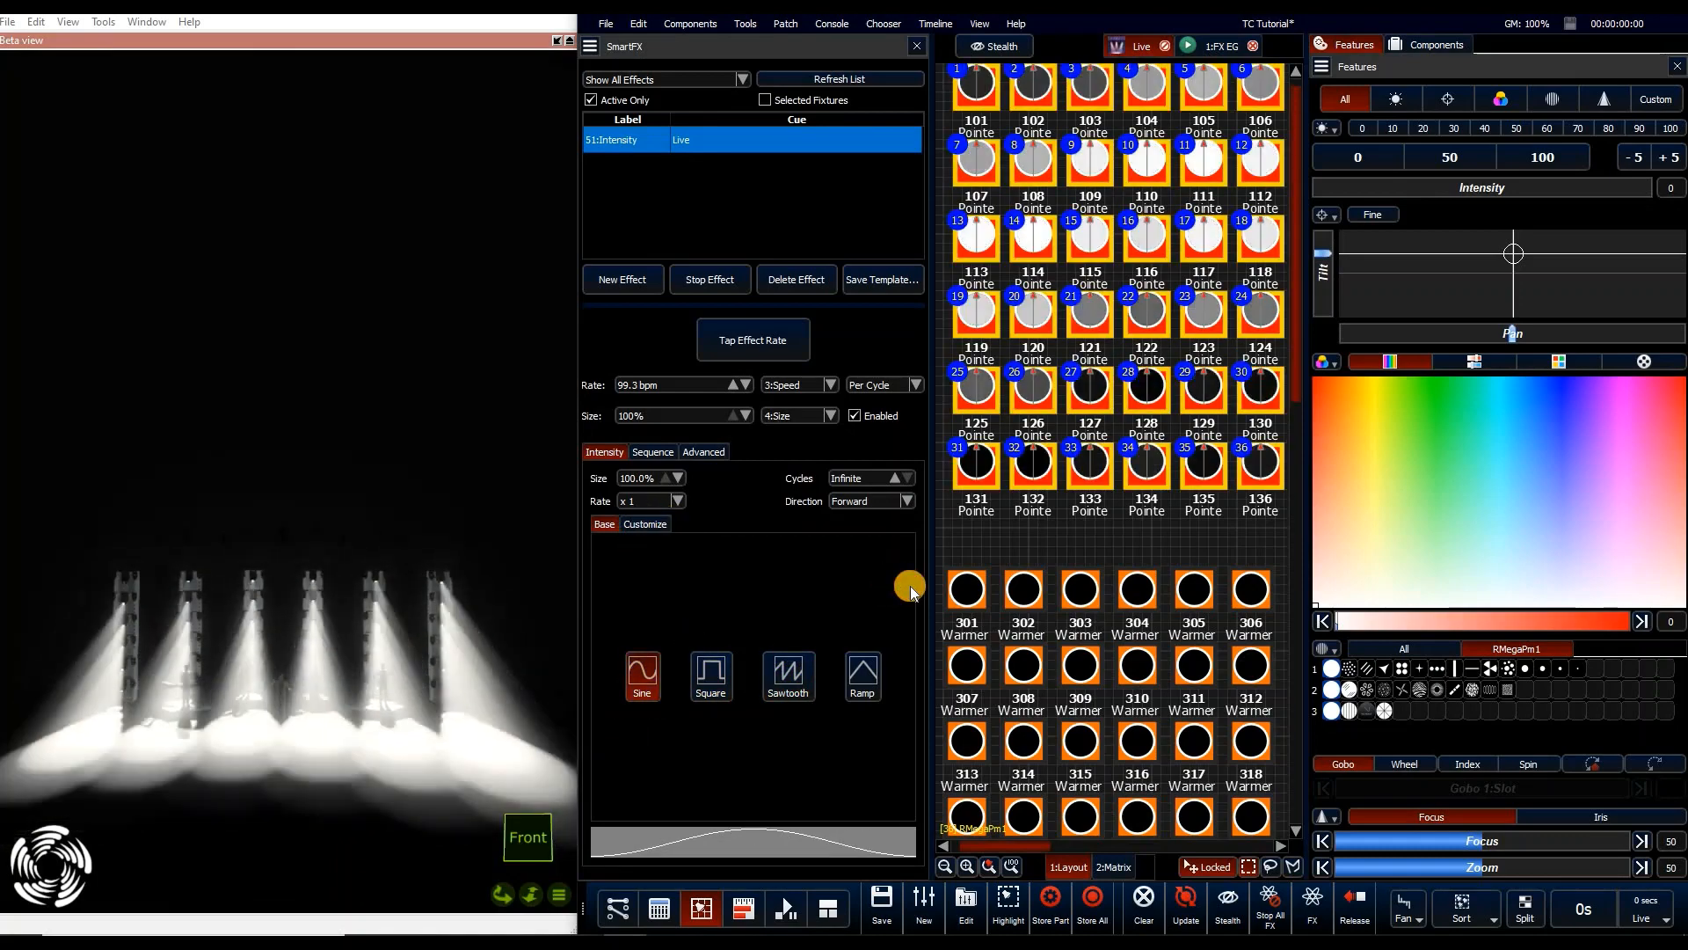
Customize the Intensity waveform with a phase of +183° and the Square wave
left_click(645, 525)
left_click_drag(783, 725, 792, 666)
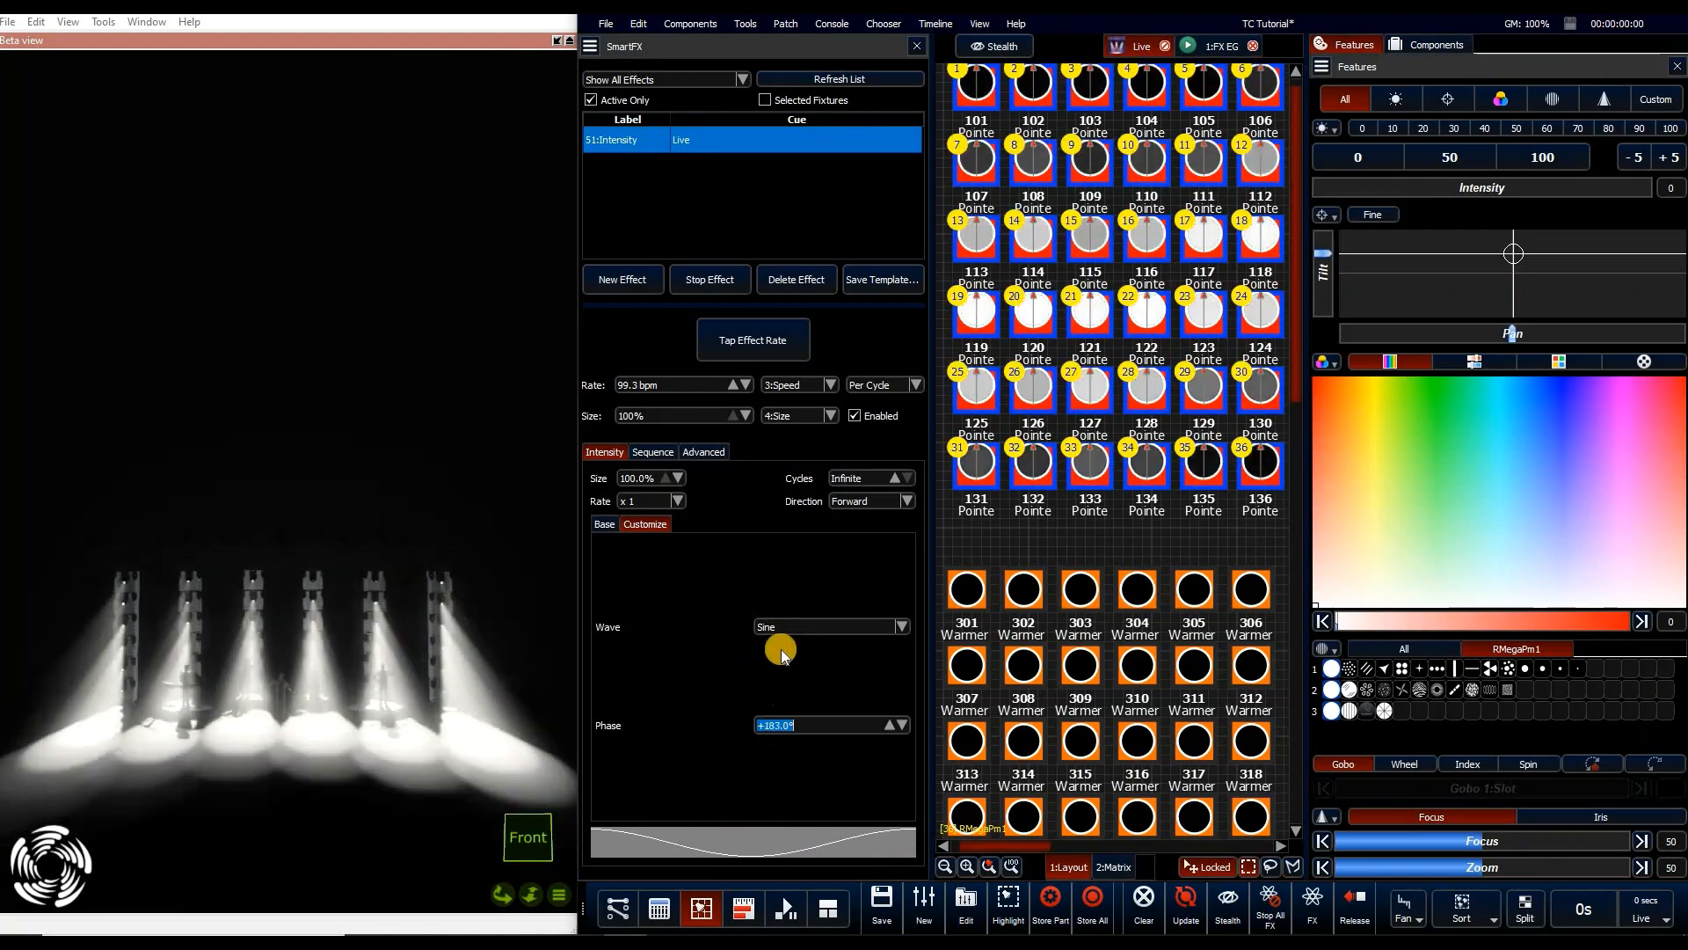
left_click(799, 626)
left_click(804, 630)
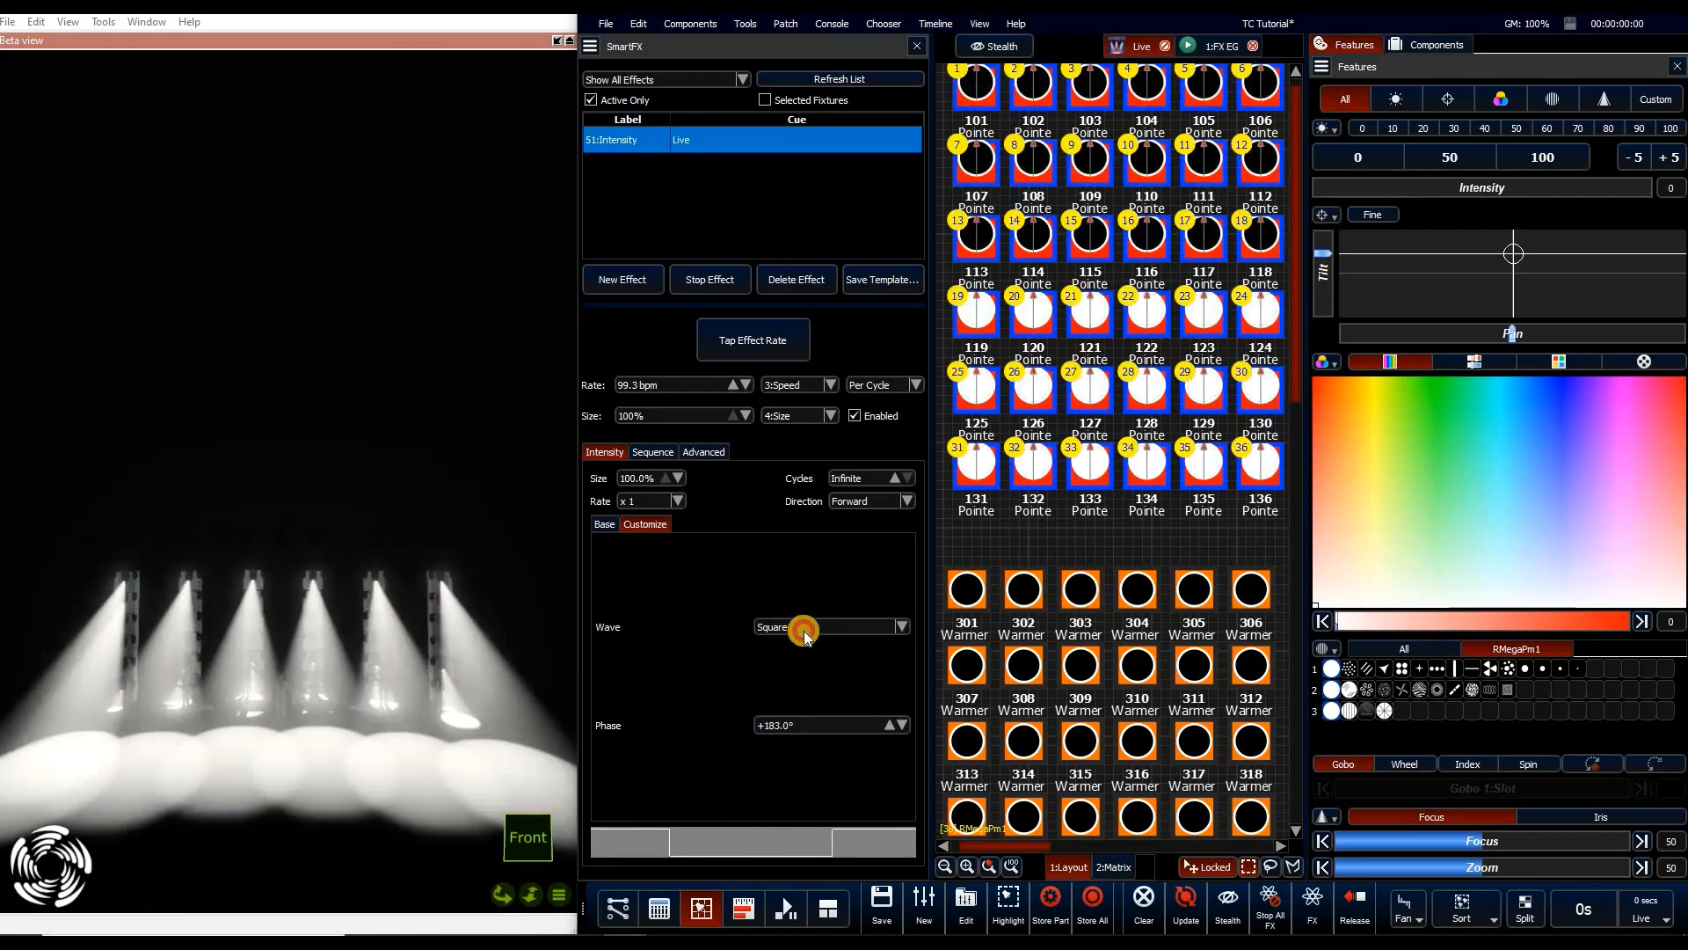
Try the Sawtooth and TriangleTilt waves in the customized Intensity waveform, and set the wave to Sine
left_click(804, 627)
left_click(810, 635)
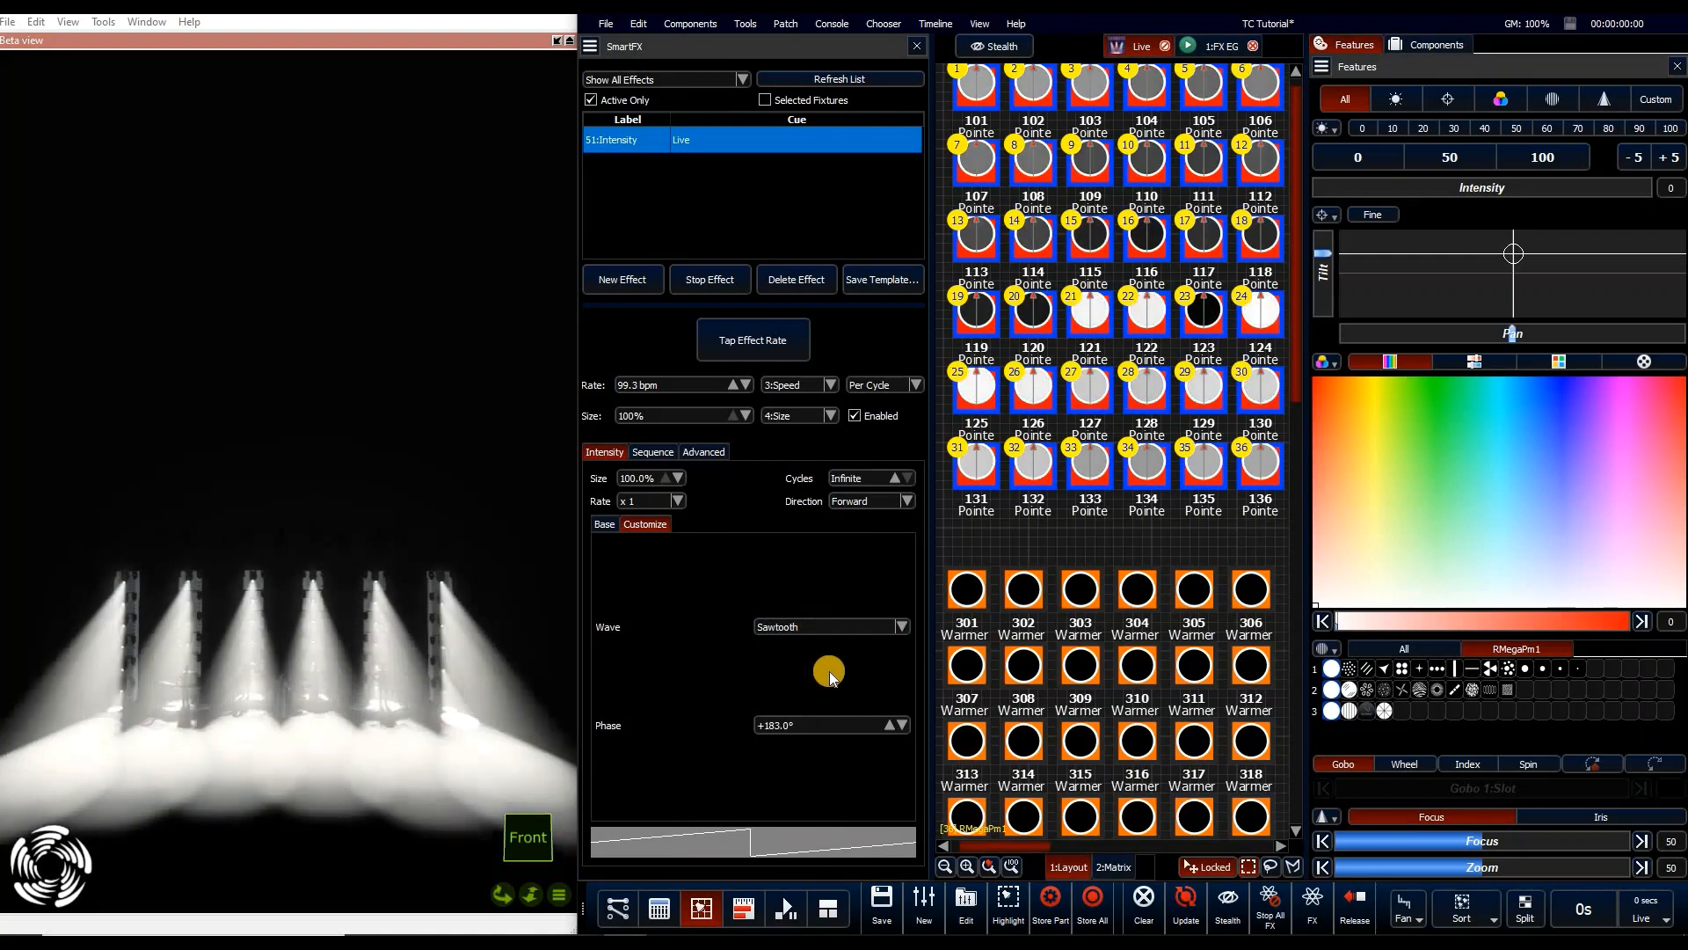
left_click(820, 628)
left_click(830, 672)
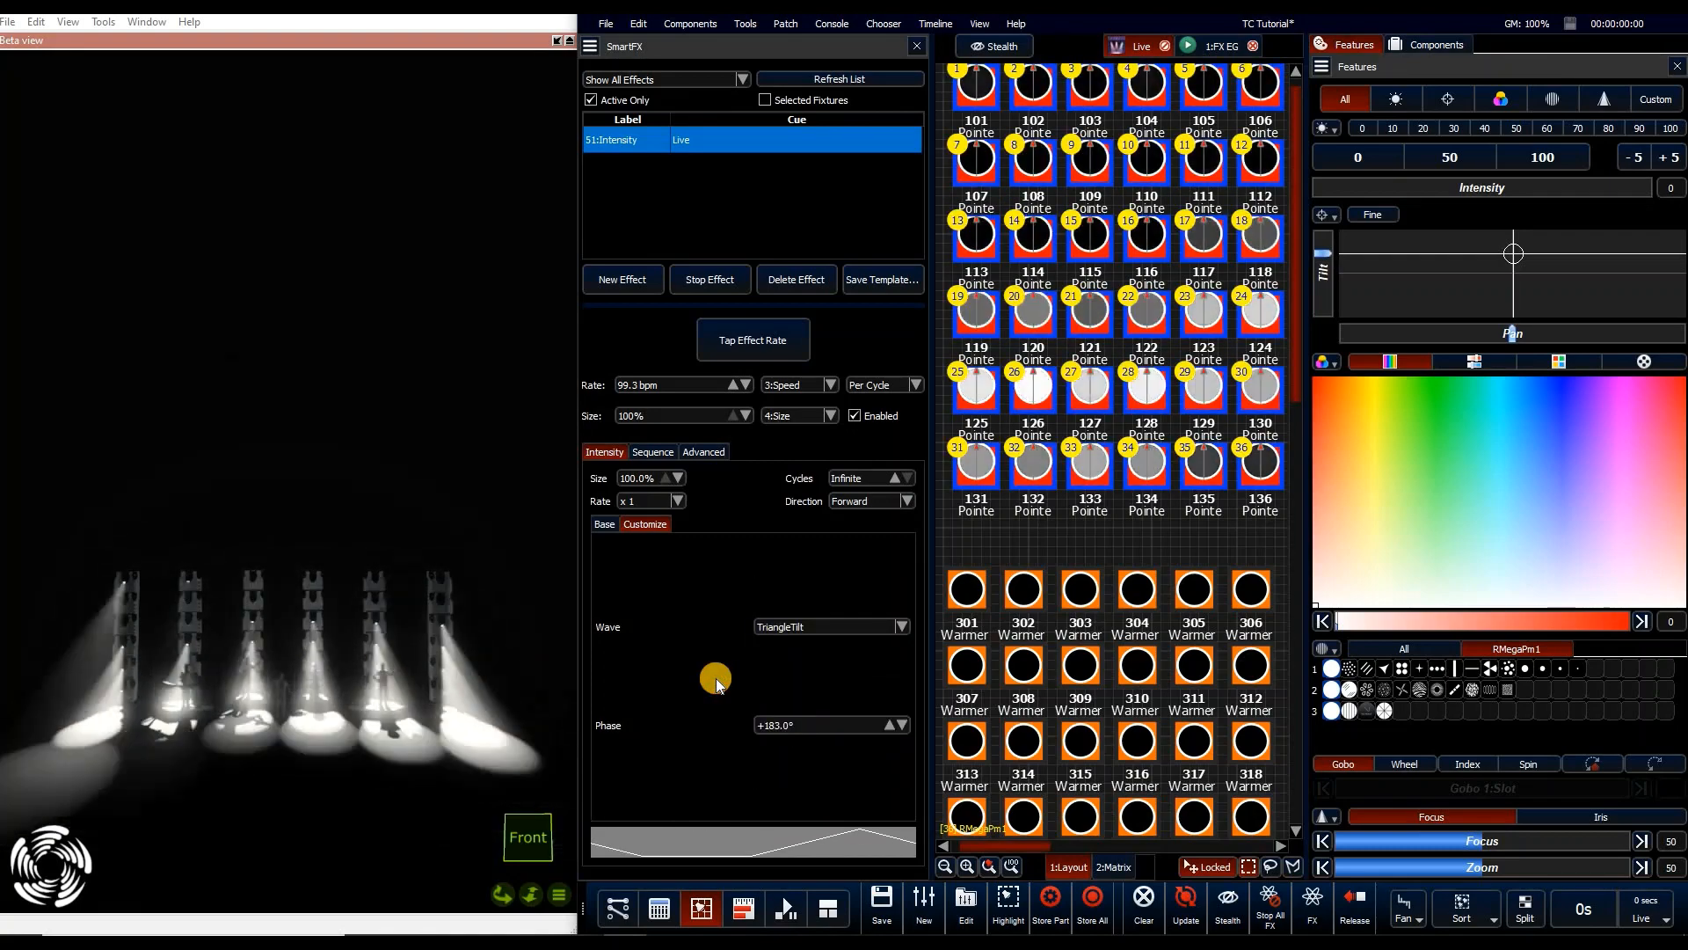
left_click(802, 627)
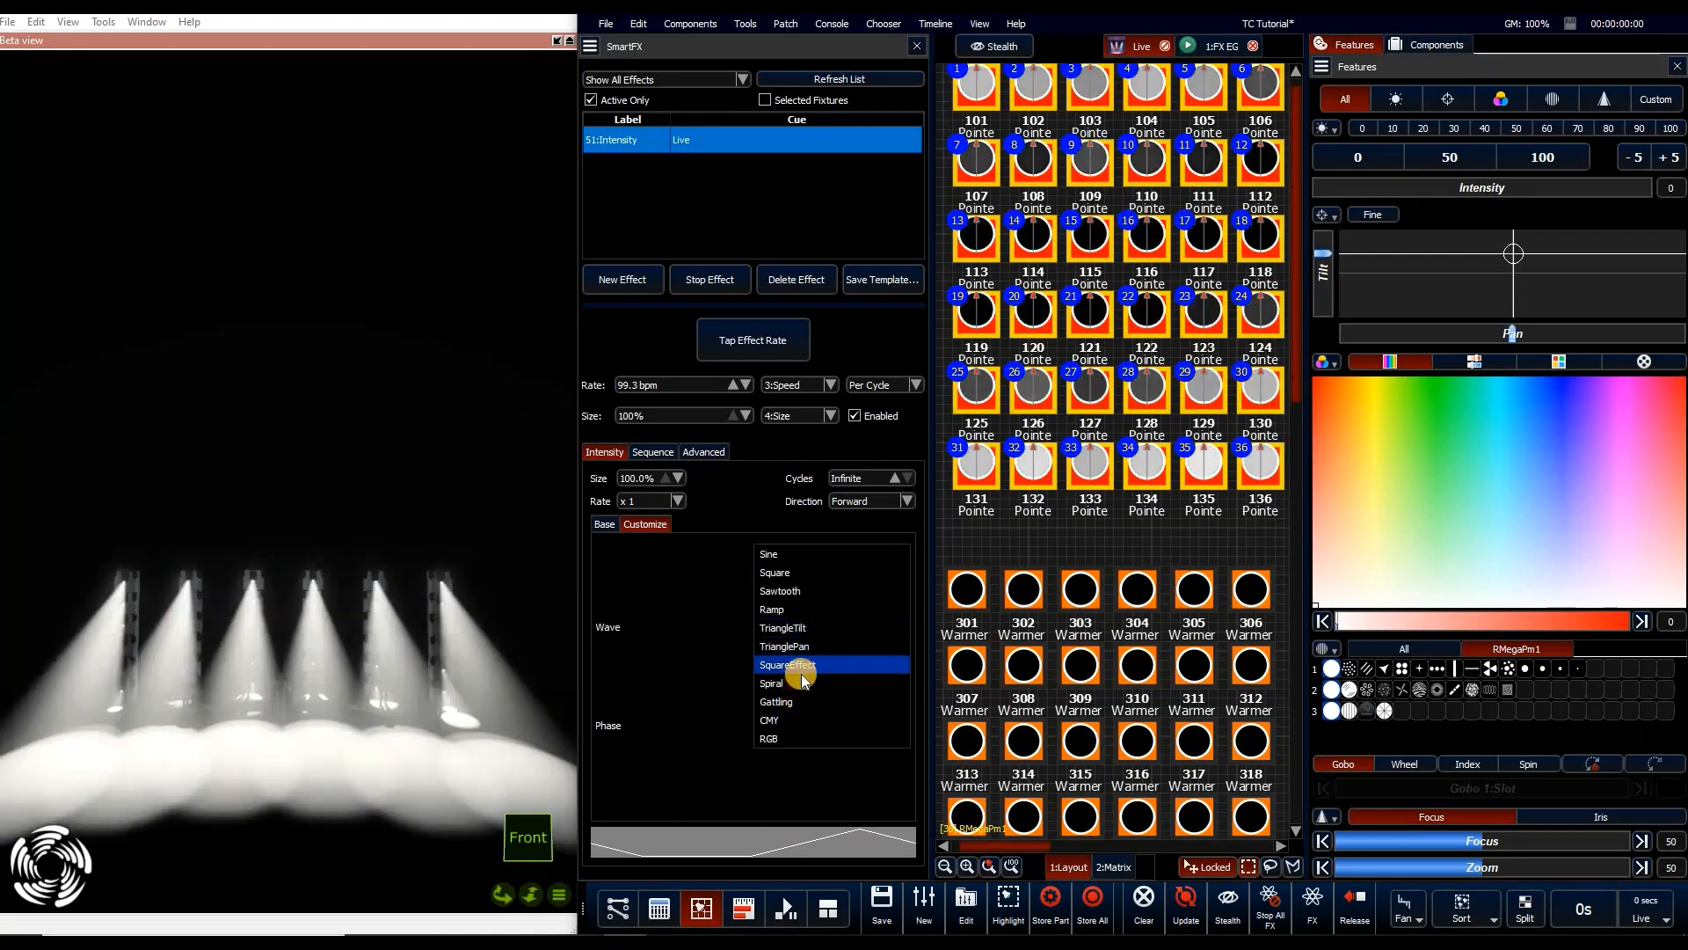
left_click(770, 555)
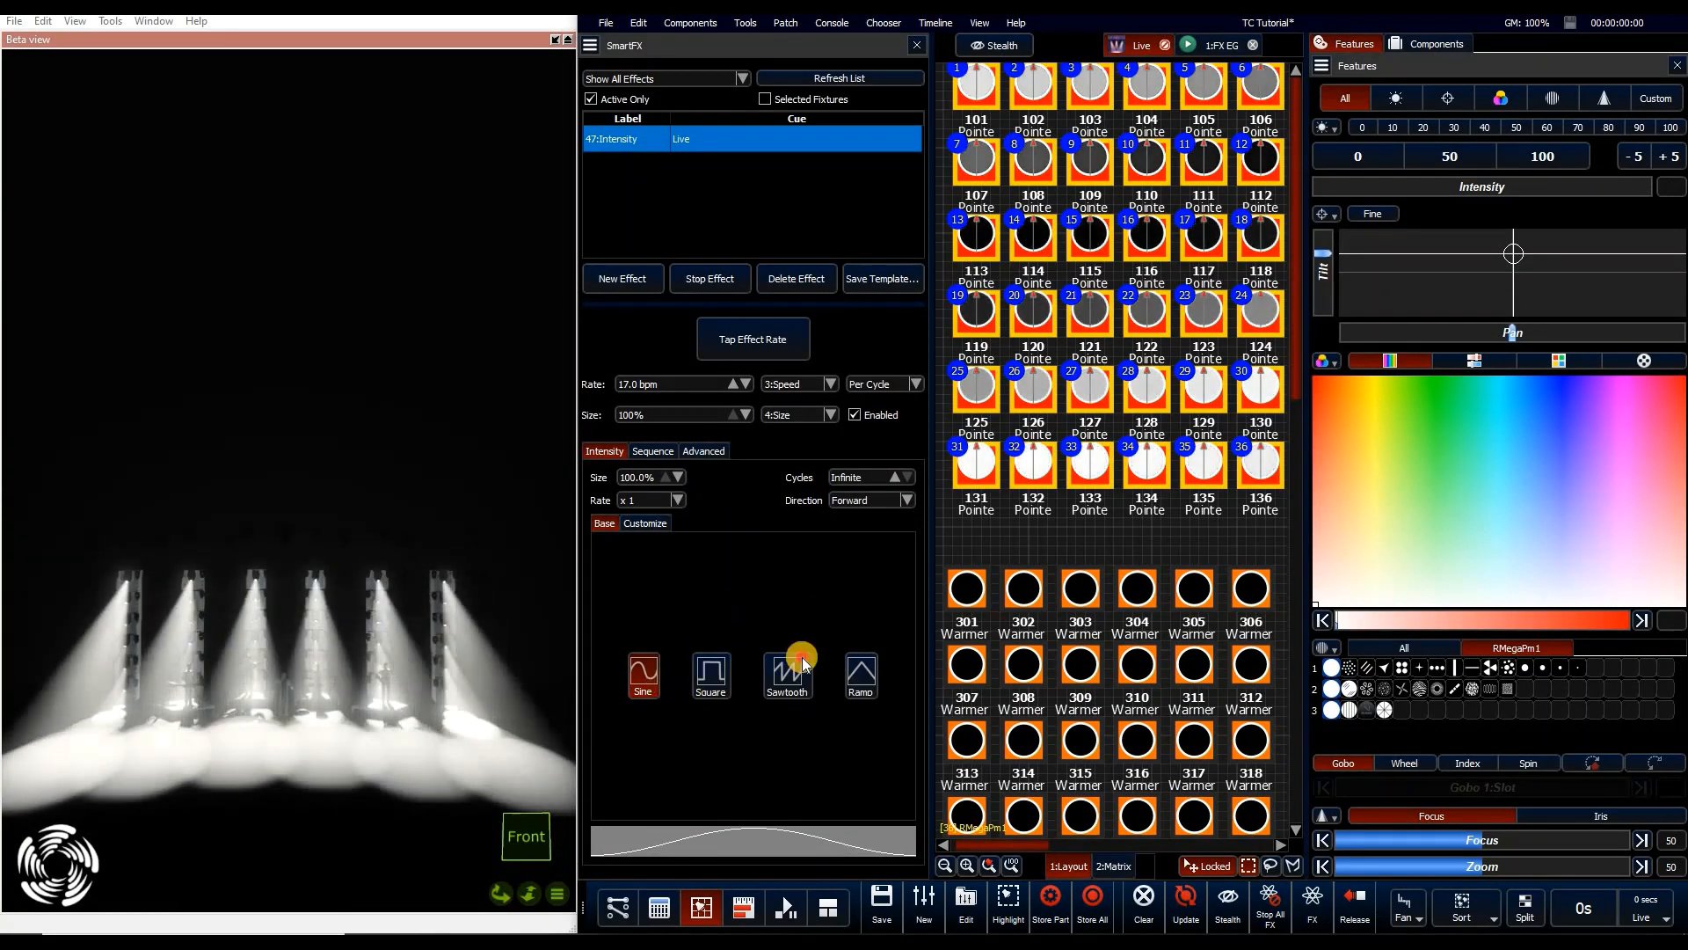
Compare the Ramp, Square and Sawtooth base waveforms on the Intensity effect, and return it to Sine
left_click(861, 674)
left_click(720, 682)
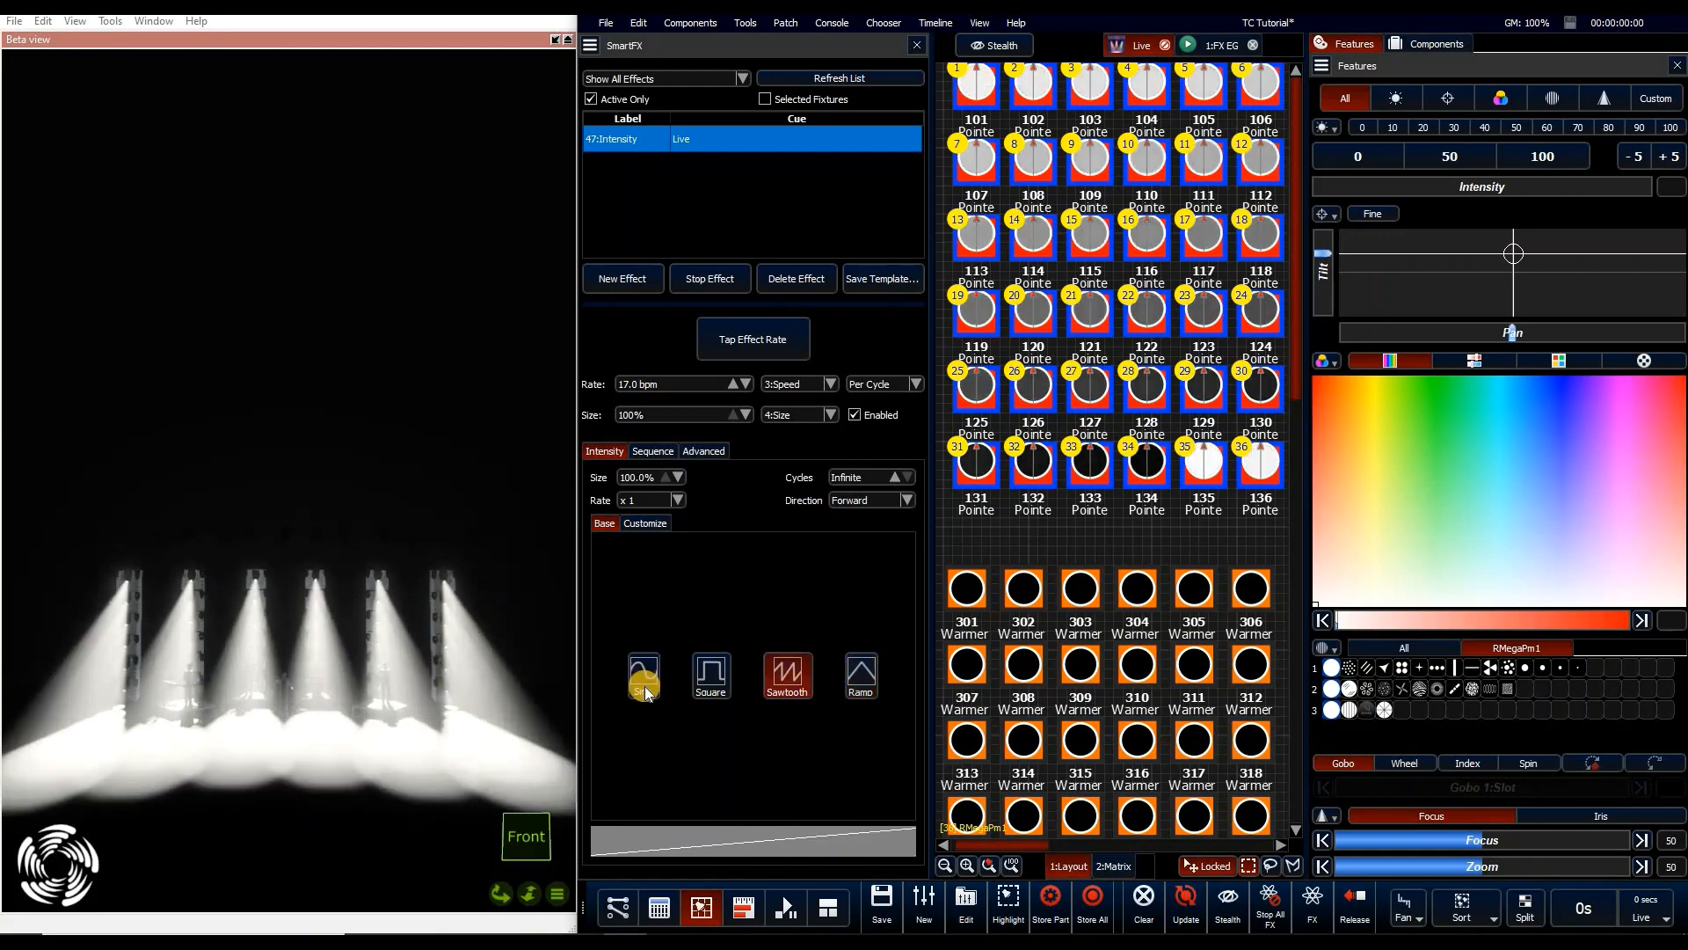
left_click(646, 682)
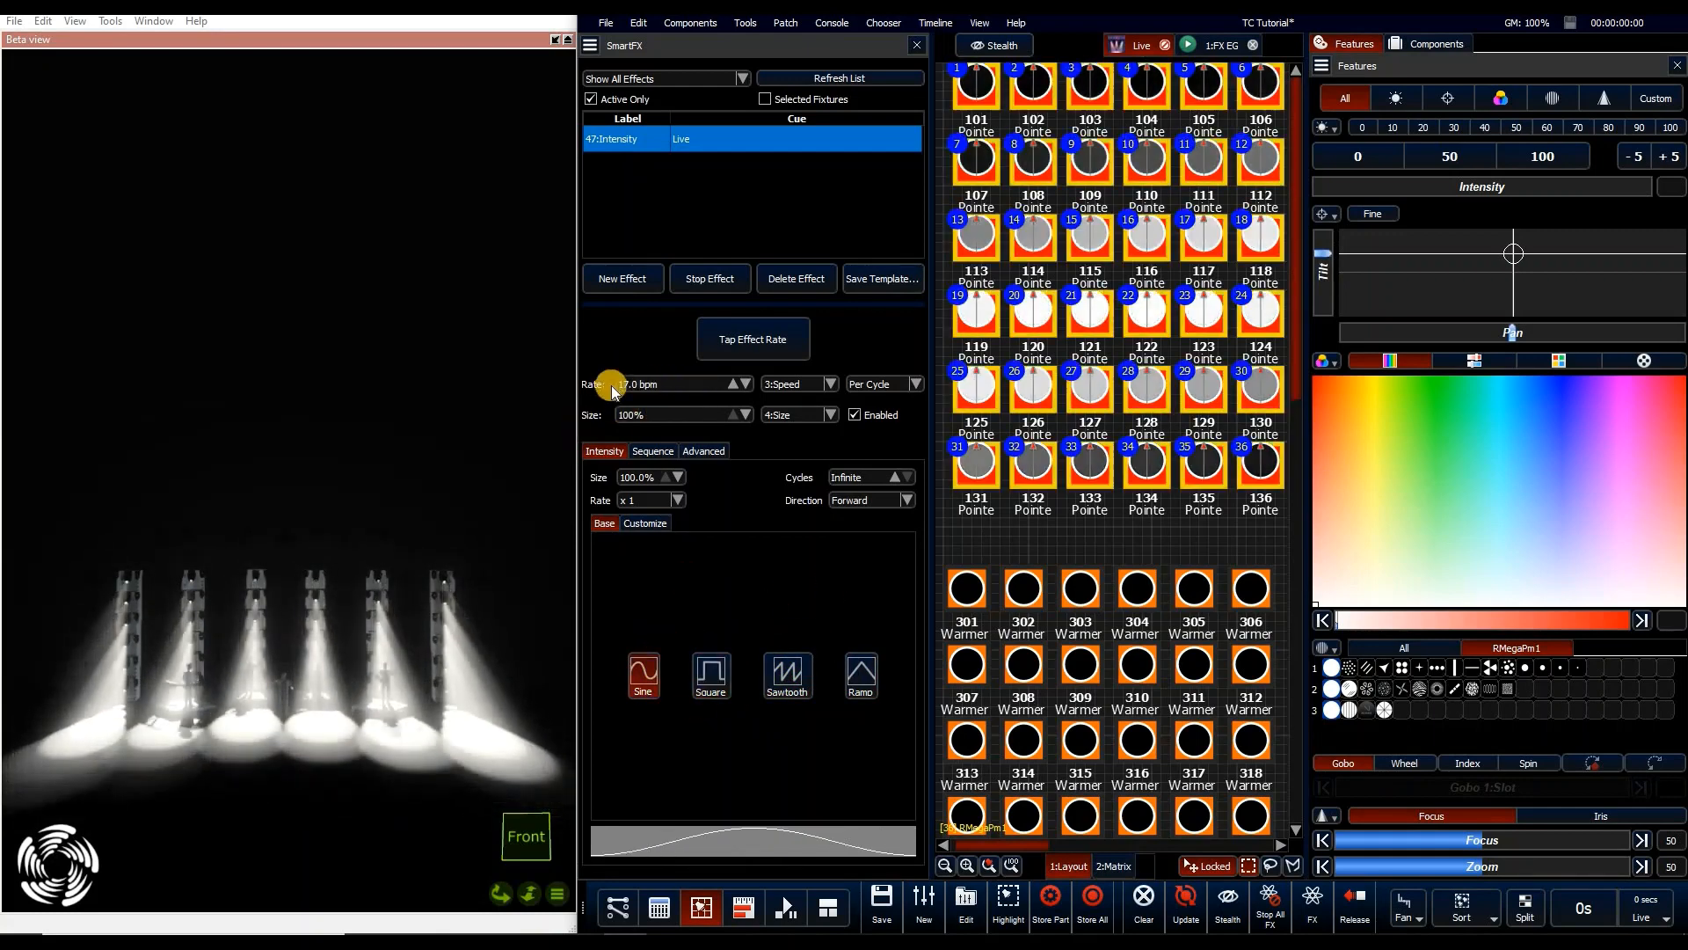
Lower the Intensity effect's sequence overlap to 0% and slow its rate to 2.0 bpm
left_click(673, 451)
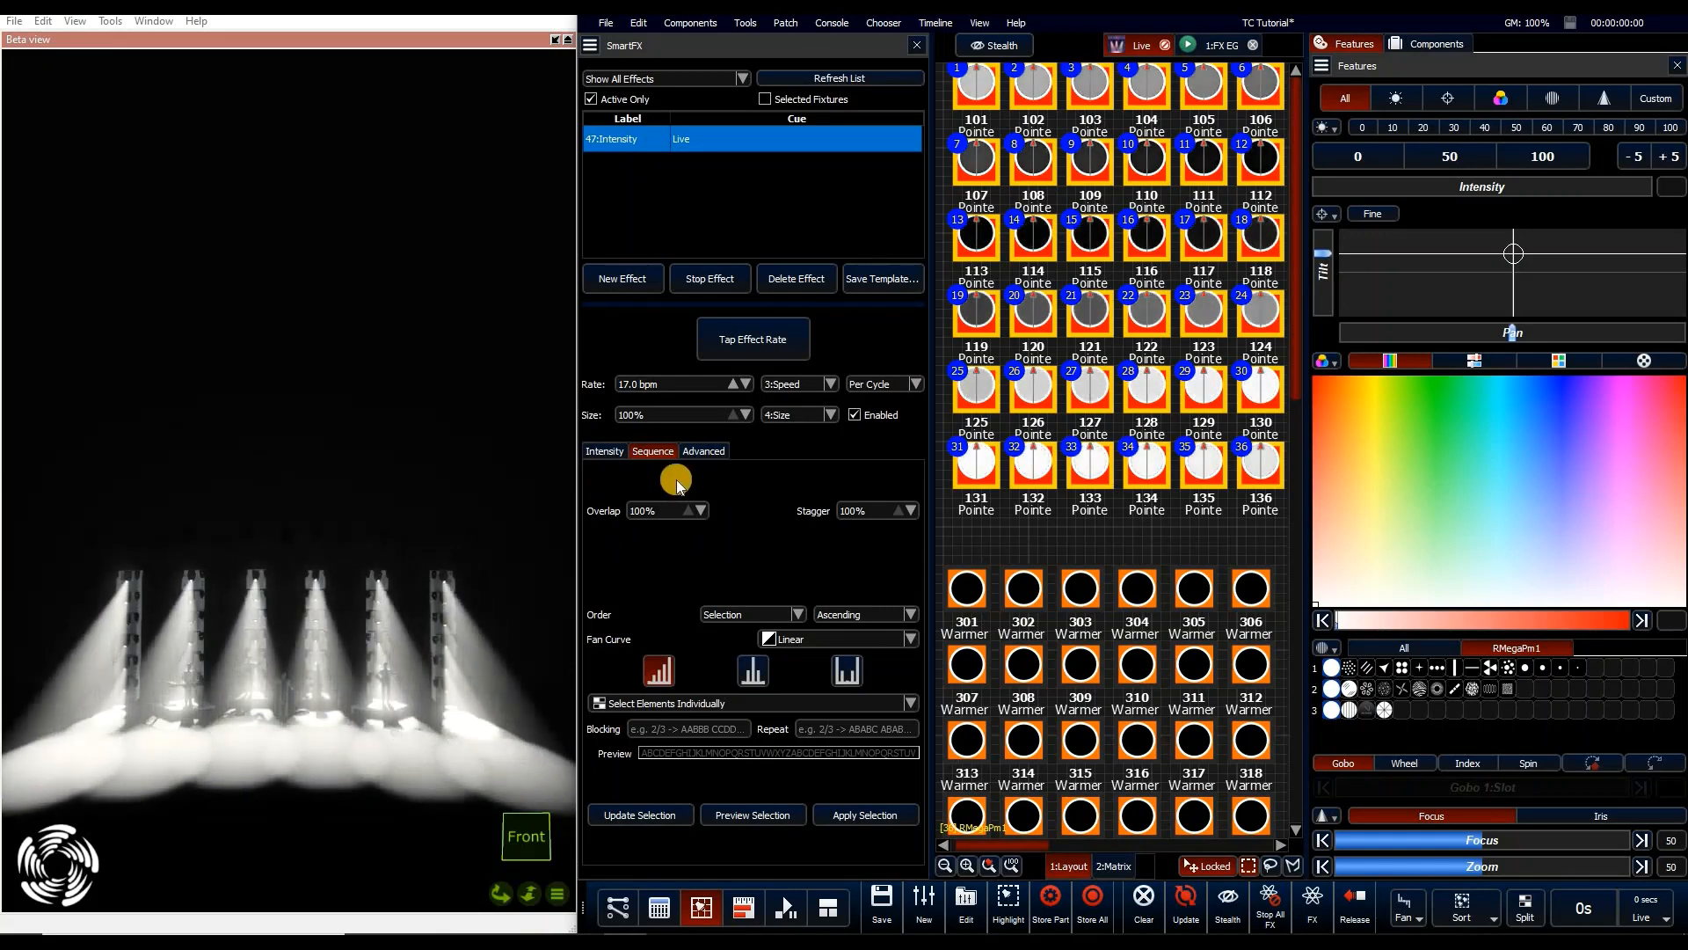
left_click(661, 531)
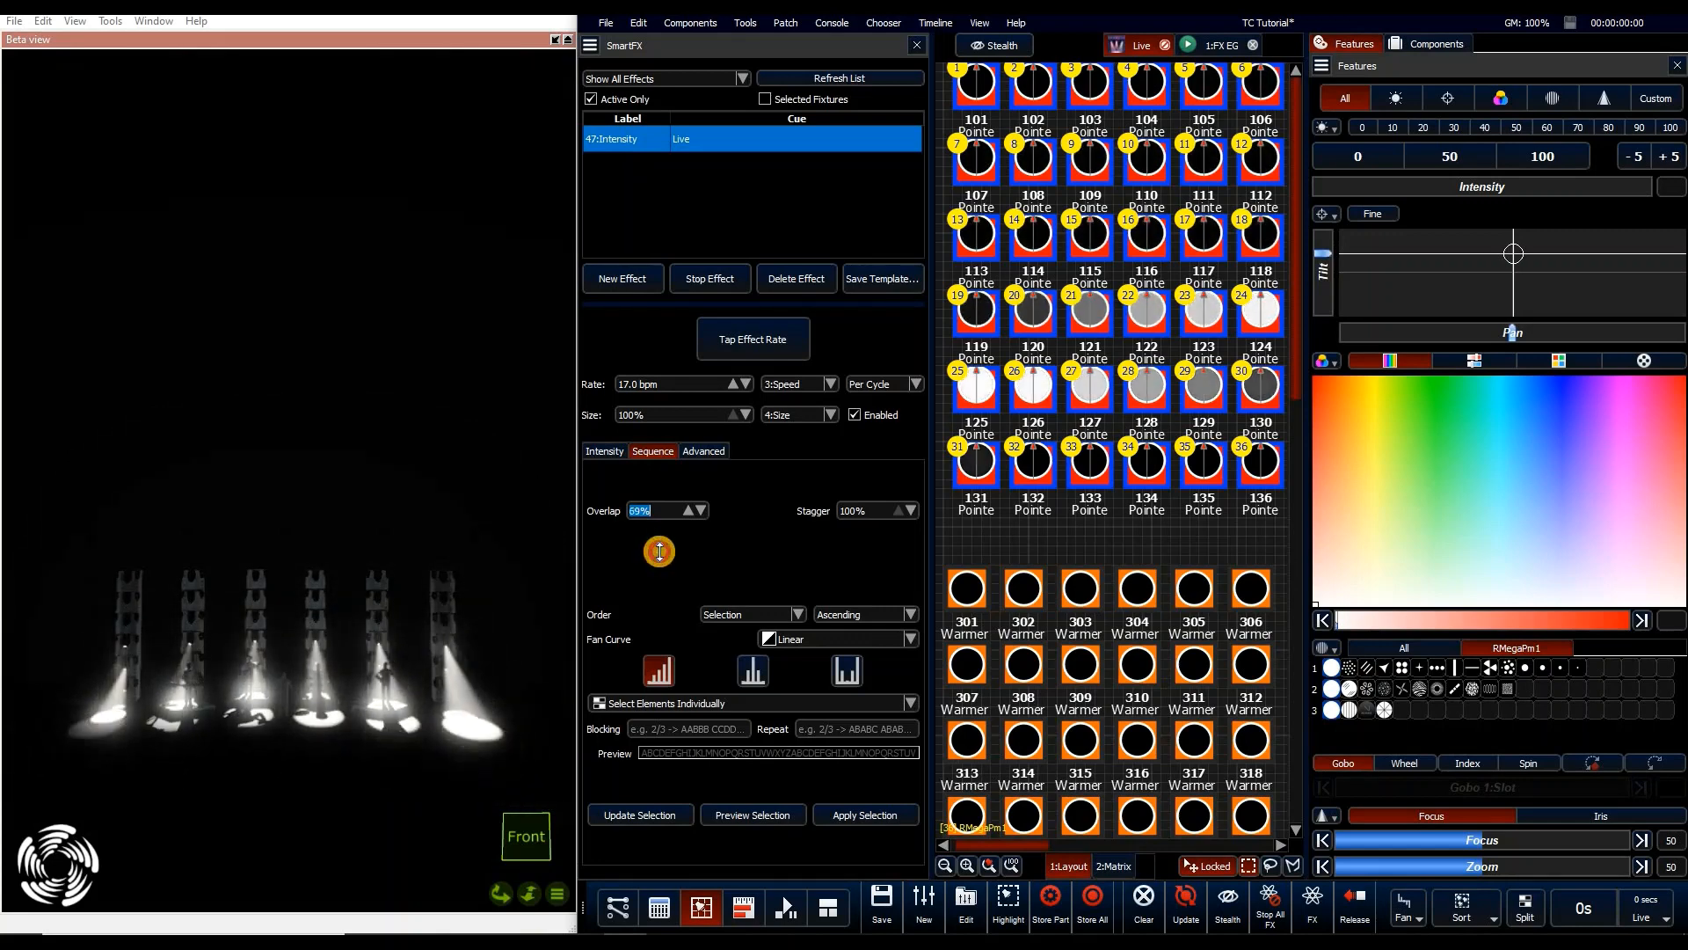
left_click_drag(659, 555, 647, 599)
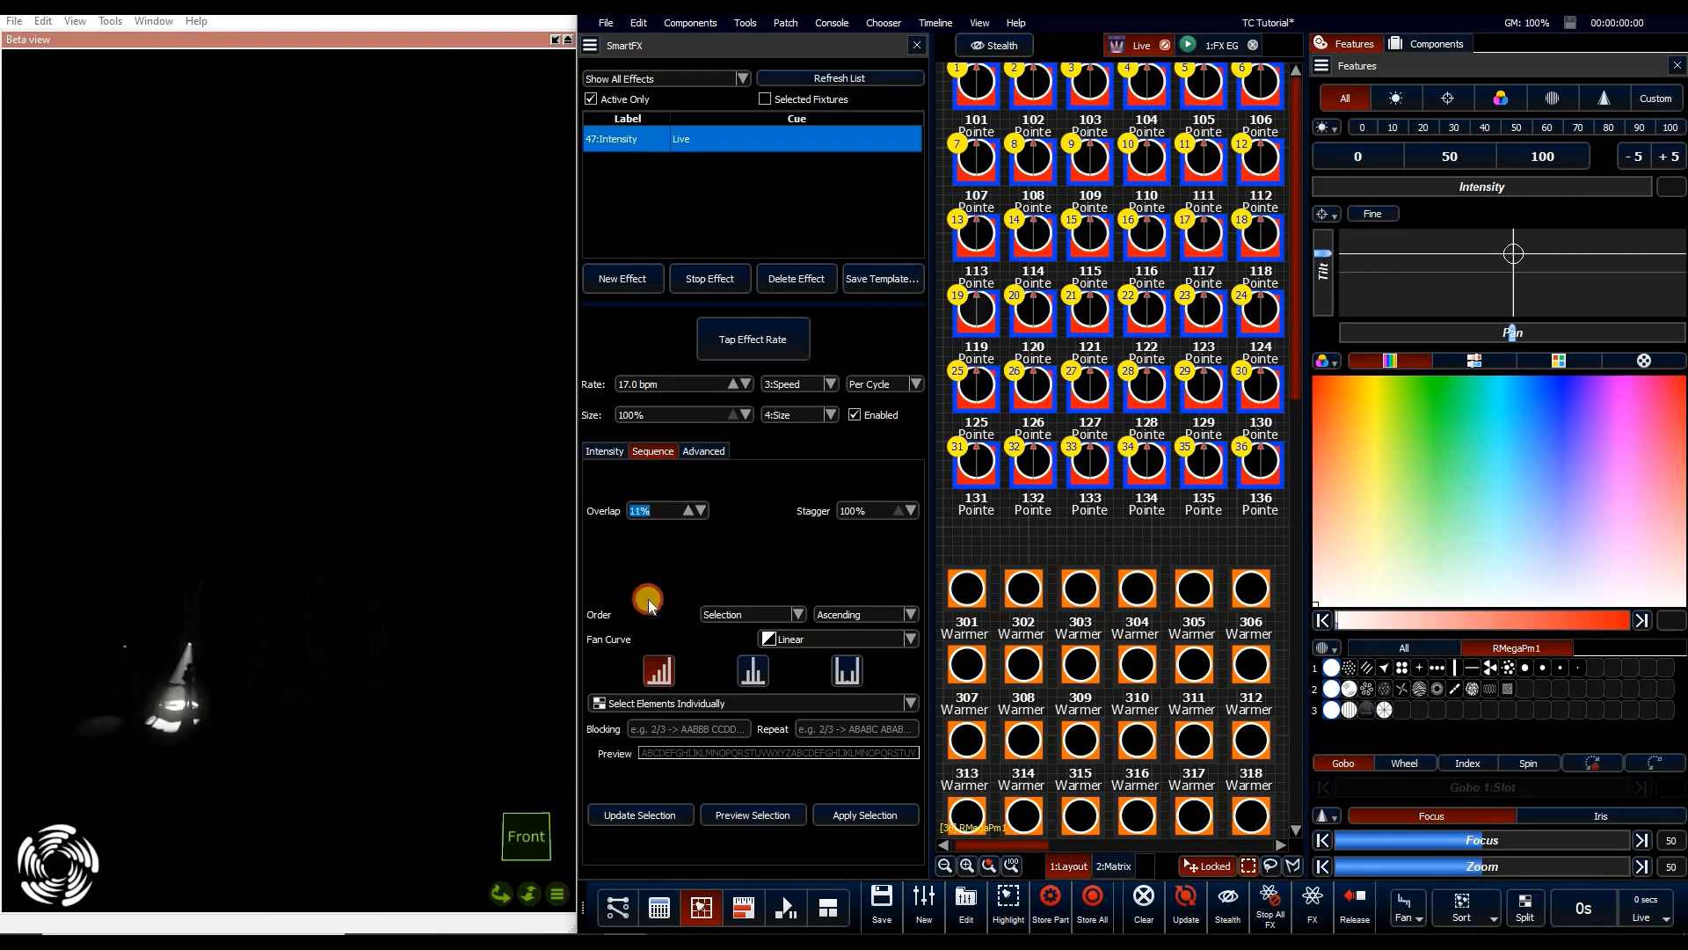
left_click_drag(663, 391, 664, 406)
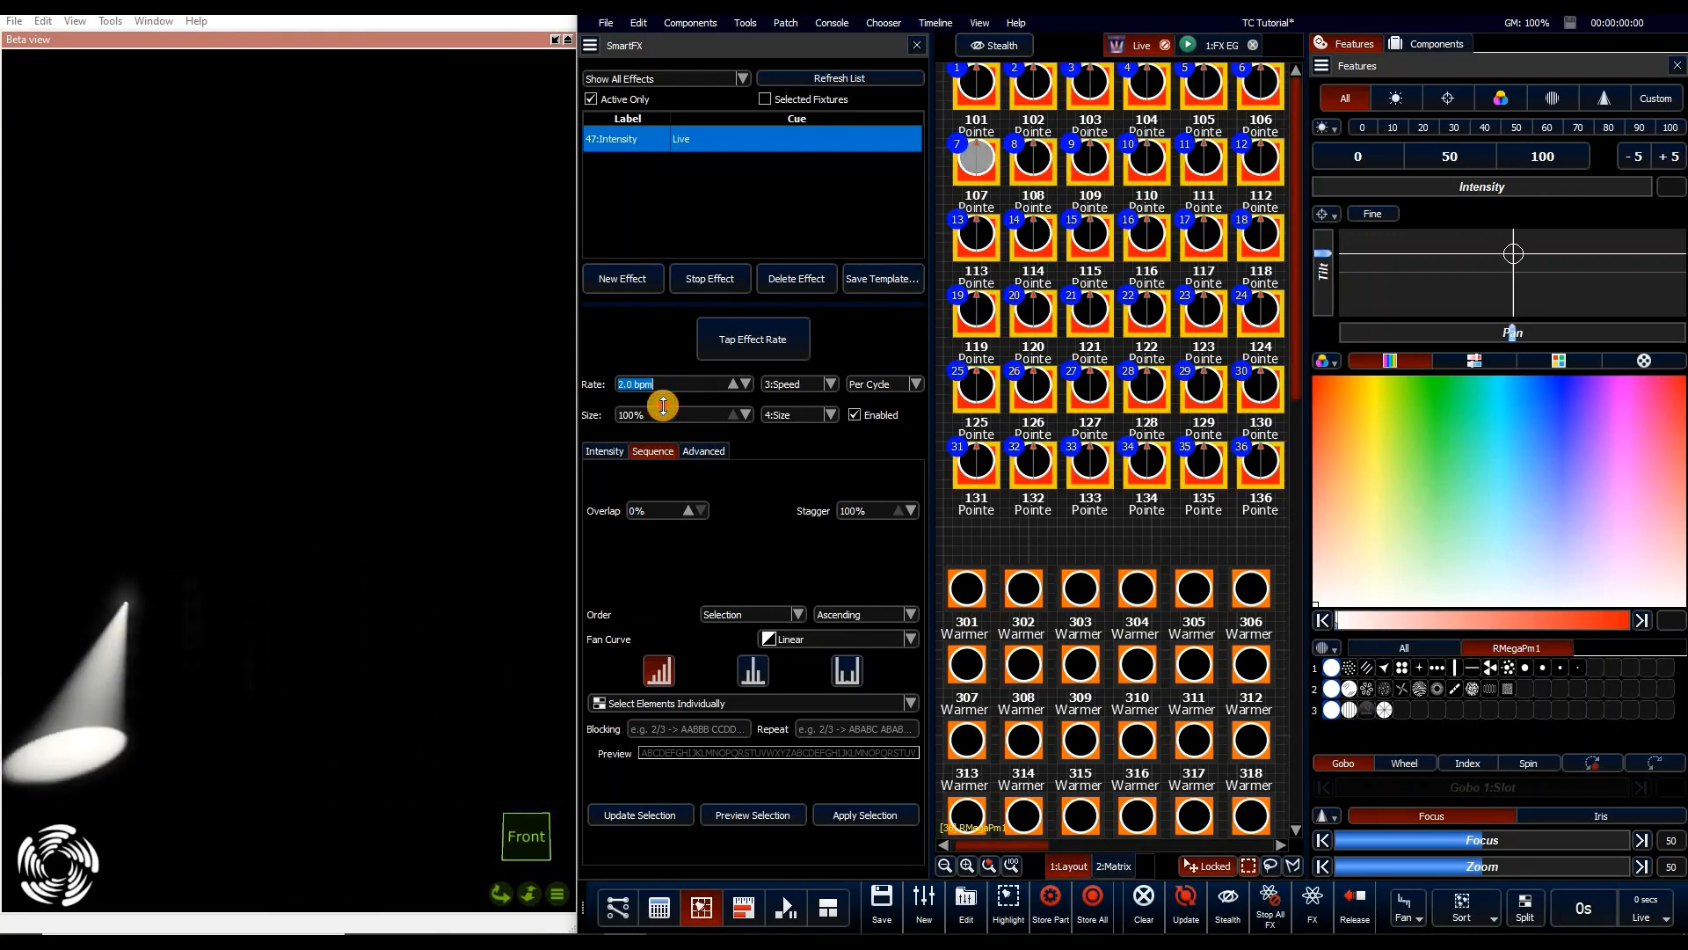
Raise the Intensity effect's overlap through 58% to 100%, and set its rate to 46.0 bpm
left_click_drag(658, 498, 658, 486)
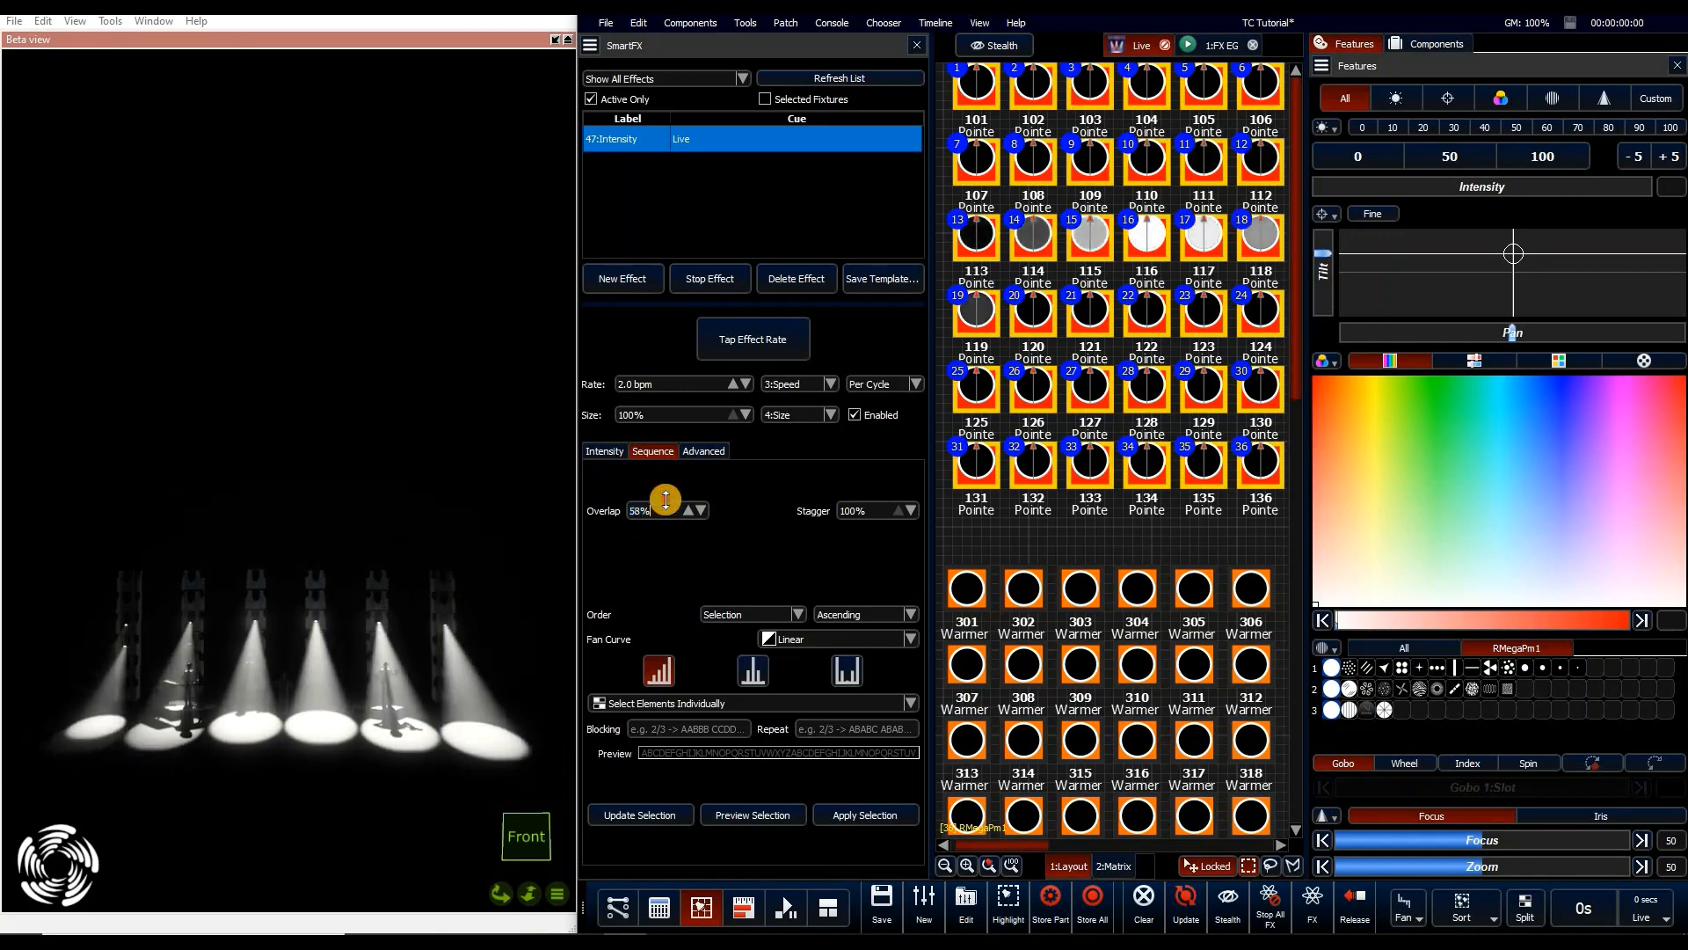
left_click_drag(665, 494, 667, 491)
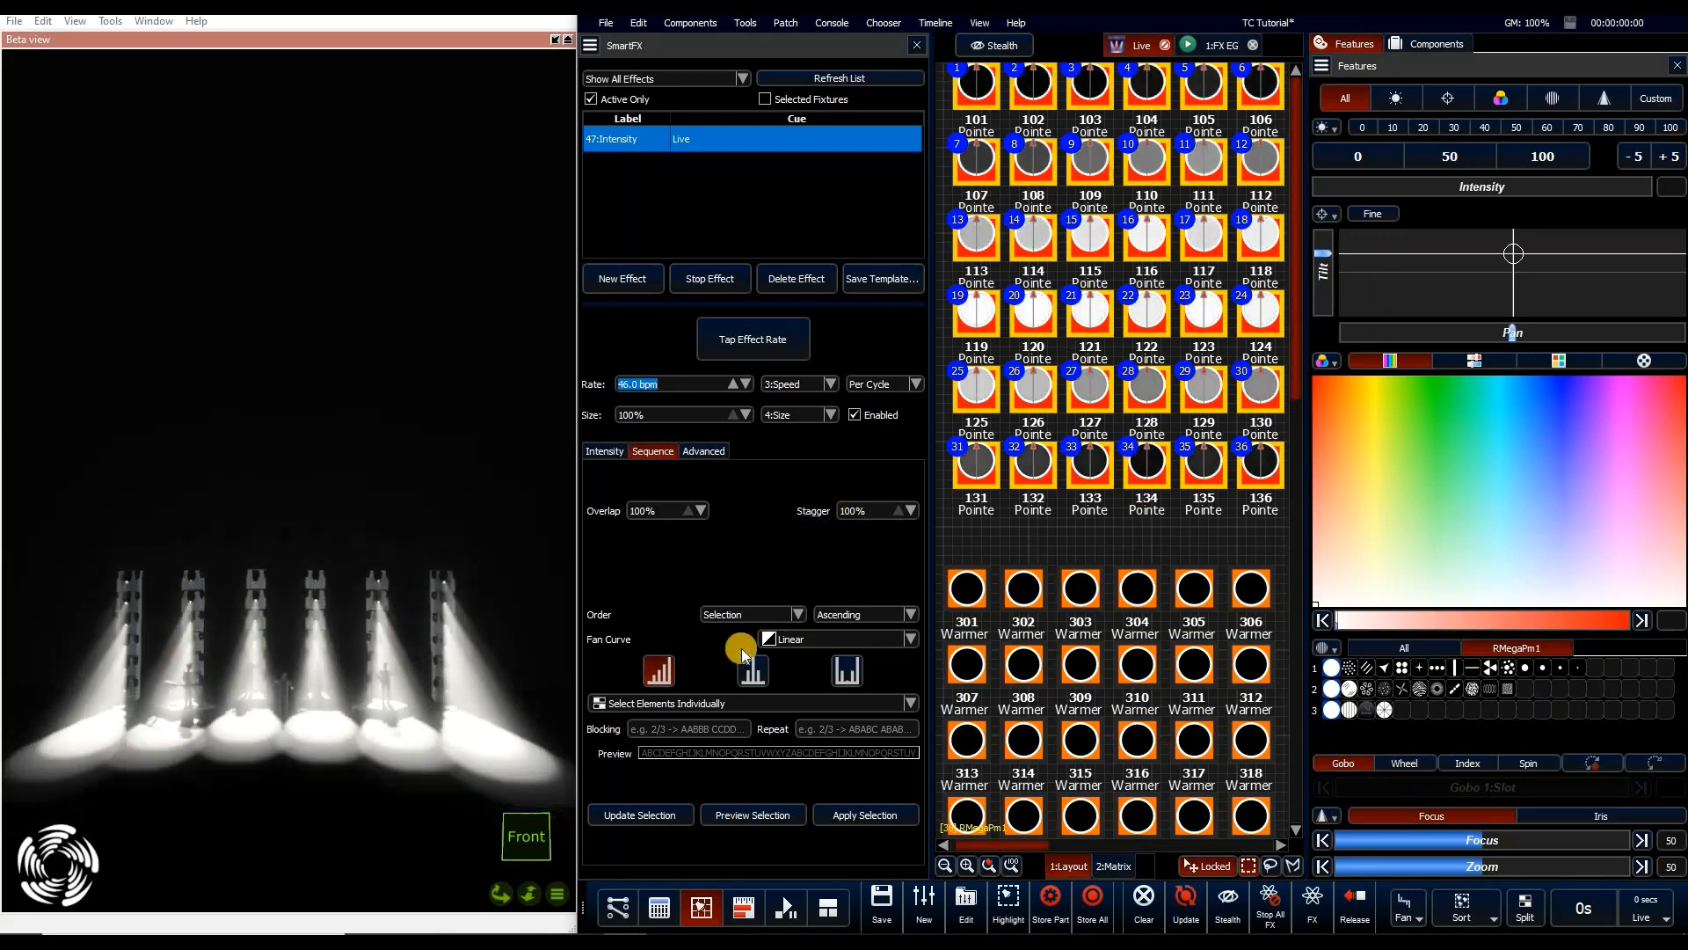
Try different stagger and overlap combinations on the Intensity effect, from 28% stagger to 93% stagger with 69% overlap
left_click_drag(877, 510, 857, 591)
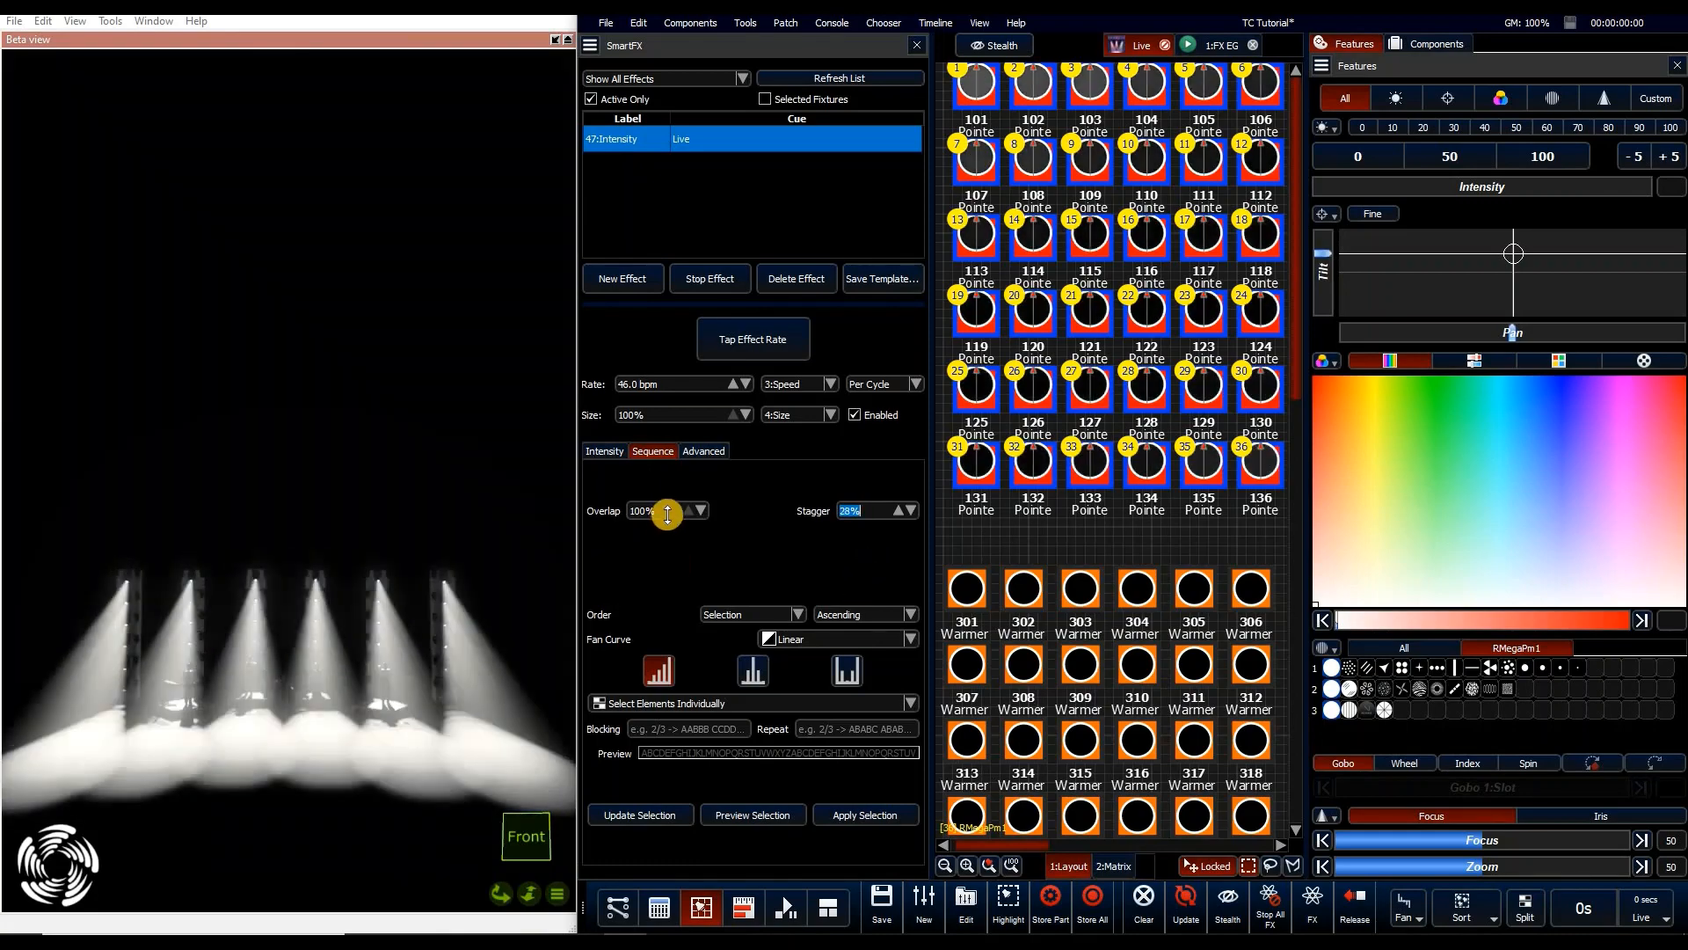
left_click_drag(660, 508, 668, 554)
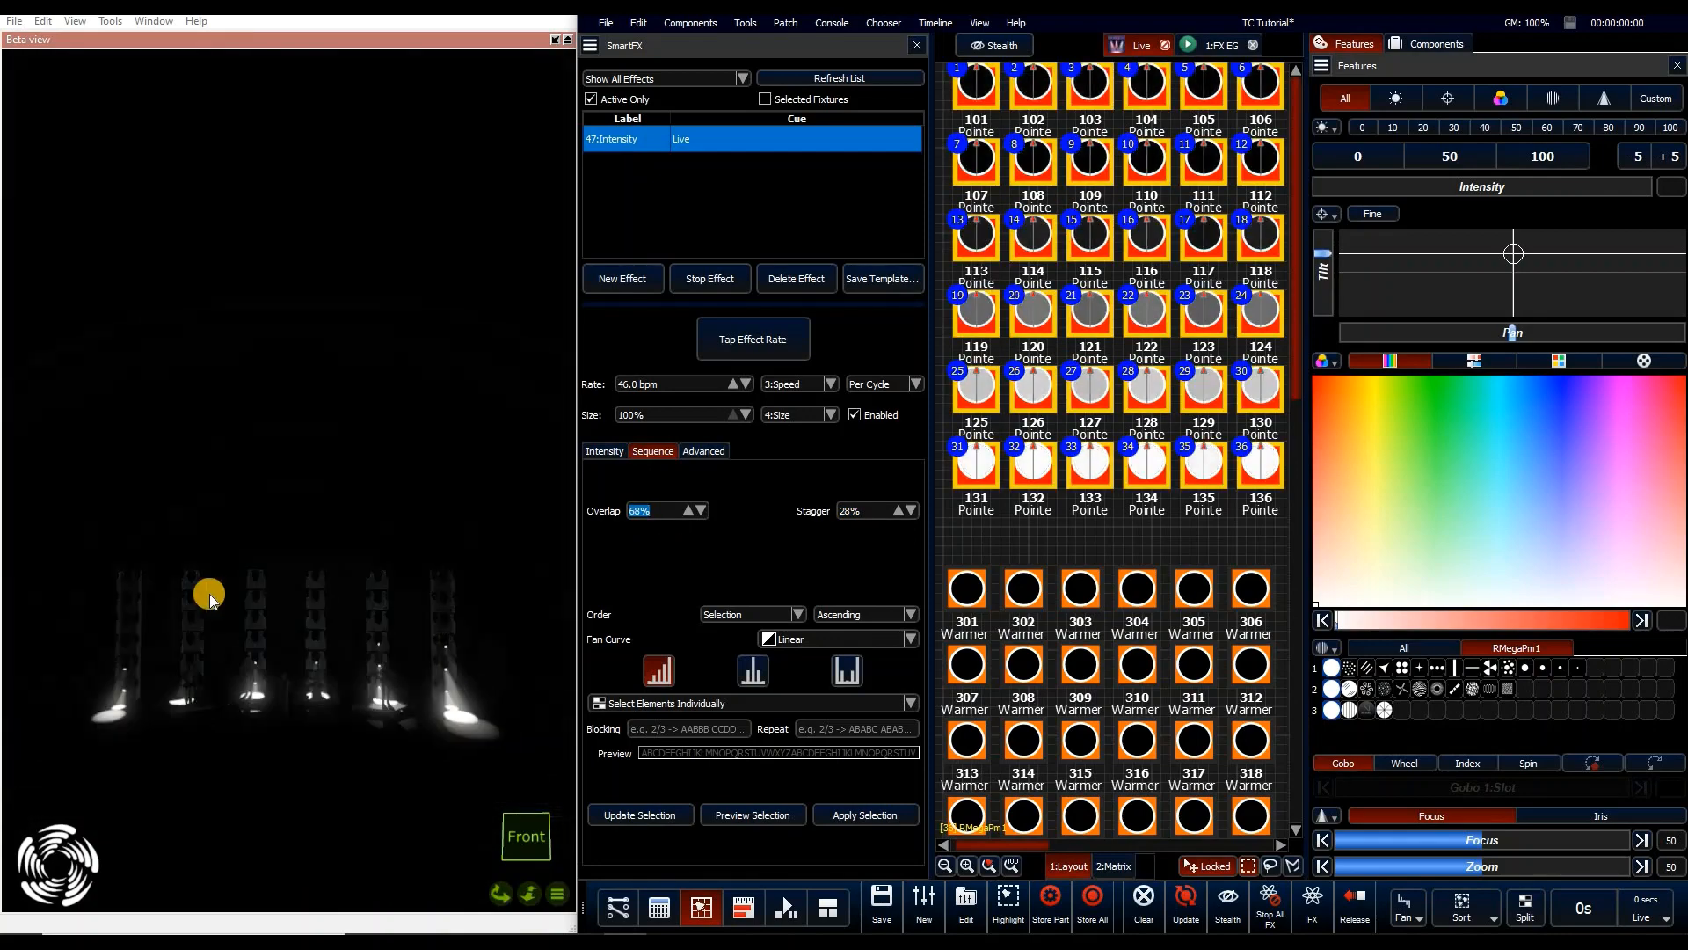
mouse_move(882, 526)
left_mouse_down()
mouse_move(875, 508)
mouse_move(874, 531)
left_mouse_up()
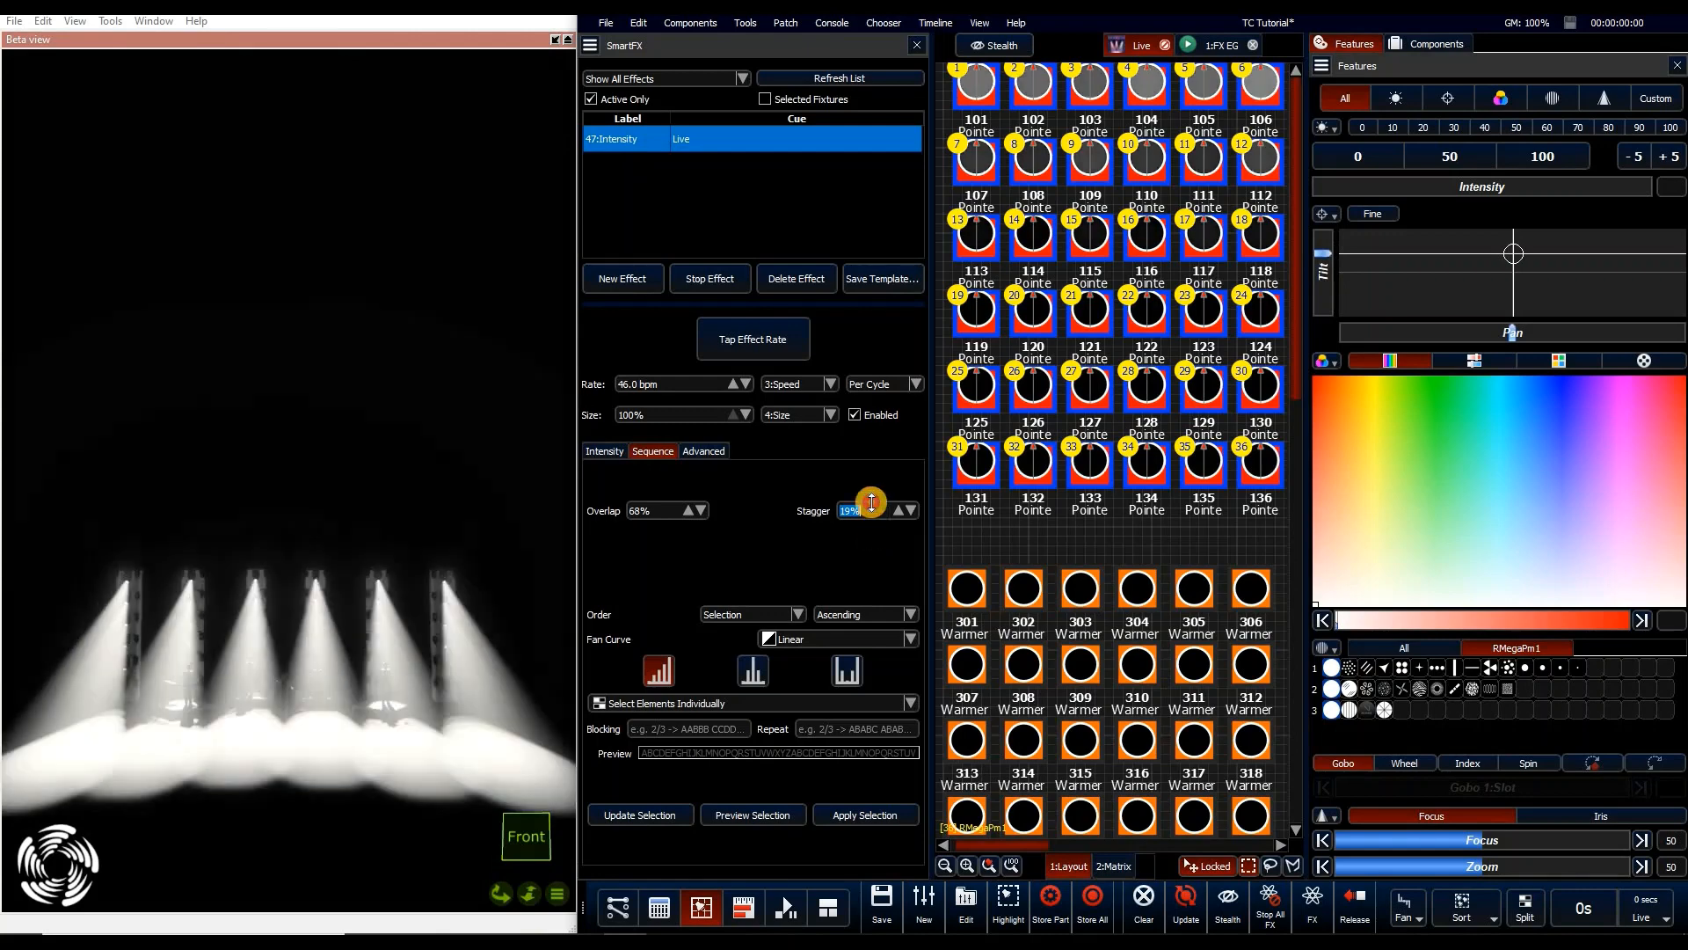
left_click_drag(657, 512, 660, 488)
left_click_drag(850, 521, 866, 471)
left_click_drag(626, 519, 635, 551)
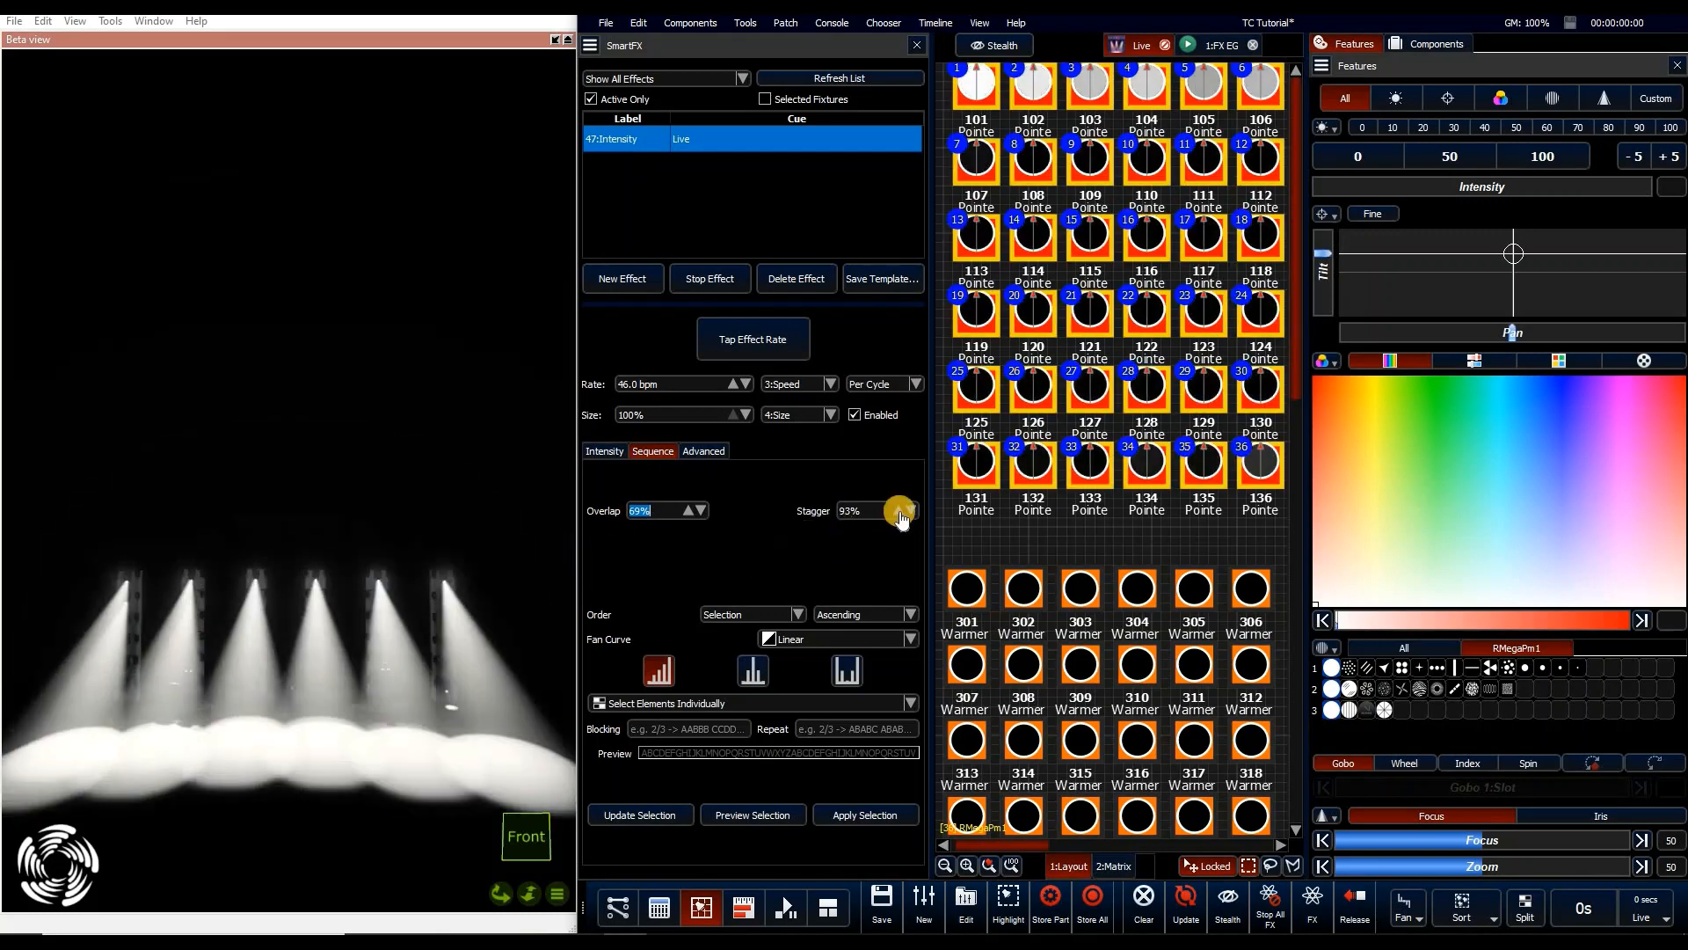
Compare stagger values of 71%, 54% and 88% on the Intensity effect, with the overlap set to 92%
left_click_drag(873, 514, 862, 539)
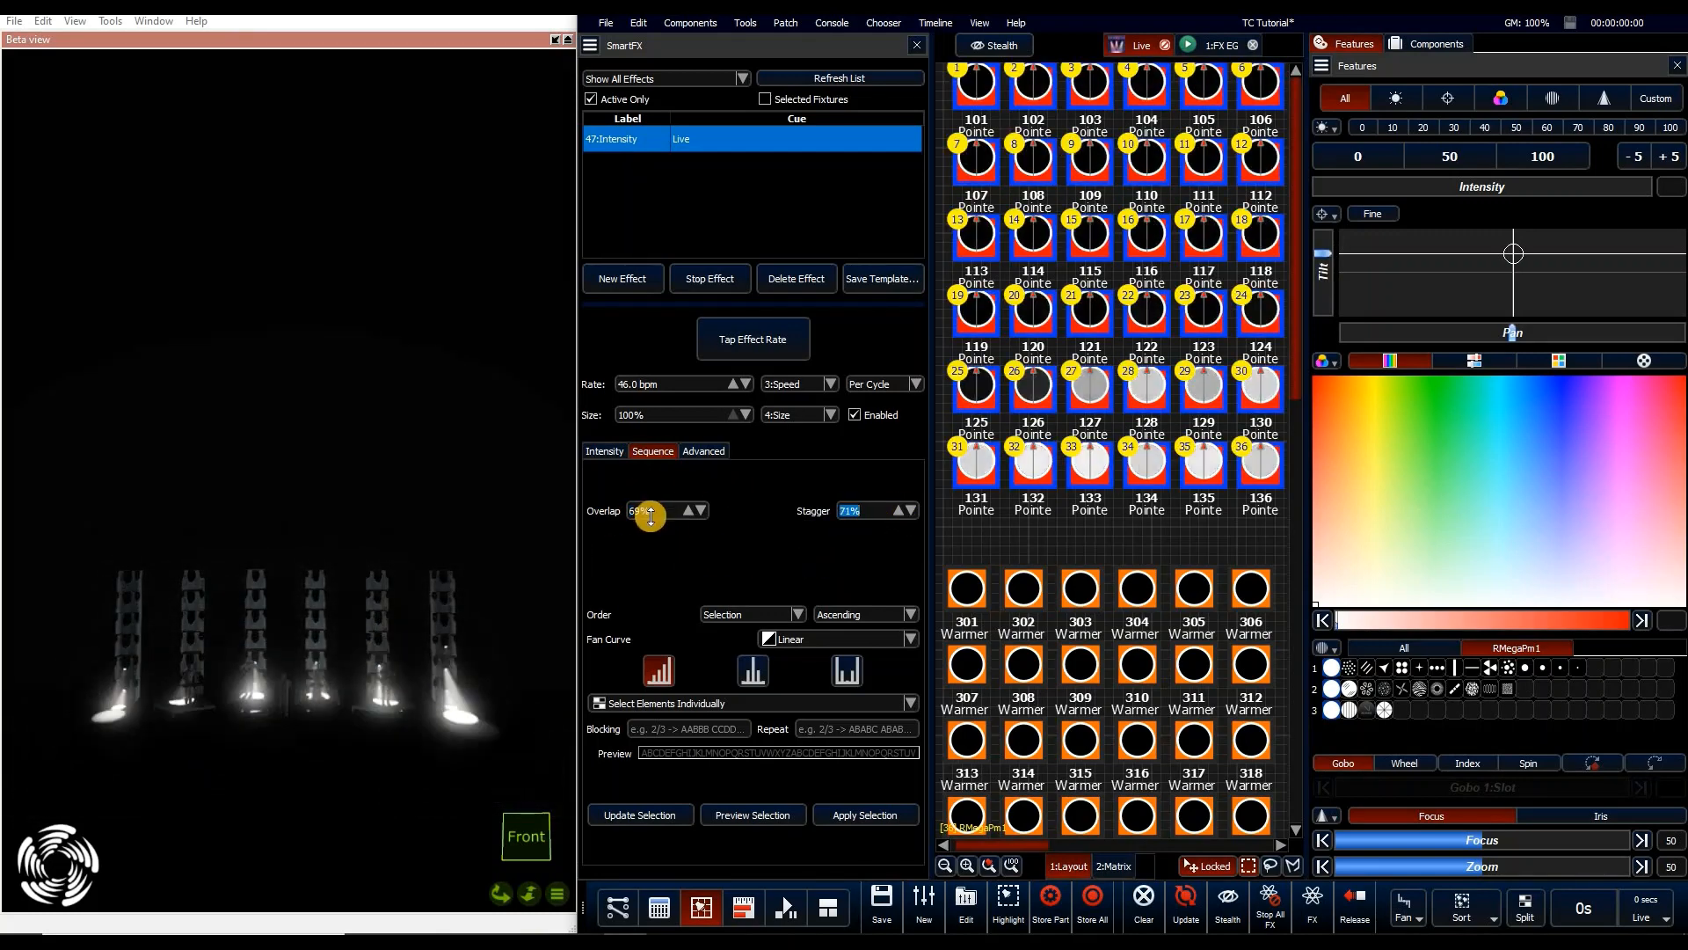
left_click_drag(651, 508, 651, 488)
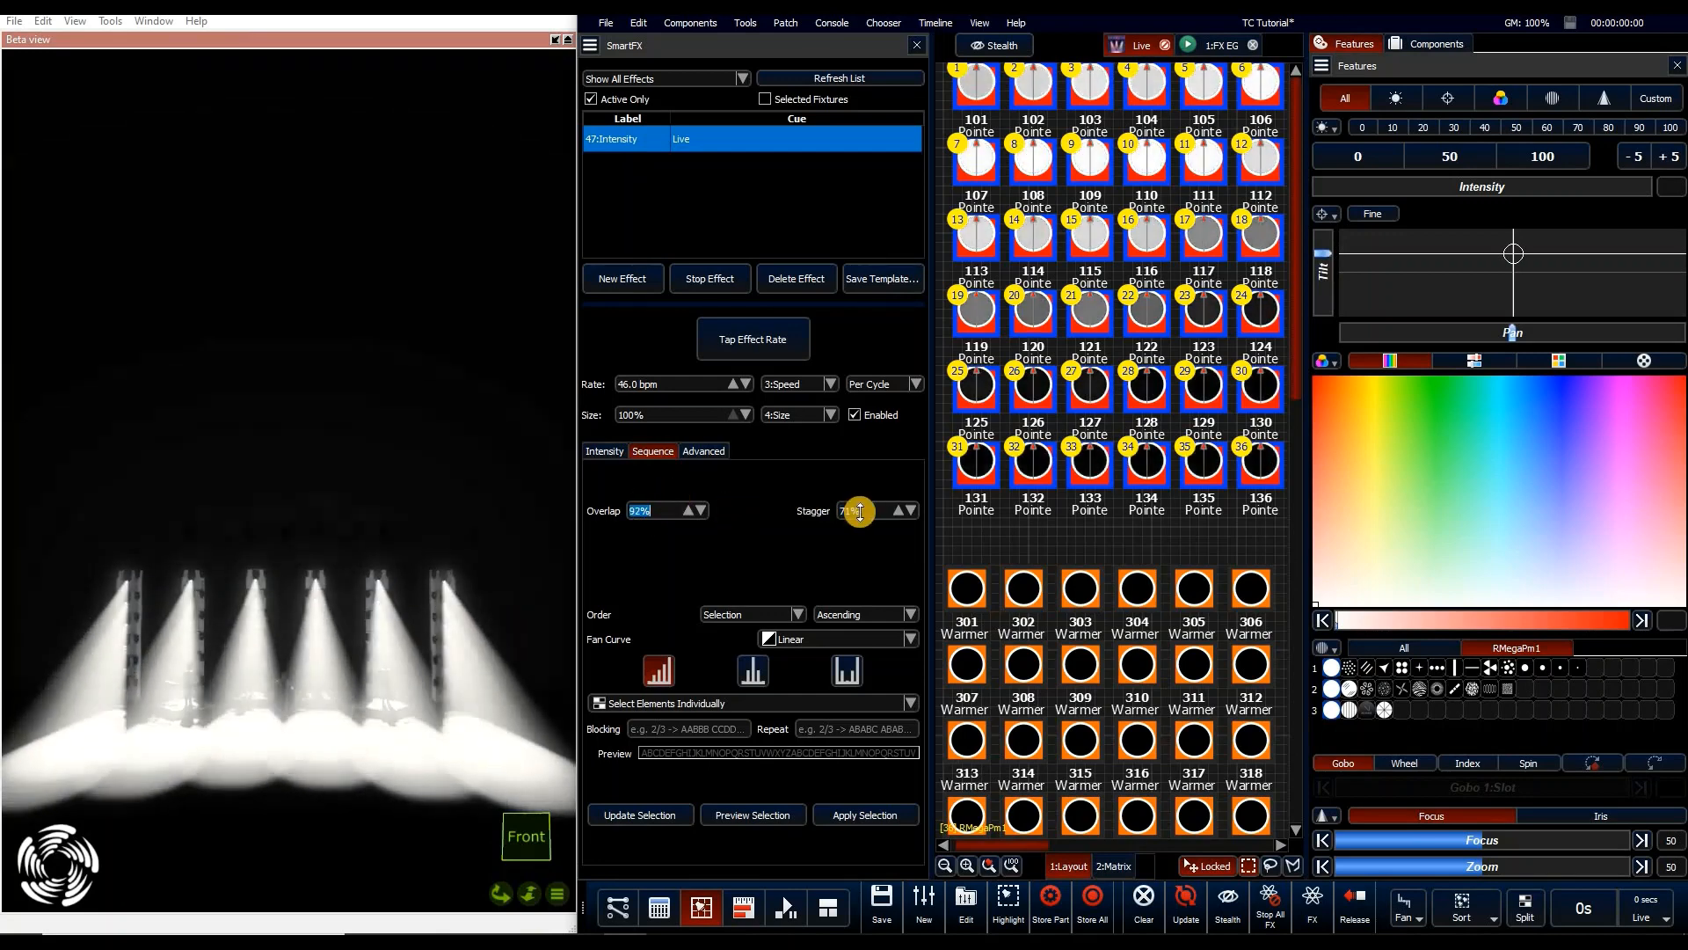
left_click_drag(858, 514, 857, 536)
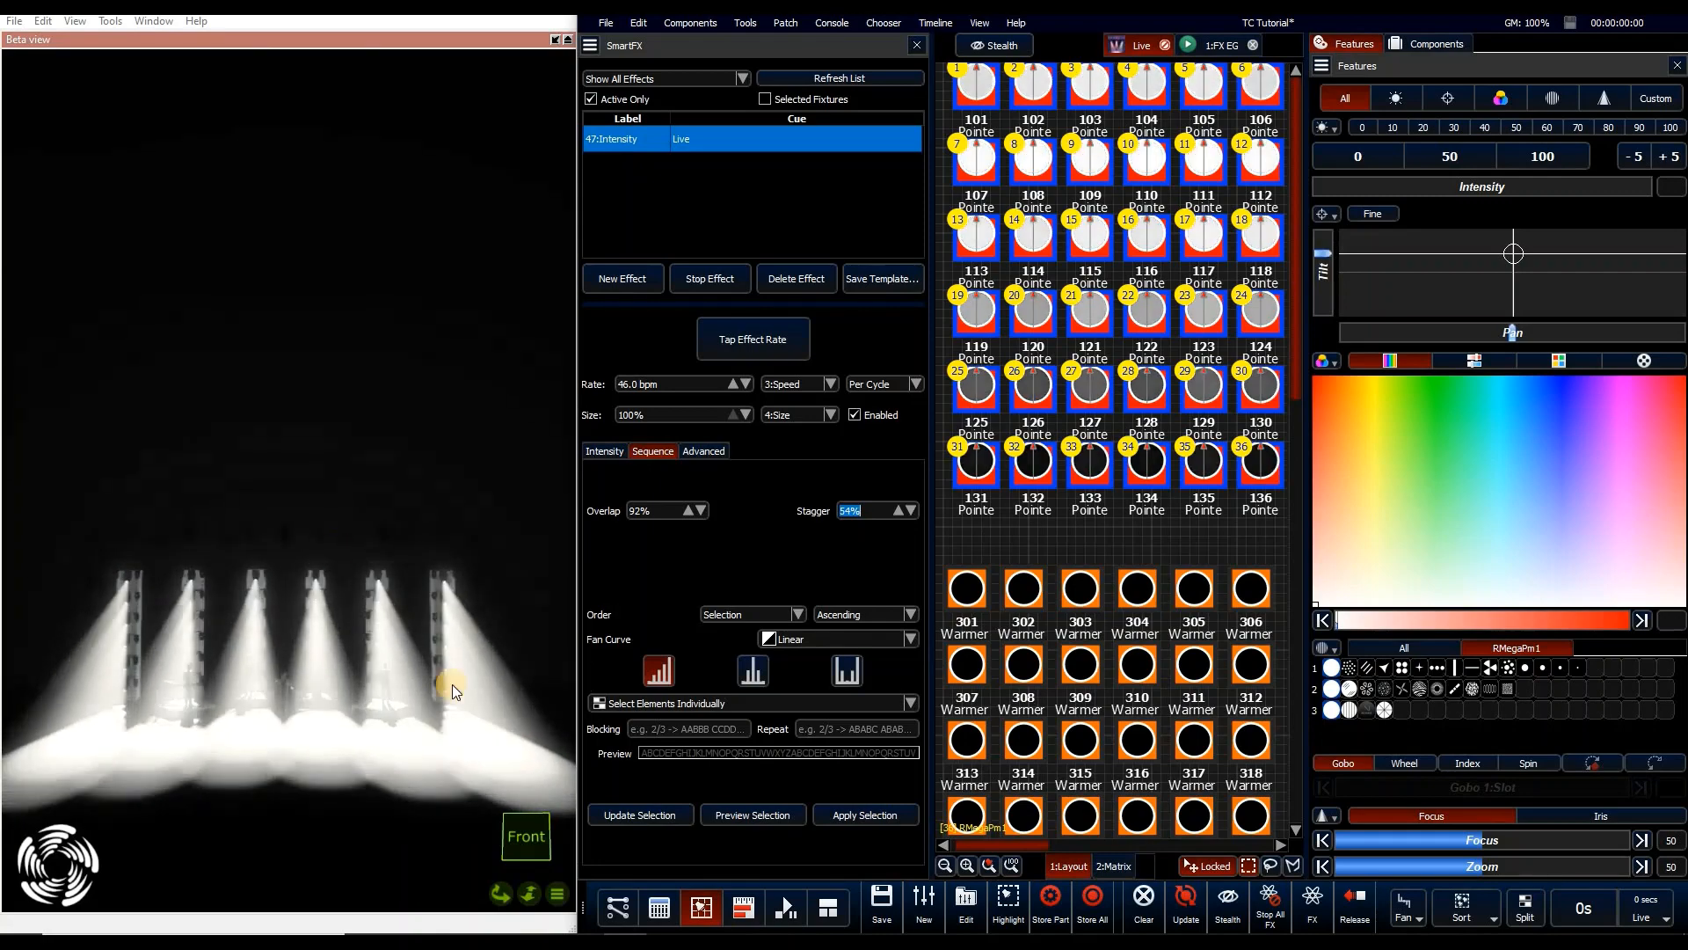
left_click_drag(881, 510, 879, 478)
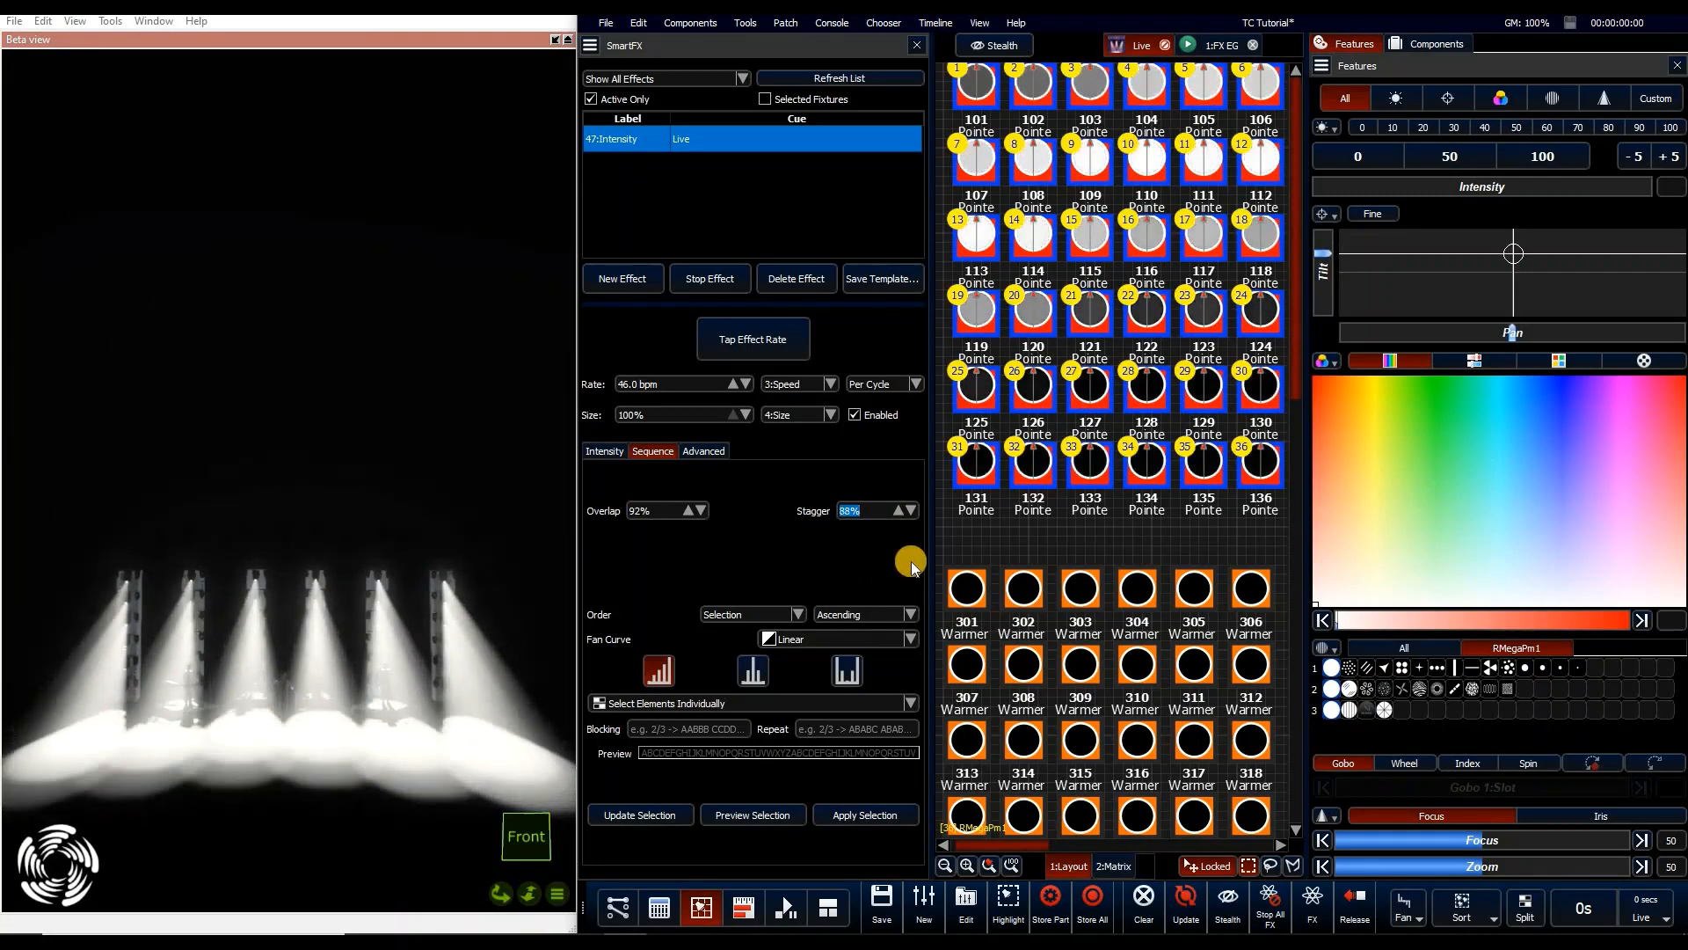
Try 59% stagger with 100% overlap, and set the overlap to 71% and the stagger to 100%
left_click_drag(880, 512, 860, 546)
left_click(657, 512)
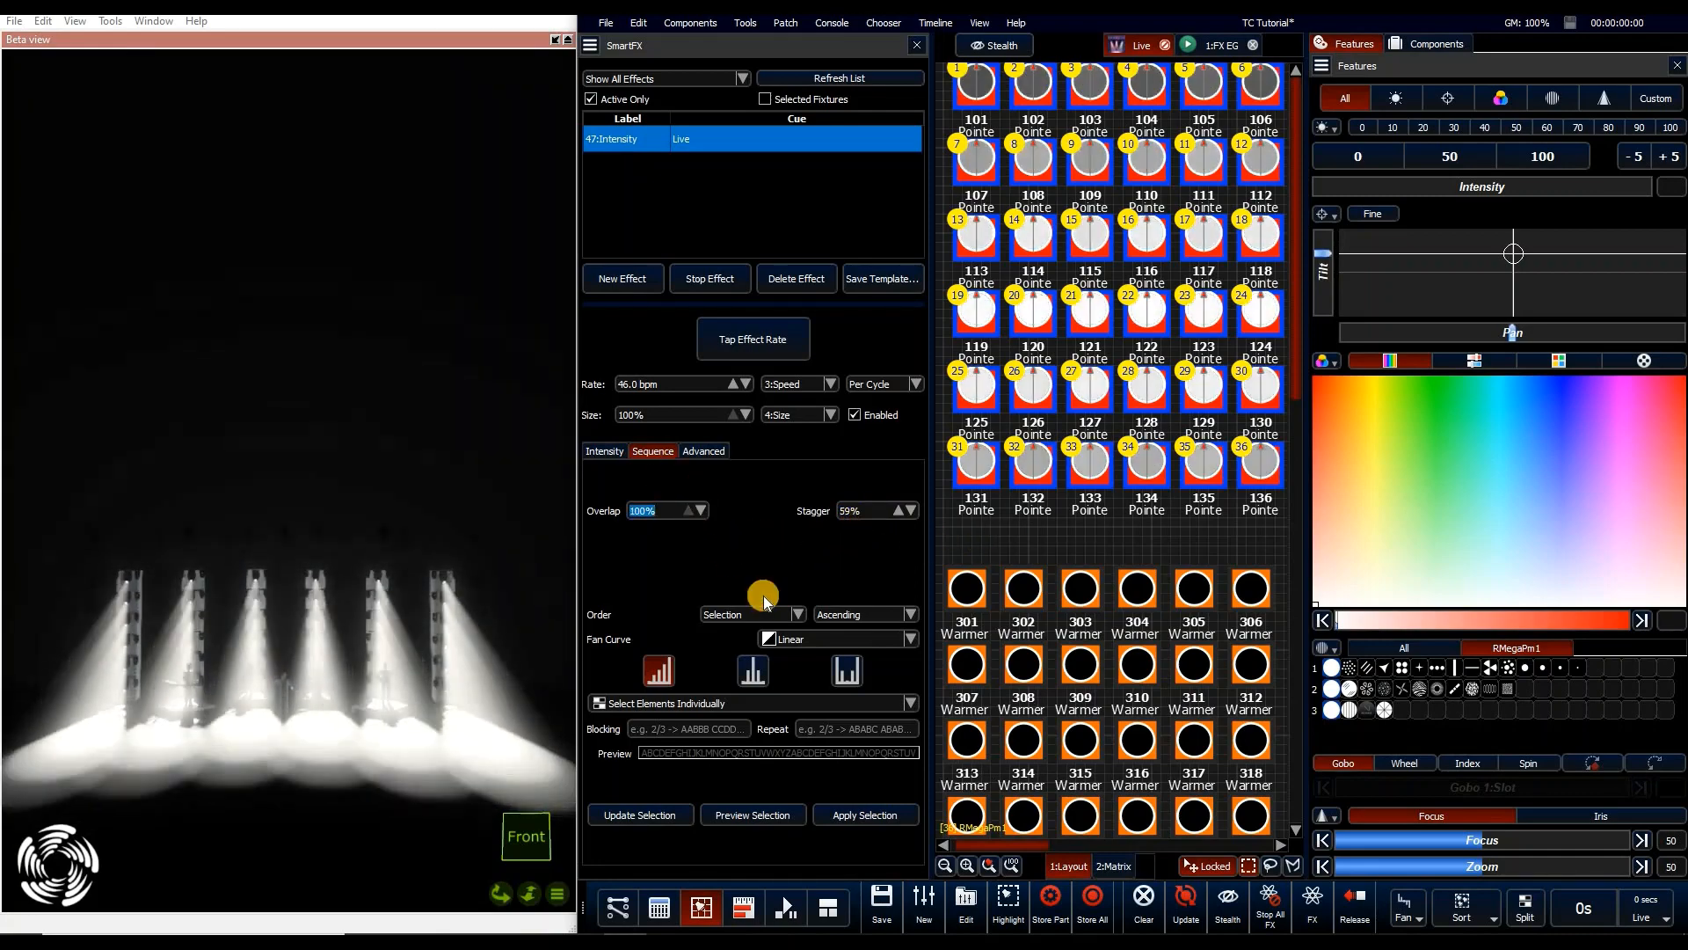
left_click_drag(653, 508, 664, 547)
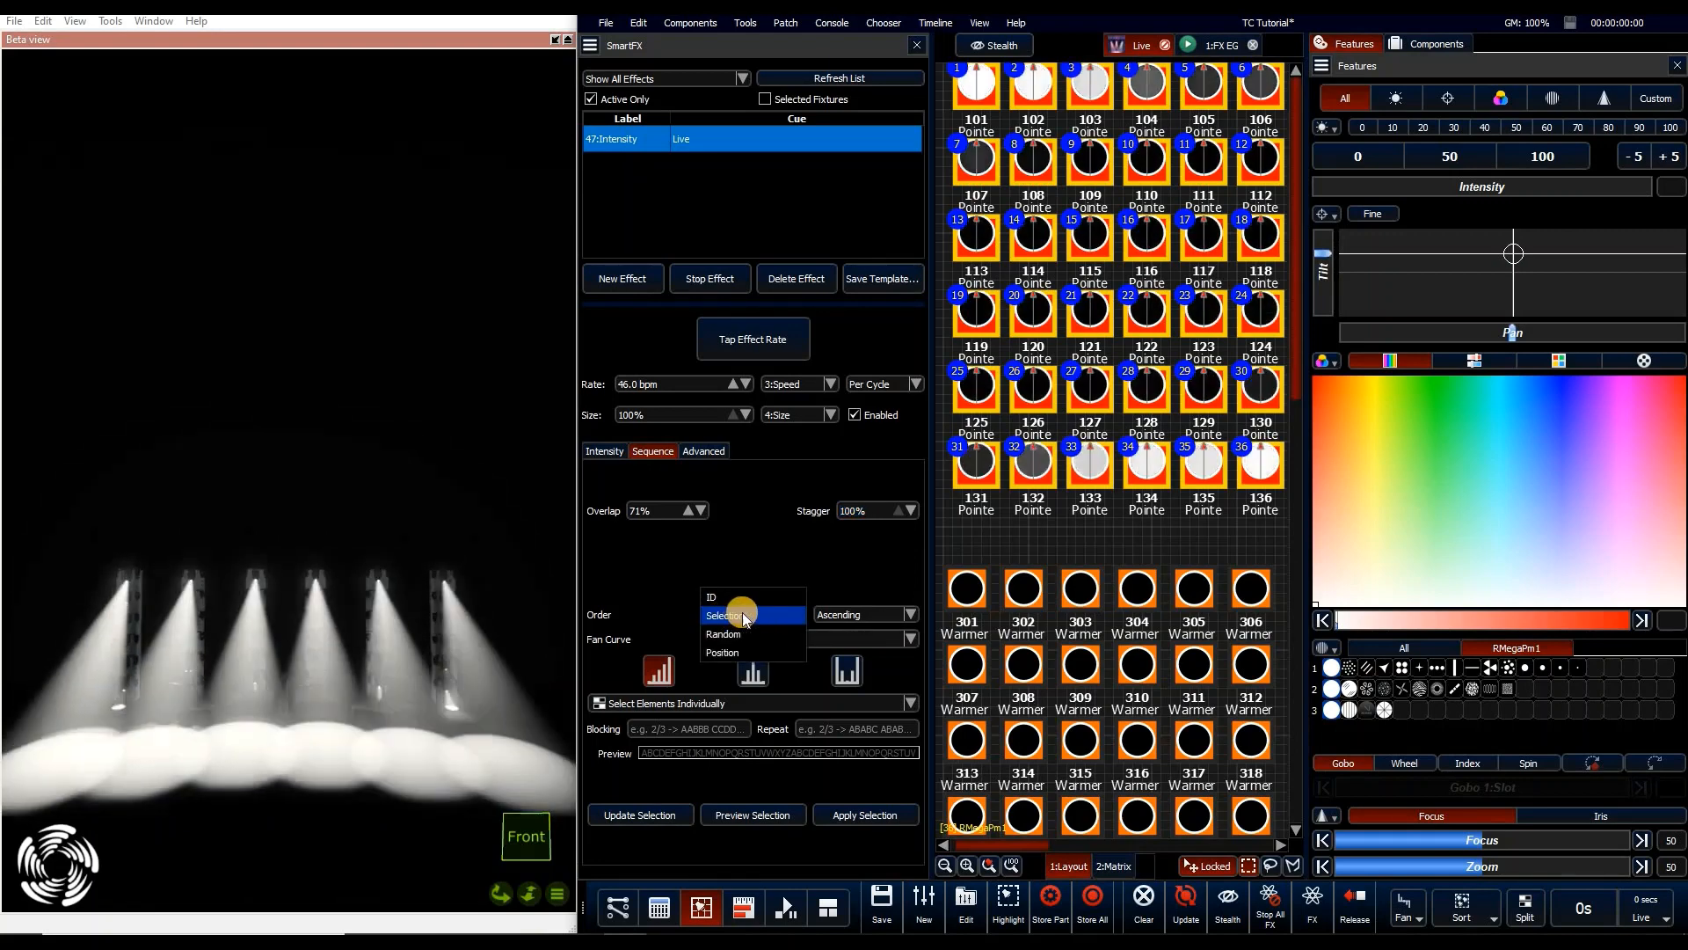
Set the effect's sequence order to Random, trying Descending before returning it to Ascending
left_click(755, 633)
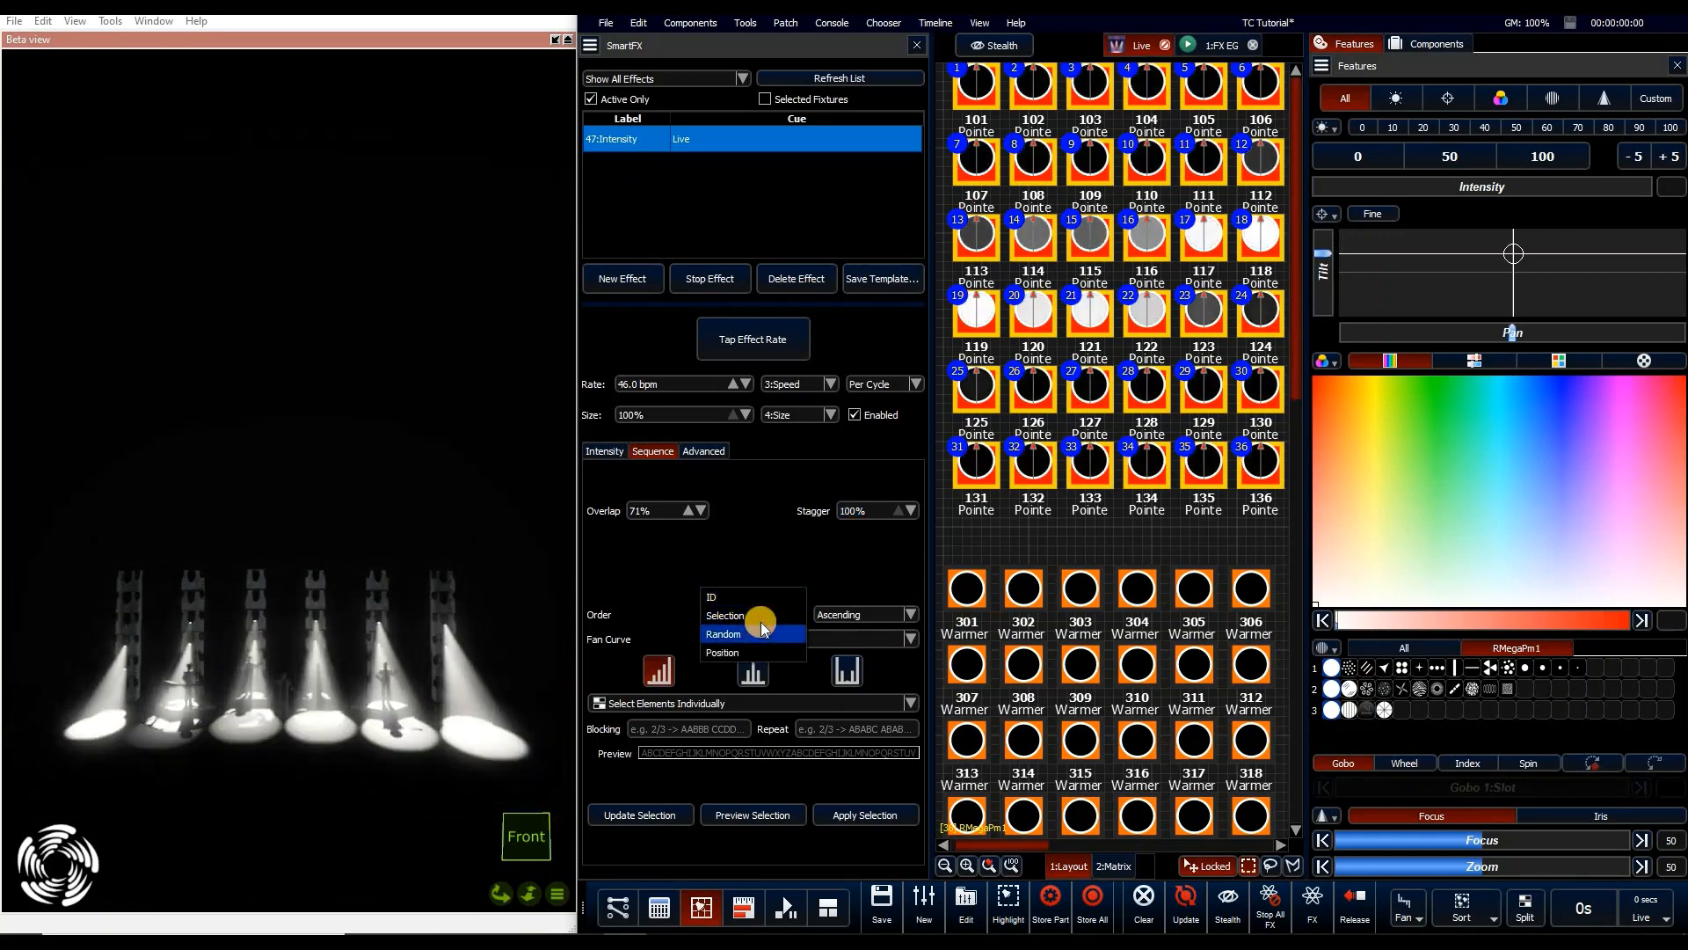
left_click(863, 616)
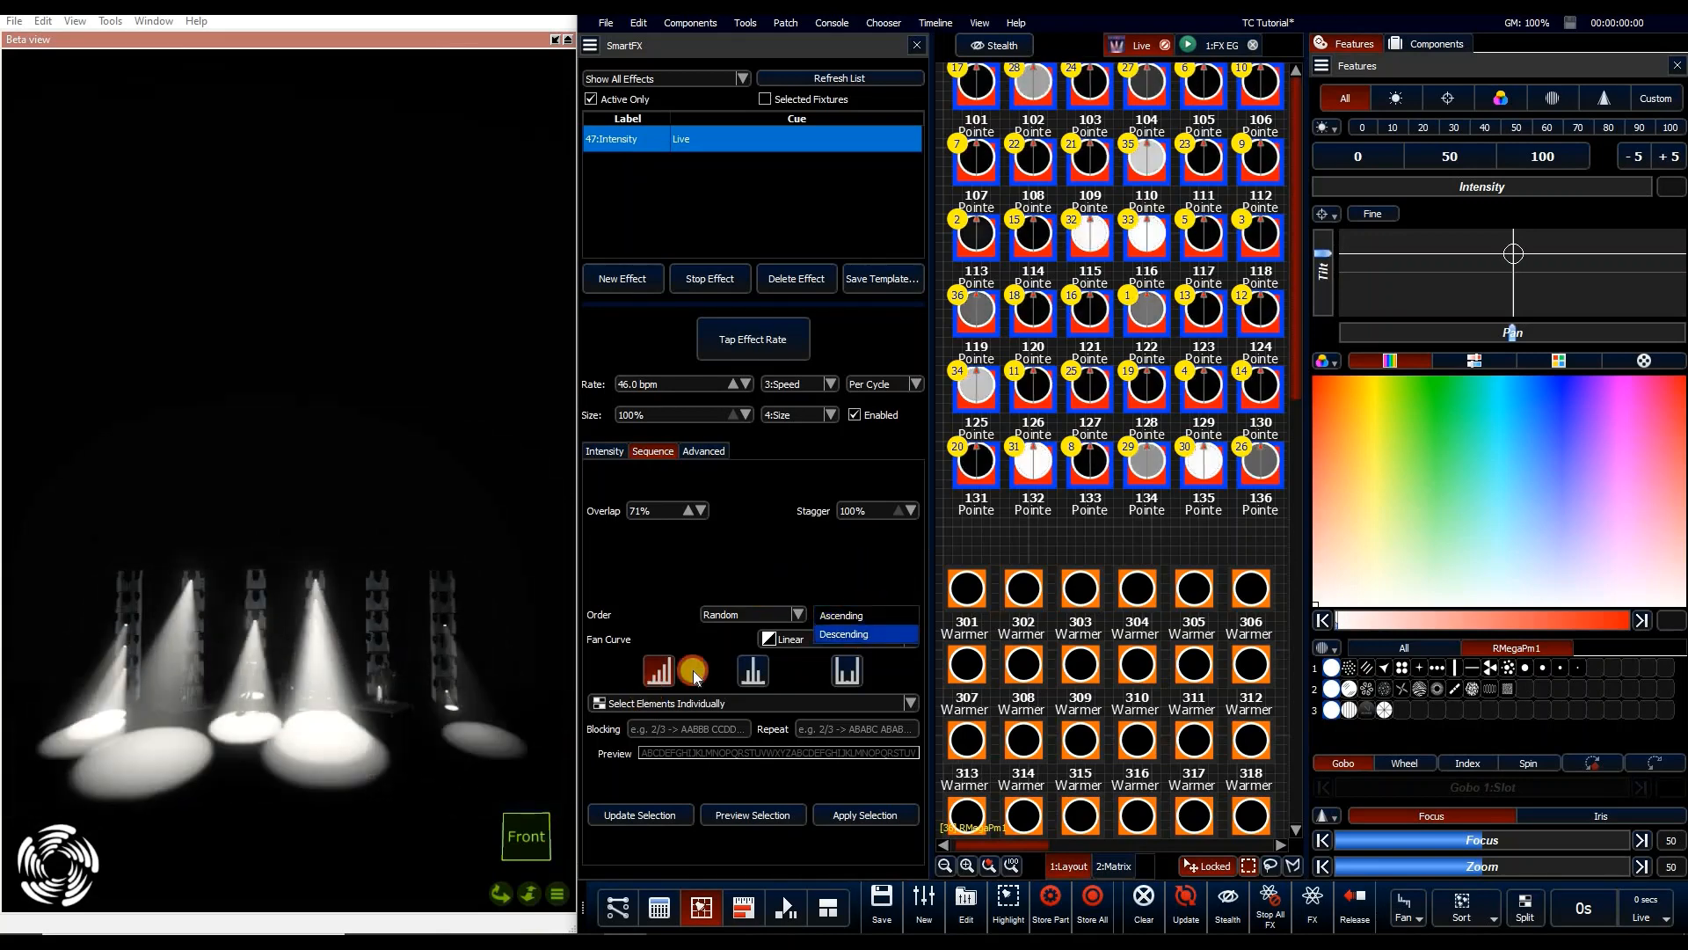
left_click(860, 598)
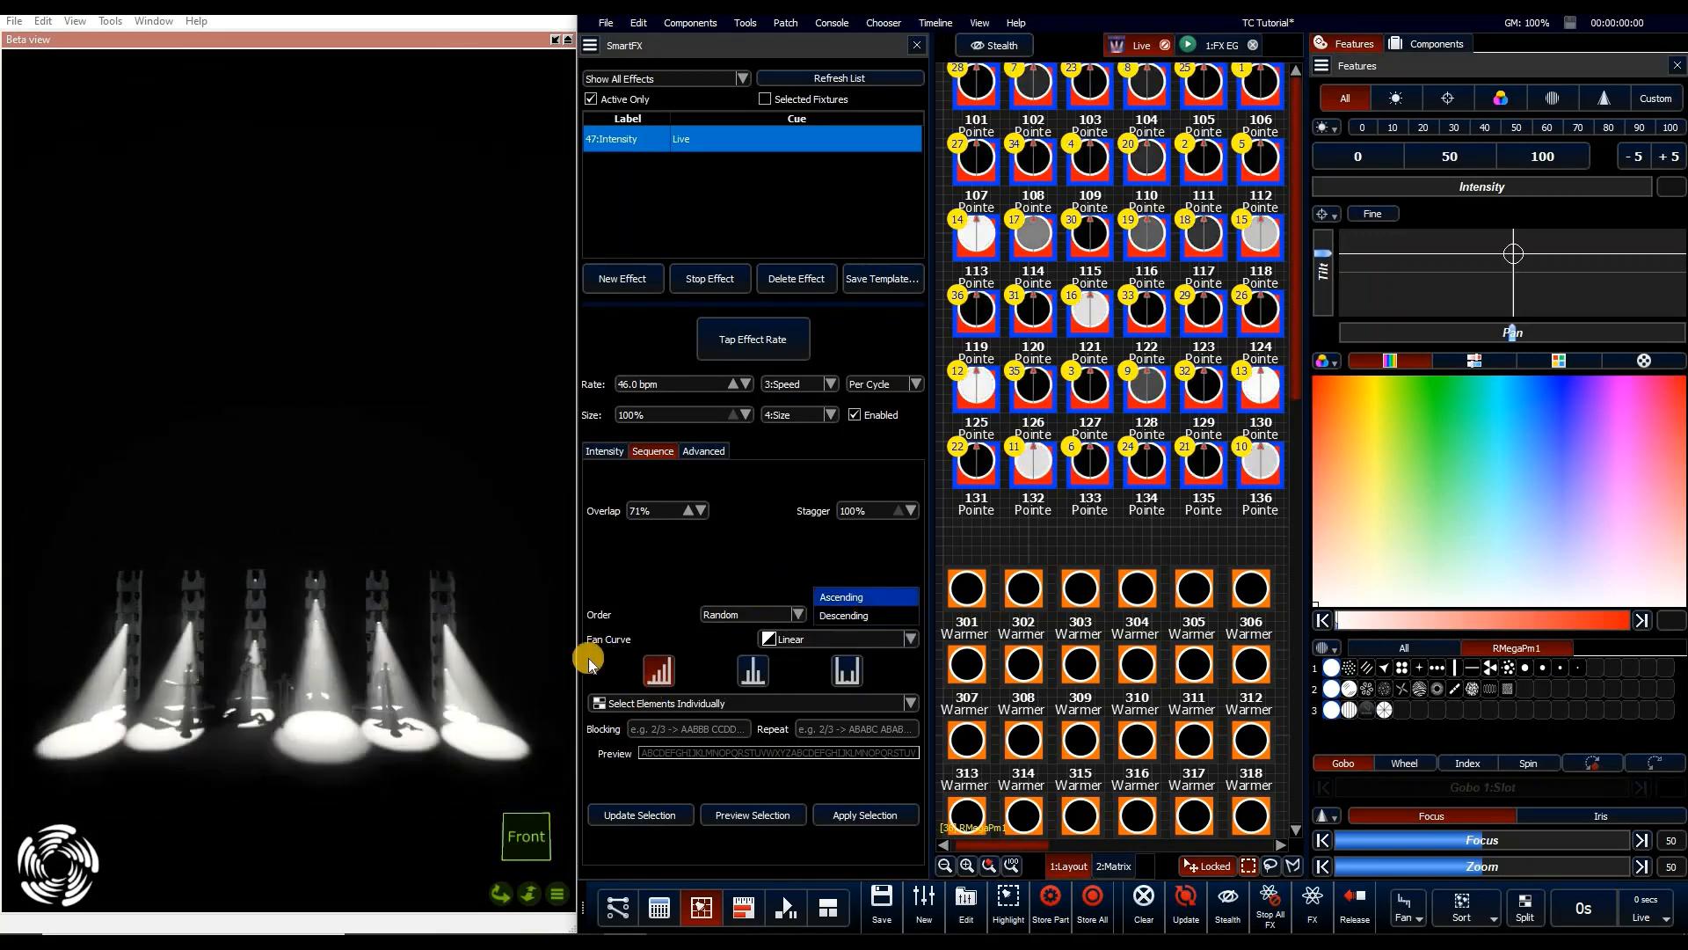
Compare the Damp, Snap Start, Square Law(theatre) and Sinus fan curves on the effect, and set the curve back to Linear
left_click(834, 643)
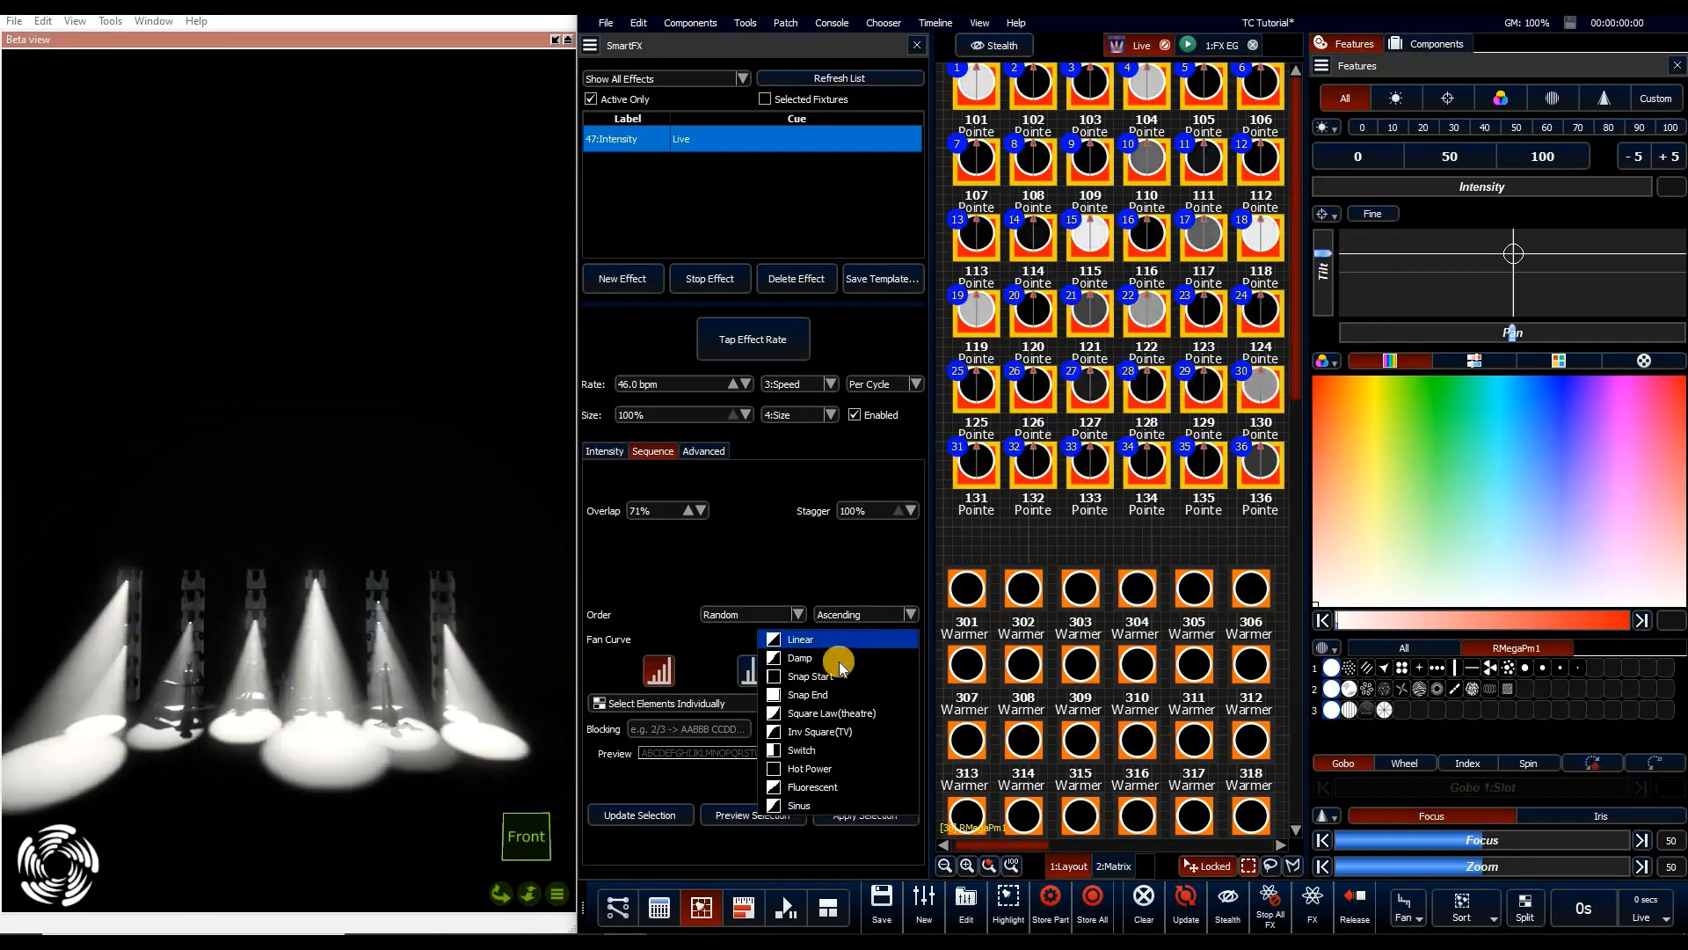
left_click(841, 668)
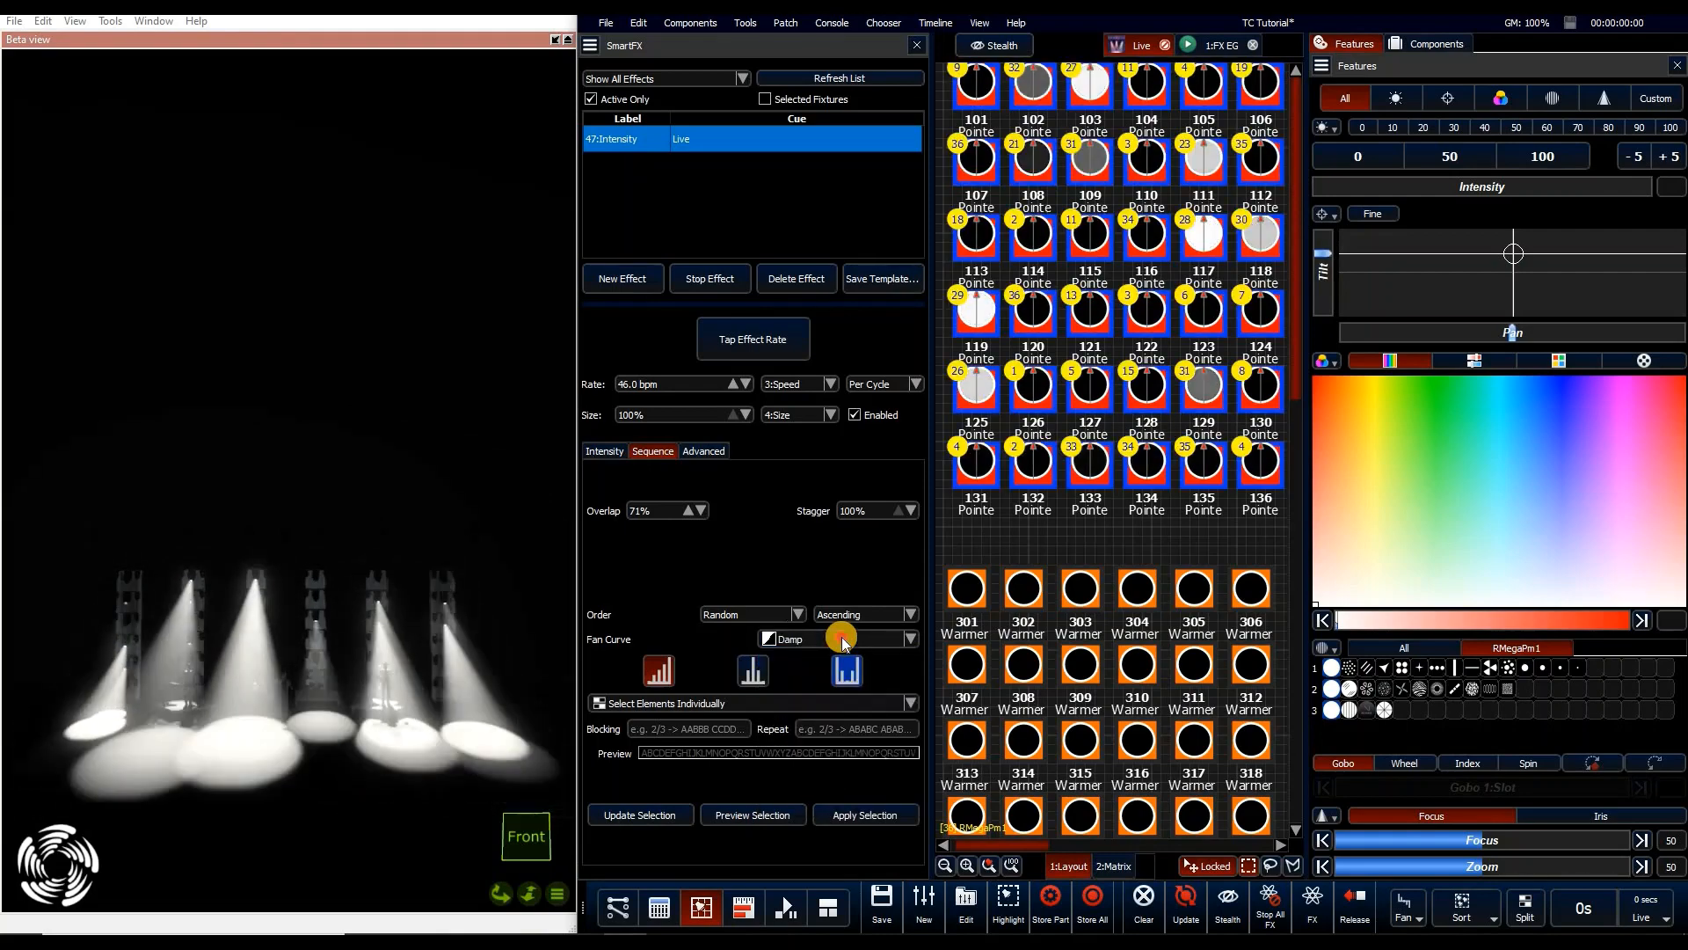
left_click(751, 705)
left_click(832, 658)
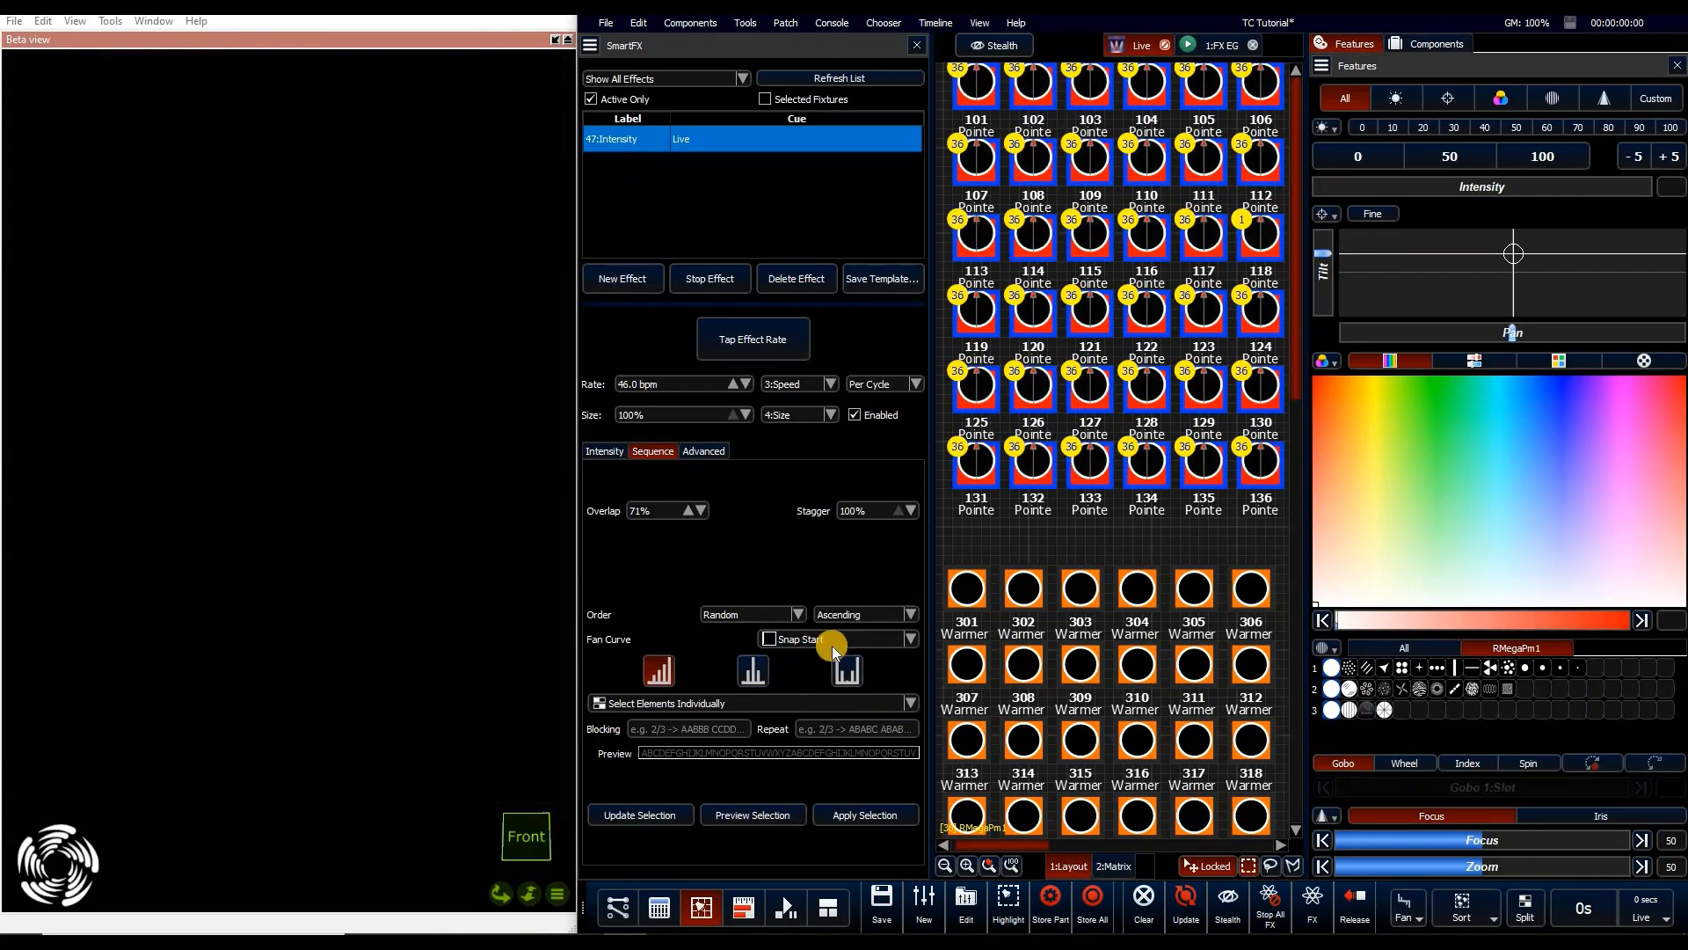
left_click(832, 644)
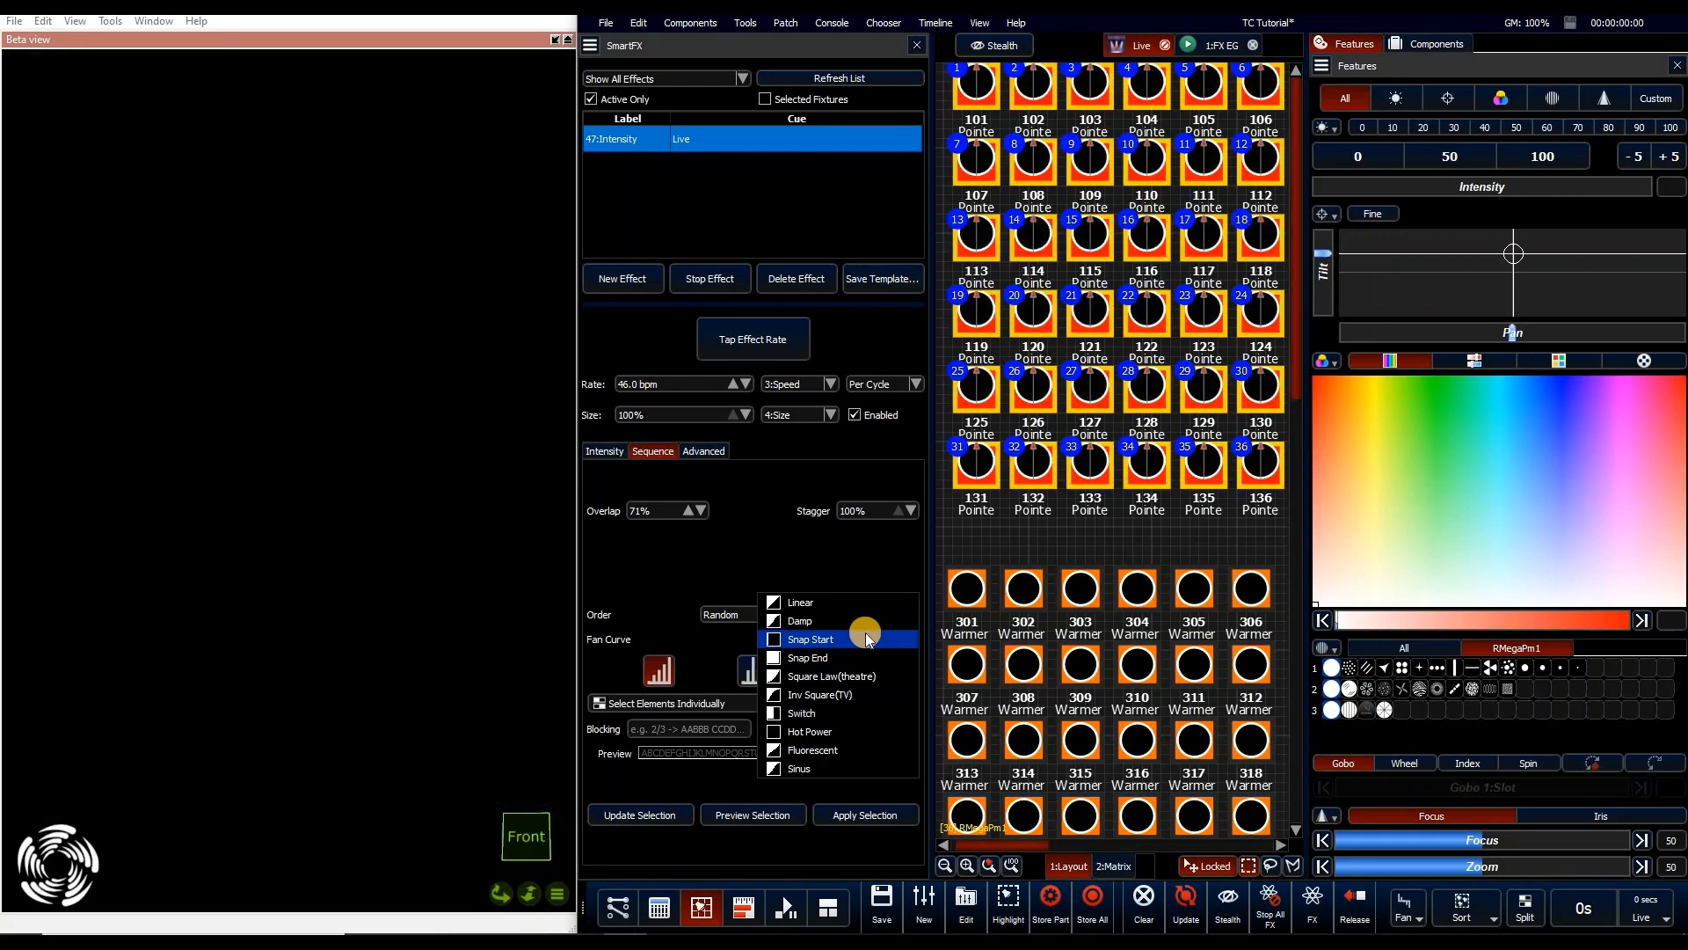
left_click(866, 678)
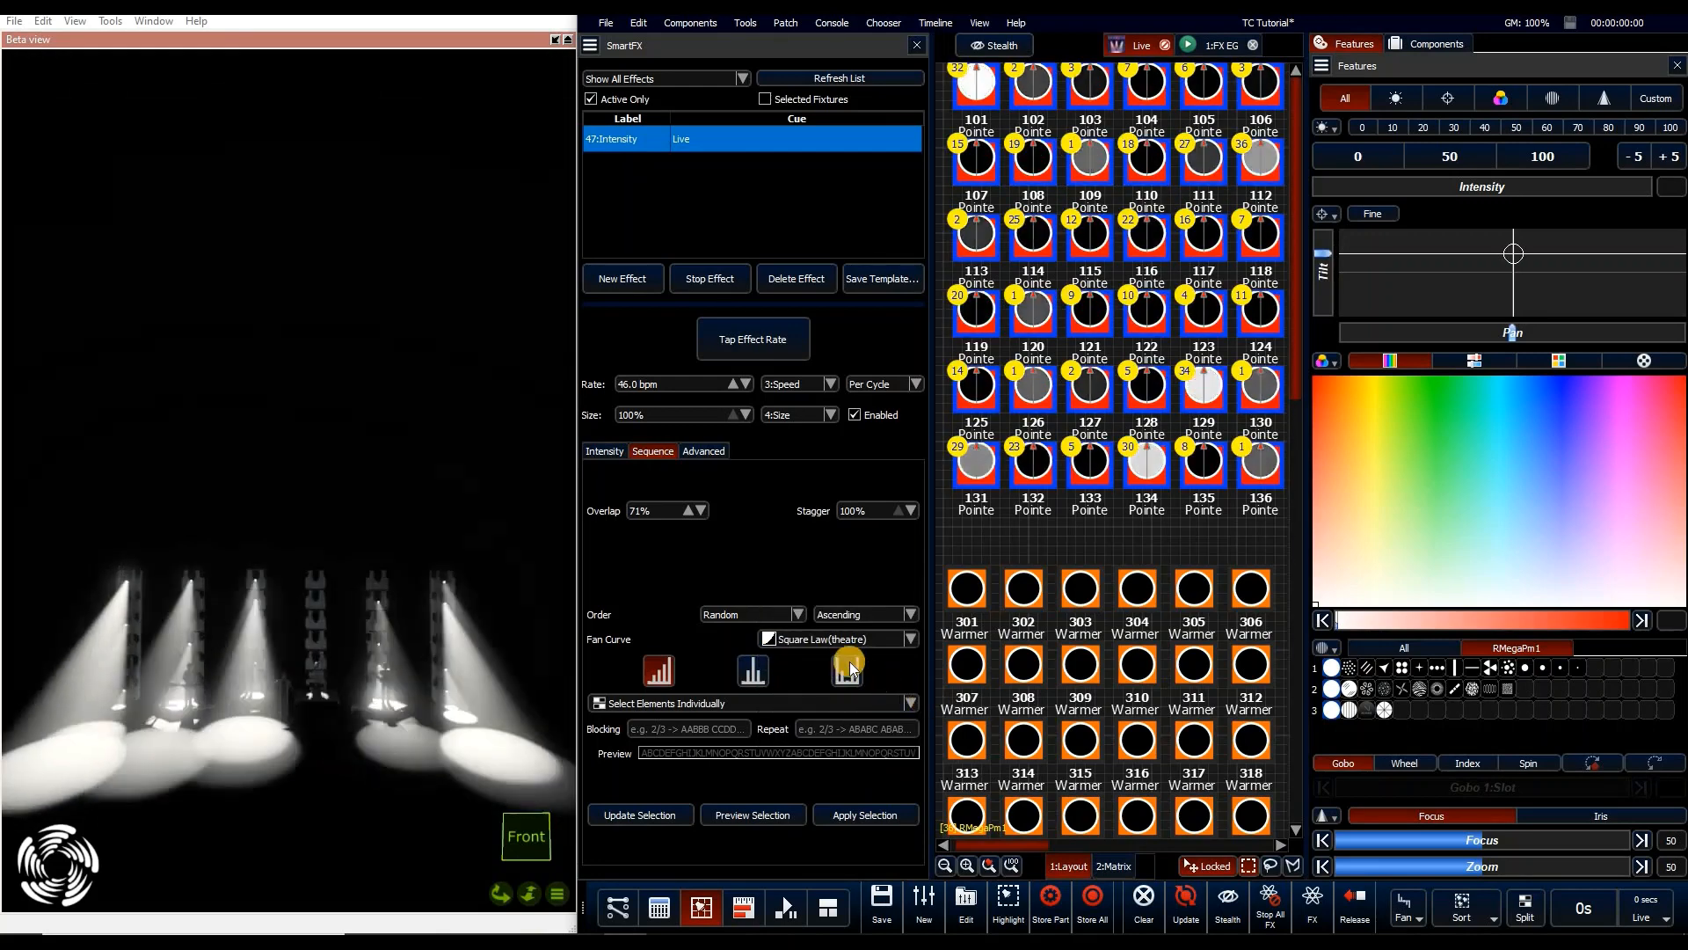
left_click(839, 639)
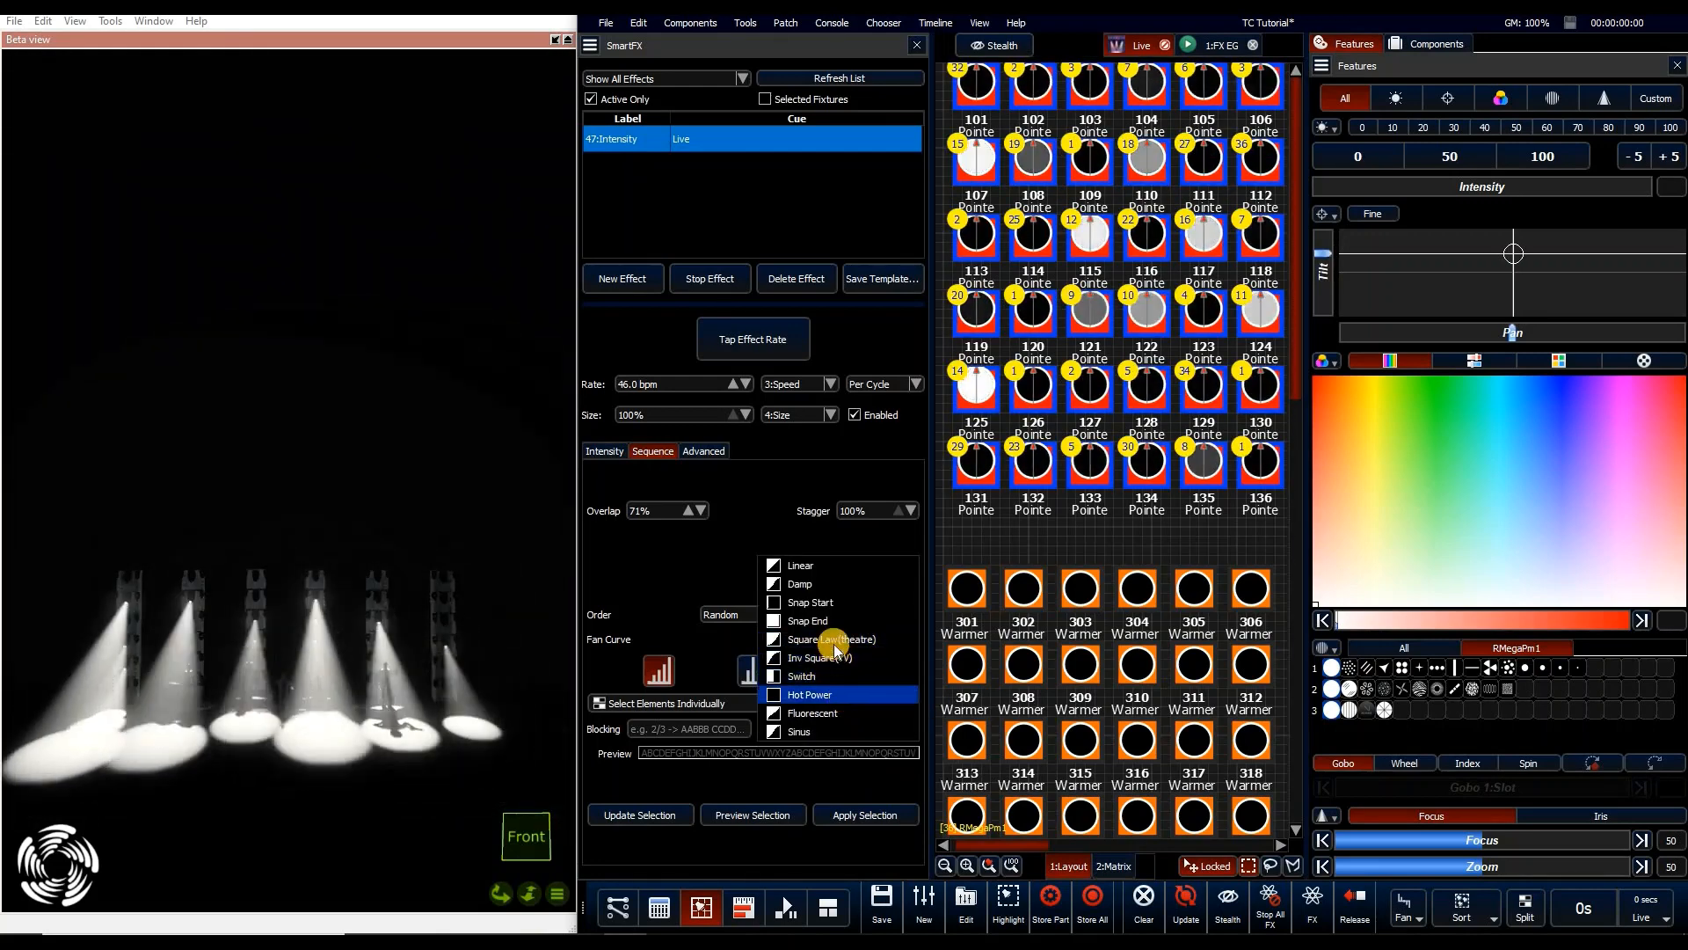
left_click(800, 673)
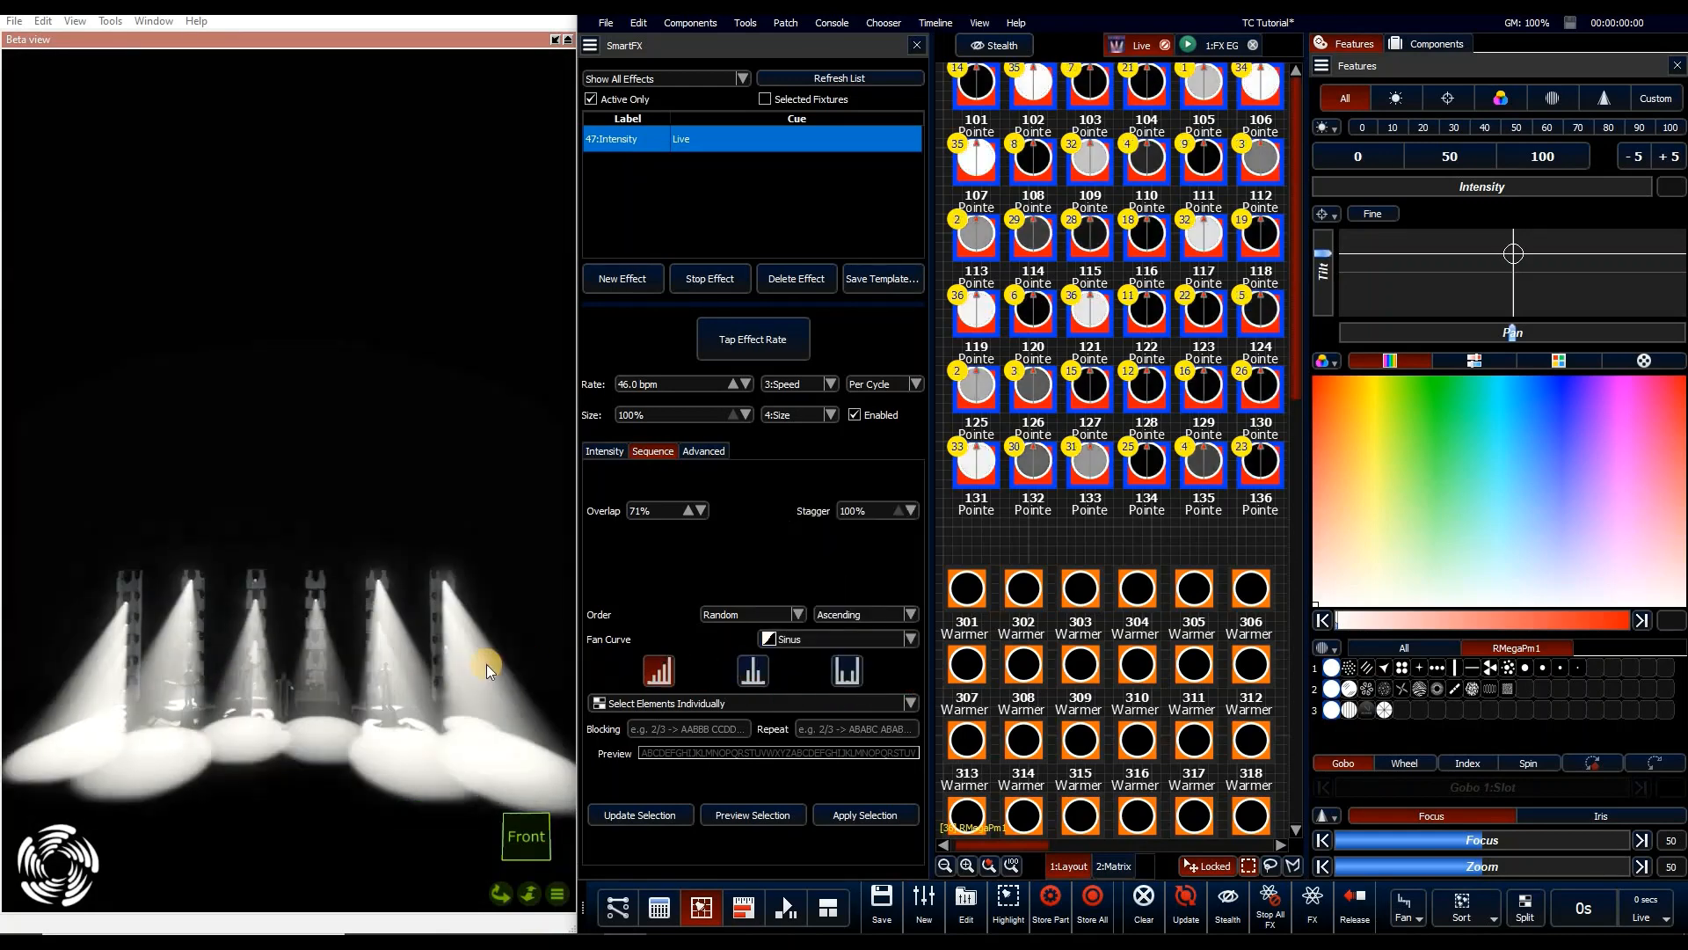
left_click(825, 637)
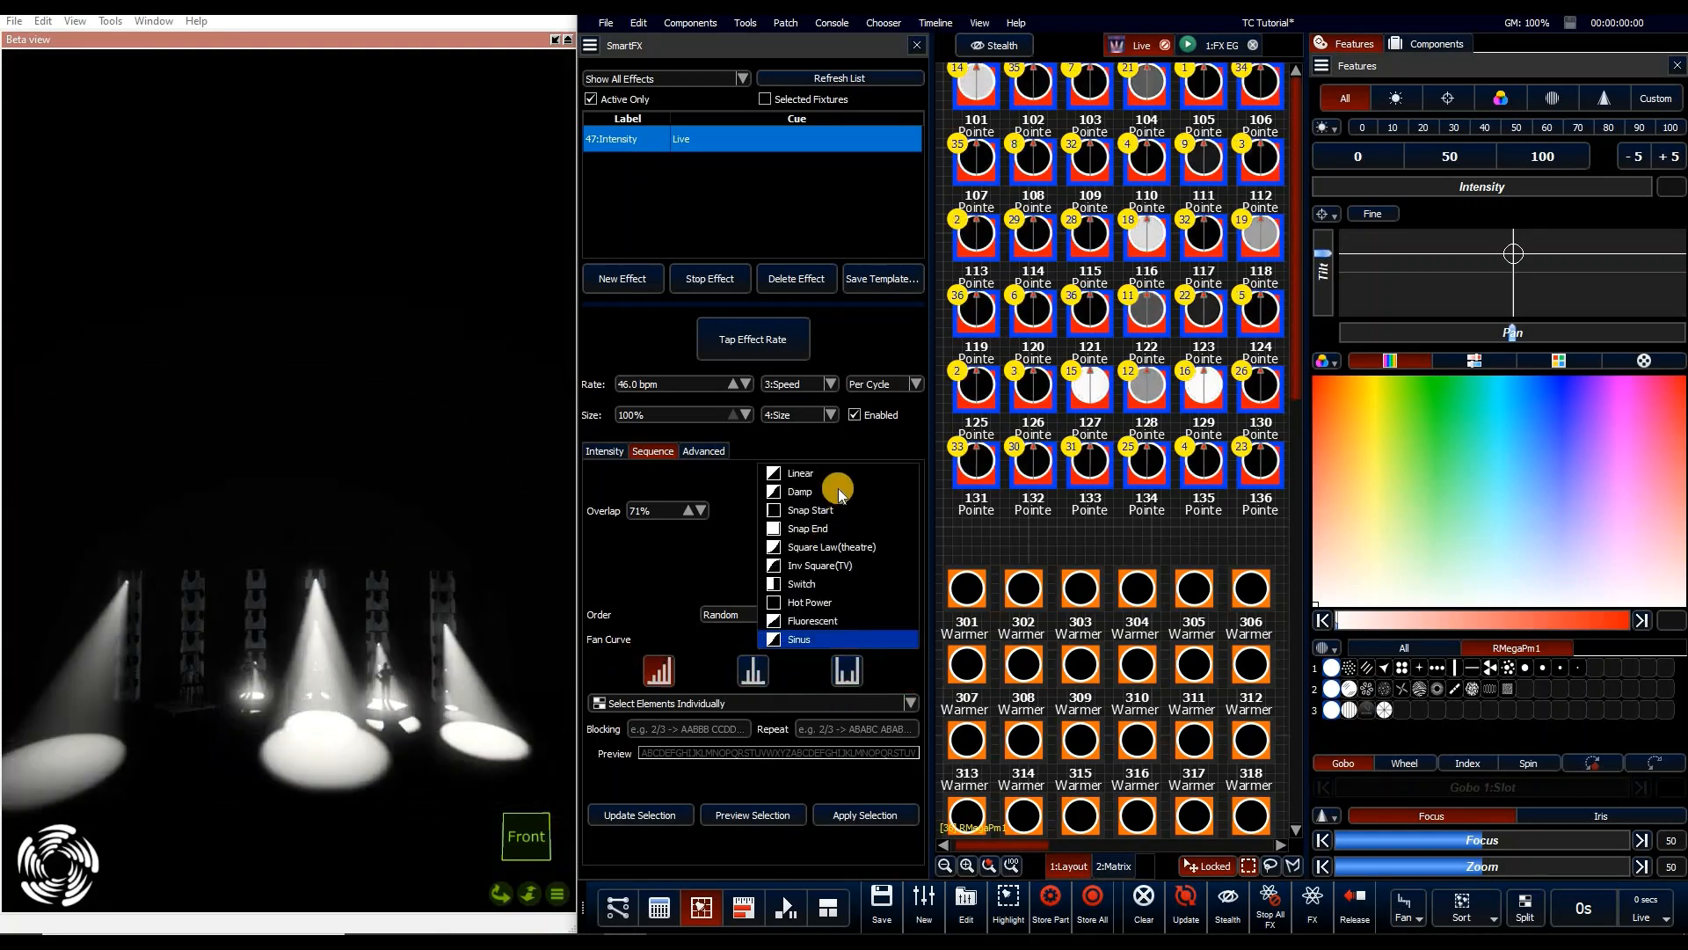
left_click(805, 480)
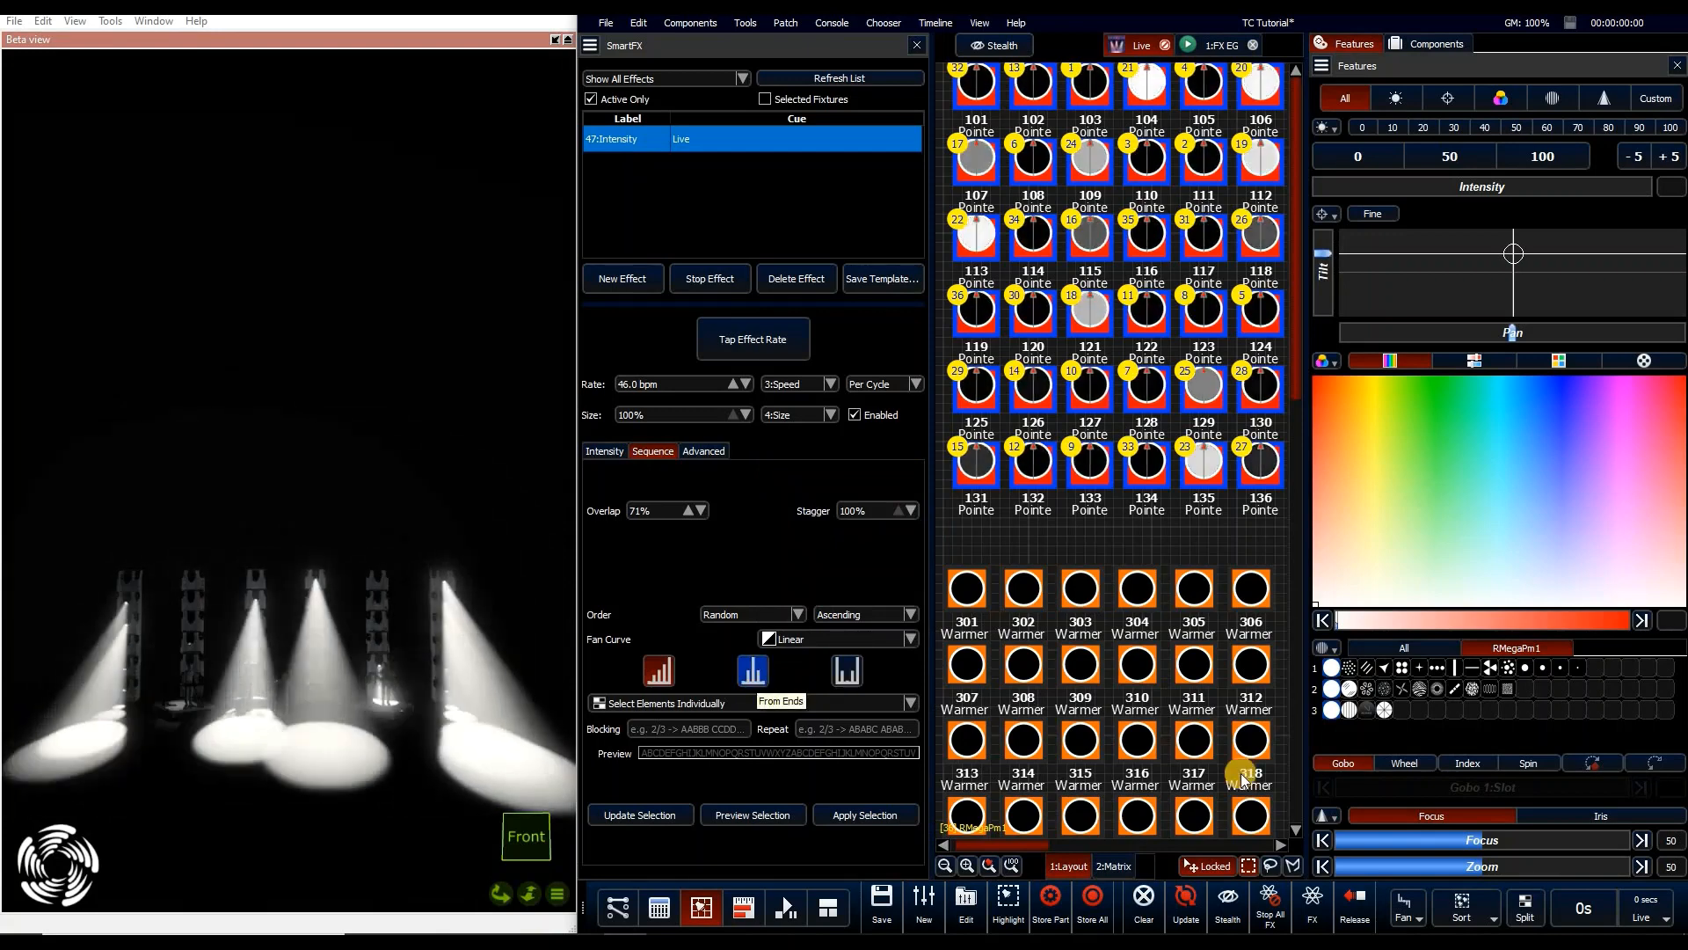
Check the Fan options for the fixture selection, and set the effect's sequence order to Selection
left_click(1412, 907)
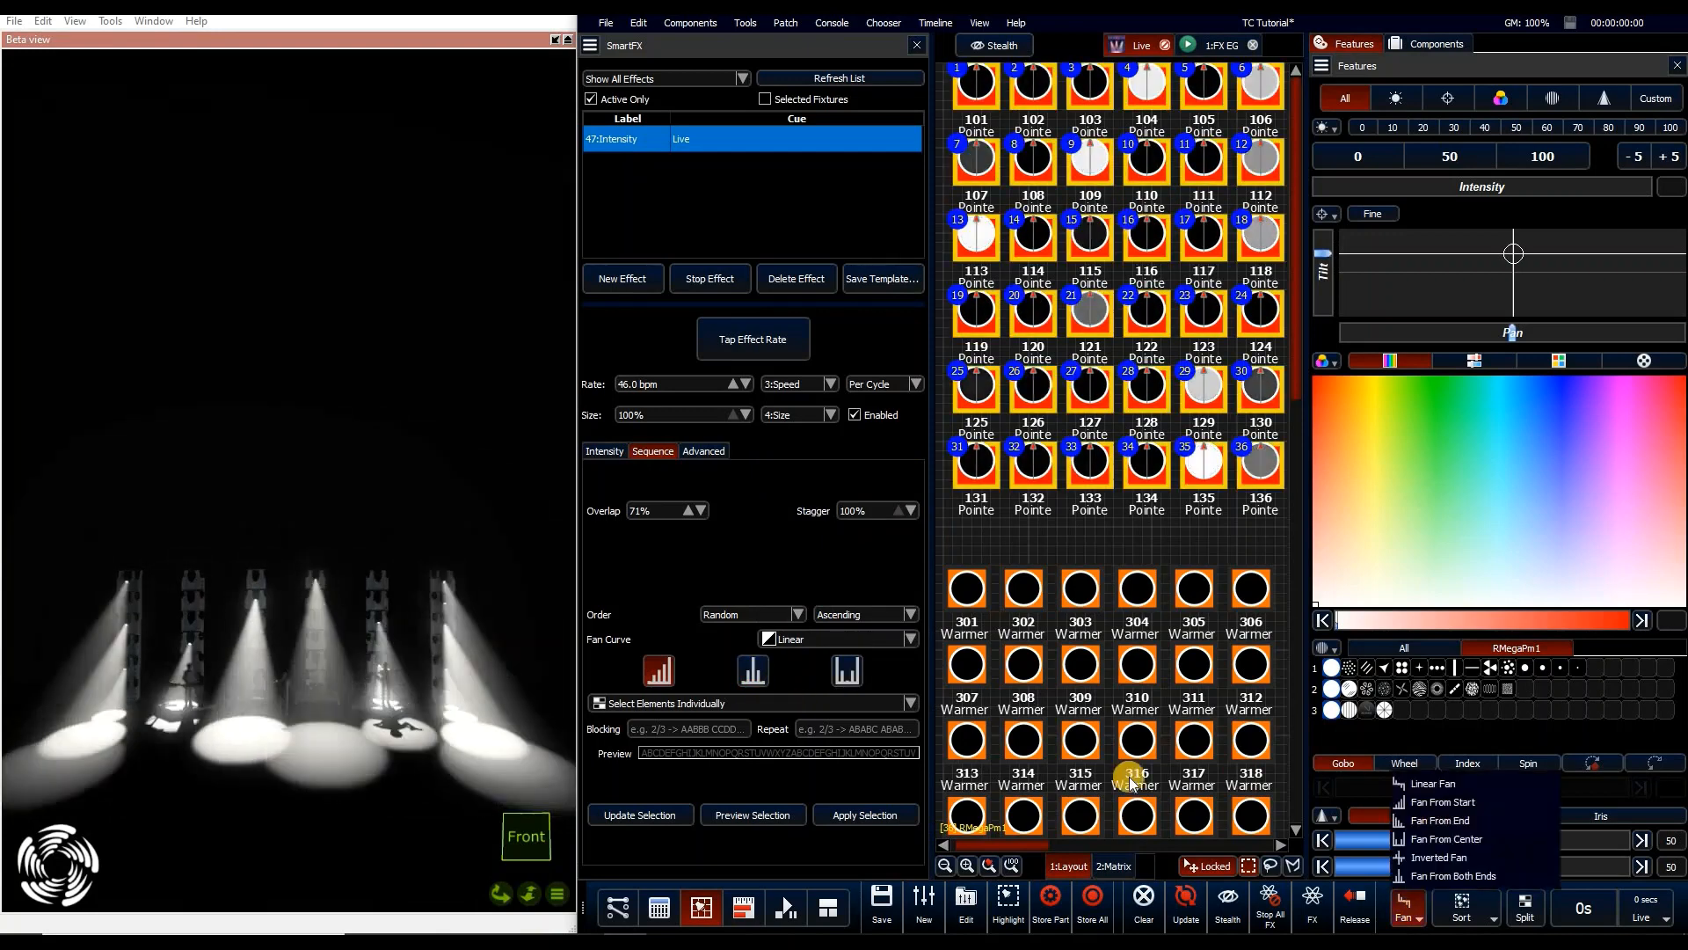
left_click(657, 667)
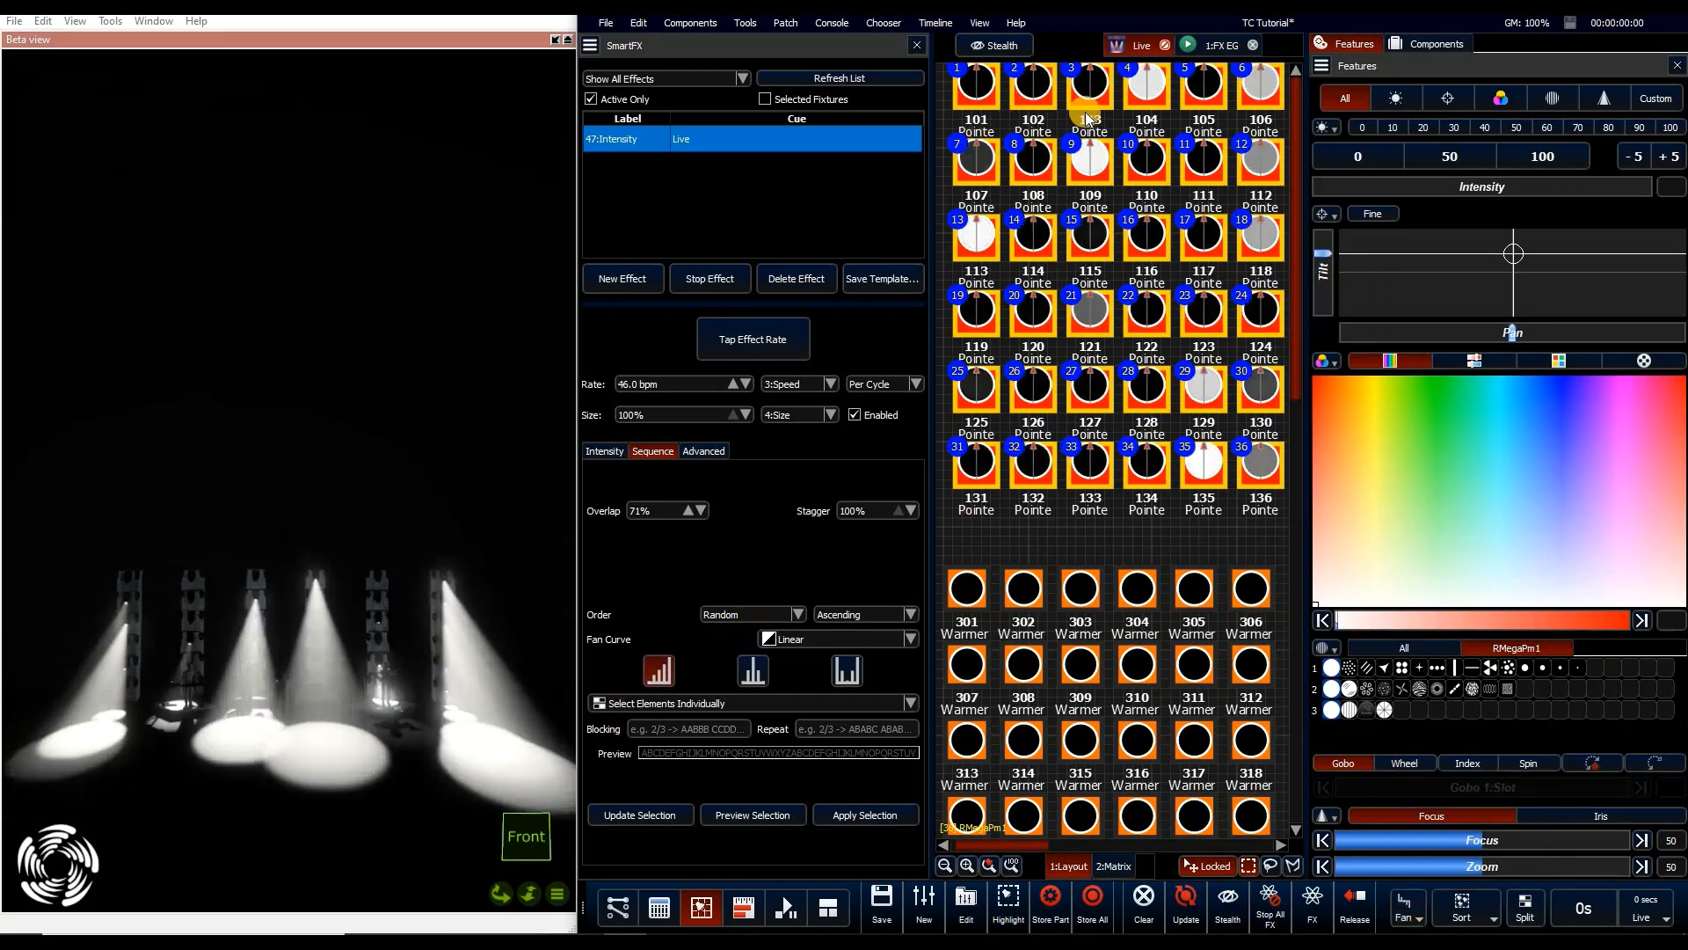
left_click(749, 612)
left_click(748, 598)
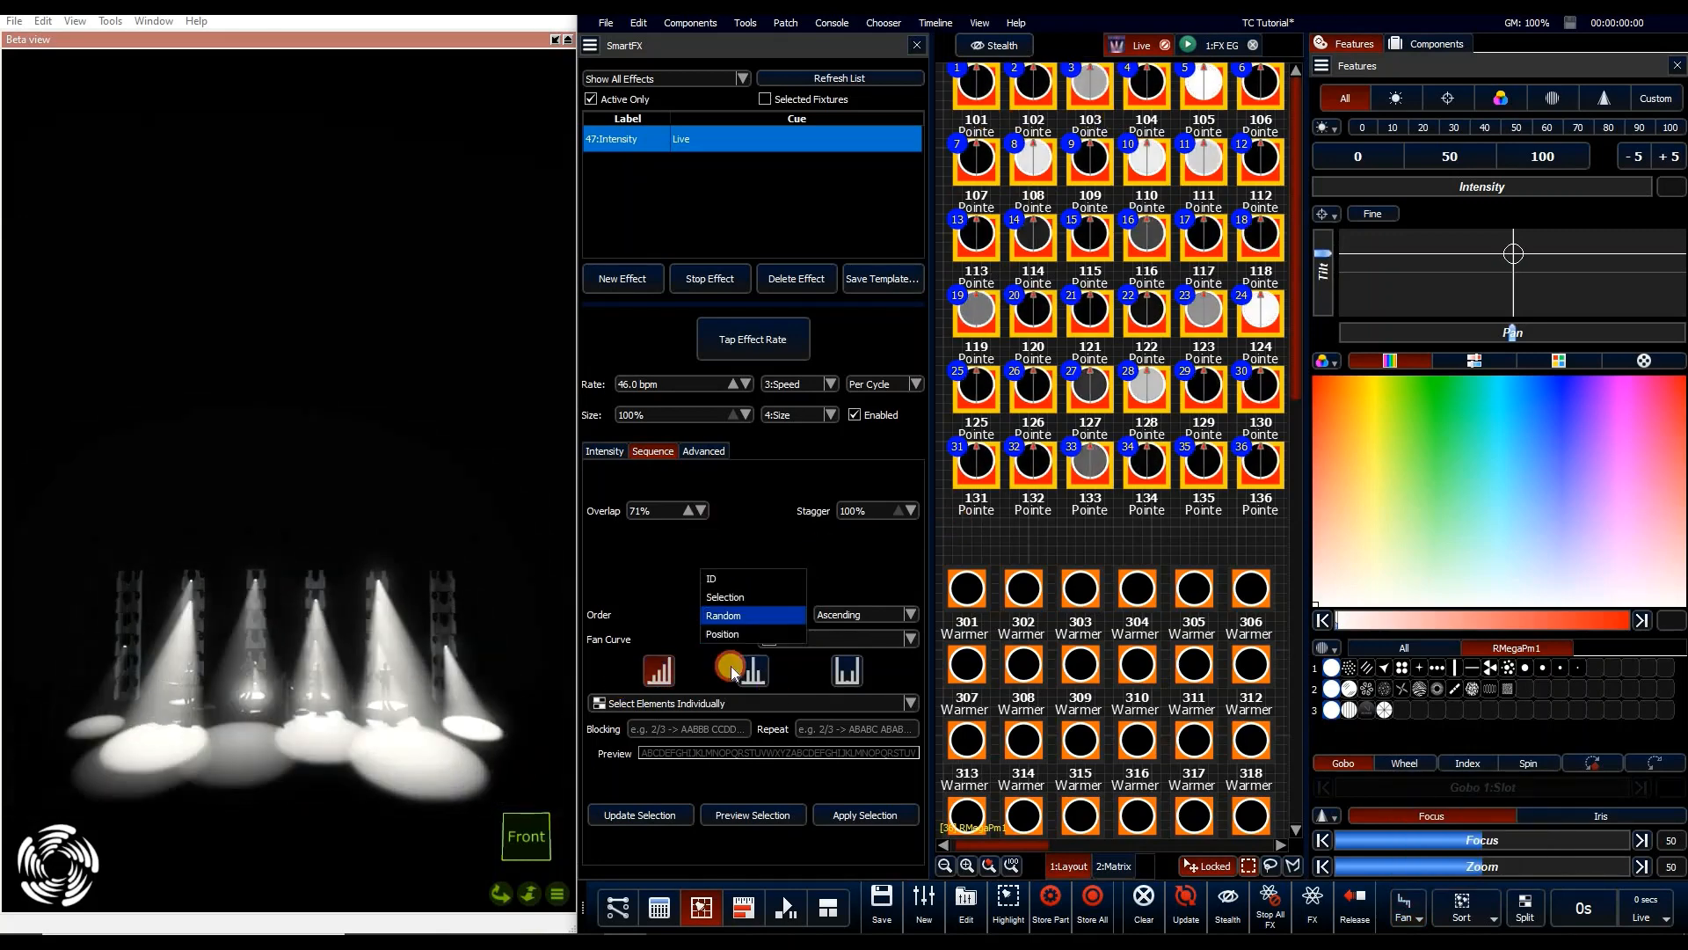
Compare fanning the effect from the ends and from the center, and set the fan direction back to from the start
left_click(754, 672)
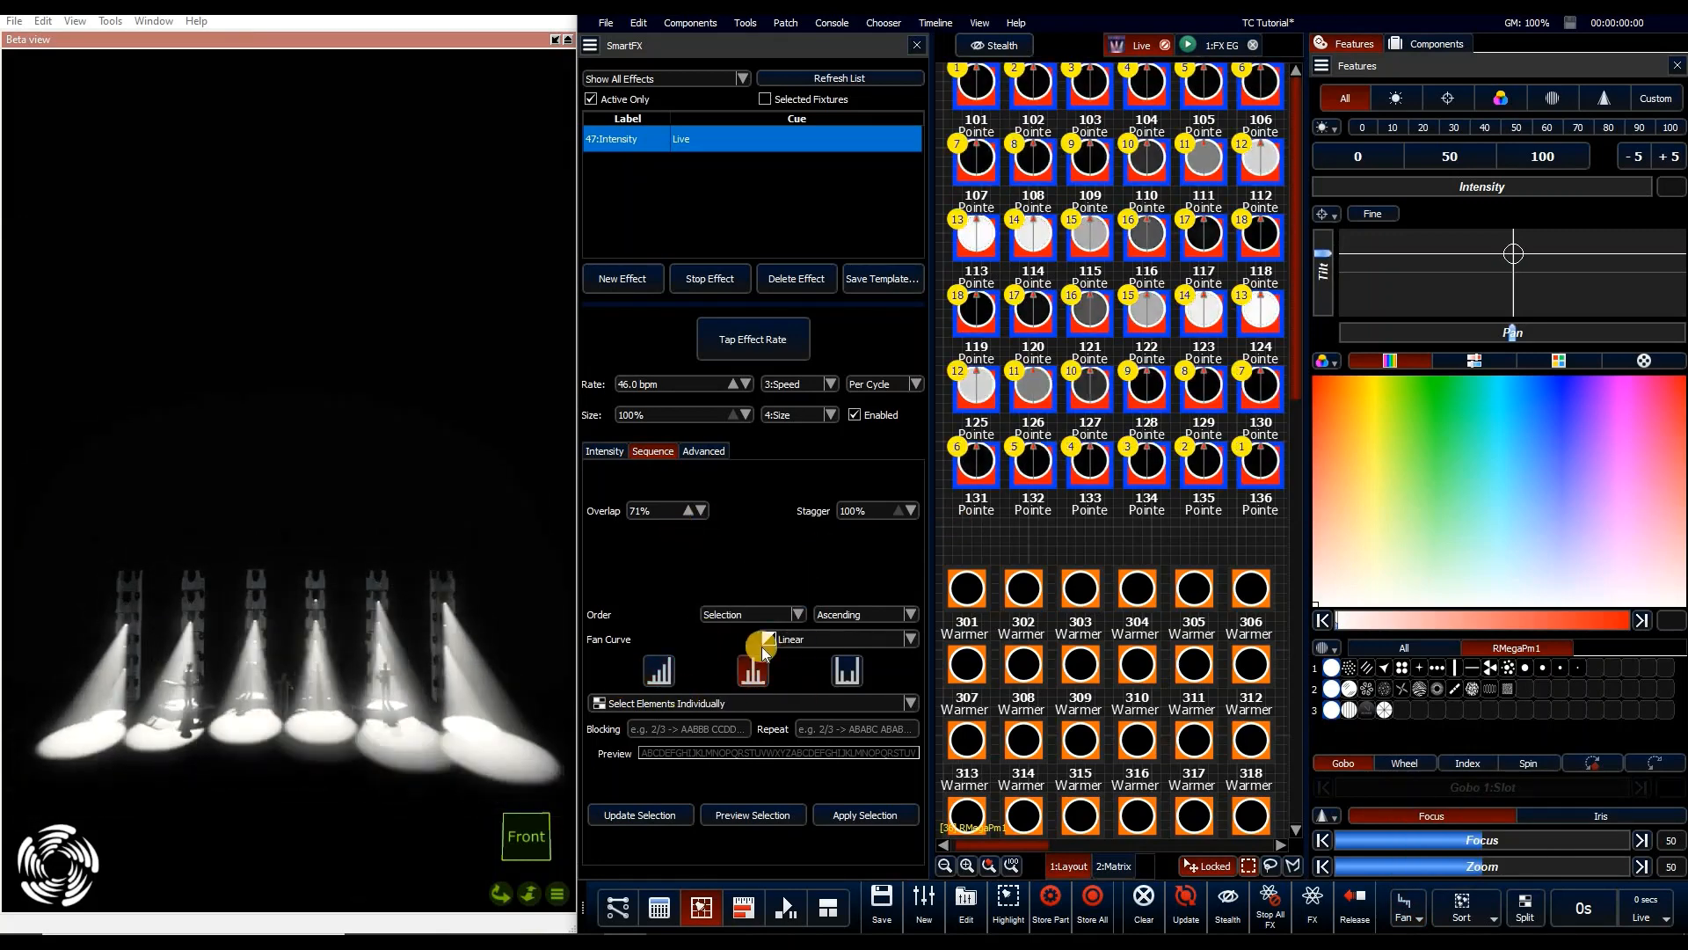
left_click(847, 674)
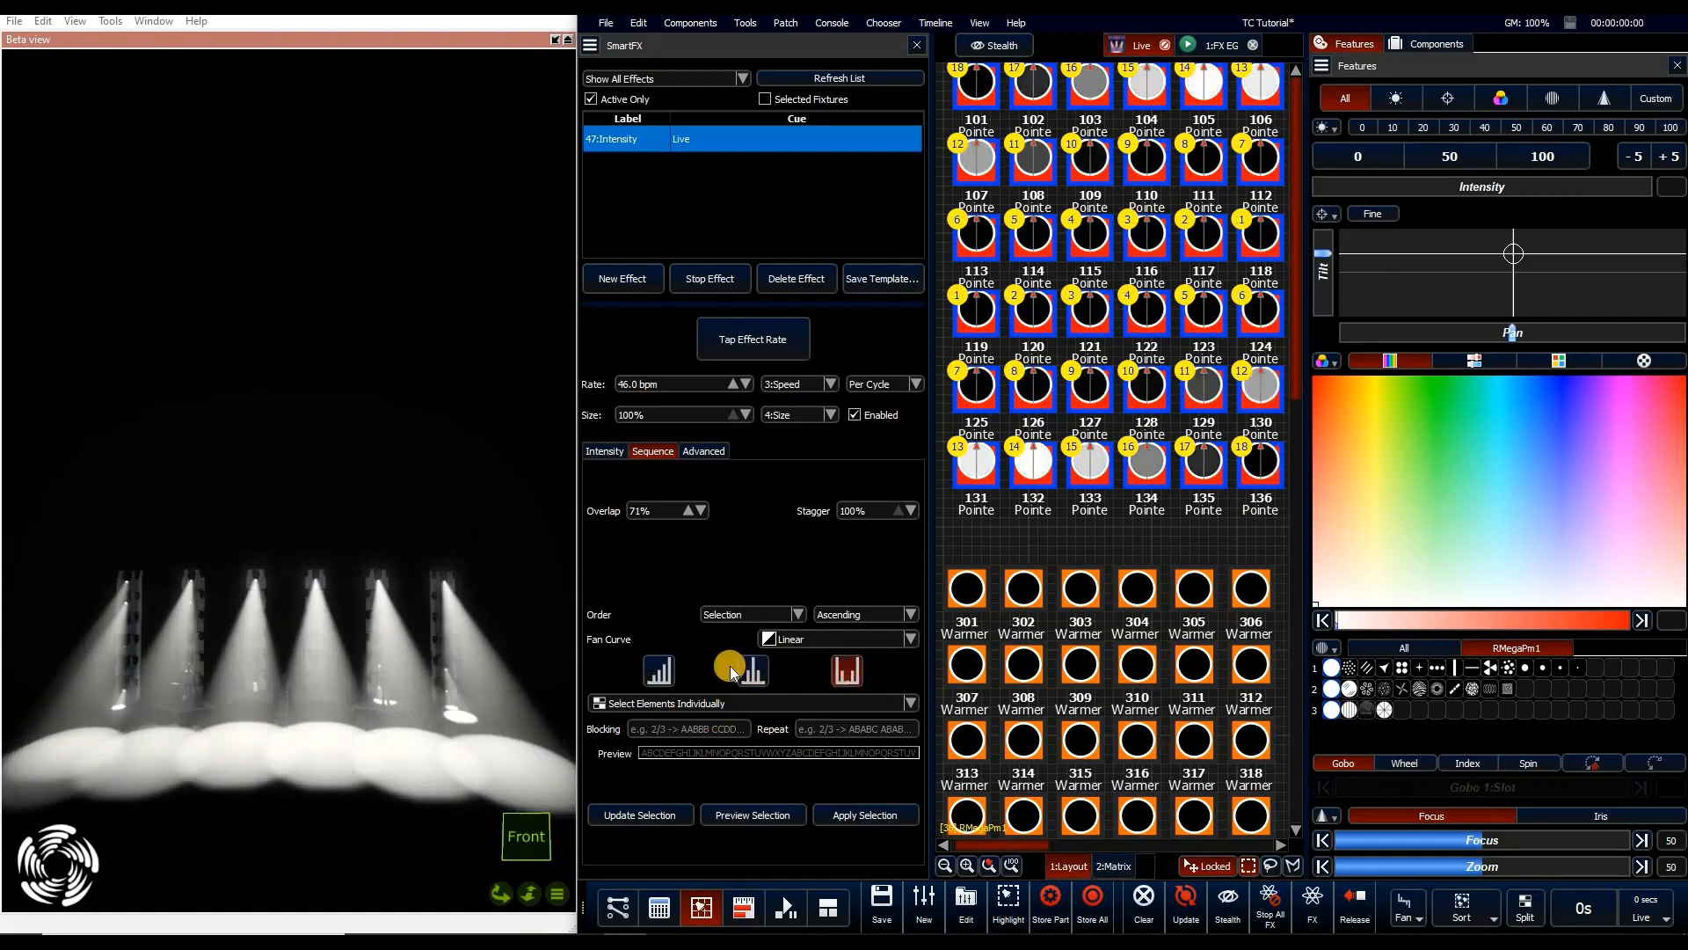
left_click(612, 673)
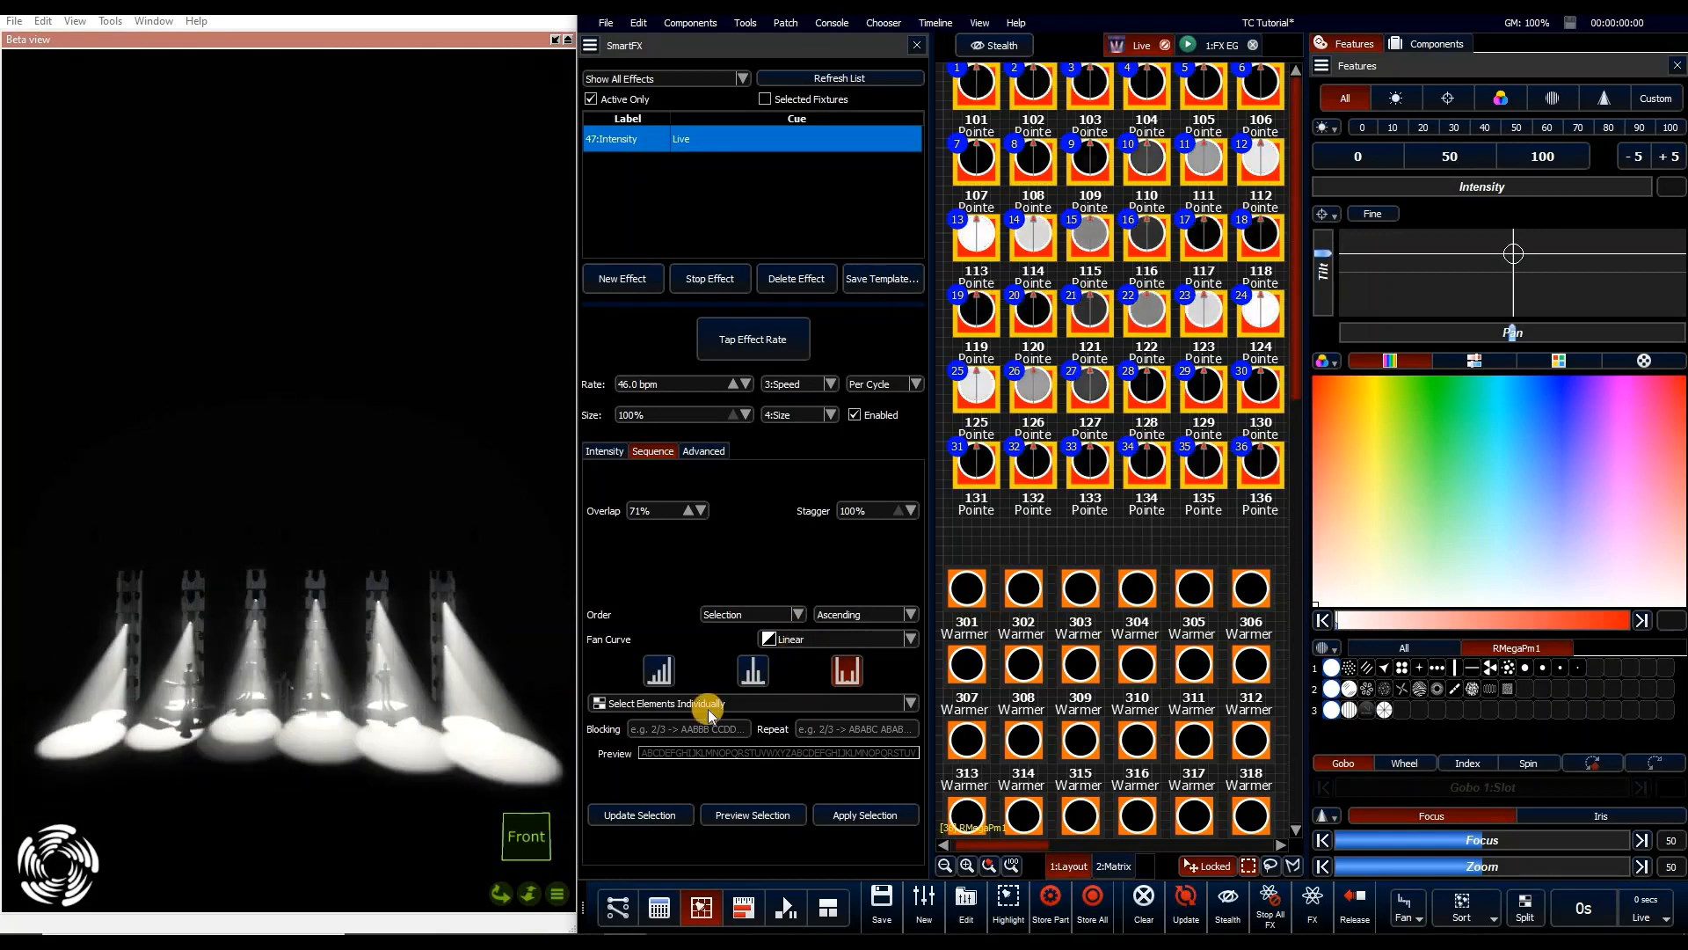
left_click(673, 667)
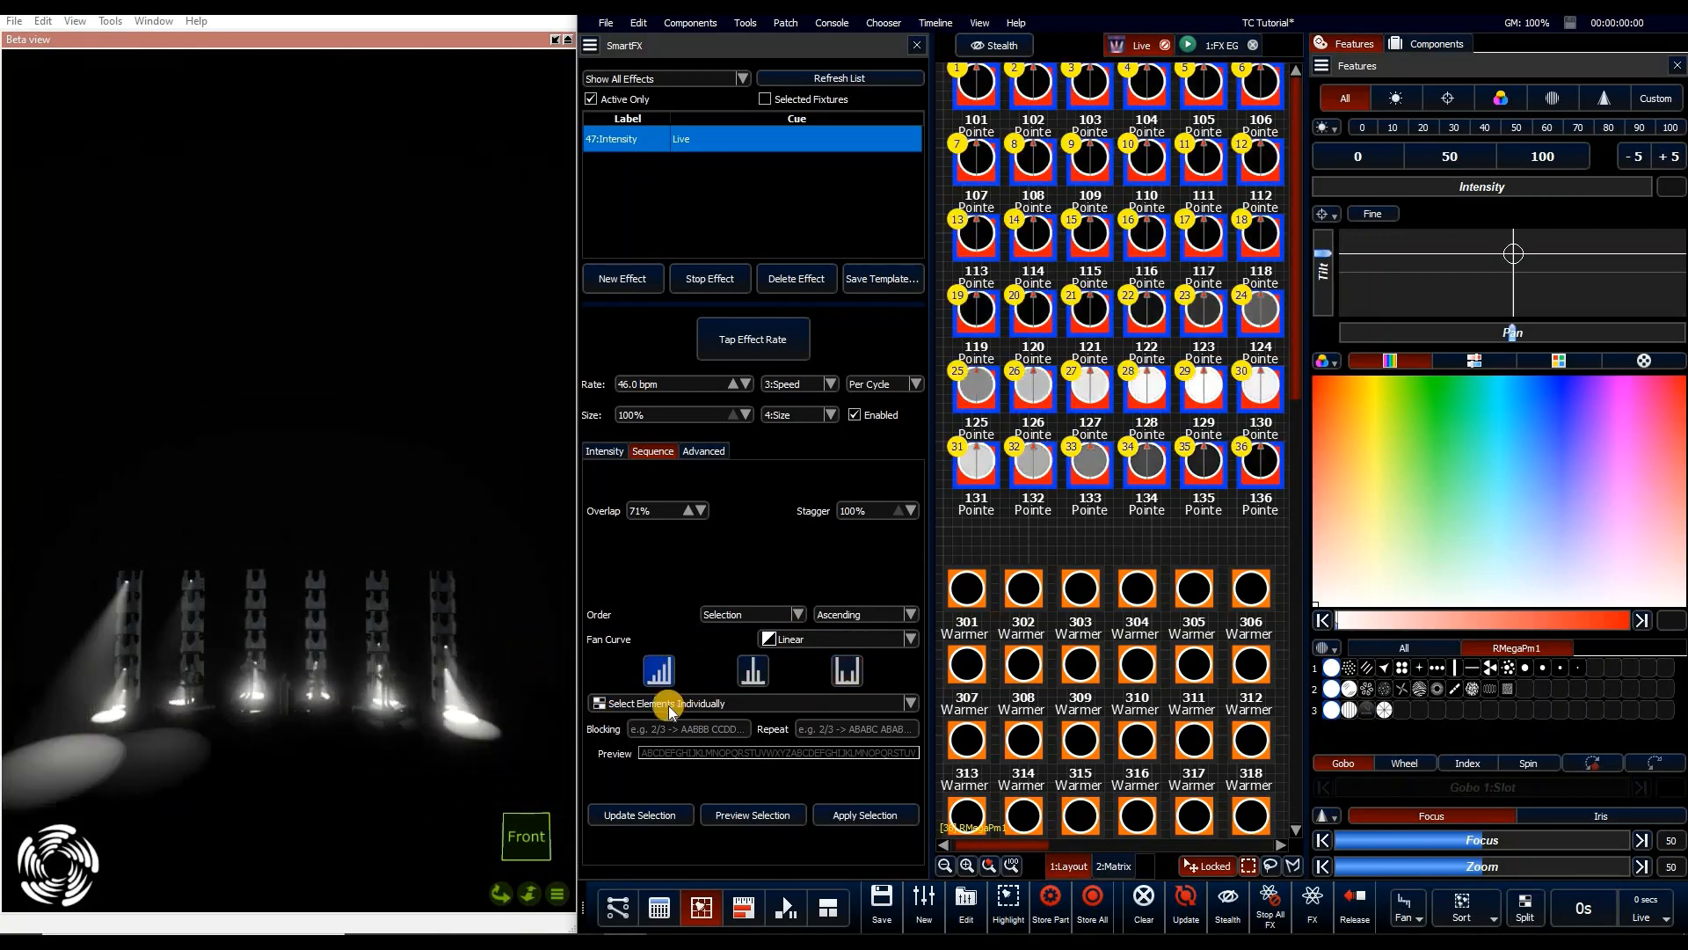
Try Group Elements Together for the effect's sequence, and return it to Select Elements Individually
left_click(669, 704)
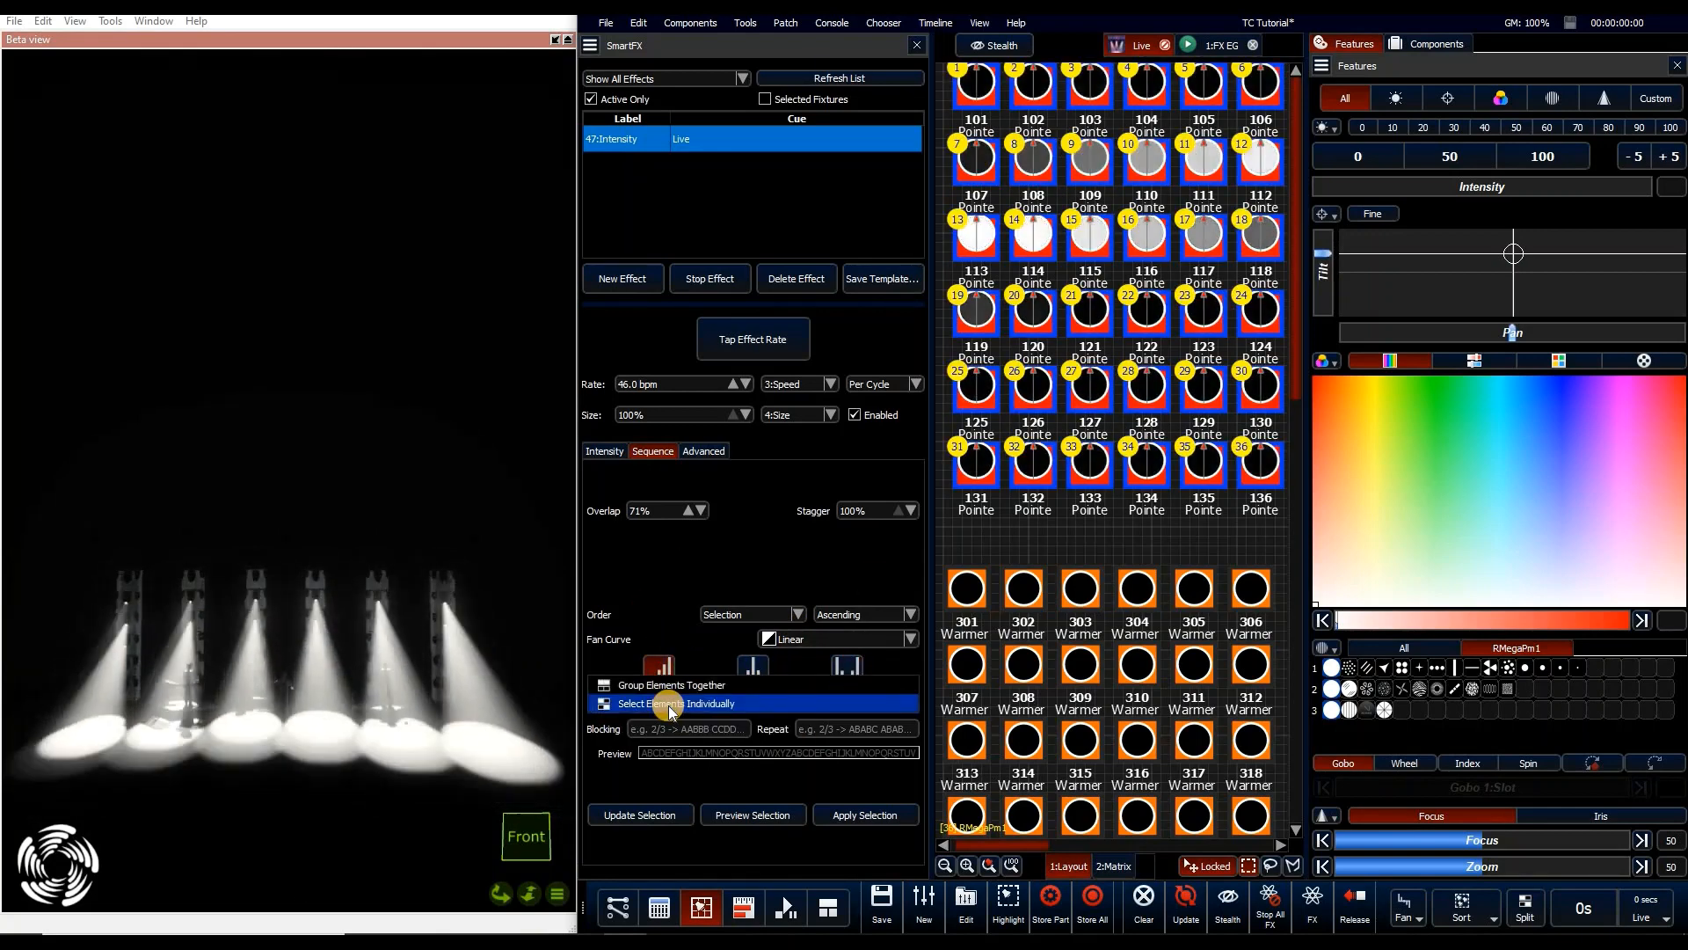
left_click(677, 686)
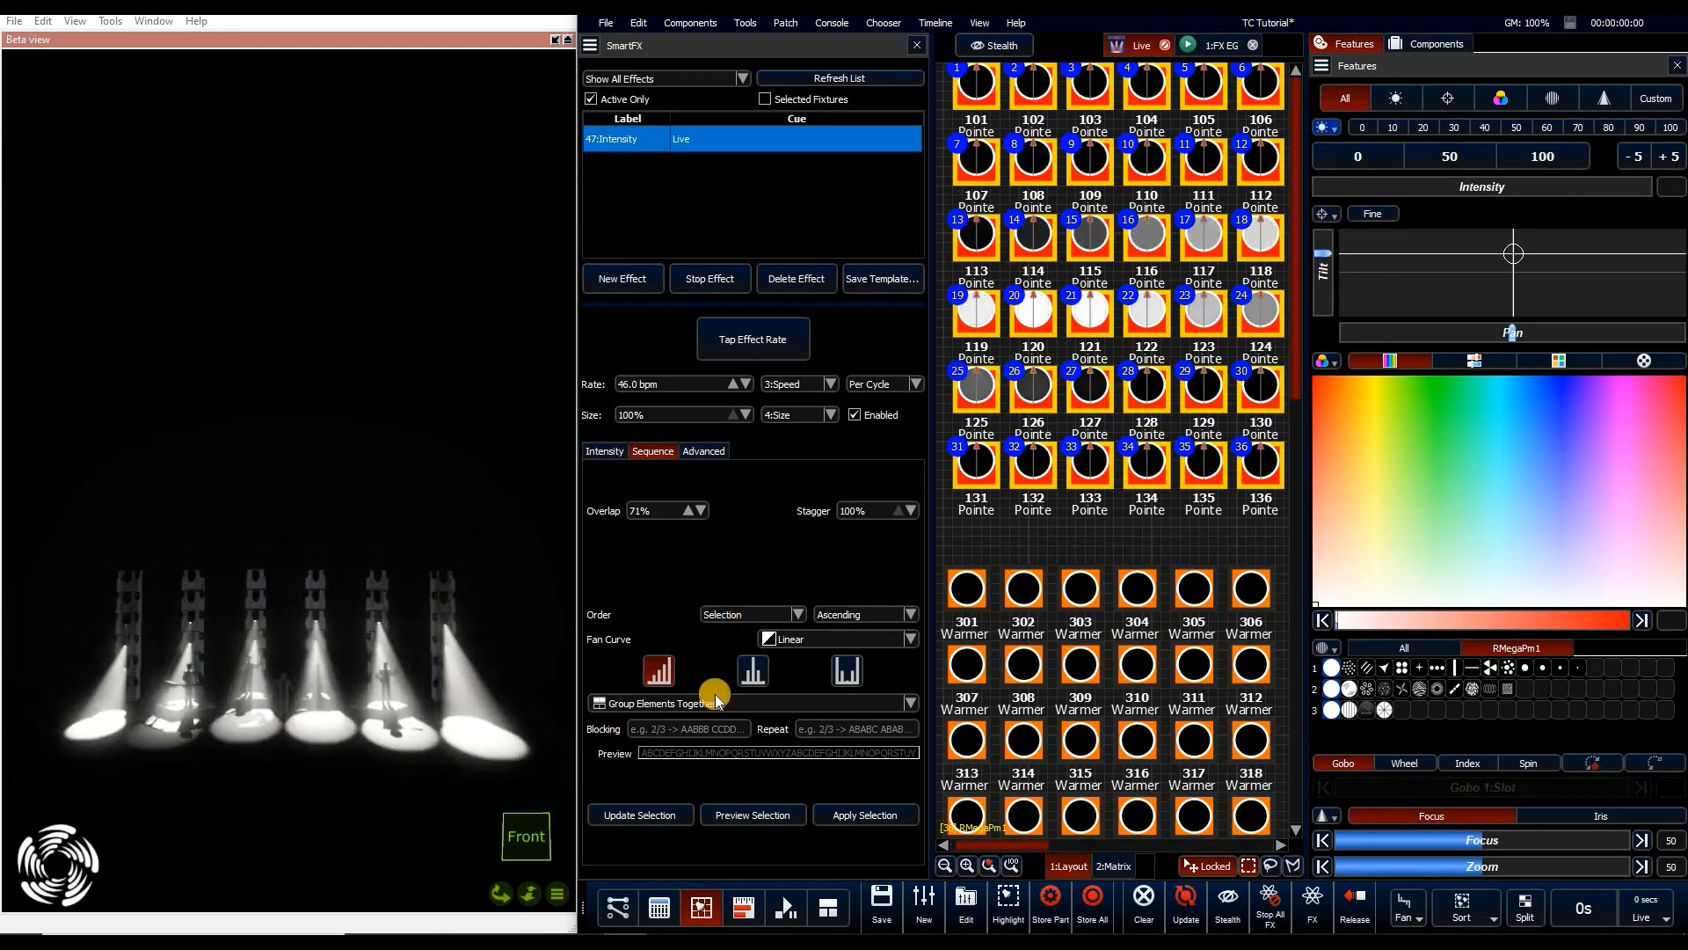
left_click(678, 713)
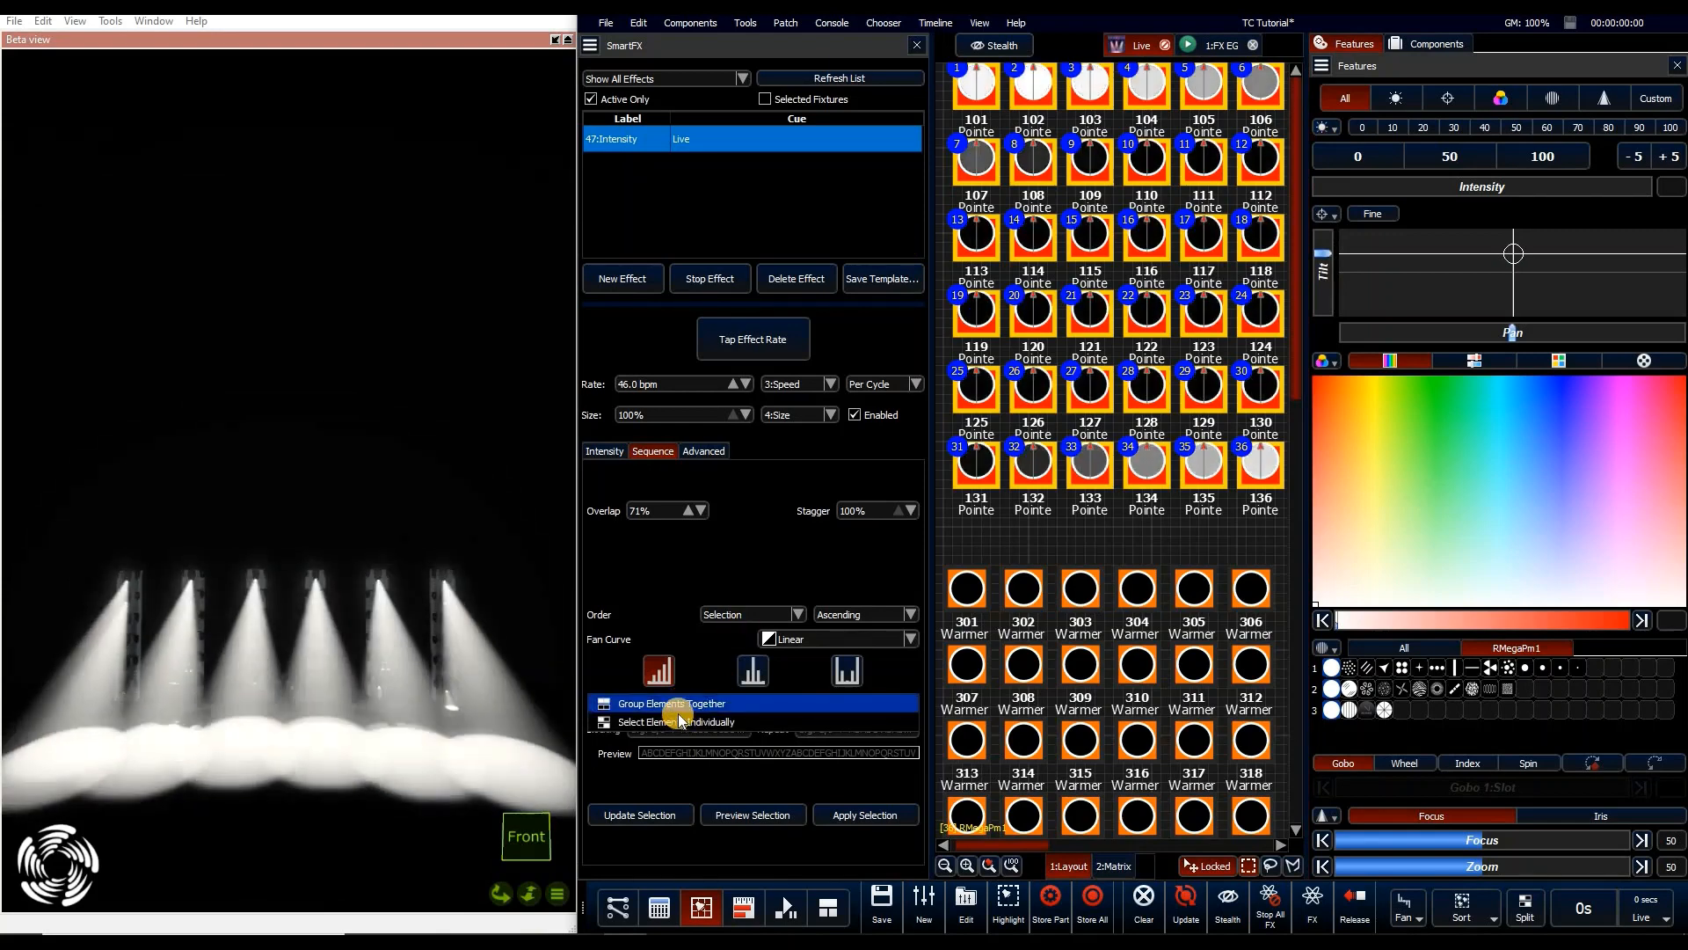
left_click(680, 720)
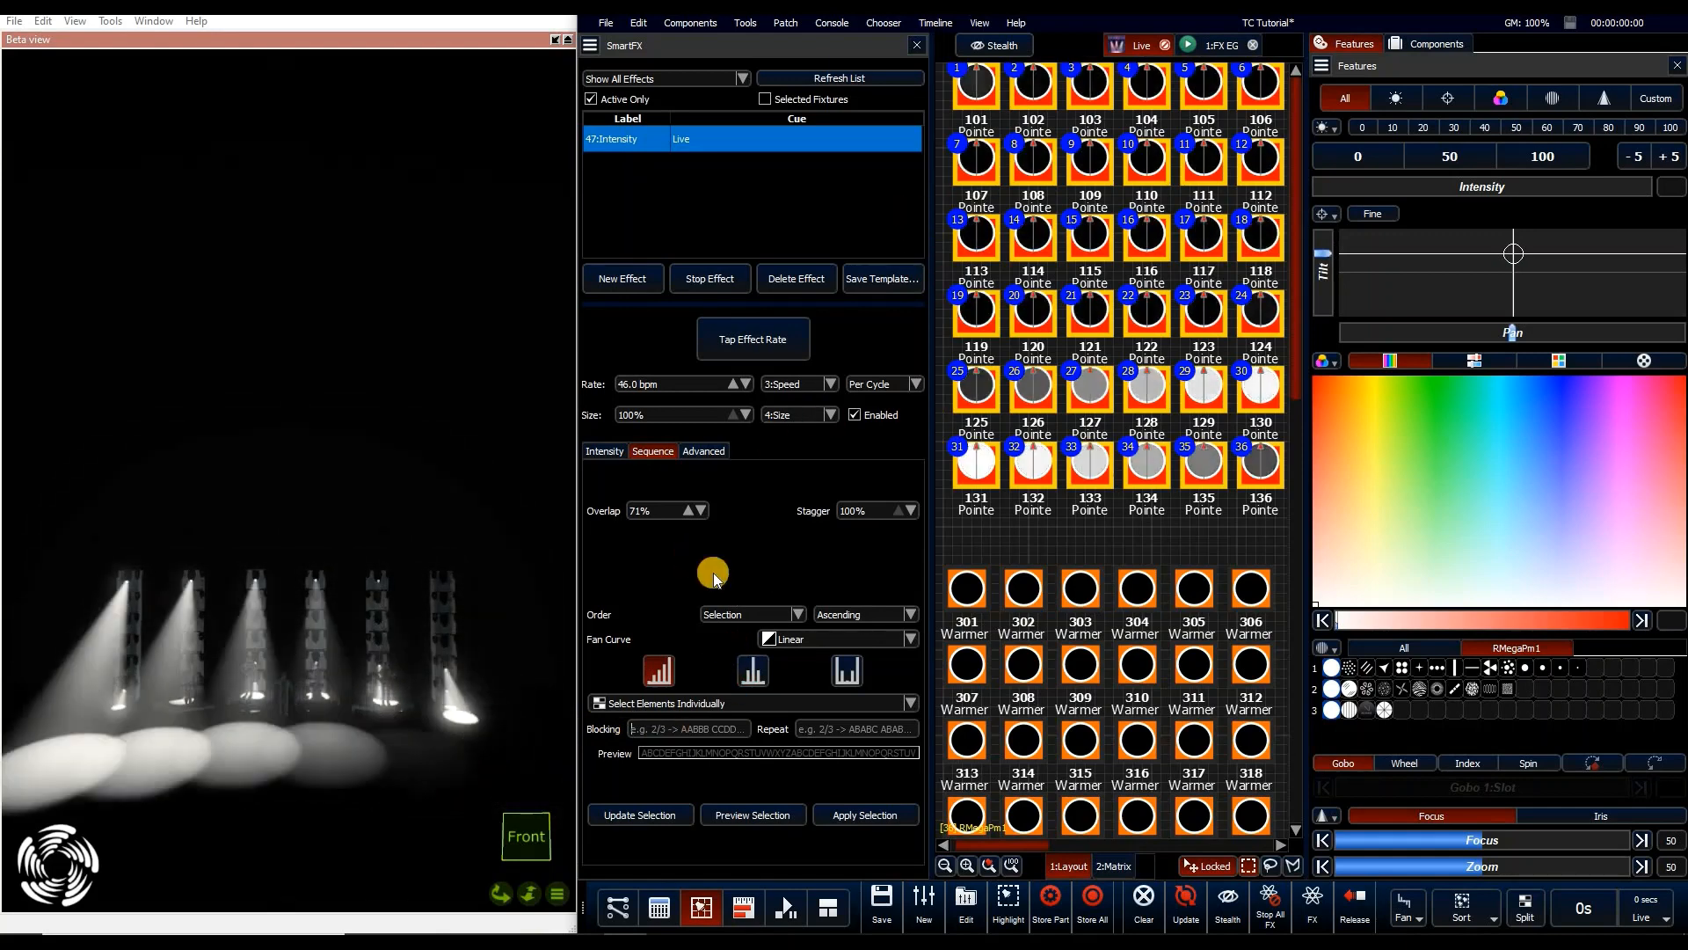
Set the effect's blocking to 3 and the overlap to 50%, trying rates of 27 and 9 bpm
type("3")
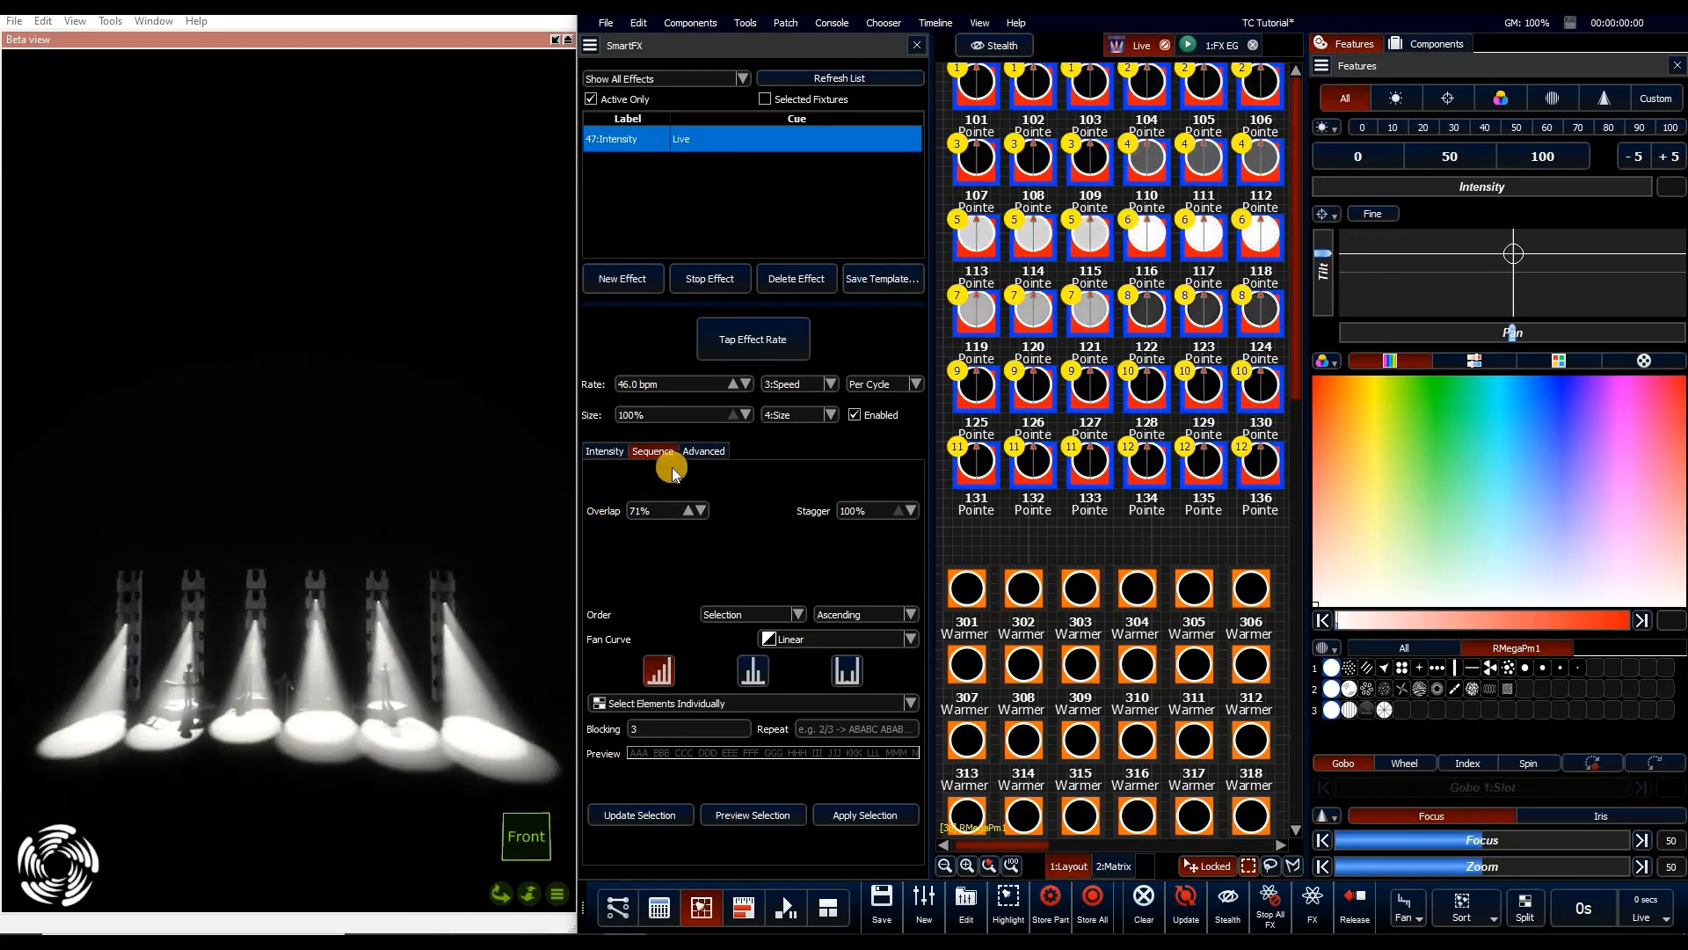
left_click_drag(675, 388, 658, 525)
double_click(657, 516)
type("50")
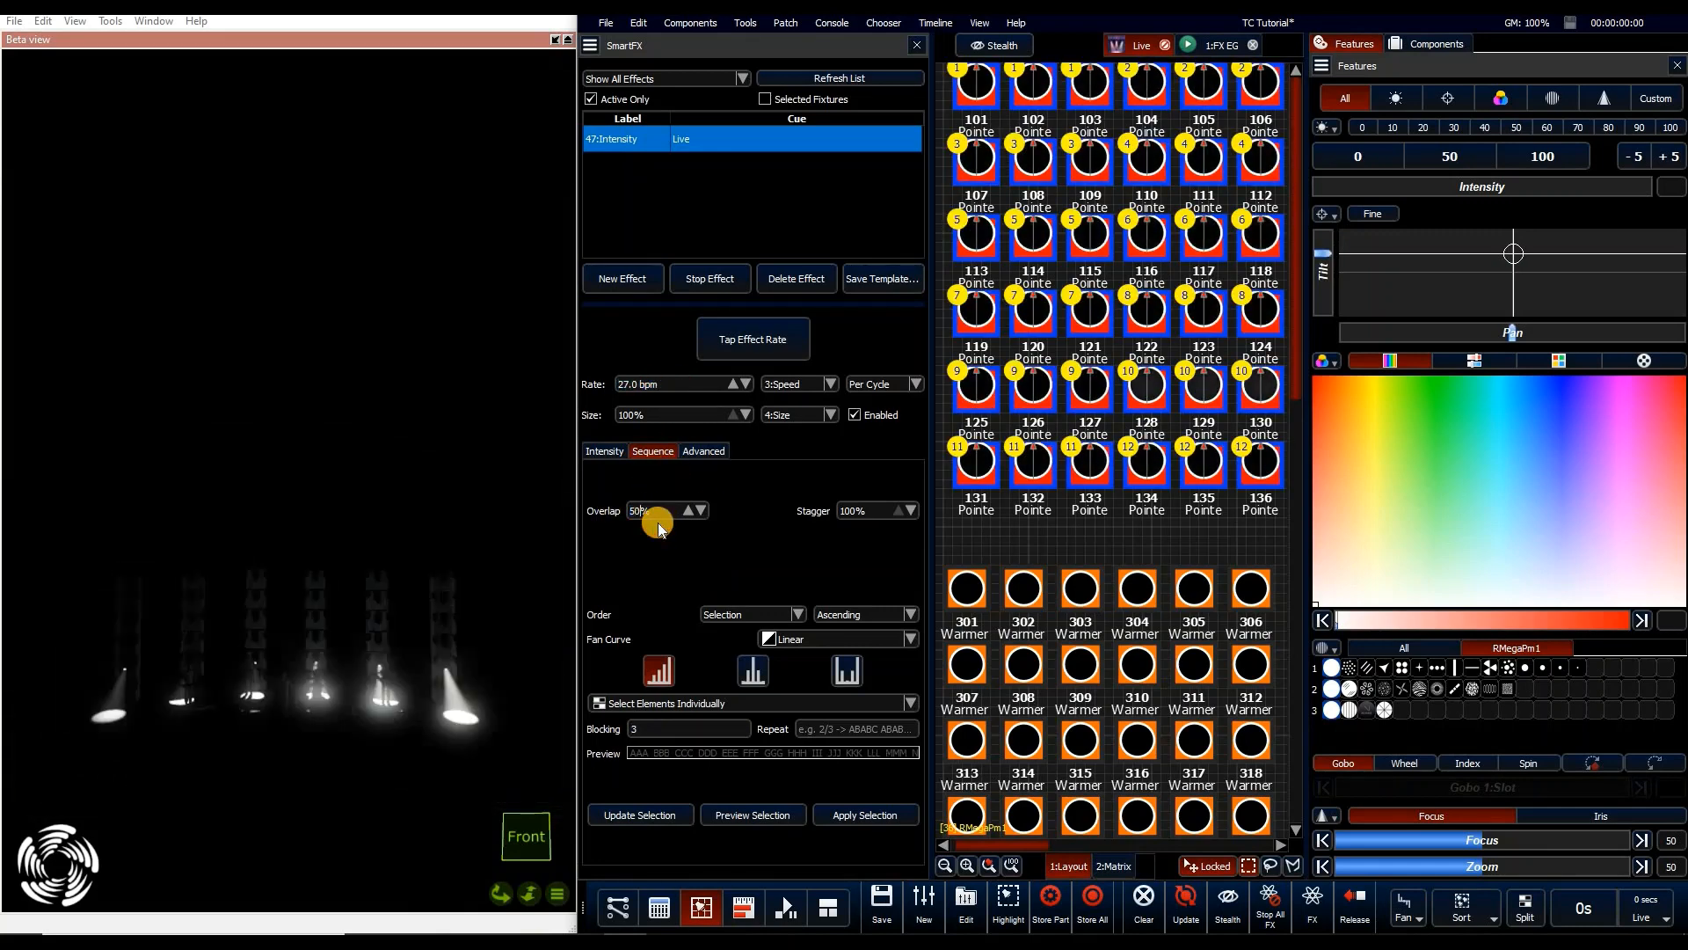
key("Return")
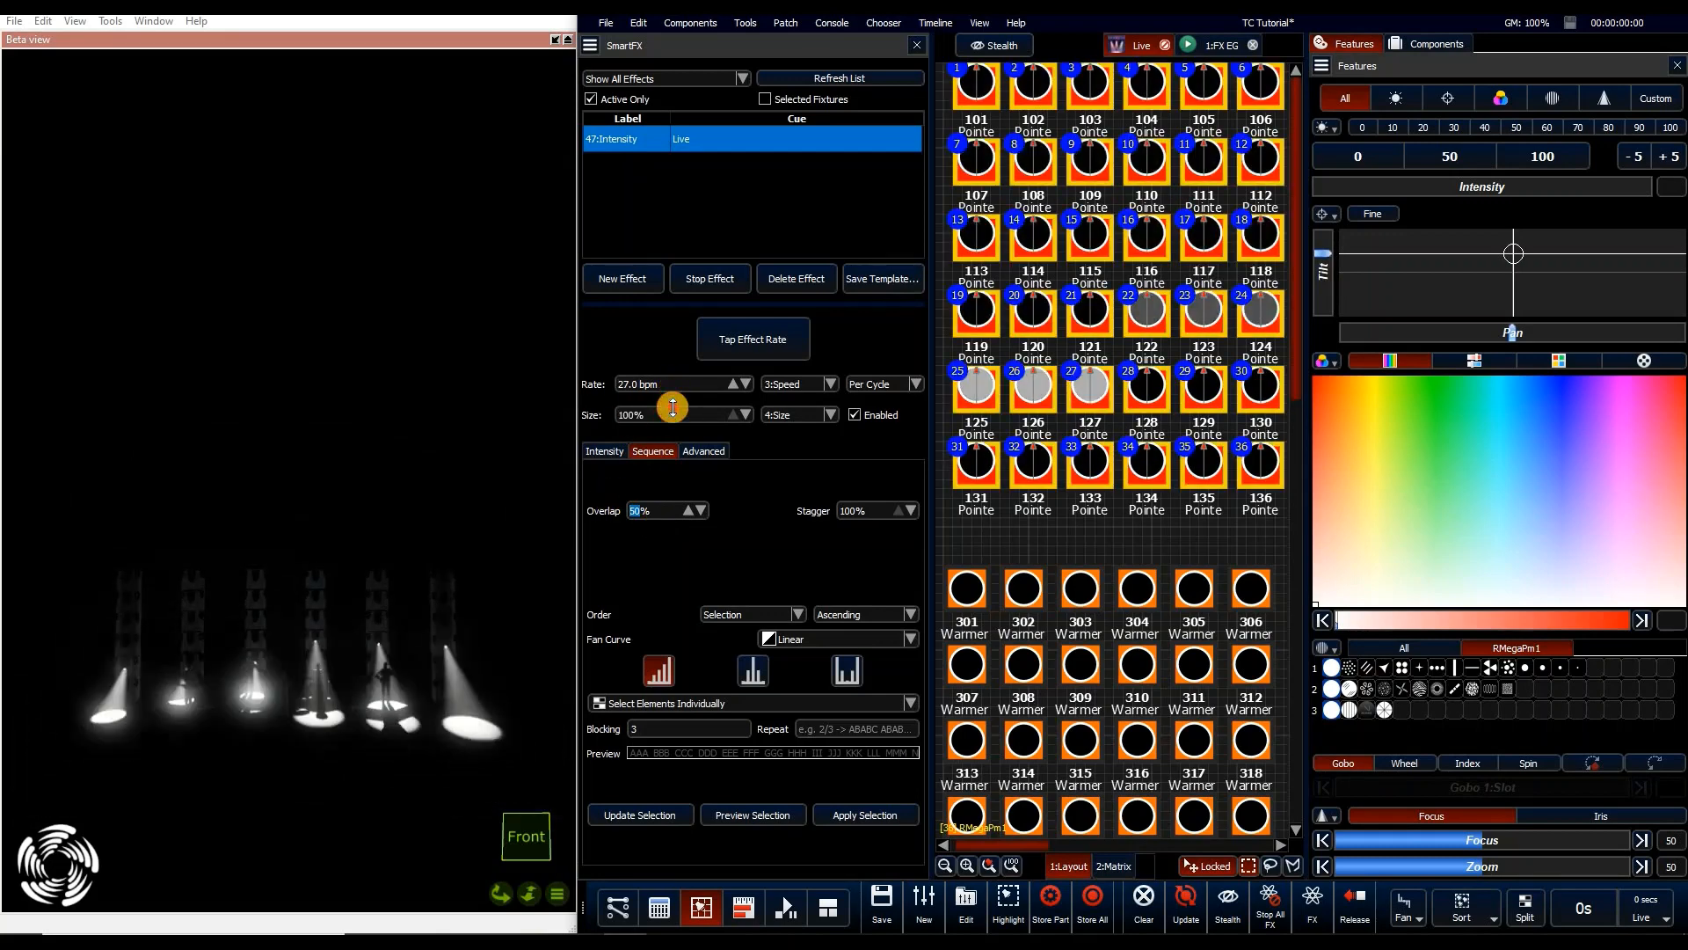
left_click_drag(673, 403, 336, 637)
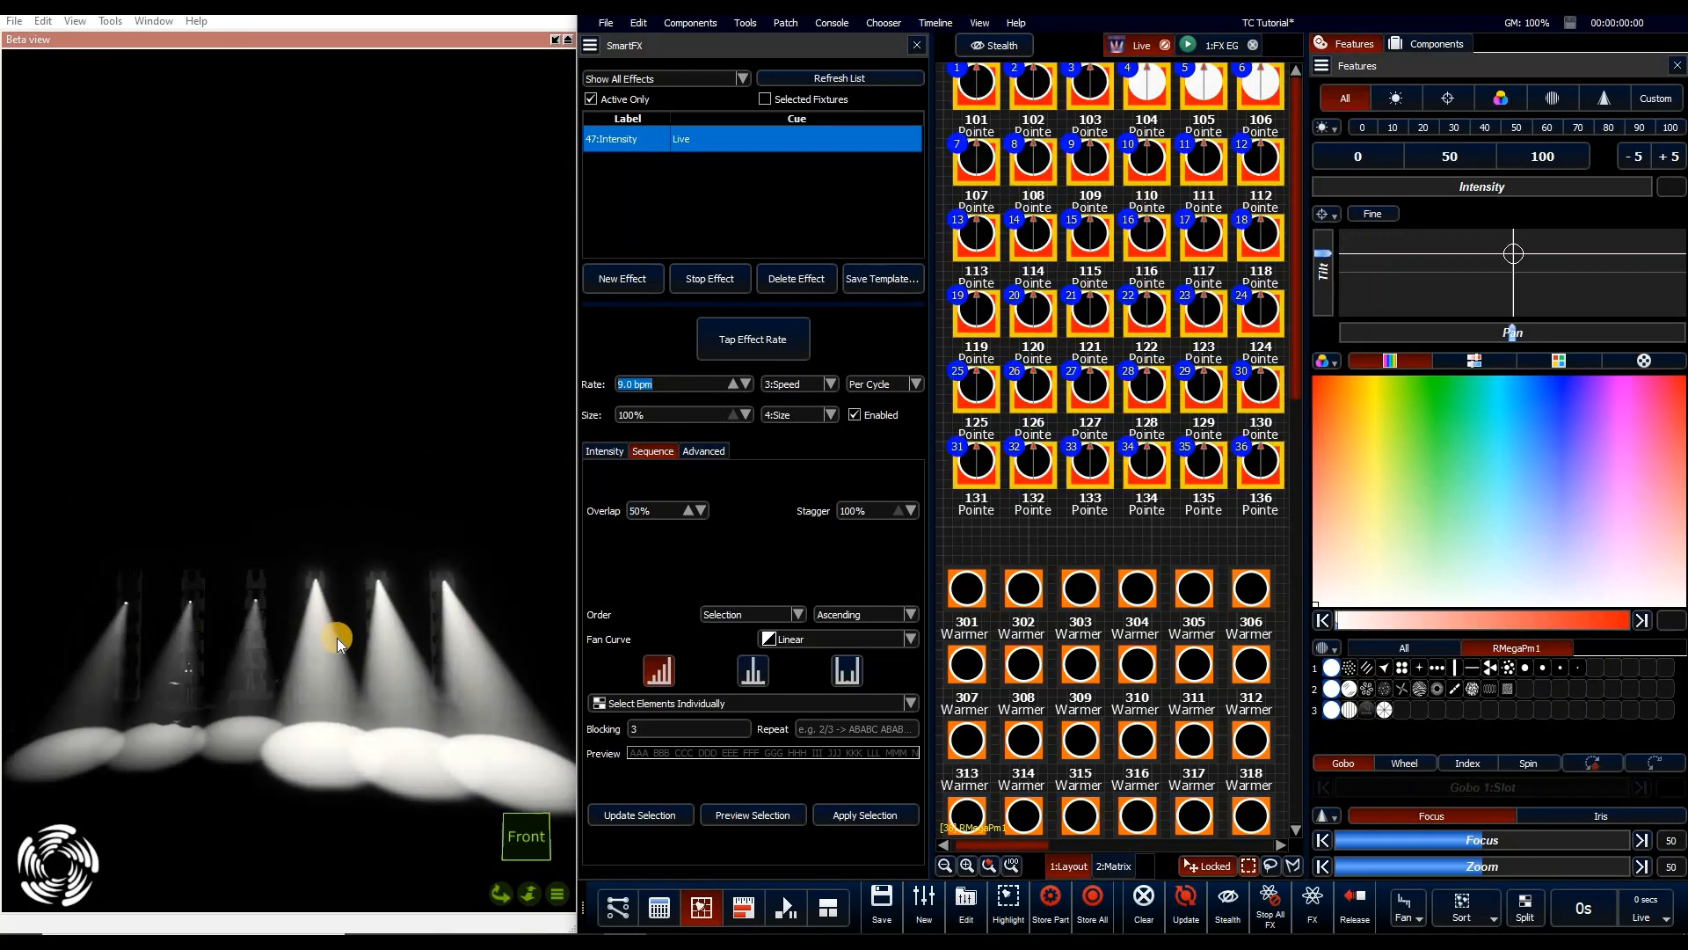
Set the effect's blocking to 6 and the rate to 25 bpm
double_click(658, 728)
type("6")
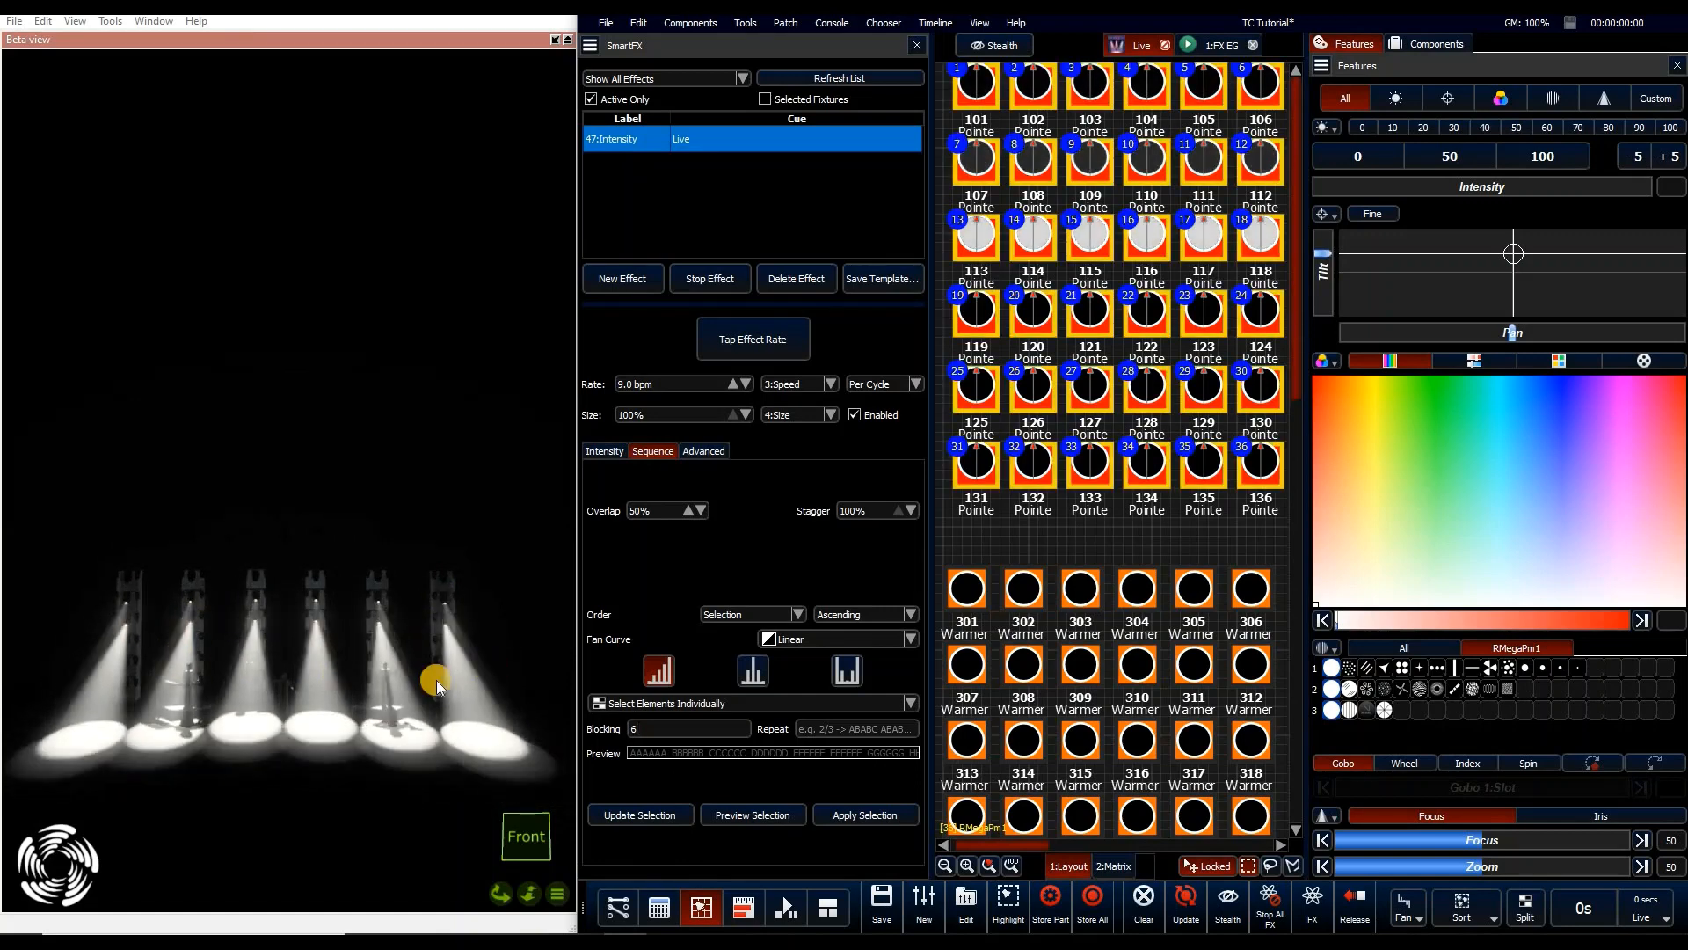
double_click(643, 385)
type("25")
key("Return")
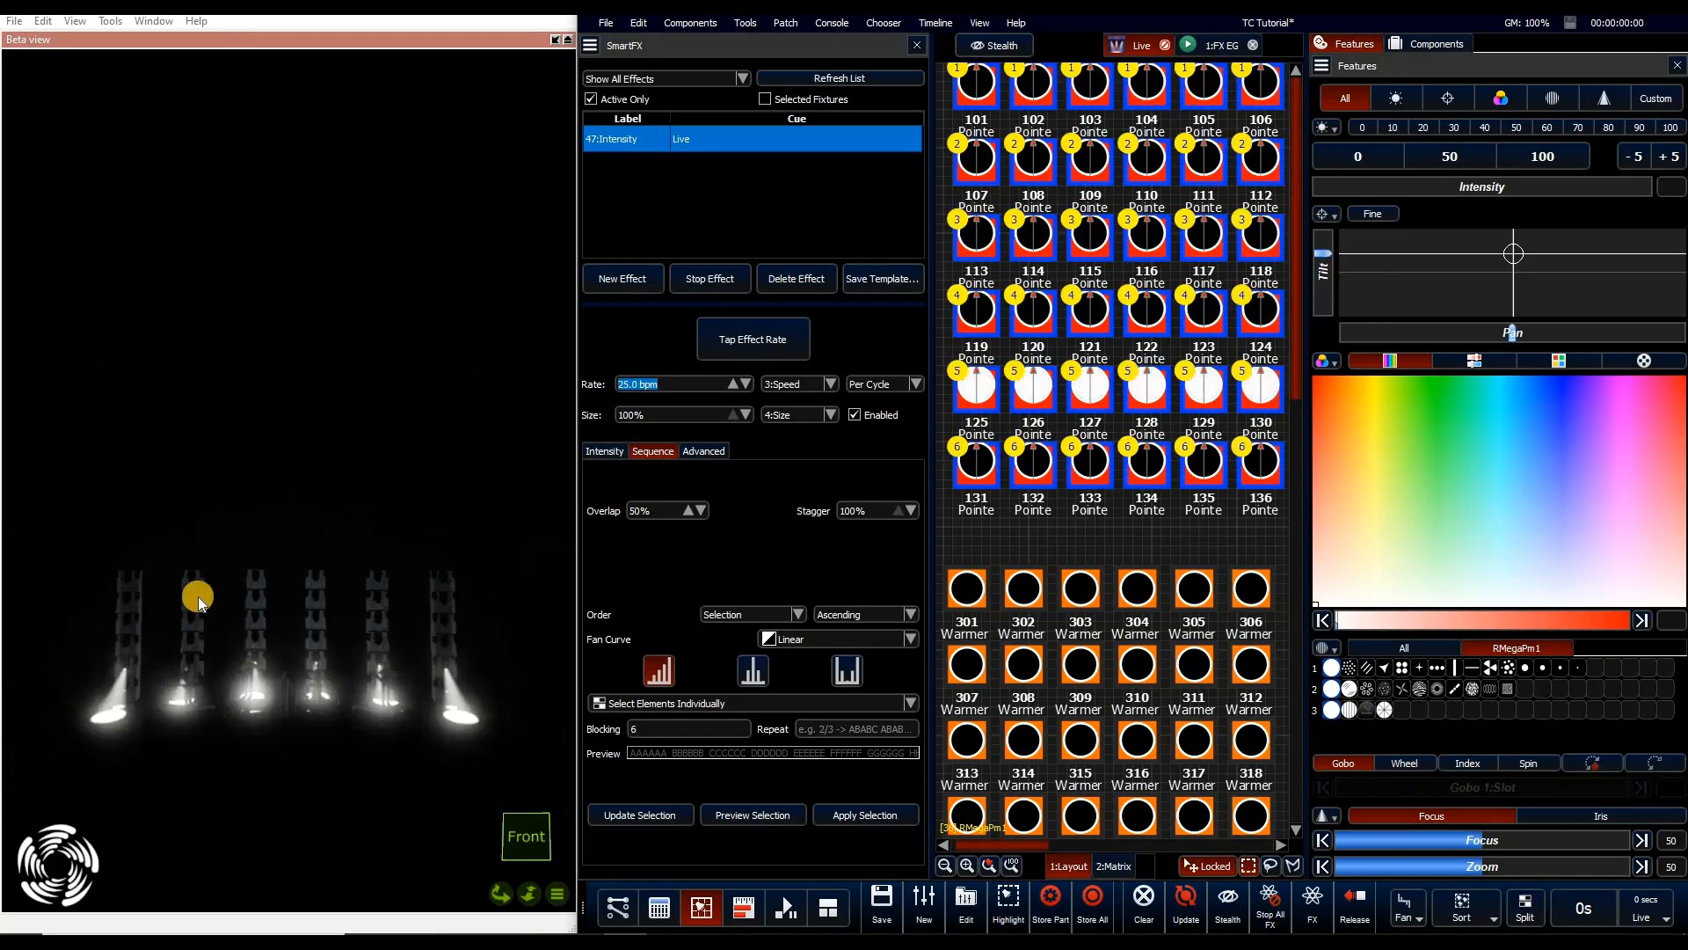
Replace the blocking with the pattern 2/3 and slow the effect's rate to 12 bpm
left_click(701, 729)
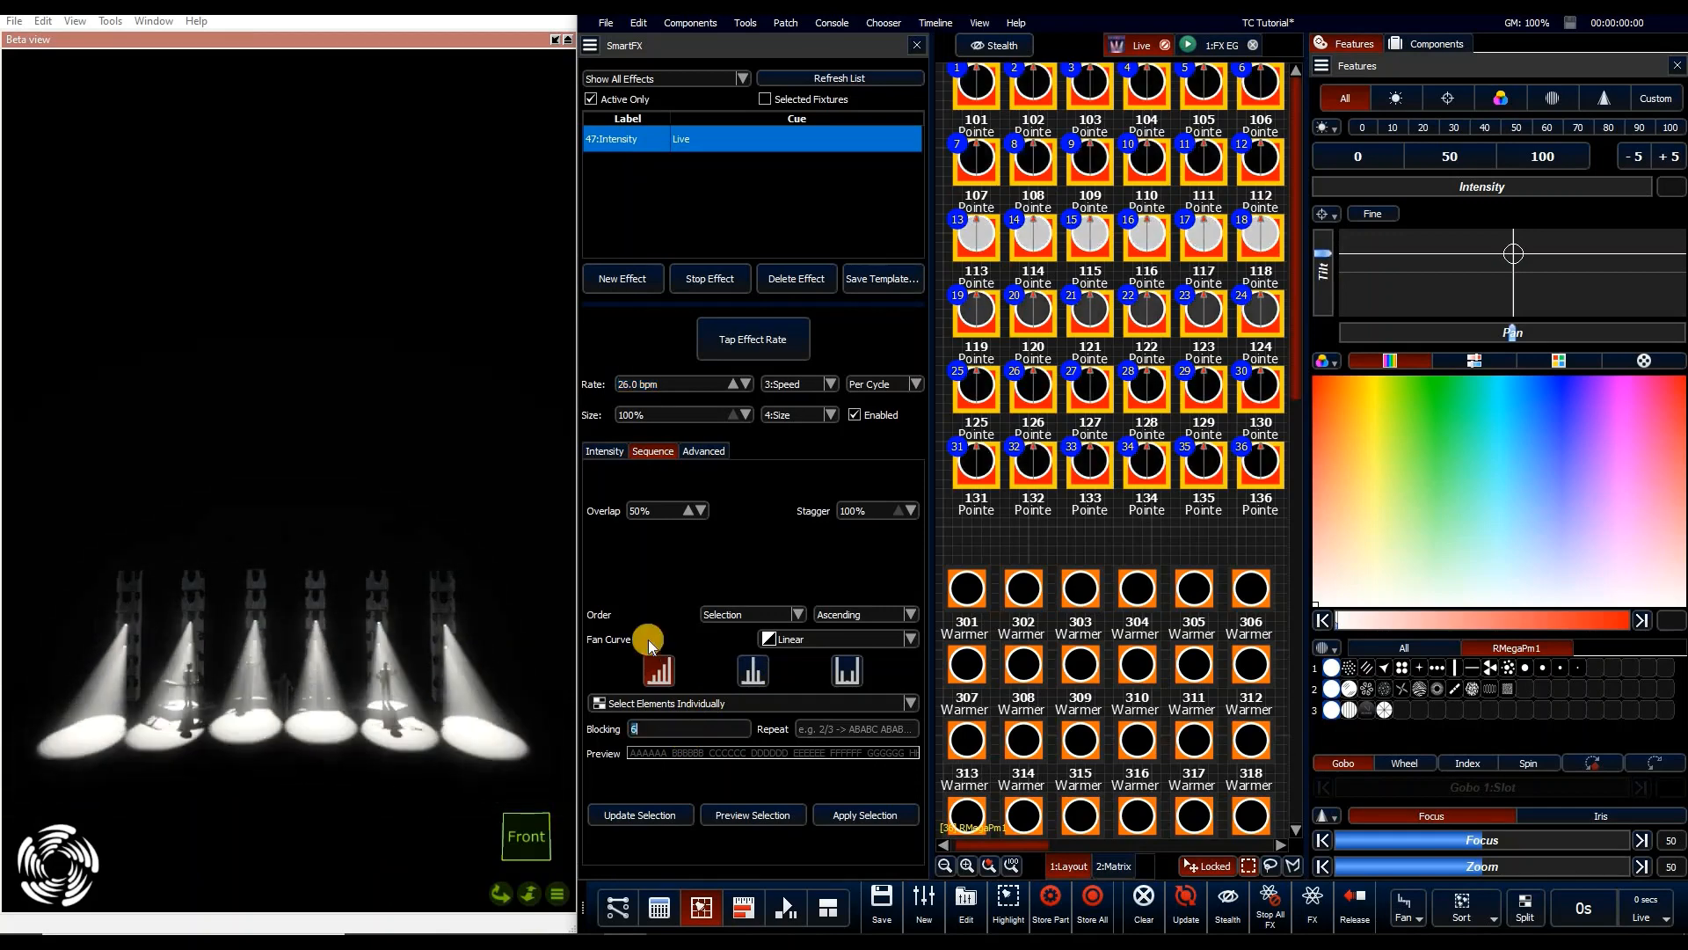
key("BackSpace")
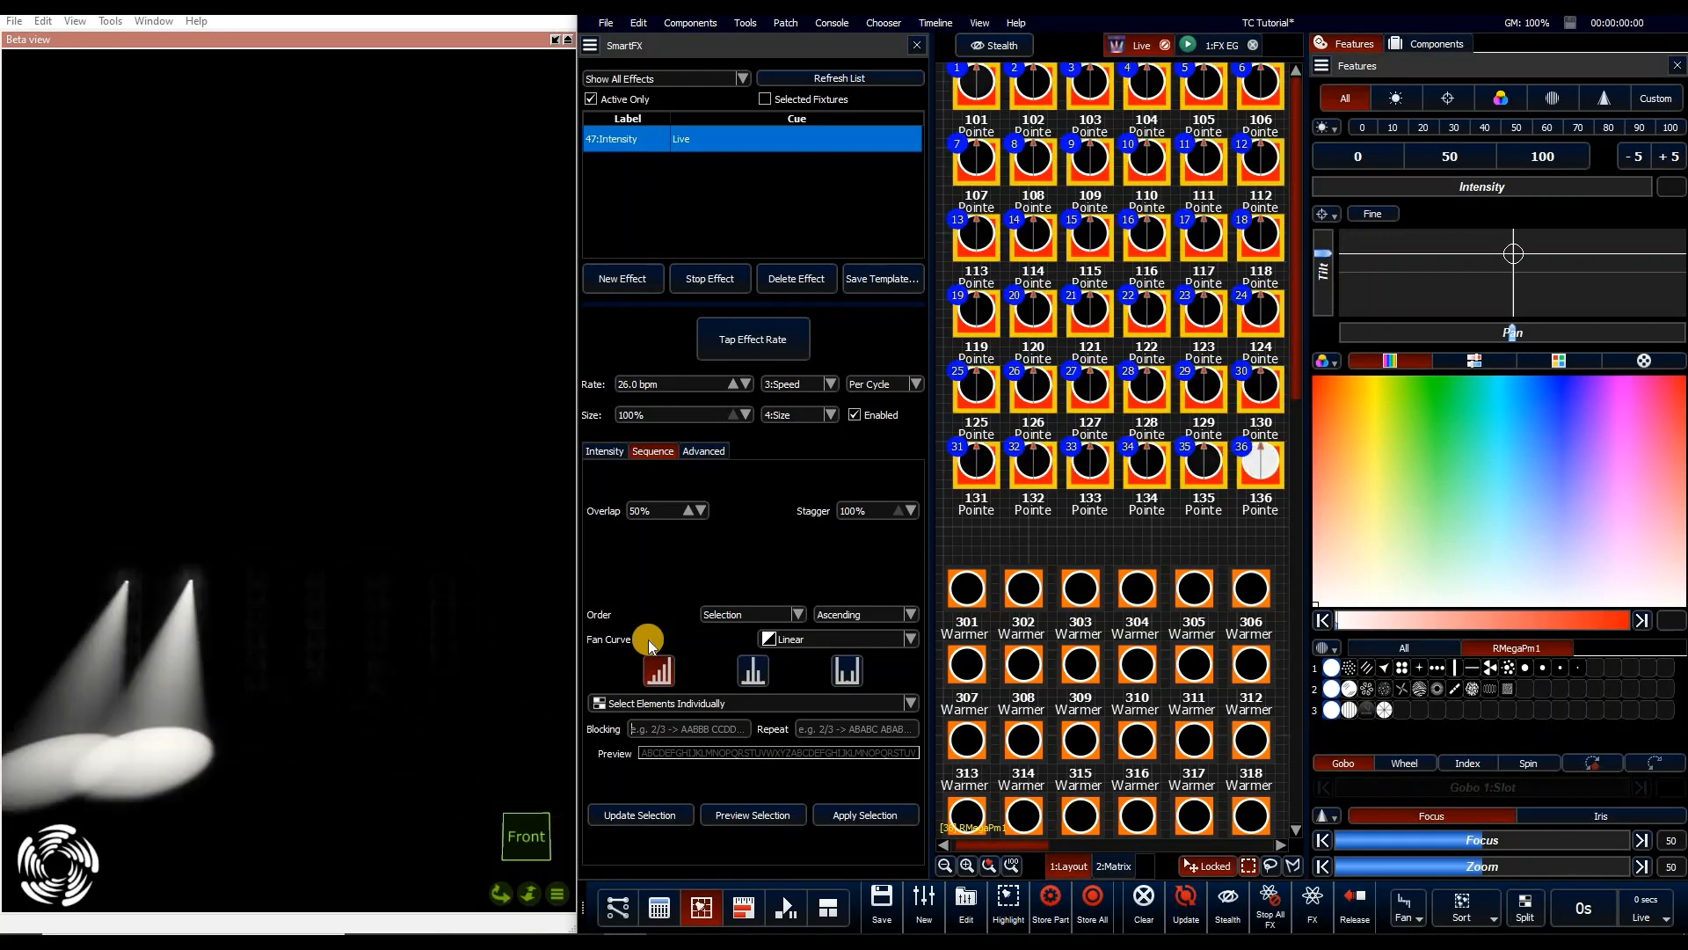
type("2/")
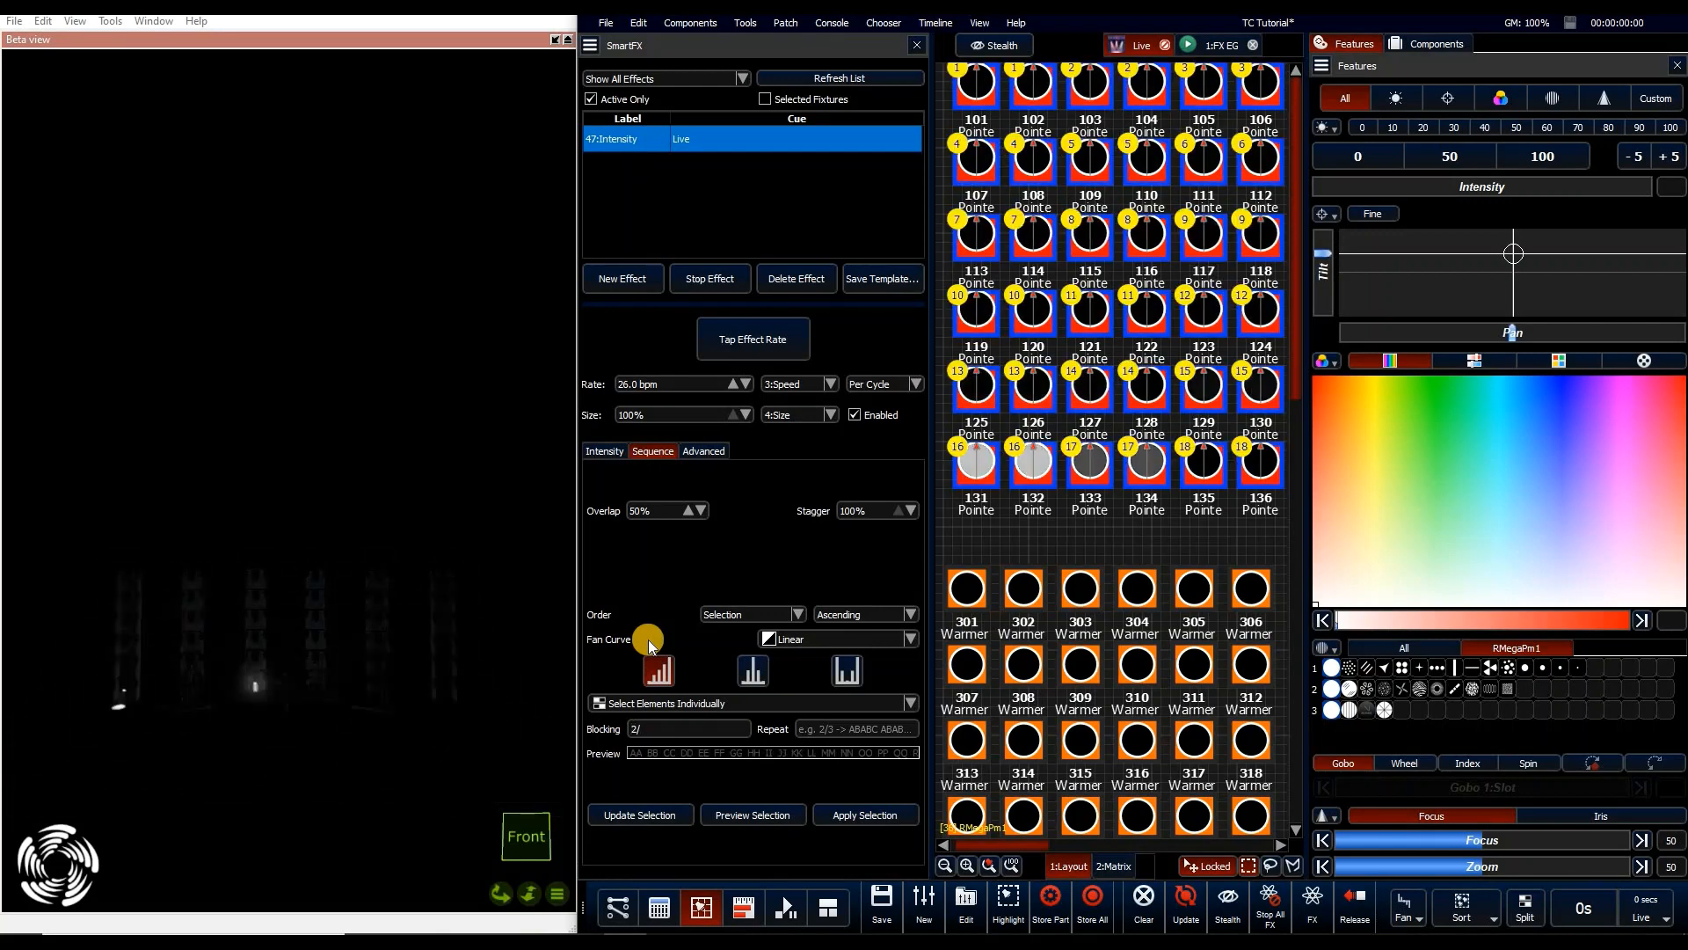
type("3")
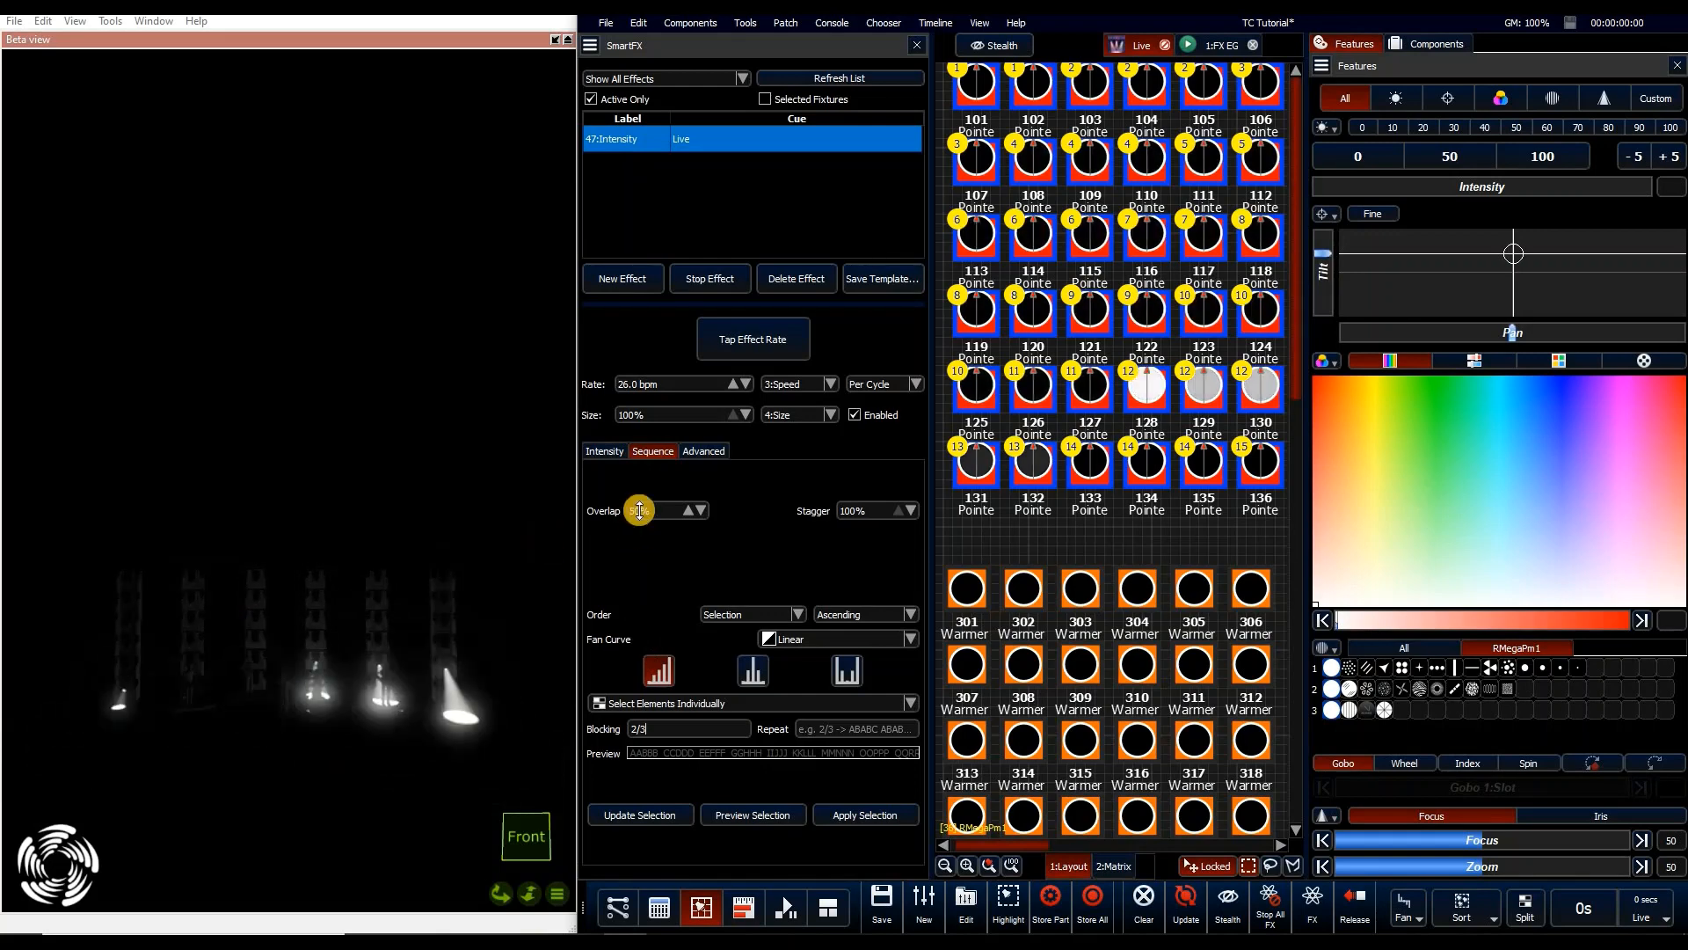
left_click_drag(672, 397, 668, 404)
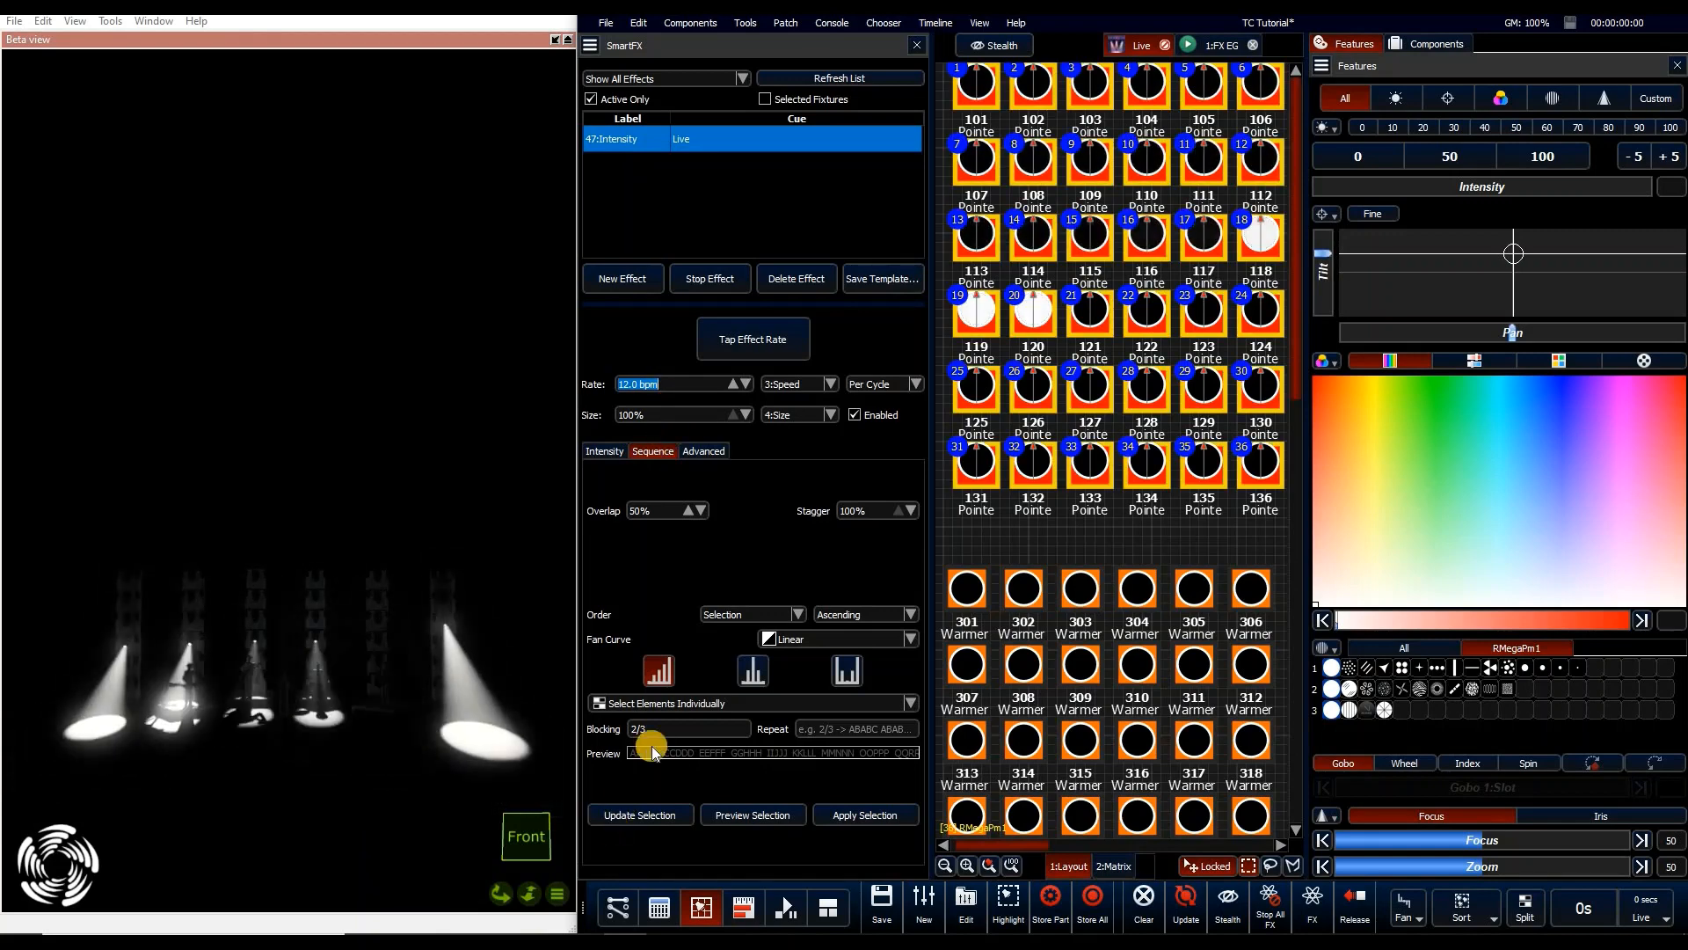
Try the blocking pattern 2/3/4, and clear the blocking to use a repeat of 2 instead
left_click(674, 588)
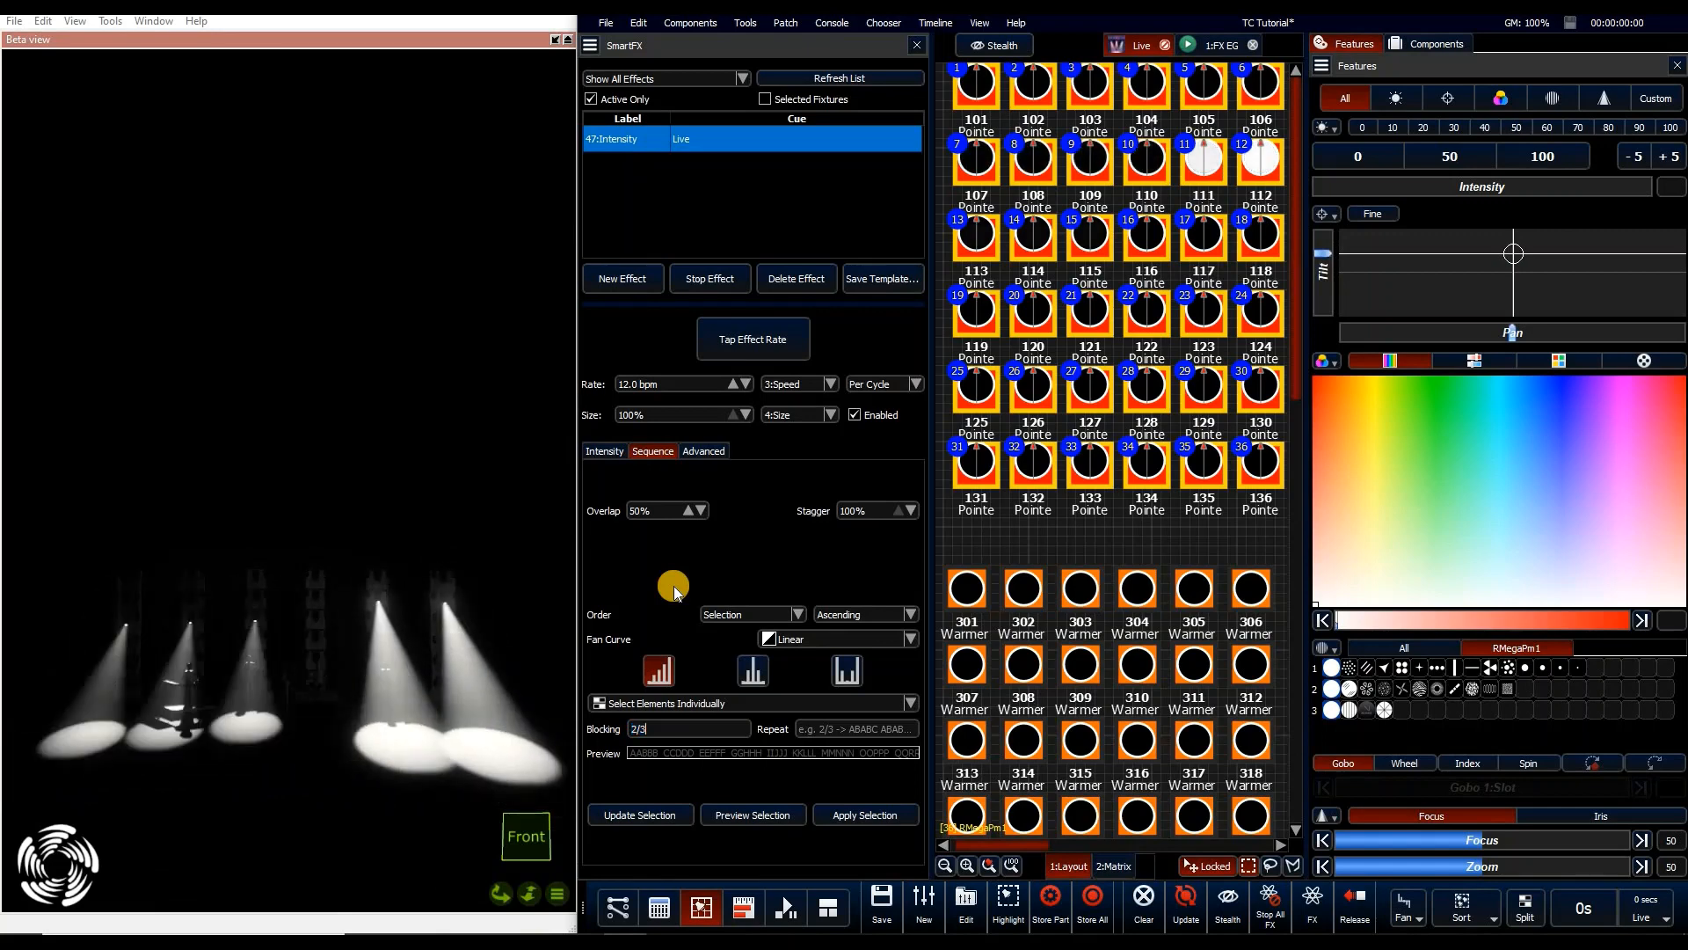
type("/4")
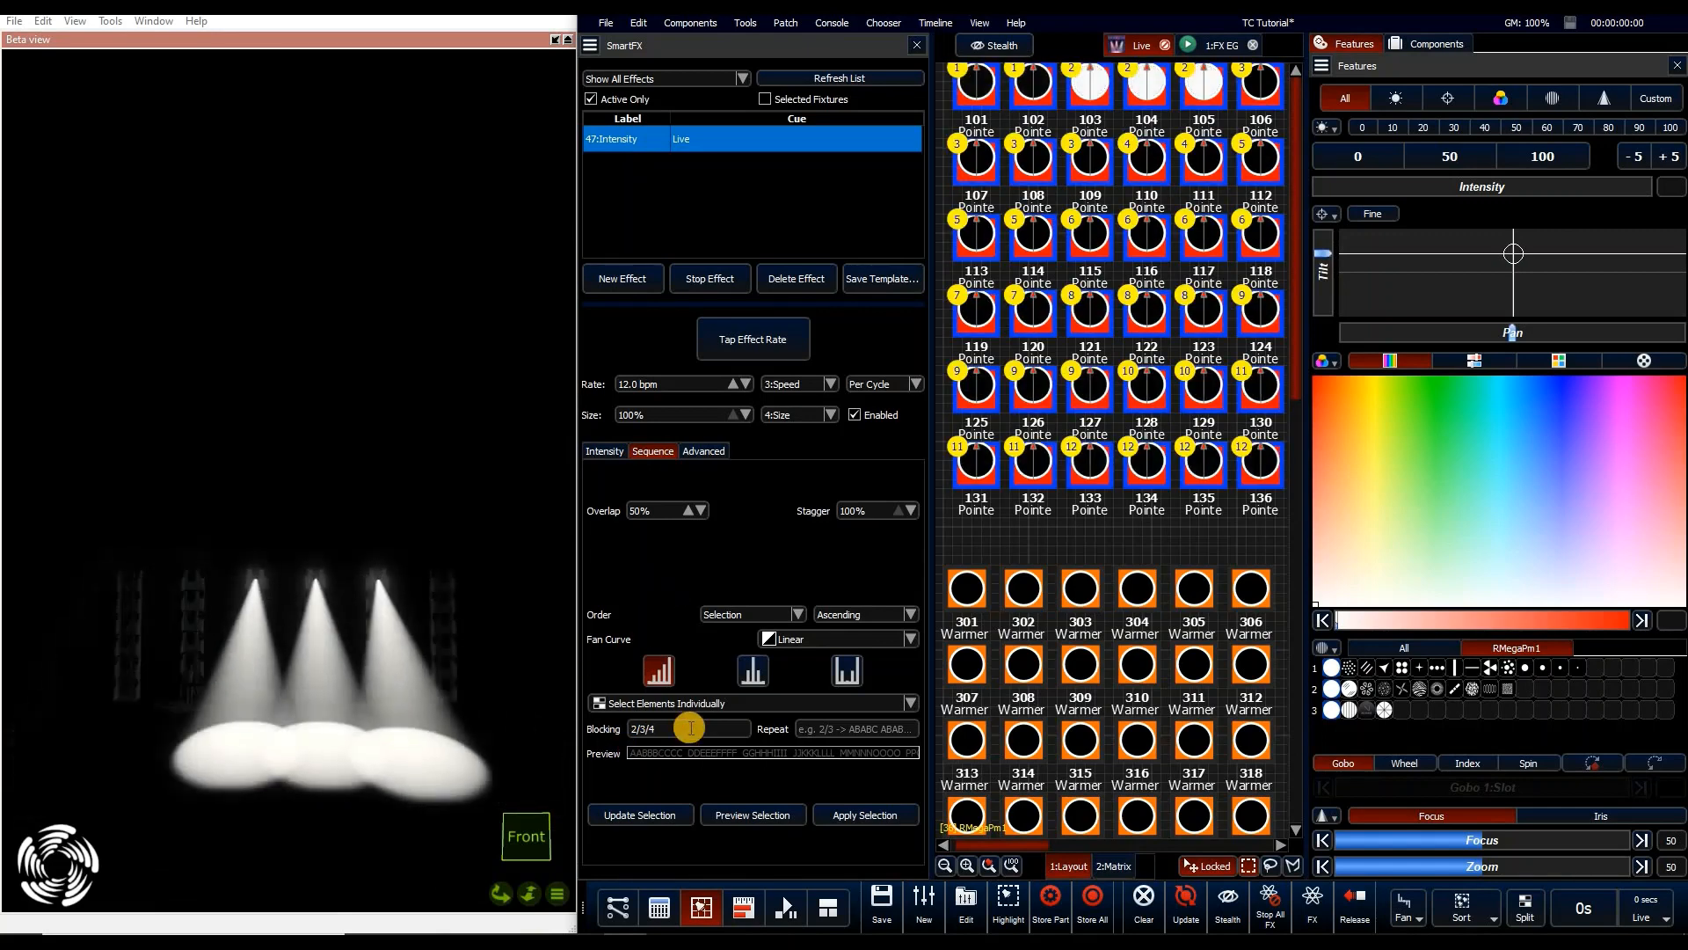
key("BackSpace")
key("BackSpace")
key("BackSpace")
key("BackSpace")
key("BackSpace")
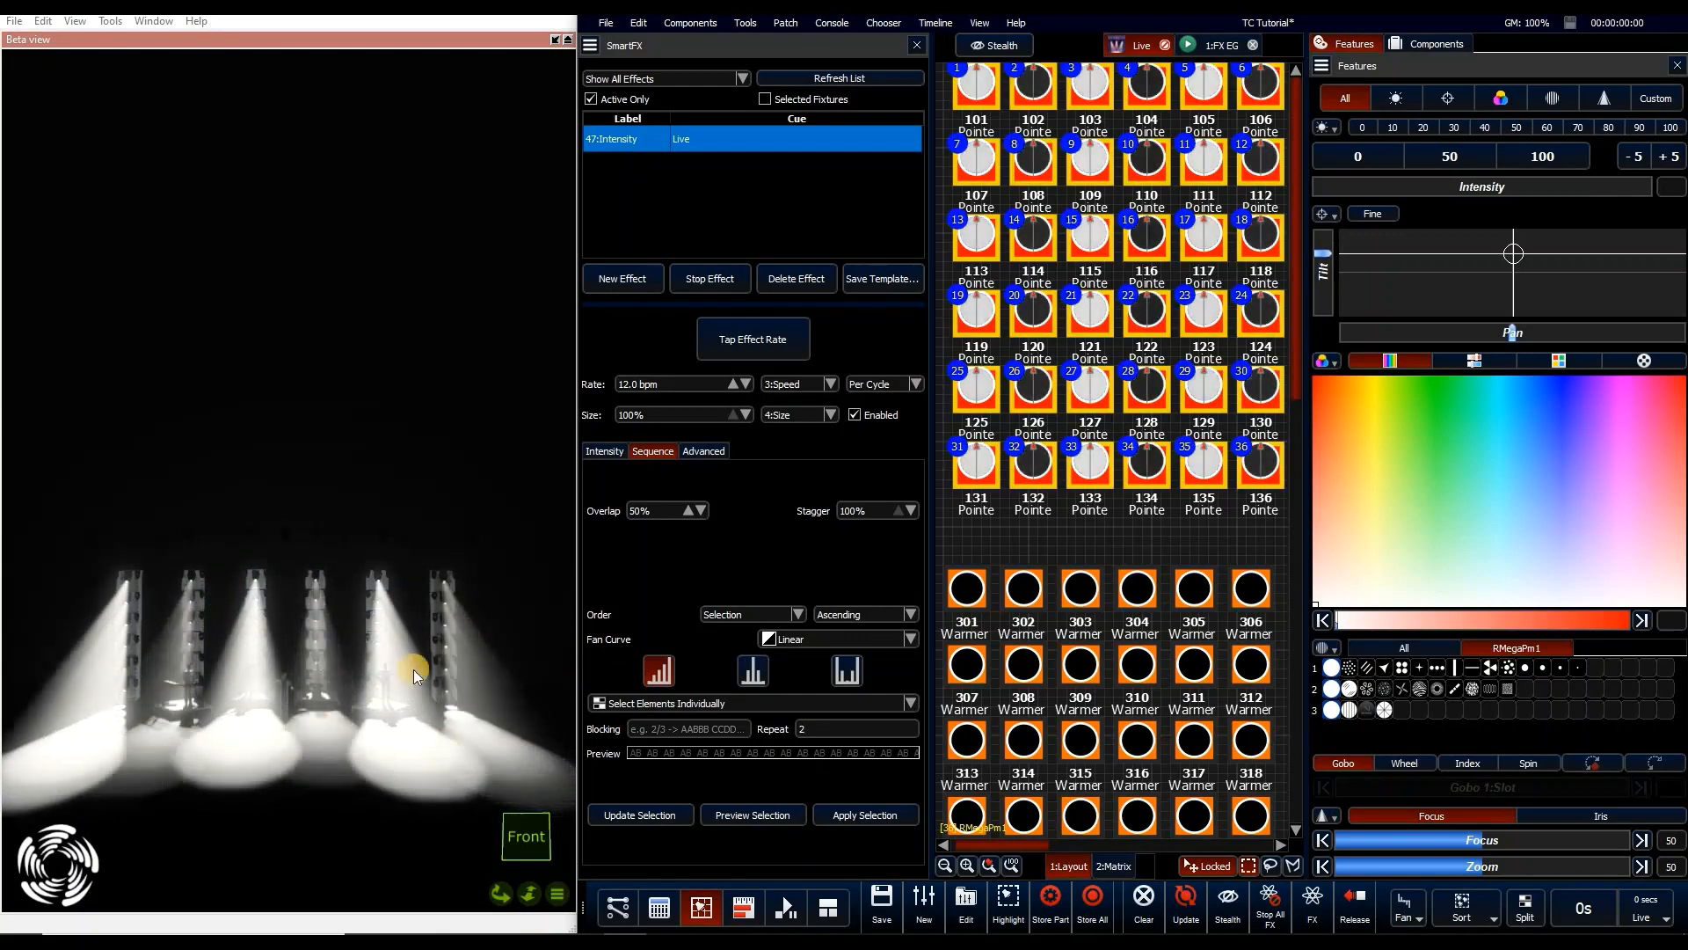
Compare repeat values of 3 and 4 on the effect, and clear the repeat
key("BackSpace")
type("3")
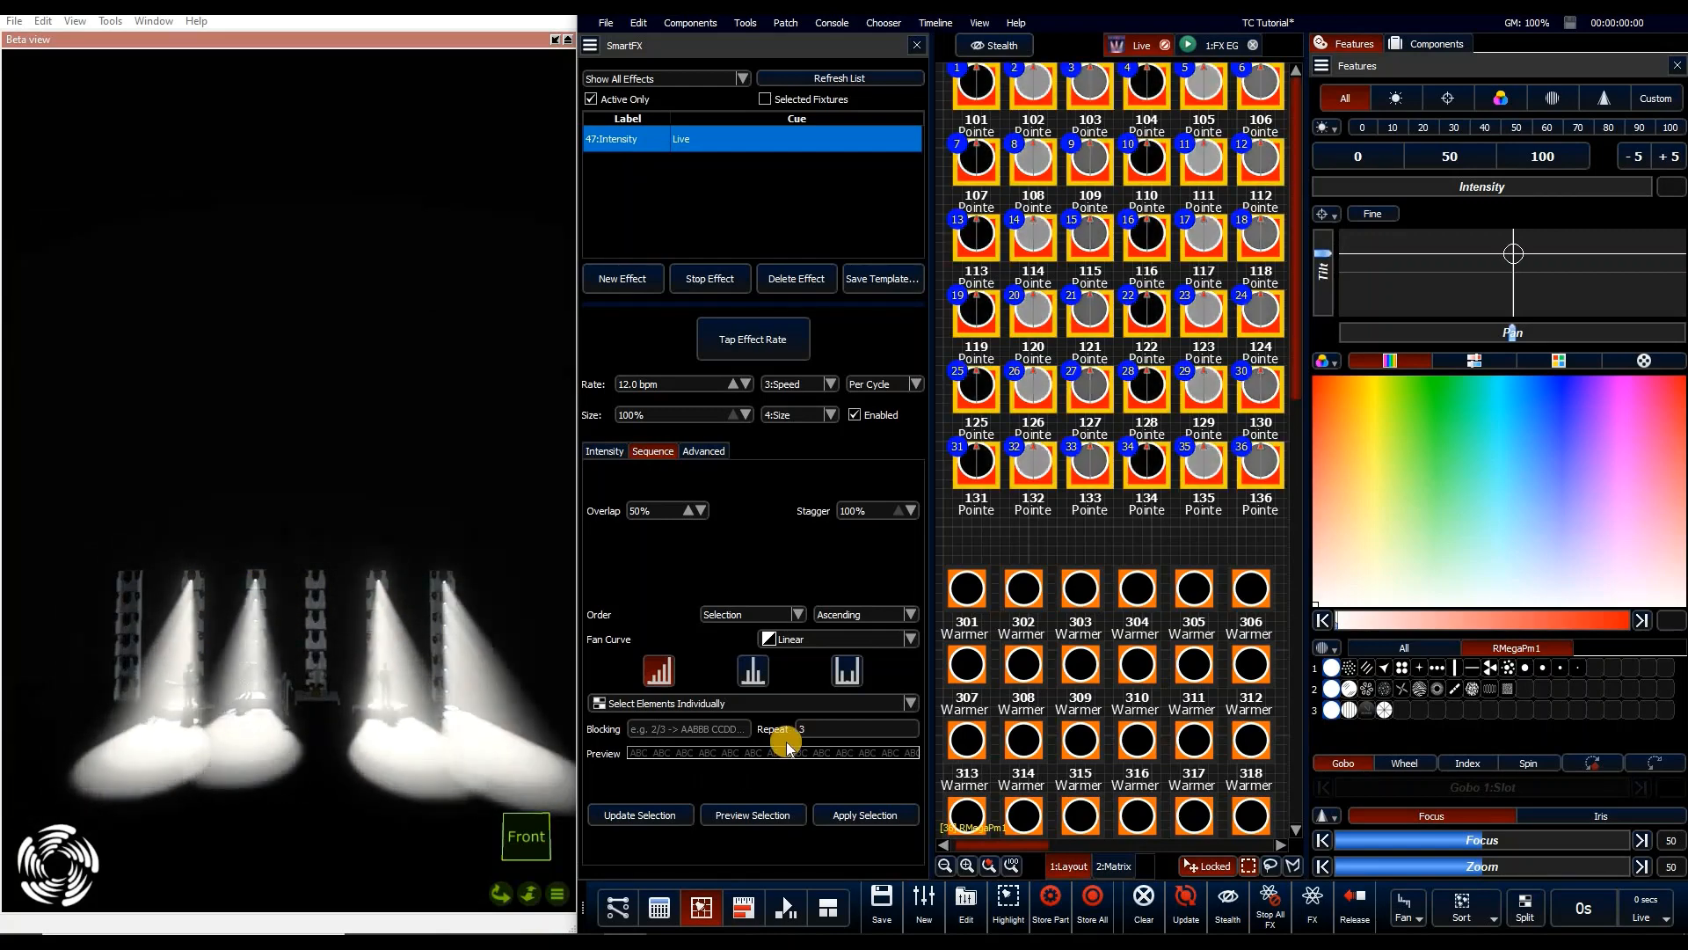
key("BackSpace")
type("4")
left_click(631, 674)
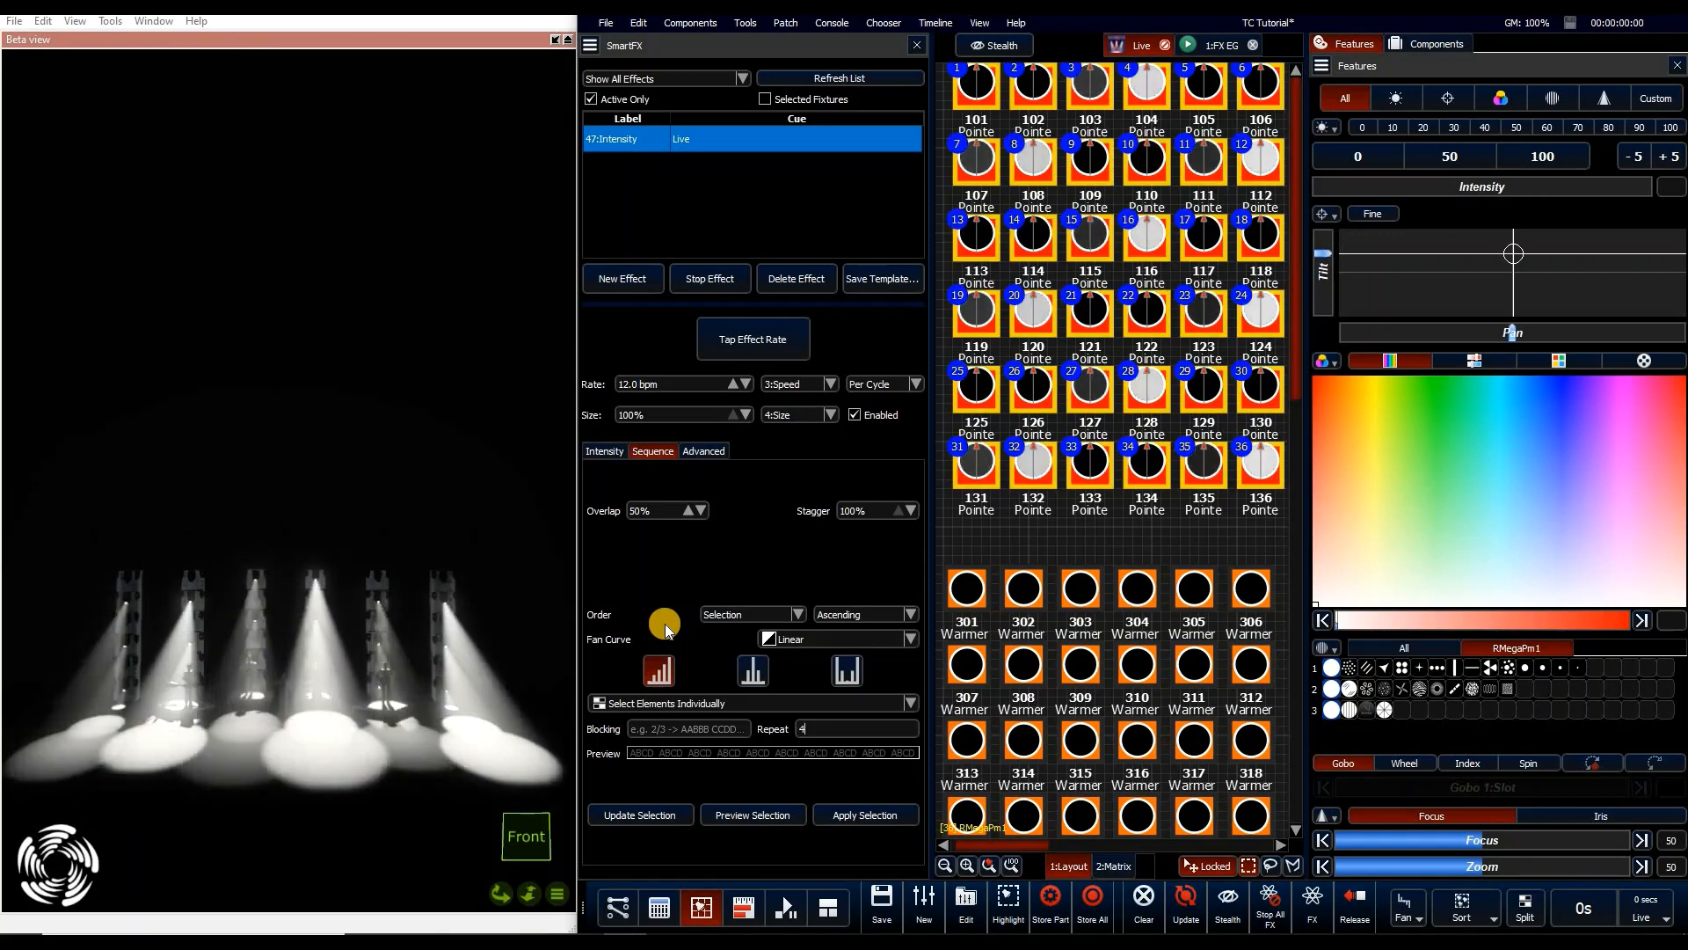
key("BackSpace")
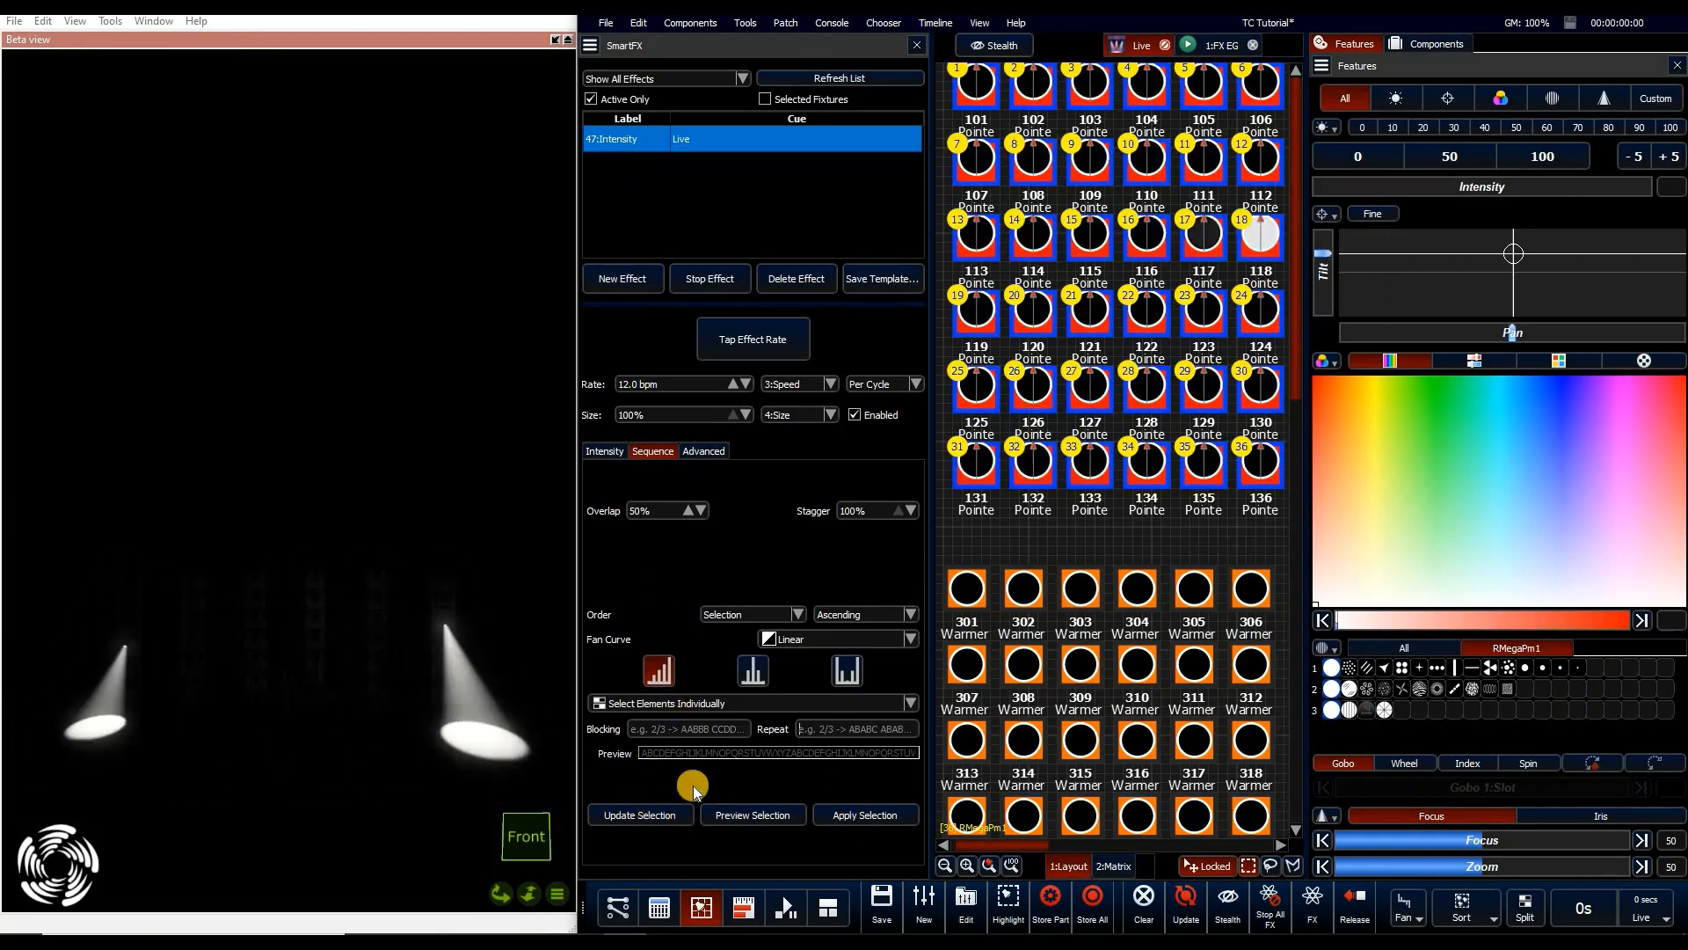
Deselect the fixtures, select the Spots H Mir group and update the effect's selection with its fixture order
left_click(871, 823)
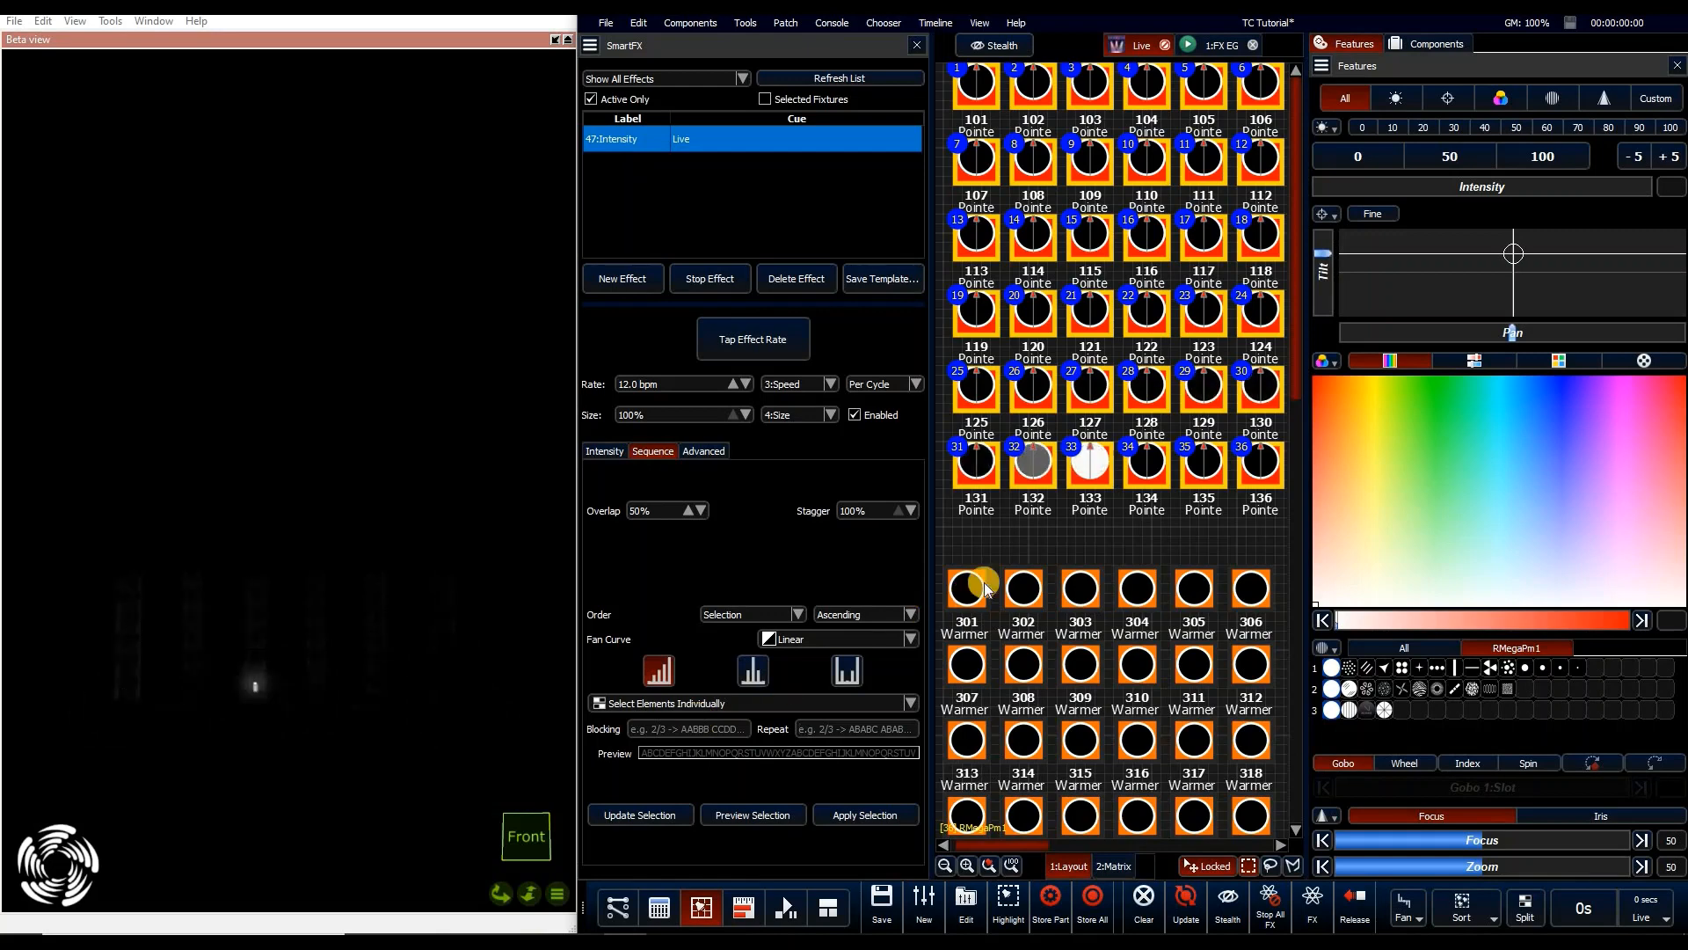
left_click(979, 213)
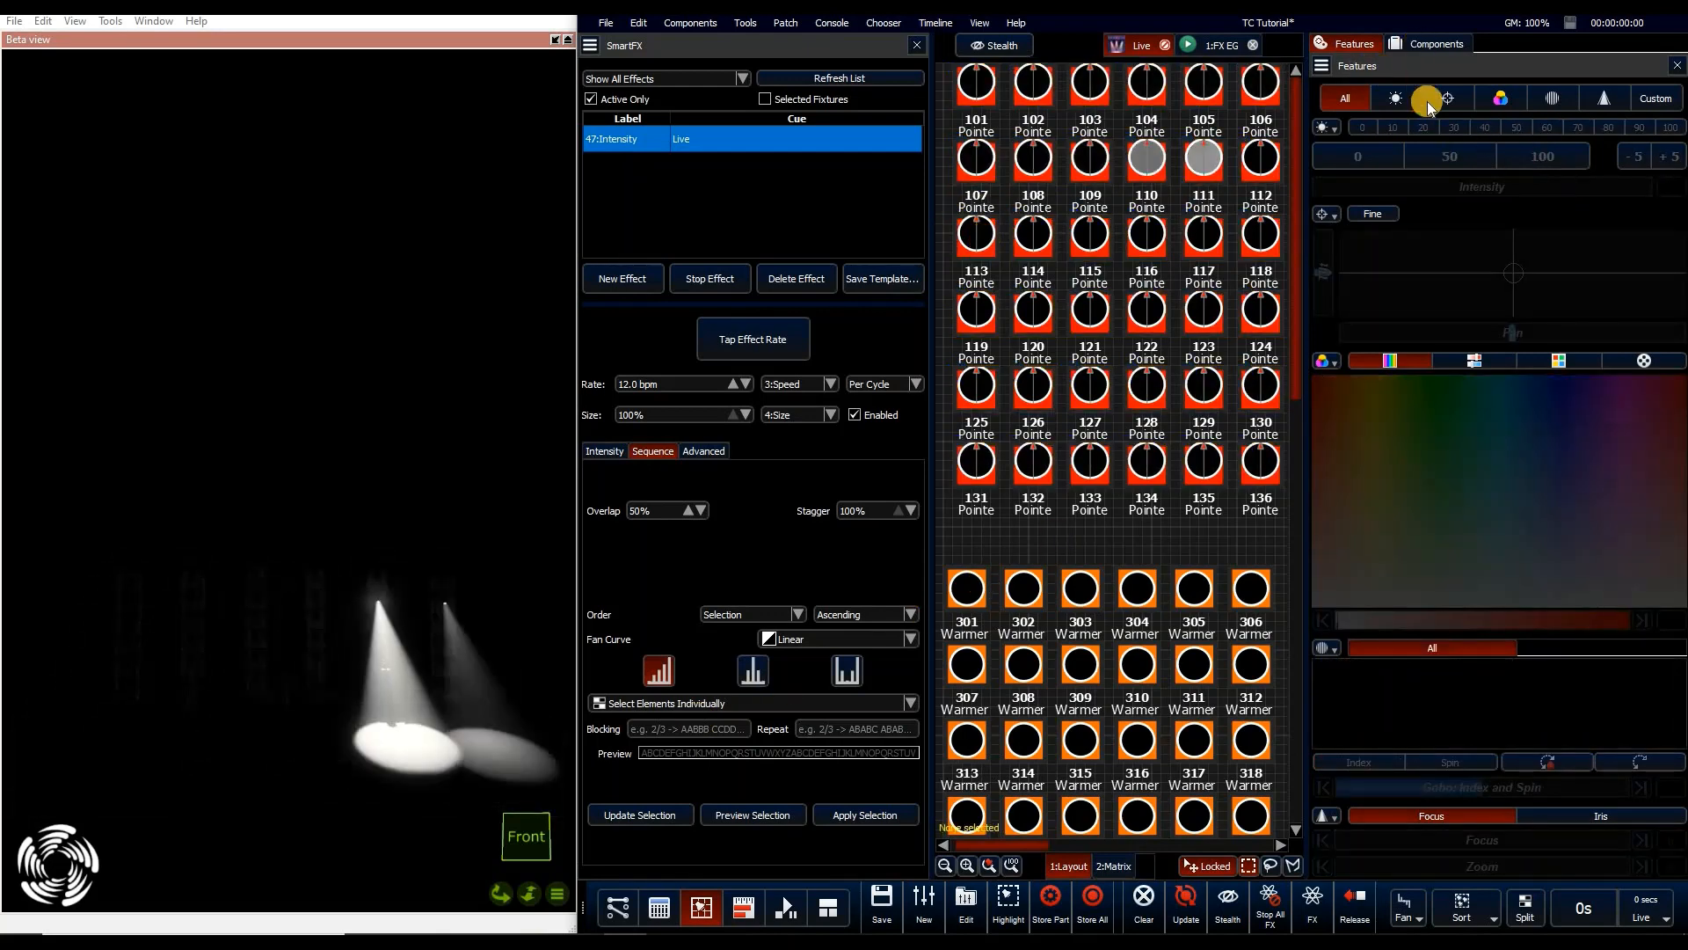
left_click(1419, 43)
left_click(1458, 151)
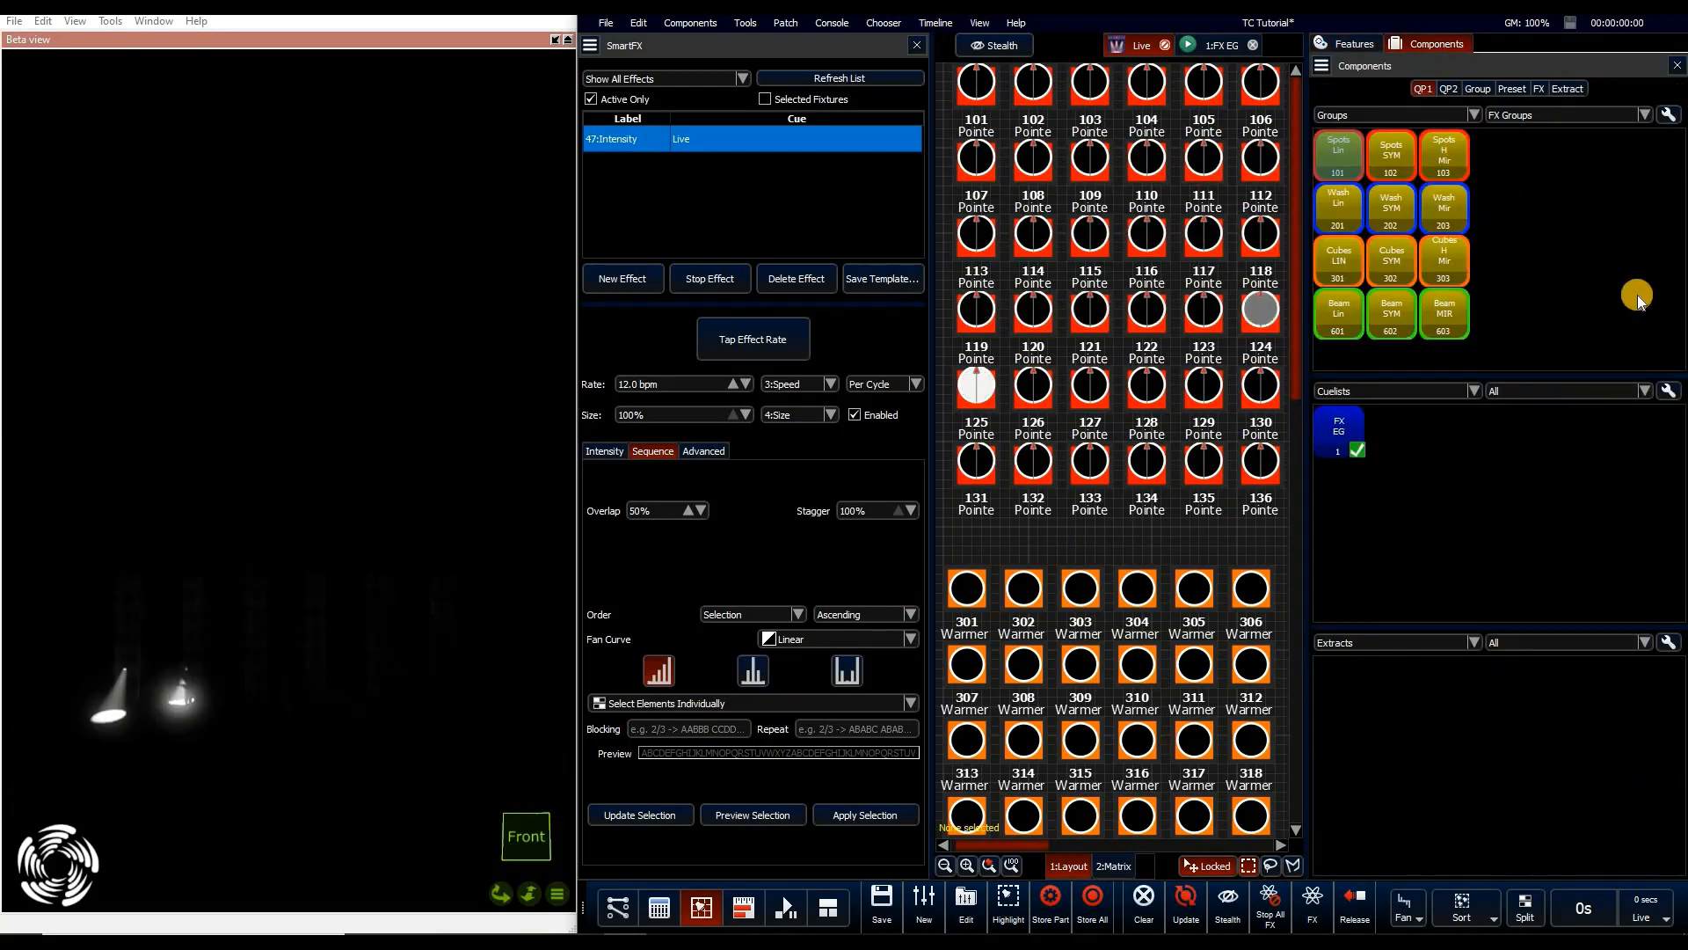
left_click(658, 818)
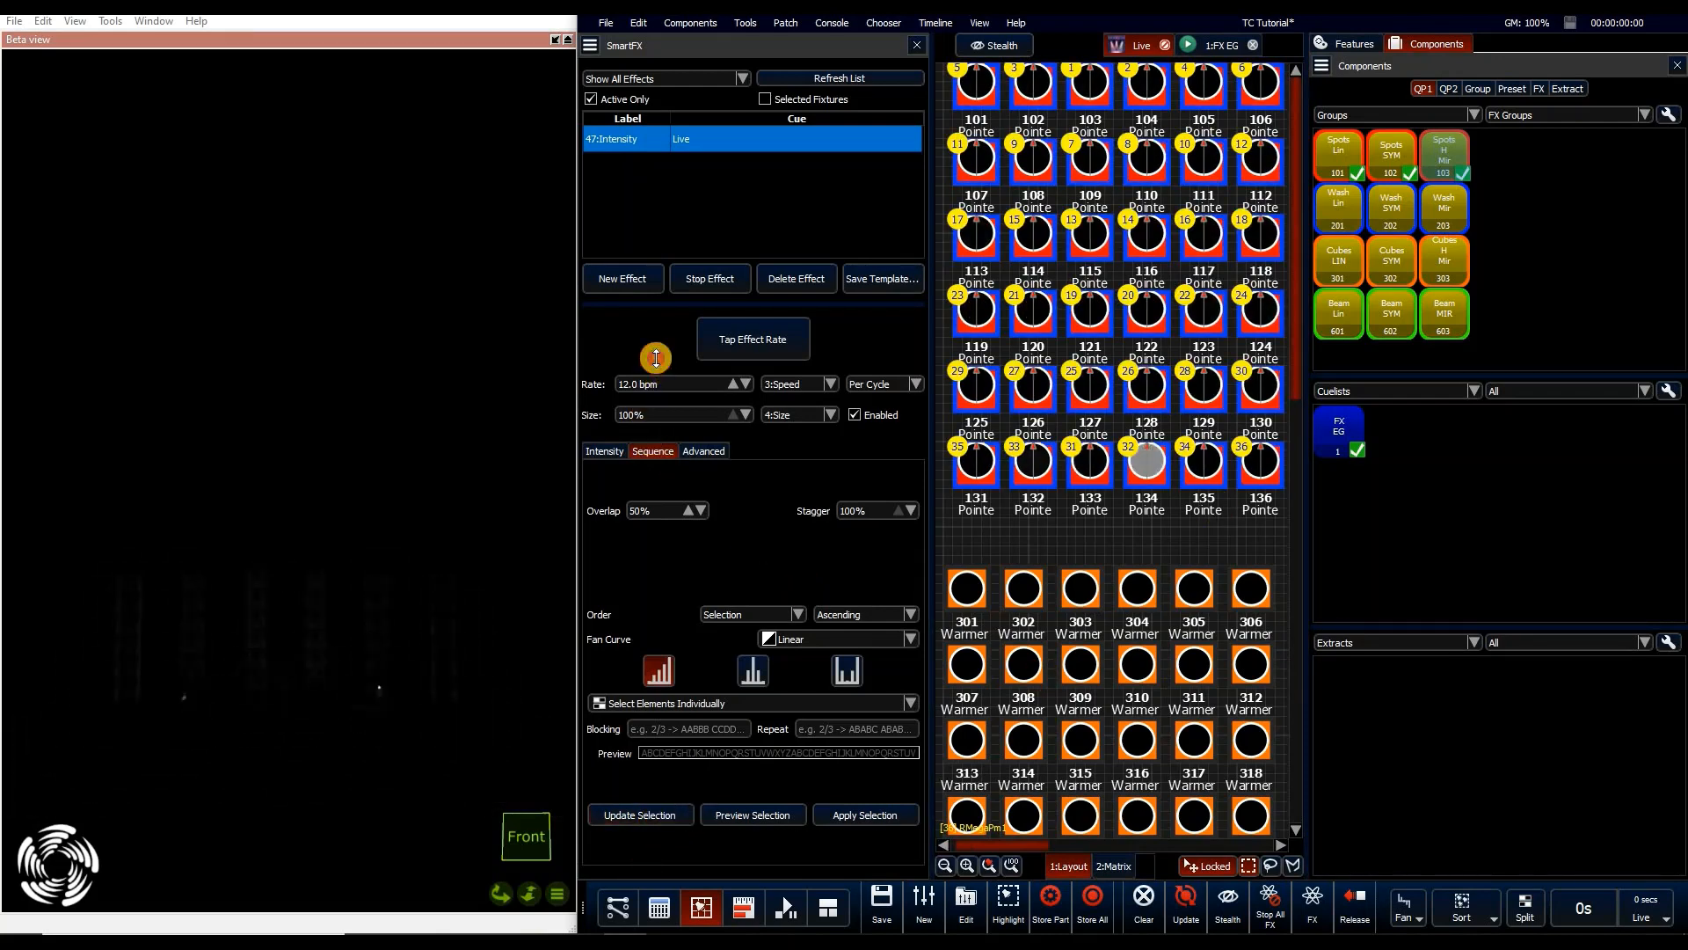
Raise the effect's rate to 34 bpm and set both the sequence blocking and repeat to 2
left_click(605, 452)
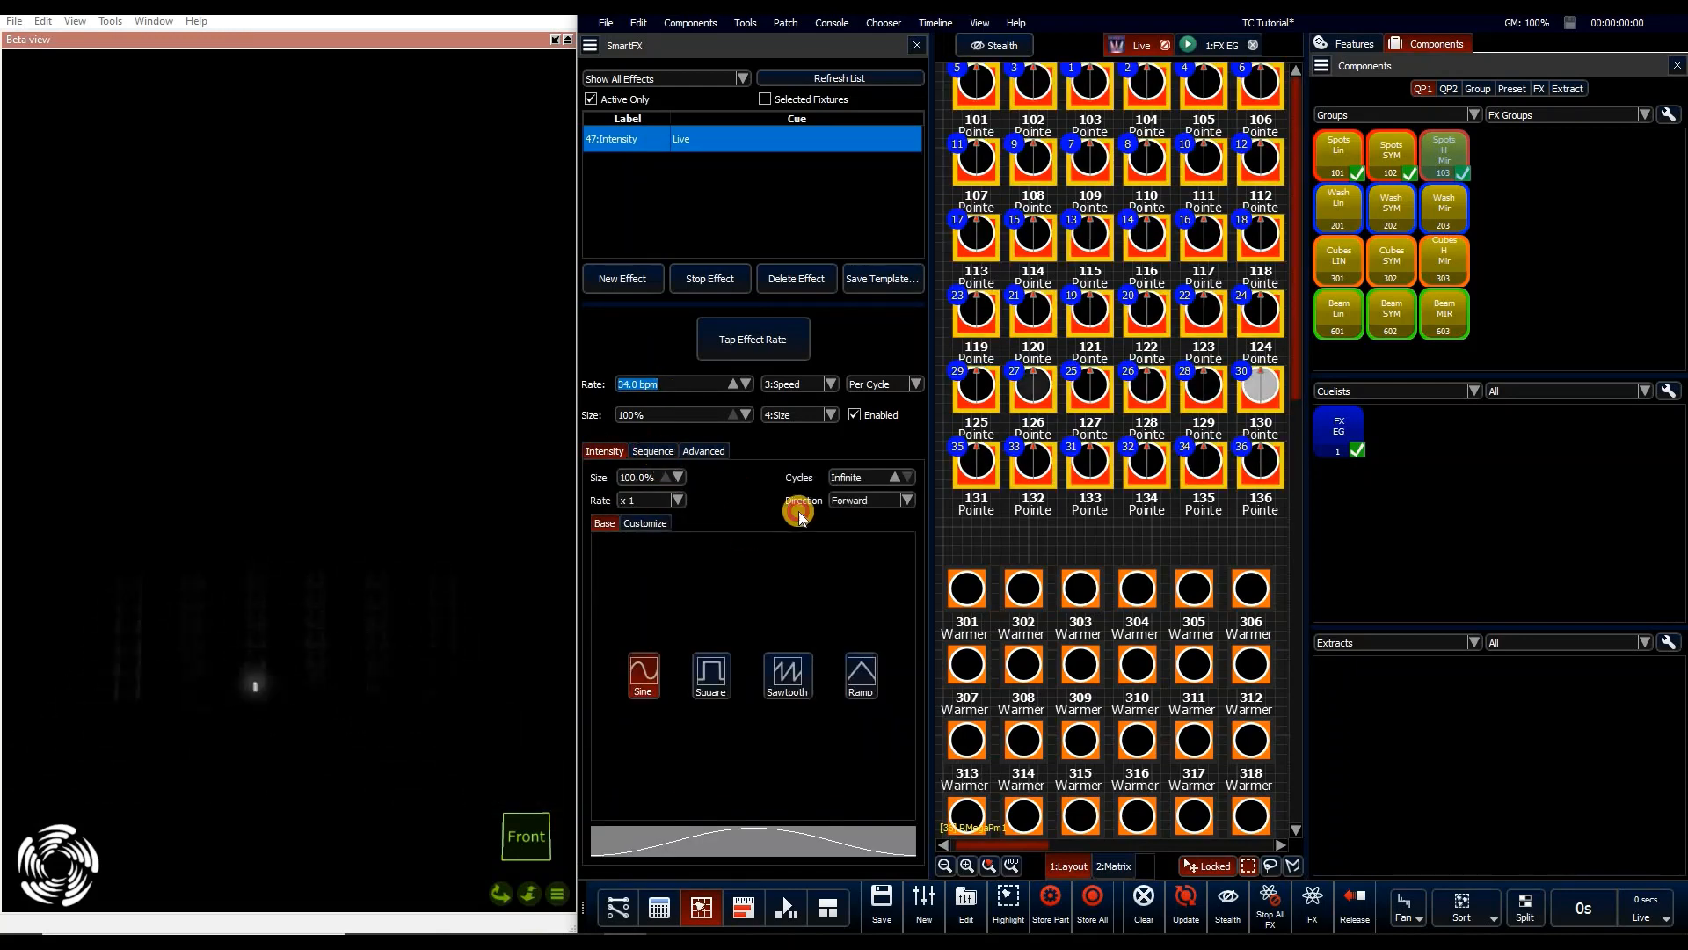
left_click(653, 452)
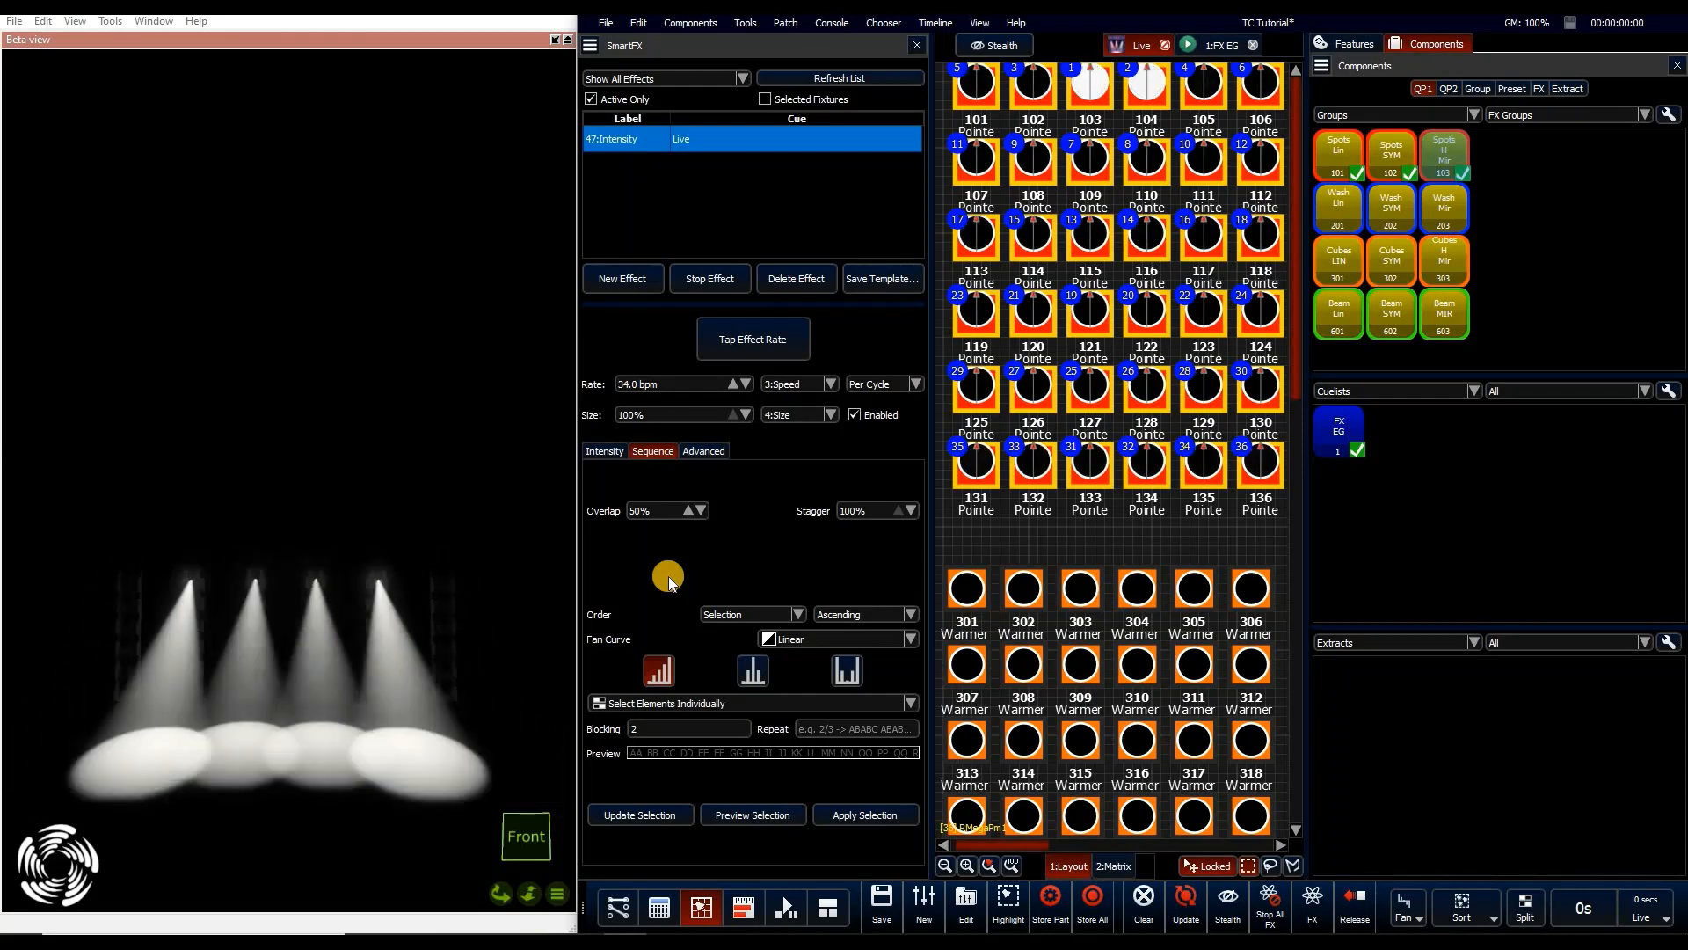
type("2")
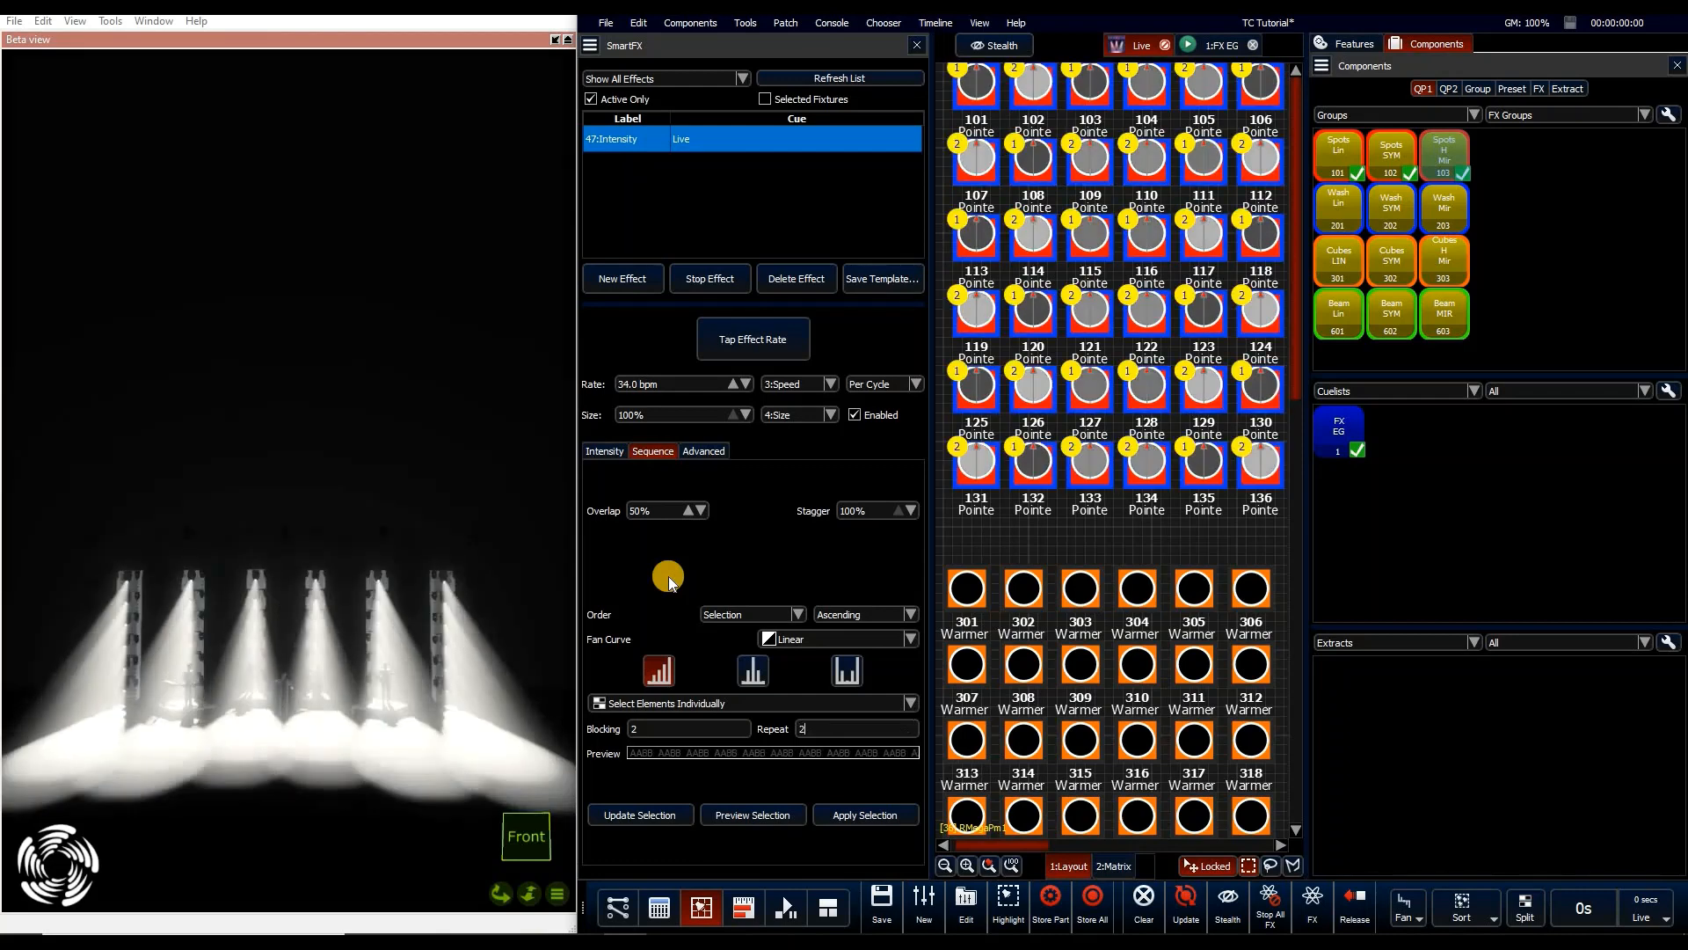
Set the effect's sequence overlap to 0%
double_click(656, 517)
type("0")
key("Return")
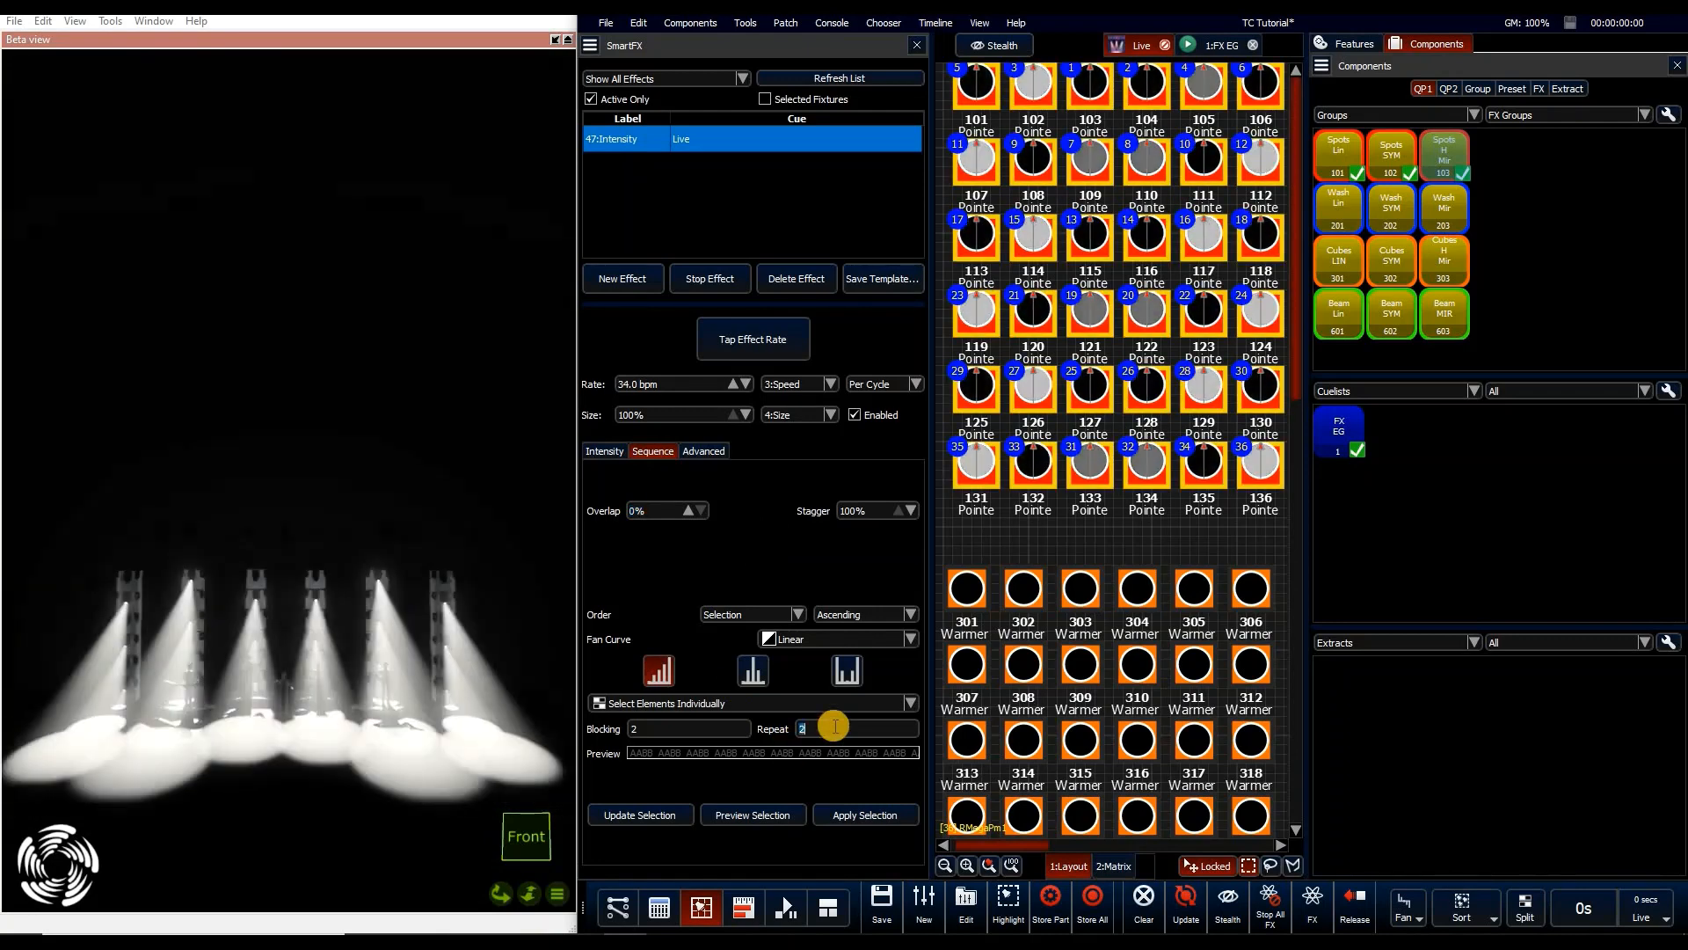
Try repeat values of 3, 4, 5 and 7 in the intensity effect's sequence
double_click(835, 726)
type("3")
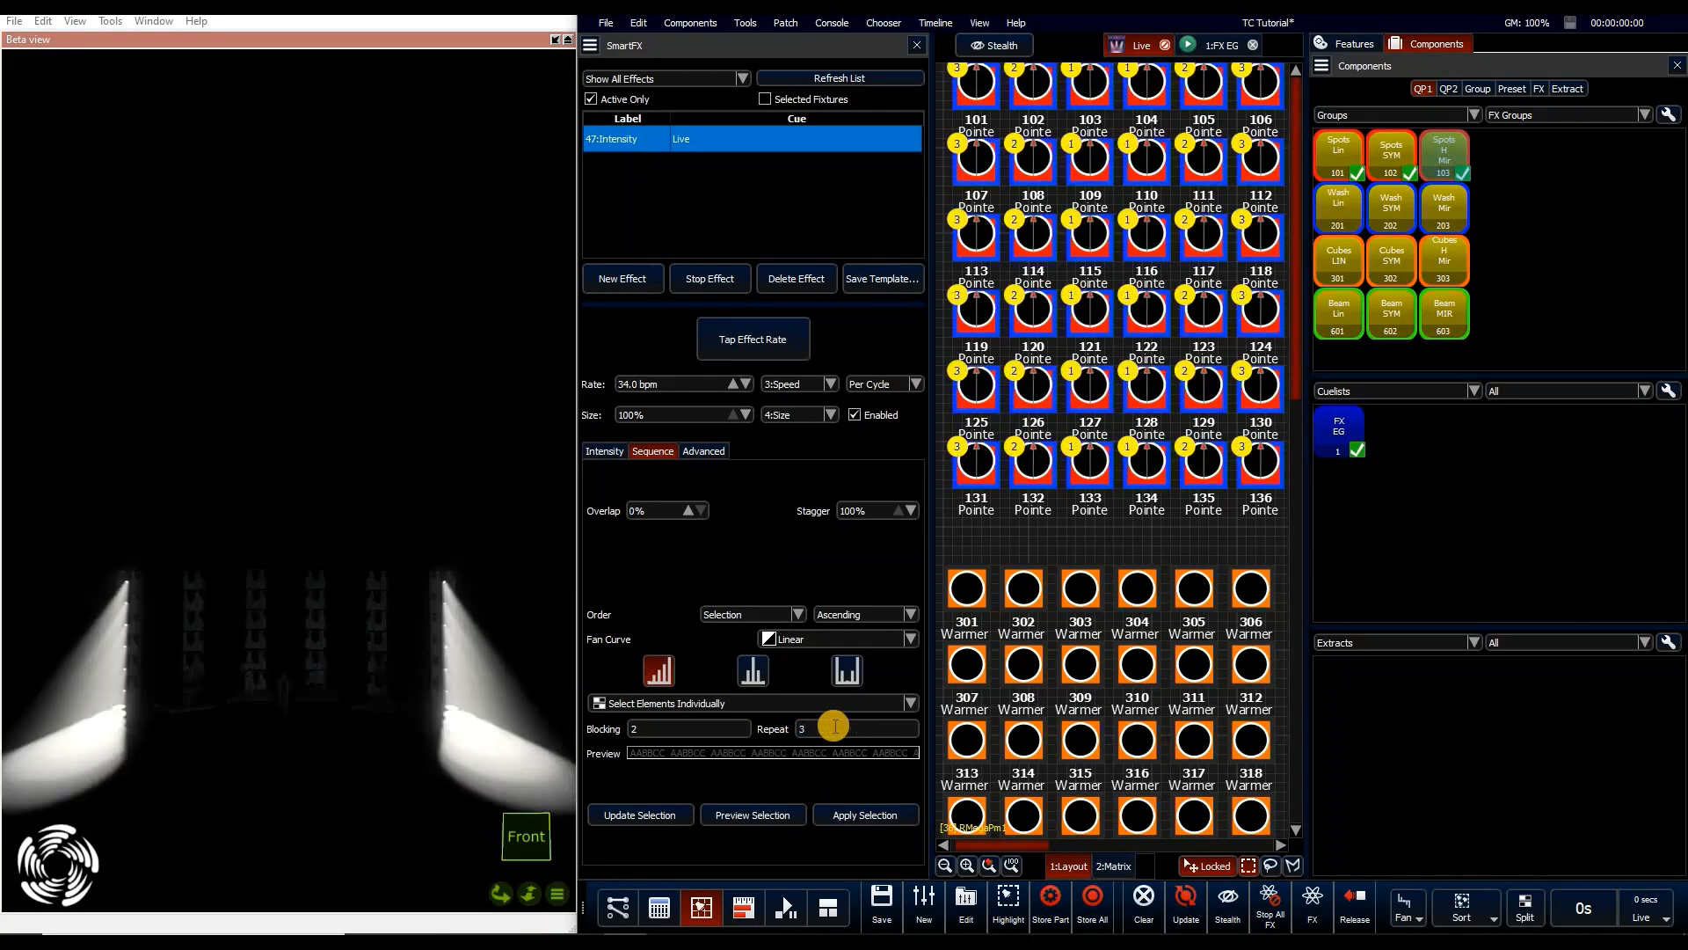
double_click(835, 725)
type("4")
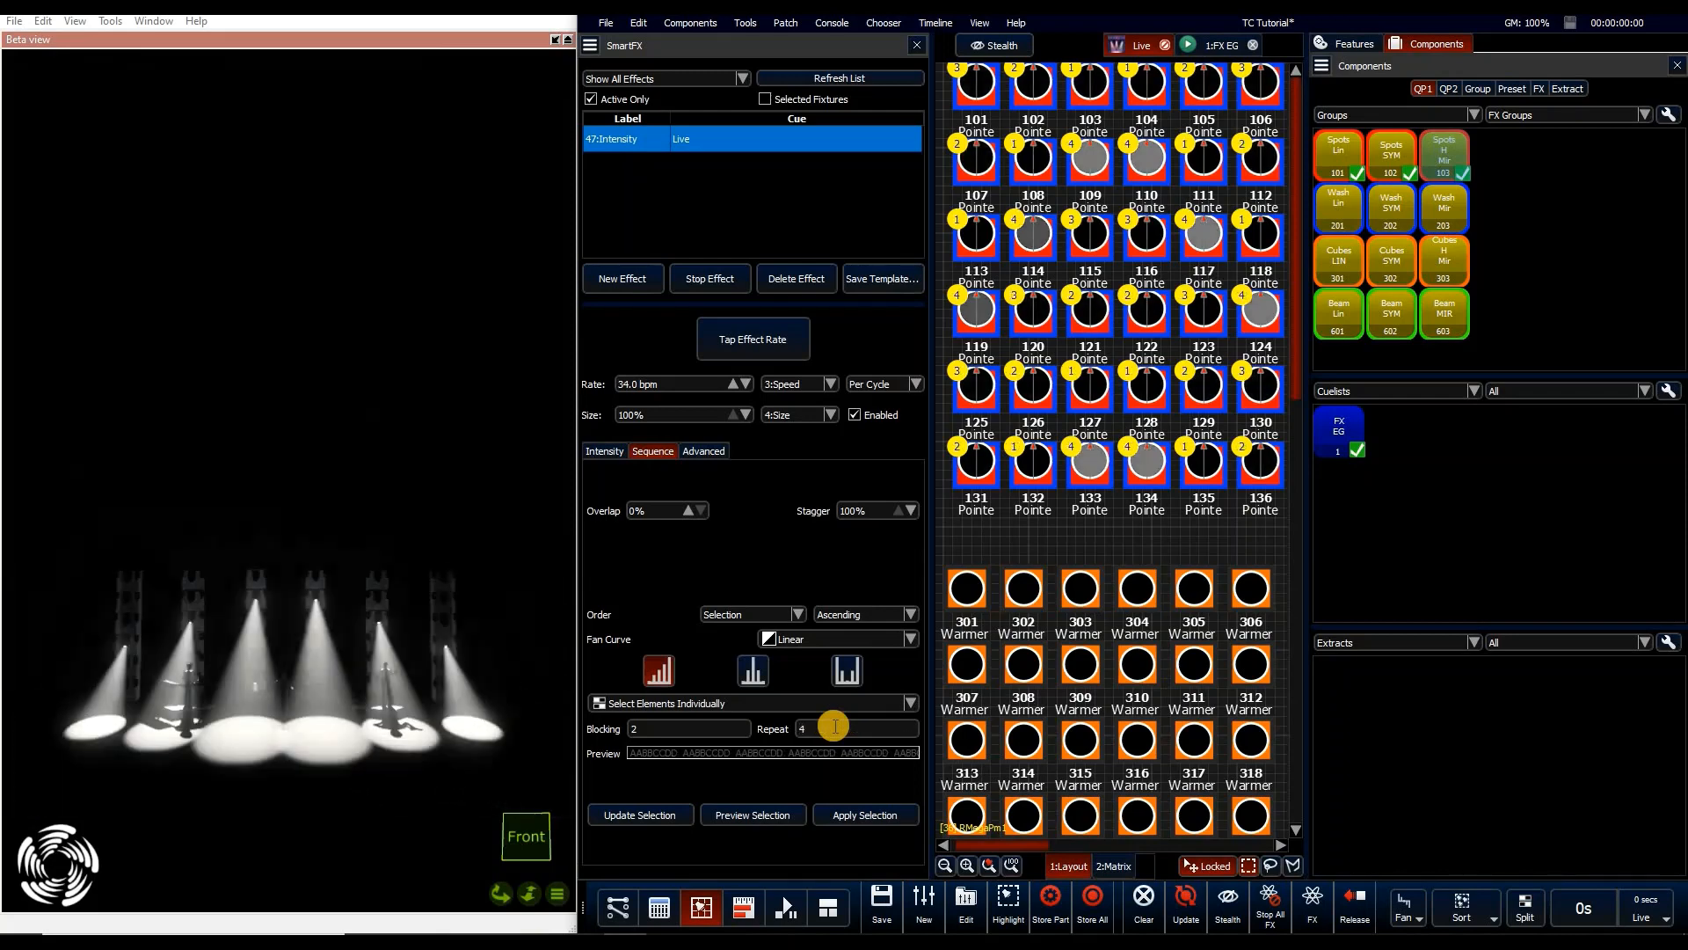
type("5")
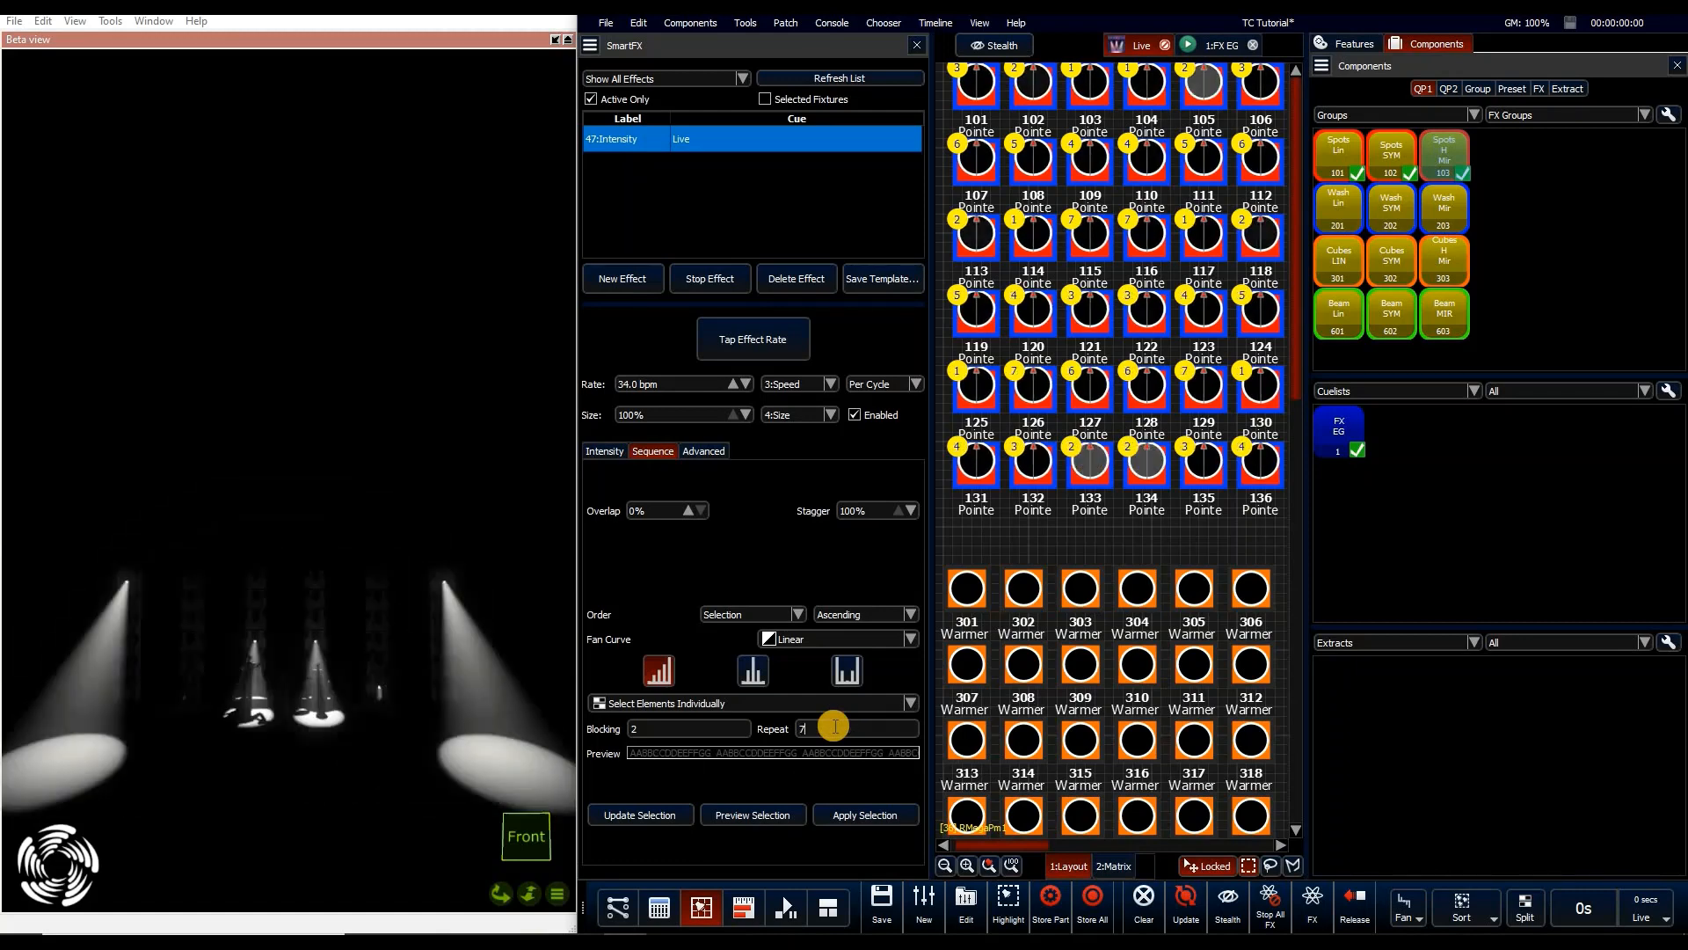
key("Return")
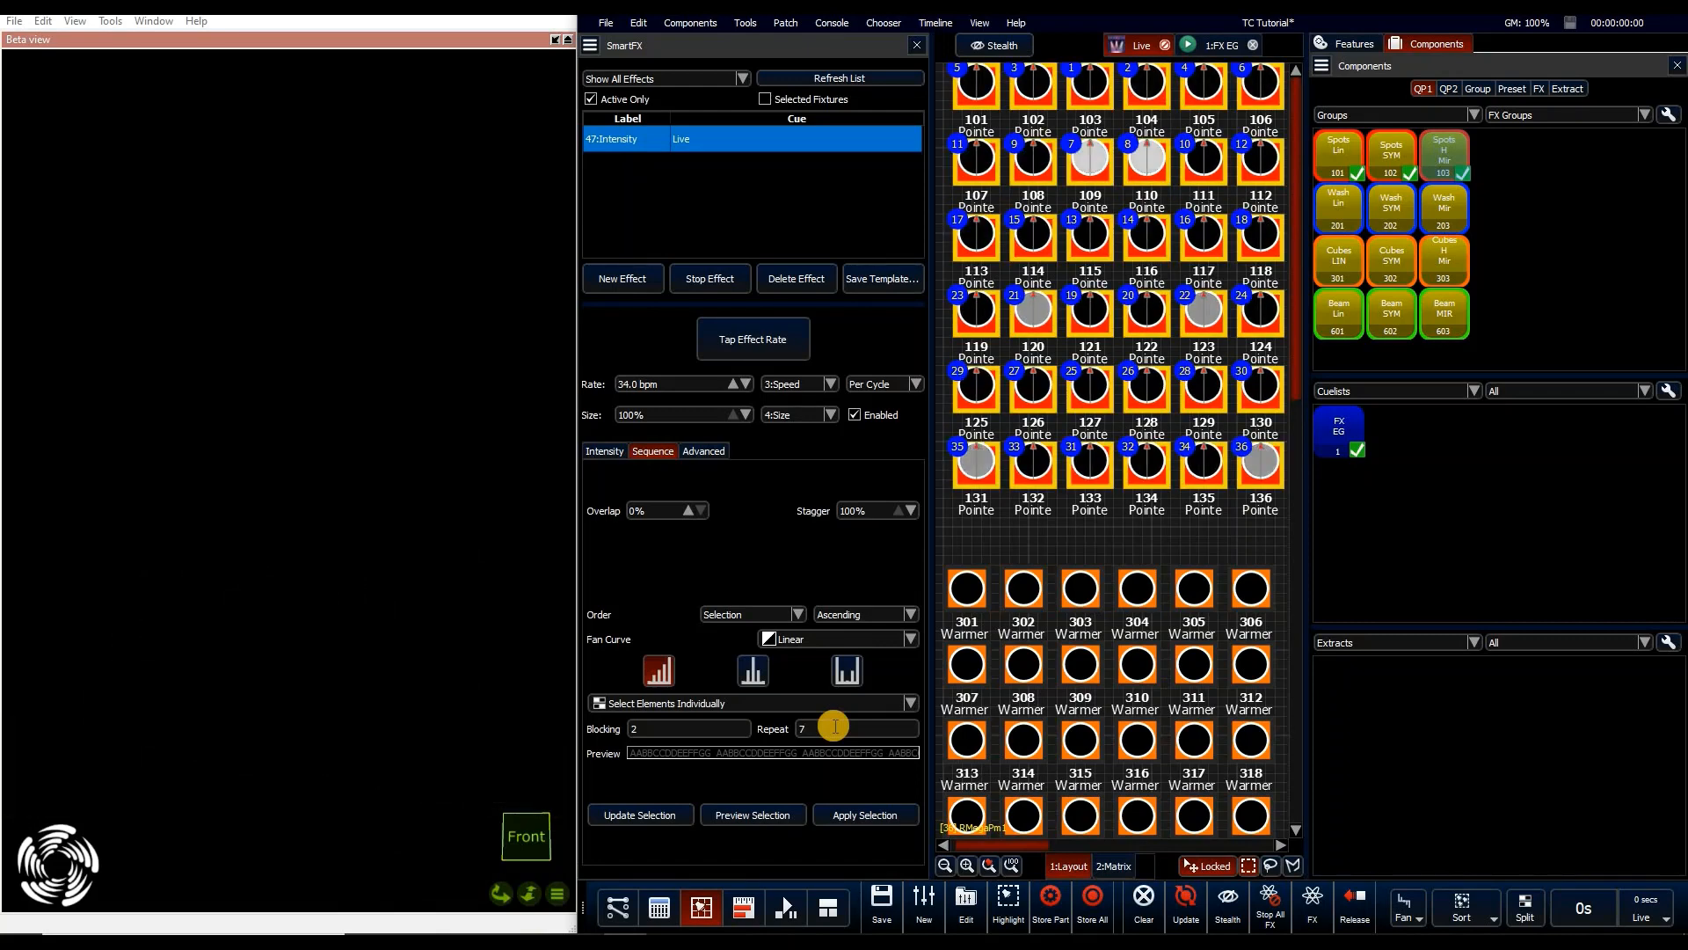
Try repeat values of 8 and 12 in the effect's sequence and clear the repeat value
double_click(834, 726)
type("8")
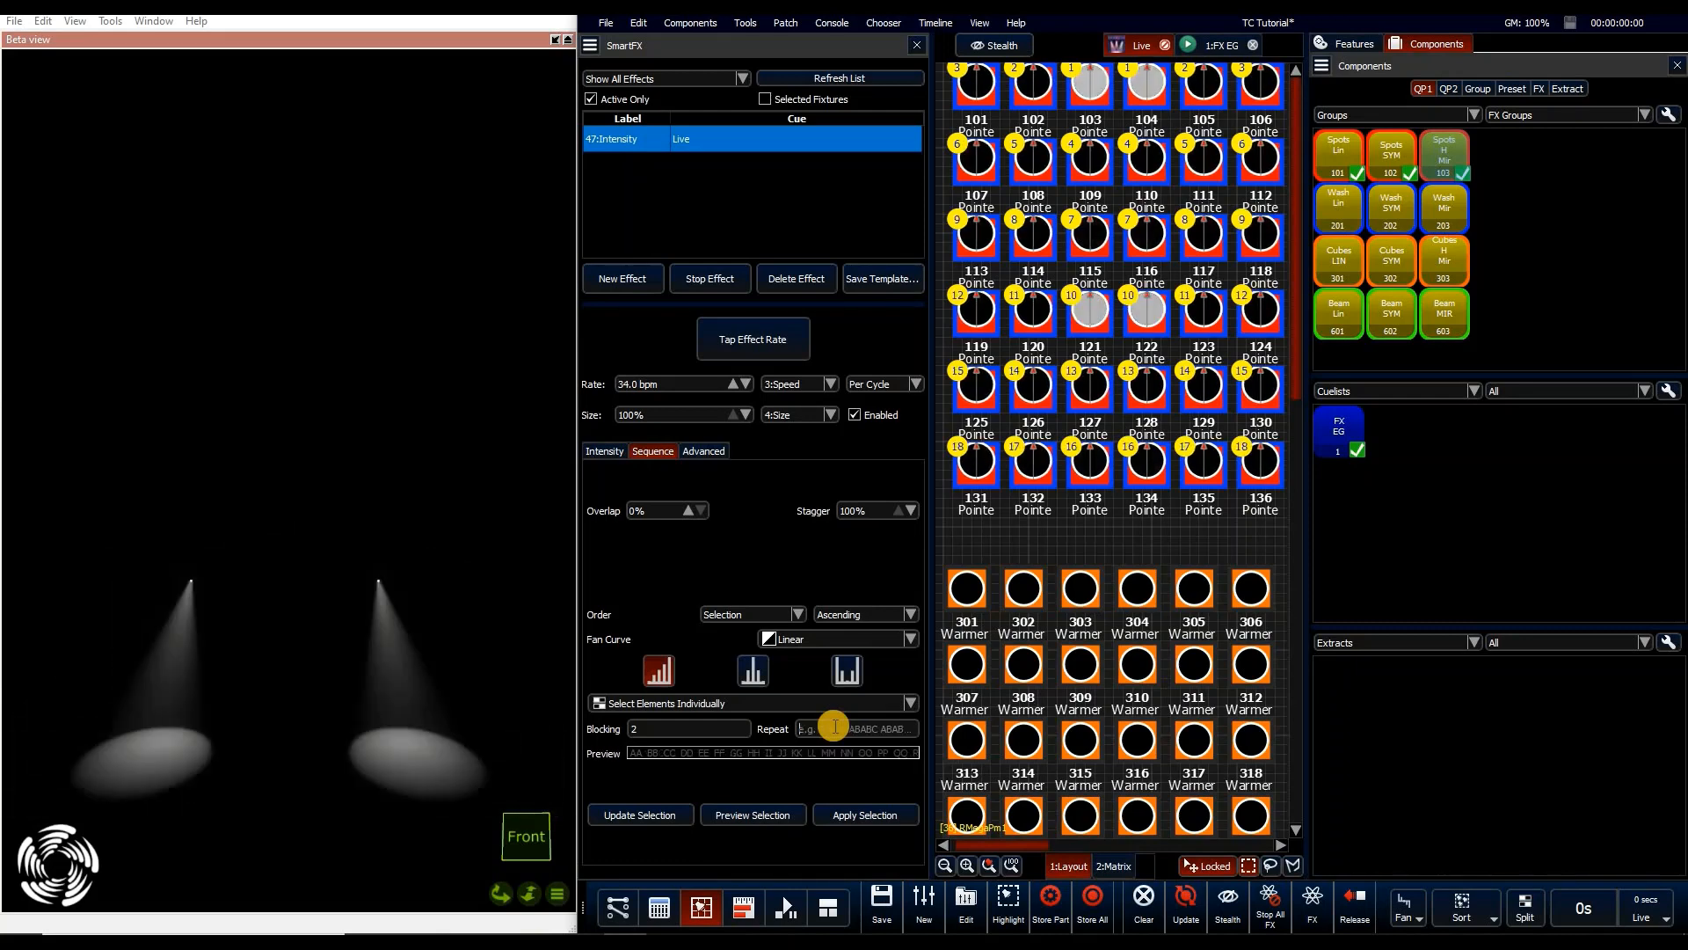
type("12")
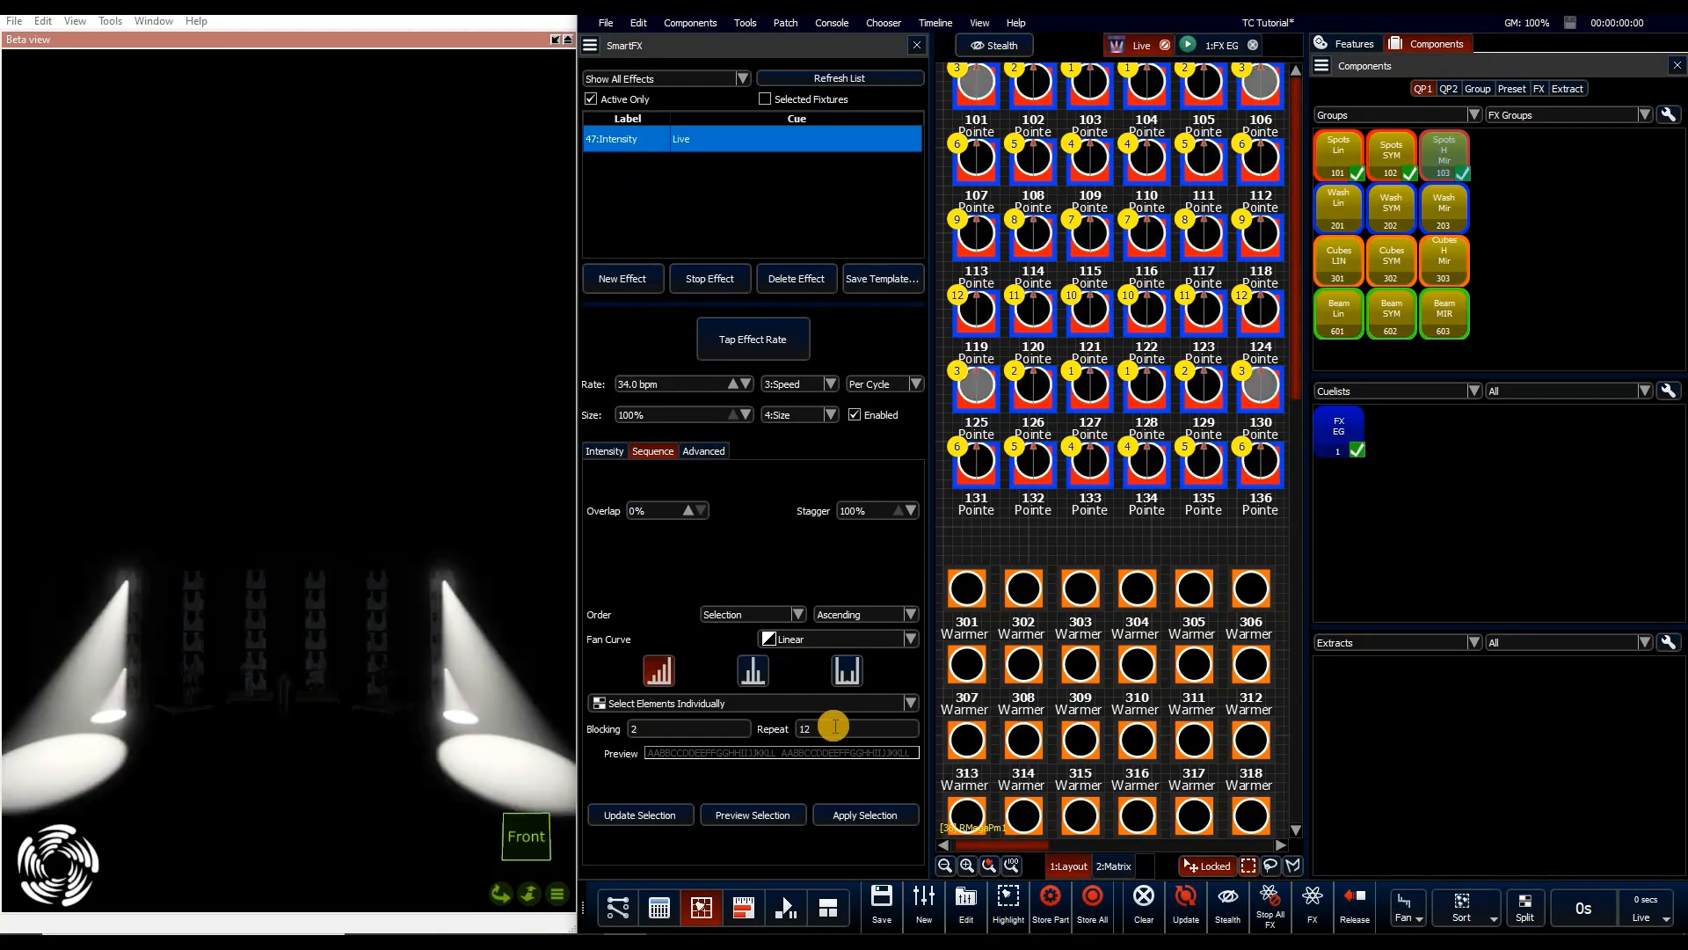
key("BackSpace")
key("BackSpace")
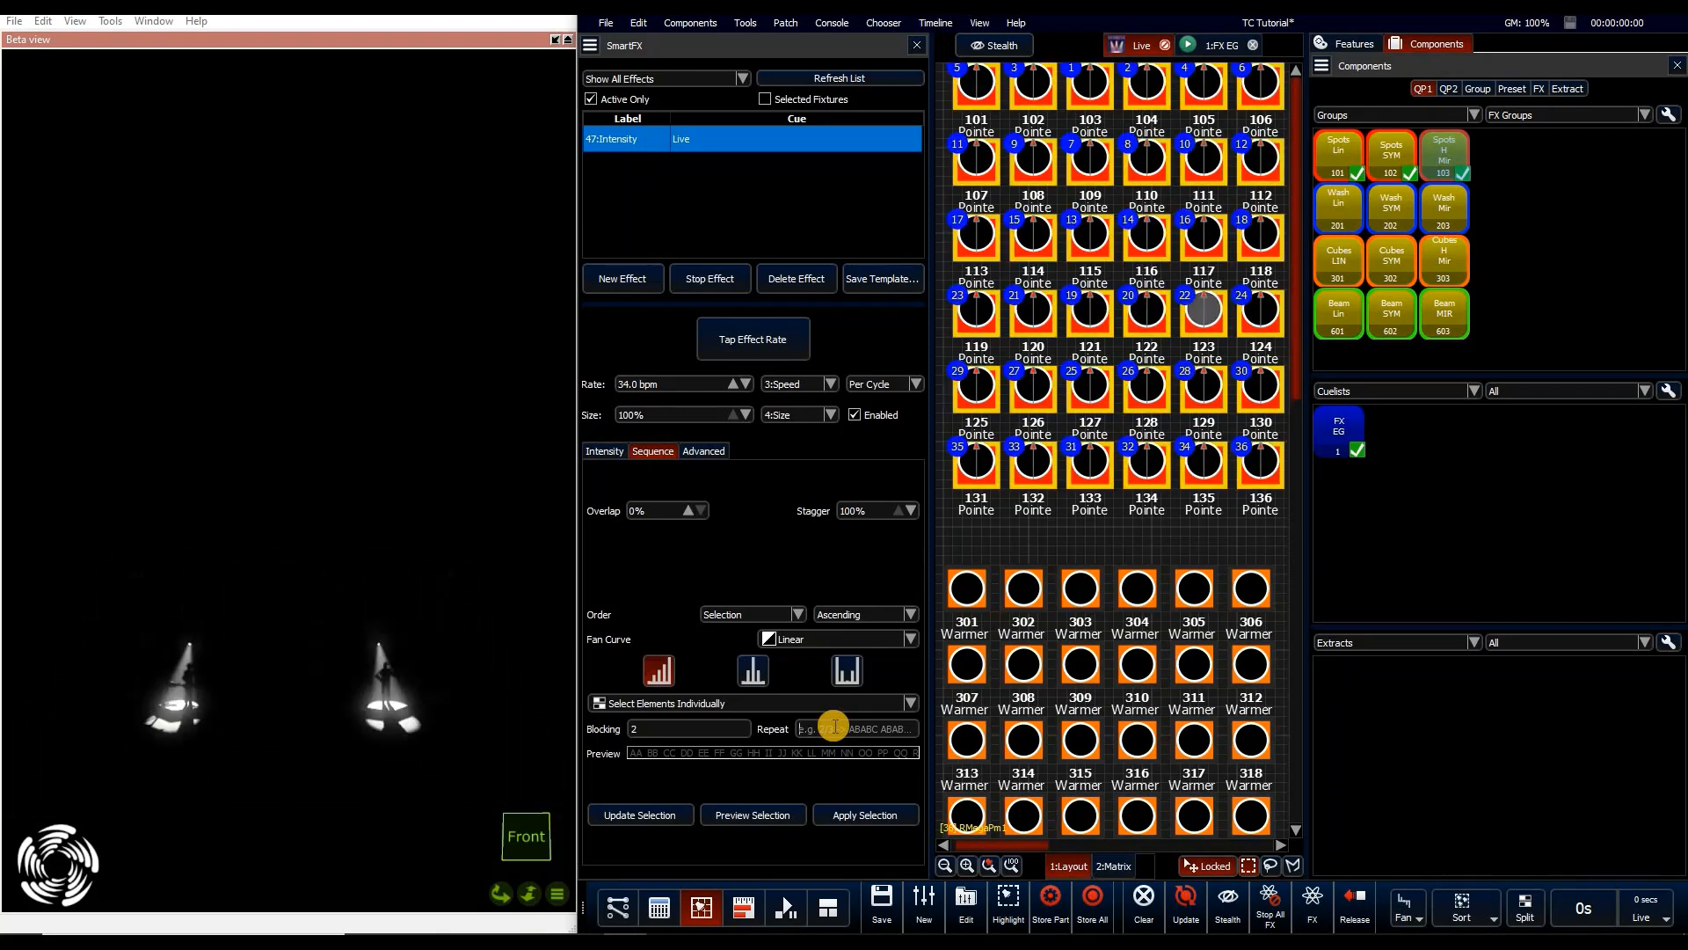
Apply the effect's stored selection to the fixtures and set the fixture sort order to Selection
left_click(994, 545)
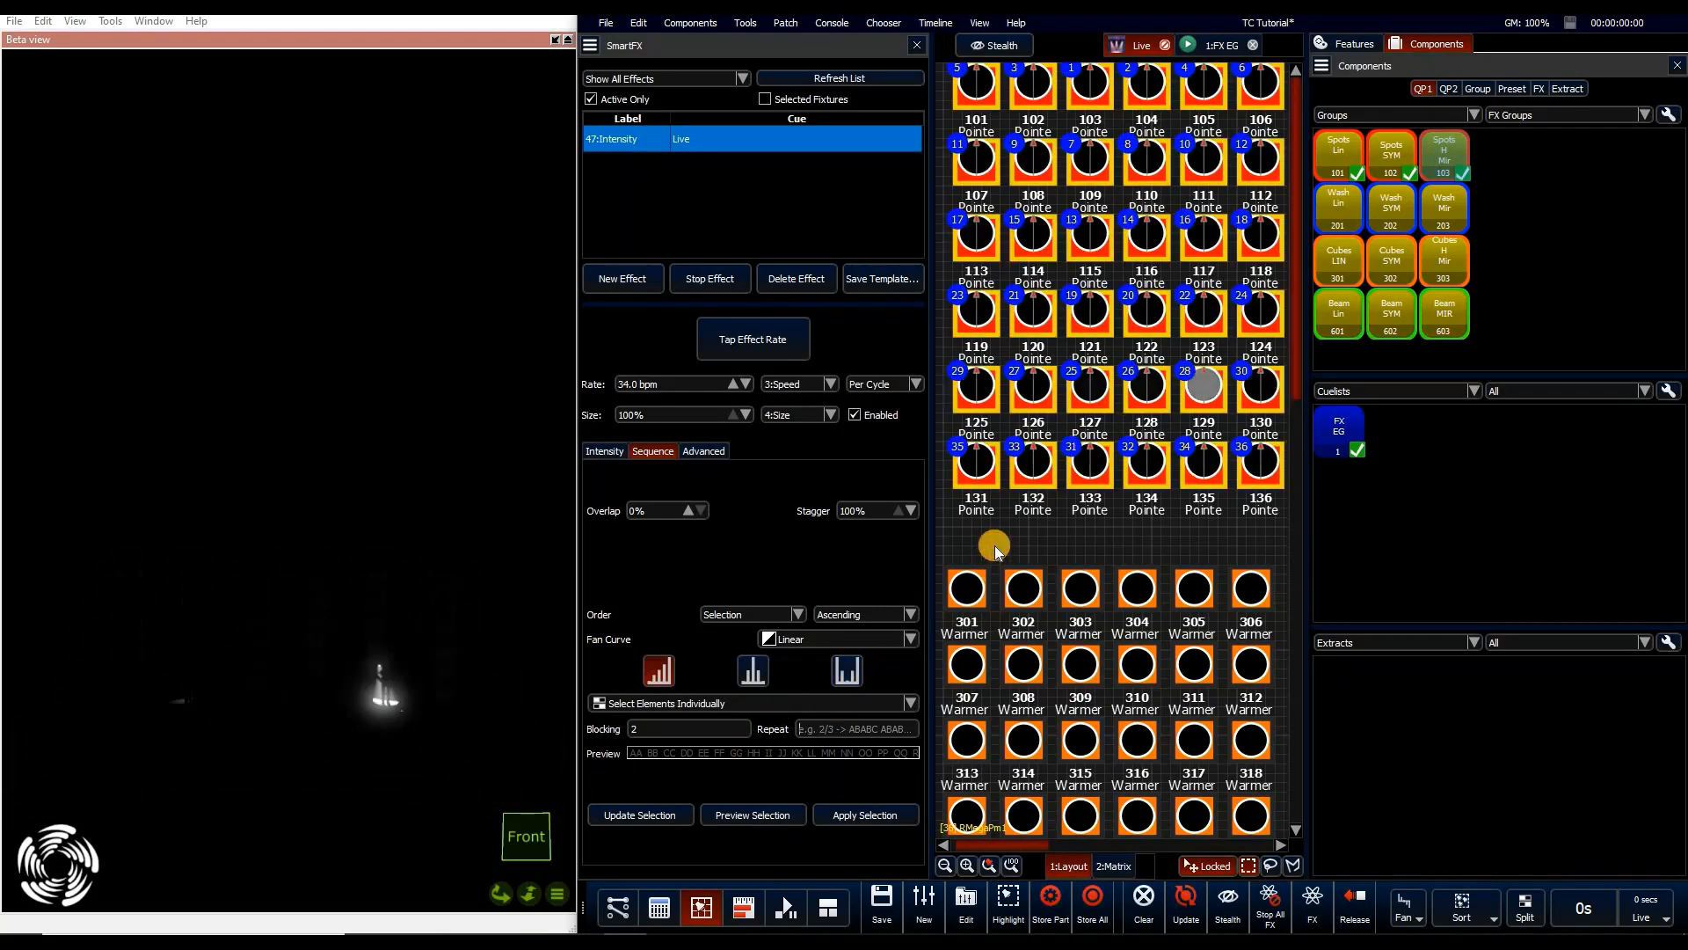
left_click(751, 815)
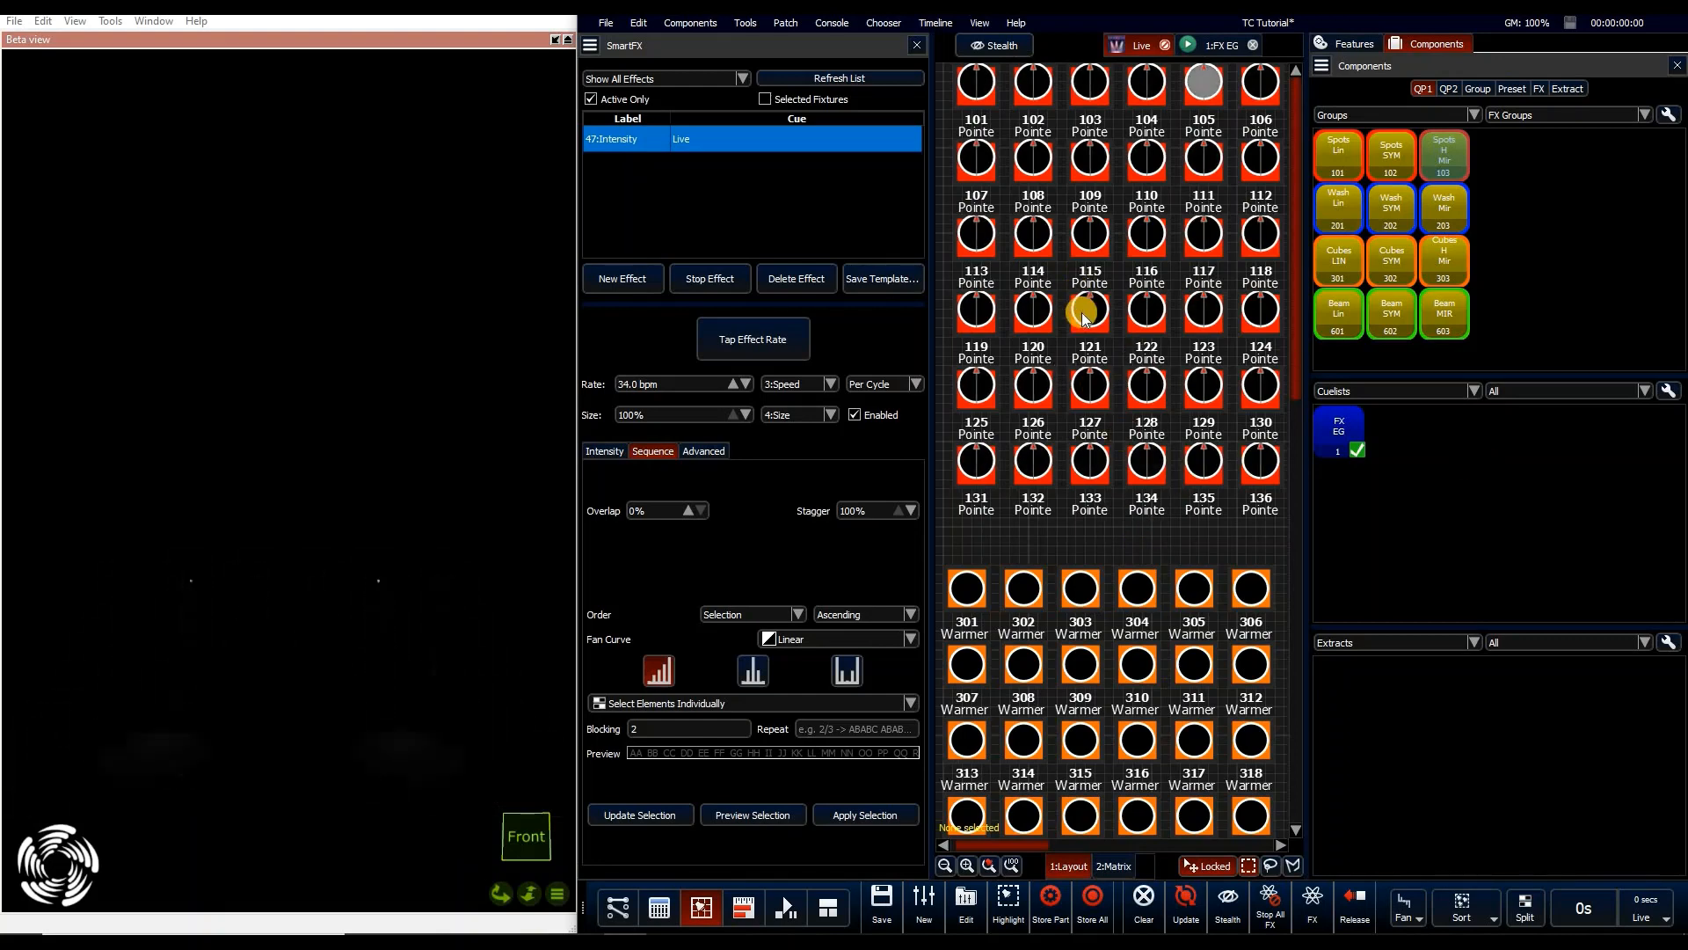
left_click(861, 815)
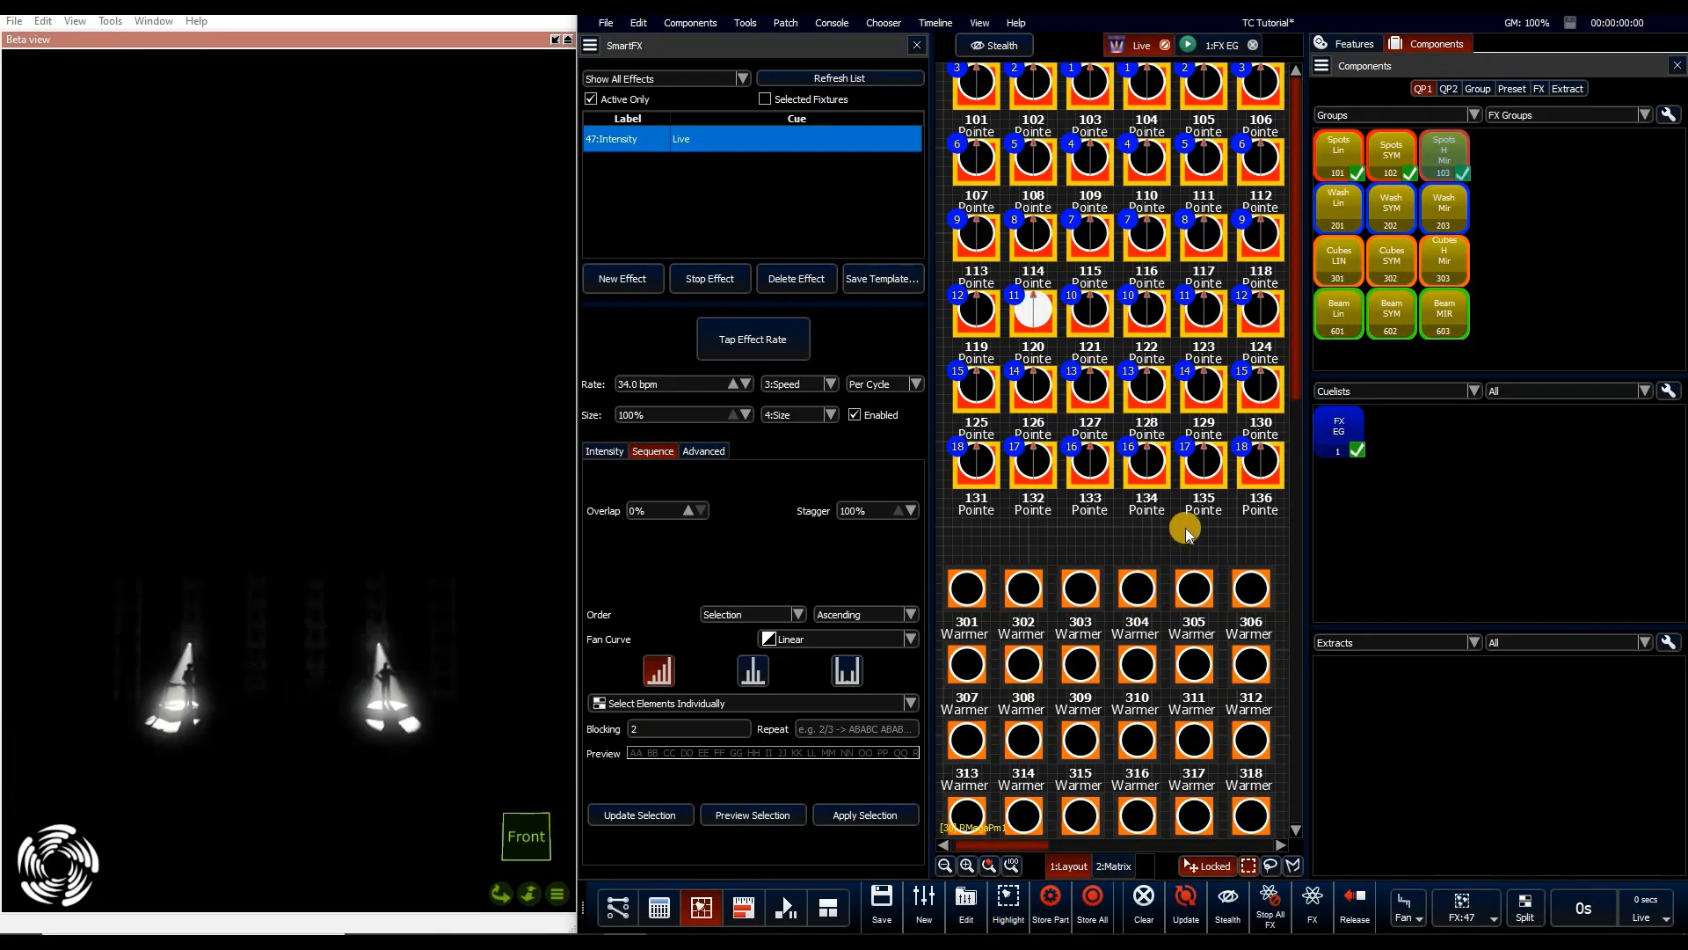
left_click(1473, 902)
left_click(1565, 694)
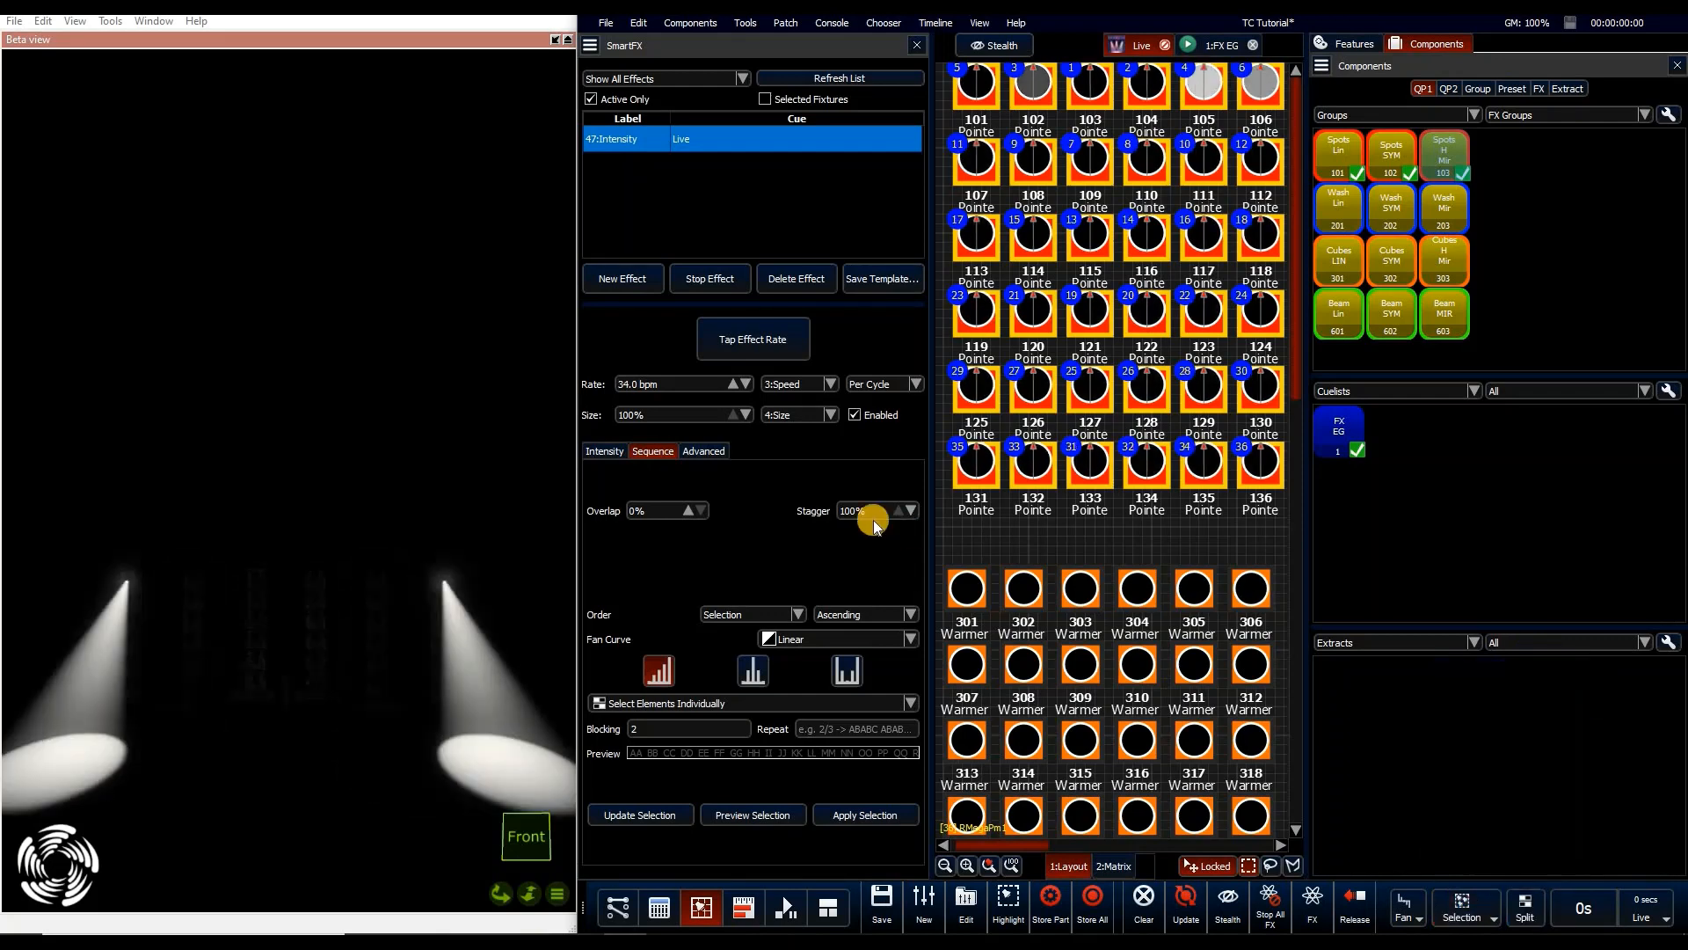
Add a Zoom wave feature to the intensity effect
left_click(720, 451)
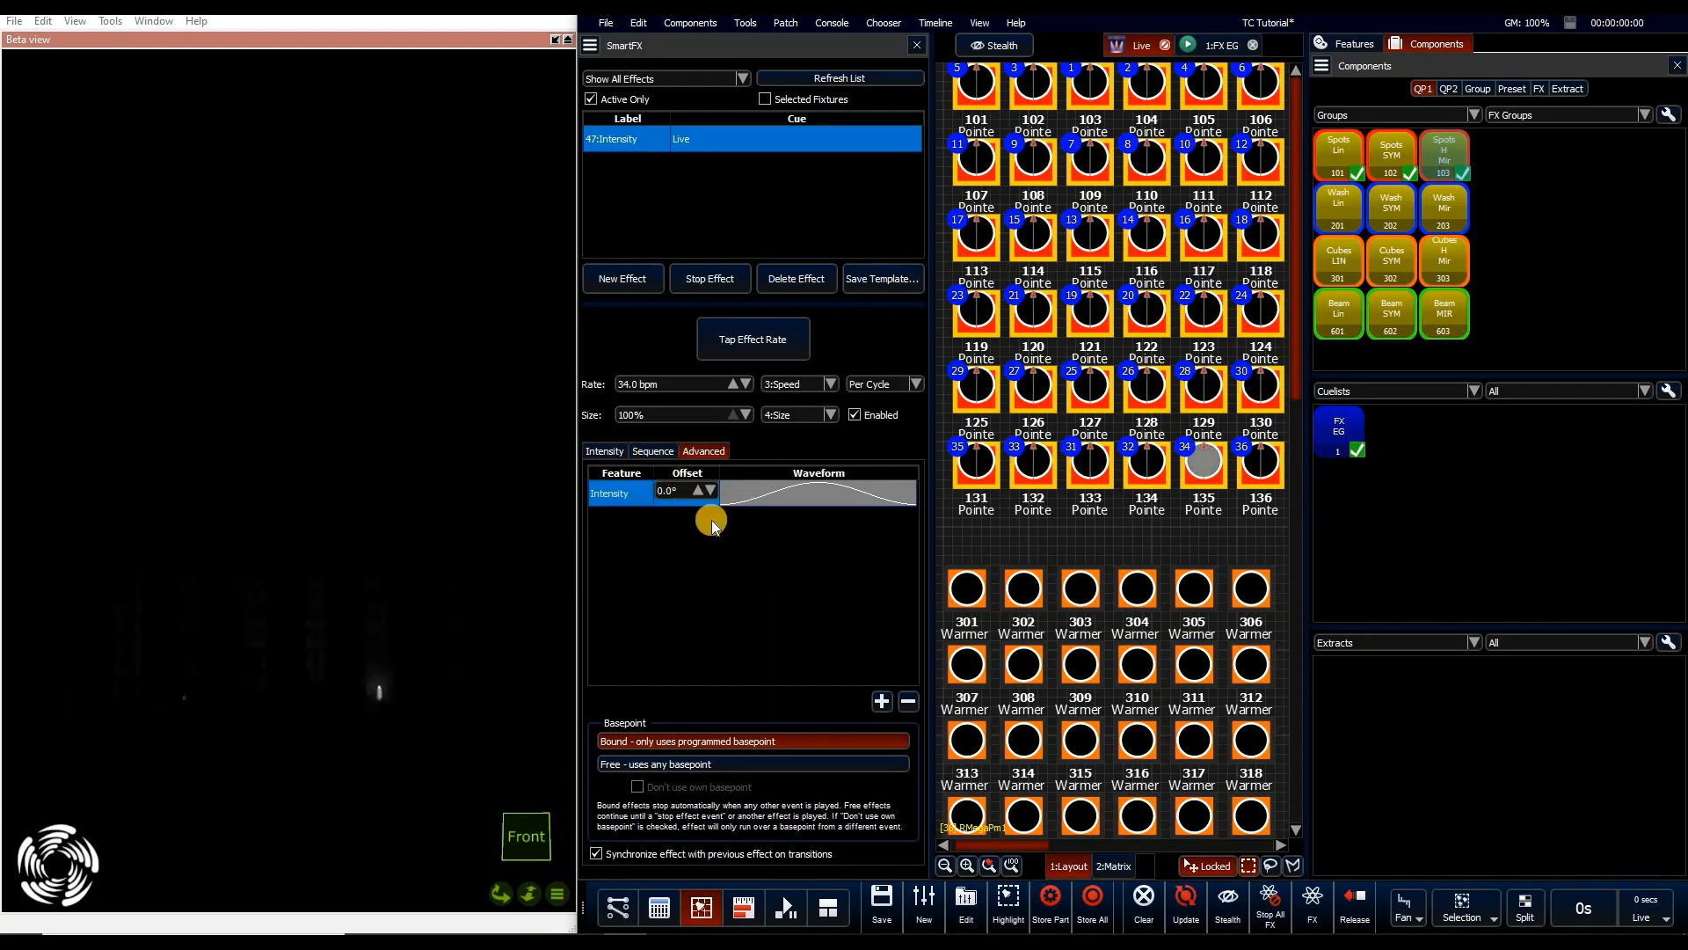
left_click(882, 699)
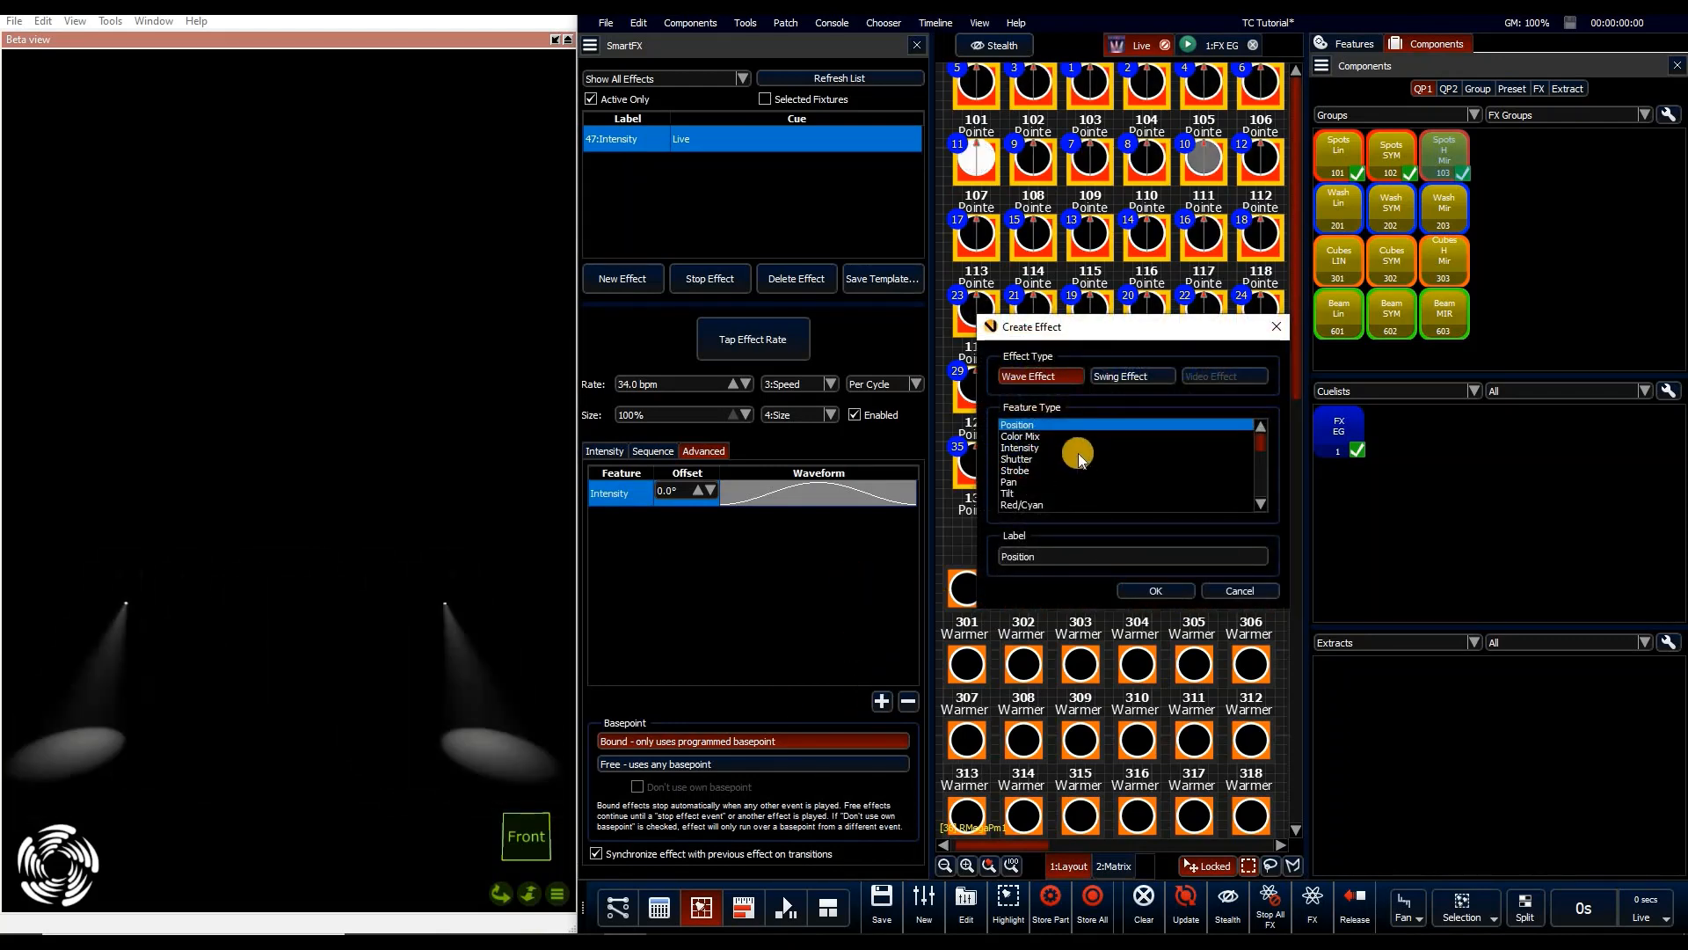
scroll(1083, 464, "down", 3)
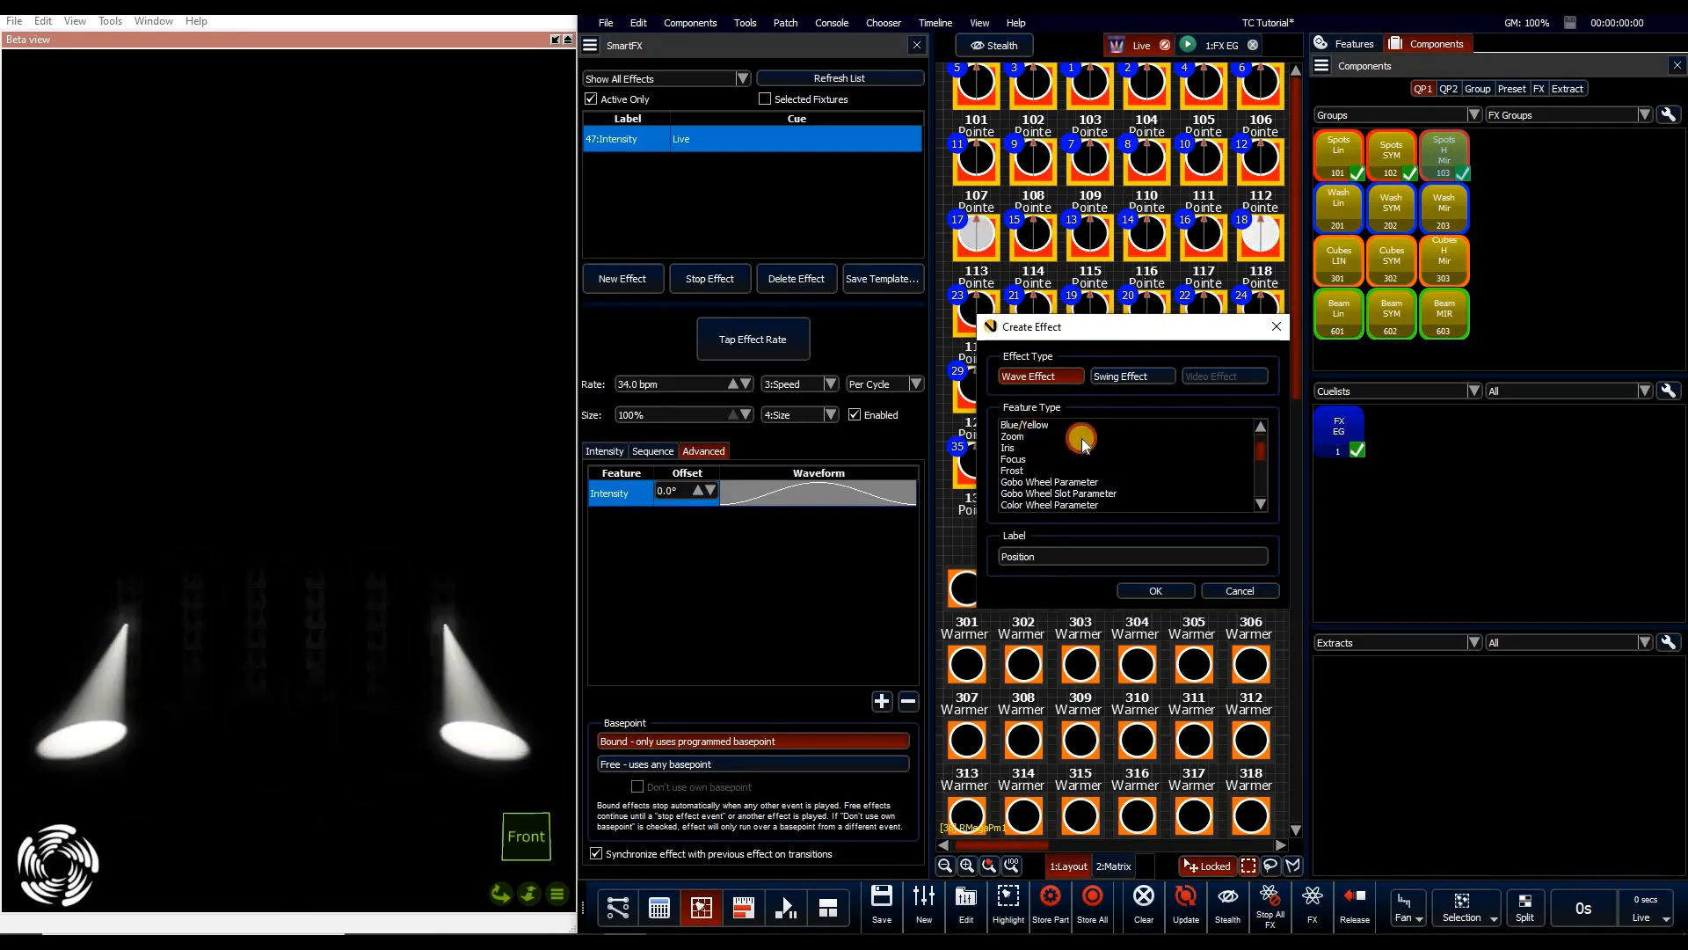
left_click(1158, 591)
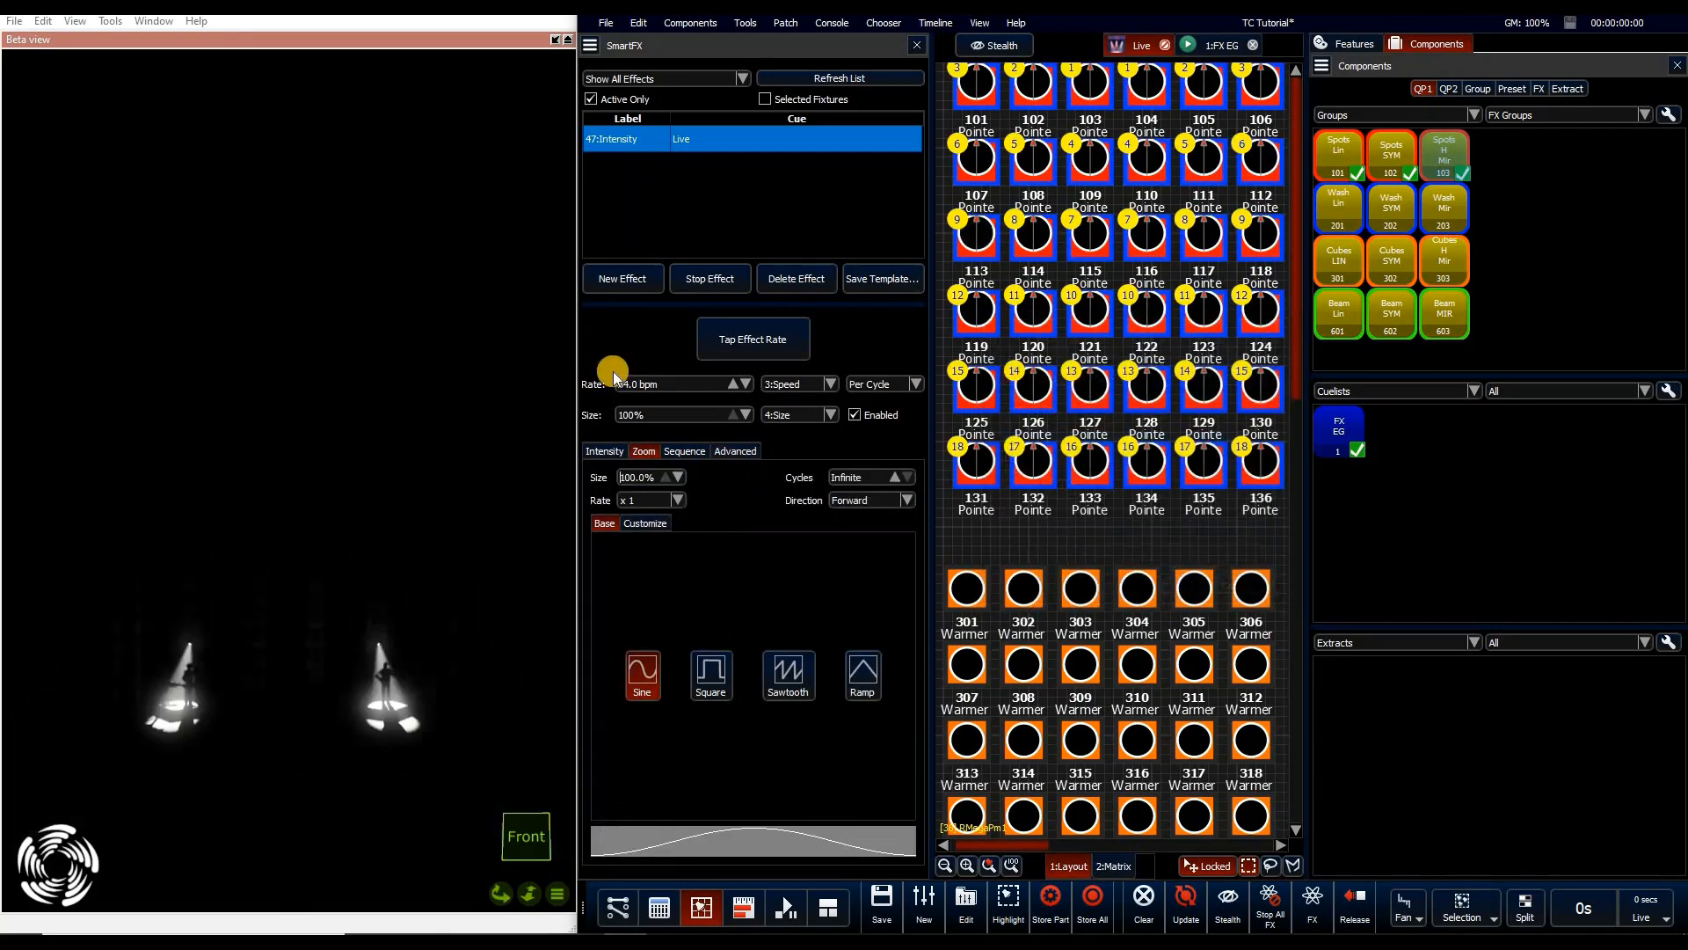
Raise the effect's sequence overlap to 64%
left_click(675, 452)
left_click_drag(660, 445, 657, 443)
left_click_drag(790, 500, 750, 562)
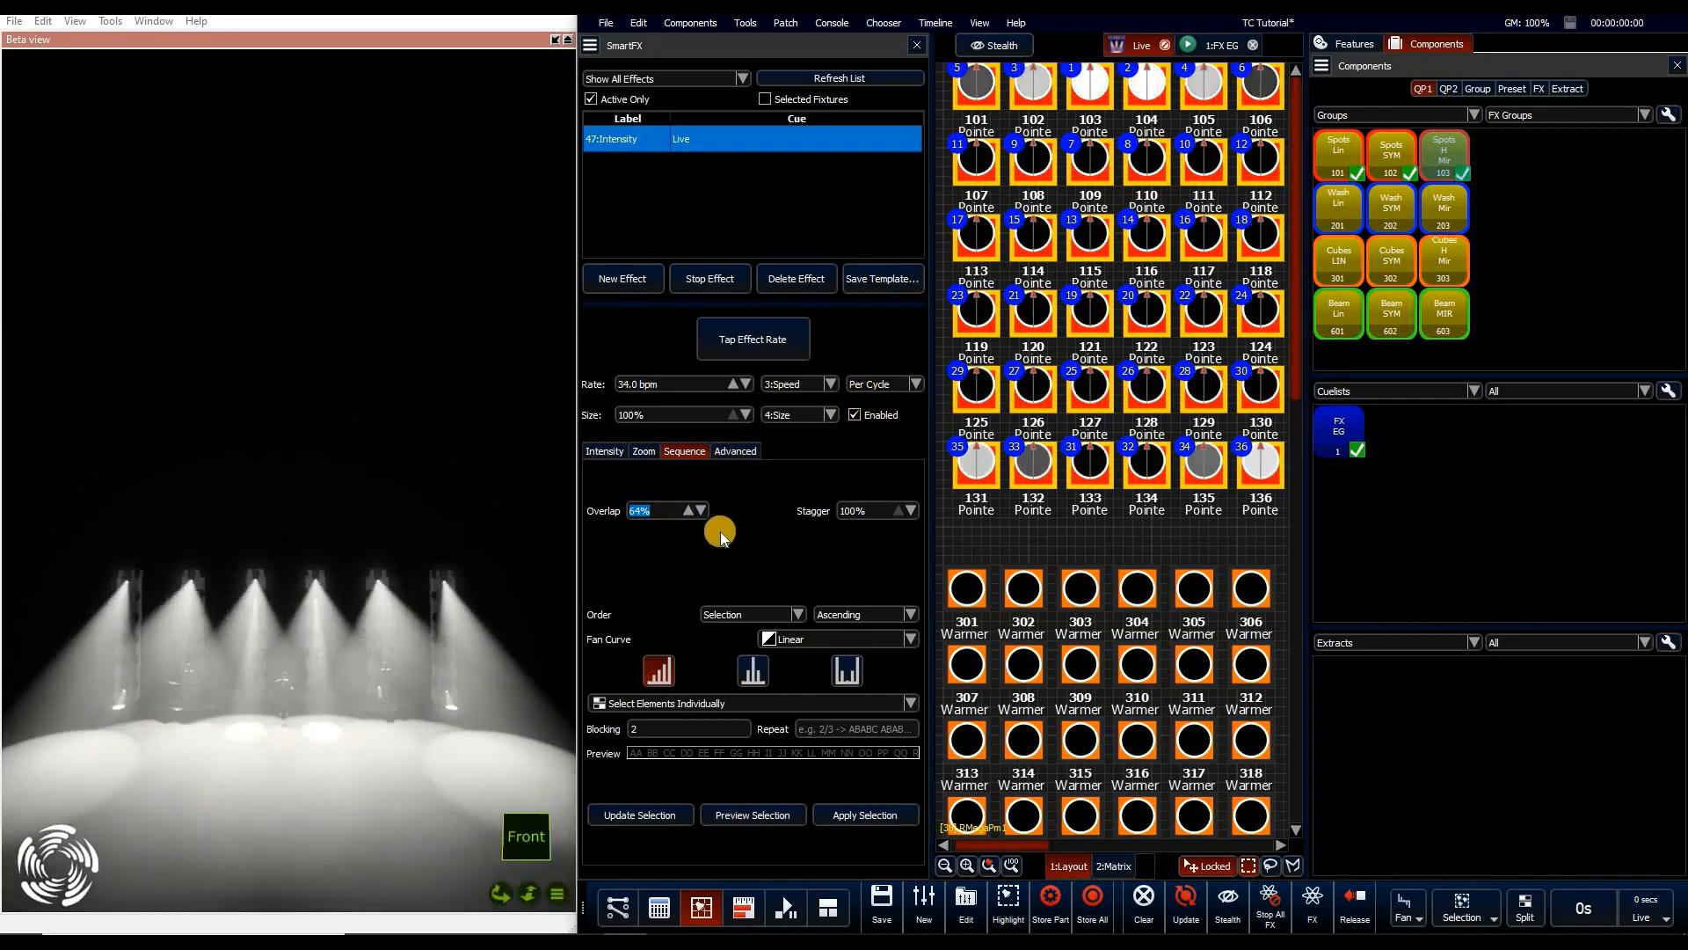
Compare the waveform settings of the effect's Intensity and Zoom features
left_click(607, 452)
left_click(644, 452)
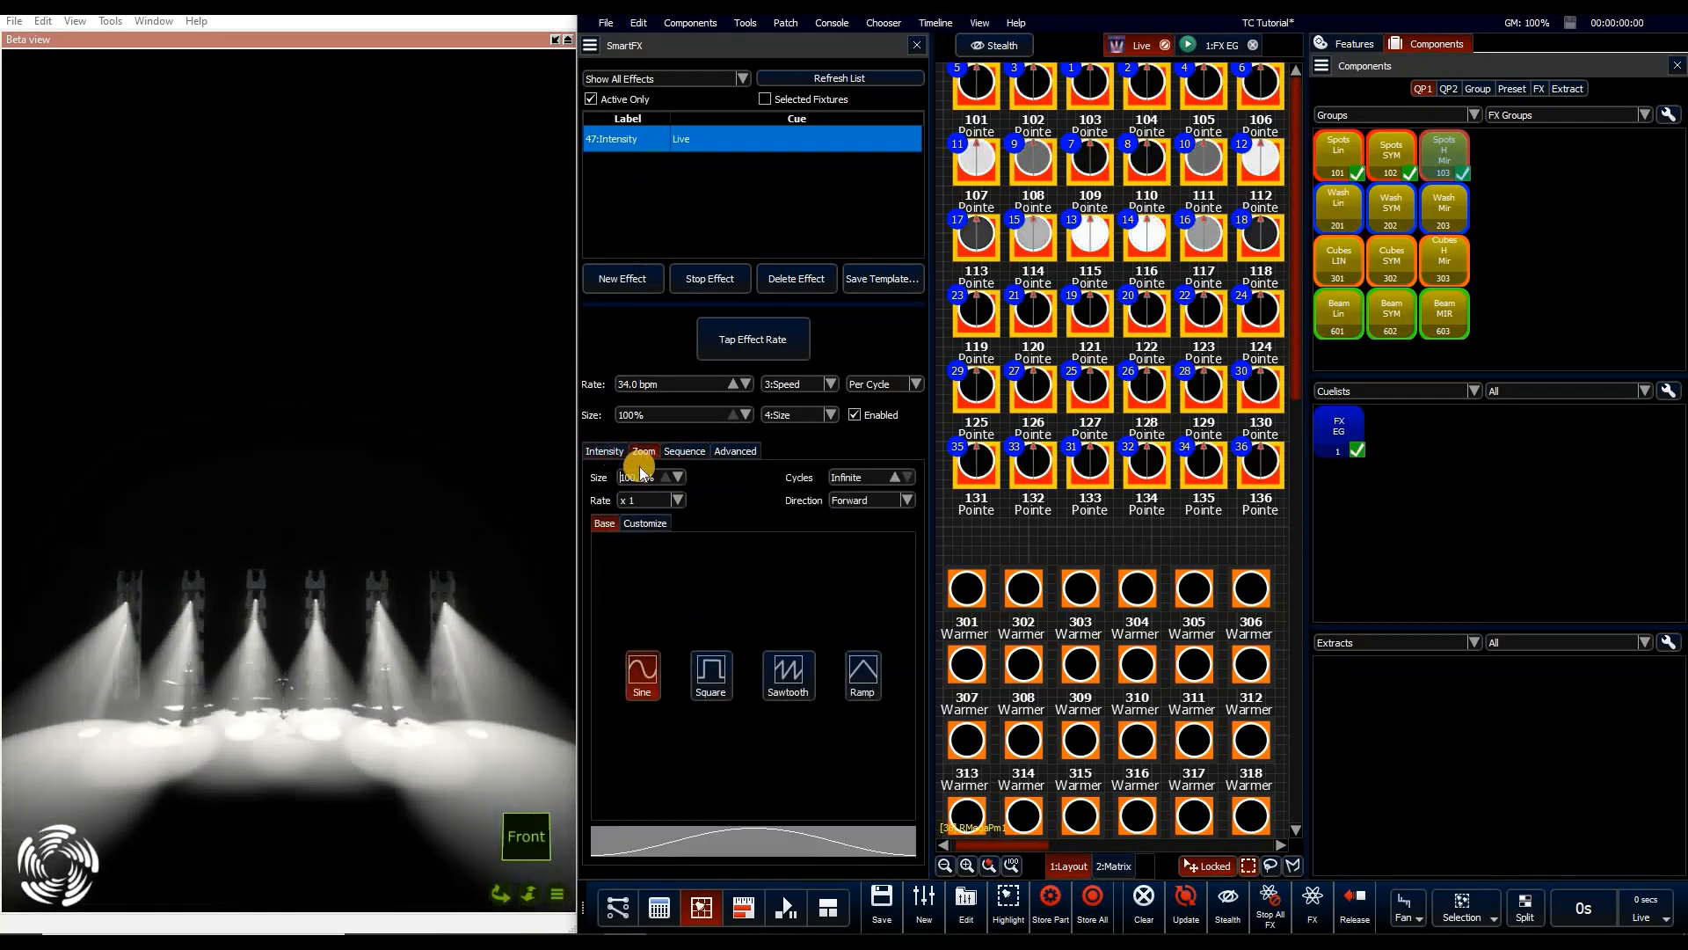
left_click(608, 452)
left_click(644, 452)
left_click(603, 452)
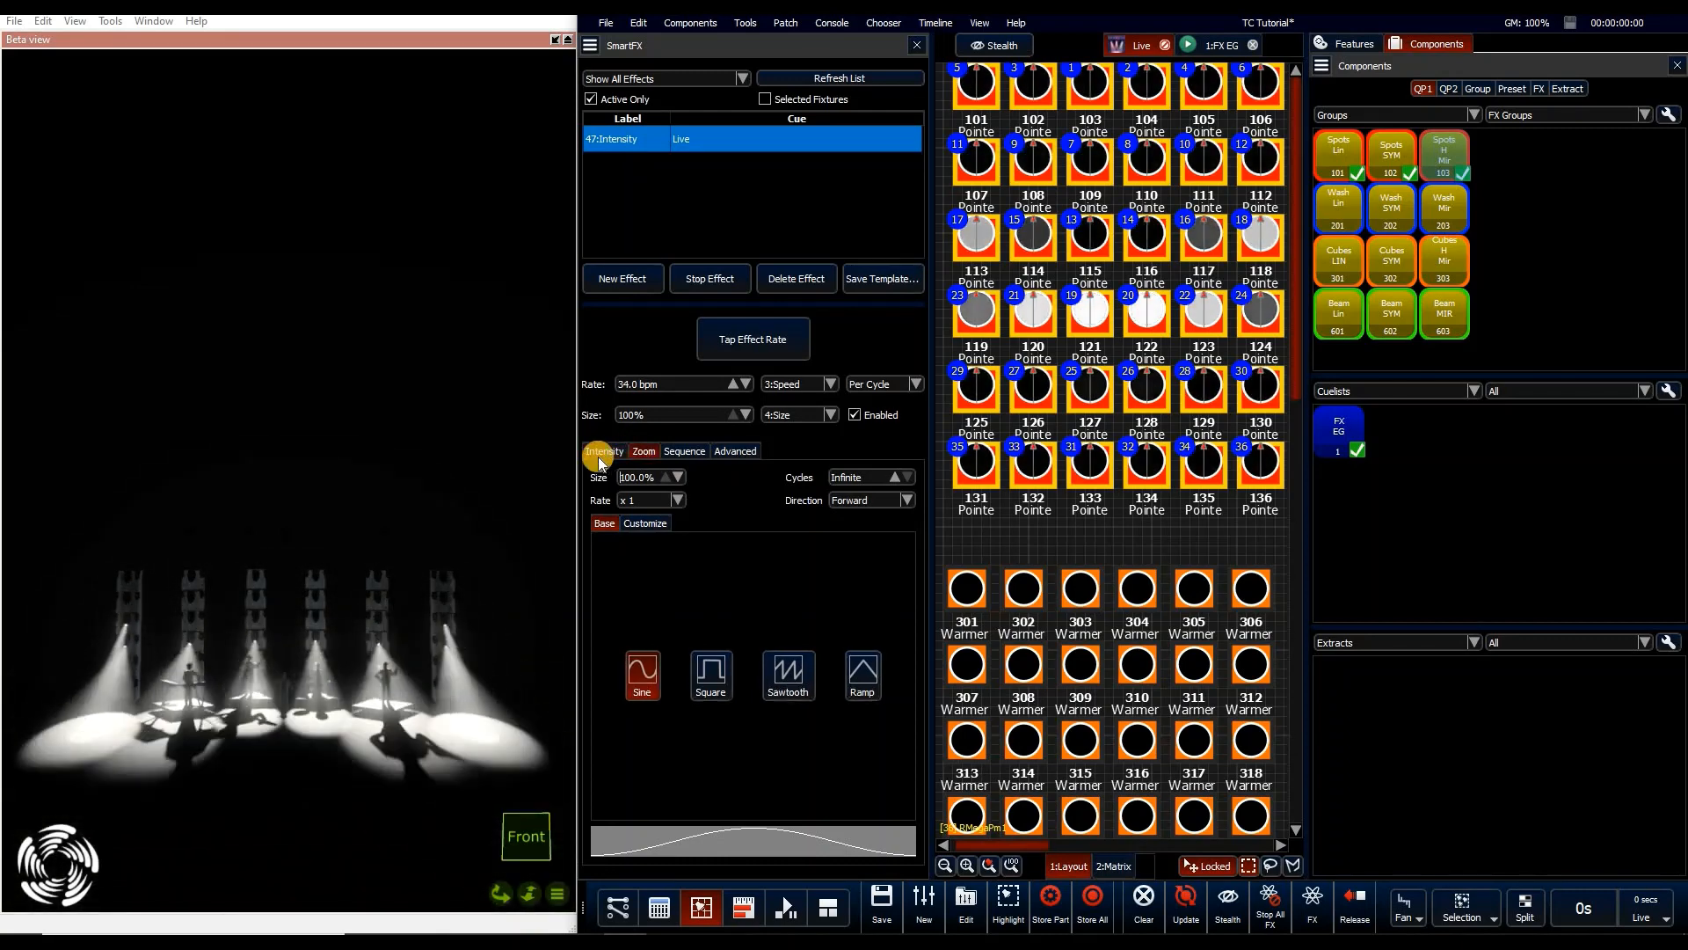
left_click(645, 452)
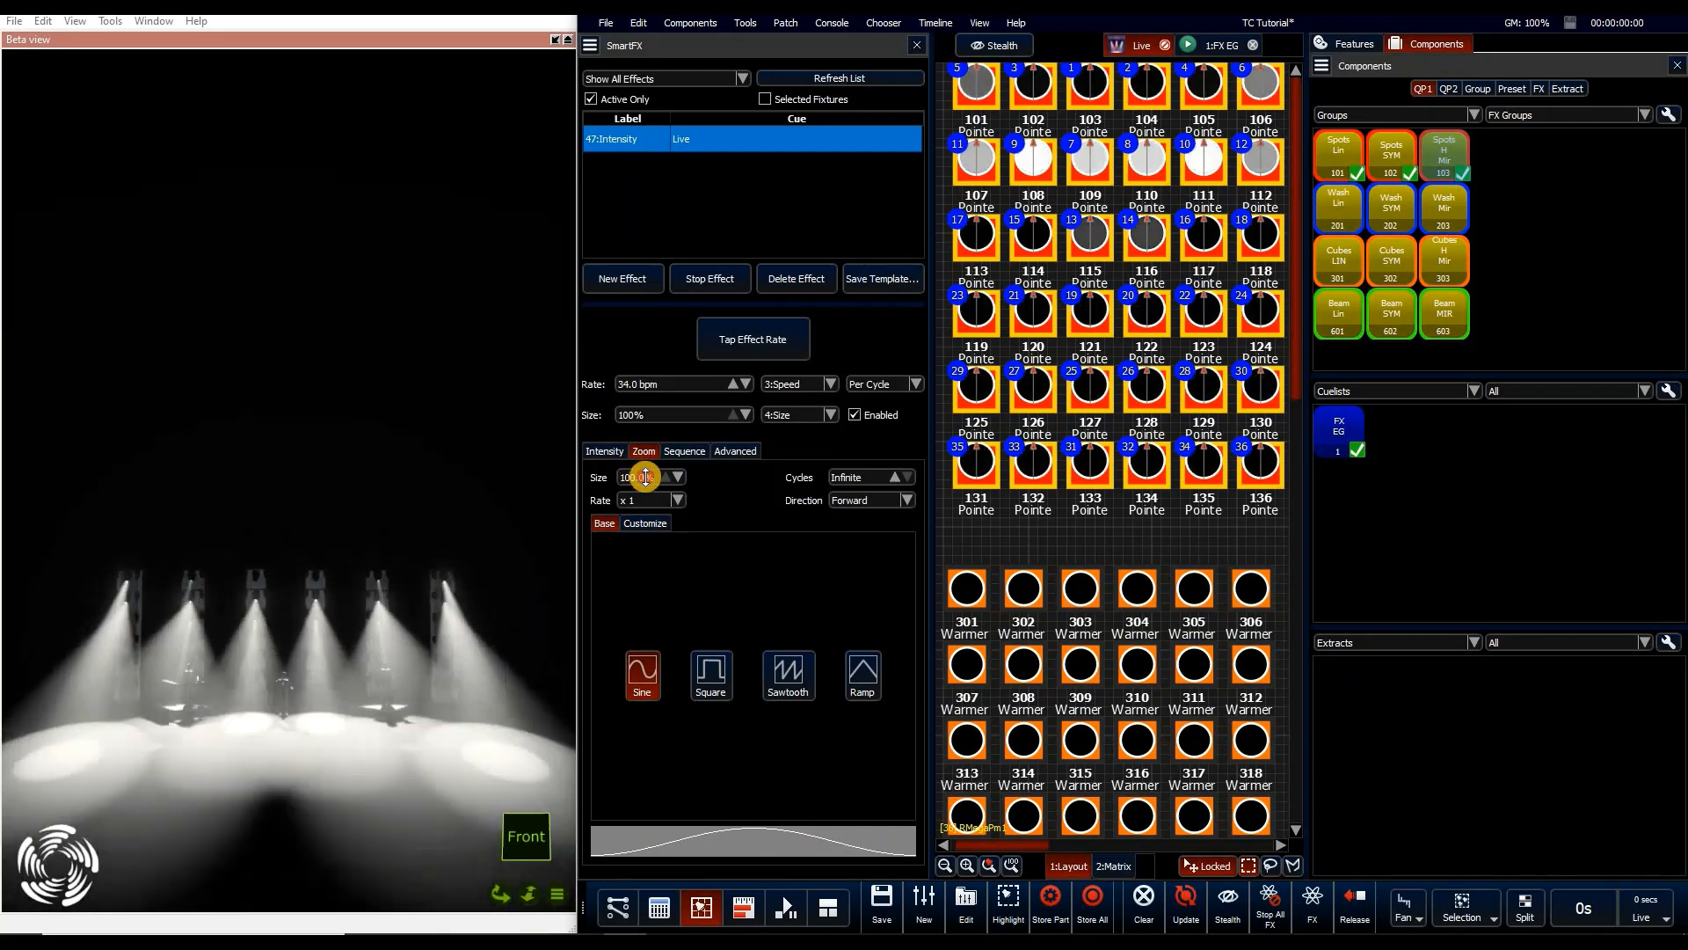
Try a zoom size of 12% and a zoom rate of x 2, restoring 100% and x 1
left_click_drag(644, 477, 649, 559)
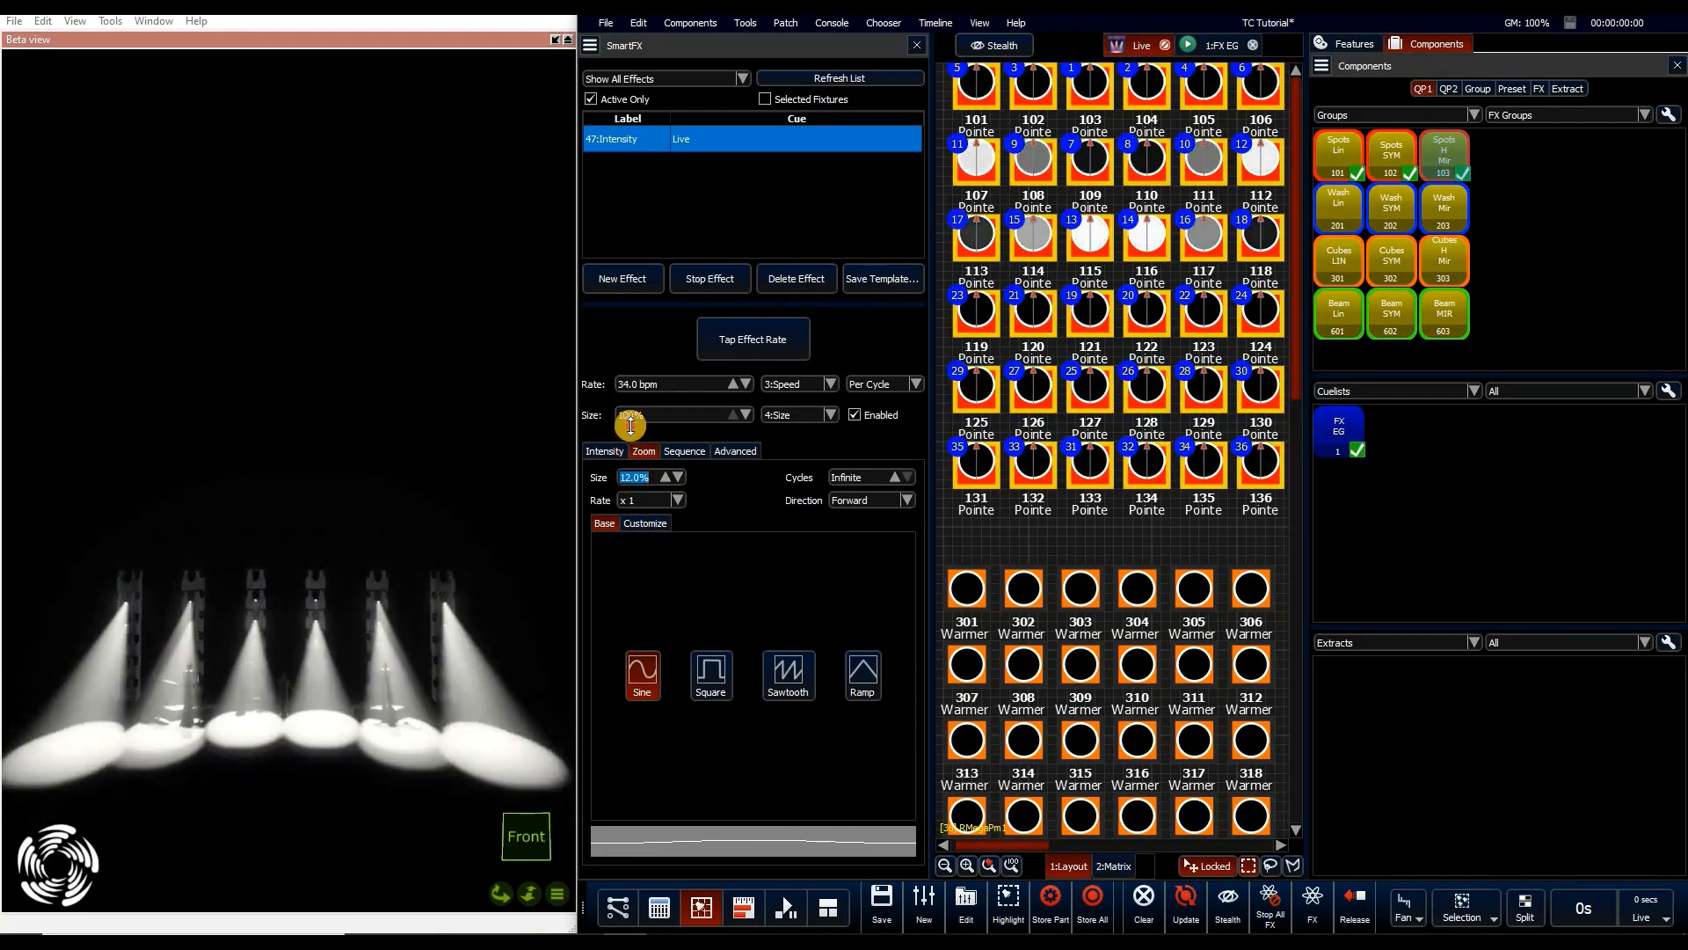
left_click_drag(631, 425, 632, 417)
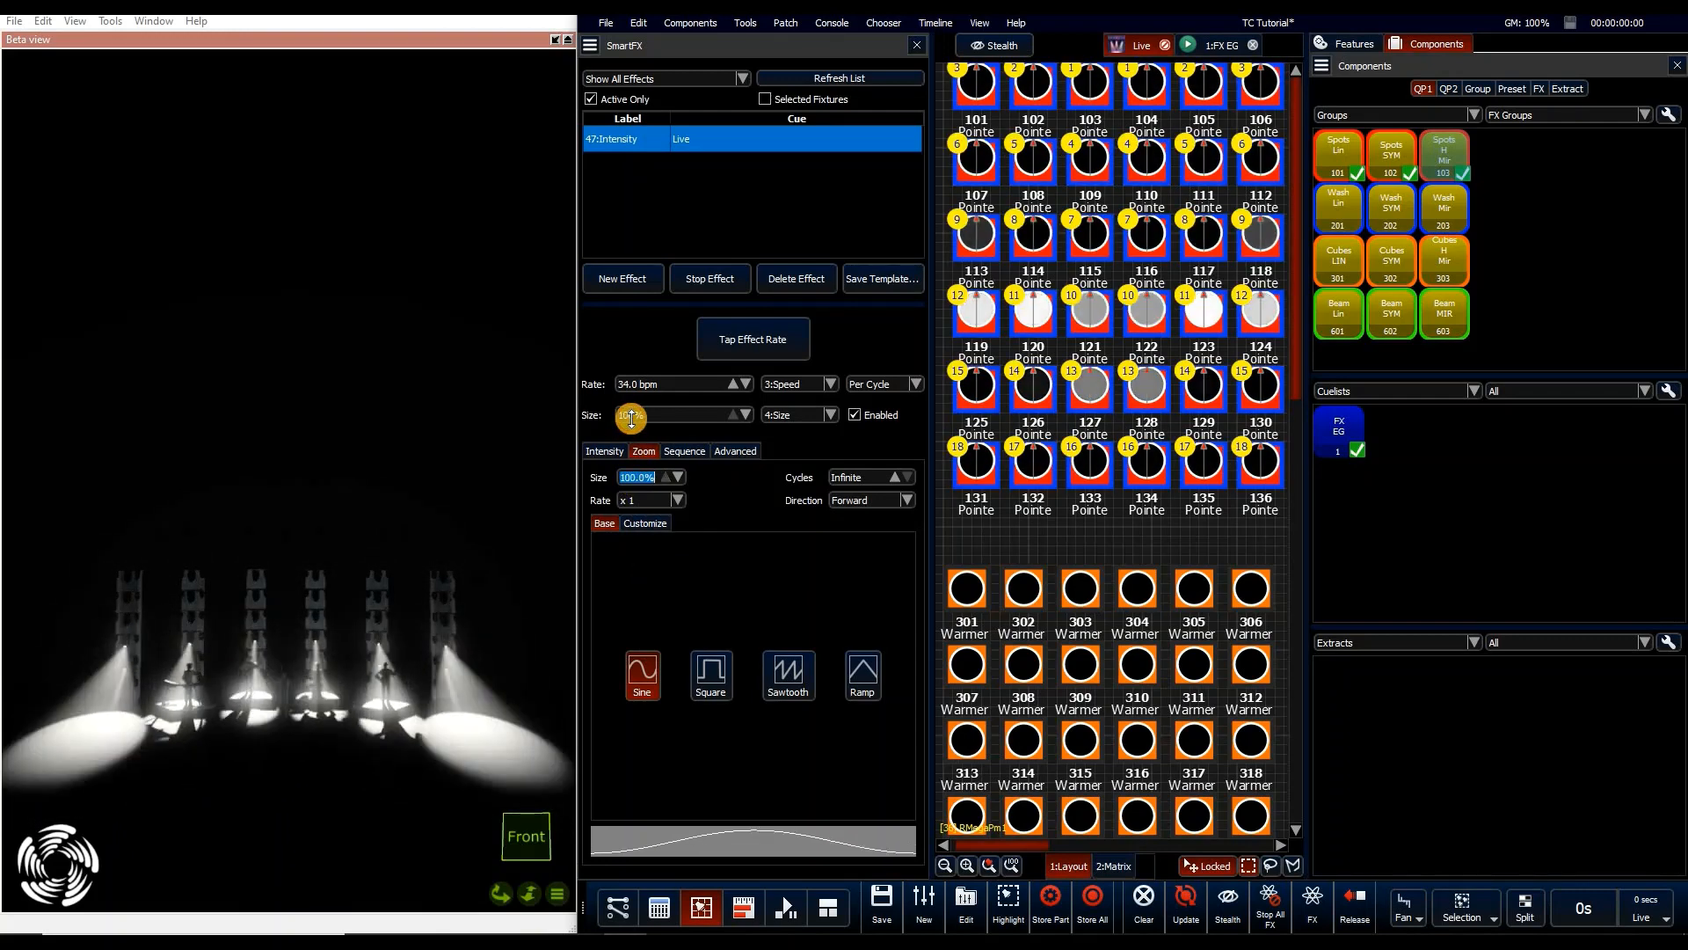
left_click(679, 498)
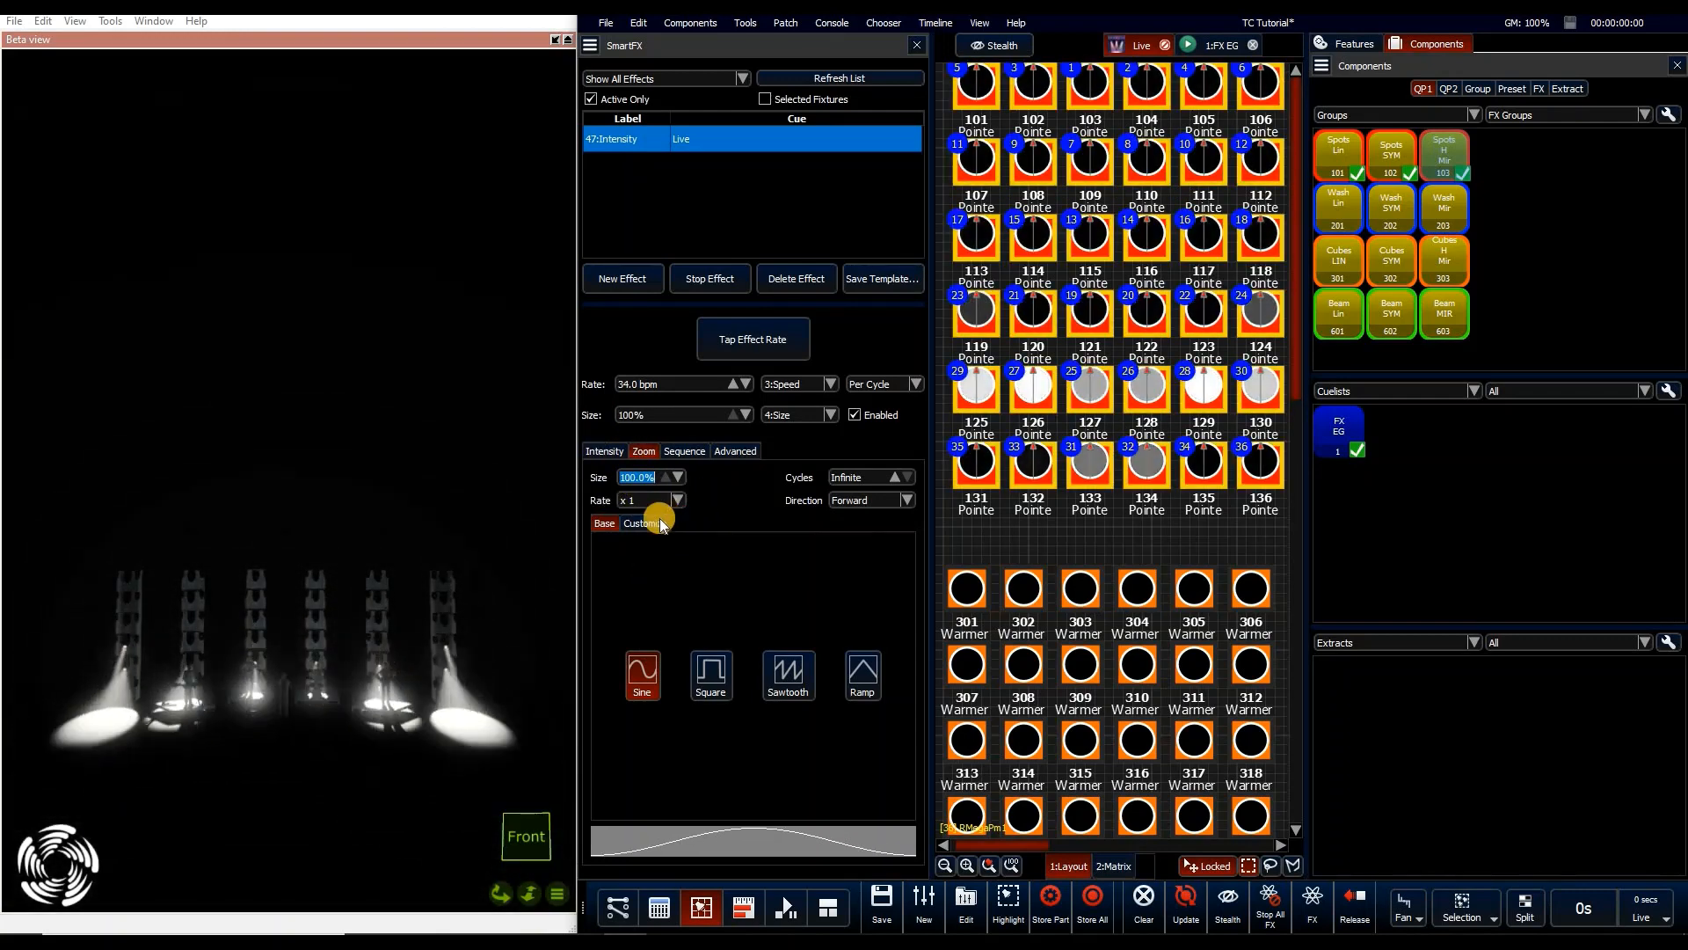
left_click(658, 519)
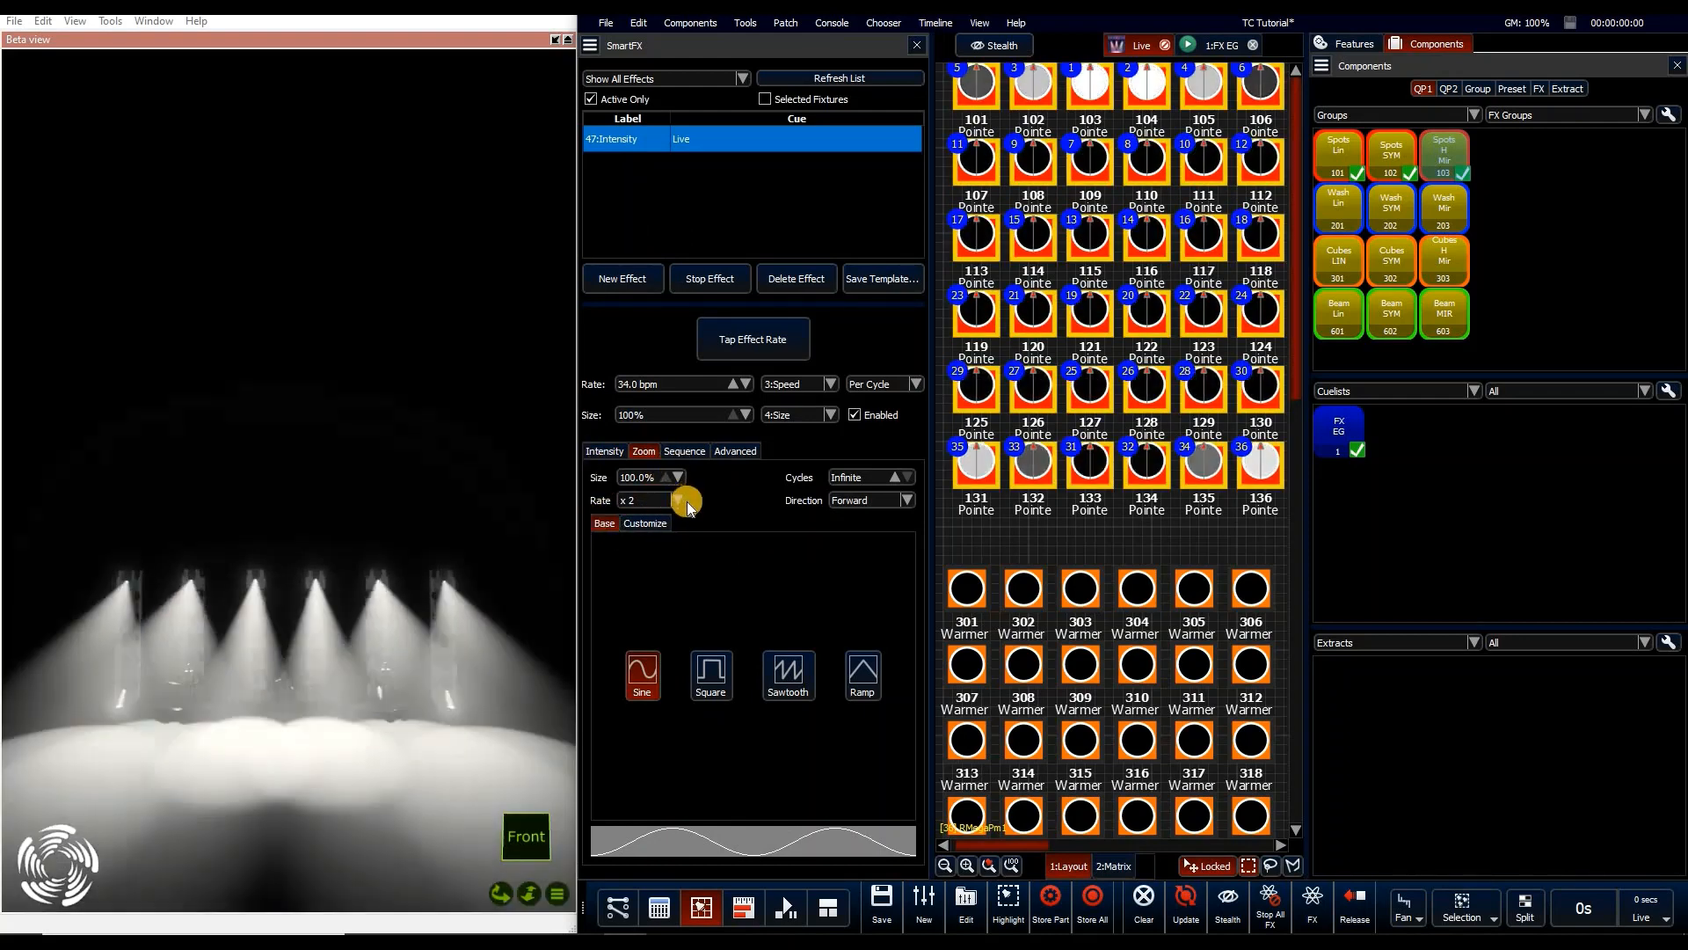
left_click(677, 500)
left_click(669, 483)
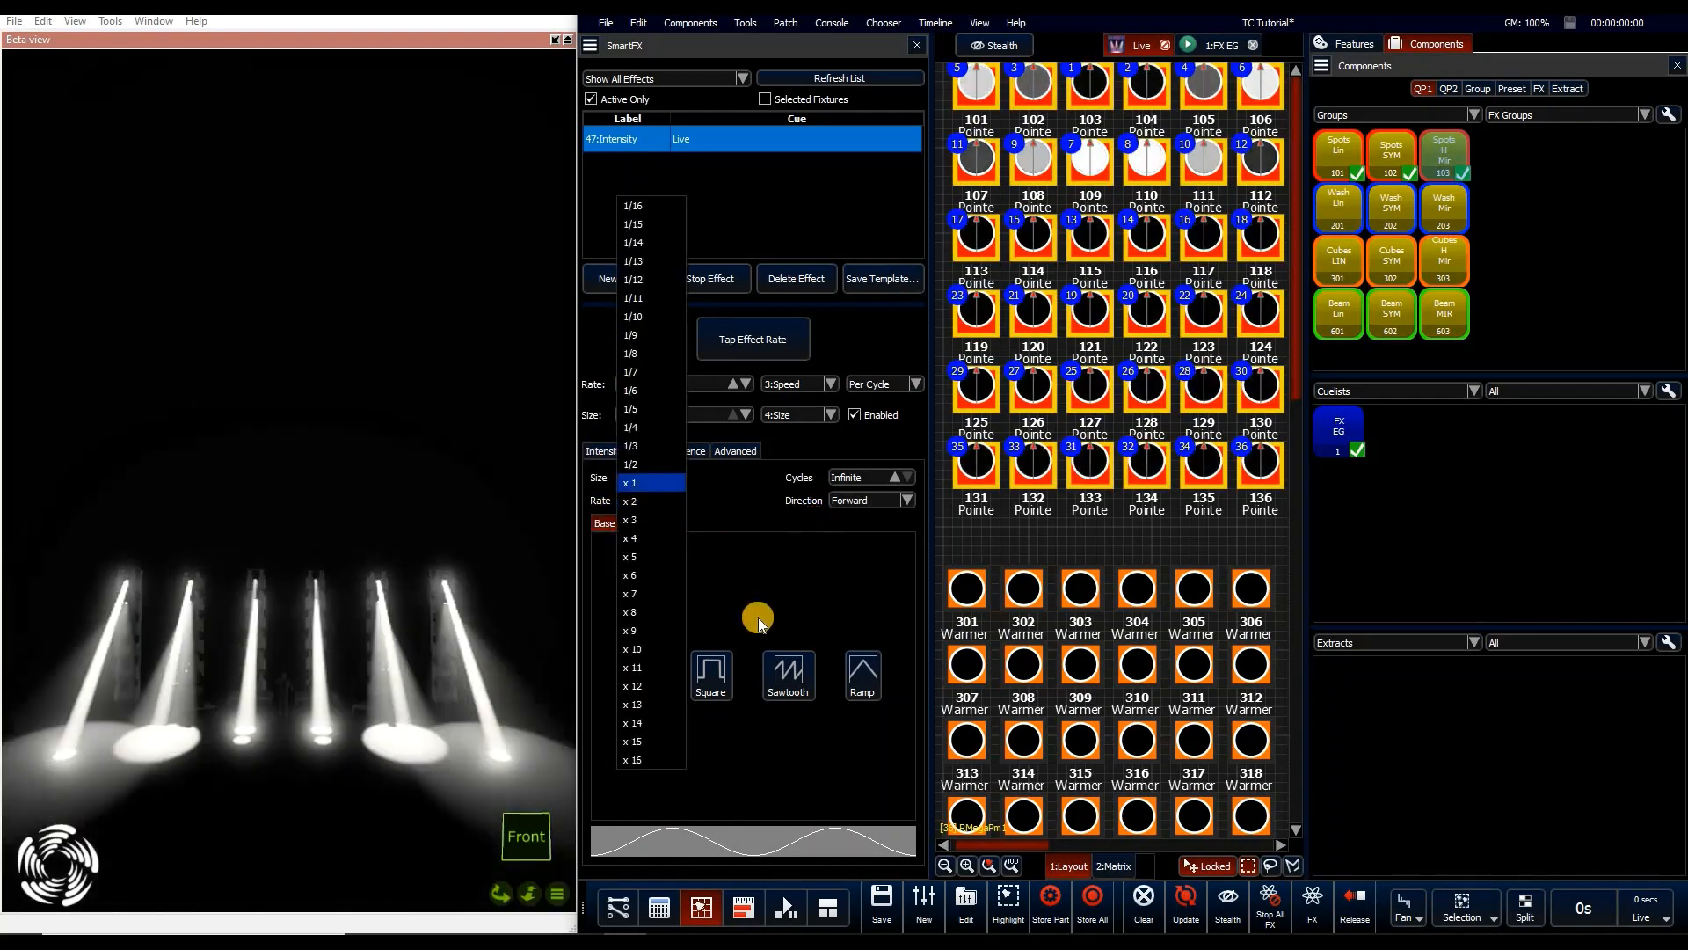
Try the Square waveform for the Zoom feature and compare it with the Intensity waveform
left_click(711, 672)
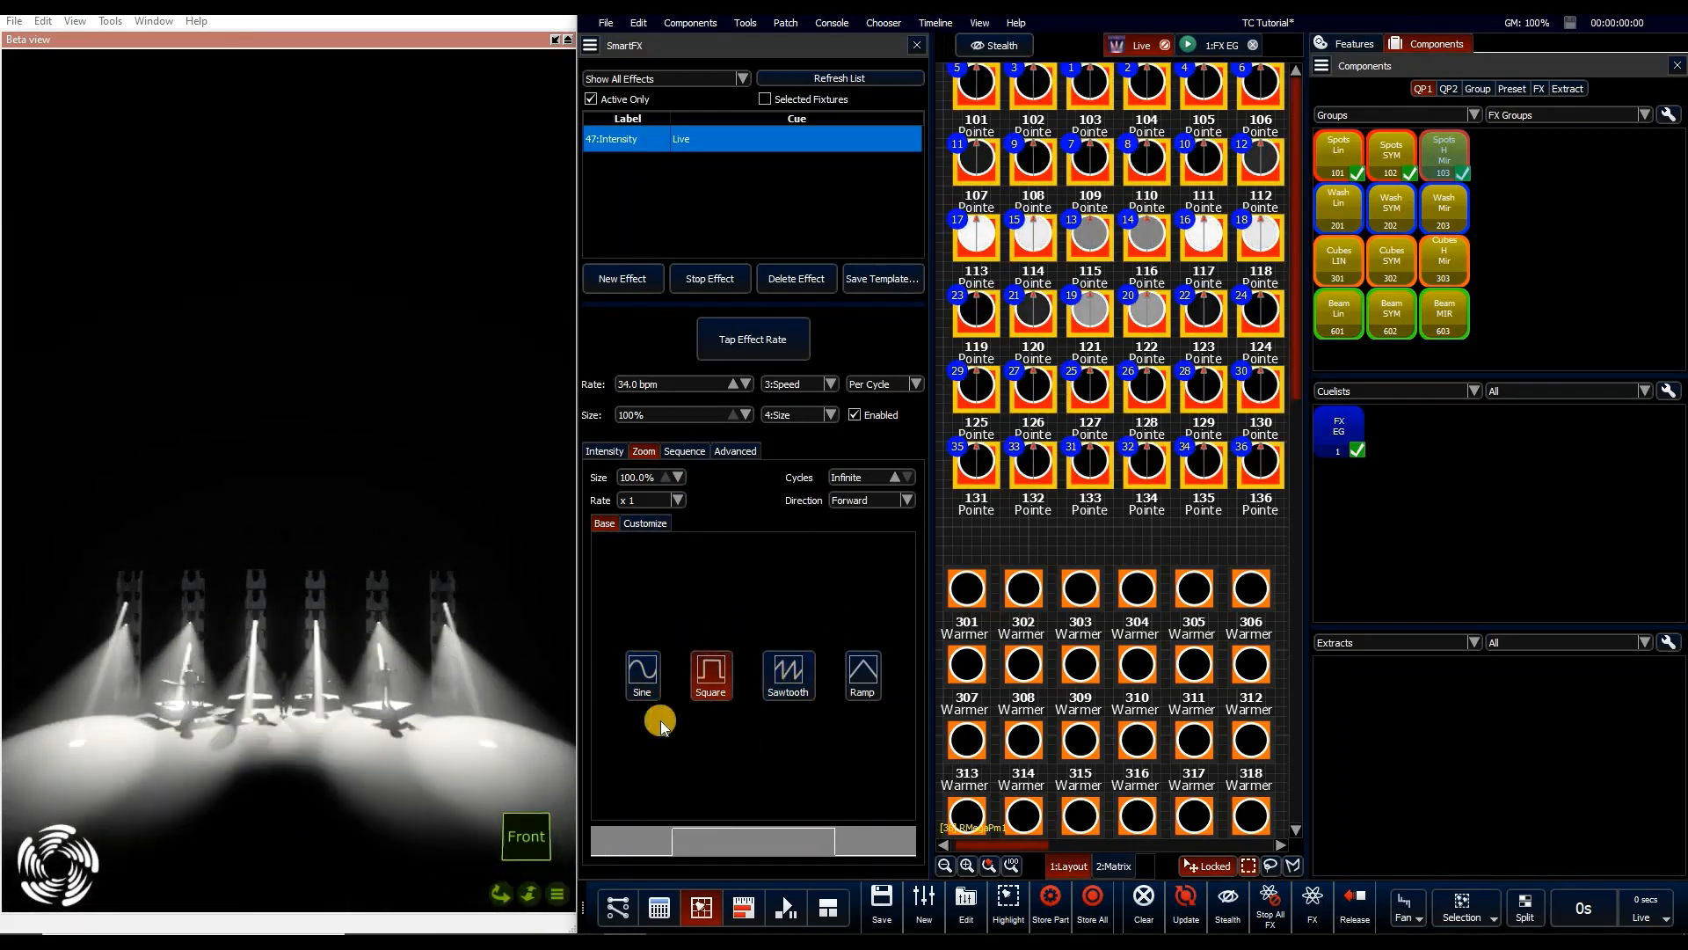
left_click(602, 451)
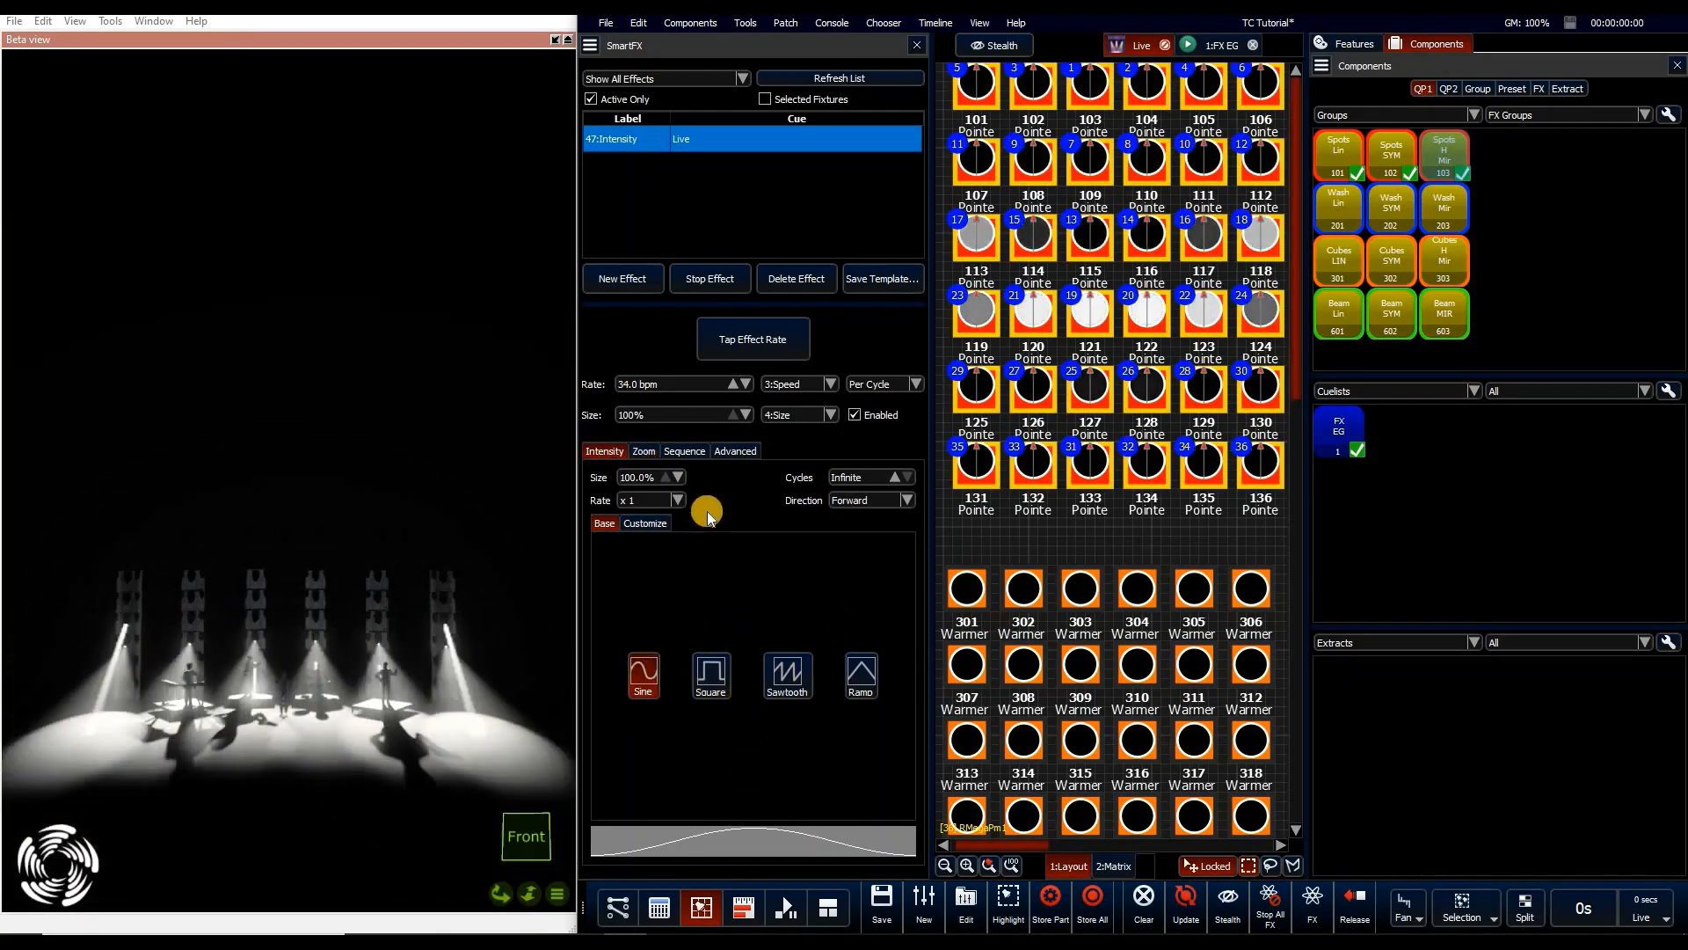
left_click(644, 451)
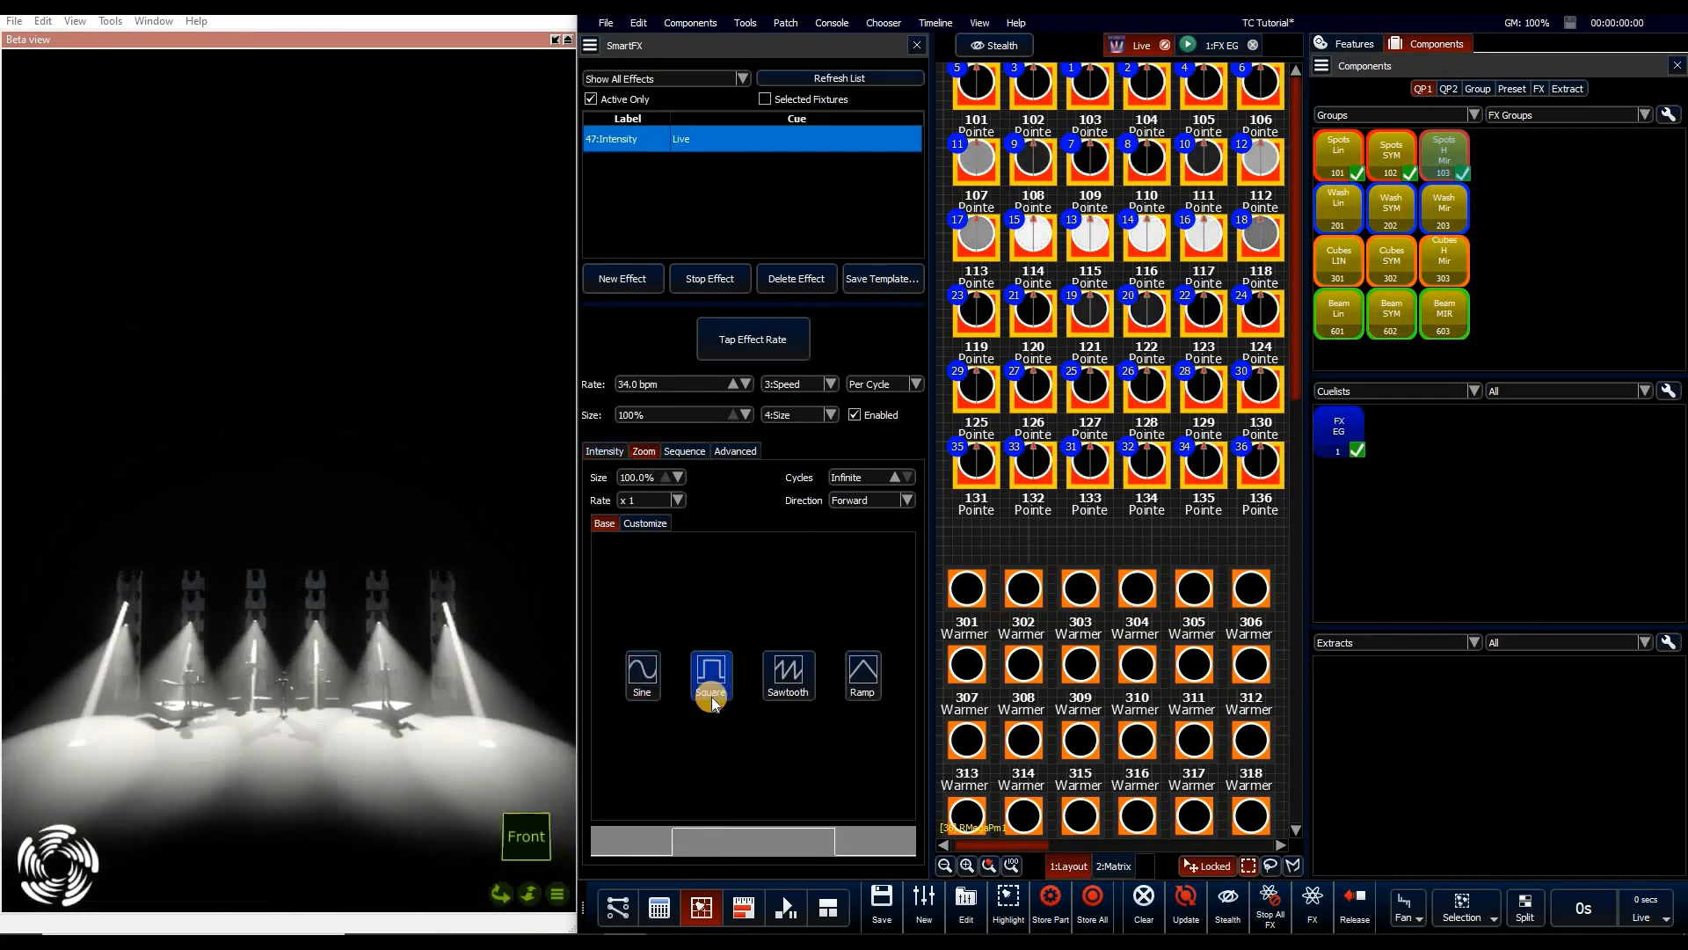
Set the Zoom feature's waveform to Sawtooth and compare it with the Intensity waveform
left_click(788, 672)
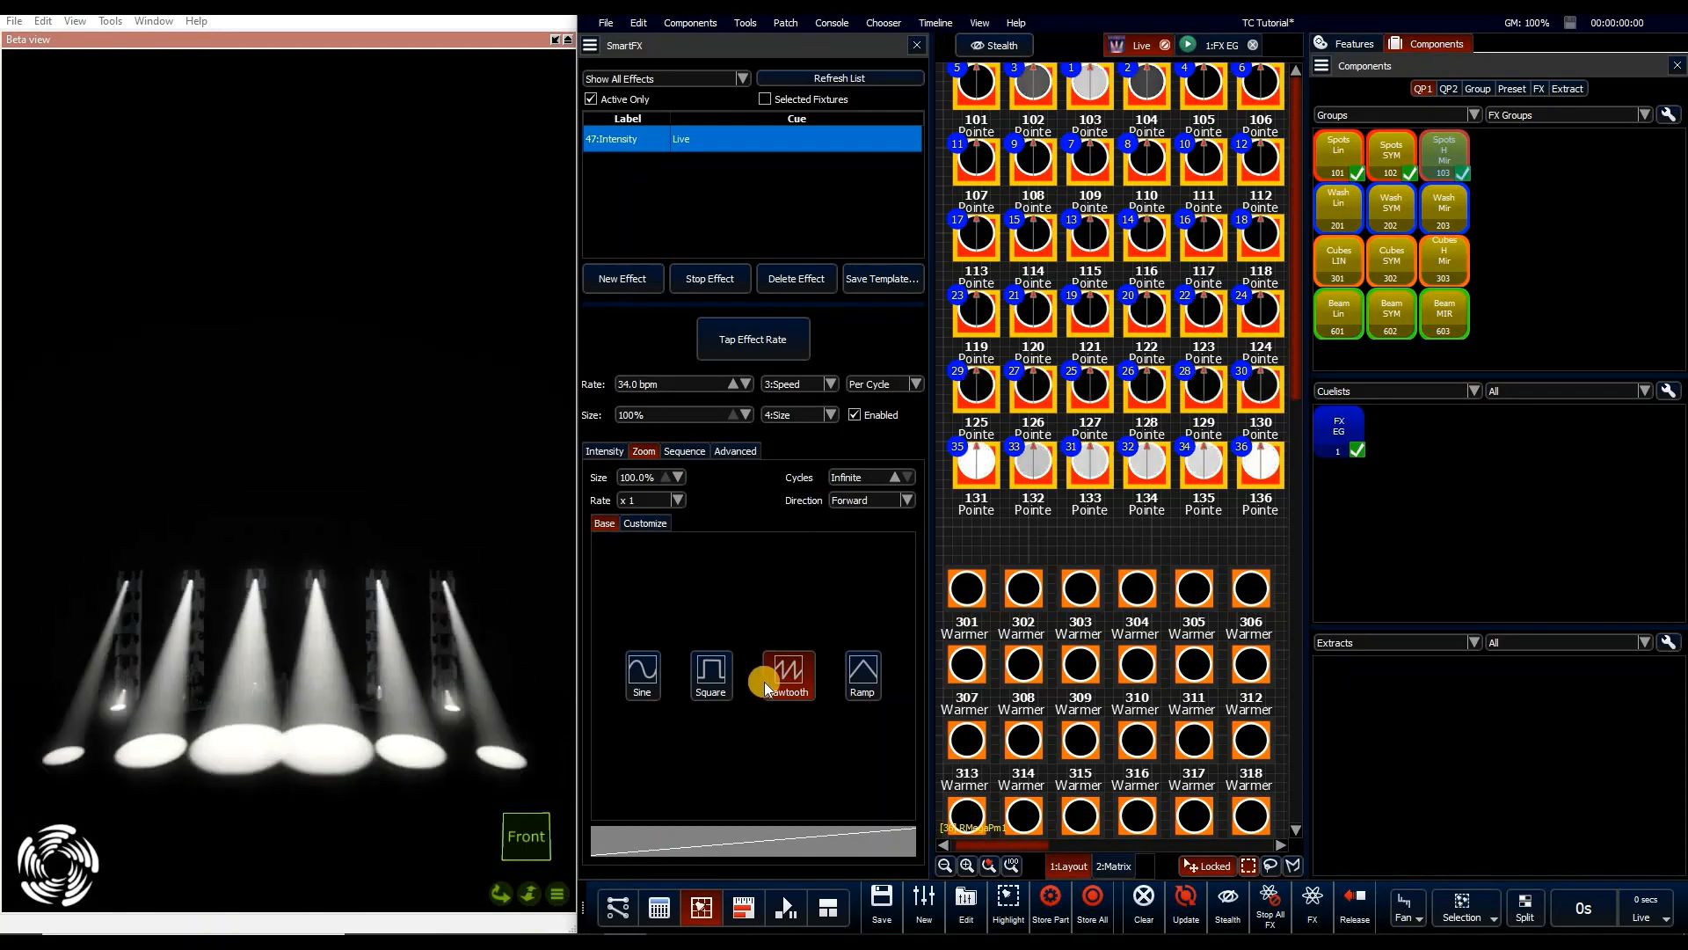
left_click(863, 673)
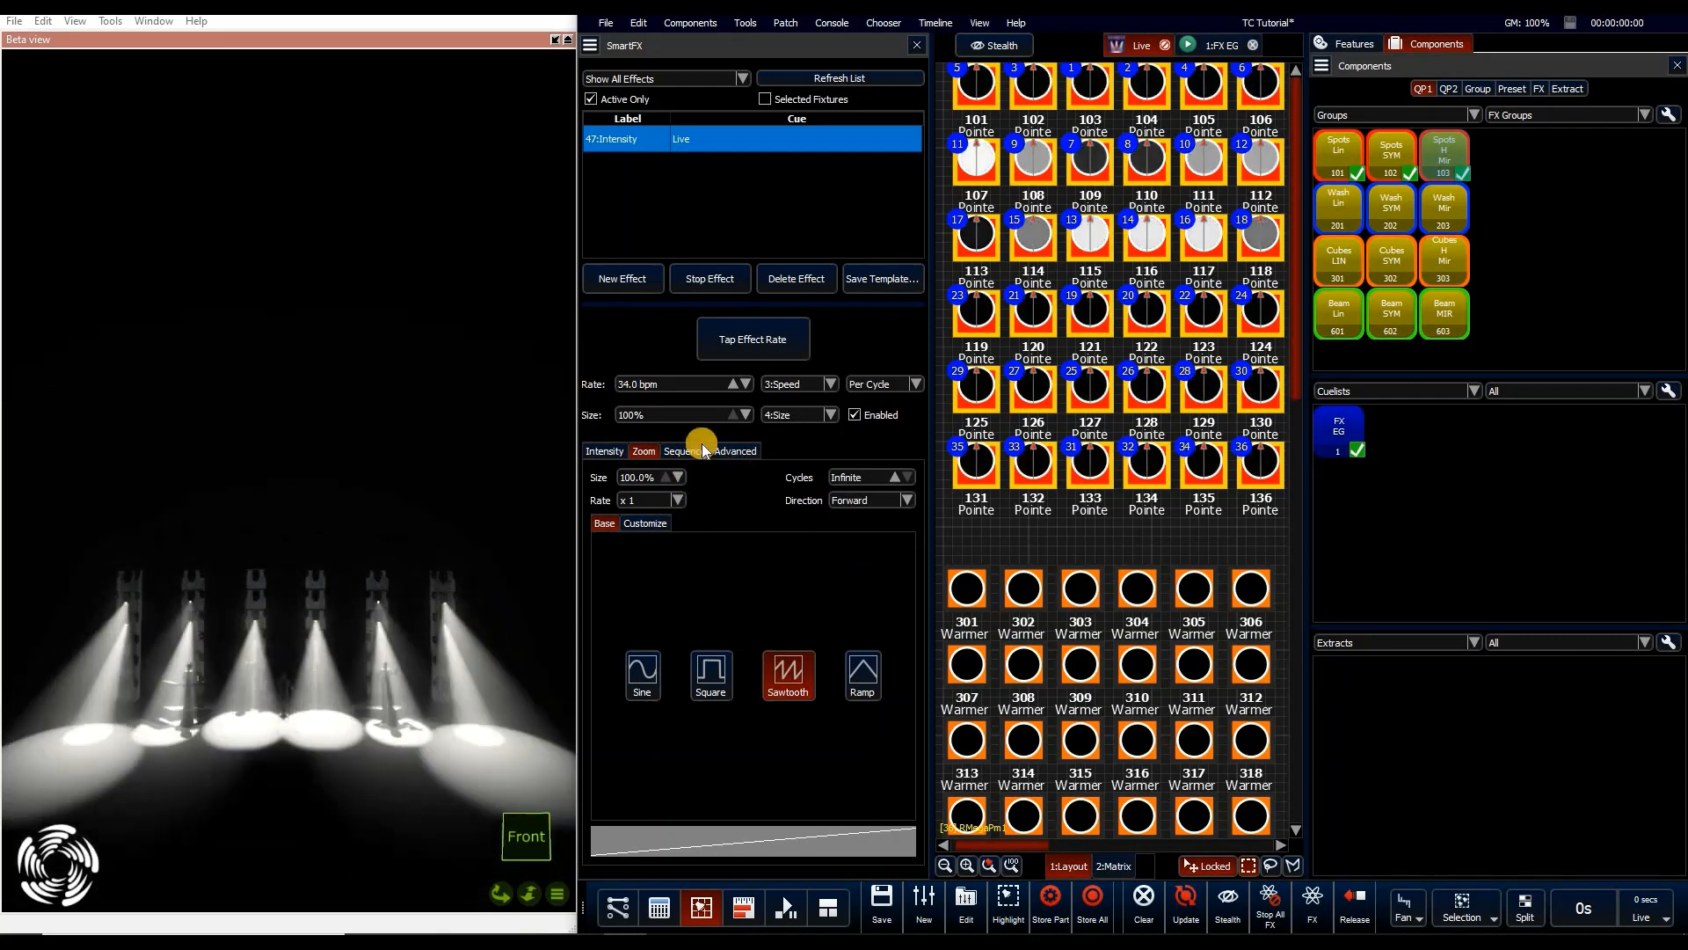
left_click(607, 450)
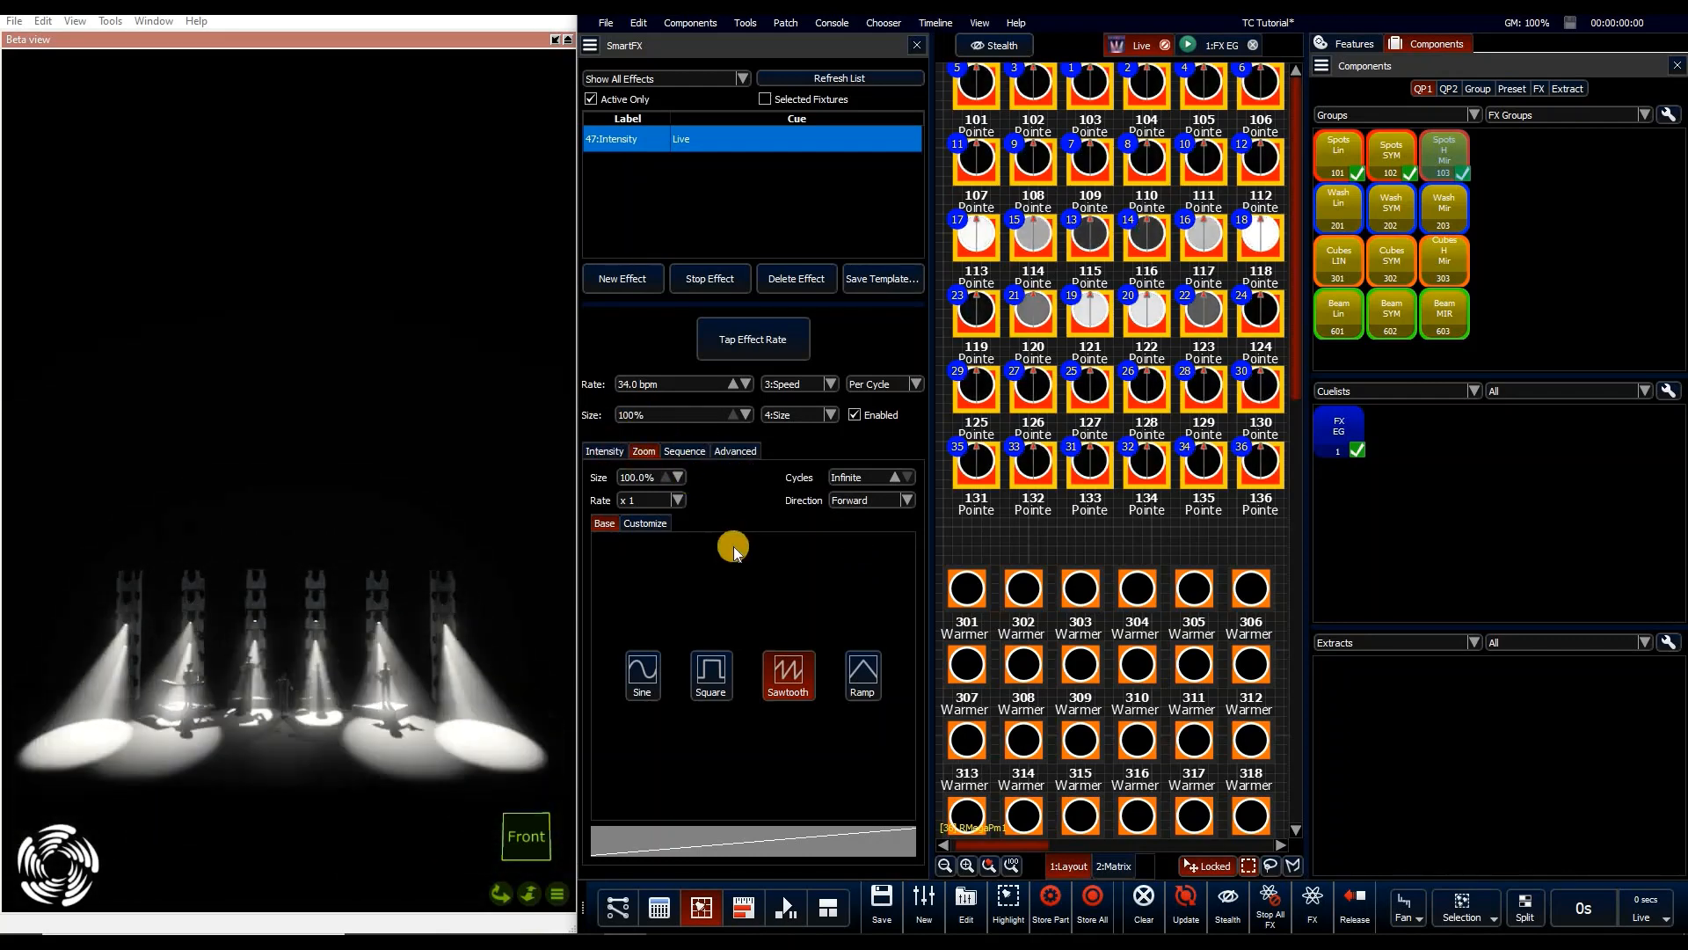
left_click(644, 450)
left_click(780, 658)
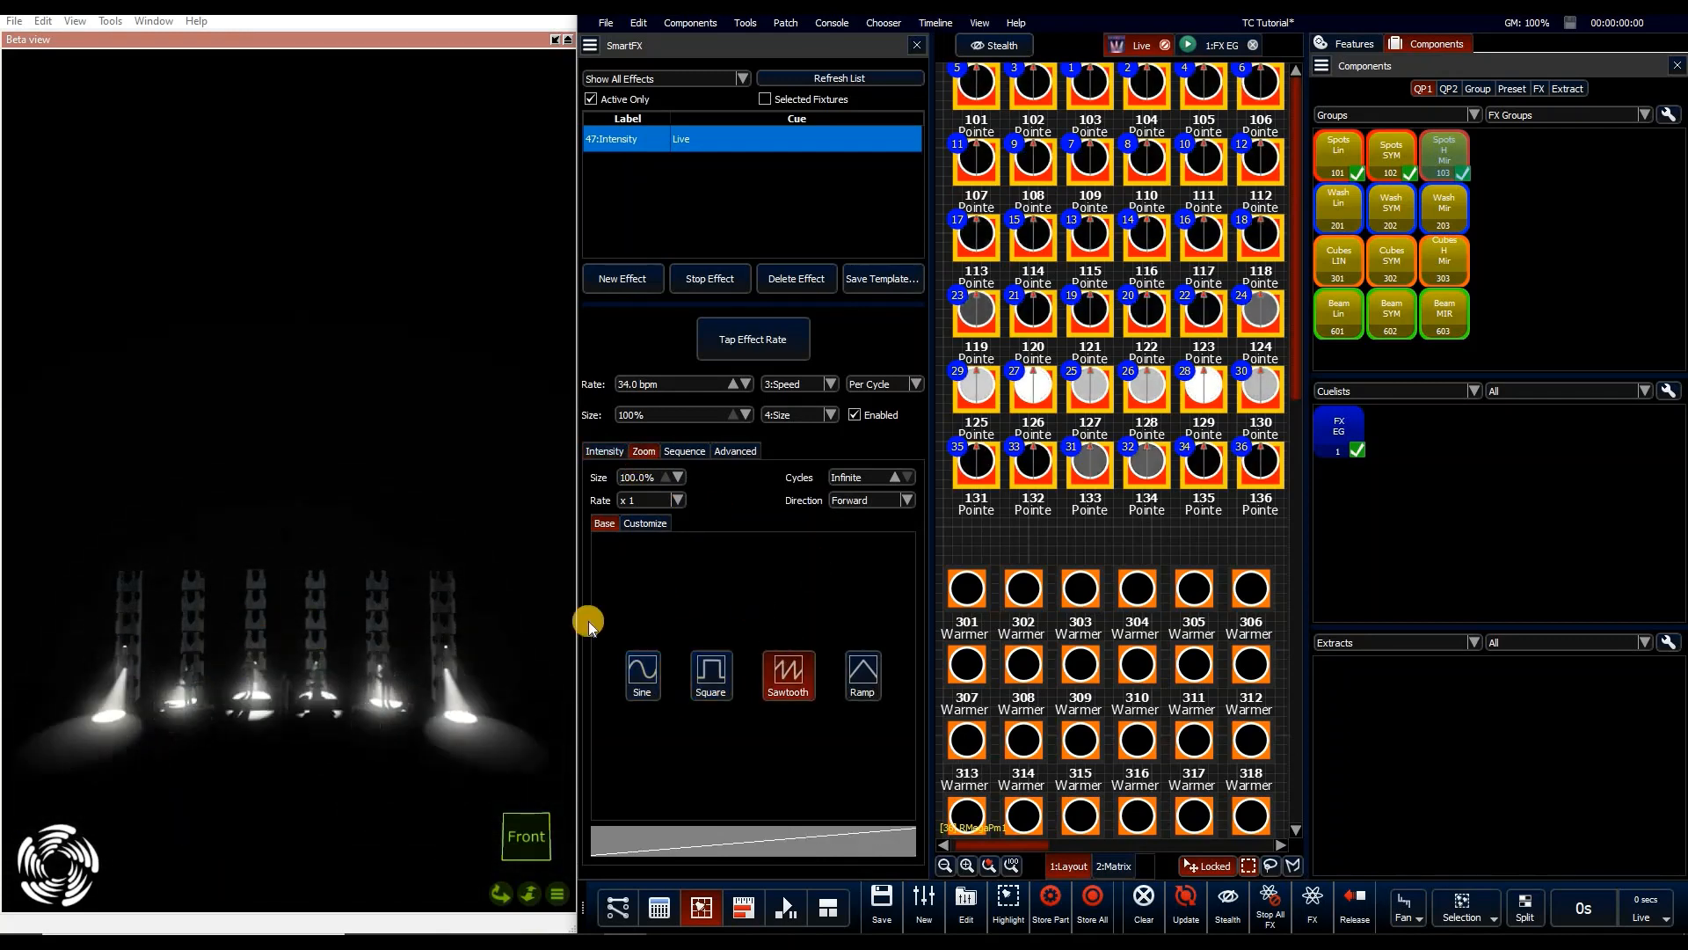
Shift the Zoom waveform against the Intensity waveform to an offset of about 291°
left_click(735, 451)
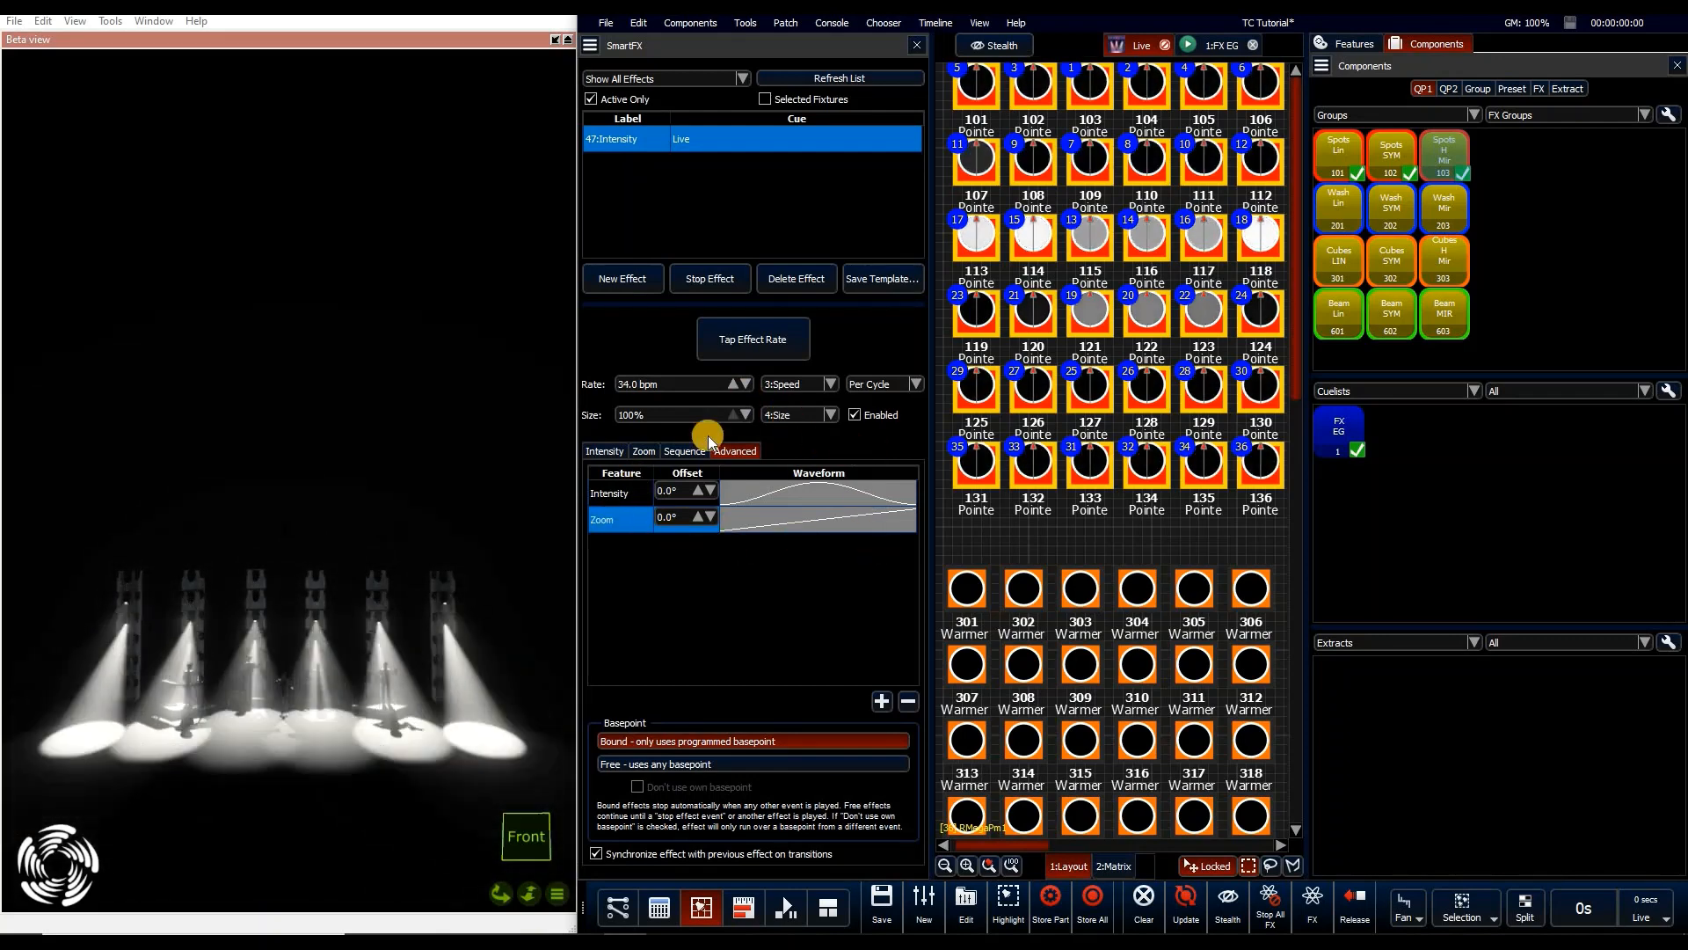
left_click_drag(868, 522, 814, 524)
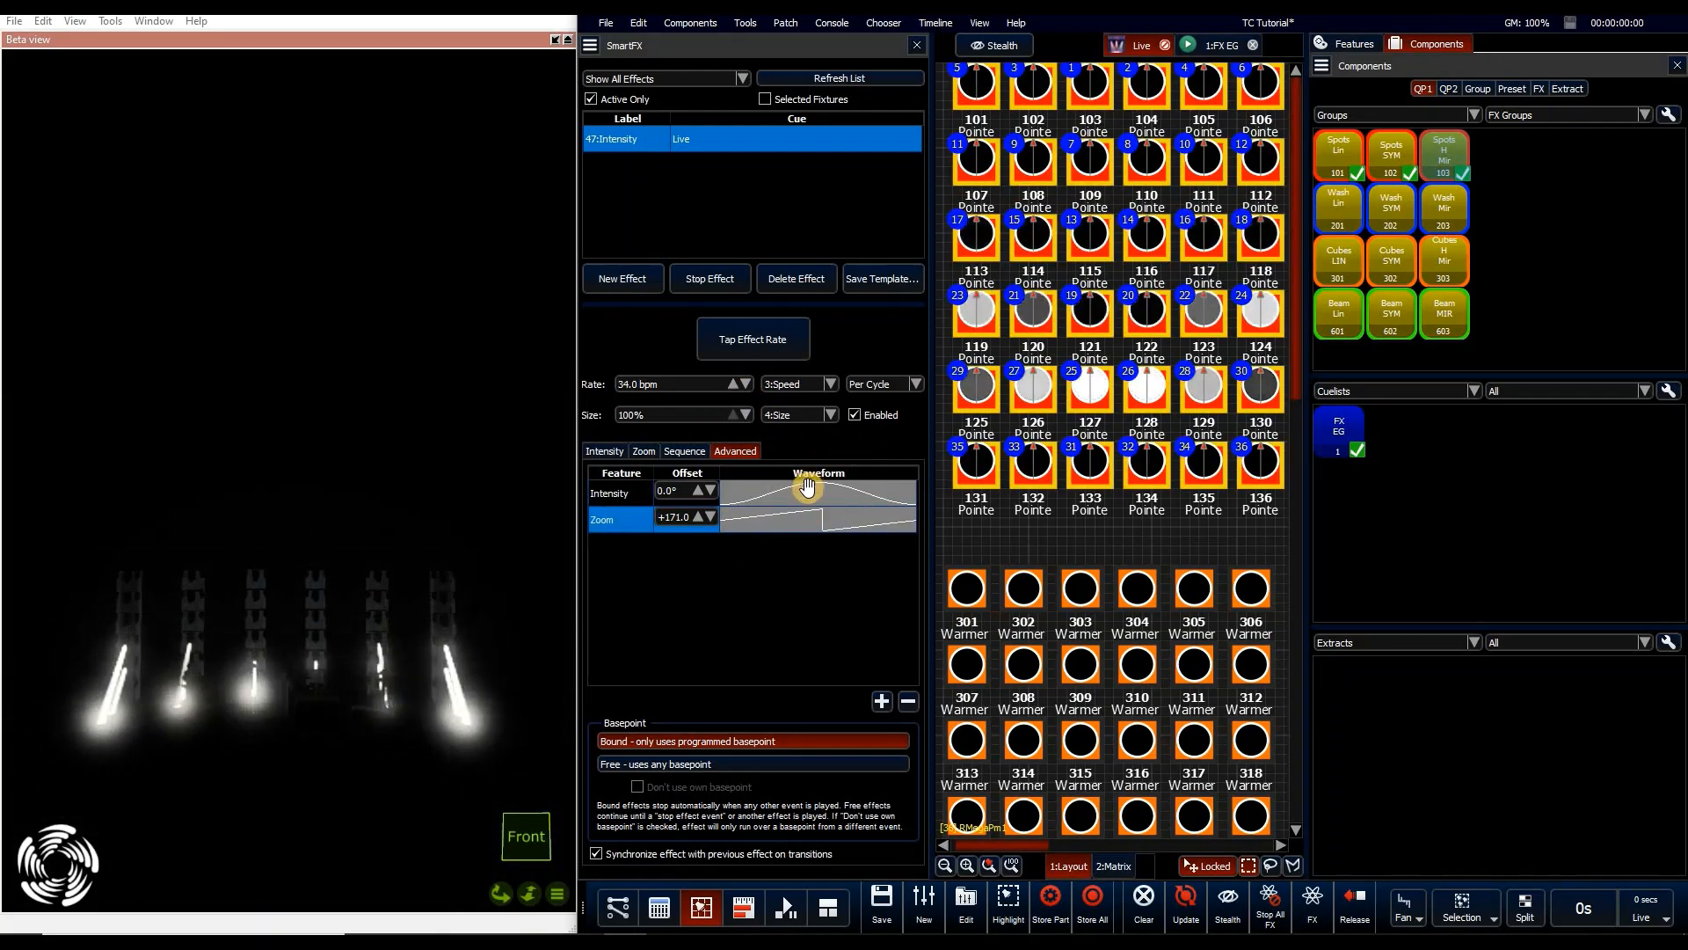
left_click_drag(799, 520, 772, 524)
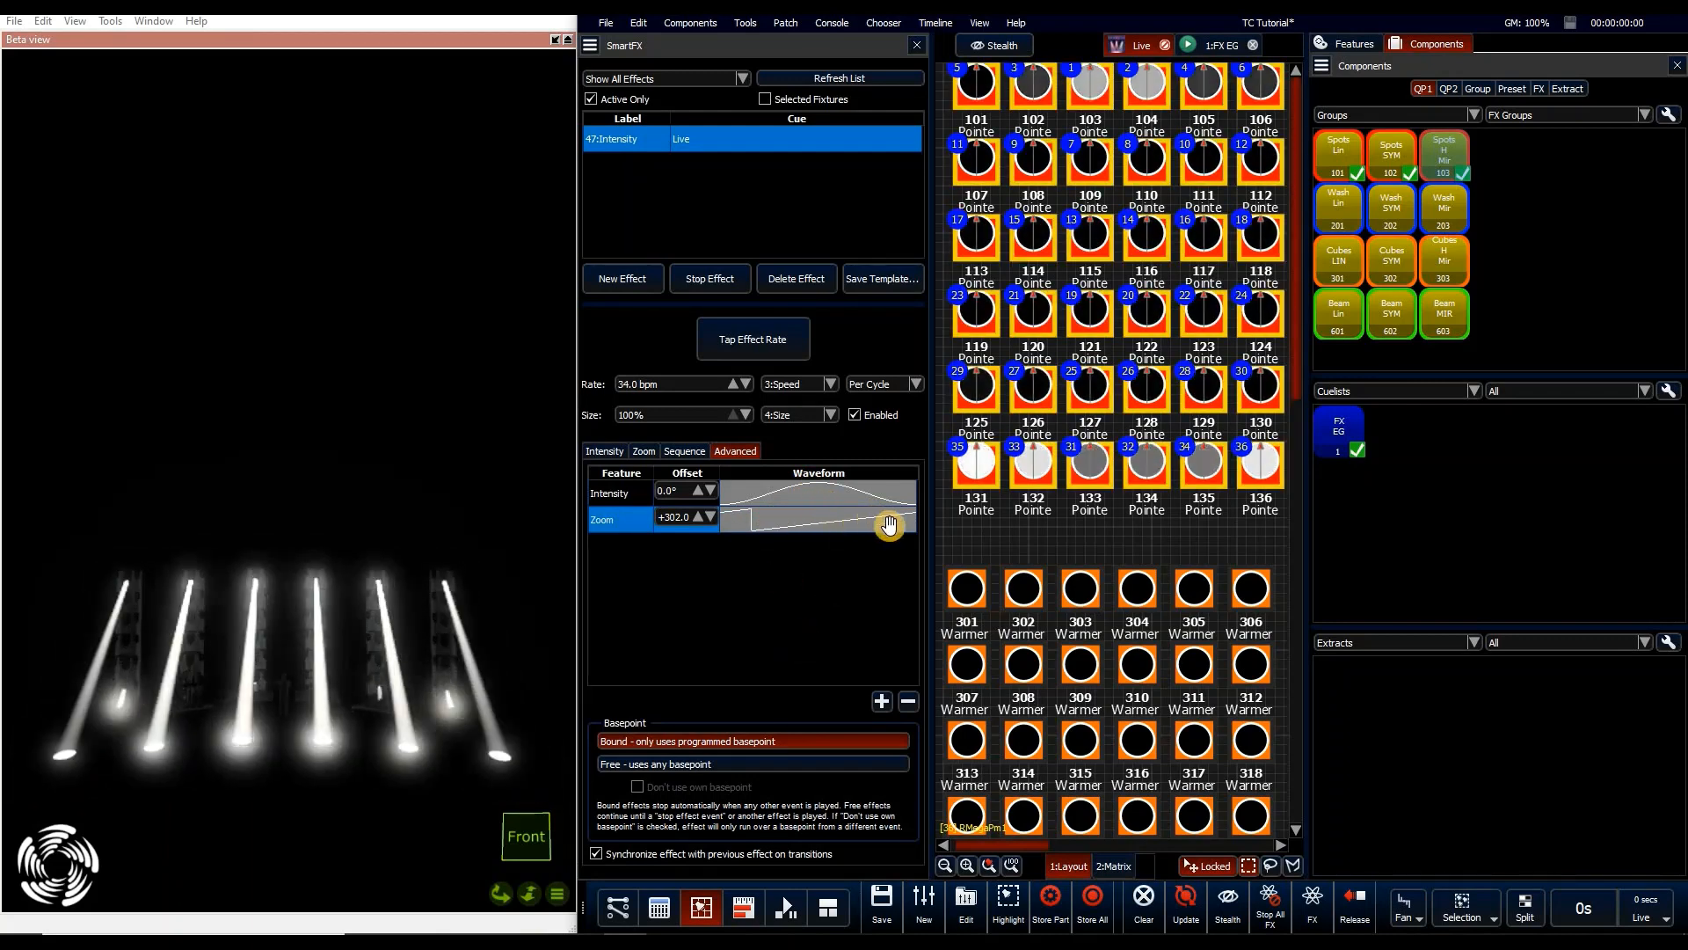
left_click_drag(866, 524, 761, 525)
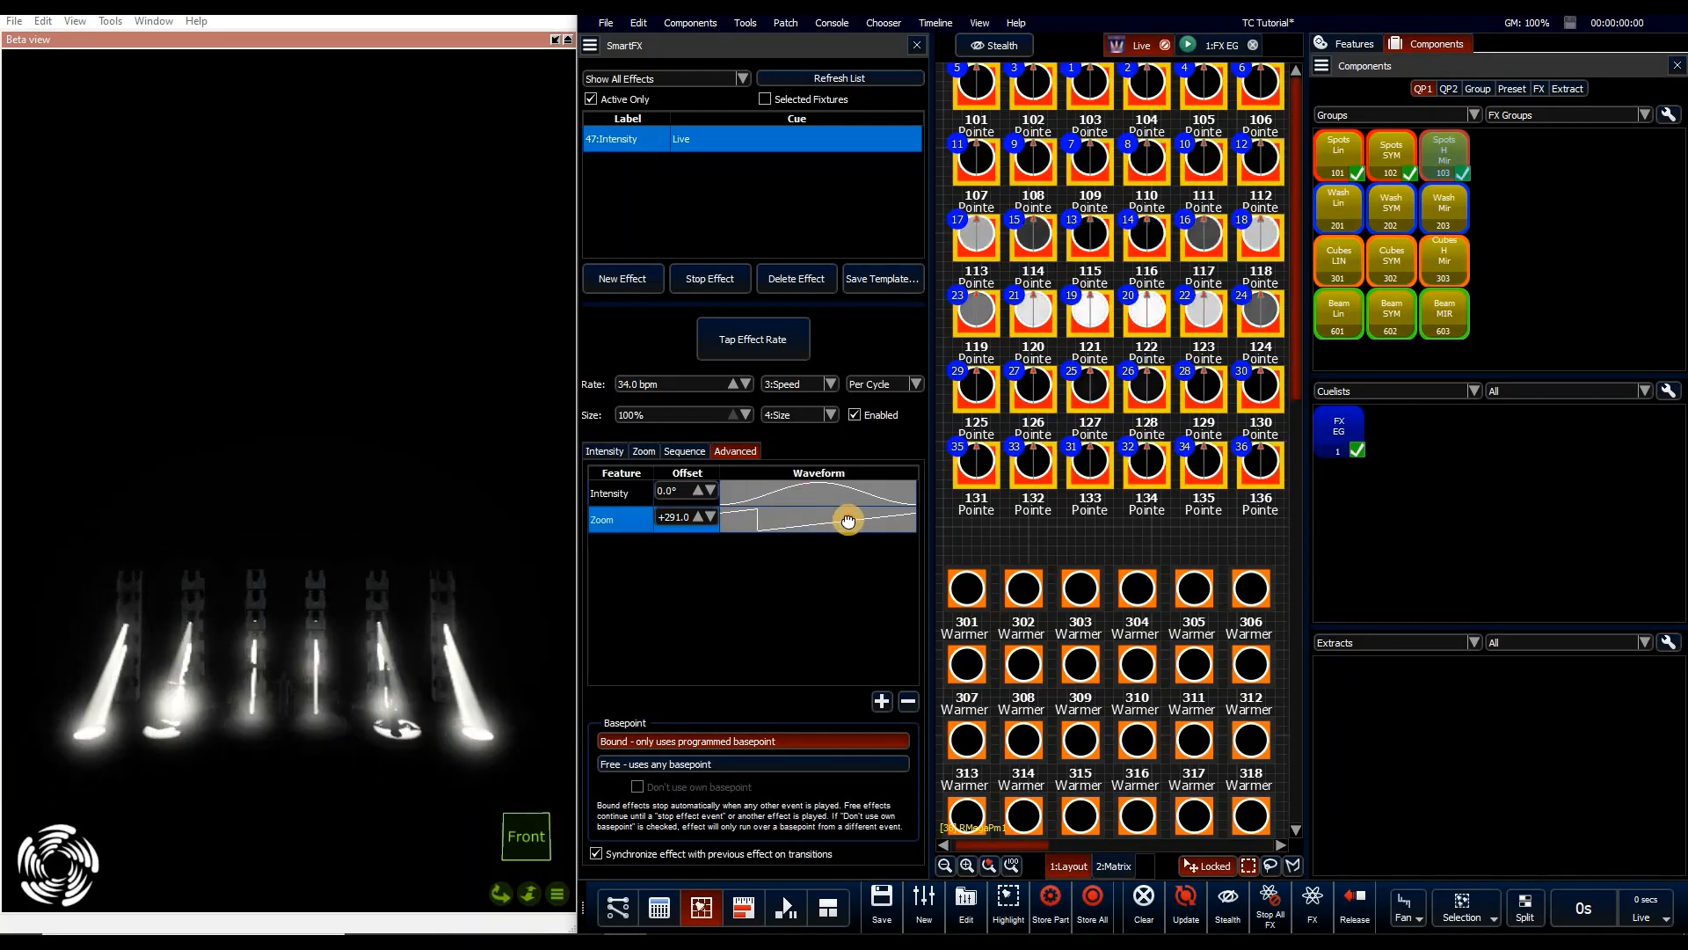
Shift the Intensity and Zoom waveforms to offsets of about 77° and 132°, and add a Color Mix feature to the effect
mouse_move(845, 524)
left_mouse_down()
mouse_move(842, 490)
mouse_move(800, 496)
mouse_move(795, 551)
mouse_move(874, 567)
mouse_move(783, 516)
mouse_move(815, 542)
mouse_move(790, 519)
mouse_move(849, 524)
mouse_move(831, 519)
left_mouse_up()
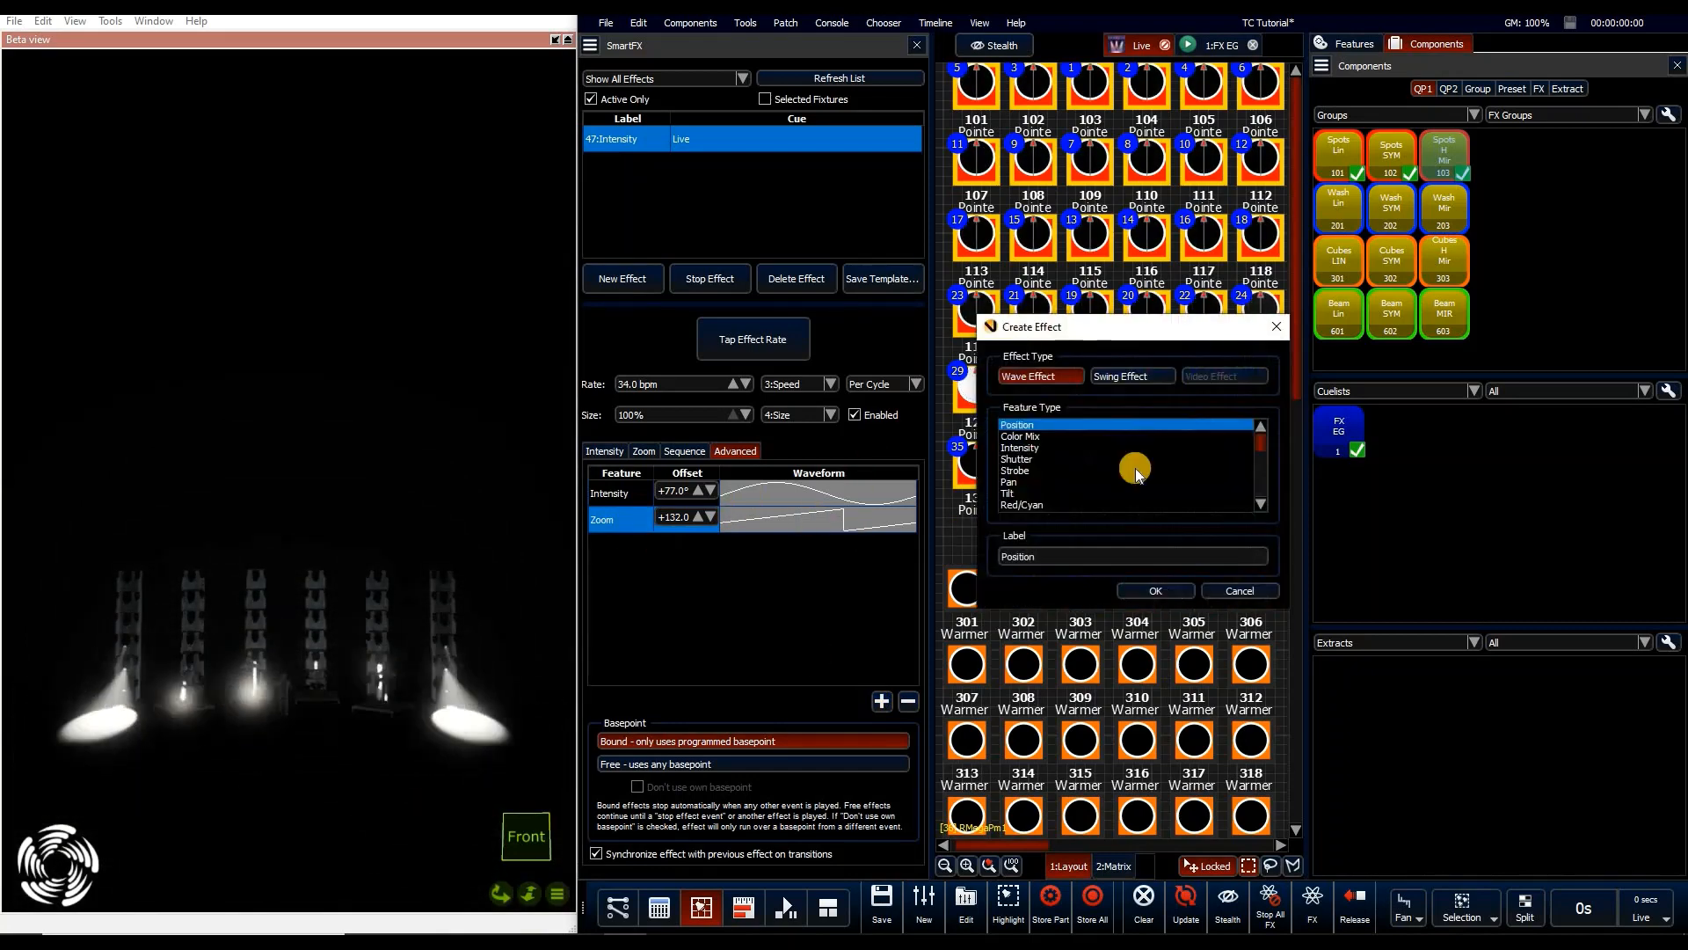
left_click(1044, 435)
left_click(1155, 591)
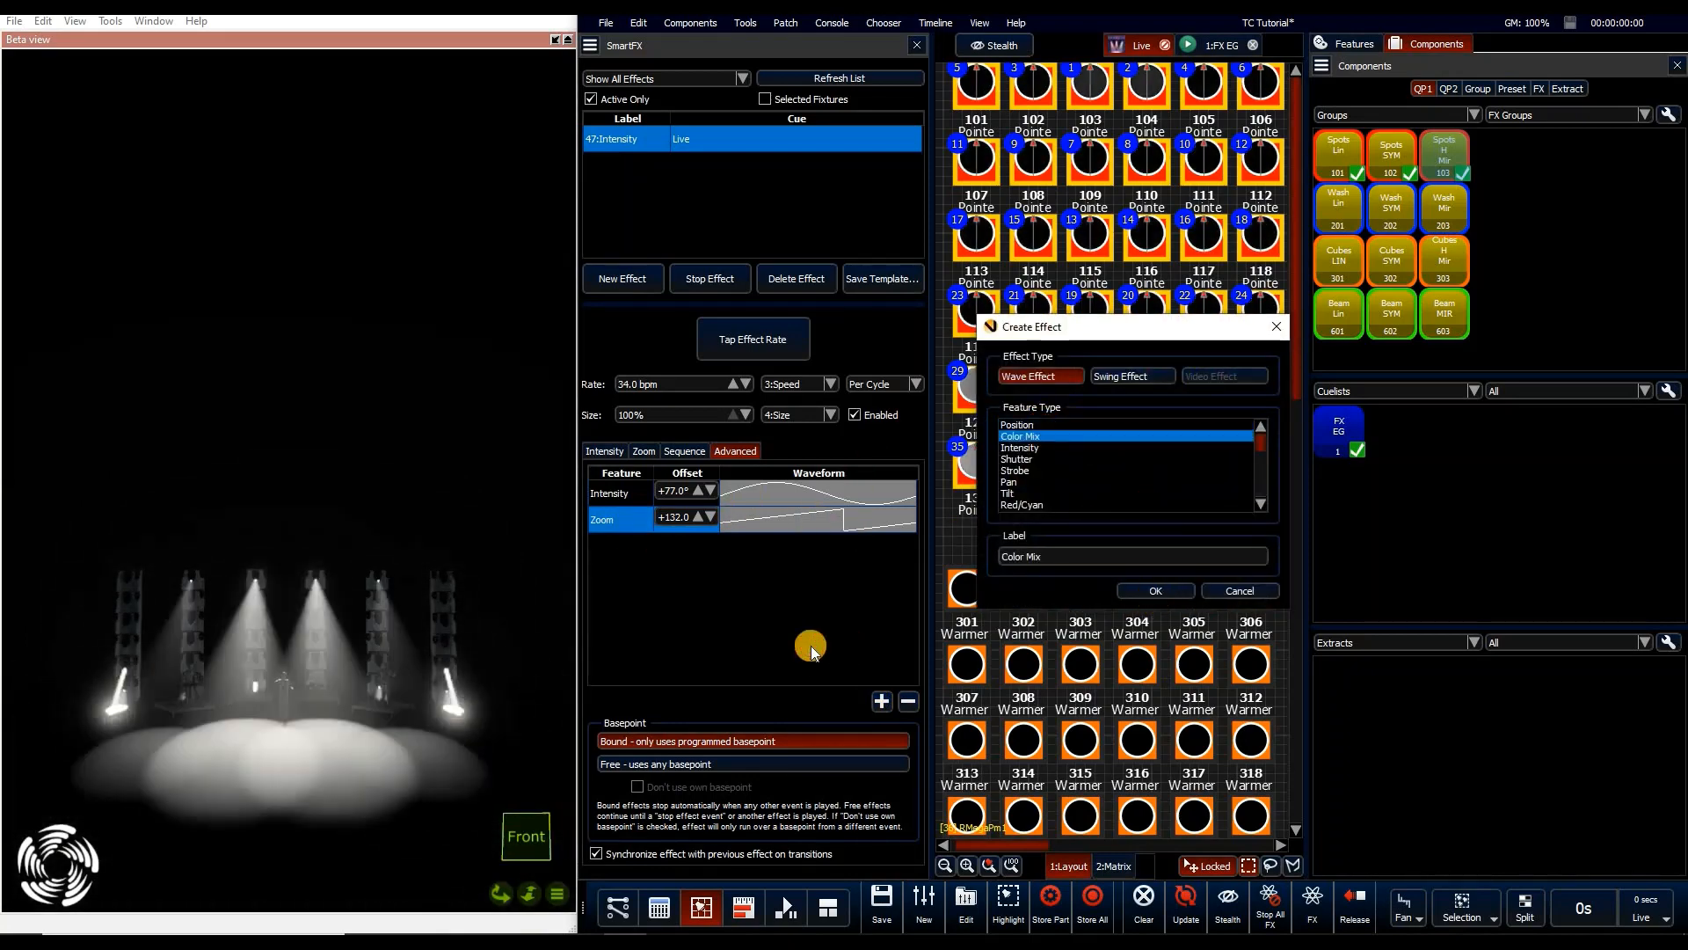
Choose the red, green and blue stepped base pattern for Color Mix and shift its waveform offset to about 110°
left_click(713, 599)
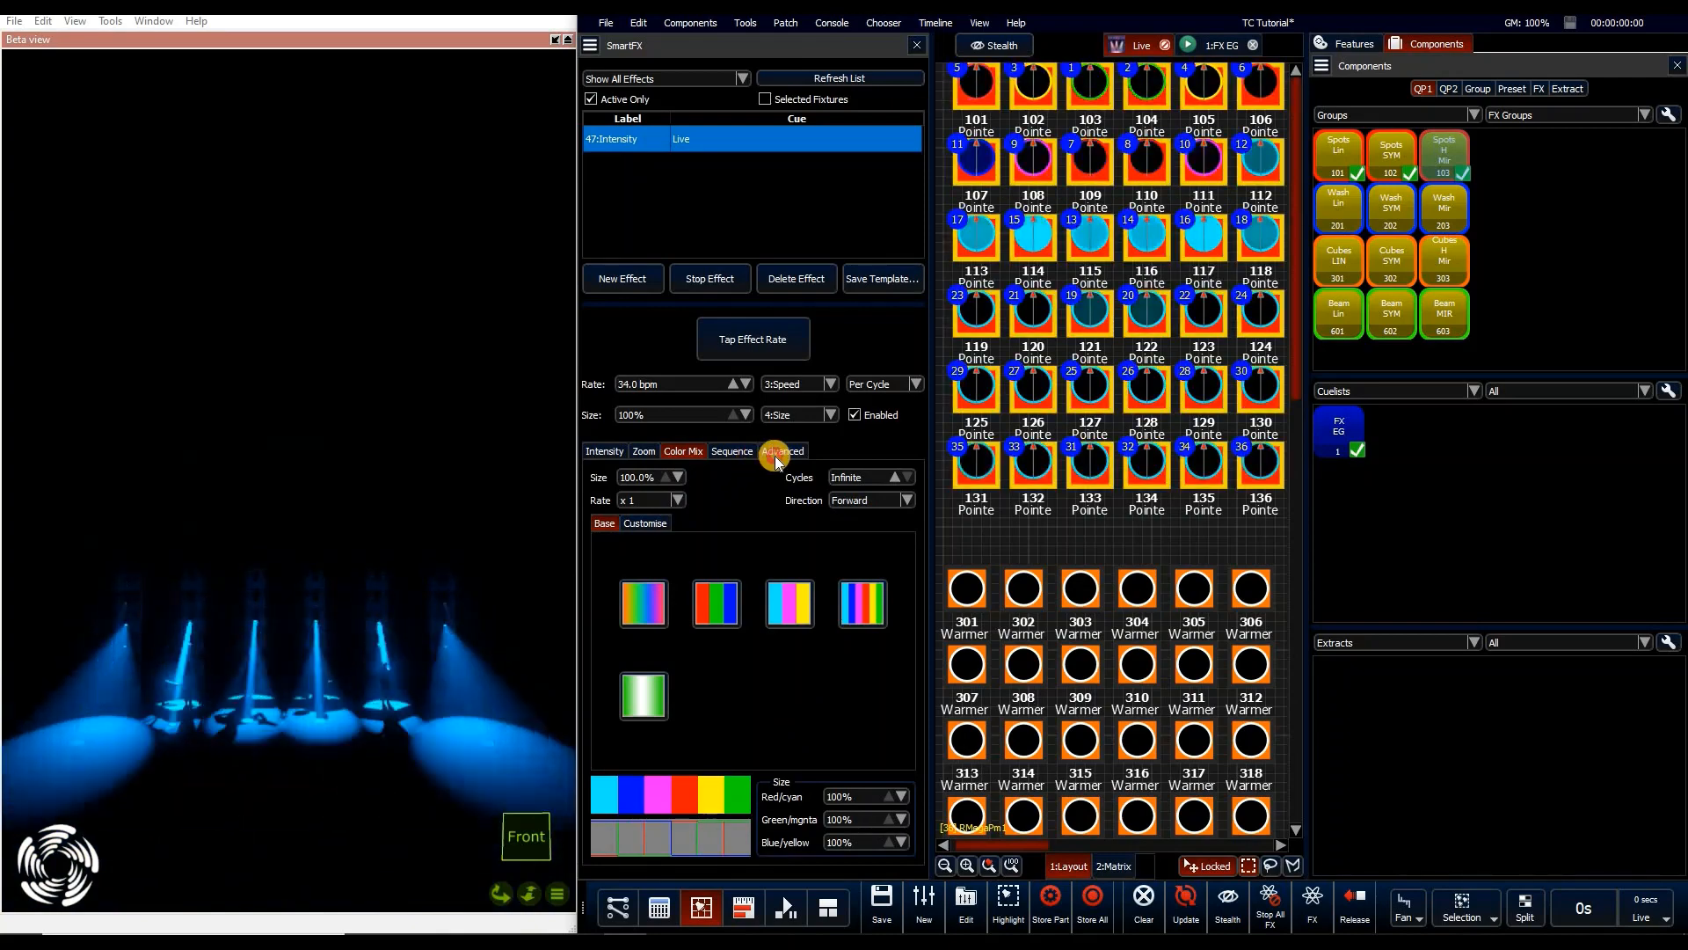
left_click(775, 454)
left_click_drag(860, 554, 796, 555)
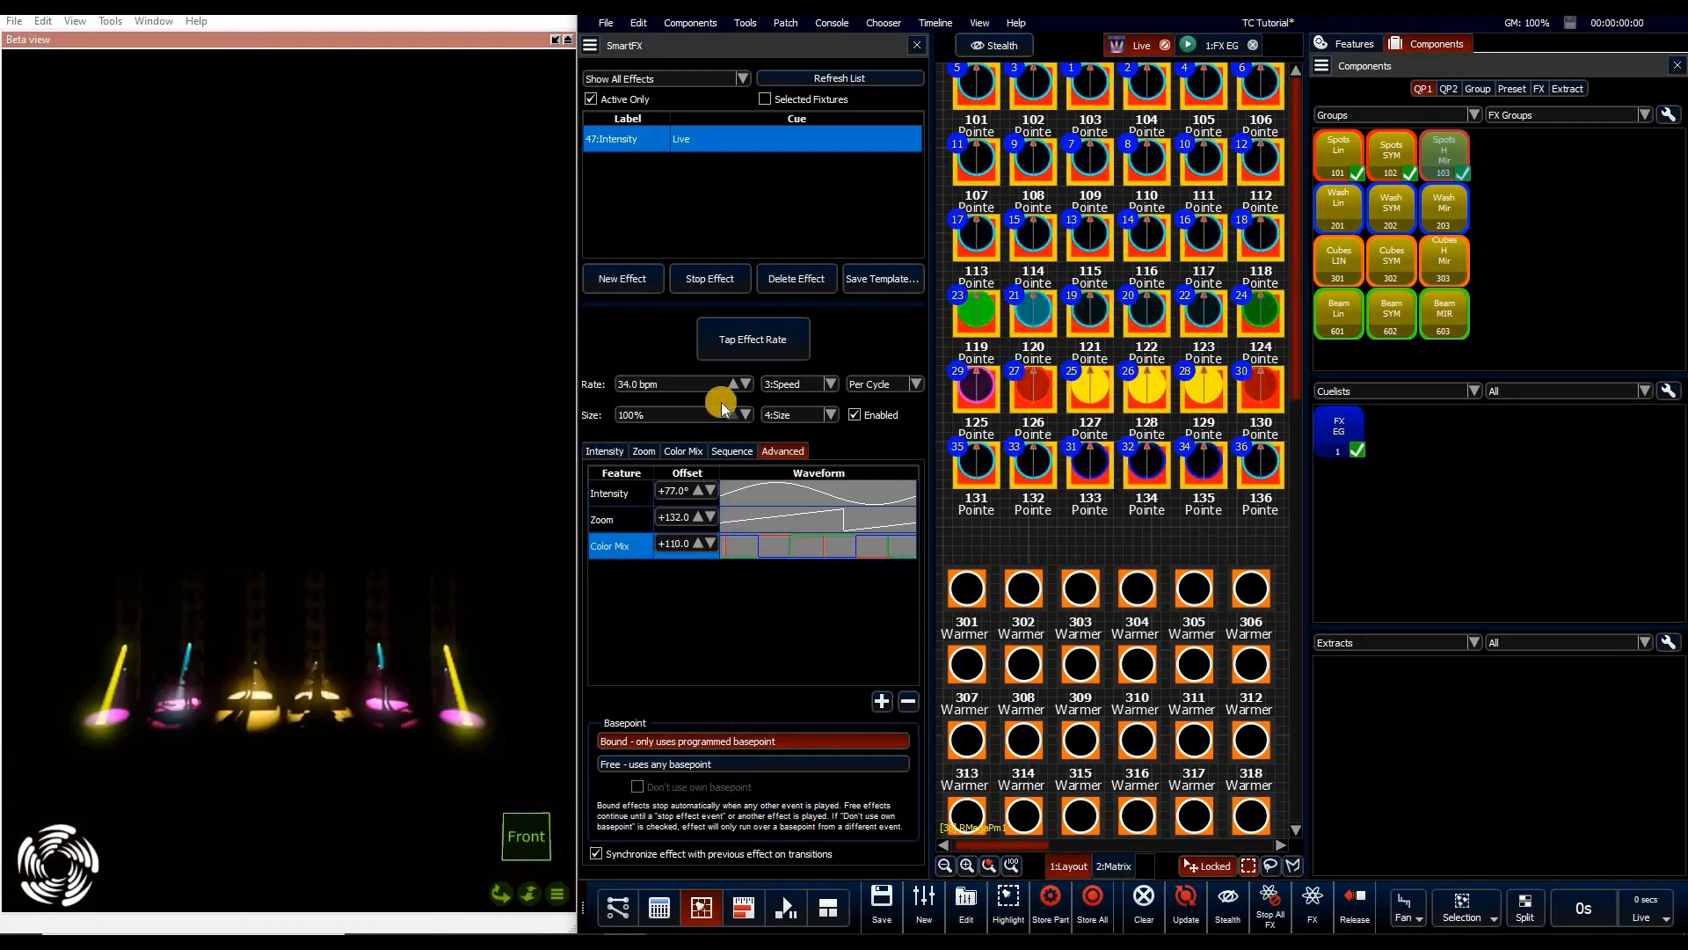
Experiment with the Color Mix component sizes, ending on Red/cyan 100%, Green/magenta 0% and Blue/yellow 100%
left_click(605, 451)
left_click(696, 451)
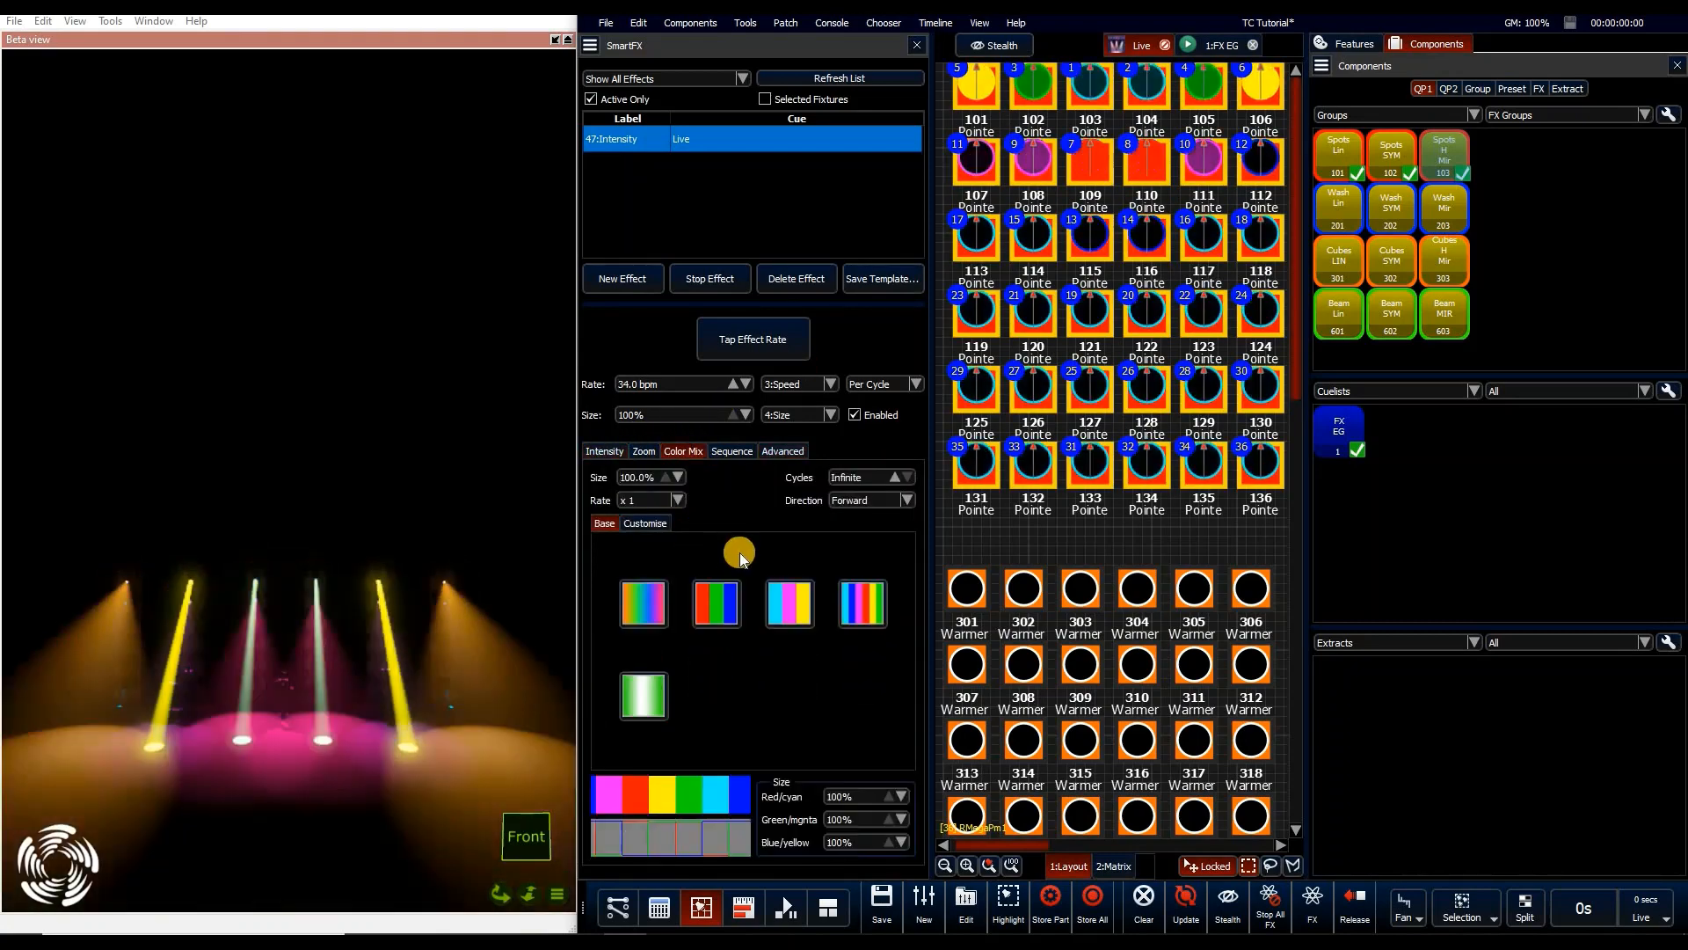
left_click_drag(855, 797, 899, 899)
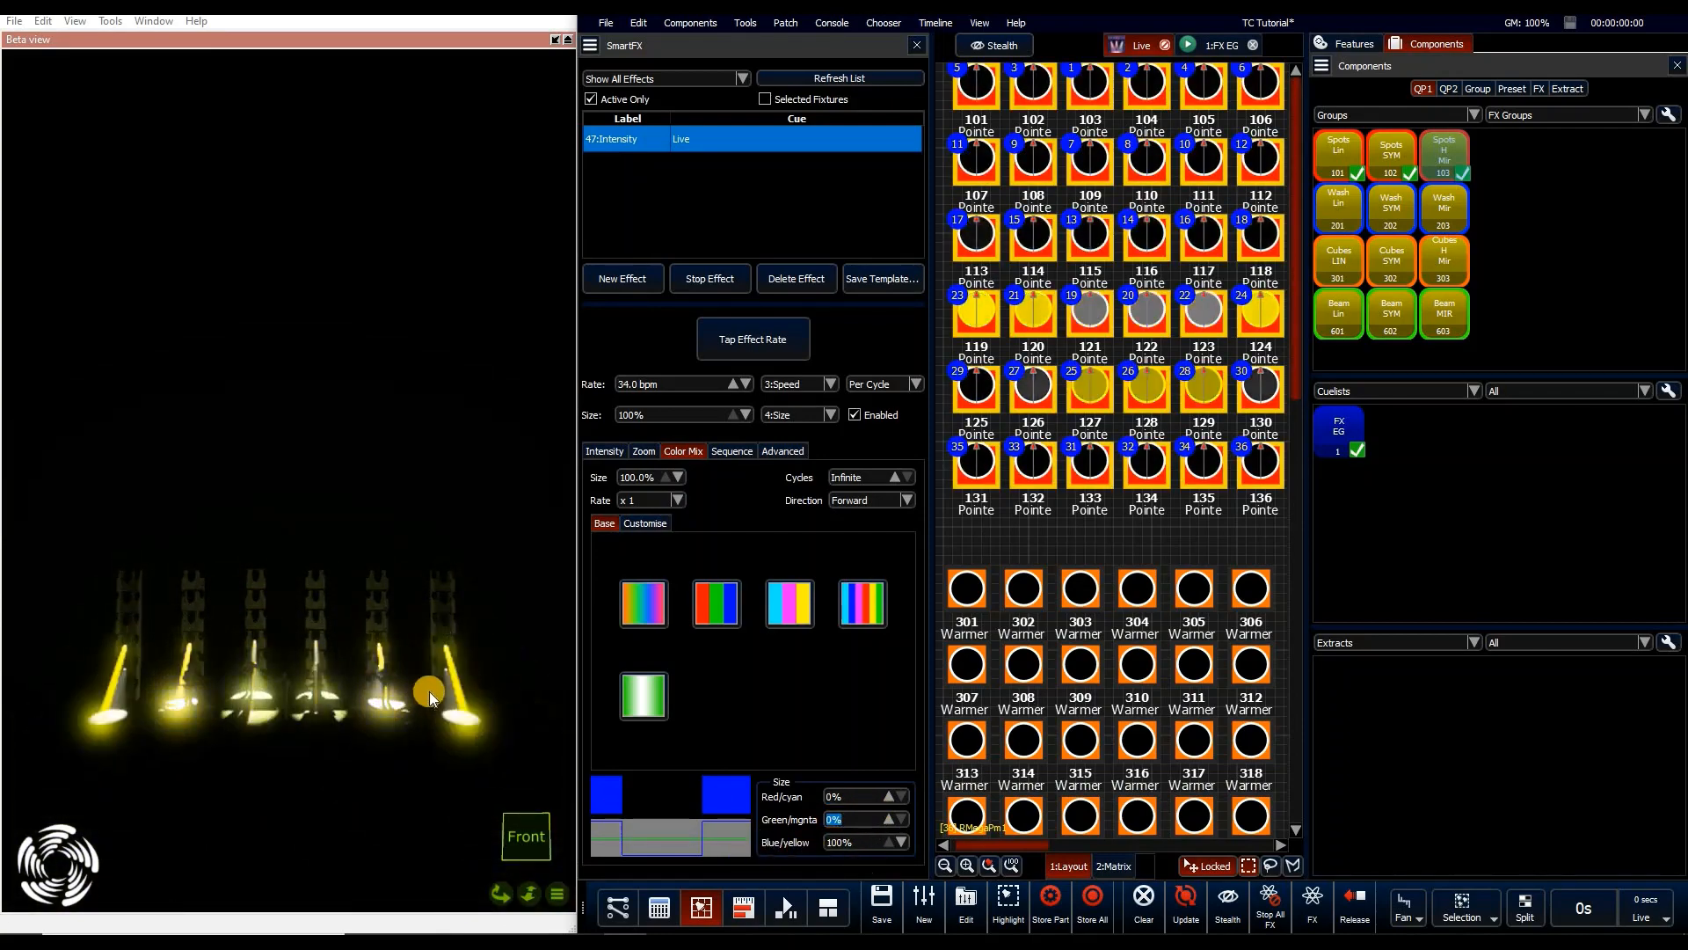
left_click_drag(829, 738, 800, 676)
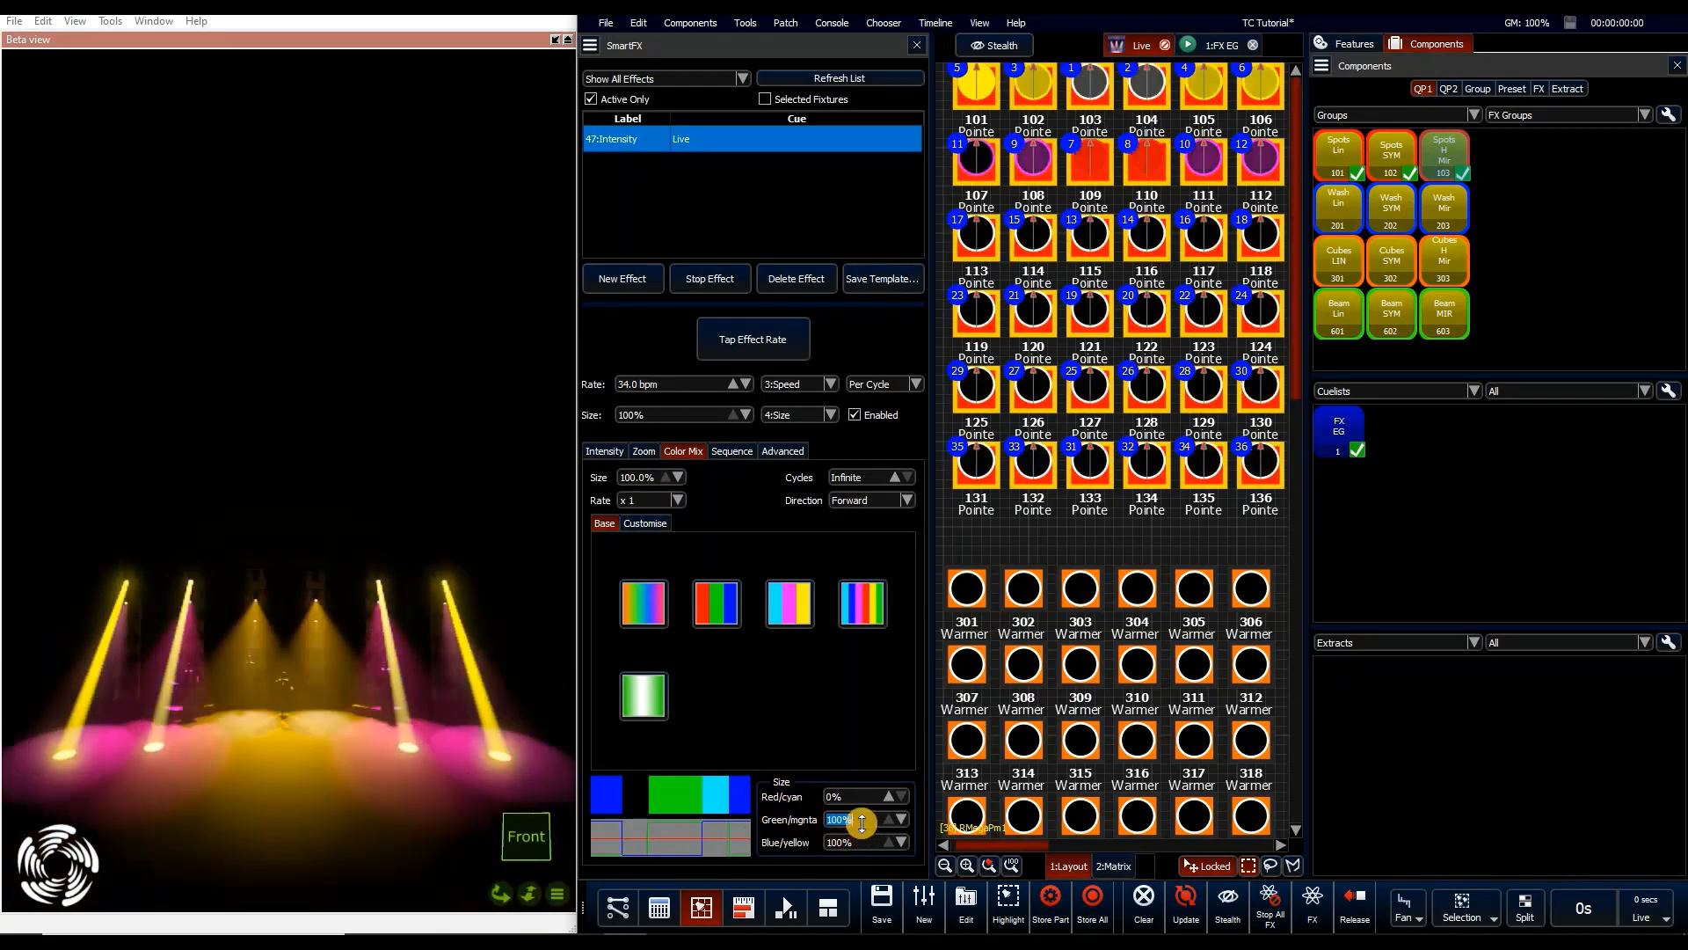
left_click_drag(860, 822, 804, 557)
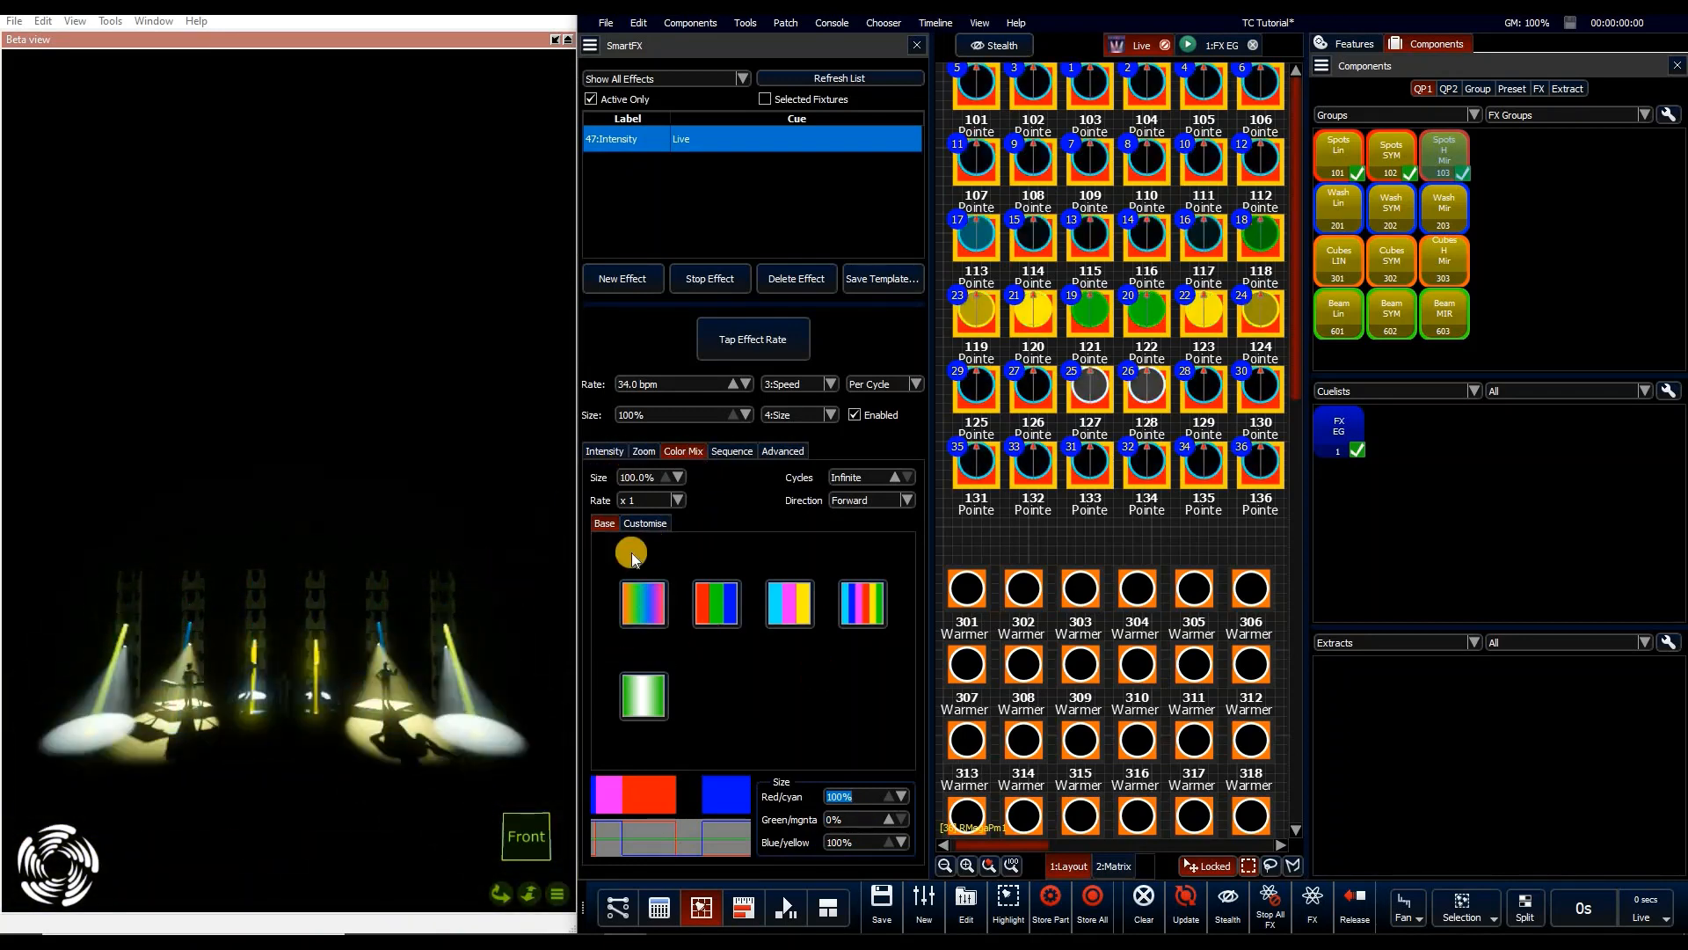
Review the three features' settings and shift the waveform offsets to about 289° for Intensity, 210° for Zoom and 178° for Color Mix
left_click(616, 452)
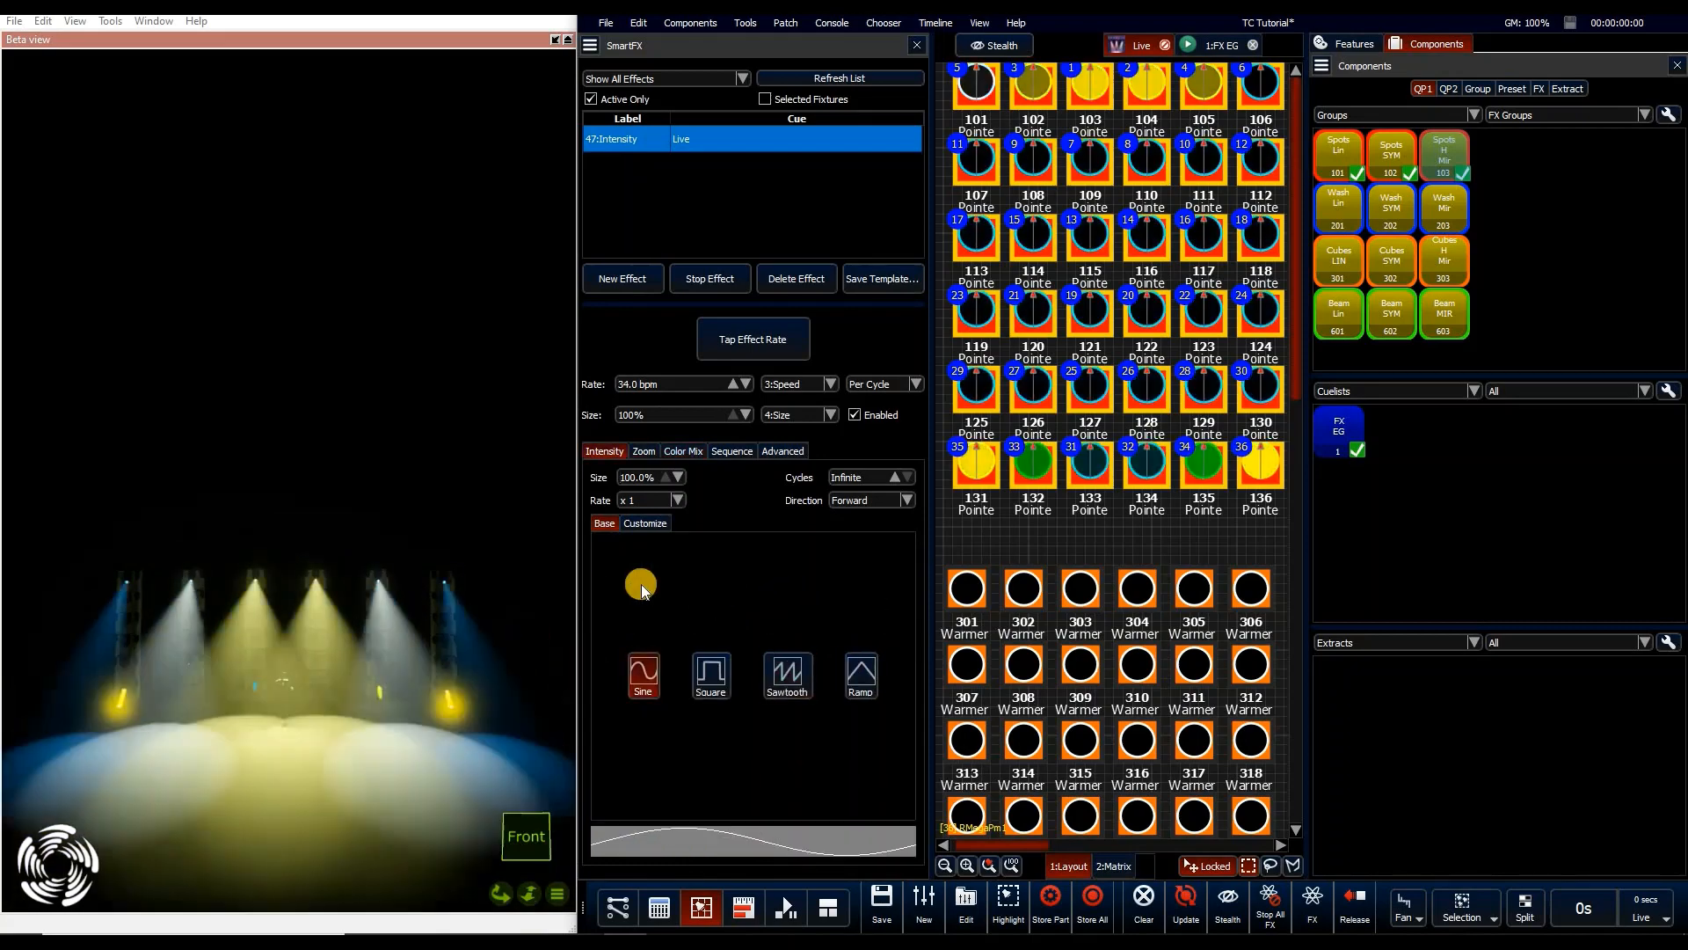
left_click(643, 451)
left_click(685, 452)
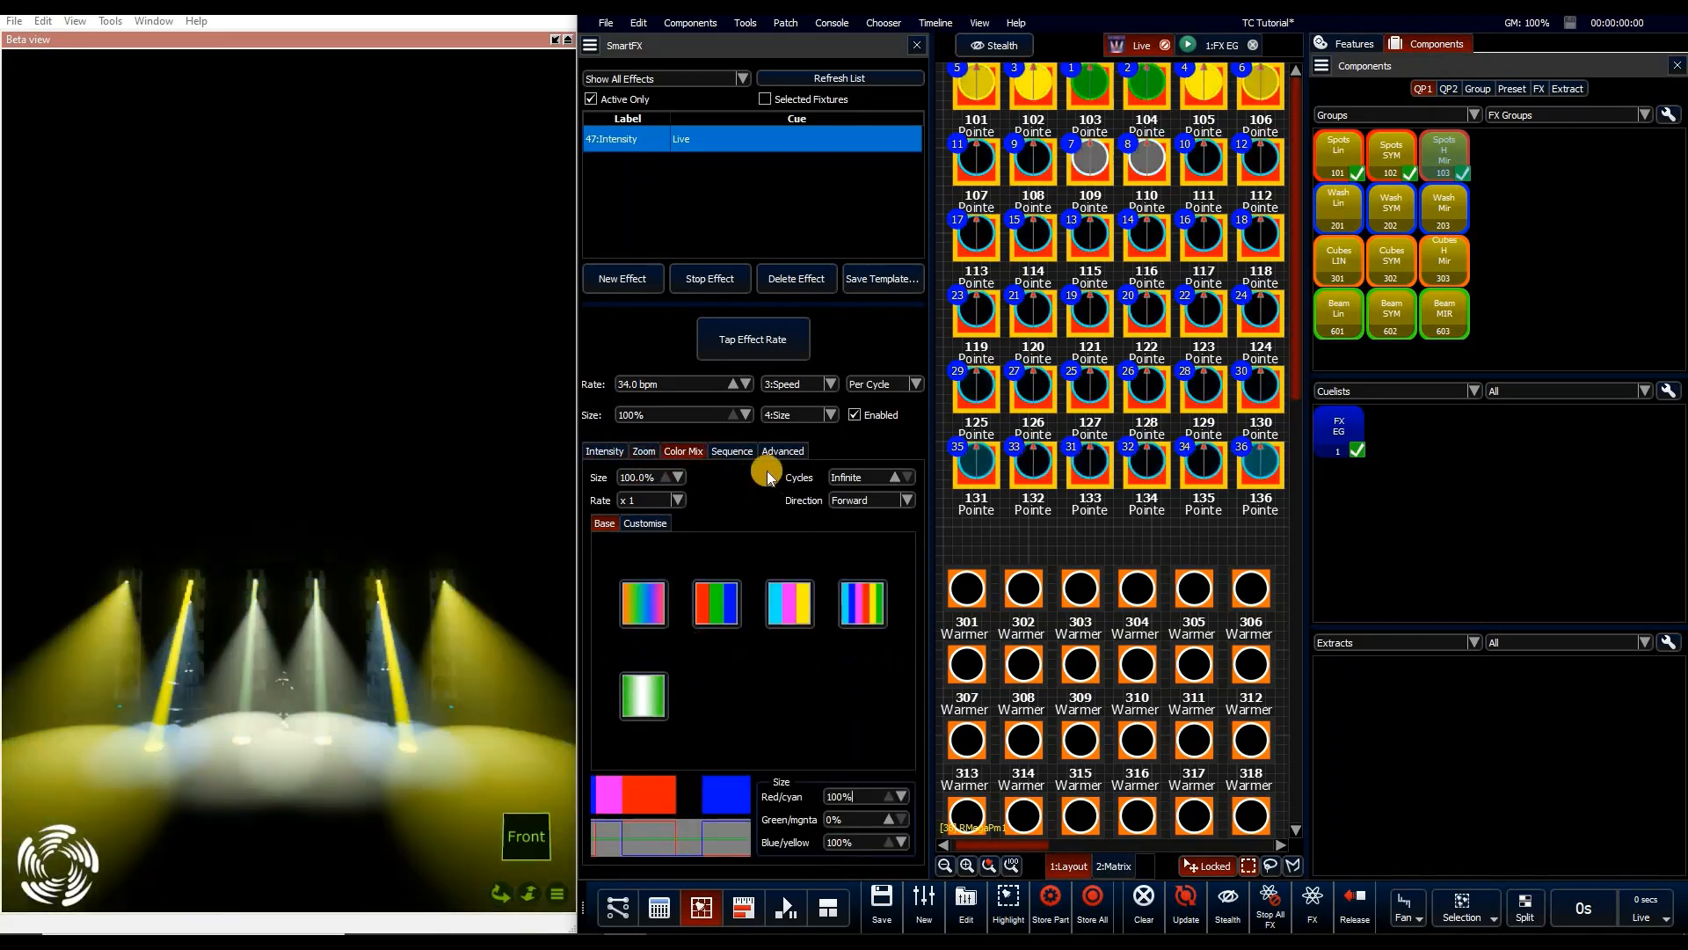
left_click(782, 451)
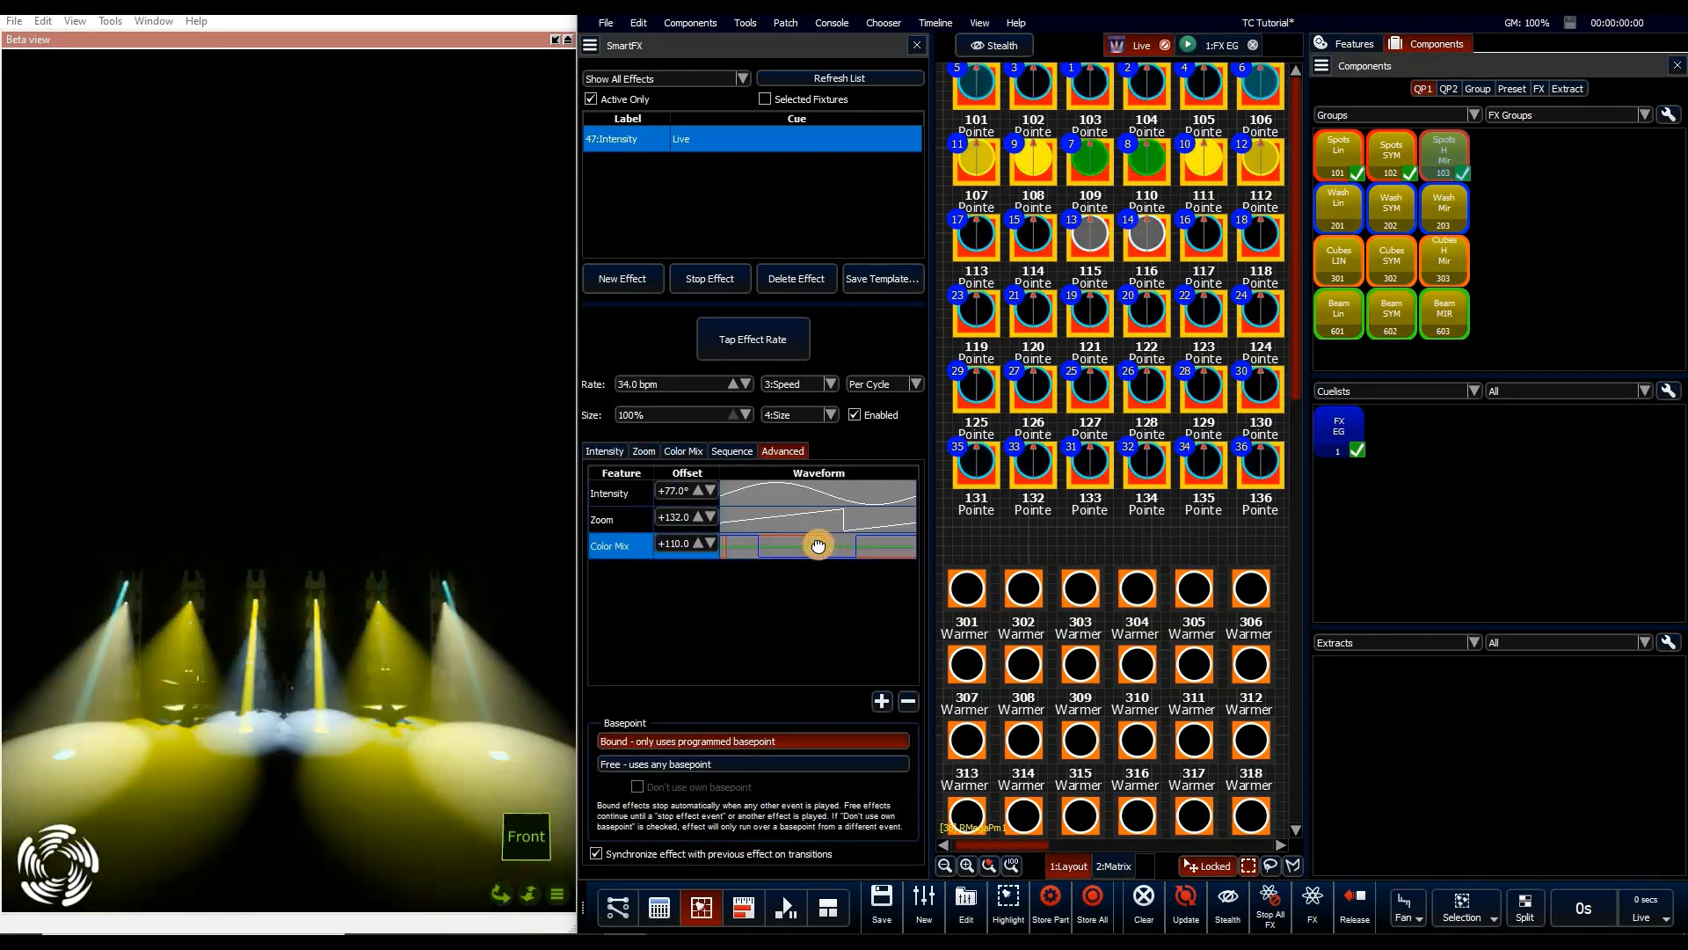
mouse_move(857, 525)
left_mouse_down()
mouse_move(822, 517)
mouse_move(819, 499)
mouse_move(852, 525)
left_mouse_up()
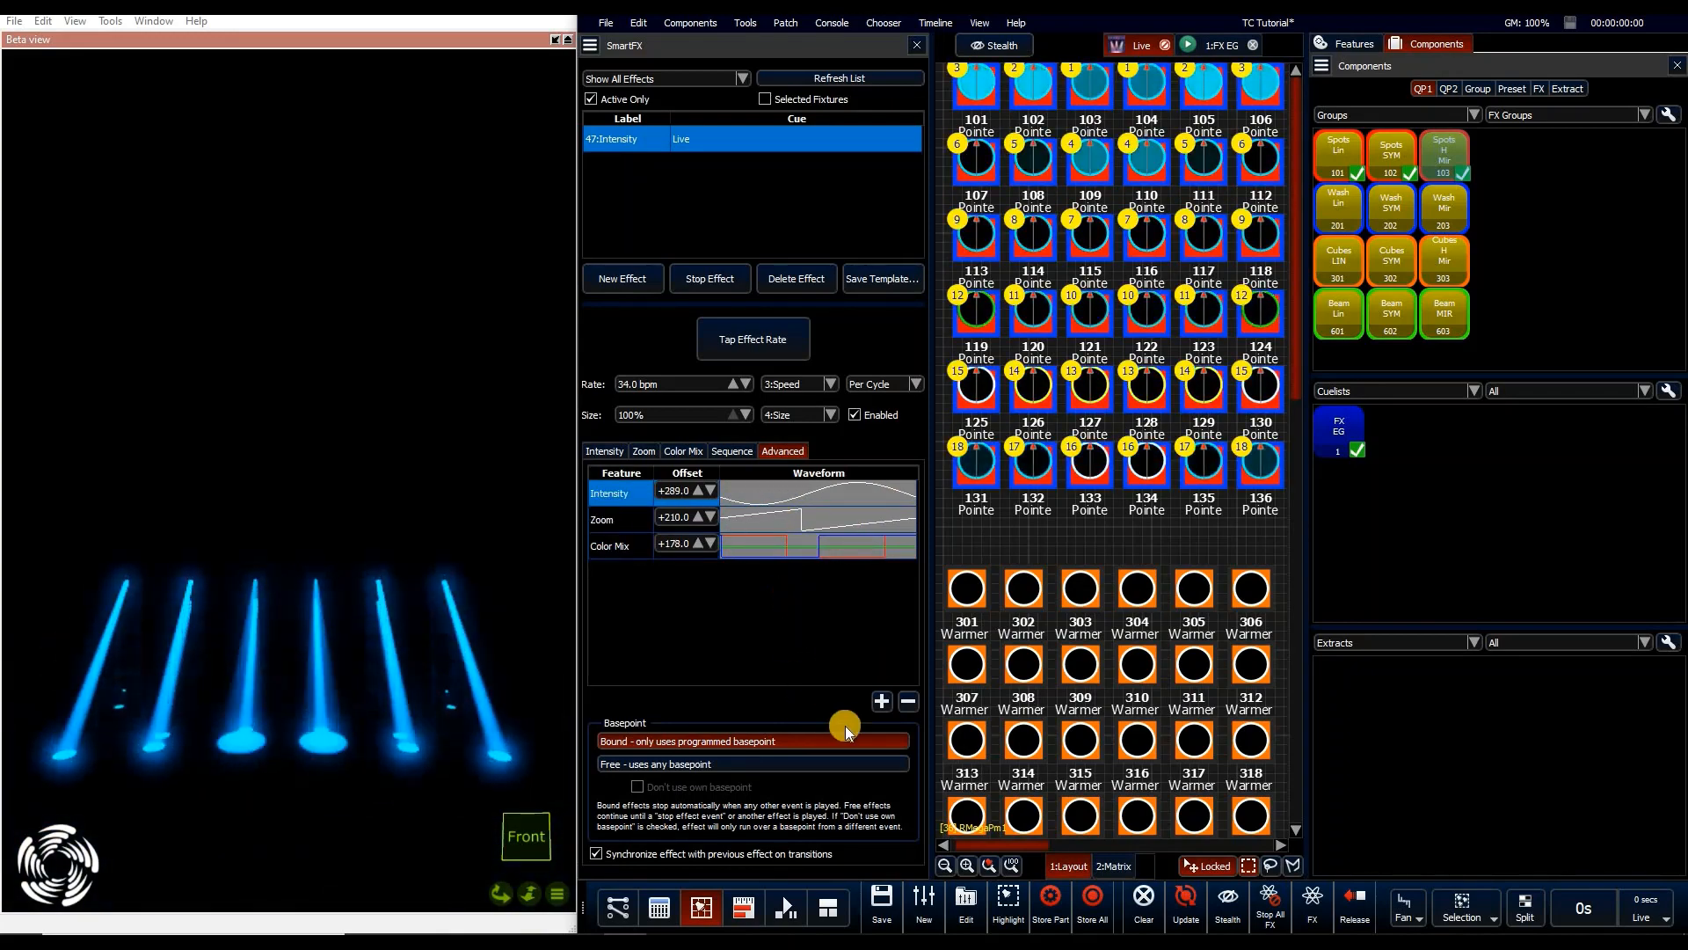
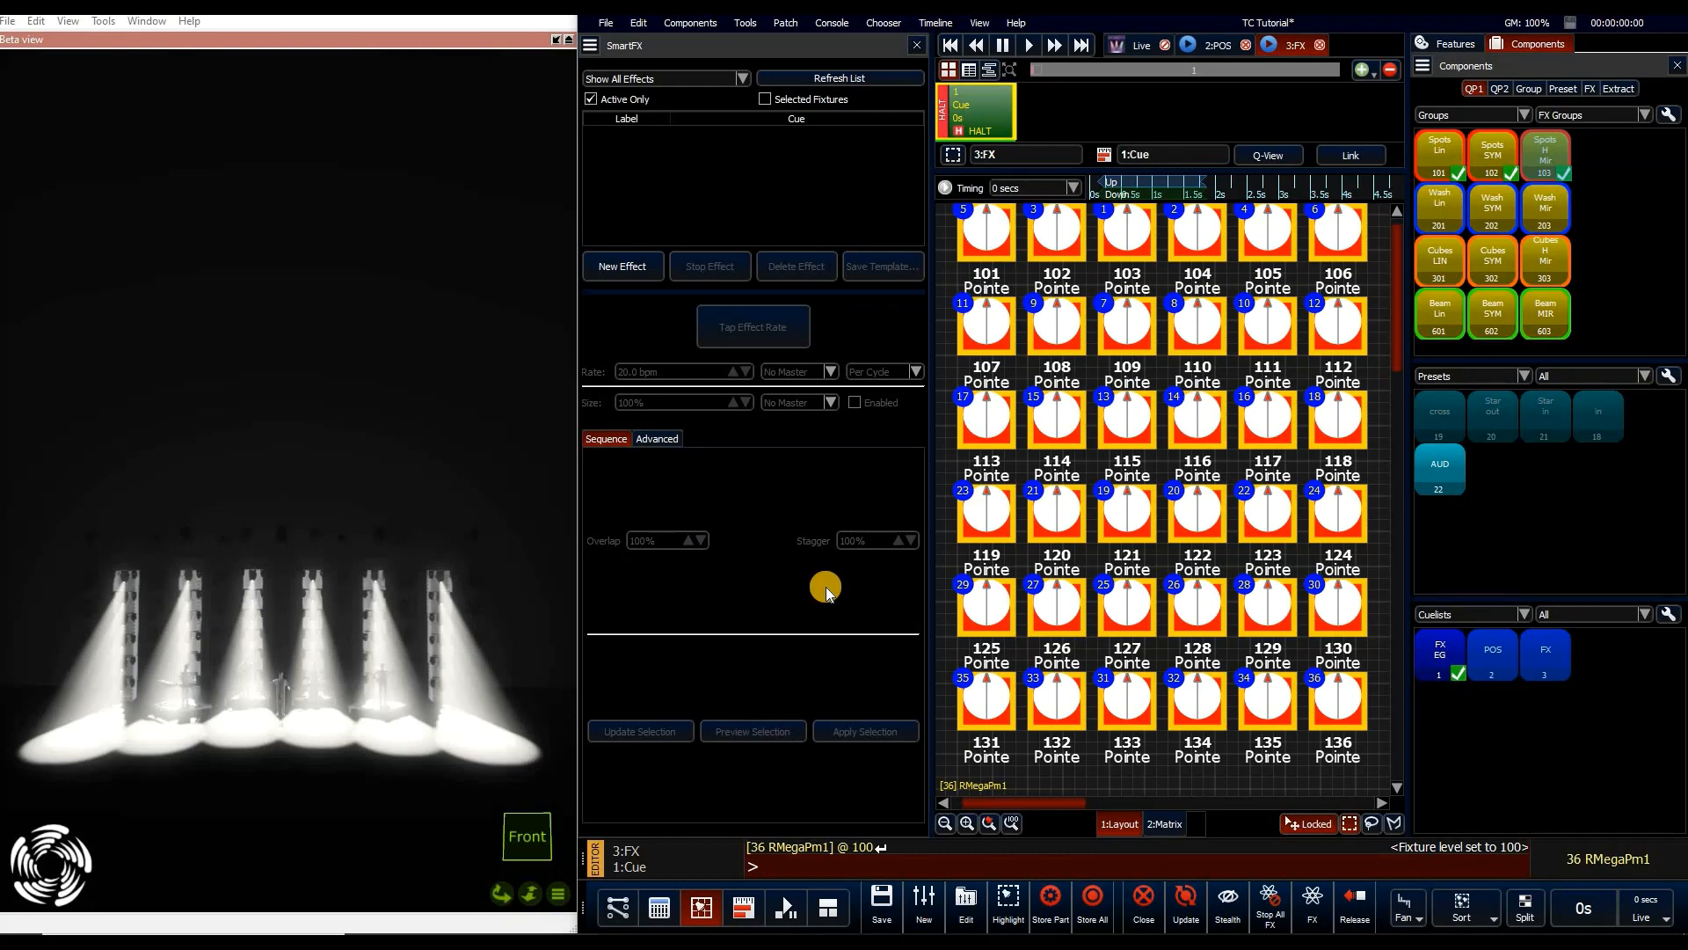
Create a Position wave effect on the 36 Pointe fixtures in cue 1 of the FX cuelist
left_click(1246, 789)
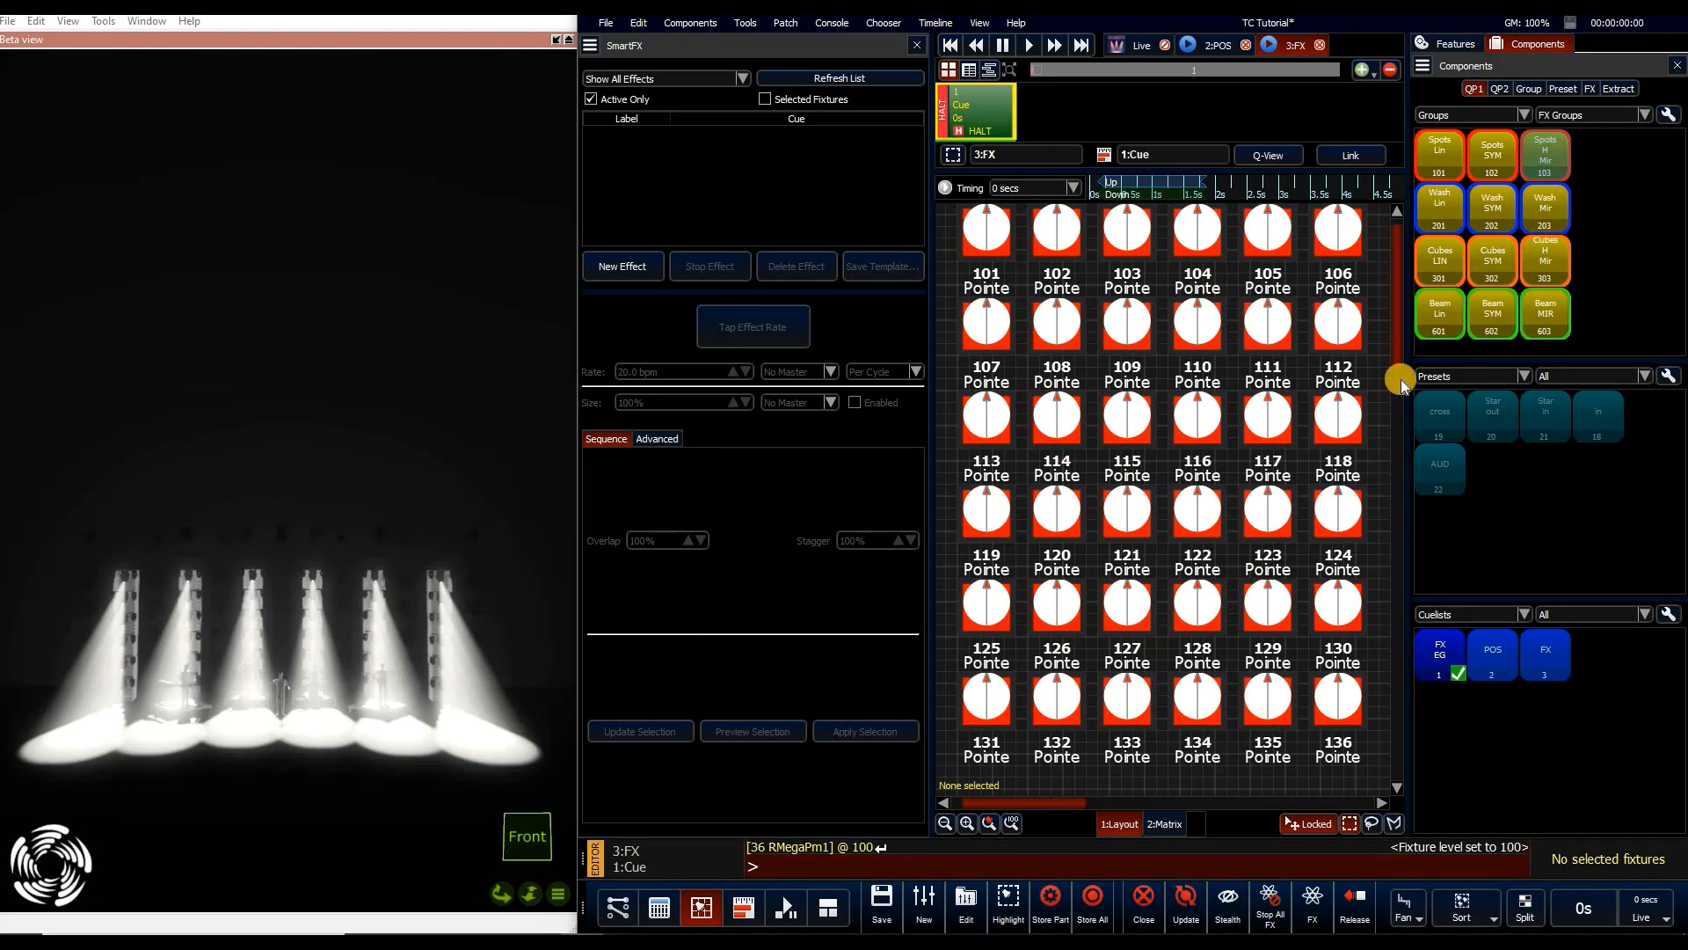
left_click(611, 269)
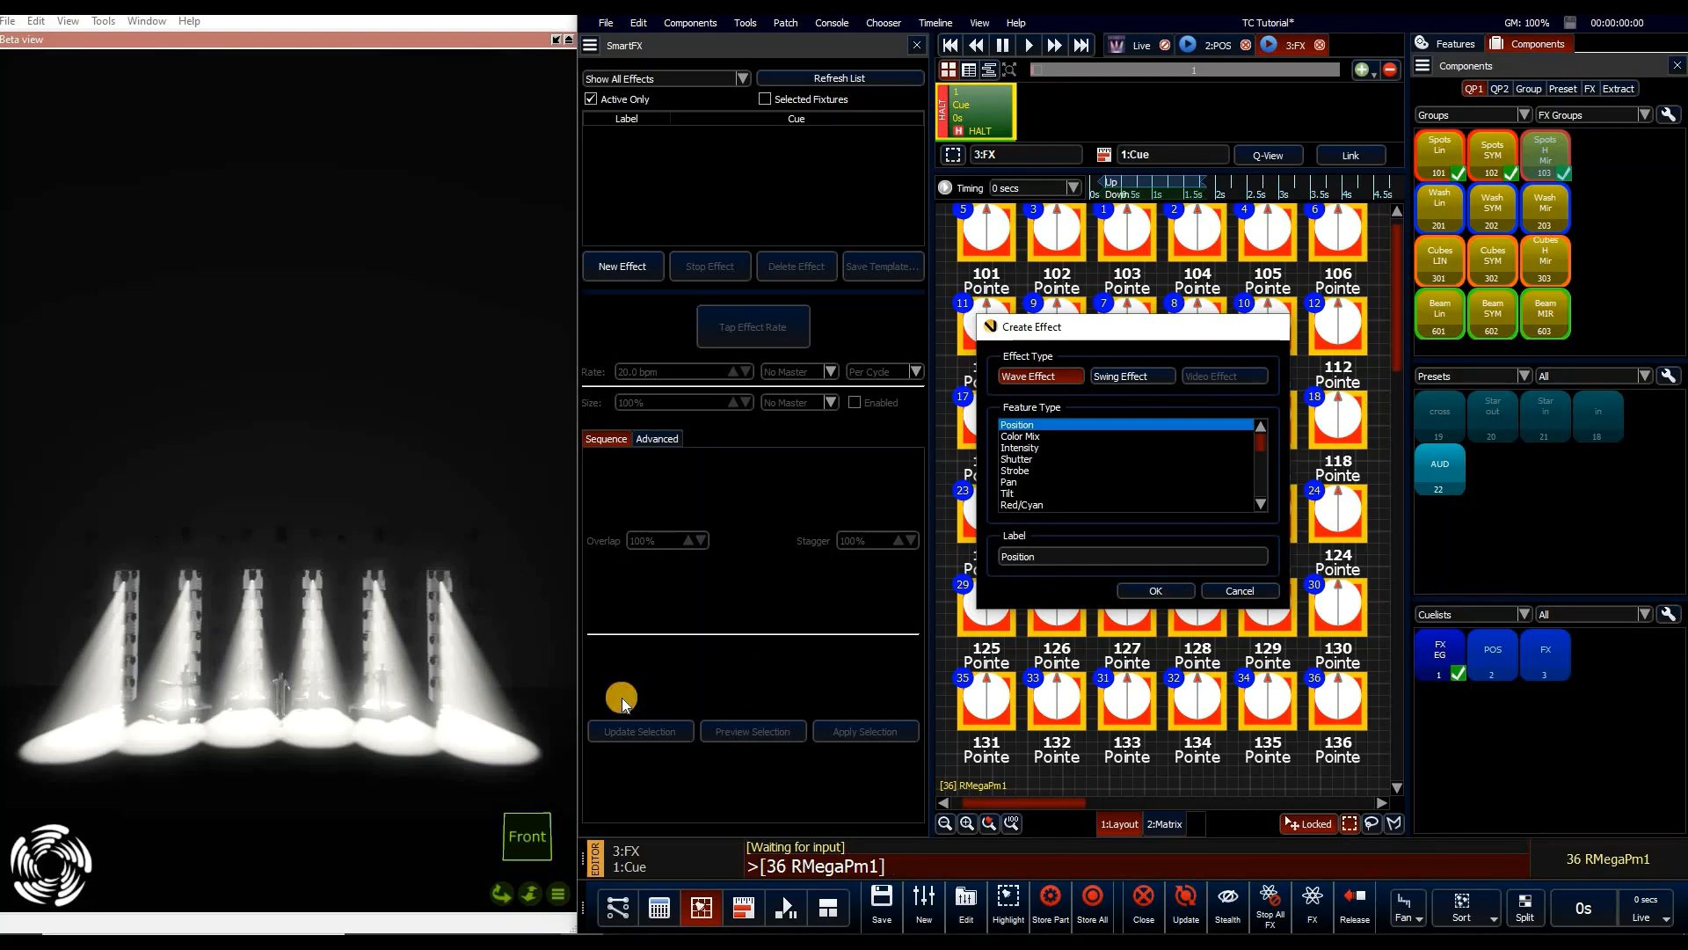
key("Return")
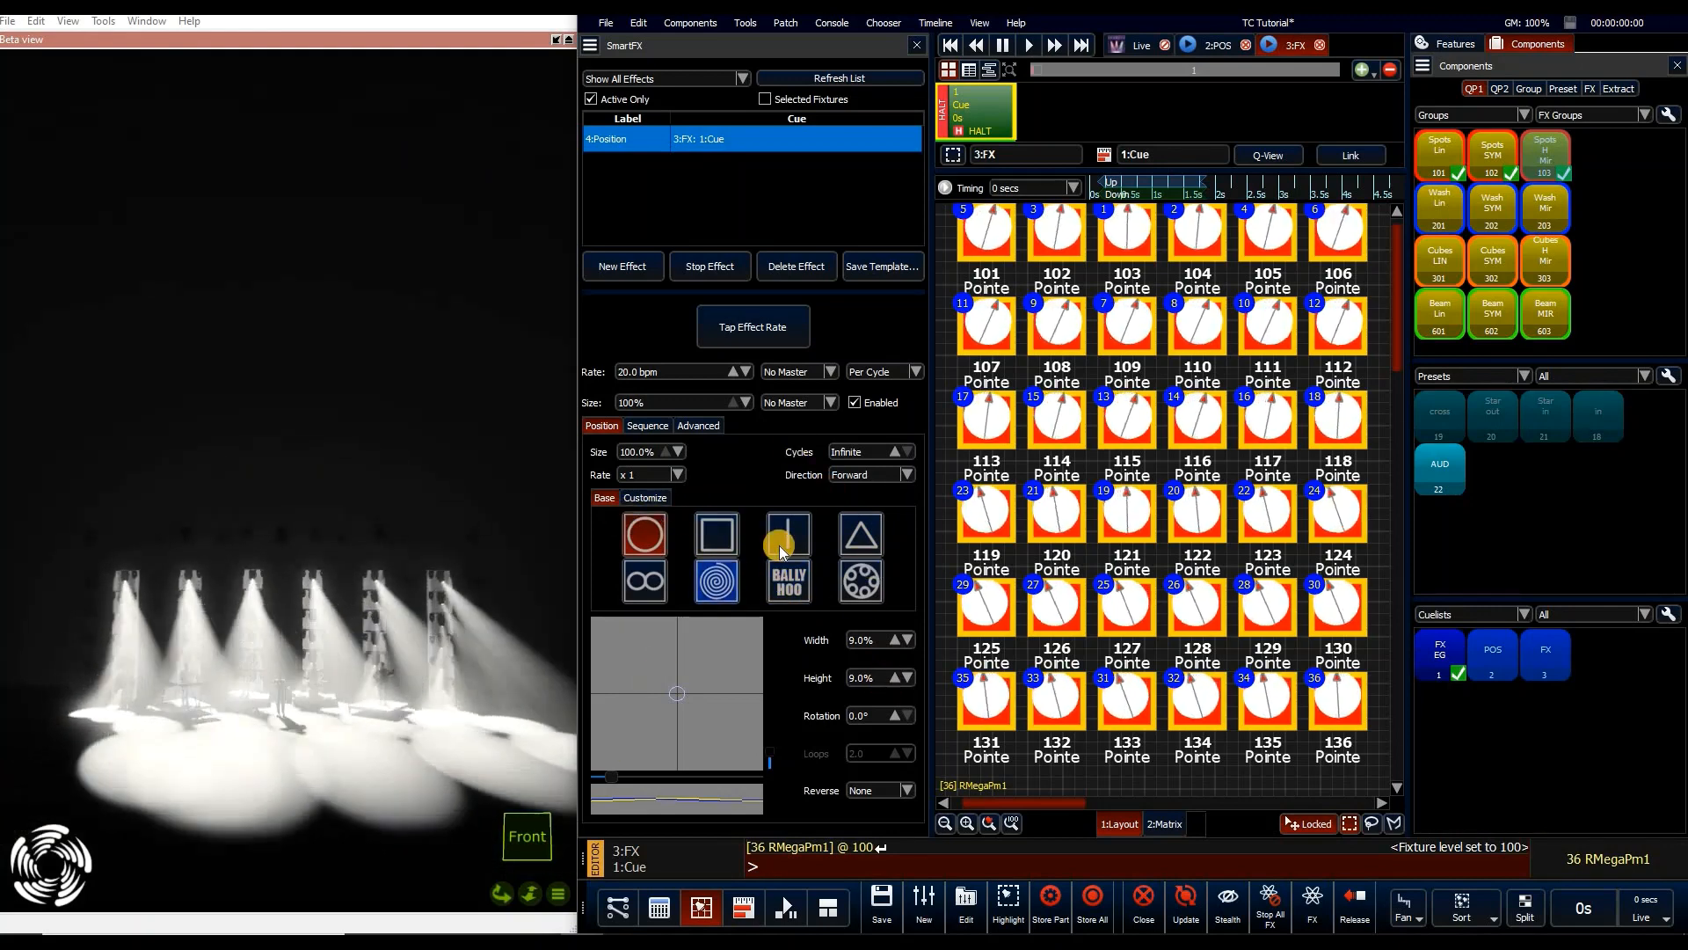
Preview different base shapes for the Position effect, including the circle, square and line
left_click(647, 537)
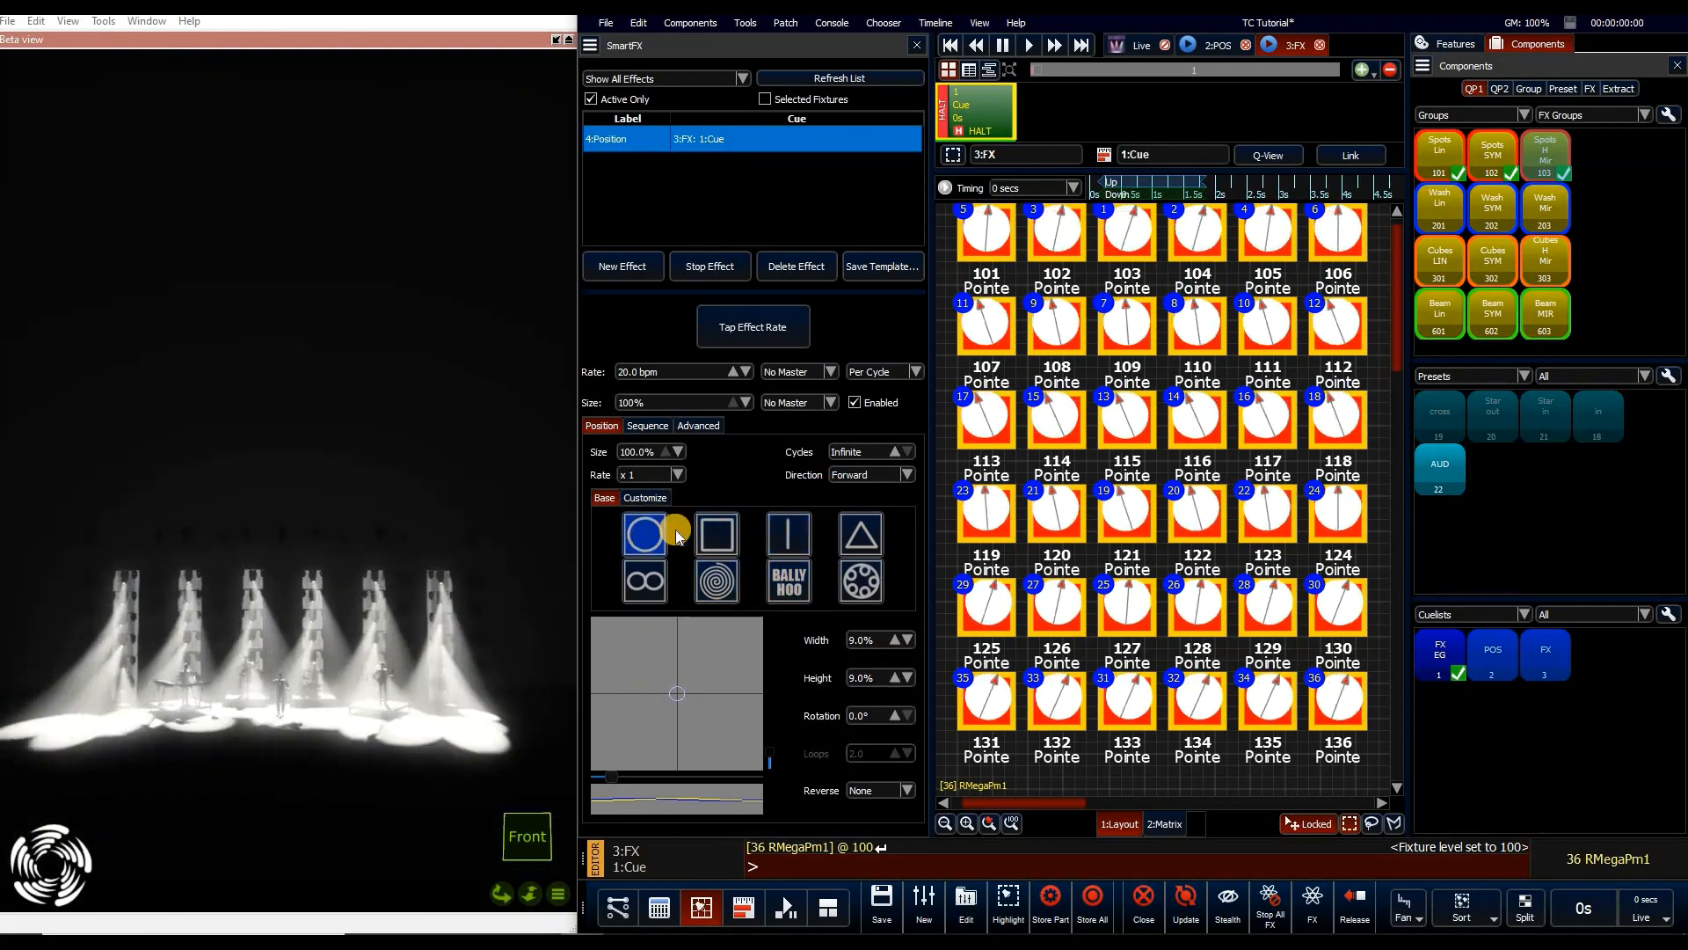
left_click(791, 528)
left_click(844, 550)
left_click(644, 591)
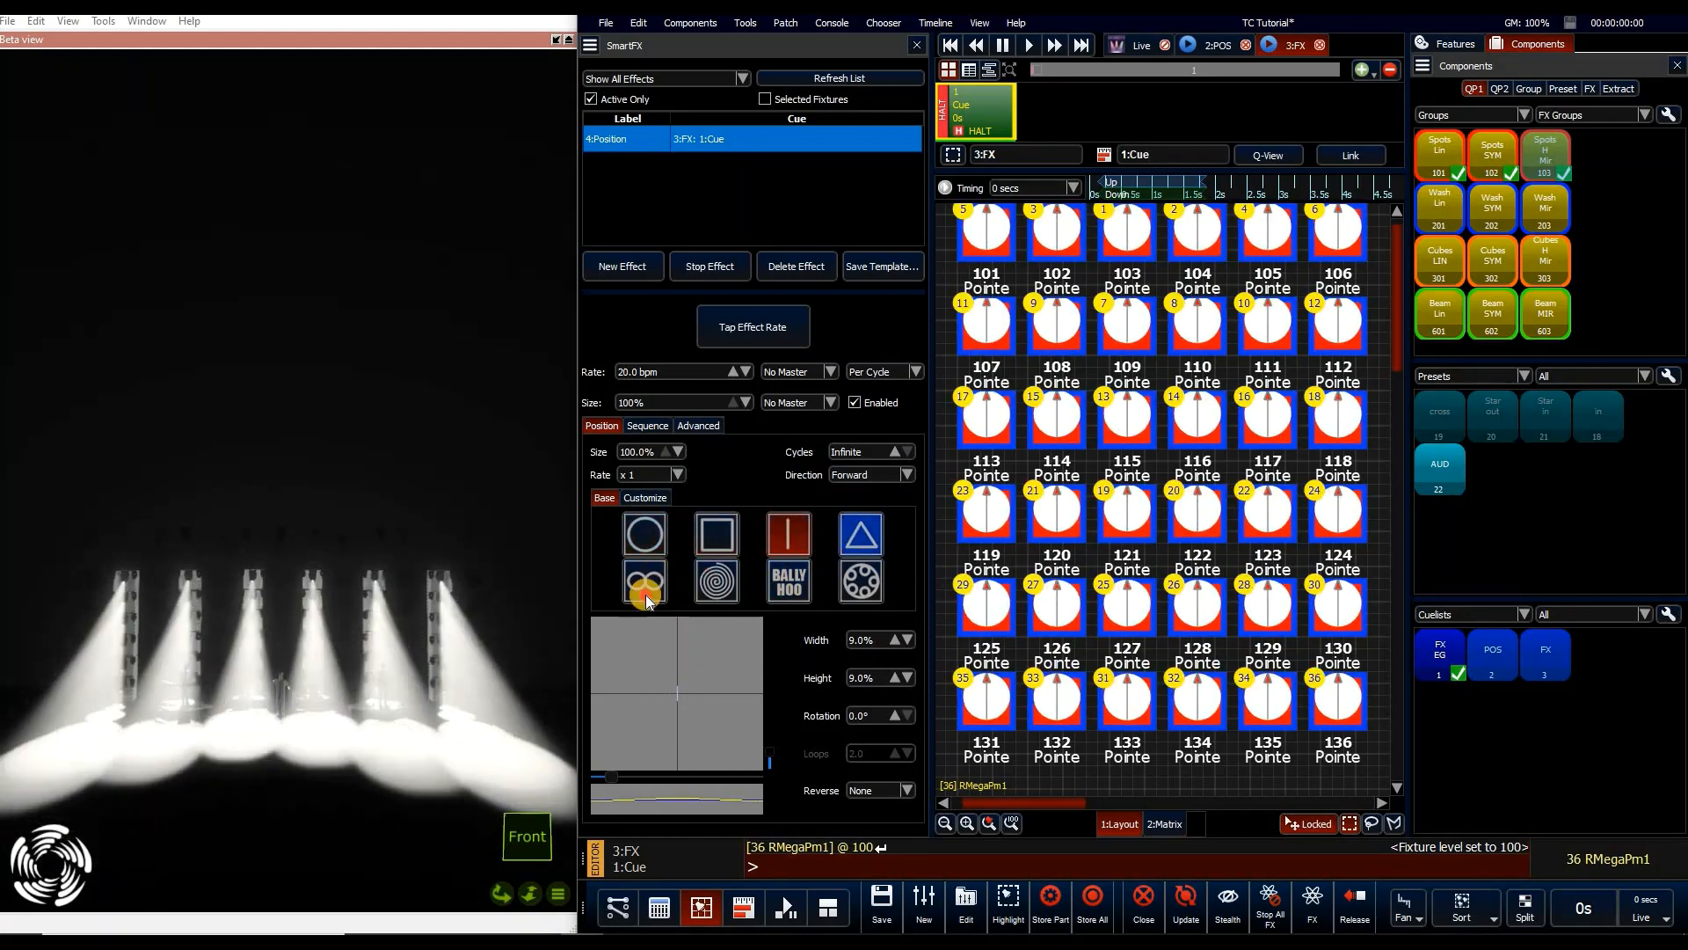
left_click(630, 536)
left_click(807, 537)
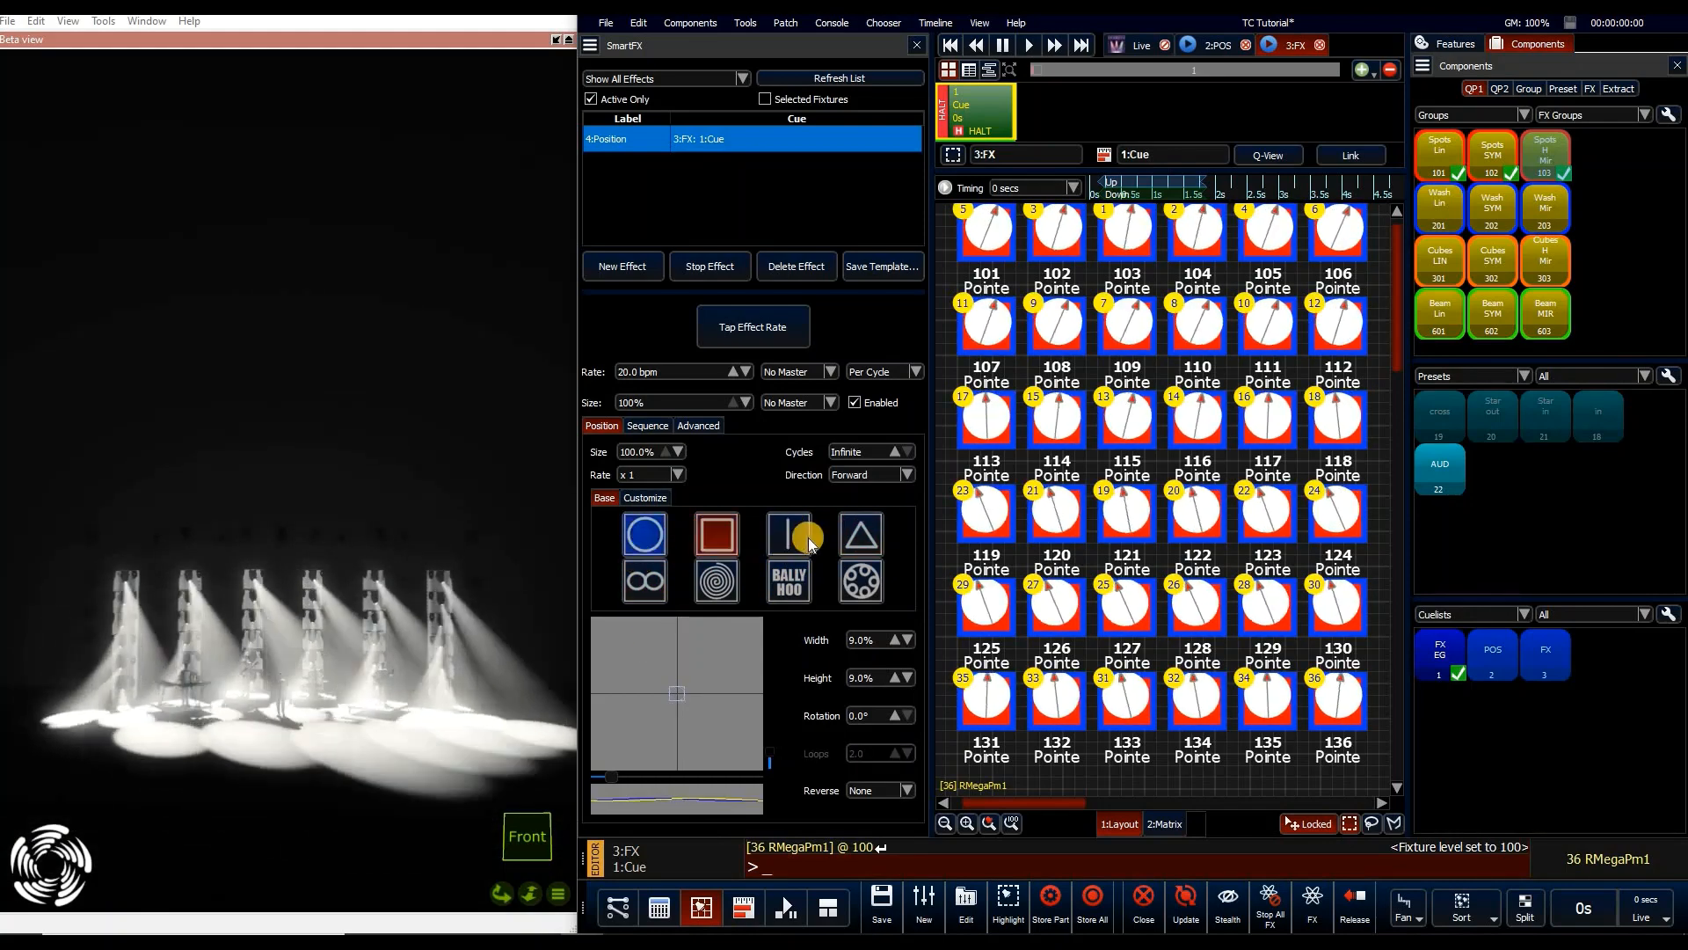
Try the line shape for the Position effect horizontally and at a rotation of 45°
left_click(763, 588)
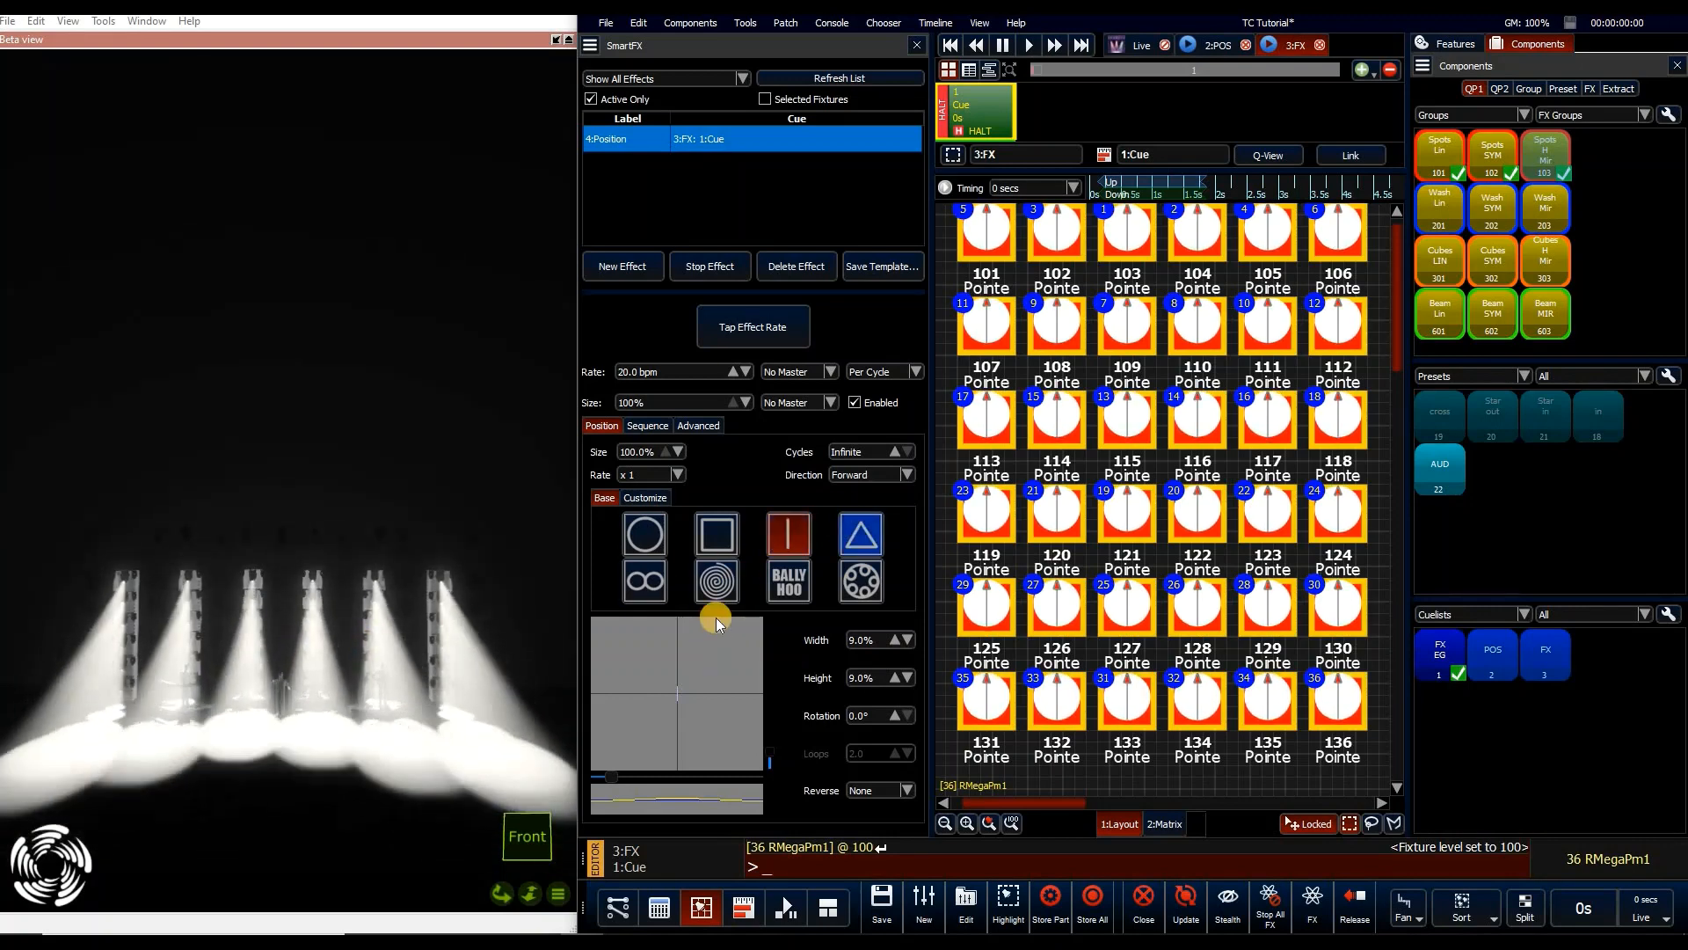
left_click(775, 582)
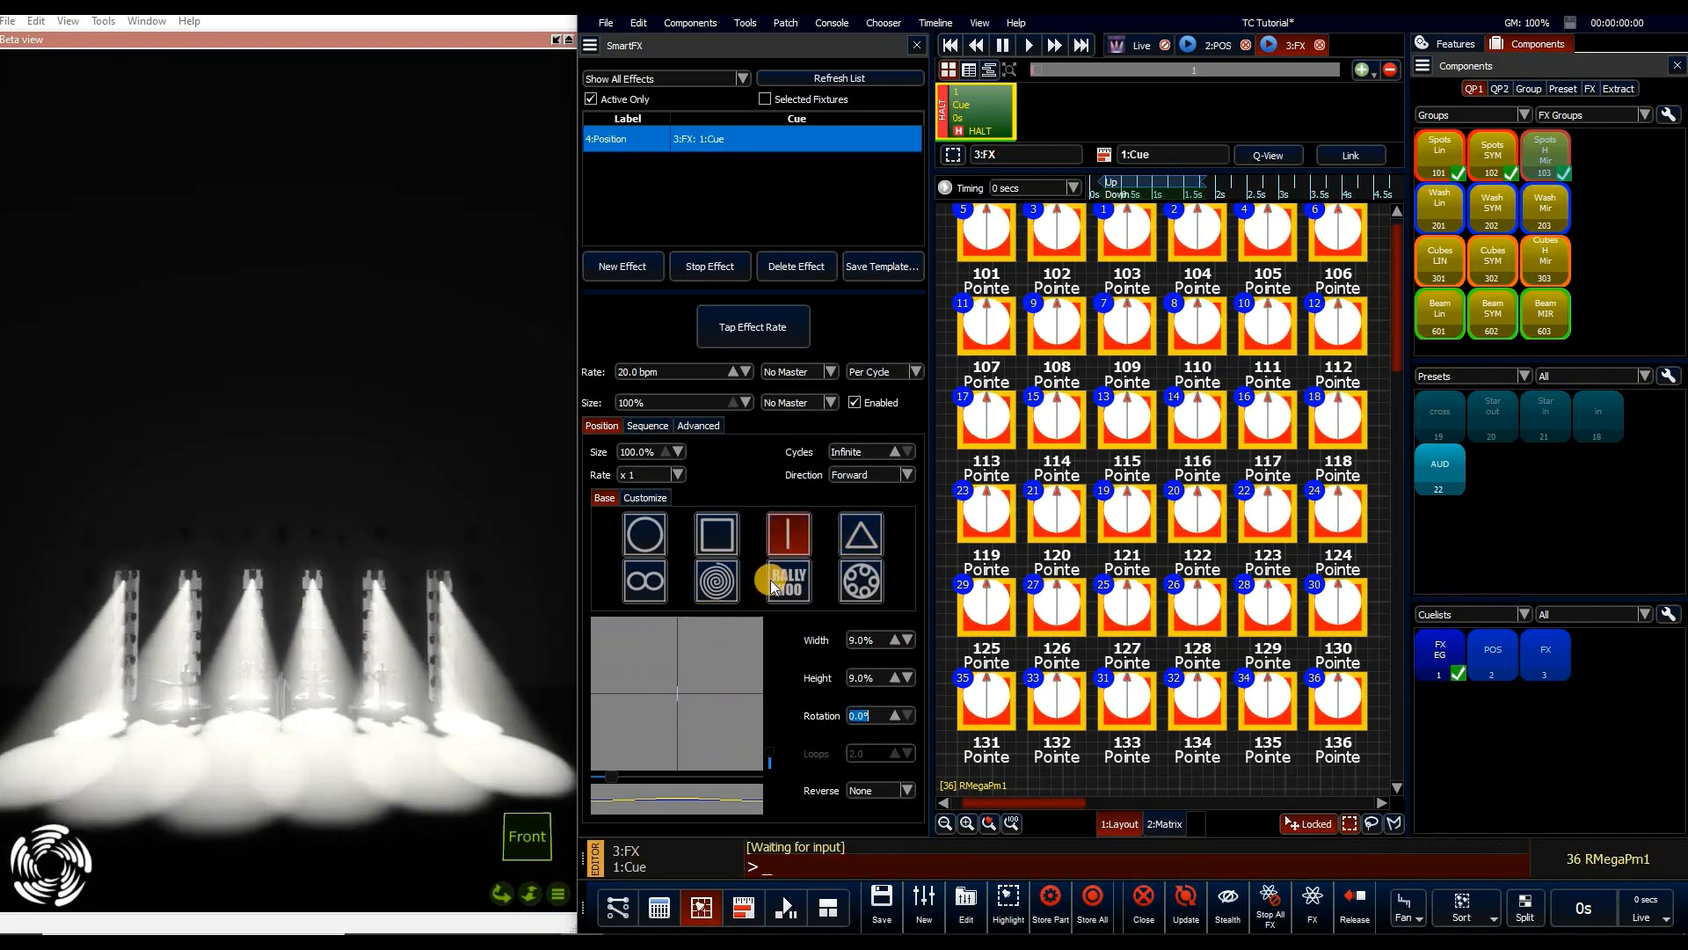
left_click(662, 584)
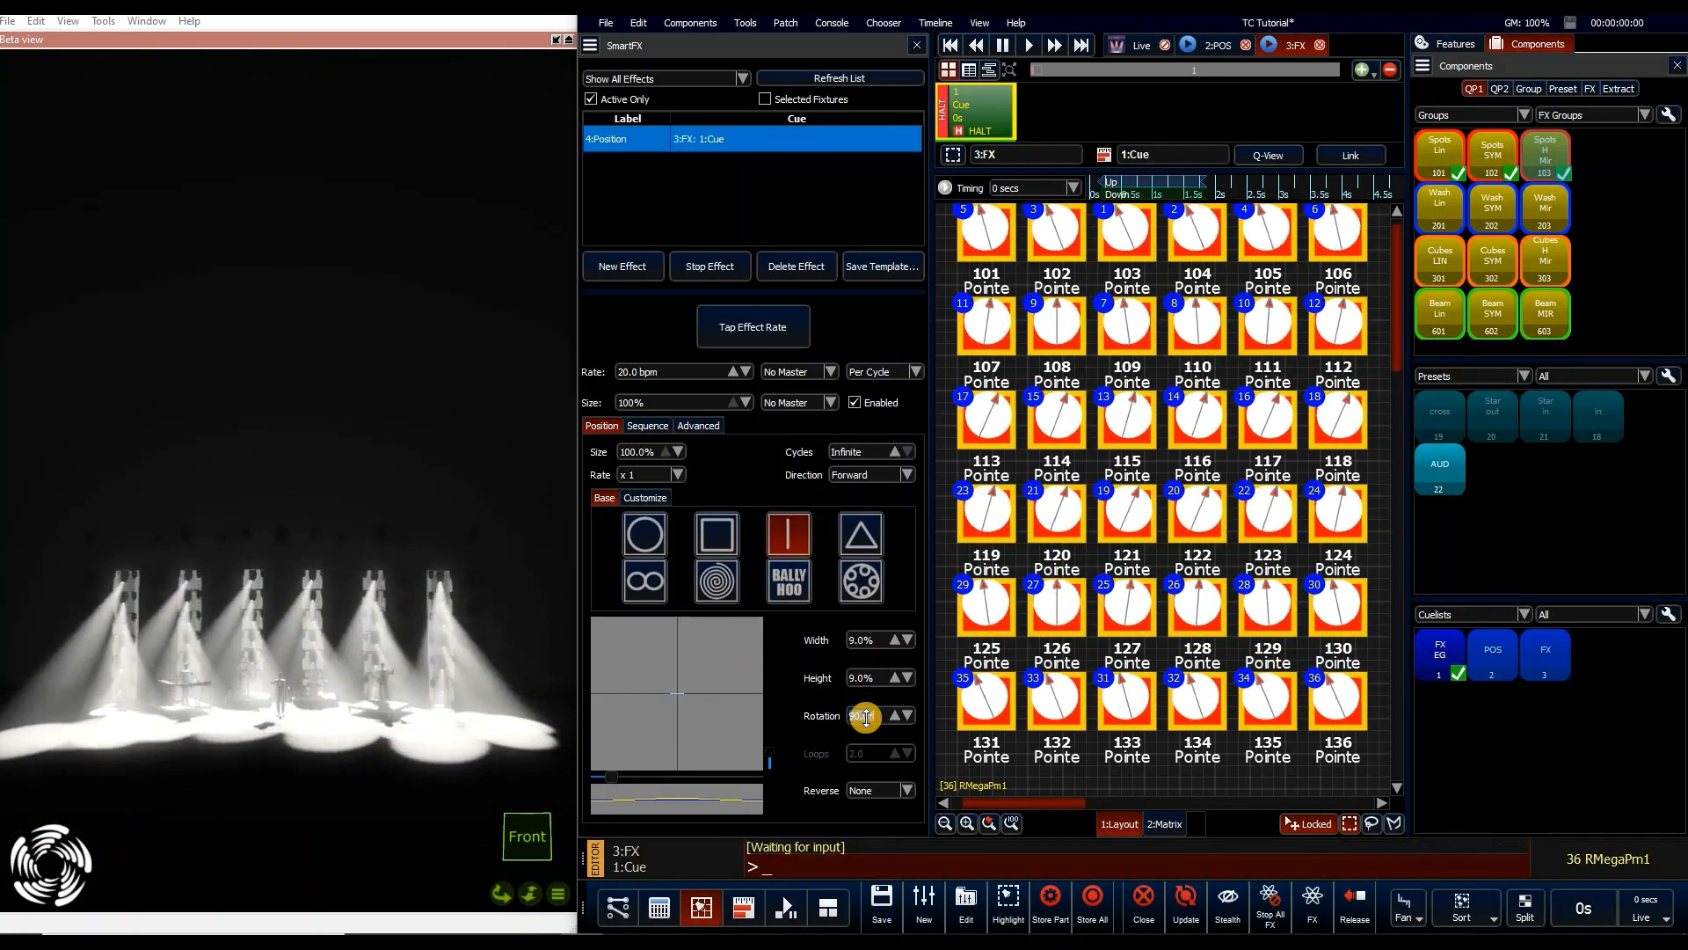
left_click_drag(866, 717, 337, 717)
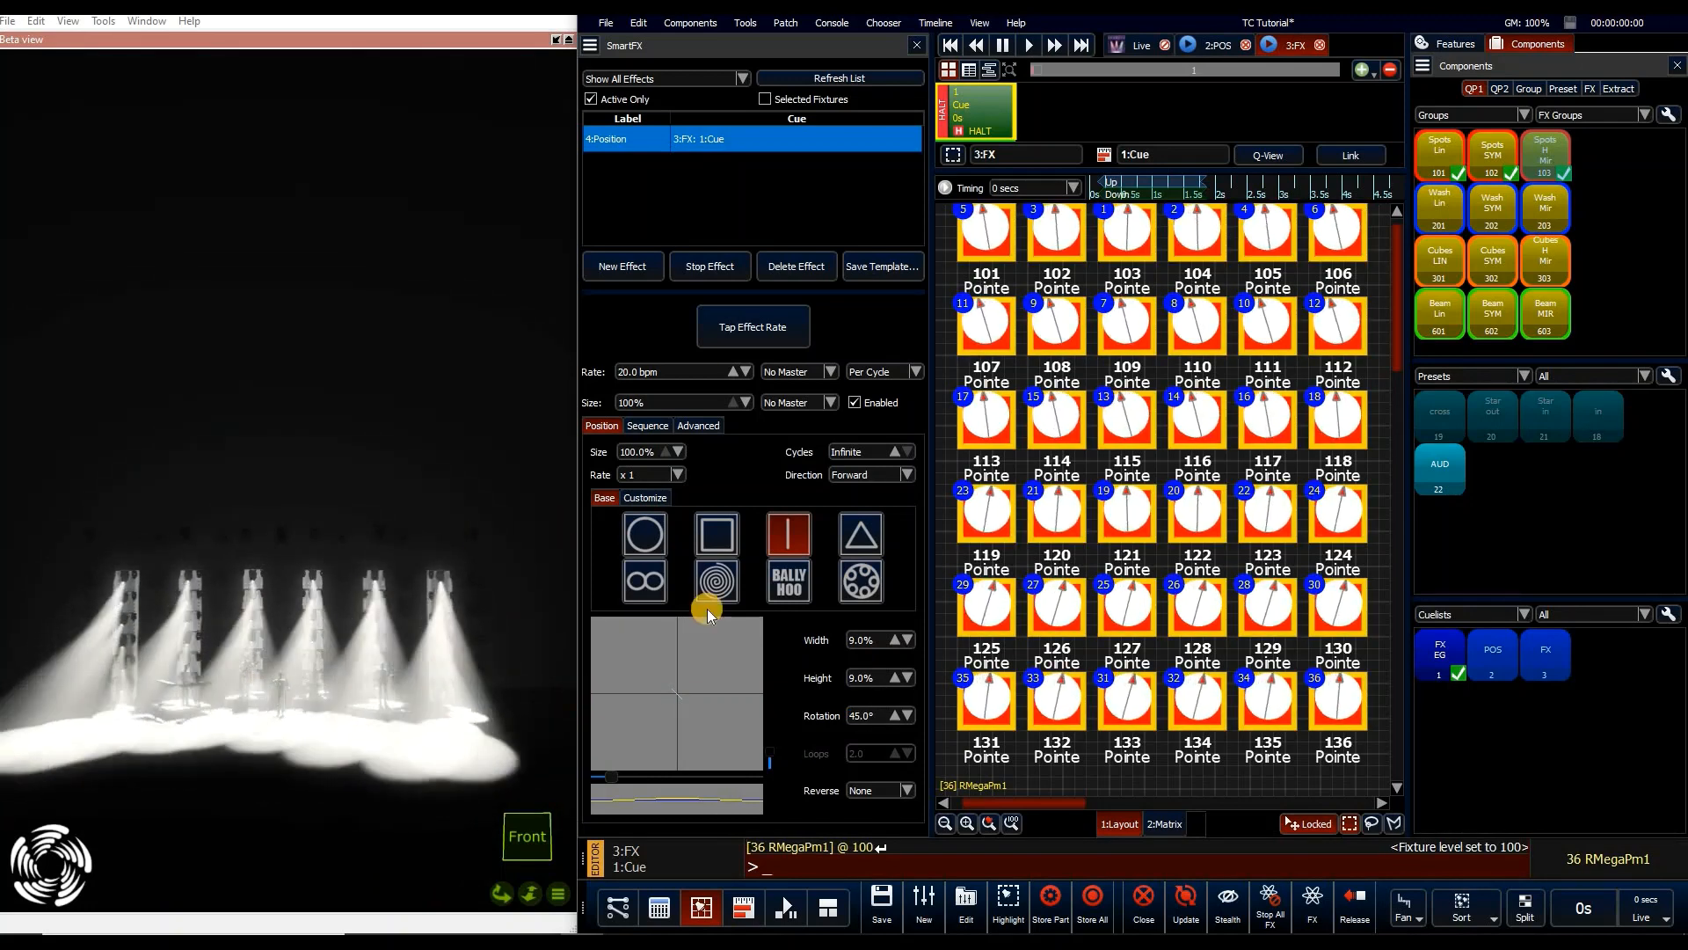
Try the figure-eight shape for the Position effect with 4 loops
left_click(645, 580)
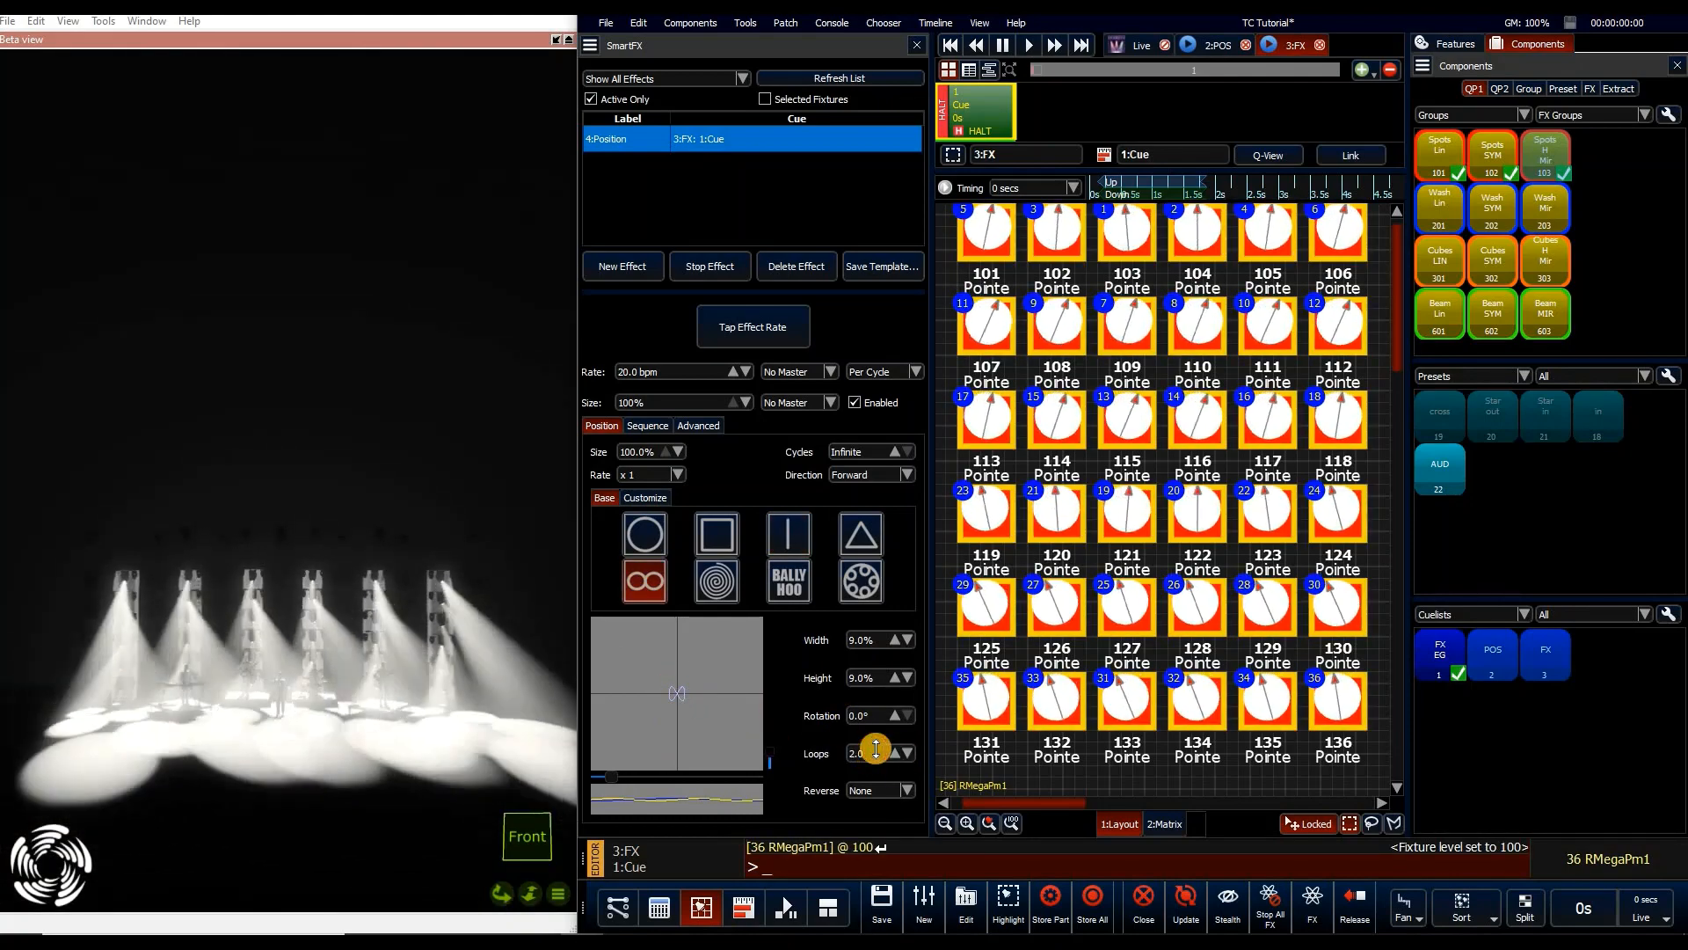
type("4")
key("Return")
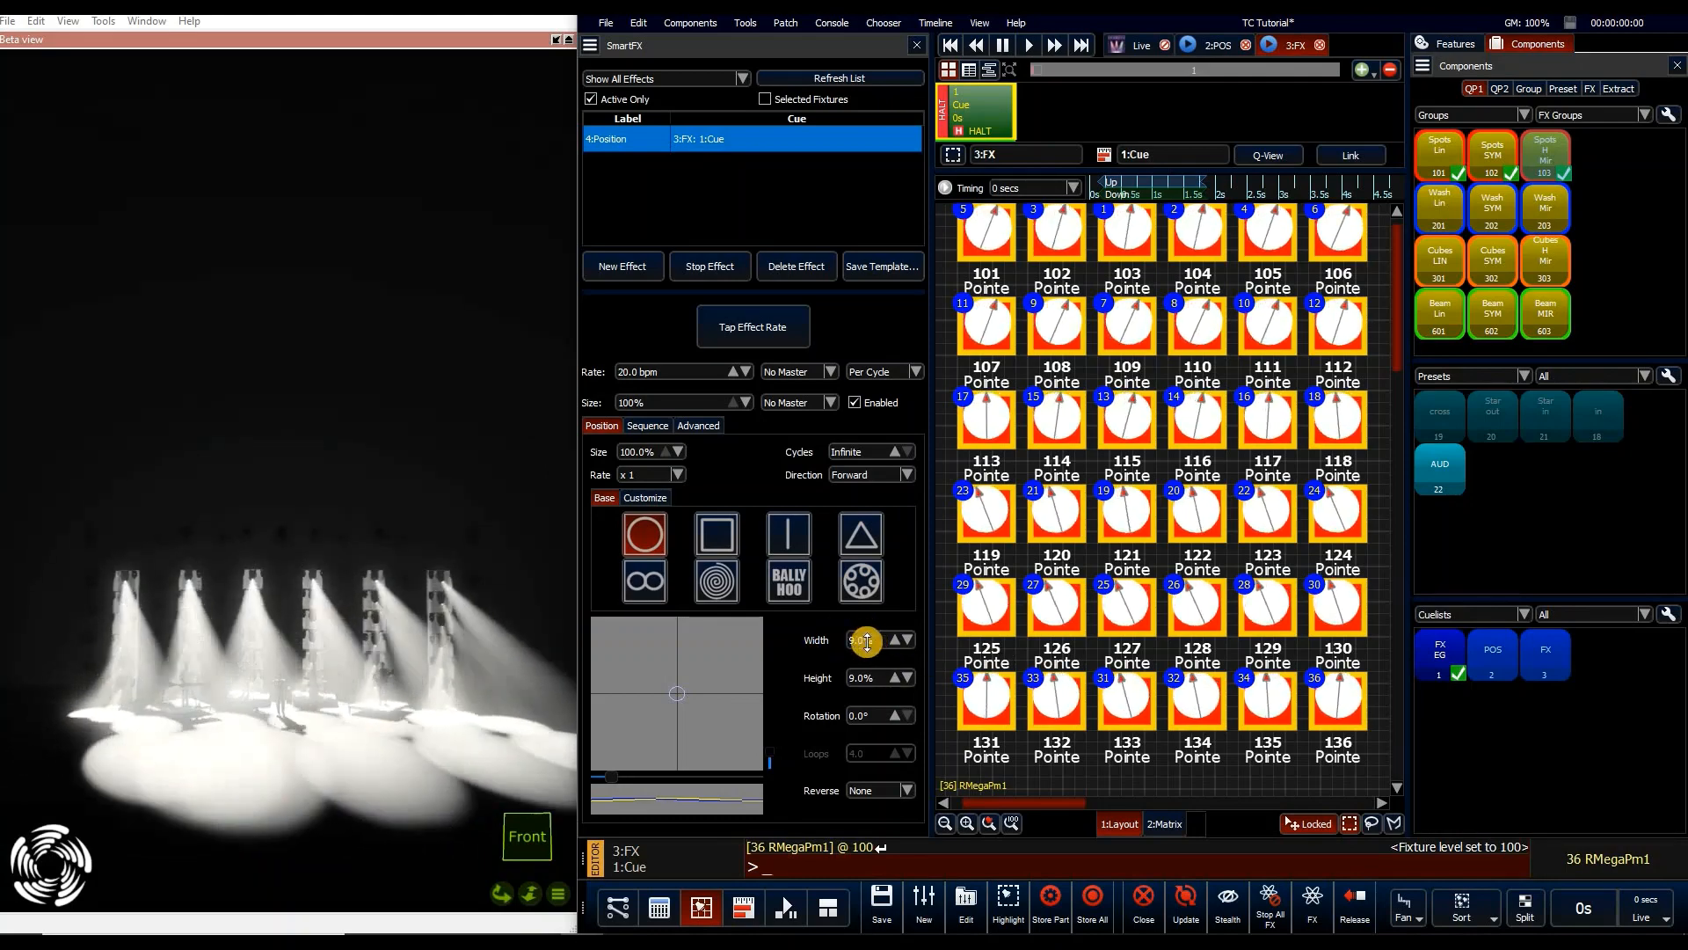
Use the circle shape for the Position effect with a width of 20% and a height of 24%
left_click_drag(927, 598, 909, 588)
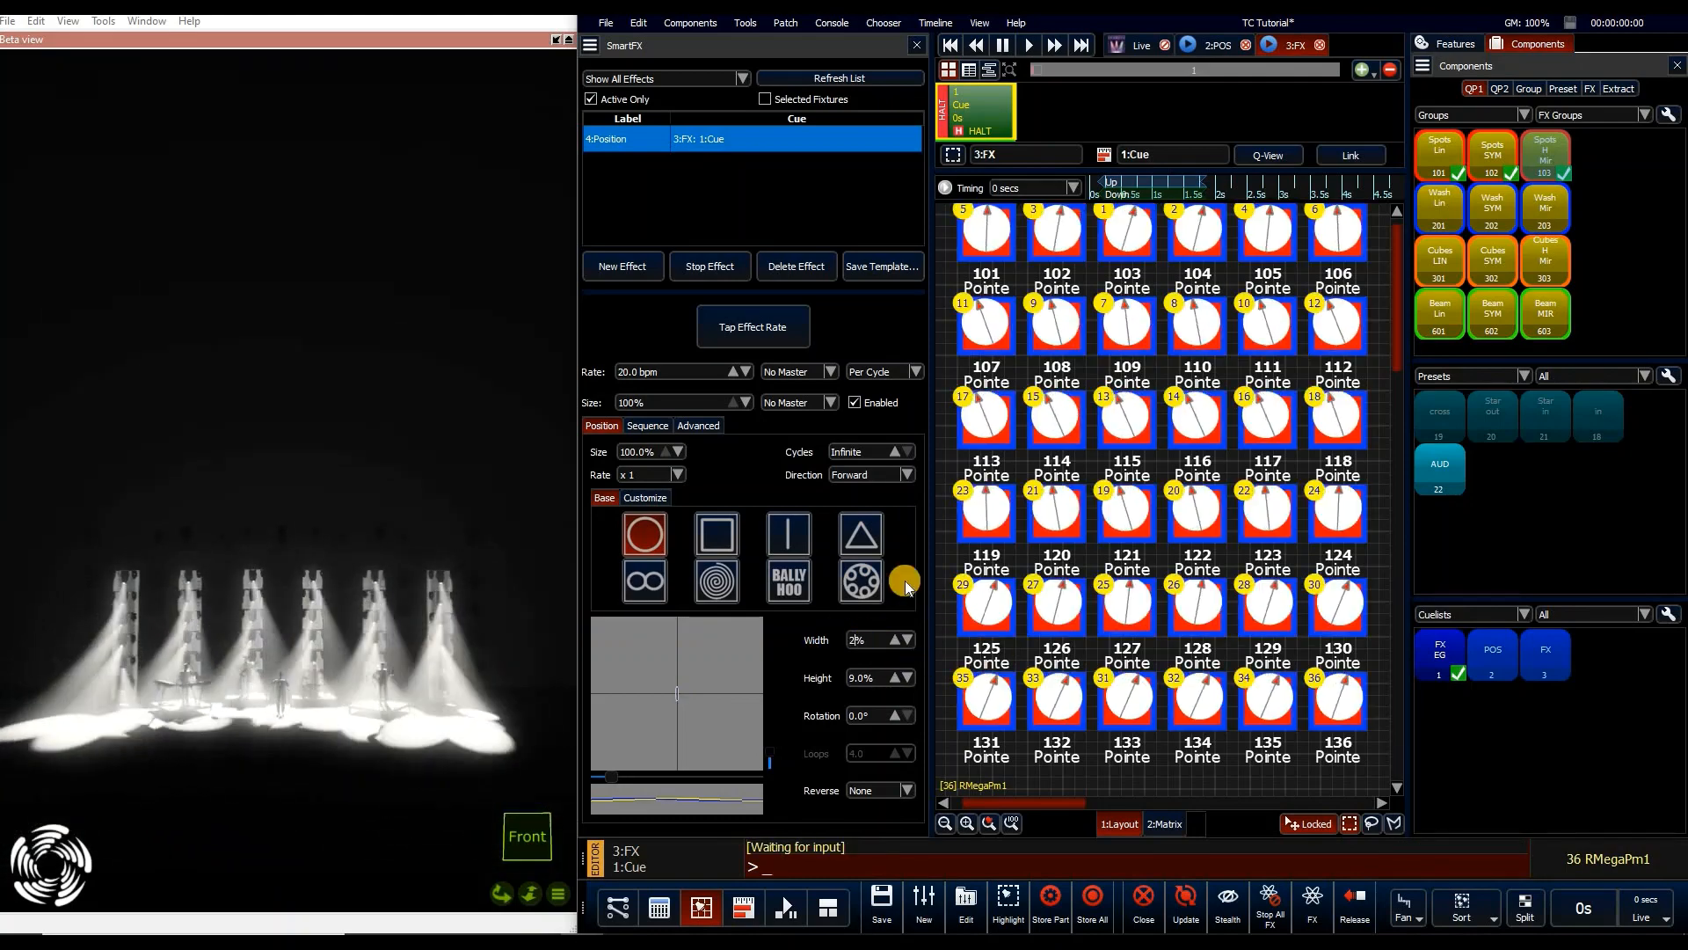
key("Return")
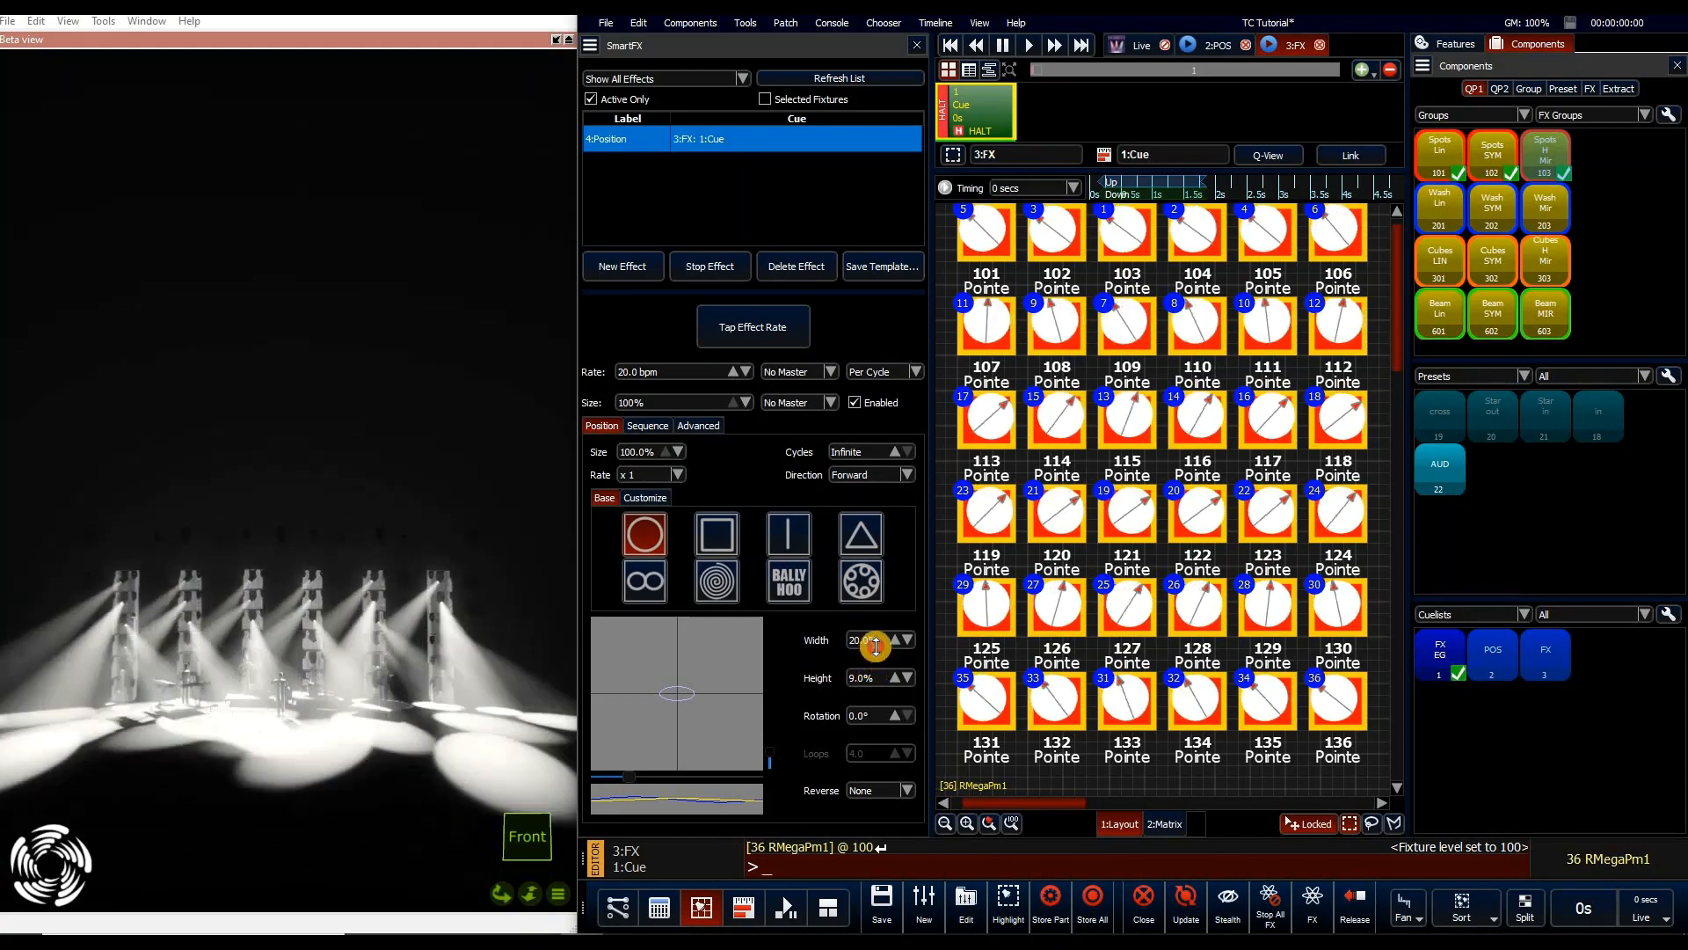
left_click_drag(873, 649, 884, 676)
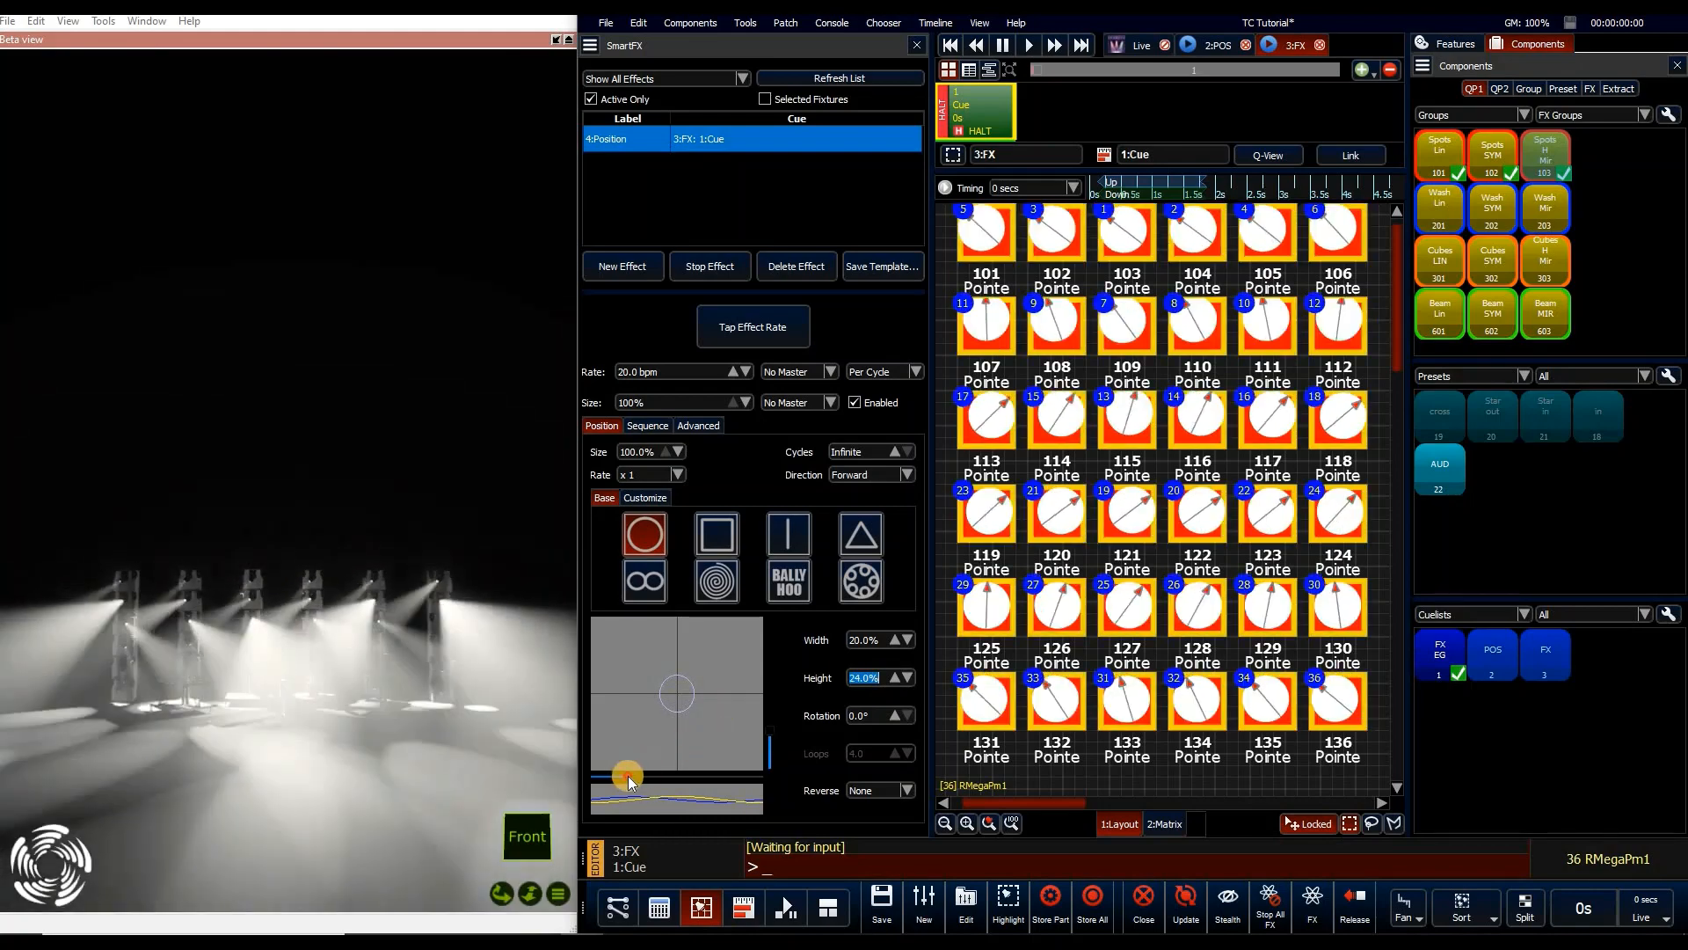
Try resizing the circle freehand, ending at a width of about 23% and a height of about 28%
mouse_move(629, 778)
left_mouse_down()
mouse_move(658, 779)
mouse_move(638, 779)
left_mouse_up()
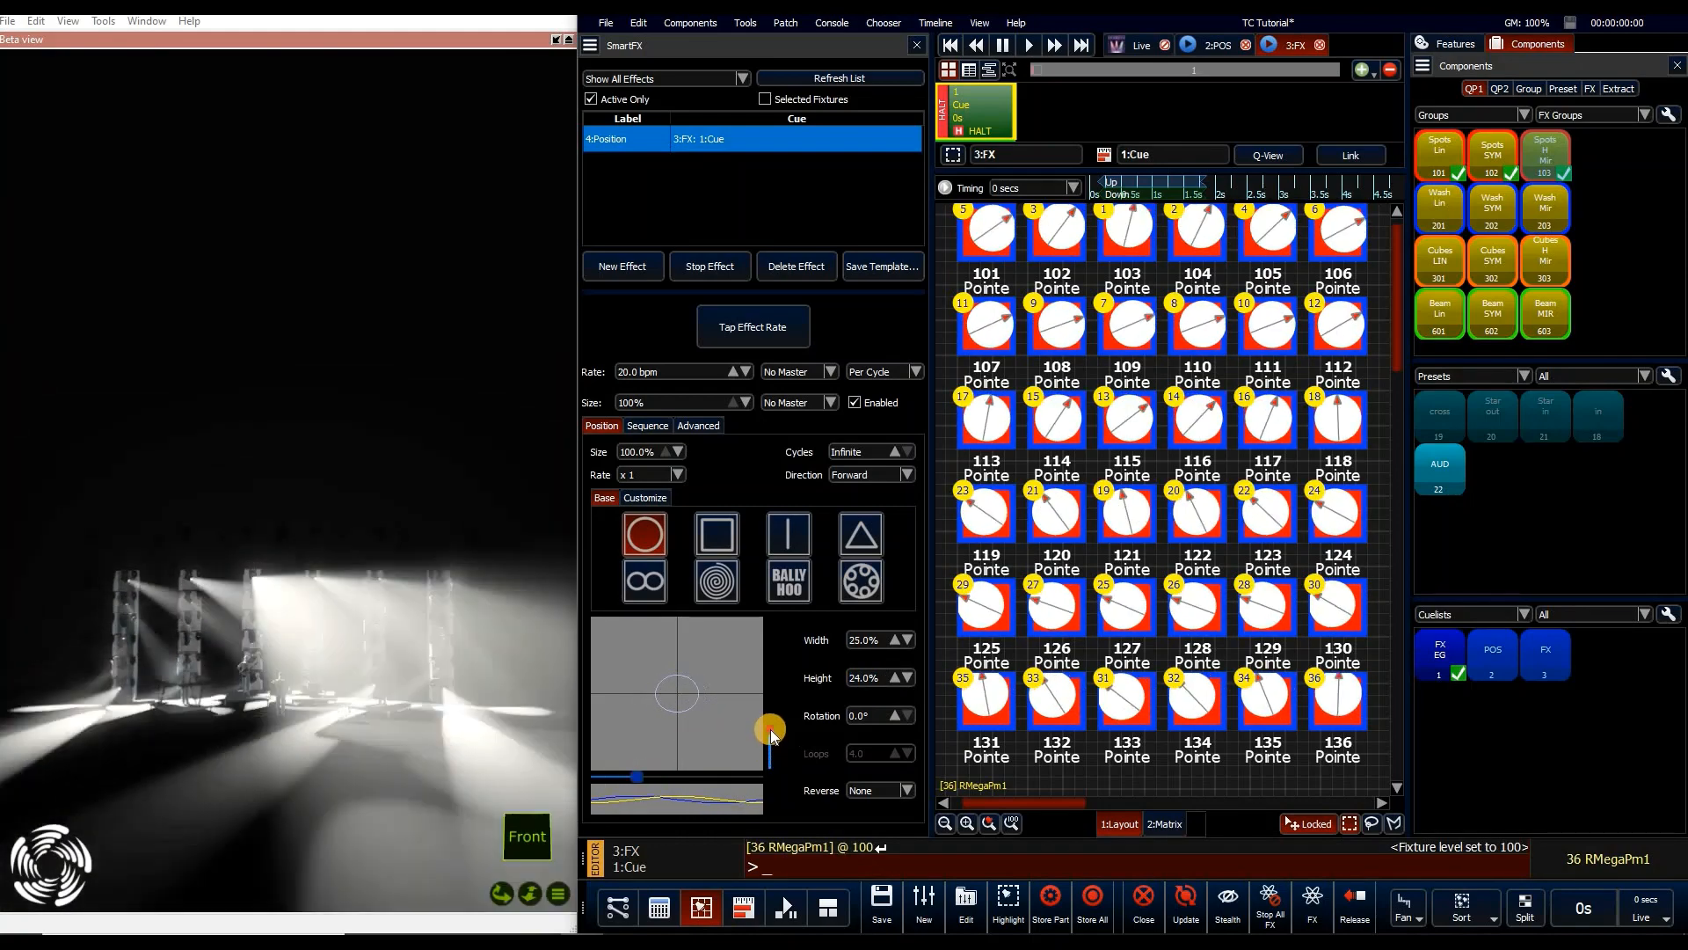
left_click_drag(778, 713, 698, 725)
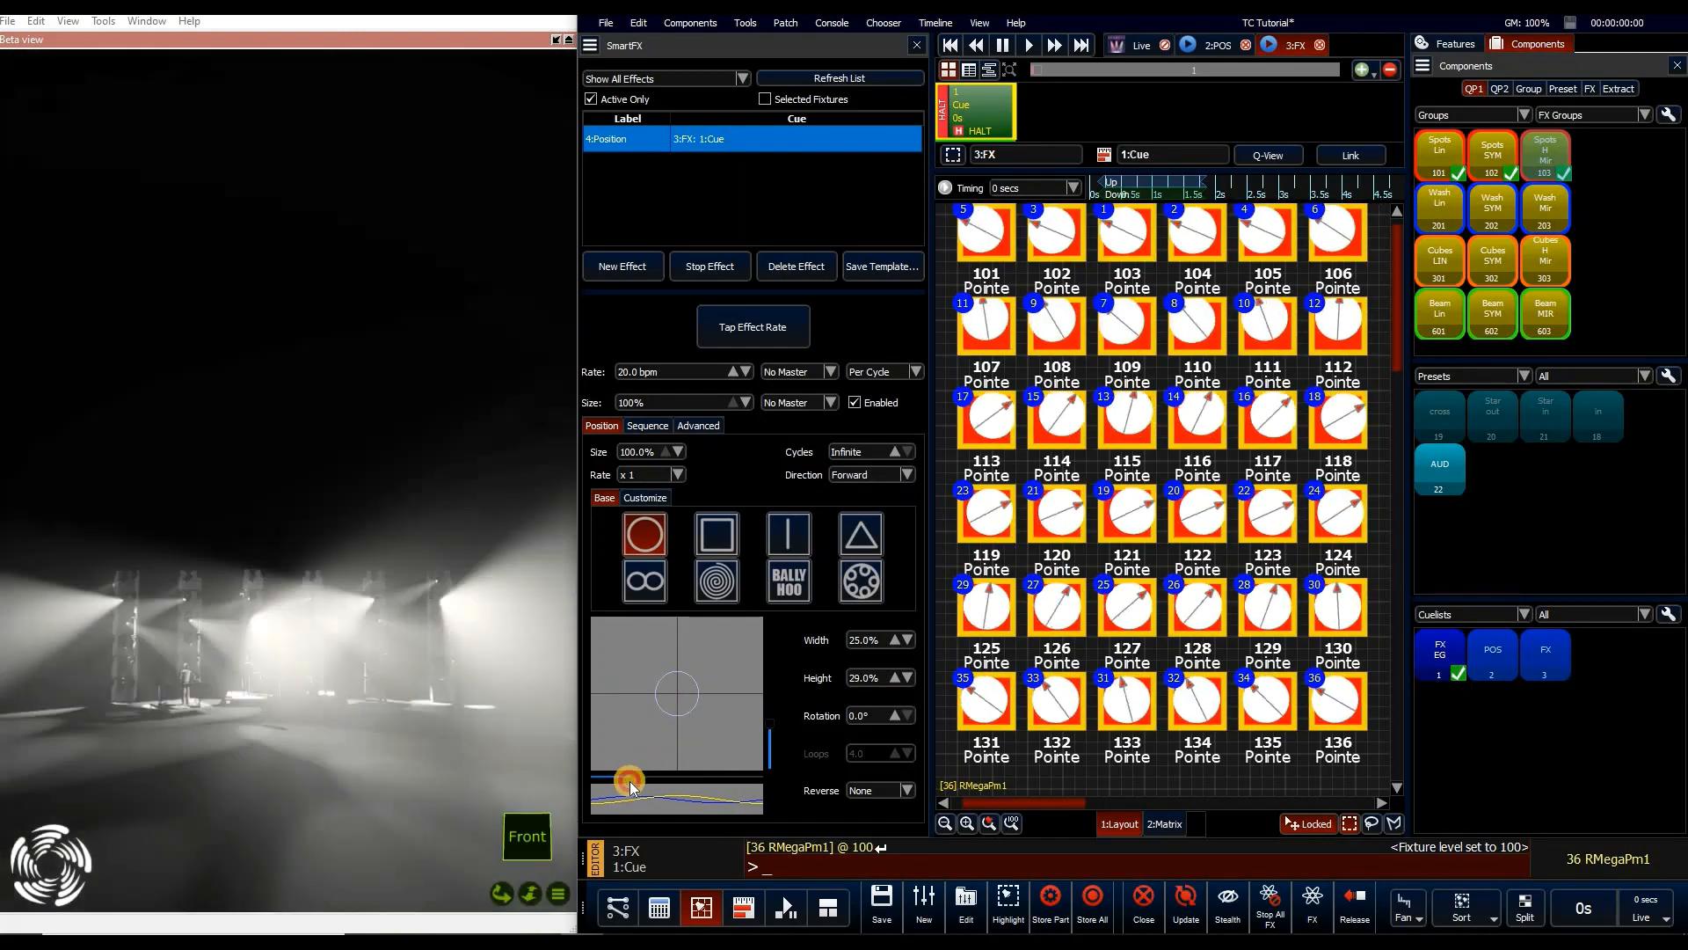
left_click_drag(638, 779, 647, 780)
left_click_drag(768, 724, 770, 731)
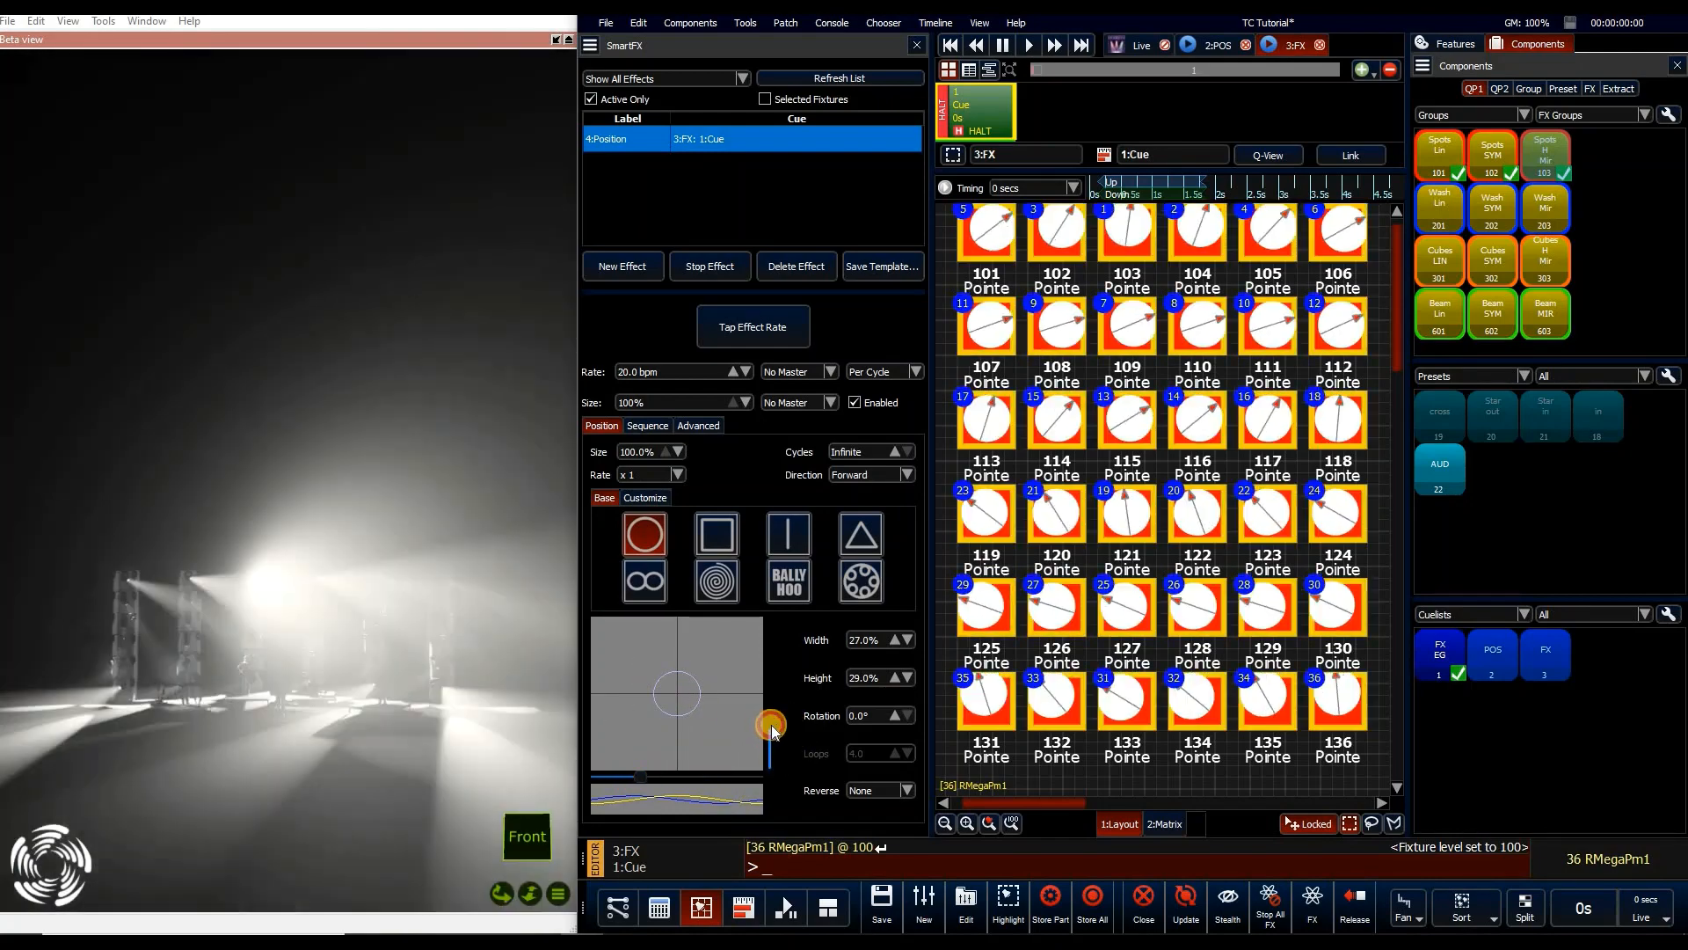
left_click_drag(646, 776, 641, 775)
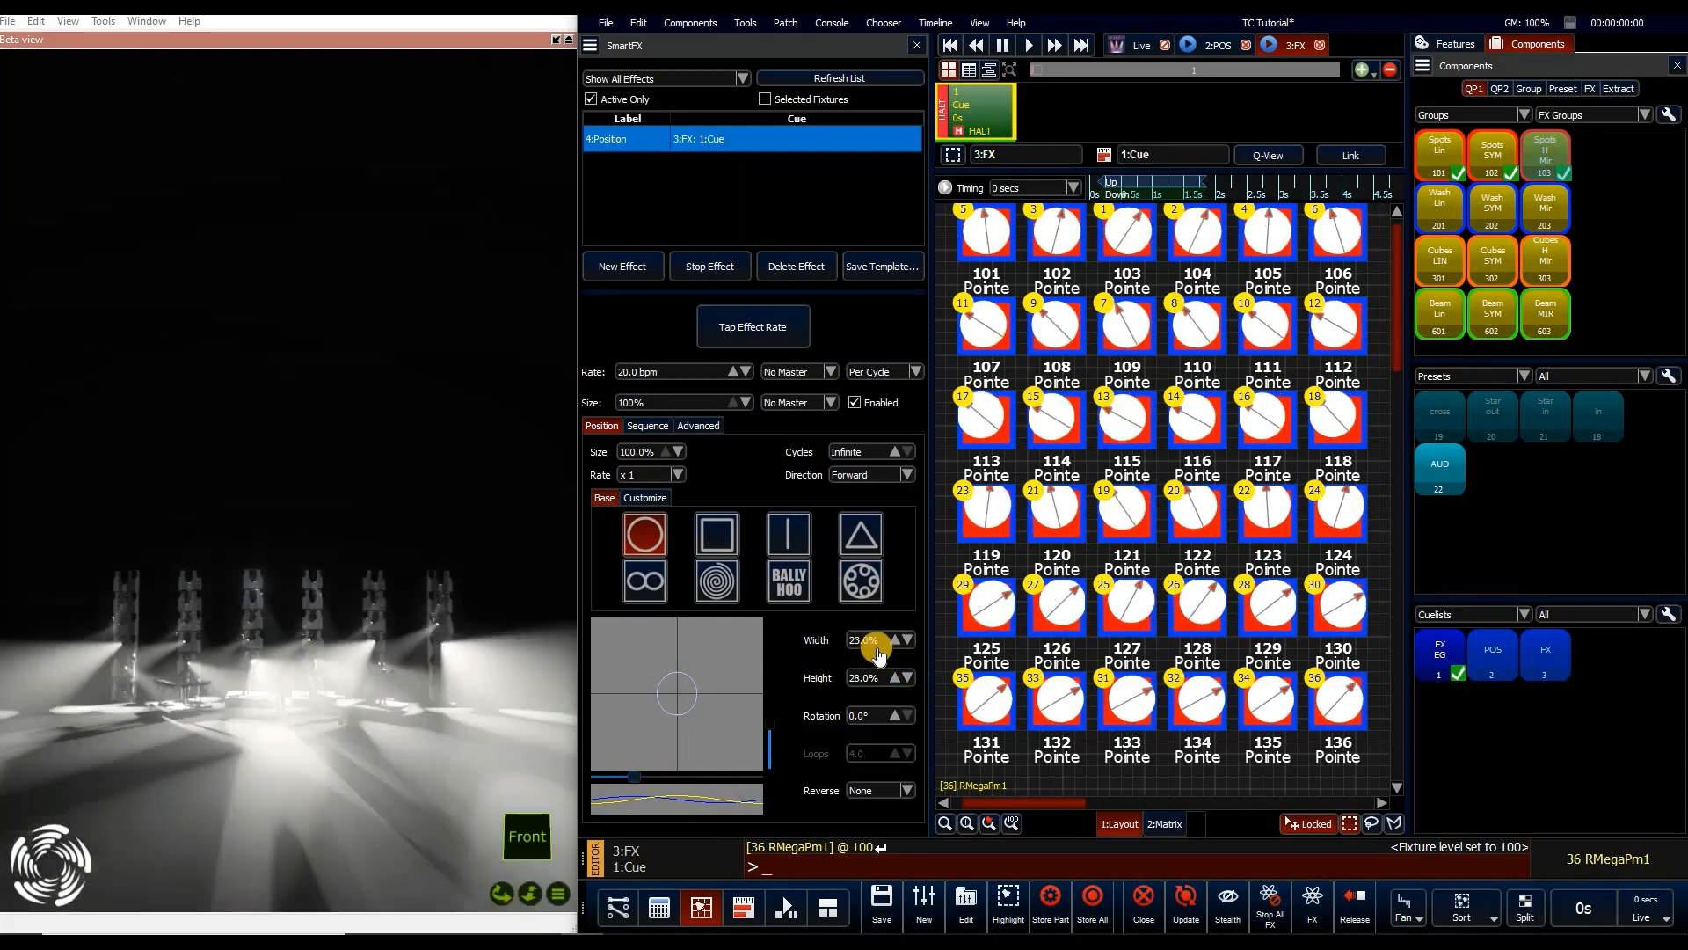
Set both the width and the height of the circle movement to 20%
left_click(870, 639)
type("20")
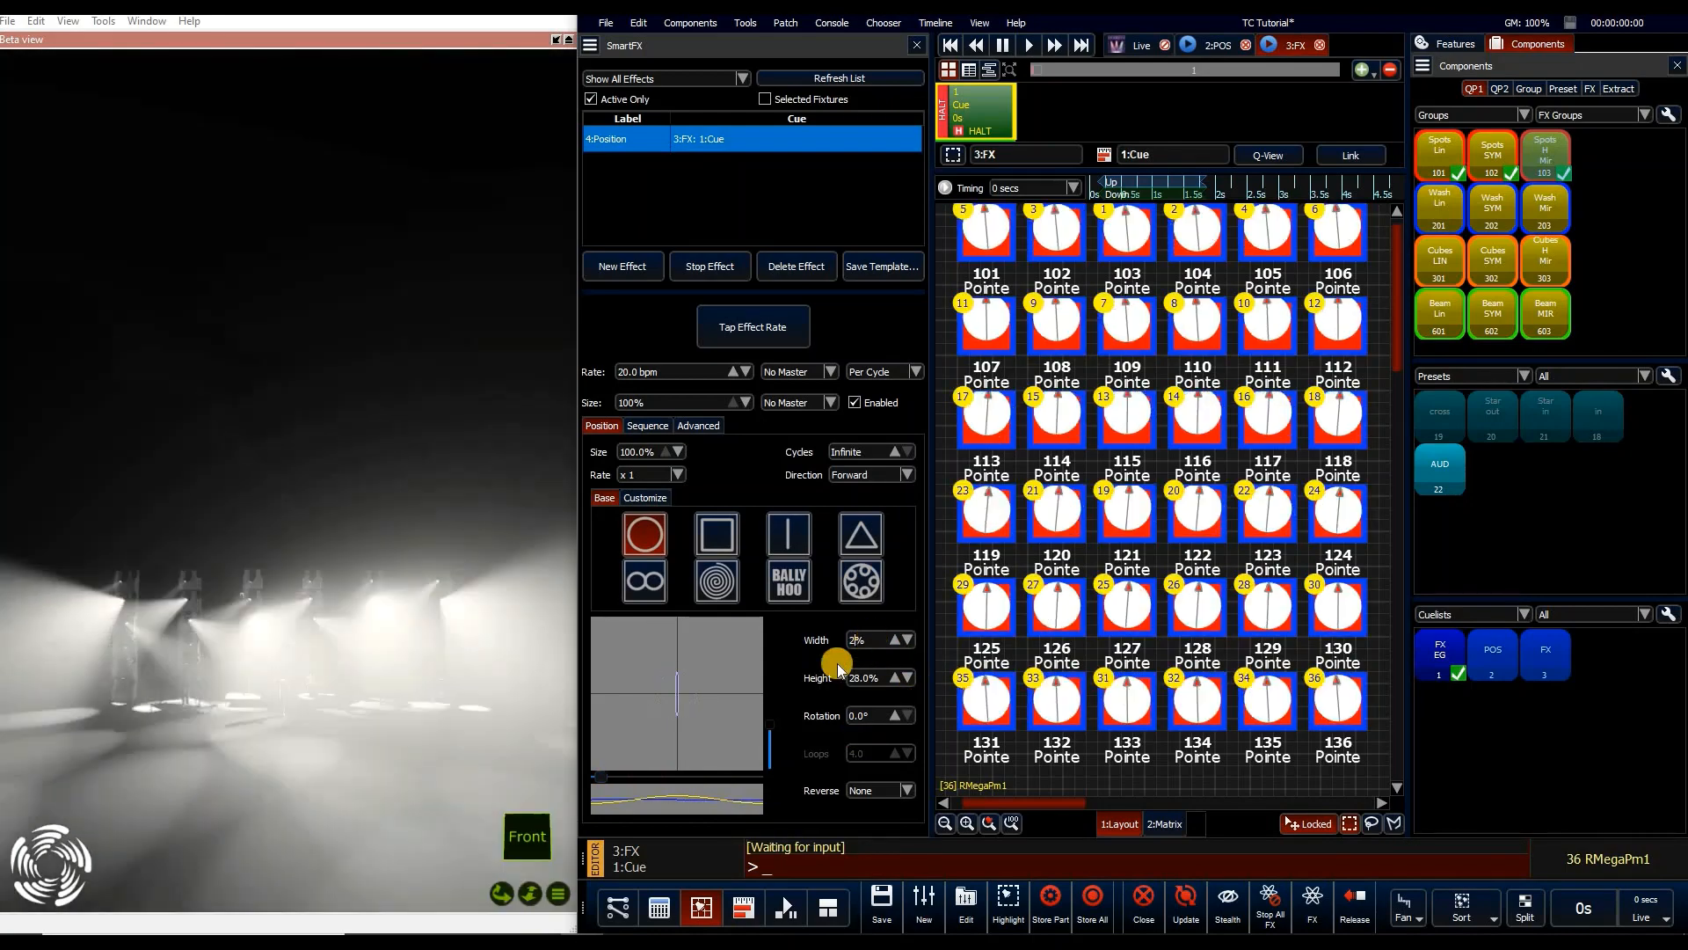
key("Return")
left_click(864, 683)
type("20")
key("Return")
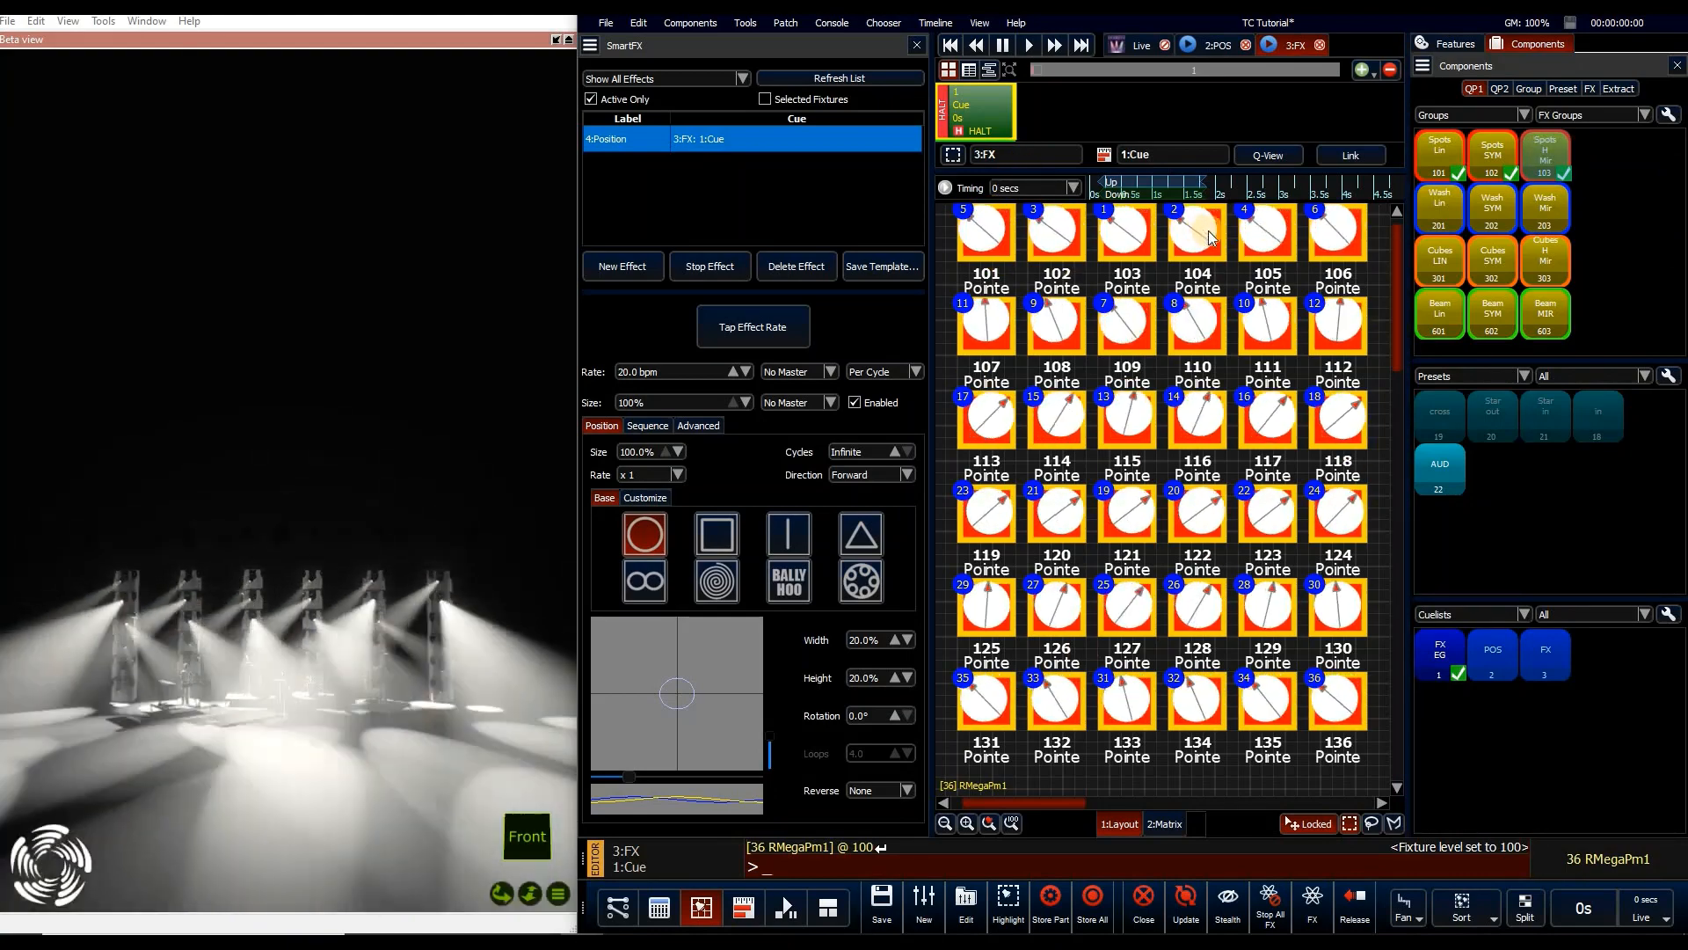
Reverse the circle movement of the Position effect on the odd fixtures
left_click(871, 791)
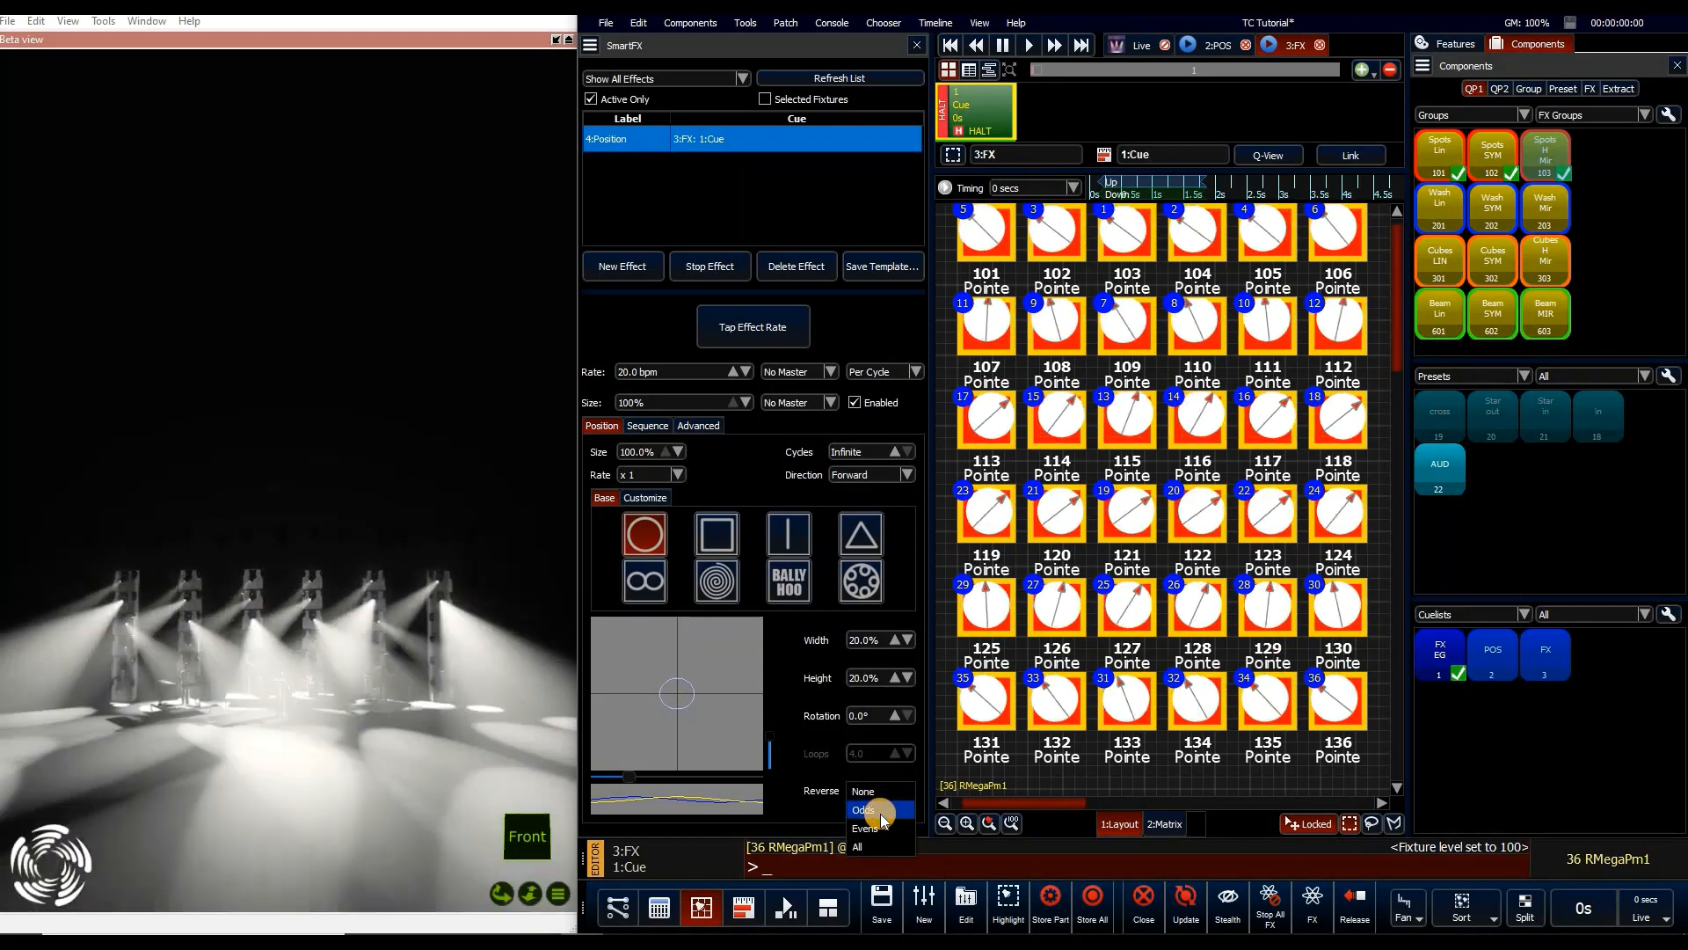
left_click(880, 811)
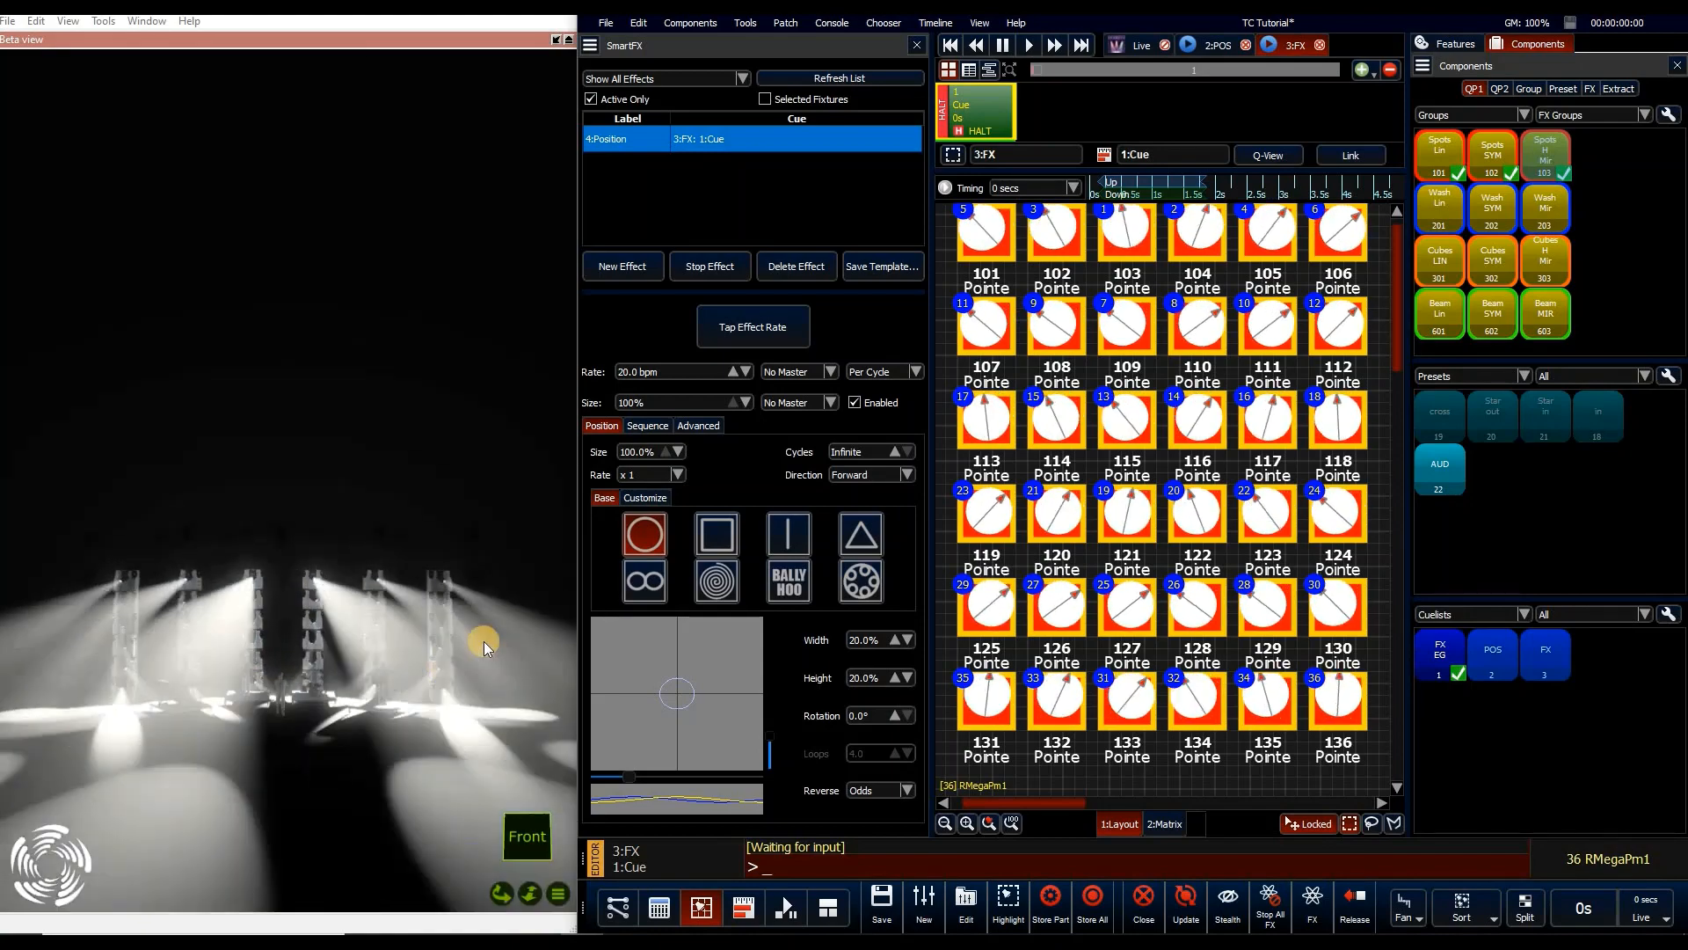
Set the blocking of the effect's fixture sequence to 2 and preview the resulting selection
left_click(649, 425)
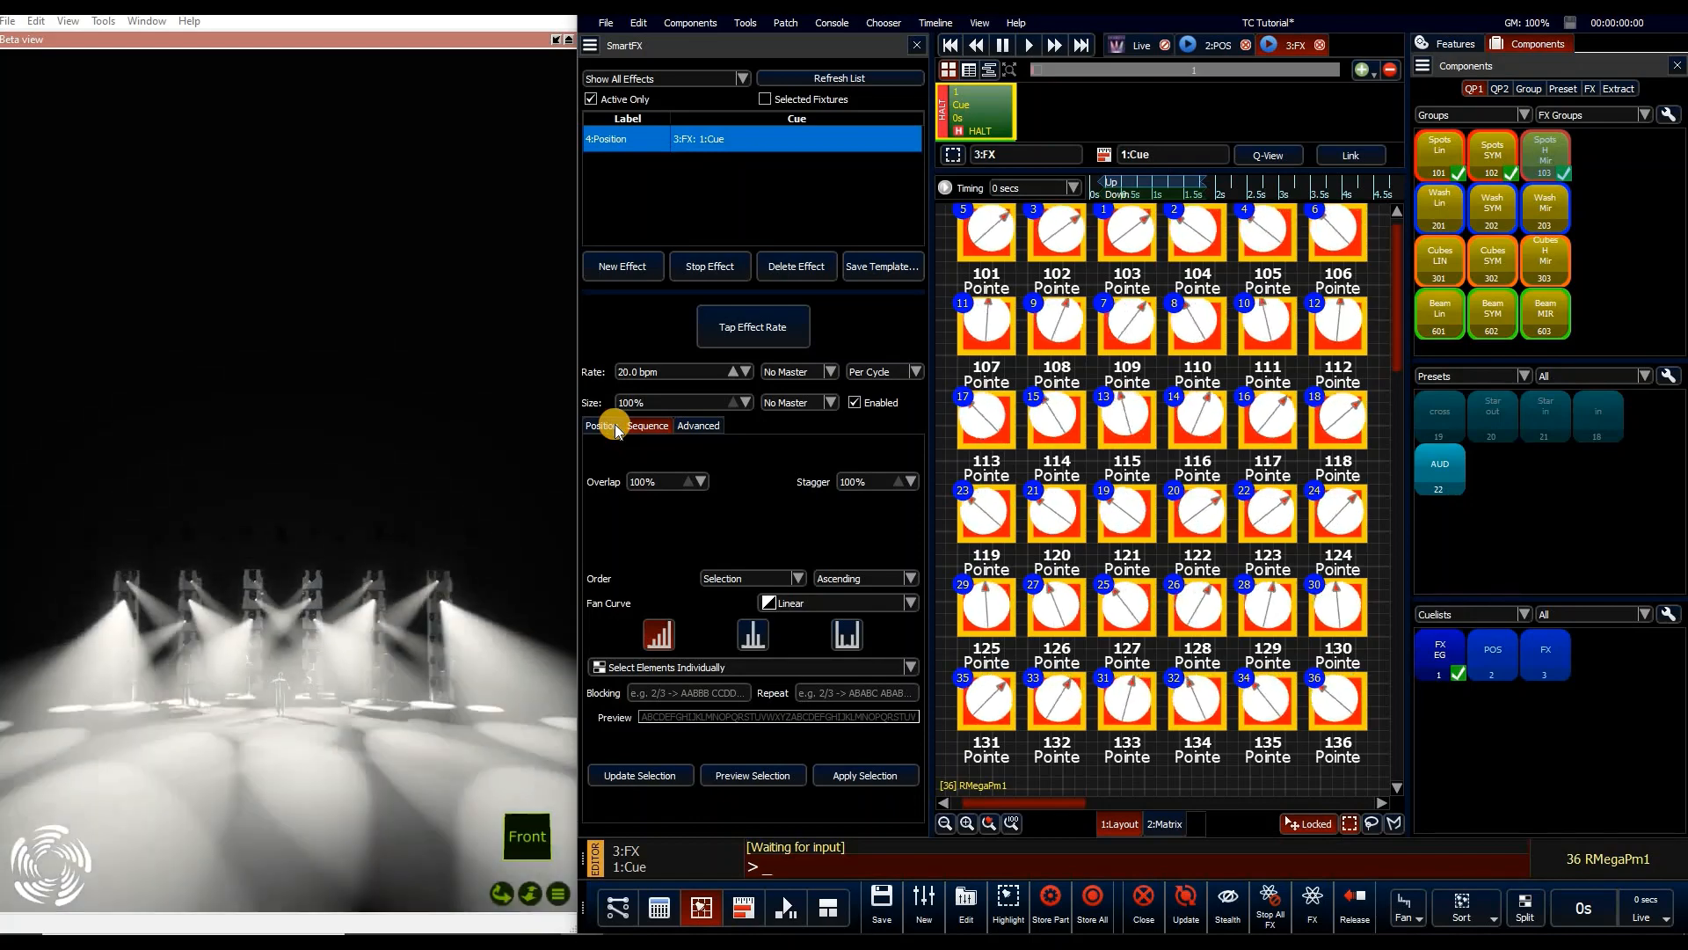
type("2")
key("Return")
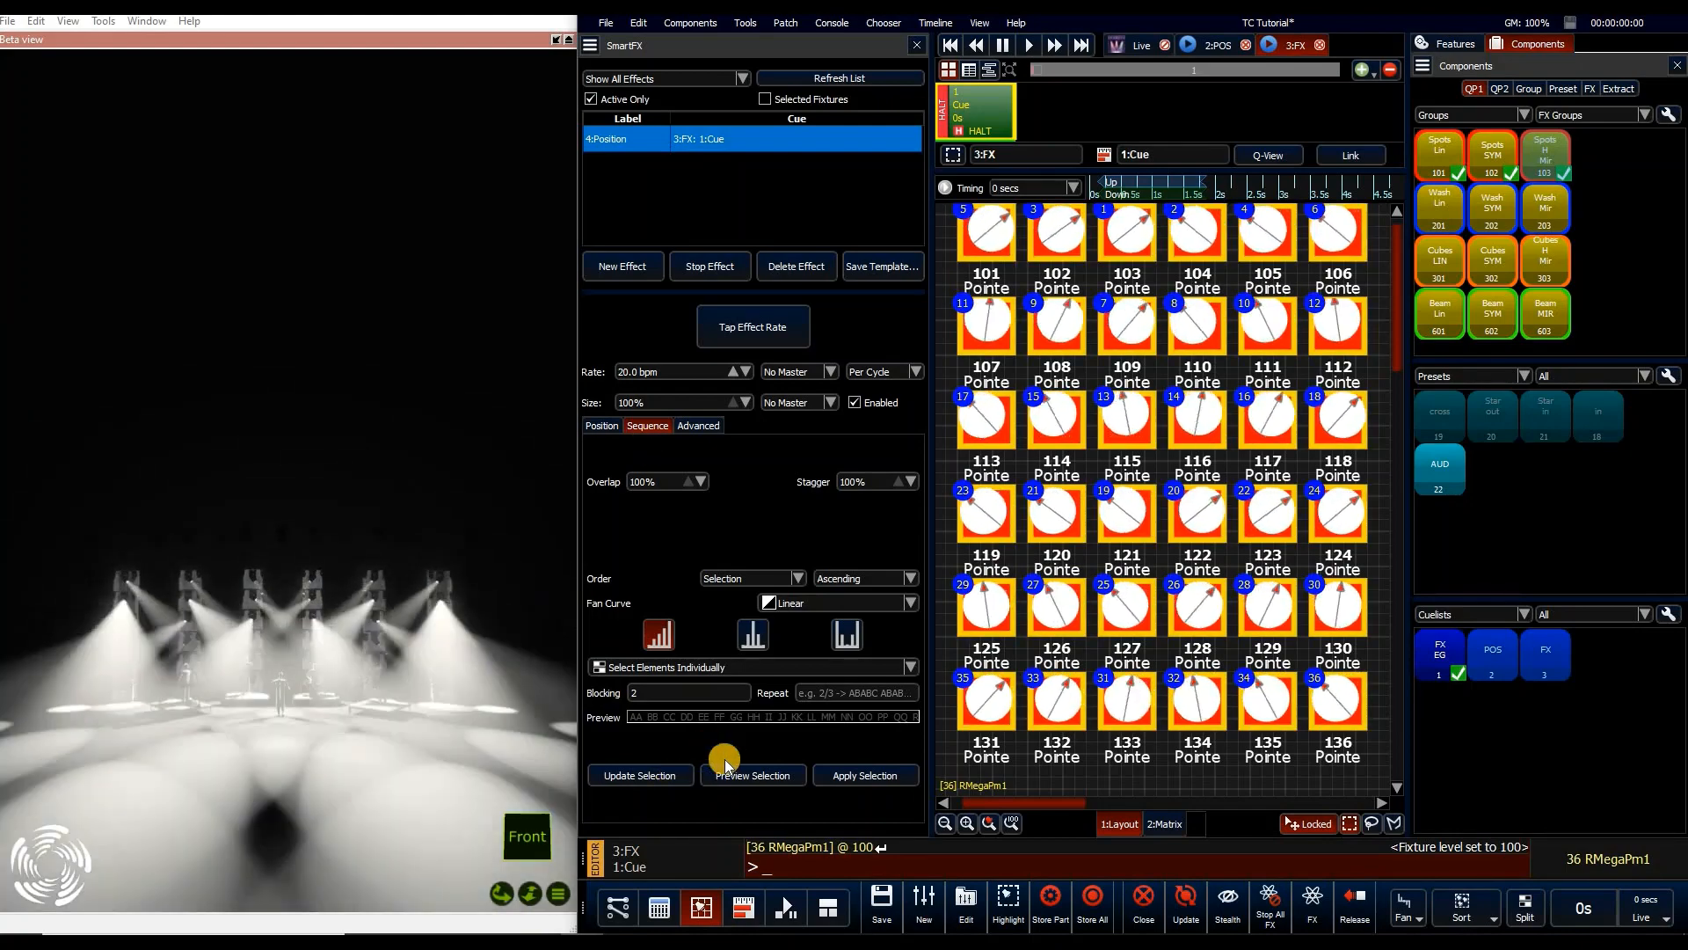
left_click(756, 777)
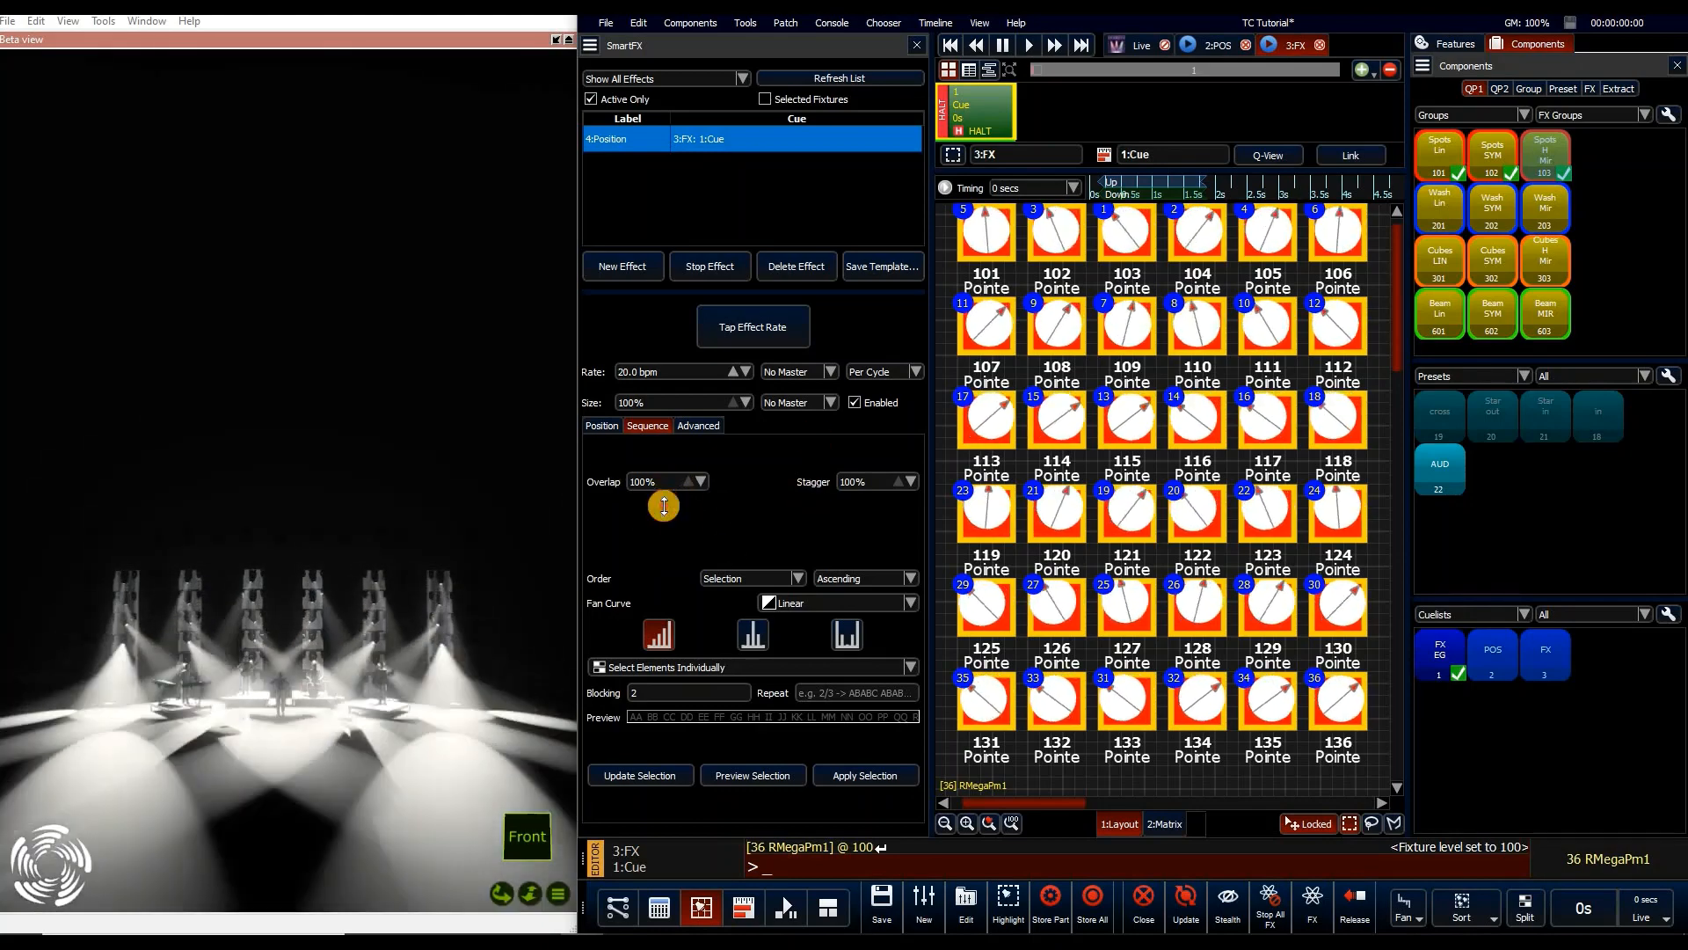
Try out the overlap and stagger of the sequence, then clear the repeat value of 4
left_click_drag(663, 523, 664, 523)
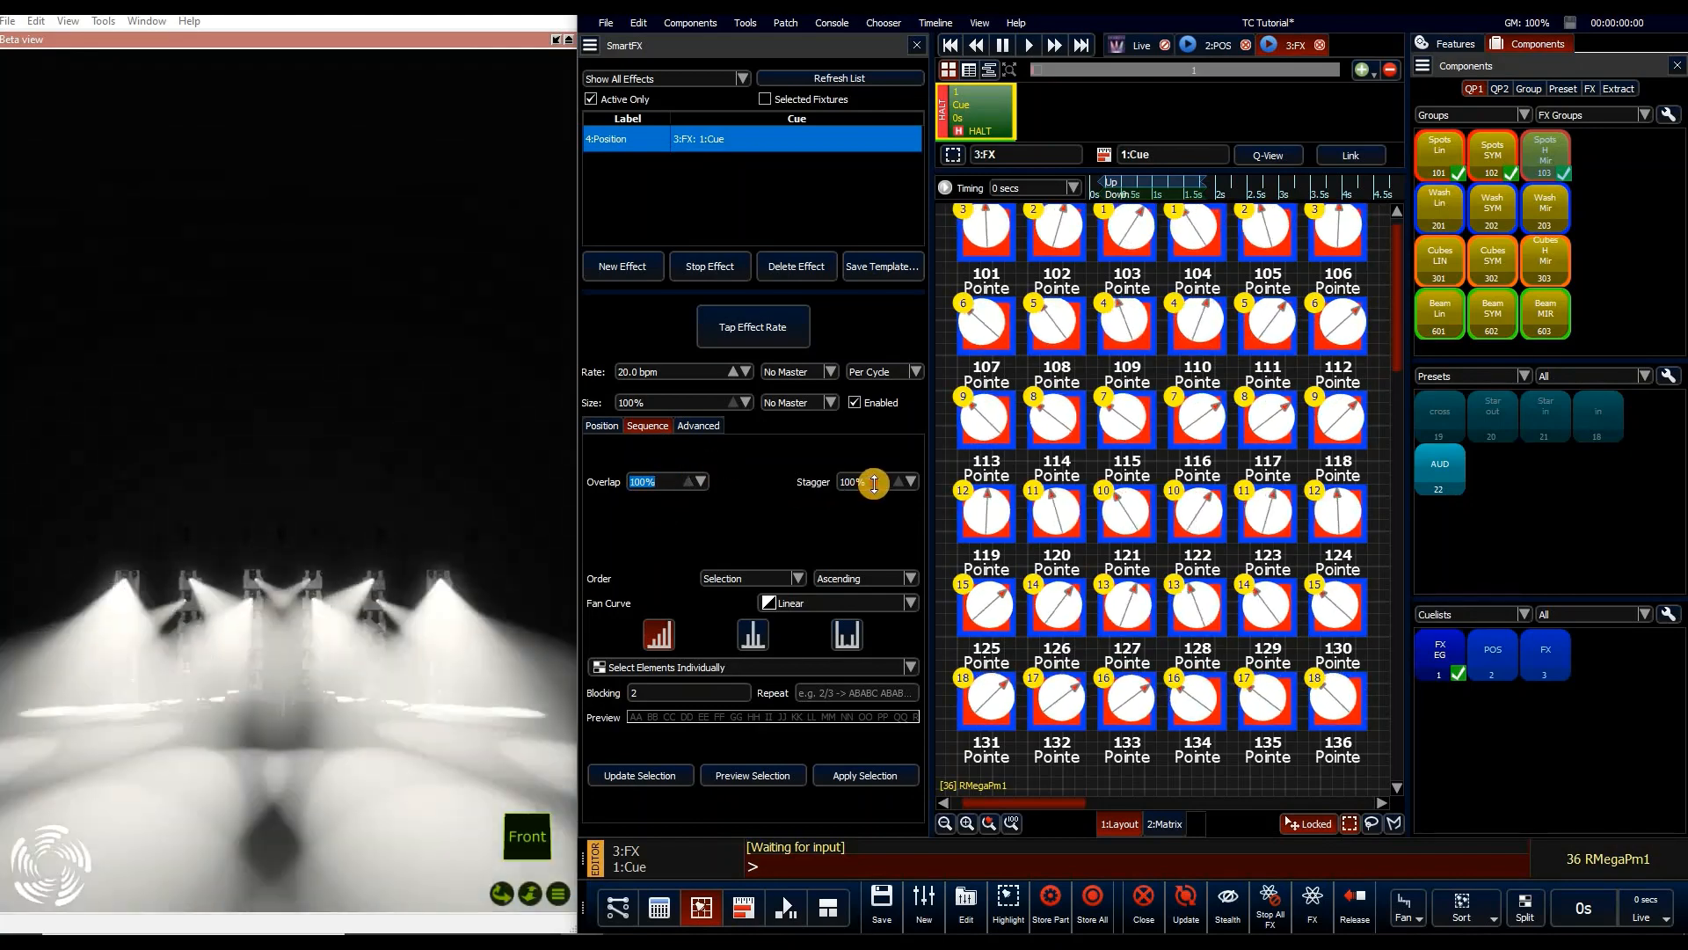
left_click_drag(873, 483, 873, 537)
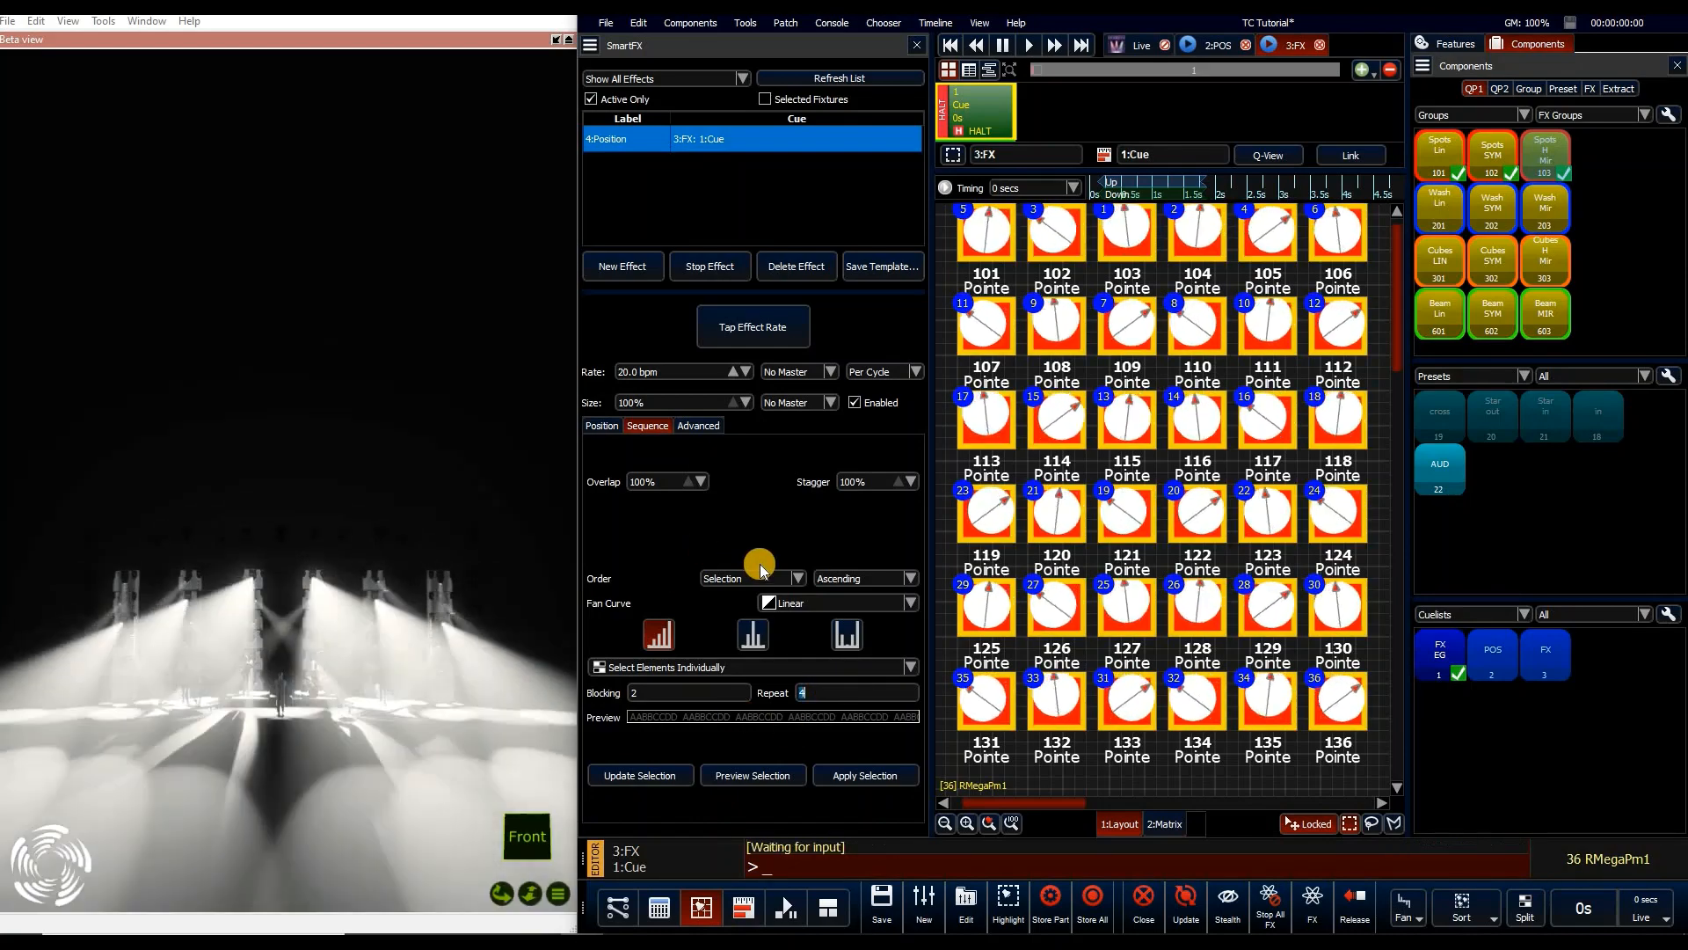
key("BackSpace")
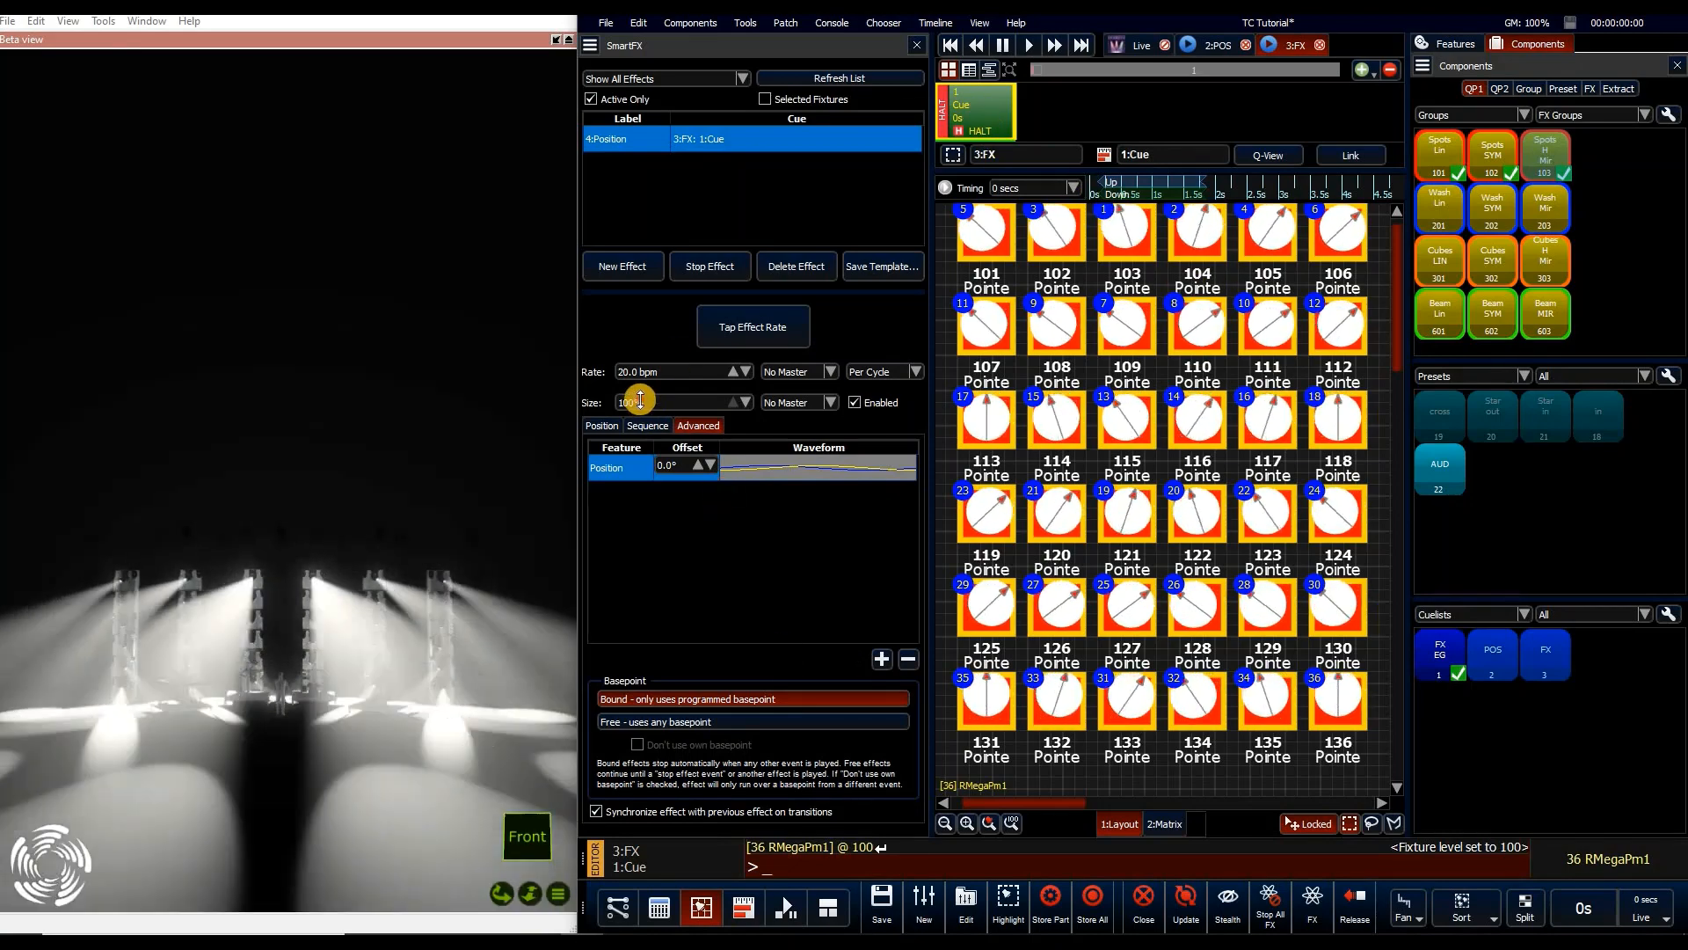
Try scaling the overall size of the Position effect down to 0% and back to 100%
left_click_drag(639, 430, 631, 473)
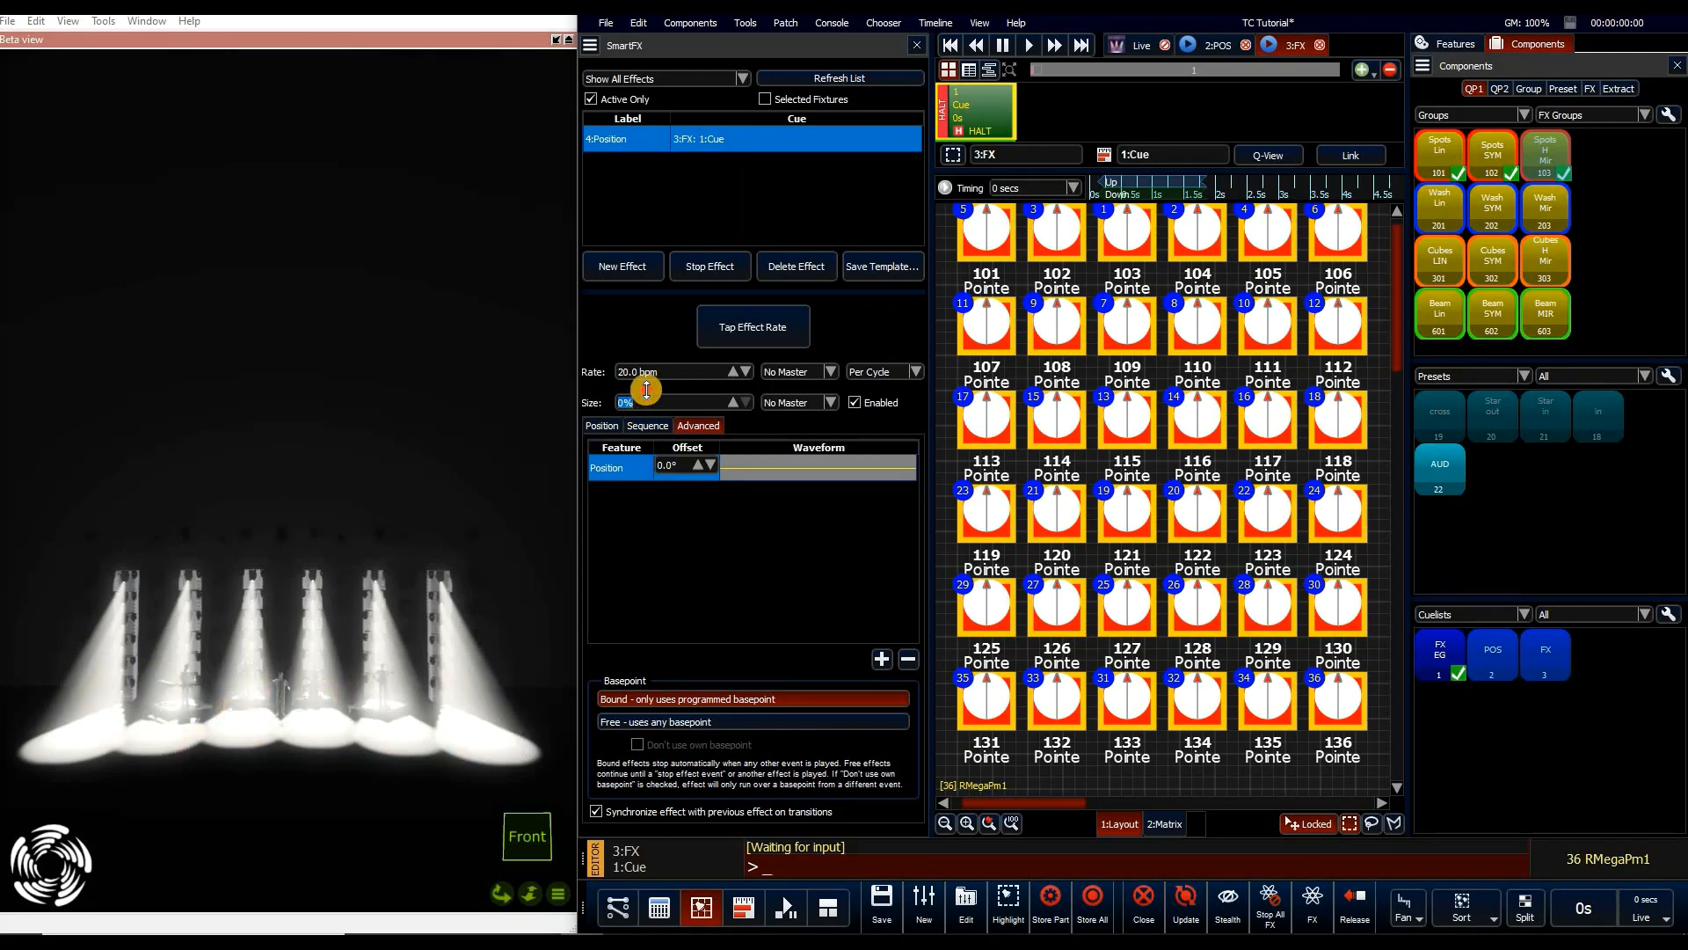
left_click_drag(650, 362, 652, 266)
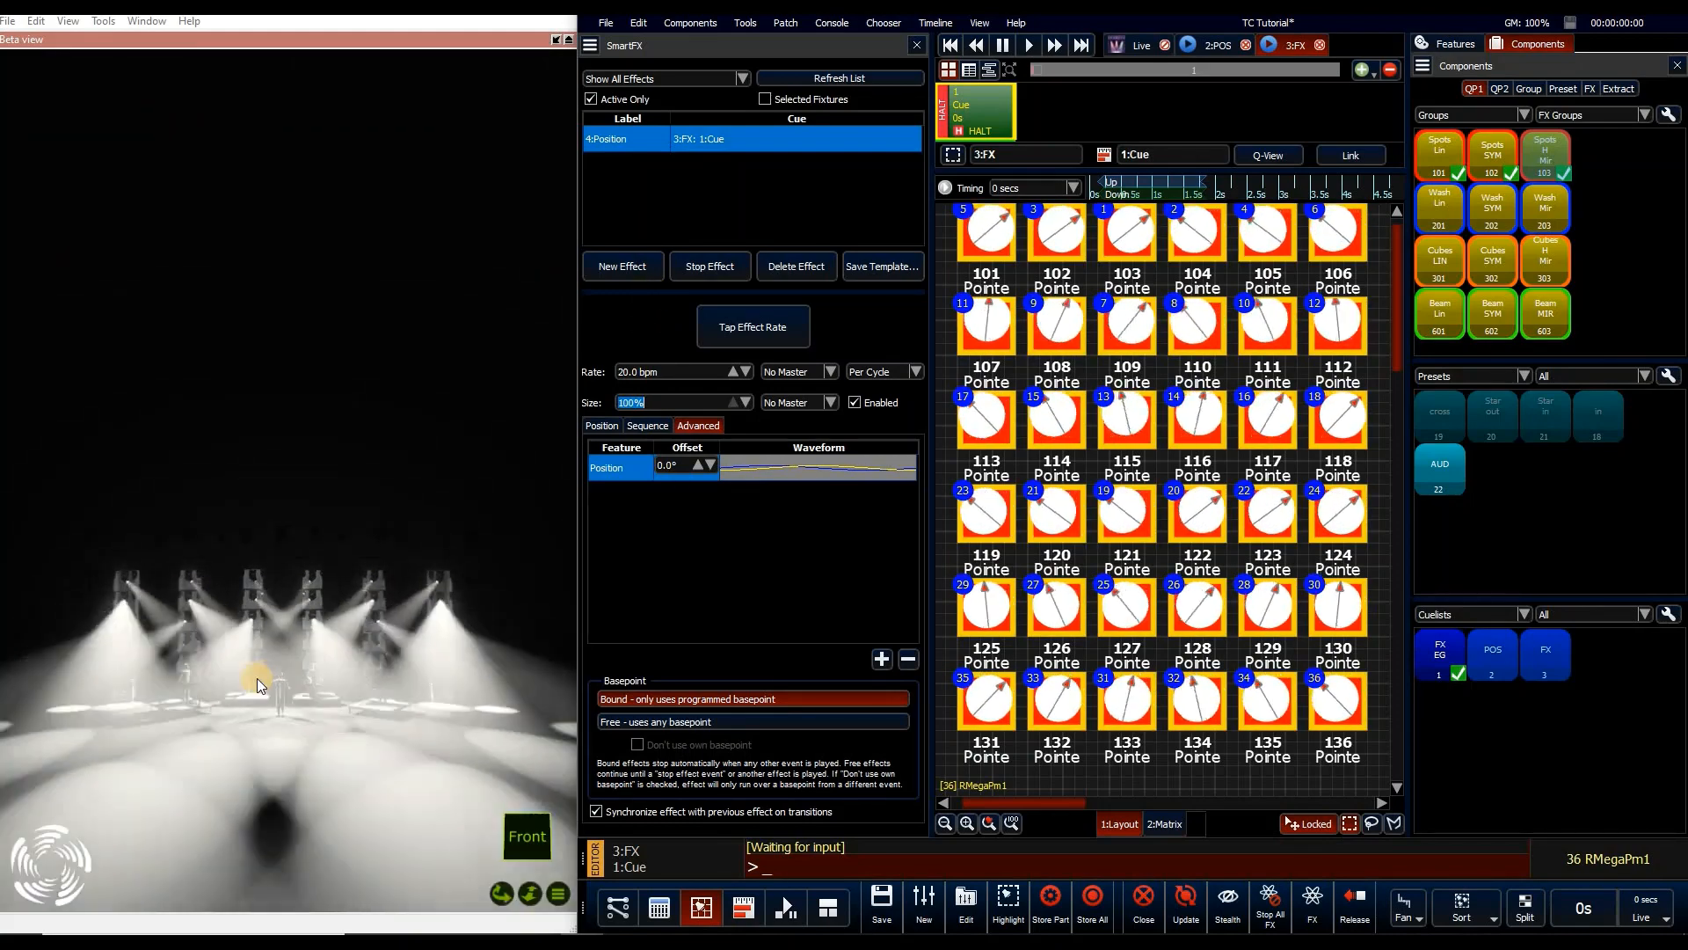
Play successive POS cues to check how the bound Position effect reacts, returning to the FX cuelist between cues
left_click(1216, 46)
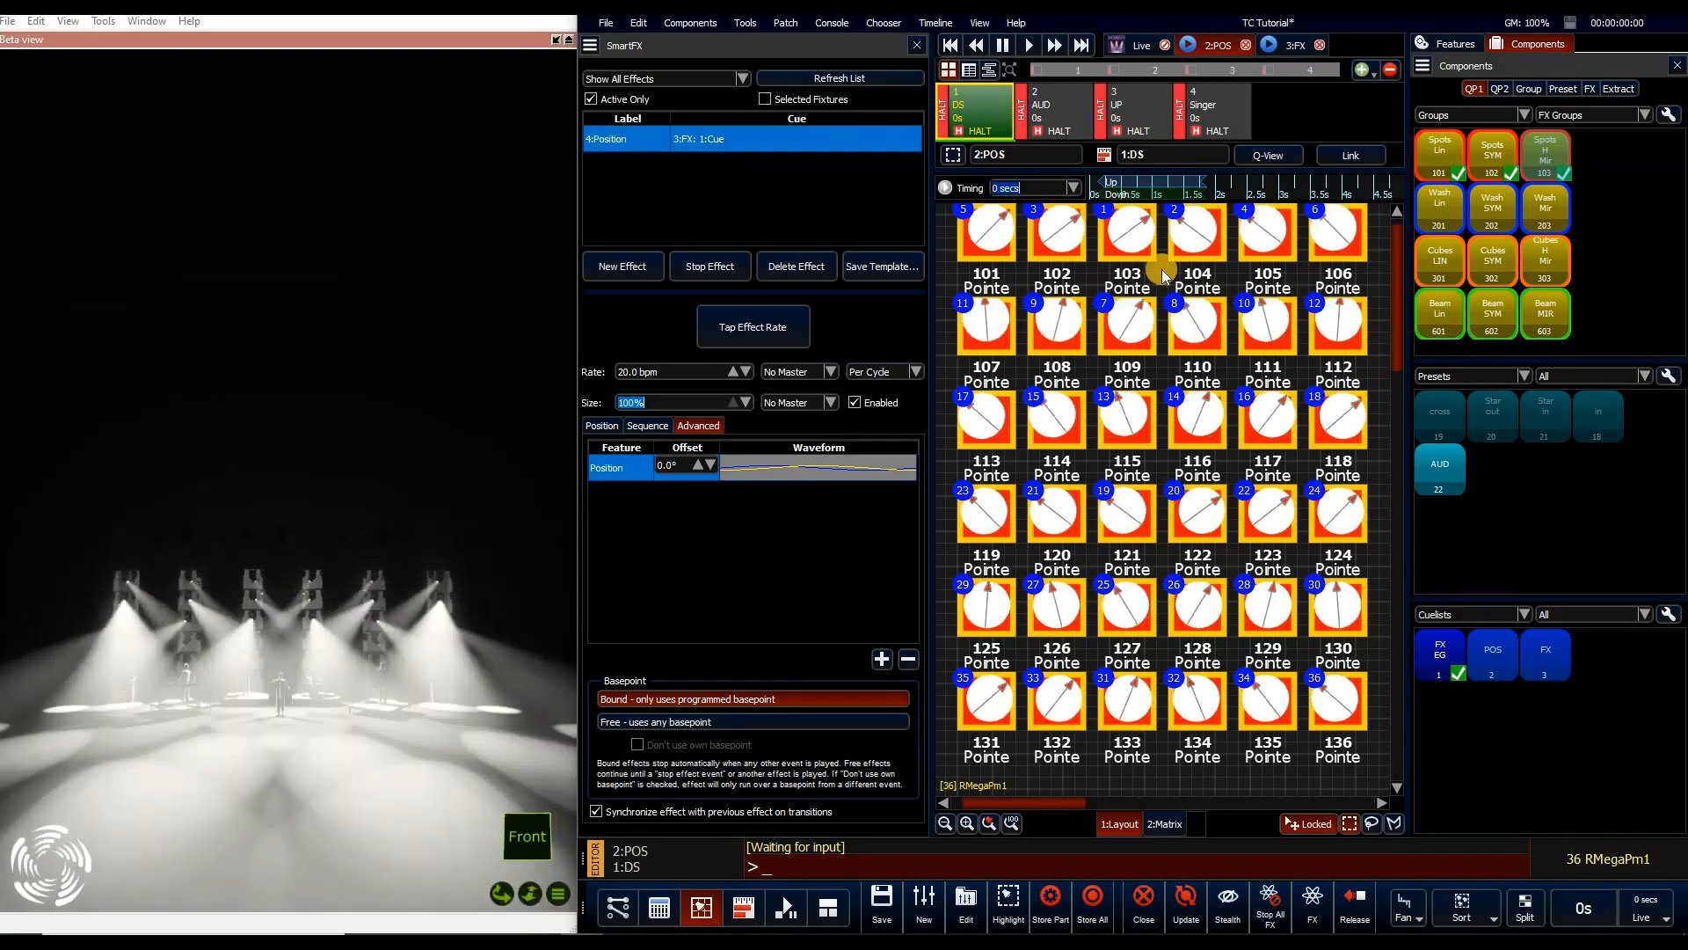
left_click(1029, 44)
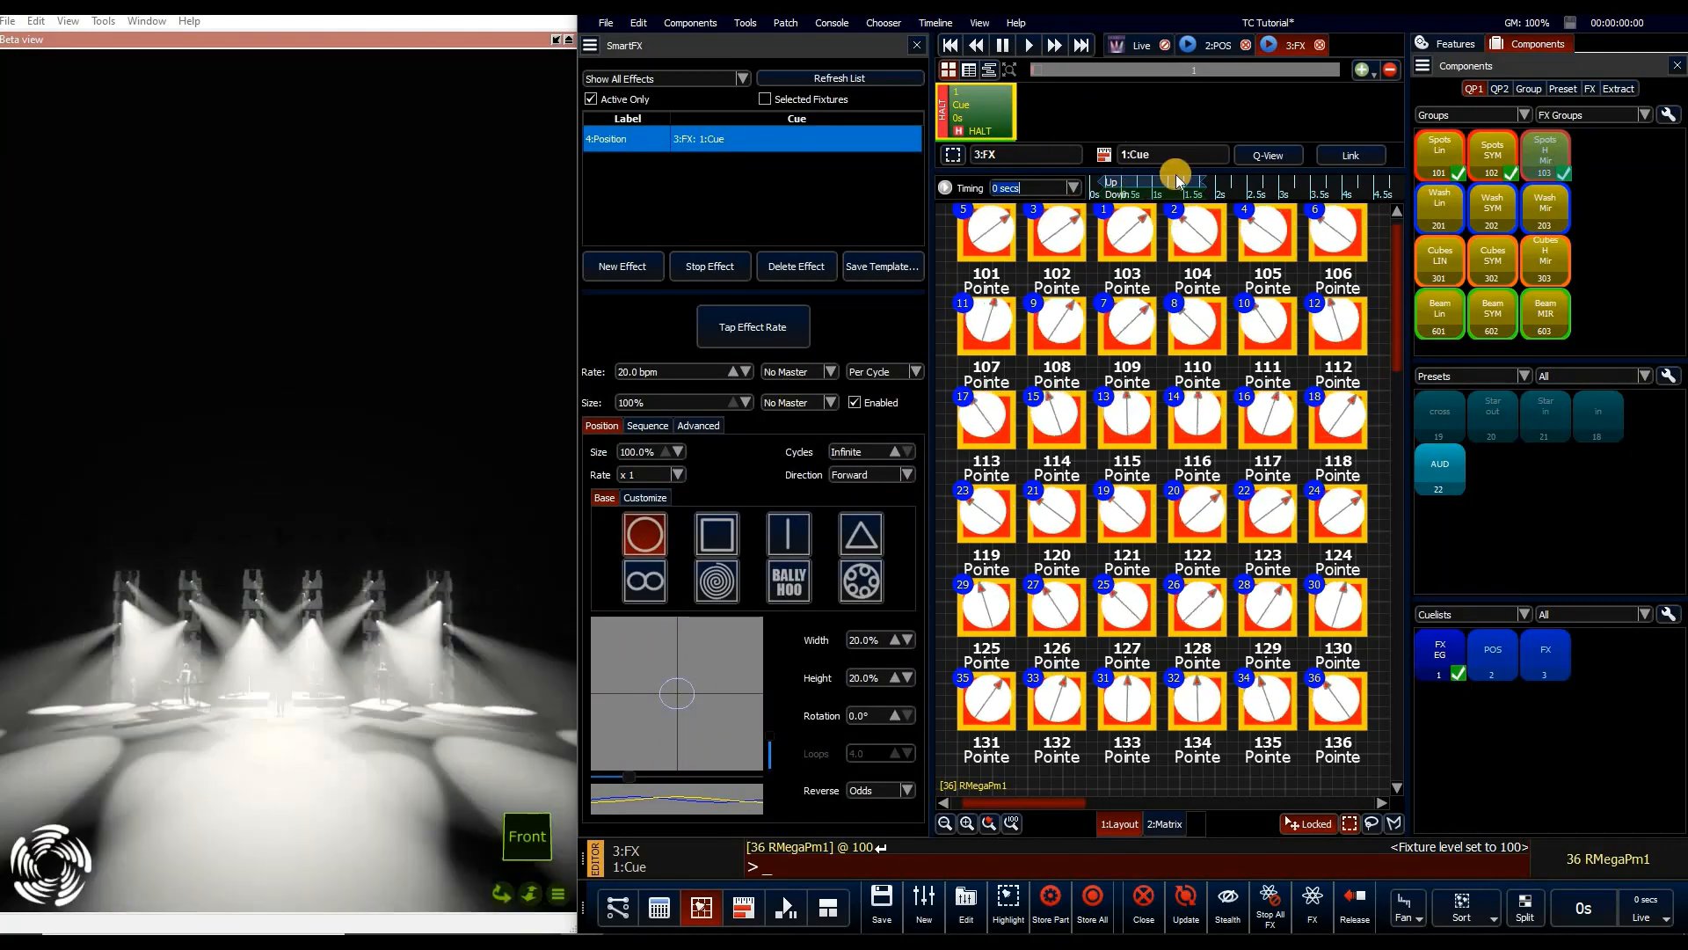
left_click(420, 577)
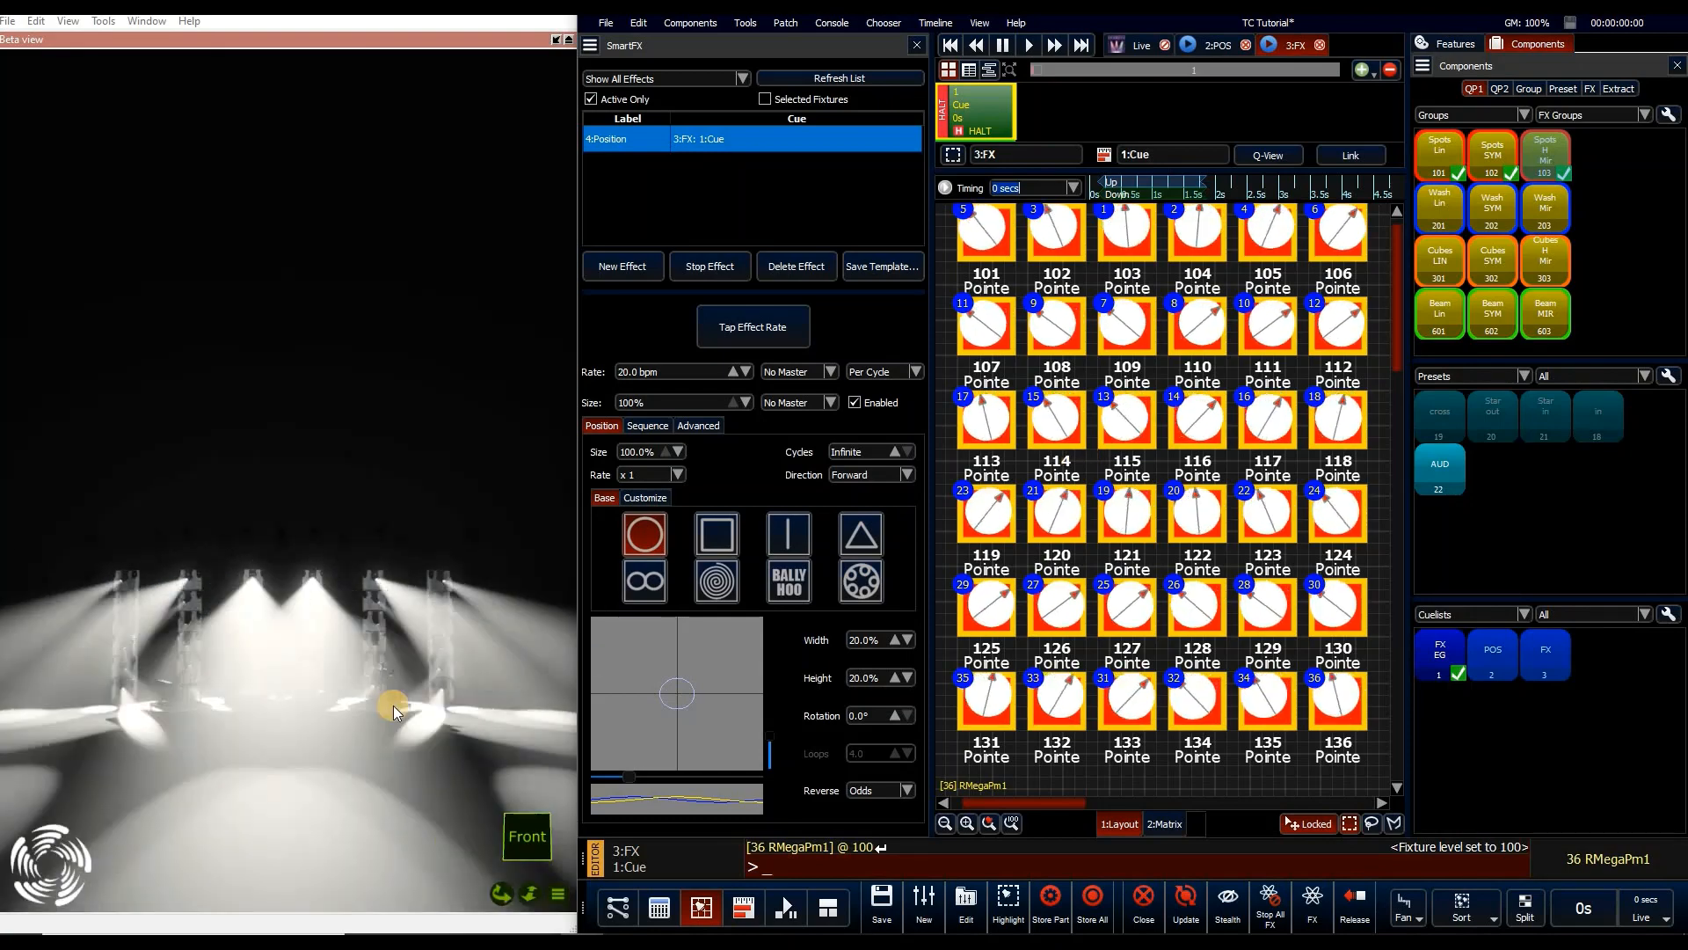
left_click(1218, 45)
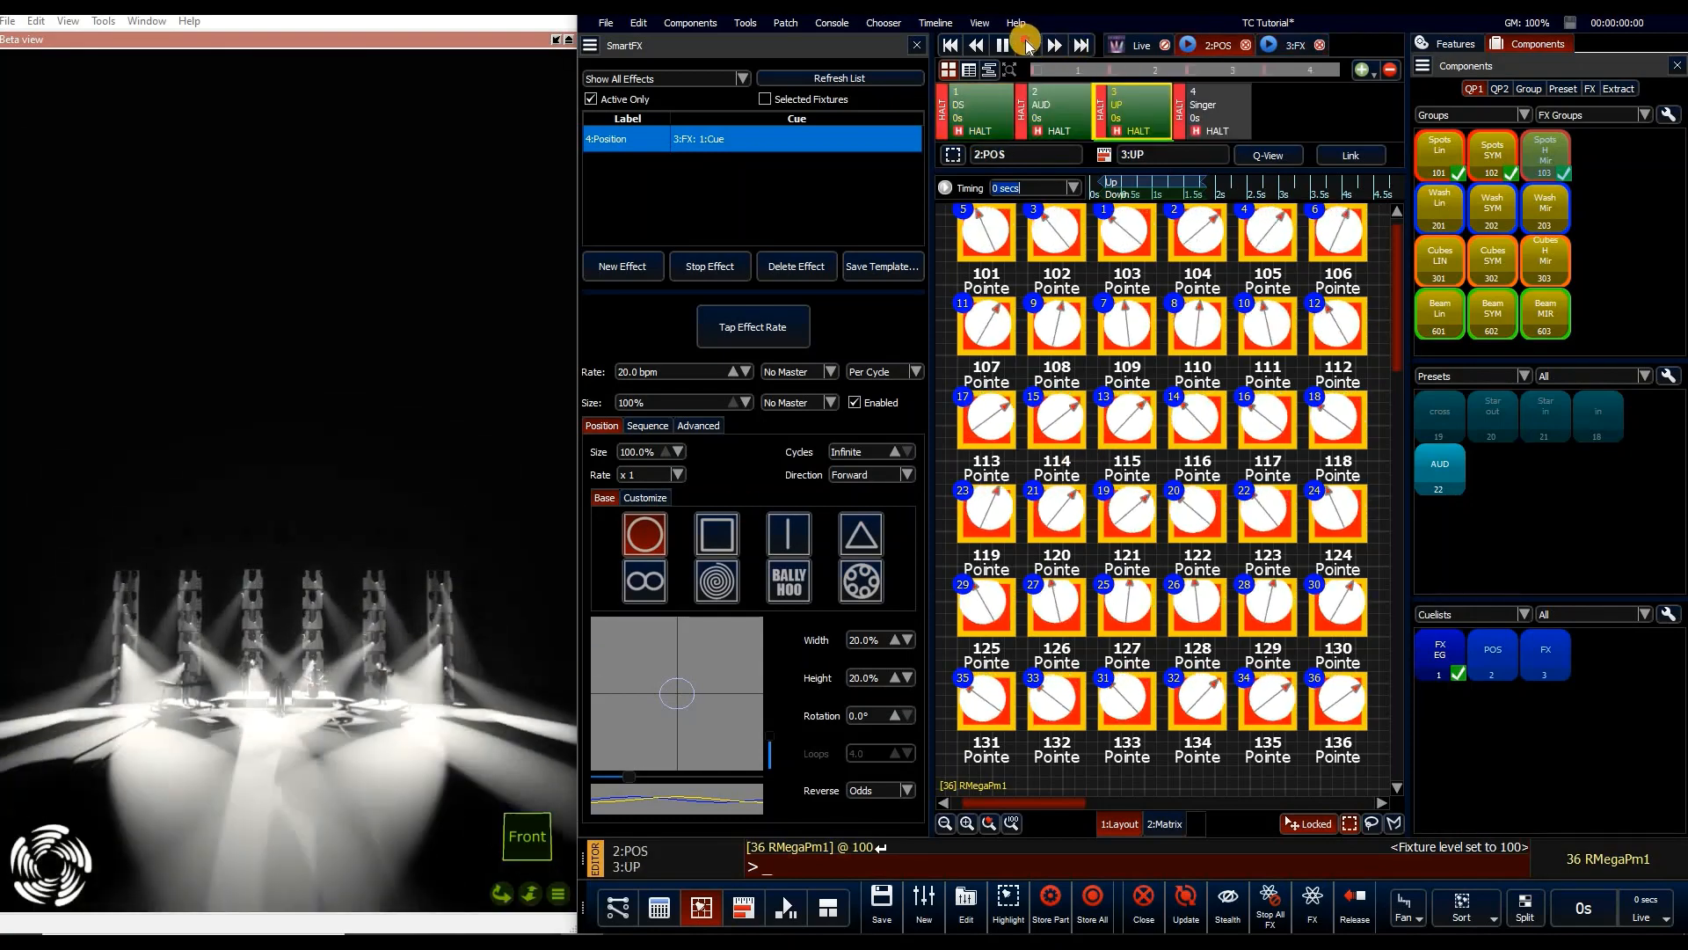
left_click(1027, 43)
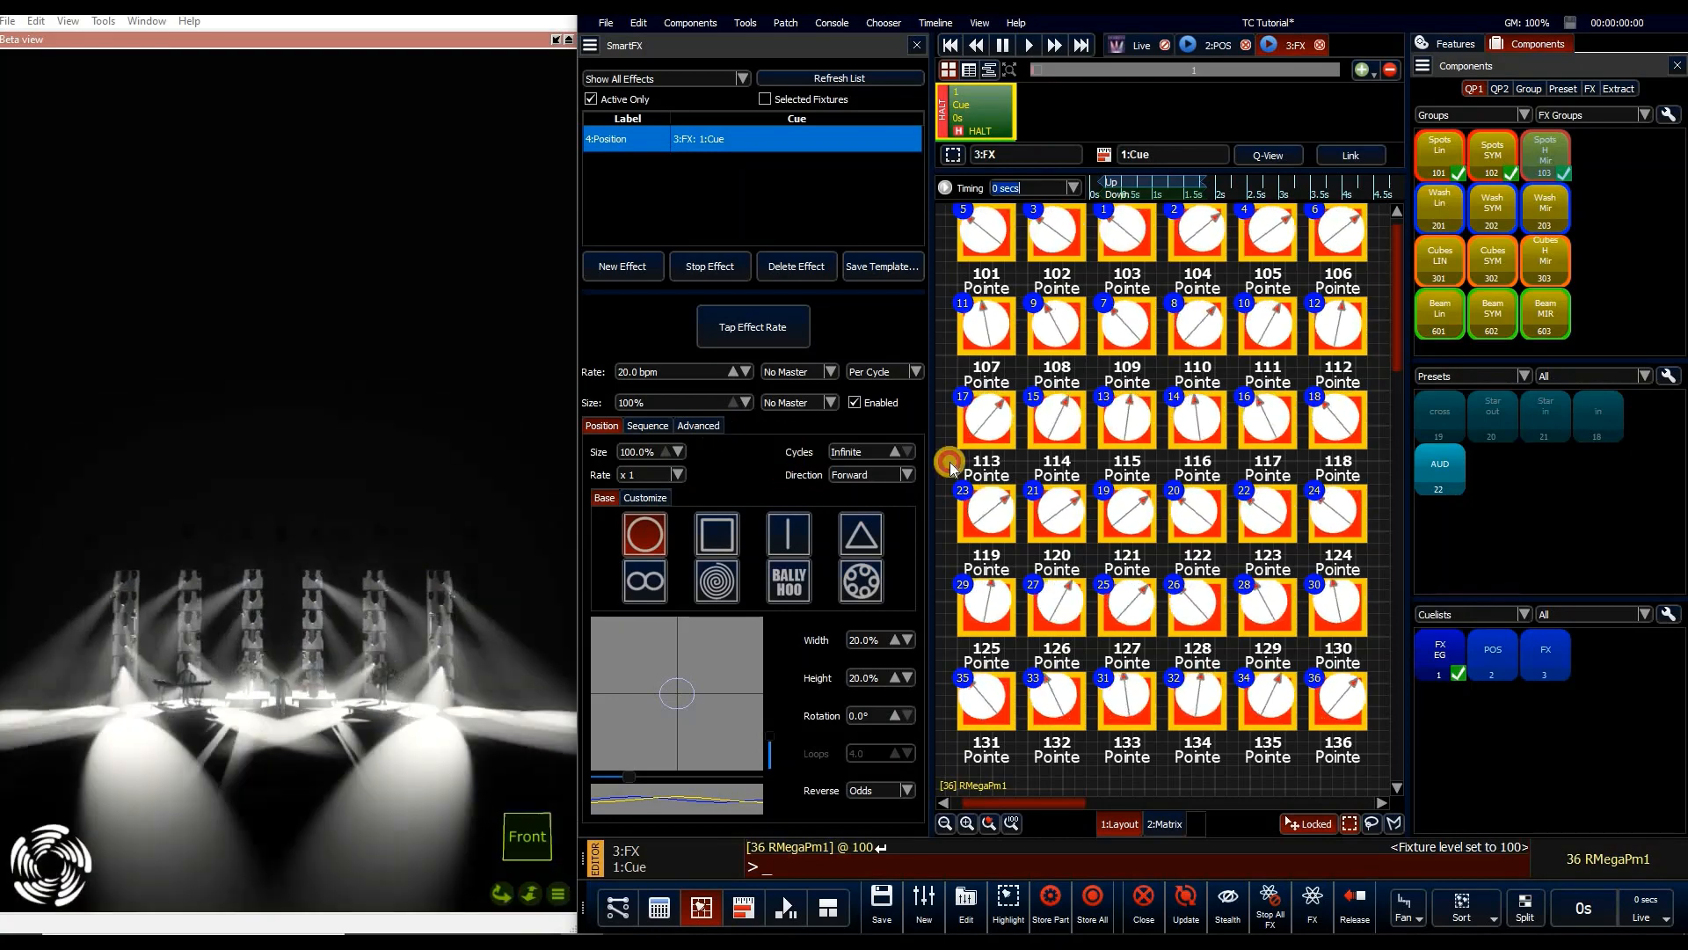
Set the basepoint of the Position effect to Free - uses any basepoint
left_click(698, 425)
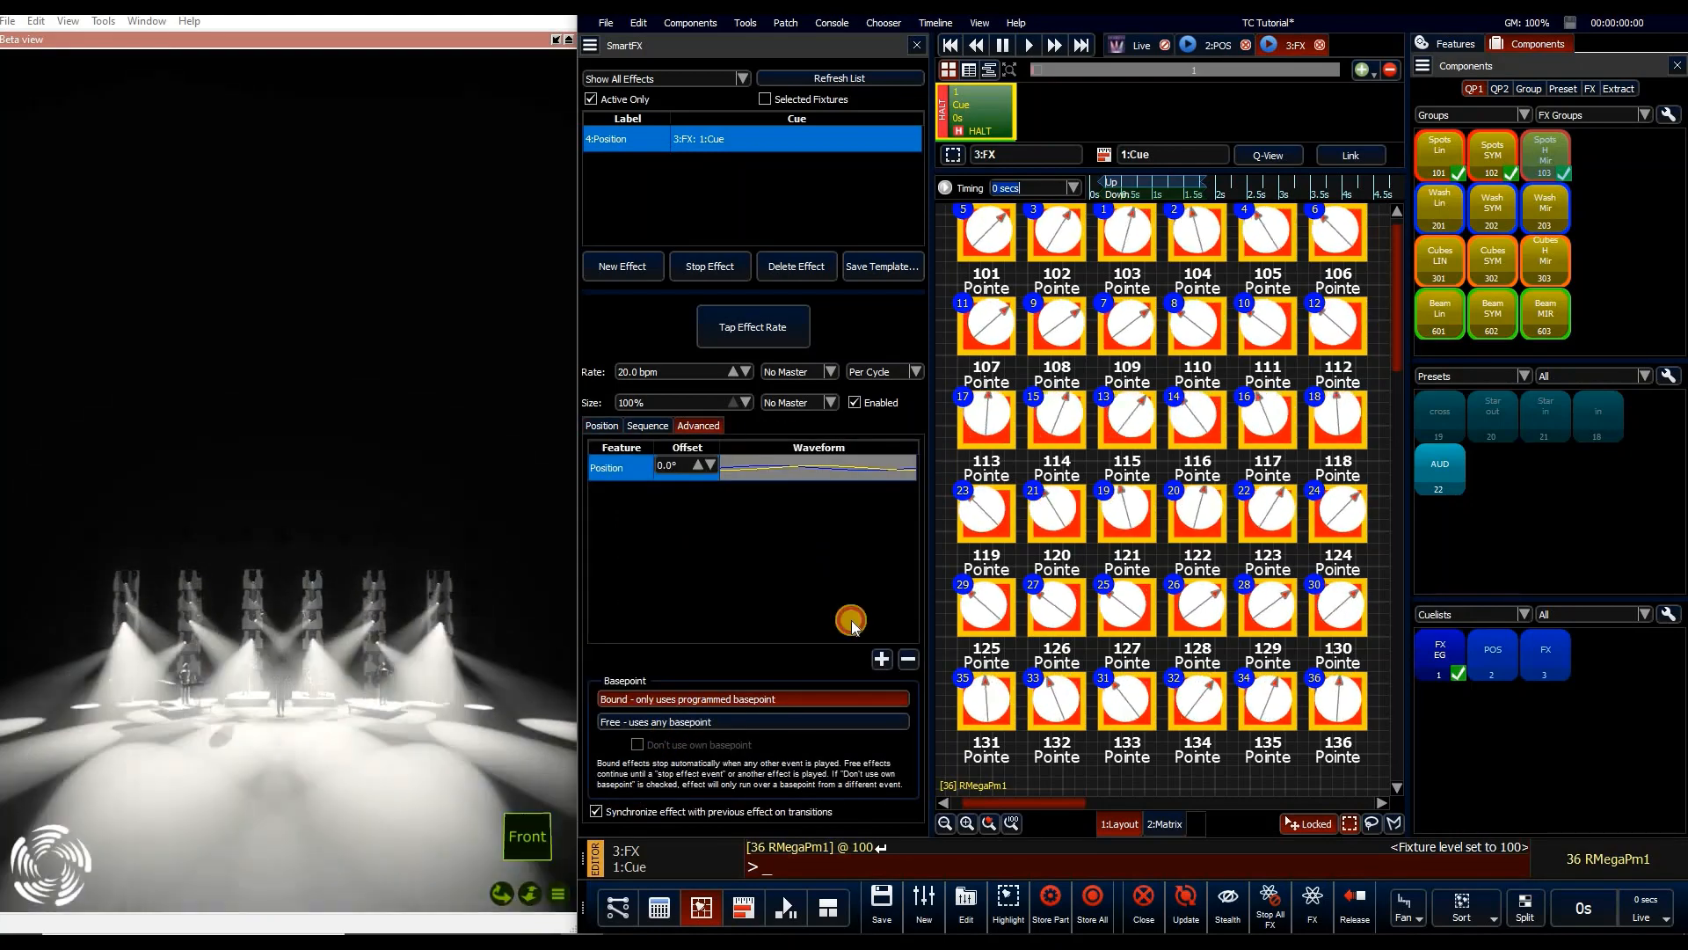
left_click(679, 723)
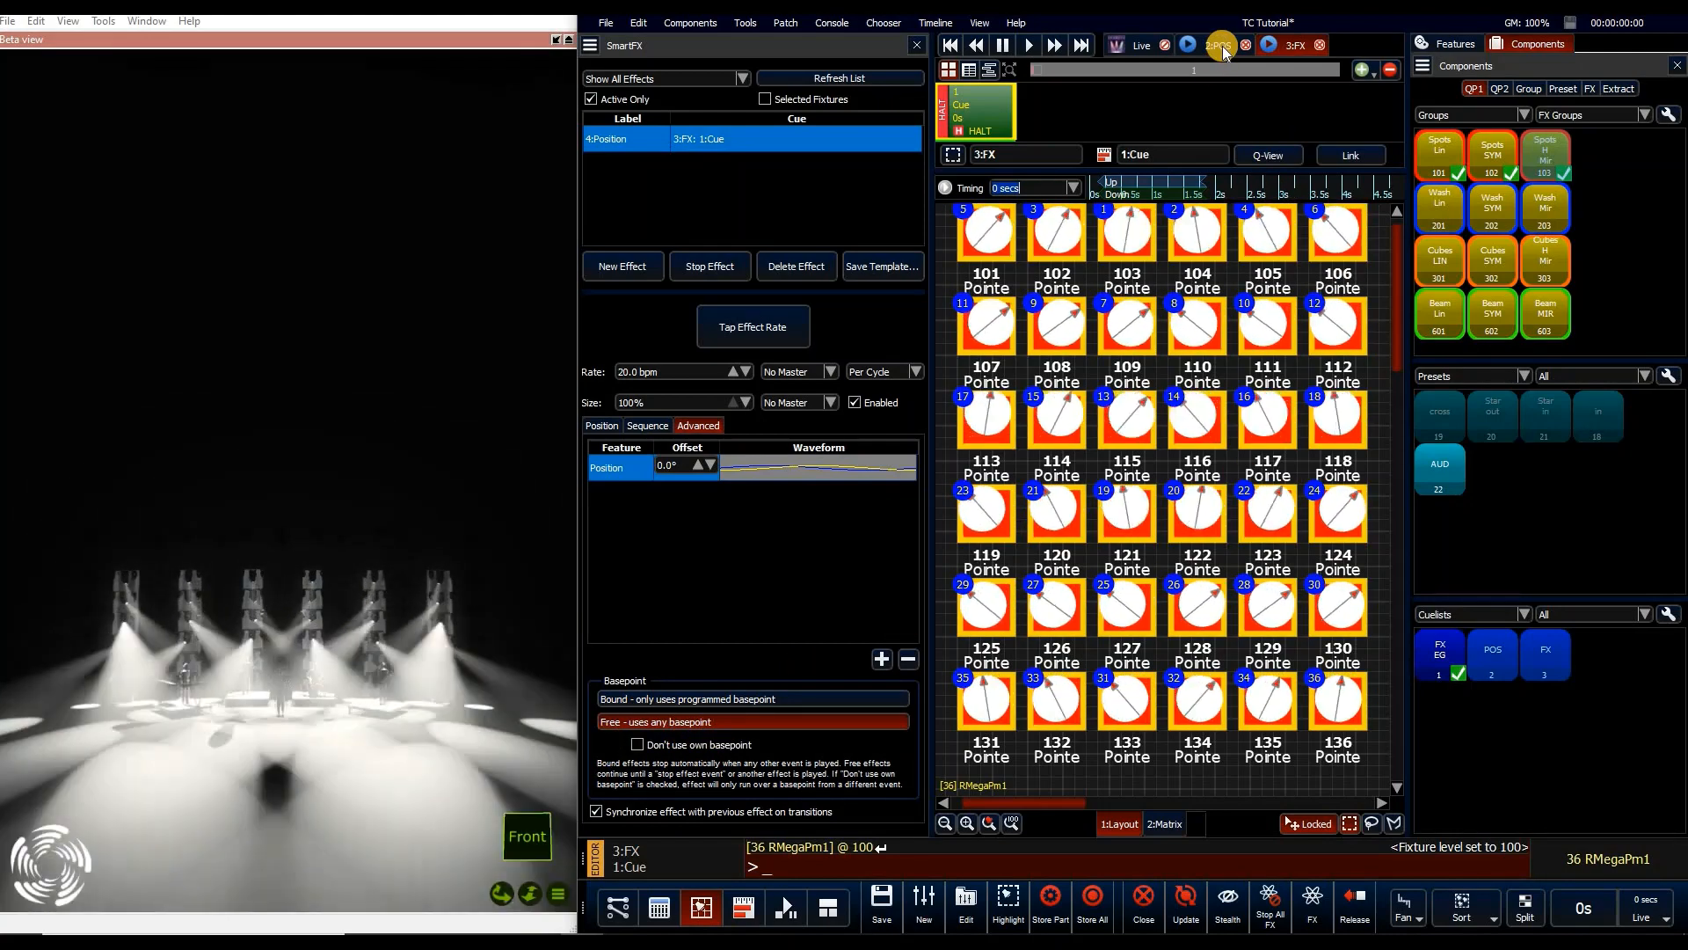
Cycle through the Singer, DS, AUD and UP cues in the POS cuelist to test the free-basepoint effect
left_click(1029, 46)
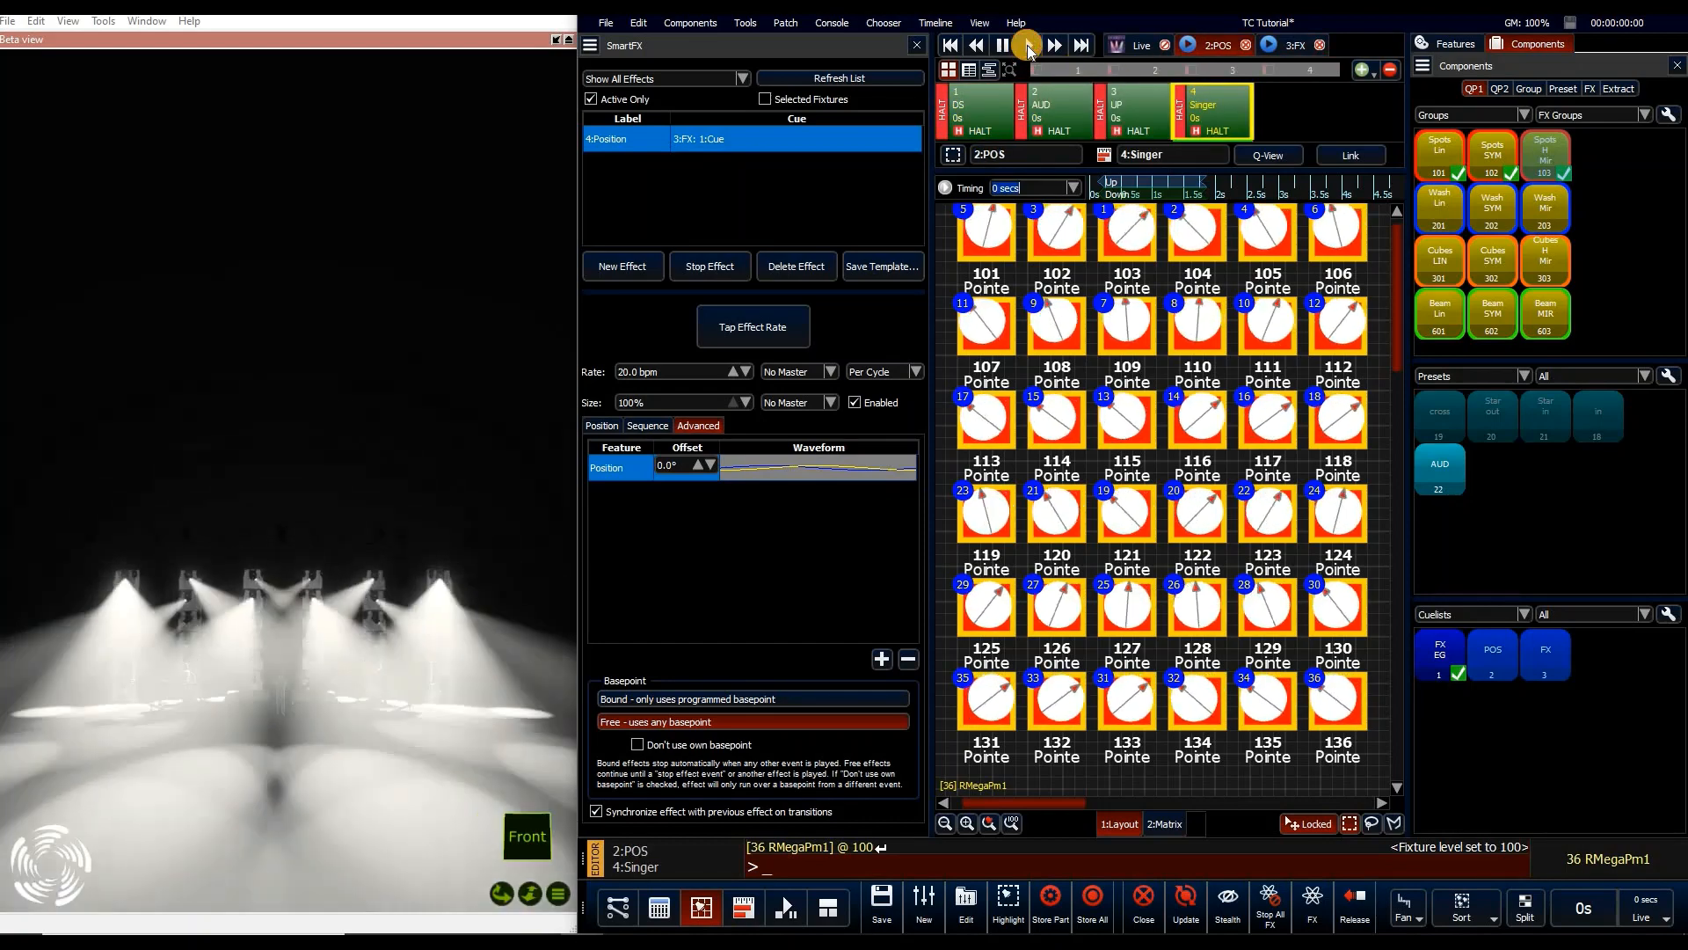
left_click(1029, 46)
left_click(1029, 45)
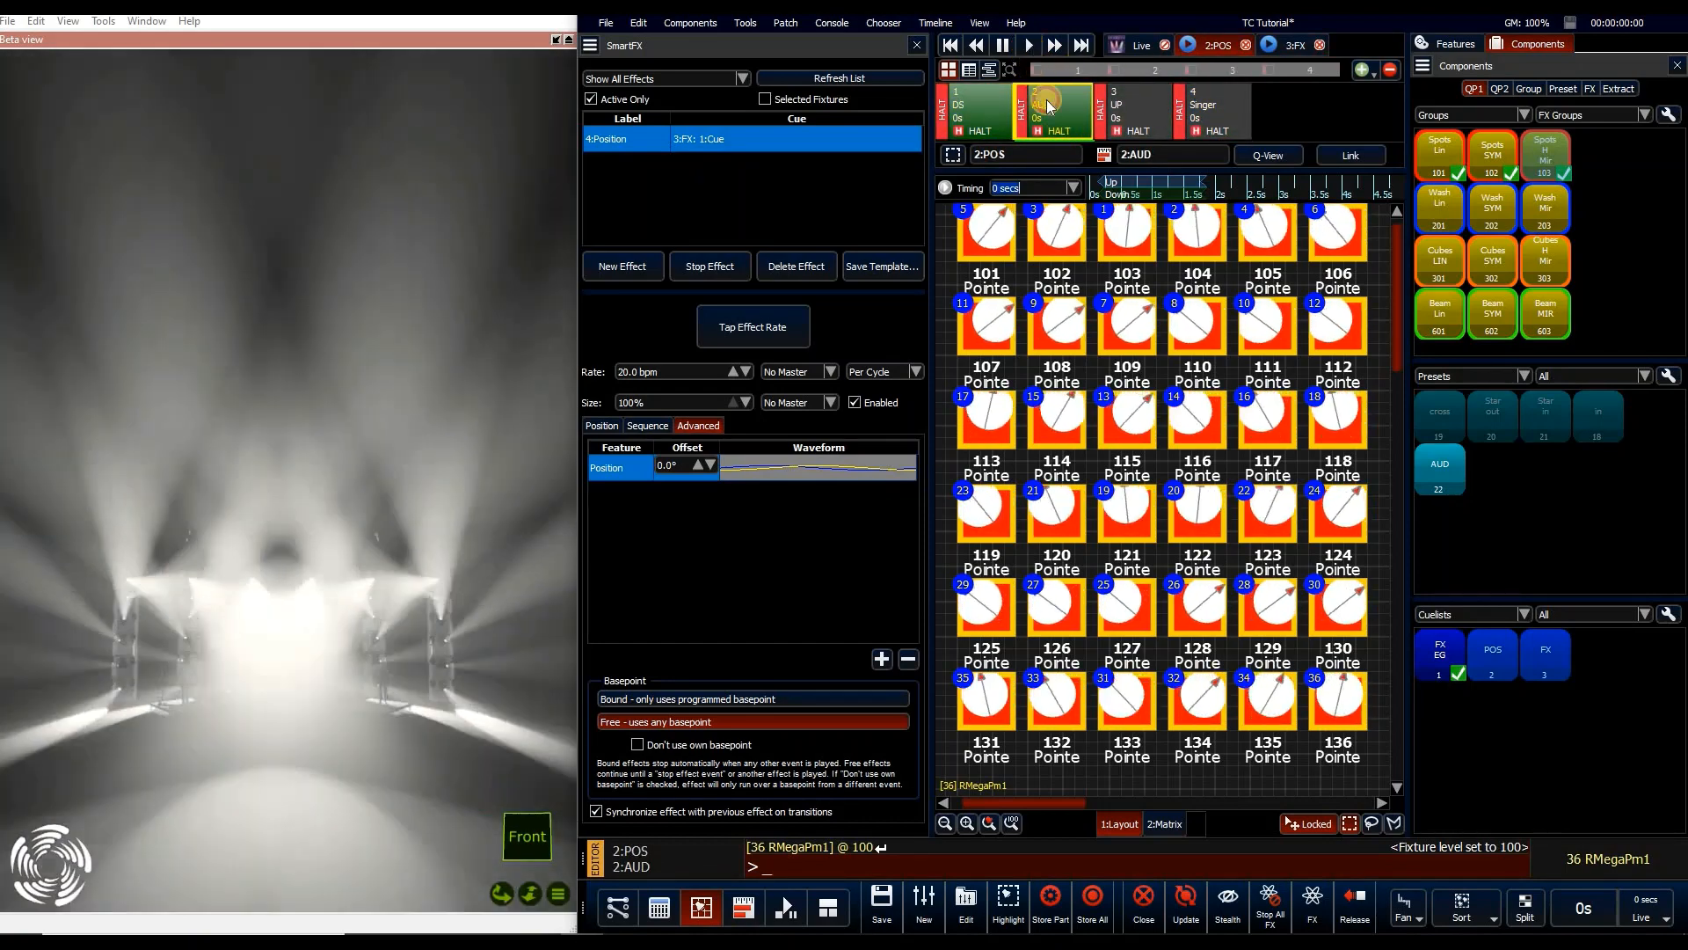
left_click(1031, 49)
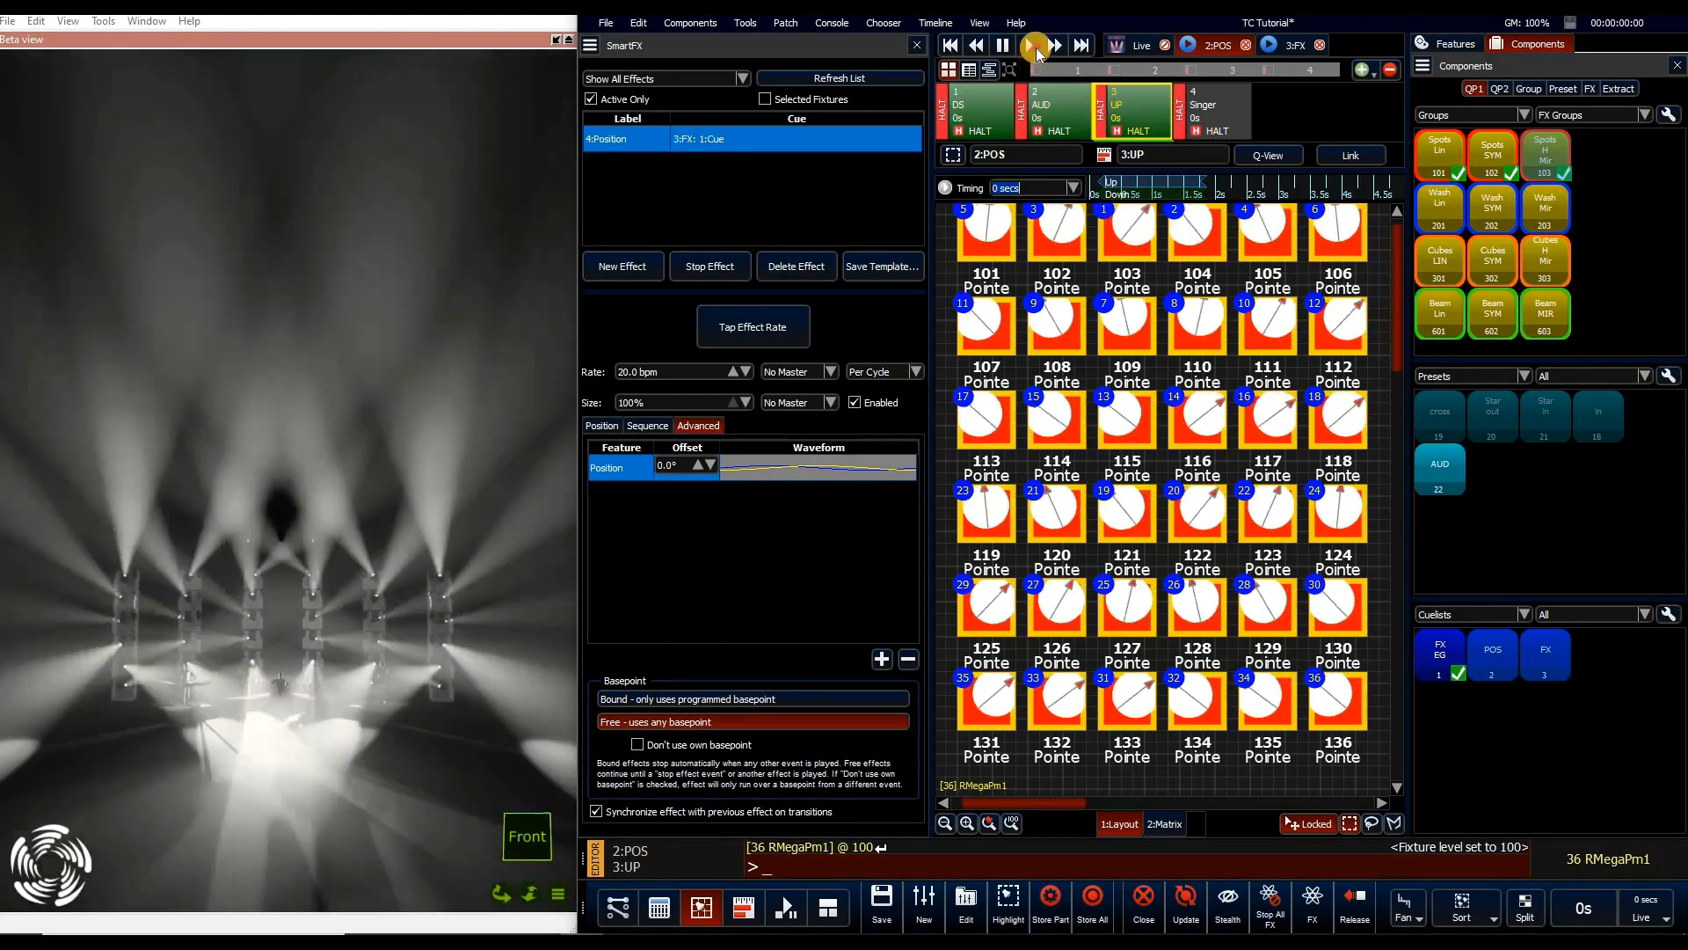
left_click(1179, 118)
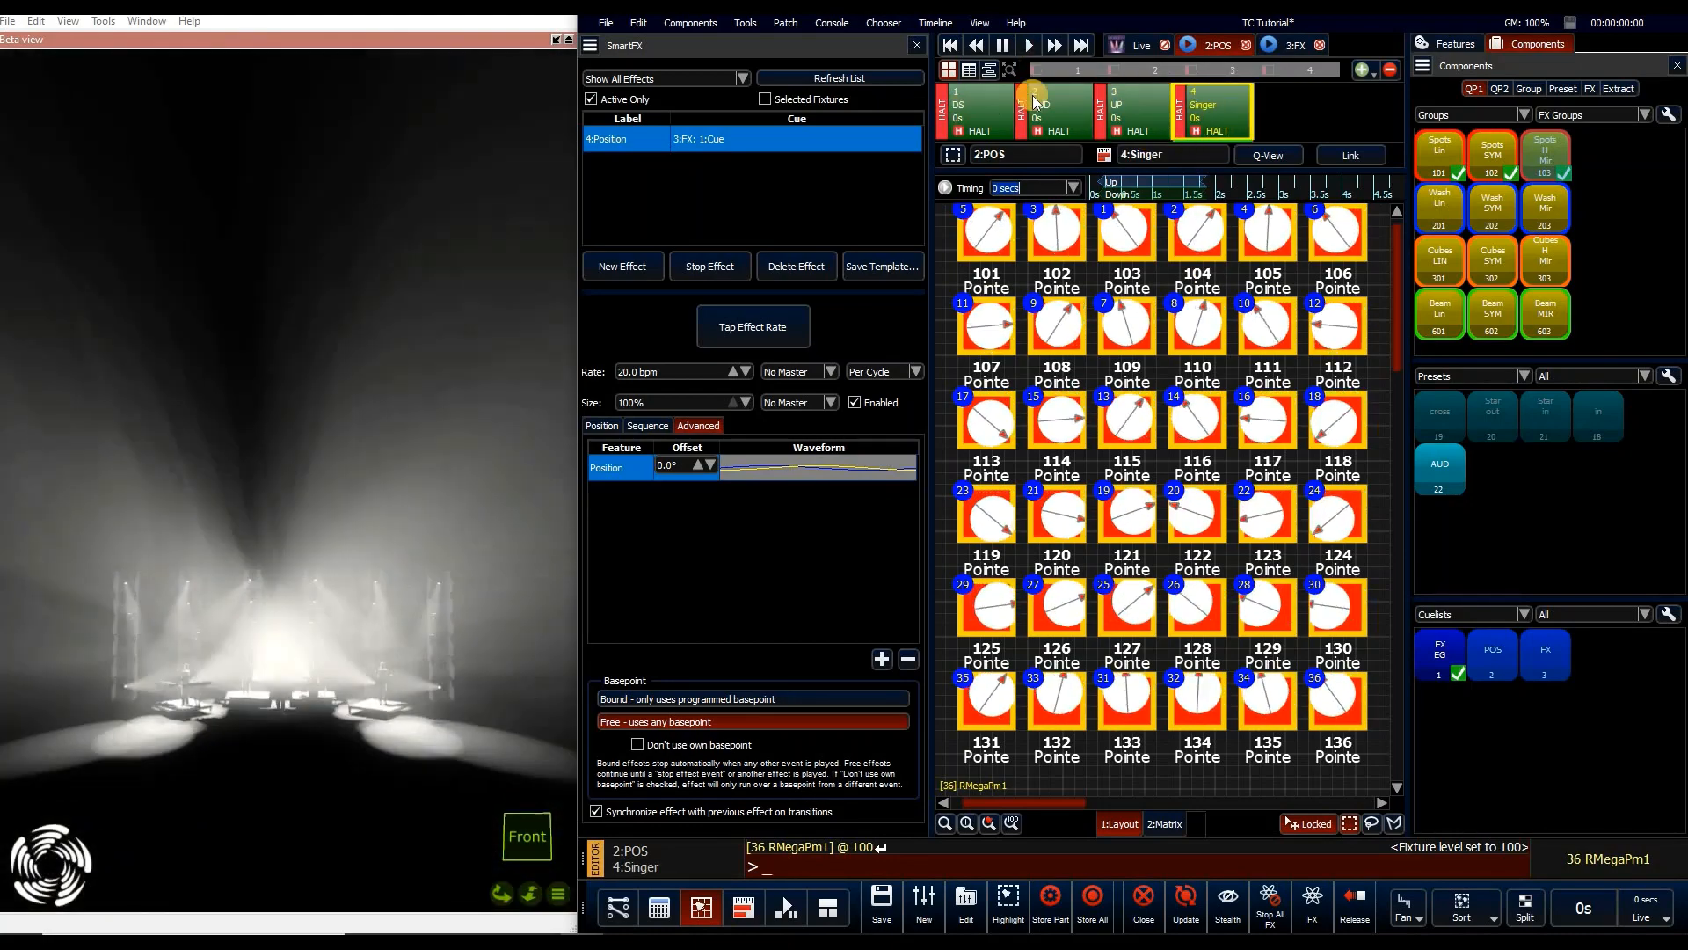
left_click(1033, 47)
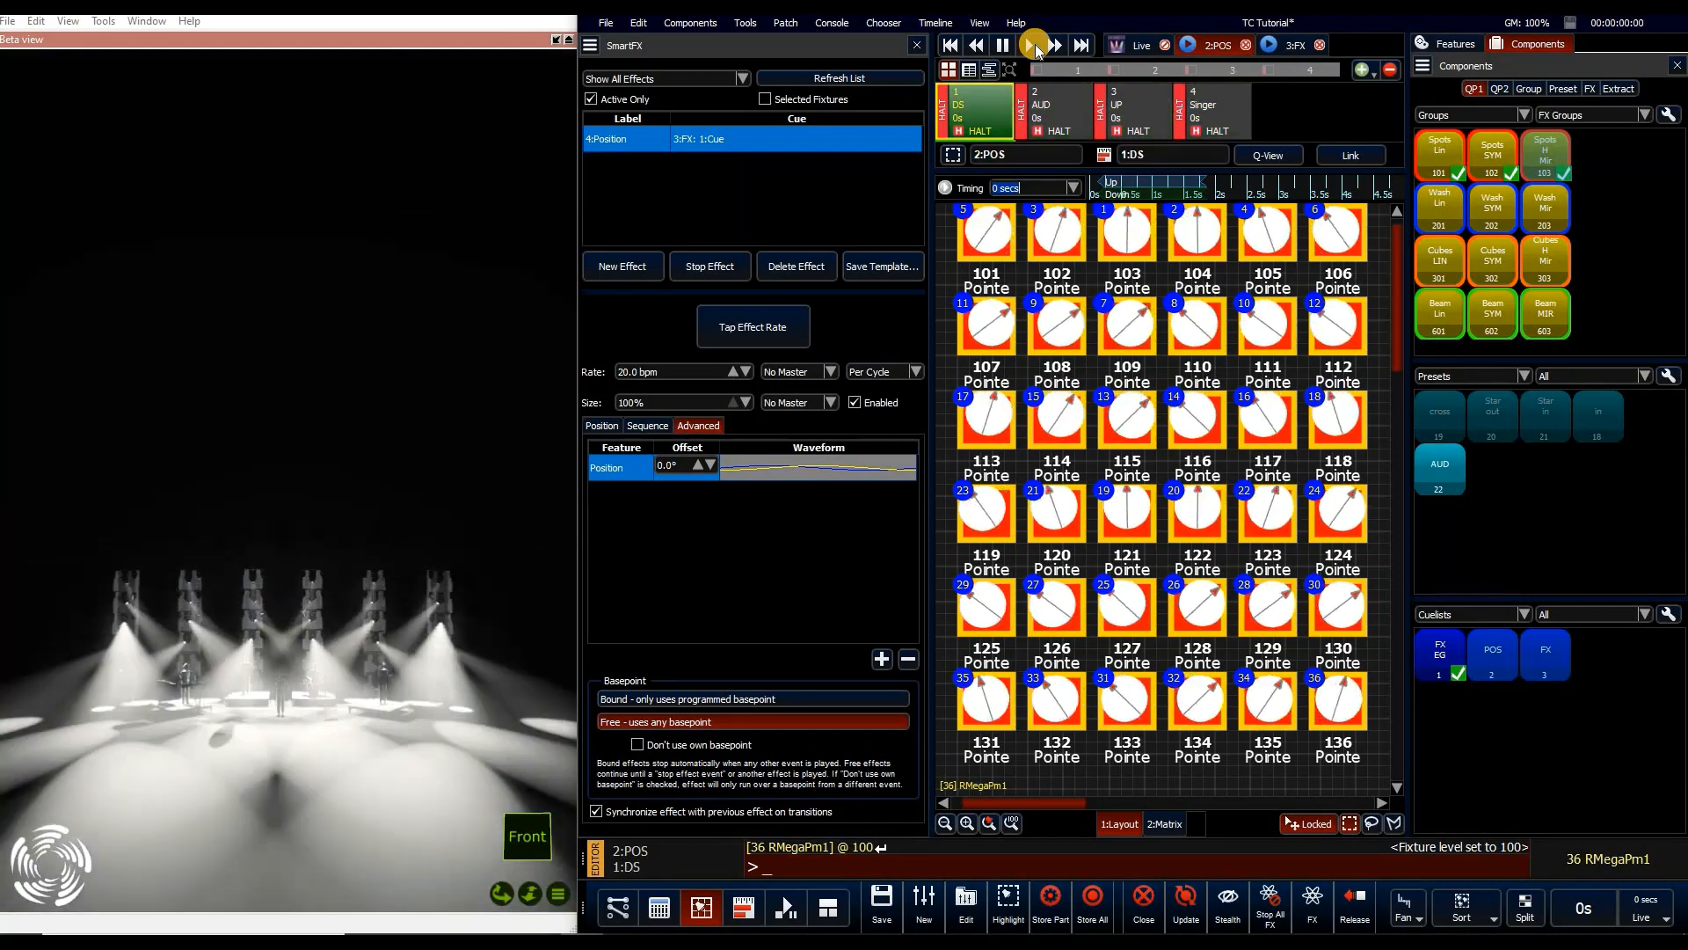
Play the AUD cue in the POS cuelist, then release the FX cue and start it again
left_click(1269, 45)
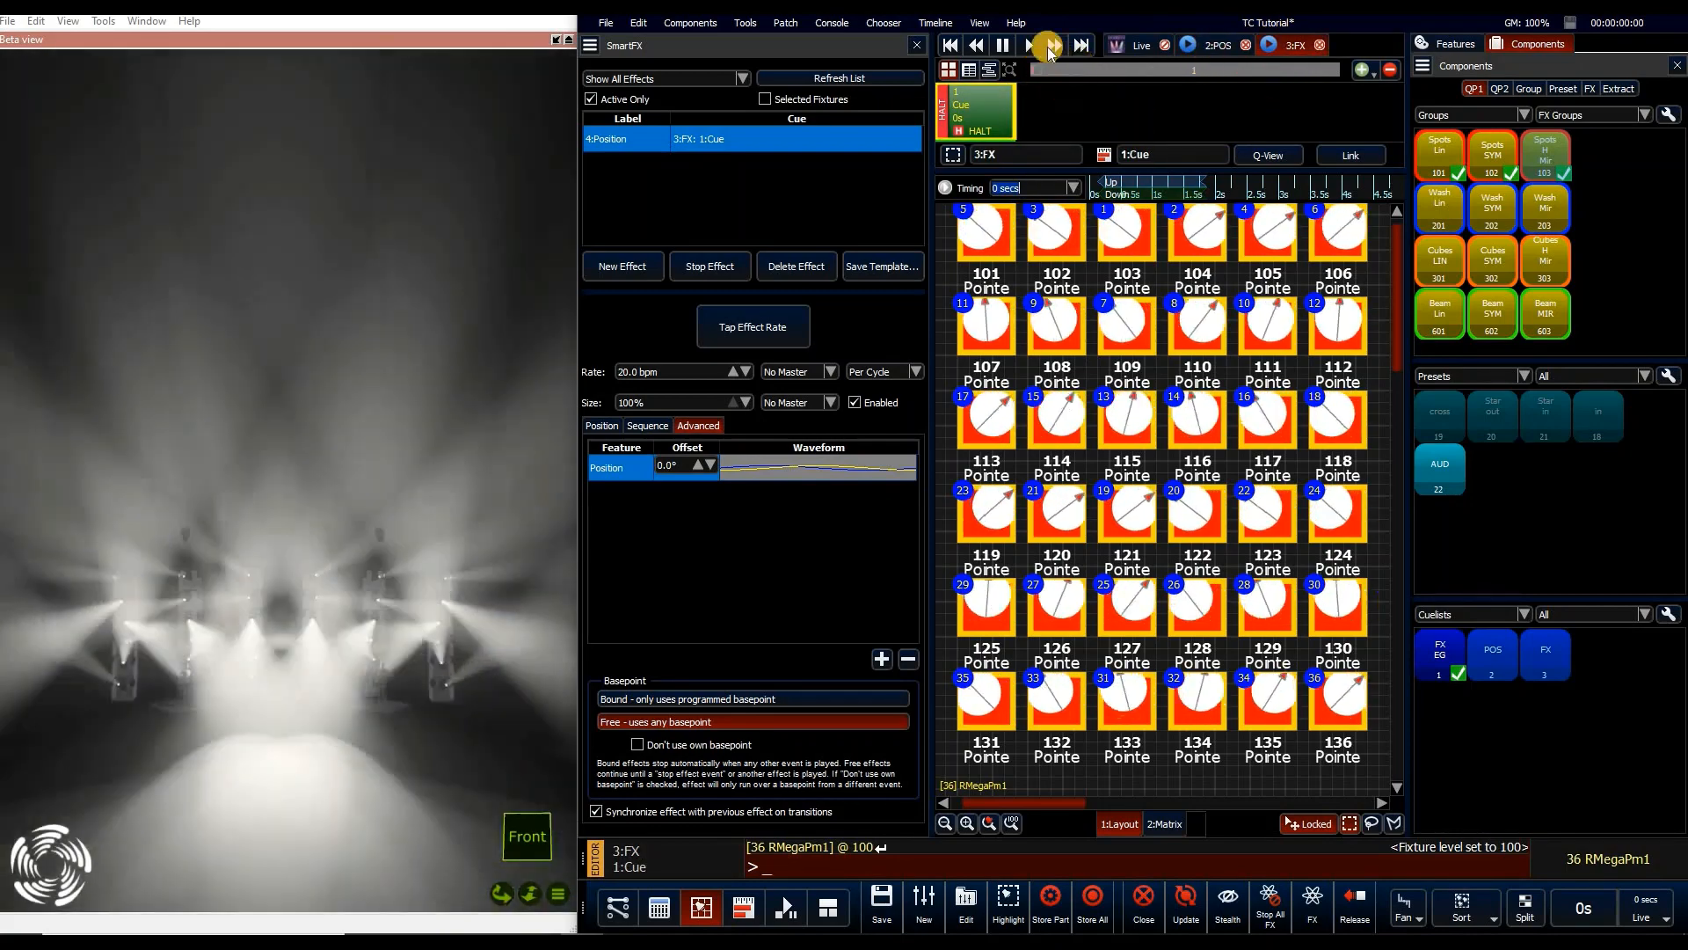
left_click(1188, 45)
left_click(1029, 47)
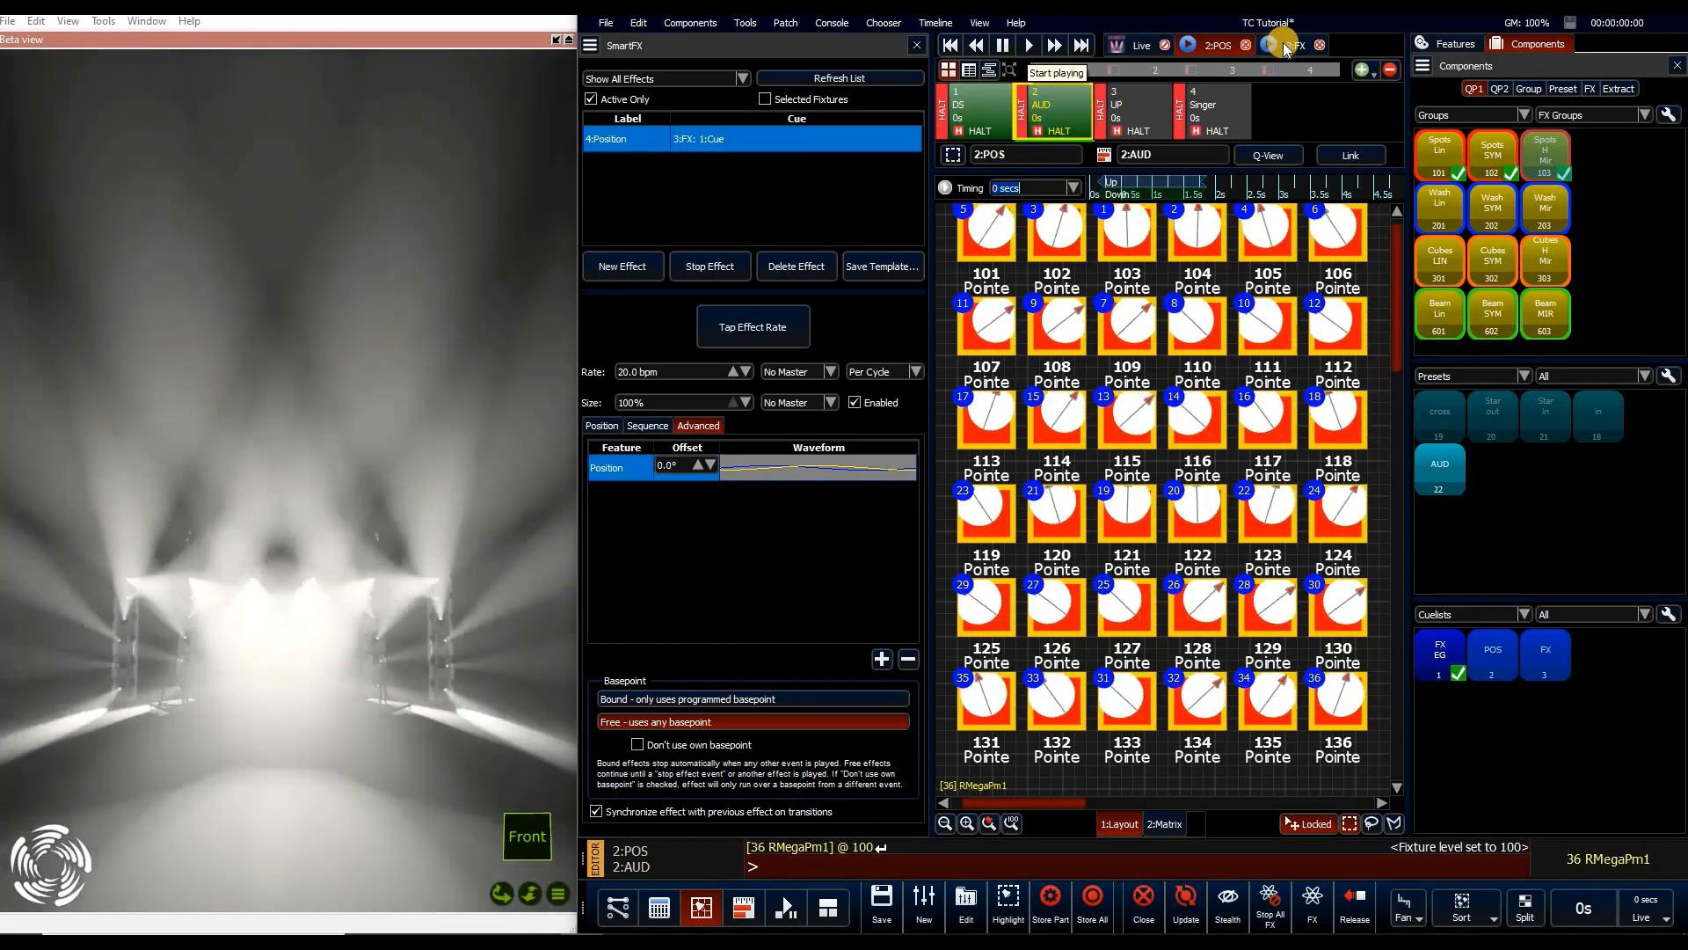
left_click(968, 47)
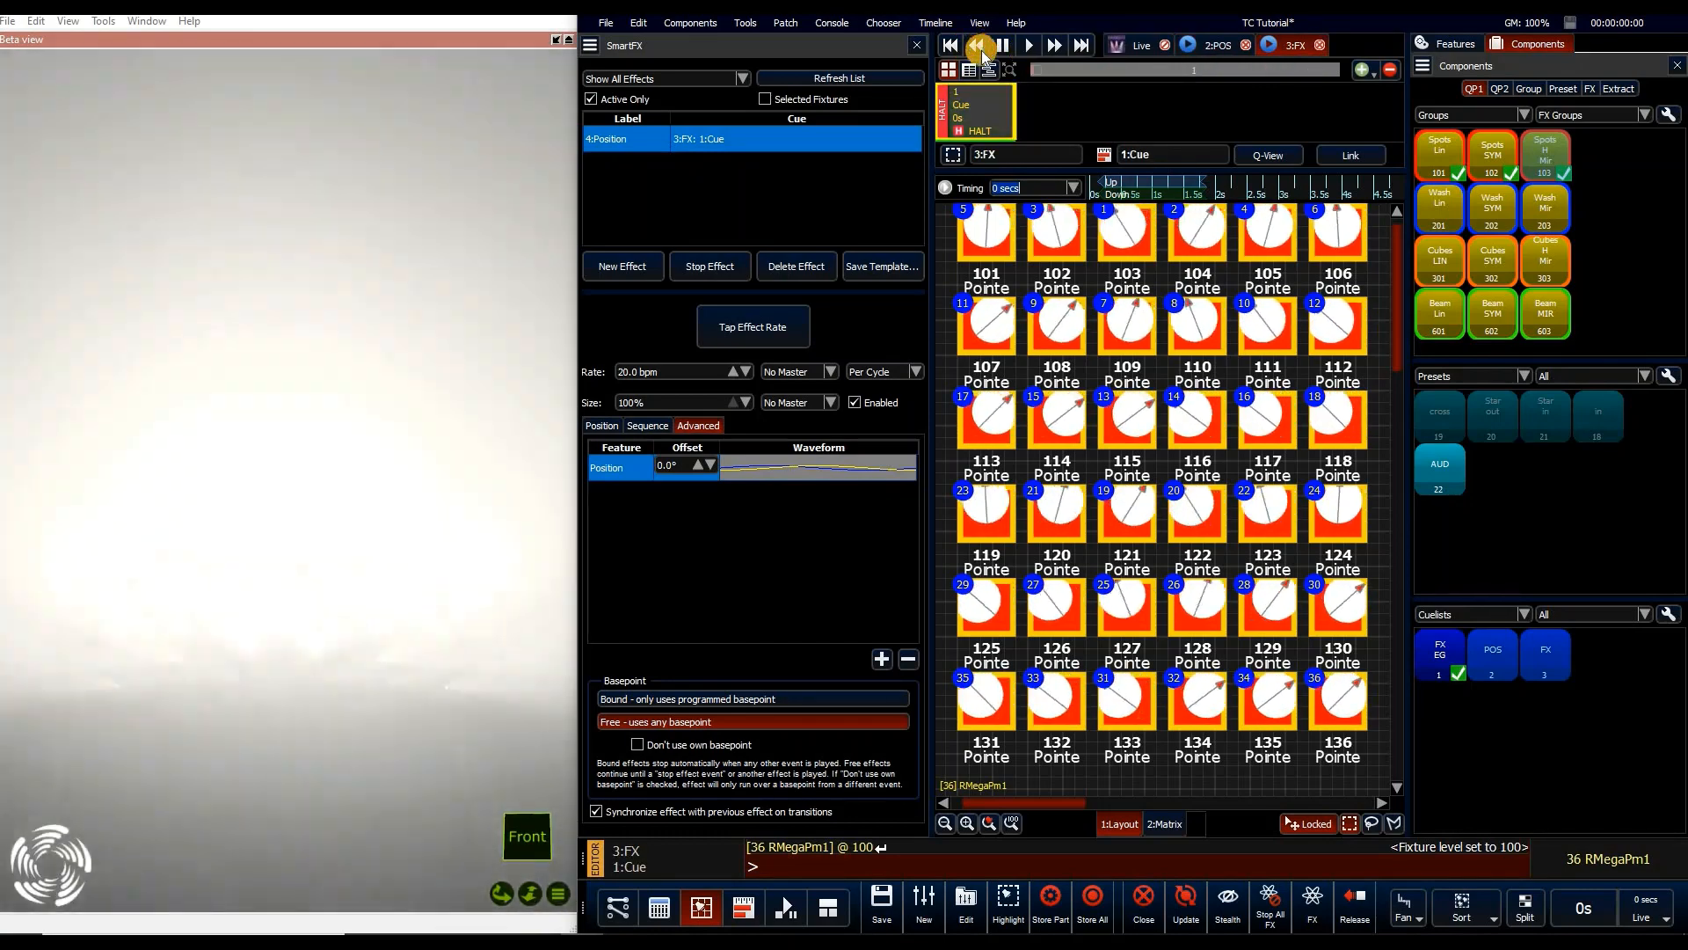
left_click(978, 47)
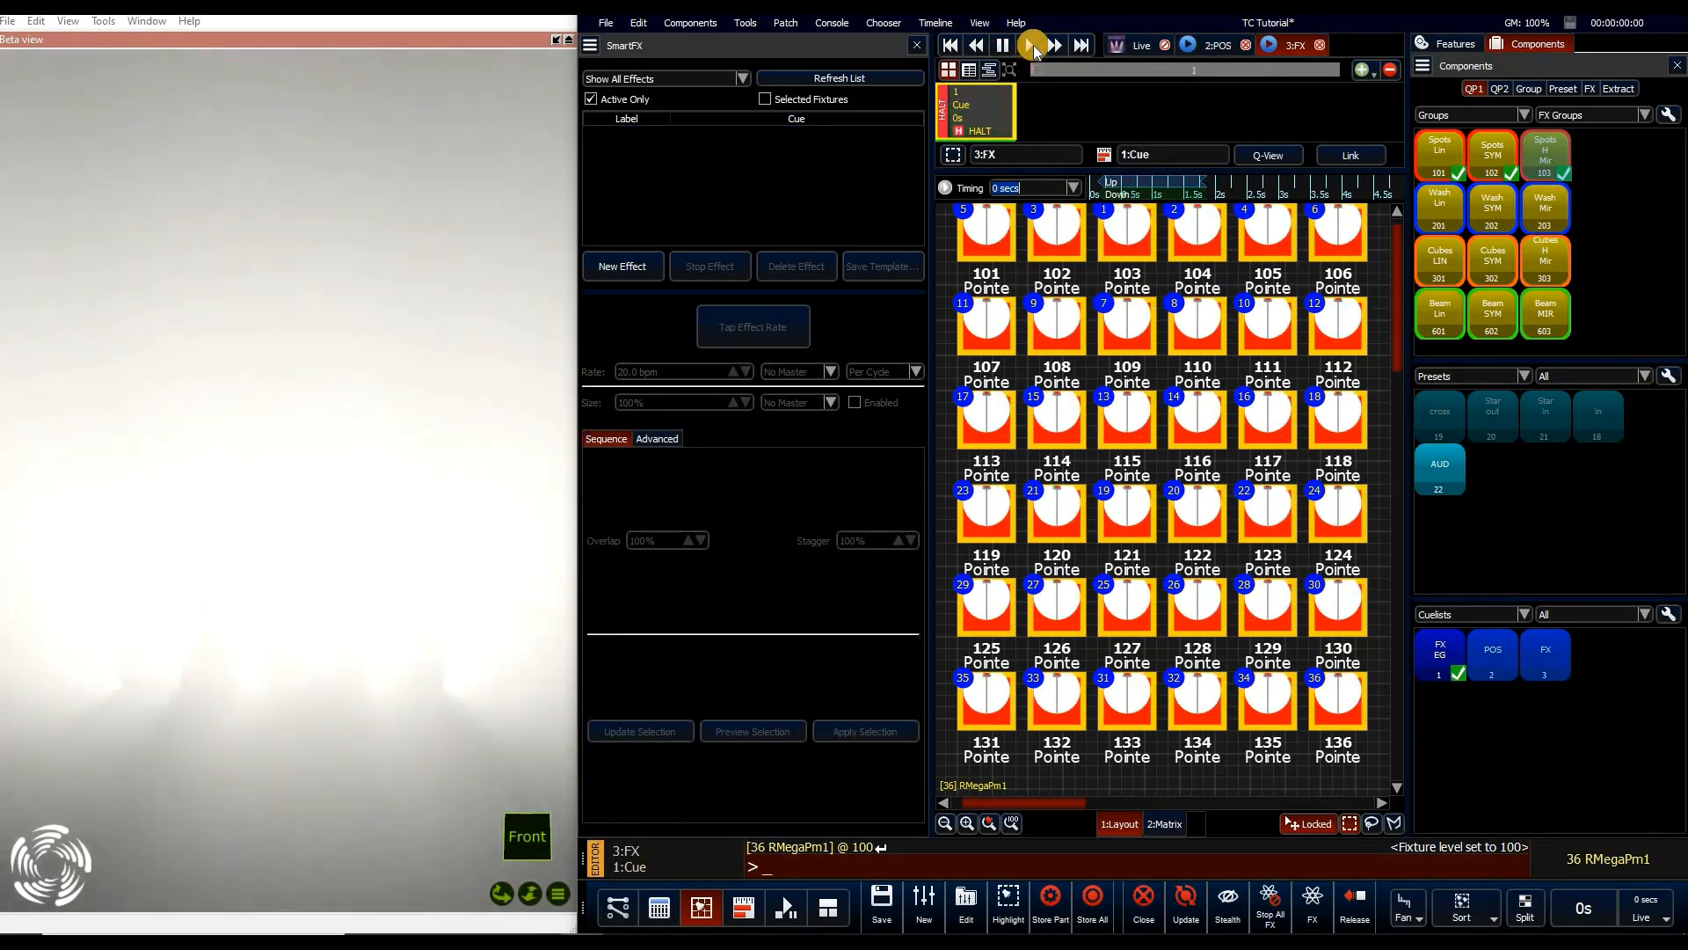
left_click(1029, 46)
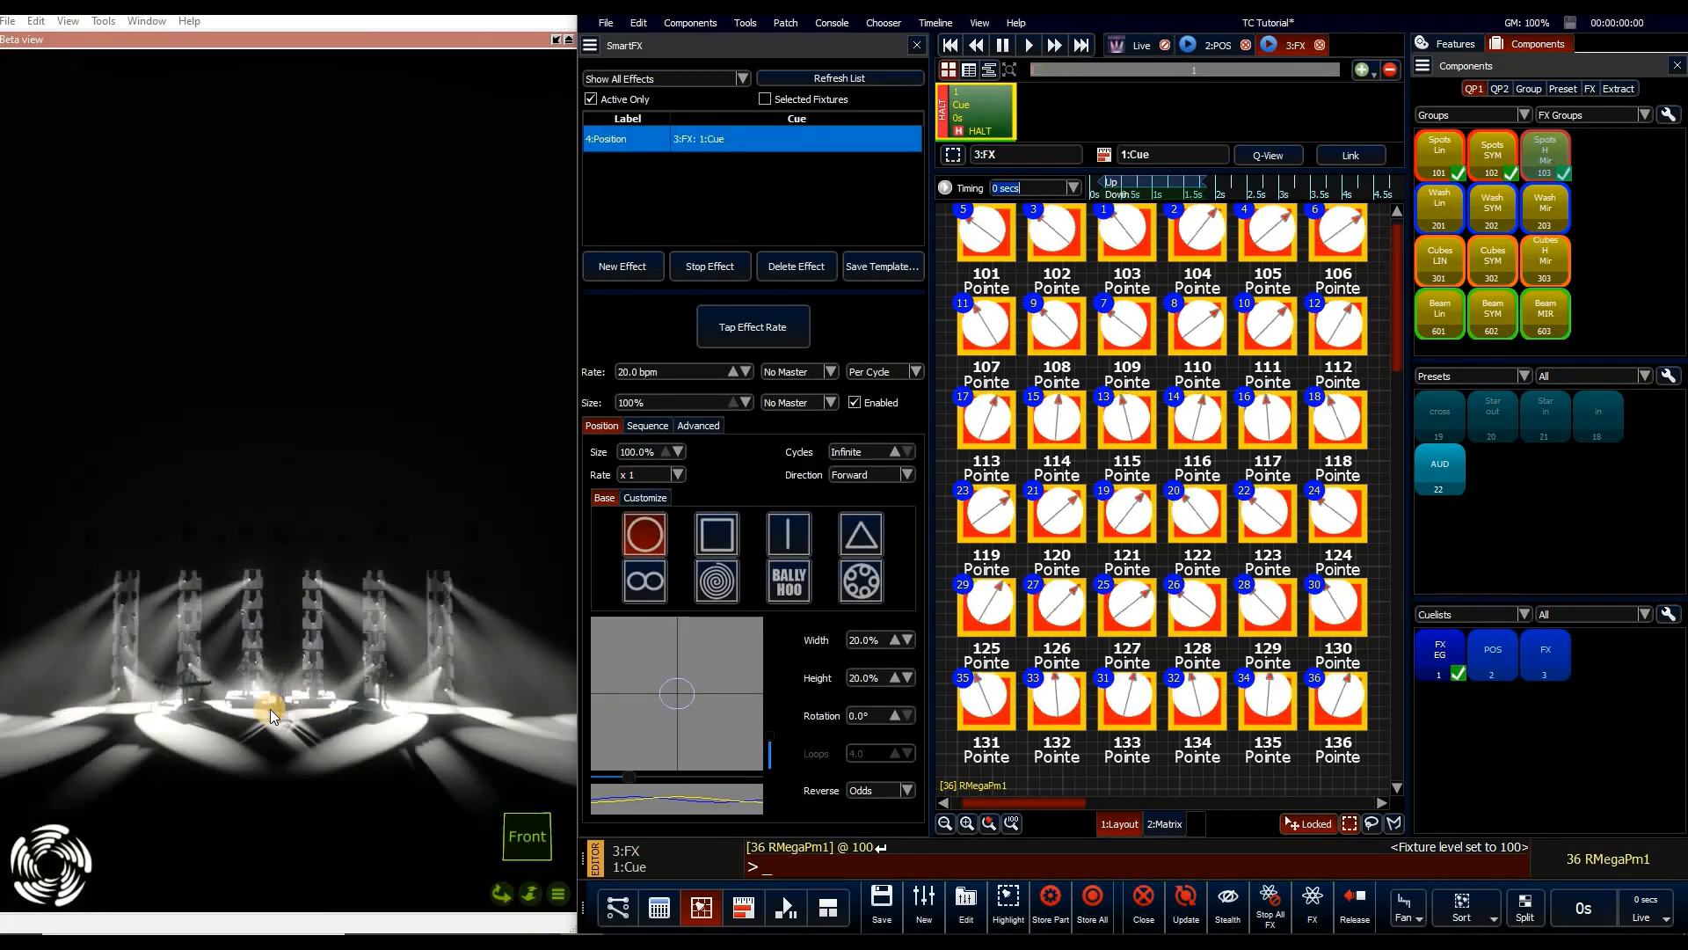
Run through the POS cues again with the restarted FX cue active, ending on the UP cue
left_click(1218, 47)
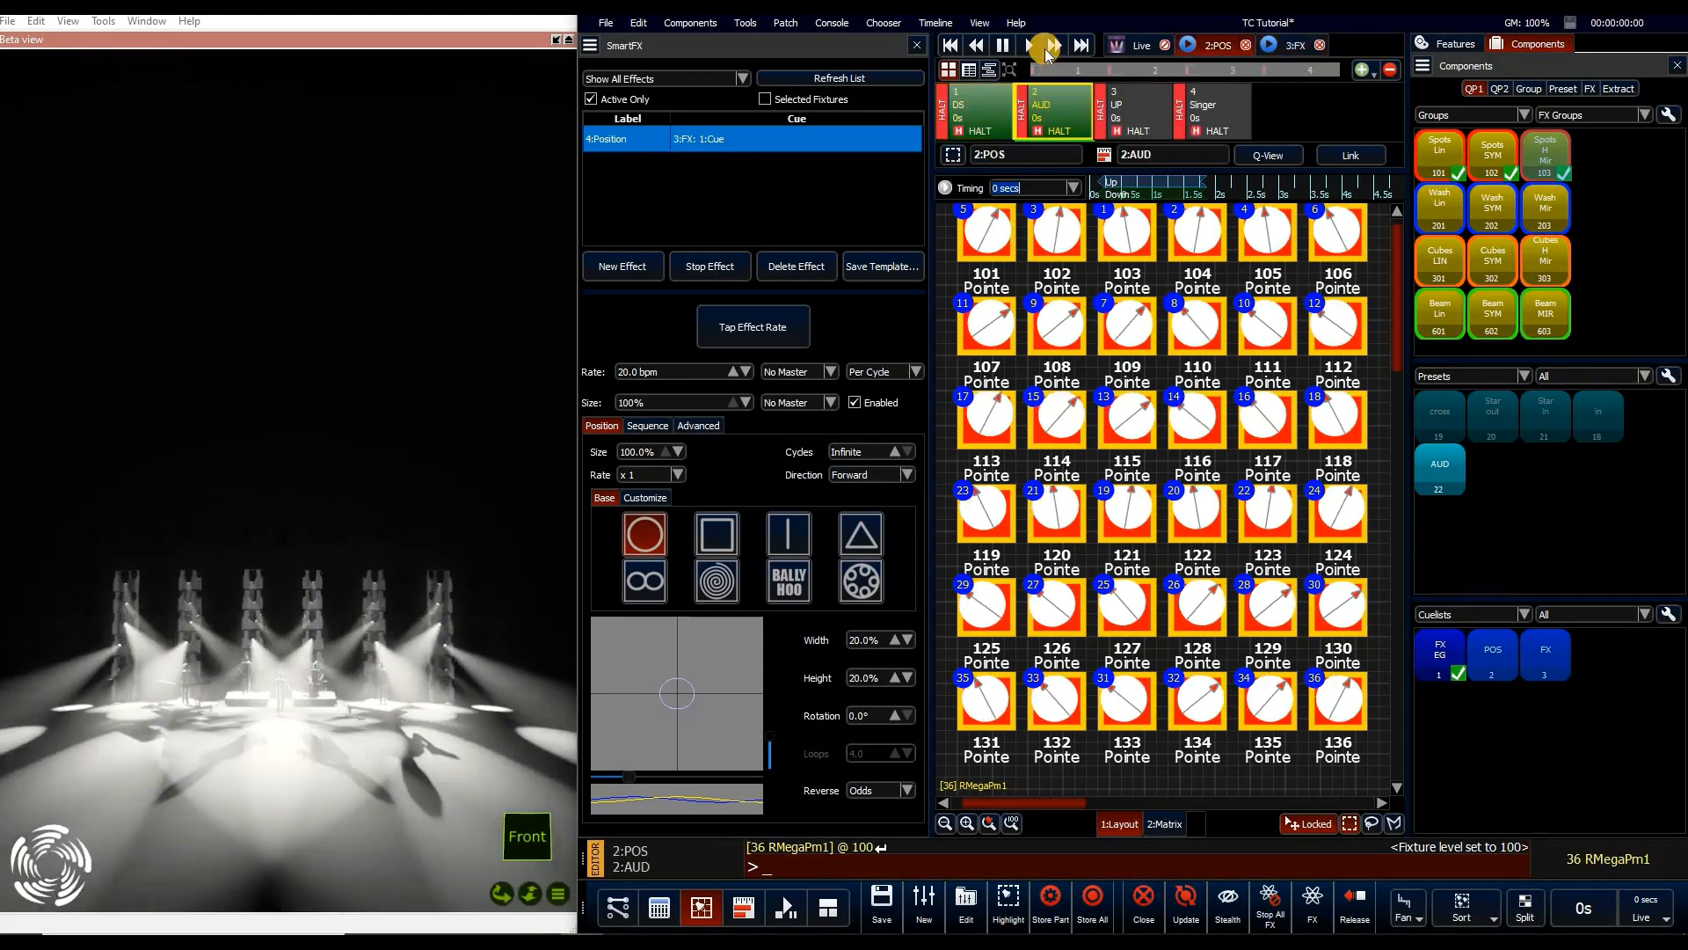
left_click(1031, 46)
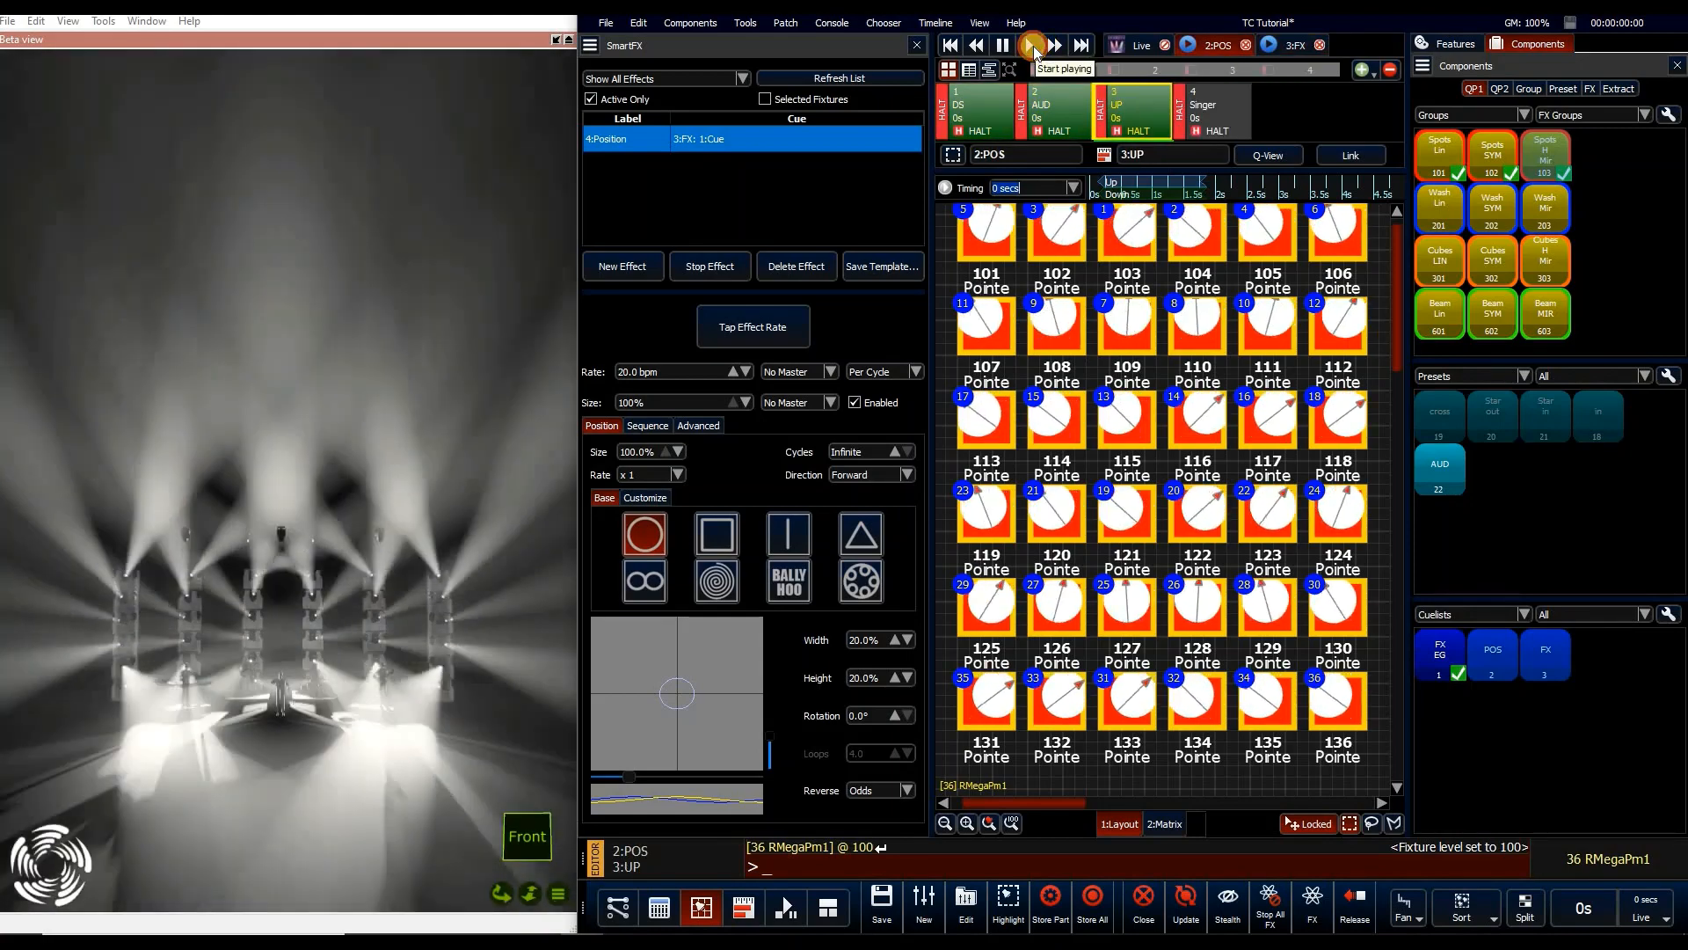
left_click(1030, 46)
left_click(1031, 45)
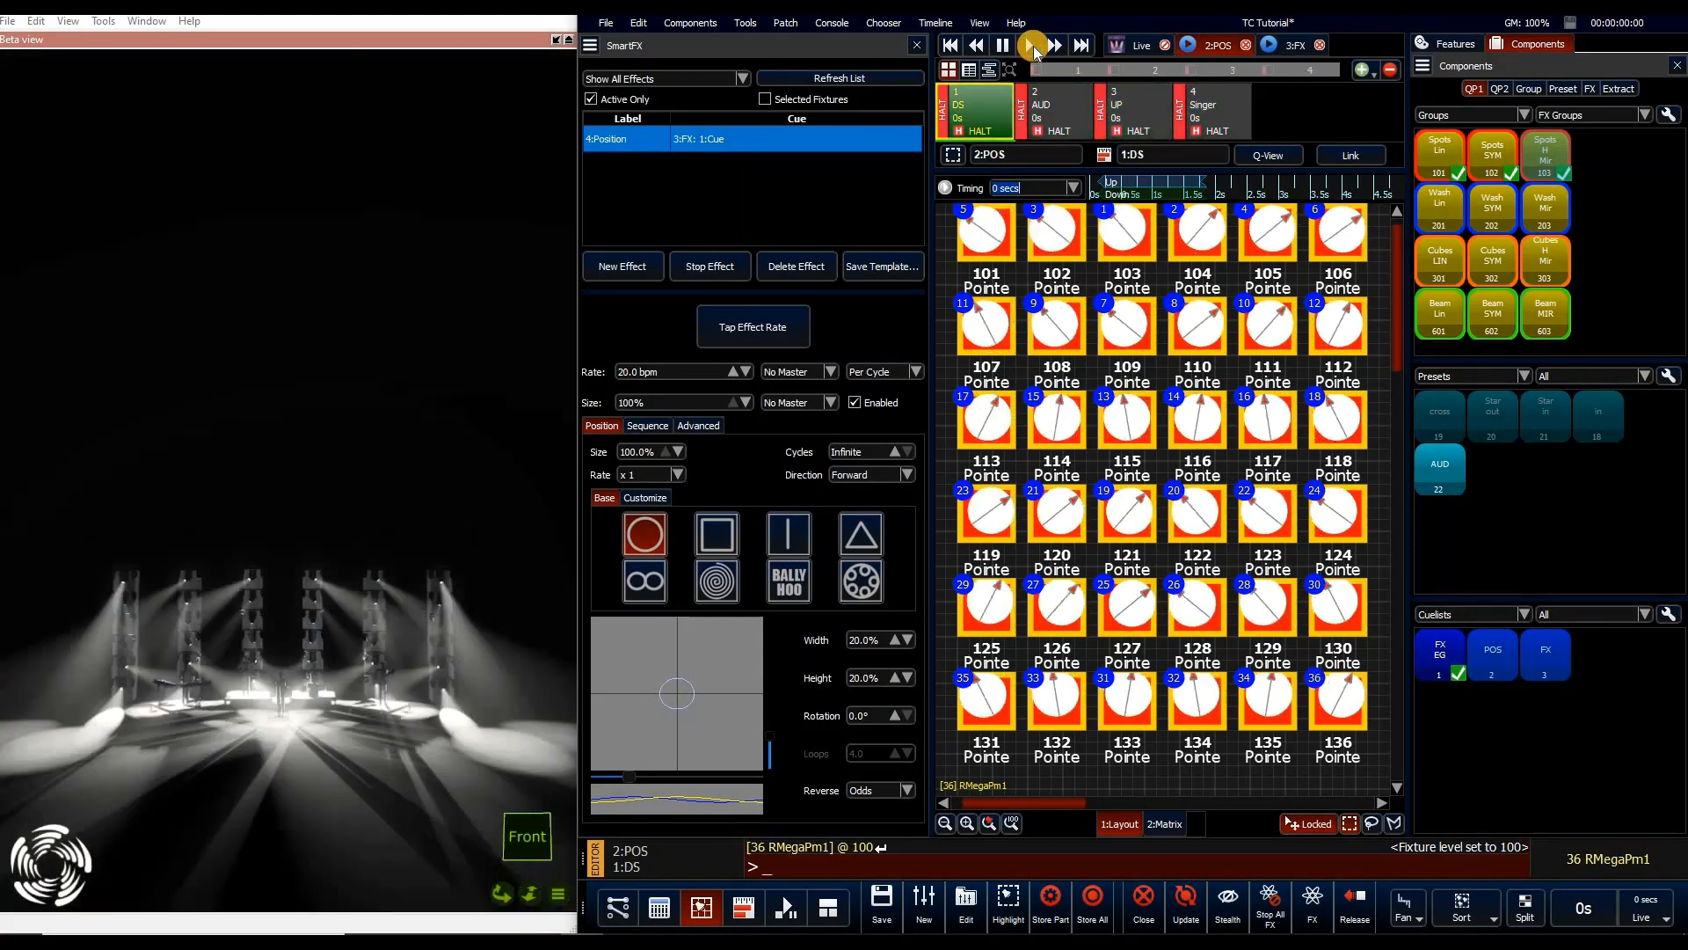
left_click(1031, 46)
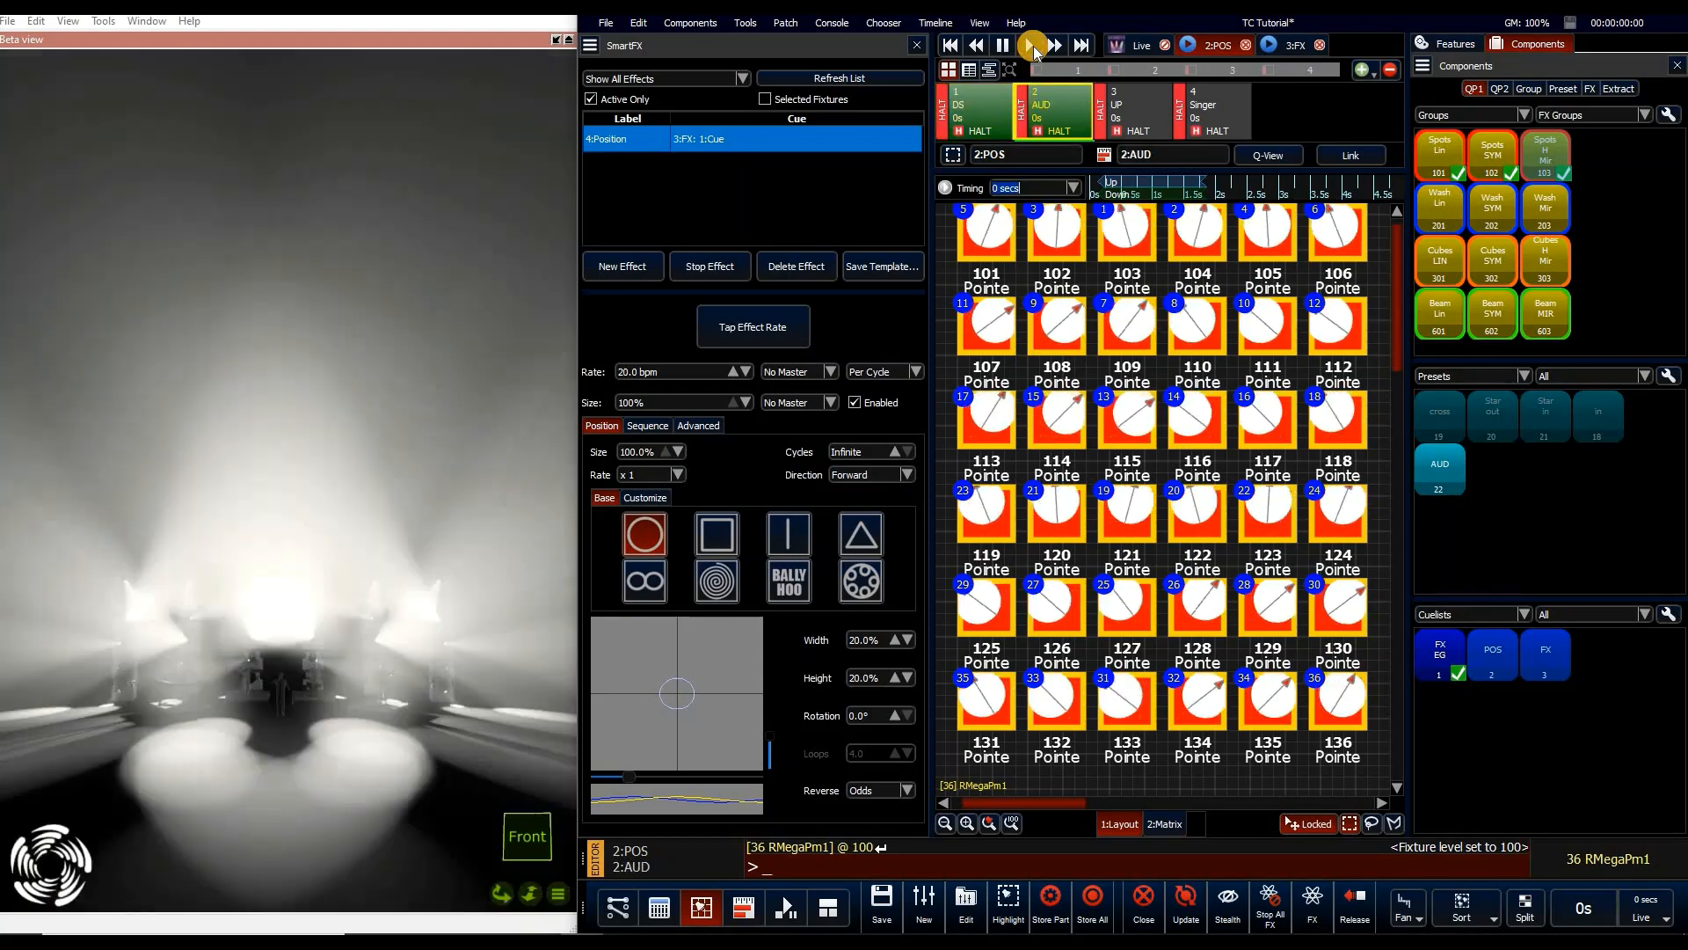
left_click(1030, 46)
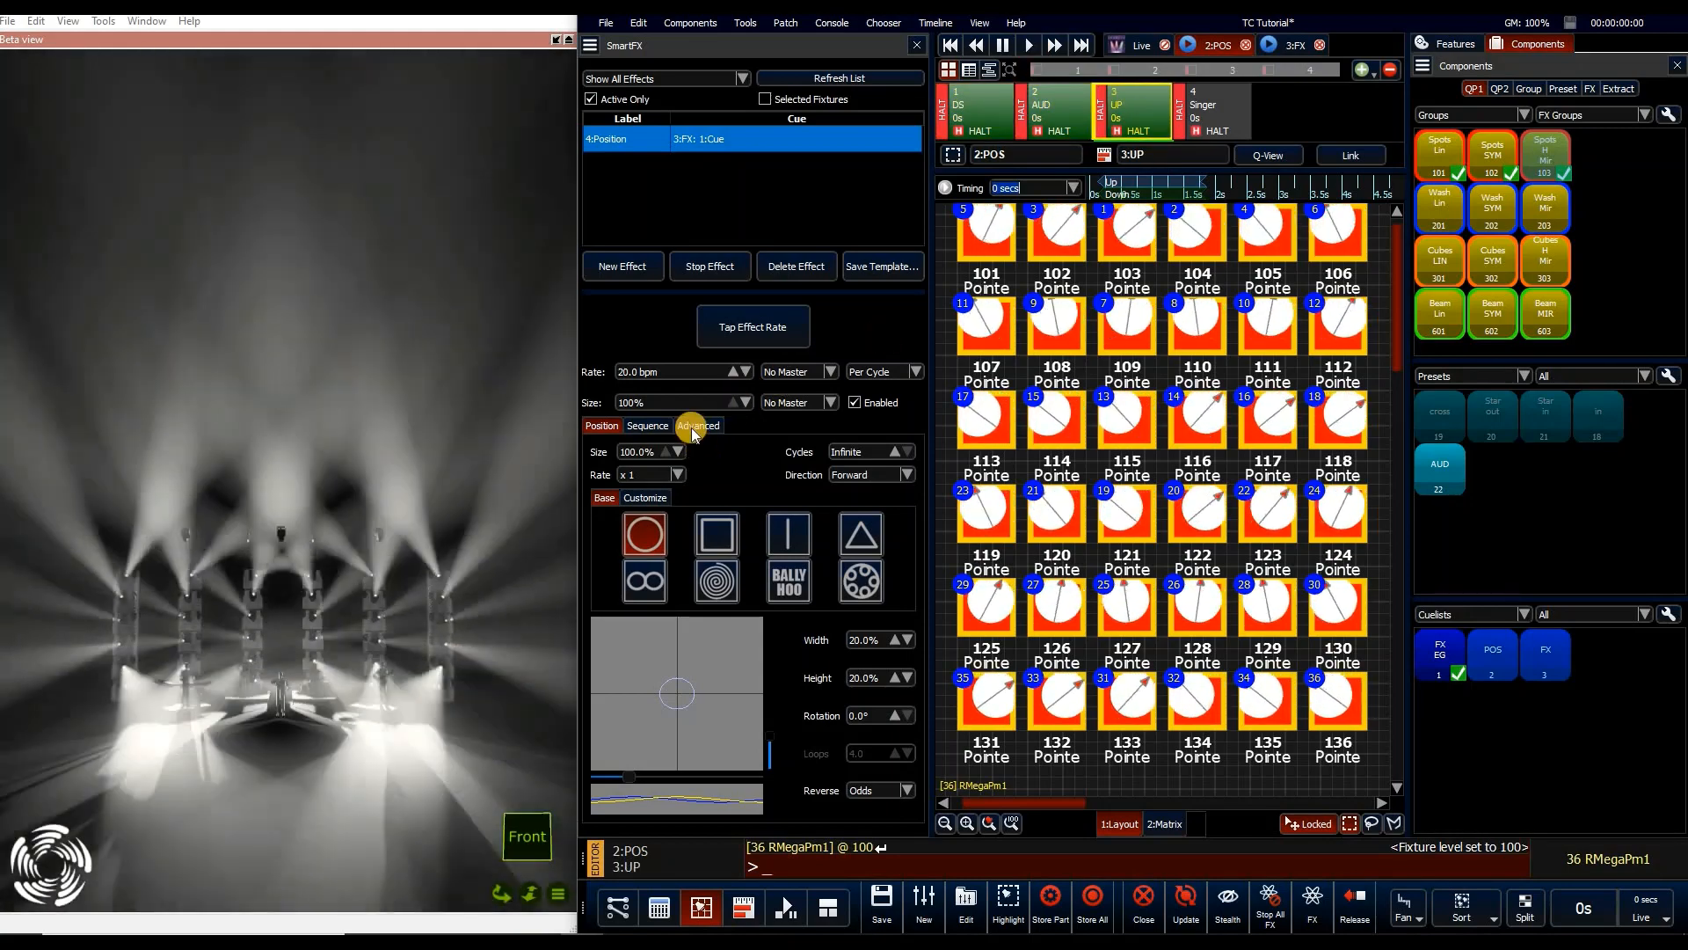
Enable Don't use own basepoint for the free Position effect and go back to the FX cuelist
left_click(698, 425)
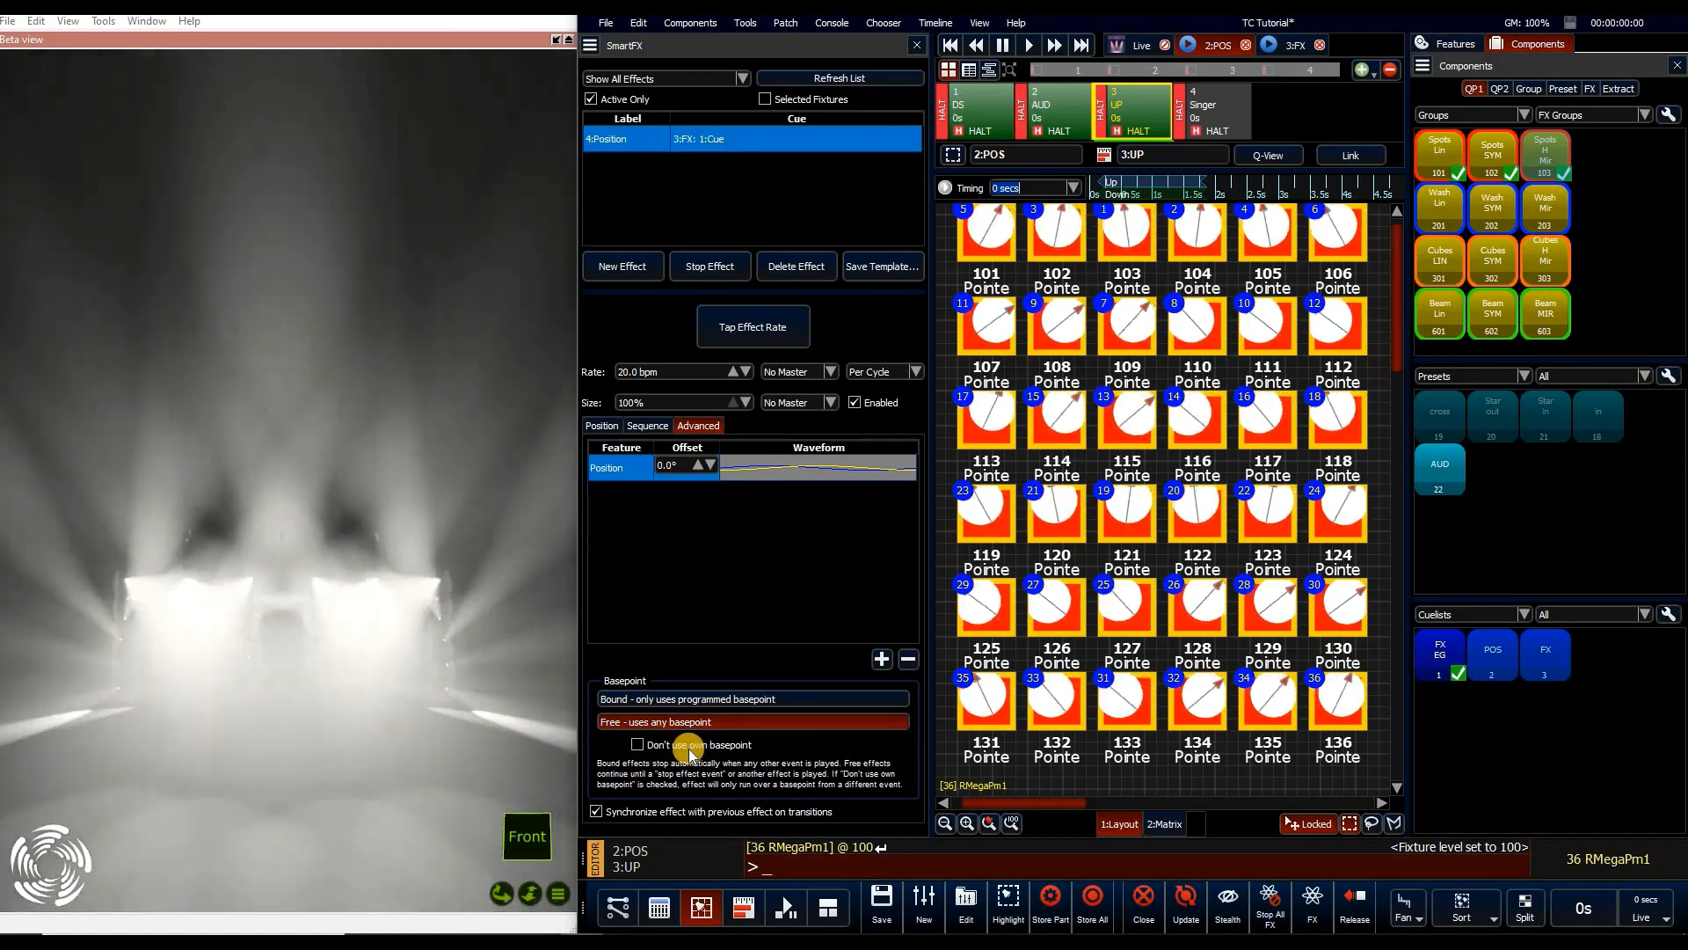
left_click(691, 746)
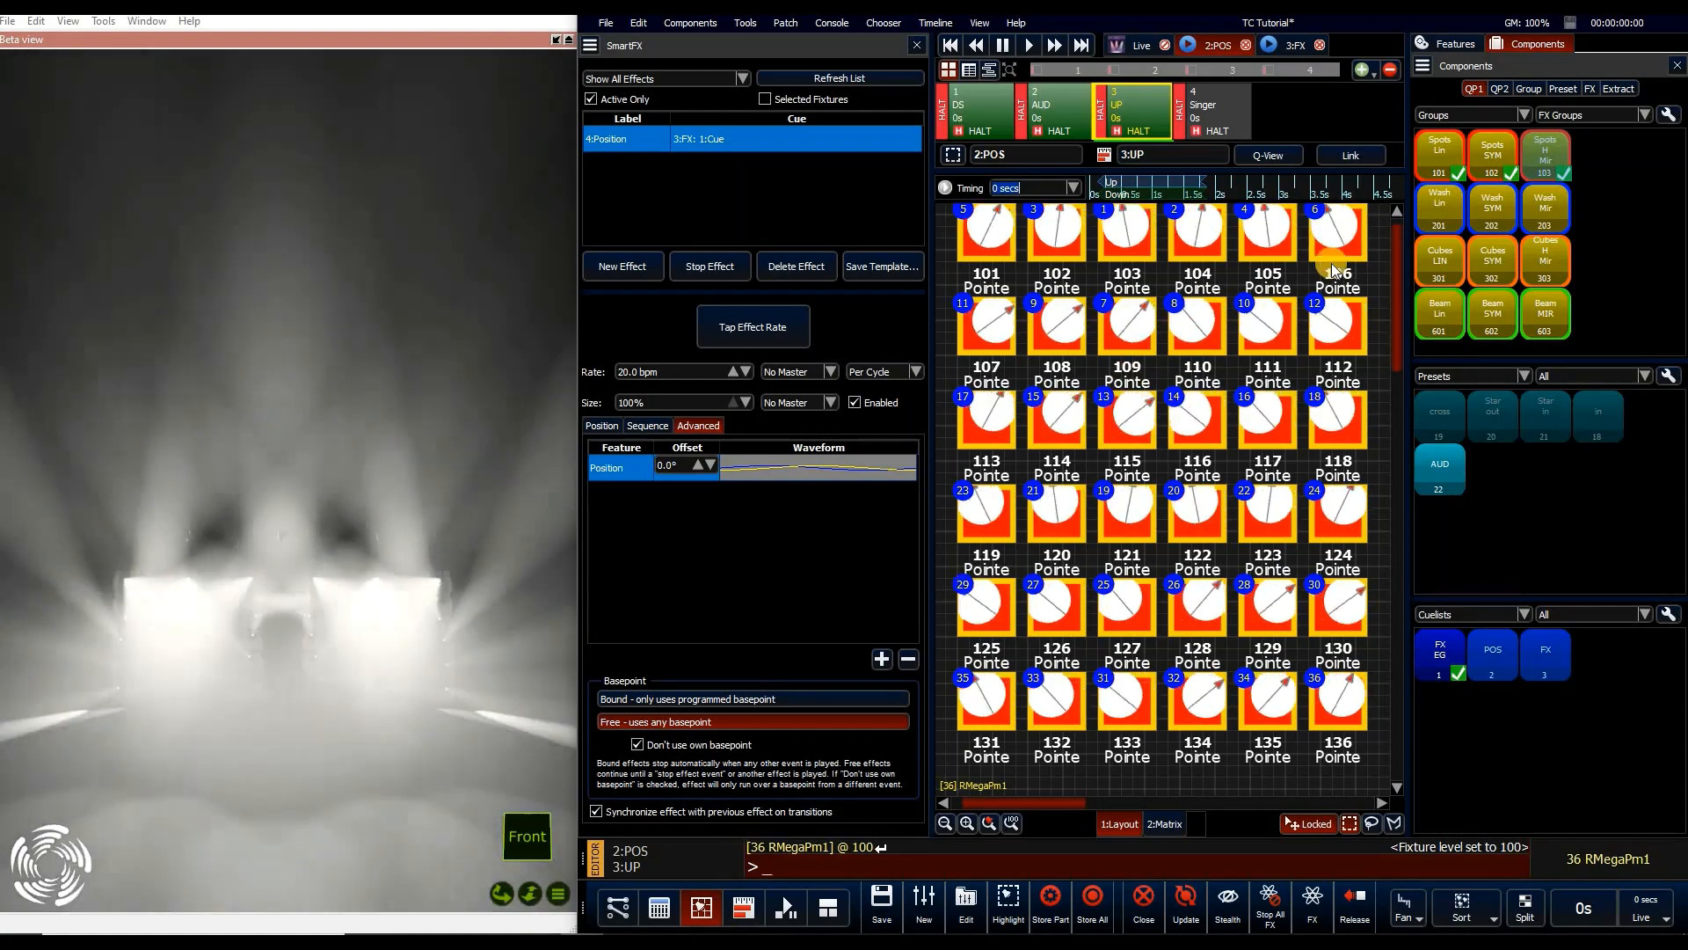
left_click(1295, 45)
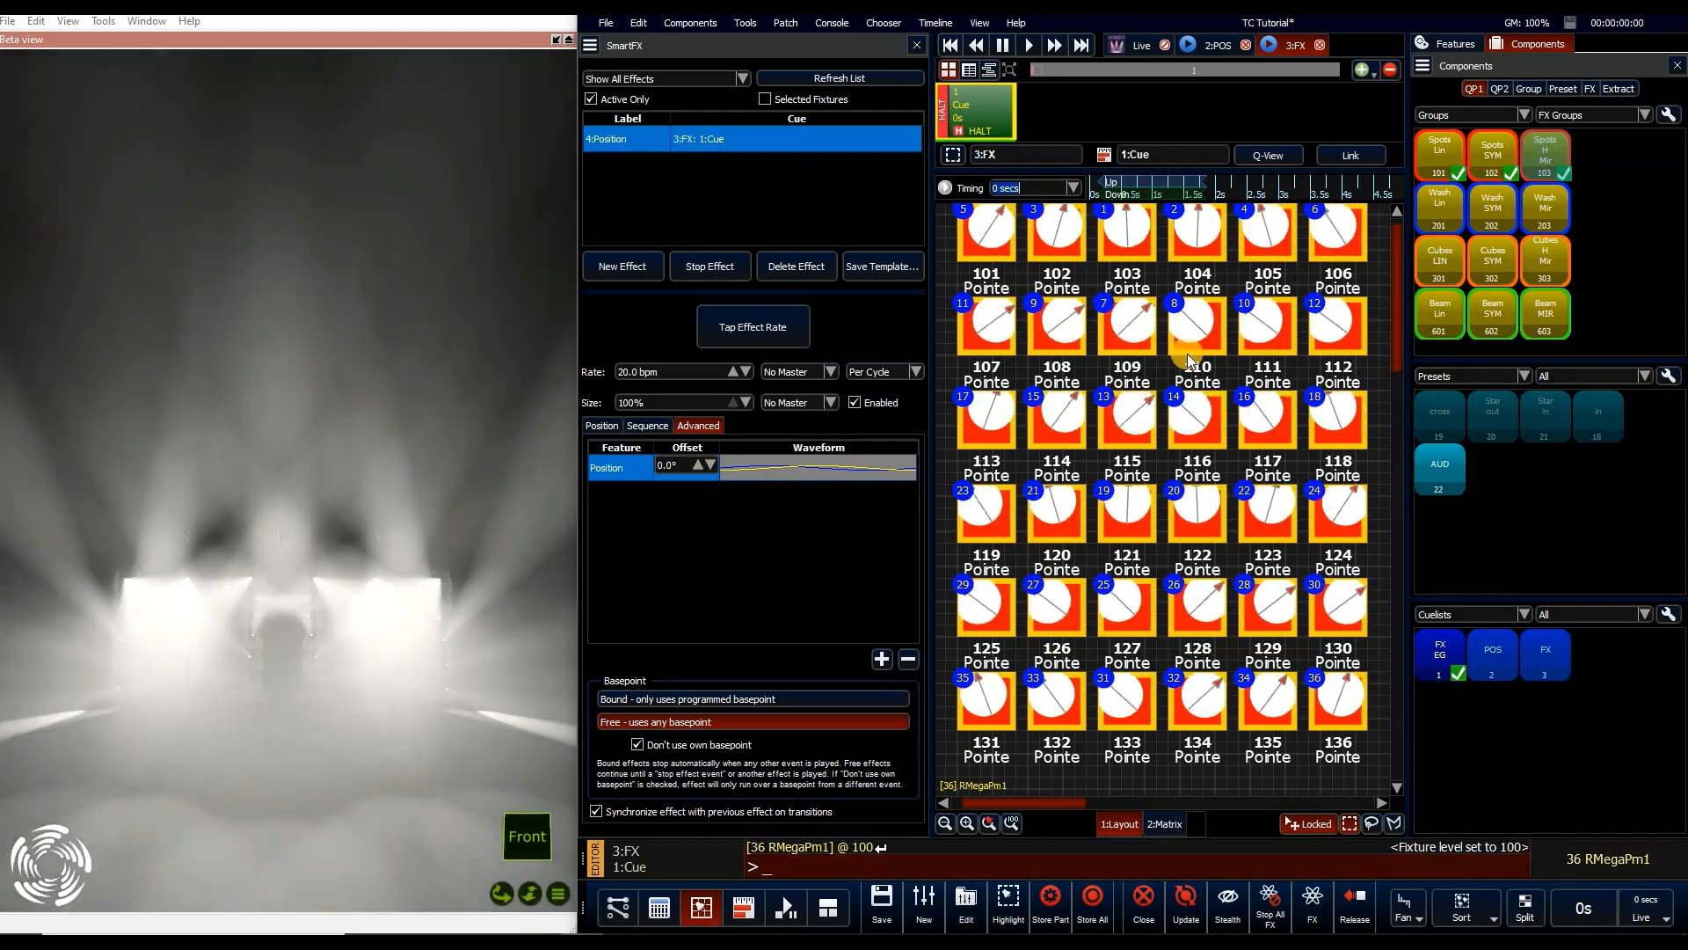
Release and restart the FX cue repeatedly over the UP position, ending with the FX cue released
left_click(976, 45)
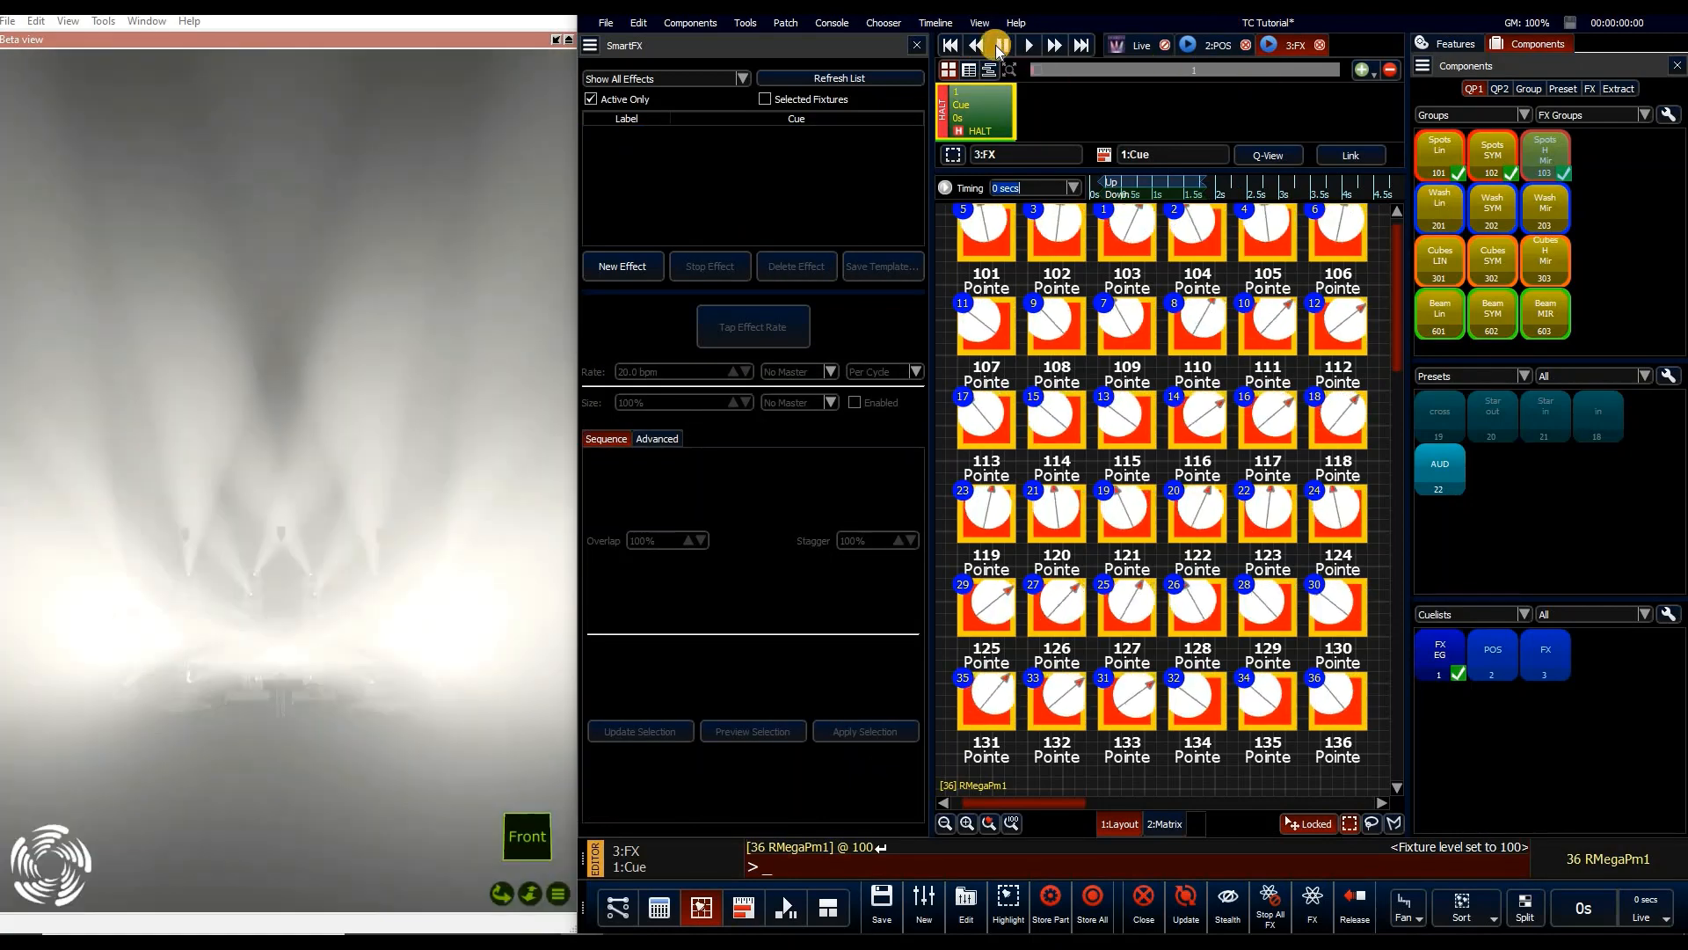
left_click(997, 48)
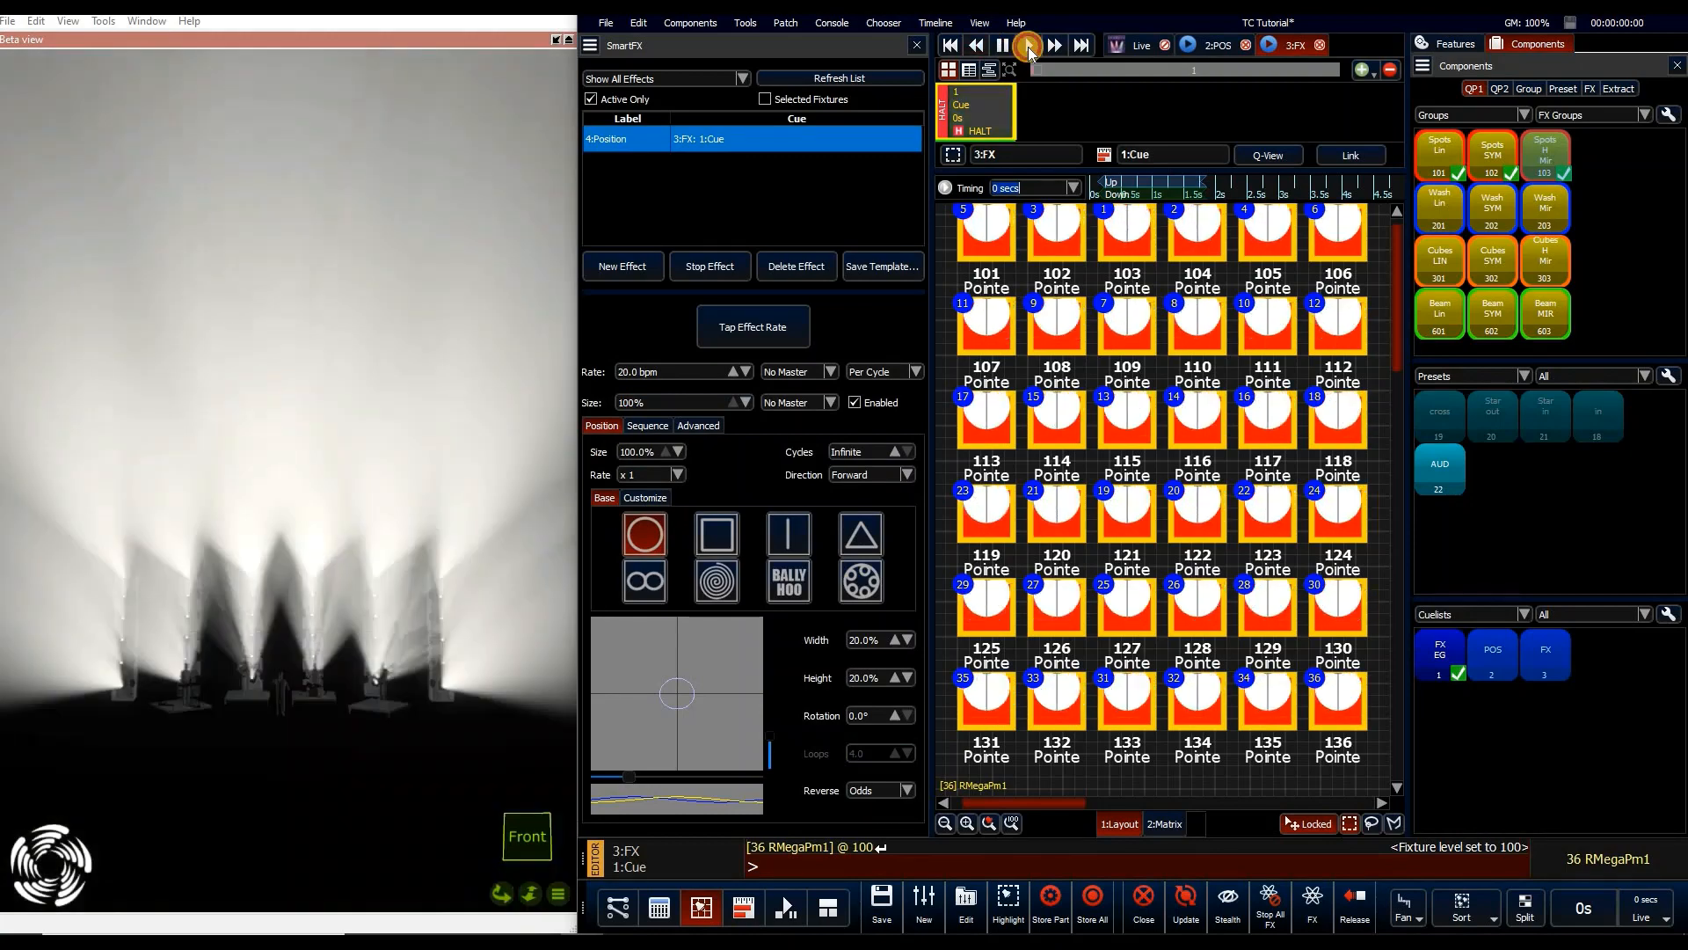
left_click(1029, 46)
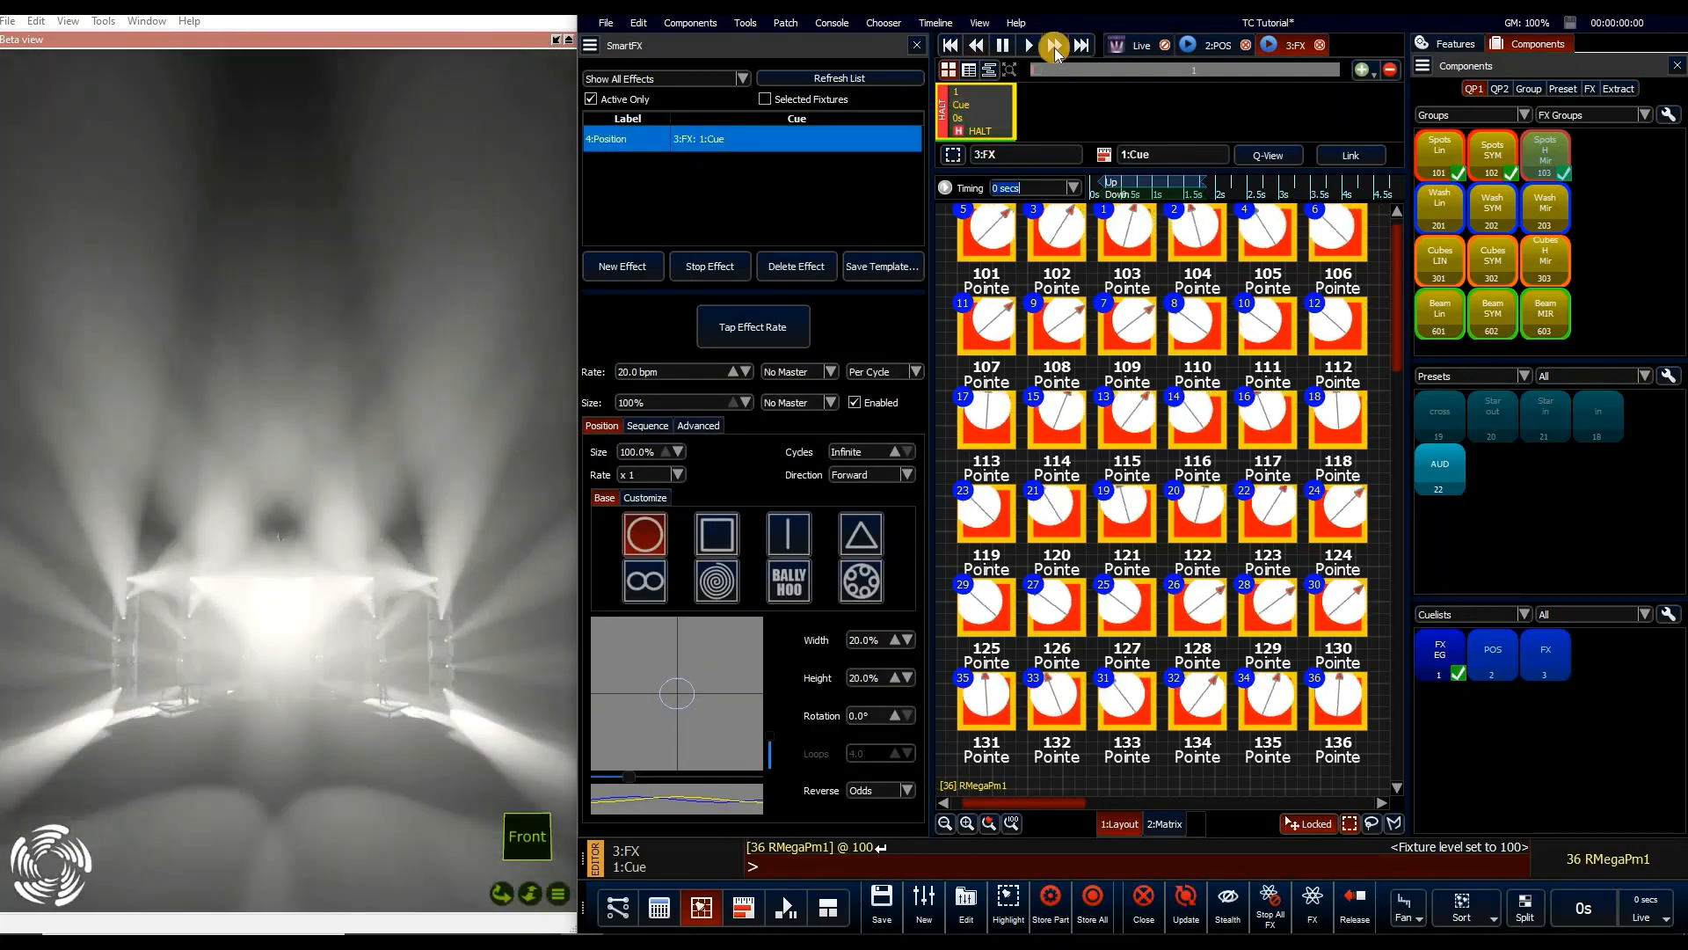
left_click(1054, 48)
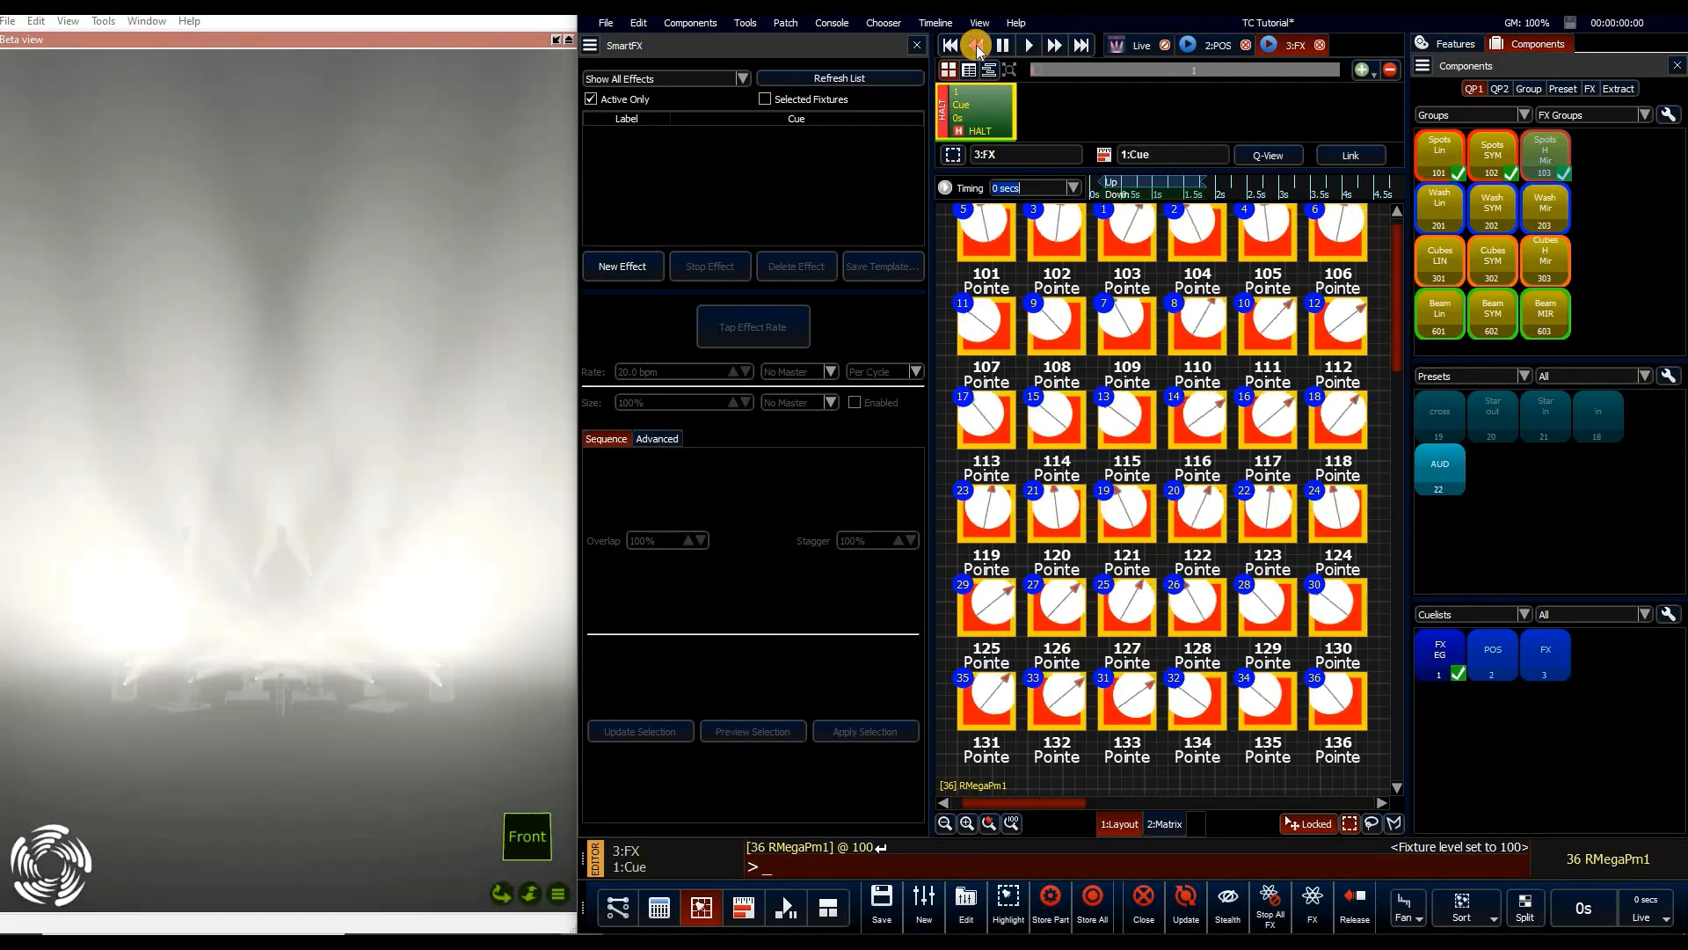
left_click(978, 49)
left_click(1031, 49)
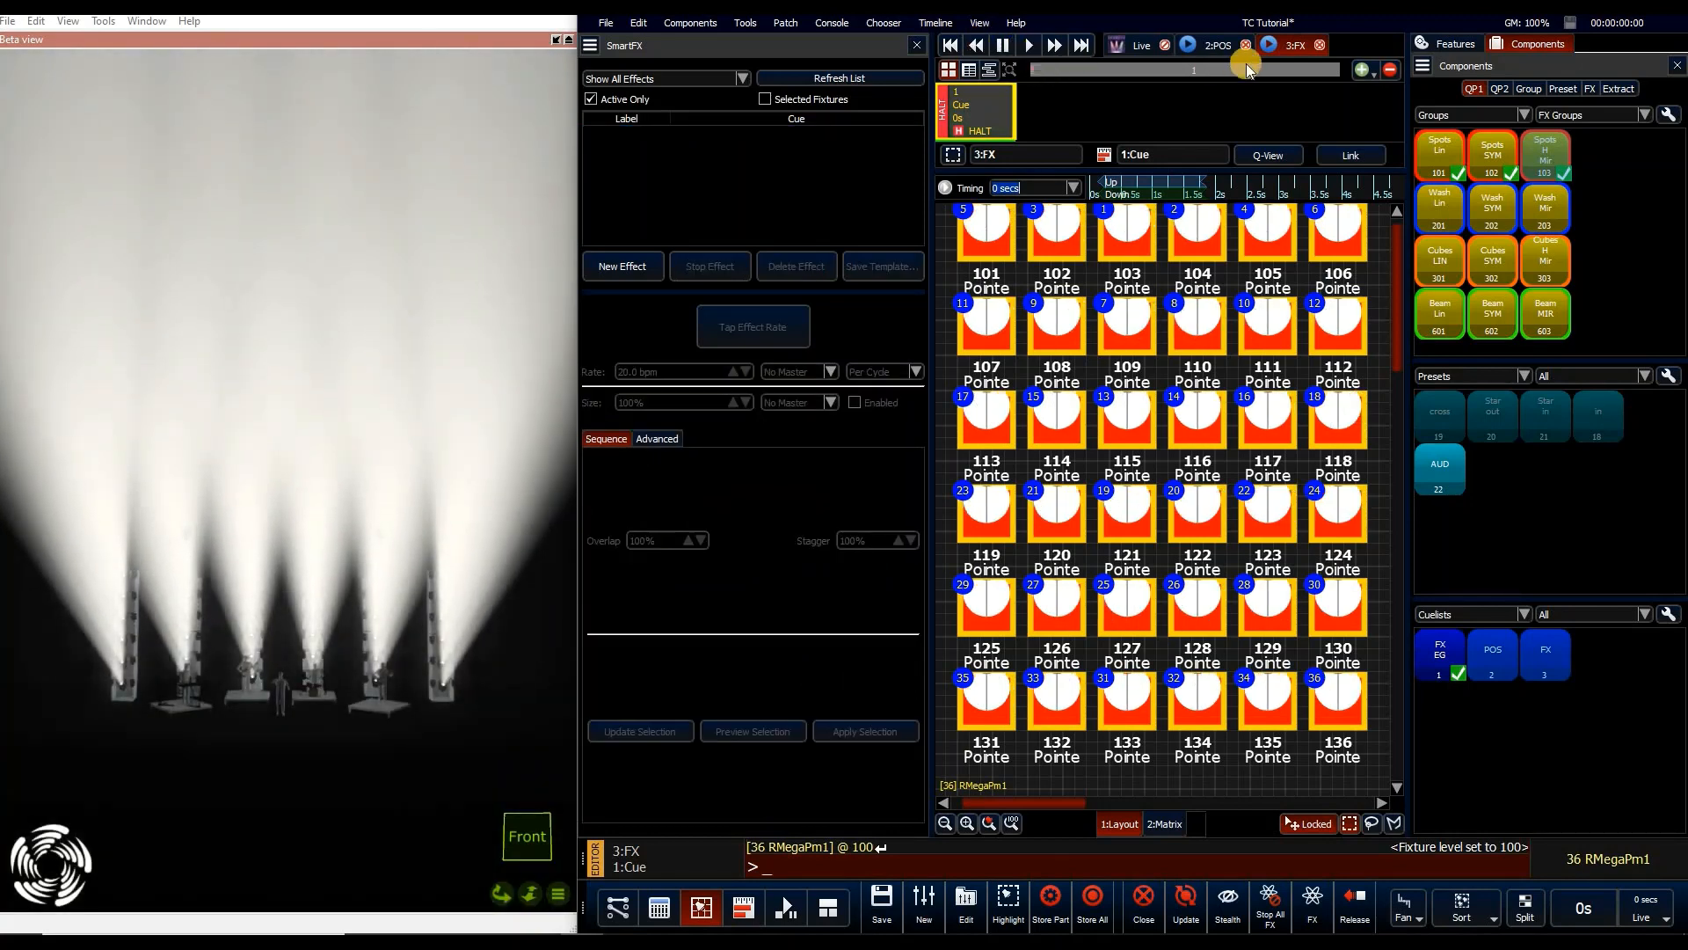
Play the Singer cue in the POS cuelist, then start and release the FX cue over it
left_click(1036, 40)
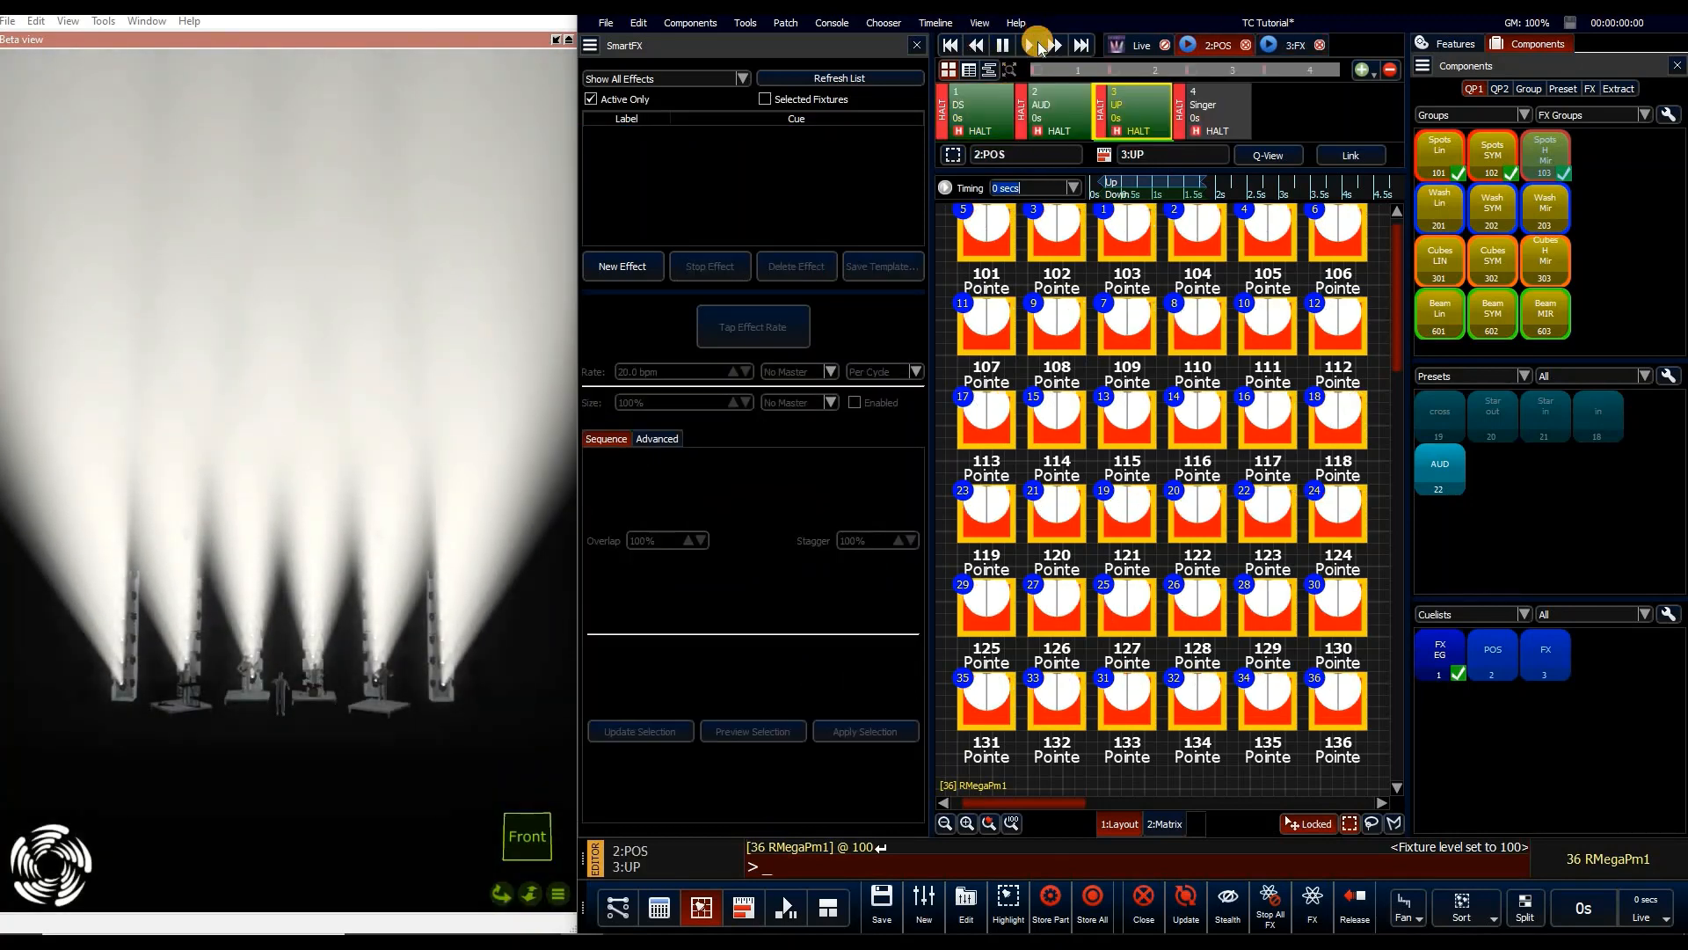
left_click(1038, 45)
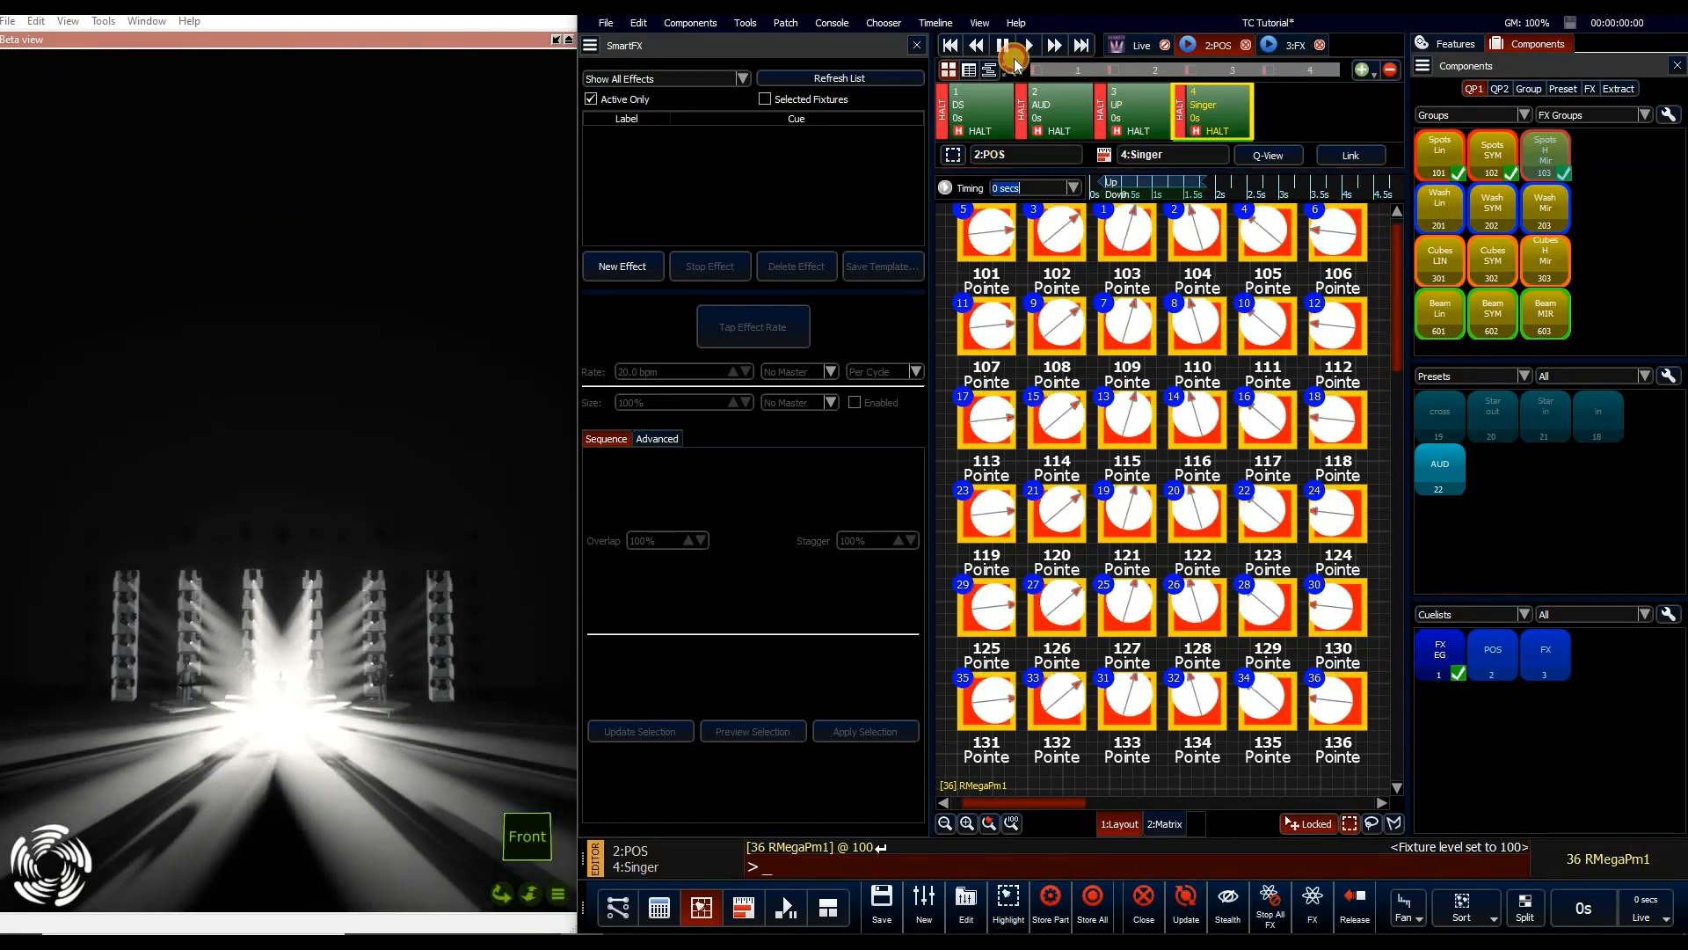
left_click(1043, 70)
left_click(1029, 45)
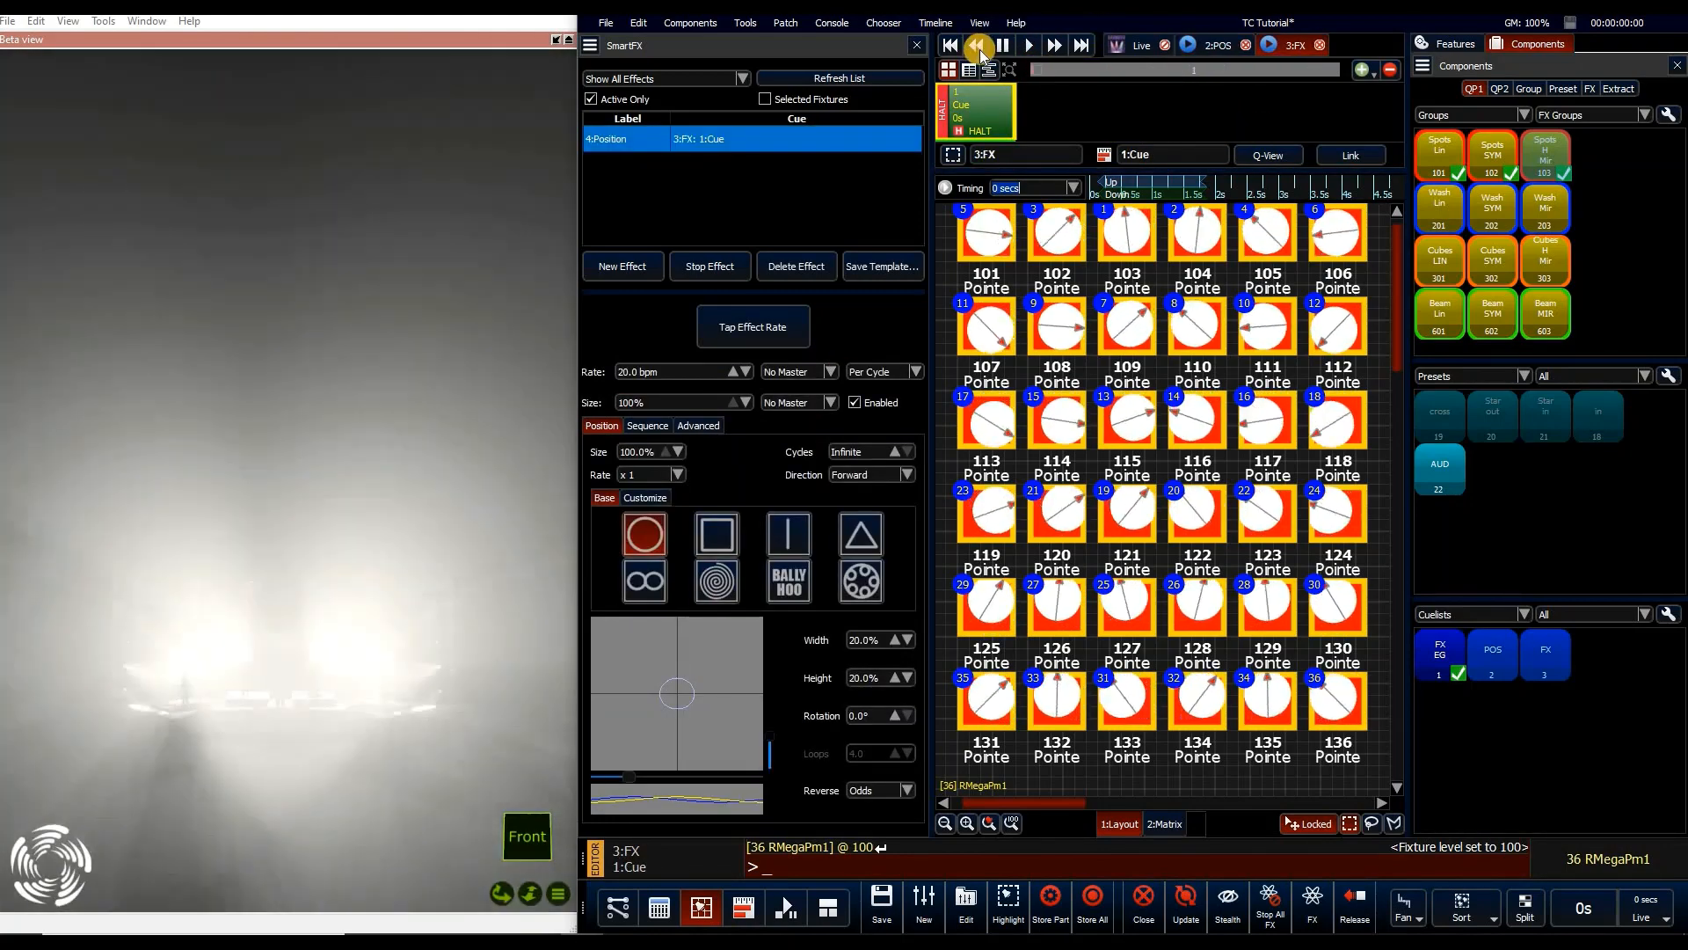
left_click(978, 46)
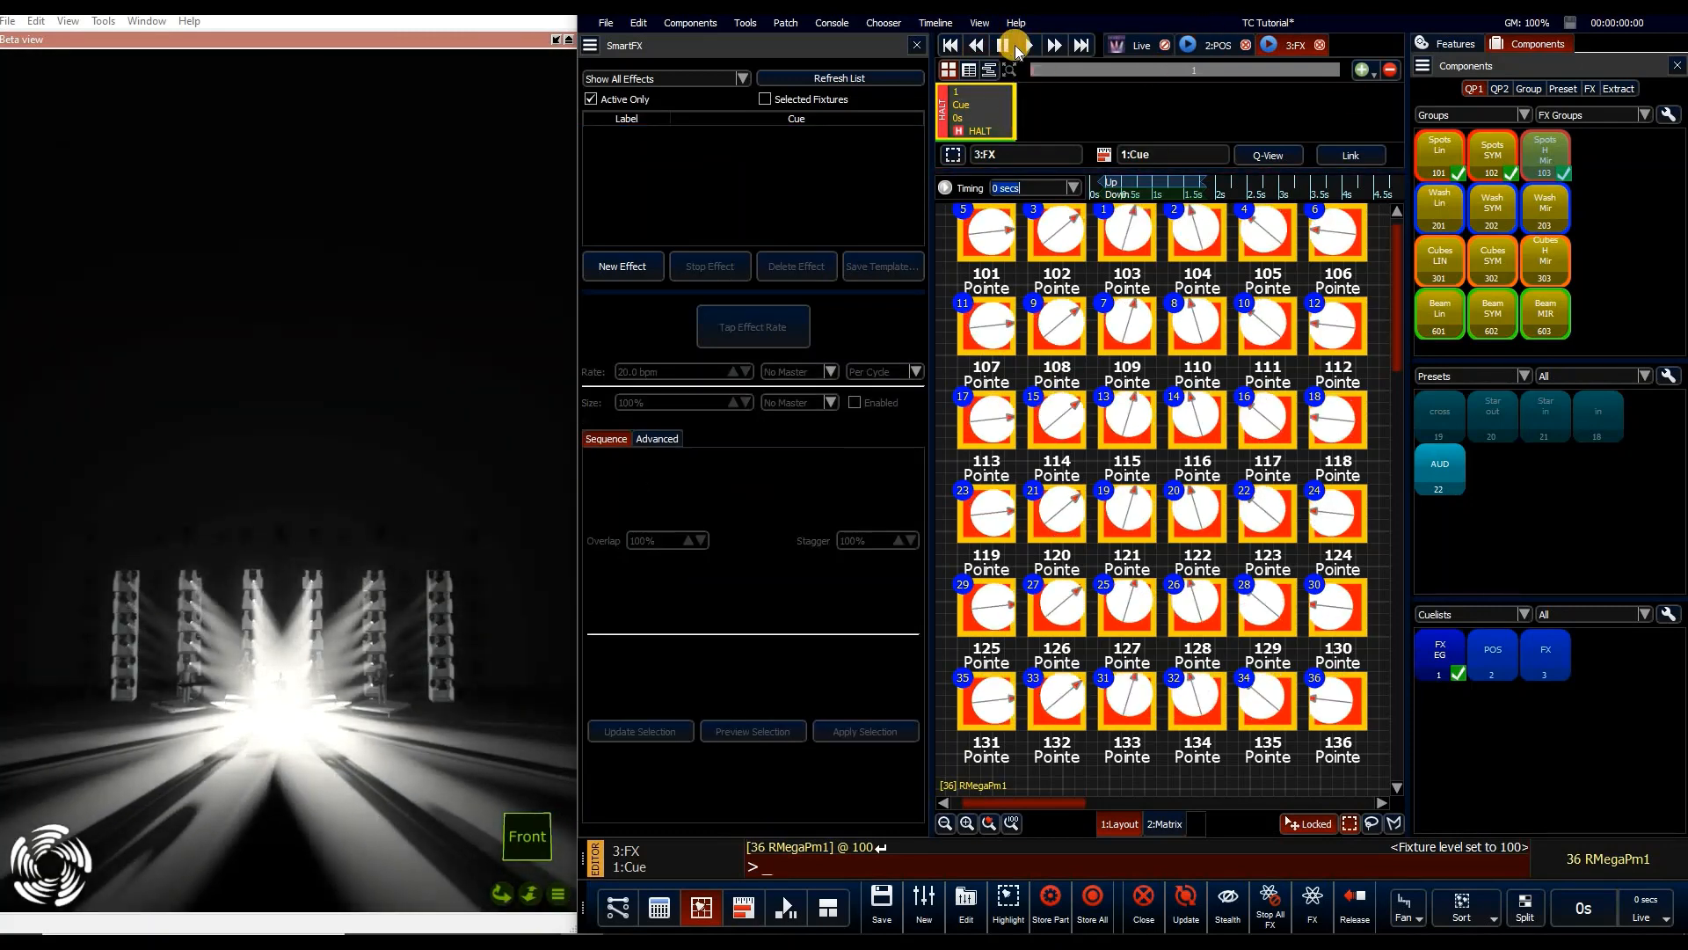
Step the POS cuelist back to the UP cue, then start and release the FX cue over it
left_click(1217, 45)
left_click(1011, 44)
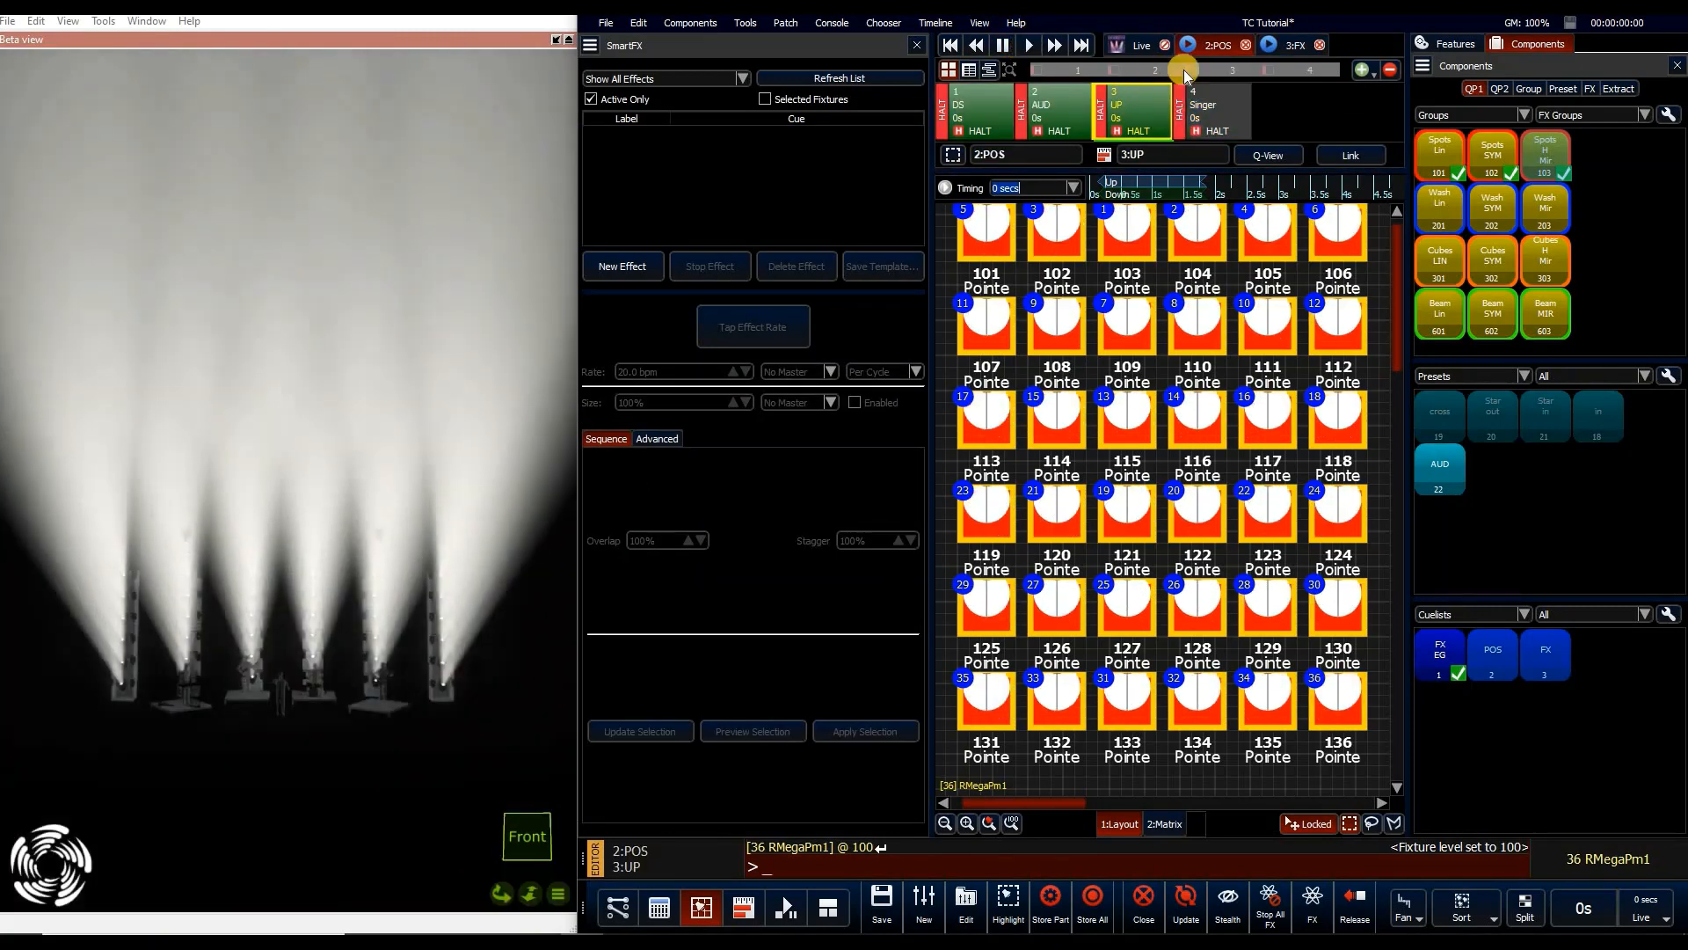
left_click(1295, 44)
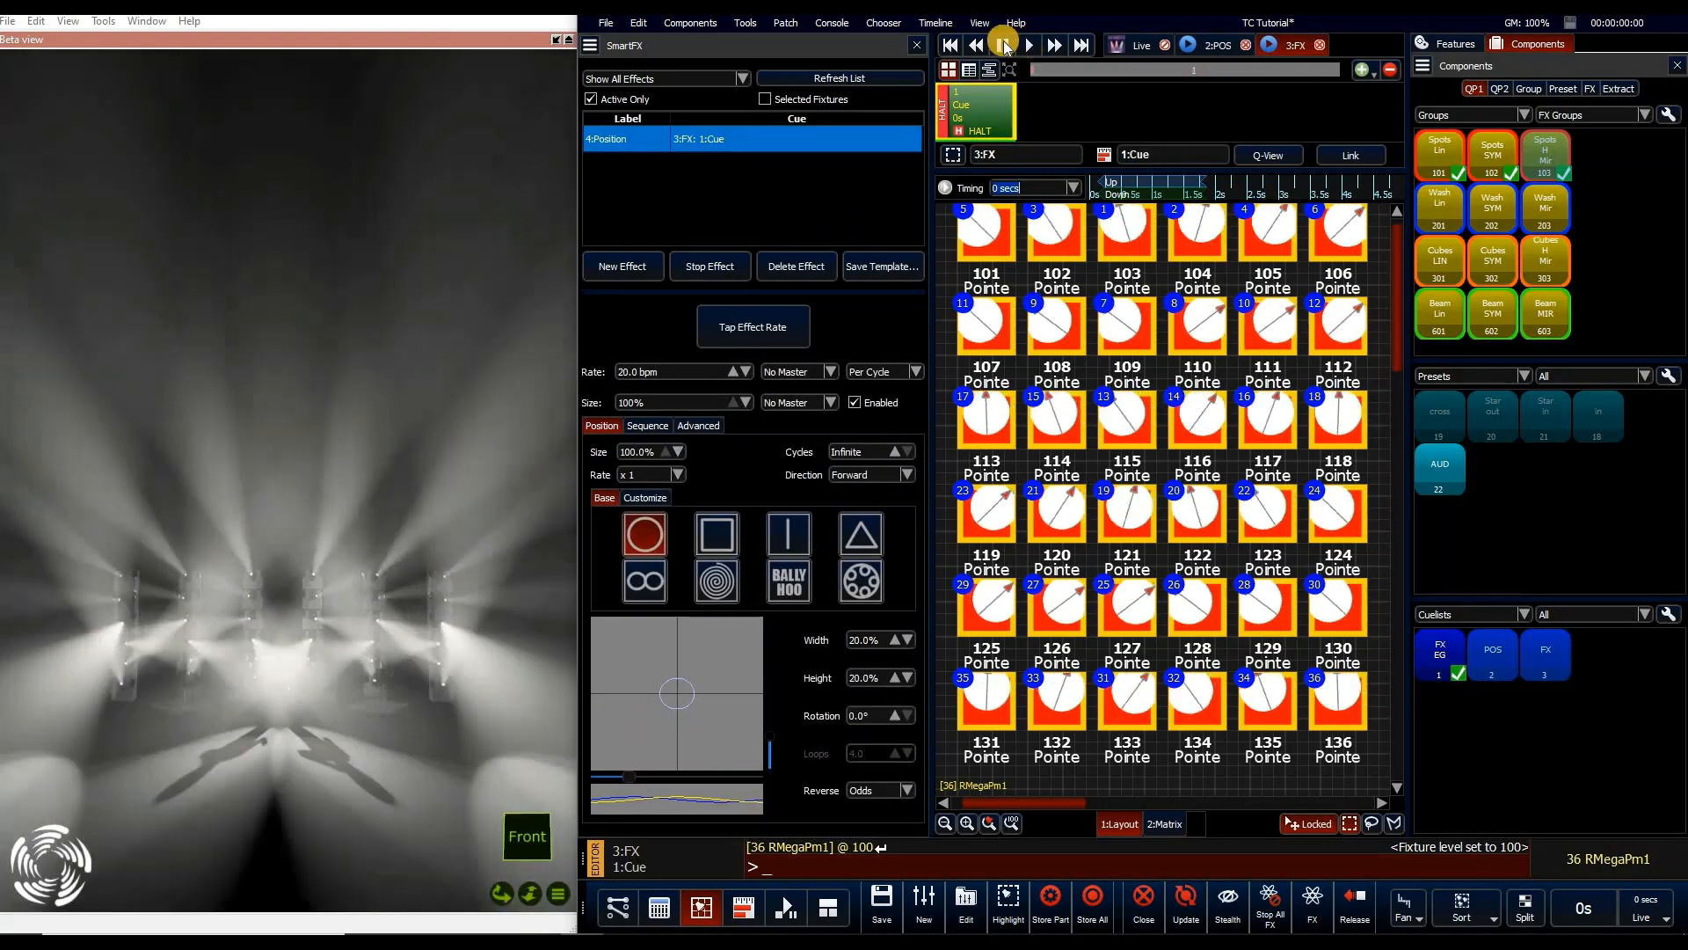
key("space")
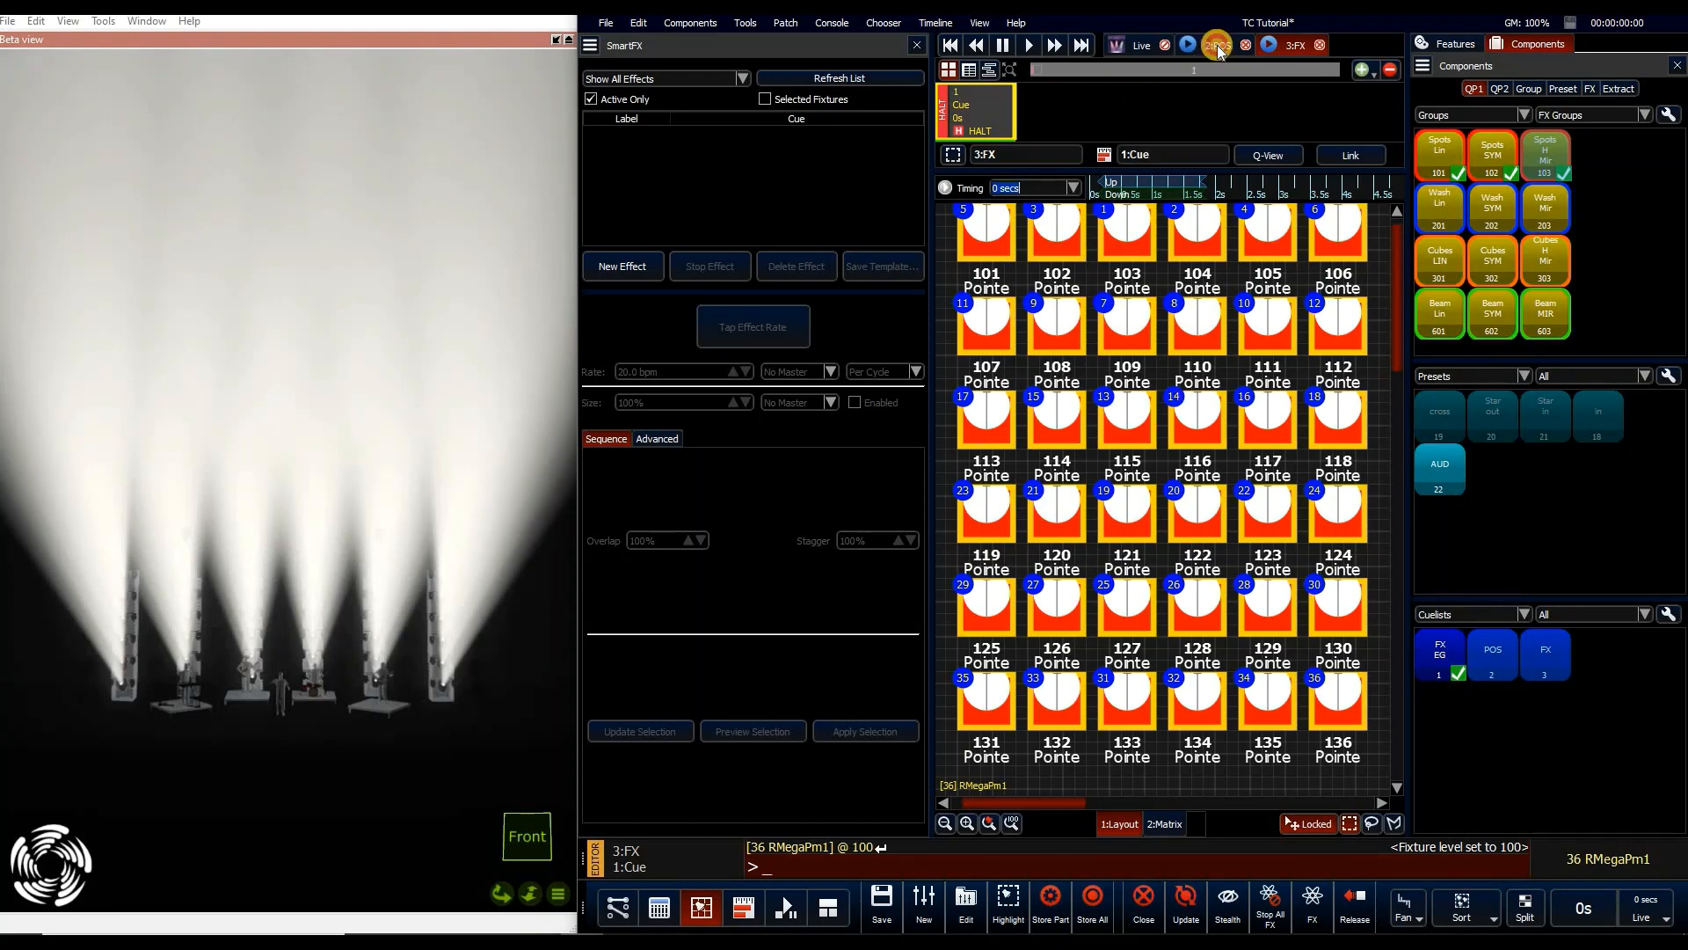
Skip the POS cuelist back to its start and play the FX cue alone before playing the DS cue
left_click(956, 45)
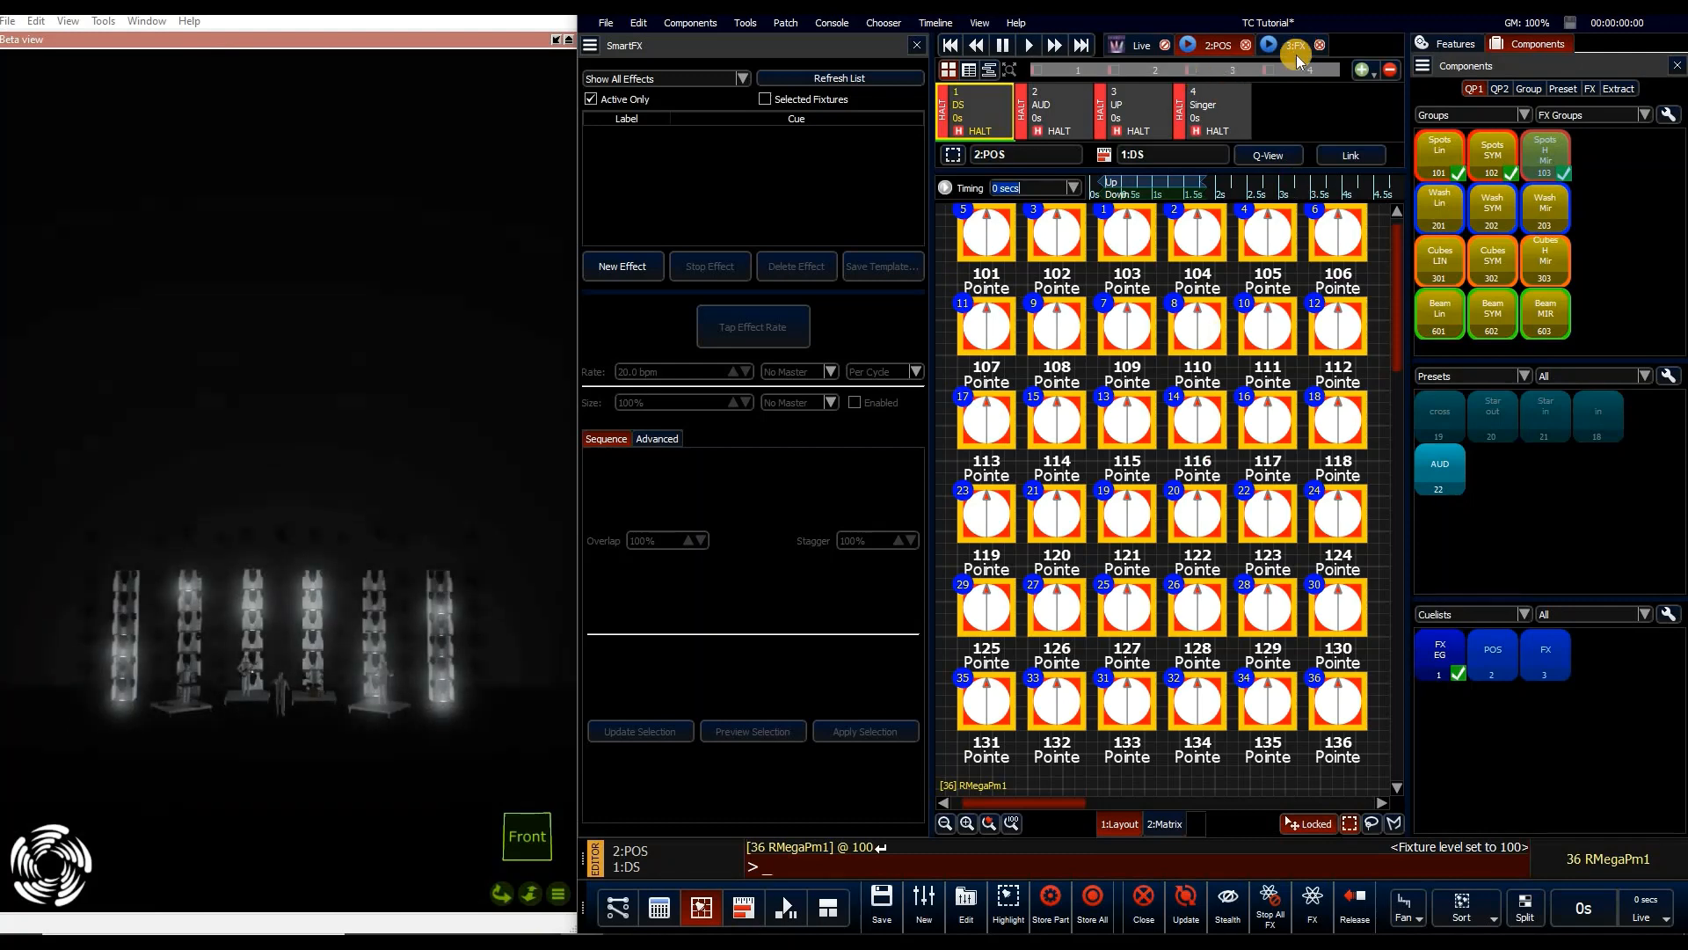
left_click(1078, 46)
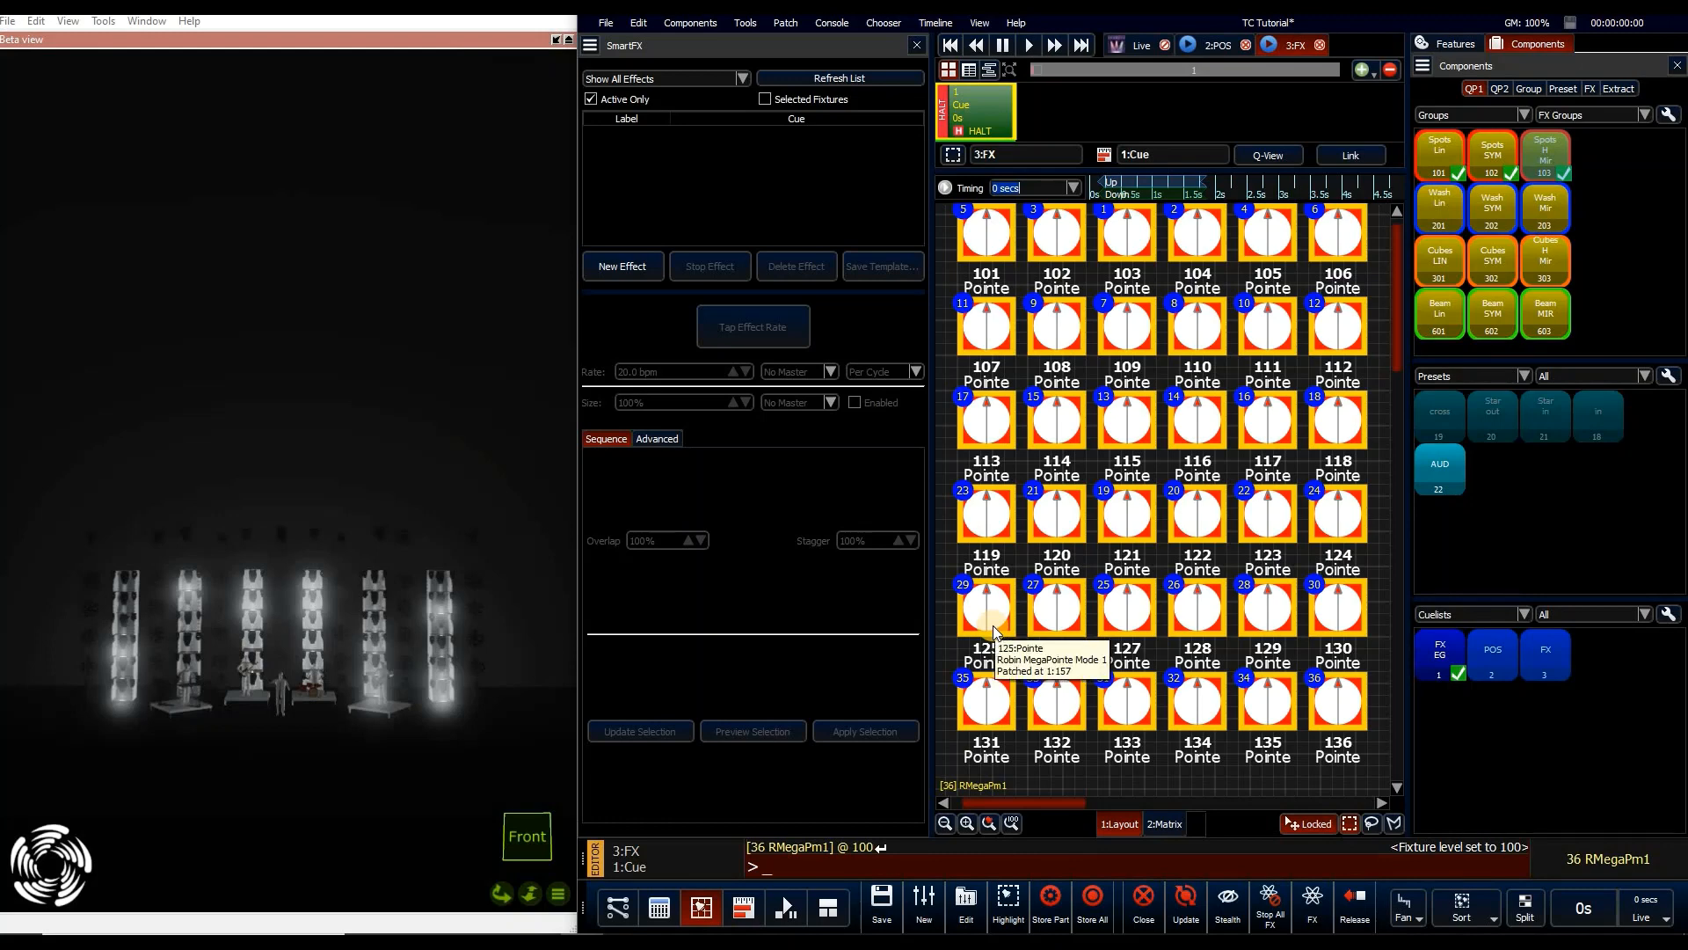
left_click(1224, 46)
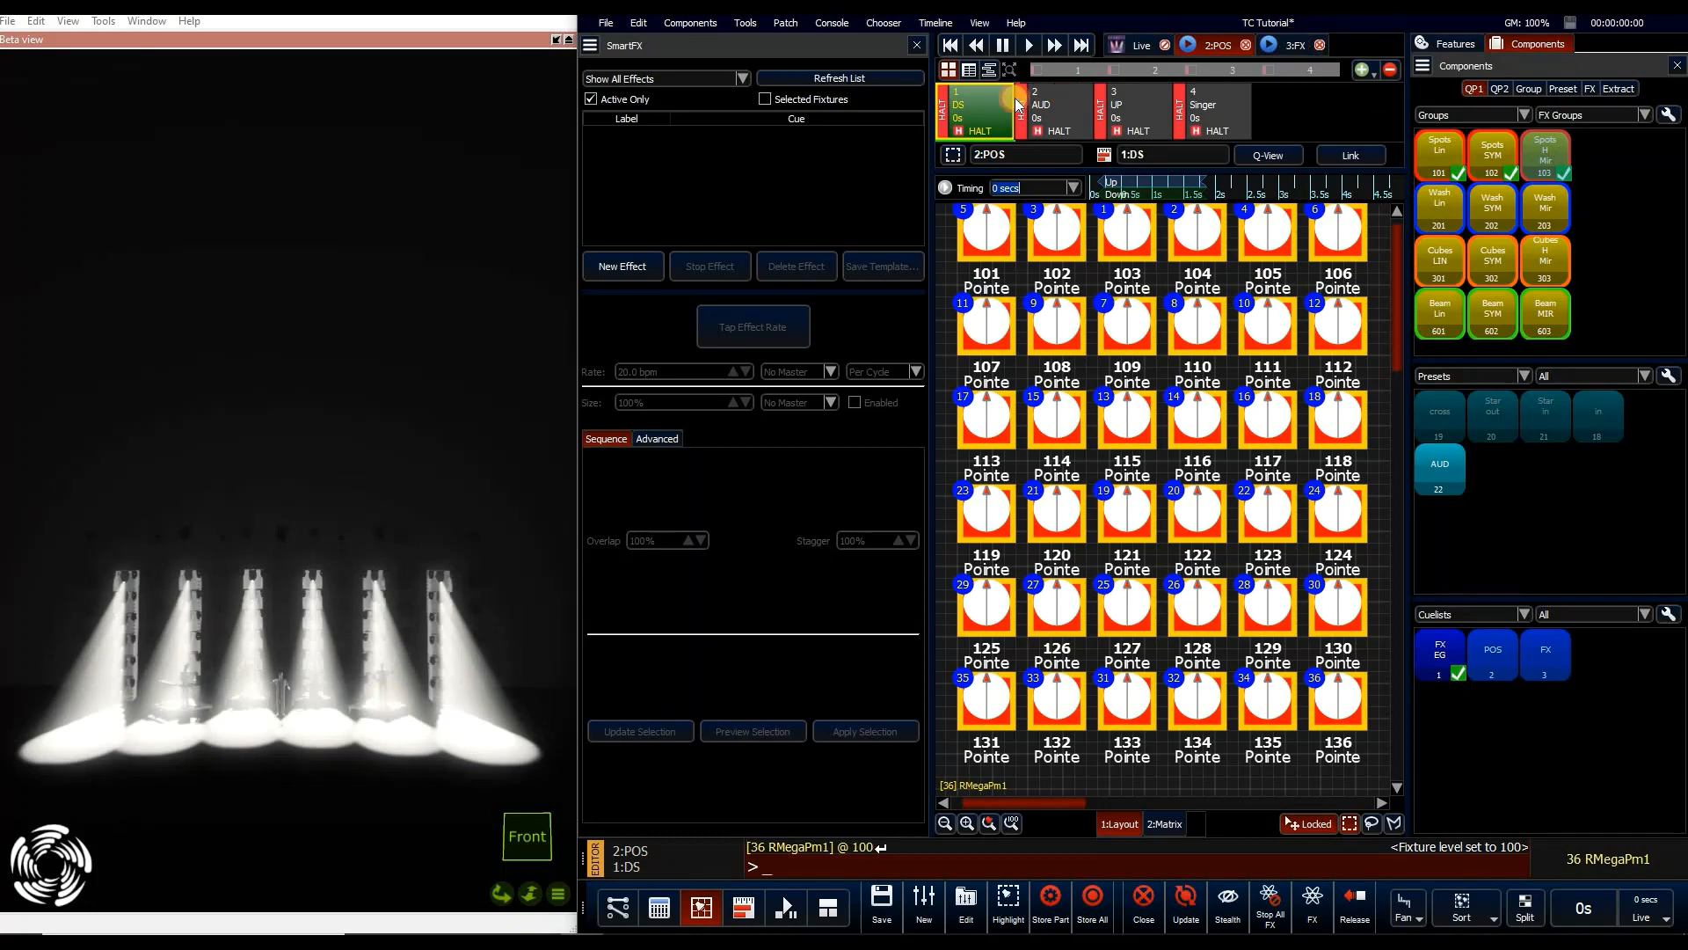
left_click(1028, 44)
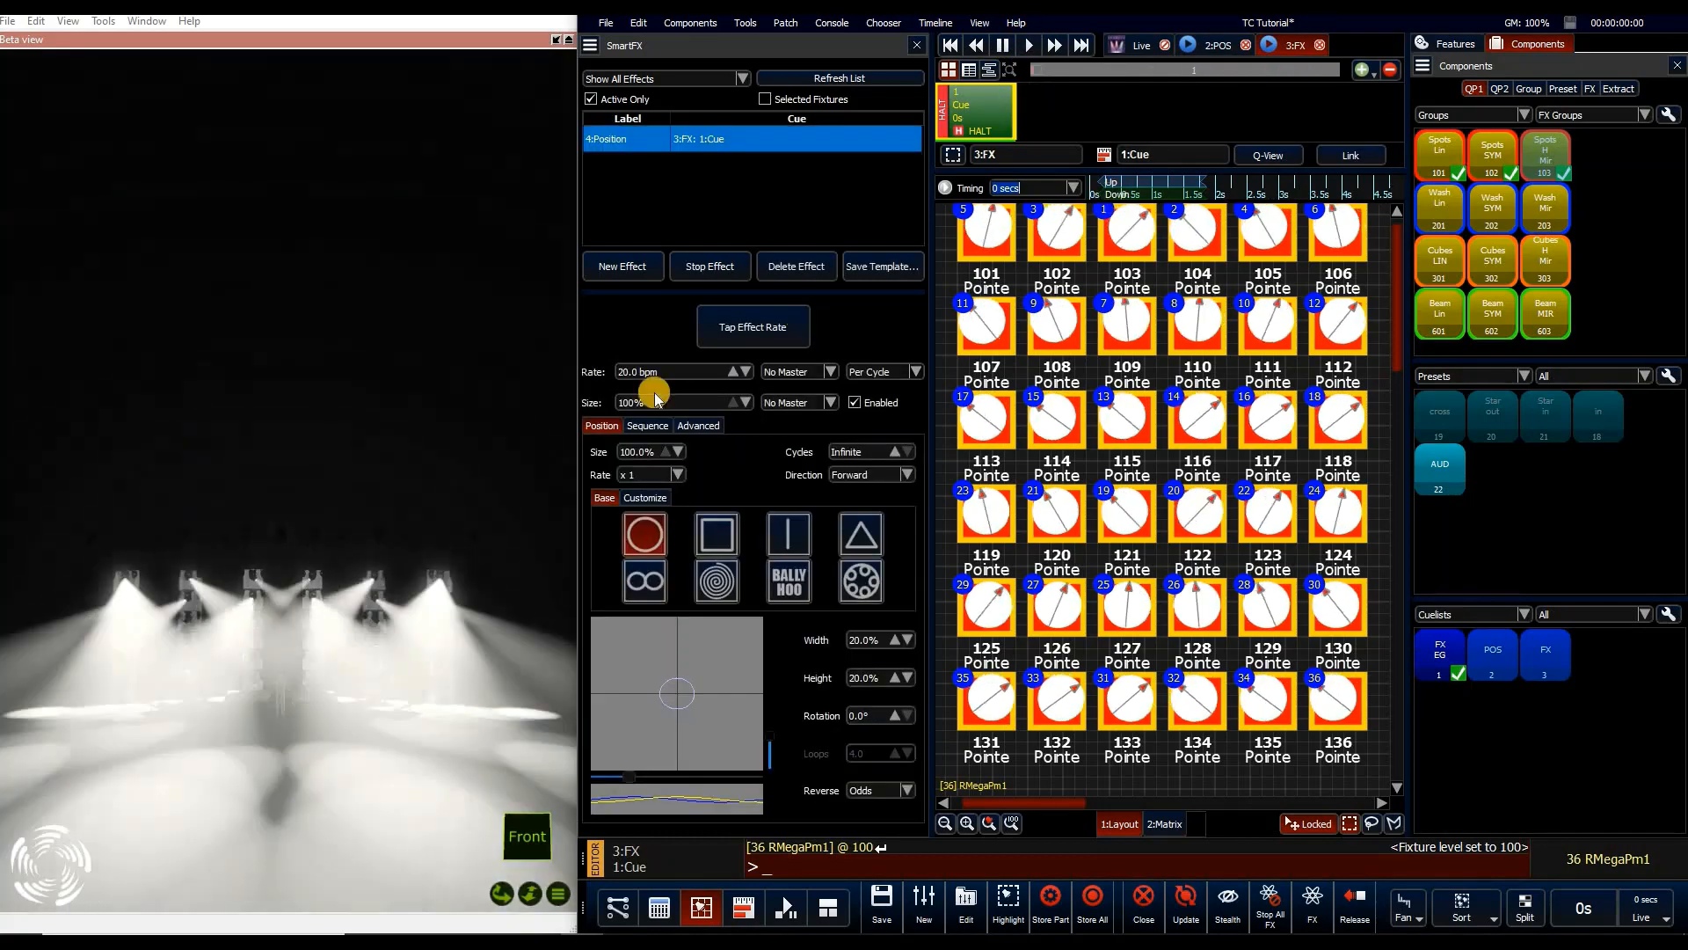
Assign 3:Speed as the rate master and 4:Size as the size master of the Position effect
left_click(698, 425)
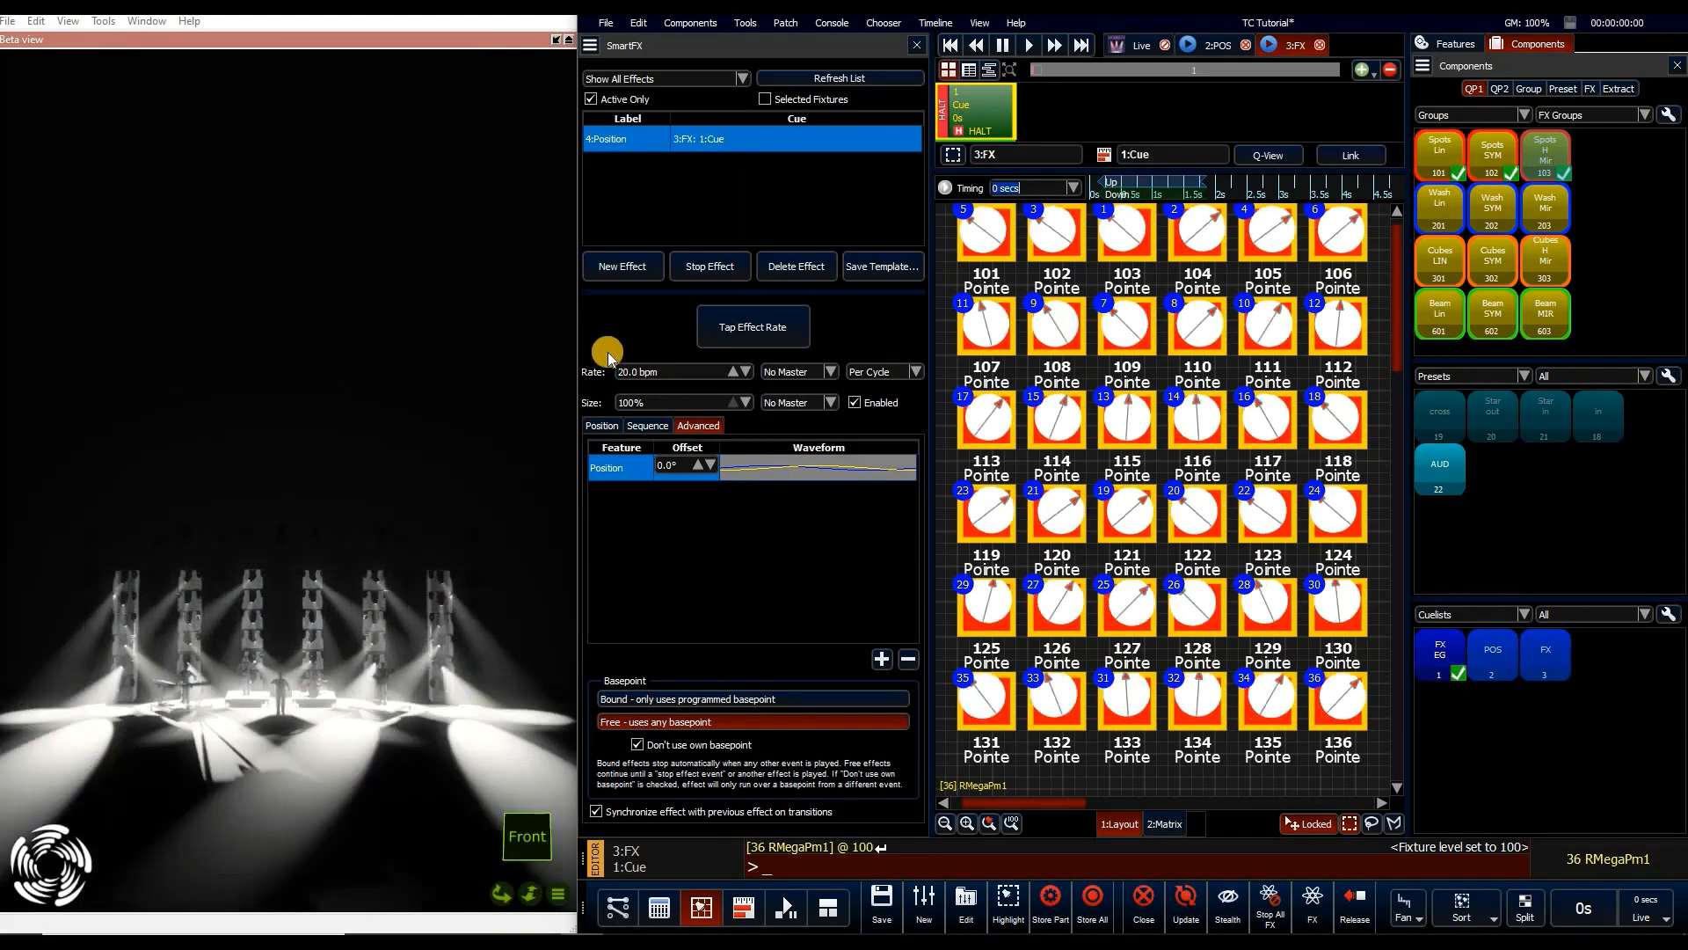
left_click(811, 371)
left_click(784, 447)
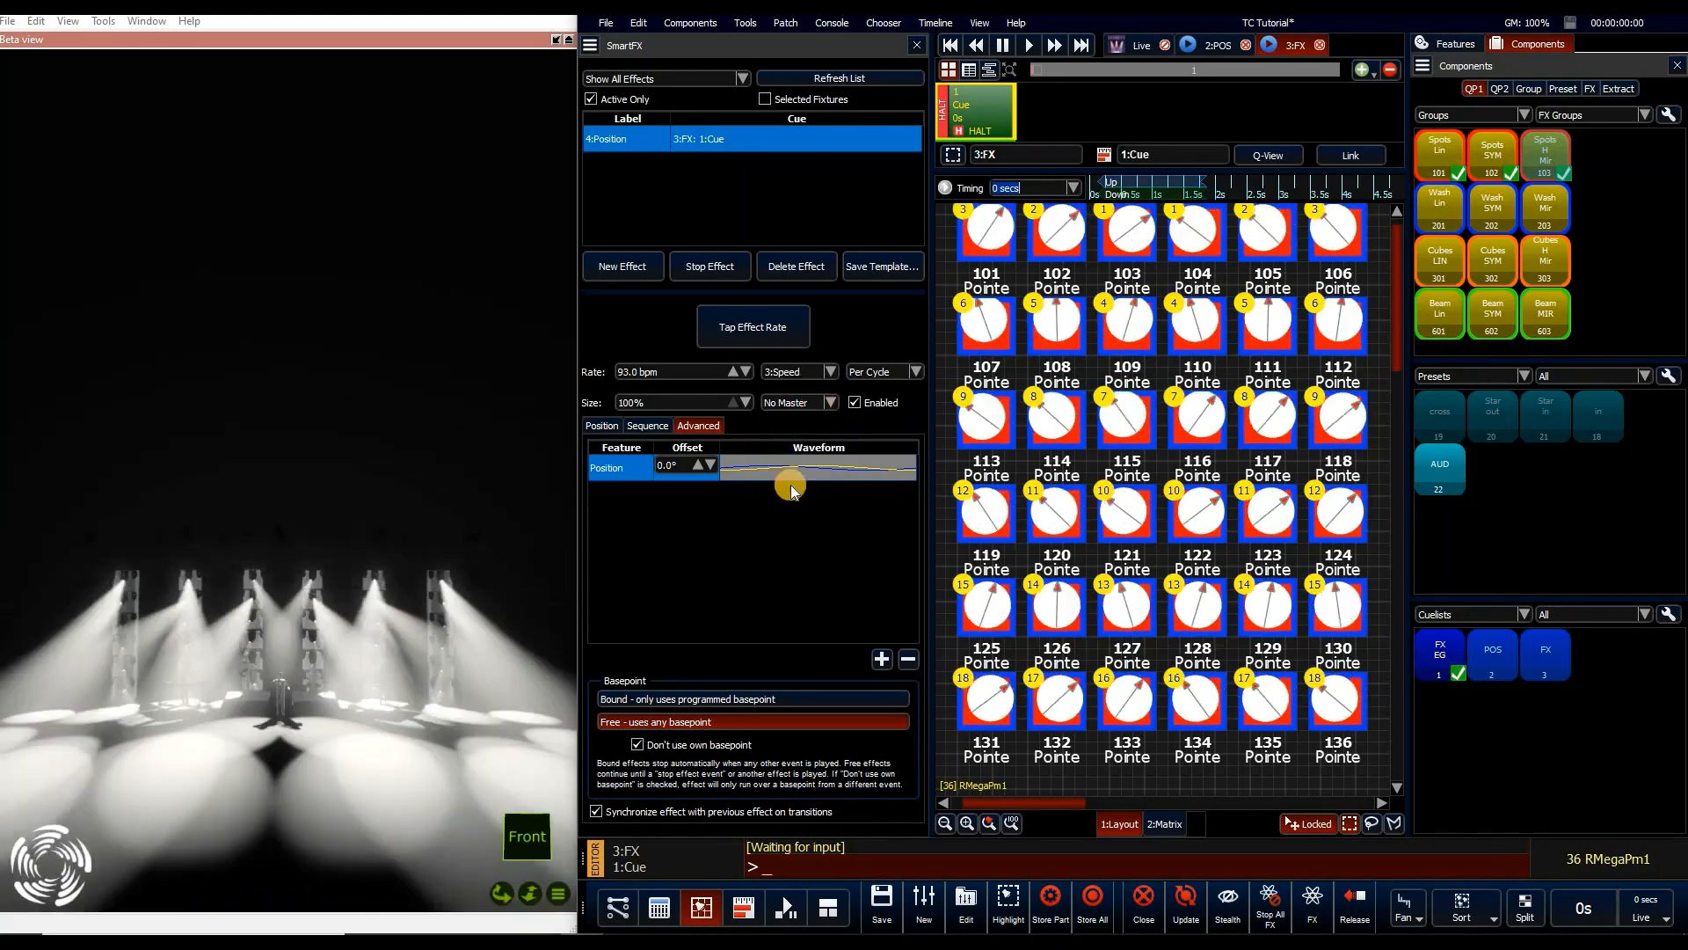
left_click(796, 402)
left_click(796, 515)
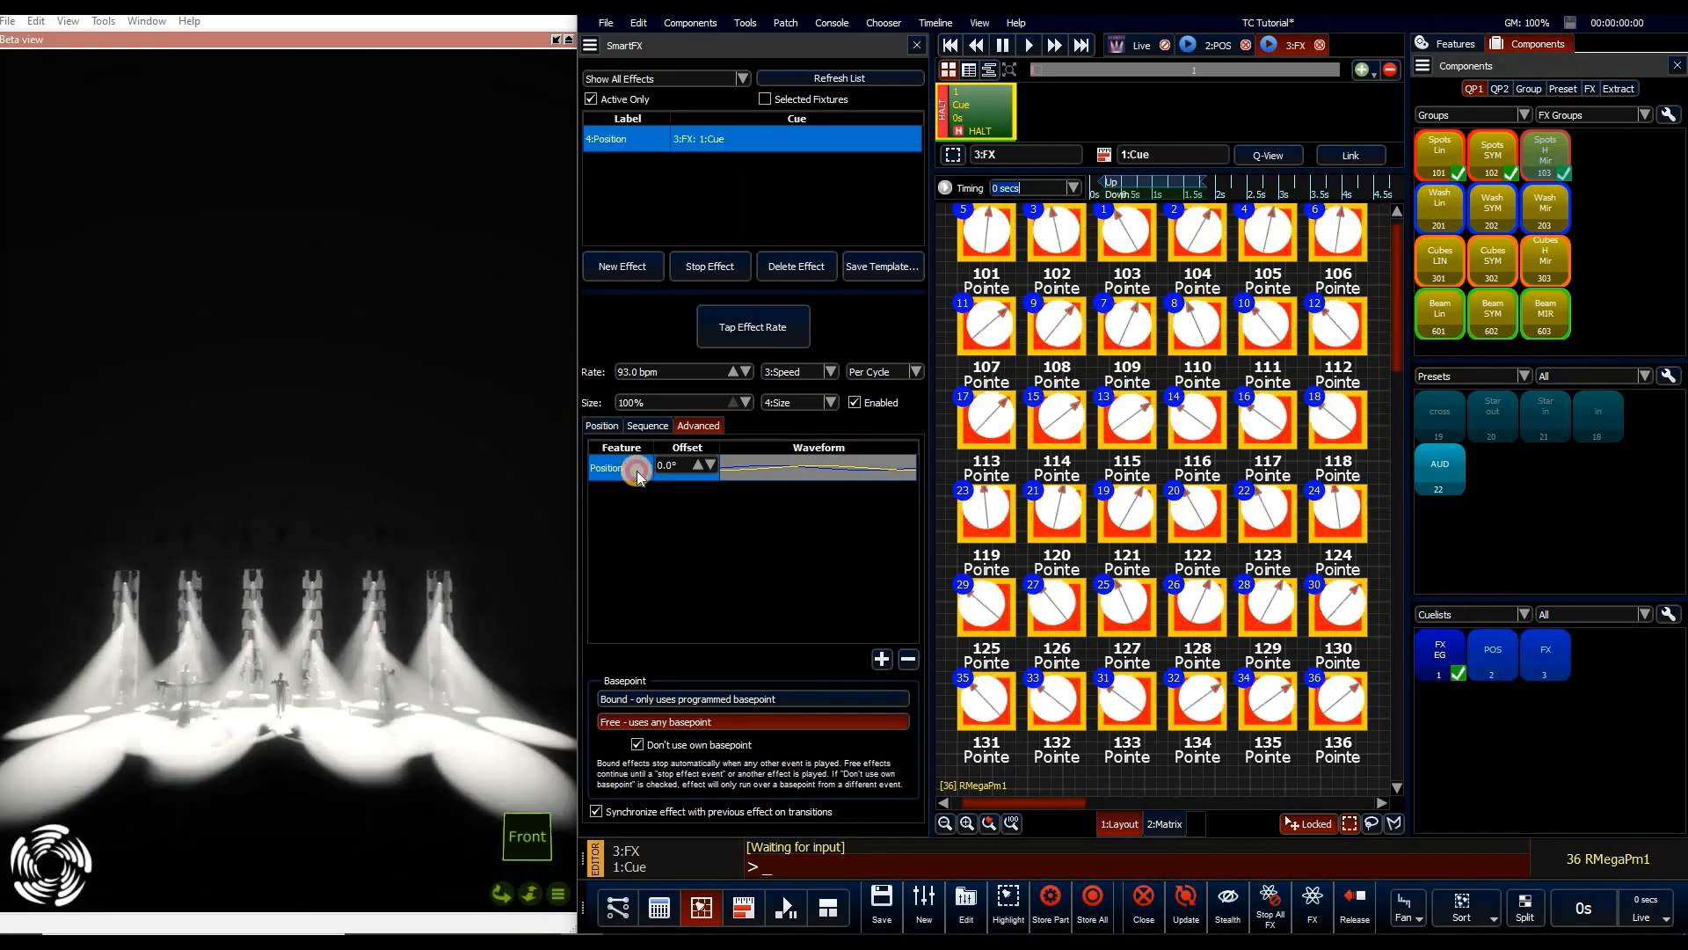
Set the rate multiplier of the effect's Position feature to 1/4
left_click(602, 426)
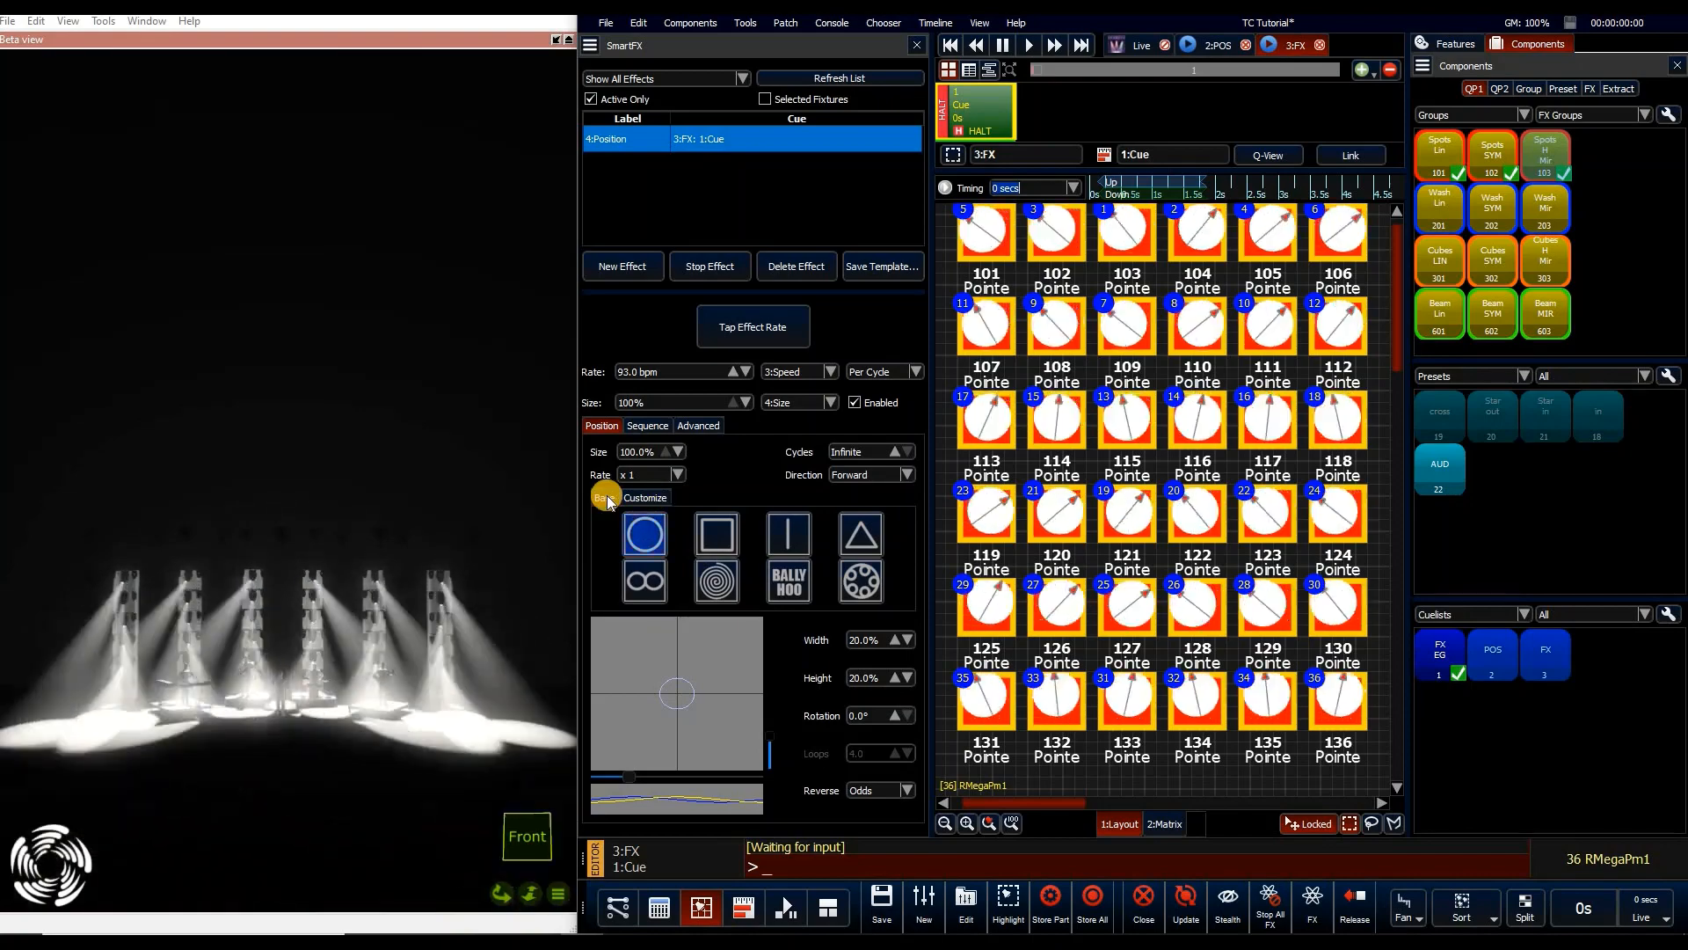
left_click(654, 476)
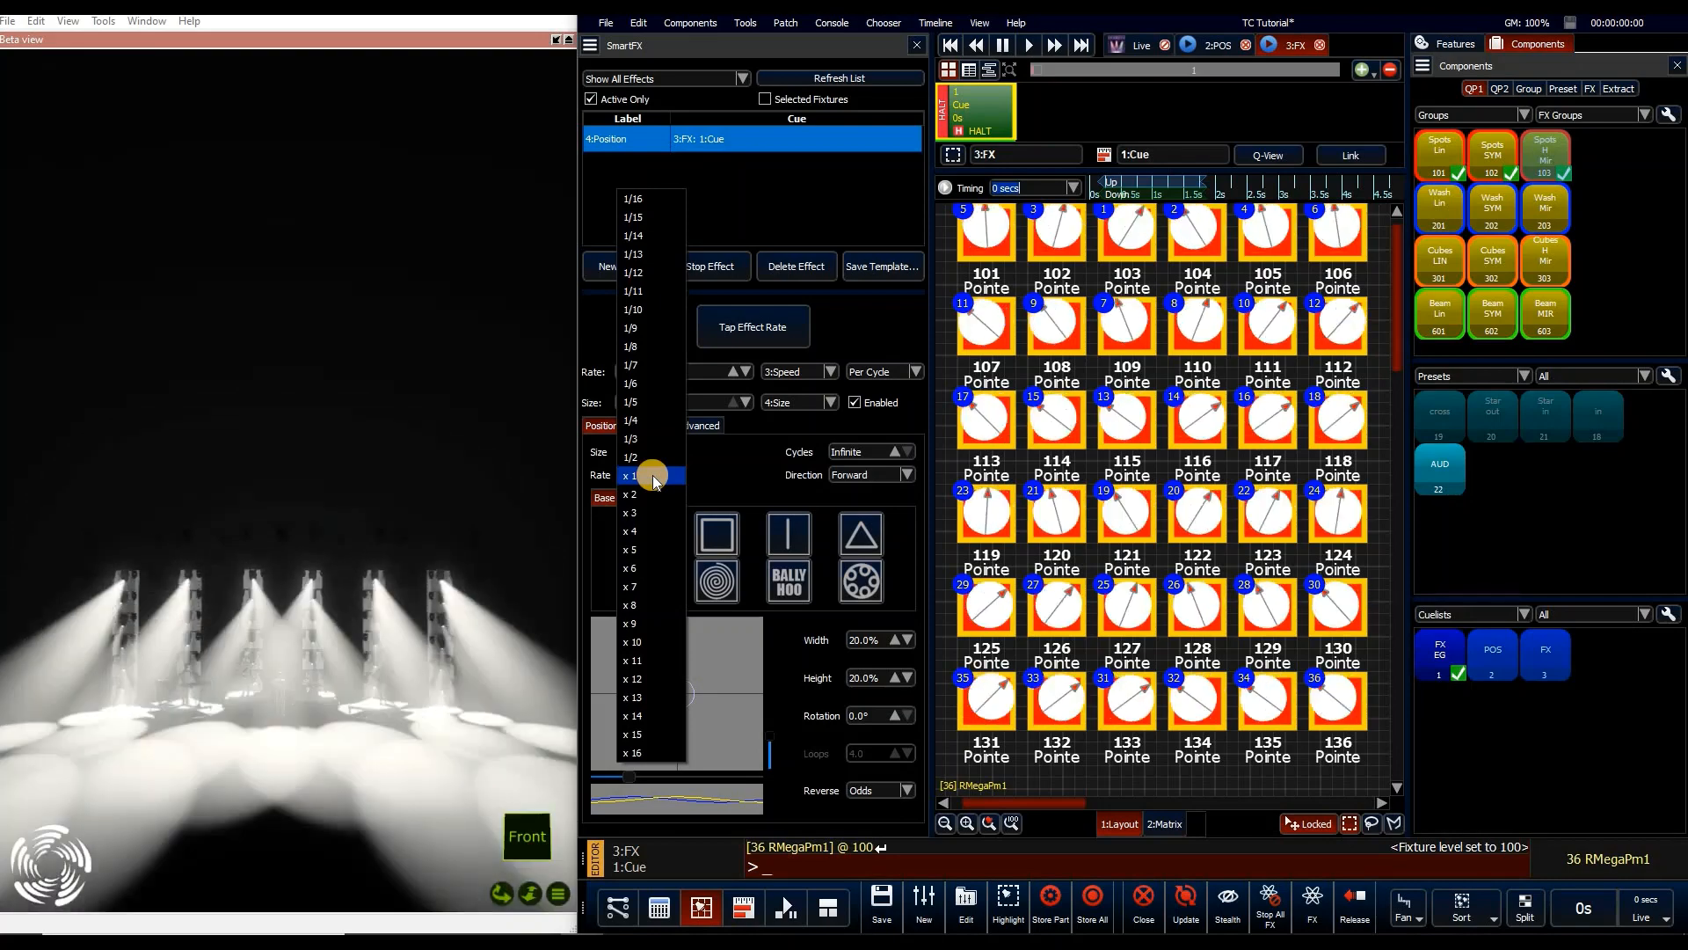
left_click(651, 420)
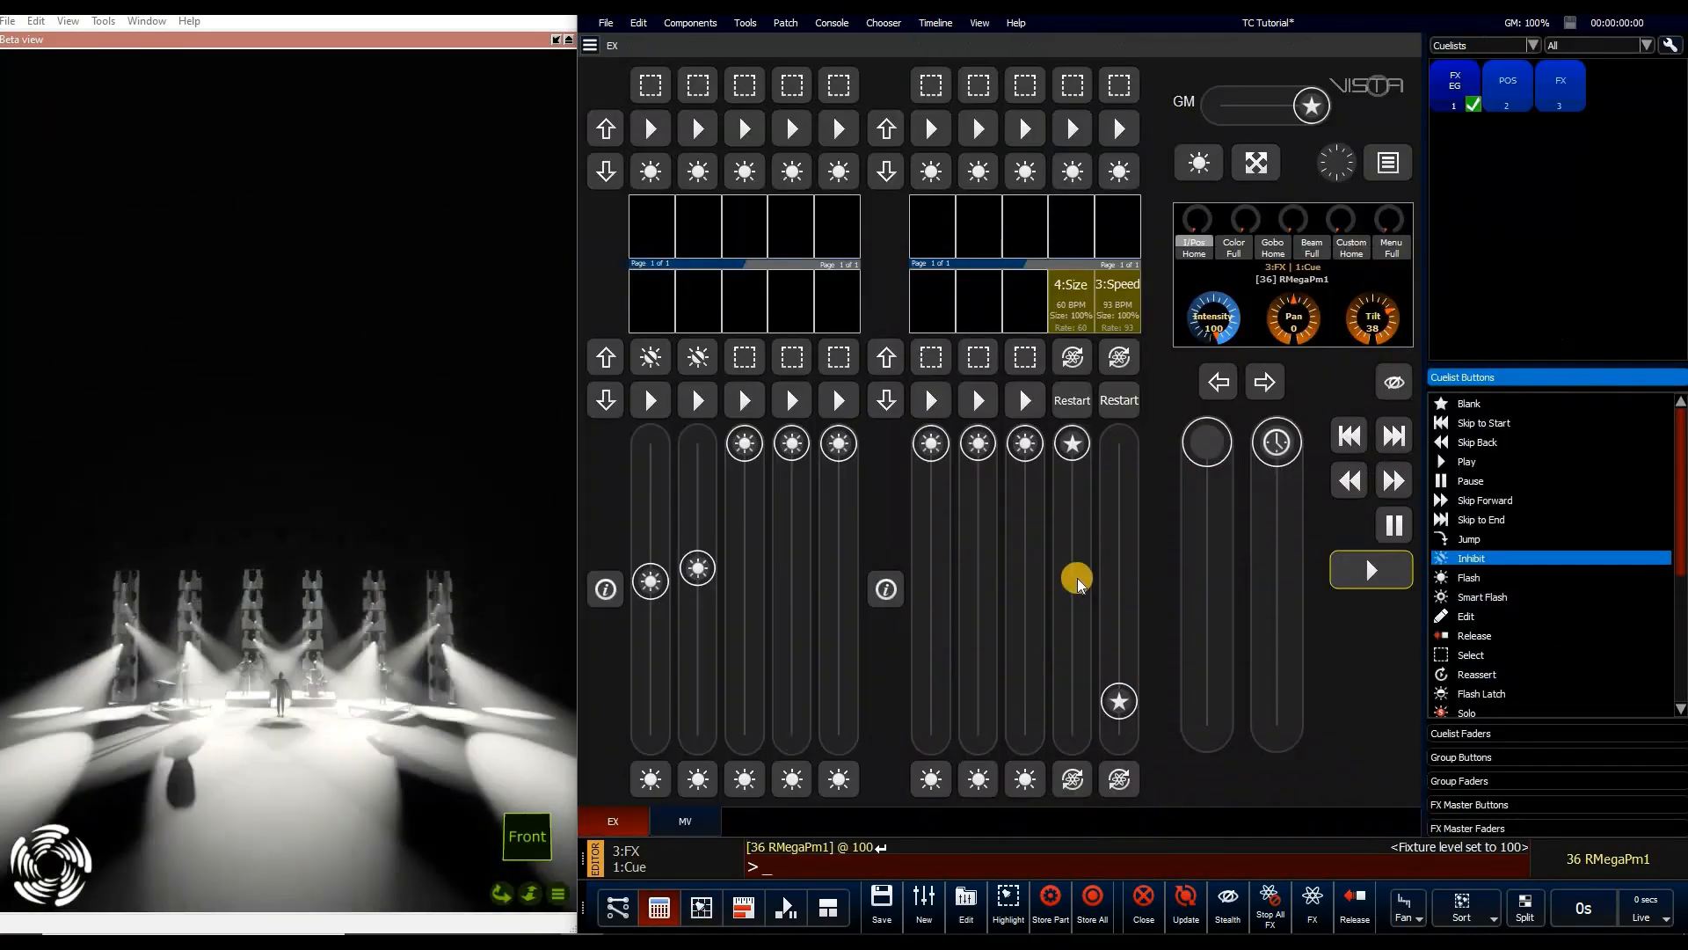
Set the Speed master to 122 BPM and the Size master to 0%, then advance the POS cuelist to UP
left_click(1120, 774)
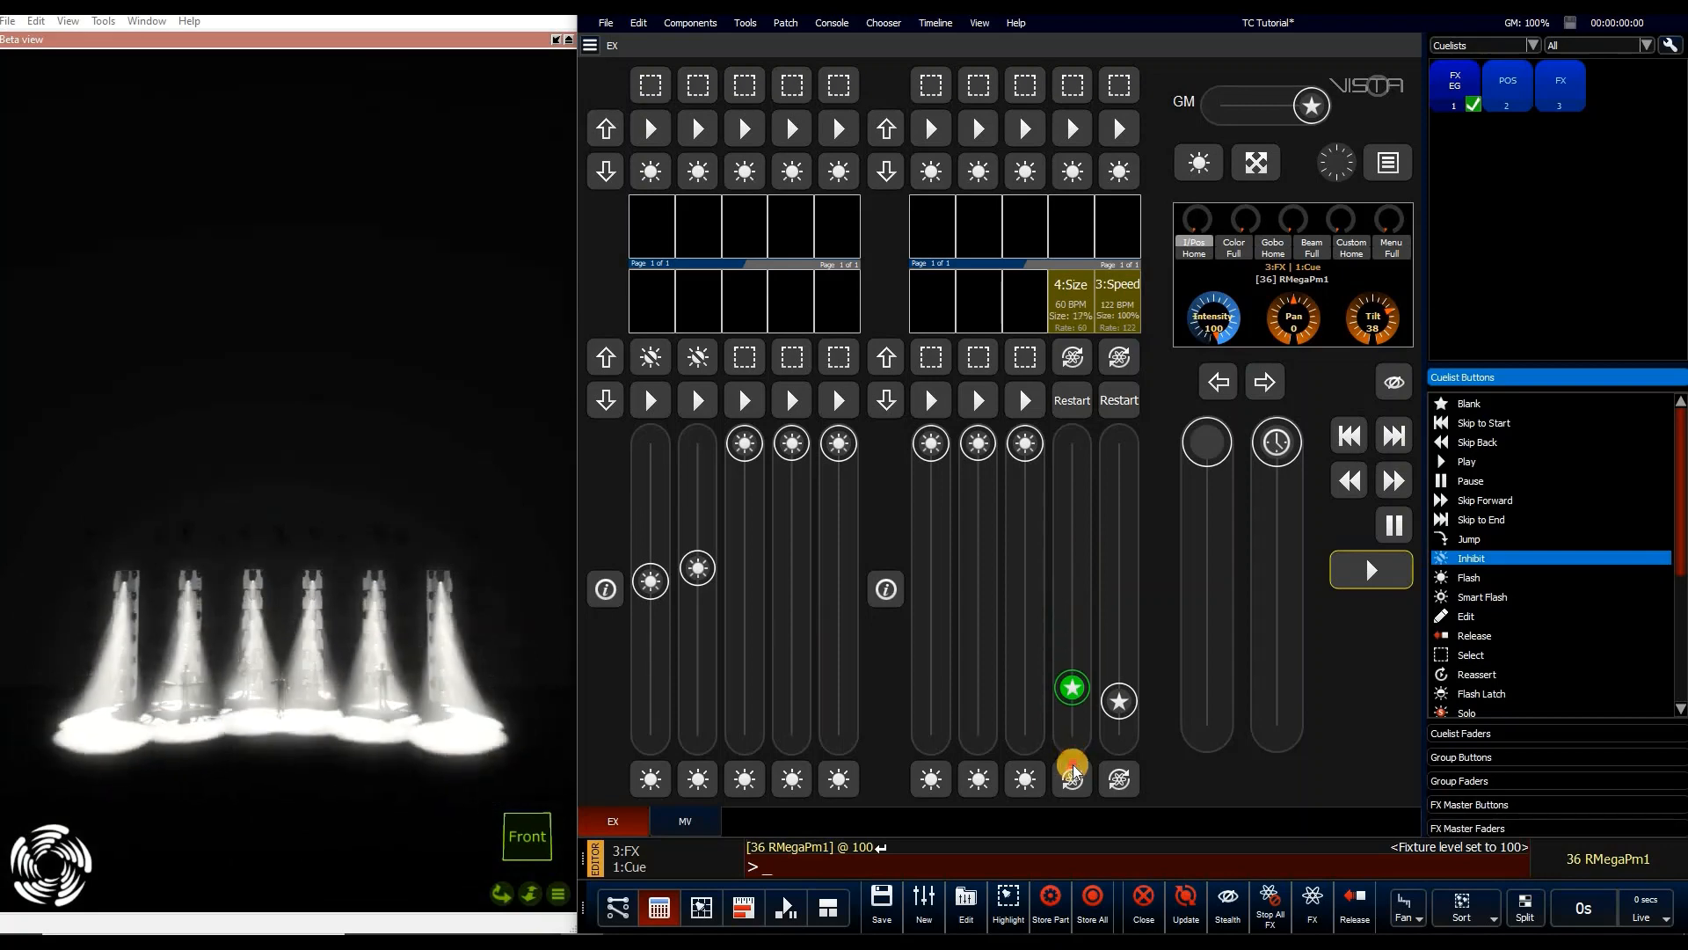
left_click(700, 899)
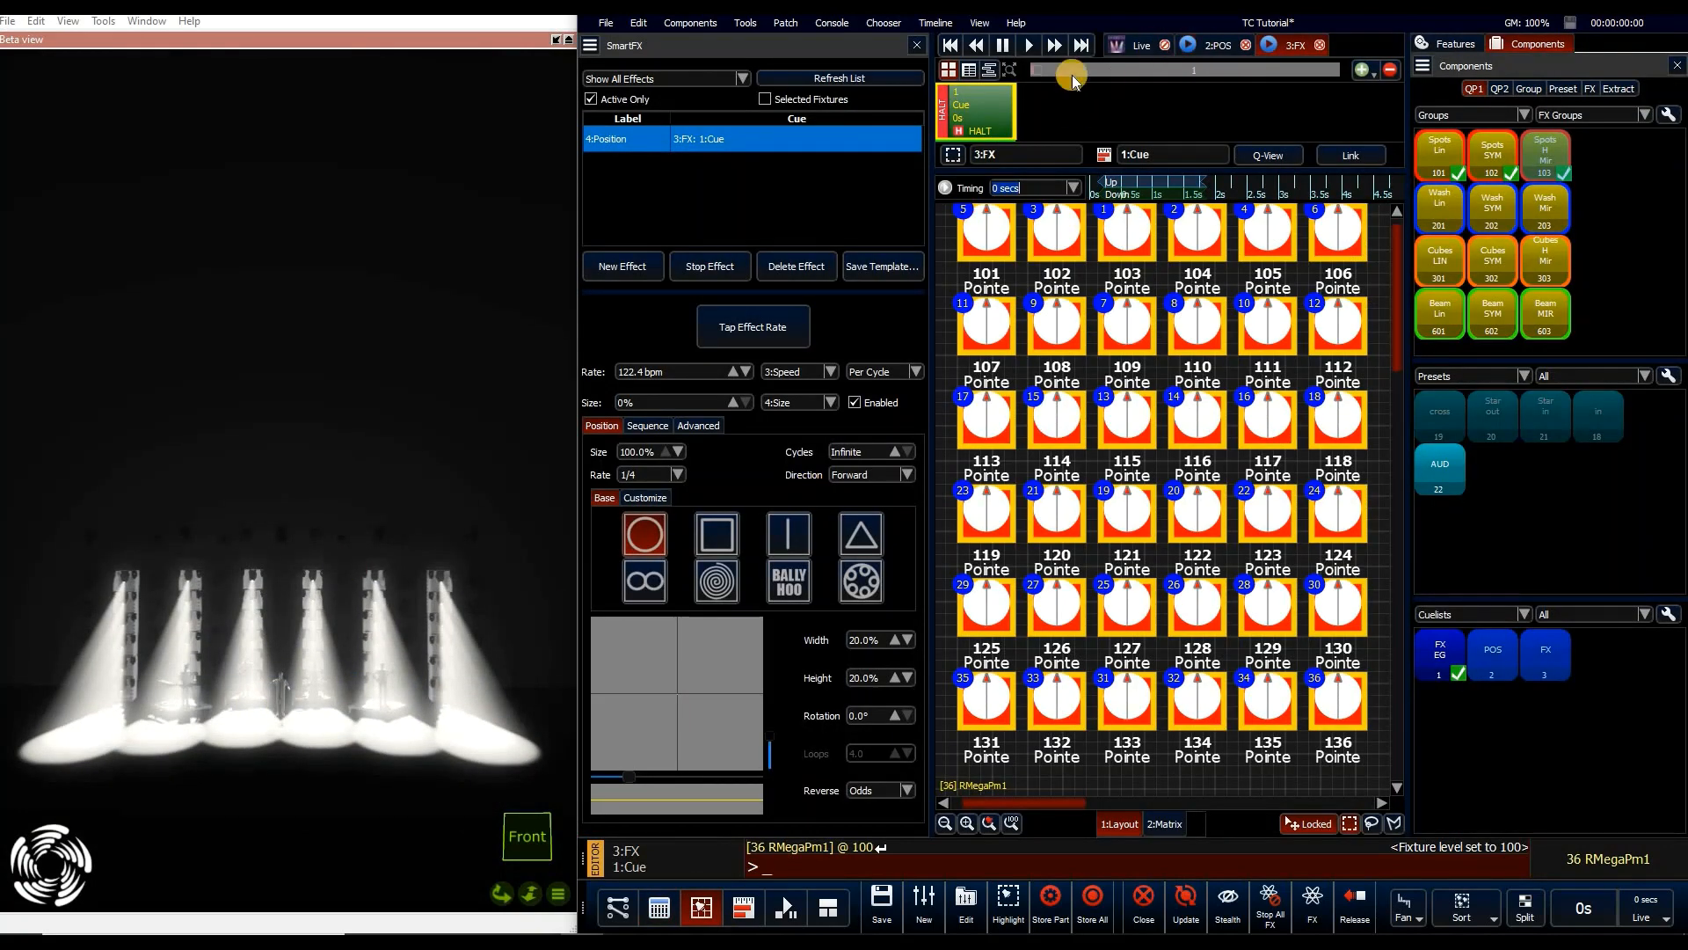
left_click(1034, 45)
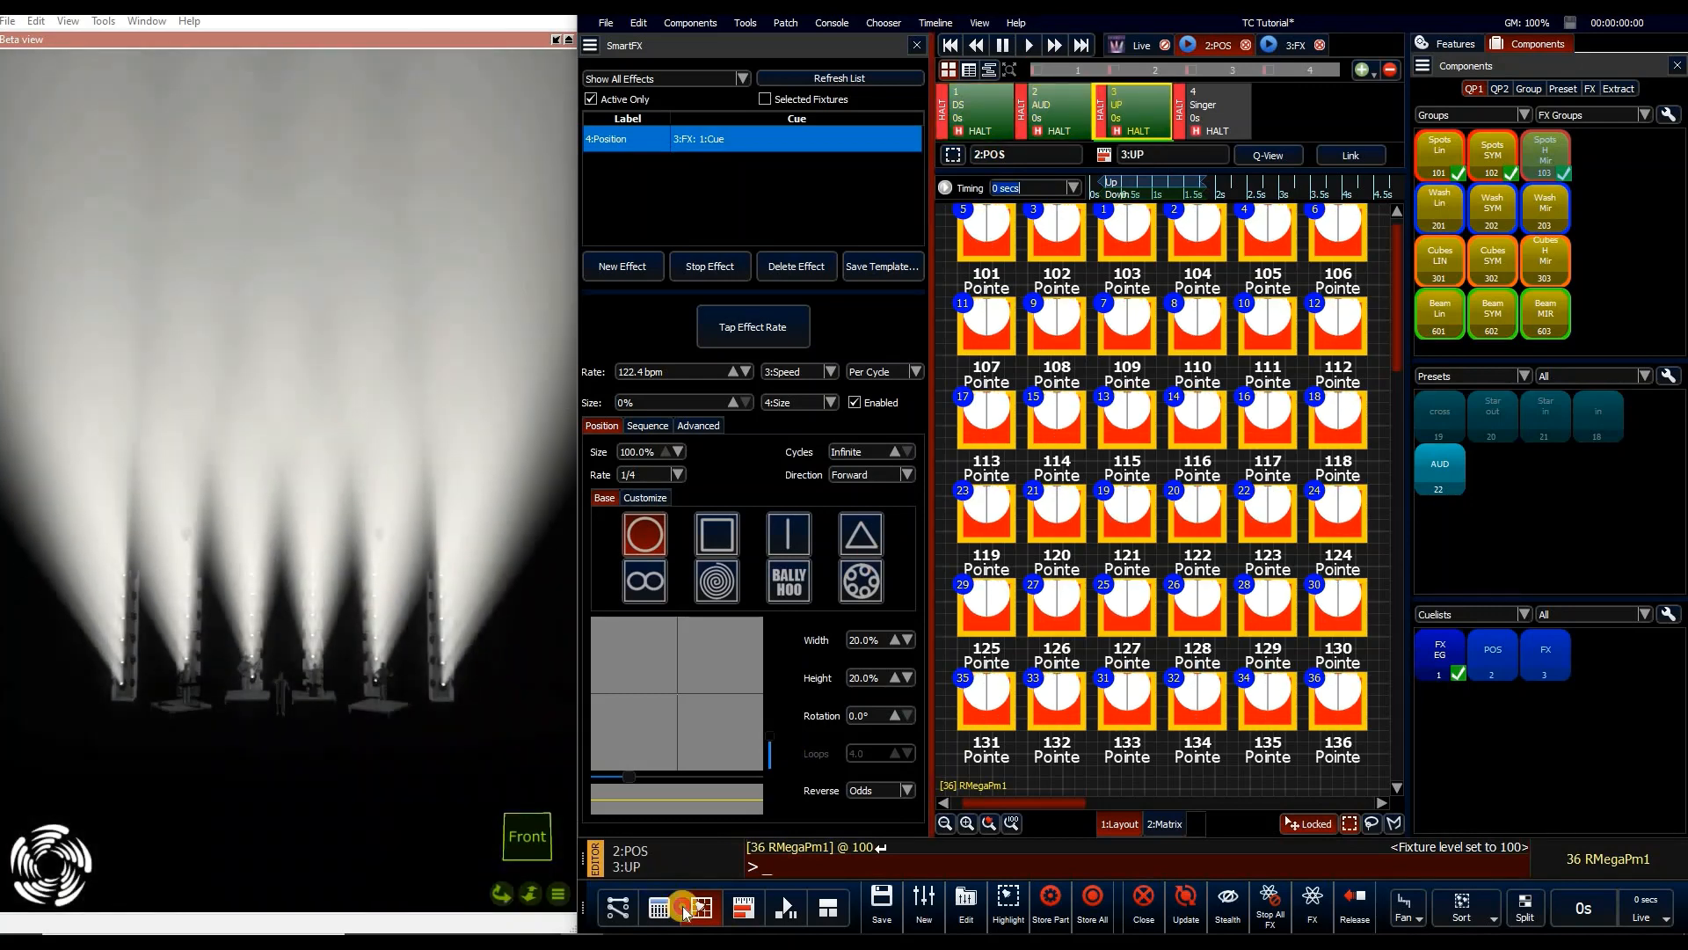
Raise the Size master to 100% over the UP cue, then lower it back to 0%
left_click(683, 908)
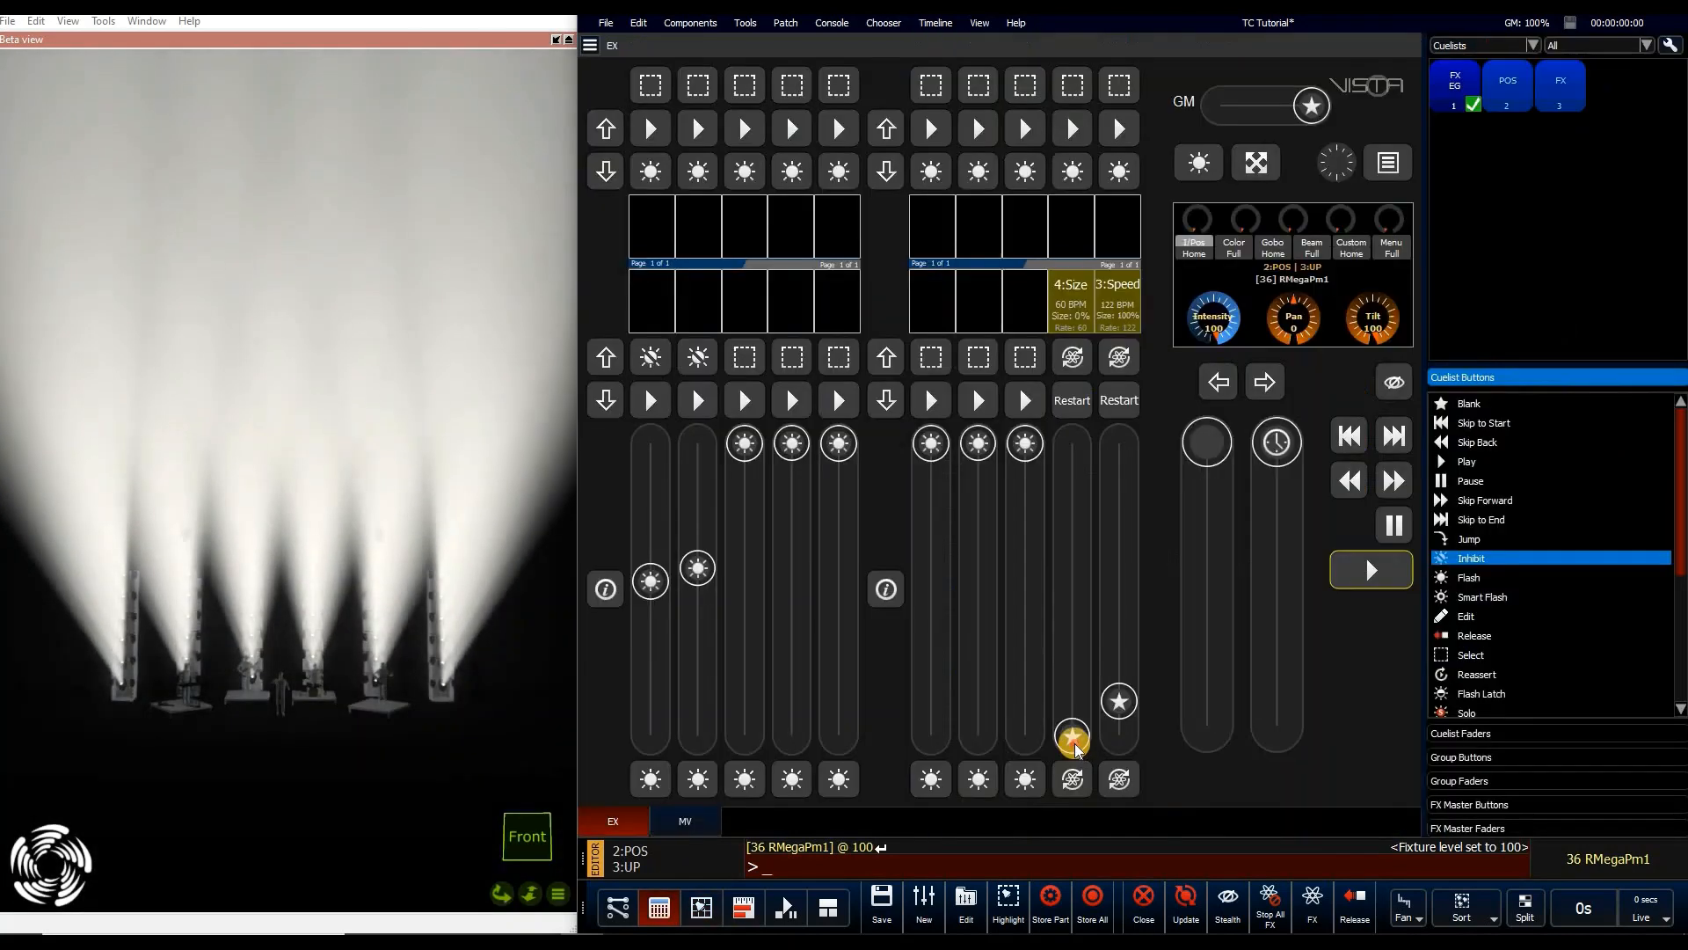
left_click_drag(1080, 674, 1071, 428)
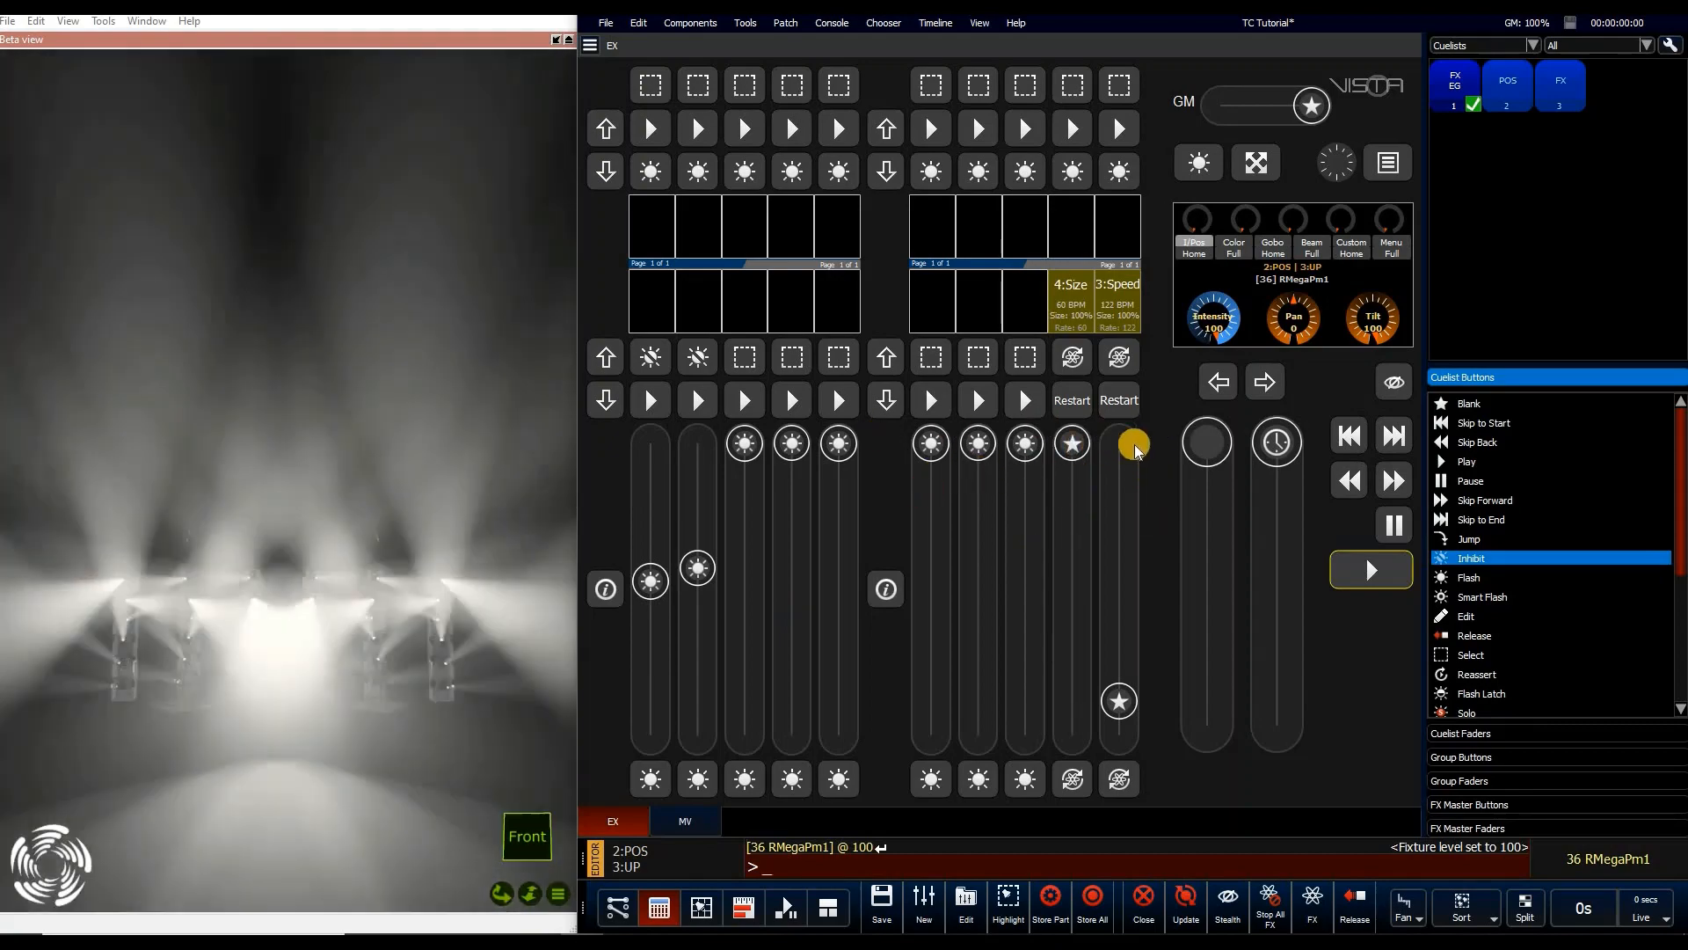
left_click_drag(1072, 443, 1063, 739)
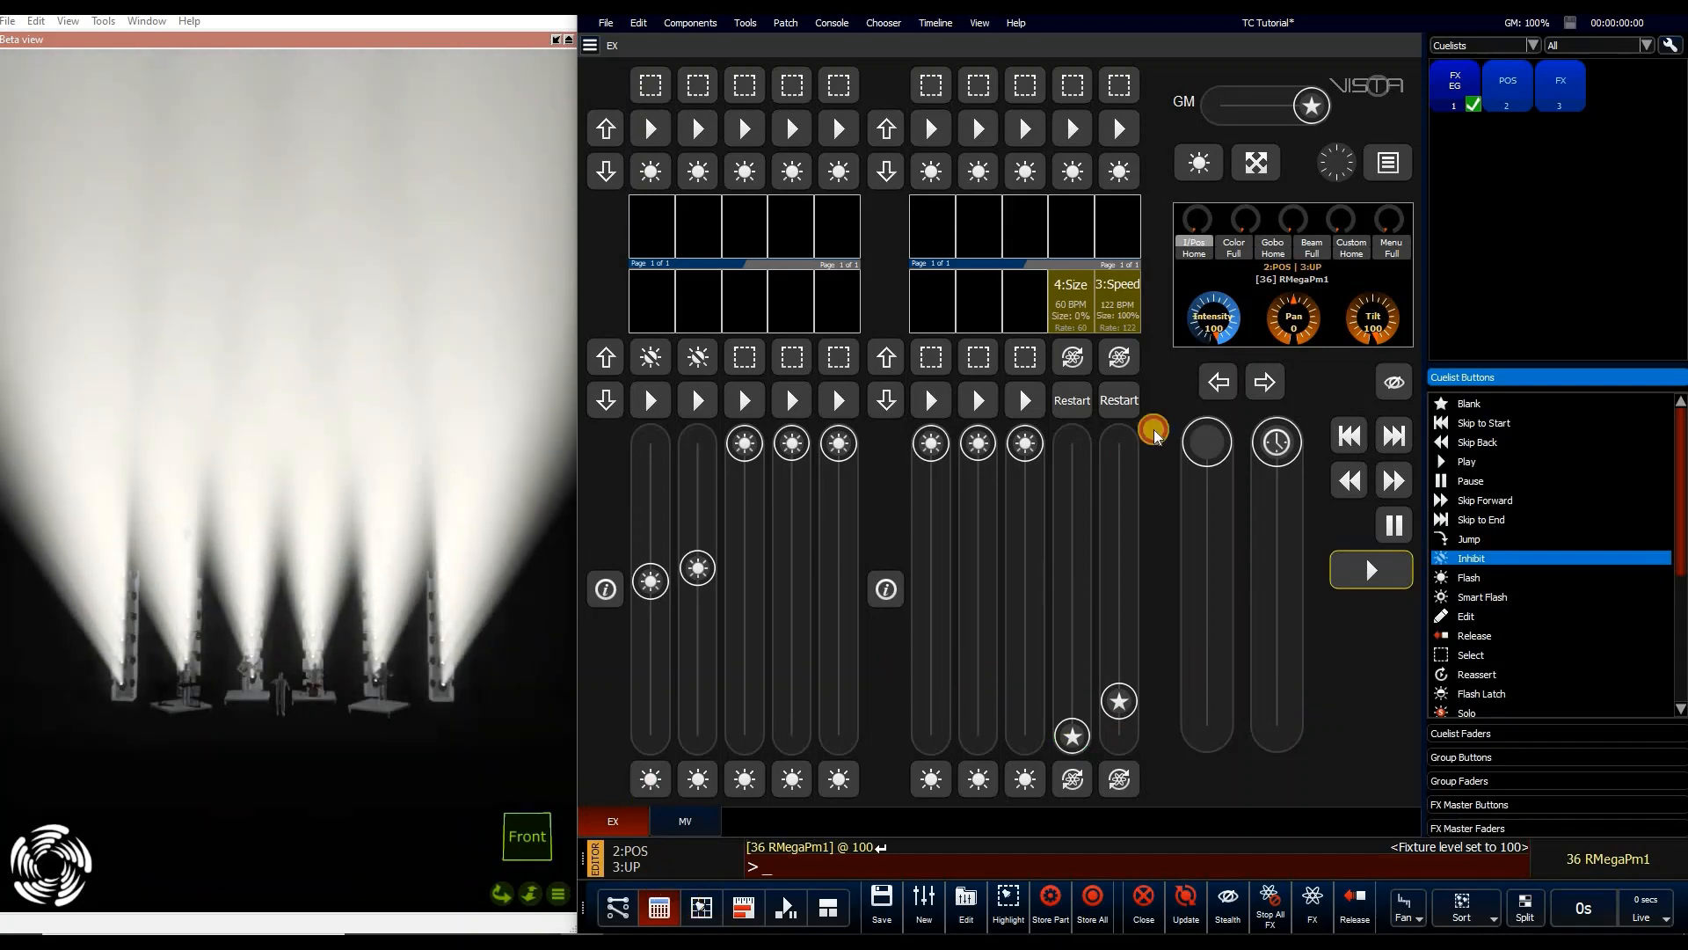
Play the Singer cue, then raise the Size master to 100% and slow the Speed master to 34 BPM
left_click(703, 909)
left_click(1030, 46)
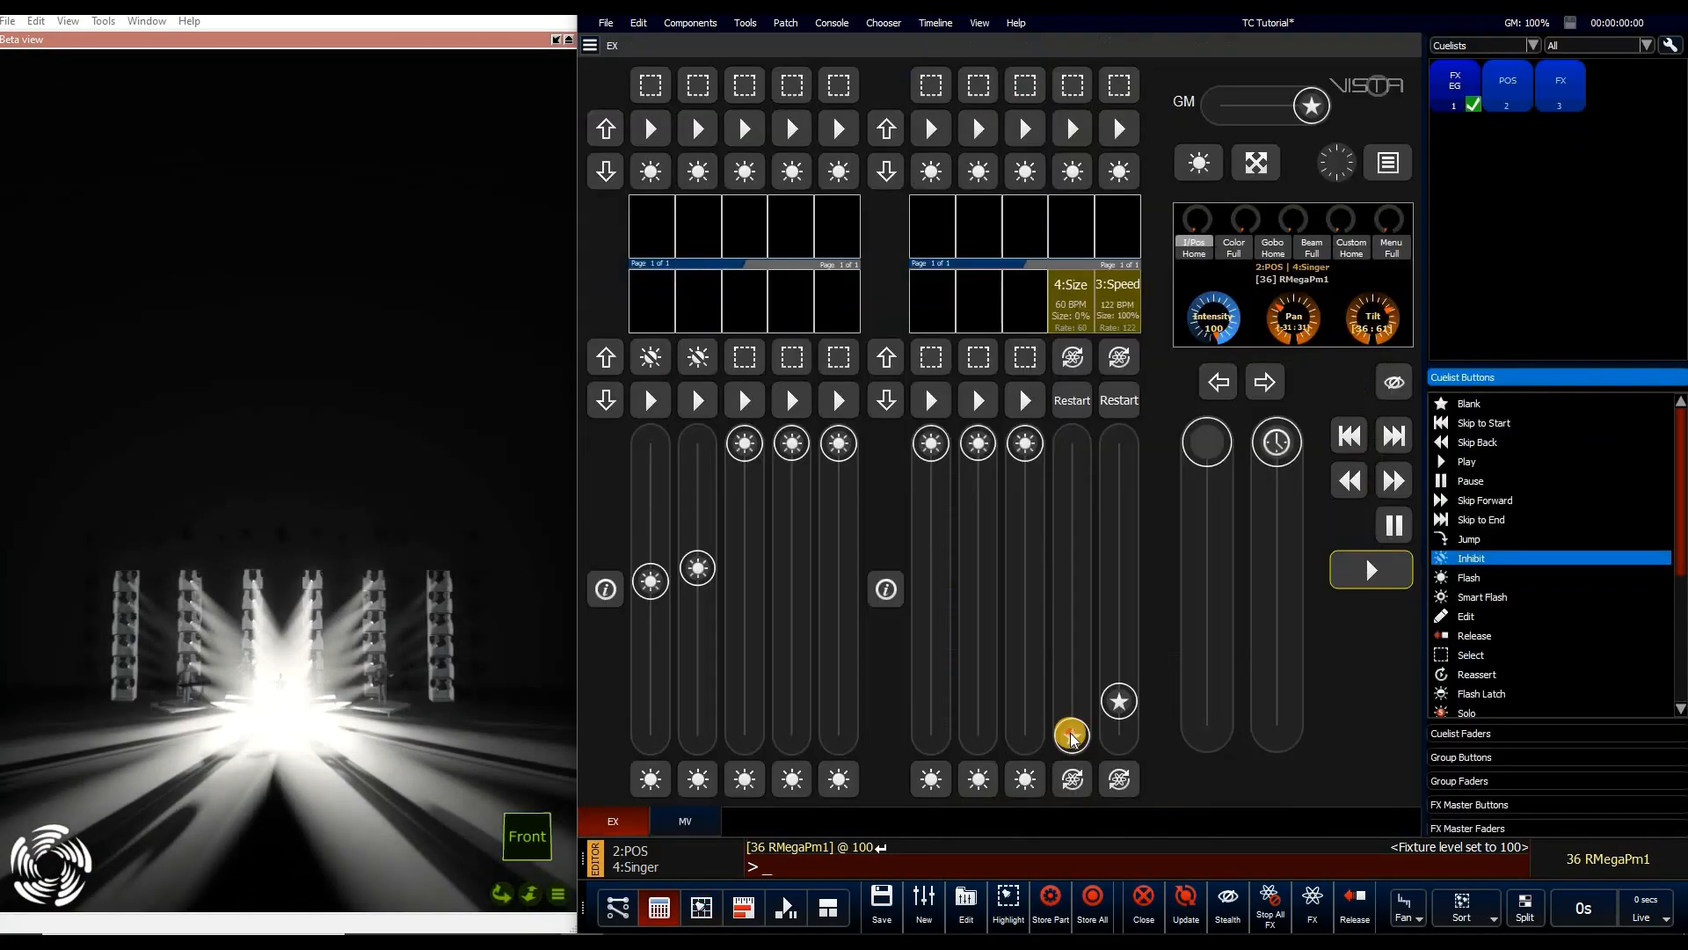
left_click(1078, 711)
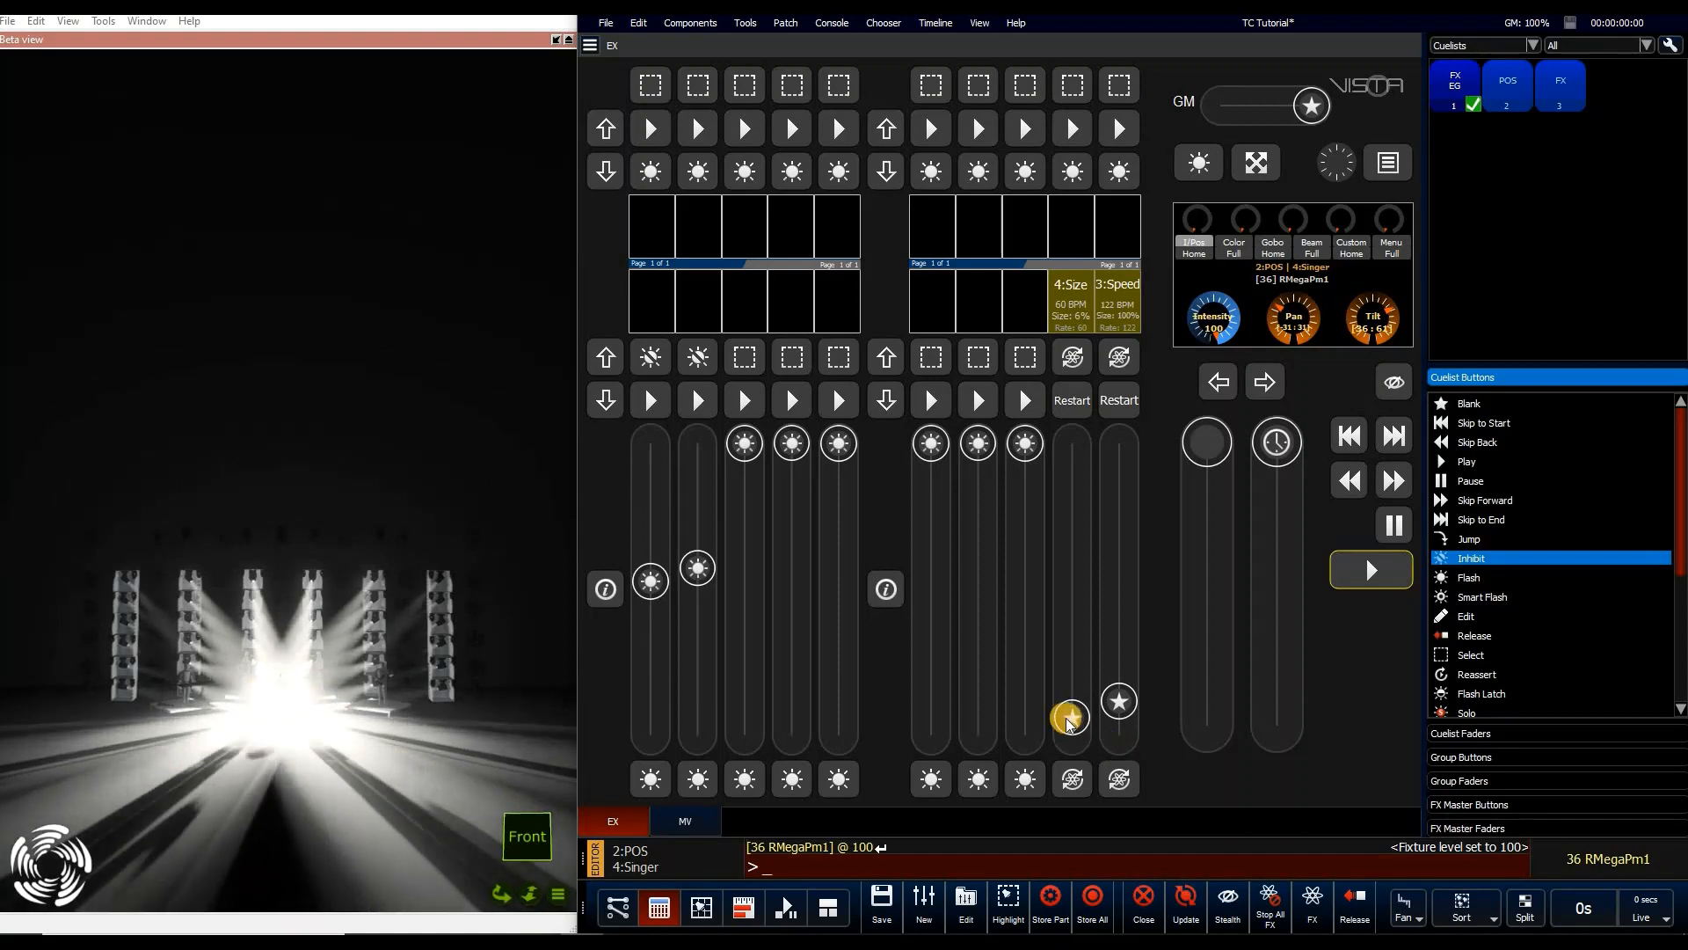
left_click_drag(1088, 684, 1382, 762)
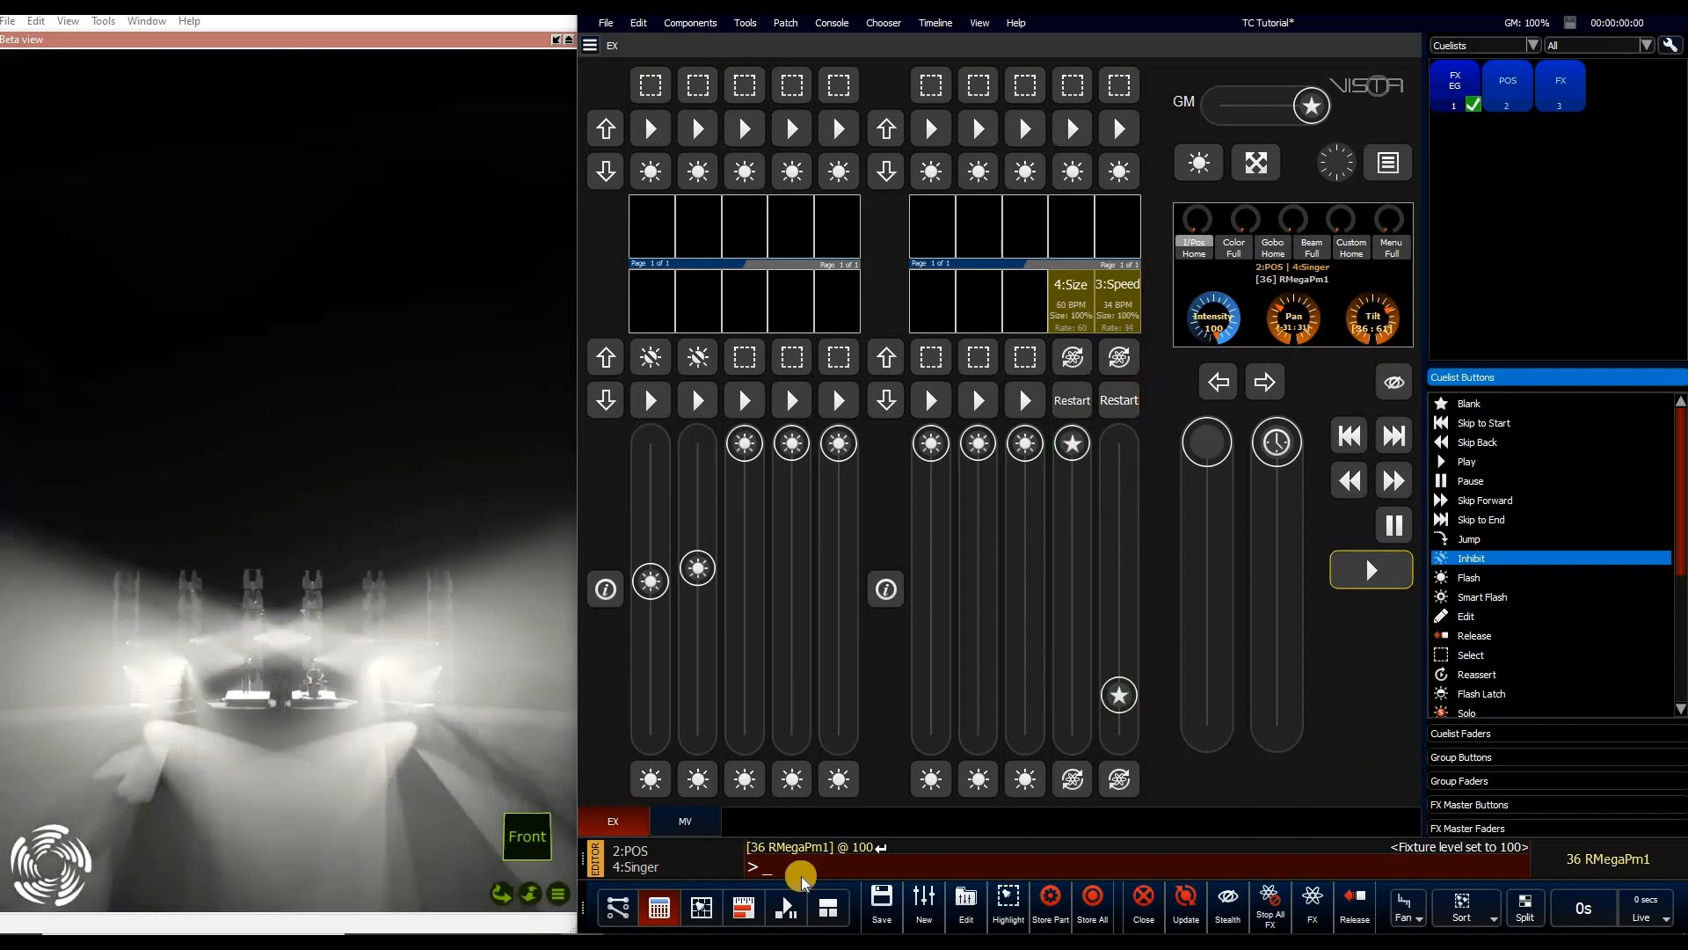
Play the DS cue in the POS cuelist with the effect running and display the effect's advanced basepoint settings
left_click(701, 906)
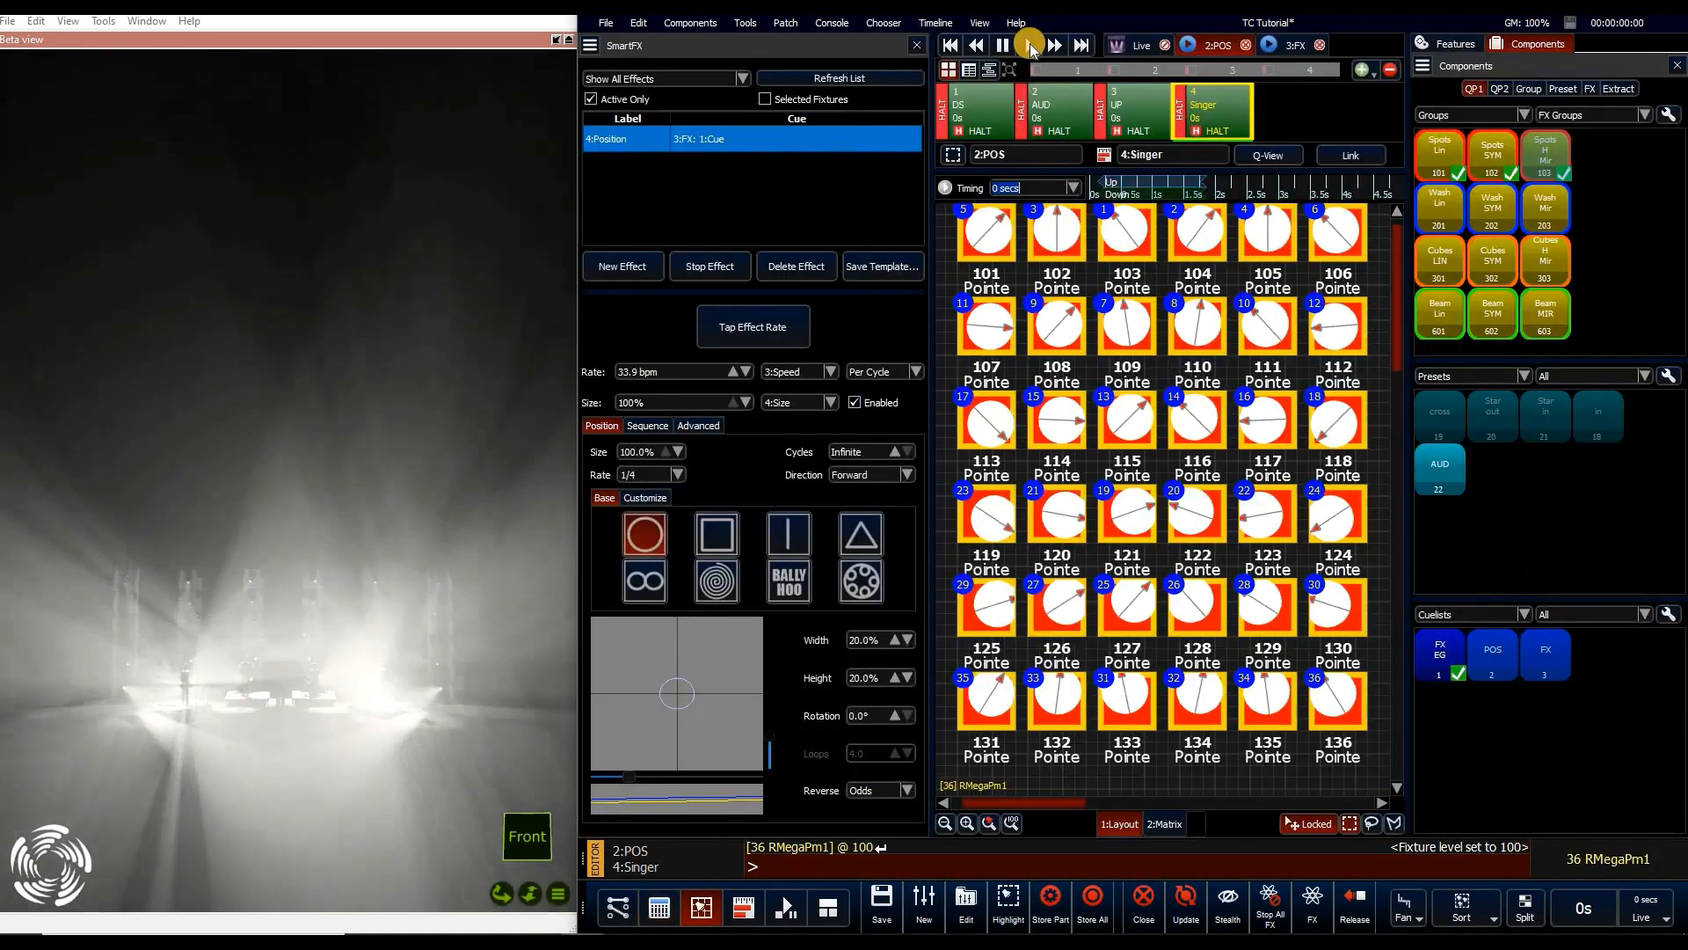
left_click(1030, 46)
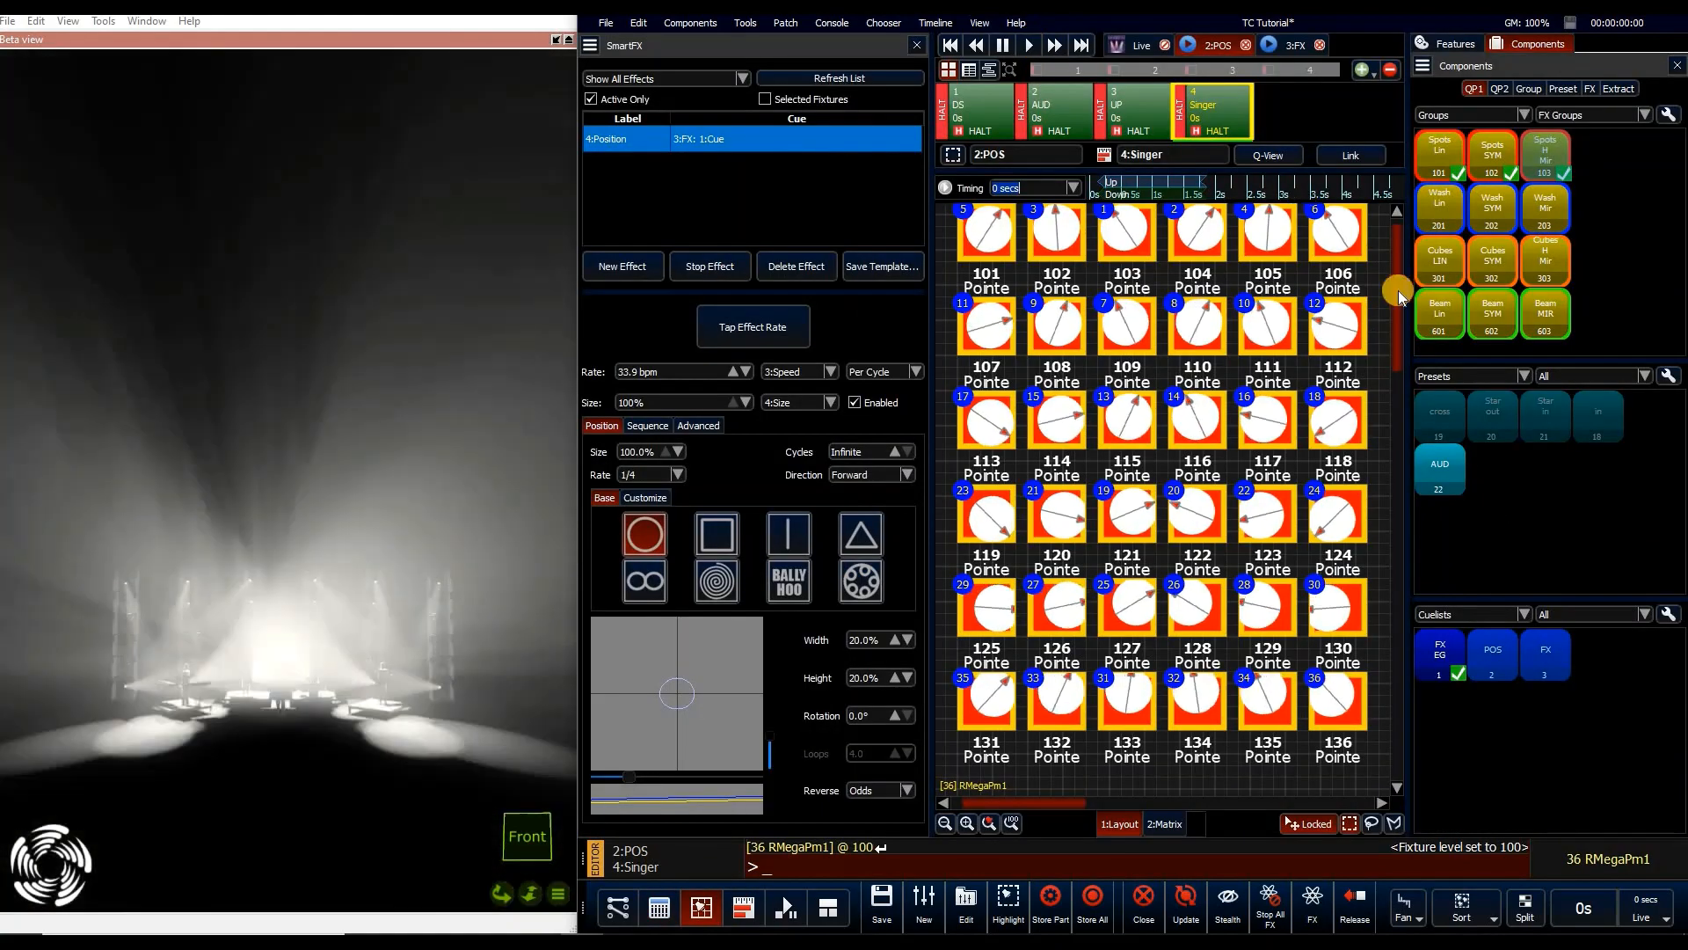
left_click(624, 534)
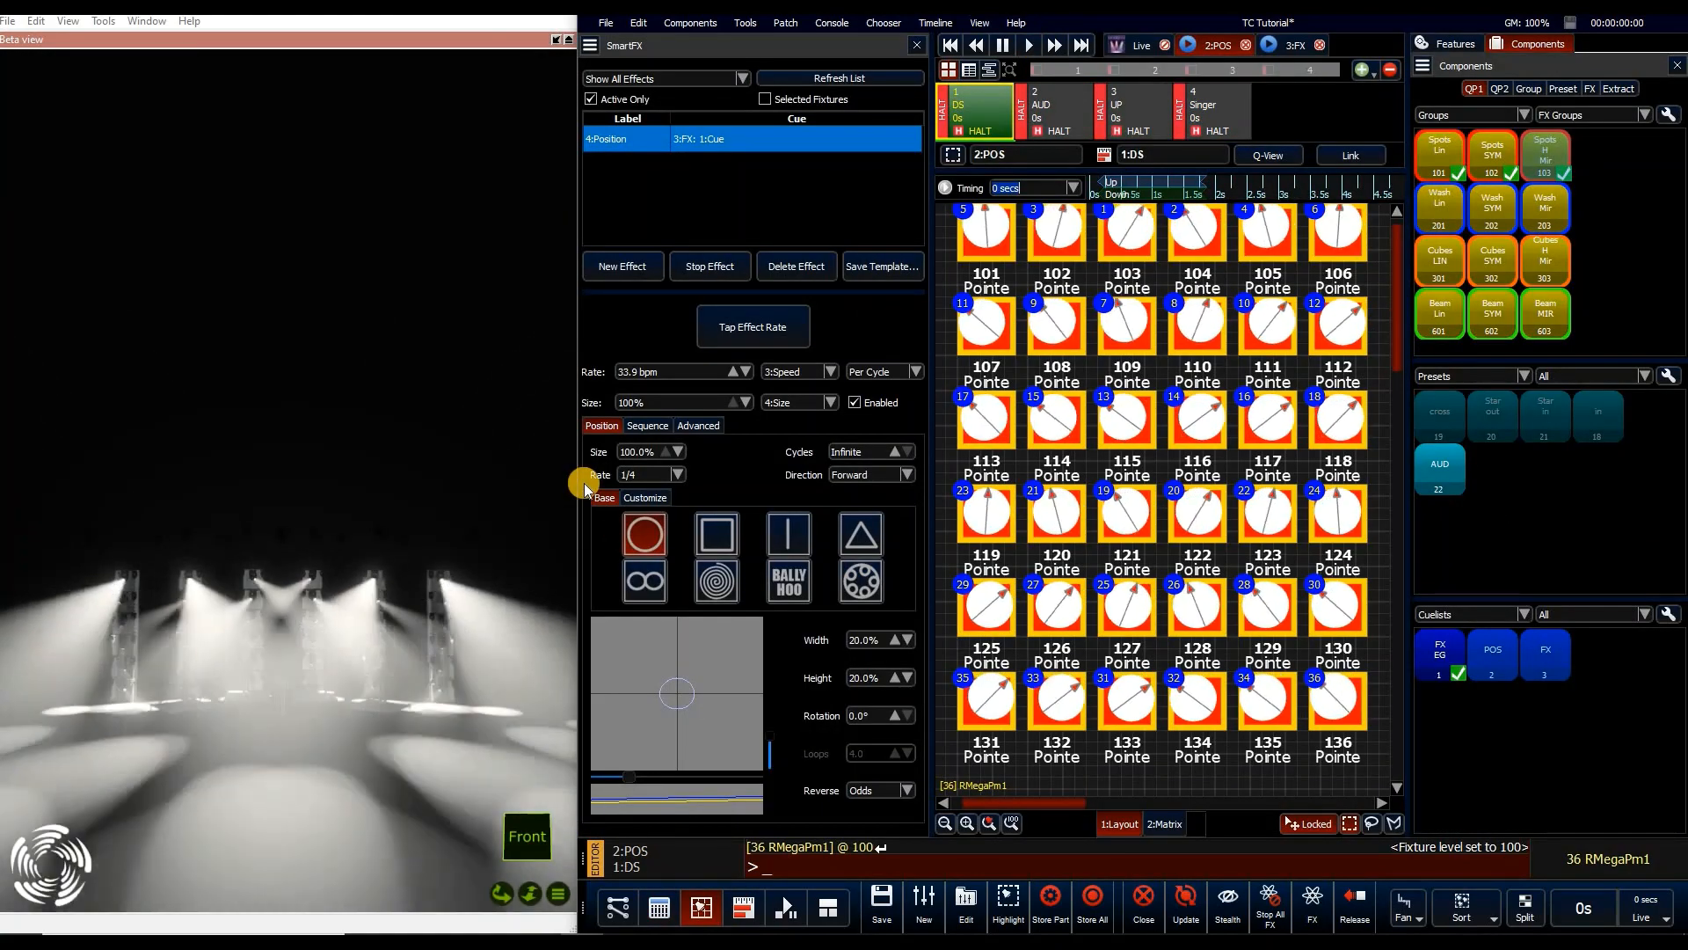
left_click(698, 425)
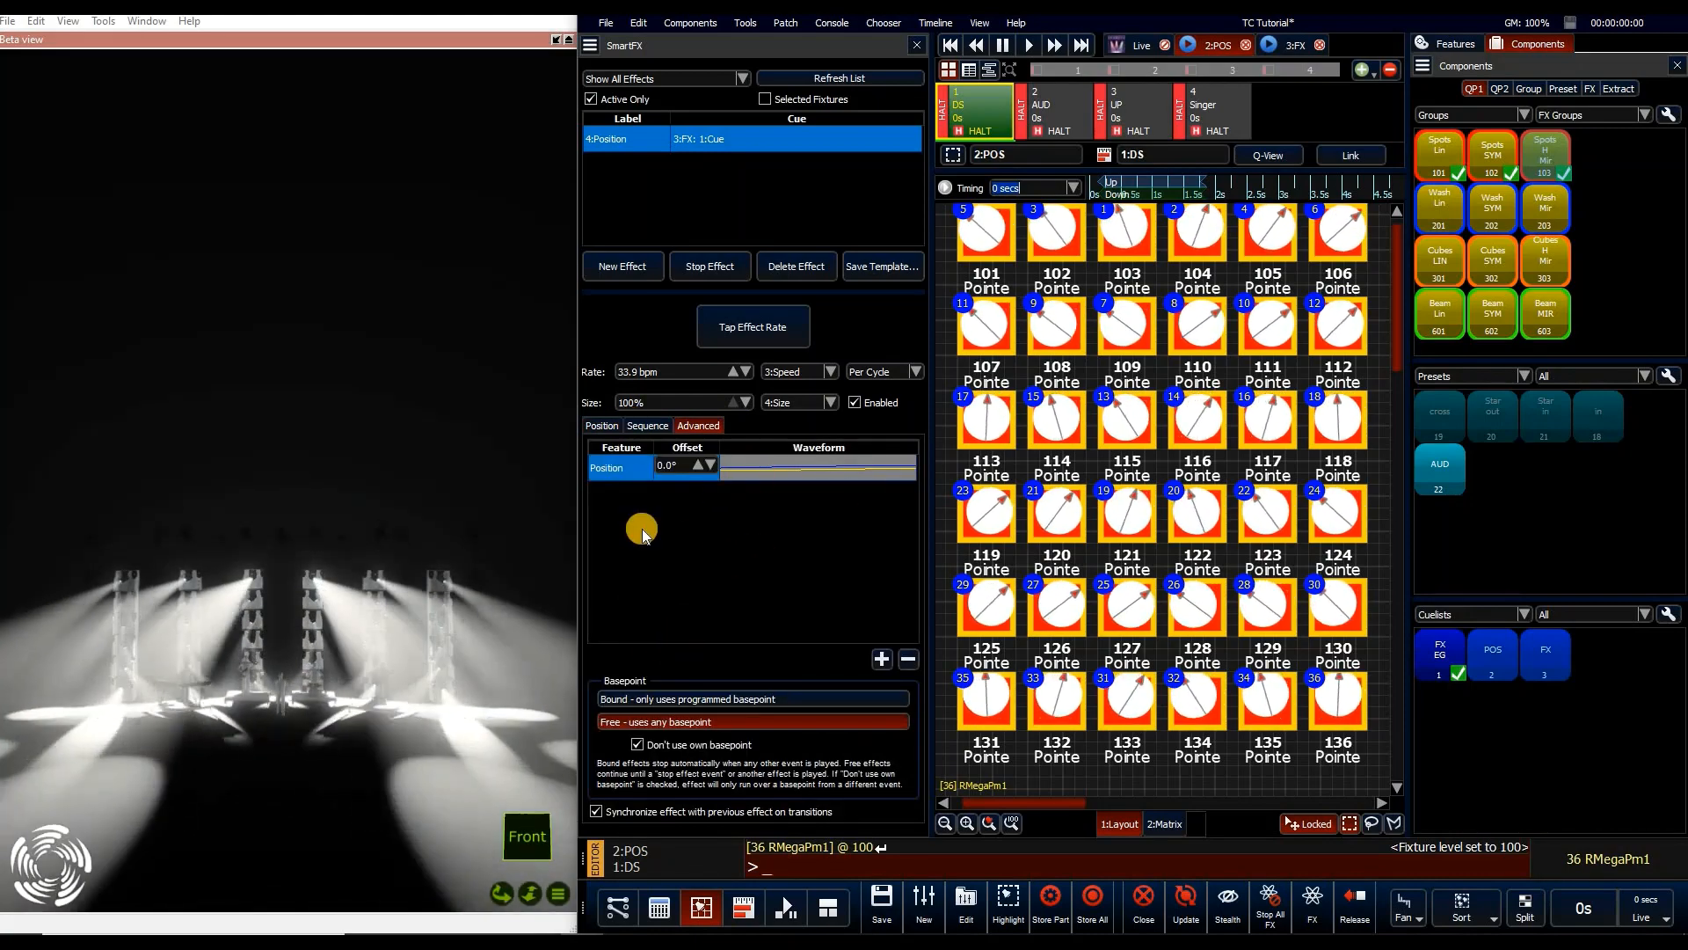
Add an Intensity feature to the running position effect in the FX cue
left_click(880, 660)
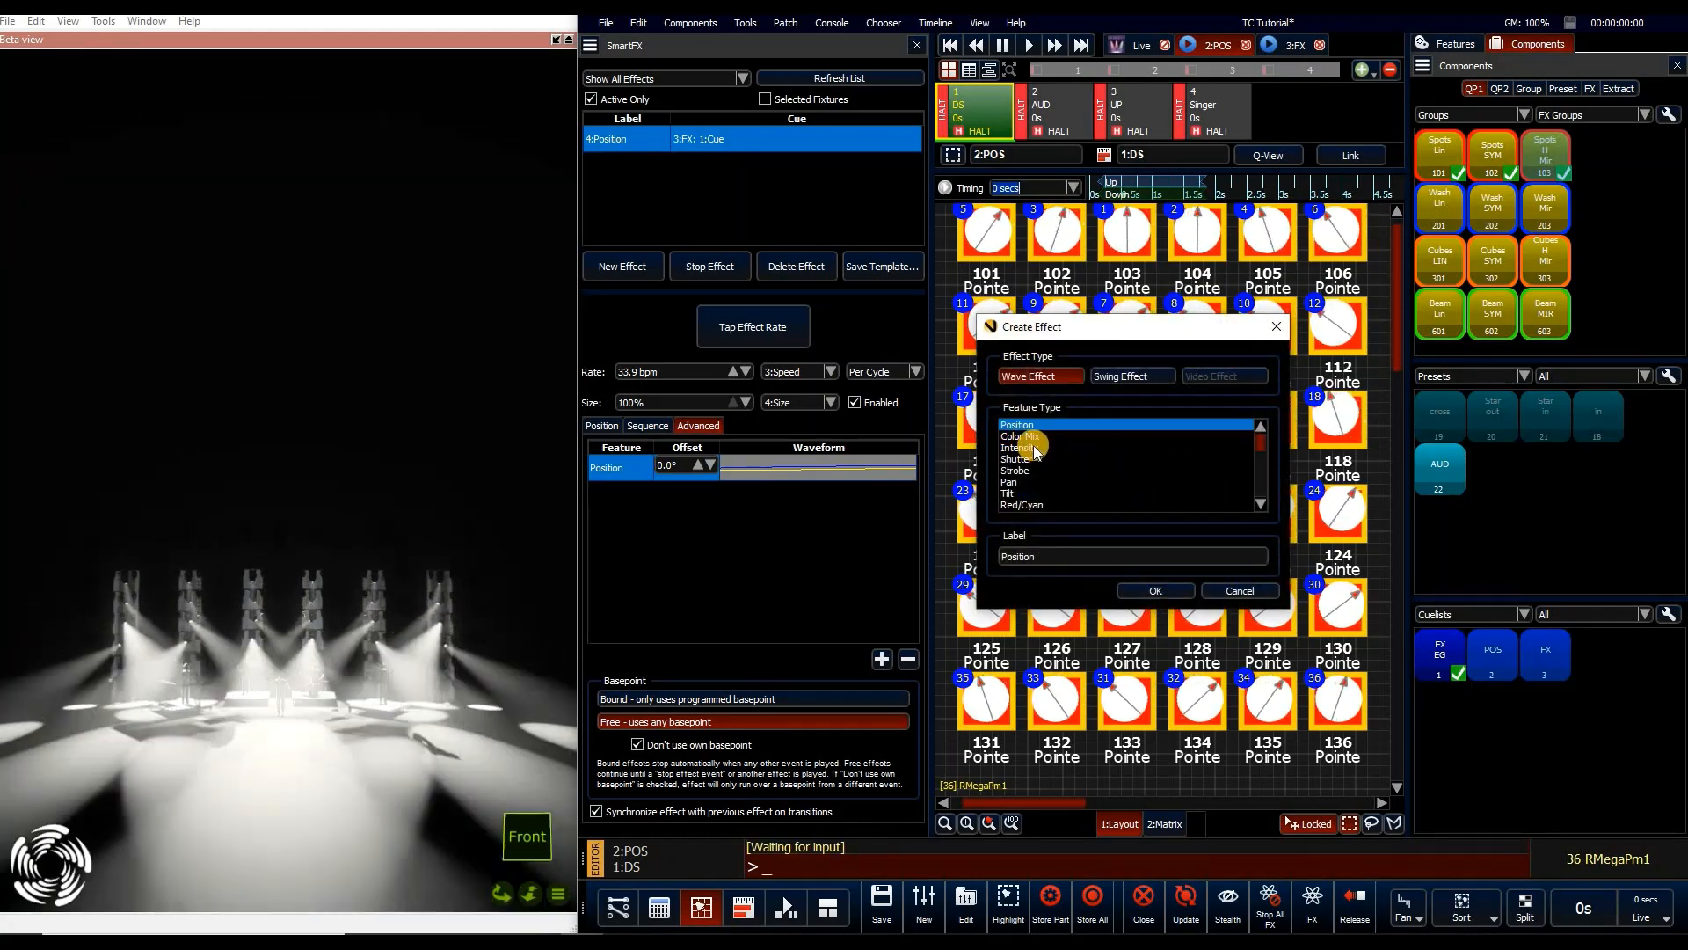
left_click(1020, 447)
key("Return")
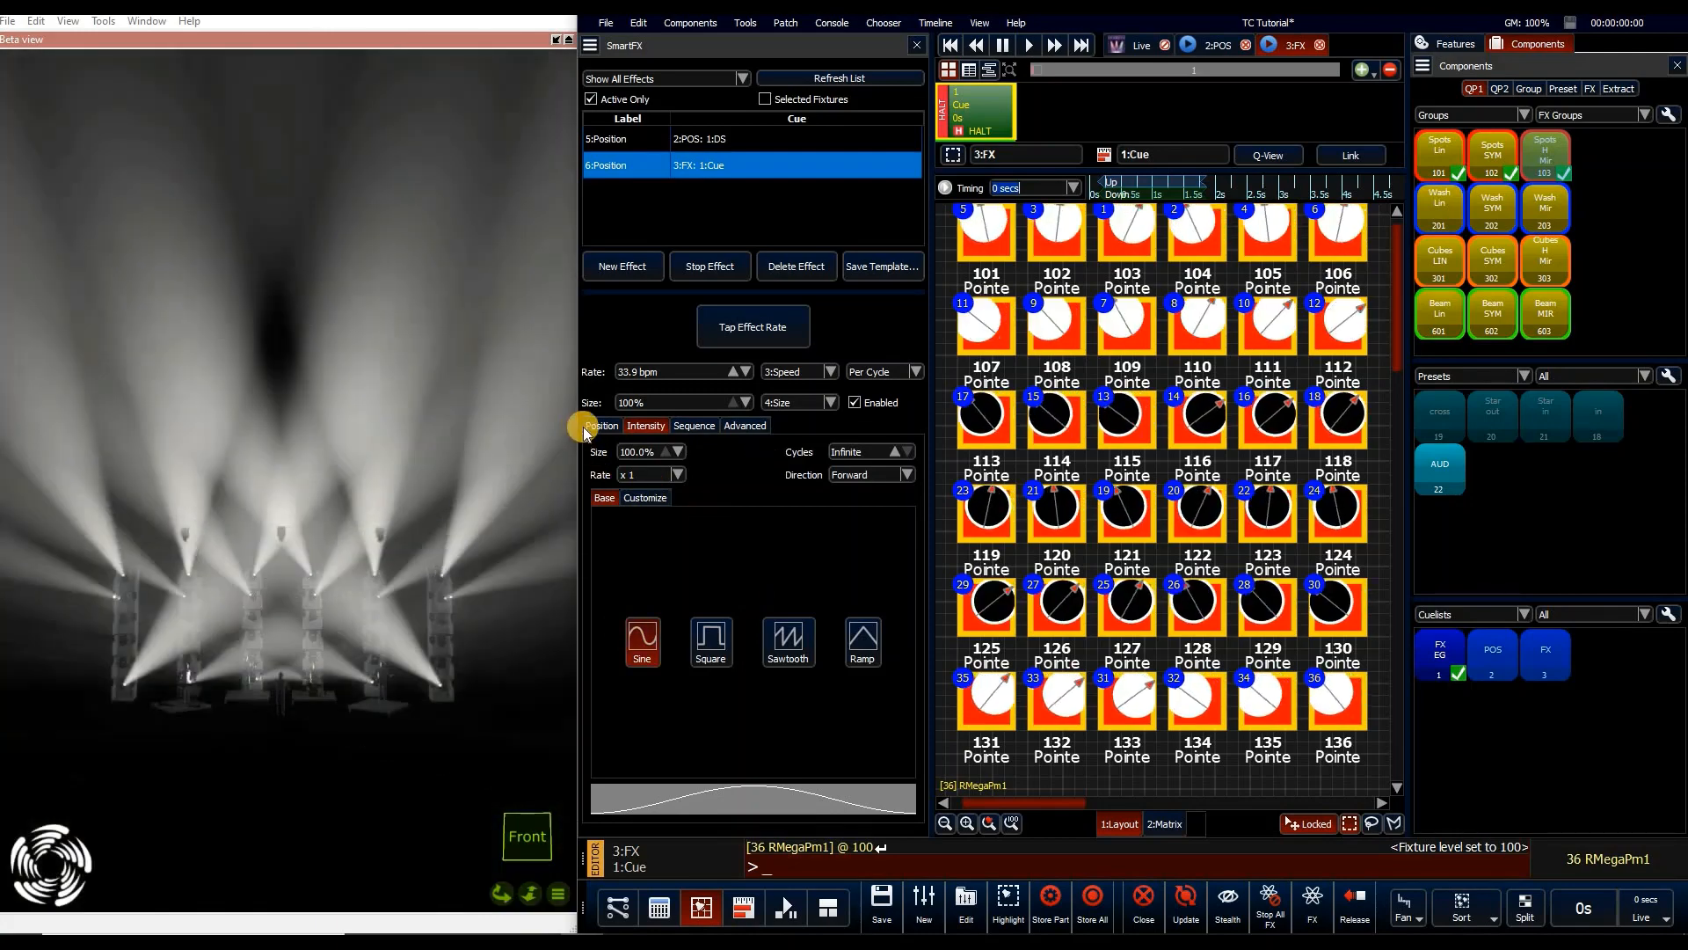
Check the rate of the position feature and set the intensity feature's rate to 1/4
left_click(602, 426)
left_click(647, 426)
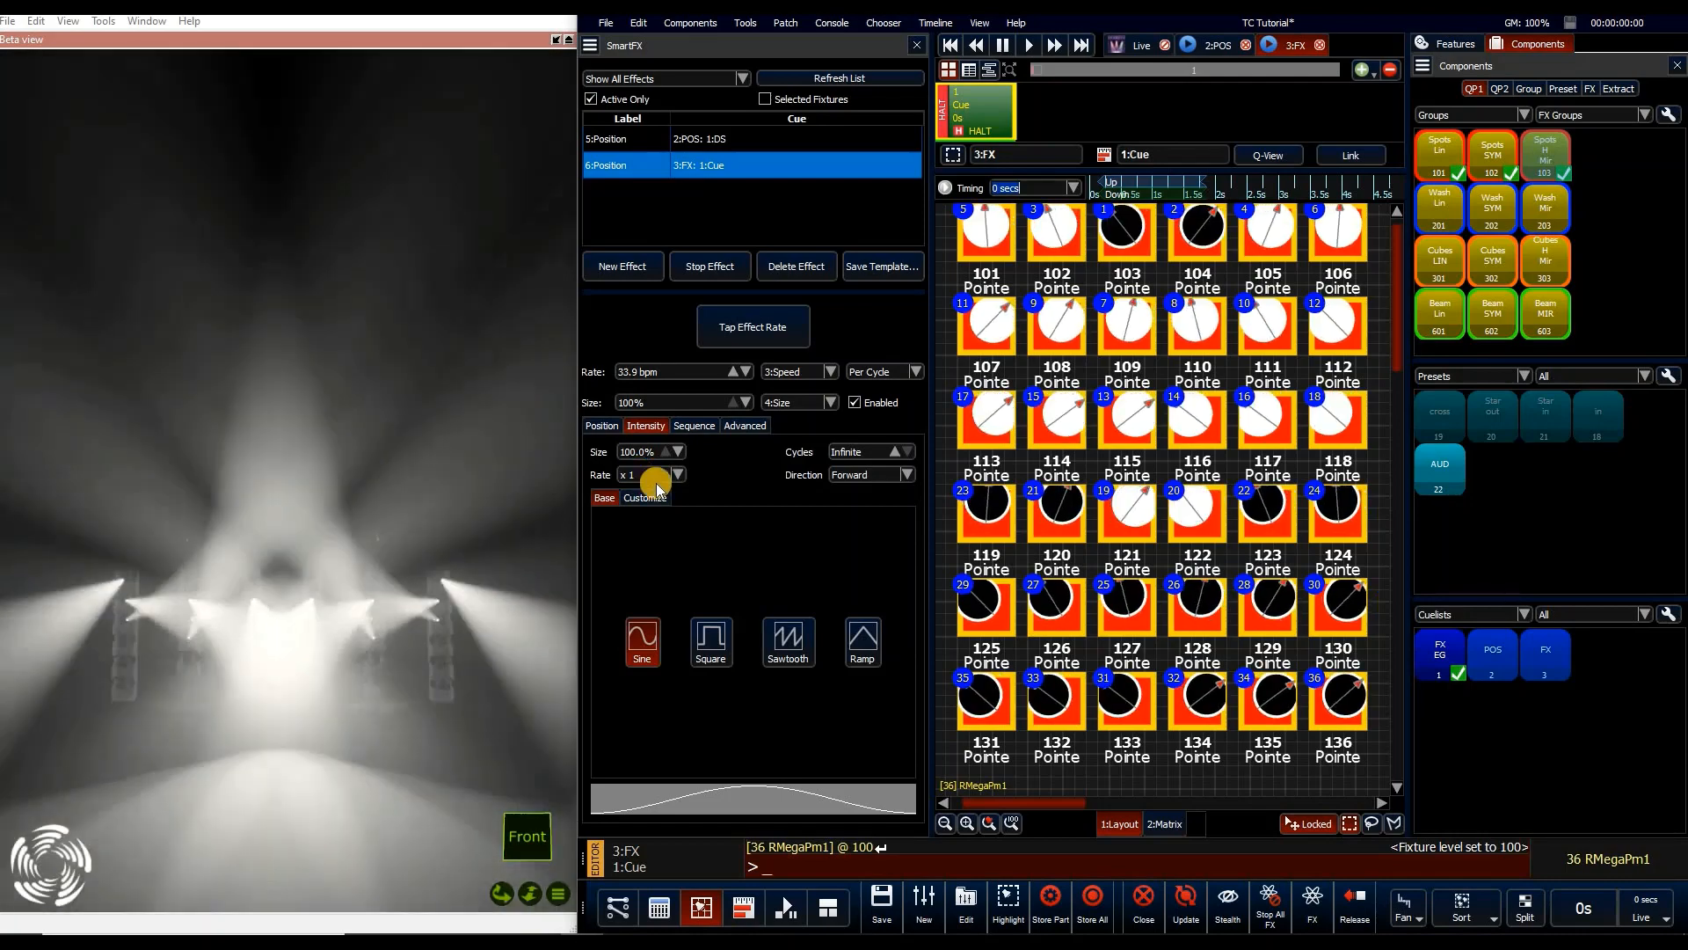
left_click(604, 426)
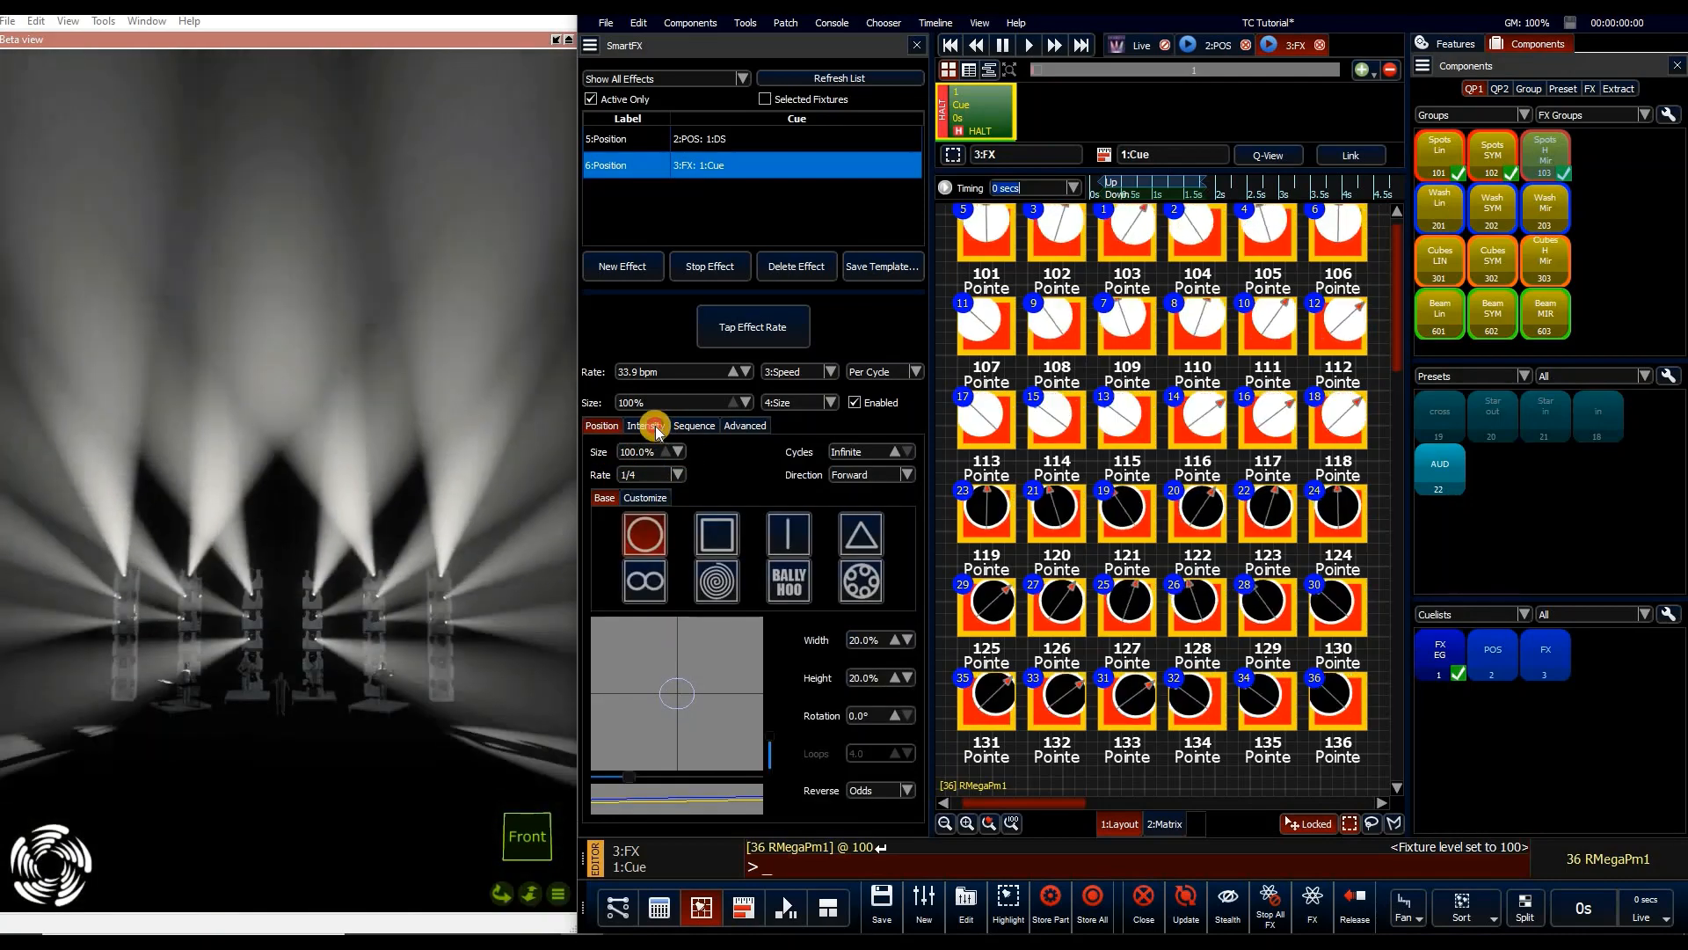
left_click(646, 426)
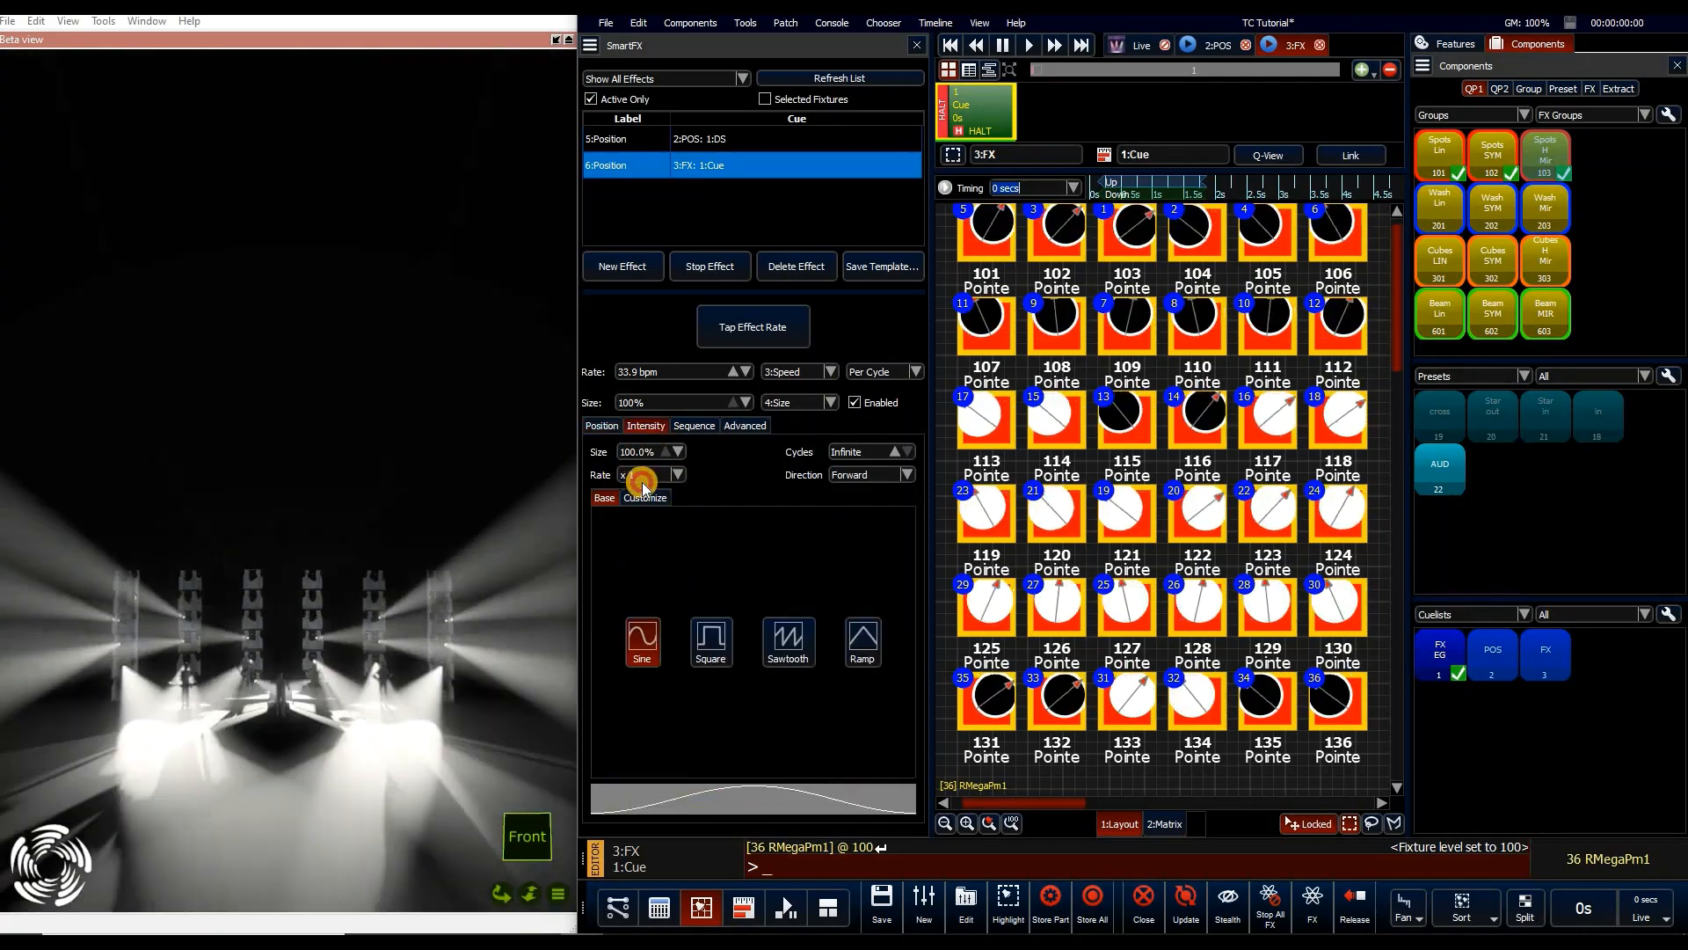
left_click(647, 473)
left_click(649, 421)
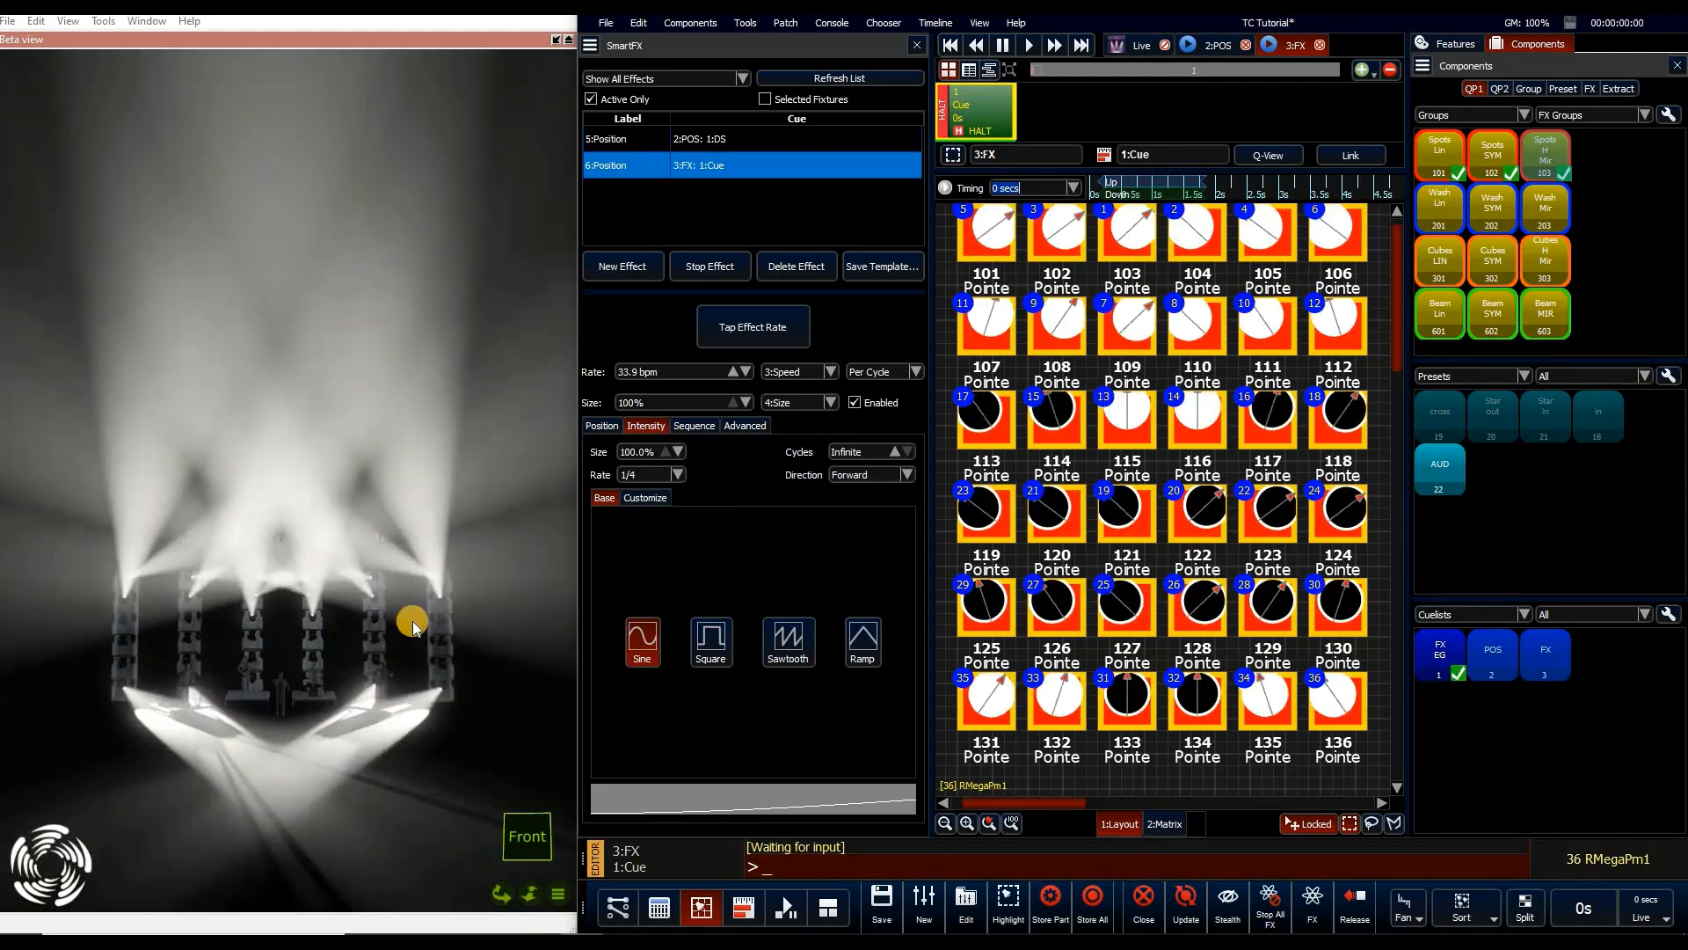
Try an overlap of 84% in the effect's sequence settings, then undo the change
left_click(695, 425)
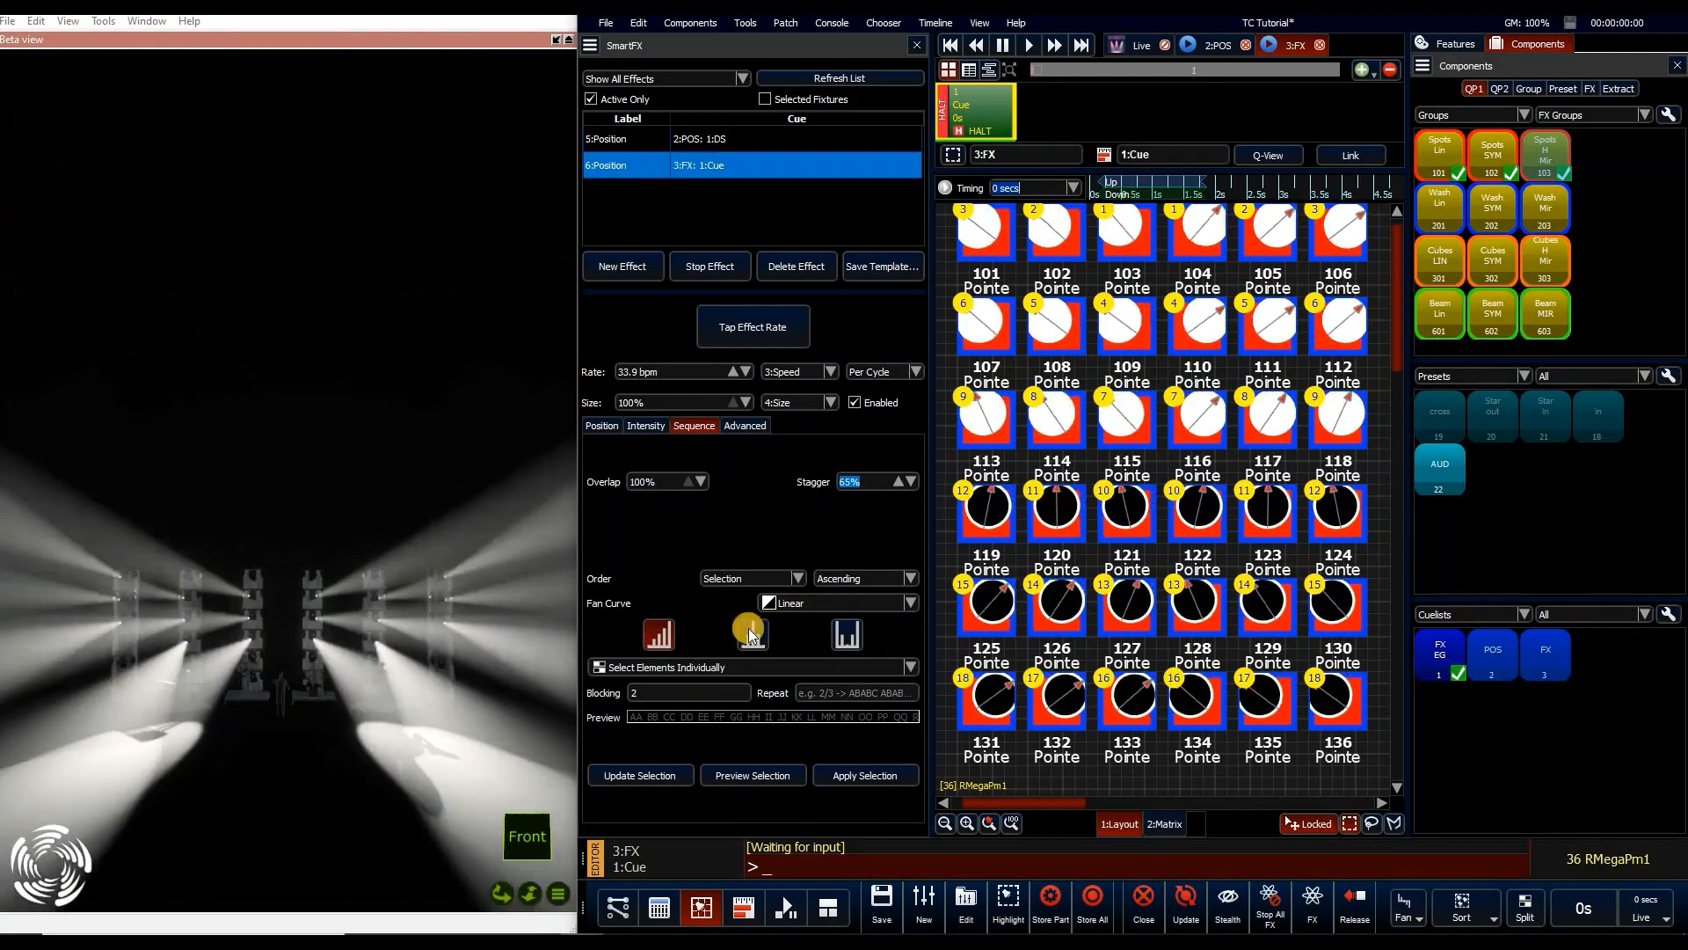
left_click_drag(662, 501, 662, 512)
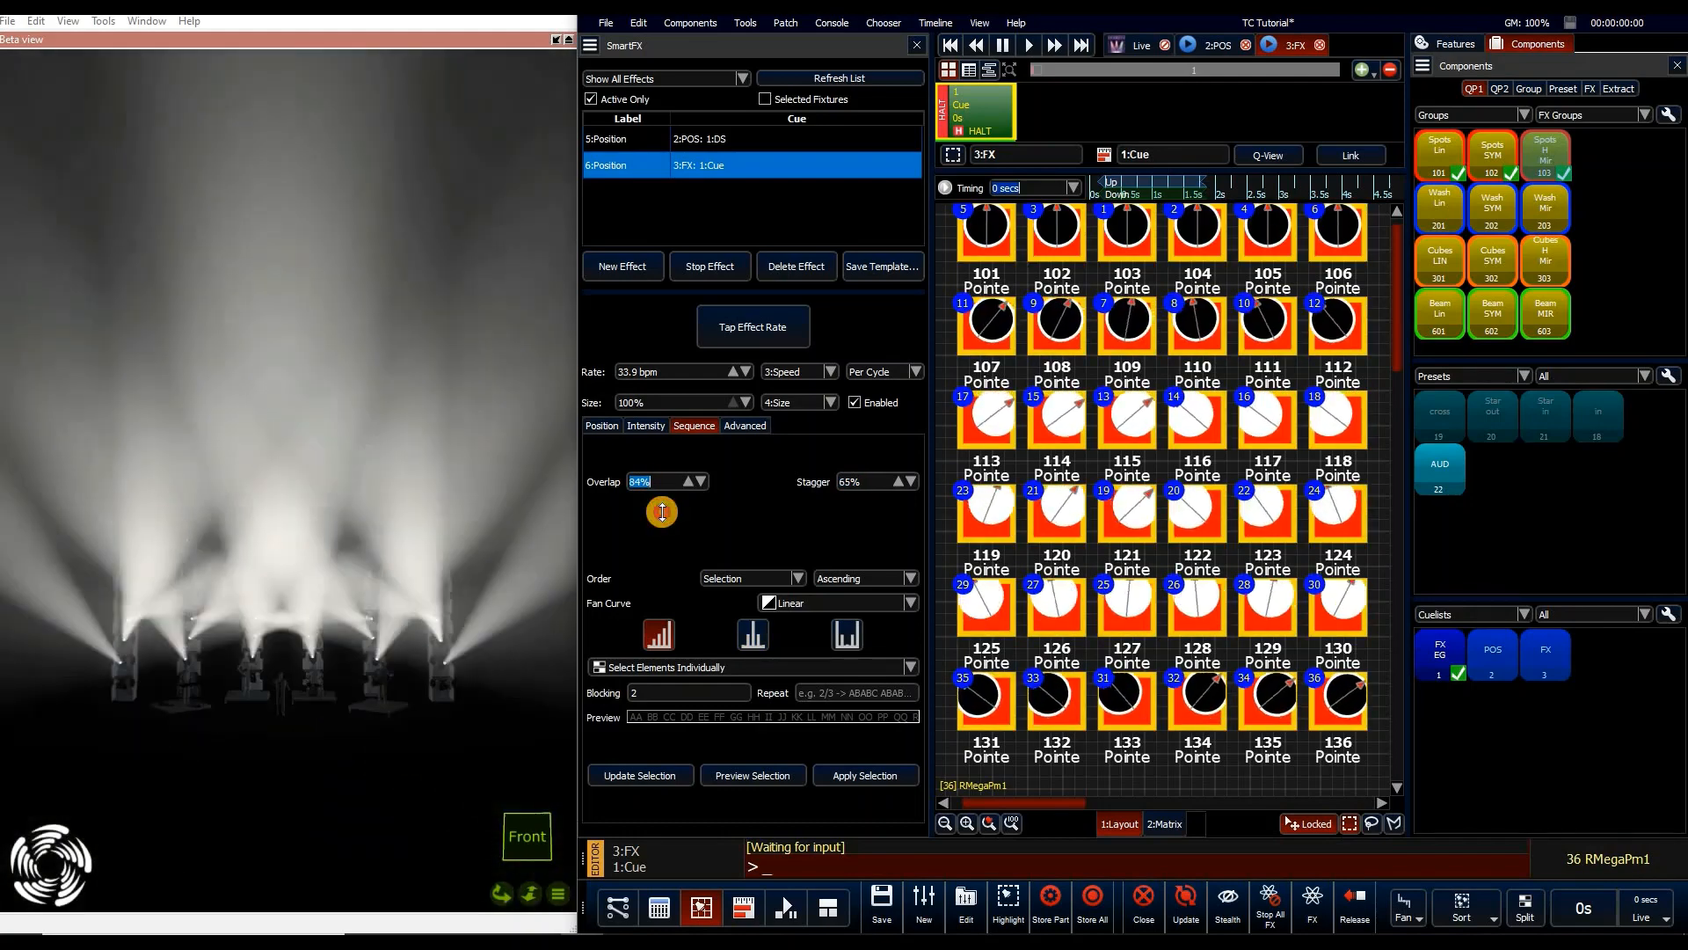
key("ctrl+z")
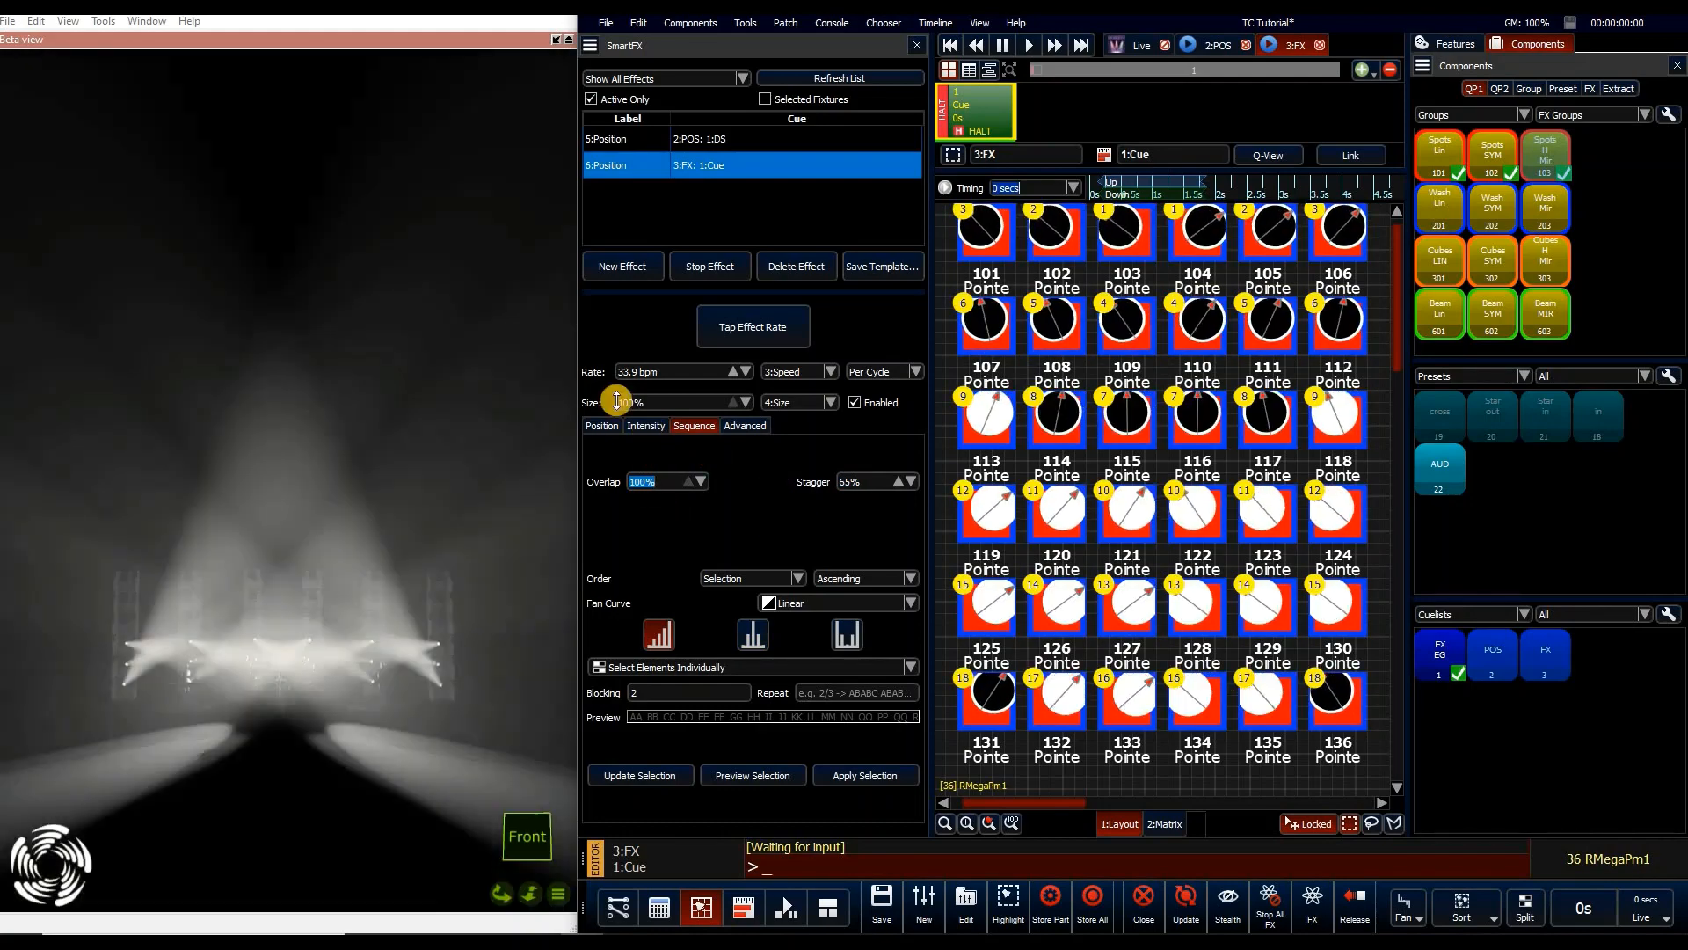
Change the position feature's base shape to the figure-eight and check the effect's sequence and advanced settings
left_click(605, 424)
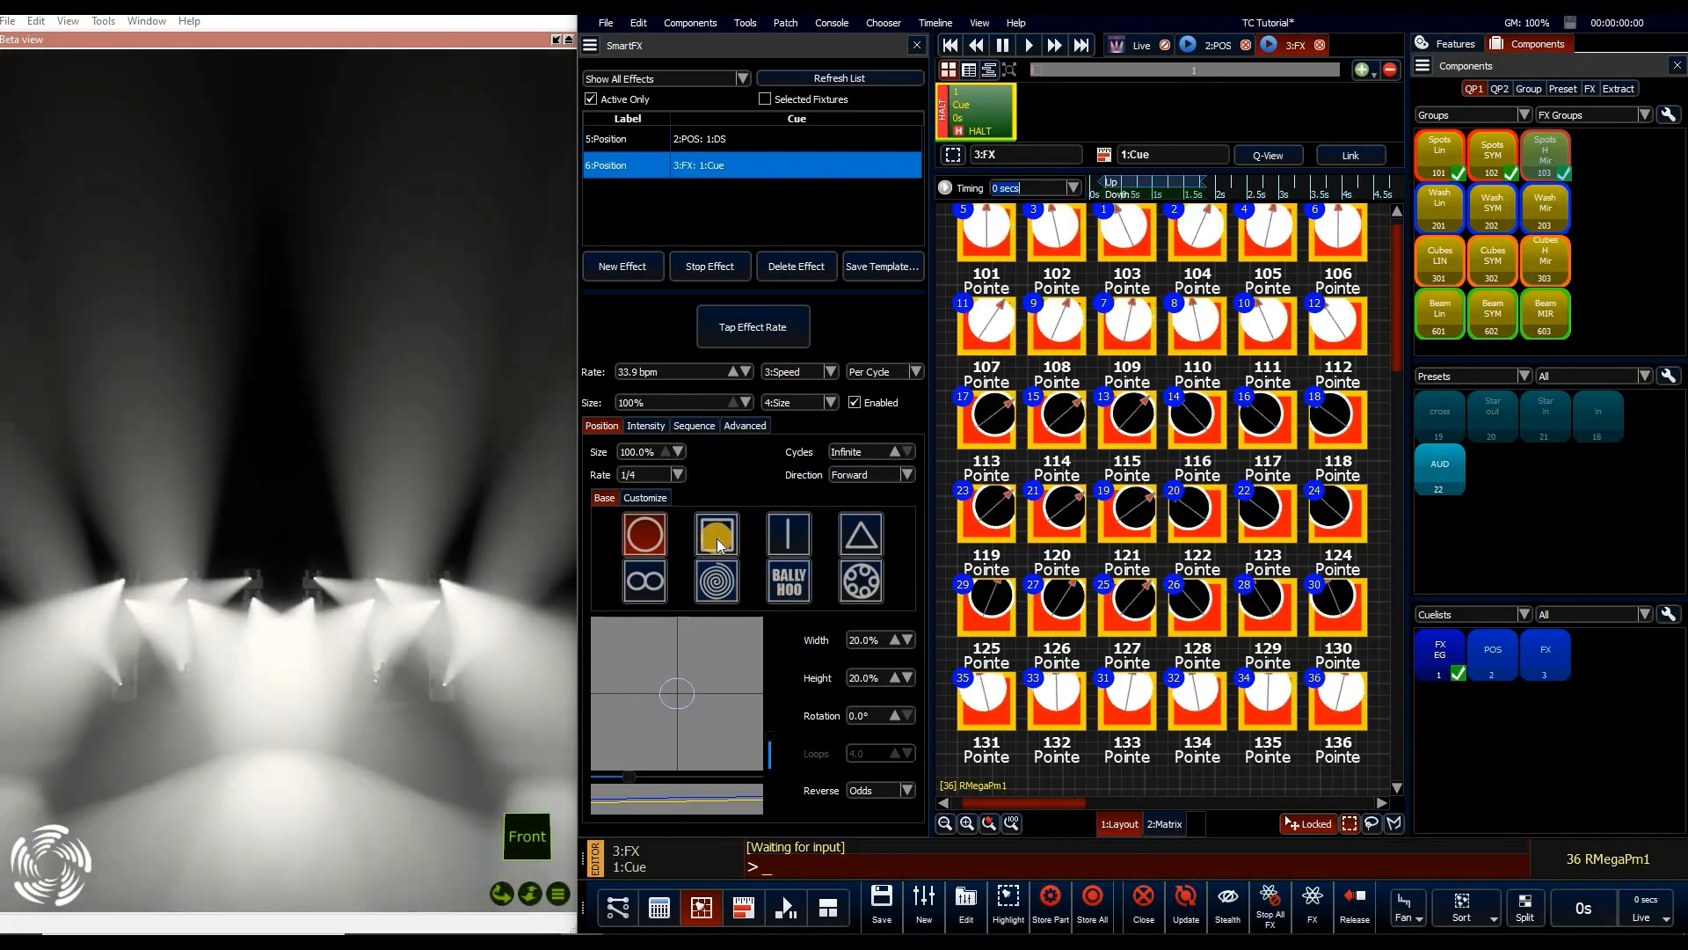
left_click(645, 580)
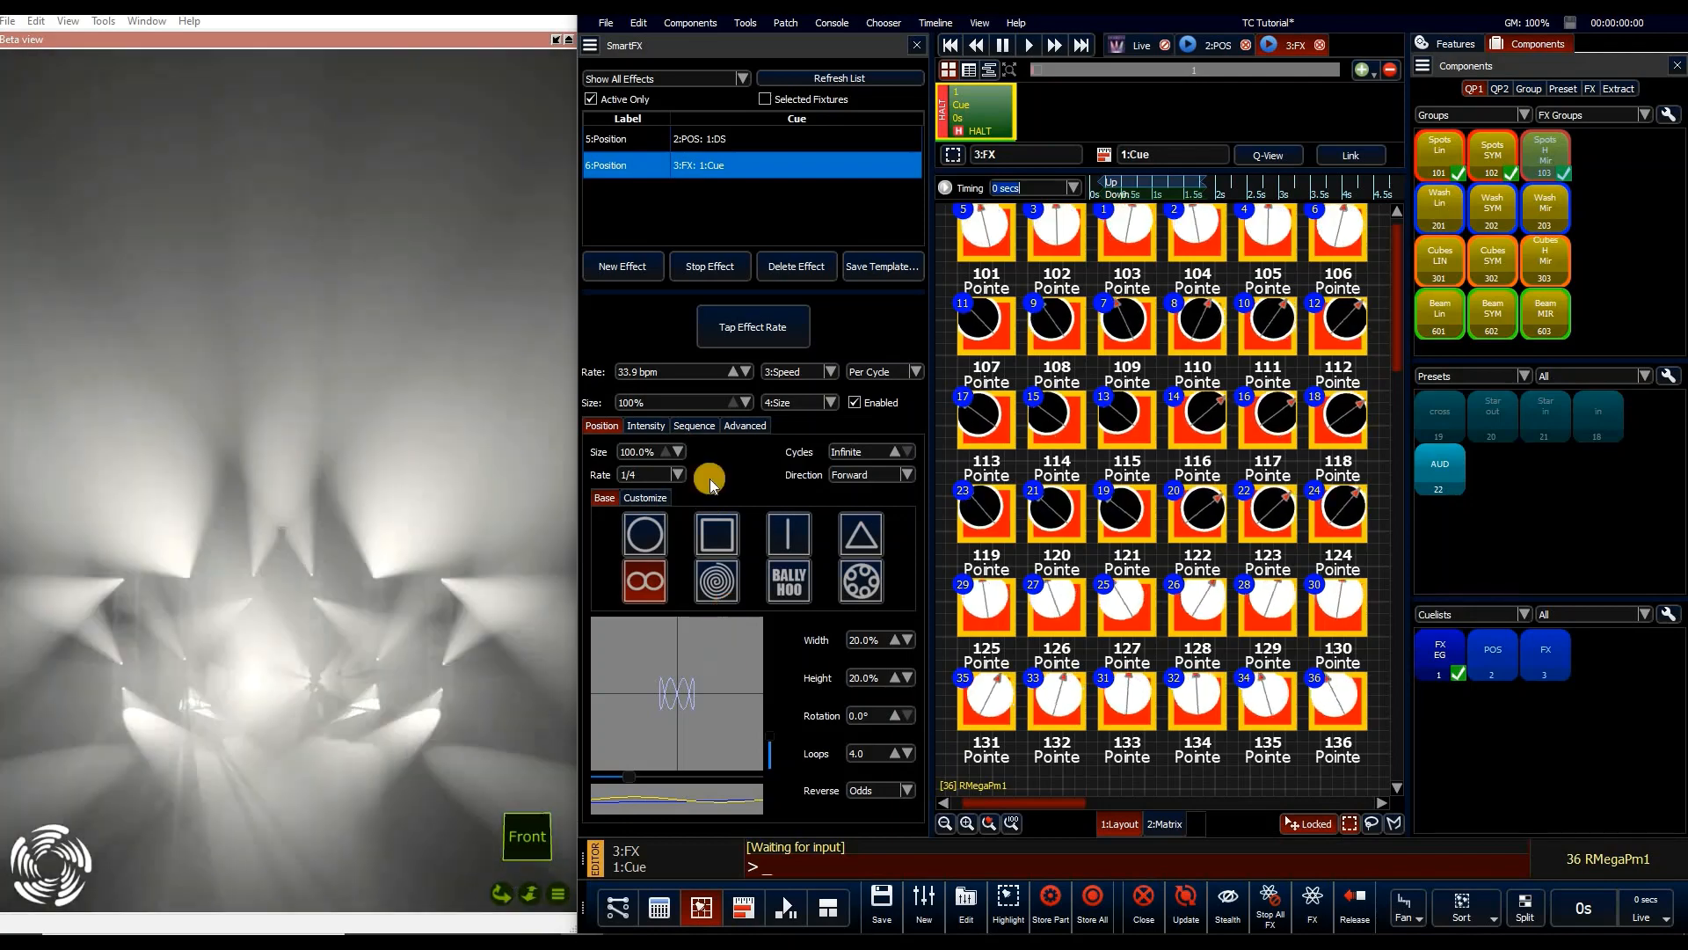
left_click(695, 426)
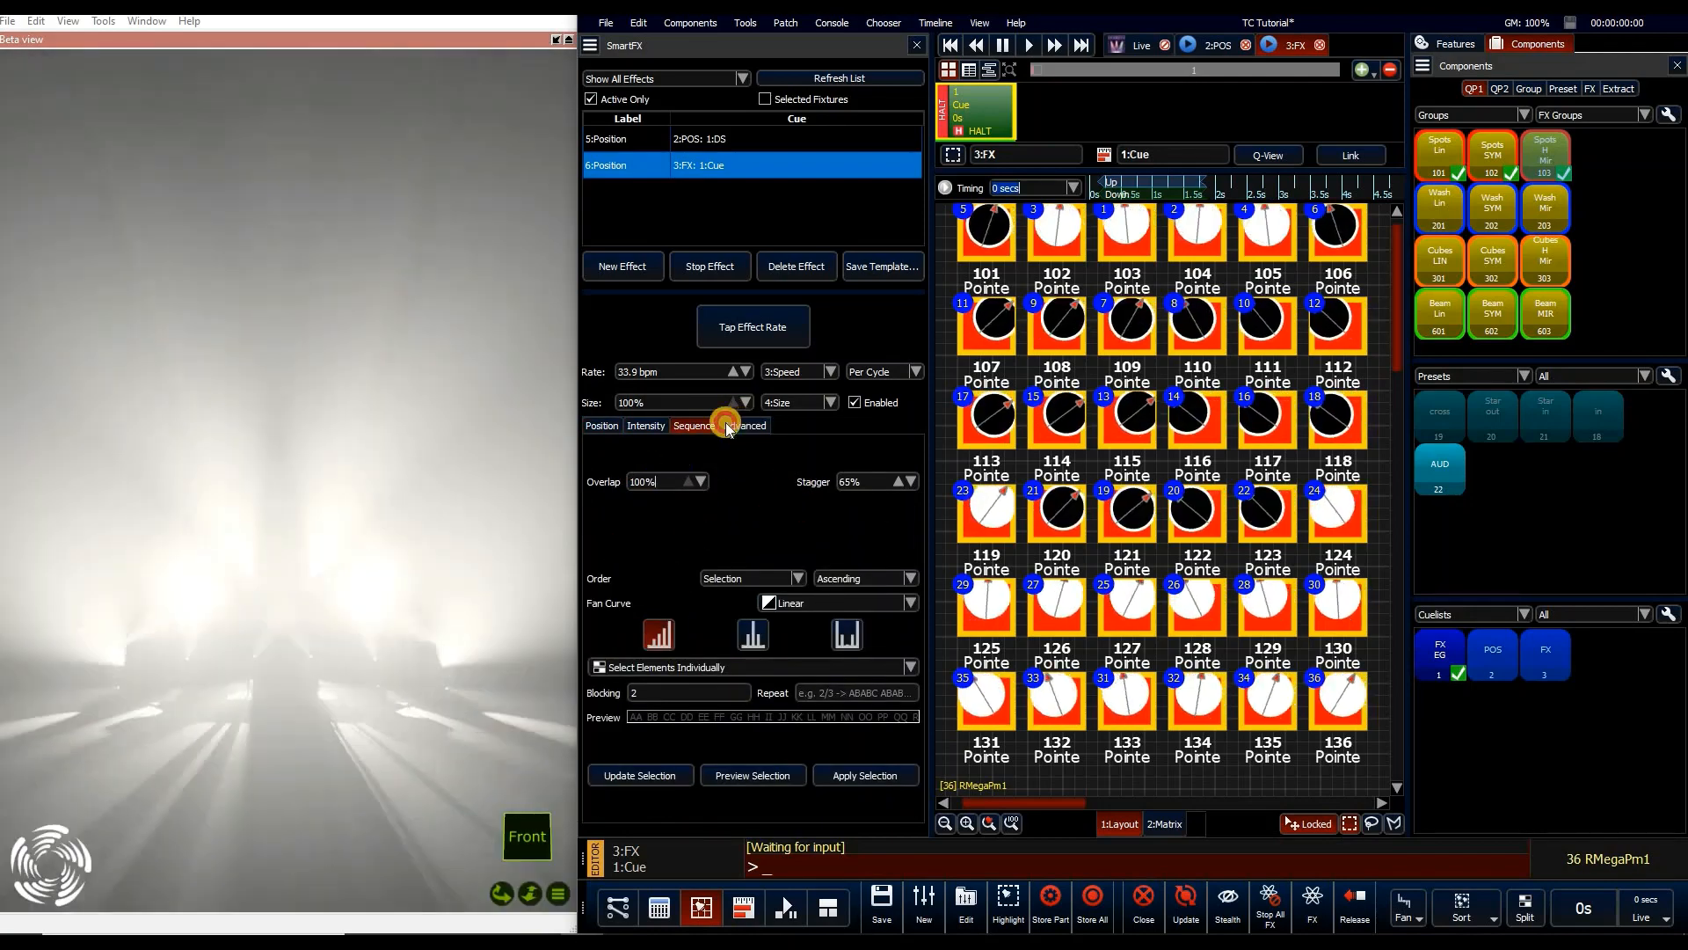
left_click(728, 427)
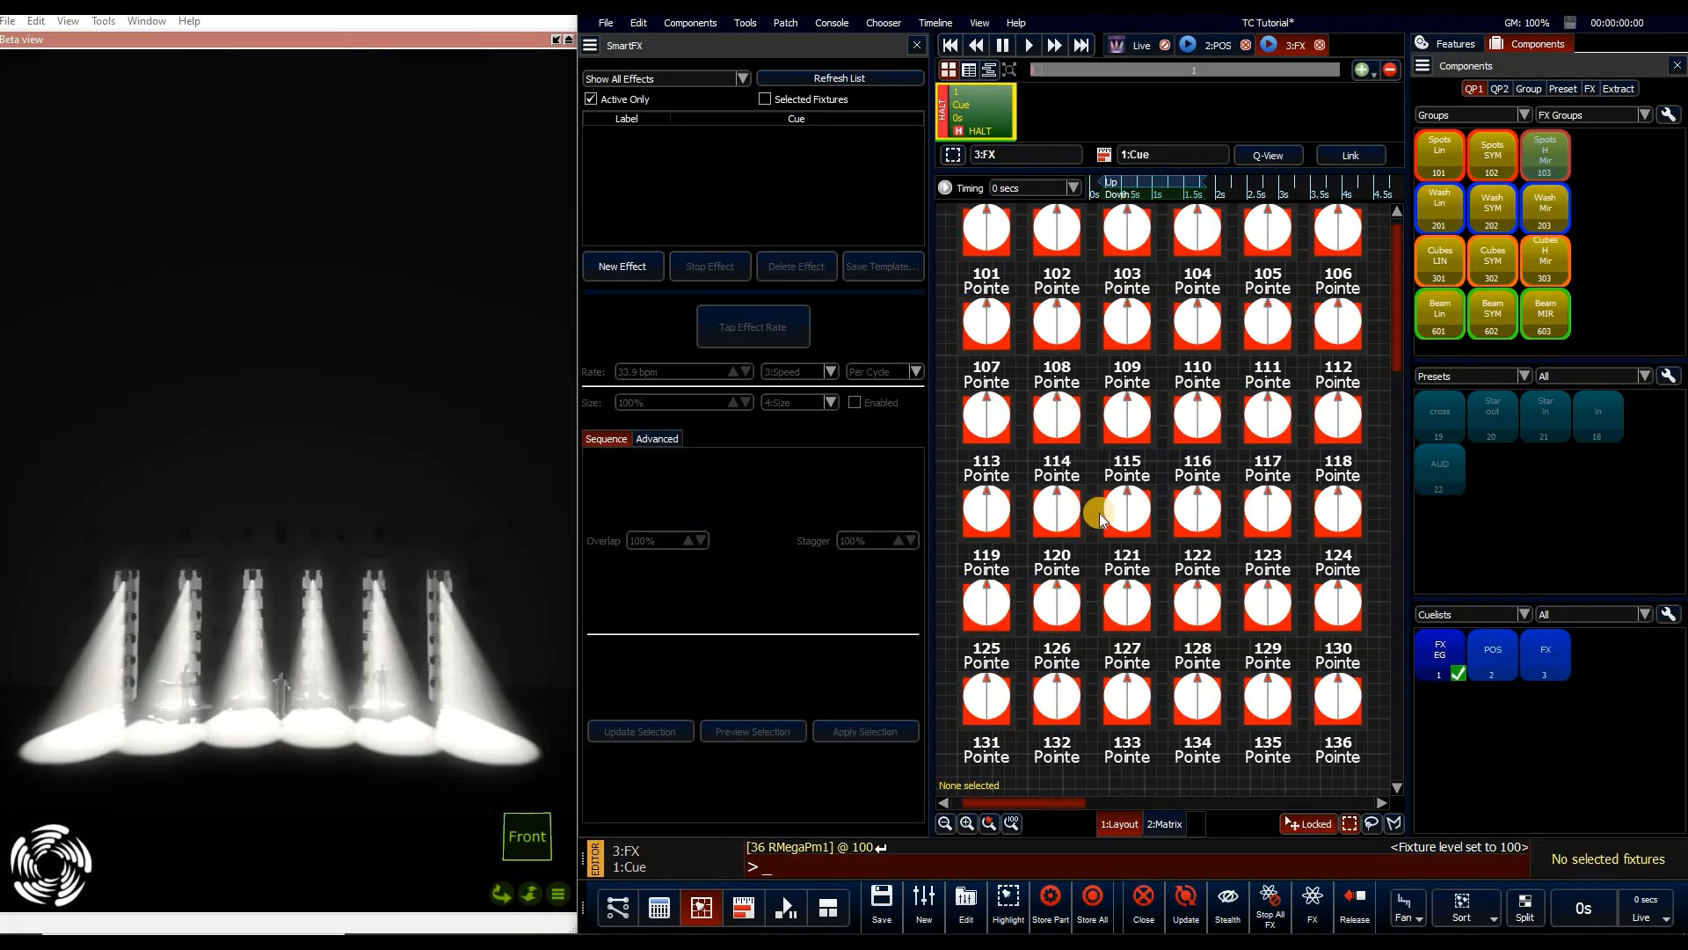
Select all 36 Pointe fixtures with the Spots H Mir group and set their colour to orange
left_click(1533, 171)
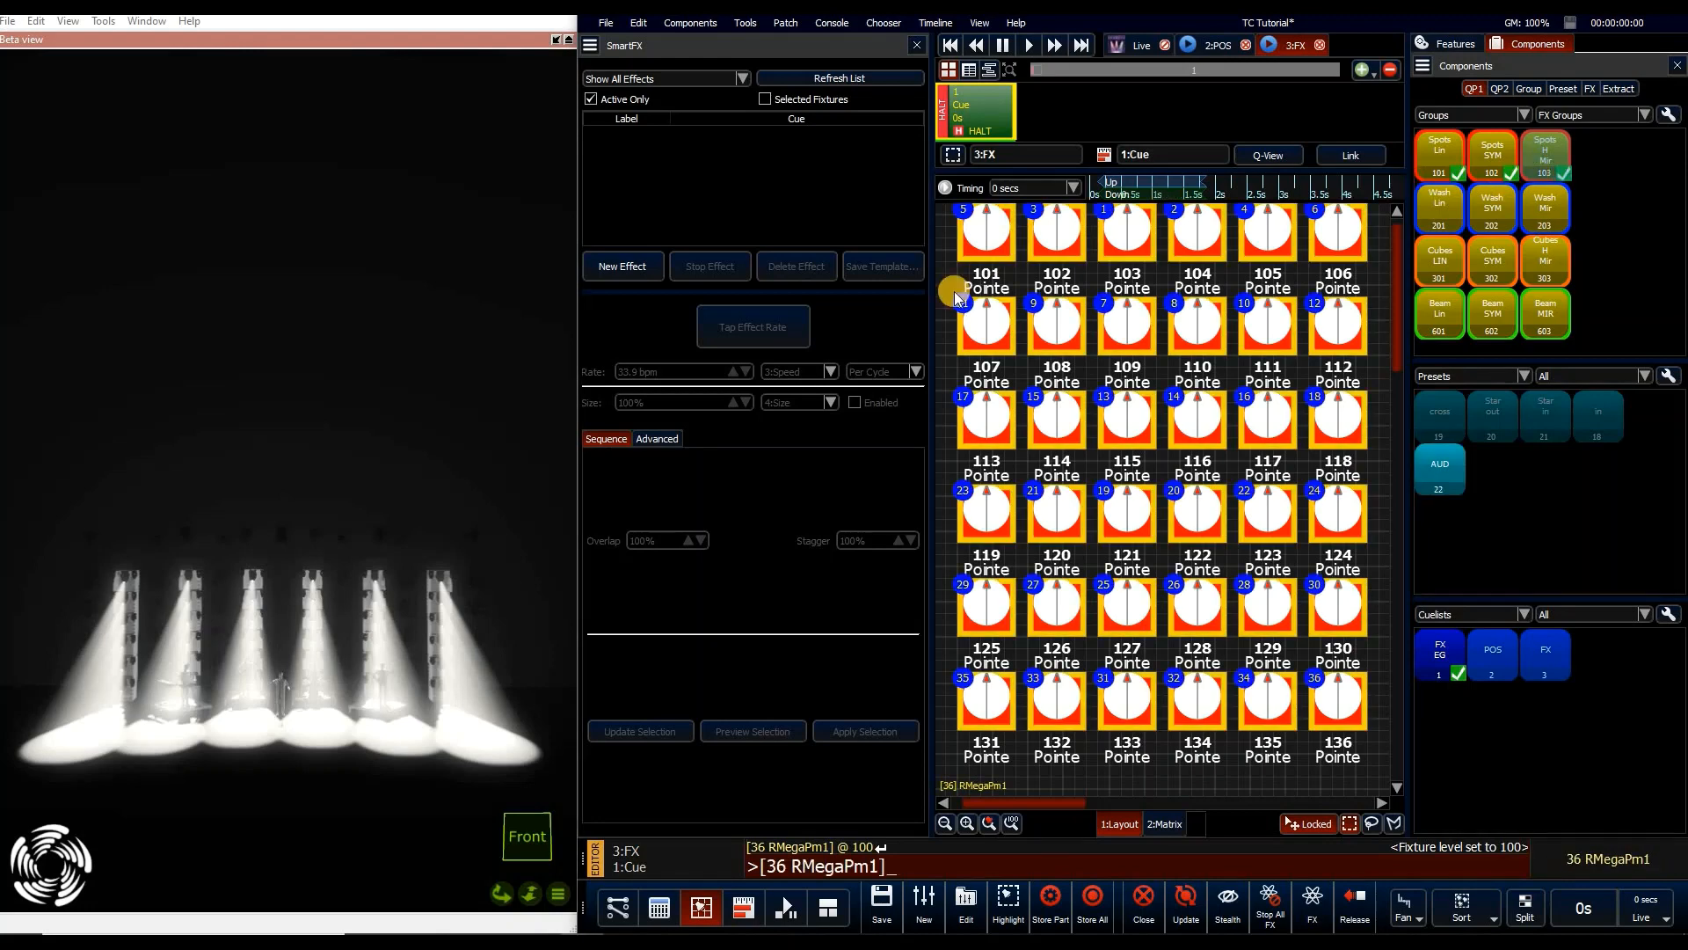
left_click(1453, 44)
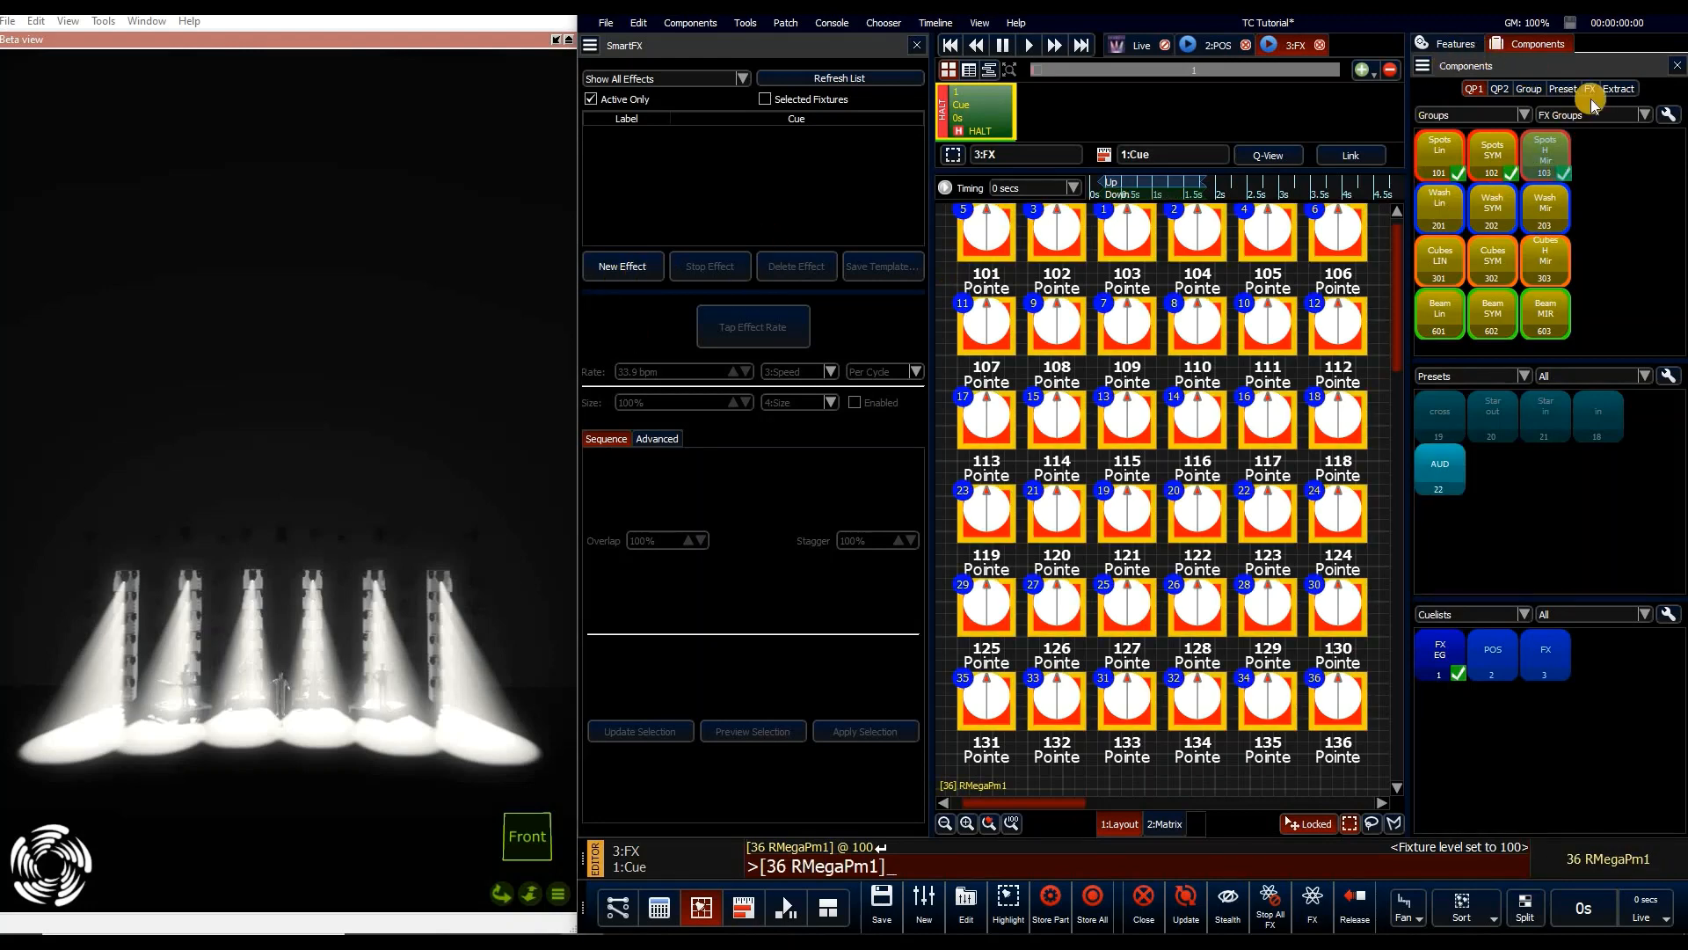
left_click_drag(1533, 195, 1311, 176)
left_click(1551, 100)
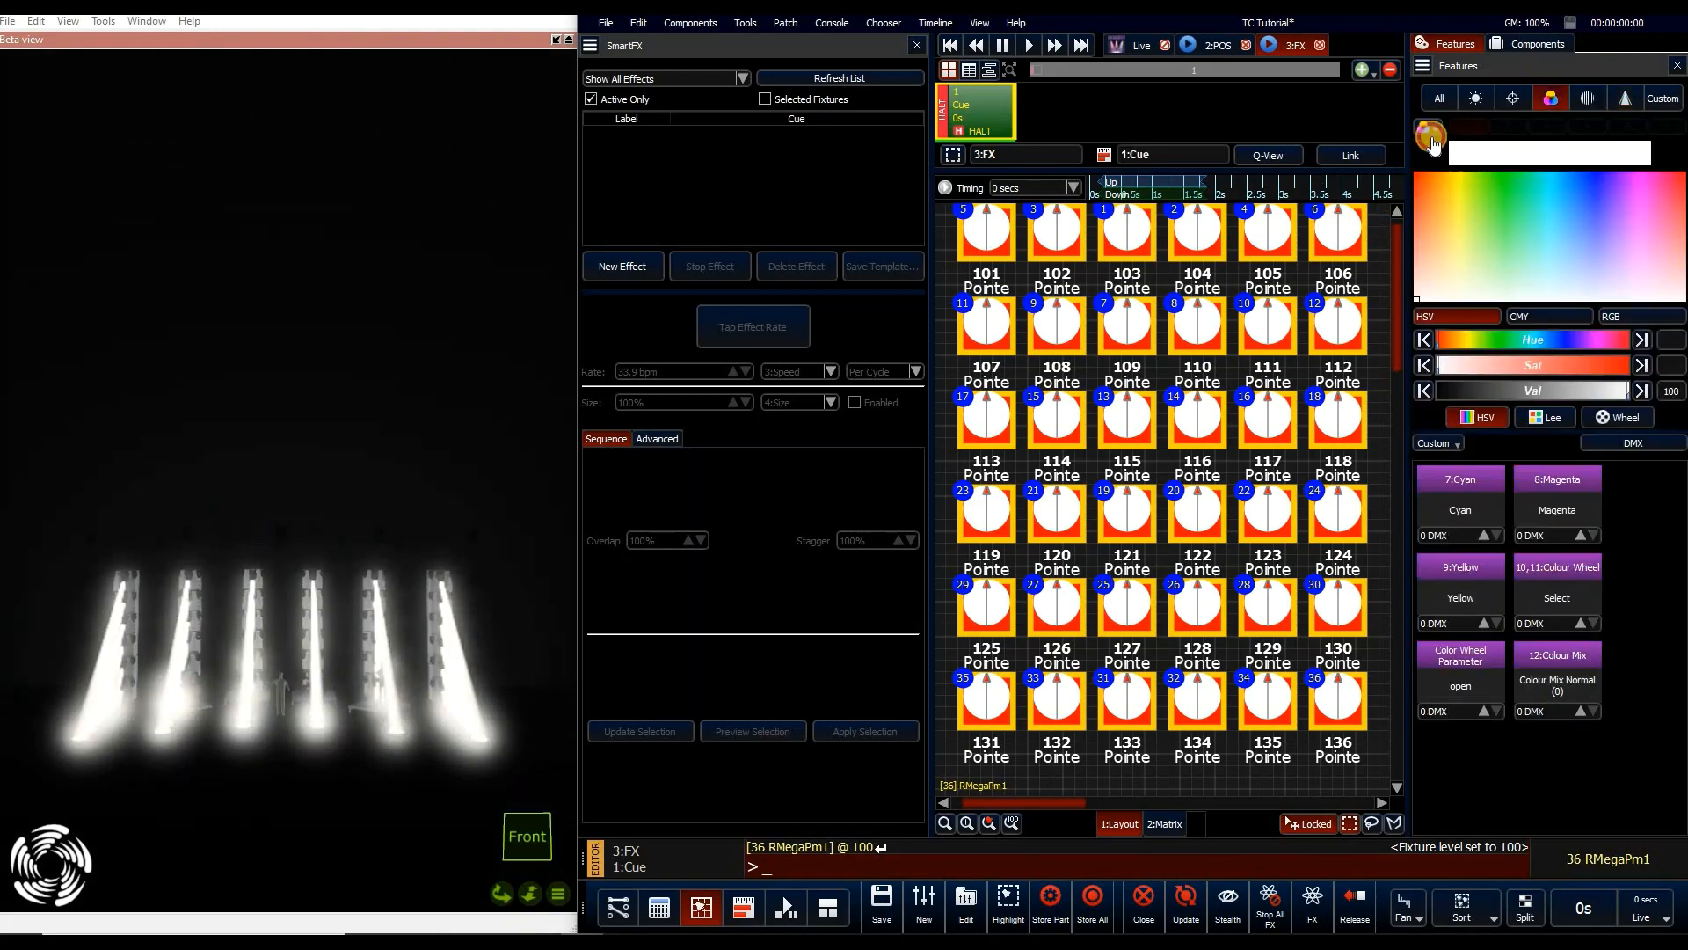
left_click(1432, 173)
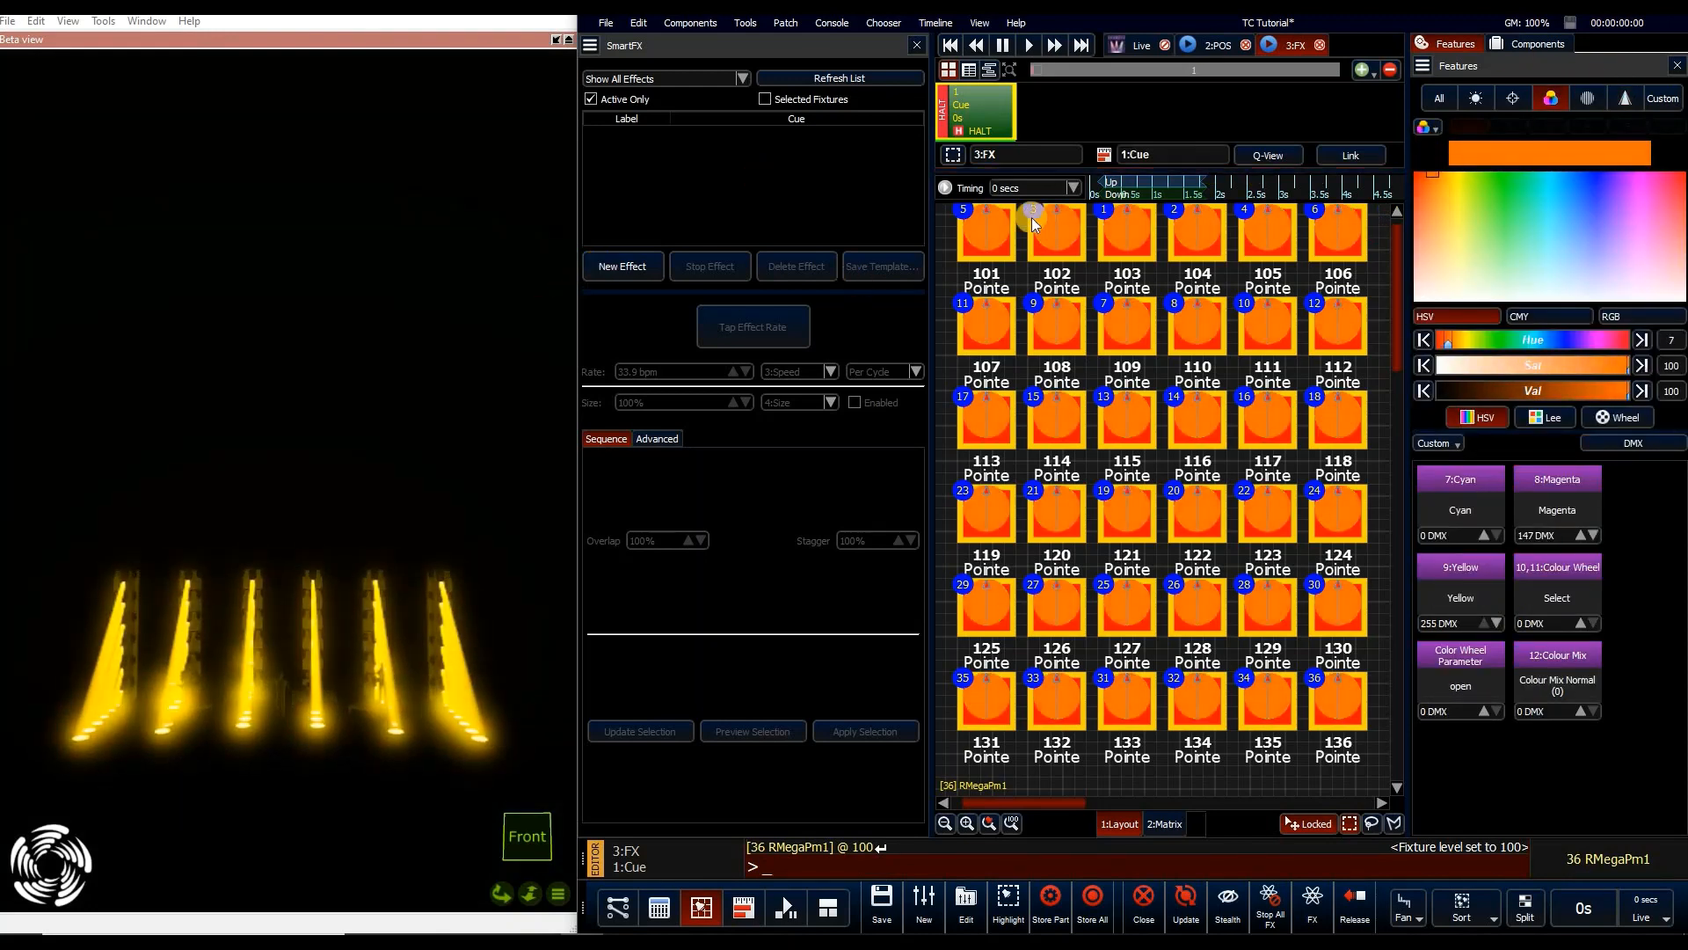
Create an Intensity wave effect on the selected fixtures and set its sequence blocking to 2
left_click(1039, 448)
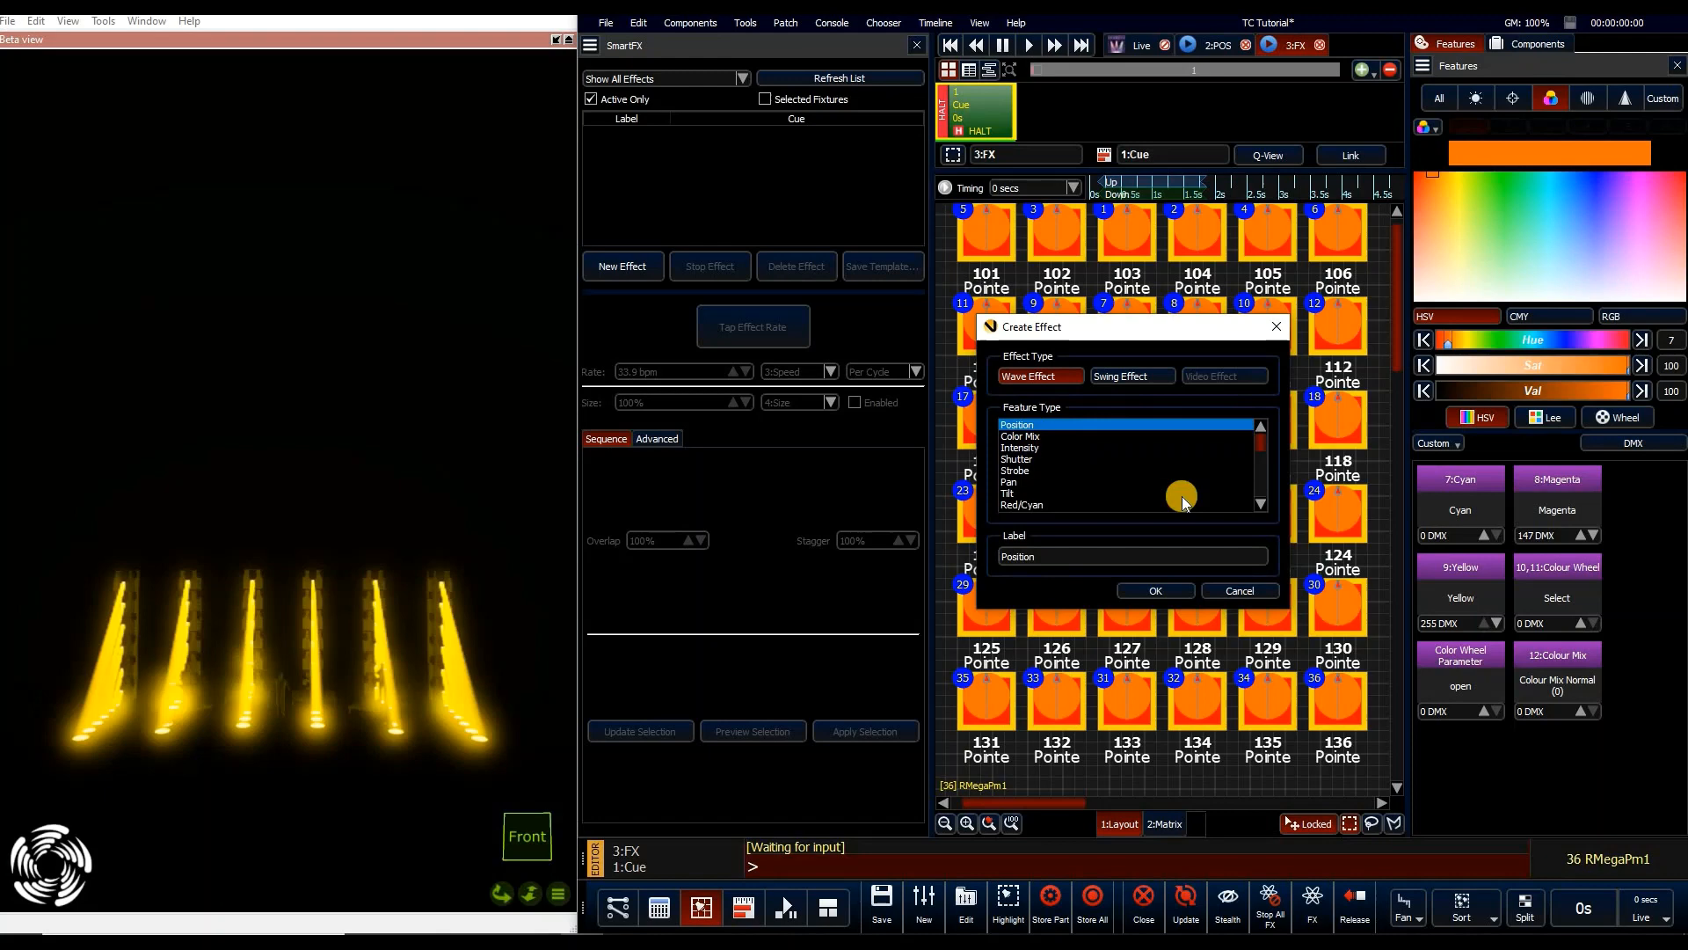
left_click(1156, 590)
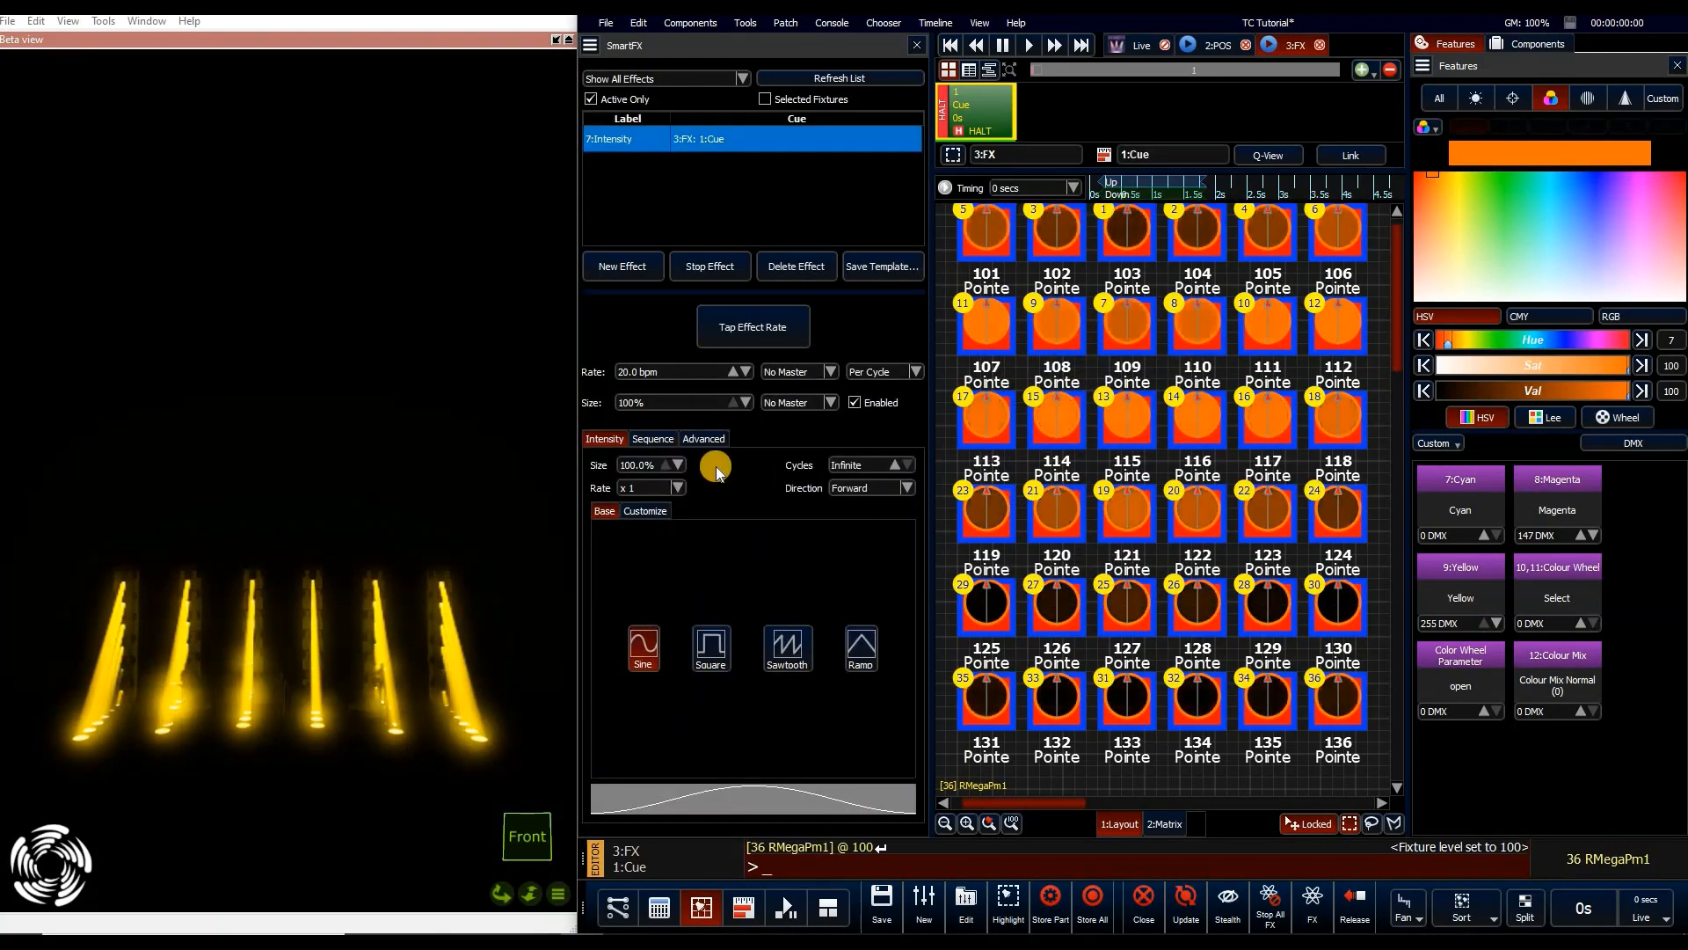
left_click(653, 439)
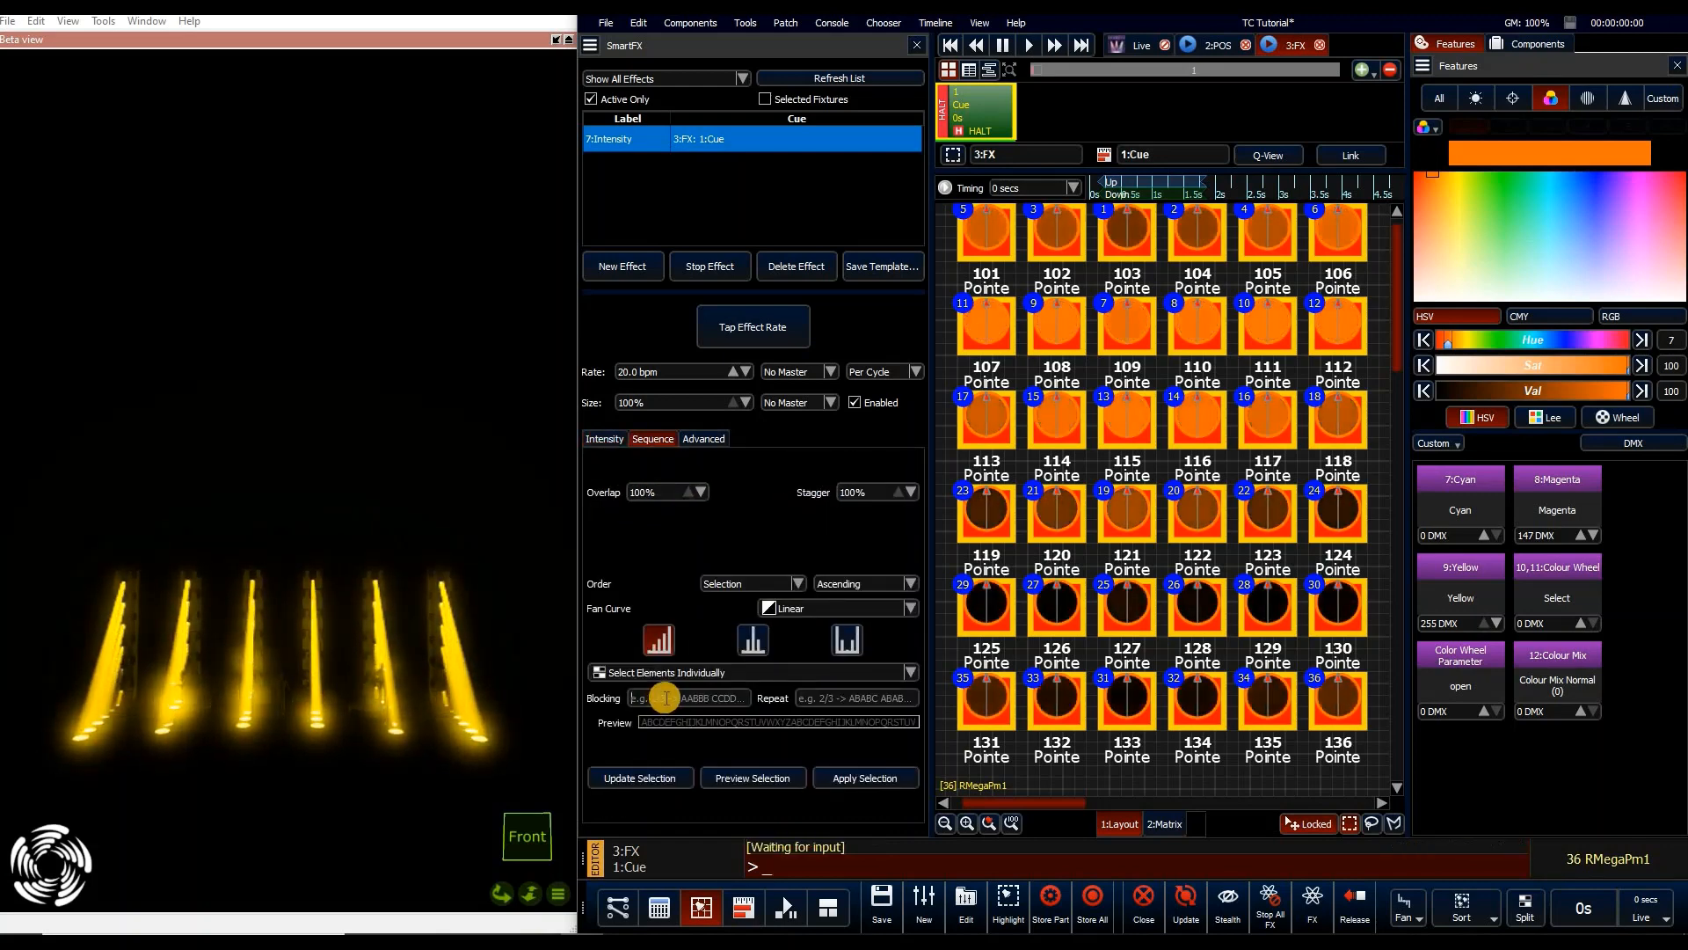
left_click(665, 698)
type("2")
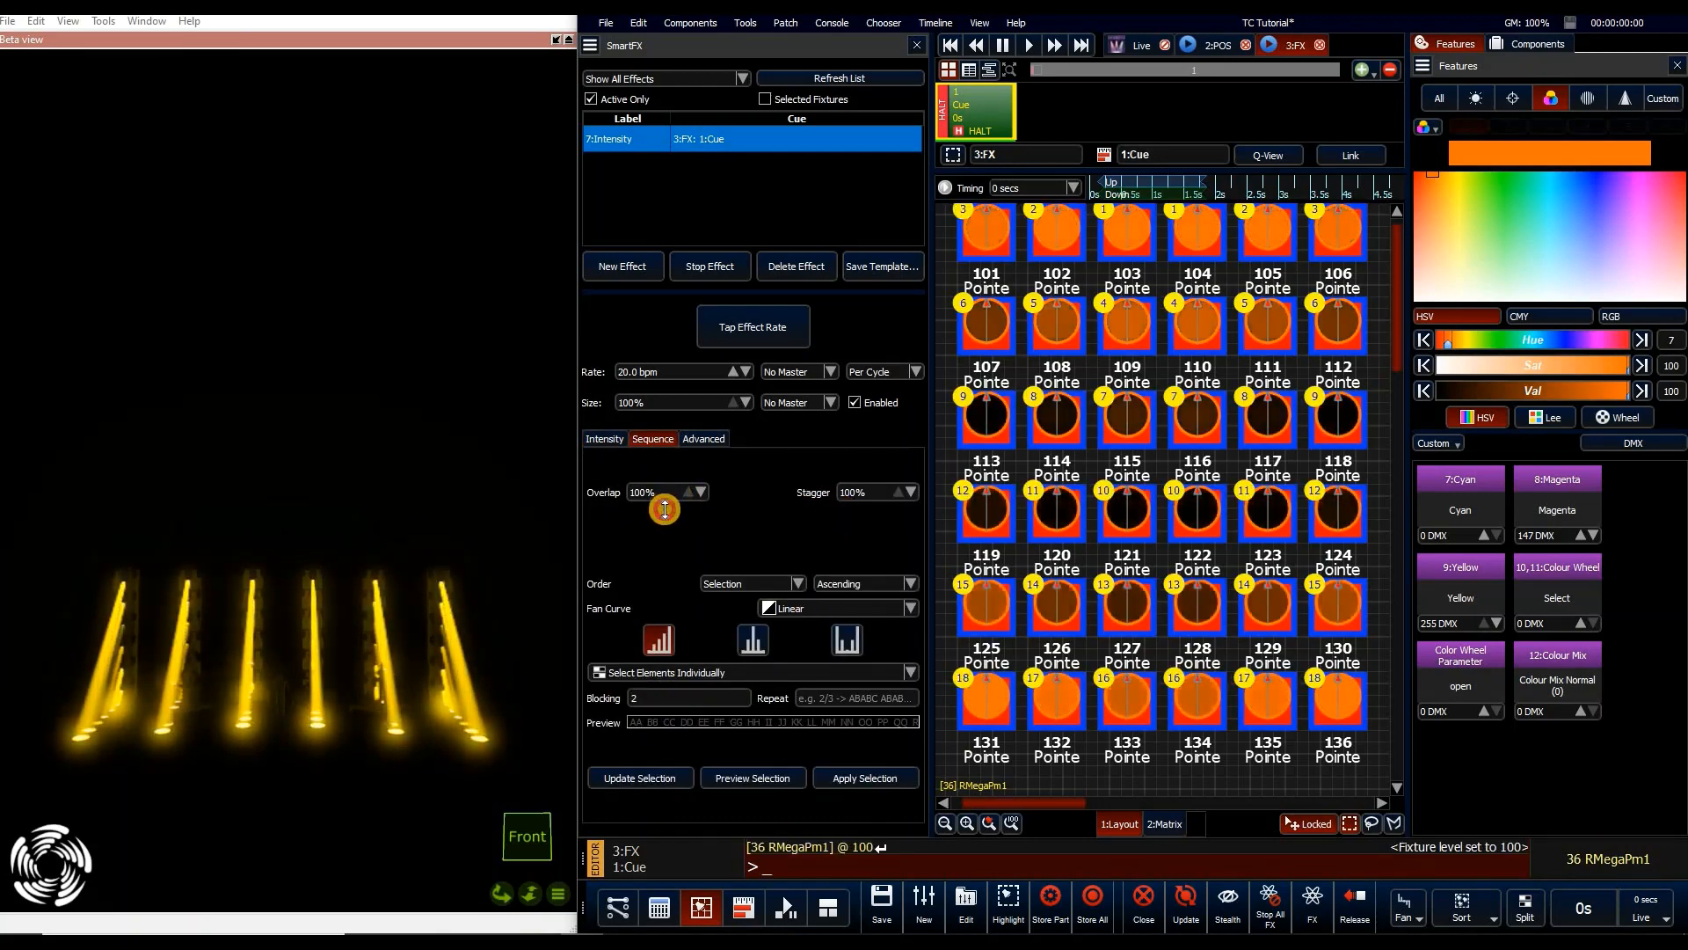
Adjust the intensity effect's sequence timing to 50% overlap with 100% stagger
left_click_drag(665, 524, 664, 525)
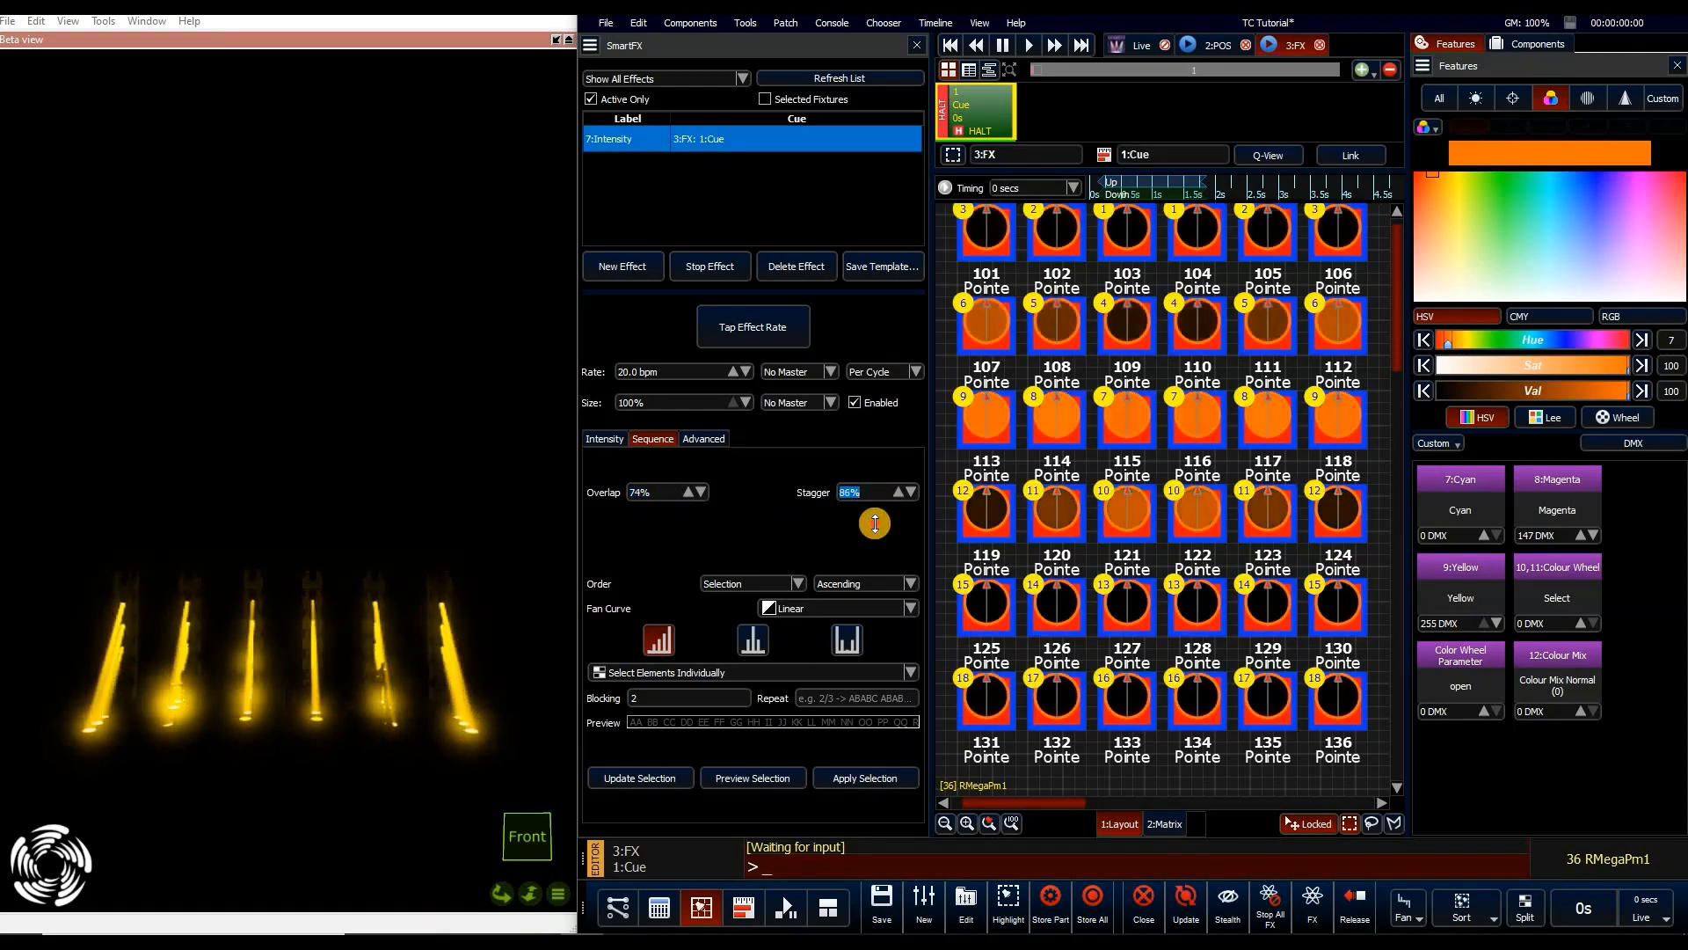
left_click_drag(879, 472, 877, 457)
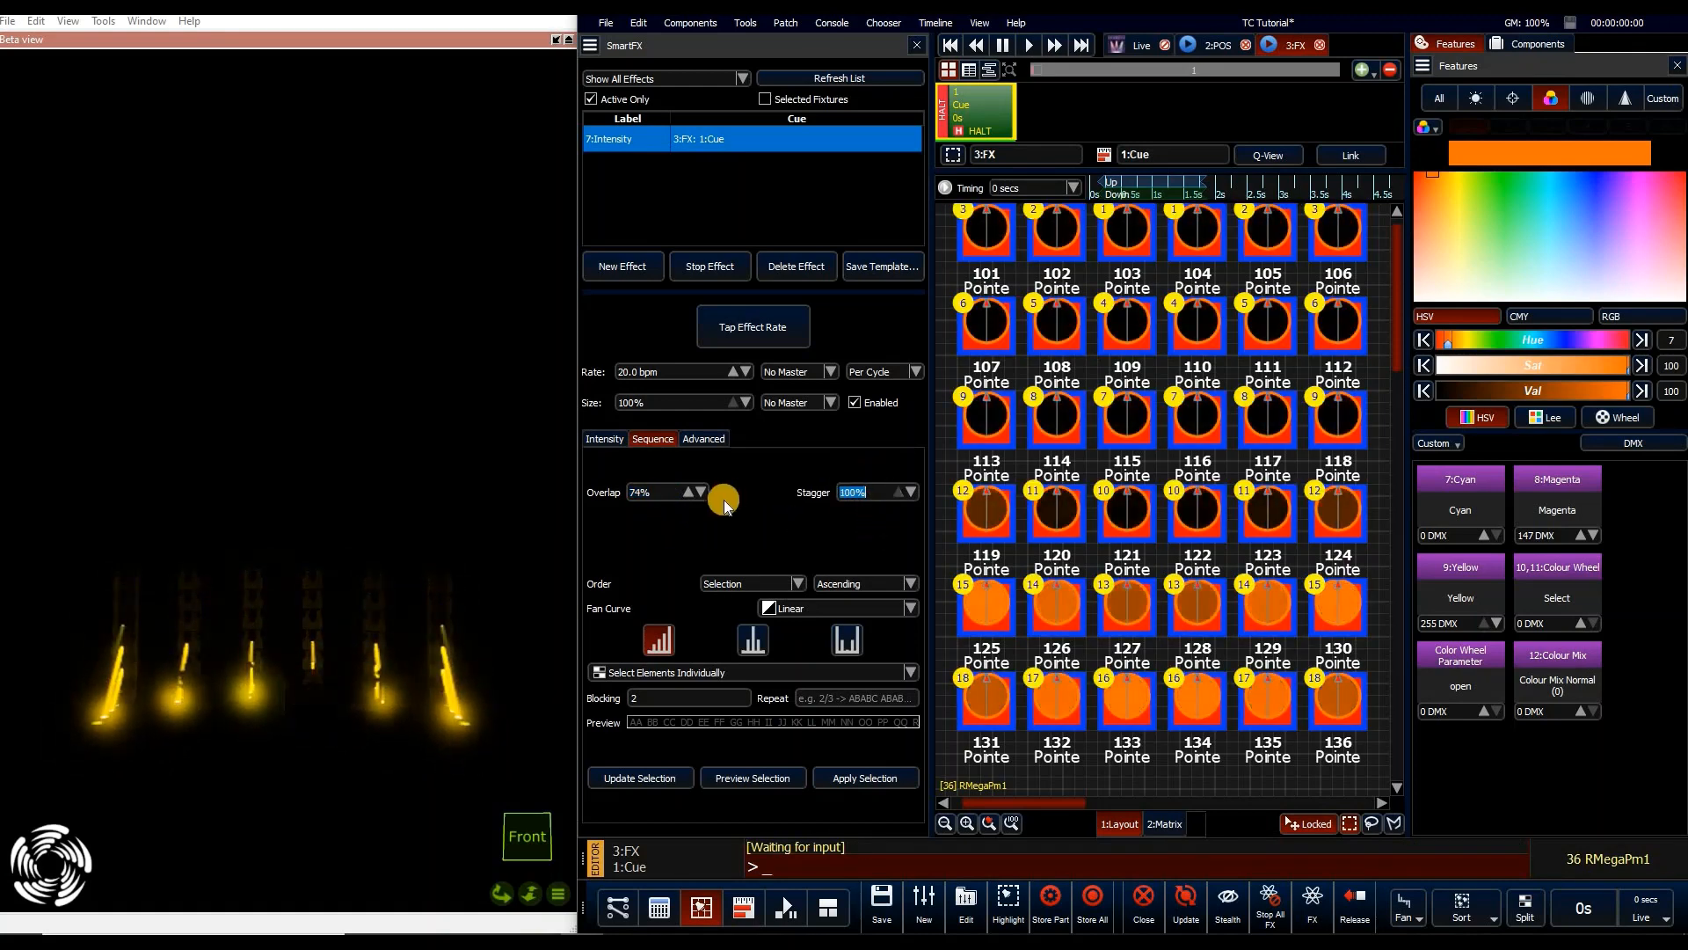
left_click(666, 495)
type("50")
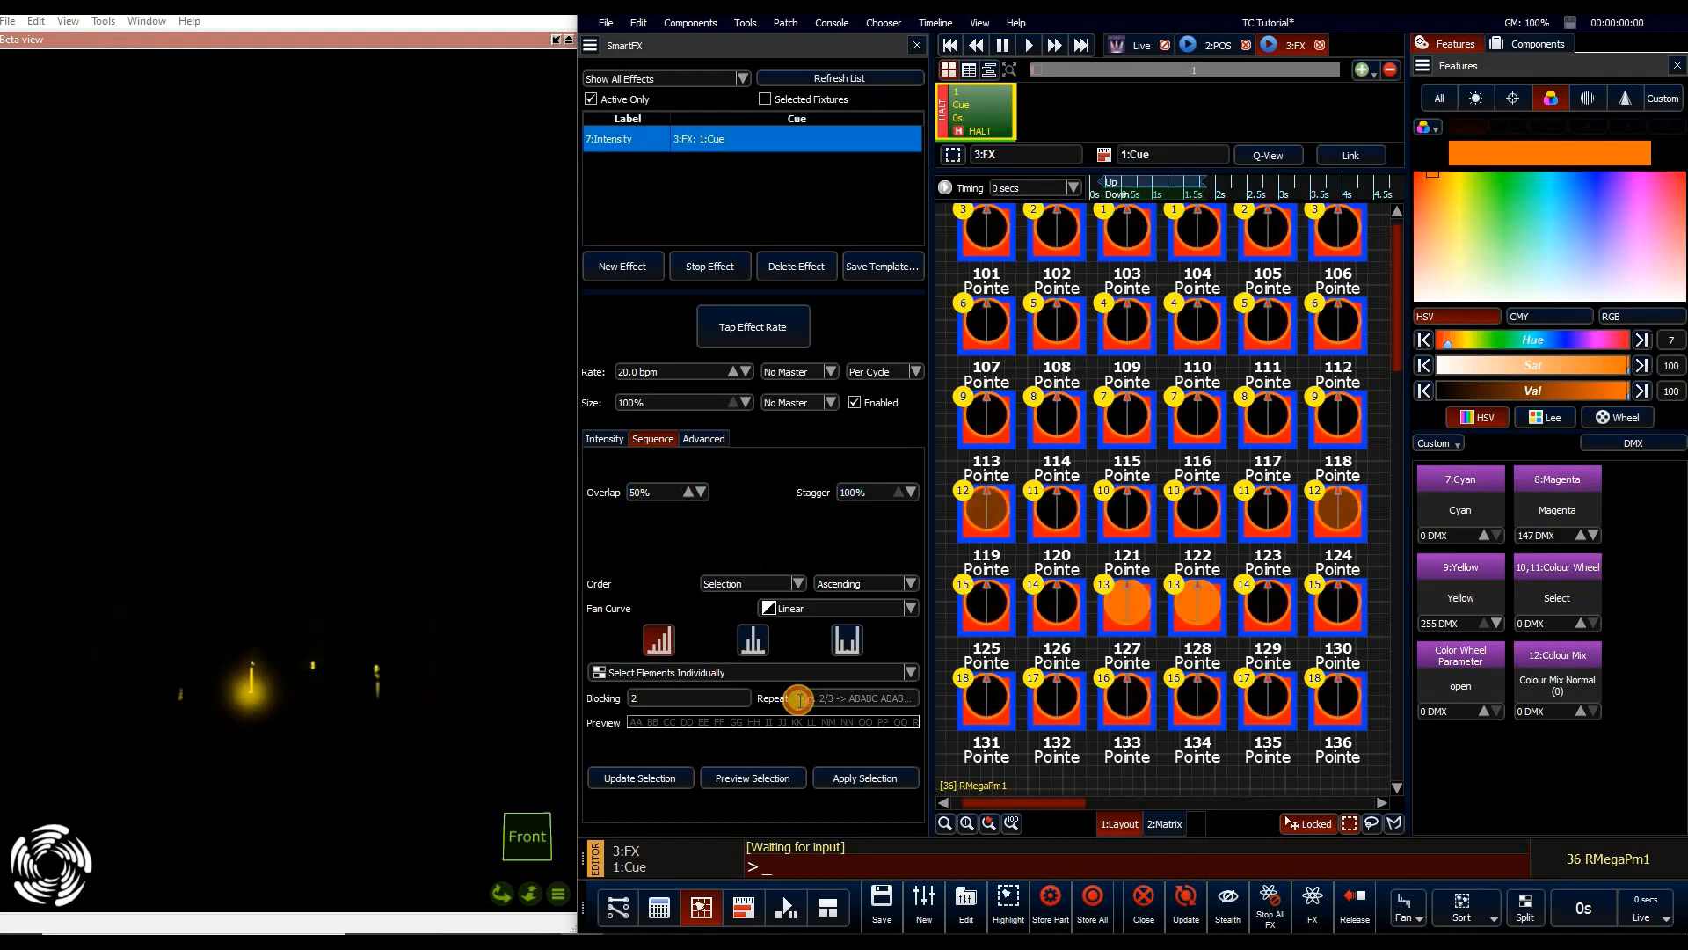
Set the effect's sequence repeat to 2 and reduce its overlap to 0%
left_click(799, 700)
type("2")
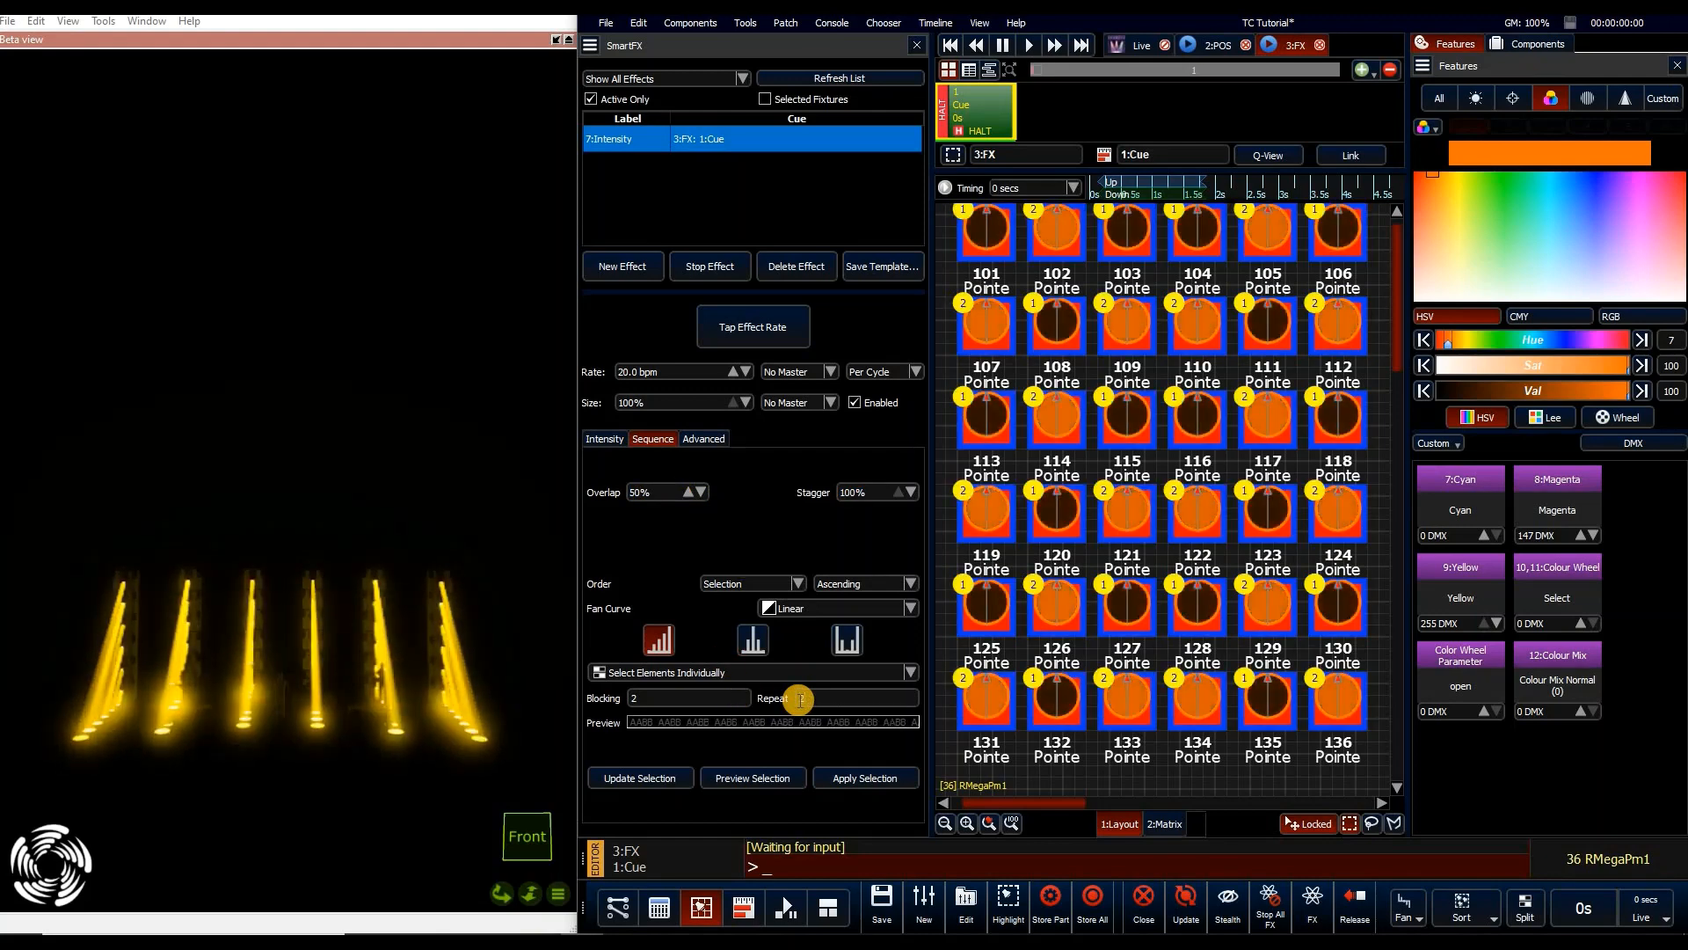
left_click_drag(654, 495, 658, 710)
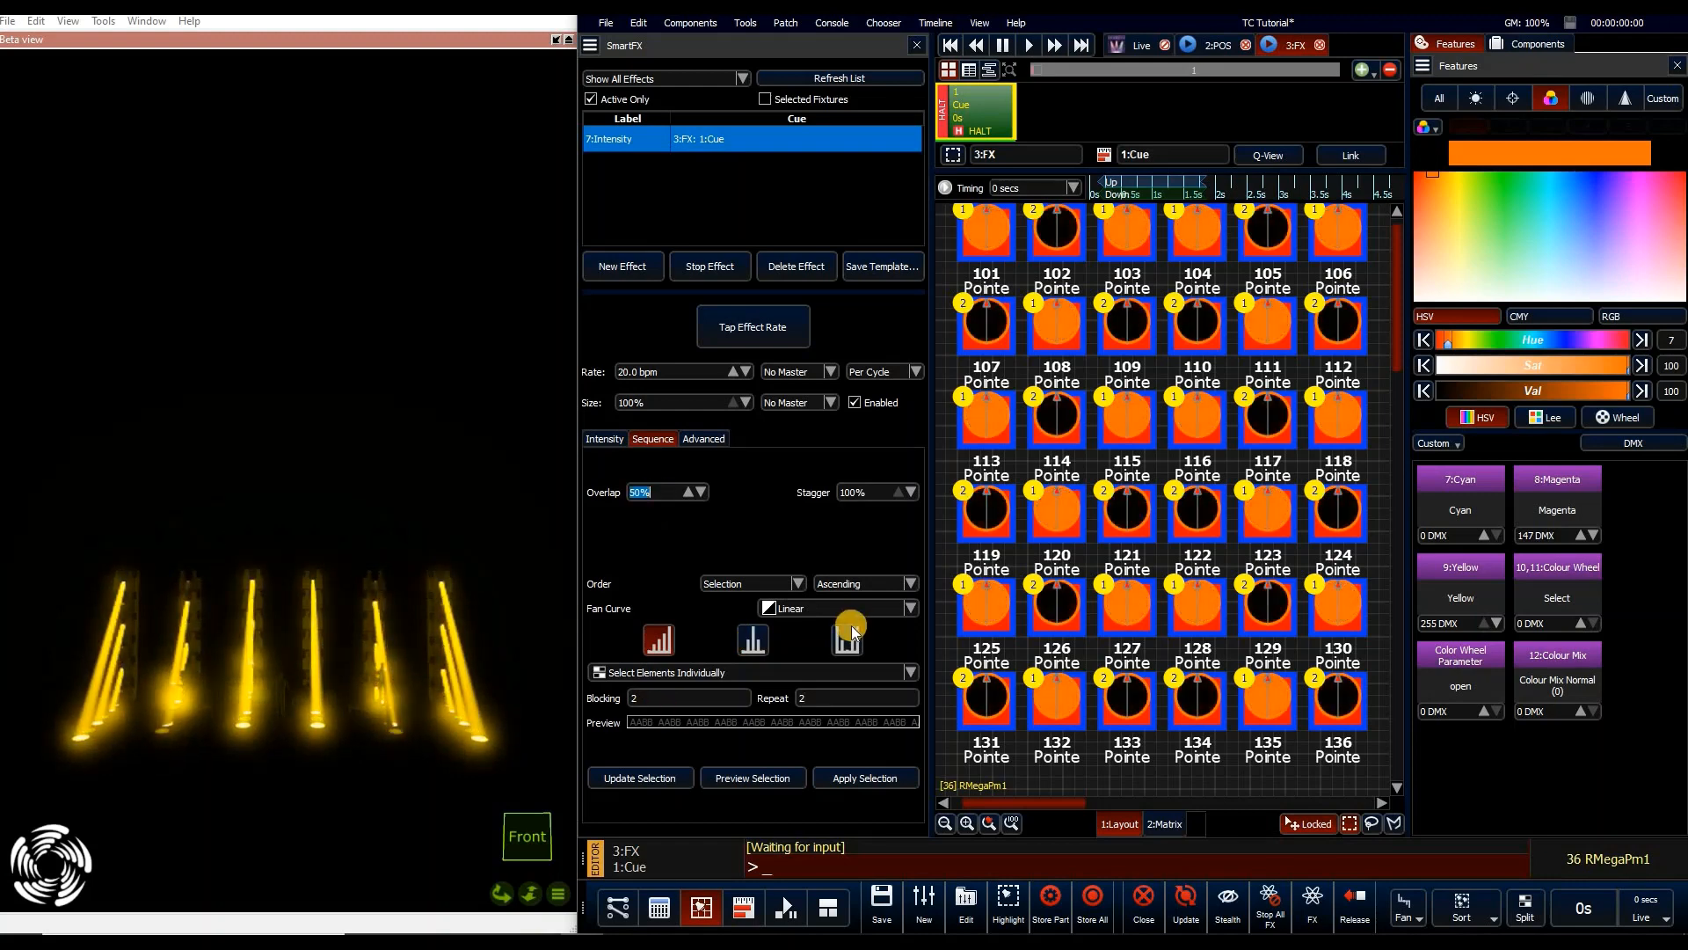
Assign the Speed master to the effect's rate and the Size master to its size, and set the rate to Per Fixture
left_click(807, 376)
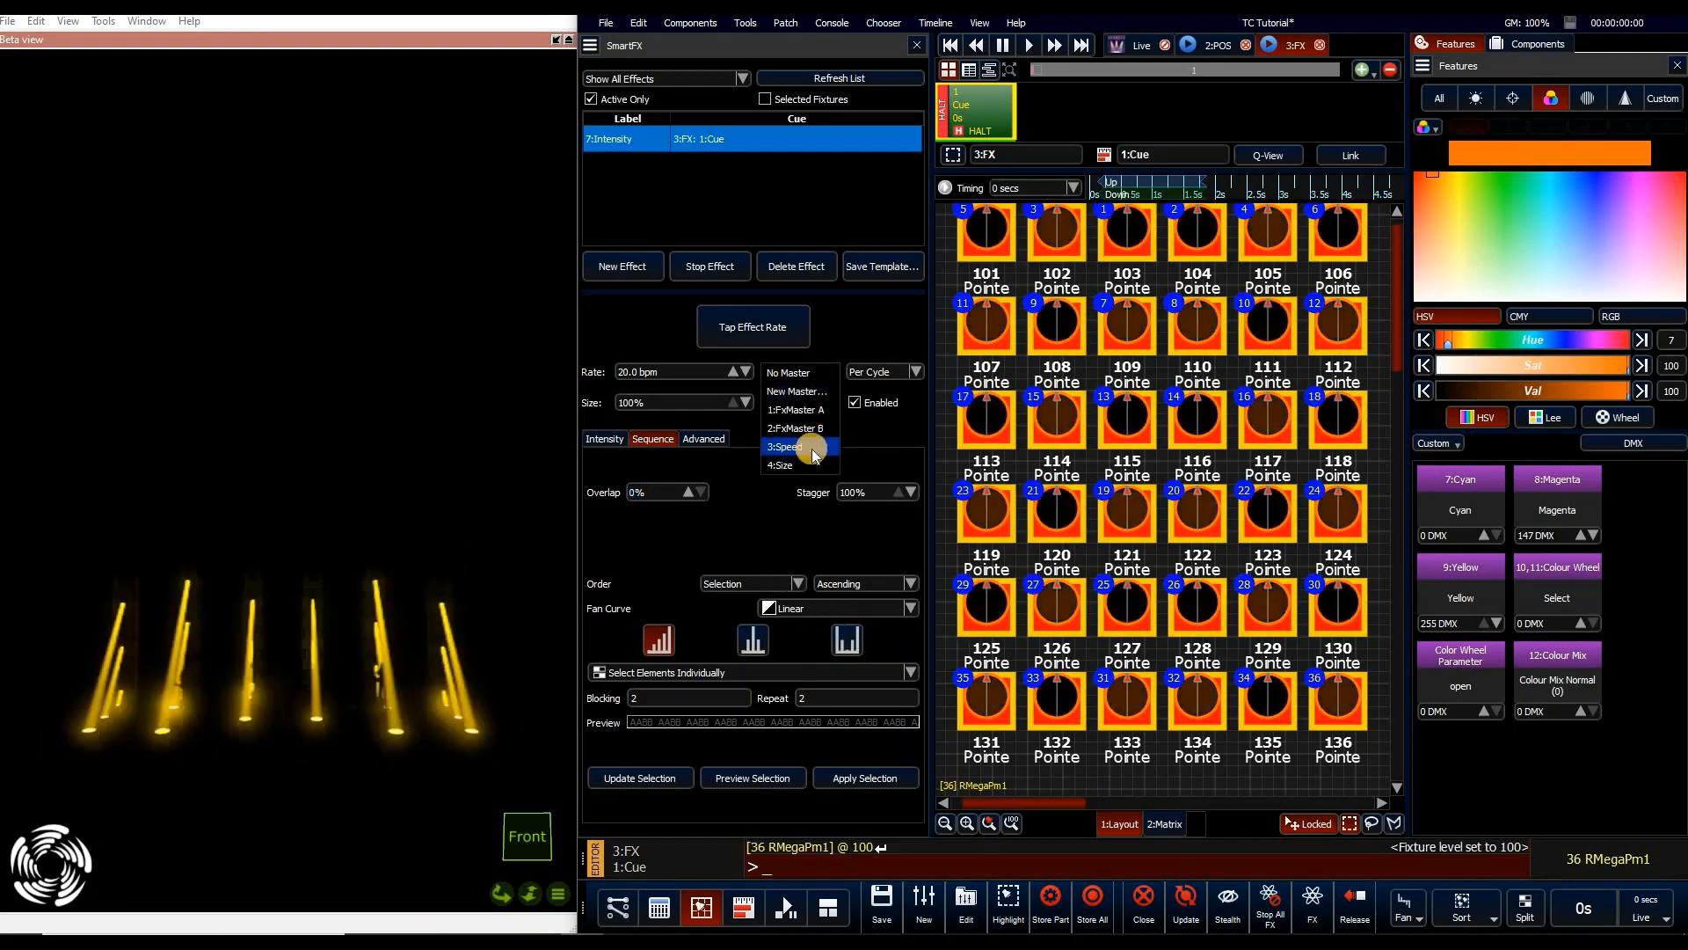
left_click(810, 451)
left_click(796, 401)
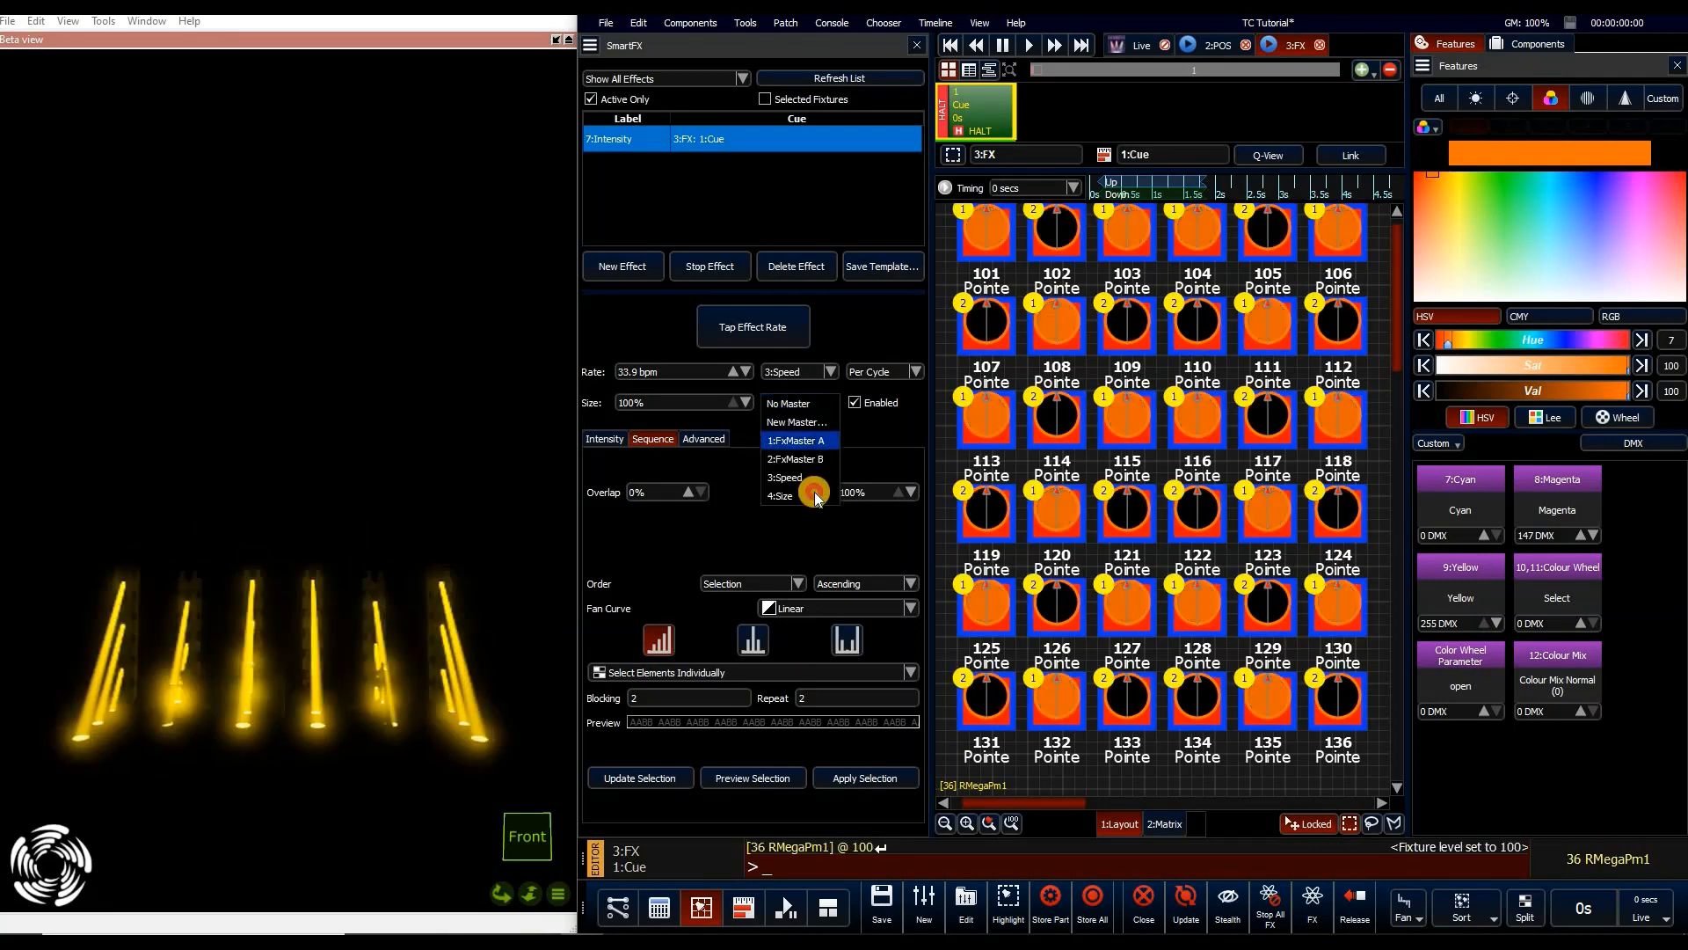
left_click(906, 385)
left_click(880, 415)
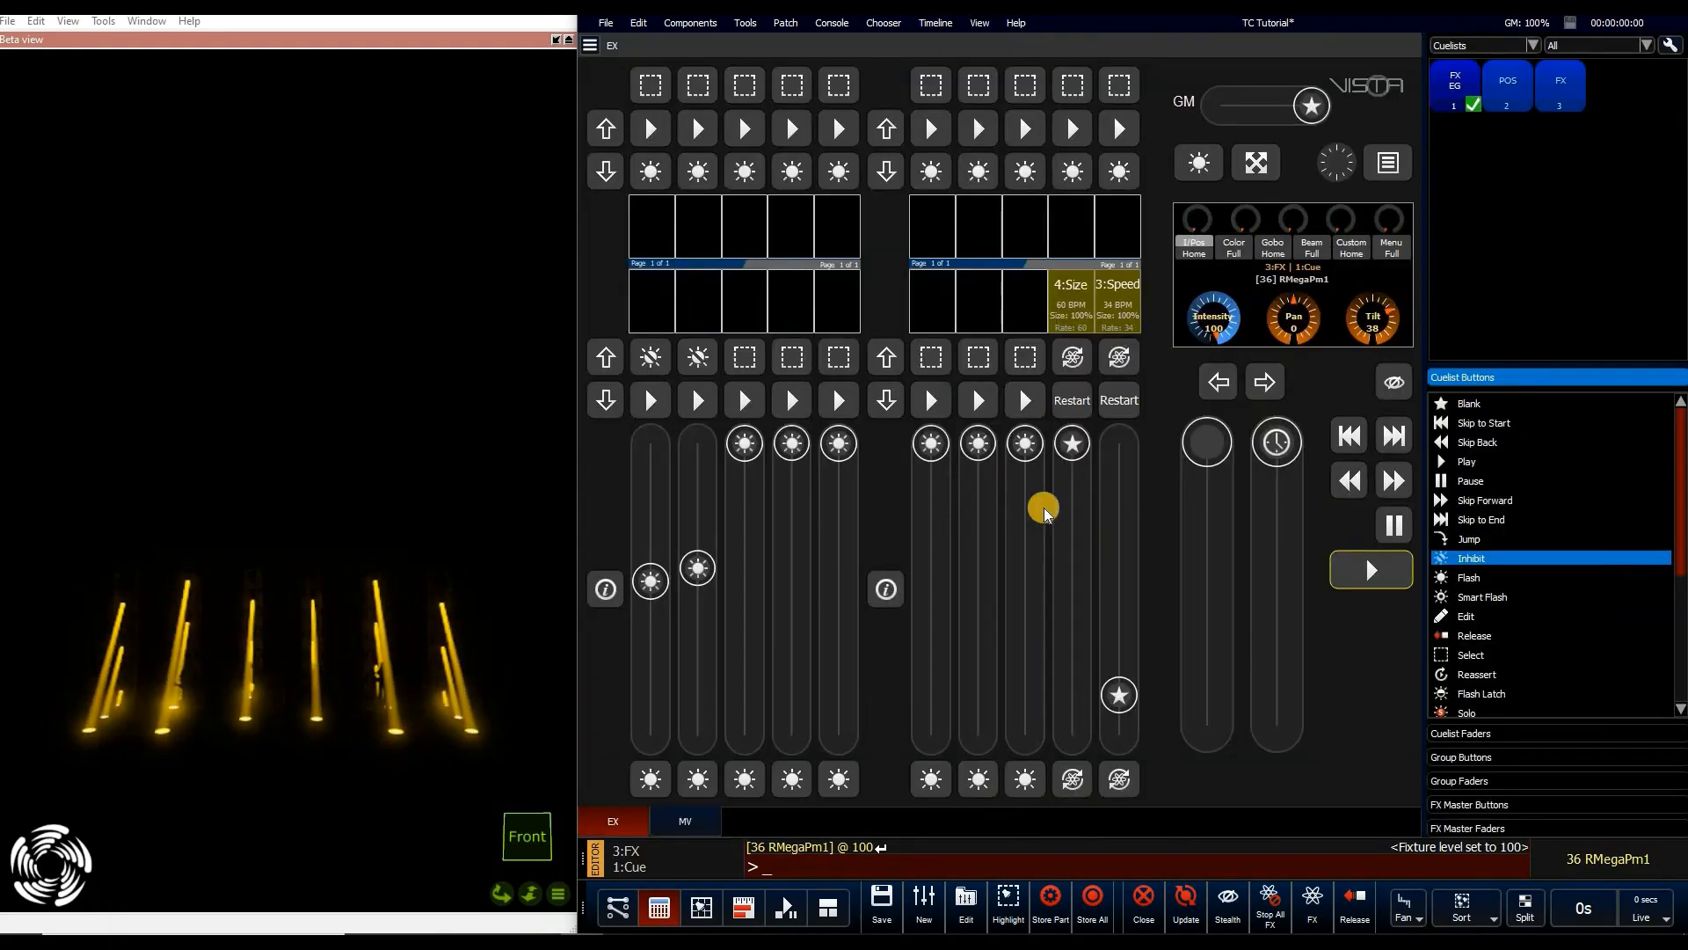
Tap the Speed master's tempo to 114 BPM
left_click(1122, 776)
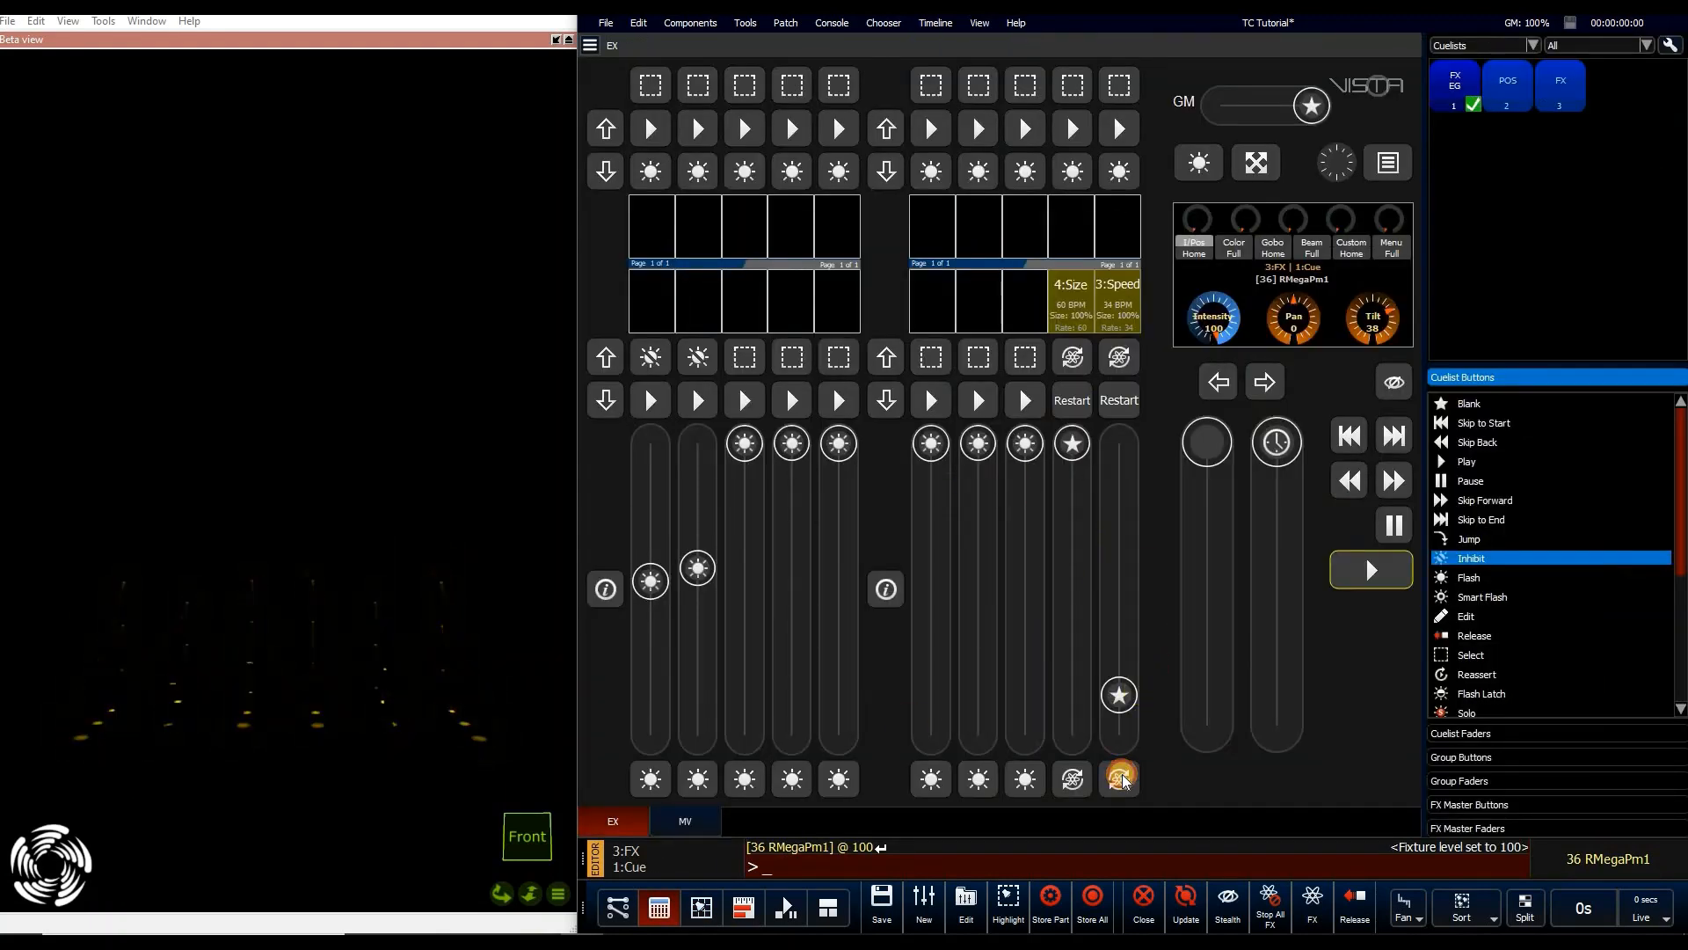
left_click(1122, 778)
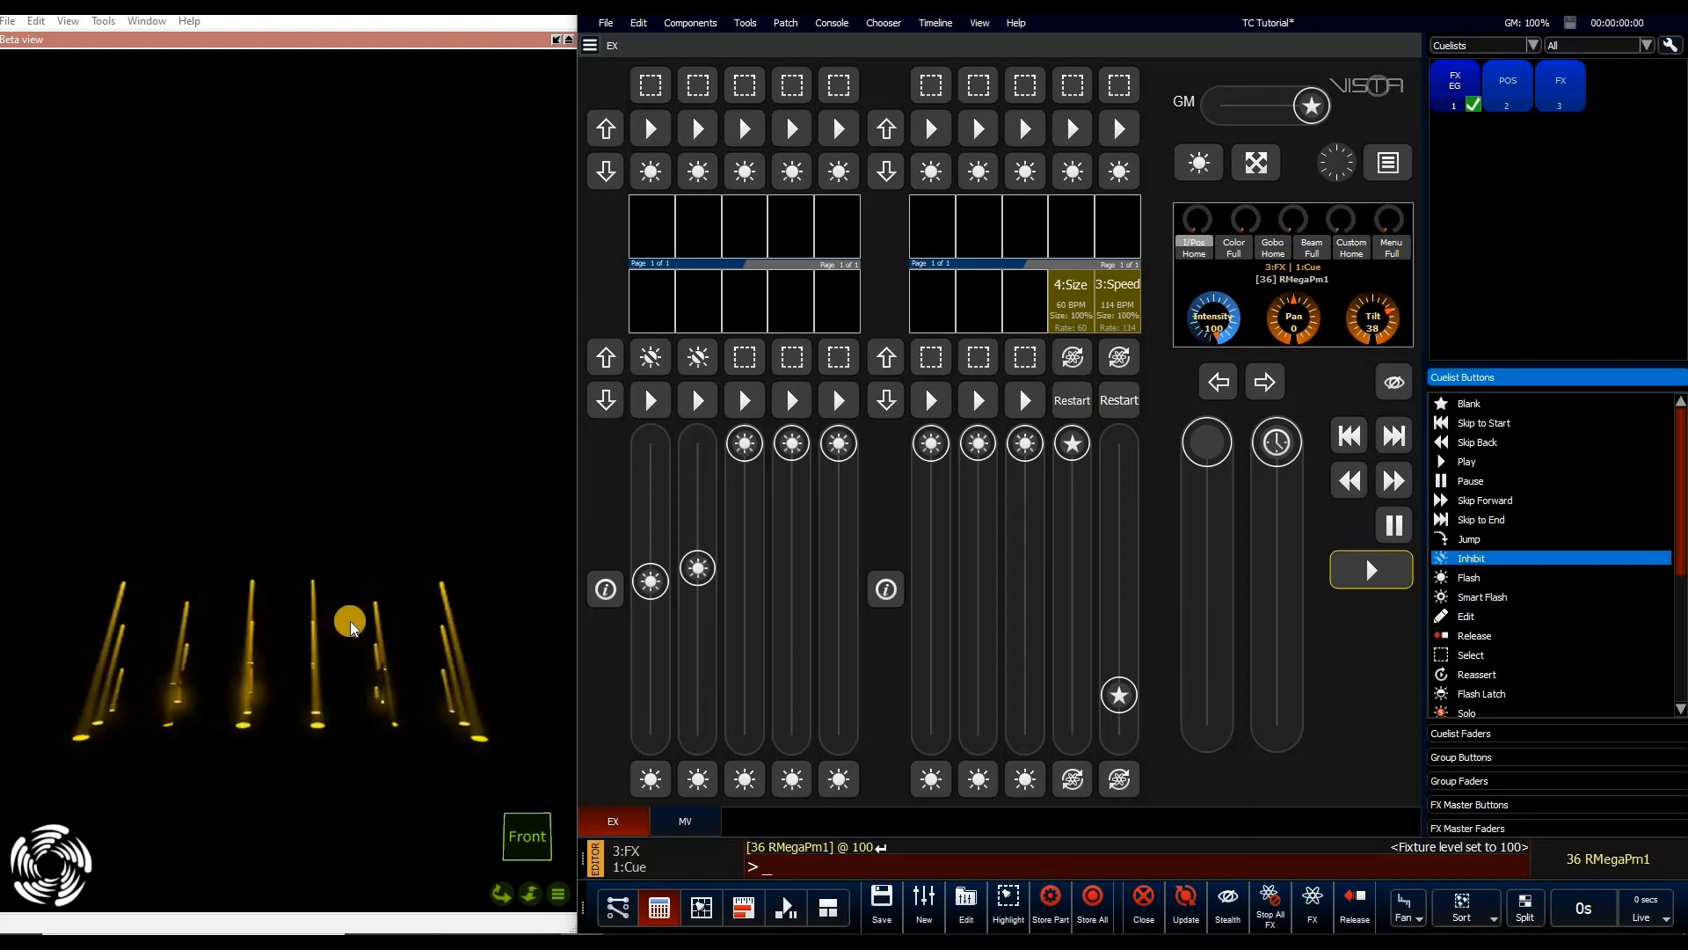
Change the intensity effect's sequence repeat to 4 and return to the playback faders
left_click(704, 909)
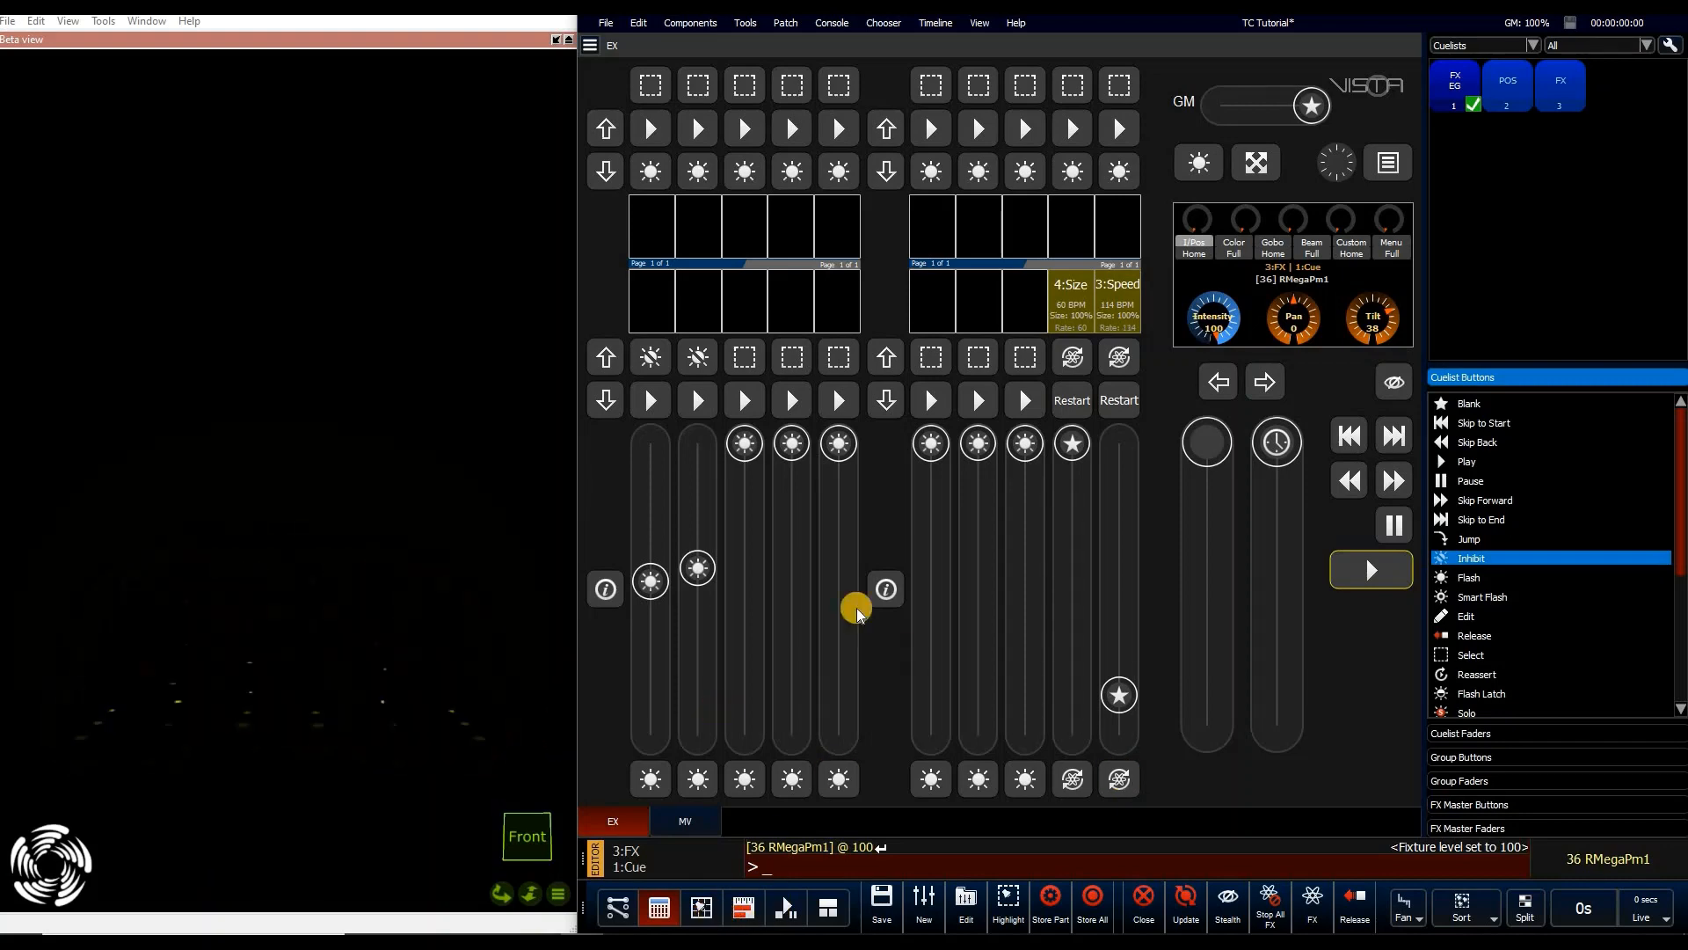
double_click(814, 693)
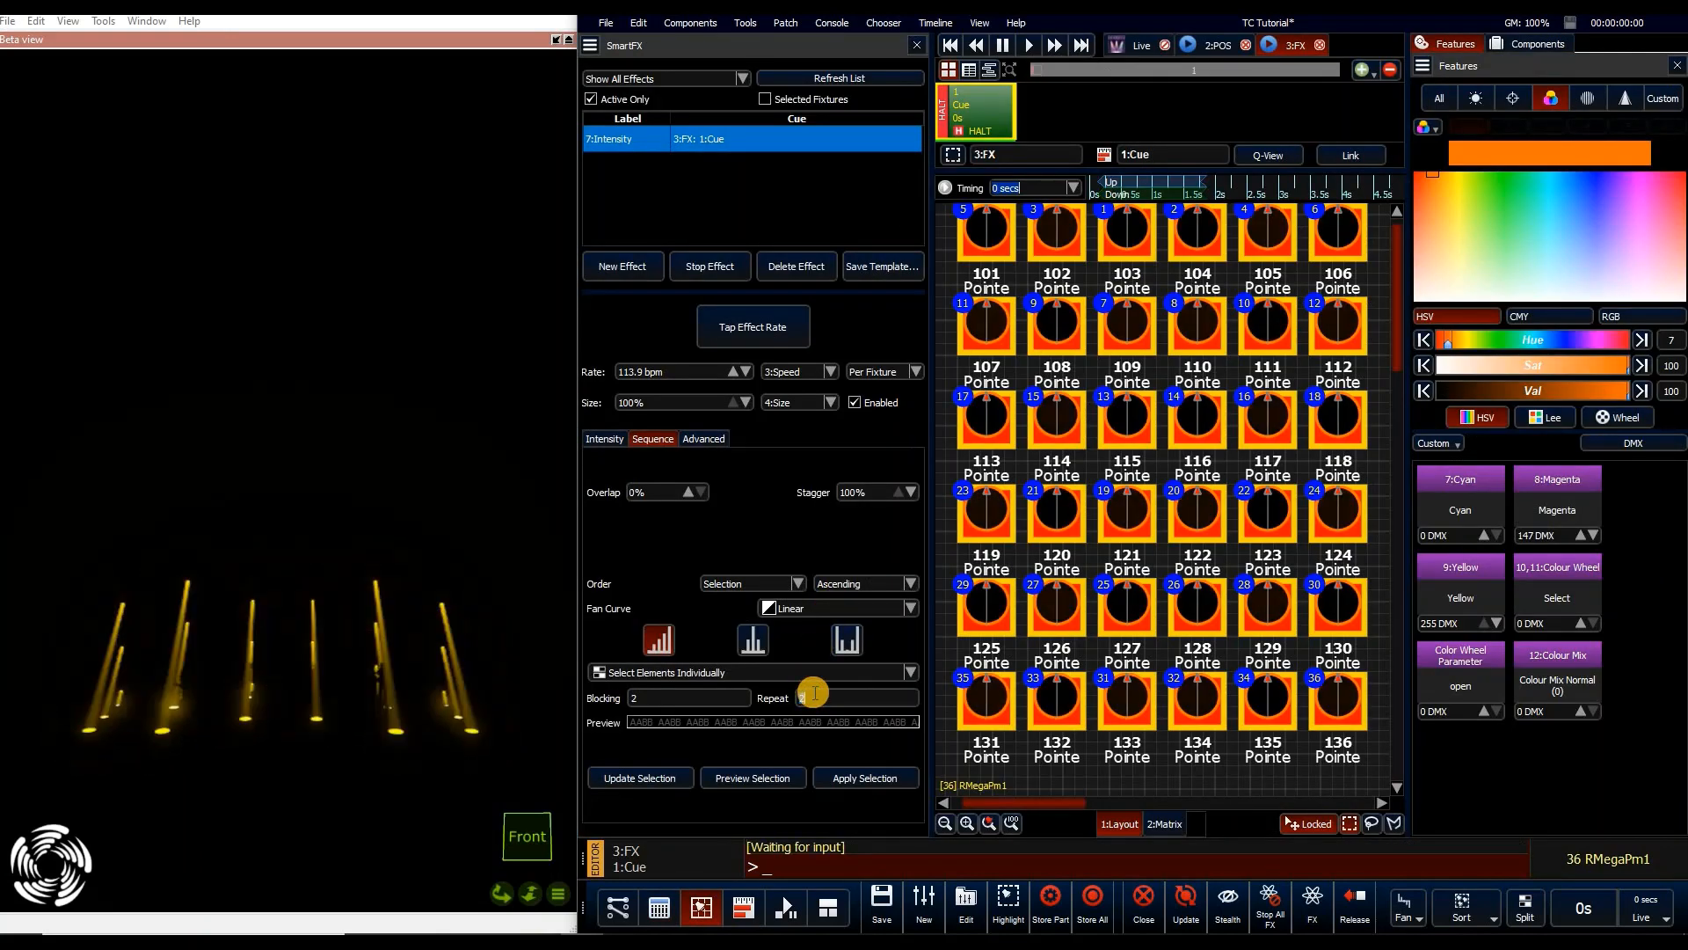
type("4")
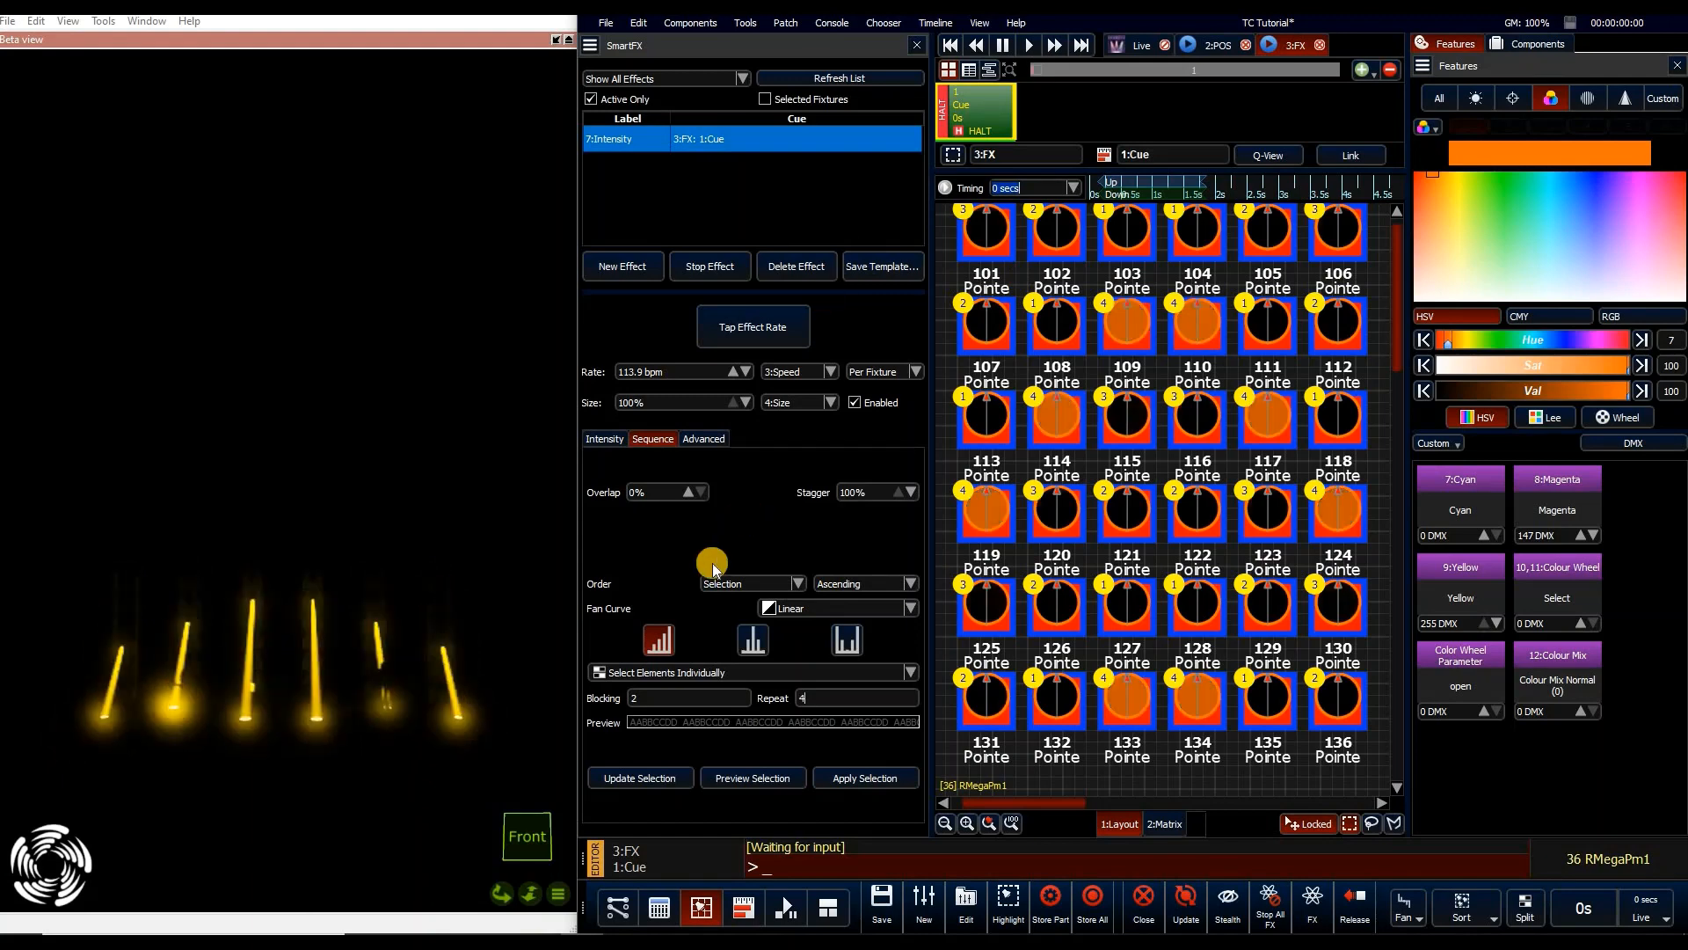
left_click(674, 782)
left_click(661, 908)
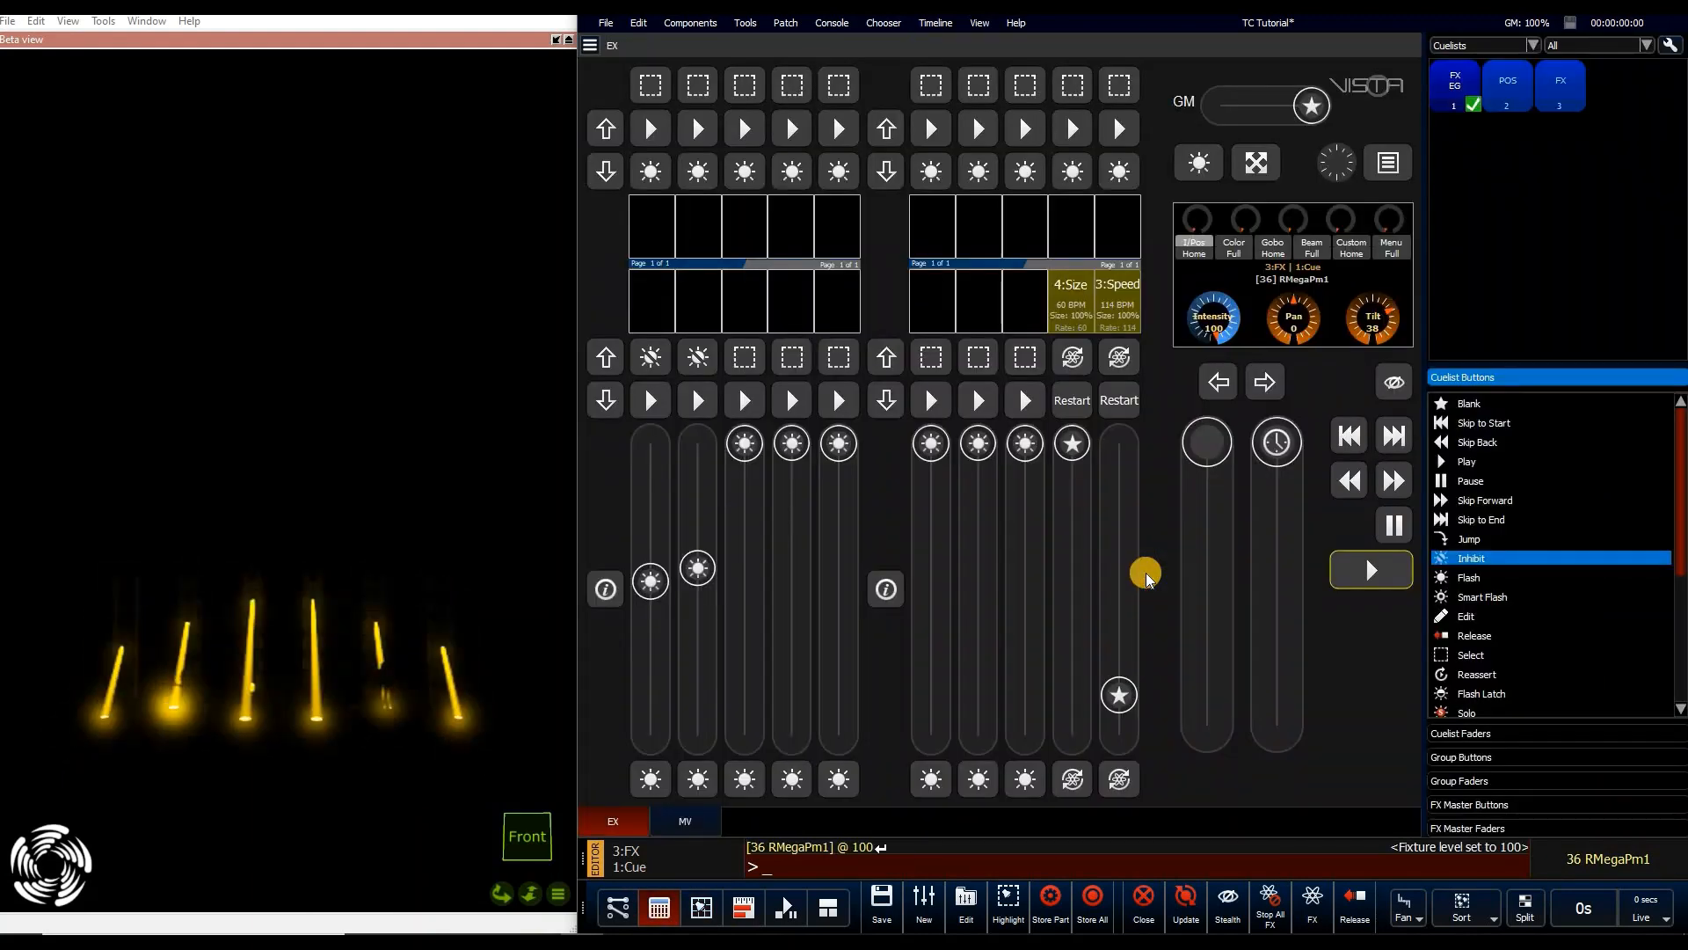
Assign the Double Rate function from the FX master functions to the Speed master's first playback button
left_click(1470, 805)
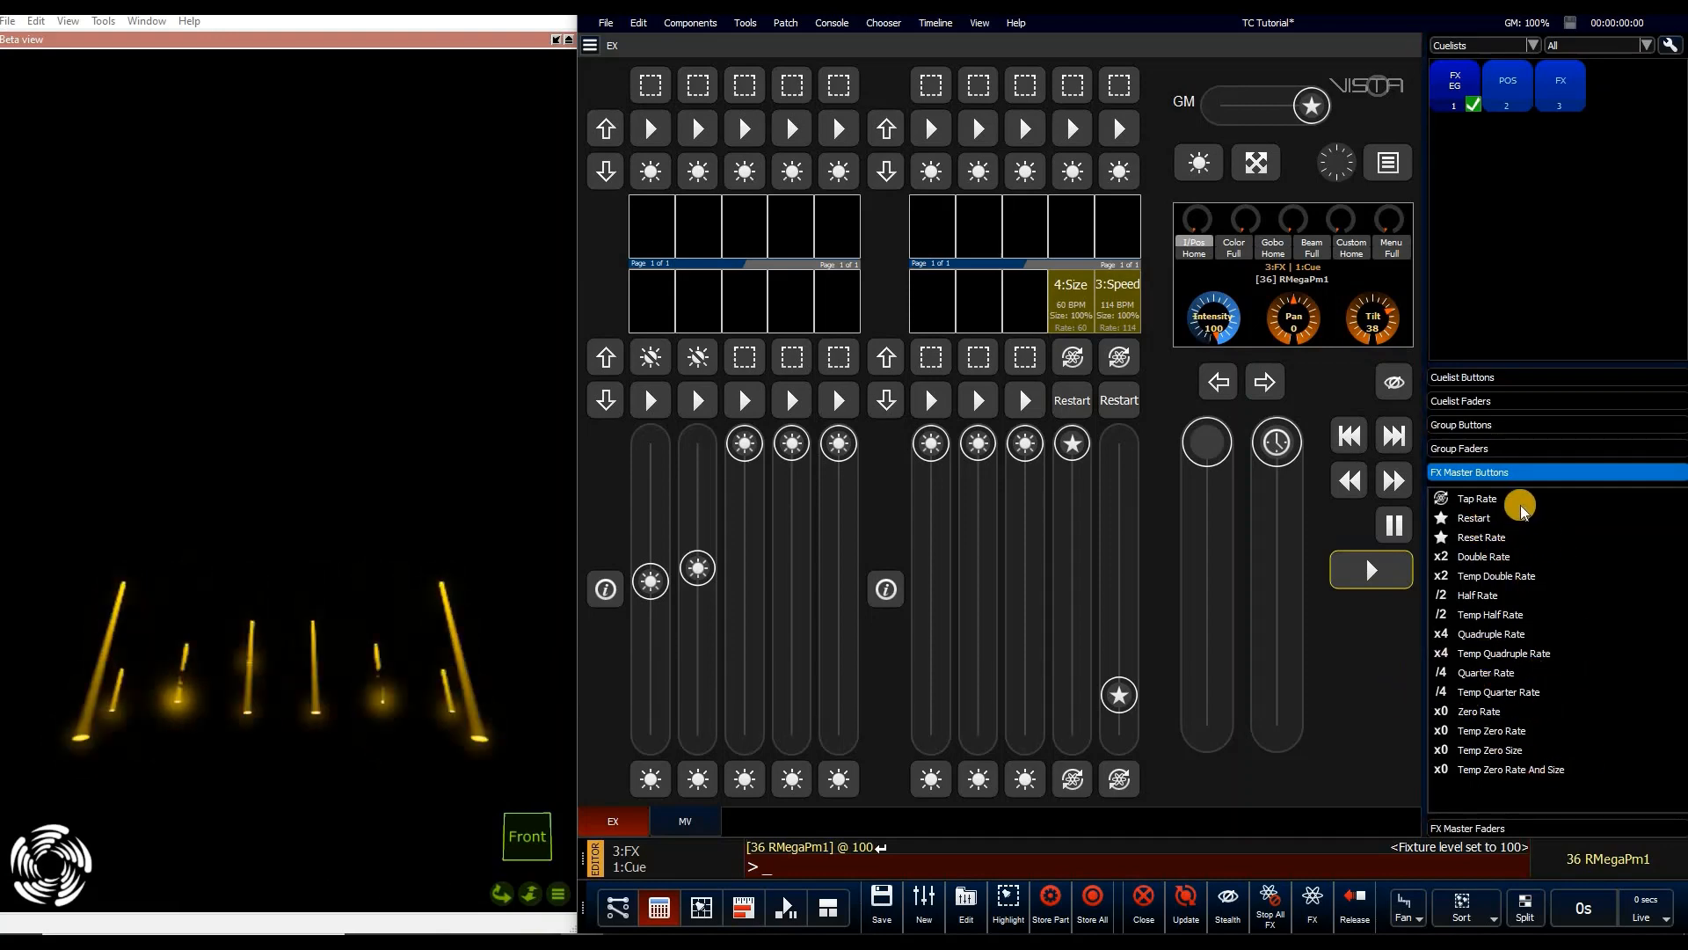
left_click(1534, 558)
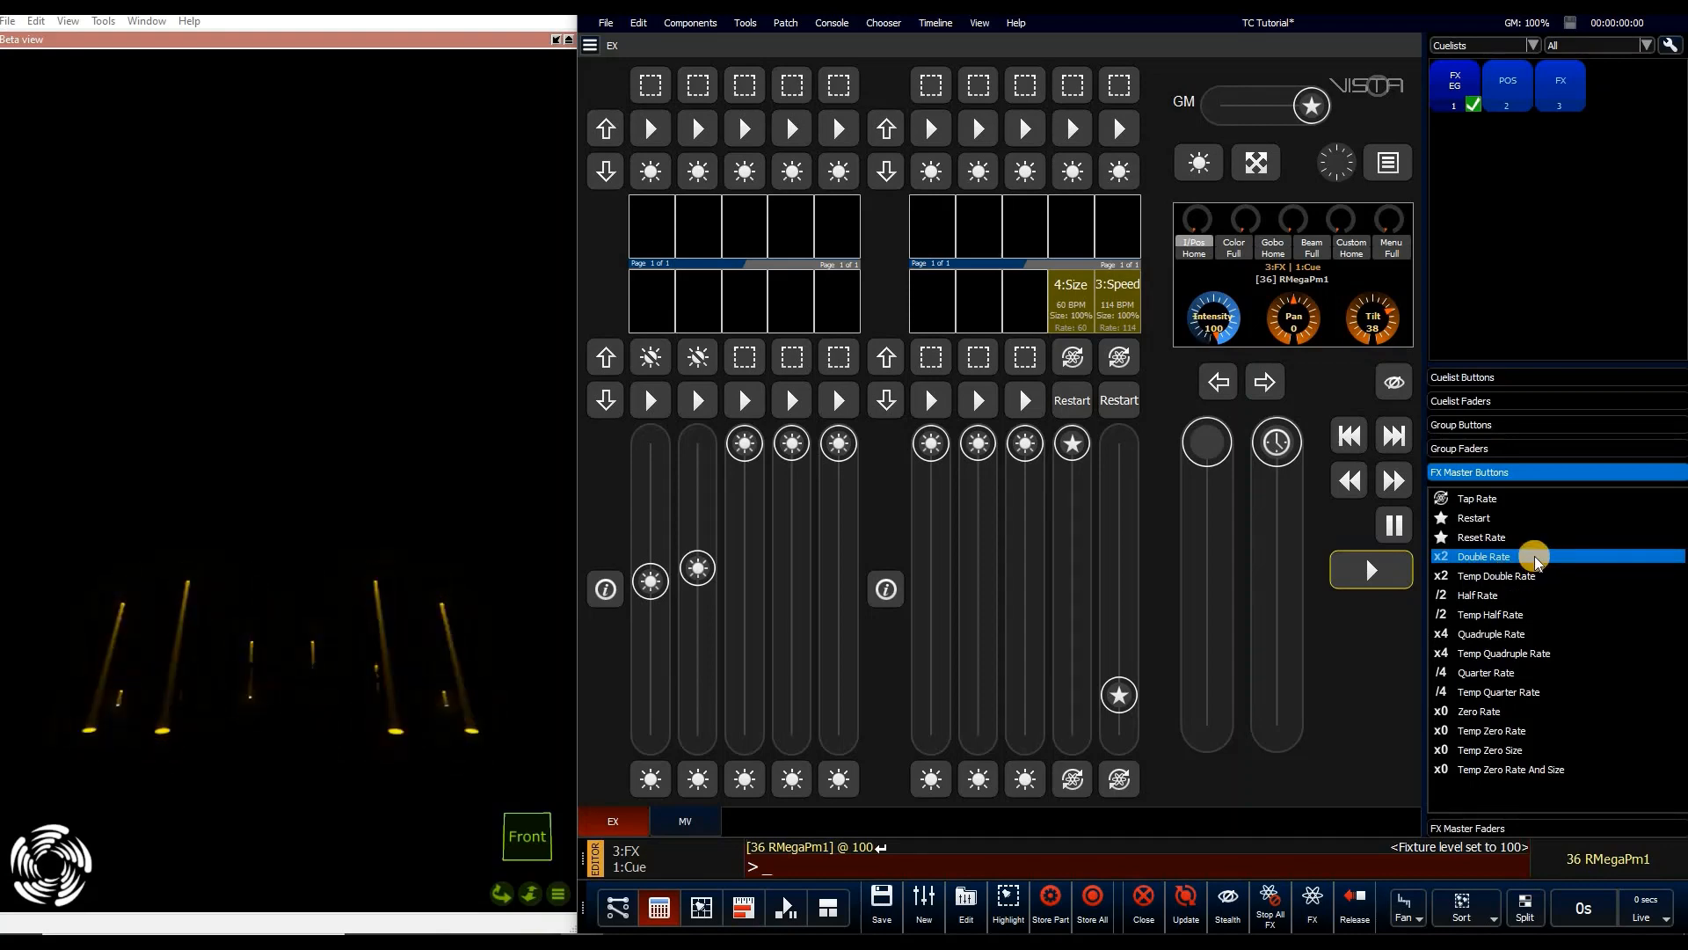
left_click(1511, 596)
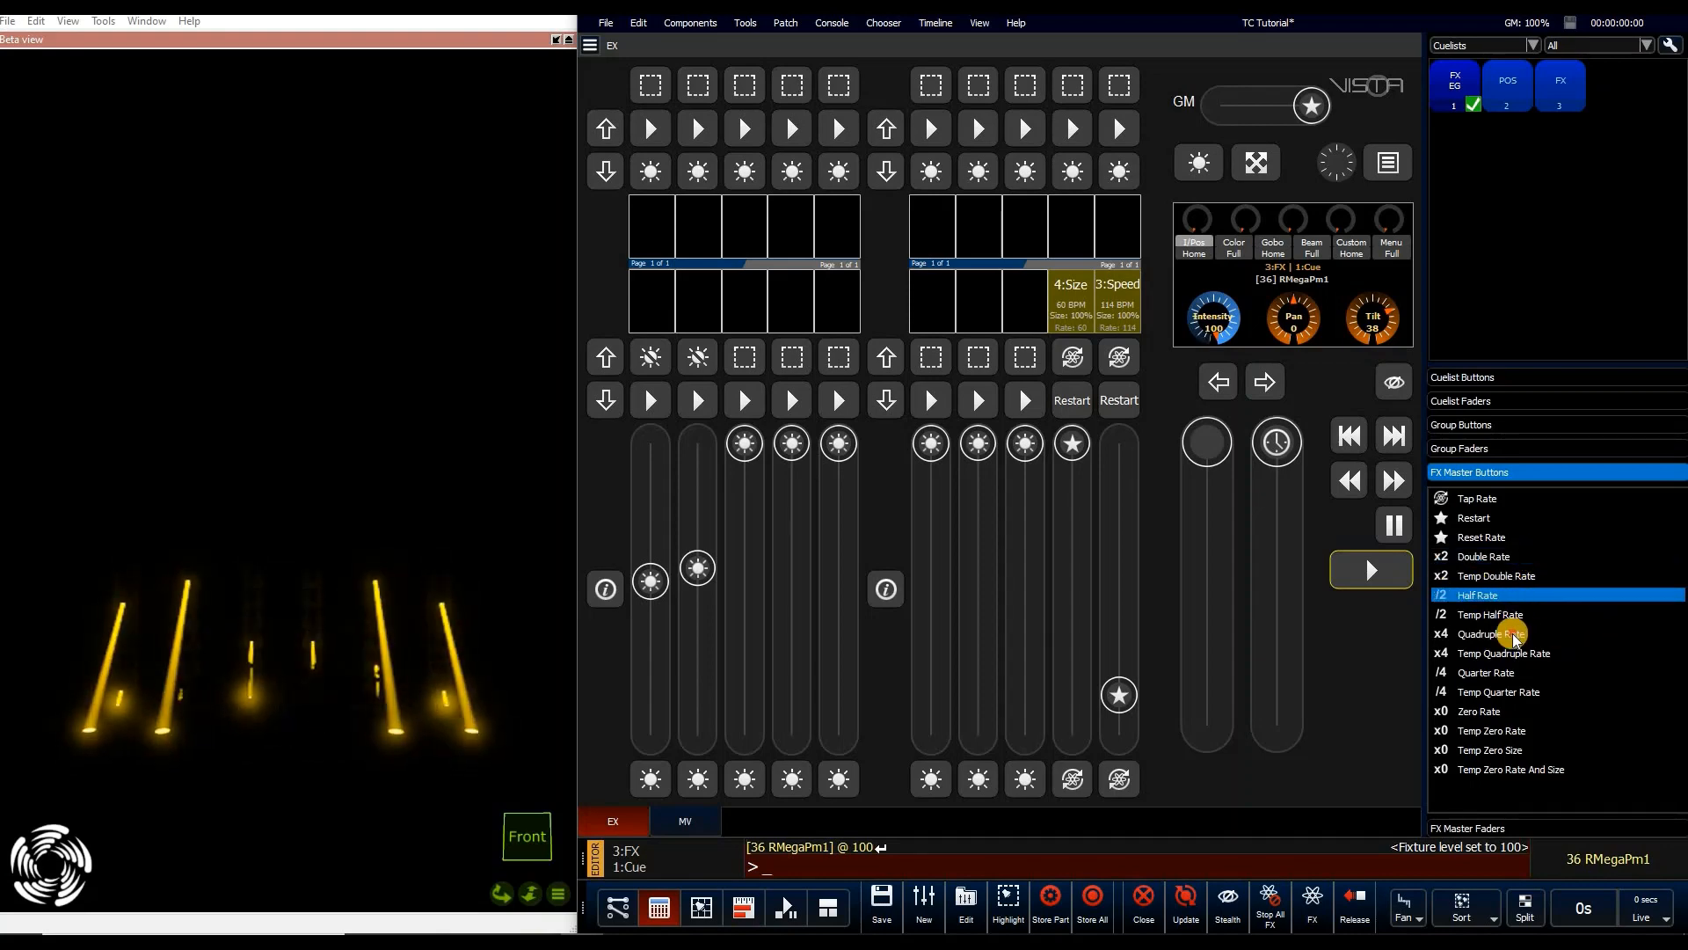
left_click(1603, 637)
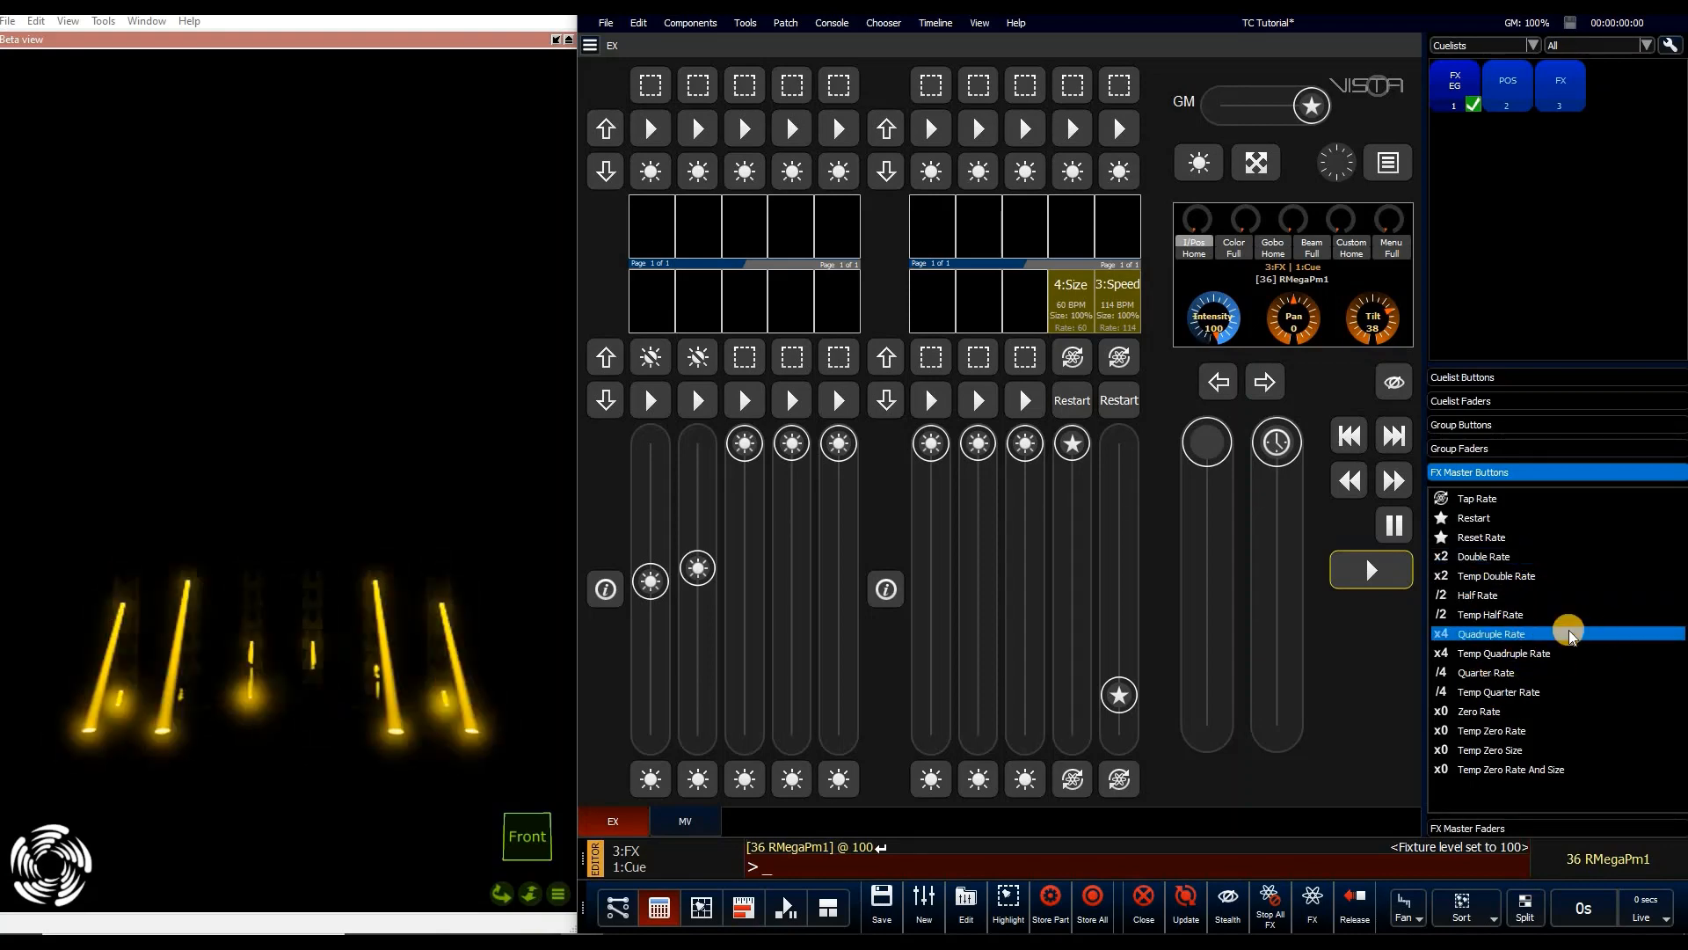
left_click(1529, 556)
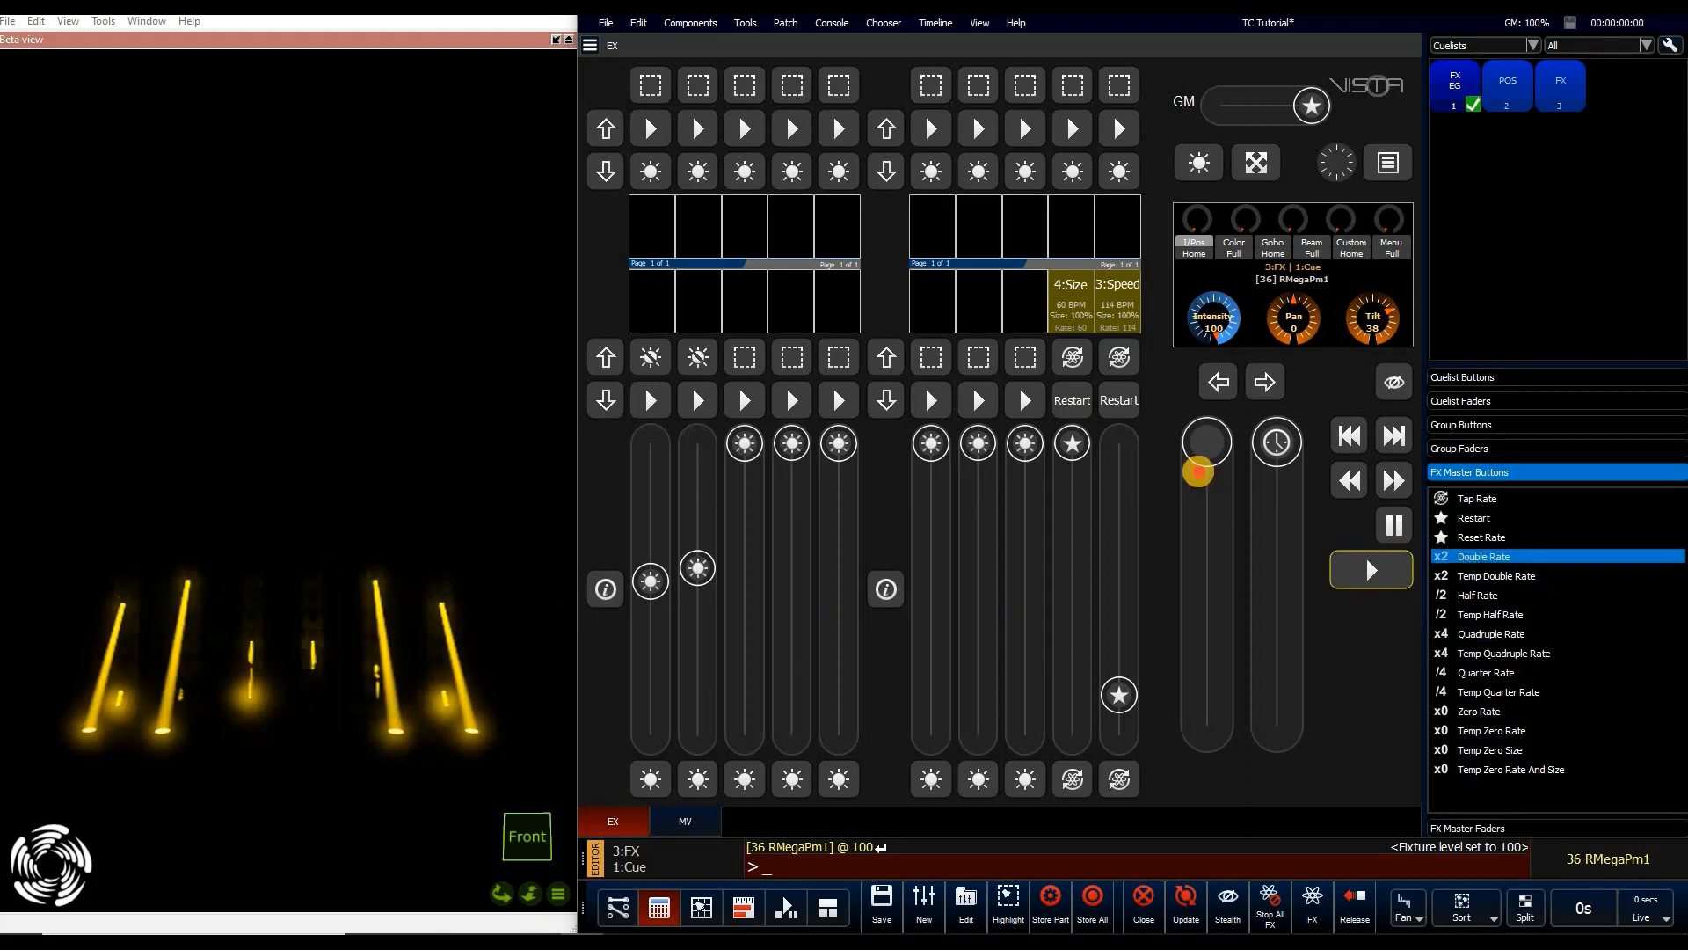
left_click(1119, 357)
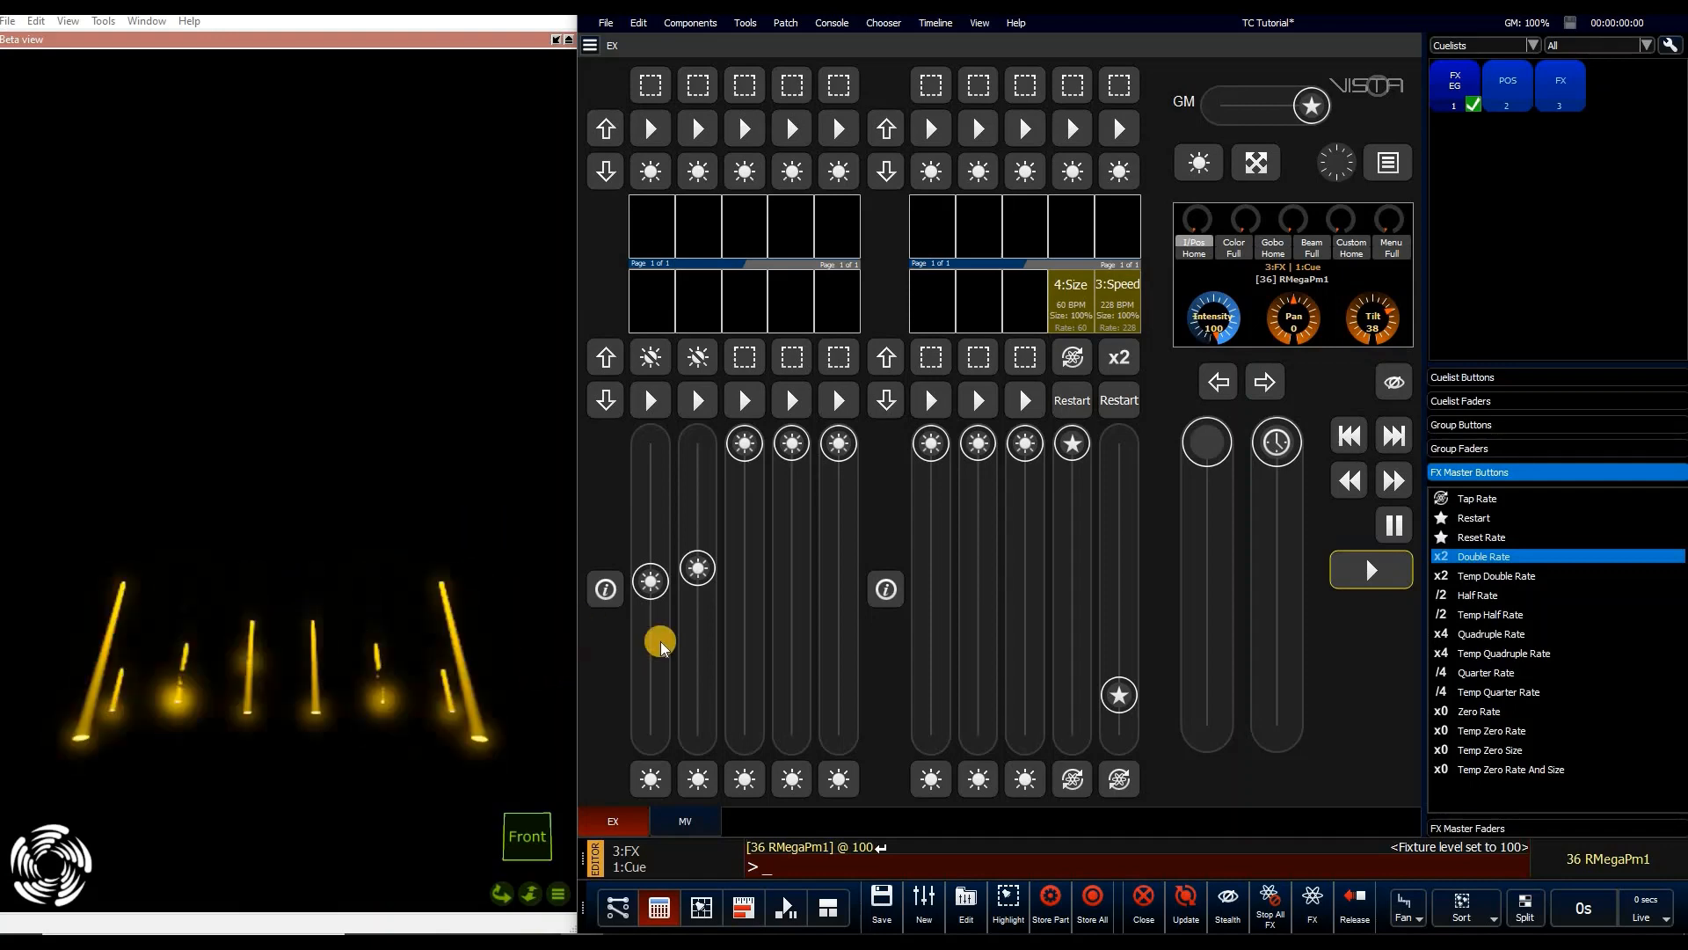
Replace the Speed master's Restart function with Half Rate and use it to halve the effect rate
left_click(1479, 597)
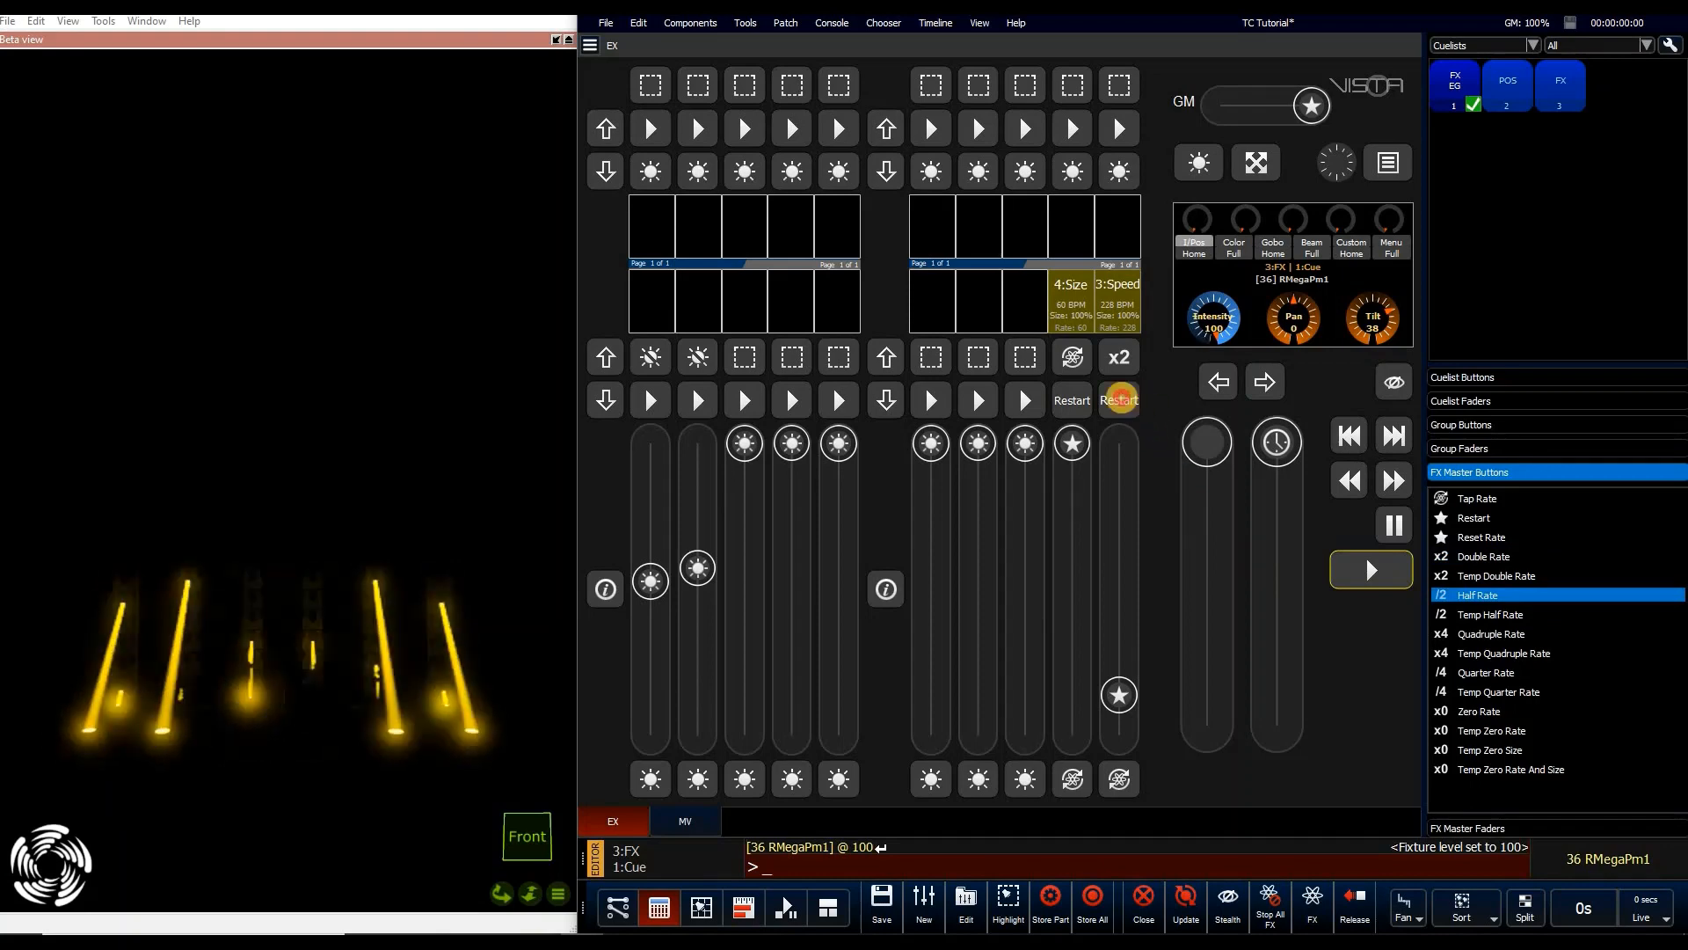
left_click(1121, 401)
left_click(1121, 401)
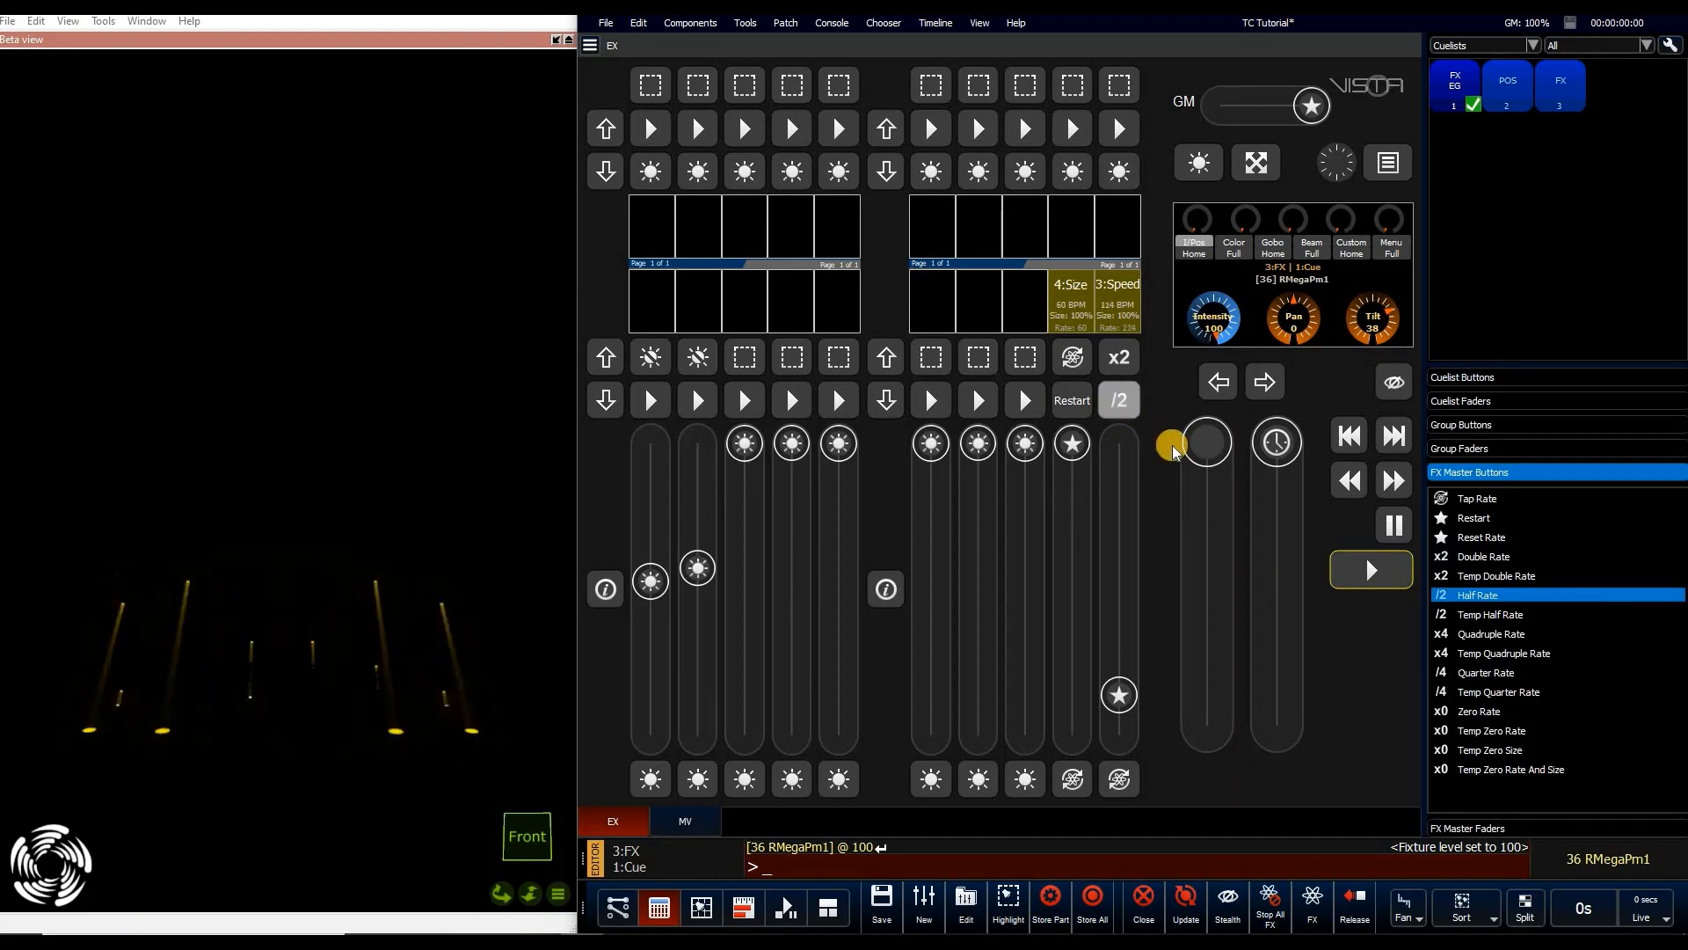
left_click(1121, 401)
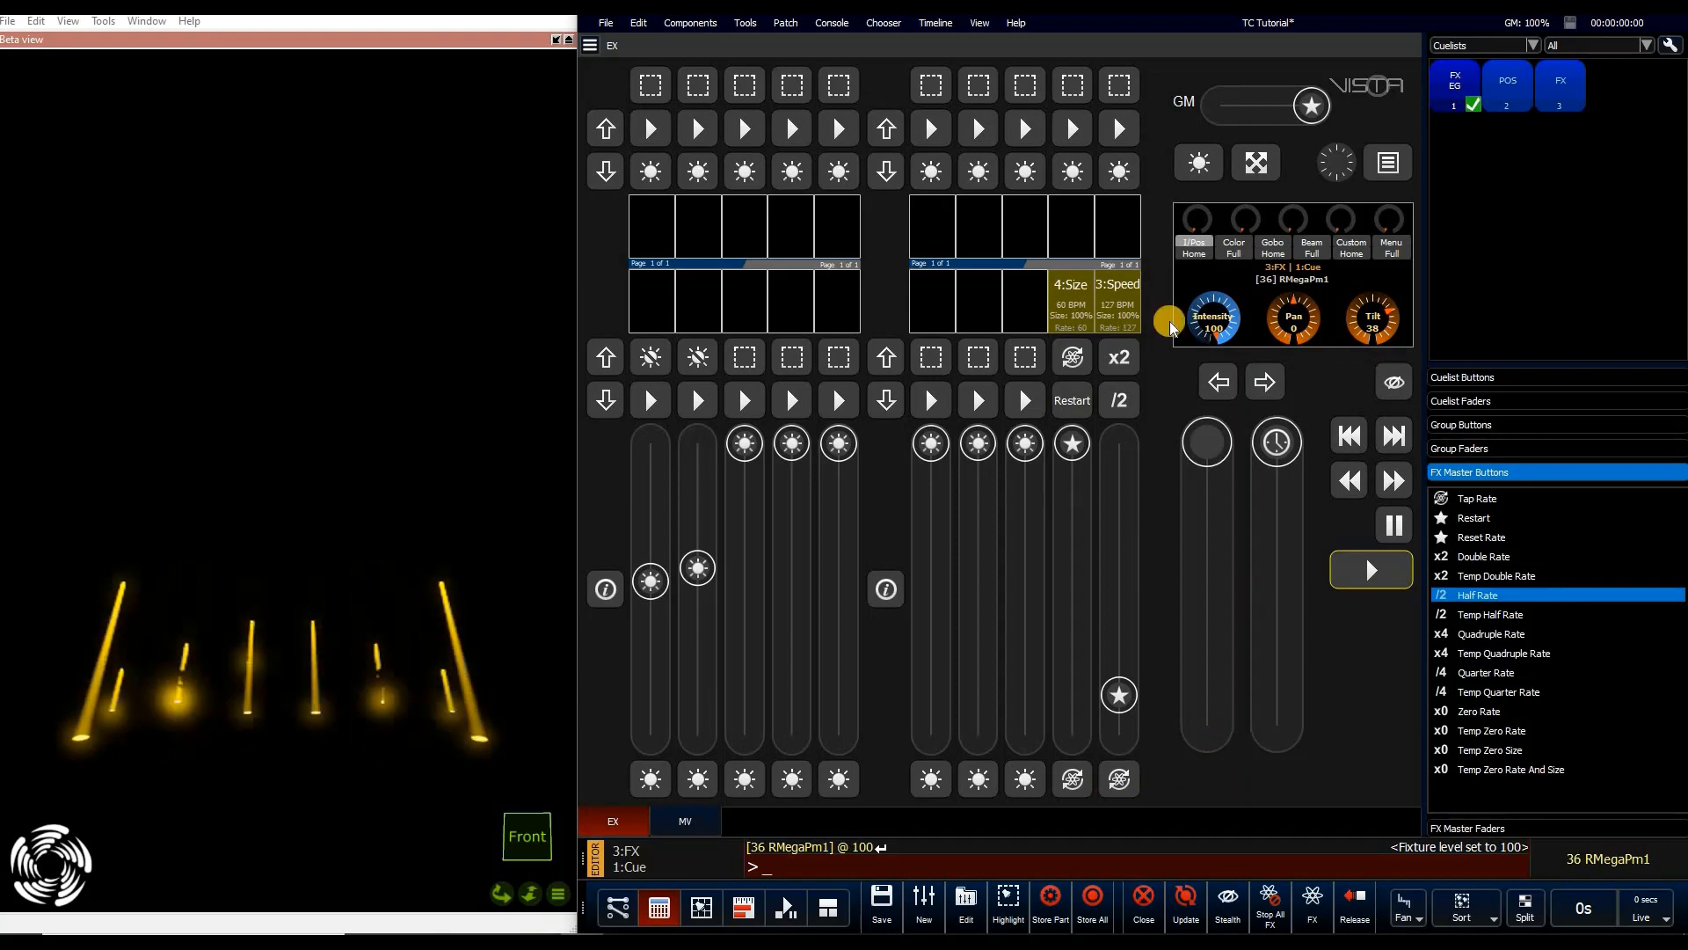
Double the Speed master's rate repeatedly to 1016 BPM, and halve it back down to 254 BPM
left_click(1126, 361)
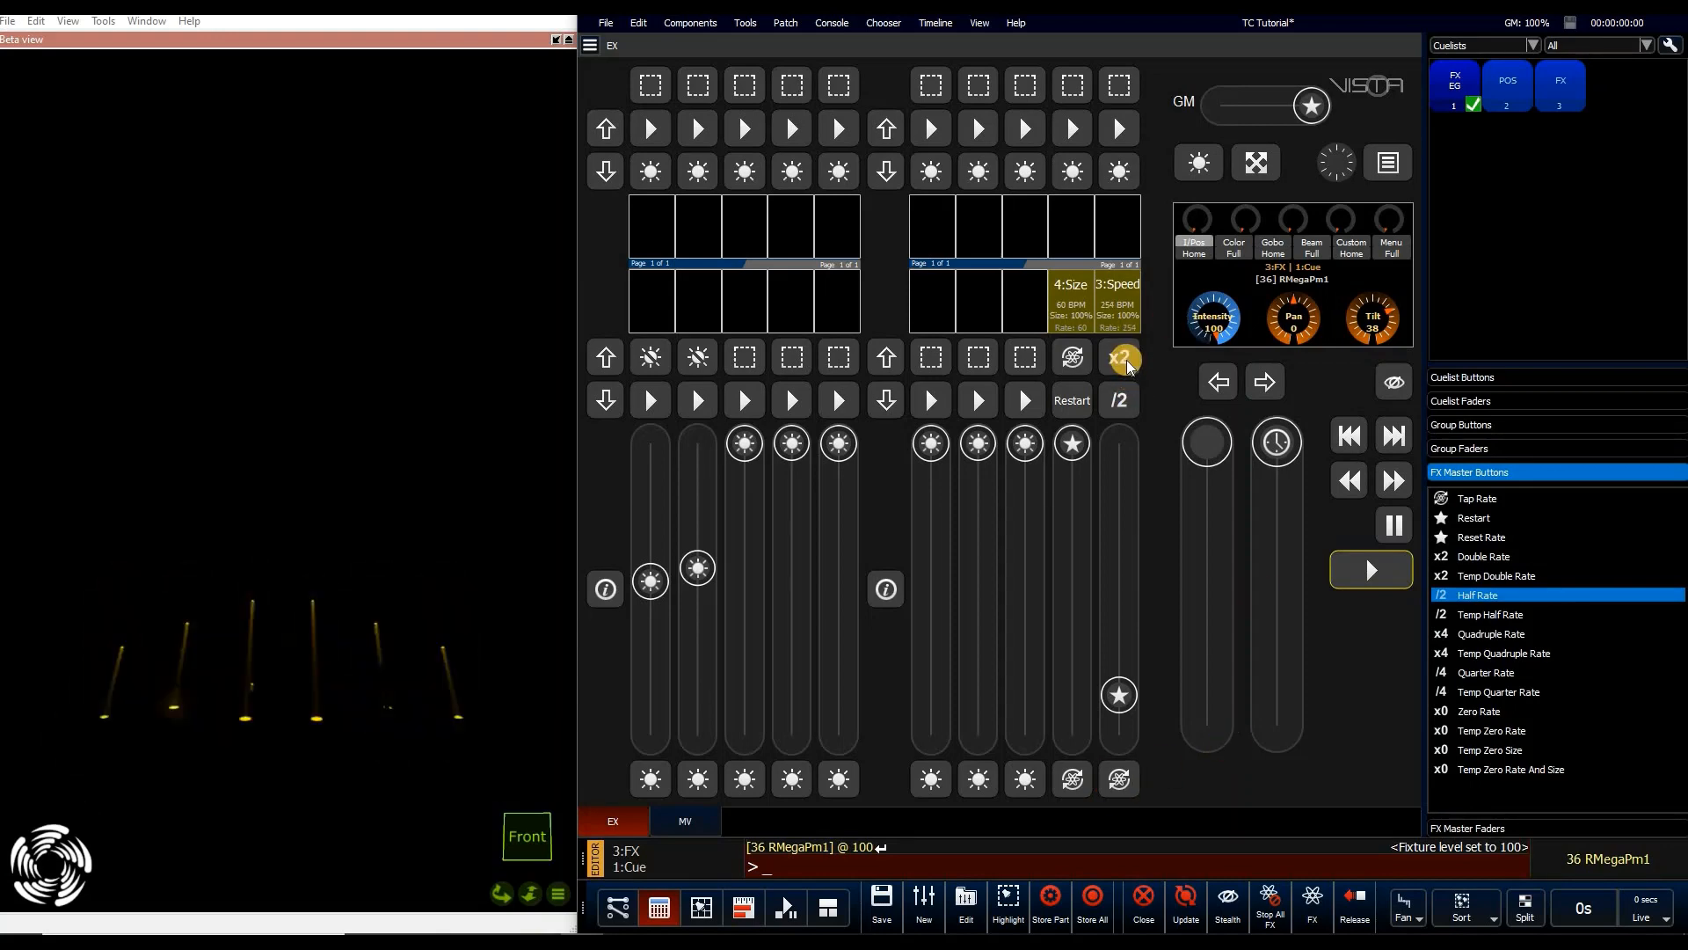
left_click(1126, 360)
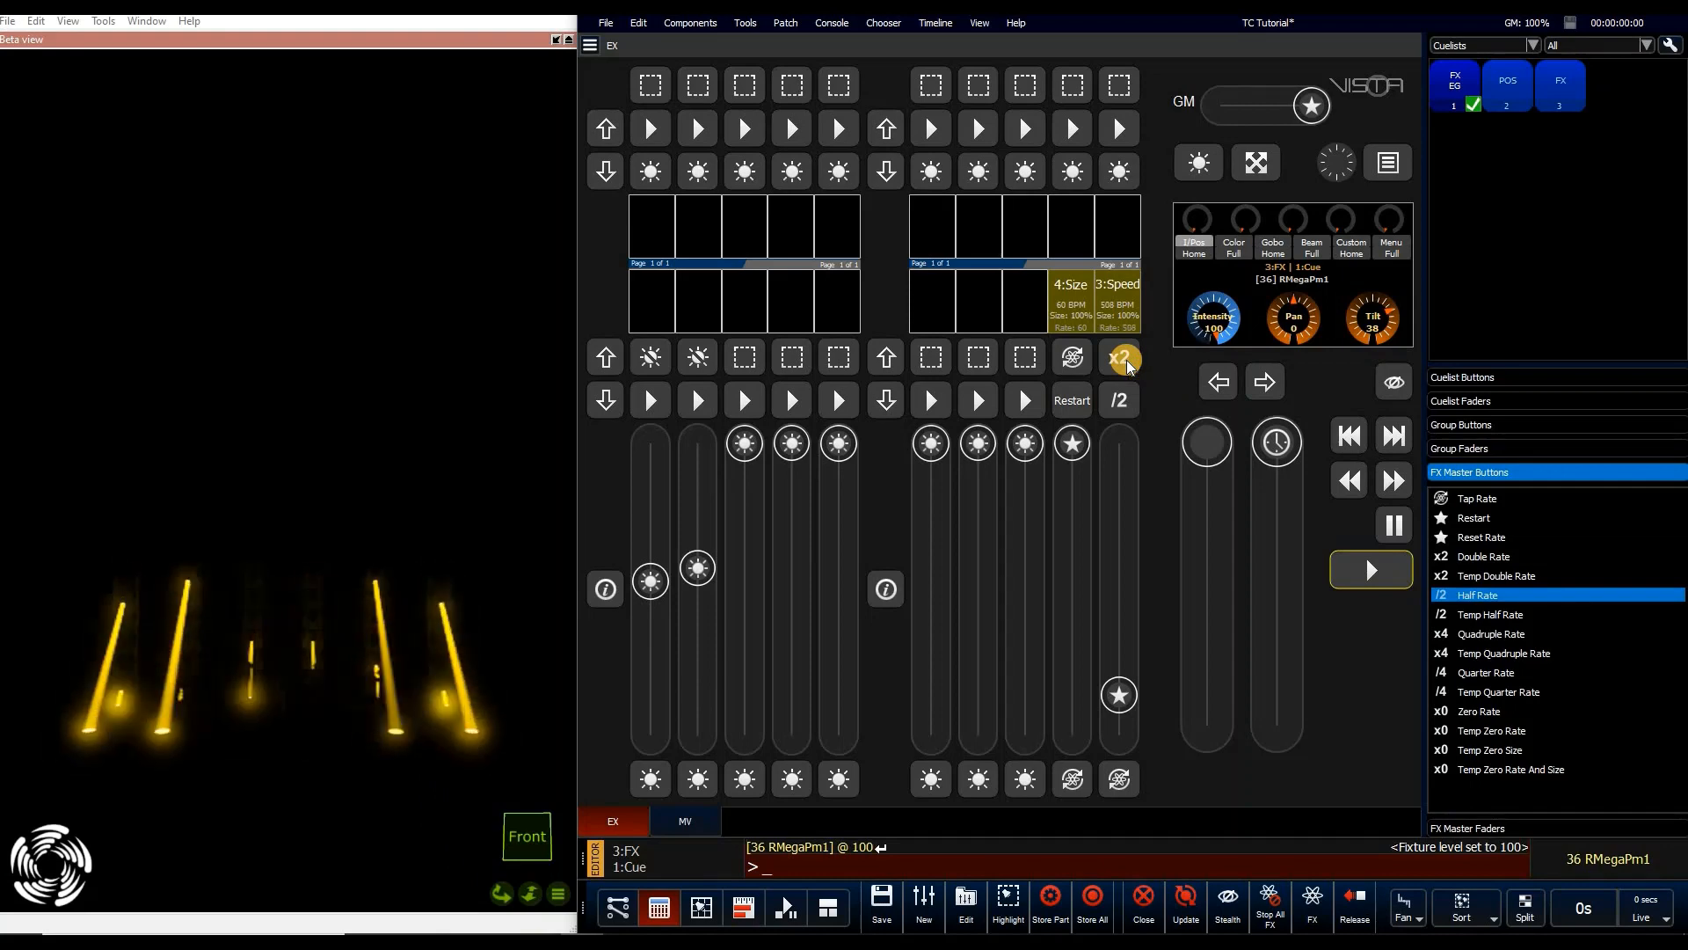
left_click(1125, 360)
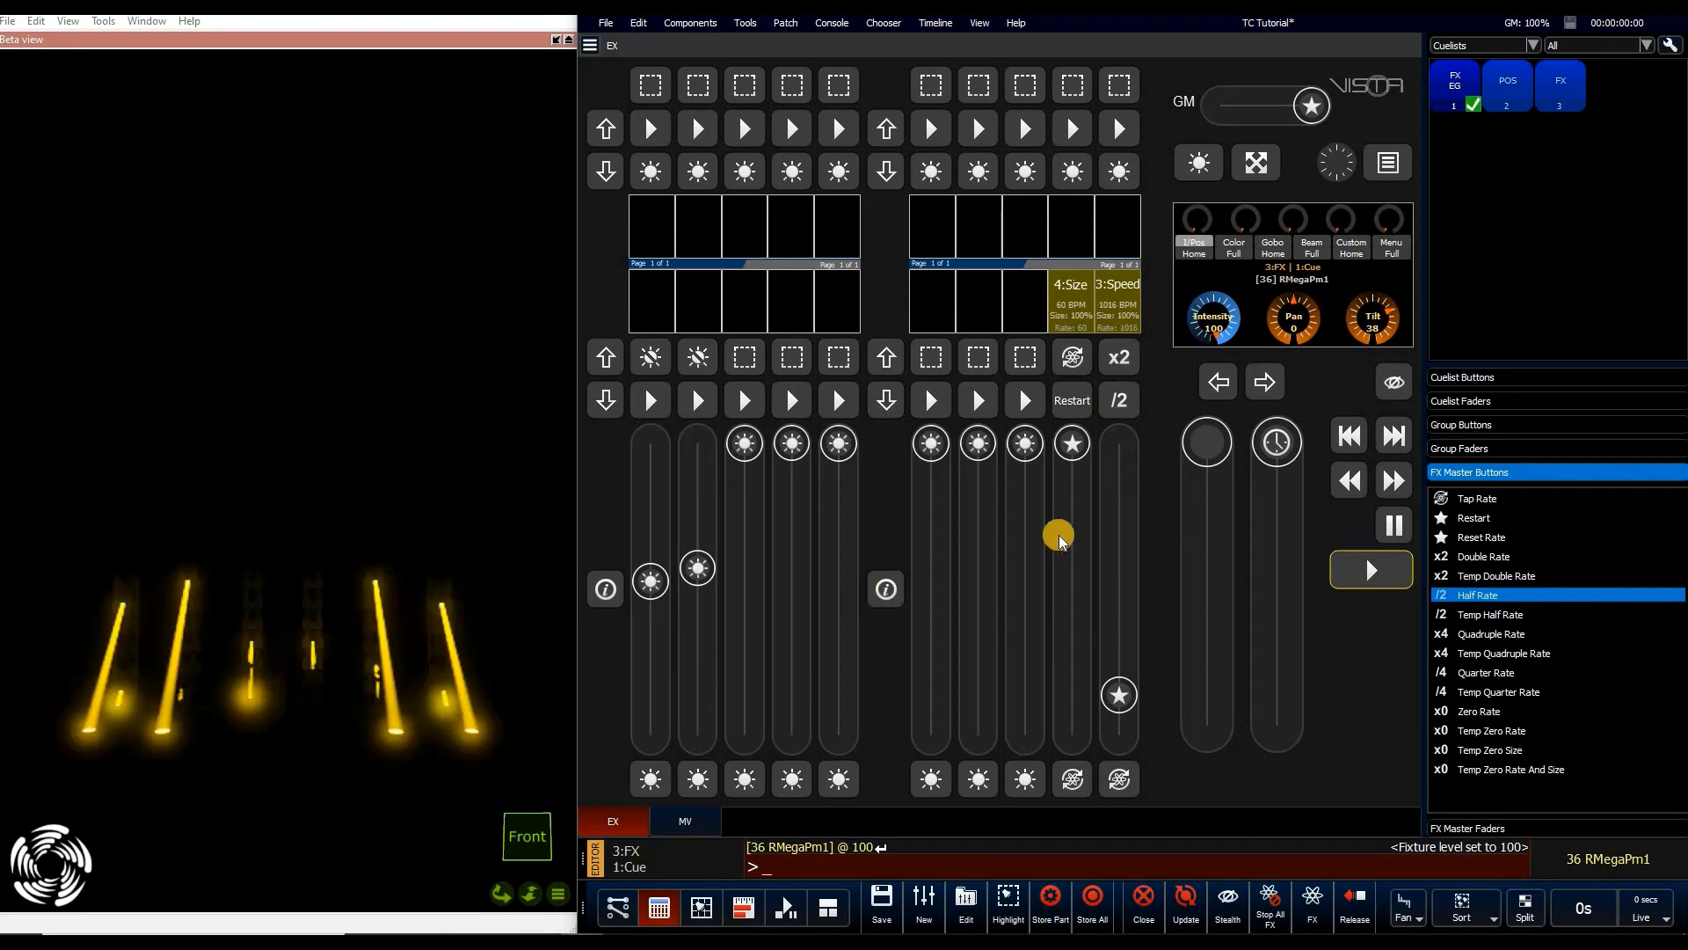
left_click(1122, 401)
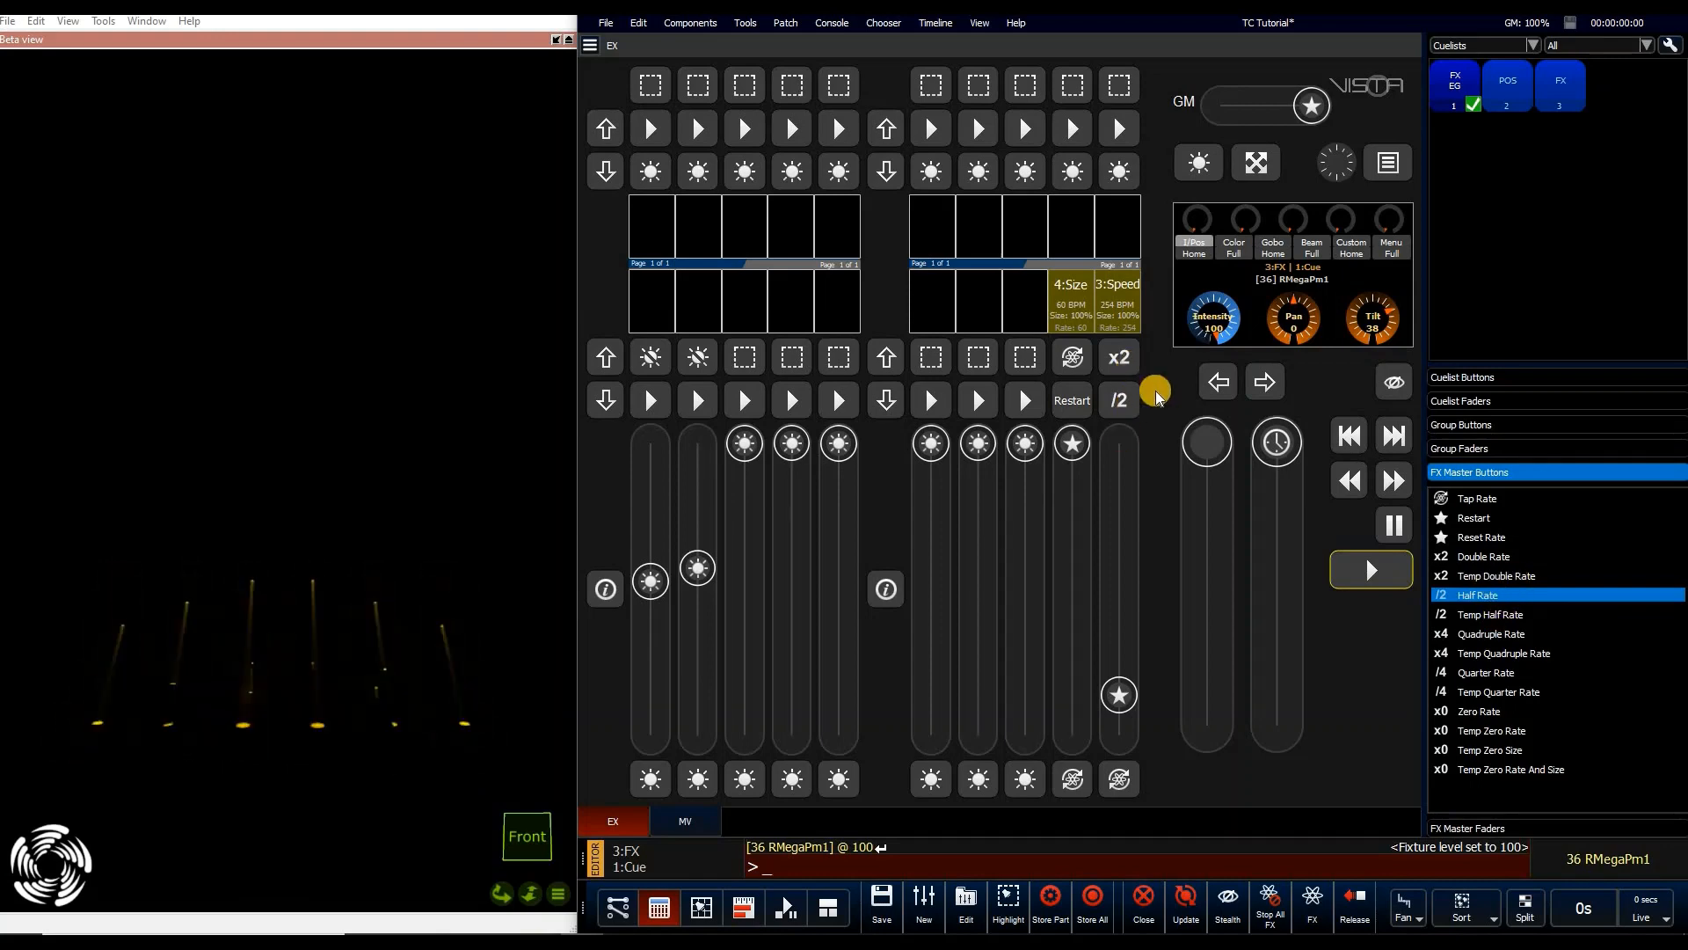
Replace the Speed master's Double Rate and Half Rate functions with Temp Double Rate and Temp Half Rate
left_click(1540, 573)
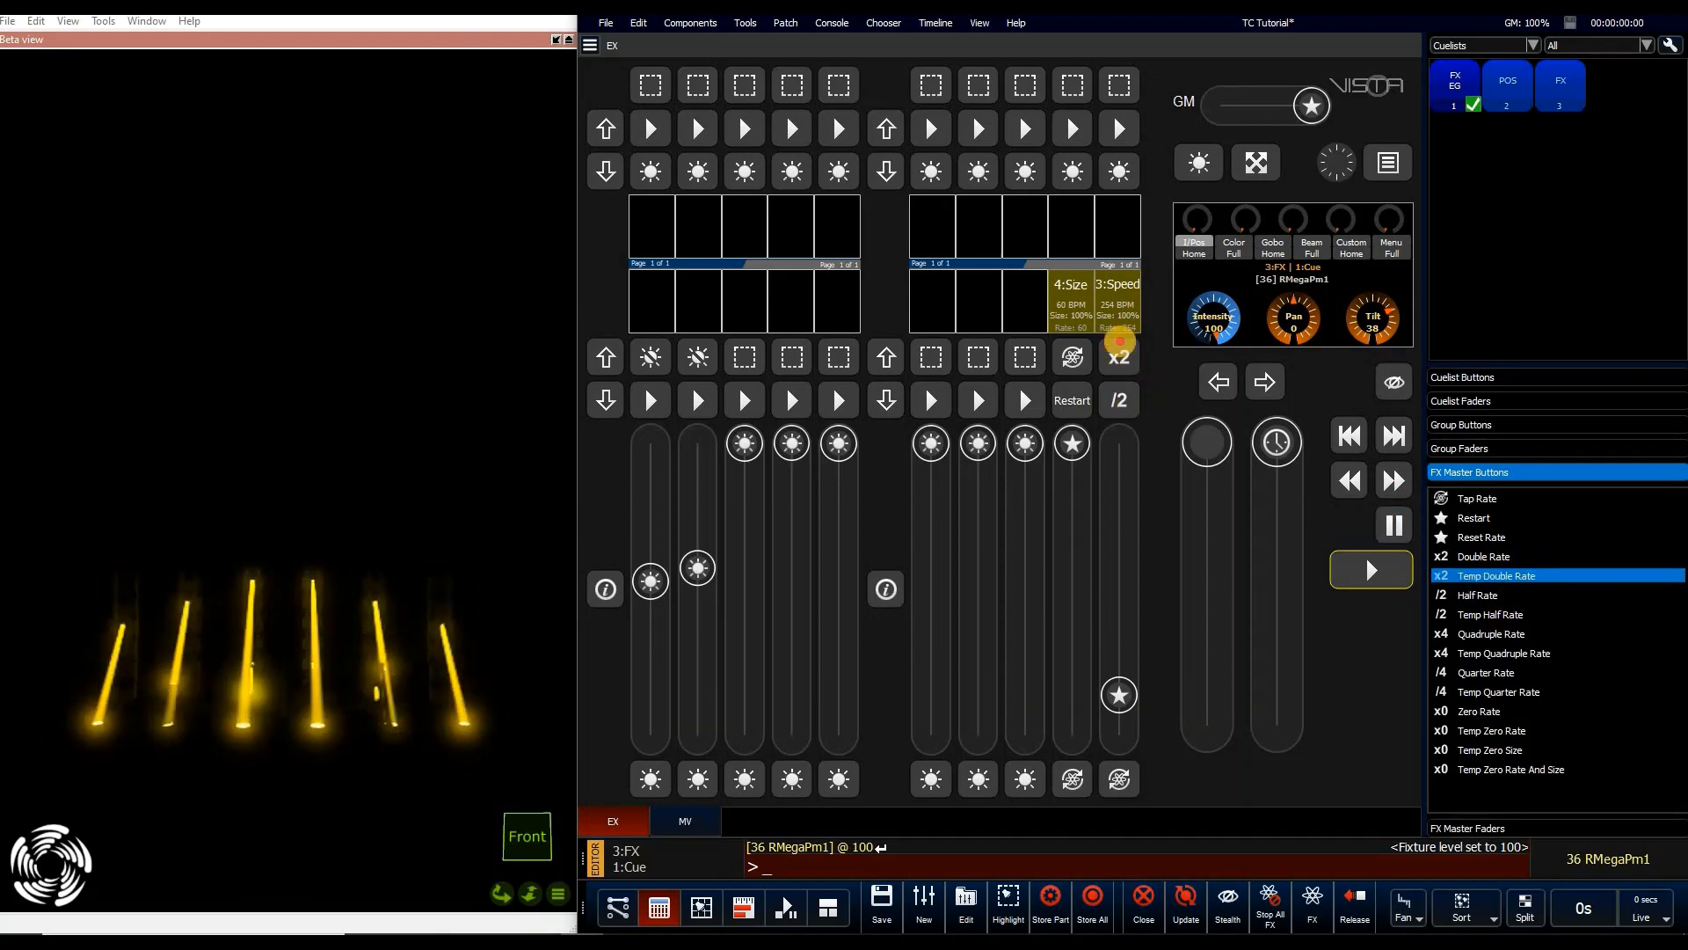
left_click(1530, 616)
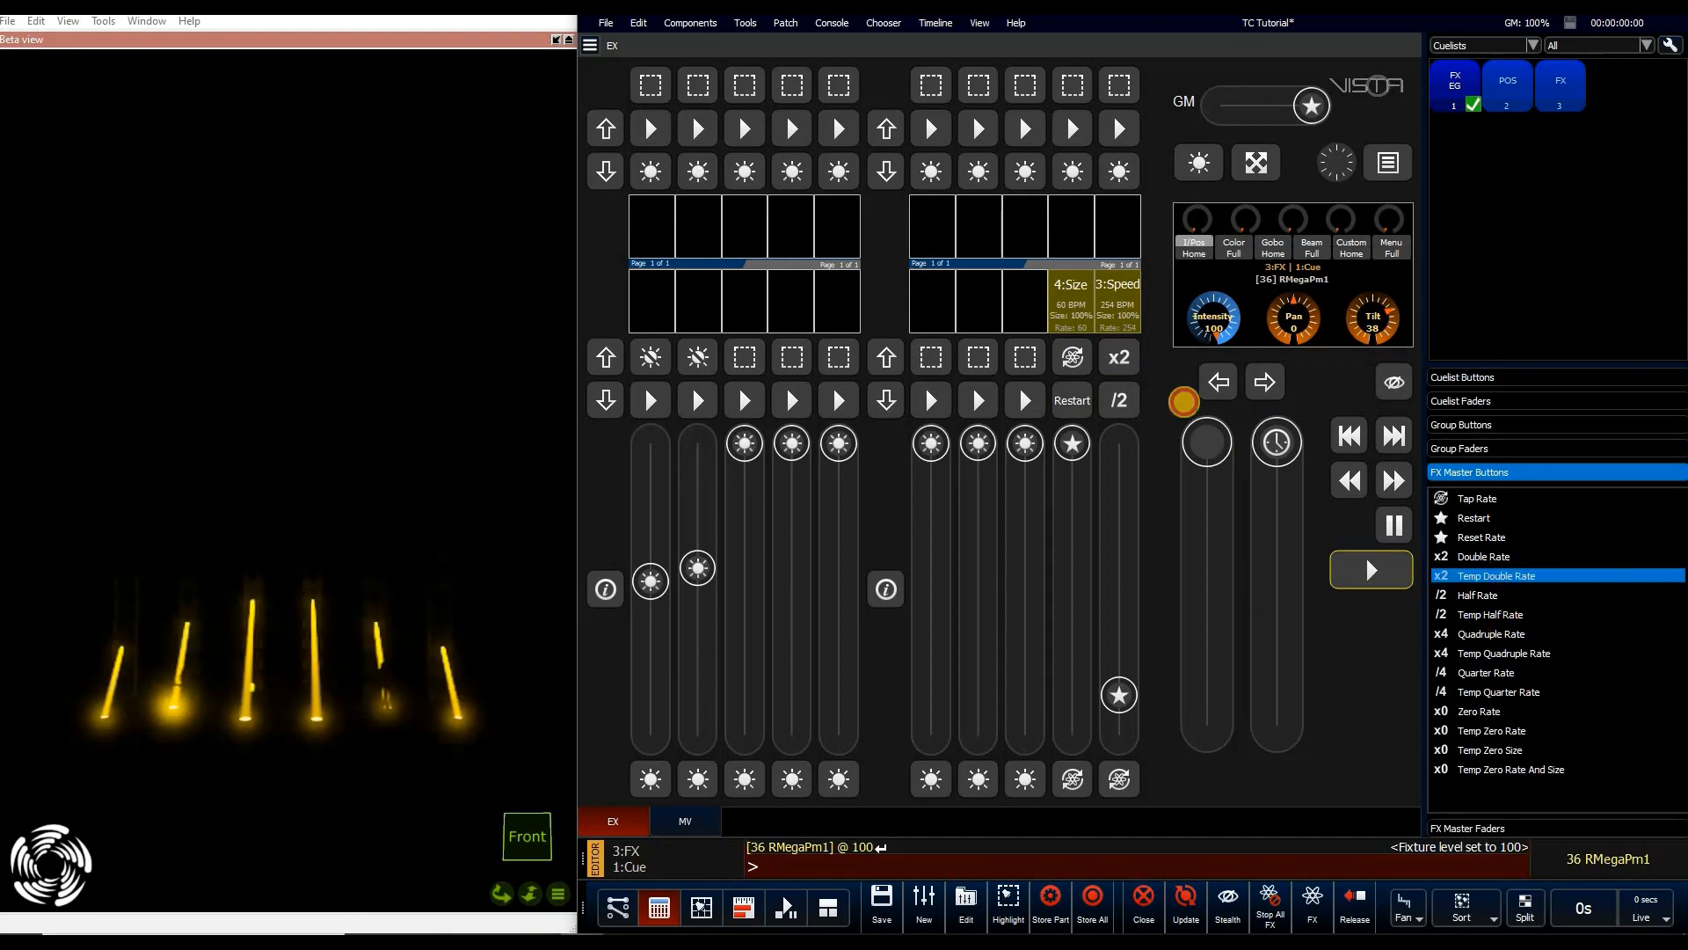
left_click(1119, 400)
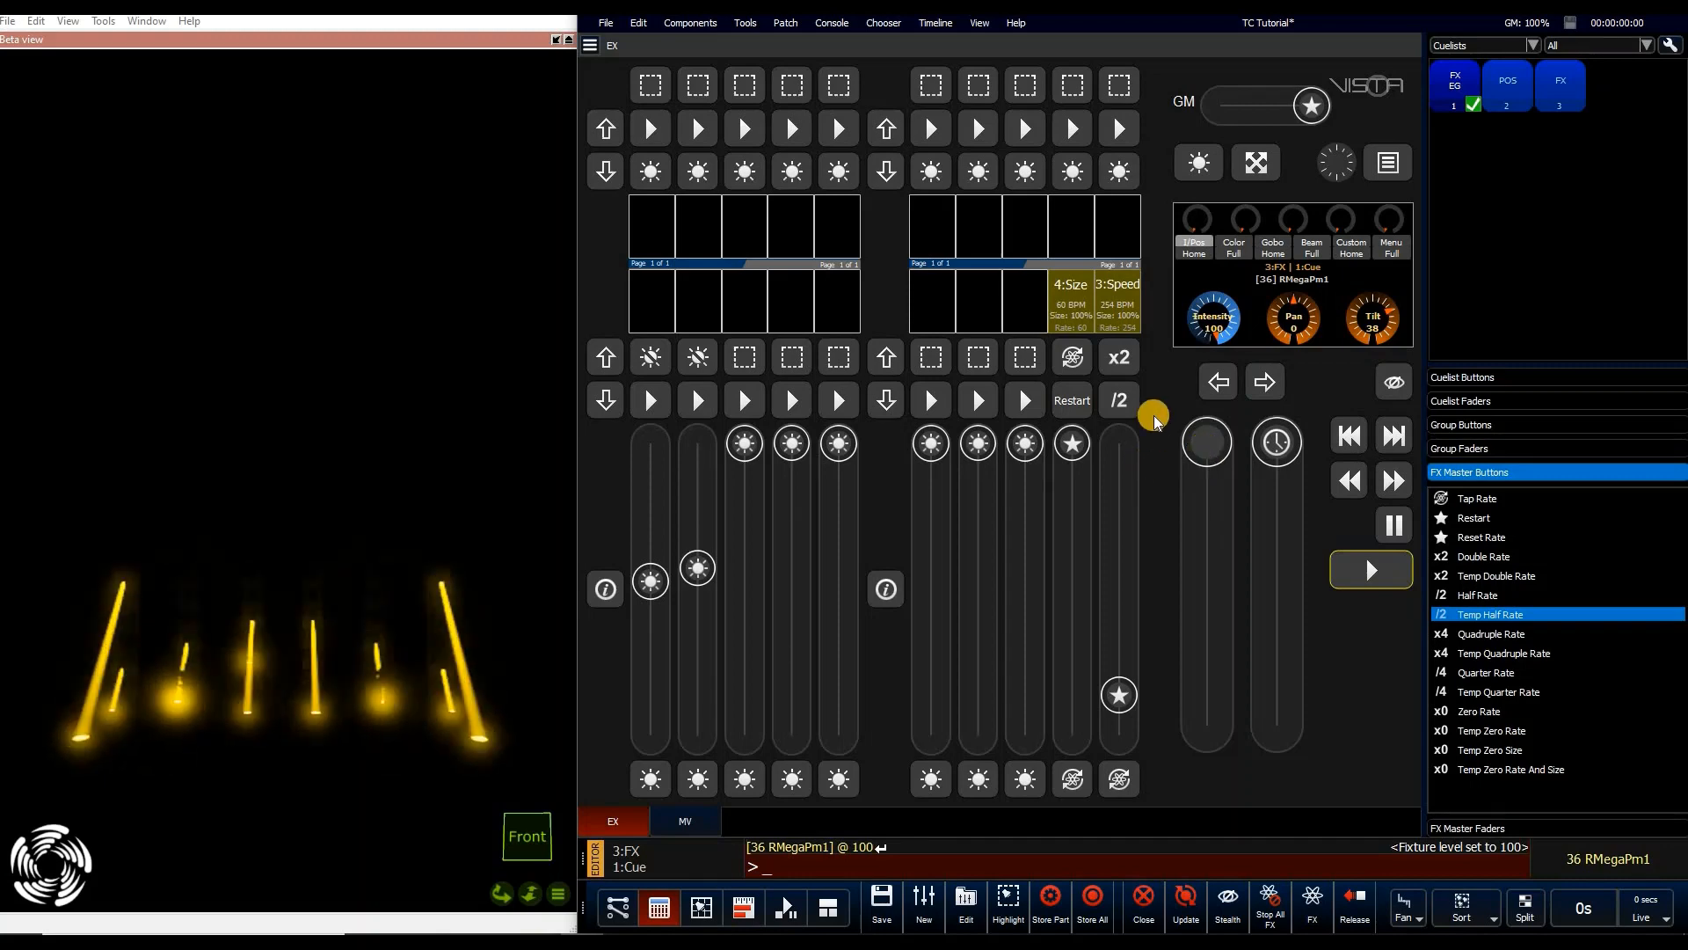
Test the Speed master's Temp Double Rate and Temp Half Rate functions by holding and releasing each one
left_click(1118, 362)
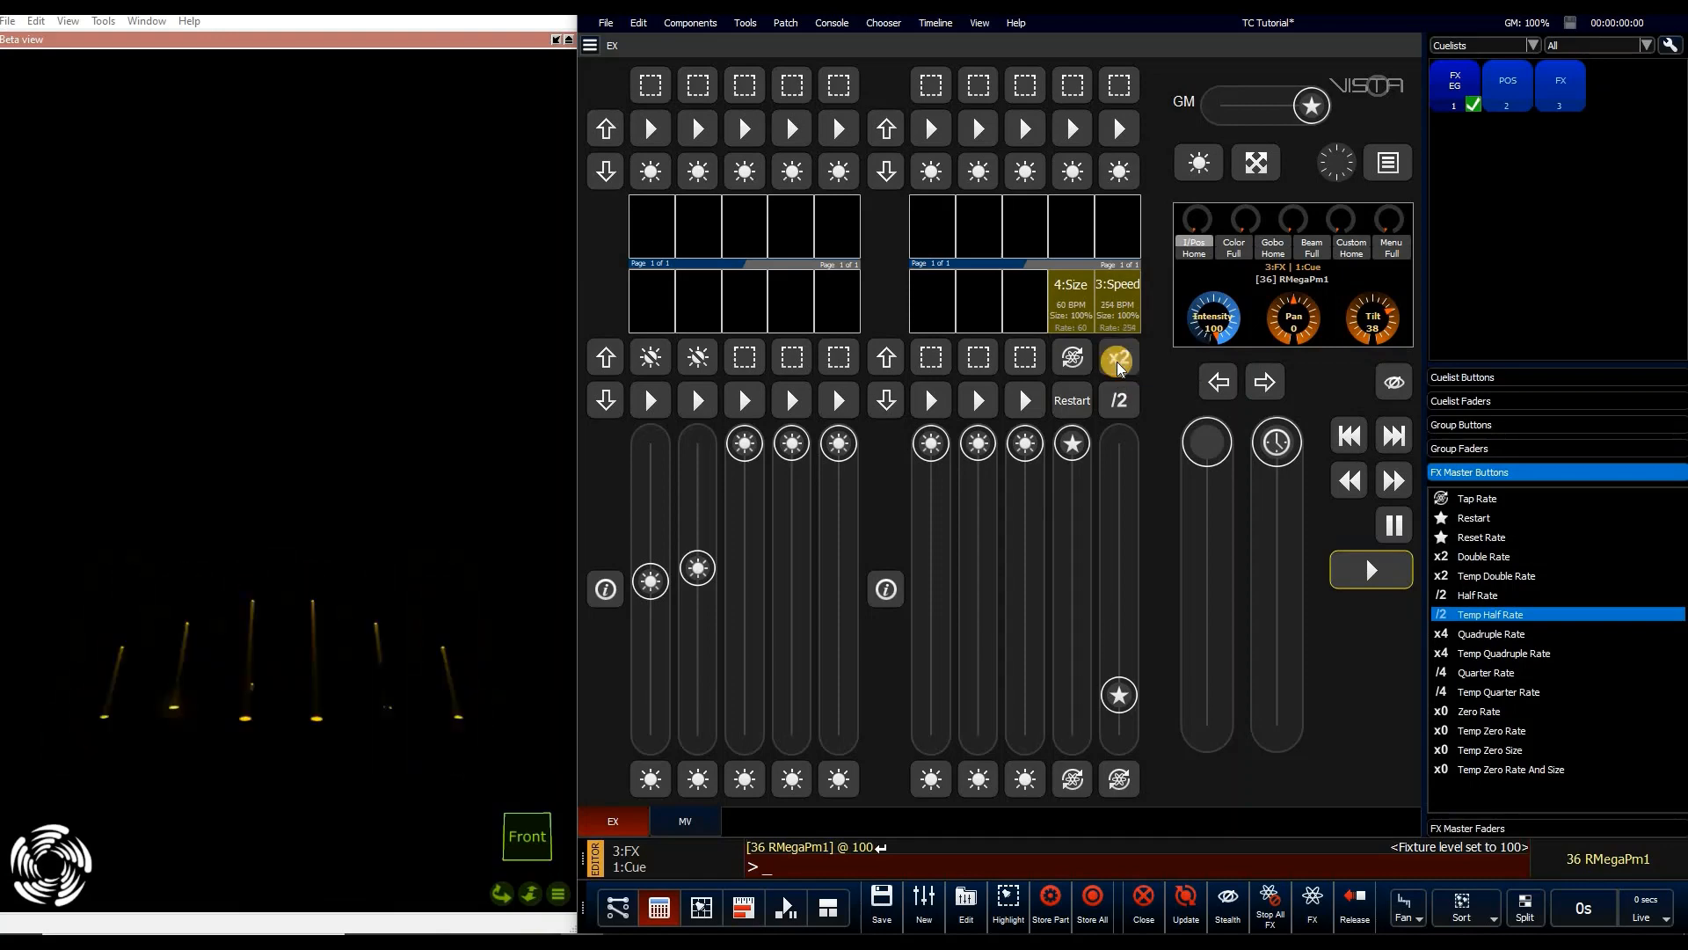
left_click(1130, 409)
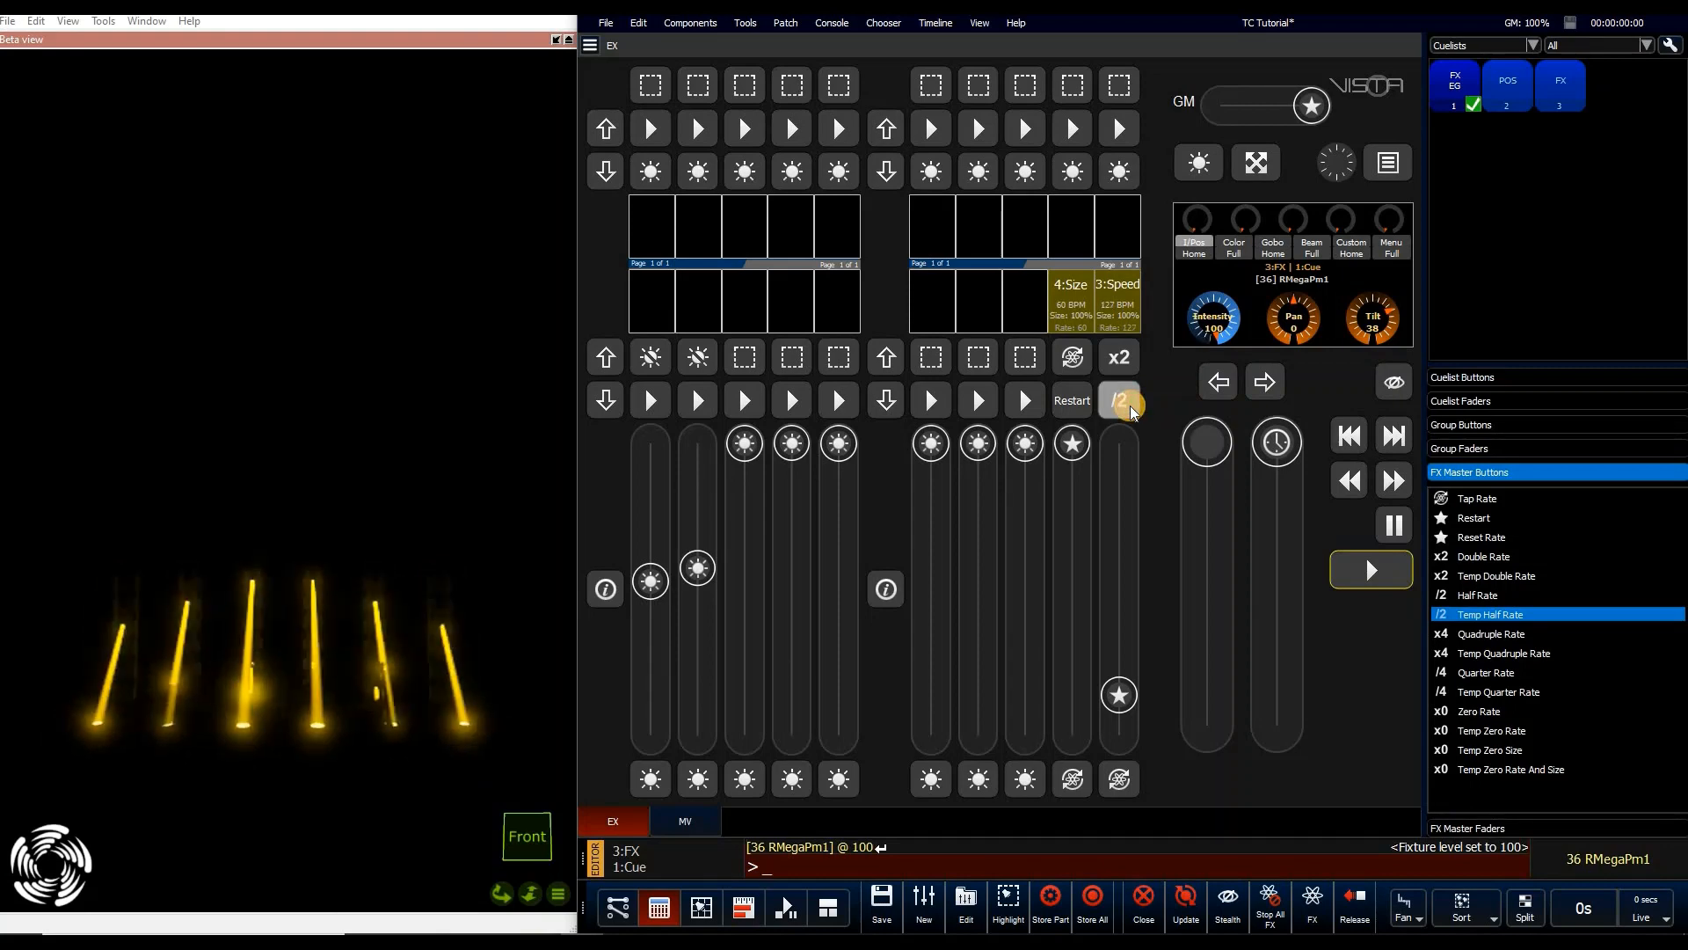
left_click(1125, 364)
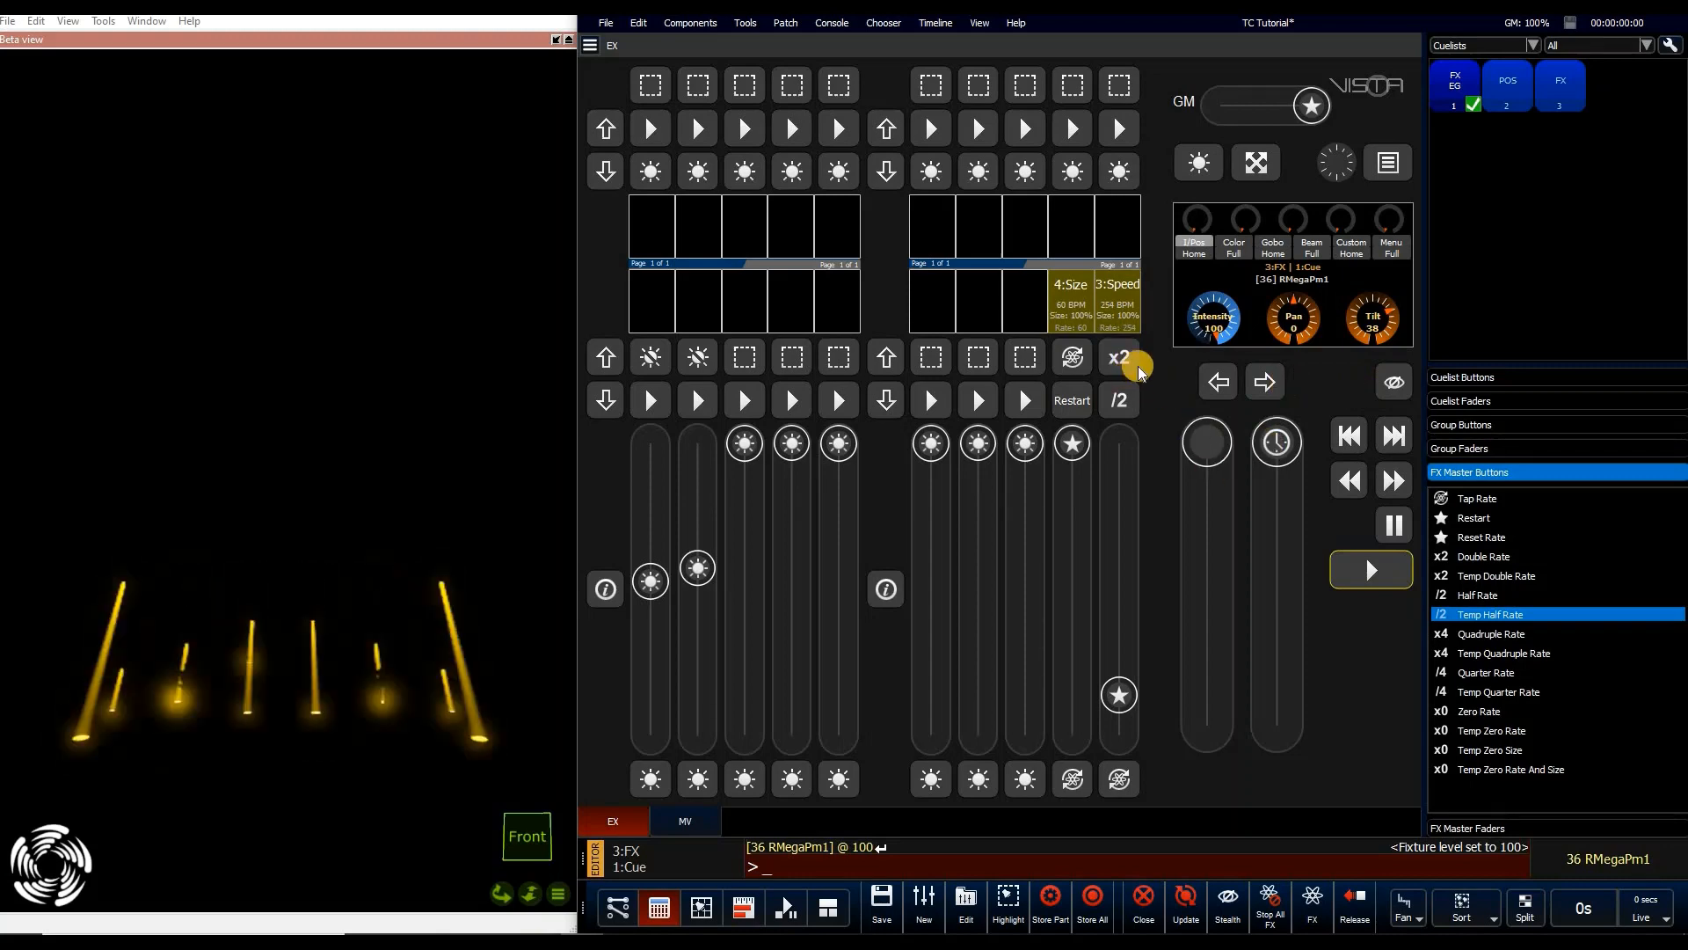
left_click(1117, 363)
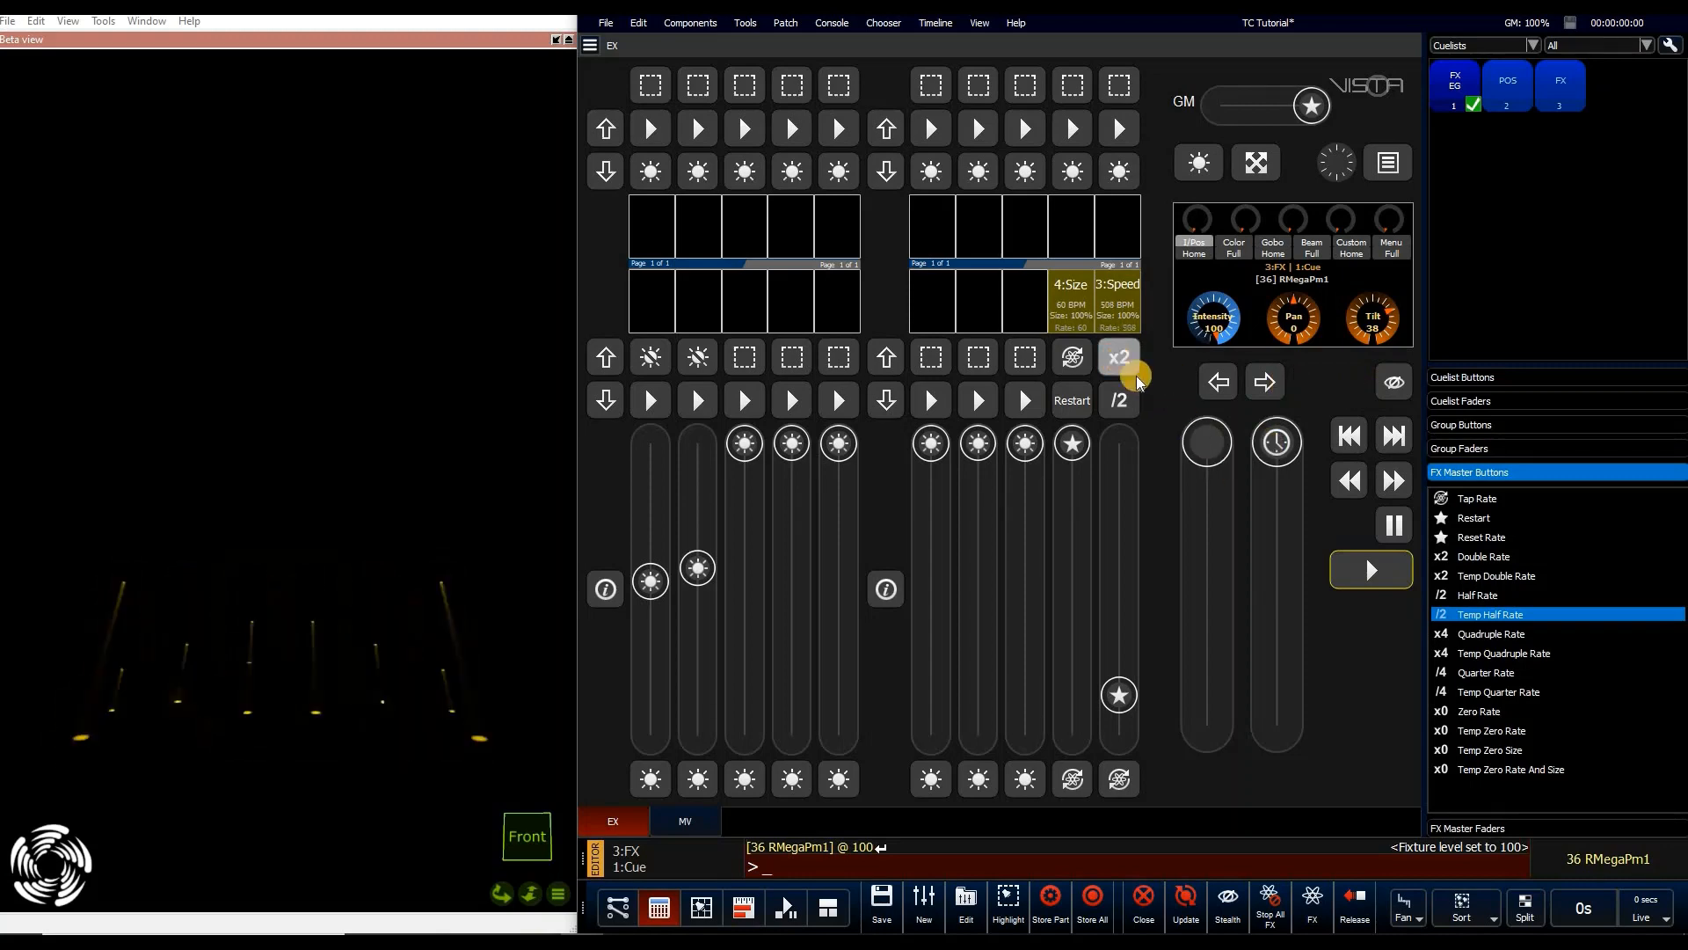
left_click(1127, 401)
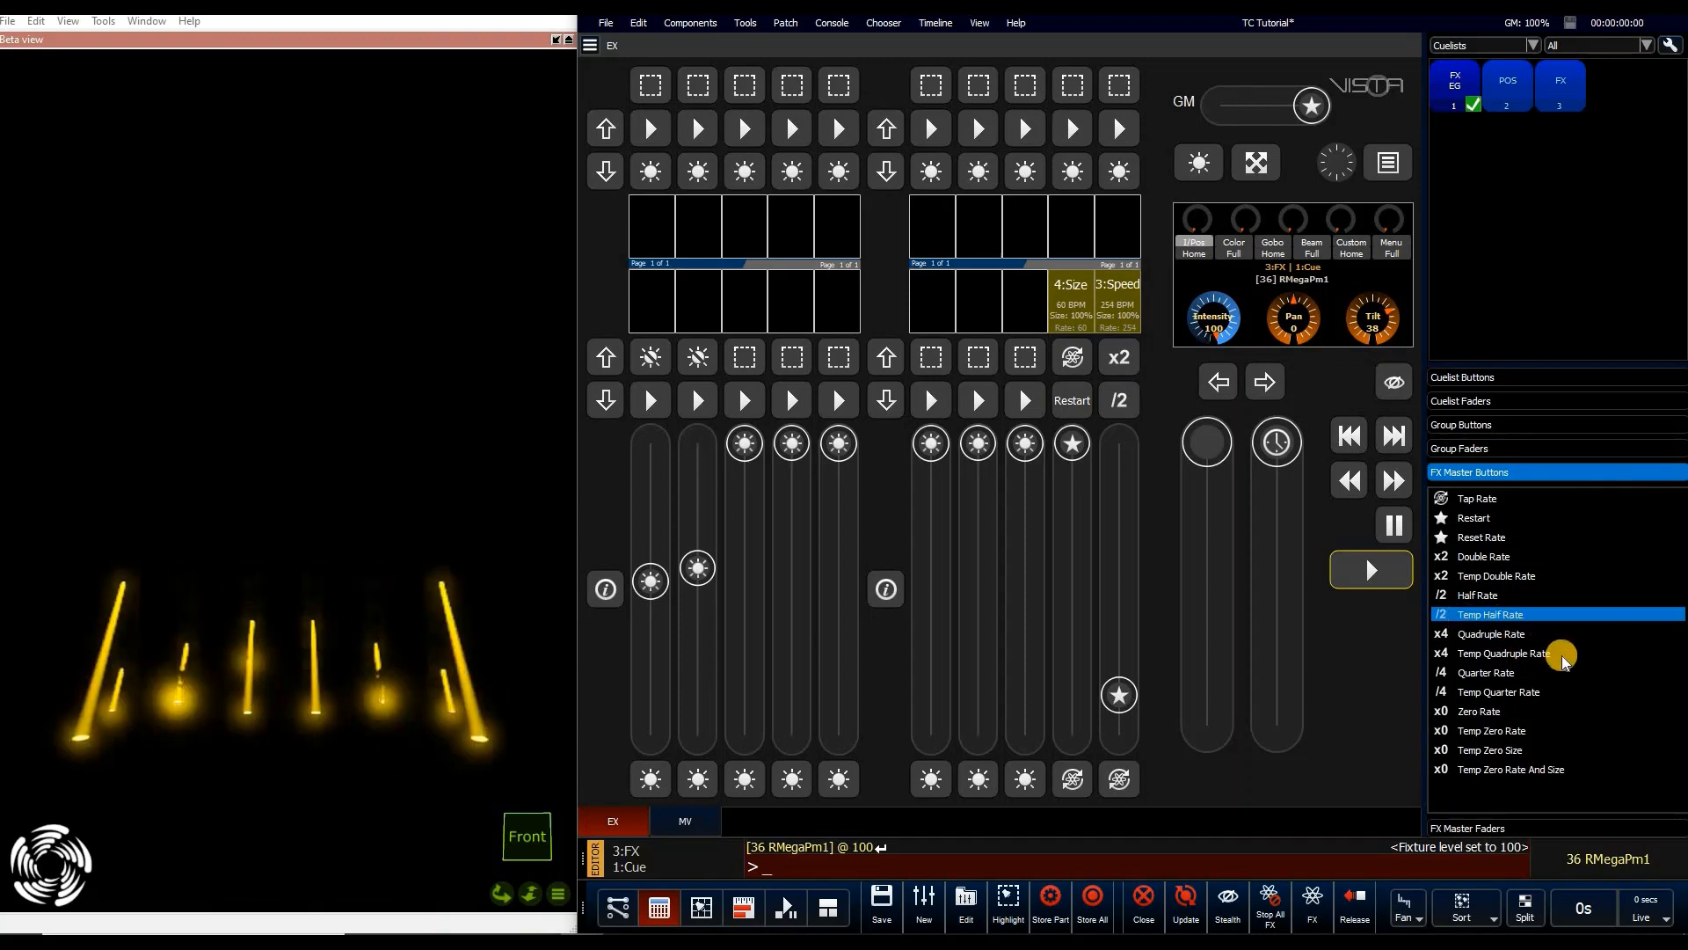
Assign Temp Quadruple Rate and Temp Quarter Rate to the Speed master in place of the Temp Double and Temp Half functions
left_click(1539, 654)
left_click(1127, 358)
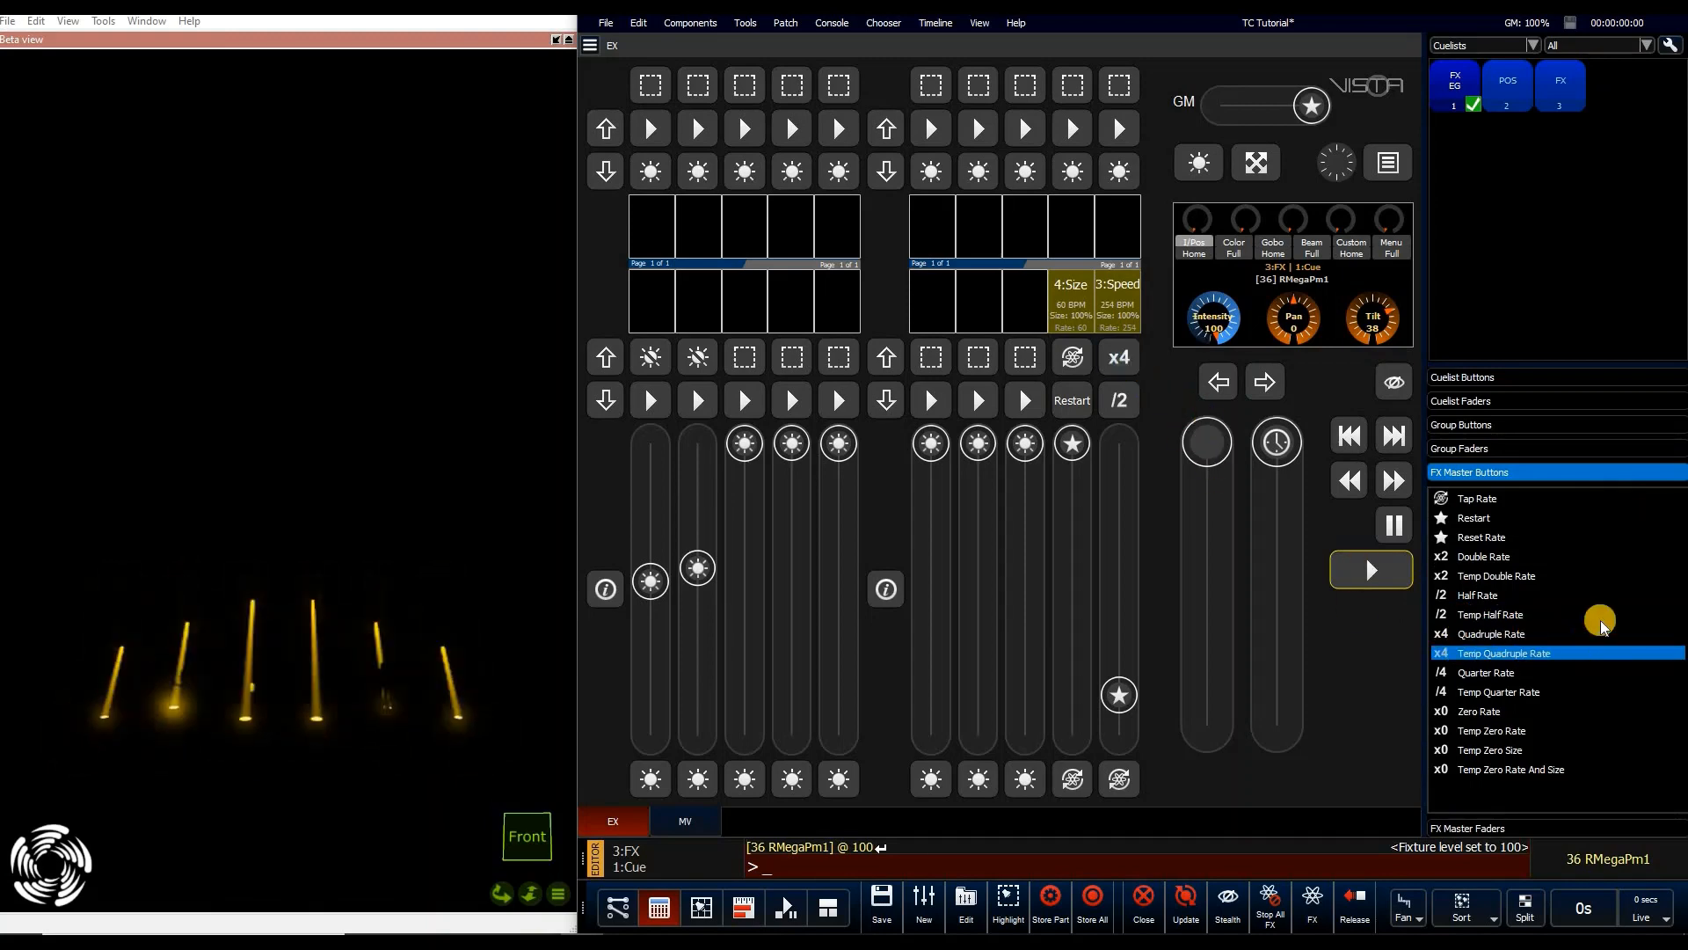
left_click(1552, 692)
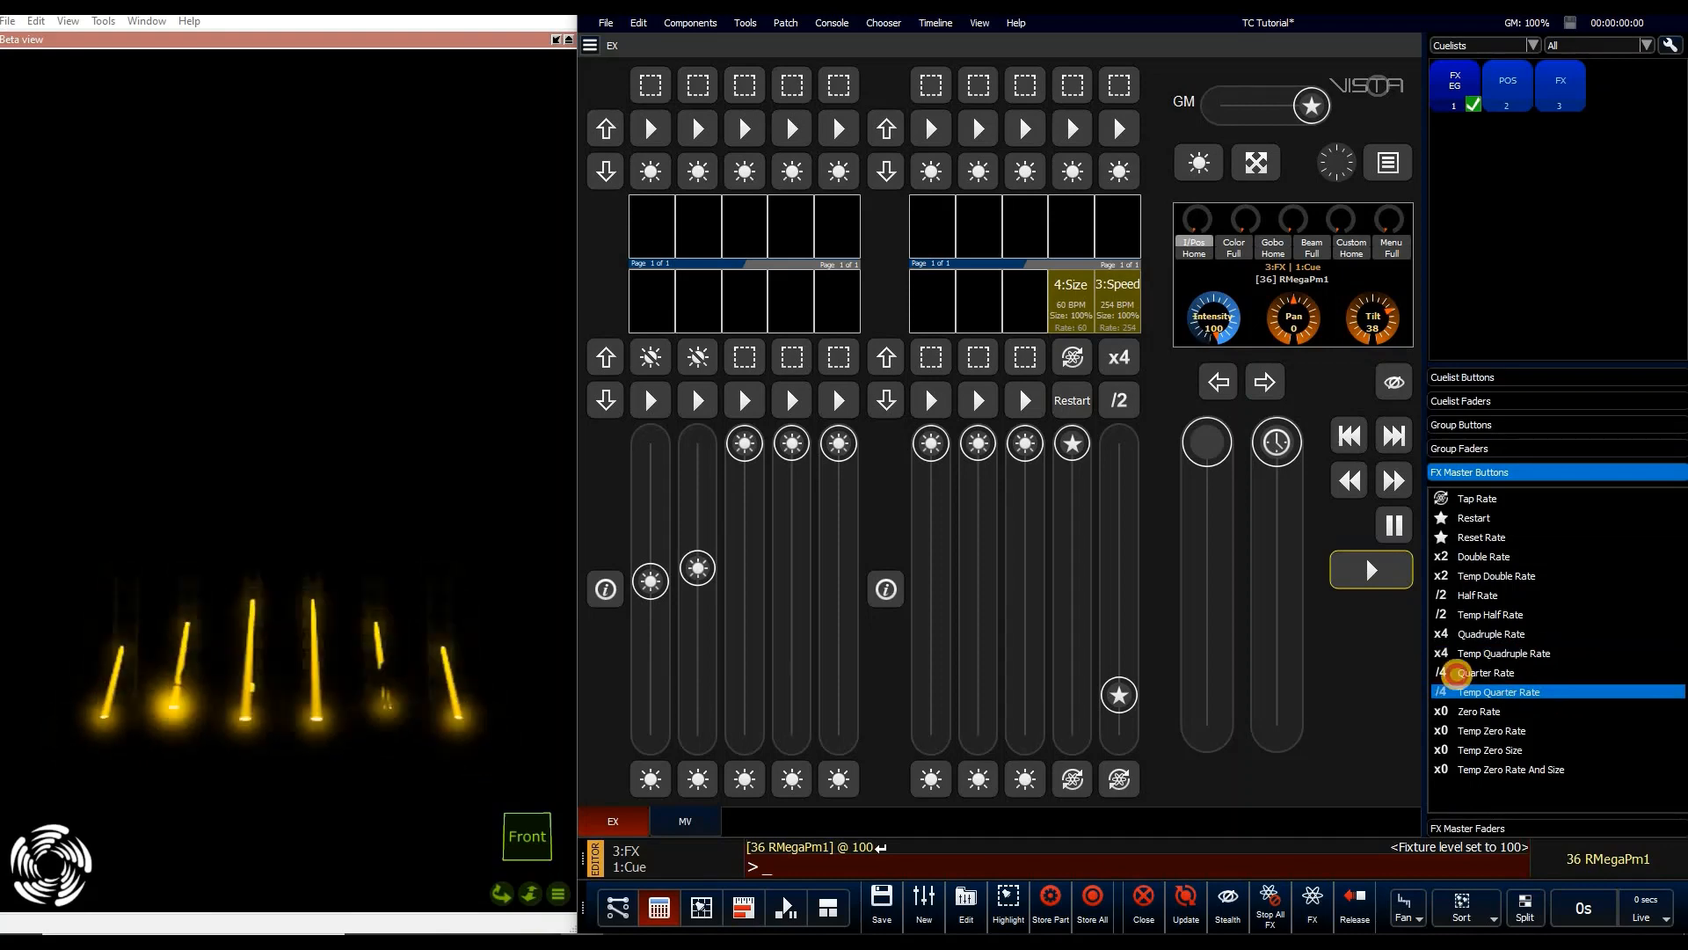
left_click(1107, 394)
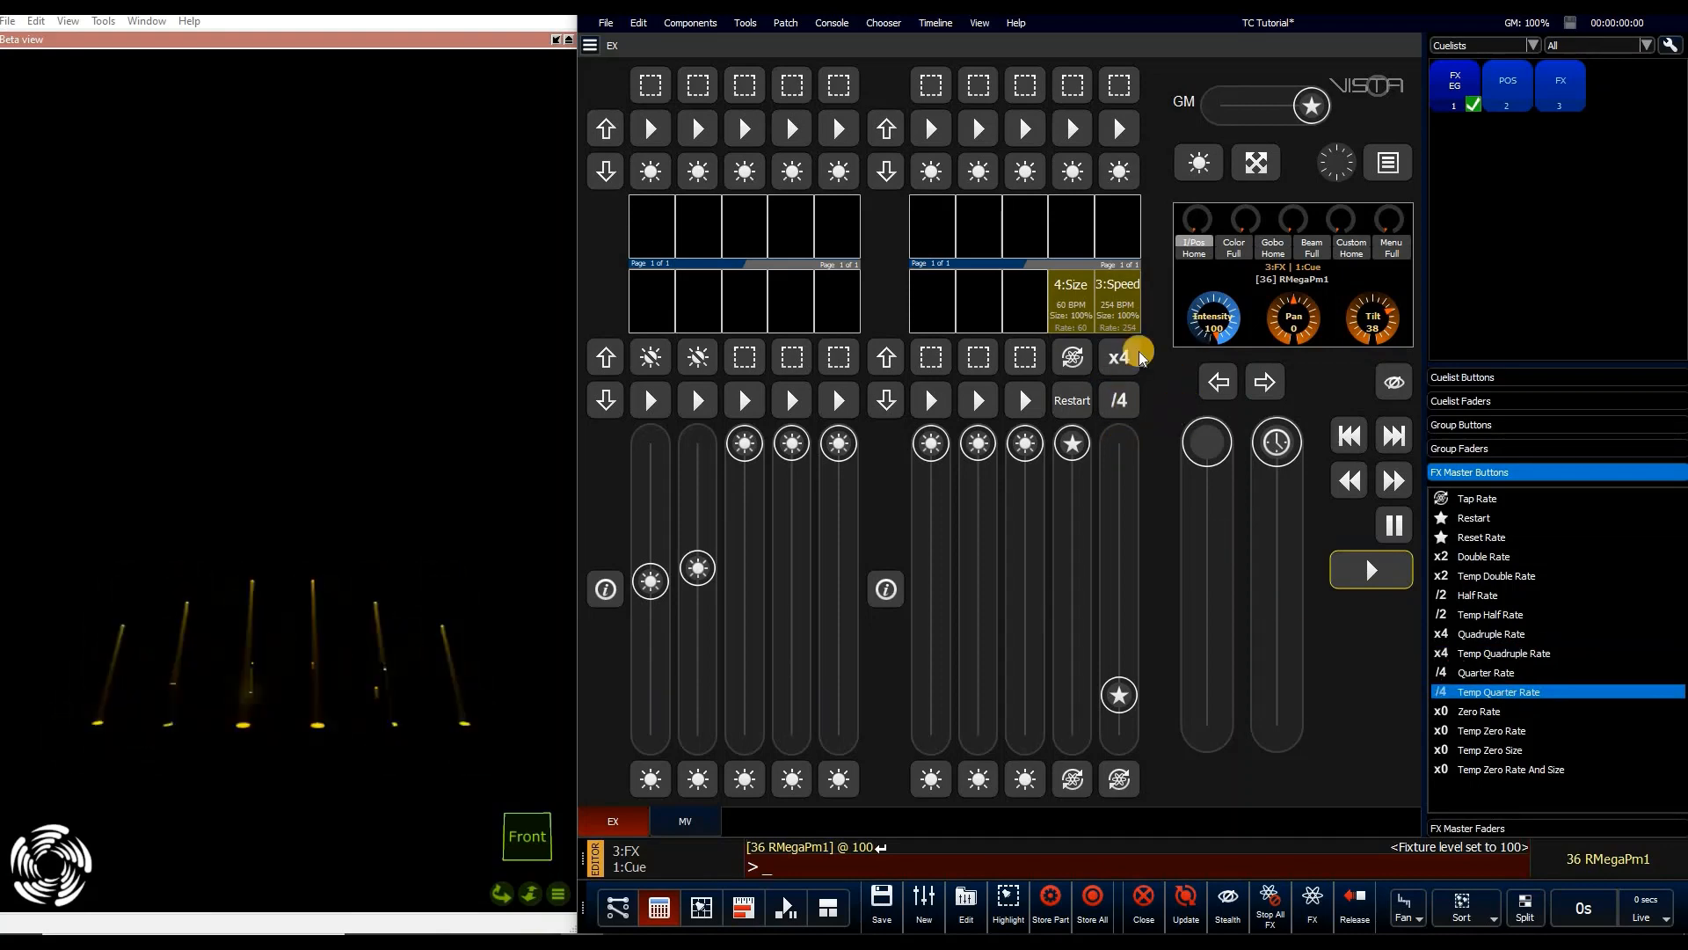
Test the Speed master's Temp Quadruple Rate and Temp Quarter Rate functions on the running effect
left_click(1123, 361)
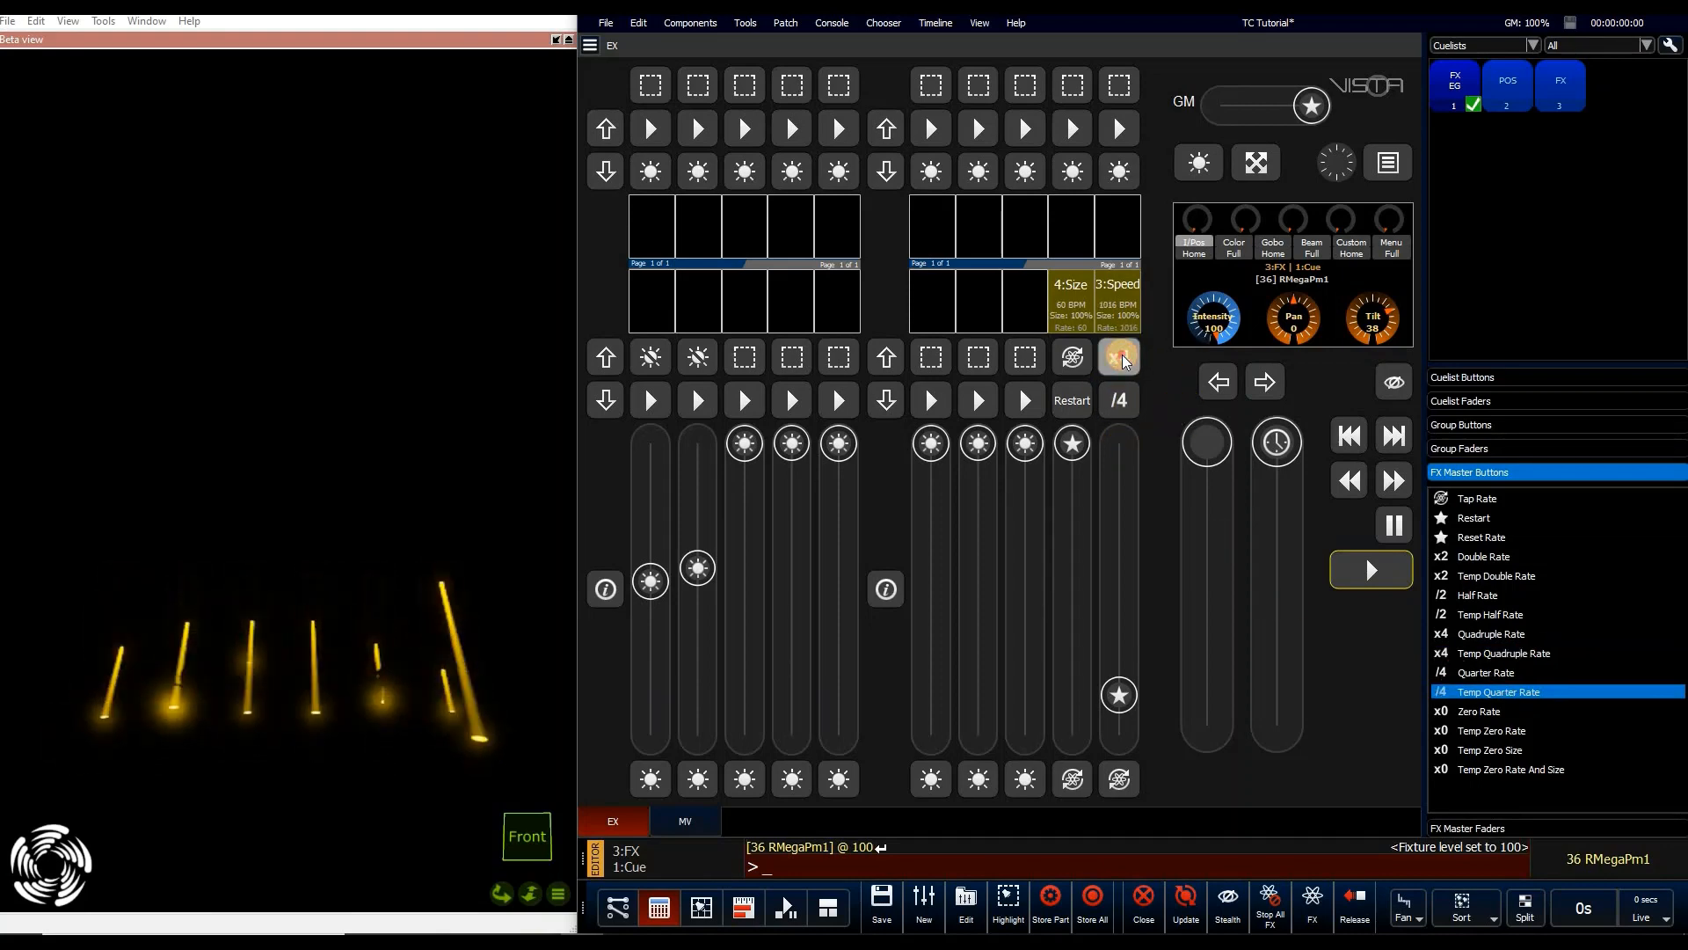
left_click(1122, 398)
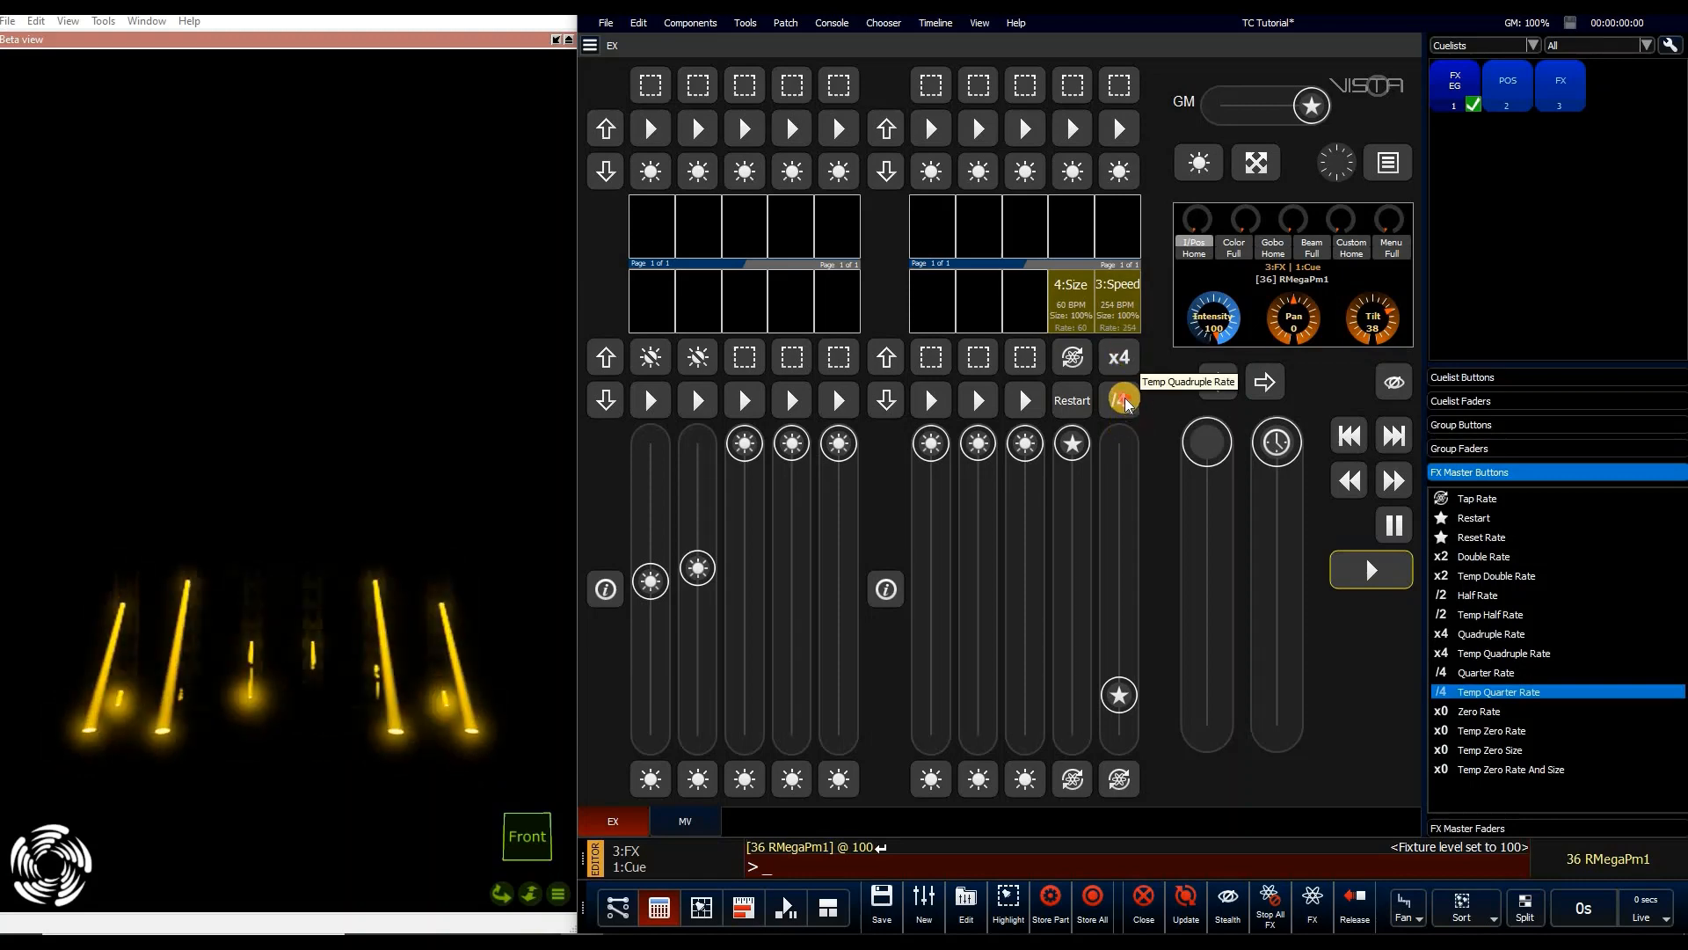
left_click(1124, 400)
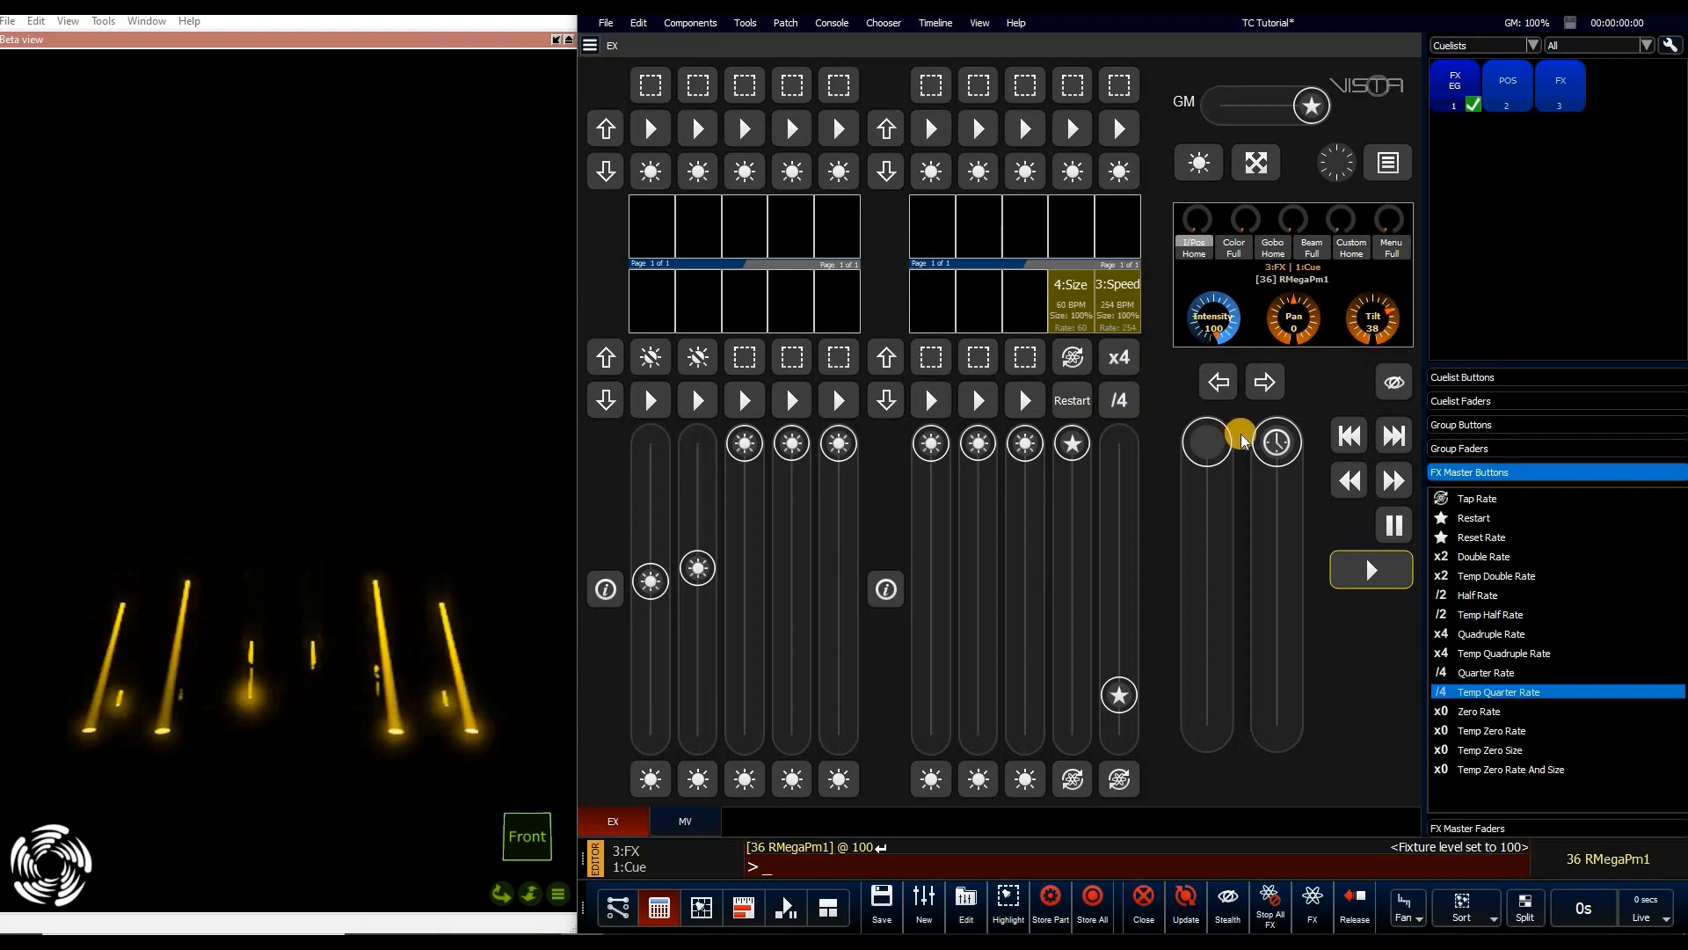
Stop the effect with Zero Rate assigned in place of Temp Quadruple Rate, and retap the Speed master's tempo to 143 BPM
left_click(1539, 712)
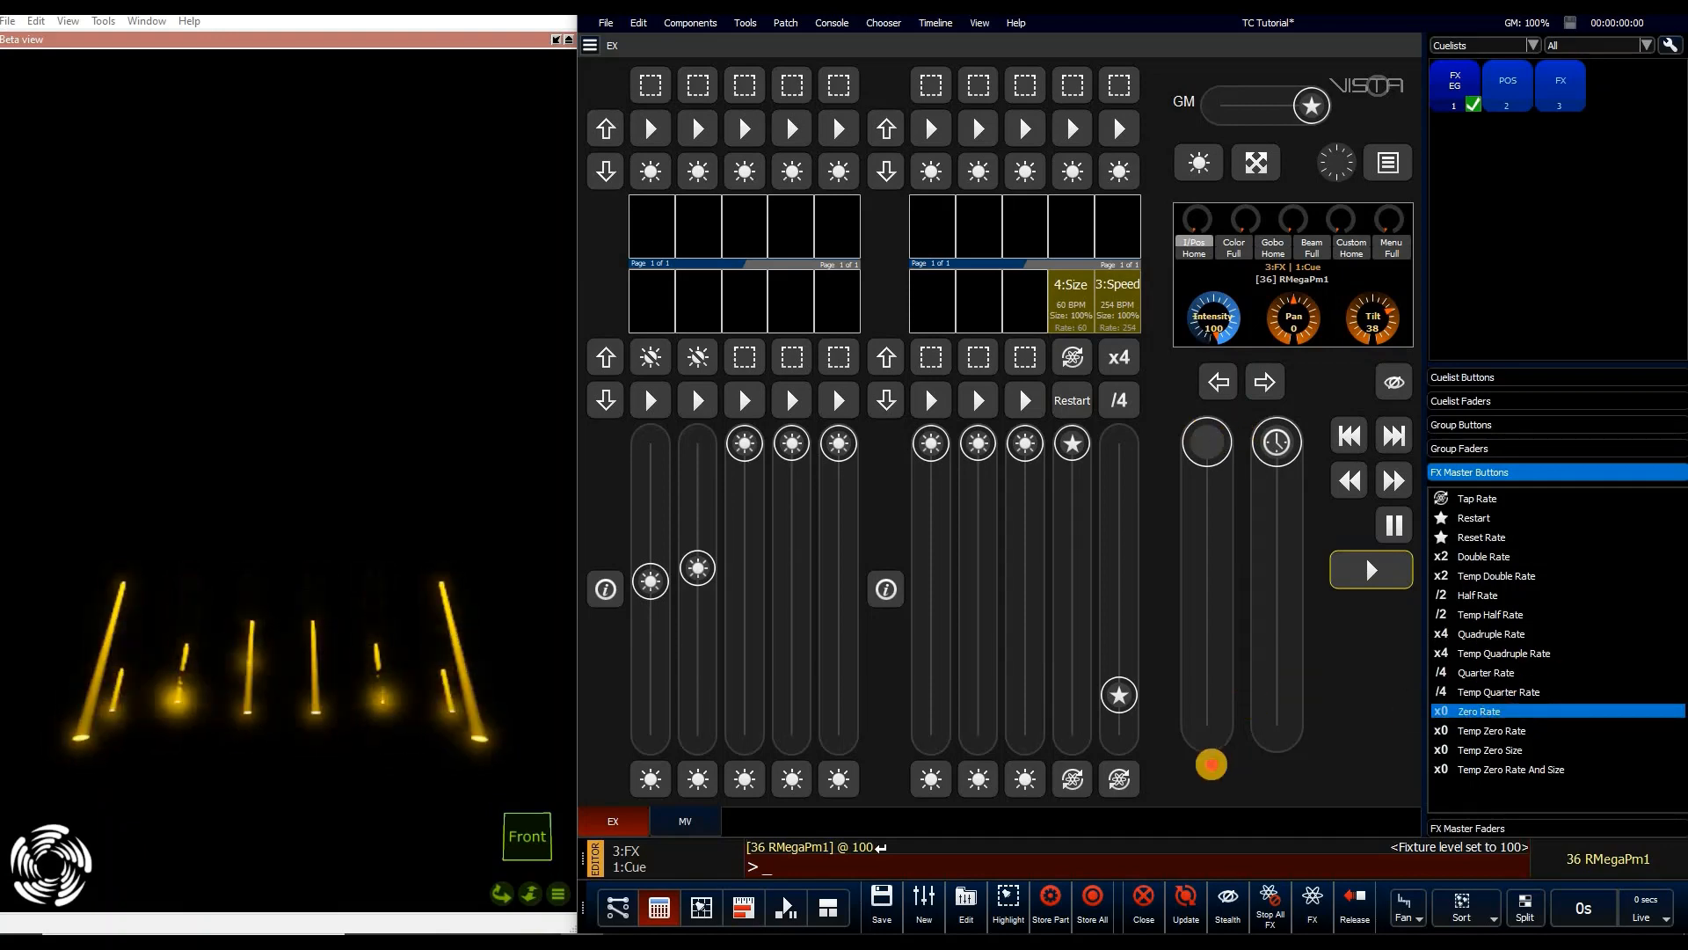
left_click(1125, 357)
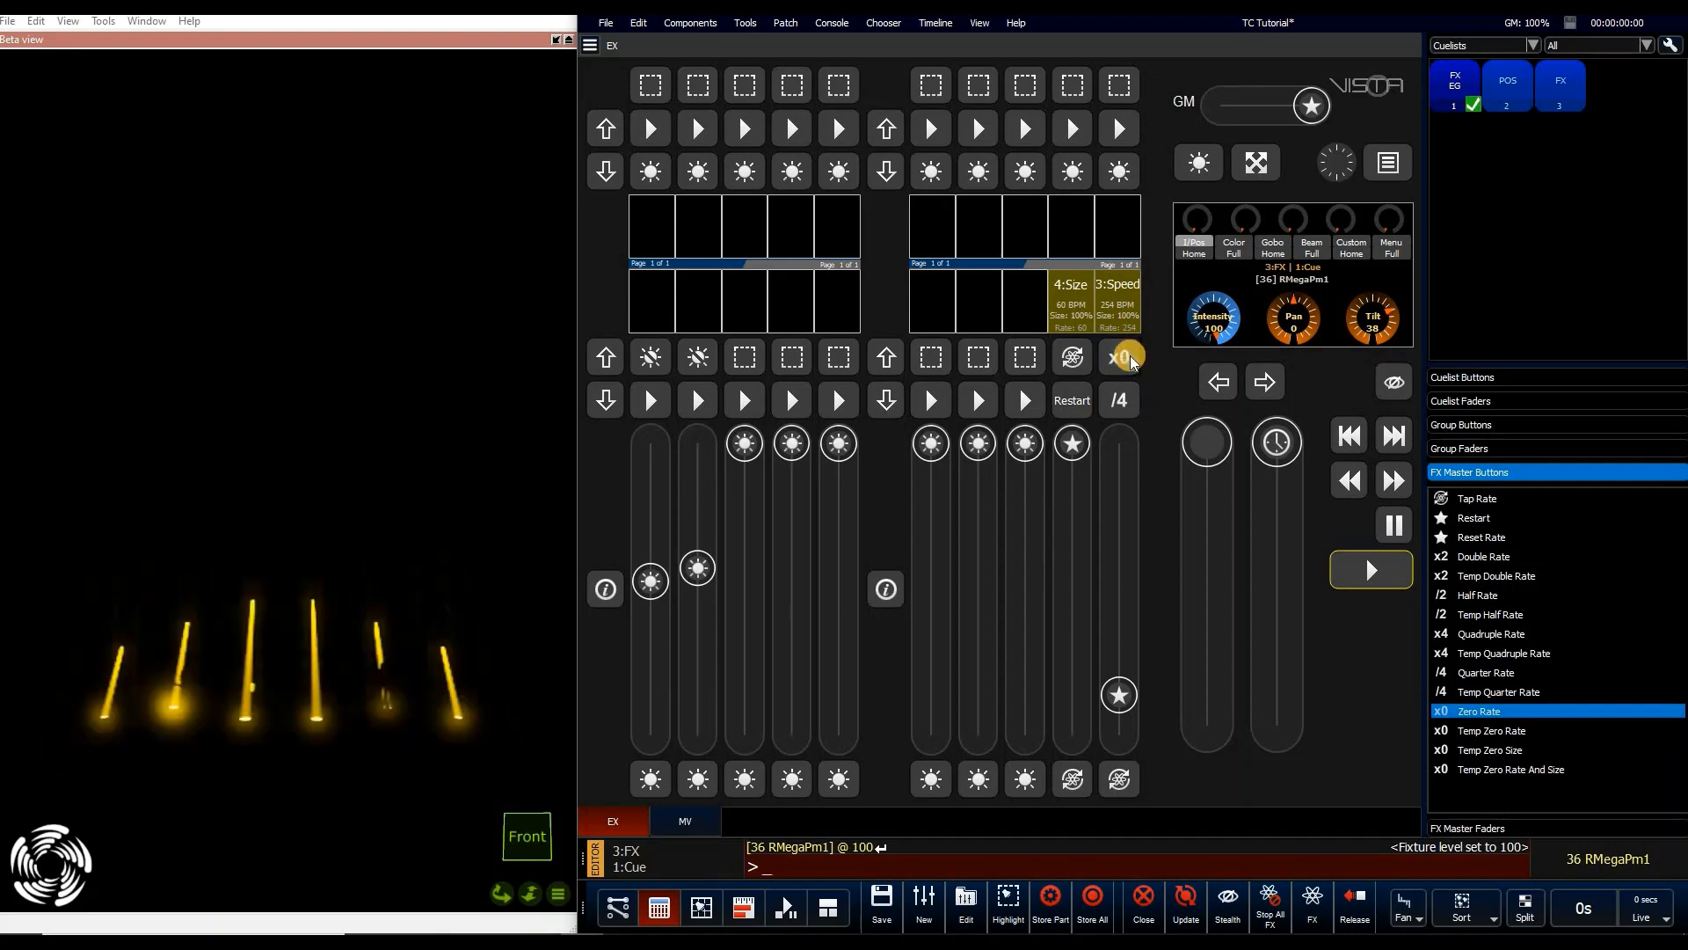
left_click(1130, 359)
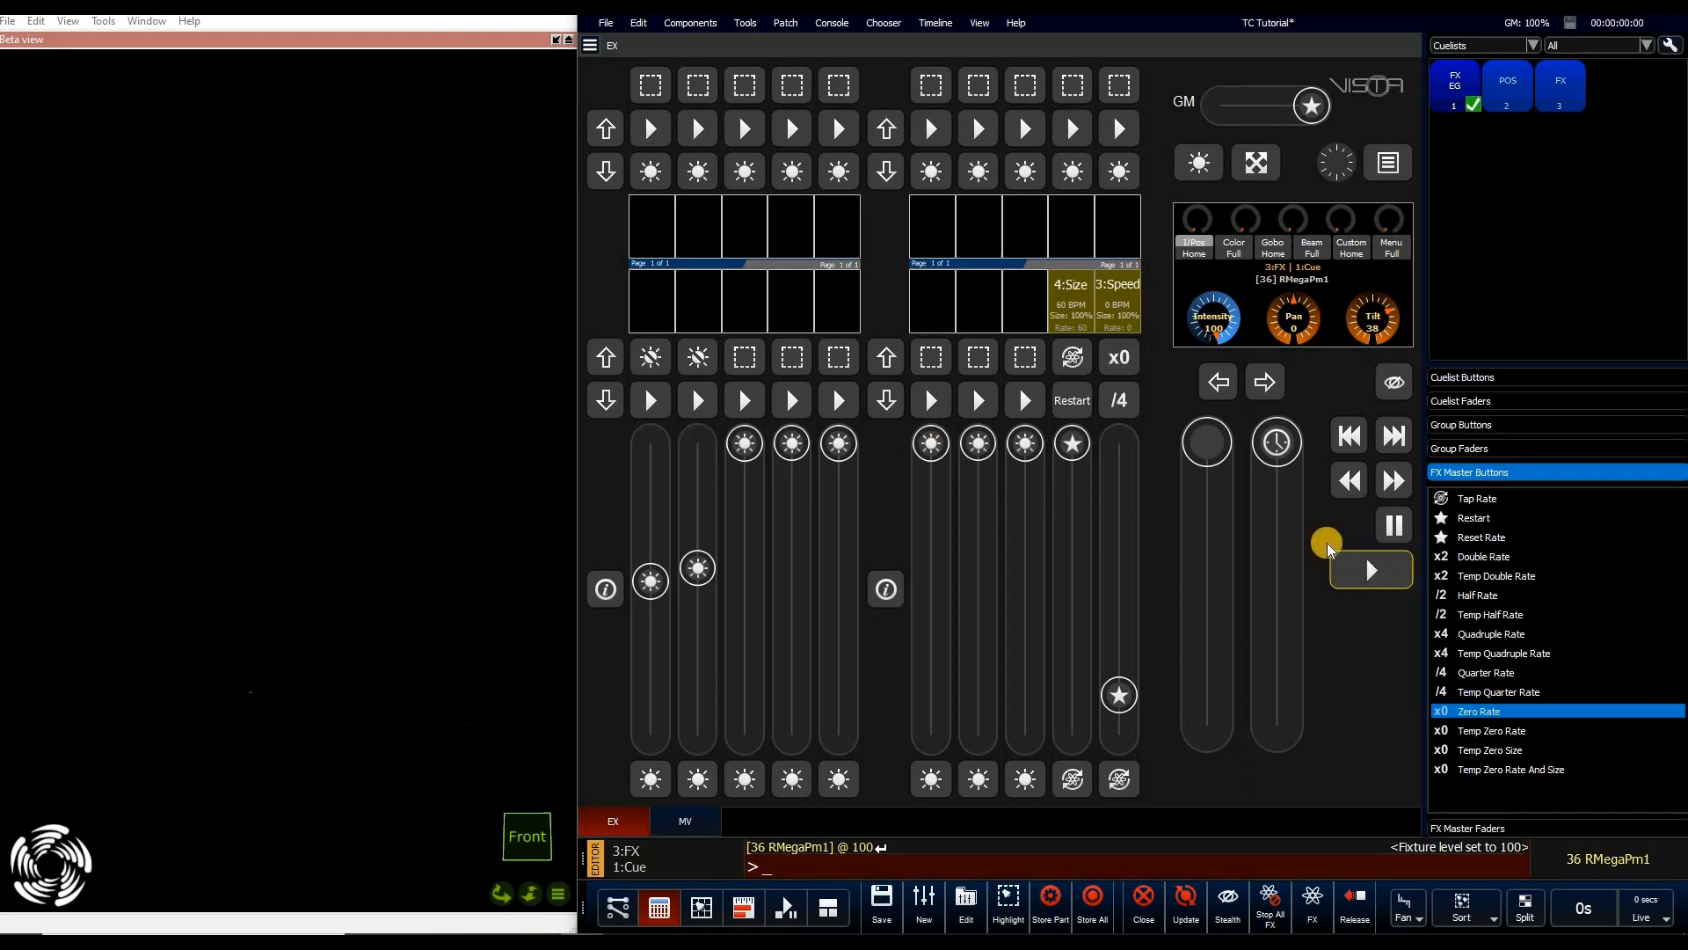
left_click(1127, 772)
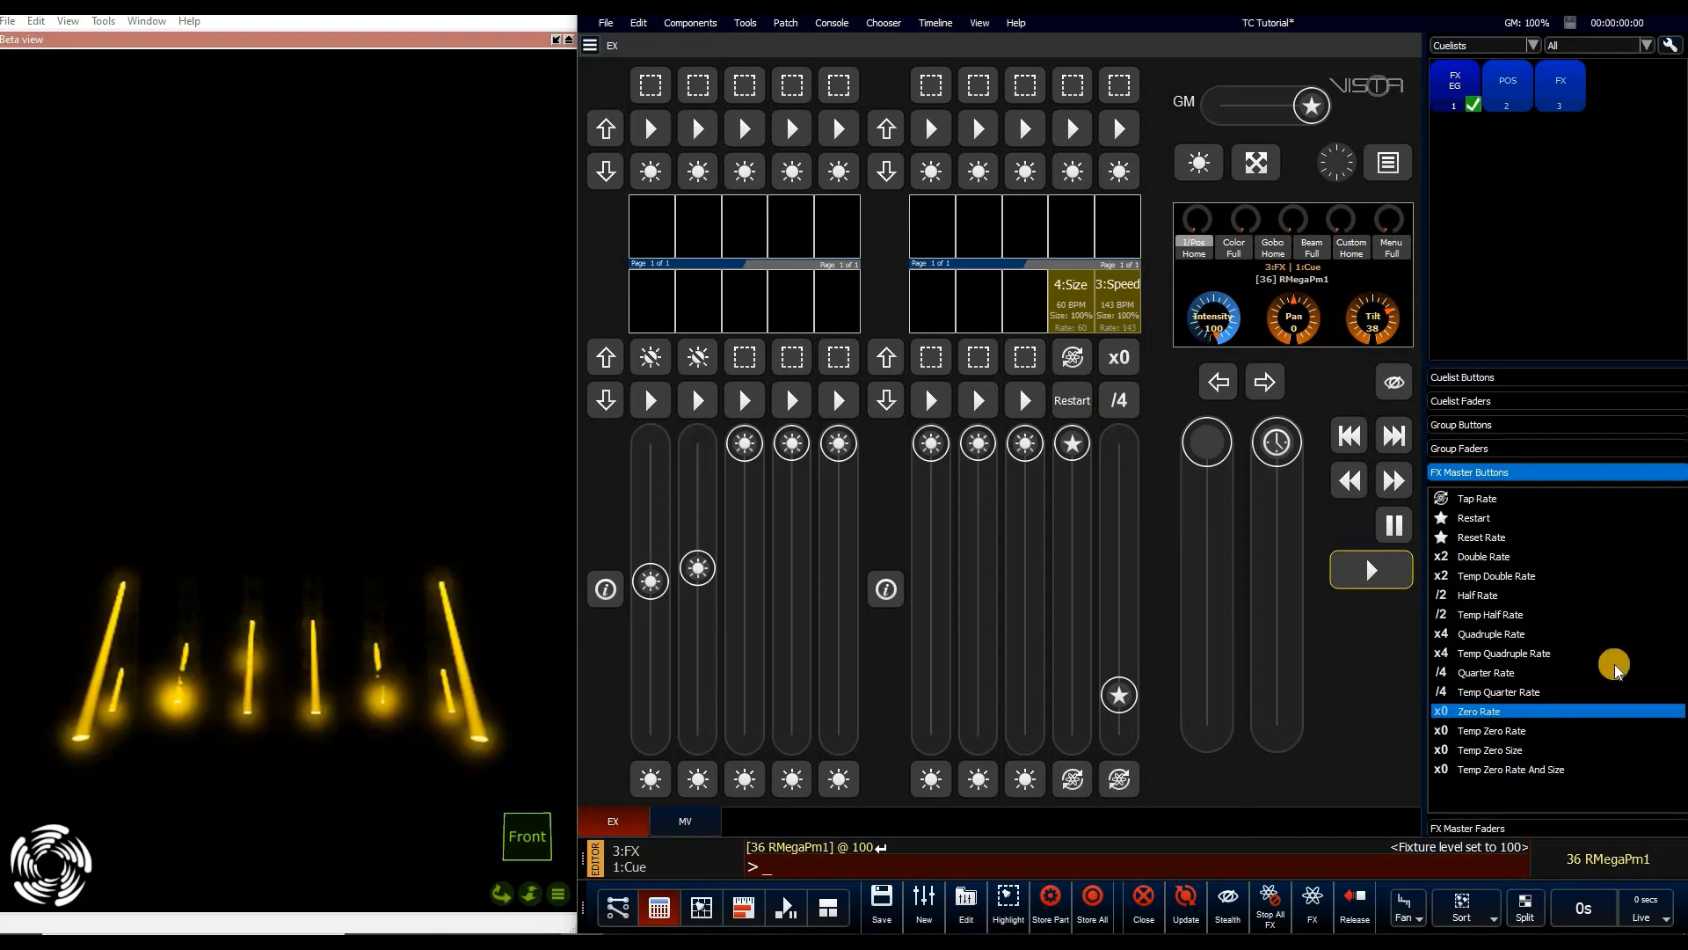
Replace the Speed master's Zero Rate function with Temp Zero Rate and test it on the running effect
left_click(1569, 733)
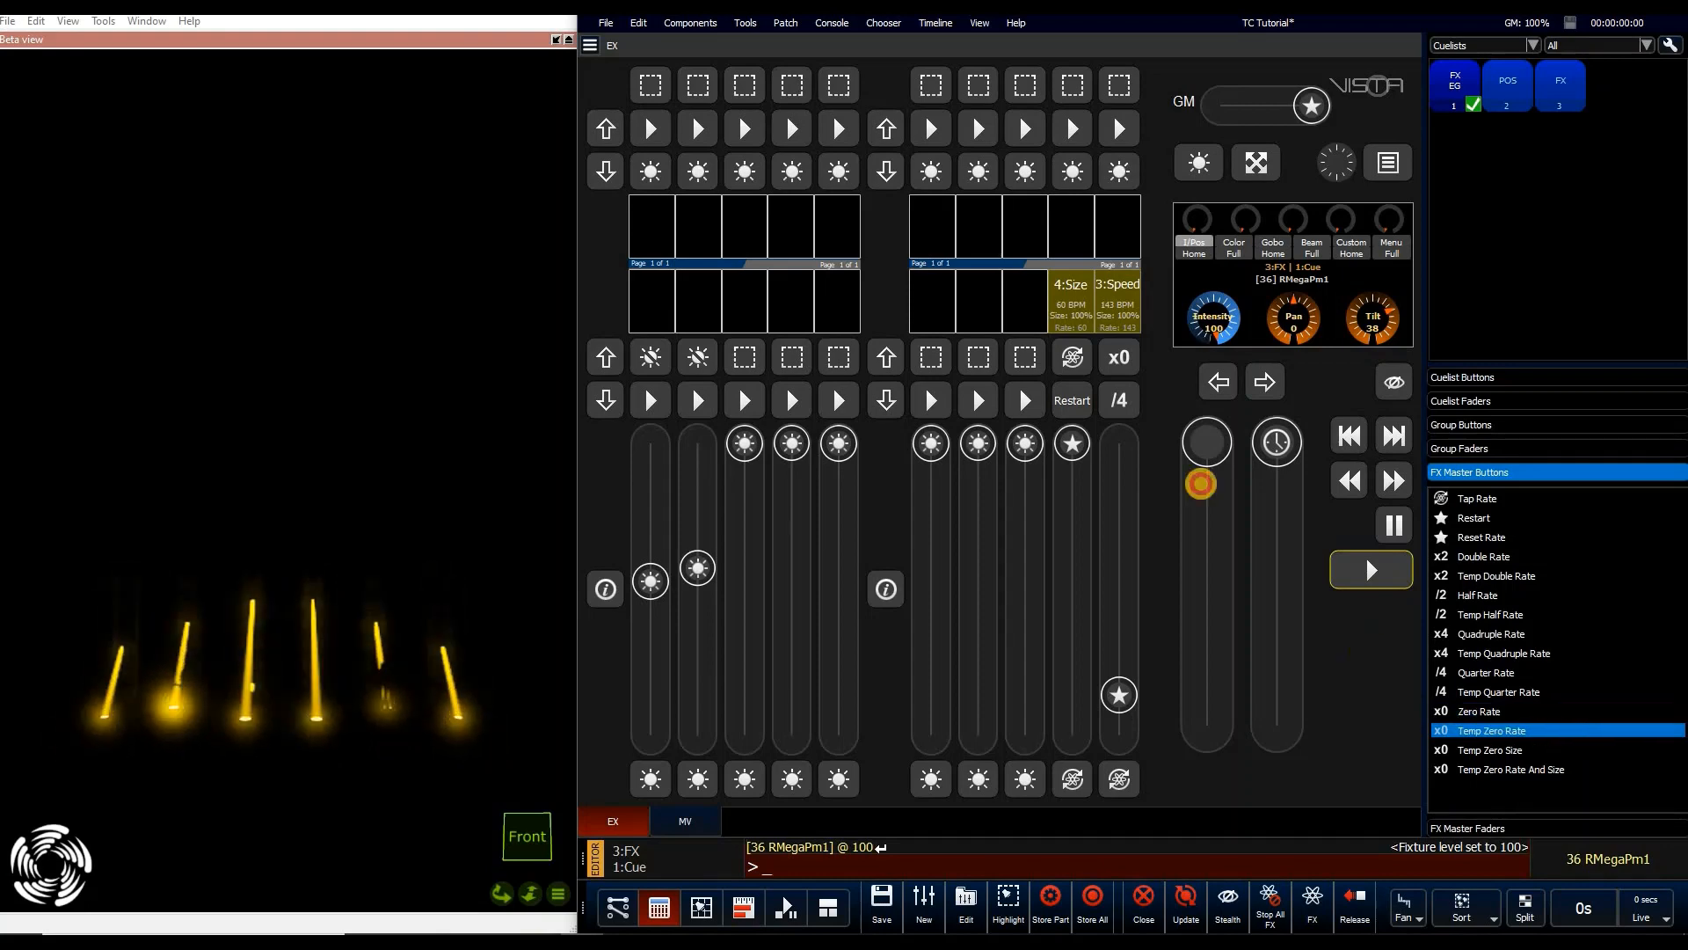
left_click(1122, 357)
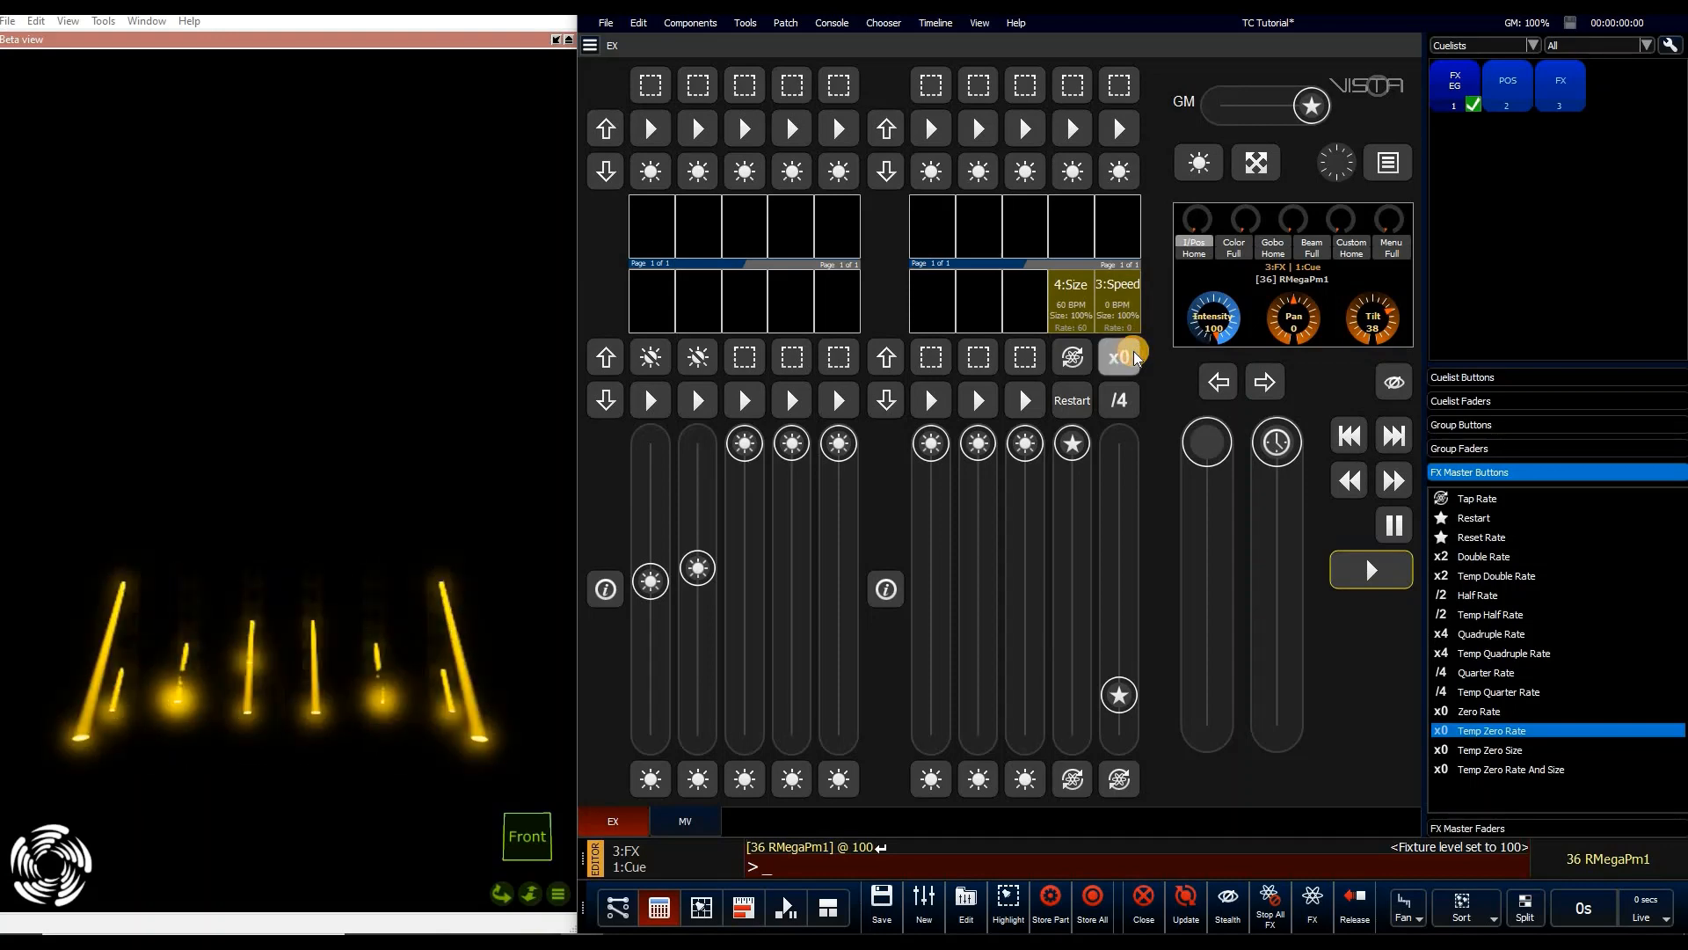
left_click(1138, 357)
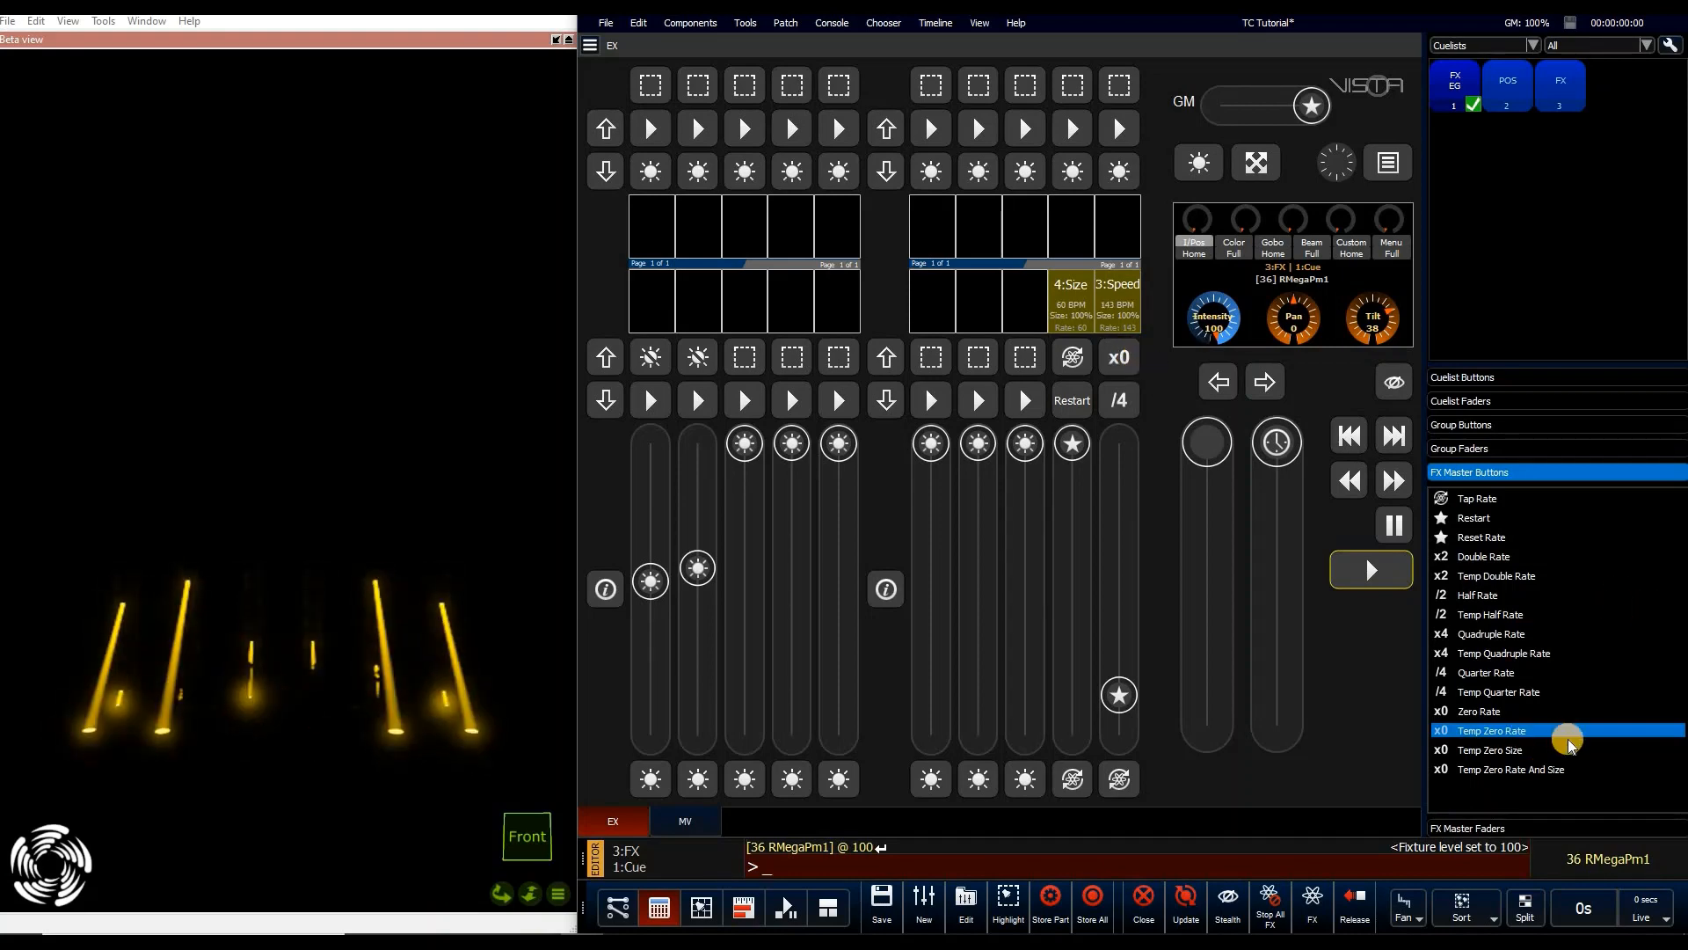
Add a Position wave feature to the running Intensity effect and set its Reverse option to Odds
left_click(1513, 750)
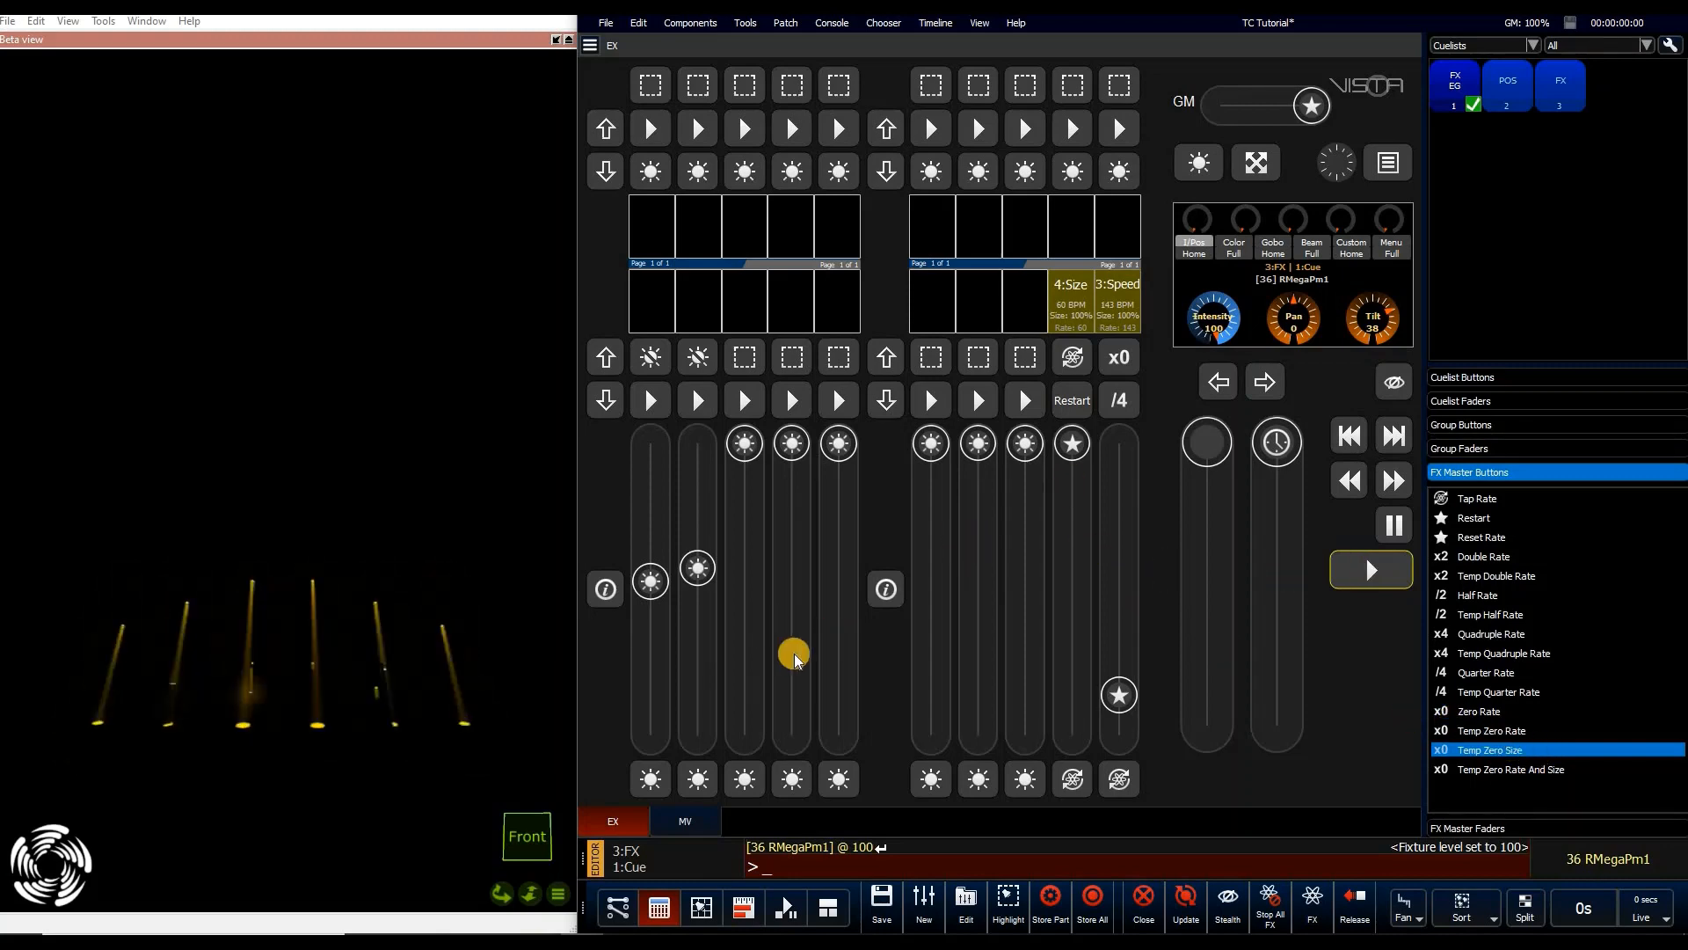
left_click(710, 911)
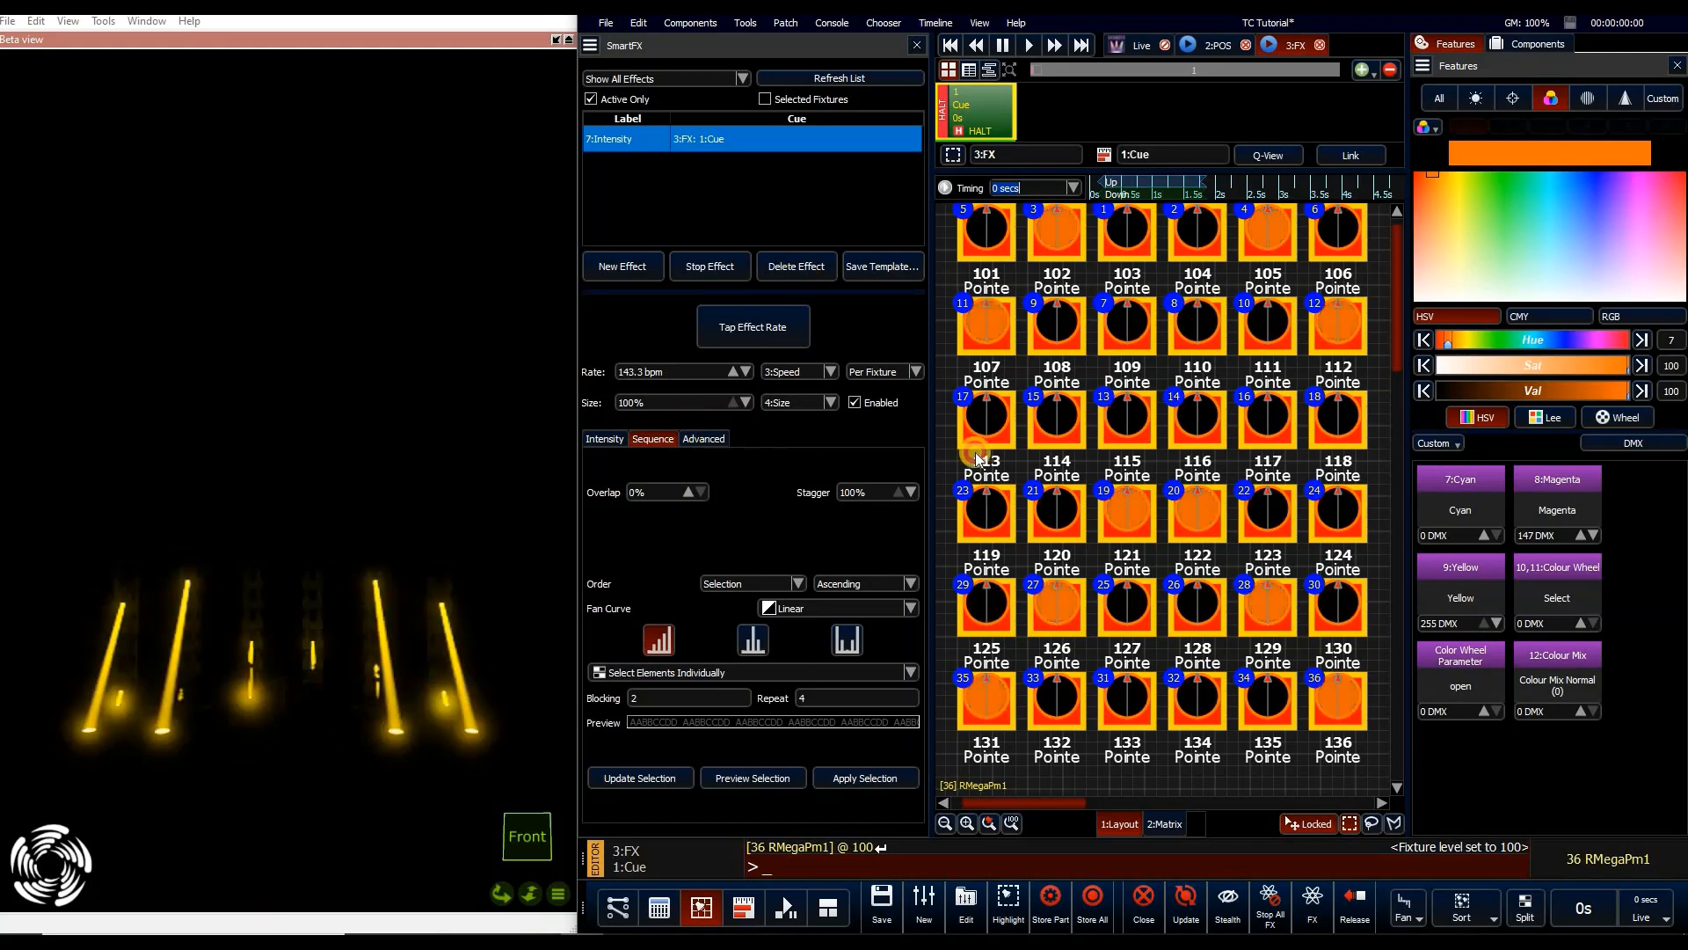
left_click(882, 660)
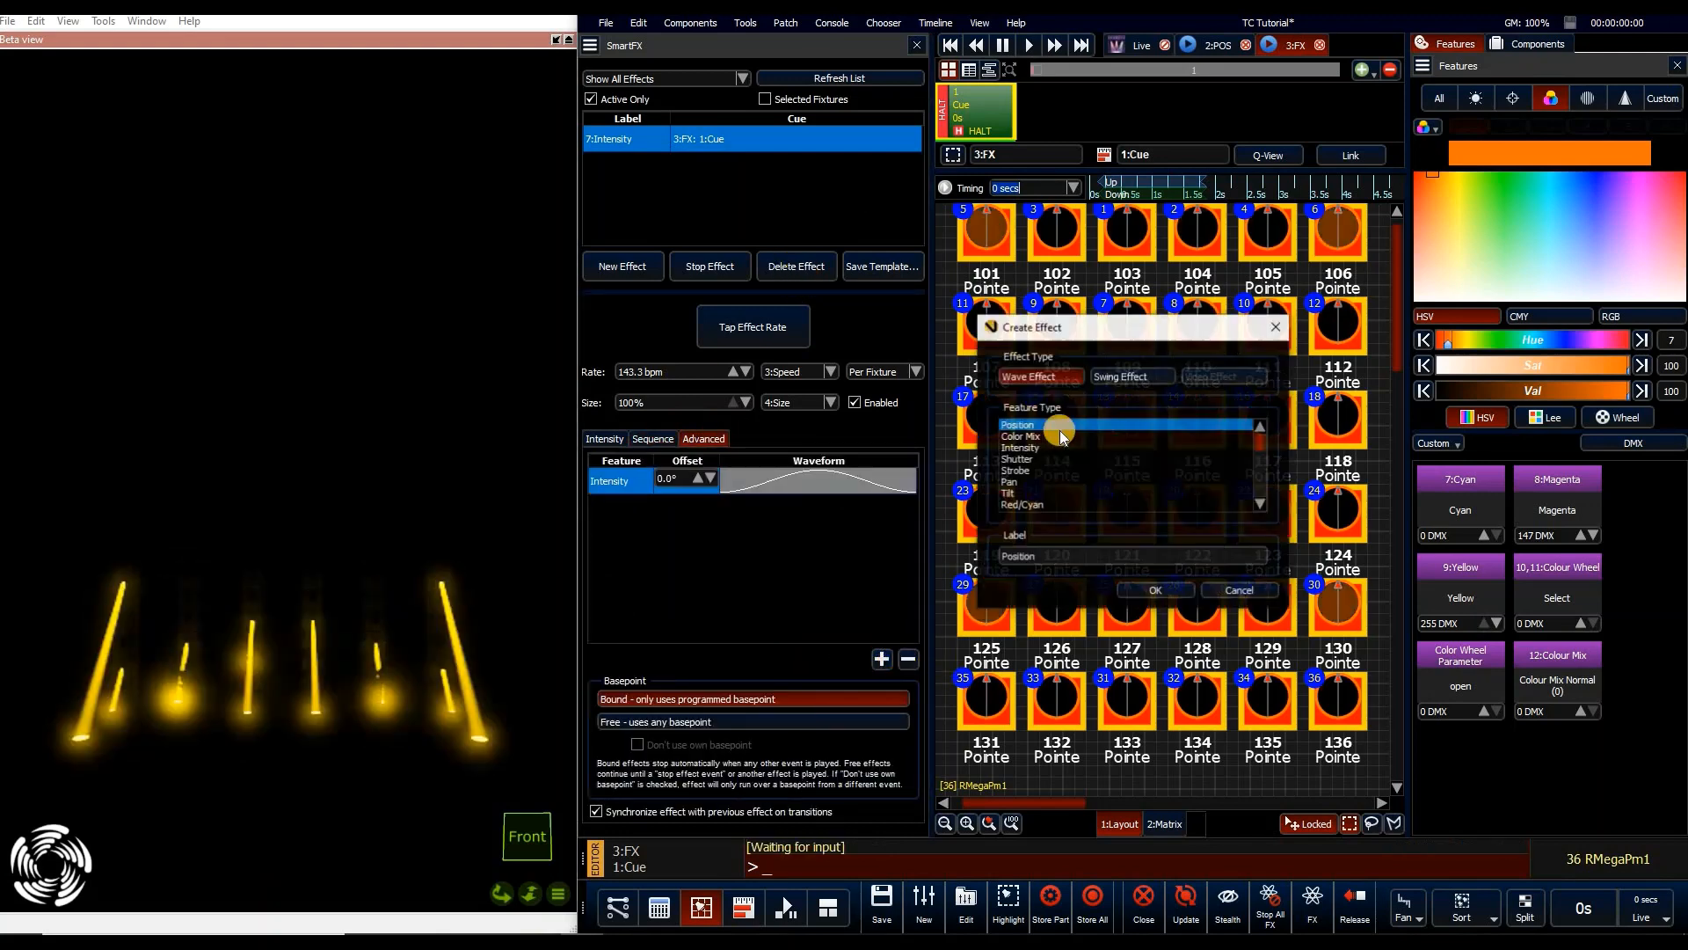
left_click(1154, 590)
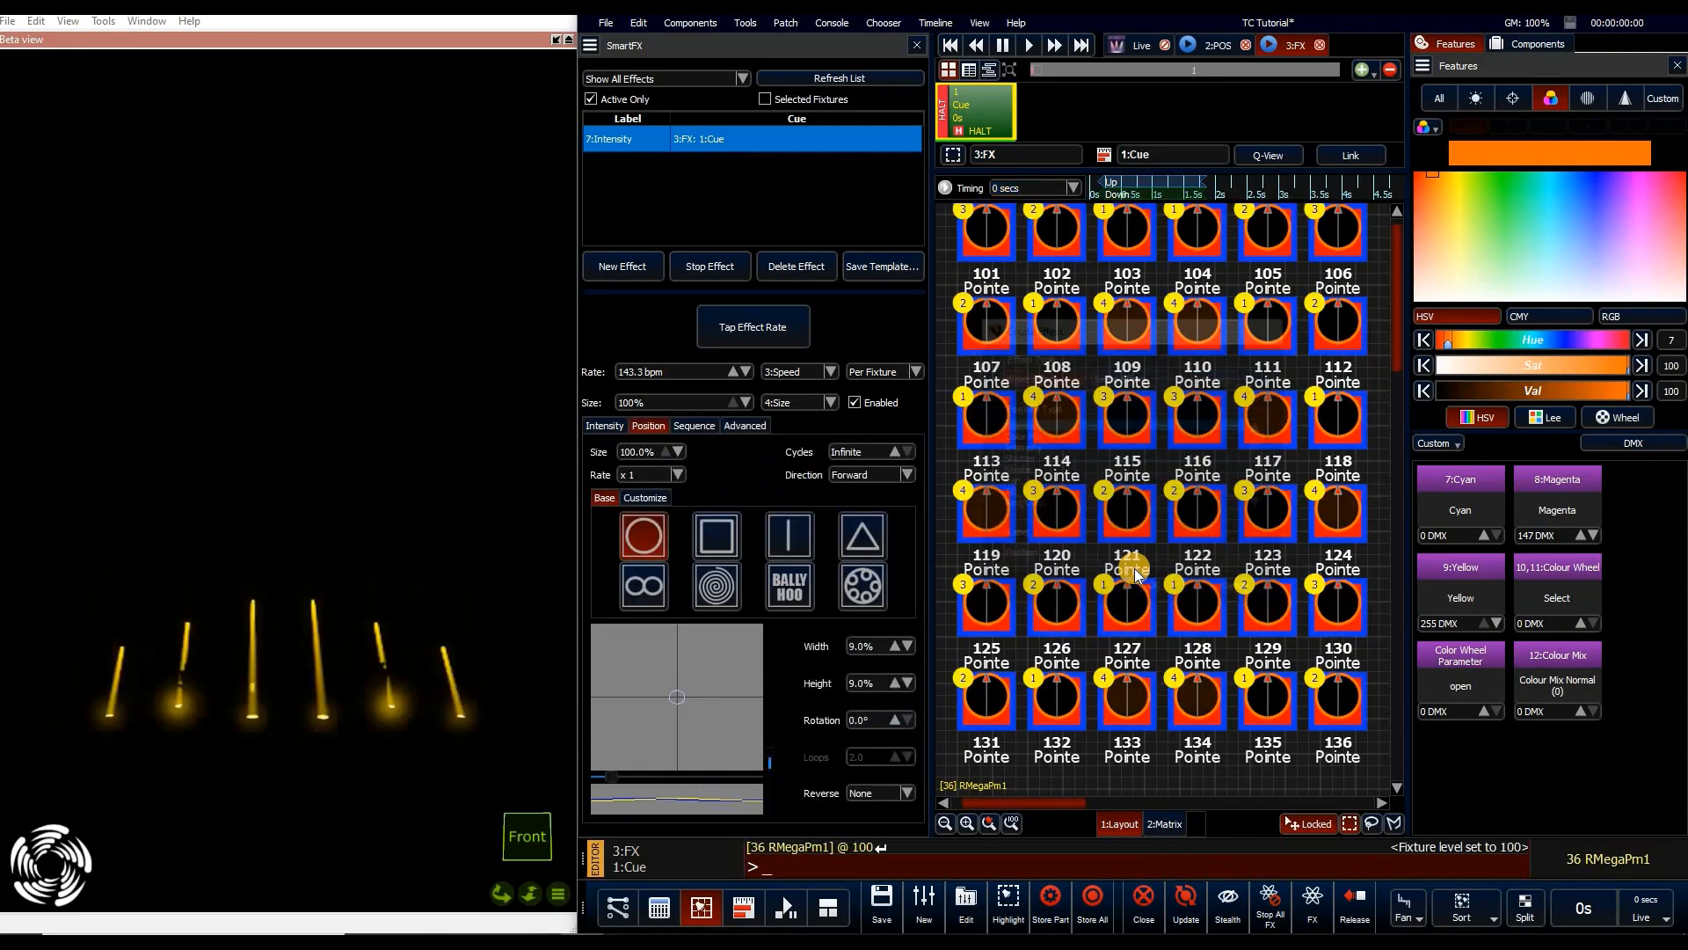
left_click(883, 796)
left_click(883, 818)
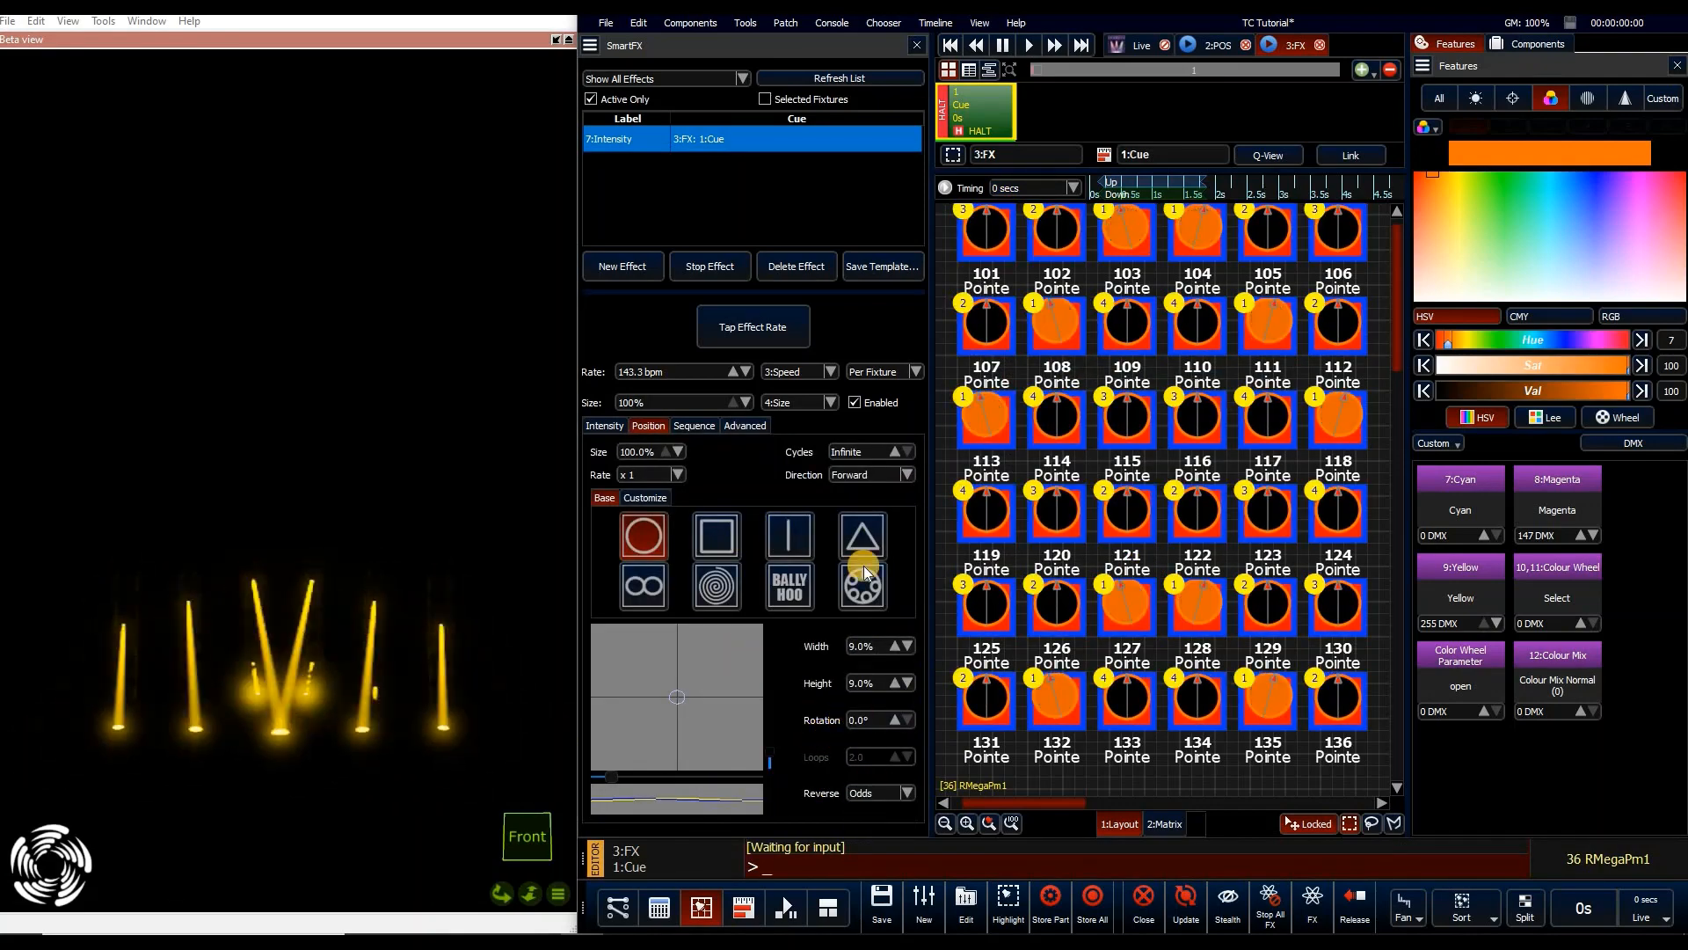
Set the rate of both the Position and the Intensity feature to 1/4
left_click(648, 475)
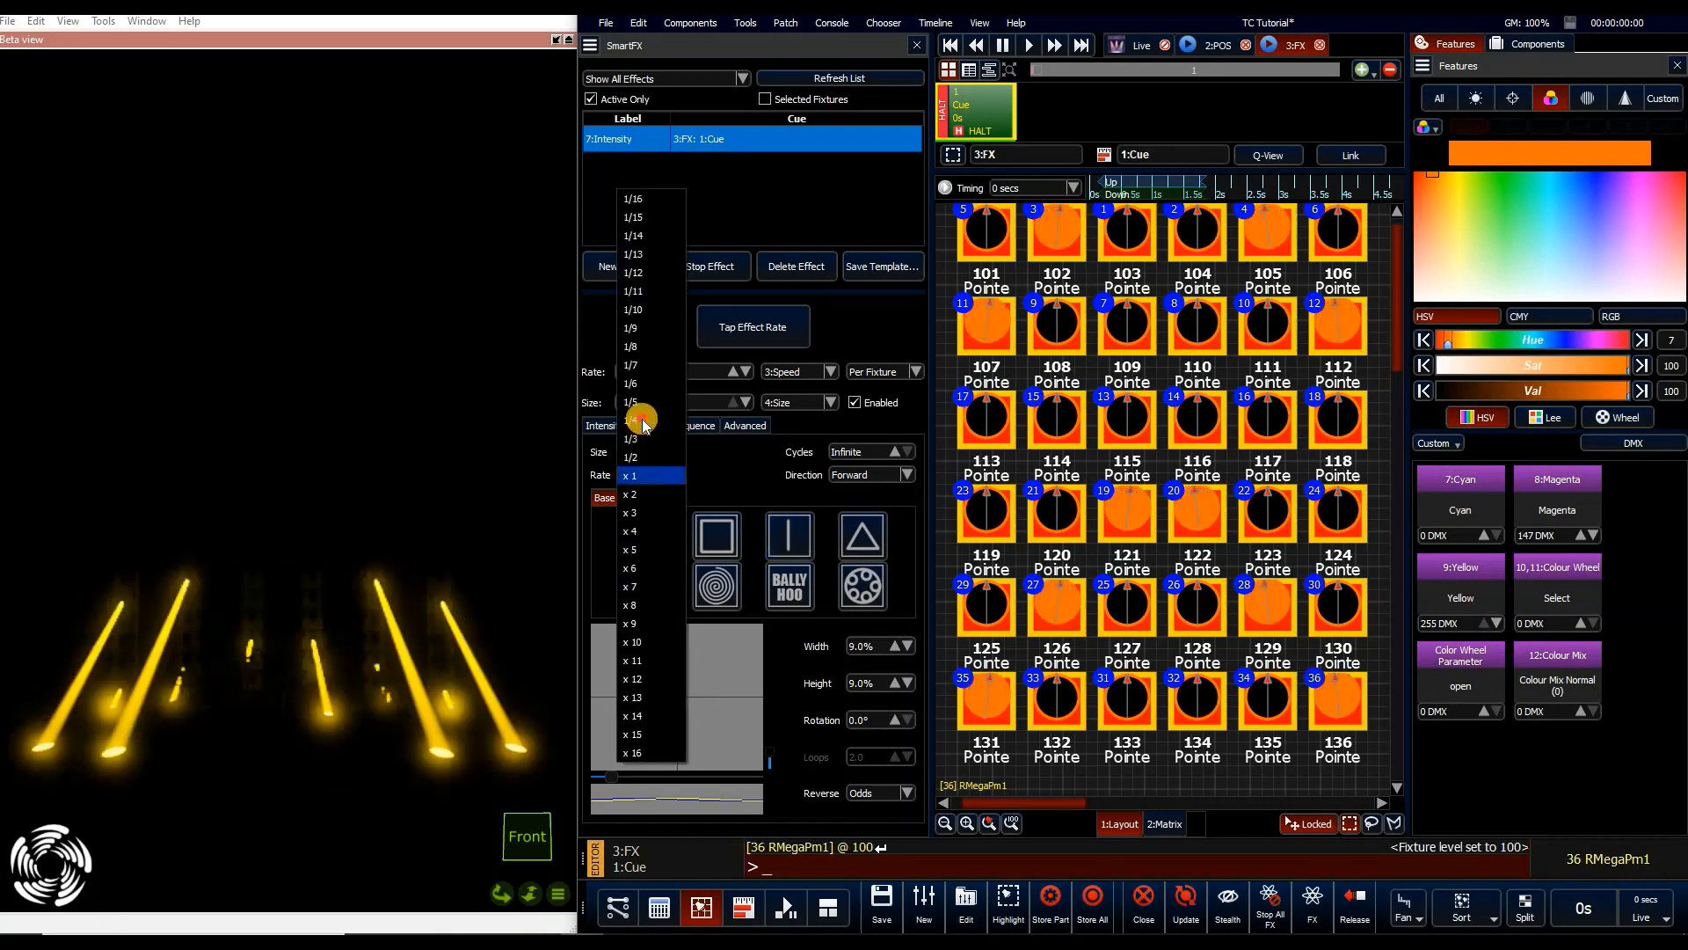
left_click(853, 488)
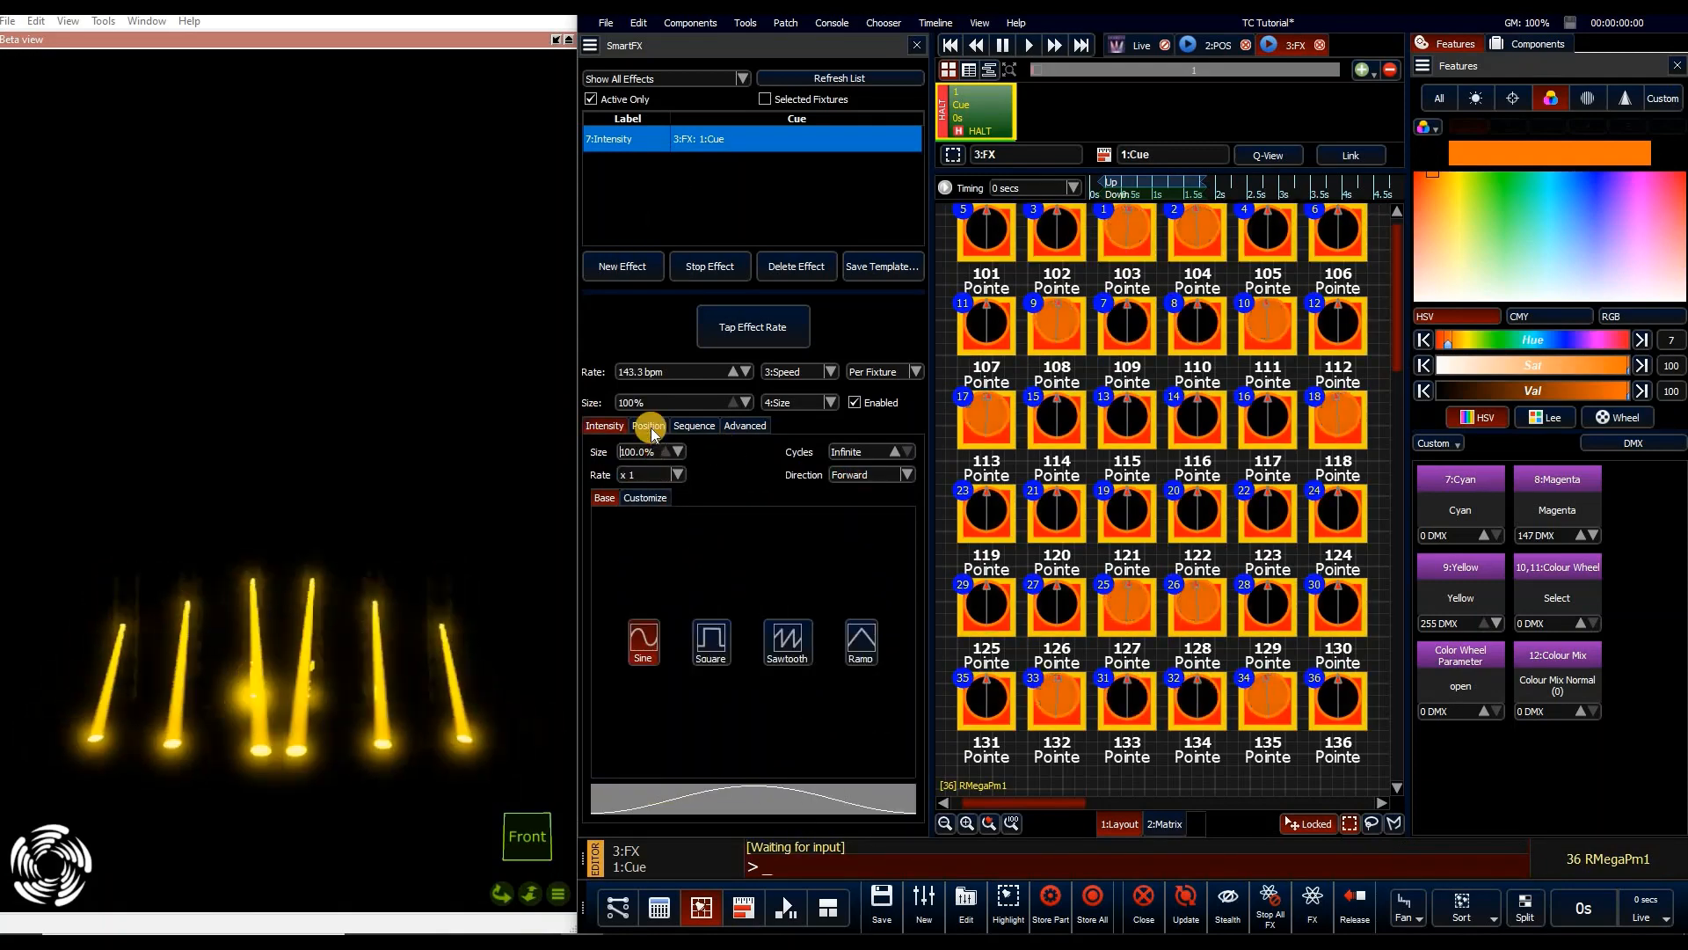
left_click(652, 475)
key("Up")
key("Up")
key("Up")
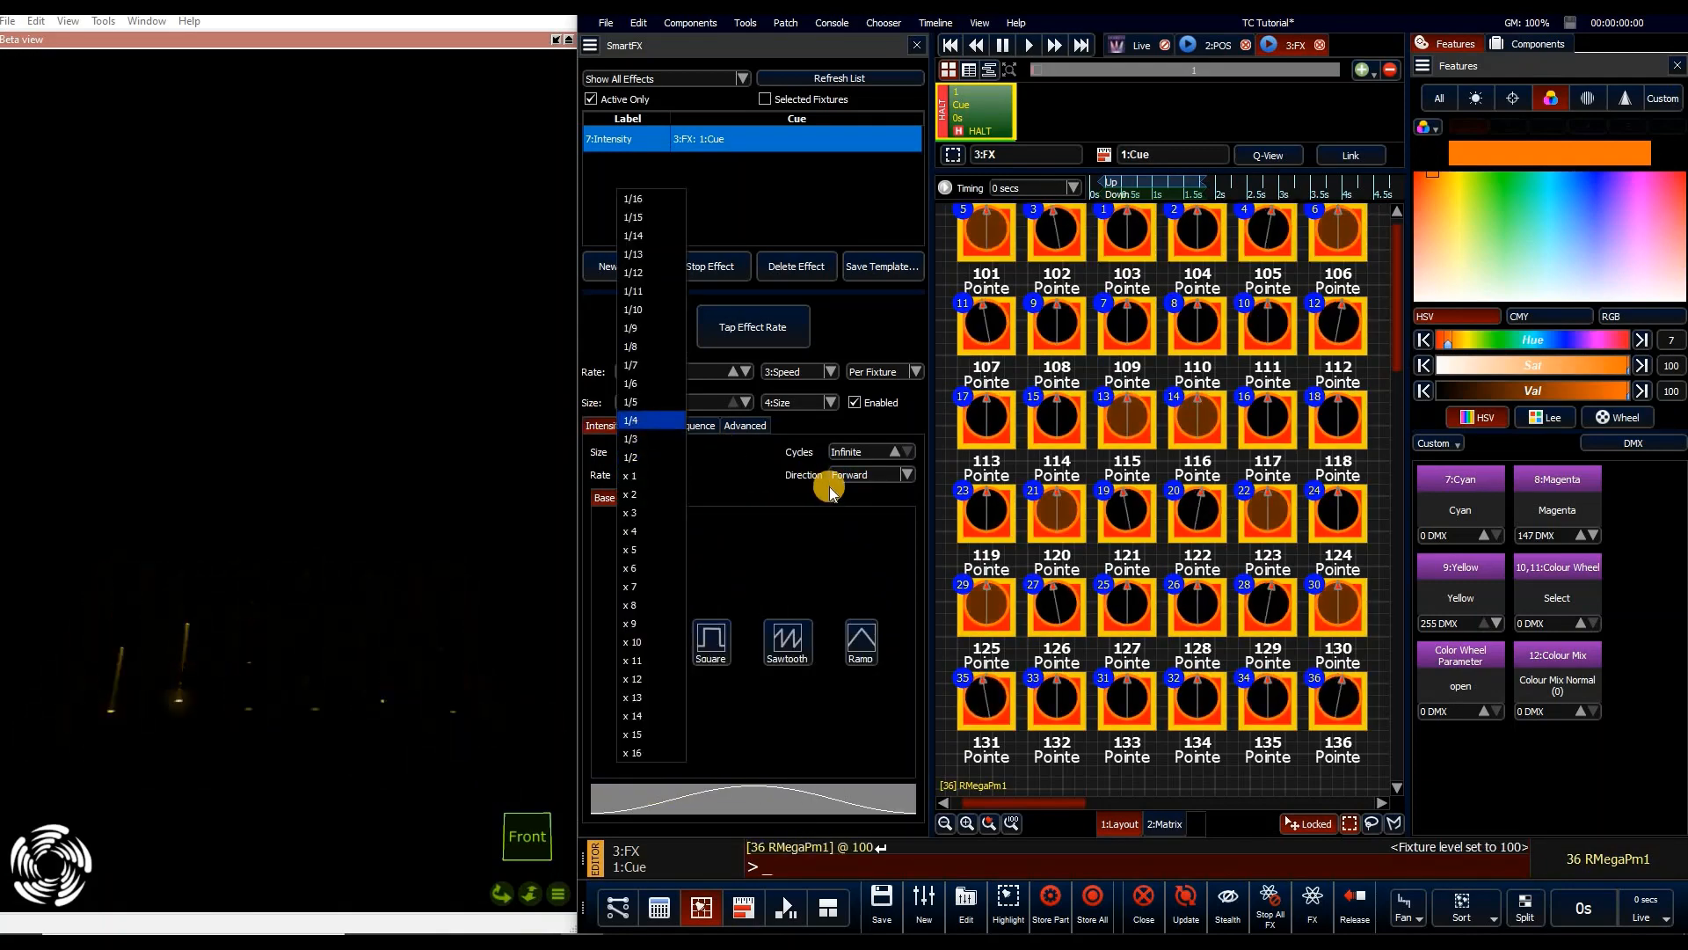
key("Return")
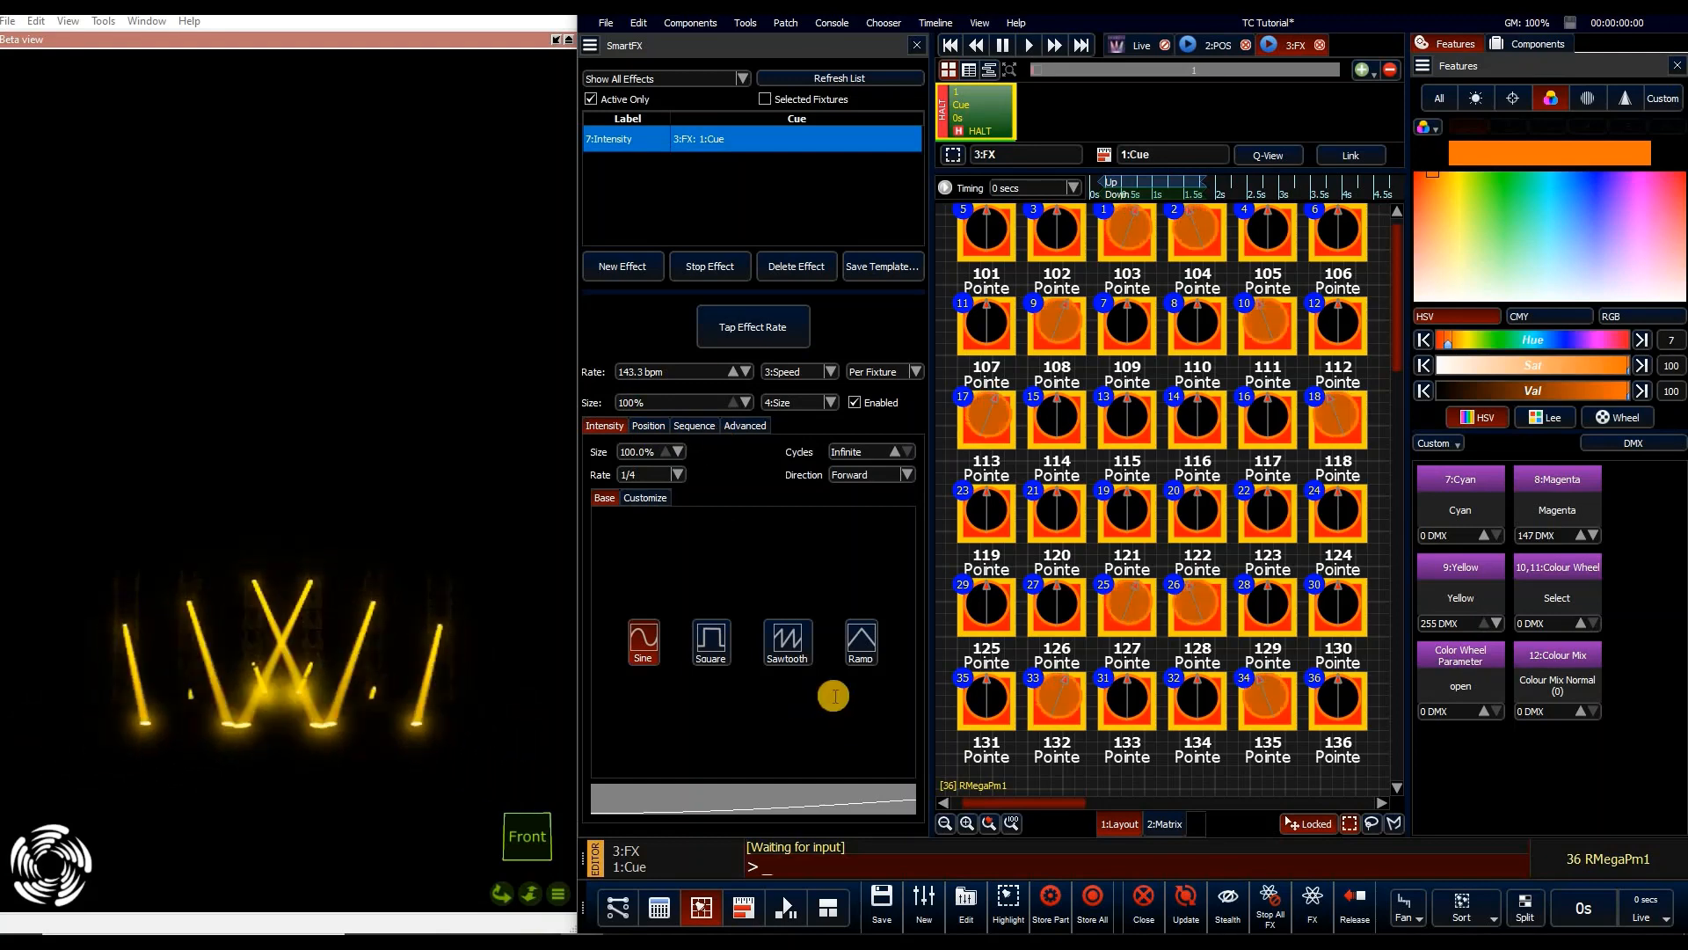
Clear the effect sequence's Repeat value and set its Overlap to 68%
left_click(693, 426)
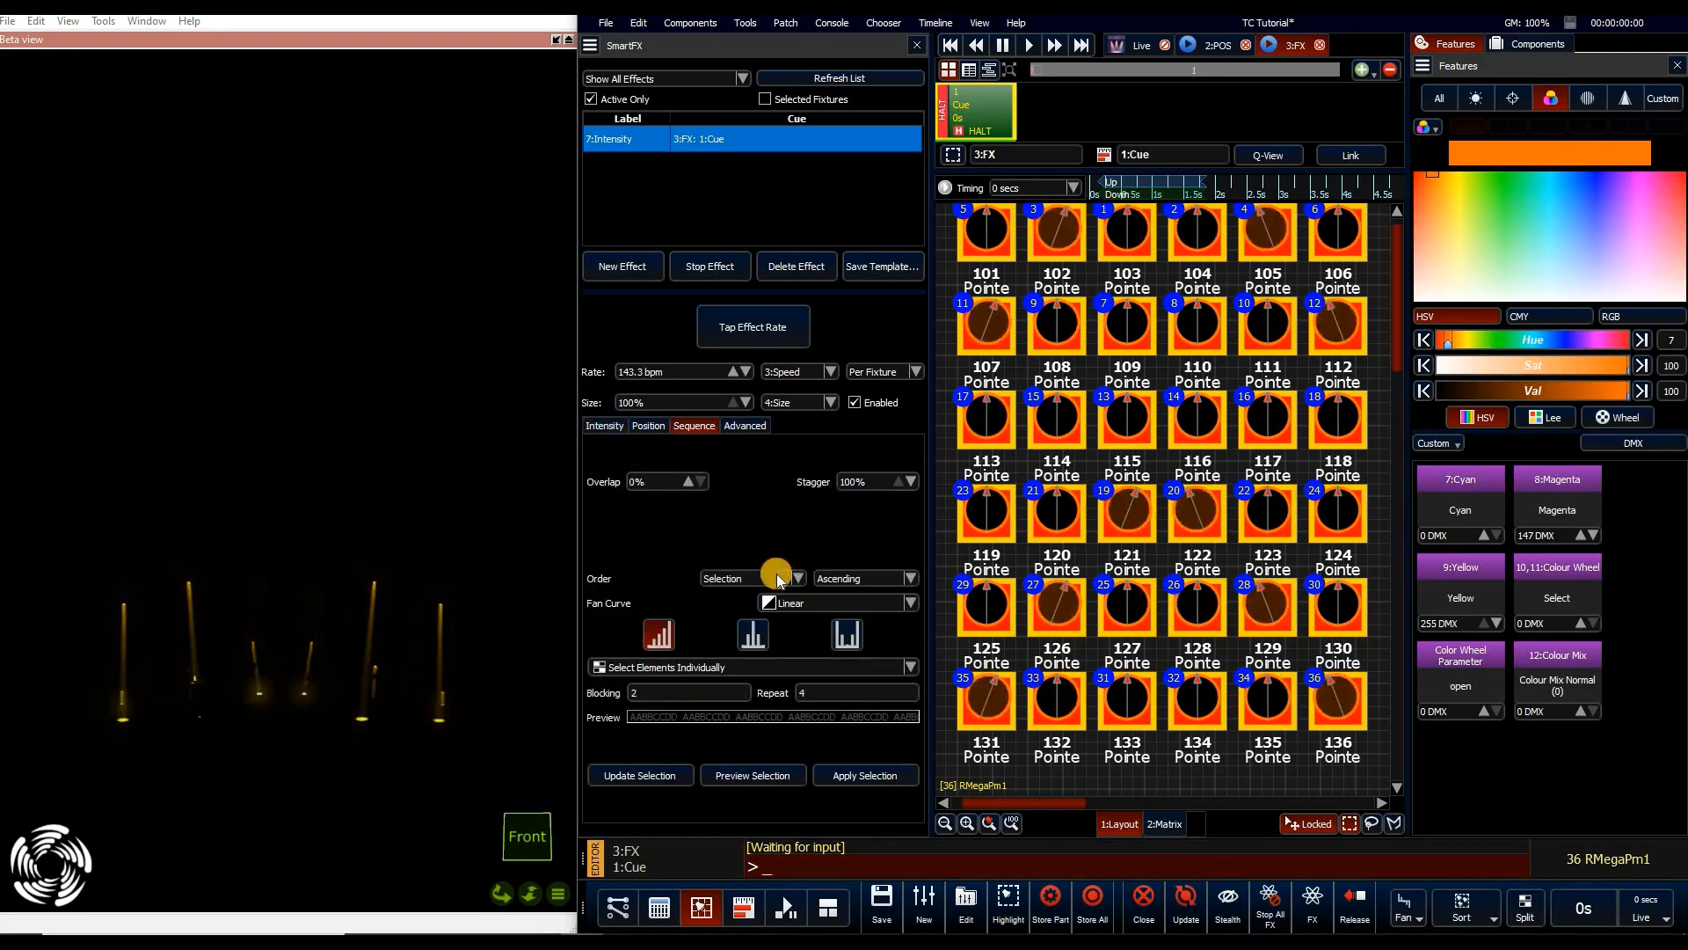
key("BackSpace")
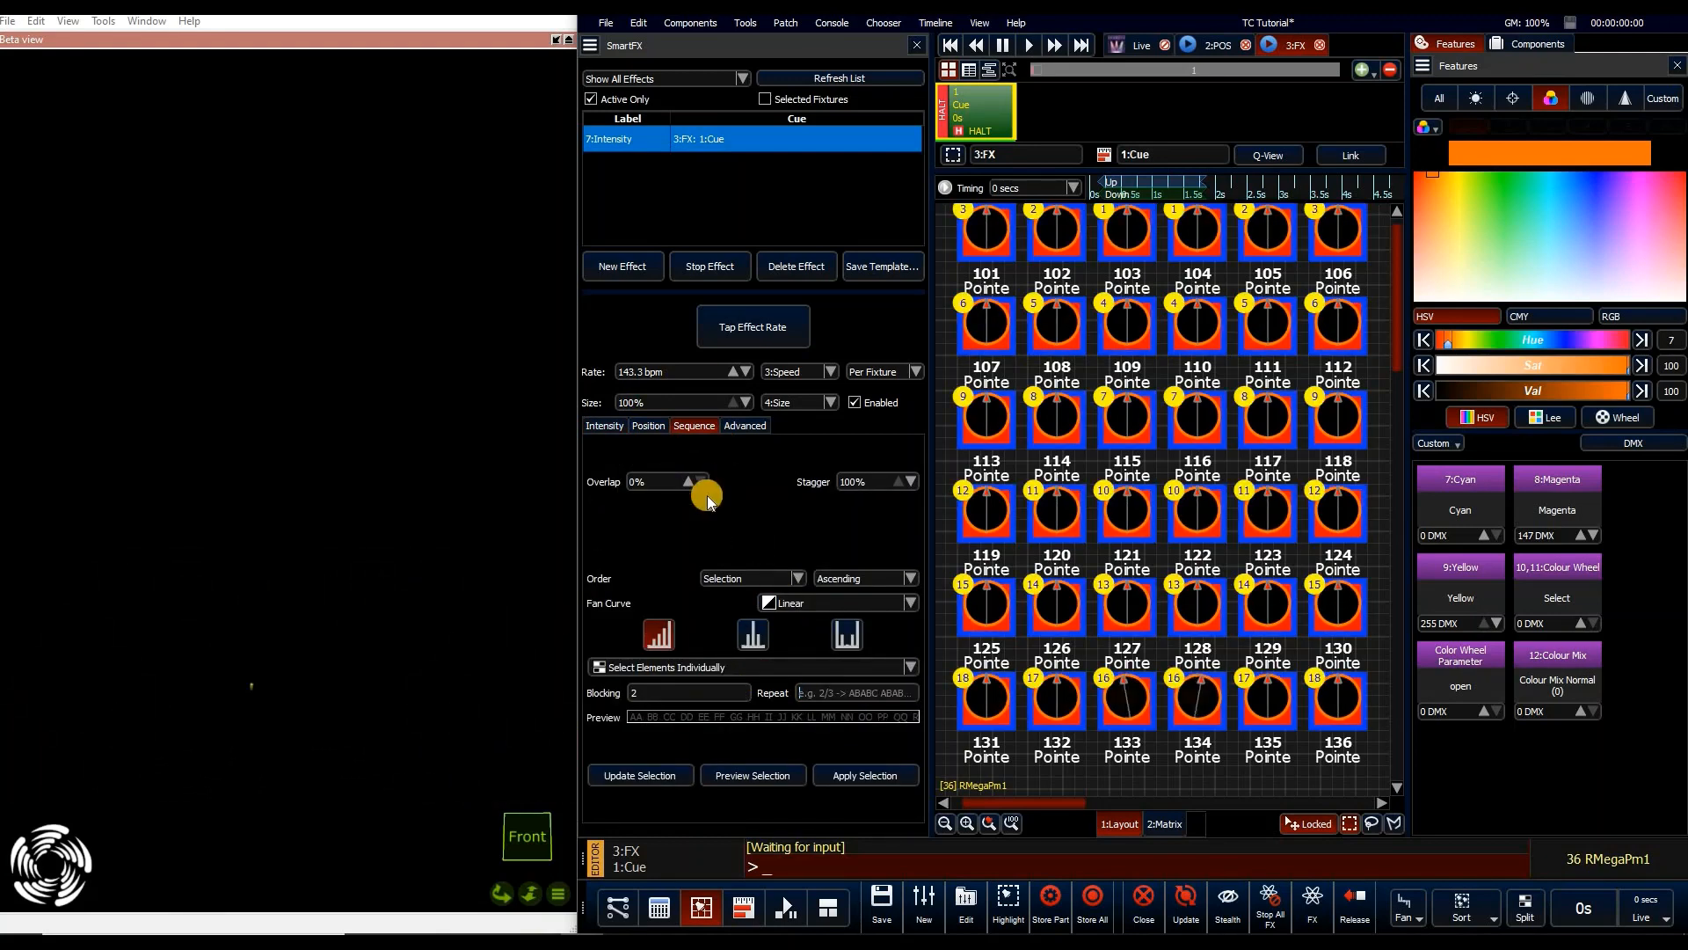
left_click_drag(651, 460, 648, 403)
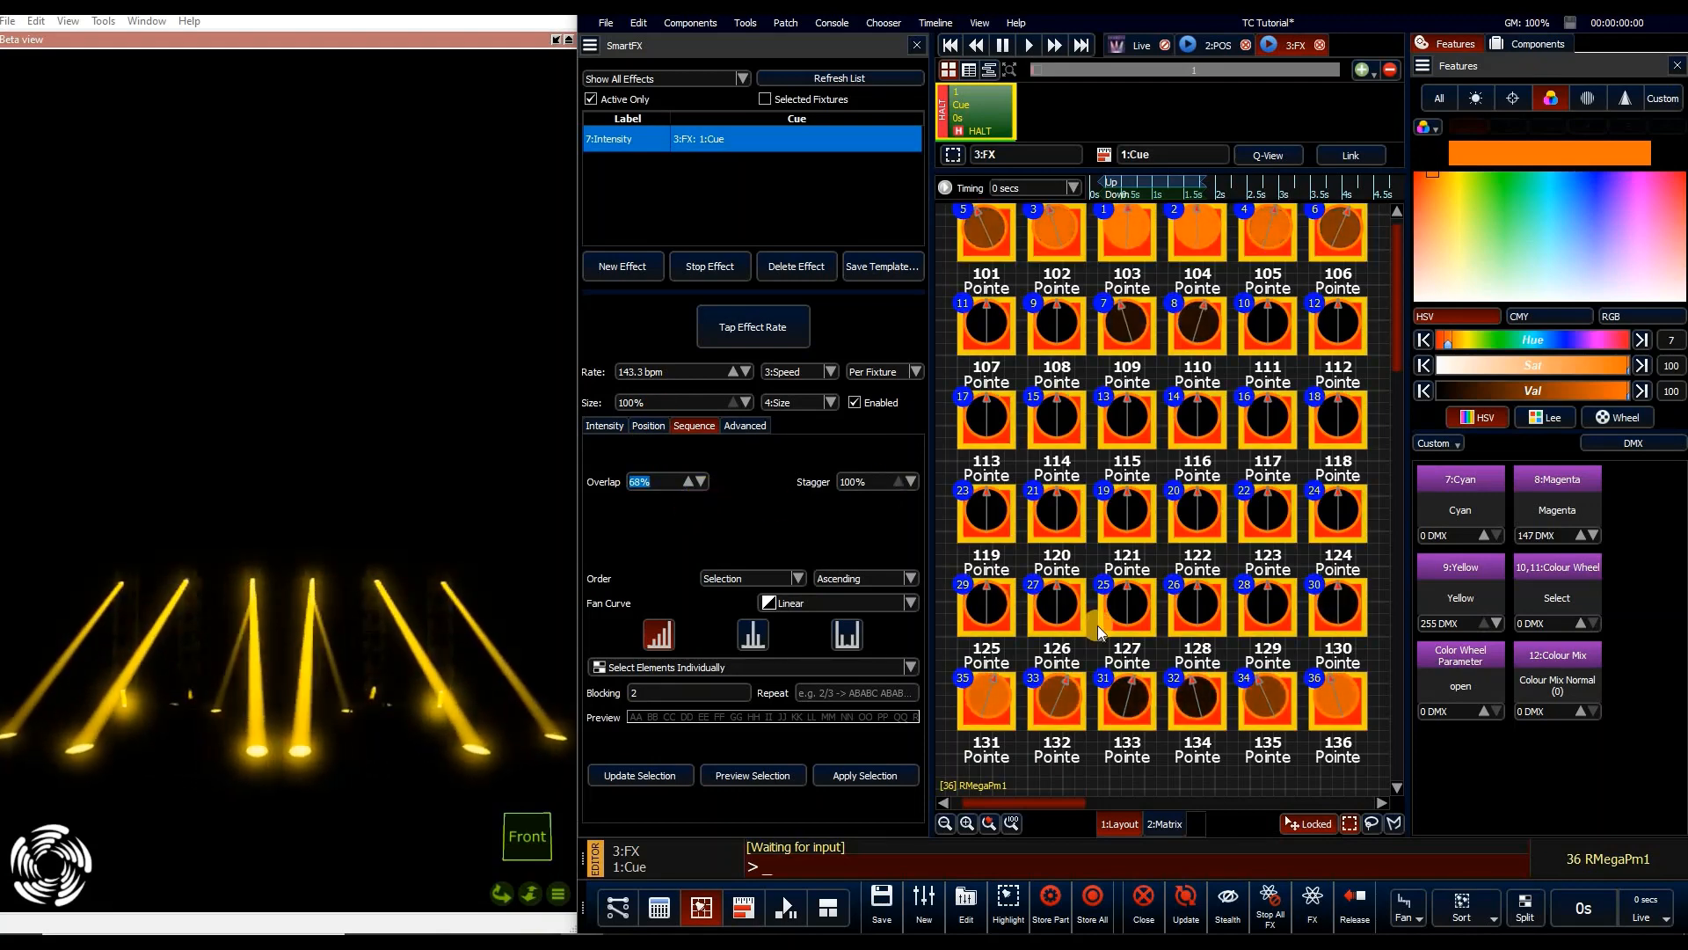
Retap the Speed master's tempo to 110 BPM and assign Quadruple Rate in place of its Temp Zero Rate function
left_click(664, 906)
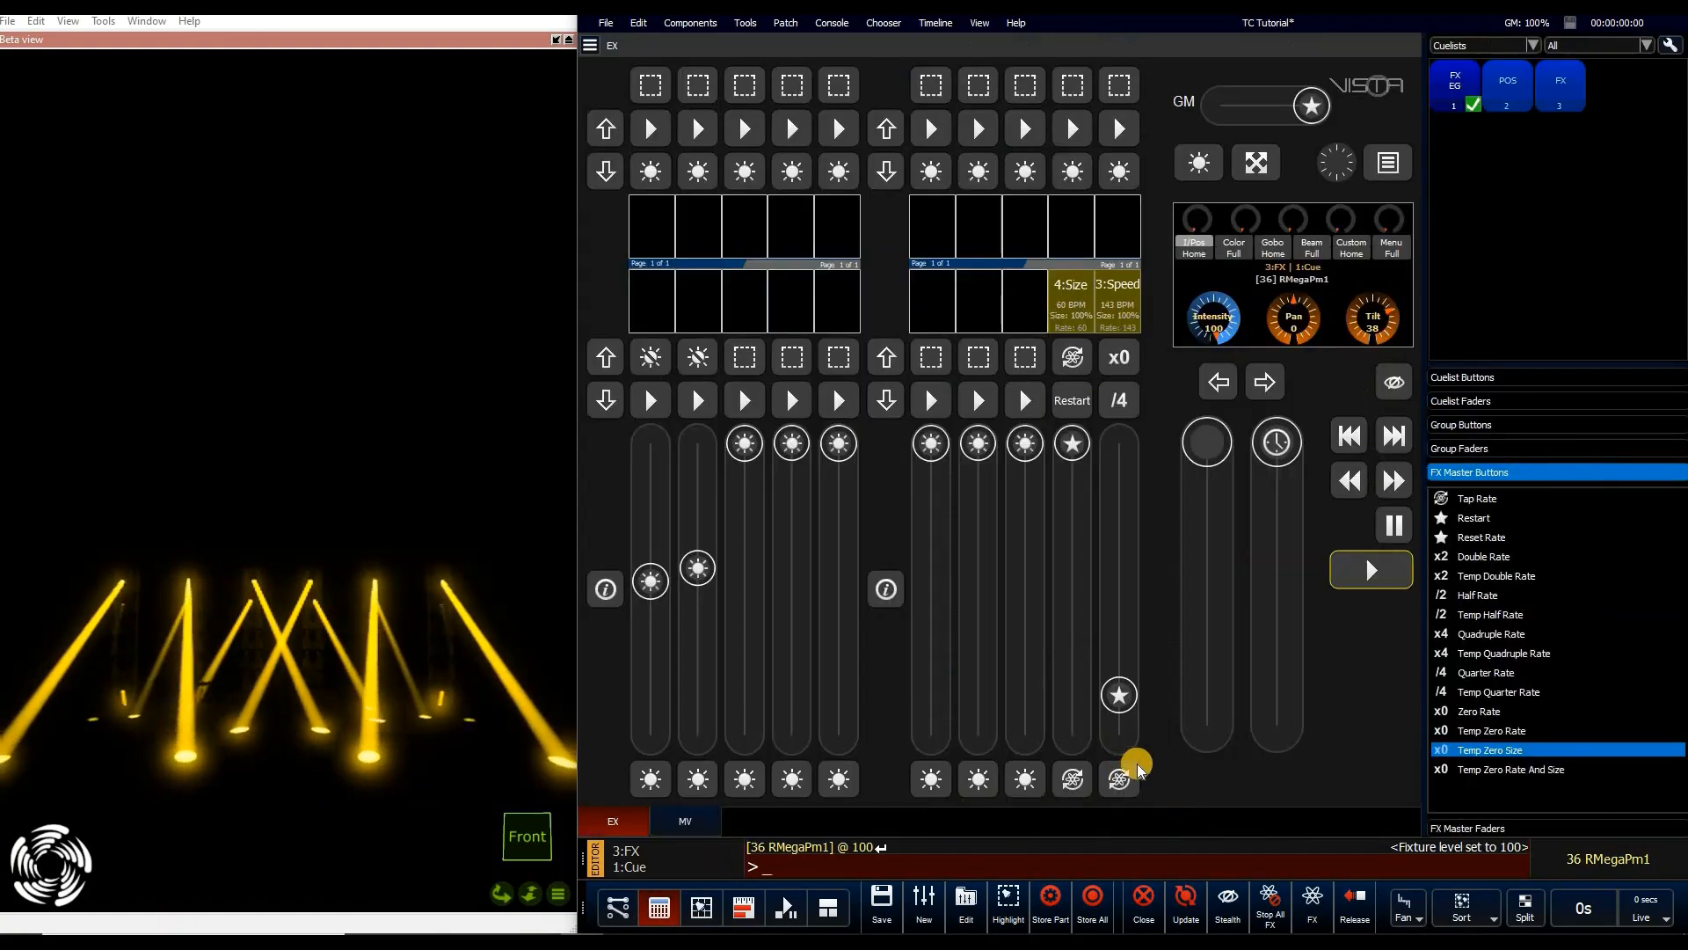
left_click(1119, 584)
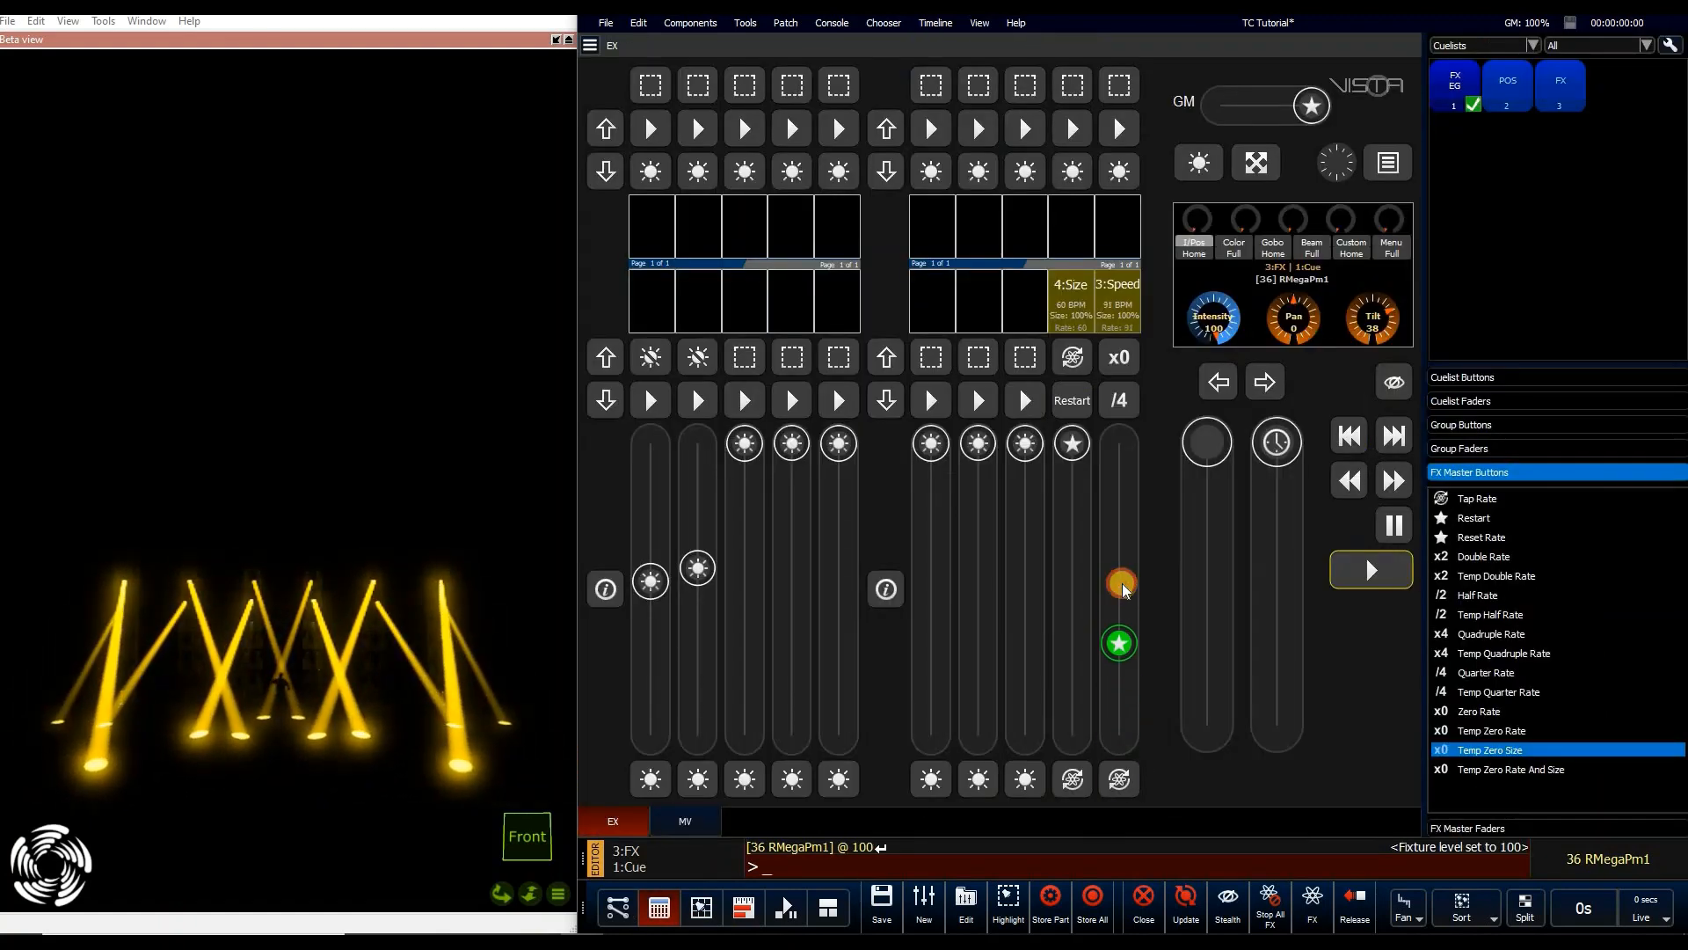
left_click(1122, 779)
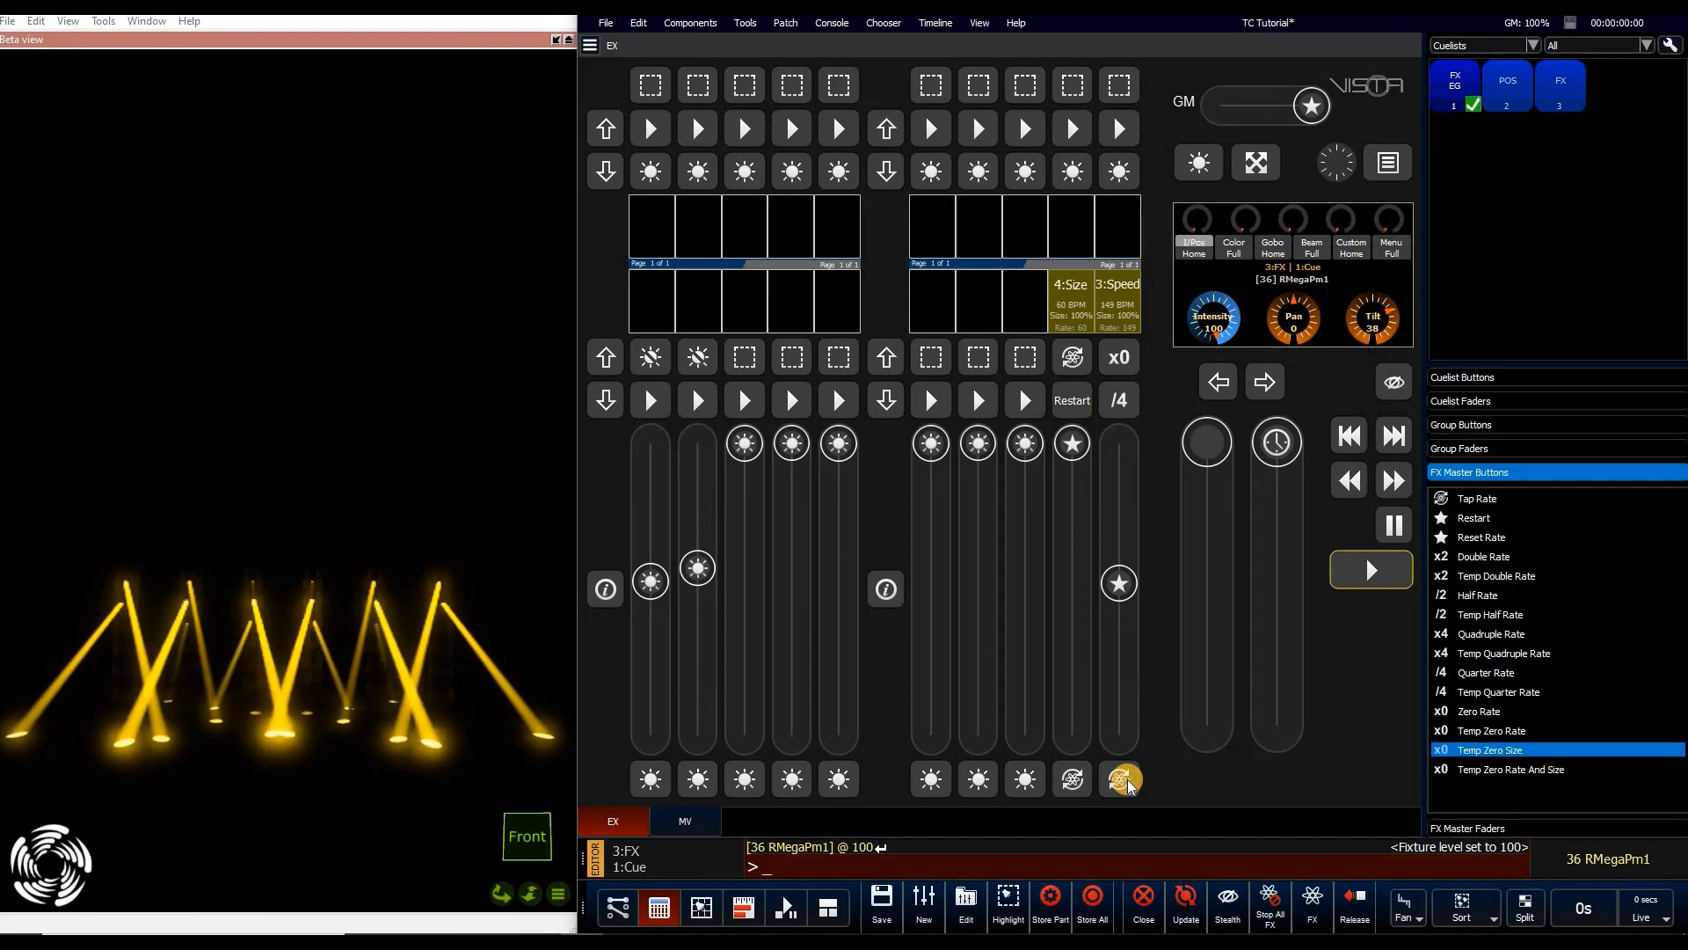
left_click(1127, 779)
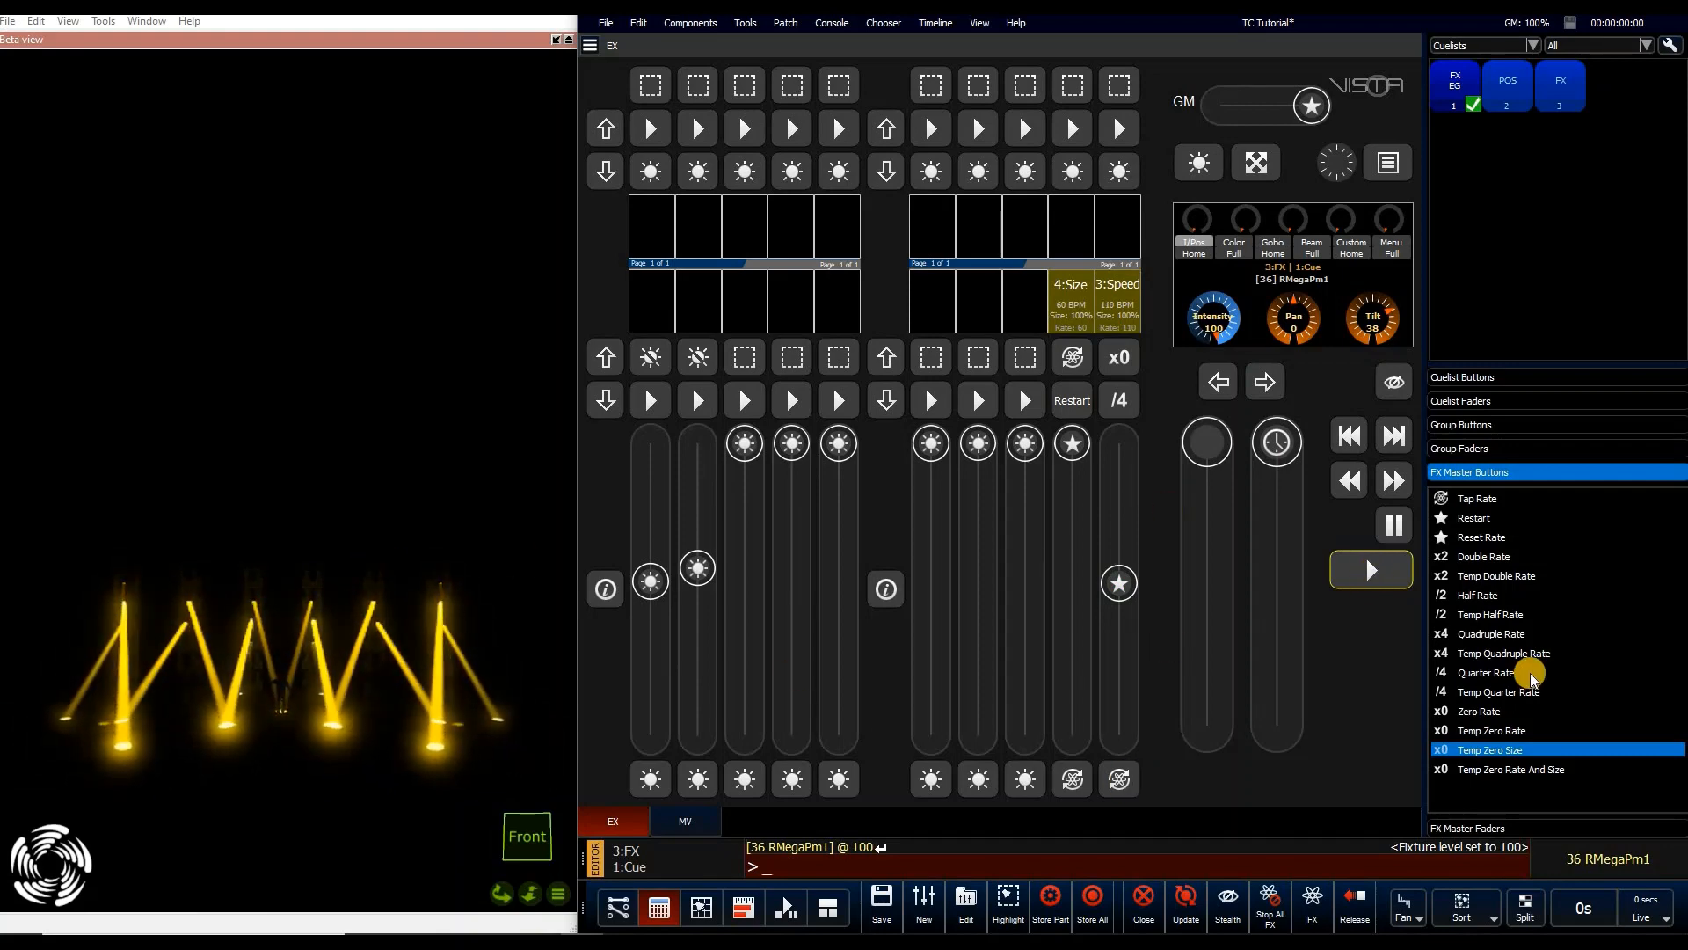
left_click(1537, 634)
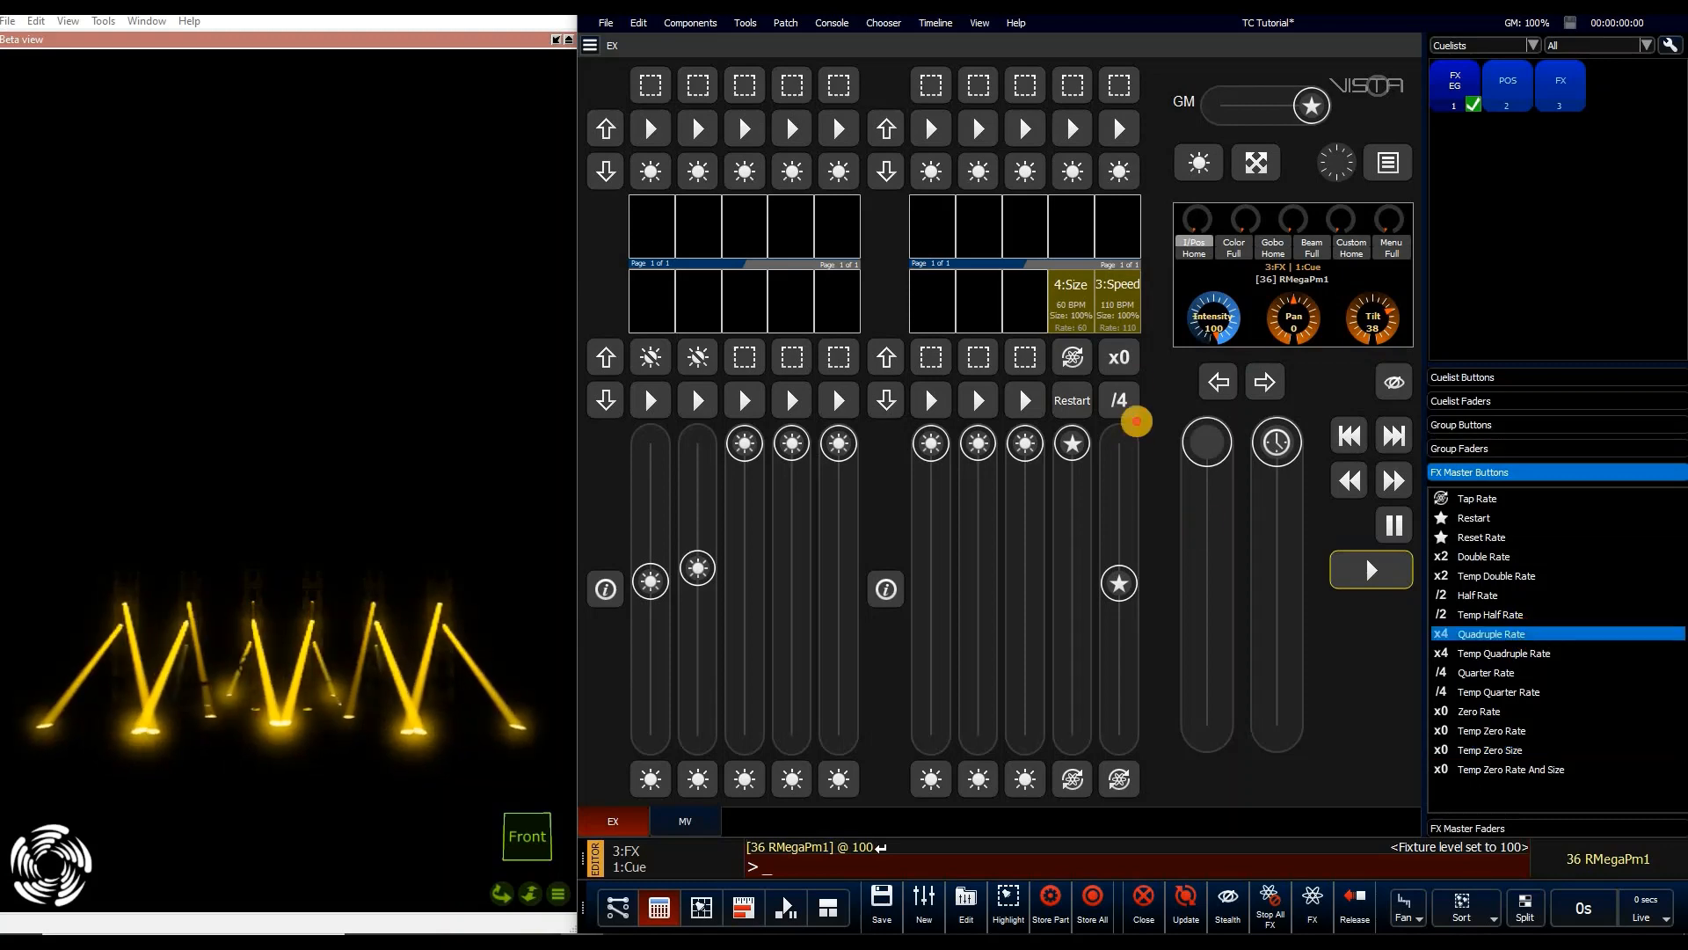
left_click(1126, 363)
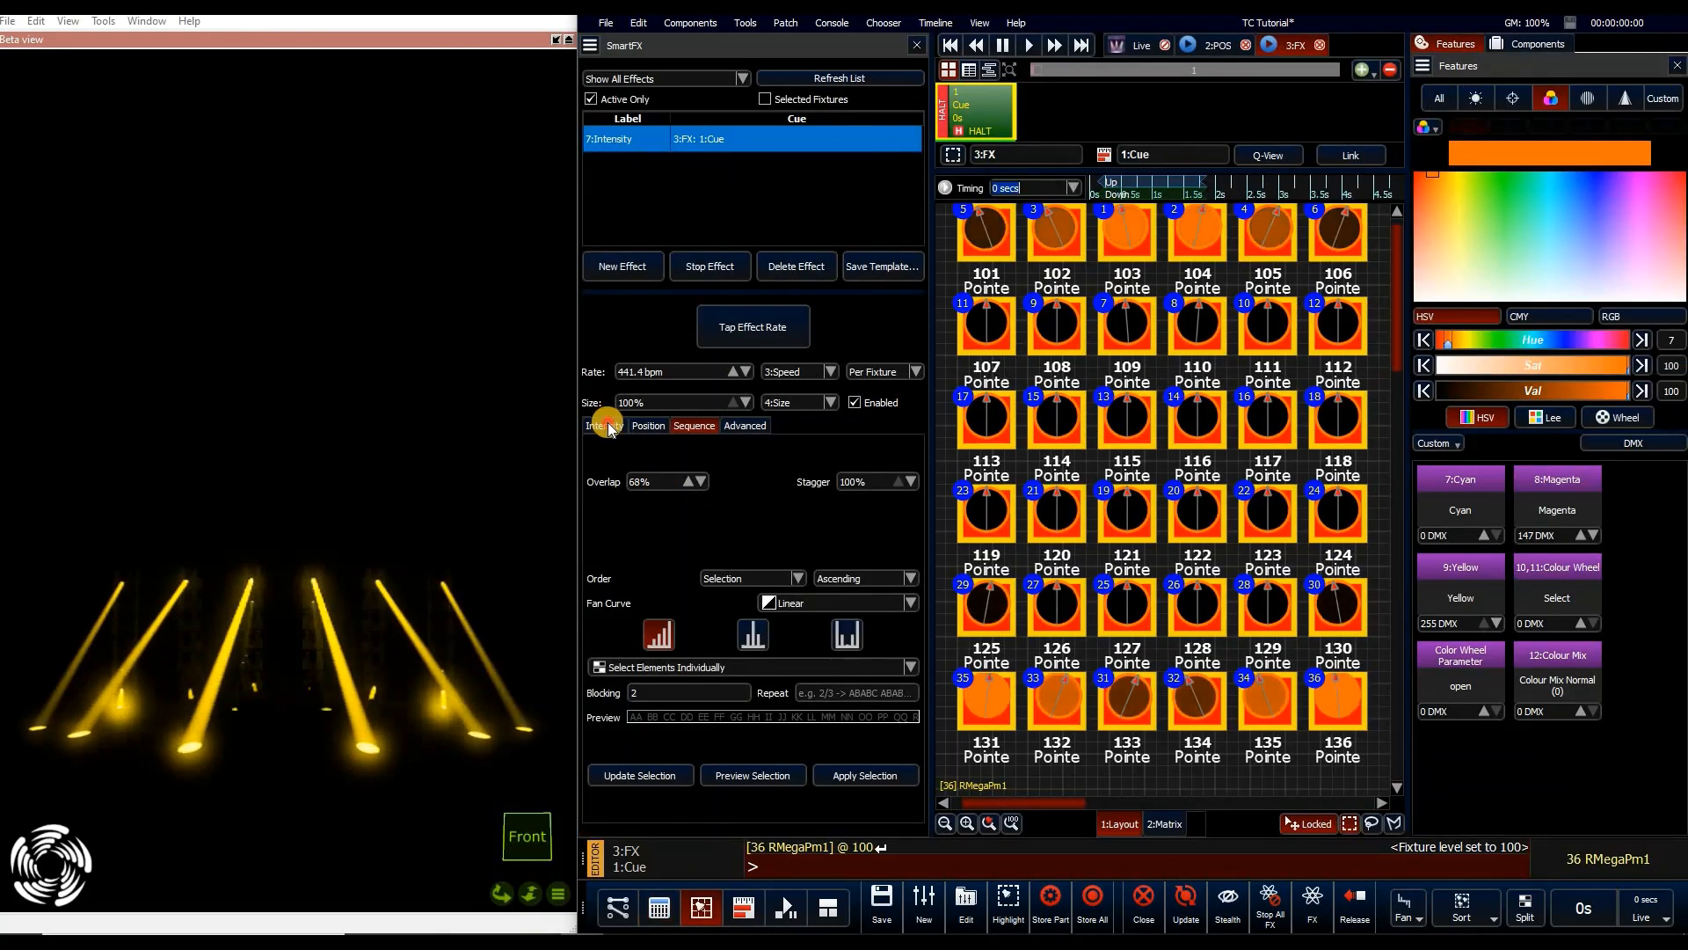
Set the rate of both the Intensity and the Position feature to 1/2
left_click(606, 424)
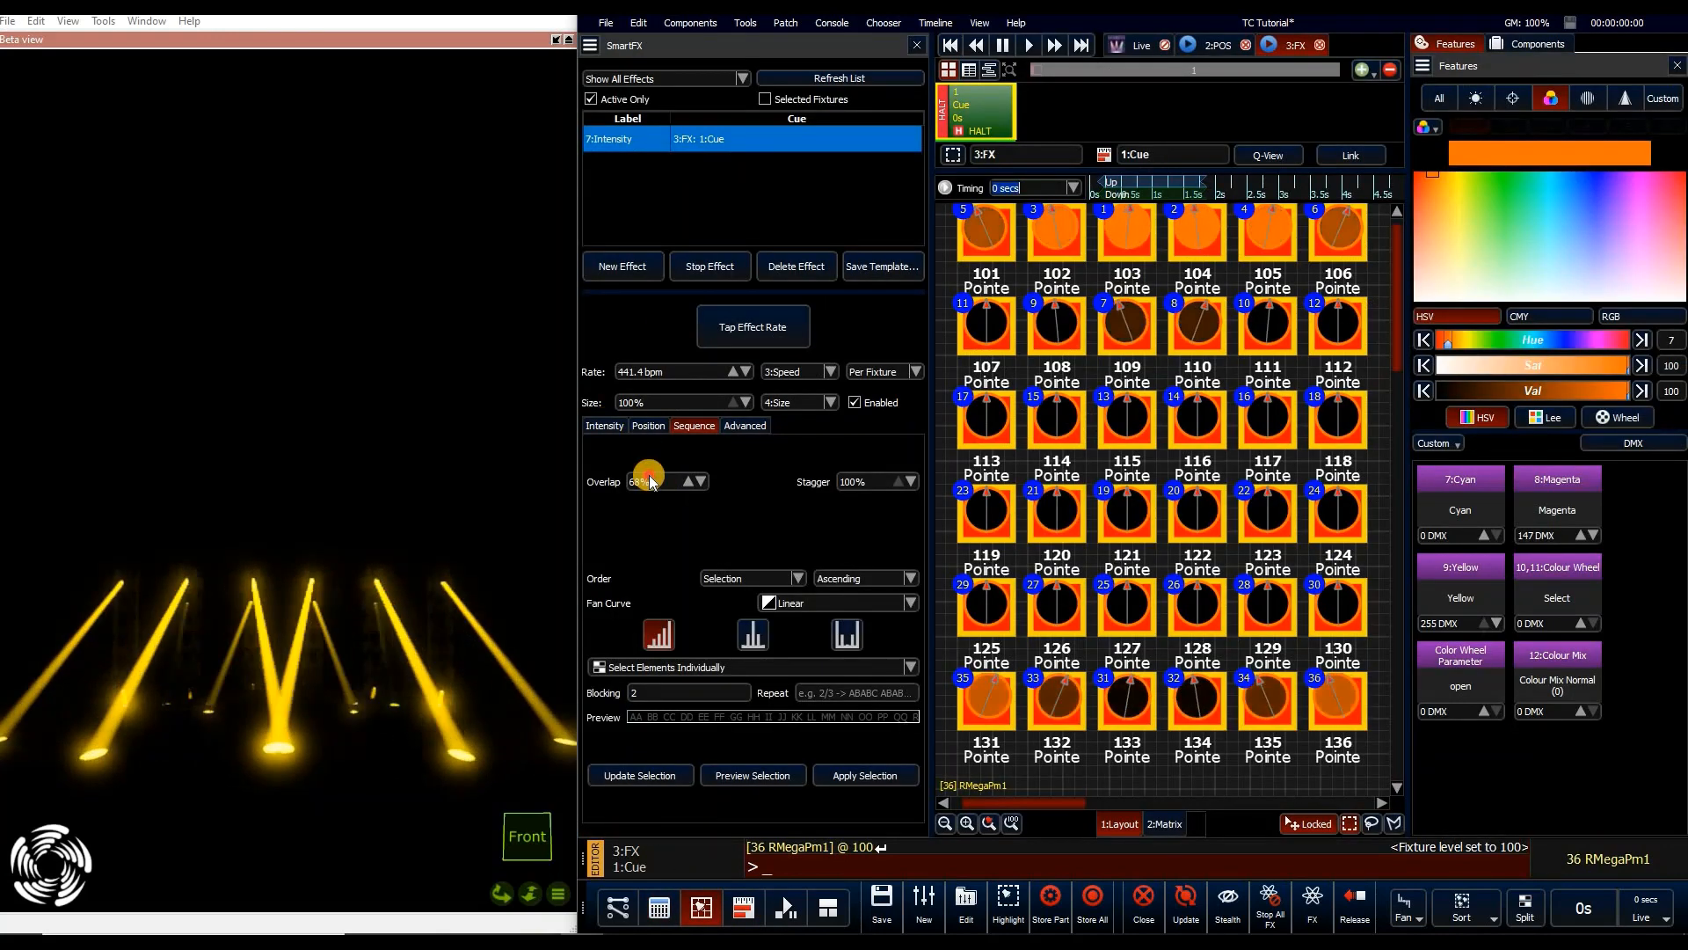
left_click(650, 477)
left_click(656, 437)
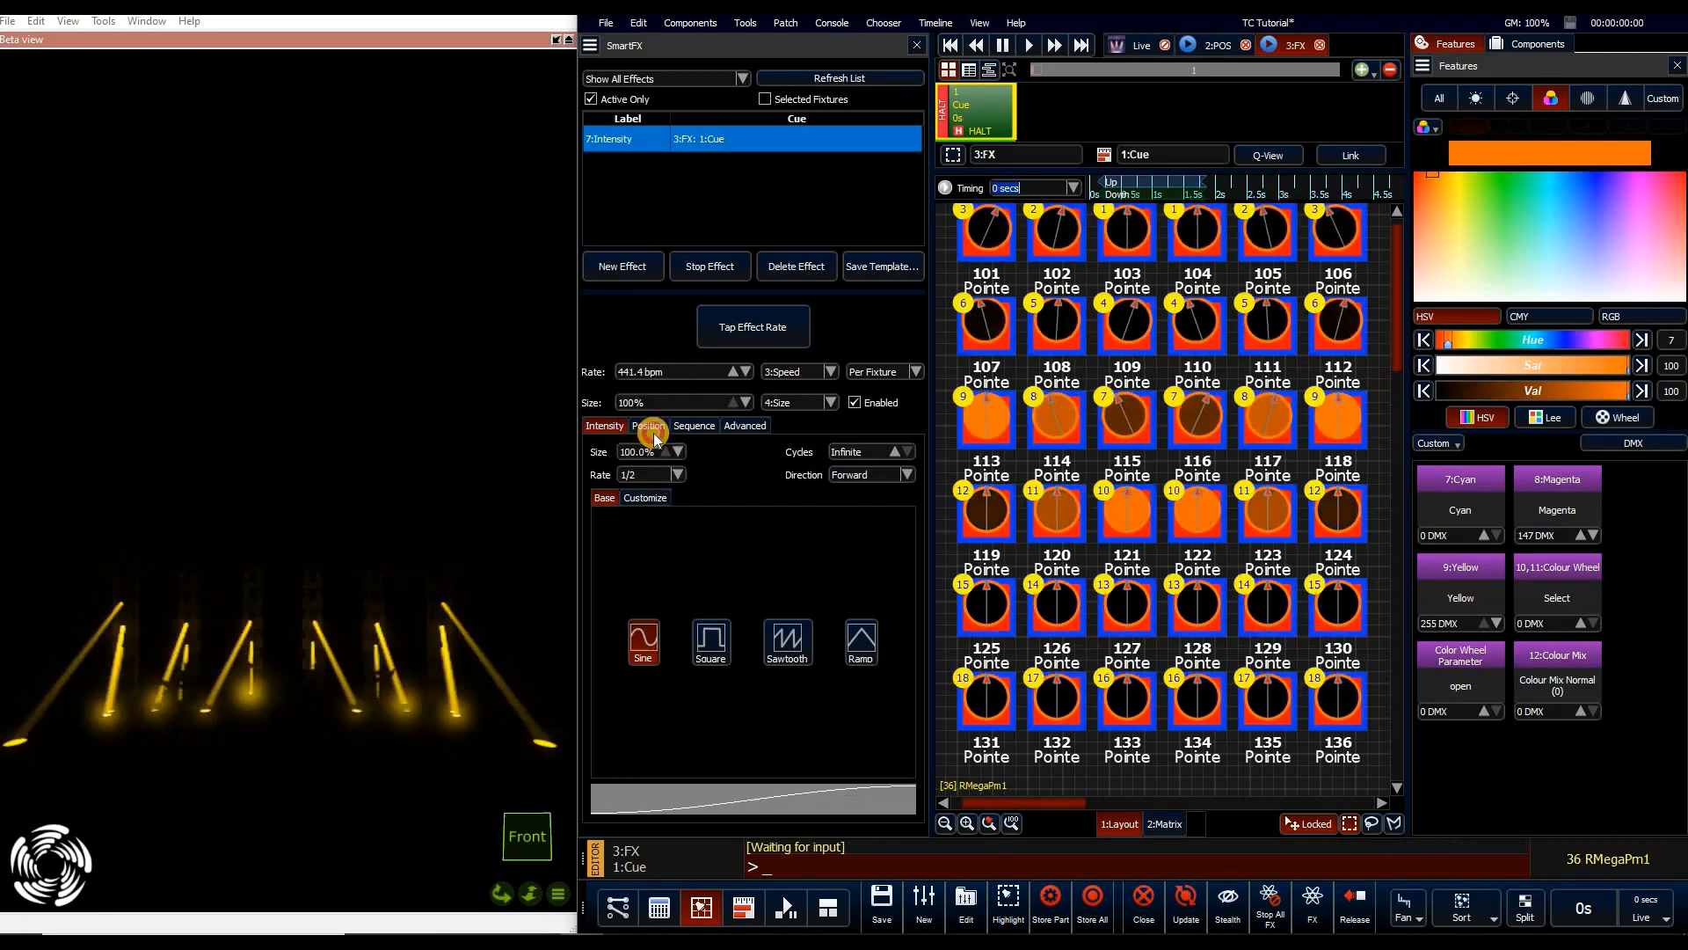
left_click(653, 428)
left_click(651, 475)
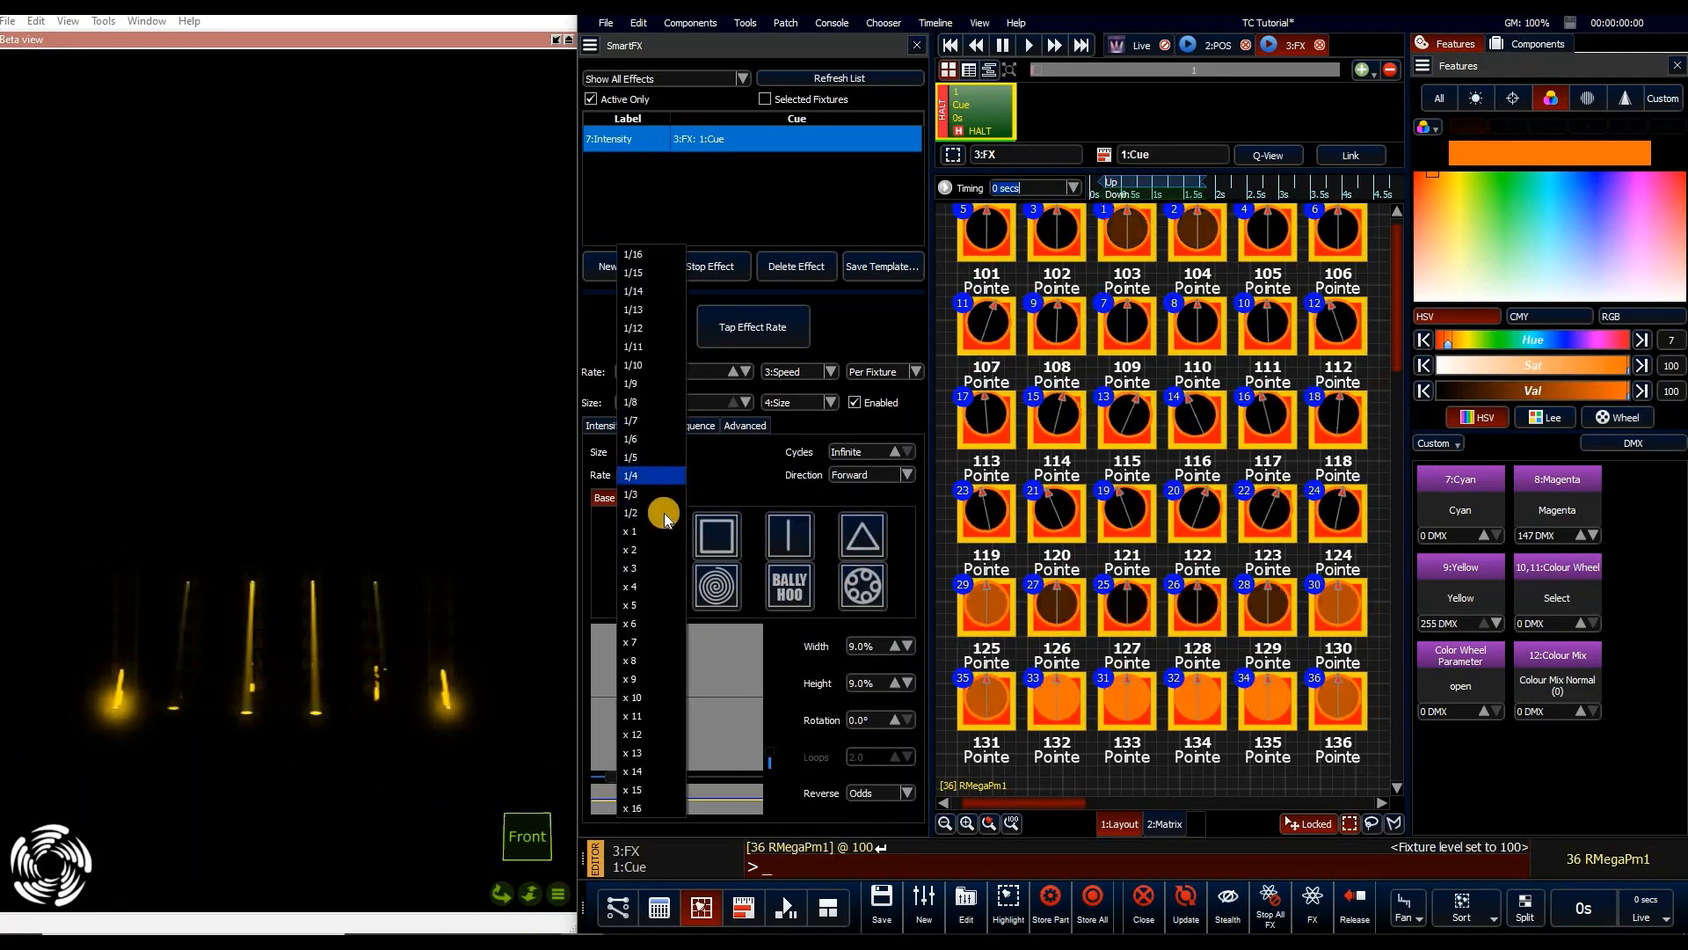
left_click(653, 514)
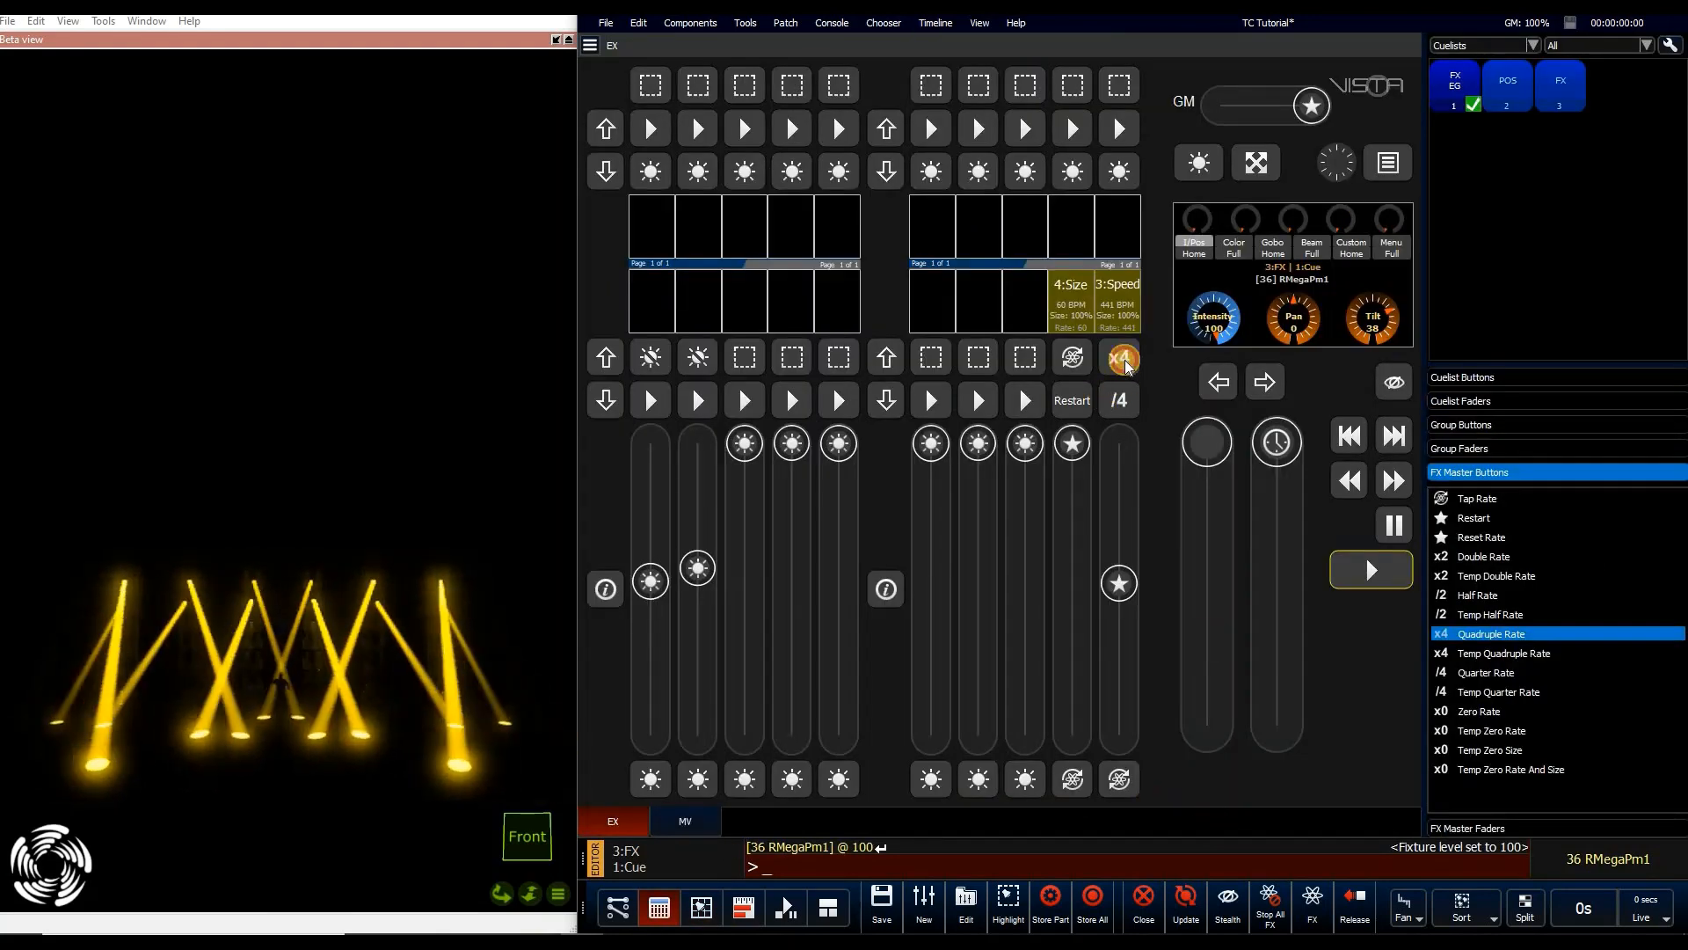
Quadruple the Speed master's rate to 1766 BPM and run the Size master down to 0% and back to 100%
left_click(1125, 362)
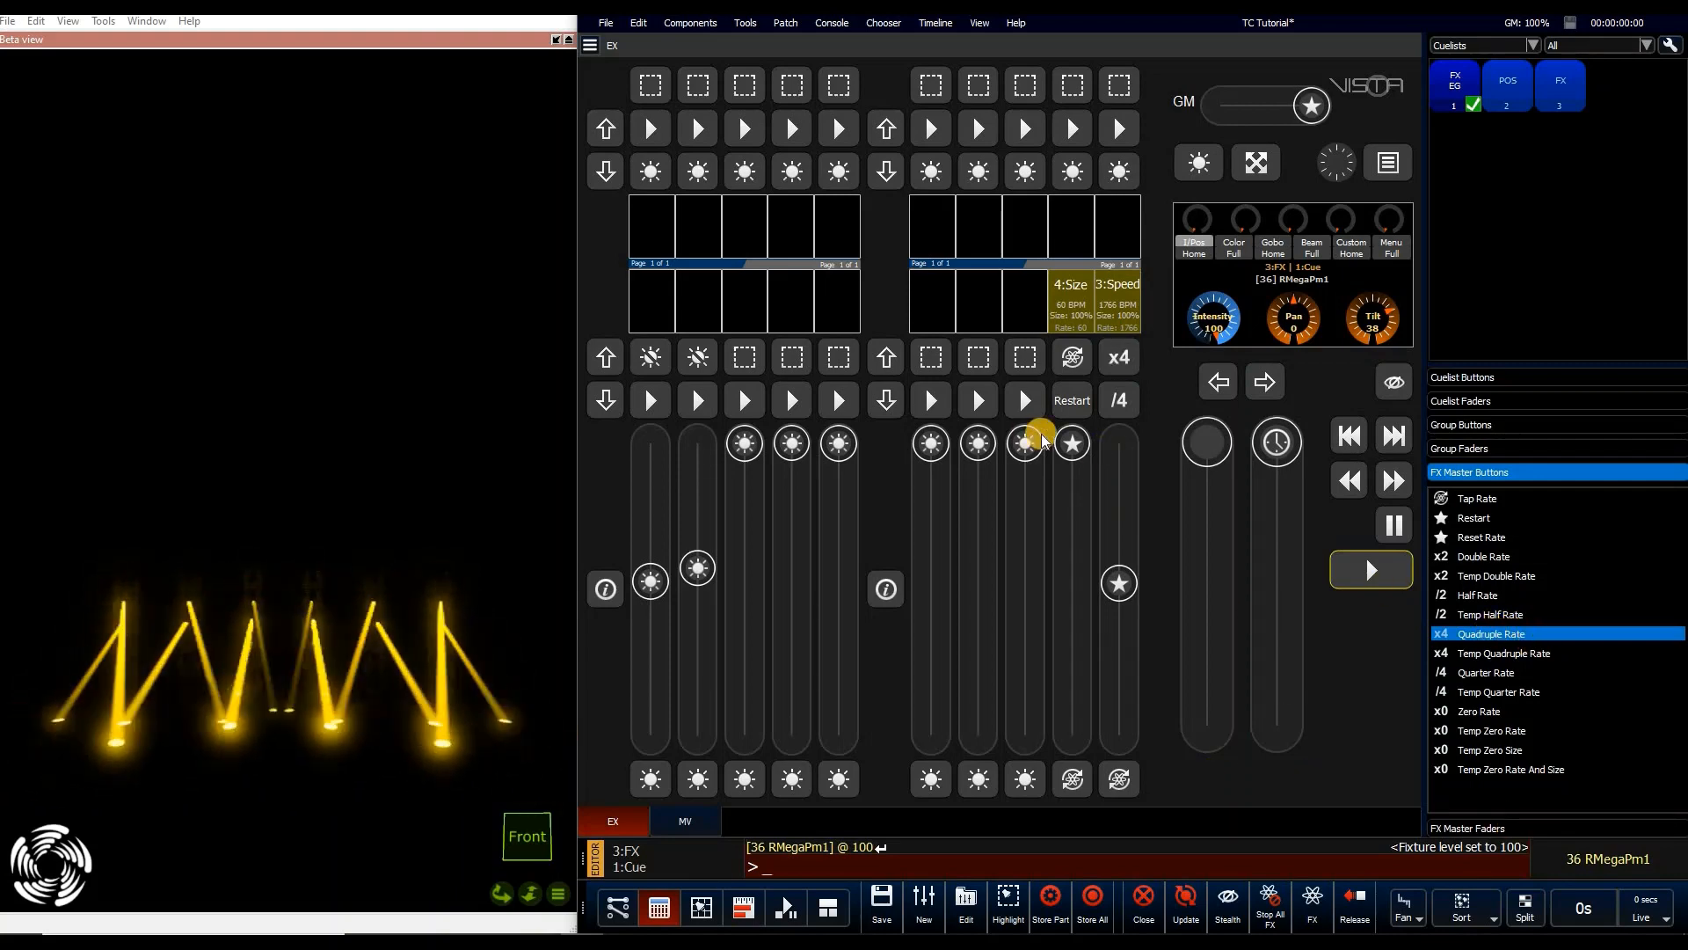
left_click_drag(1066, 806, 1070, 419)
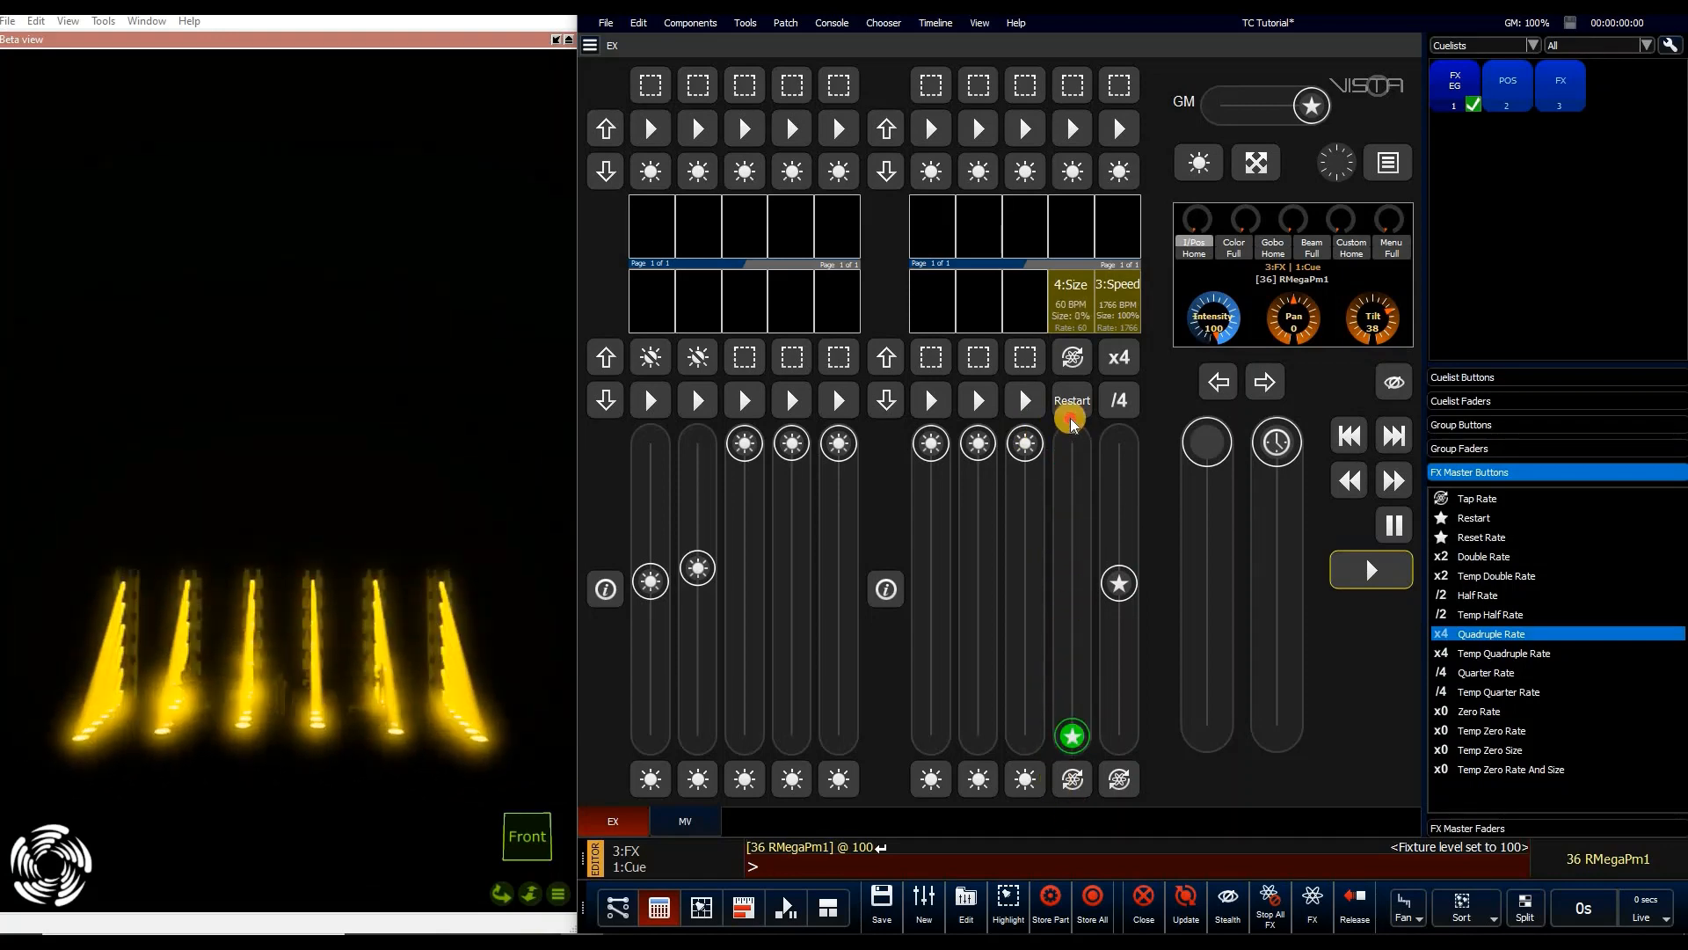
Assign Temp Zero Size to the Size master in place of its Tap Rate function
left_click(1495, 749)
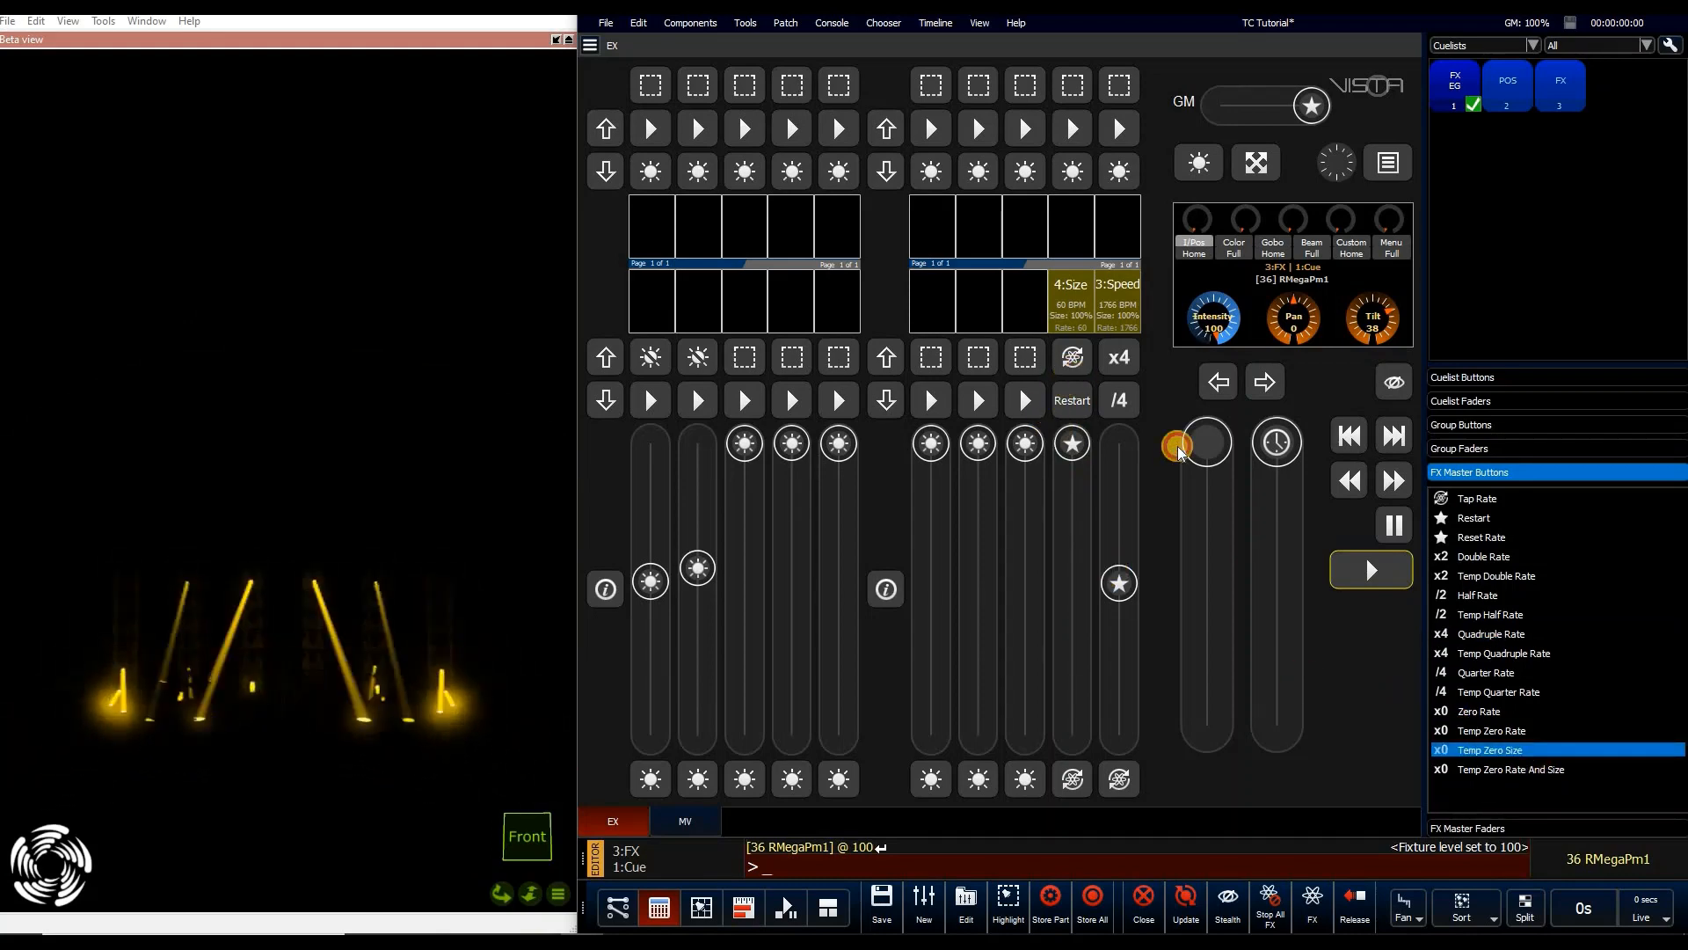
left_click(1087, 364)
left_click(1080, 348)
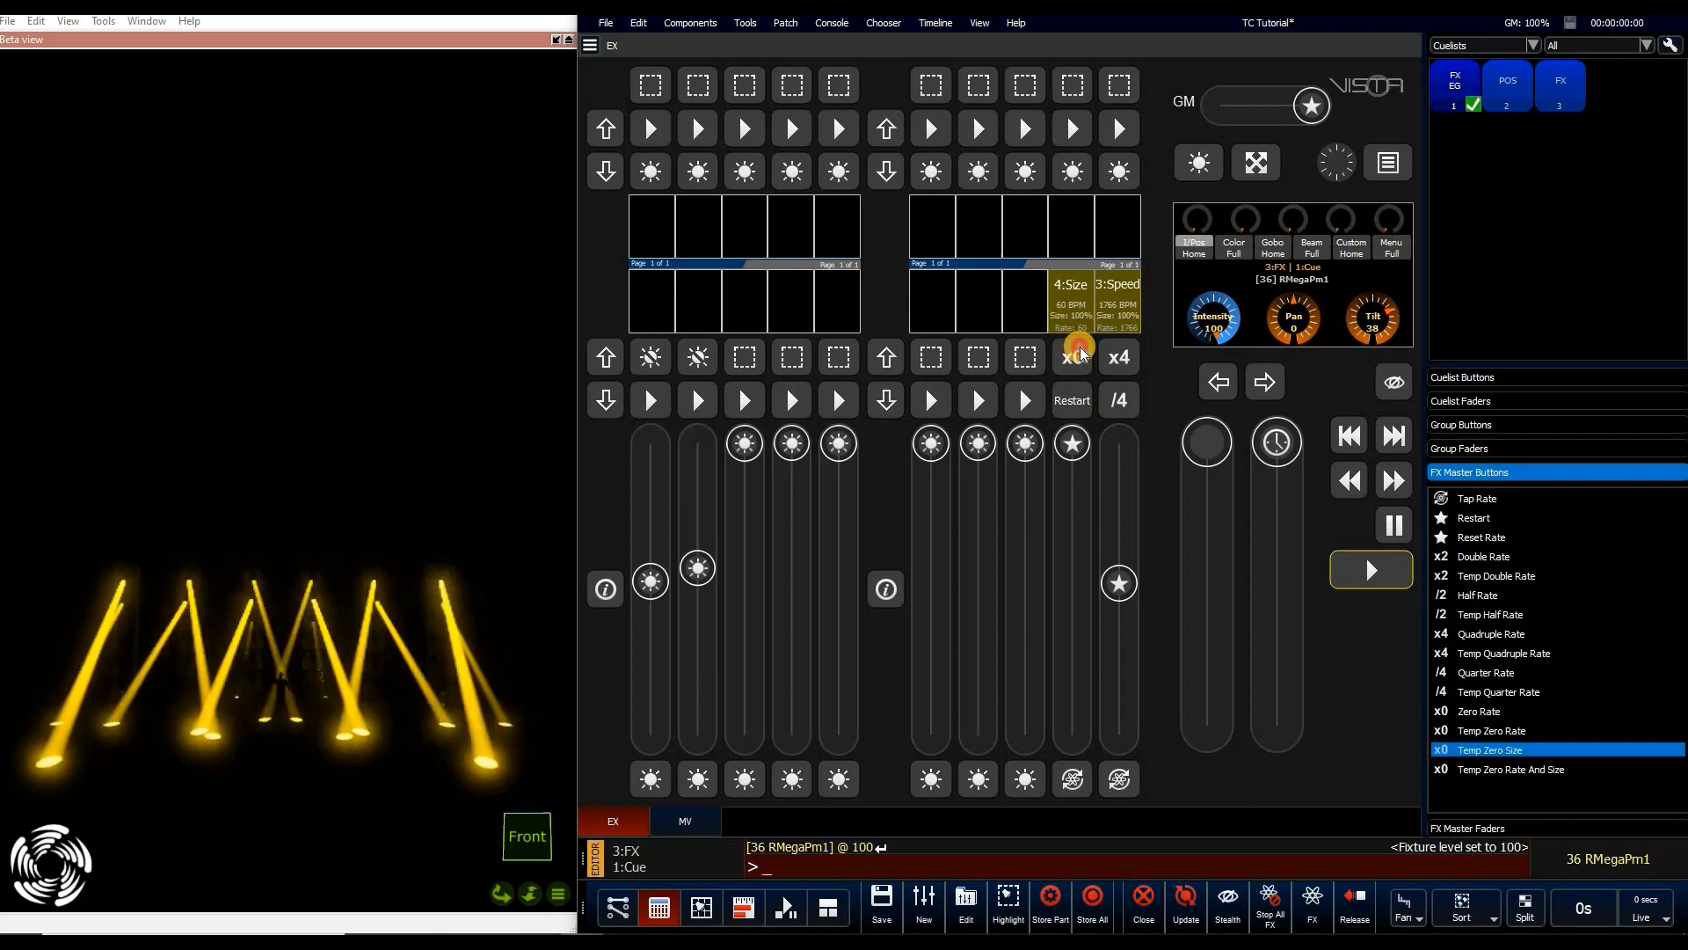
Test the Size master's Temp Zero Size function repeatedly on the running intensity and position effect
left_click(1080, 354)
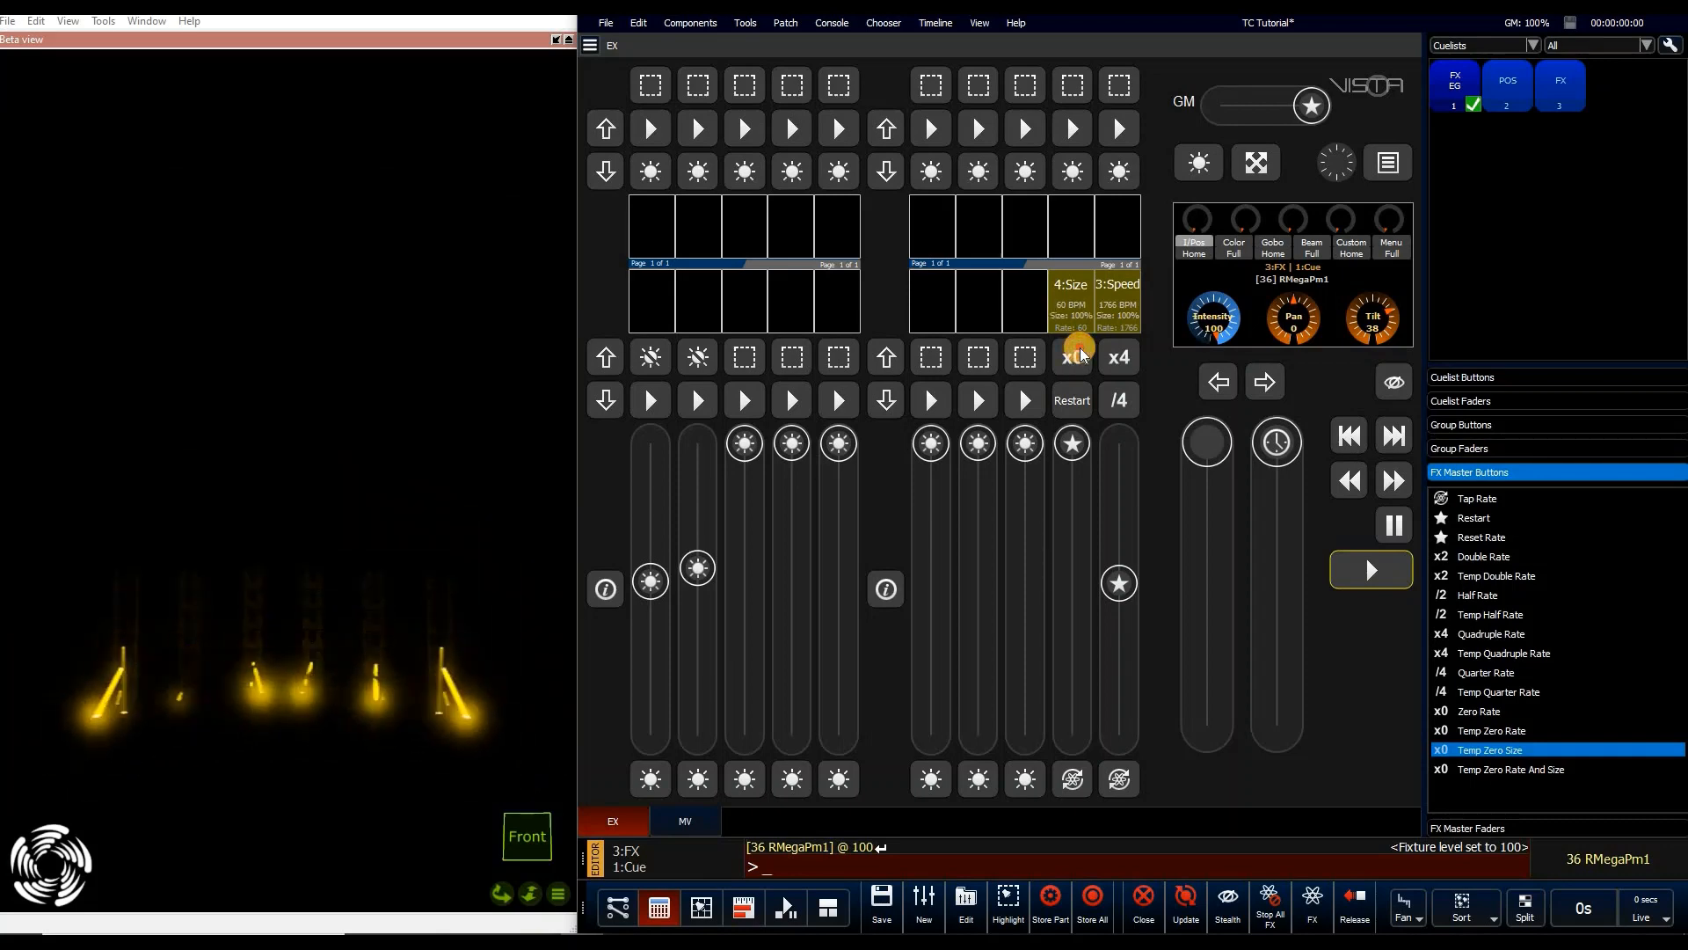
left_click(1070, 351)
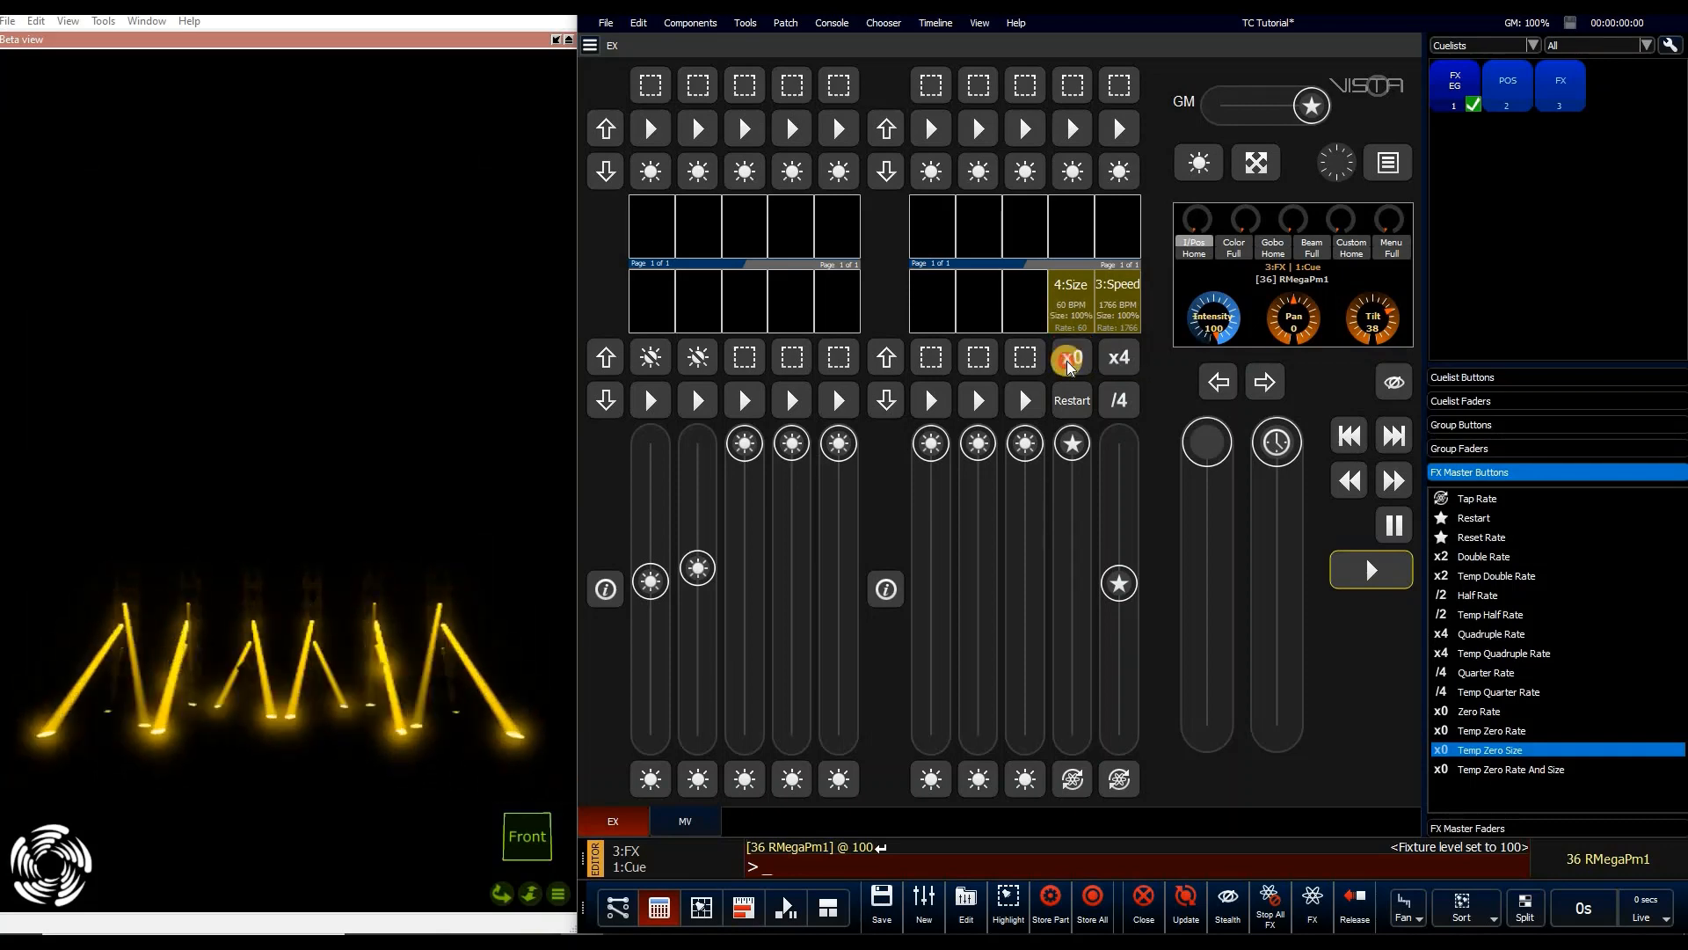
left_click(1069, 359)
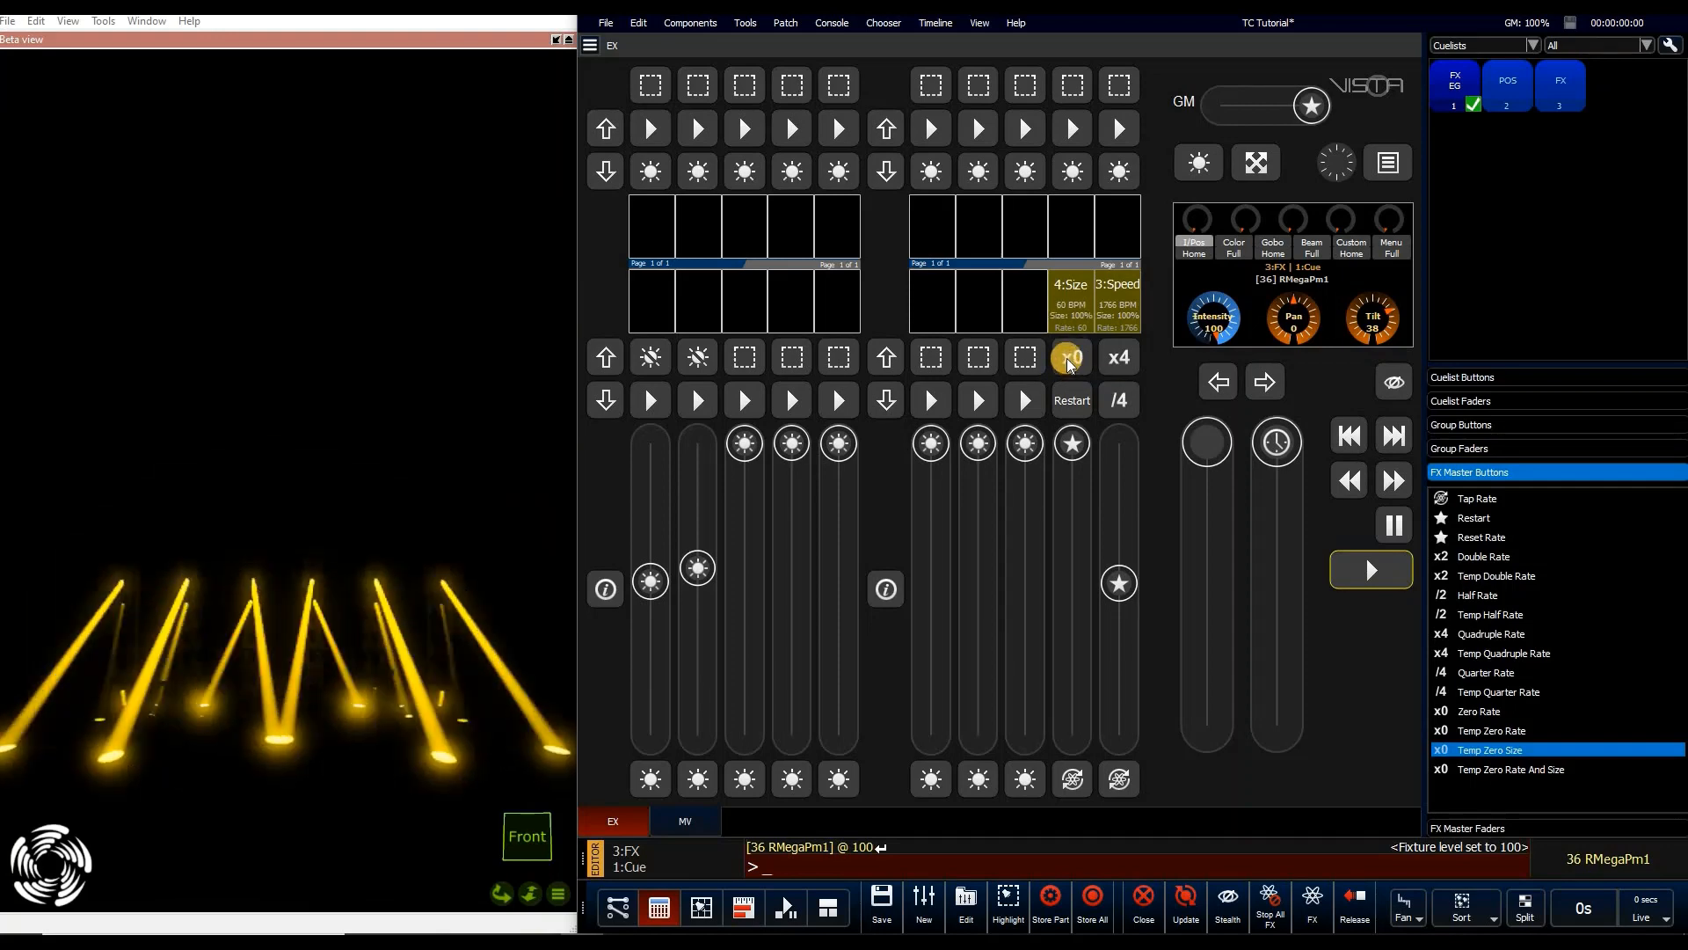
left_click(1069, 358)
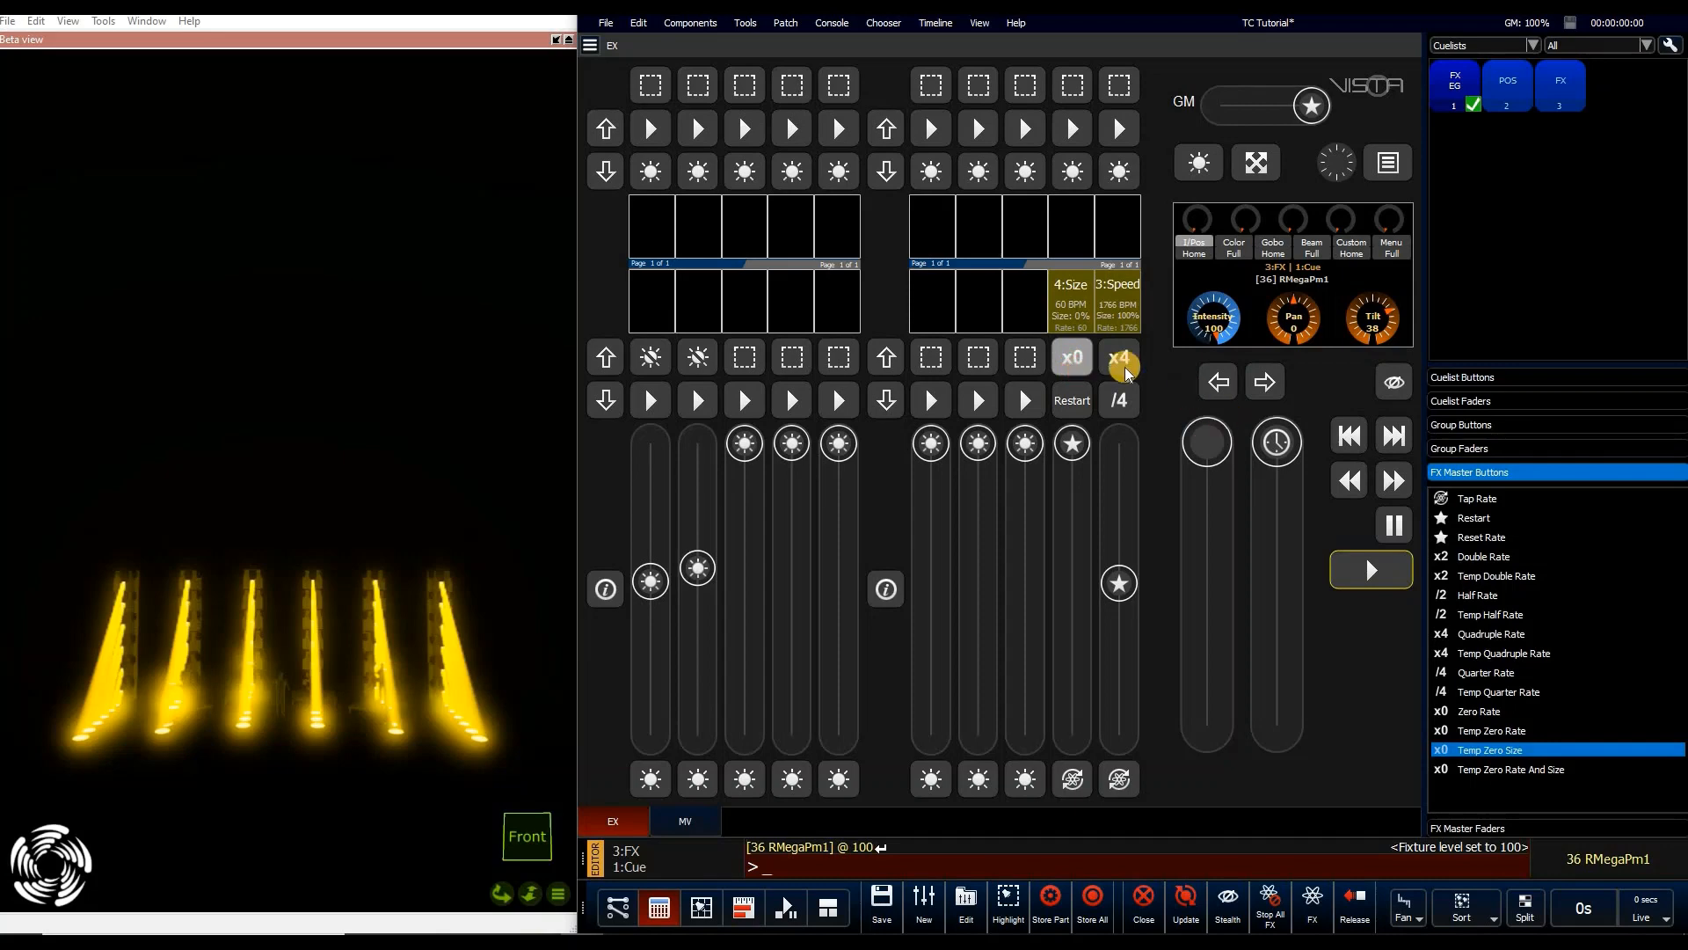
left_click(1079, 357)
left_click(1081, 357)
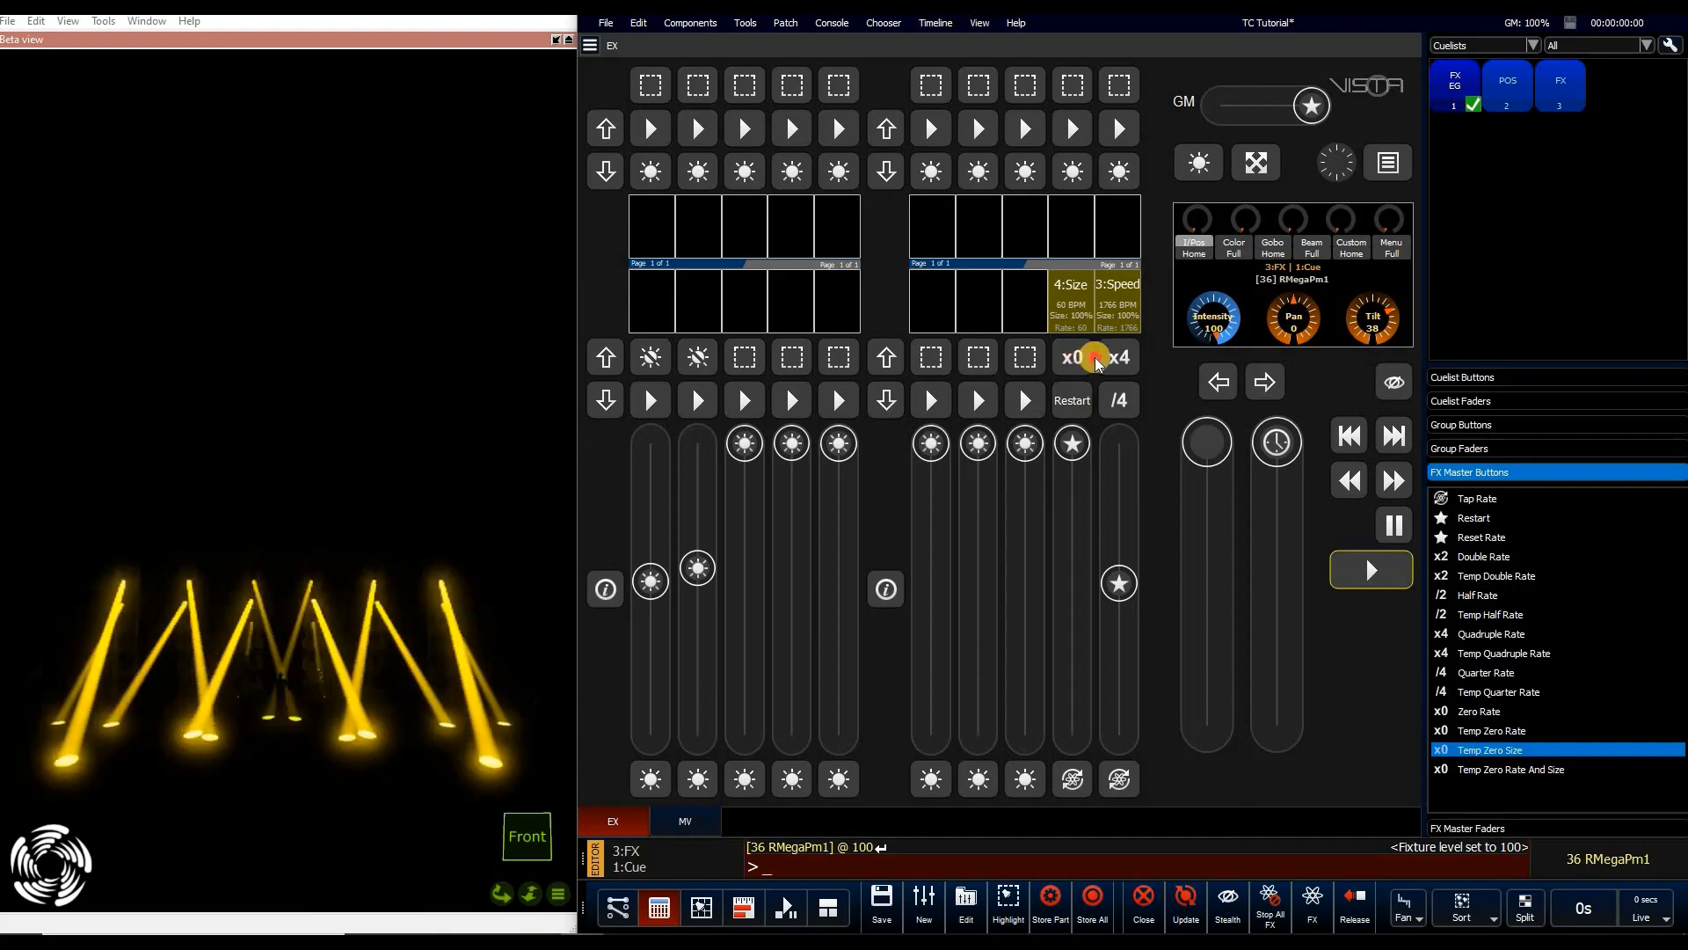
left_click(1092, 357)
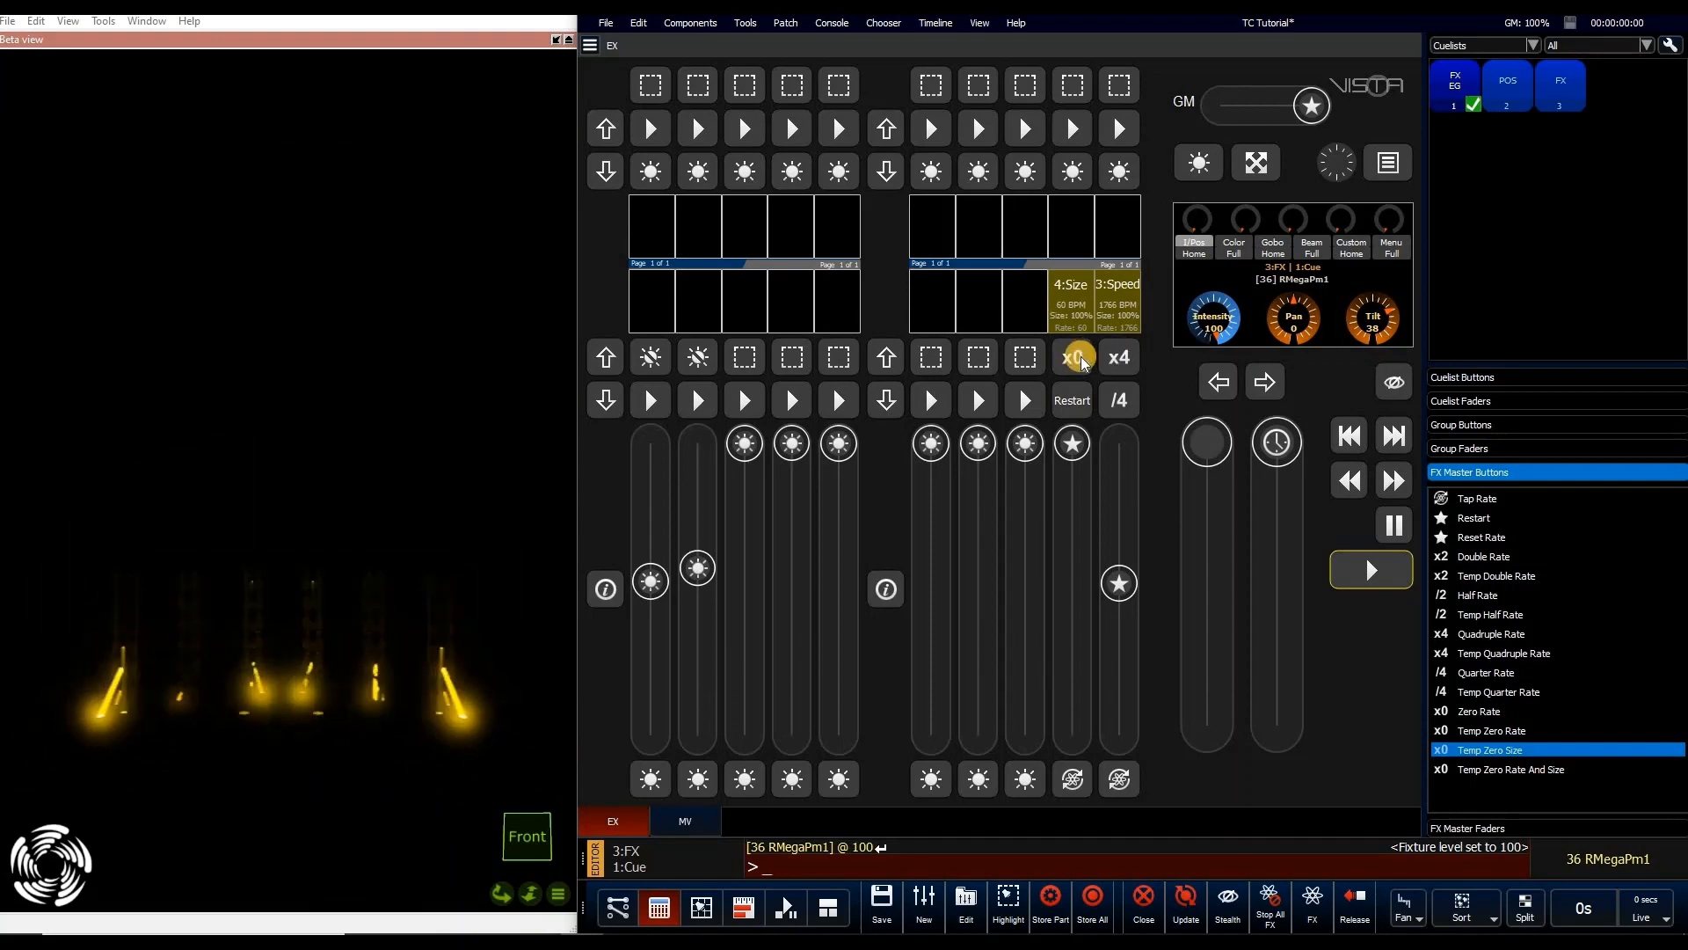
Try the Speed master's Temp Quarter Rate together with the Size master's Temp Zero Size on the running effect
left_click(1120, 400)
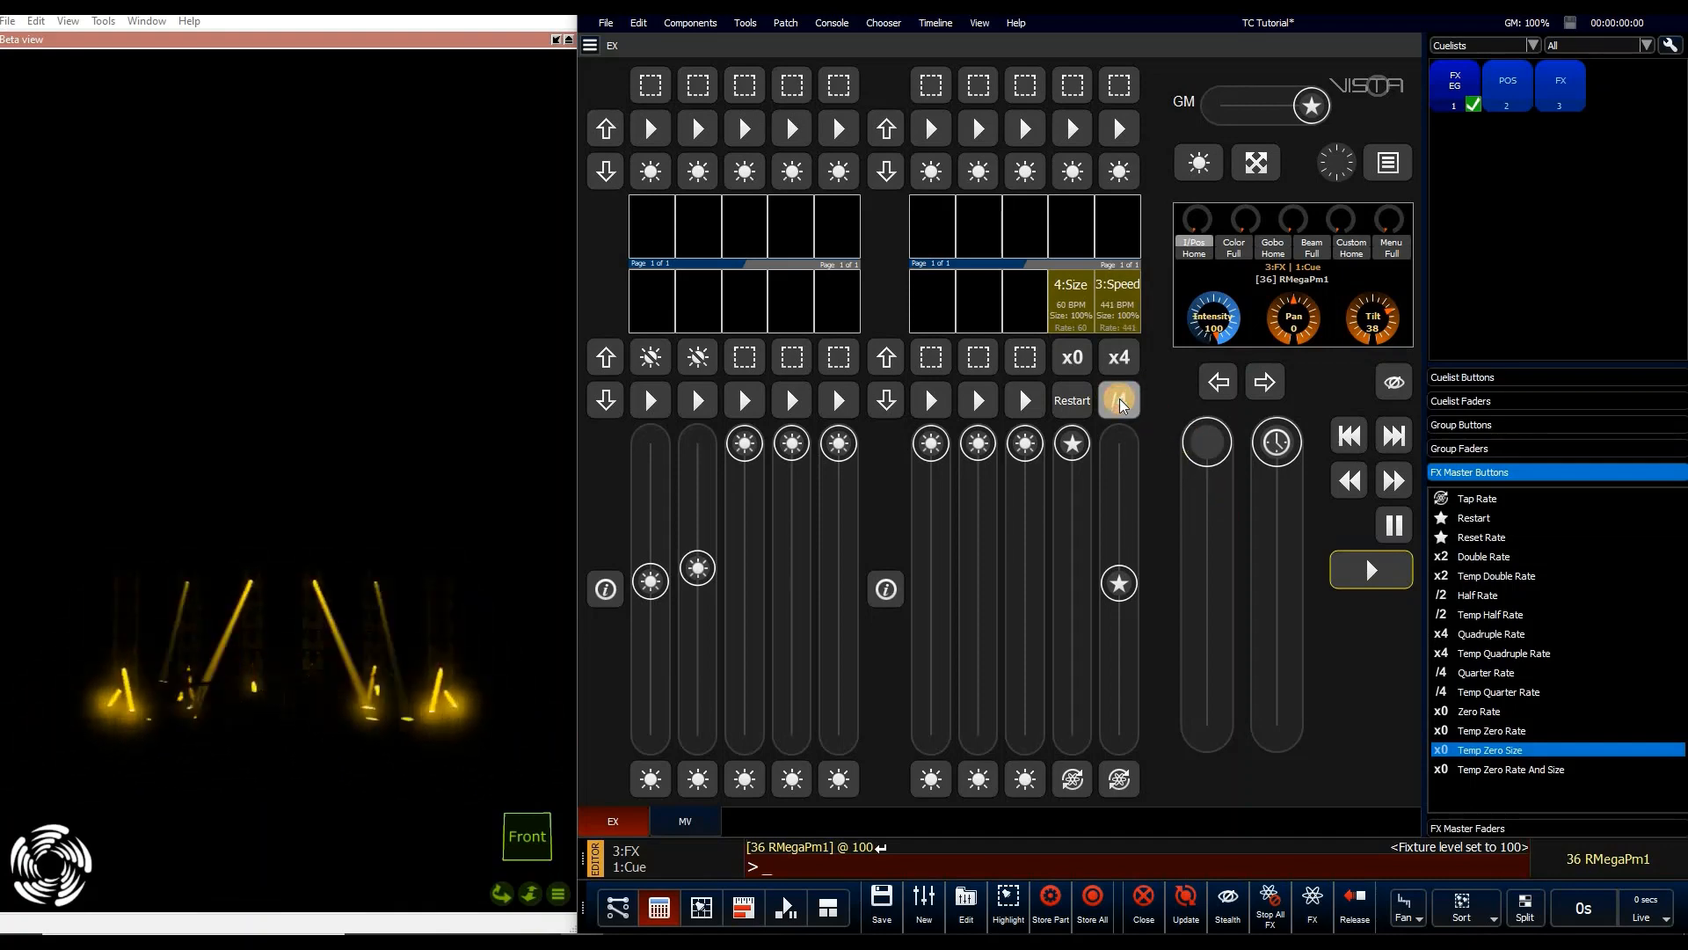
left_click(1072, 361)
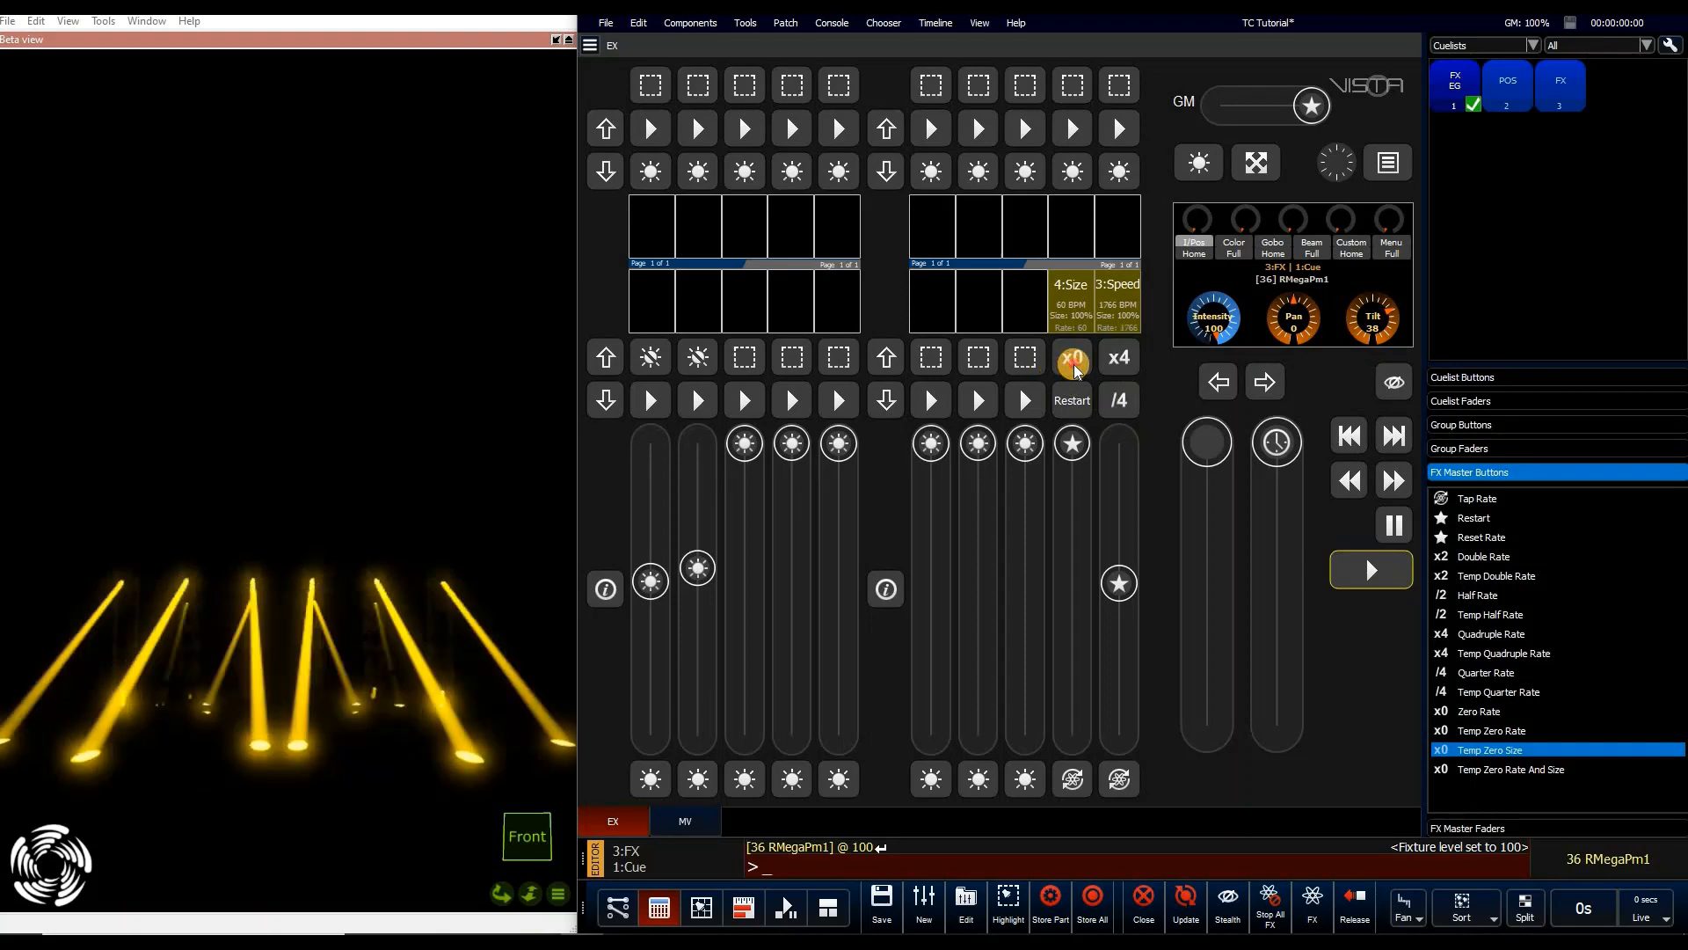
left_click(1124, 359)
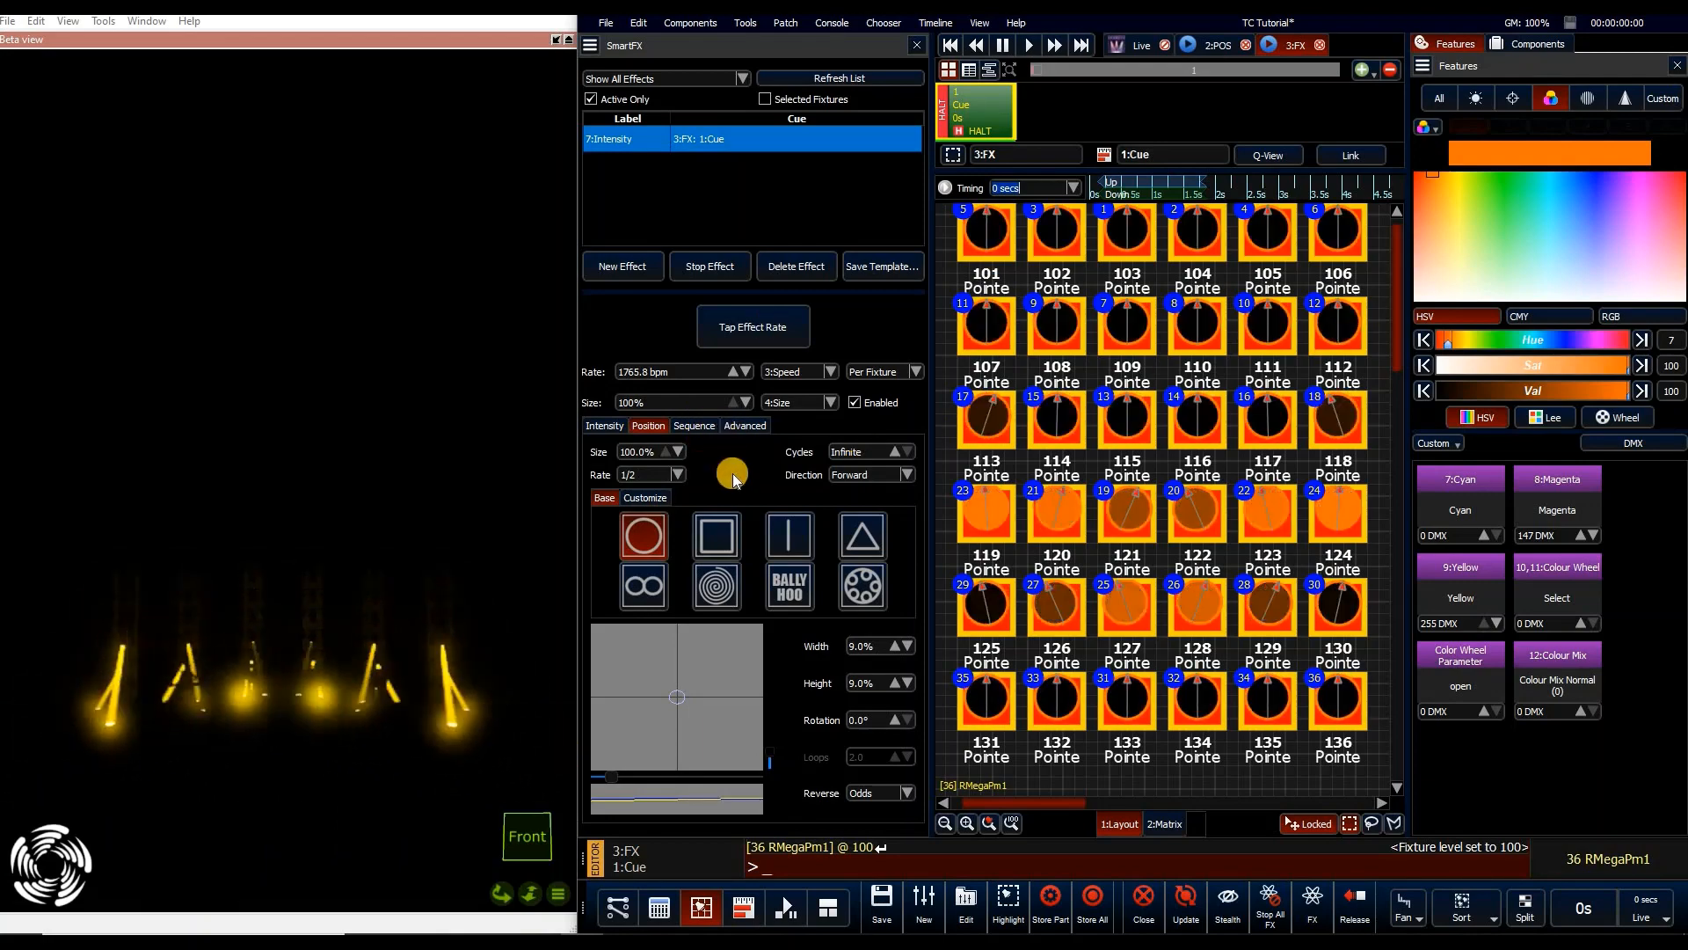
Review the effect's Intensity, Position, Sequence and Advanced settings
left_click(687, 428)
left_click(644, 426)
left_click(692, 426)
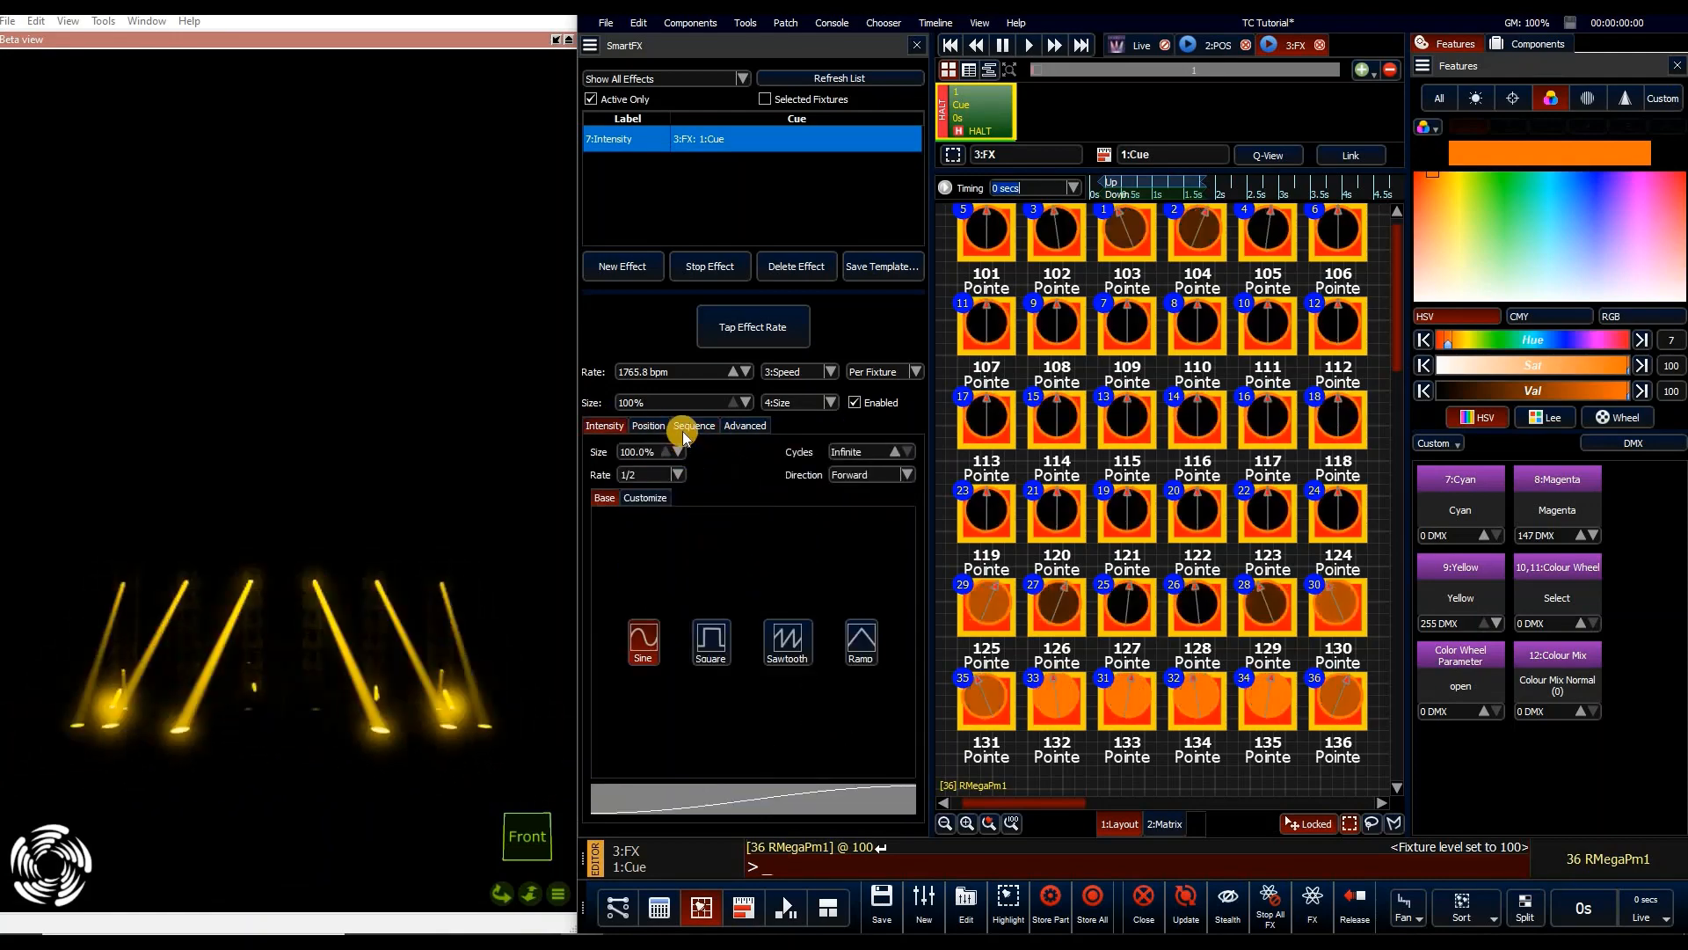
left_click(748, 425)
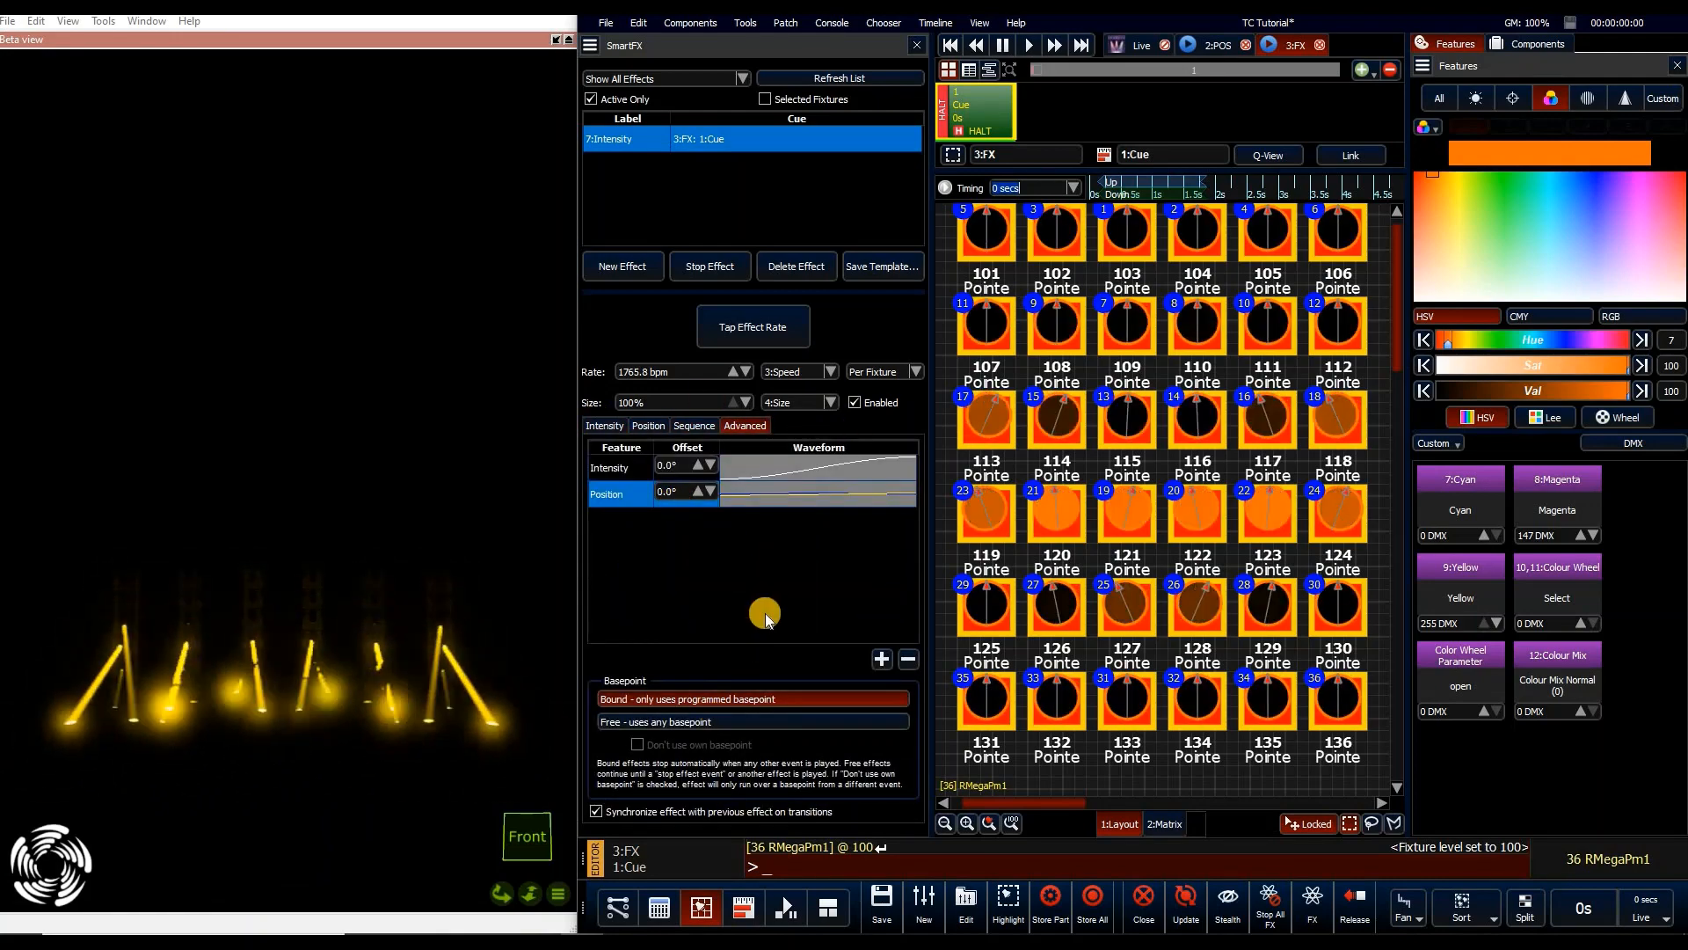